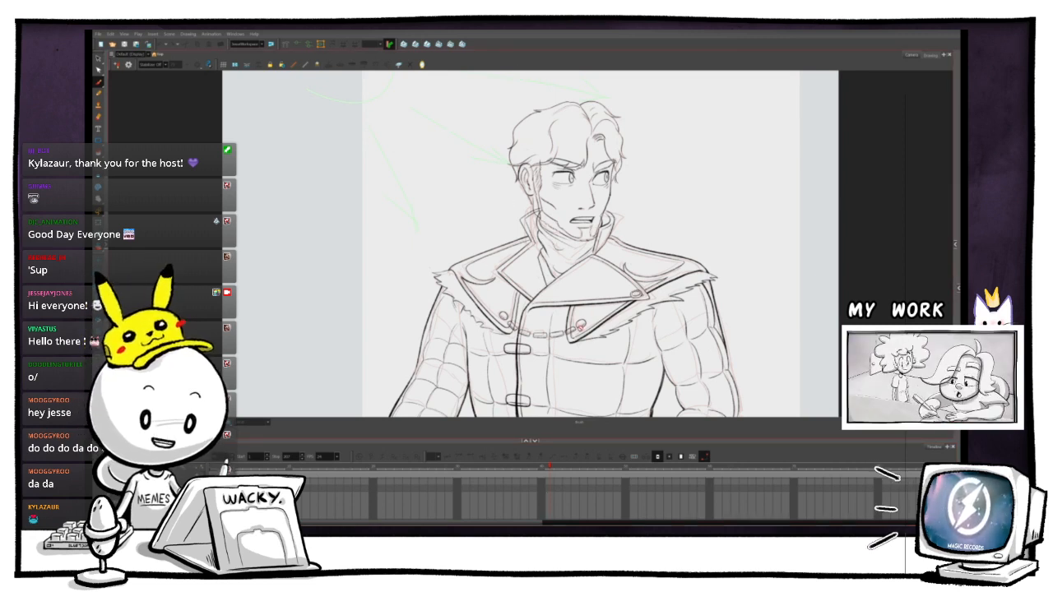
# - Enlarge the timeline area and compare the character's turned pose with the neighbouring key drawings on the middle layer
pyautogui.moveTo(572, 374); pyautogui.dragTo(545, 352)
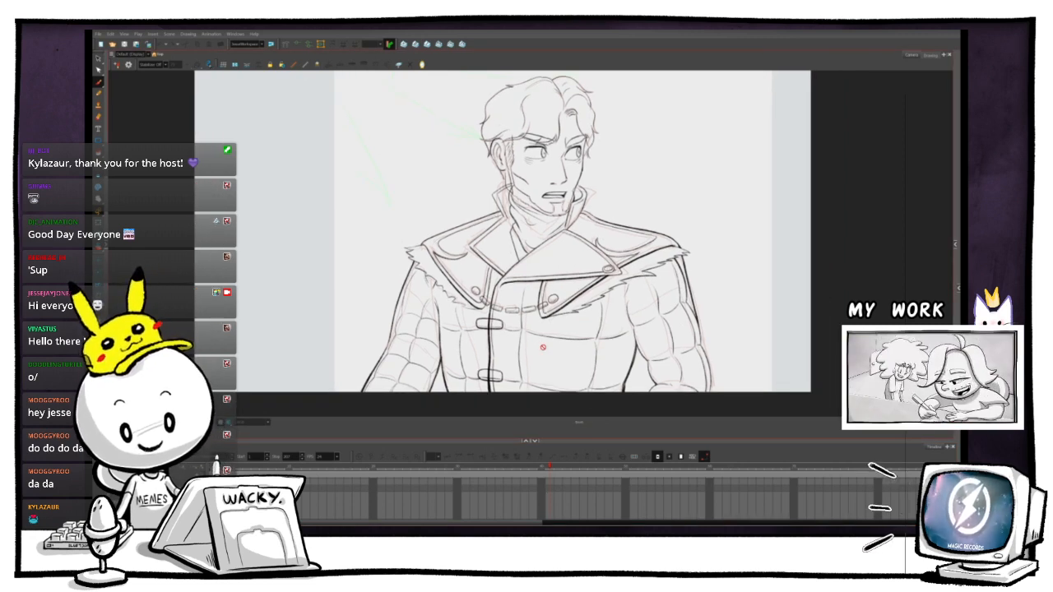
pyautogui.scroll(3, 576, 493)
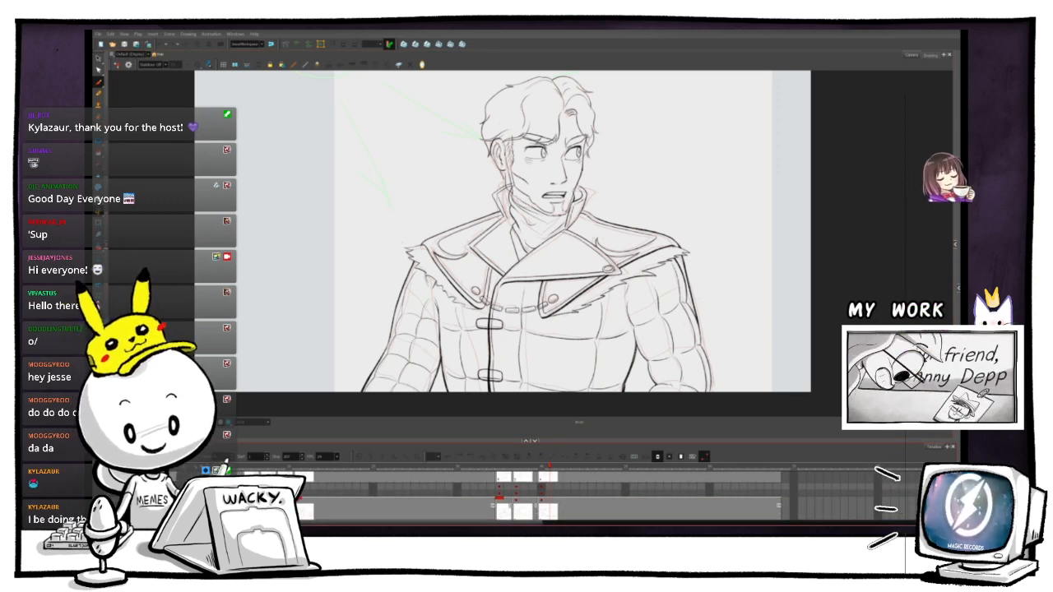
pyautogui.moveTo(472, 442); pyautogui.dragTo(493, 386)
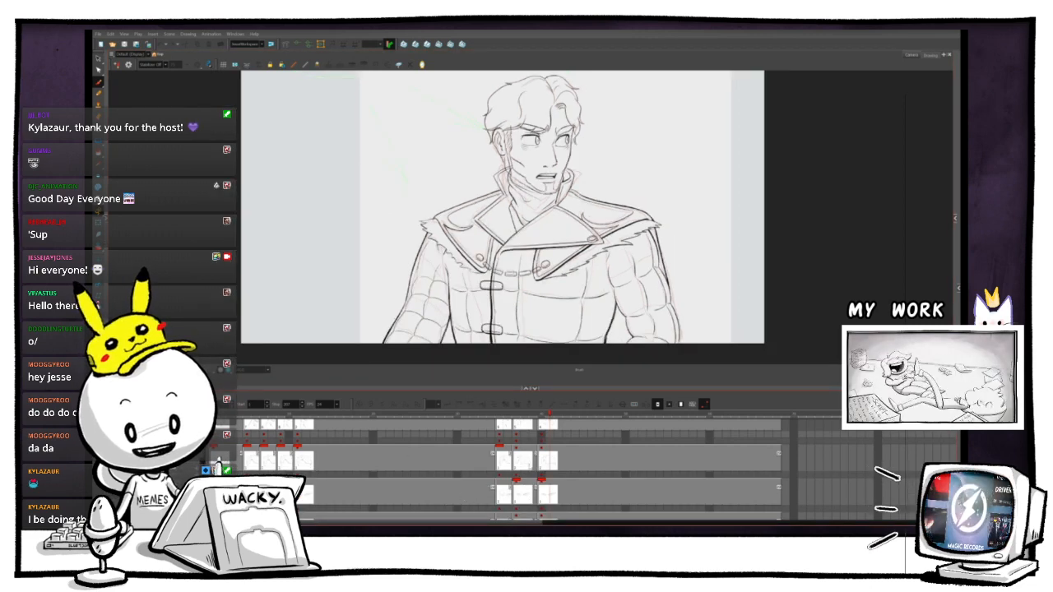
pyautogui.click(543, 457)
pyautogui.moveTo(542, 416)
pyautogui.mouseDown()
pyautogui.moveTo(473, 419)
pyautogui.moveTo(517, 419)
pyautogui.mouseUp()
pyautogui.press(',')
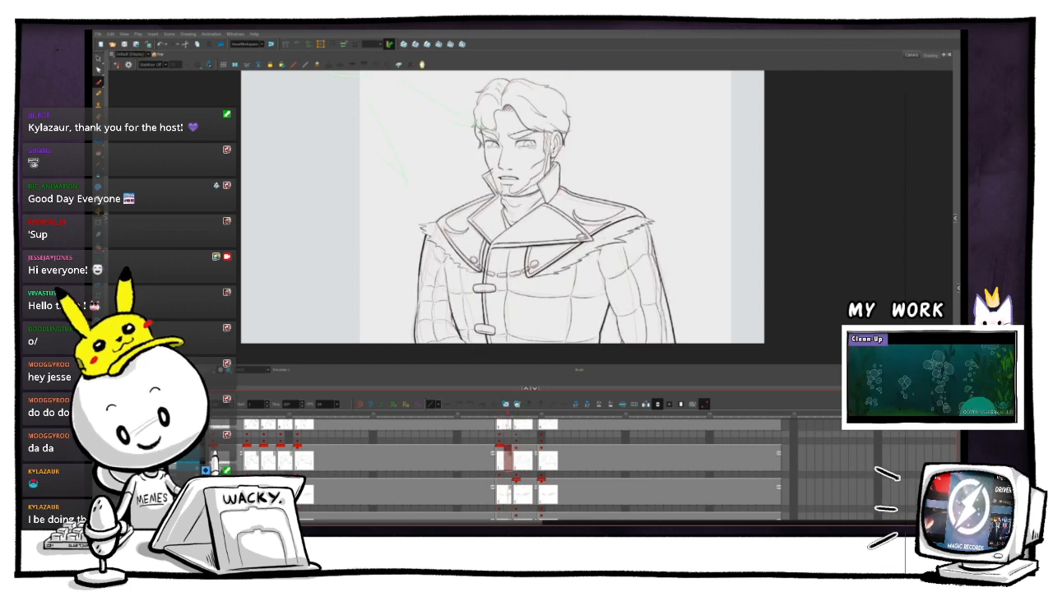
pyautogui.press('.')
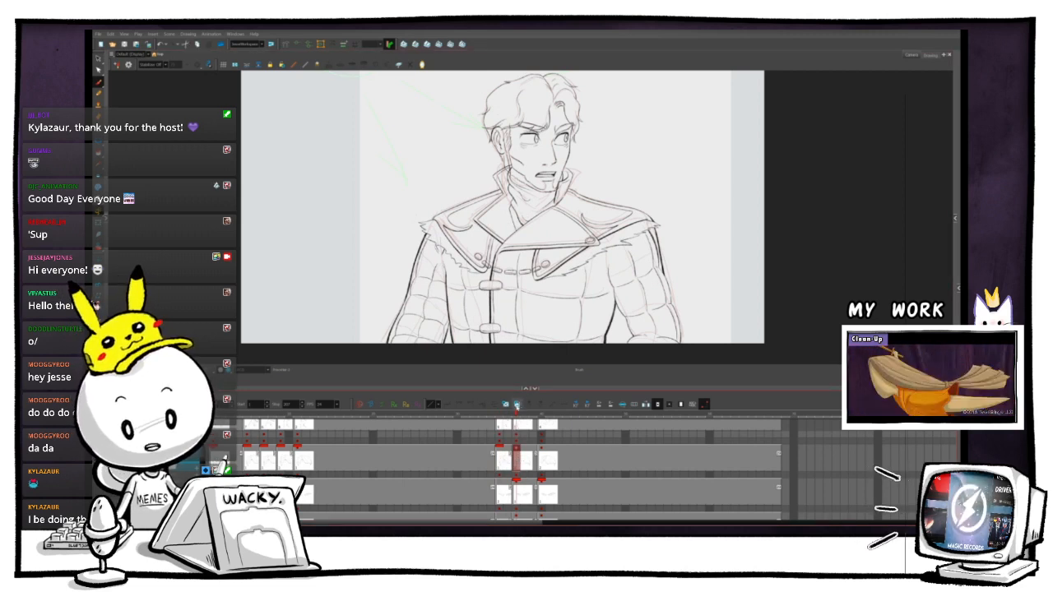
# - Rebalance the timeline height, reveal the tool properties and colour panels, and choose the blue swatch in the Animation palette
pyautogui.moveTo(503, 391); pyautogui.dragTo(502, 407)
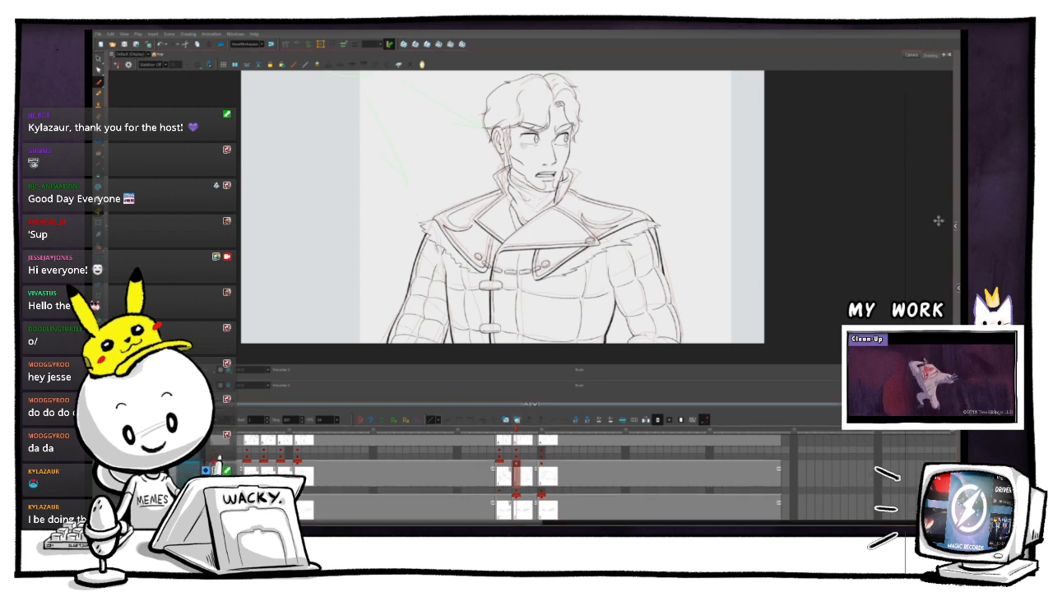
pyautogui.moveTo(957, 475); pyautogui.dragTo(819, 475)
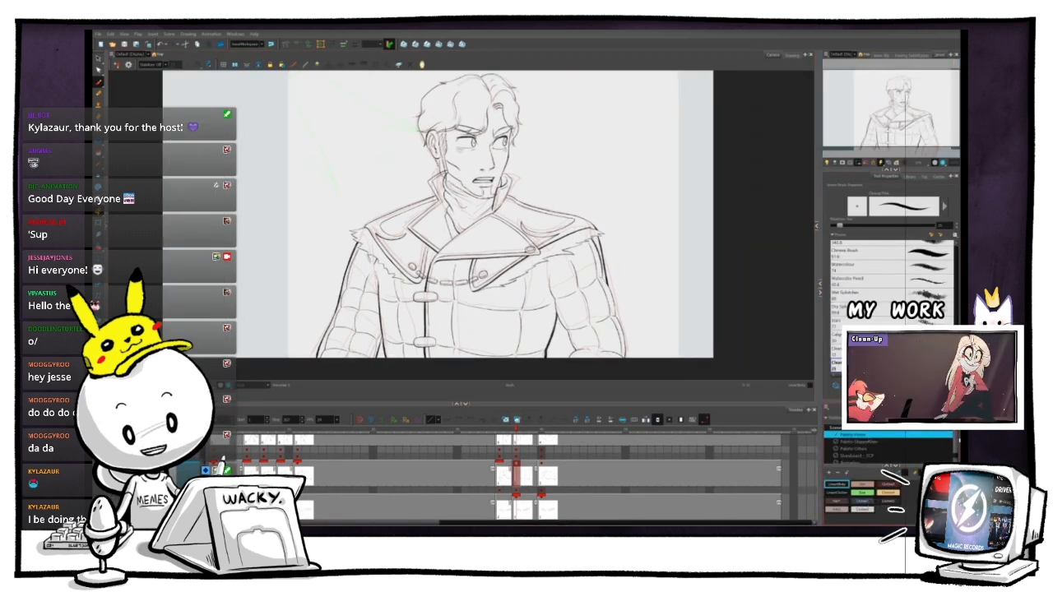
pyautogui.scroll(-1, 924, 454)
pyautogui.click(851, 457)
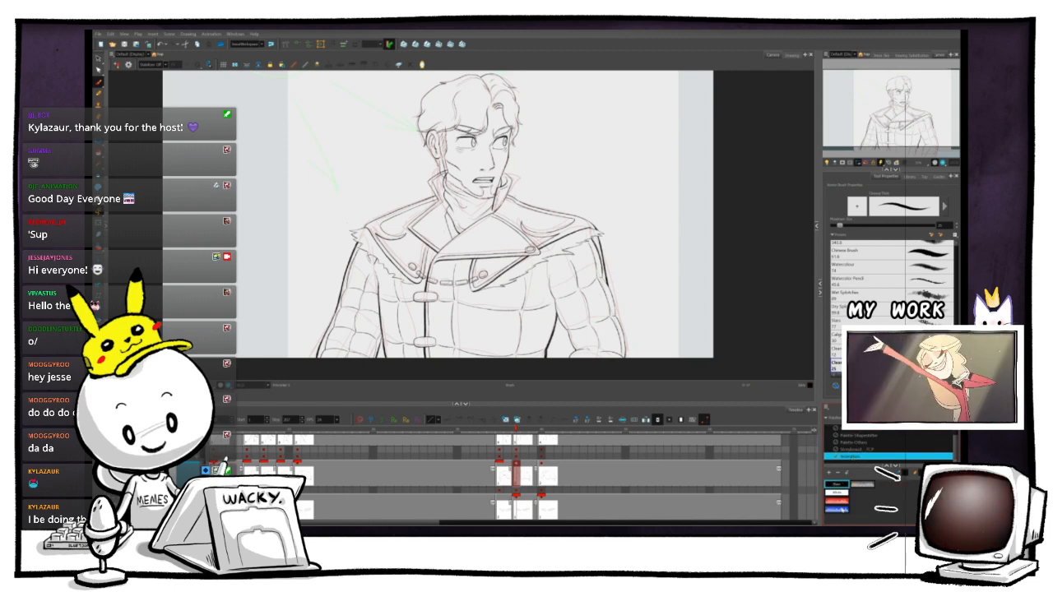
pyautogui.click(841, 510)
# - Remove the hair linework from the current drawing of the head, keeping only the top curve beside the parting
pyautogui.press('2')
pyautogui.press('2')
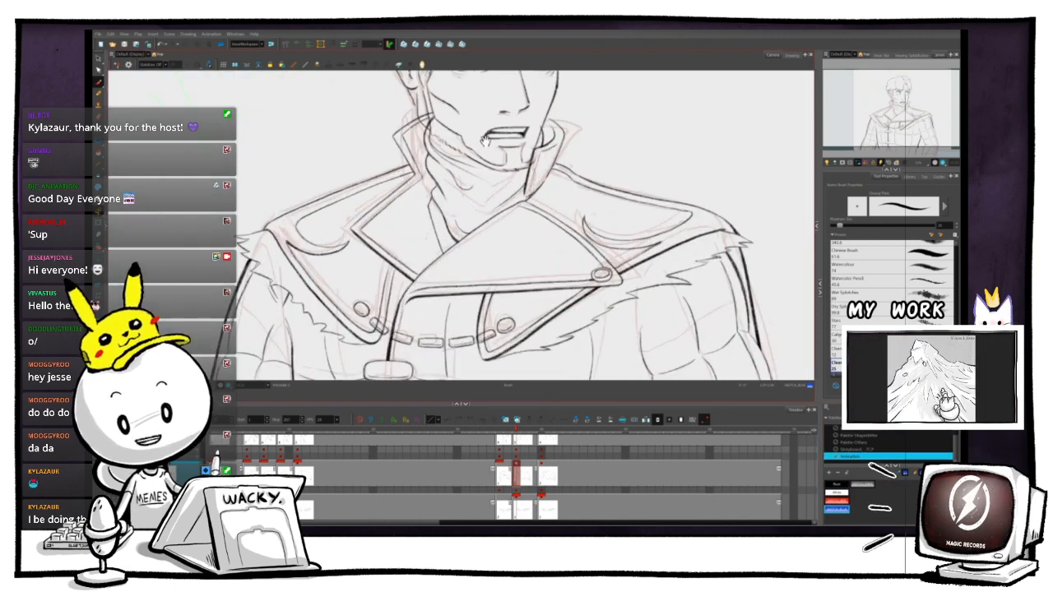
pyautogui.moveTo(491, 126); pyautogui.dragTo(445, 306)
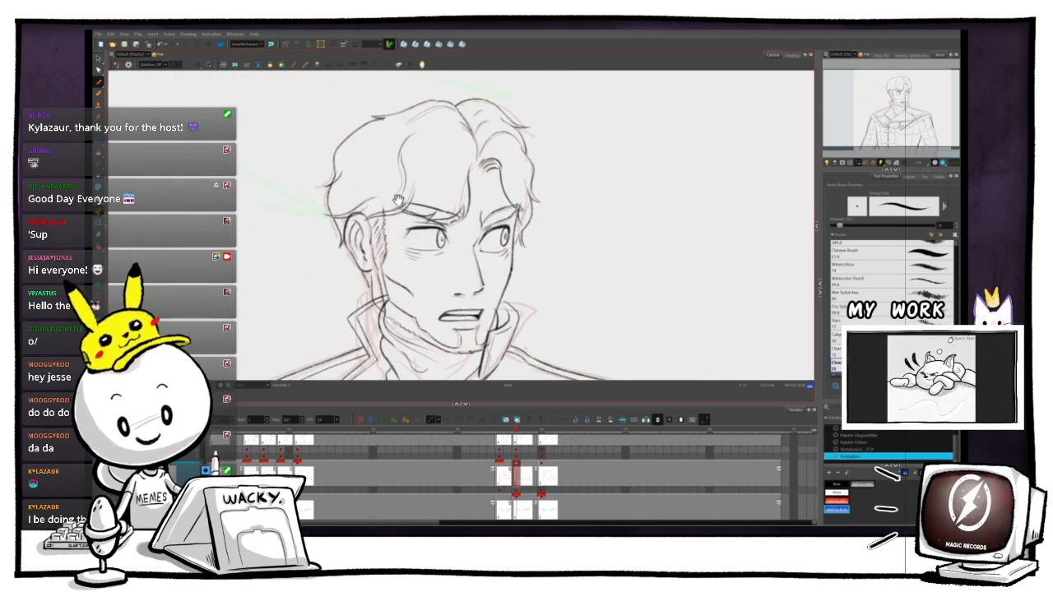
pyautogui.press('2')
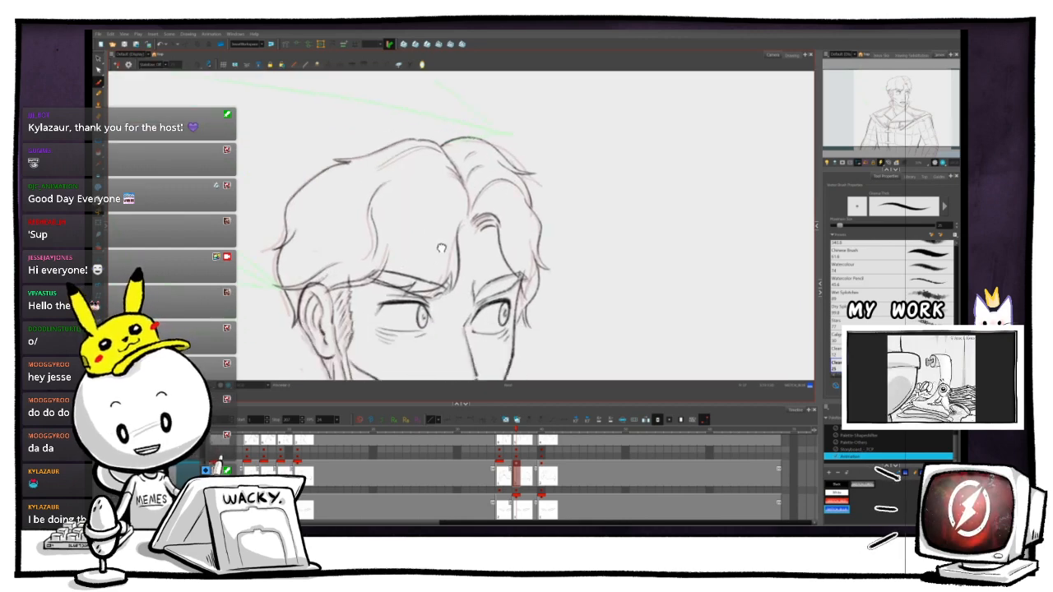
pyautogui.scroll(-4, 441, 247)
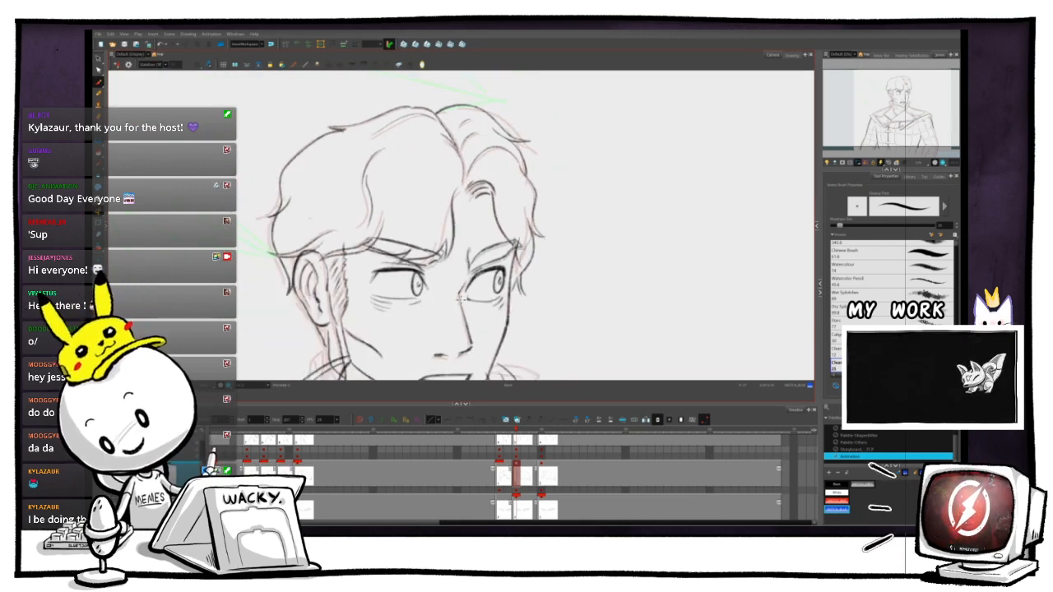
pyautogui.moveTo(466, 302); pyautogui.dragTo(463, 310)
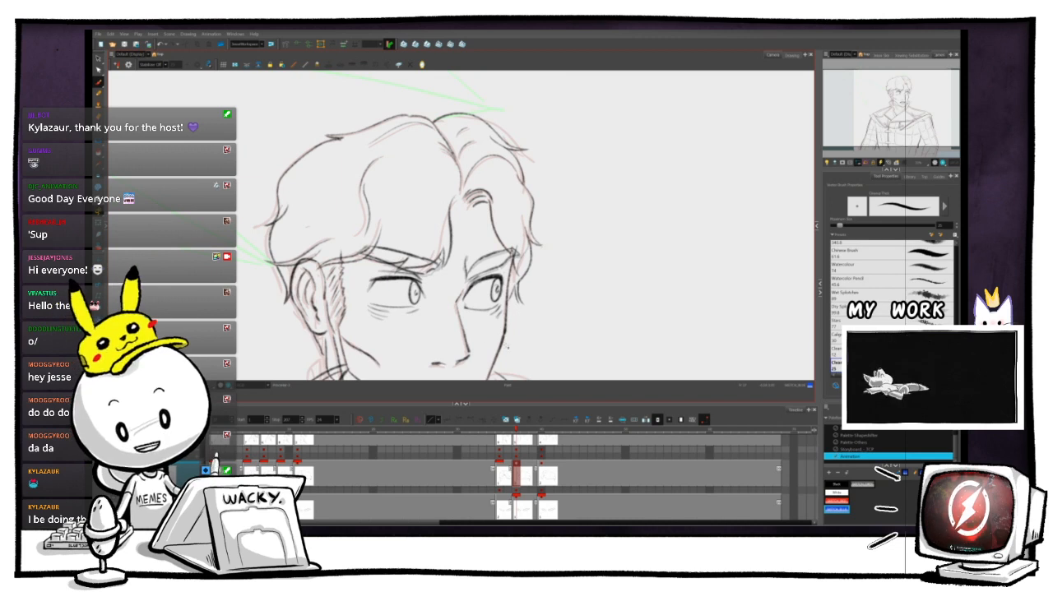
pyautogui.moveTo(508, 347)
pyautogui.mouseDown()
pyautogui.moveTo(586, 160)
pyautogui.moveTo(272, 259)
pyautogui.moveTo(494, 272)
pyautogui.mouseUp()
pyautogui.press('Delete')
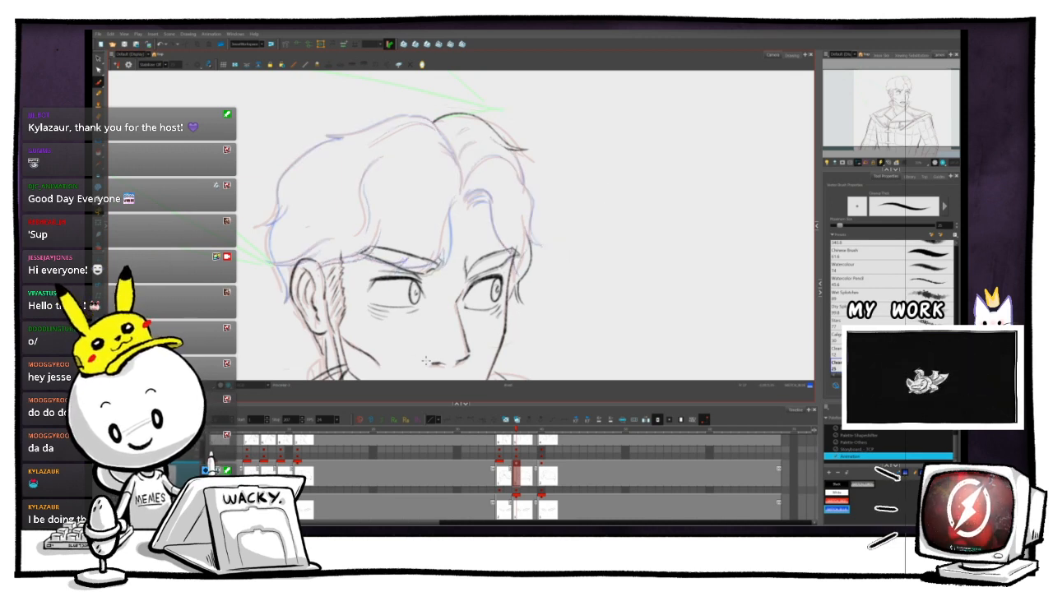
# - Turn on the light table and delete the remaining top hair stroke from the current drawing
pyautogui.hotkey('shift', 'l')
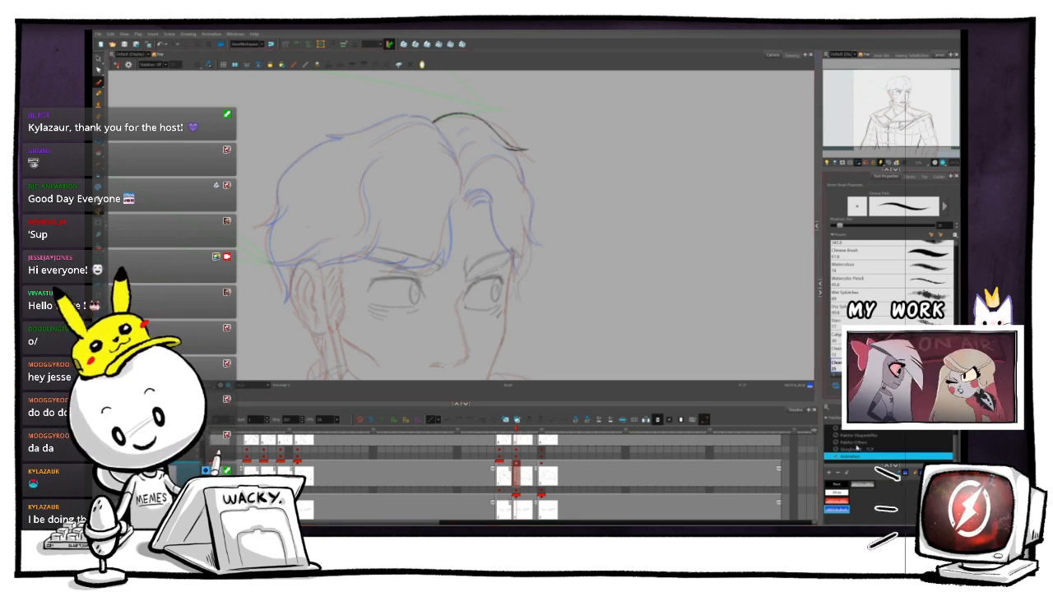
pyautogui.hotkey('shift', 'l')
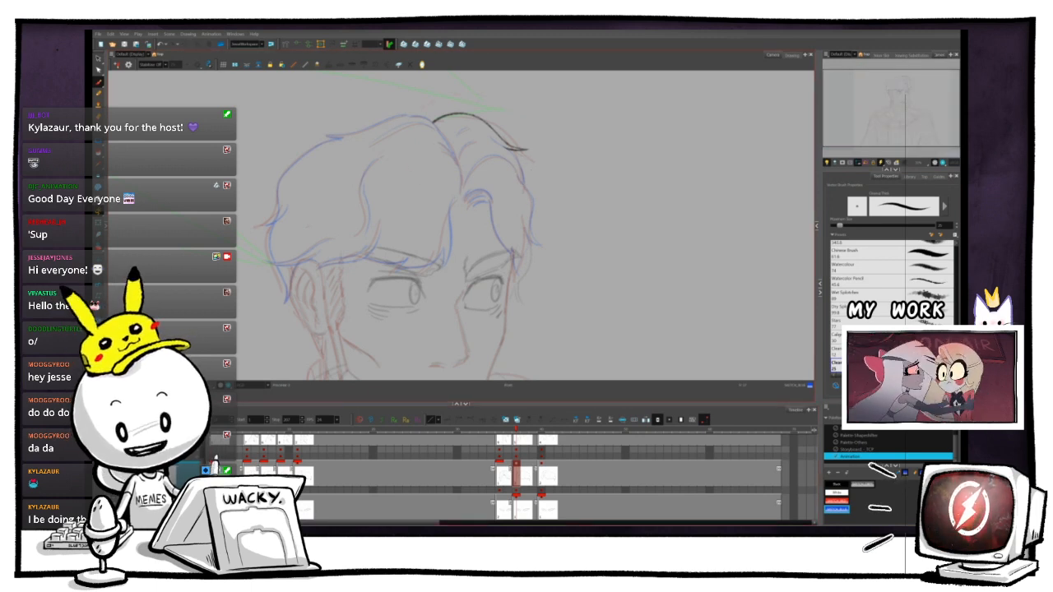
pyautogui.hotkey('ctrl', 'a')
pyautogui.press('Delete')
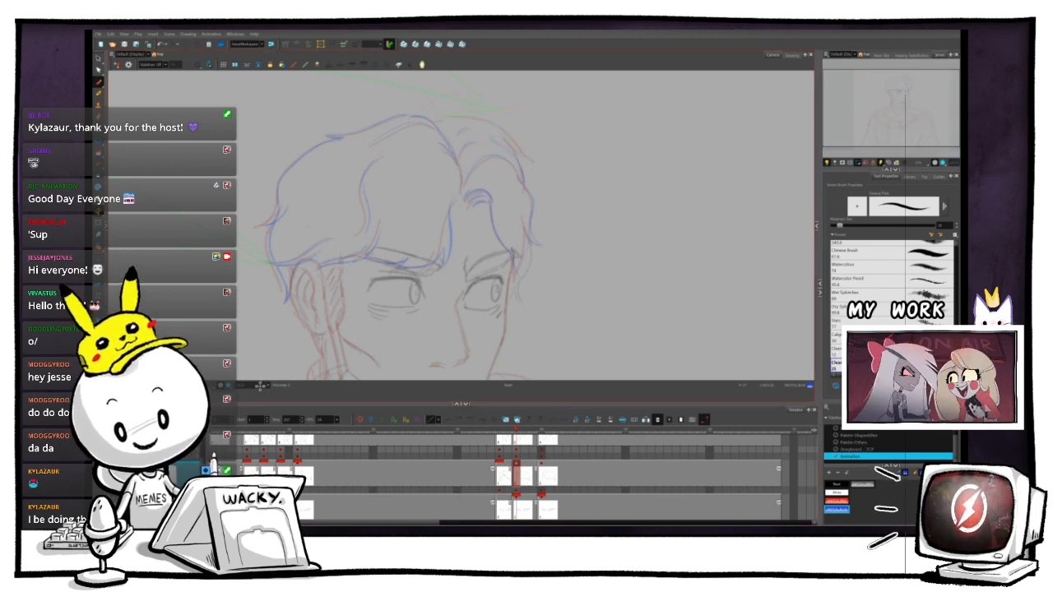
pyautogui.hotkey('ctrl', 'z')
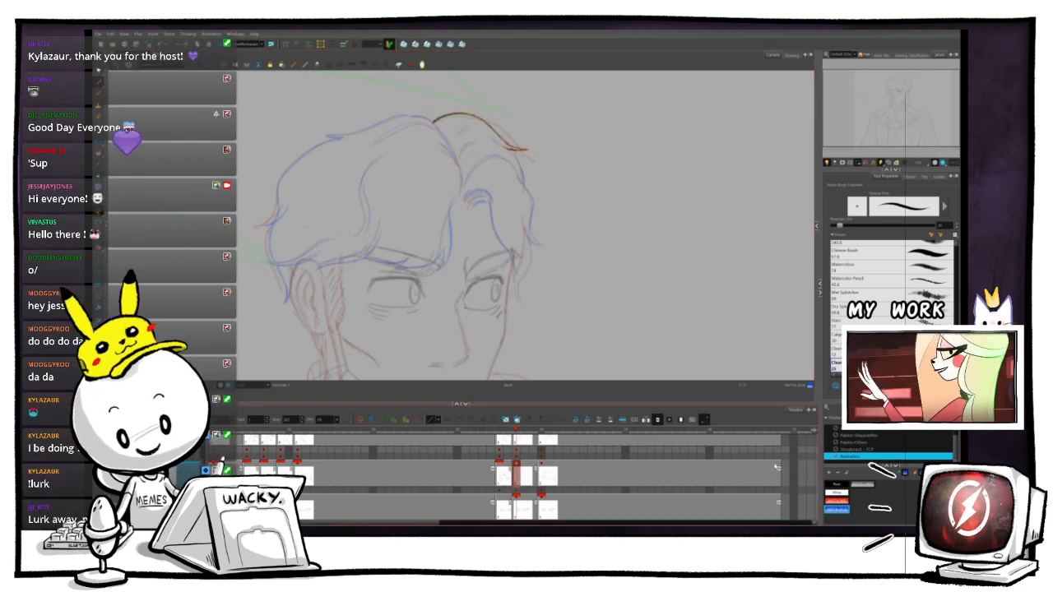
pyautogui.hotkey('alt', 's')
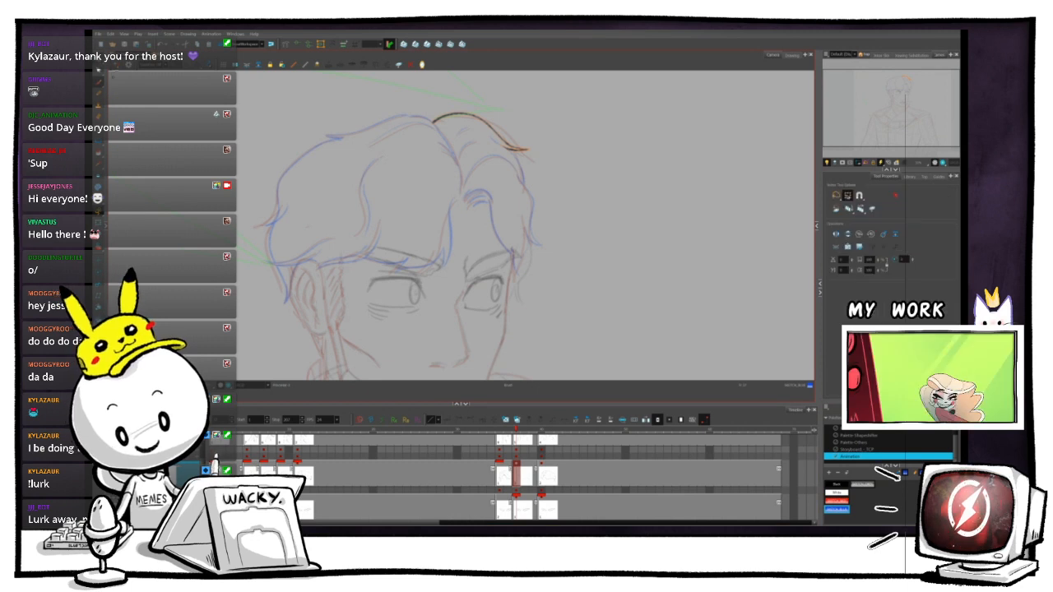
pyautogui.press('Delete')
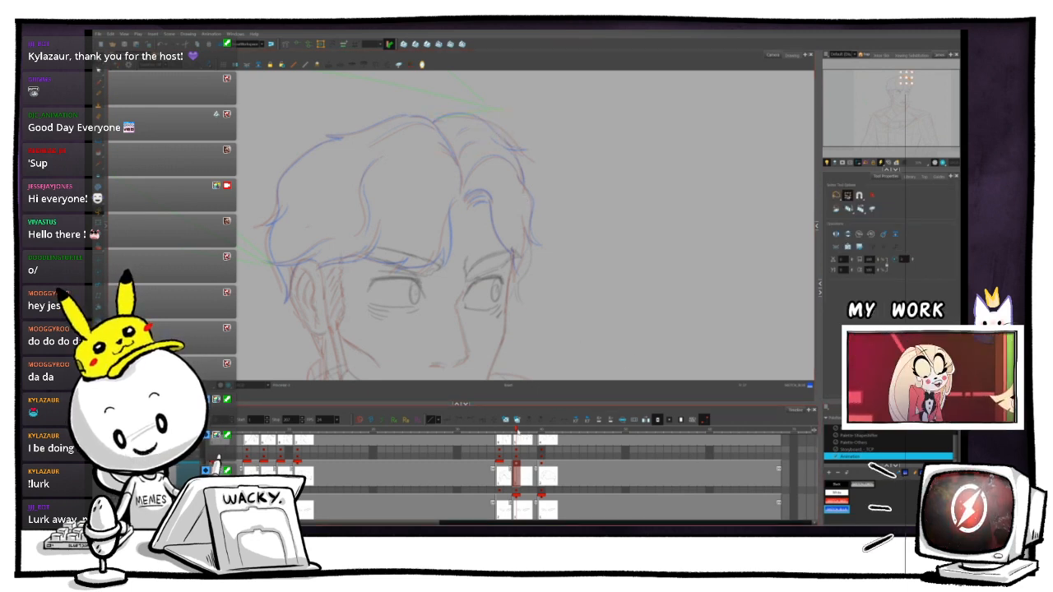
# - Check the hair in the first key drawing and try deleting the top hair stroke from the third one
pyautogui.moveTo(517, 431); pyautogui.dragTo(498, 432)
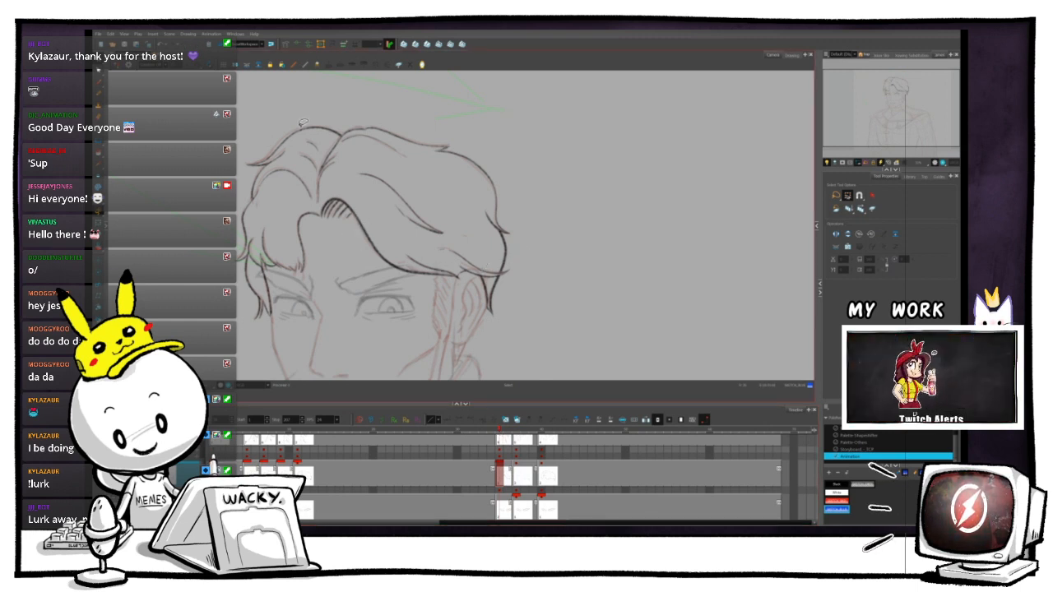
pyautogui.click(543, 430)
pyautogui.click(482, 124)
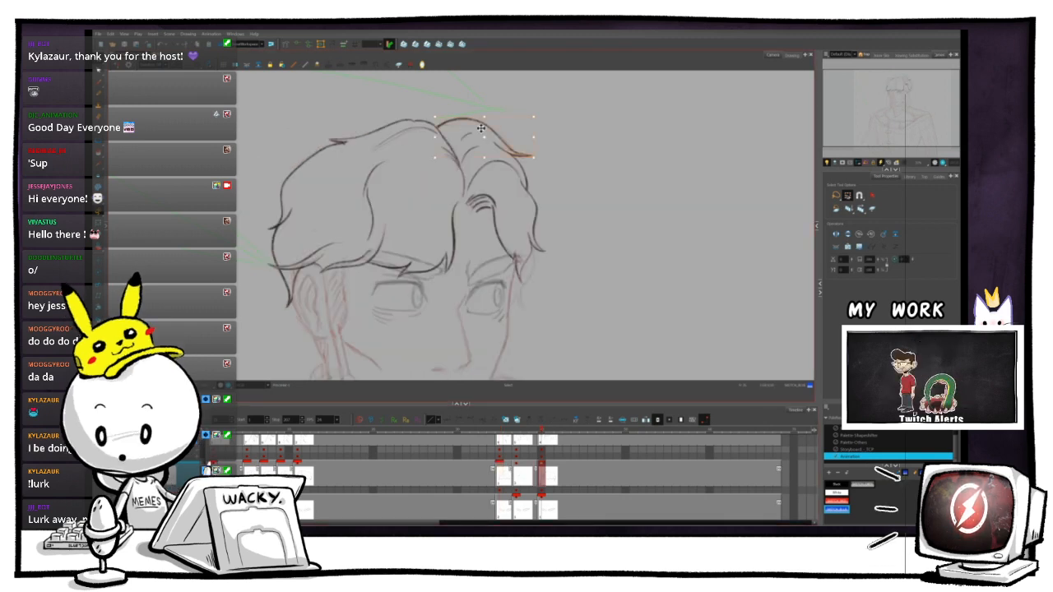
pyautogui.press('Delete')
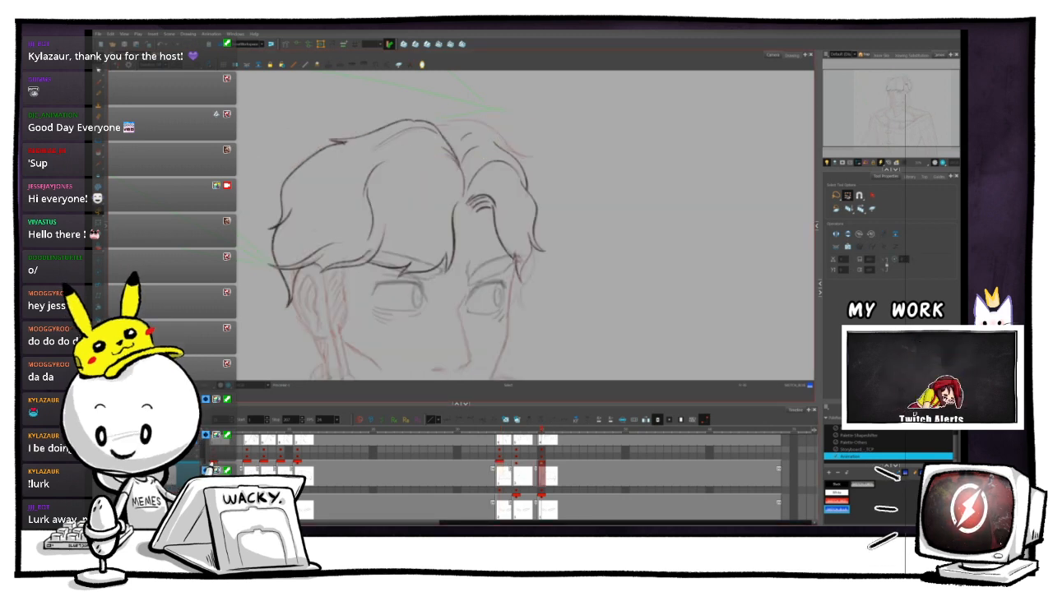
pyautogui.hotkey('ctrl', 'z')
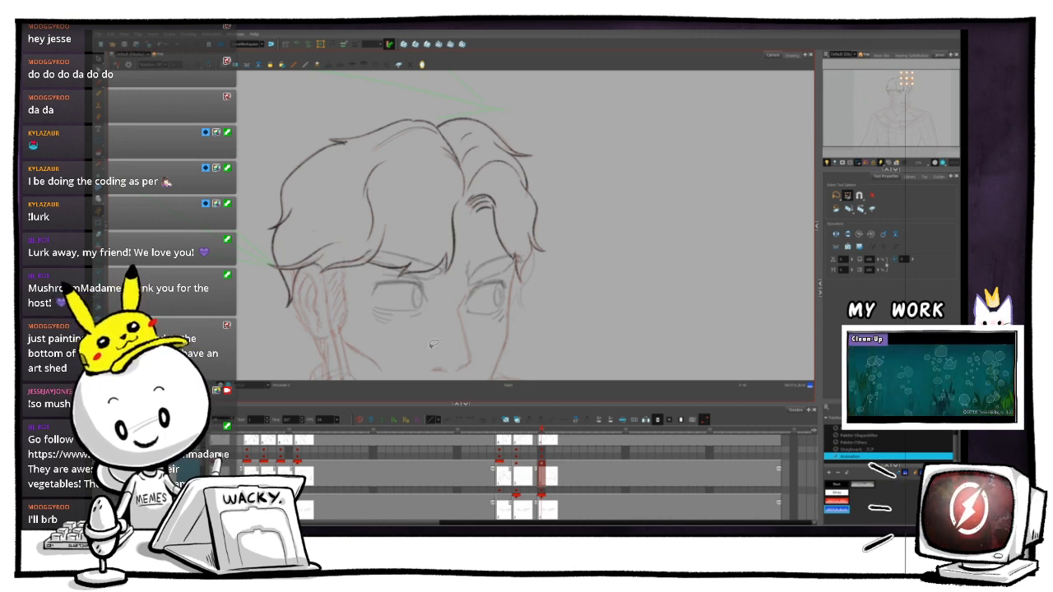
# - Pick the face outline beside the far eye with the Transform tool and switch to the Select tool on its layer
pyautogui.moveTo(526, 431)
pyautogui.mouseDown()
pyautogui.moveTo(516, 431)
pyautogui.moveTo(559, 430)
pyautogui.moveTo(511, 448)
pyautogui.moveTo(551, 451)
pyautogui.mouseUp()
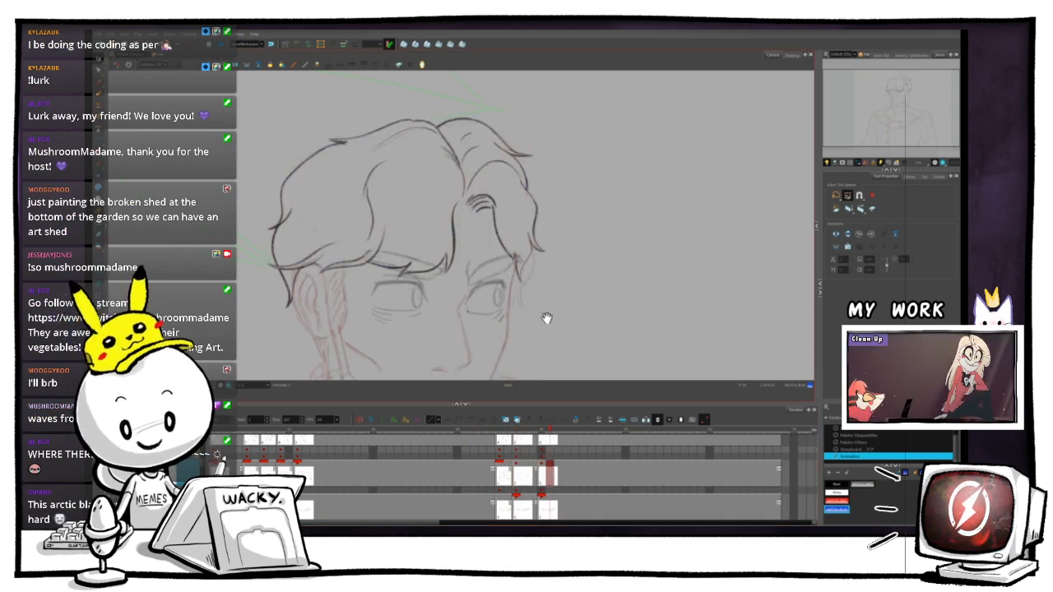
pyautogui.scroll(3, 470, 295)
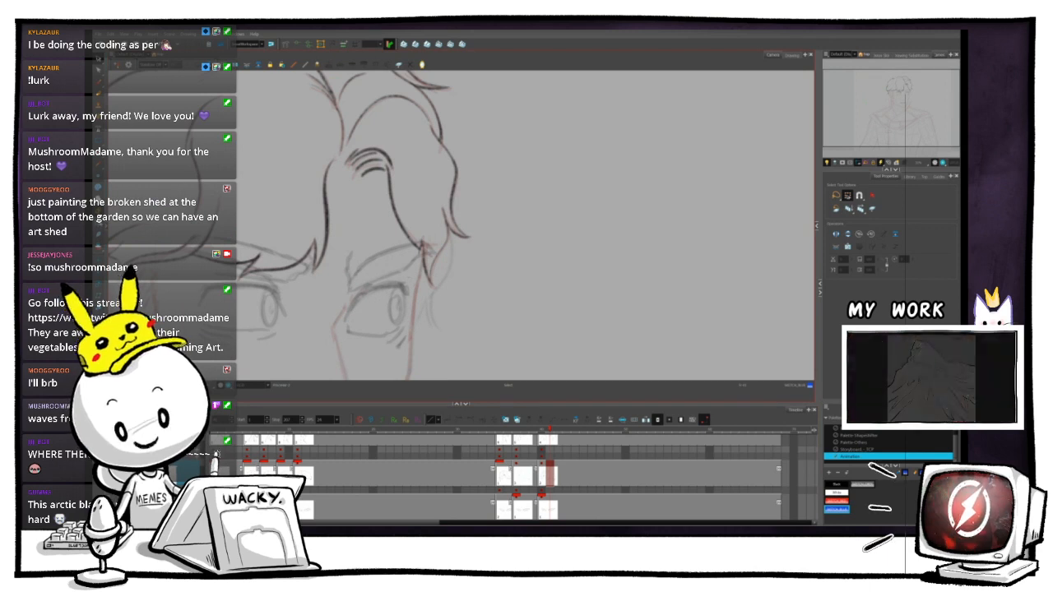
pyautogui.hotkey('shift', 't')
pyautogui.press('Escape')
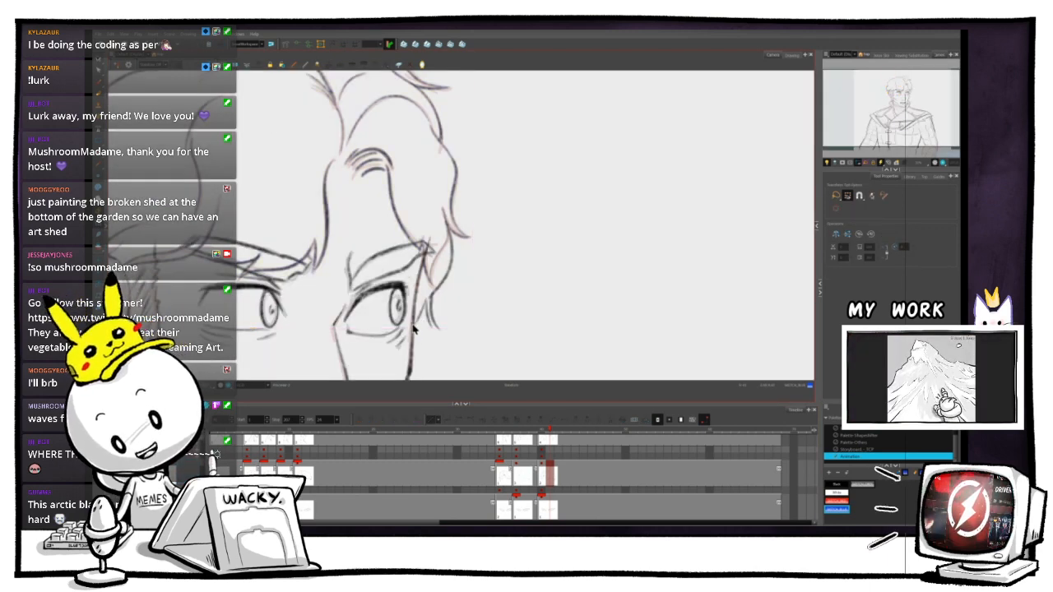
pyautogui.click(414, 329)
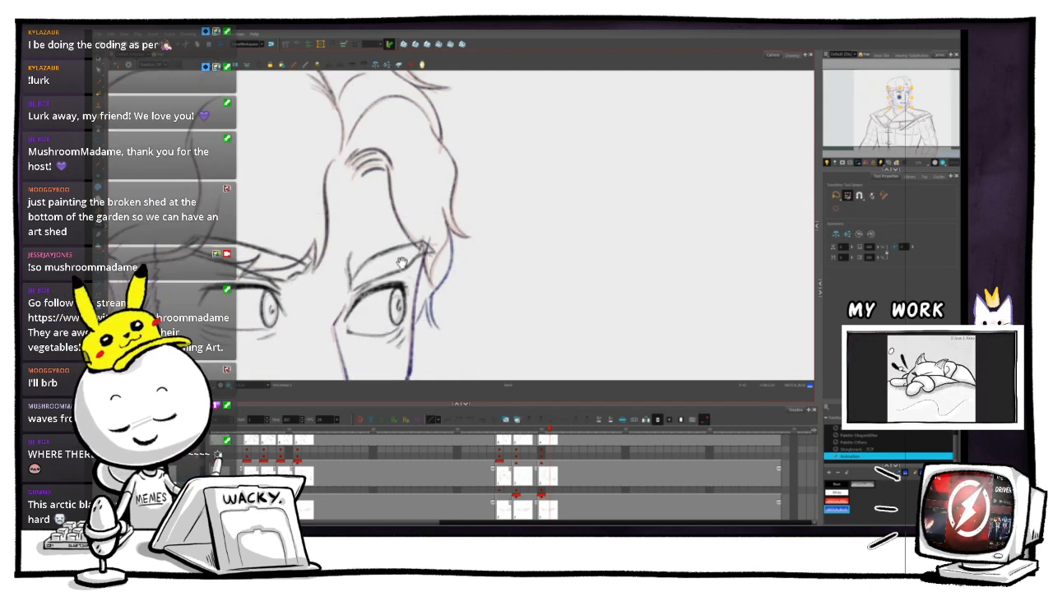
pyautogui.moveTo(320, 294); pyautogui.dragTo(333, 291)
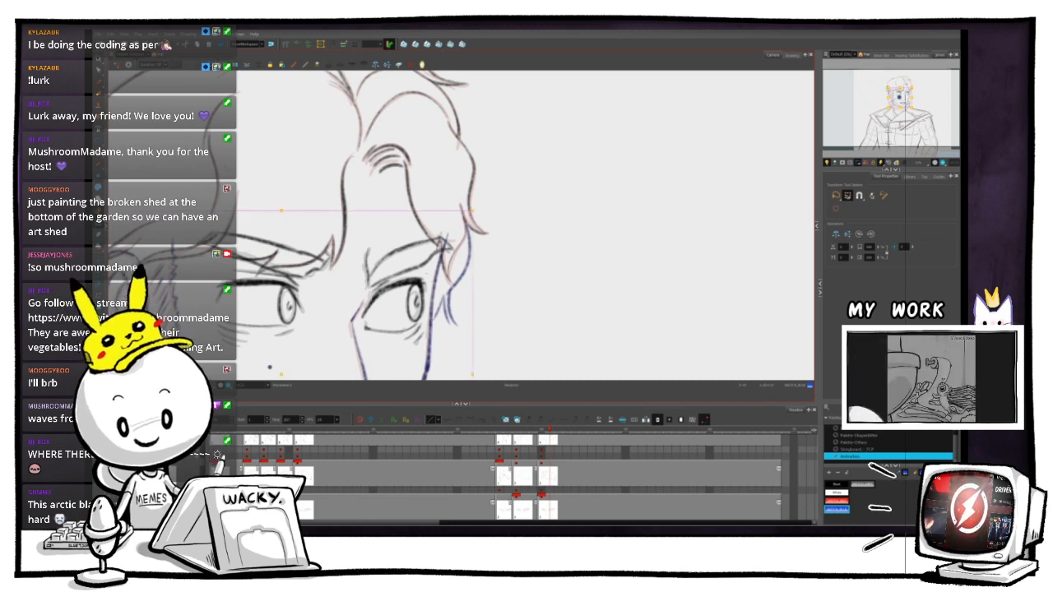
pyautogui.click(98, 60)
# - Examine the face outline, ear and temple hair across the neighbouring key drawings of the head turn
pyautogui.scroll(-6, 488, 275)
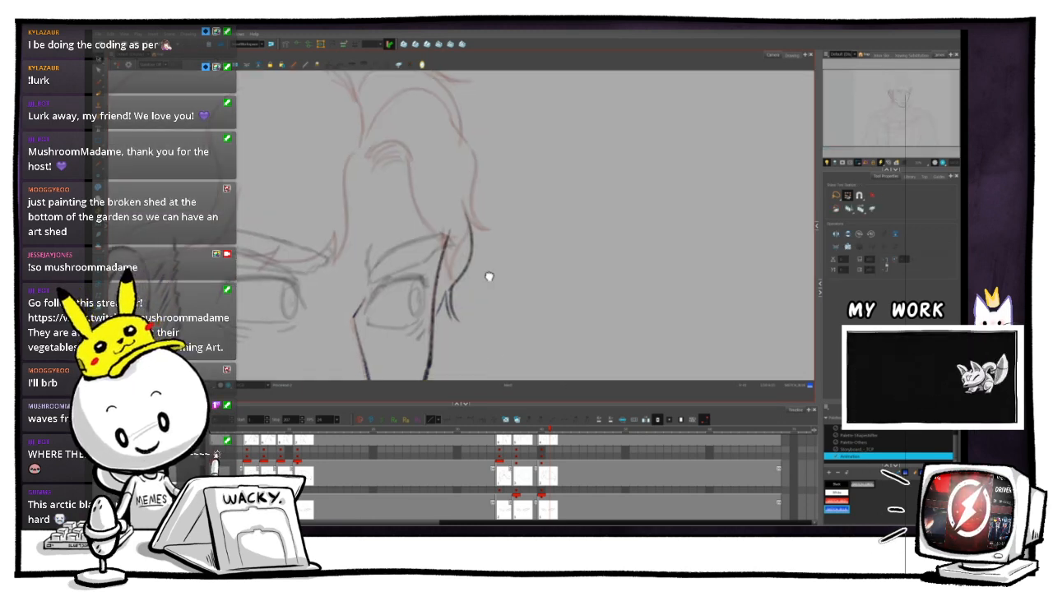
pyautogui.scroll(6, 507, 275)
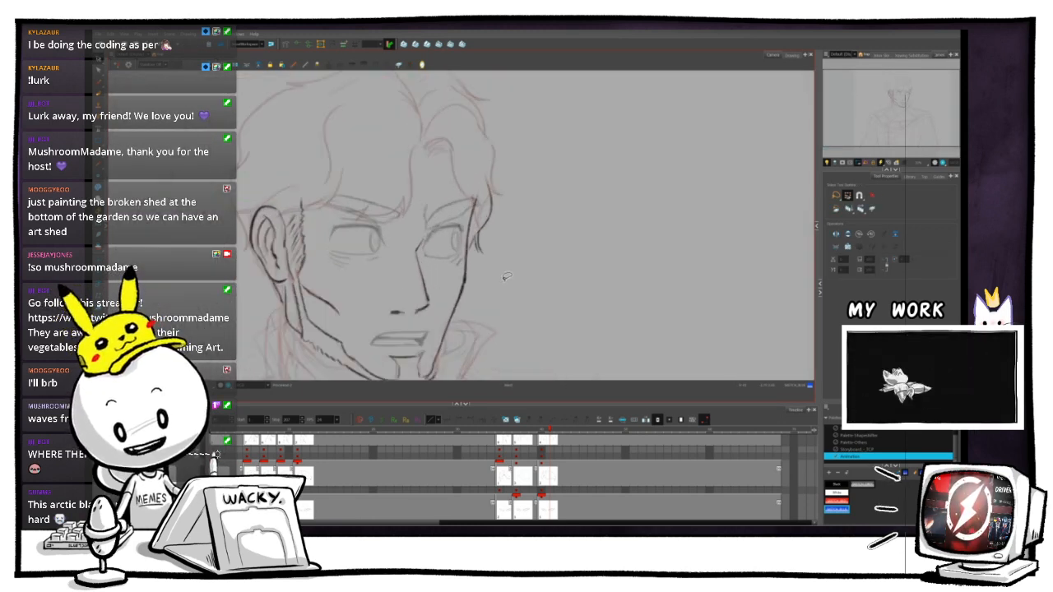
pyautogui.moveTo(496, 266)
pyautogui.mouseDown()
pyautogui.moveTo(428, 197)
pyautogui.moveTo(352, 254)
pyautogui.moveTo(321, 294)
pyautogui.moveTo(270, 287)
pyautogui.mouseUp()
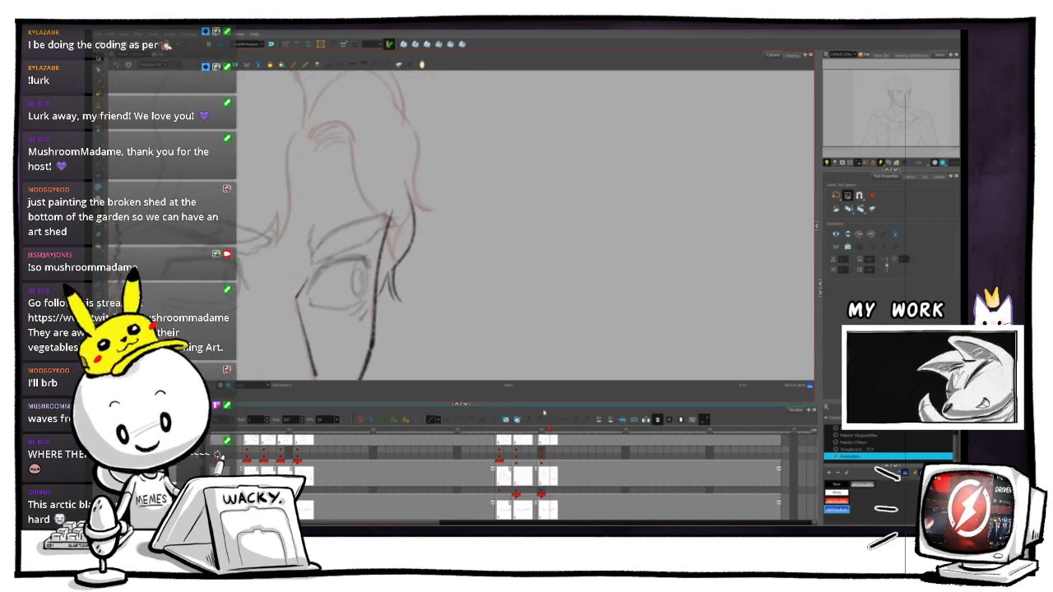
pyautogui.moveTo(537, 431); pyautogui.dragTo(465, 430)
pyautogui.moveTo(481, 370)
pyautogui.mouseDown()
pyautogui.moveTo(496, 315)
pyautogui.moveTo(639, 317)
pyautogui.moveTo(616, 312)
pyautogui.mouseUp()
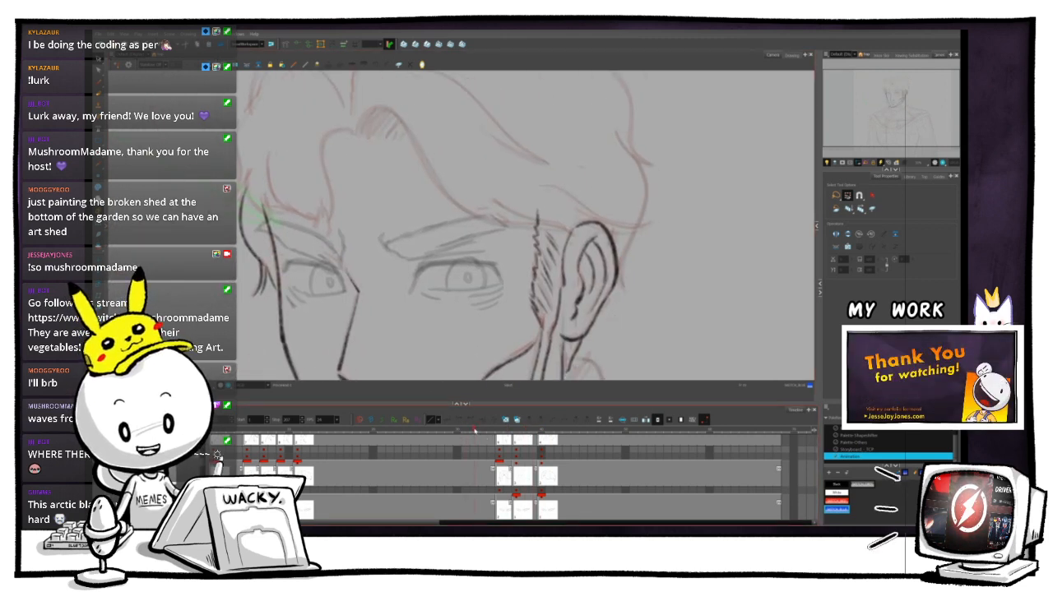
pyautogui.moveTo(463, 436); pyautogui.dragTo(516, 432)
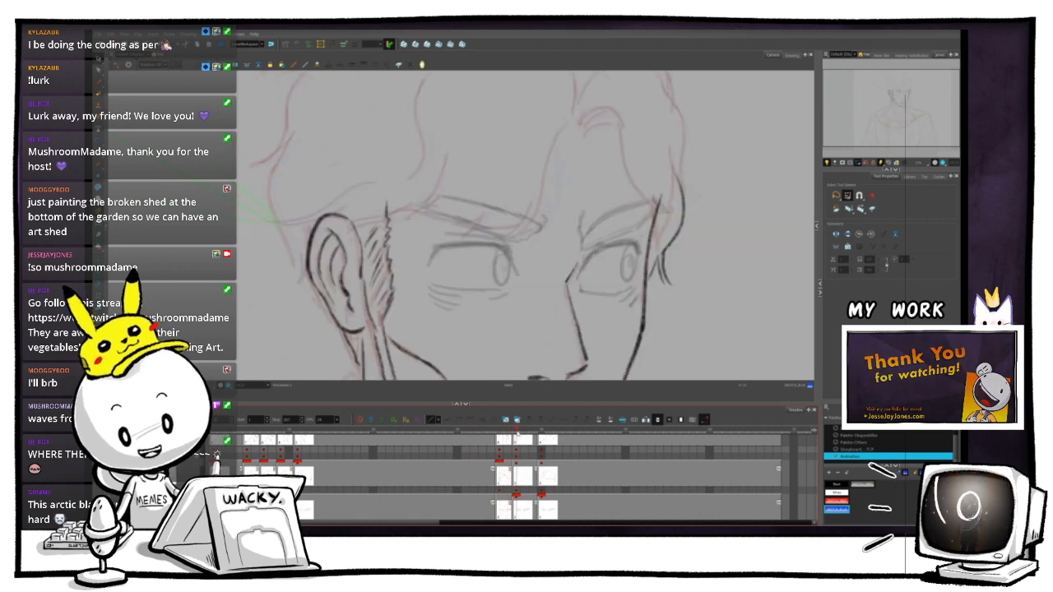
pyautogui.moveTo(619, 294); pyautogui.dragTo(495, 271)
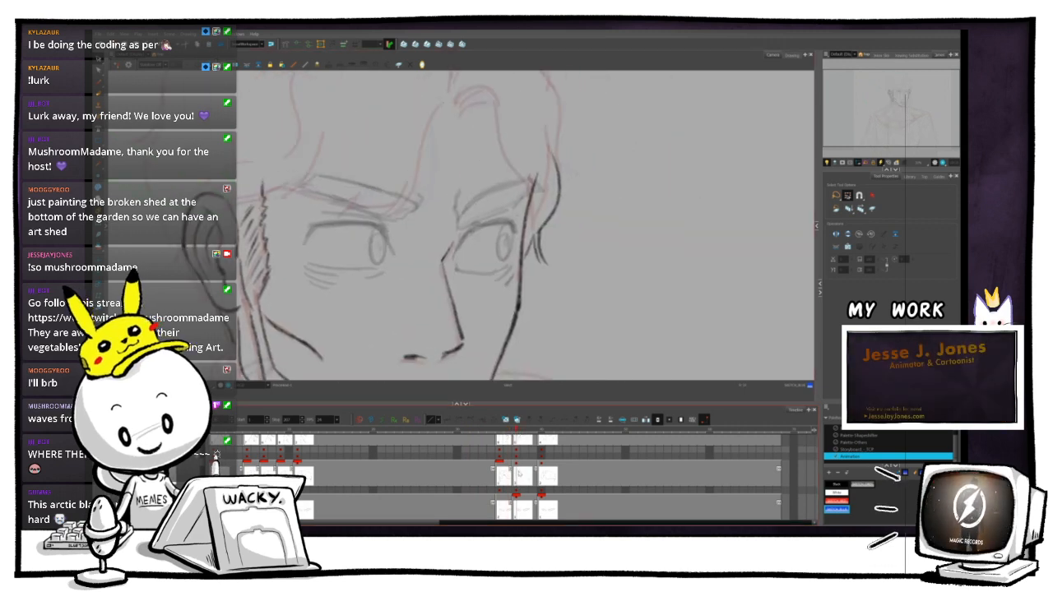
# - Compare the face and temple hair across the neighbouring key drawings on the face line layer
pyautogui.scroll(-5, 527, 475)
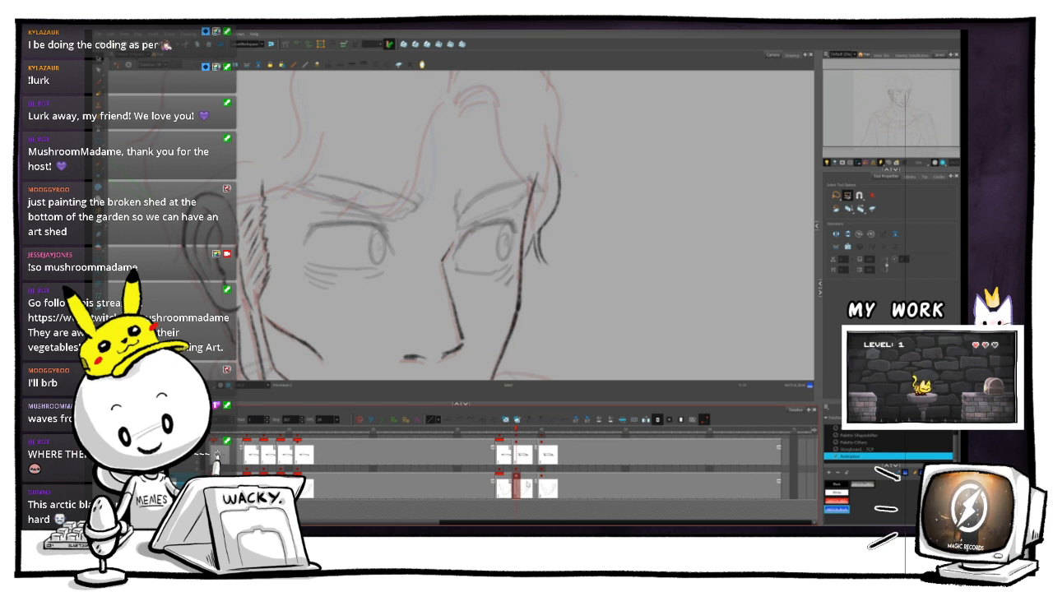
pyautogui.click(540, 485)
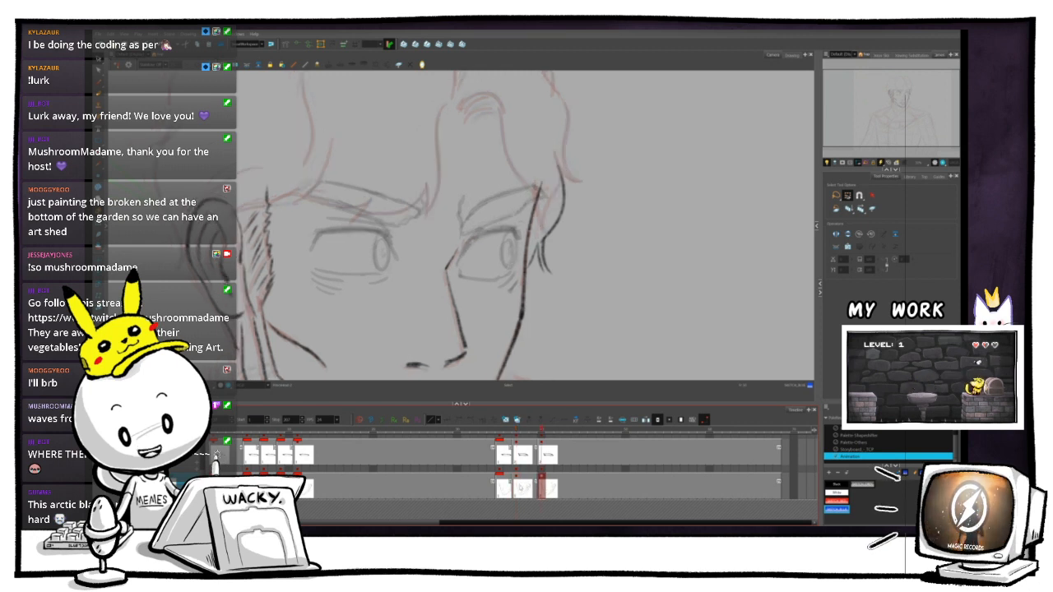
pyautogui.click(518, 486)
pyautogui.click(501, 486)
pyautogui.click(491, 486)
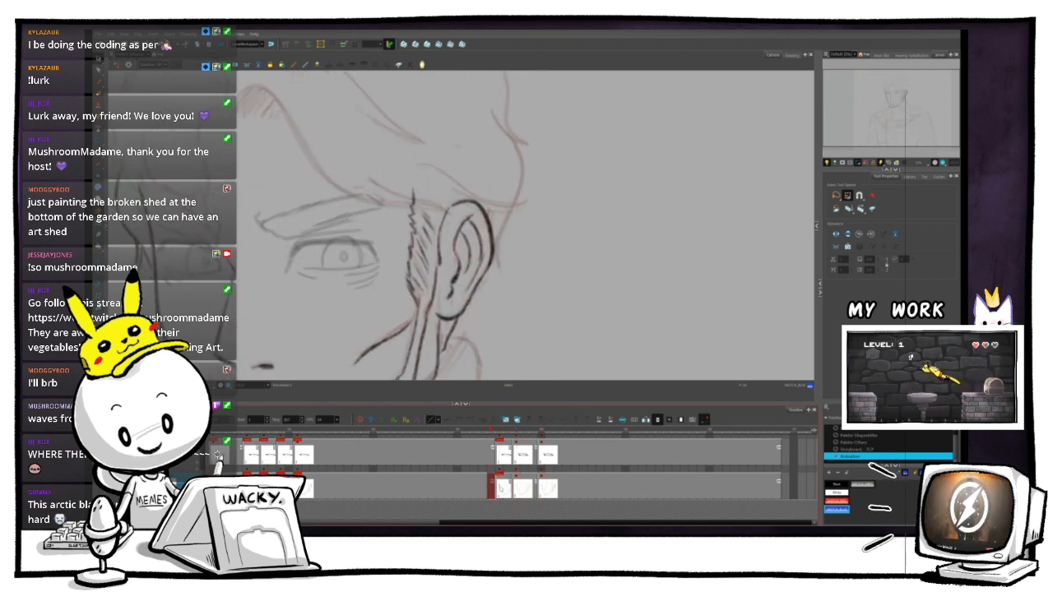
# - Brush a blue X beside the far temple in the middle drawing of the head turn
pyautogui.click(517, 486)
pyautogui.hotkey('alt', 'b')
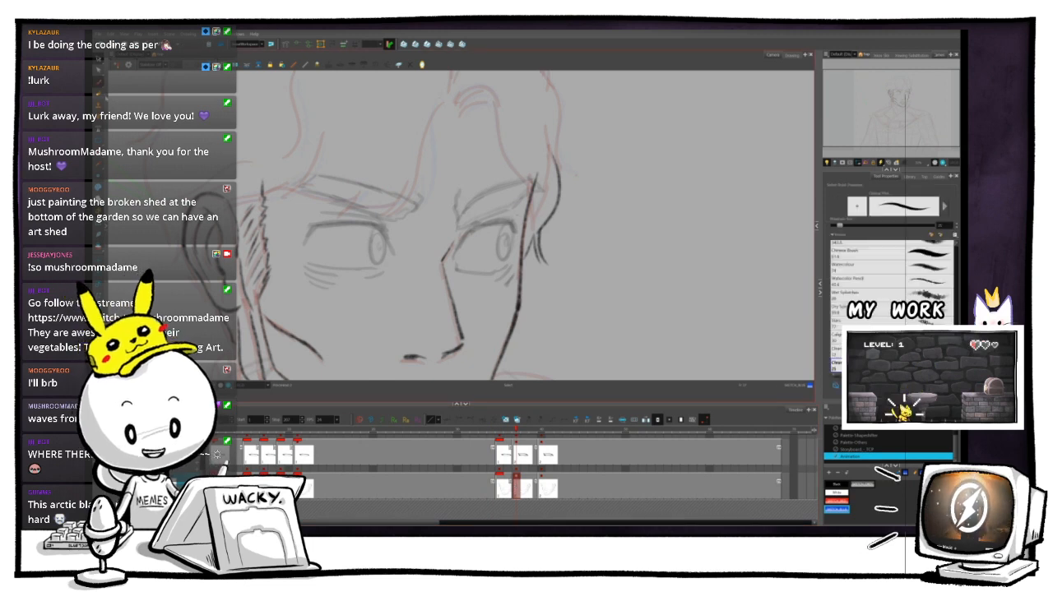
pyautogui.moveTo(587, 179); pyautogui.dragTo(648, 258)
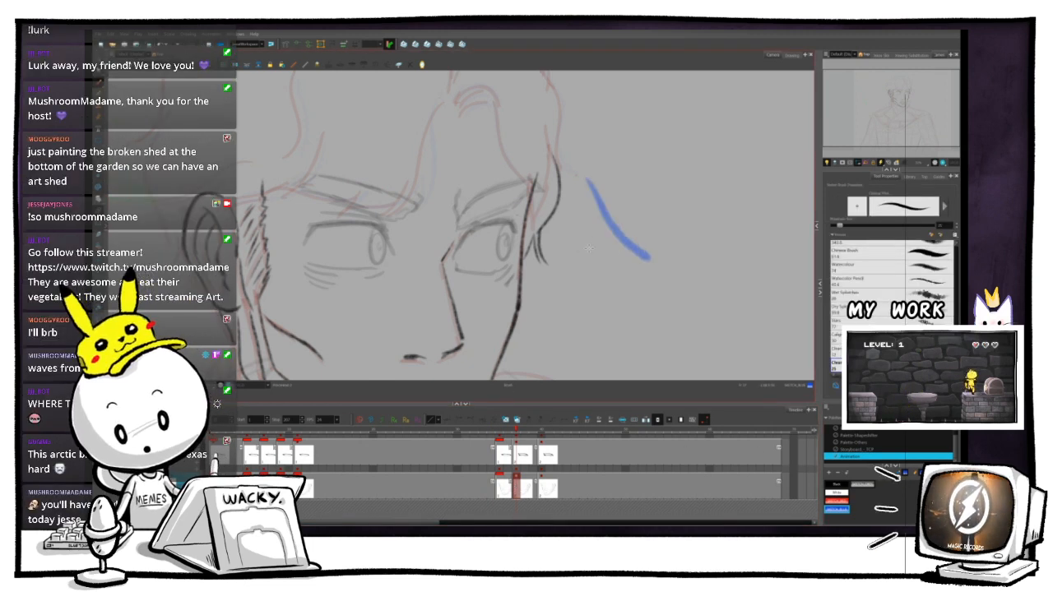
pyautogui.moveTo(579, 251); pyautogui.dragTo(664, 174)
pyautogui.press('1')
pyautogui.press('1')
pyautogui.press('1')
pyautogui.press('1')
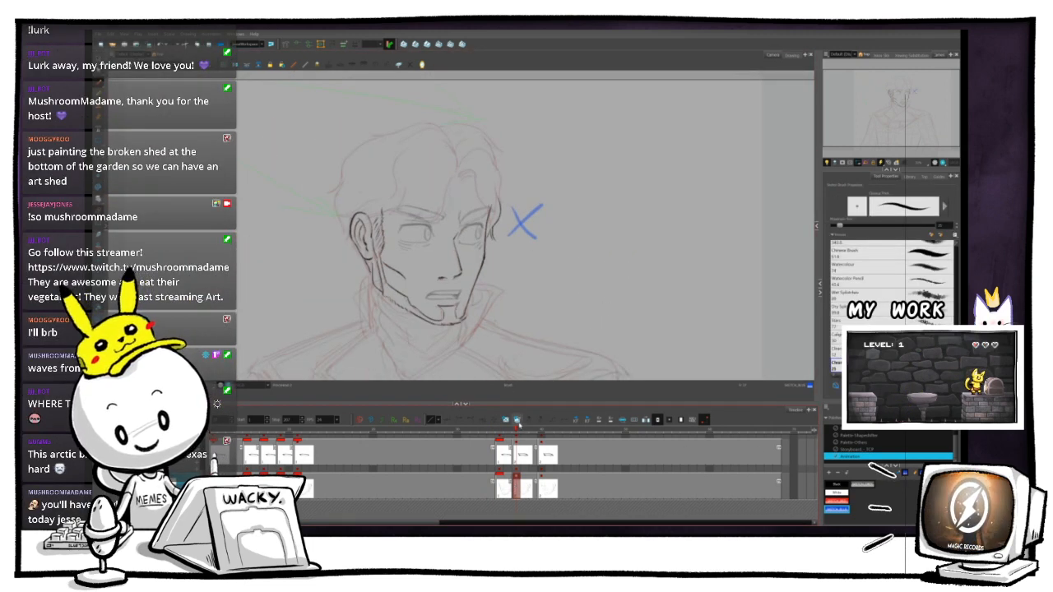
pyautogui.click(516, 421)
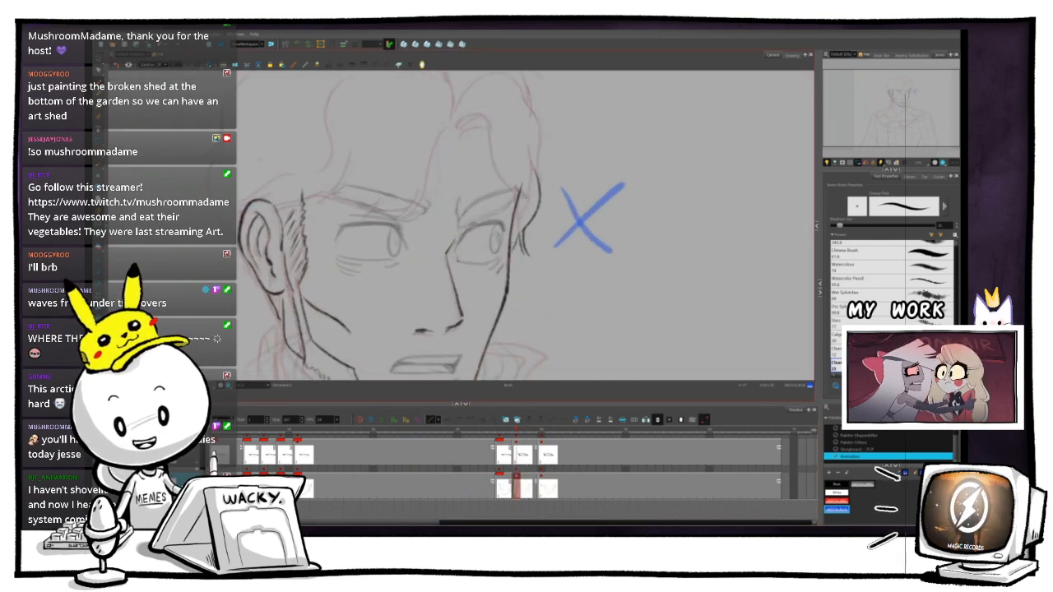
# - Delete the blue X together with the black hair strand beside the far temple using the Select tool
pyautogui.hotkey('alt', 's')
pyautogui.press('2')
pyautogui.moveTo(641, 260)
pyautogui.mouseDown()
pyautogui.moveTo(510, 288)
pyautogui.moveTo(545, 292)
pyautogui.moveTo(513, 301)
pyautogui.mouseUp()
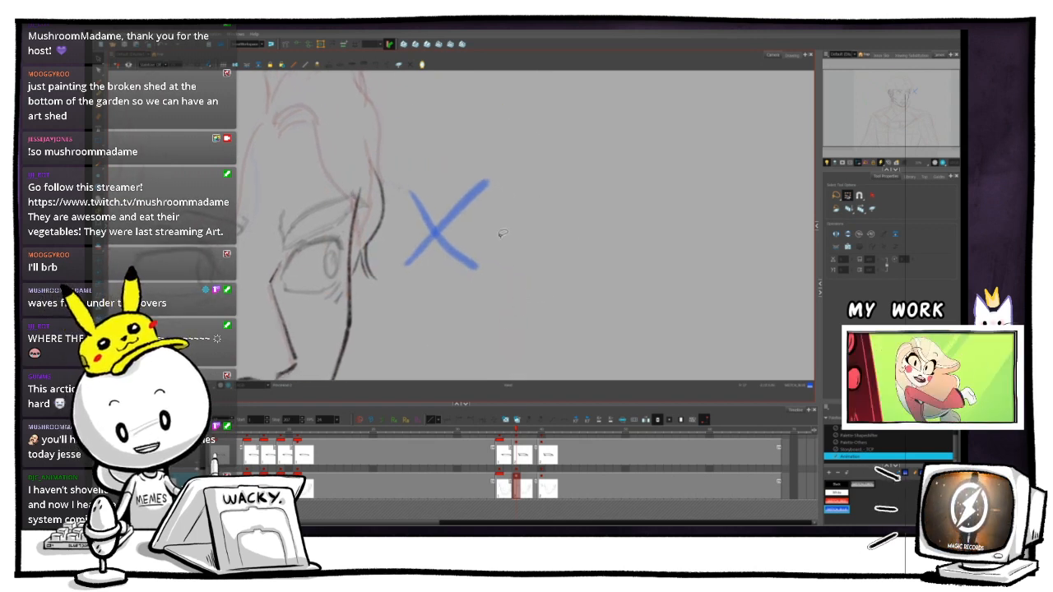
pyautogui.press('2')
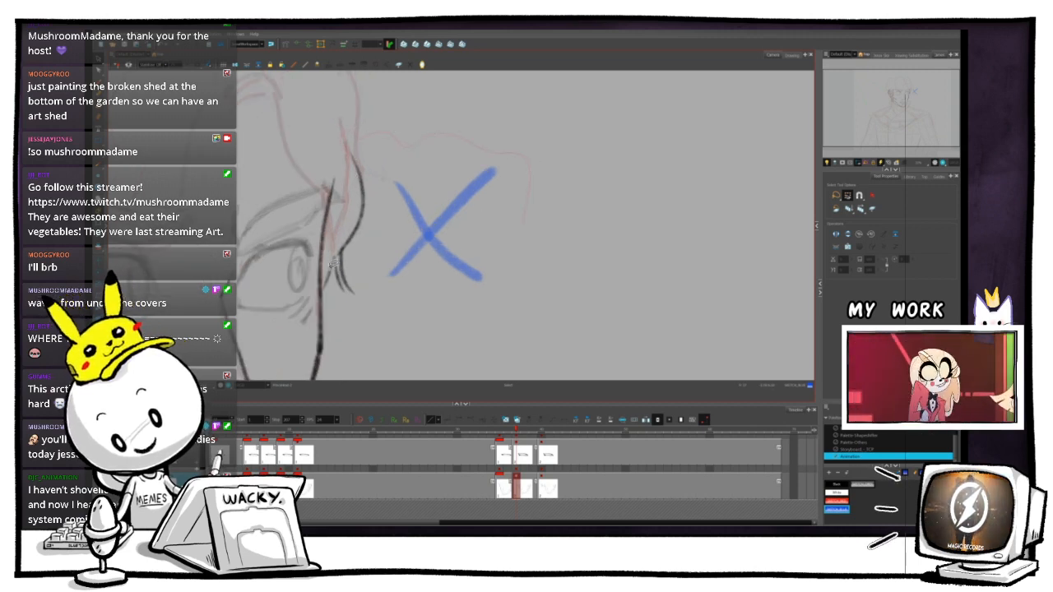
pyautogui.moveTo(580, 285); pyautogui.dragTo(558, 204)
pyautogui.press('Delete')
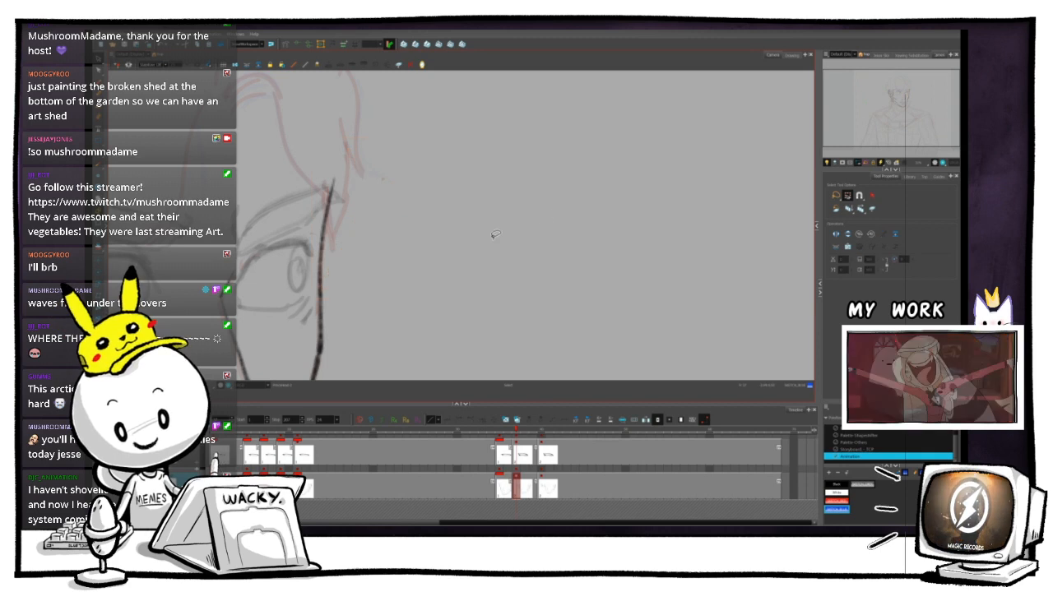
pyautogui.press('1')
pyautogui.press('1')
pyautogui.press('1')
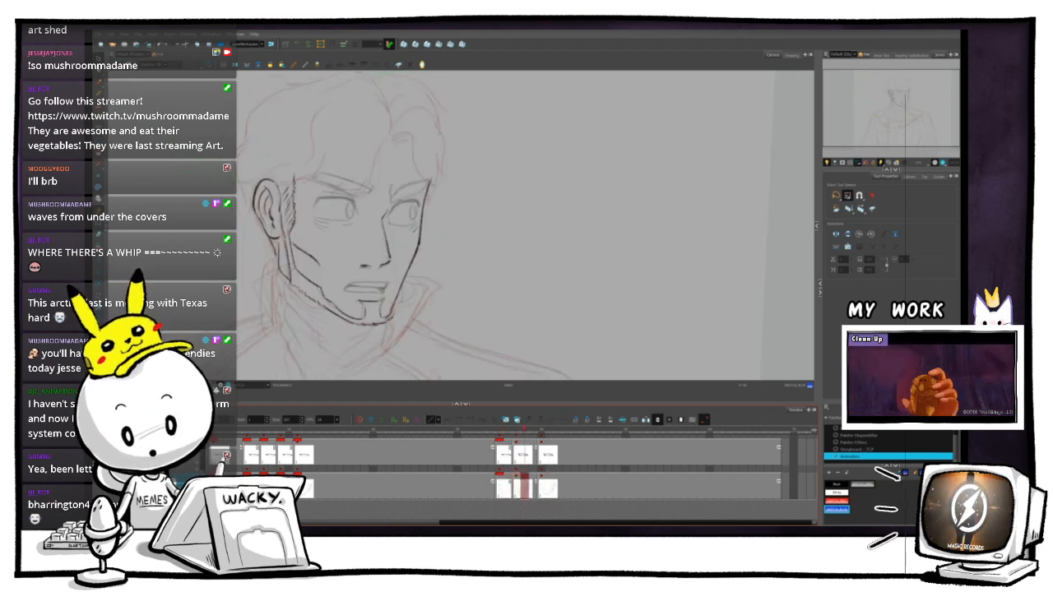
# - Switch to the middle drawing on the hair layer and set the Brush to the black colour
pyautogui.scroll(5, 530, 466)
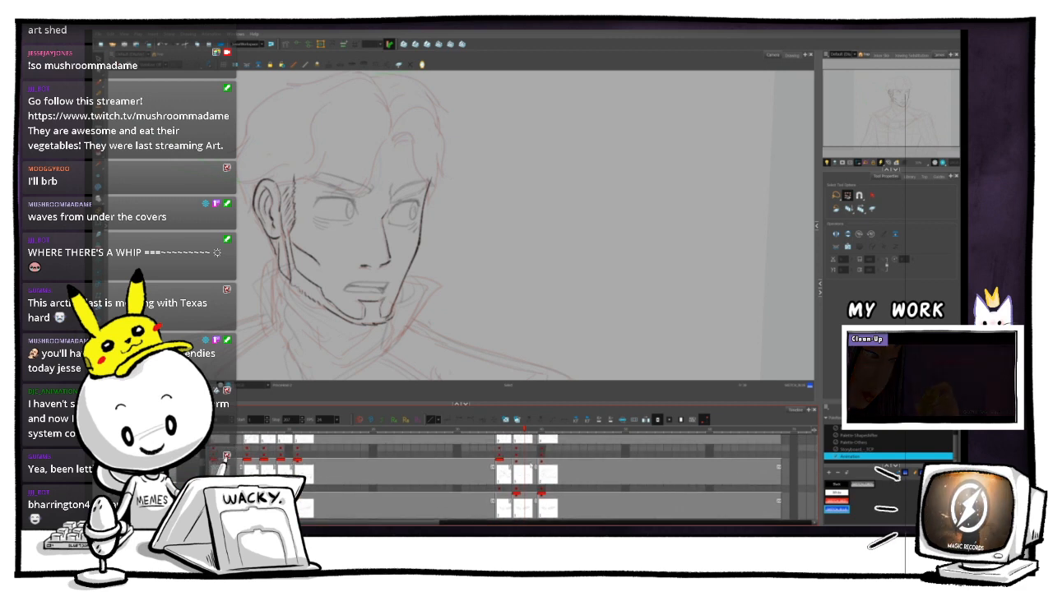
pyautogui.click(517, 473)
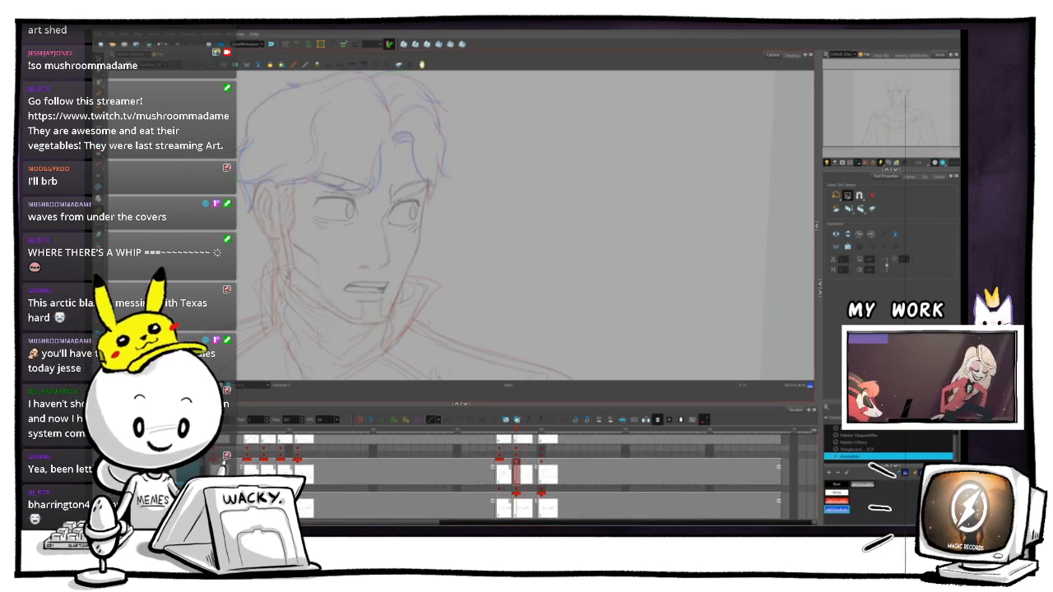
pyautogui.hotkey('alt', 'b')
pyautogui.click(836, 485)
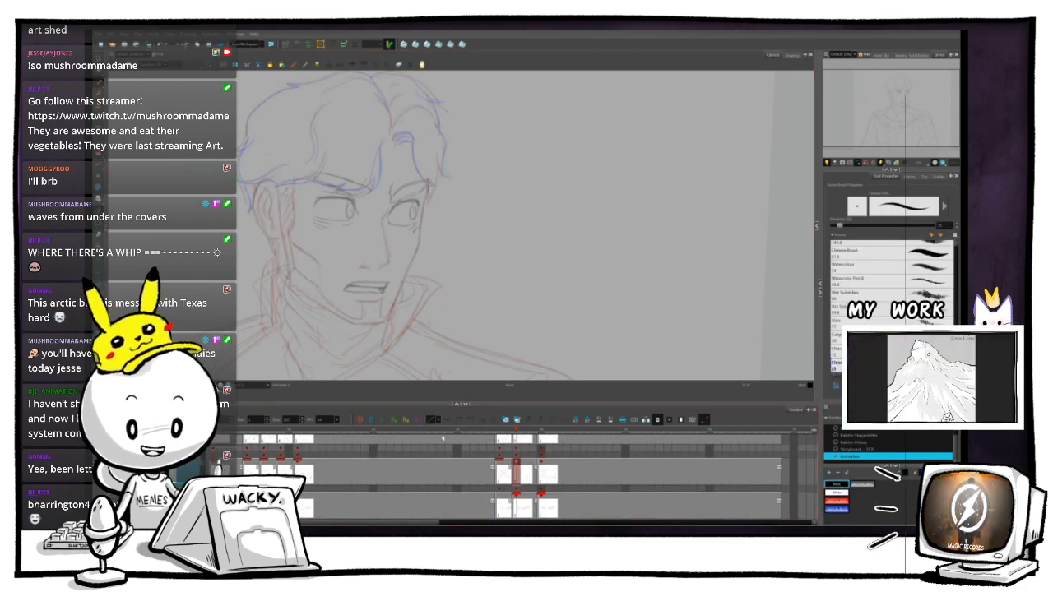
# - Try a few test brush strokes over the near eyebrow and undo them
pyautogui.moveTo(519, 309); pyautogui.dragTo(538, 288)
pyautogui.press('2')
pyautogui.press('2')
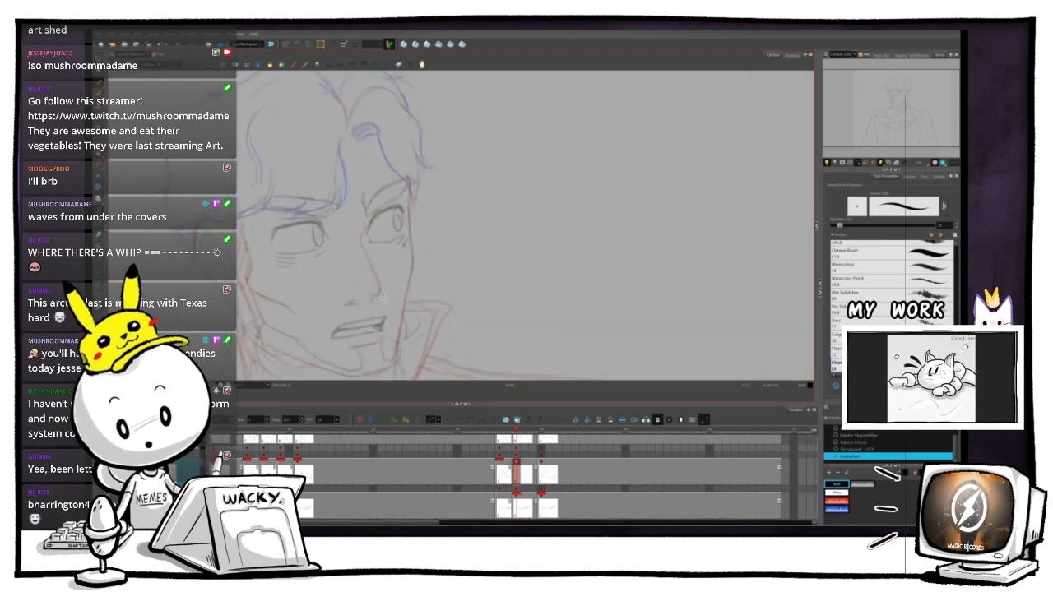
pyautogui.moveTo(309, 288); pyautogui.dragTo(497, 297)
pyautogui.press('2')
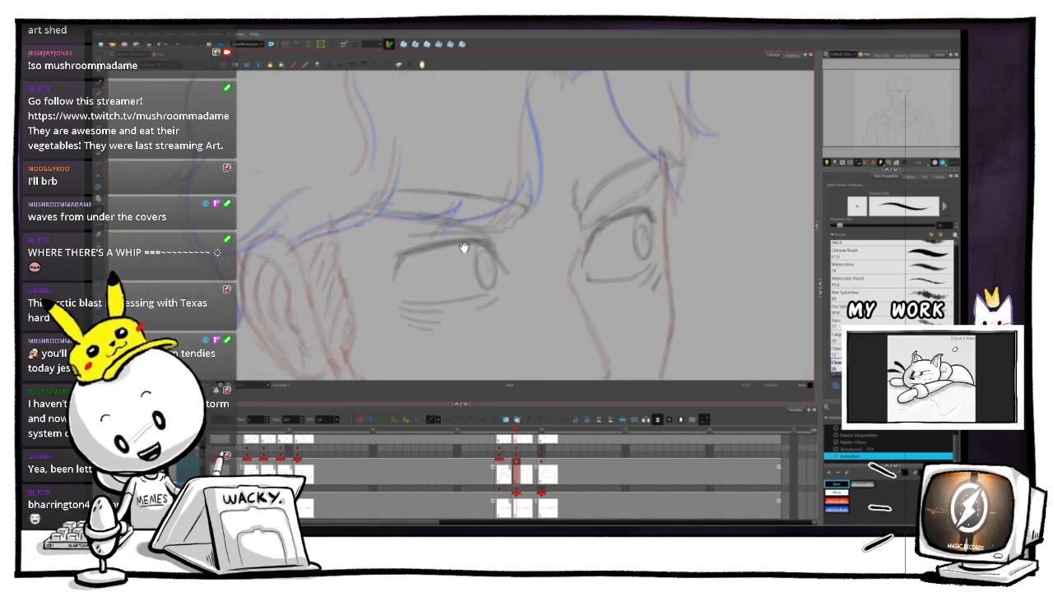
pyautogui.moveTo(464, 247)
pyautogui.mouseDown()
pyautogui.moveTo(481, 271)
pyautogui.moveTo(463, 249)
pyautogui.mouseUp()
pyautogui.press('2')
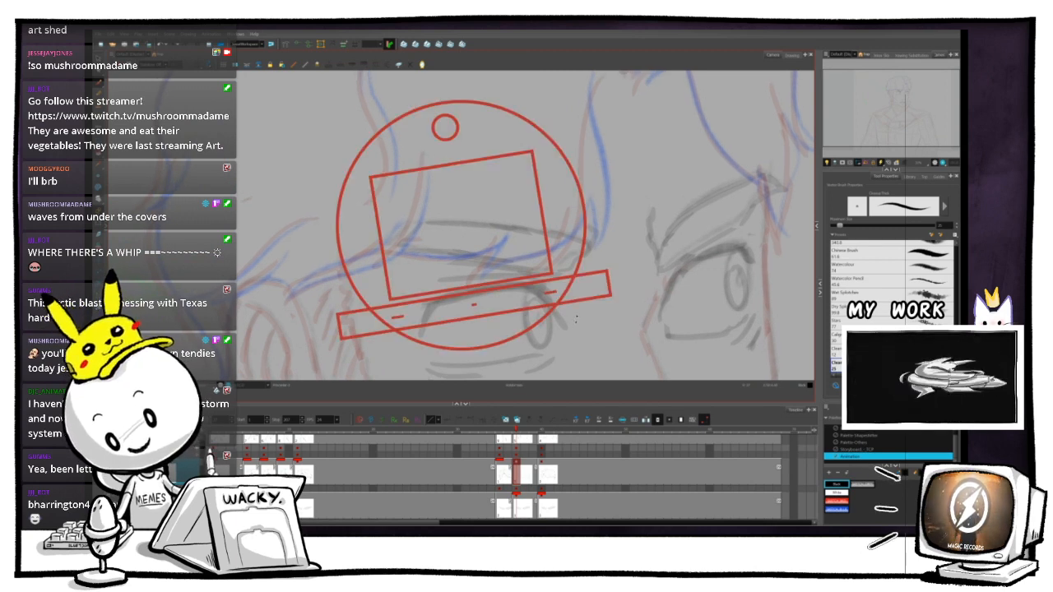
pyautogui.moveTo(575, 319); pyautogui.dragTo(577, 315)
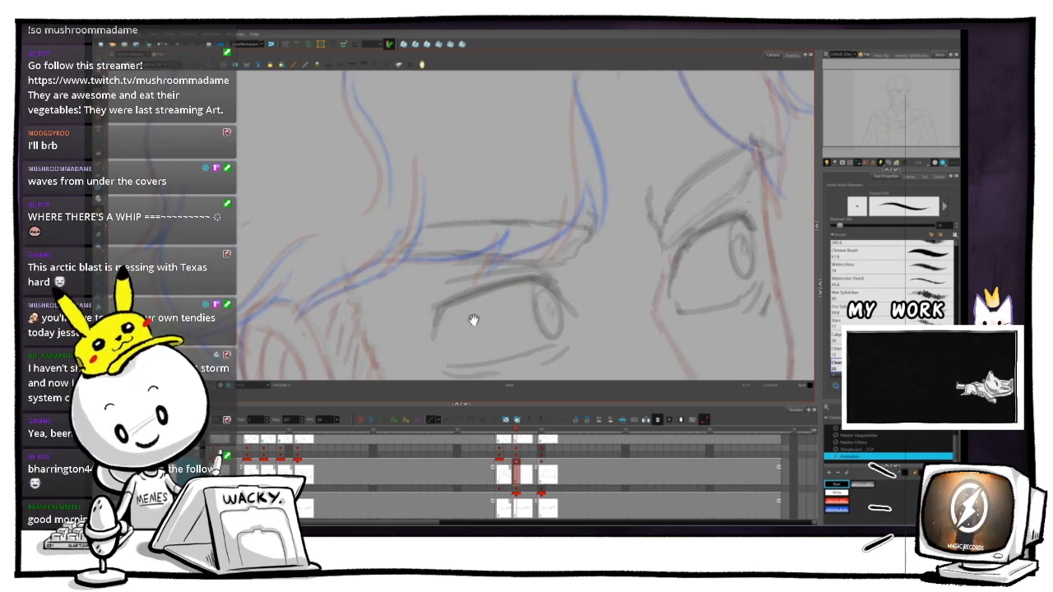
pyautogui.moveTo(475, 321); pyautogui.dragTo(522, 305)
pyautogui.moveTo(385, 236); pyautogui.dragTo(461, 284)
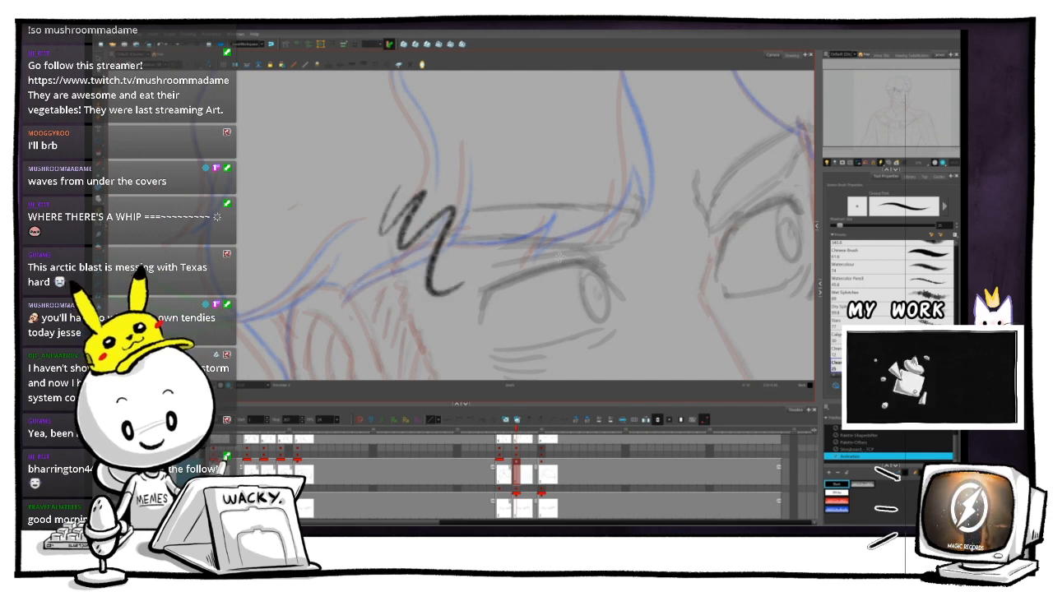
pyautogui.hotkey('ctrl', 'z')
pyautogui.moveTo(455, 223)
pyautogui.mouseDown()
pyautogui.moveTo(462, 297)
pyautogui.moveTo(536, 233)
pyautogui.mouseUp()
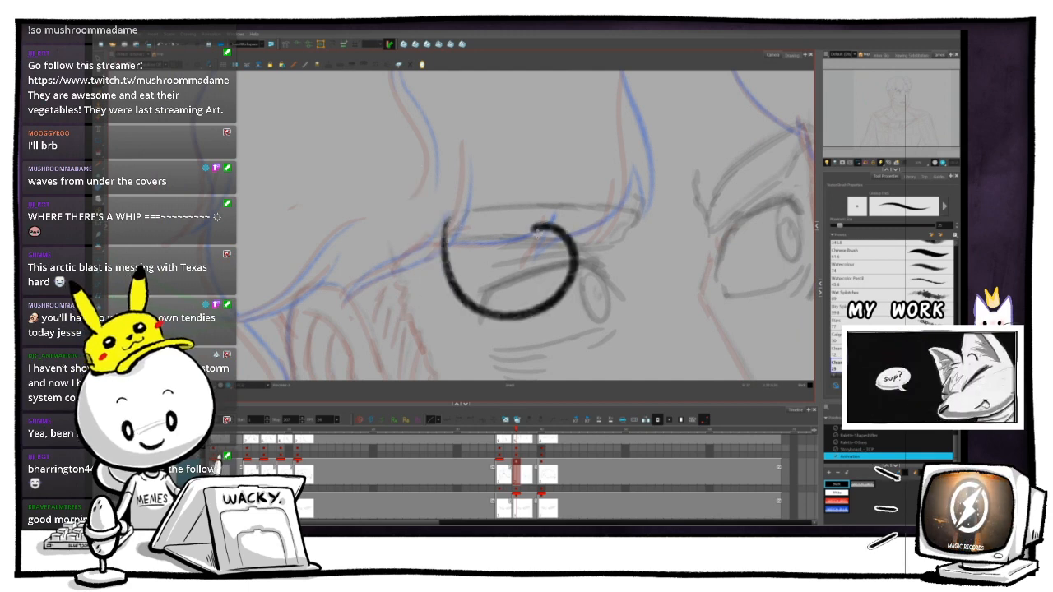
pyautogui.hotkey('ctrl', 'z')
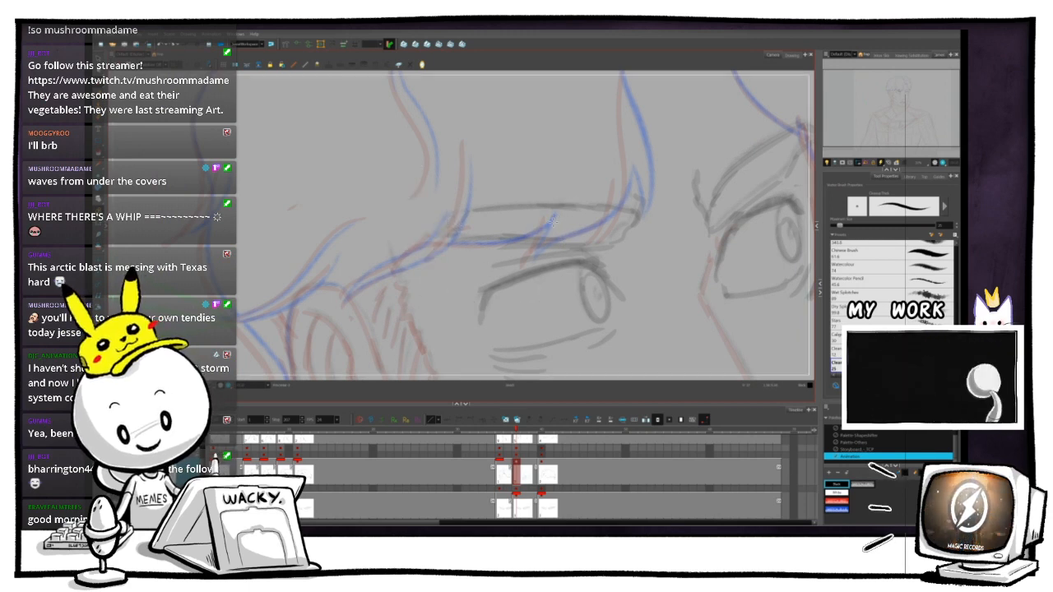
pyautogui.moveTo(448, 145)
pyautogui.mouseDown()
pyautogui.moveTo(478, 202)
pyautogui.moveTo(564, 289)
pyautogui.moveTo(597, 288)
pyautogui.moveTo(594, 251)
pyautogui.moveTo(557, 244)
pyautogui.mouseUp()
pyautogui.hotkey('ctrl', 'z')
# - Sketch two black arrows pointing in opposite directions across the face and undo them
pyautogui.press('1')
pyautogui.press('1')
pyautogui.press('1')
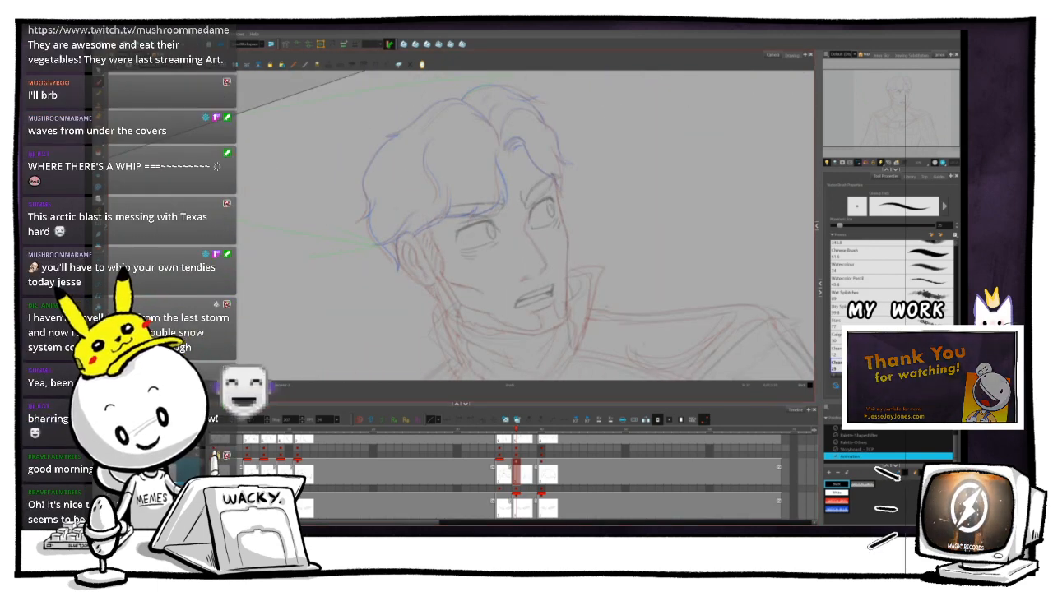
pyautogui.moveTo(529, 254)
pyautogui.mouseDown()
pyautogui.moveTo(650, 192)
pyautogui.moveTo(636, 220)
pyautogui.mouseUp()
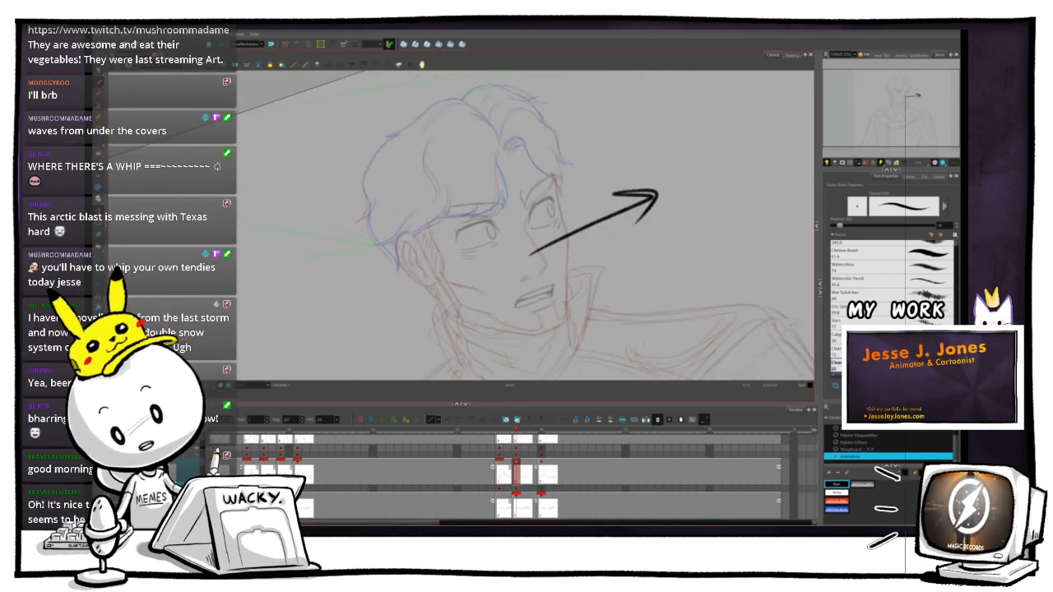
pyautogui.moveTo(466, 203)
pyautogui.mouseDown()
pyautogui.moveTo(367, 250)
pyautogui.moveTo(375, 258)
pyautogui.mouseUp()
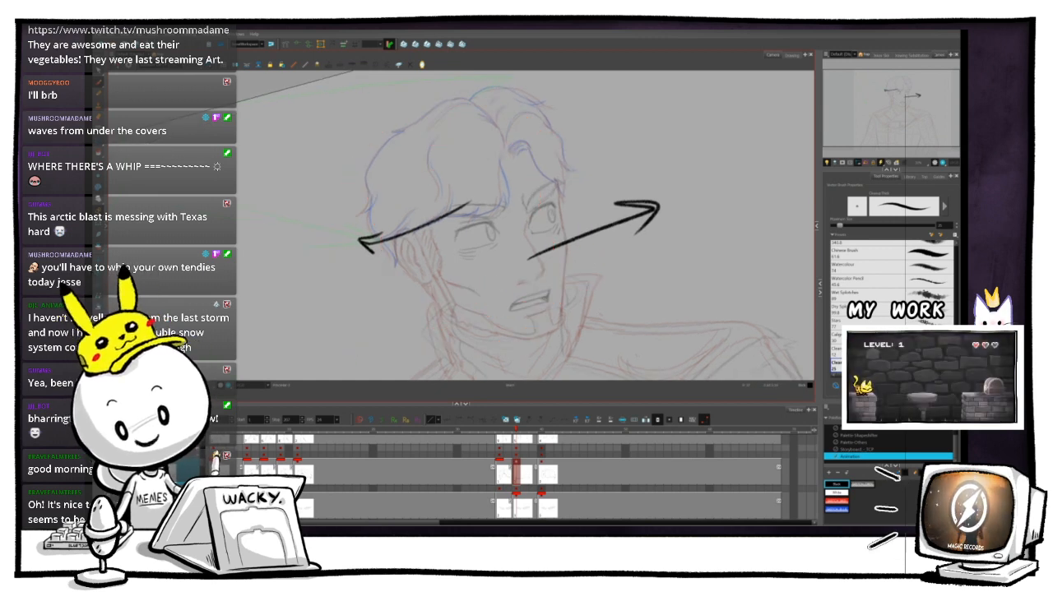
pyautogui.hotkey('ctrl', 'z')
pyautogui.hotkey('ctrl', 'z')
pyautogui.hotkey('ctrl', 'z')
# - Ink the fringe strand in black from the parting down to pointed tips over the near eyebrow, redoing the lower tip stroke
pyautogui.scroll(5, 527, 227)
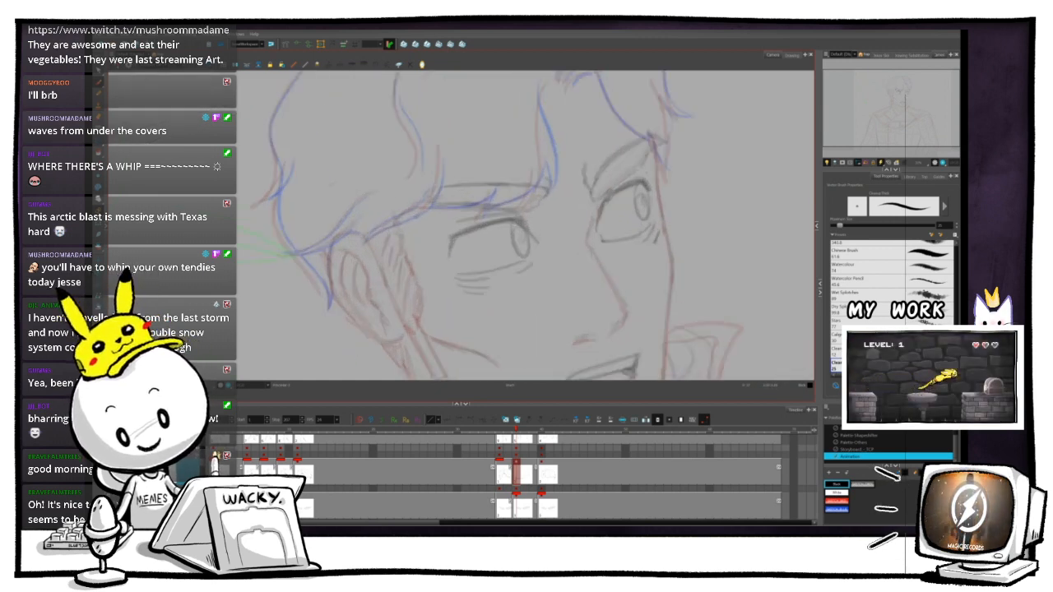
pyautogui.moveTo(524, 225); pyautogui.dragTo(397, 314)
pyautogui.scroll(1, 449, 272)
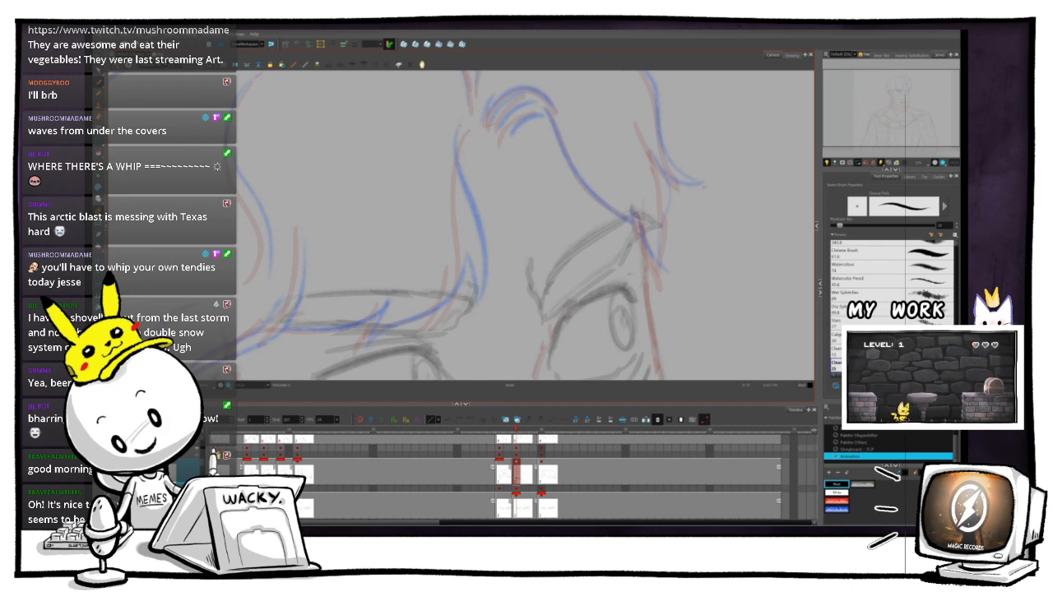
pyautogui.moveTo(453, 171)
pyautogui.mouseDown()
pyautogui.moveTo(454, 288)
pyautogui.moveTo(417, 344)
pyautogui.mouseUp()
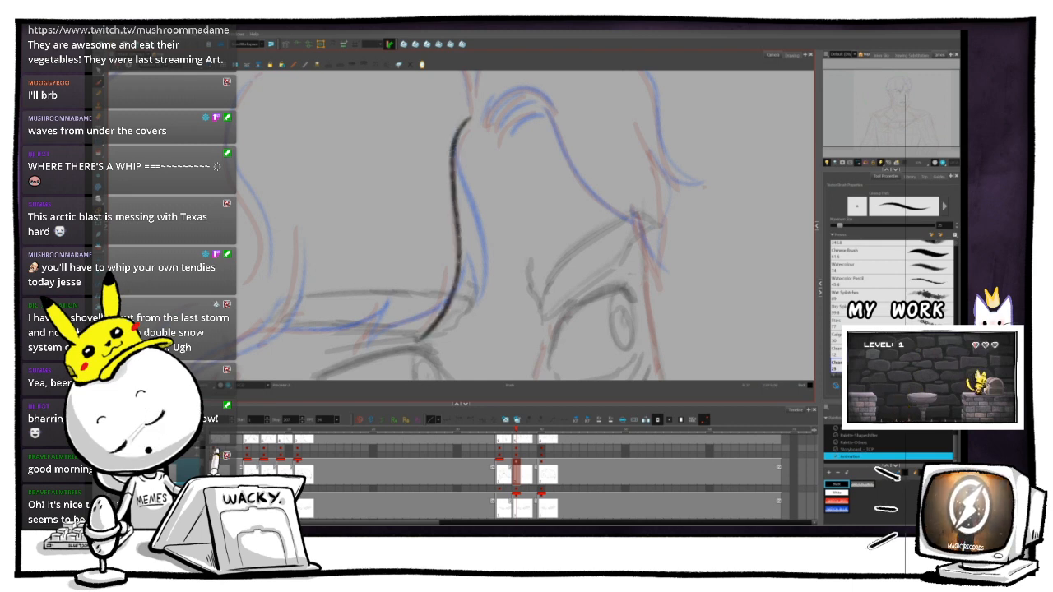
pyautogui.moveTo(447, 262)
pyautogui.mouseDown()
pyautogui.moveTo(430, 314)
pyautogui.moveTo(496, 239)
pyautogui.moveTo(463, 246)
pyautogui.moveTo(417, 281)
pyautogui.mouseUp()
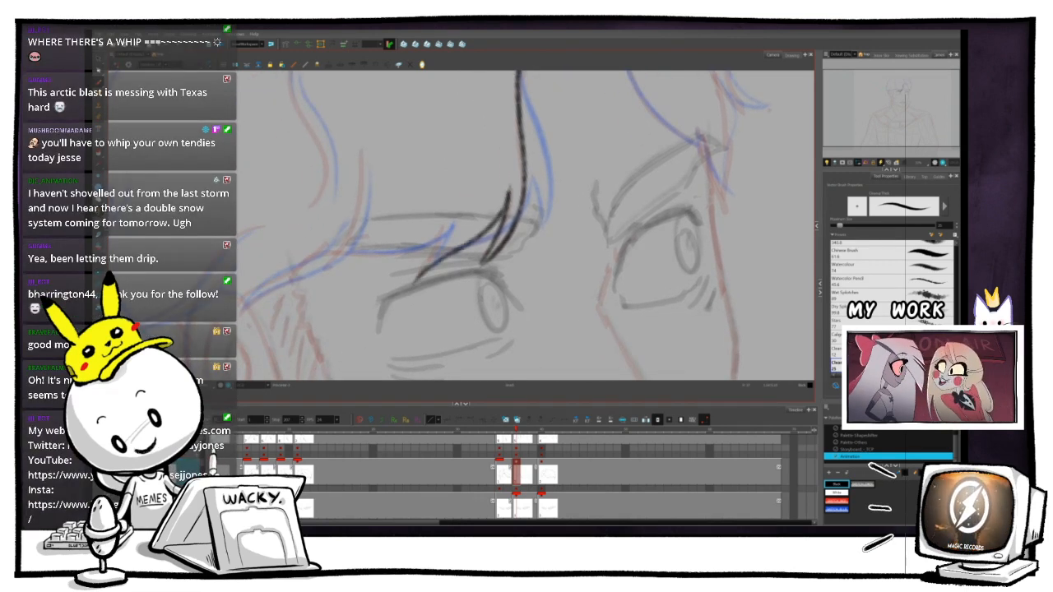
pyautogui.hotkey('ctrl', 'z')
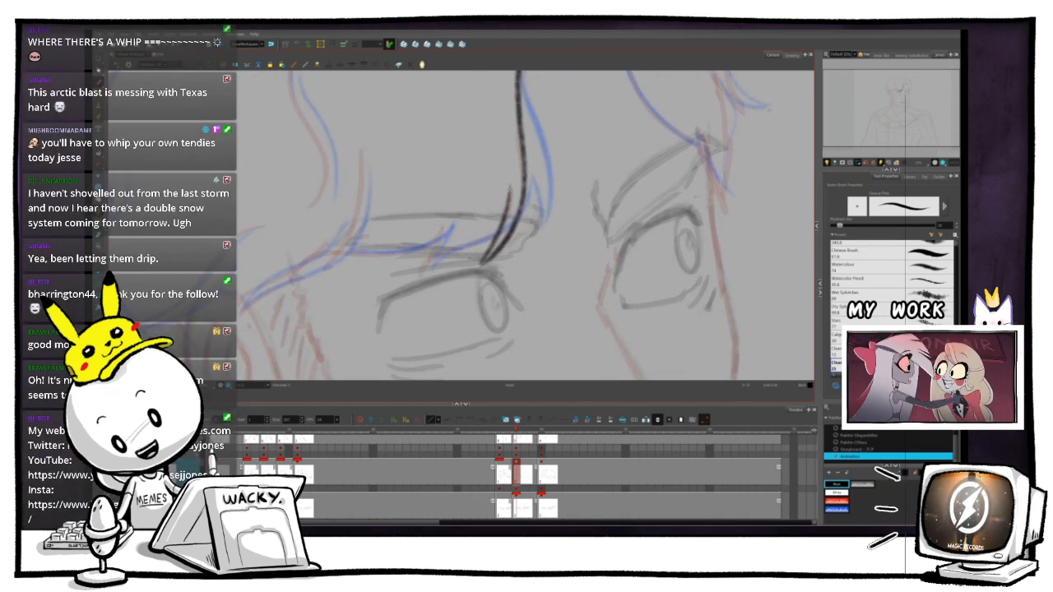
pyautogui.moveTo(509, 203)
pyautogui.mouseDown()
pyautogui.moveTo(472, 243)
pyautogui.moveTo(415, 279)
pyautogui.mouseUp()
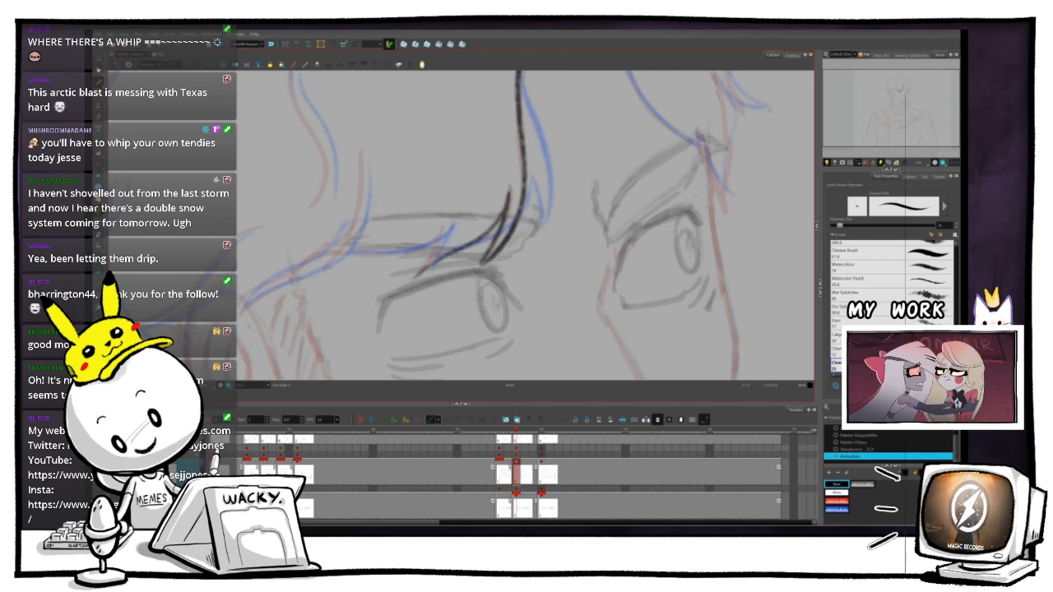
# - Ink the swept hair lock in black from above the near eyebrow back to the ear, redoing its second edge
pyautogui.moveTo(446, 222)
pyautogui.mouseDown()
pyautogui.moveTo(417, 275)
pyautogui.moveTo(534, 247)
pyautogui.mouseUp()
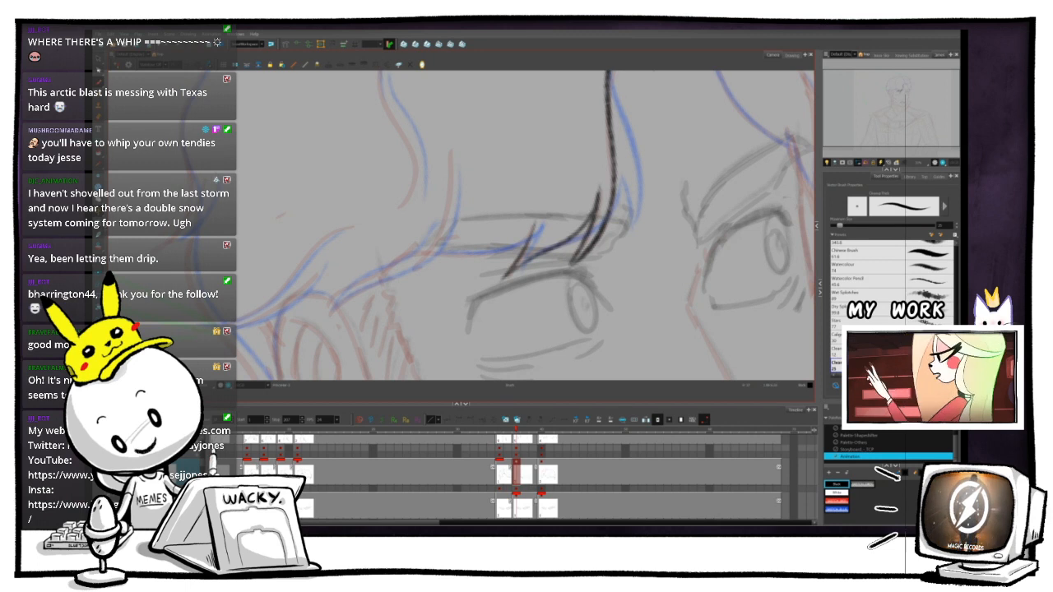
pyautogui.moveTo(451, 200)
pyautogui.mouseDown()
pyautogui.moveTo(390, 274)
pyautogui.moveTo(304, 317)
pyautogui.mouseUp()
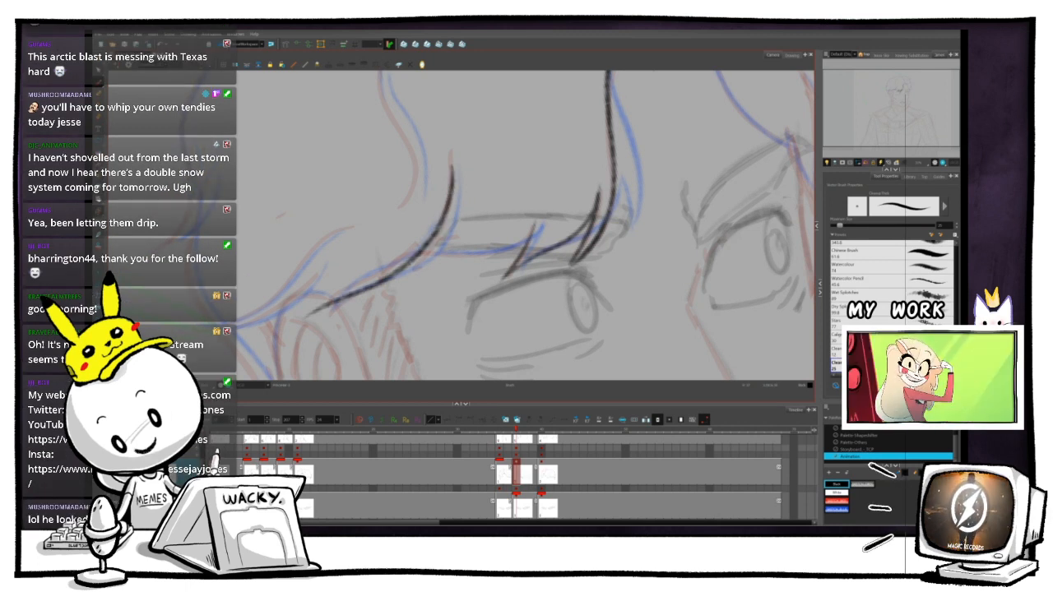
pyautogui.moveTo(385, 263); pyautogui.dragTo(306, 315)
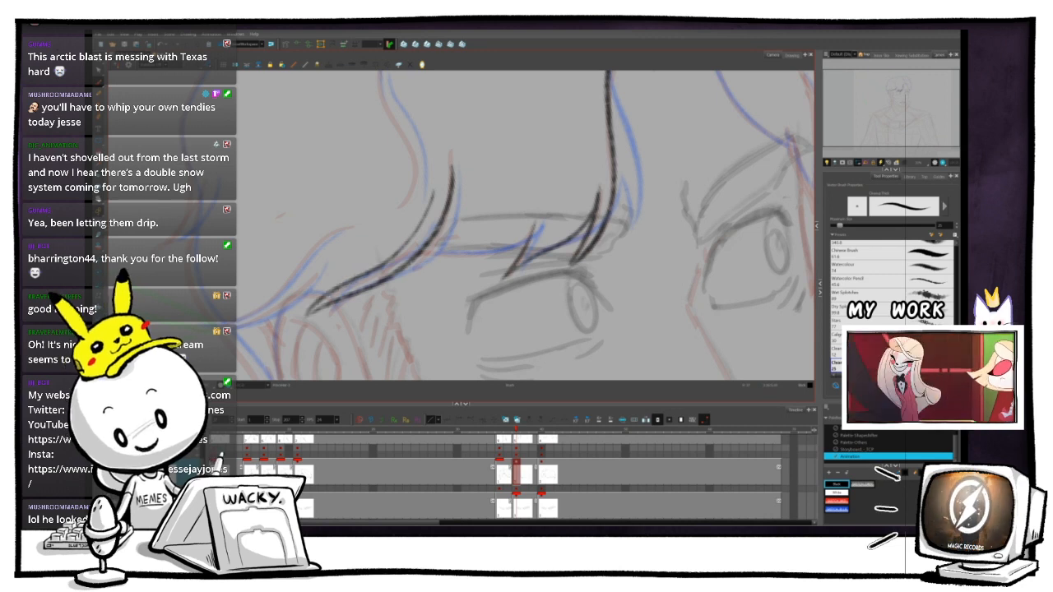
pyautogui.hotkey('ctrl', 'z')
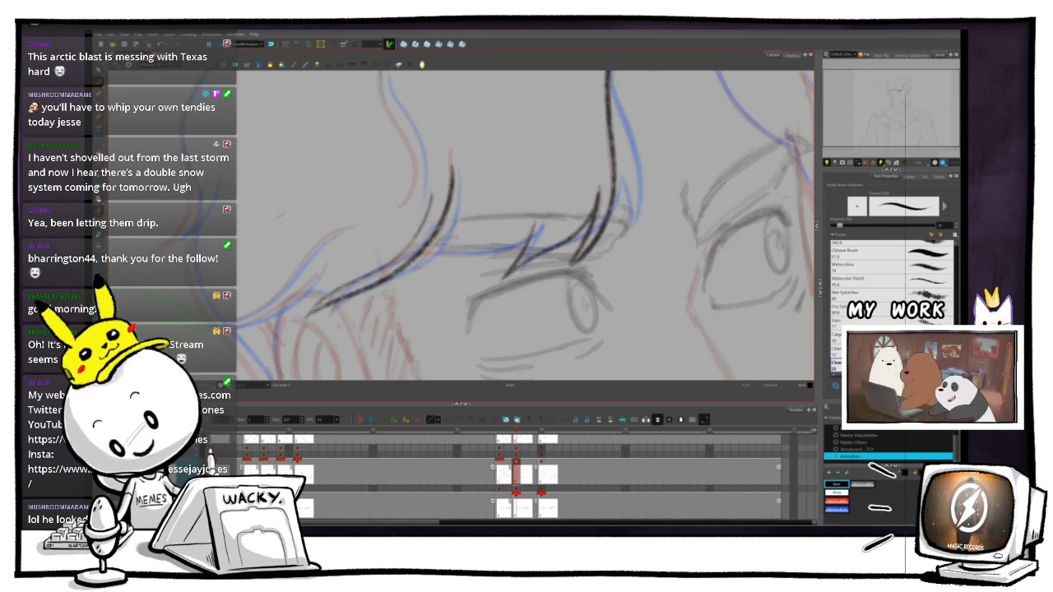
pyautogui.moveTo(576, 247); pyautogui.dragTo(573, 200)
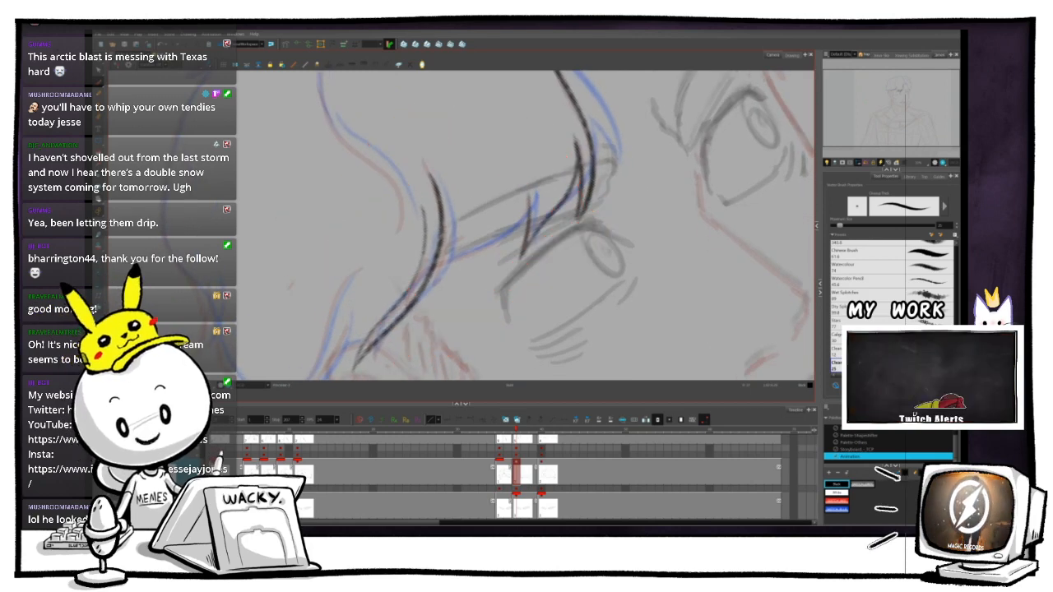
# - Ink the fringe's lower edge in black, joining the swept lock to the pointed tips over the near eyebrow, and reinforce the join
pyautogui.moveTo(461, 247); pyautogui.dragTo(461, 230)
pyautogui.moveTo(570, 274); pyautogui.dragTo(566, 264)
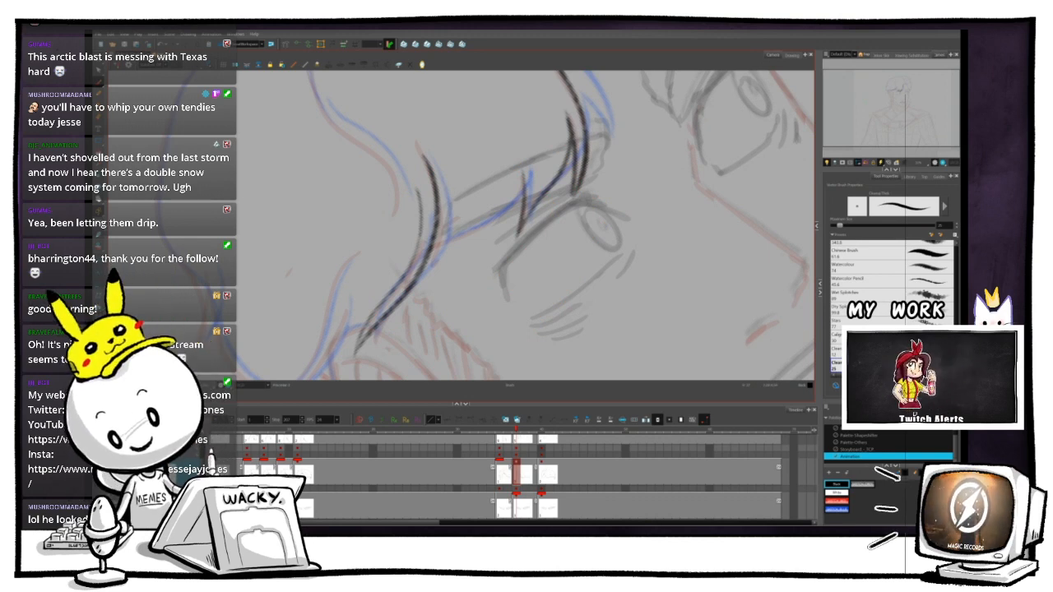
pyautogui.moveTo(604, 227); pyautogui.dragTo(605, 222)
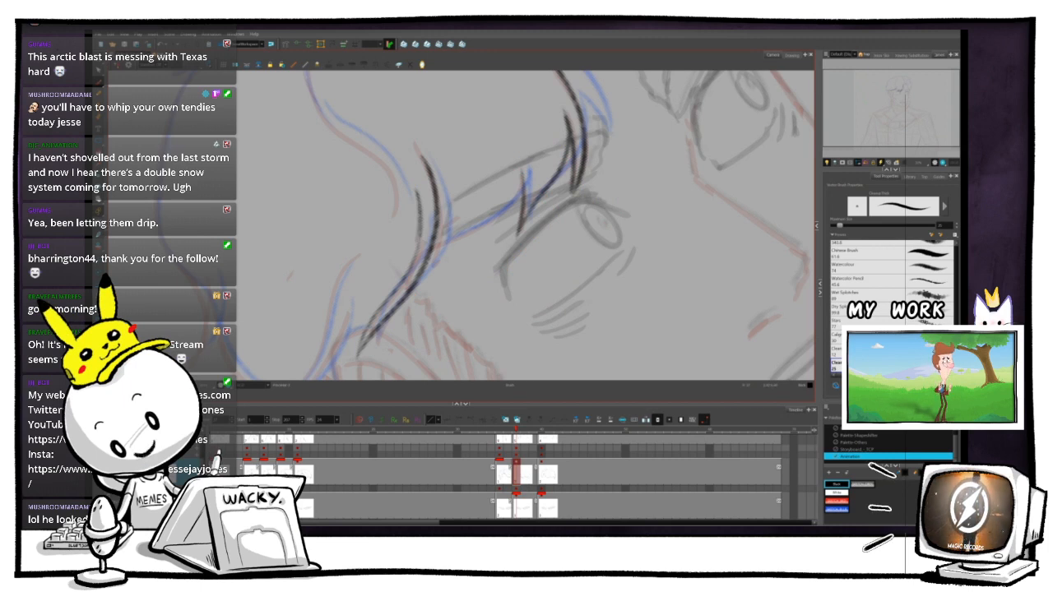
pyautogui.press('1')
pyautogui.press('1')
pyautogui.press('1')
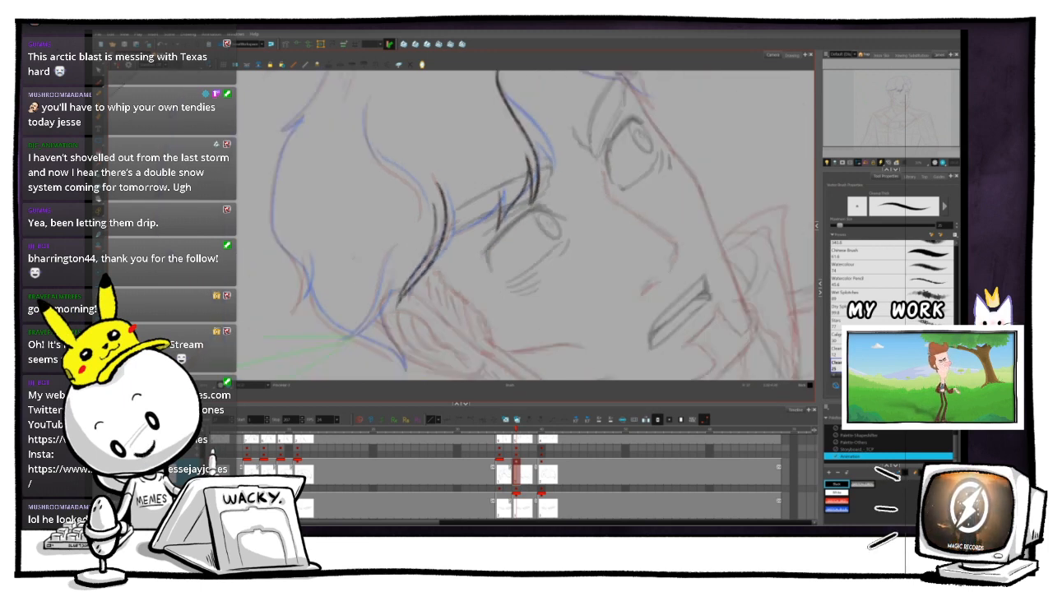
pyautogui.press('2')
pyautogui.press('2')
pyautogui.press('2')
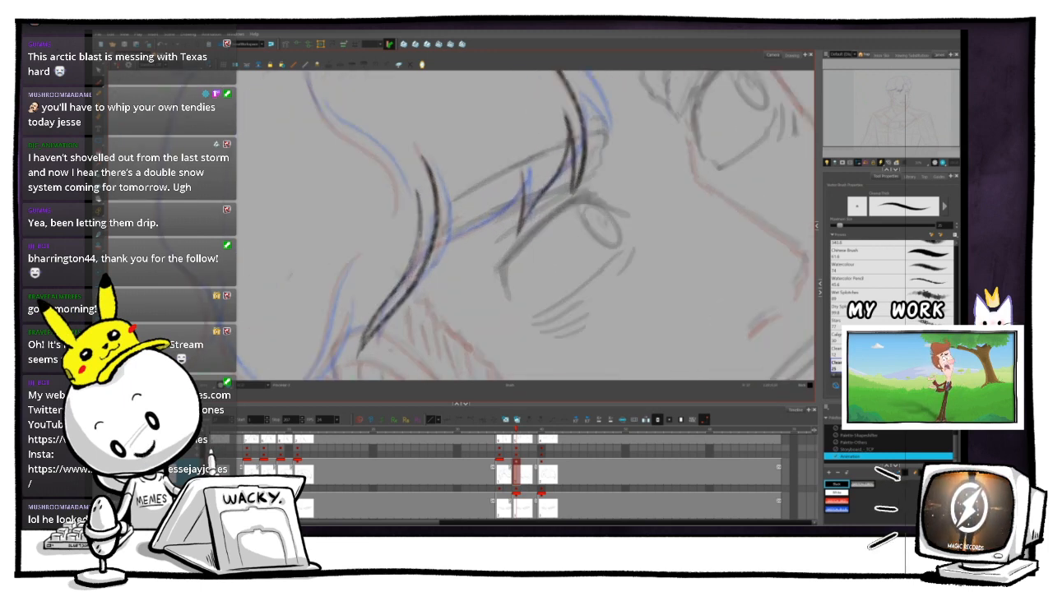
pyautogui.press('2')
pyautogui.moveTo(604, 227); pyautogui.dragTo(603, 207)
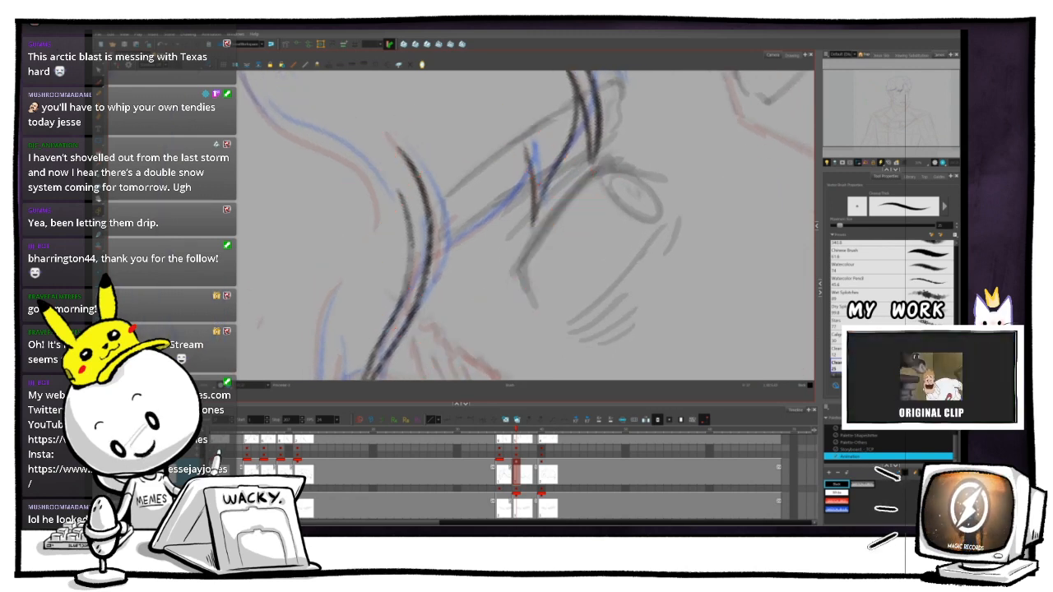
pyautogui.hotkey('ctrl', 'alt')
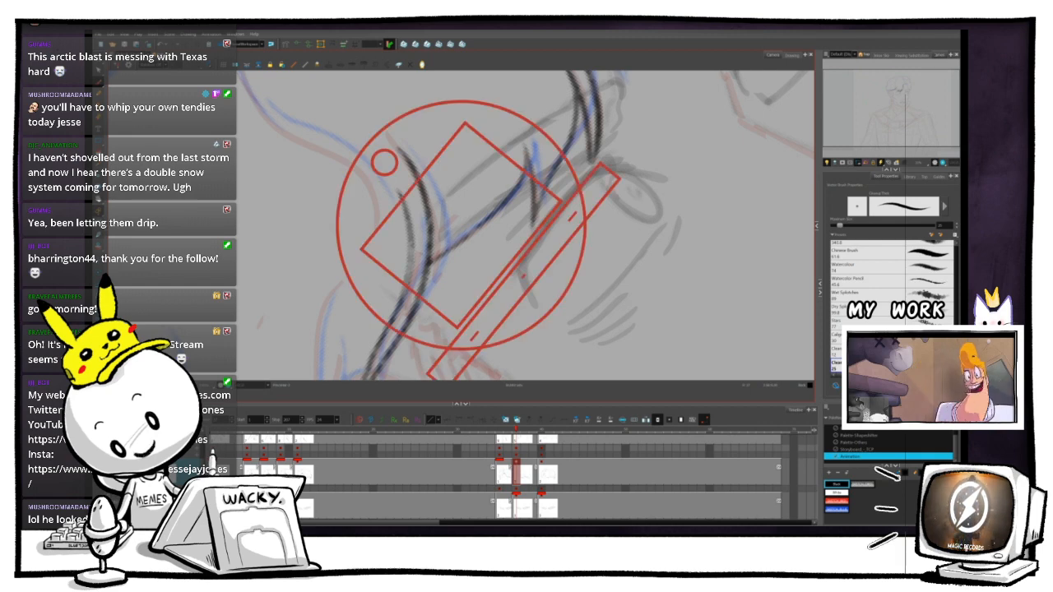
pyautogui.moveTo(386, 162)
pyautogui.mouseDown()
pyautogui.moveTo(505, 136)
pyautogui.moveTo(559, 213)
pyautogui.mouseUp()
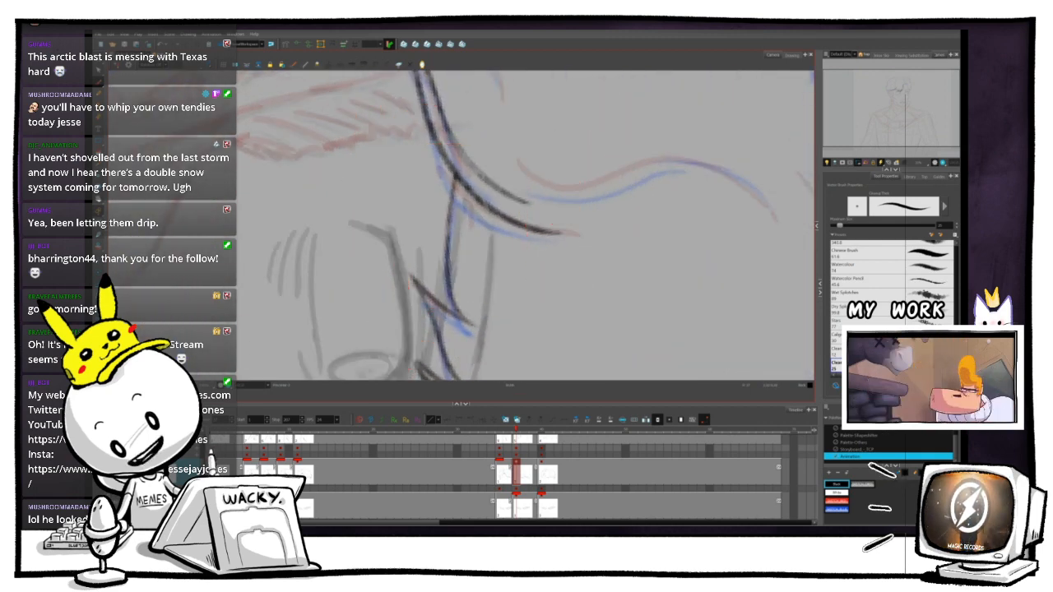
pyautogui.moveTo(456, 184); pyautogui.dragTo(447, 220)
pyautogui.hotkey('ctrl', 'alt')
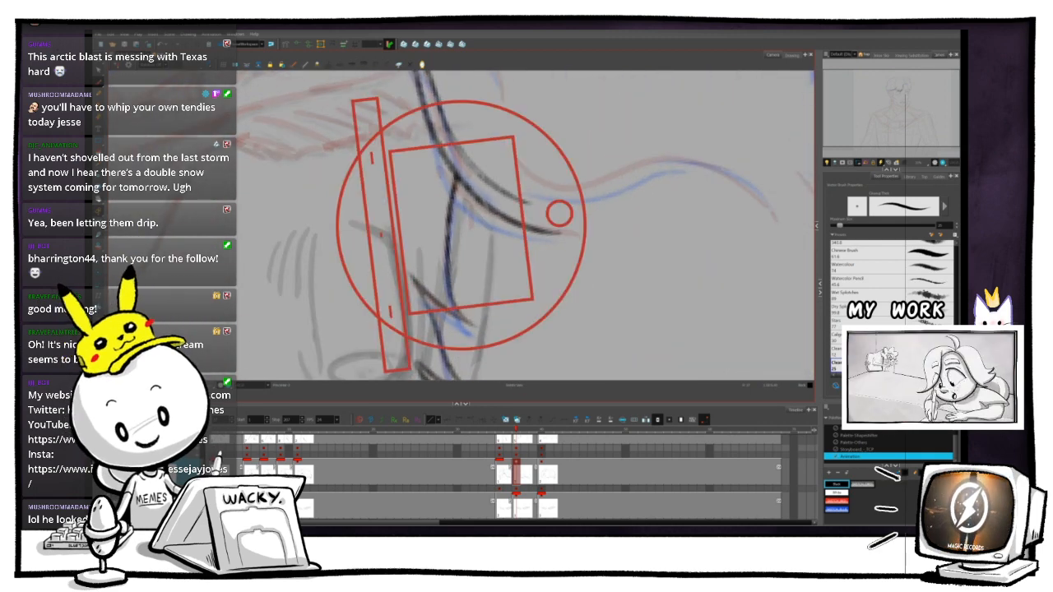
pyautogui.moveTo(559, 214); pyautogui.dragTo(413, 139)
# - Ink the lower half of the inner curved hair strand above the swept lock in black, redoing the first stroke
pyautogui.press('1')
pyautogui.press('1')
pyautogui.press('1')
pyautogui.press('1')
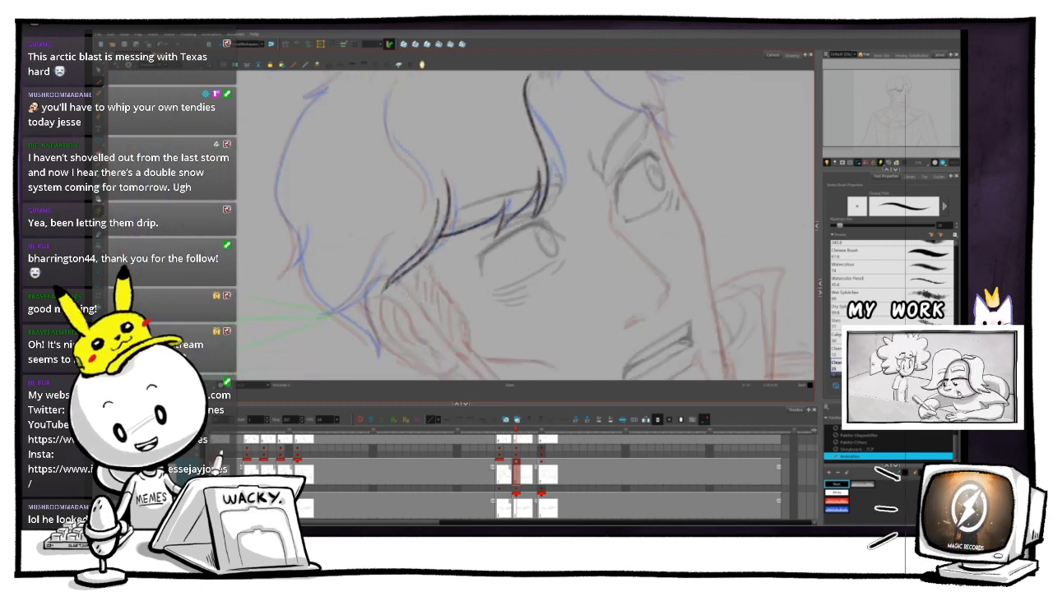
pyautogui.press('2')
pyautogui.press('2')
pyautogui.press('2')
pyautogui.press('2')
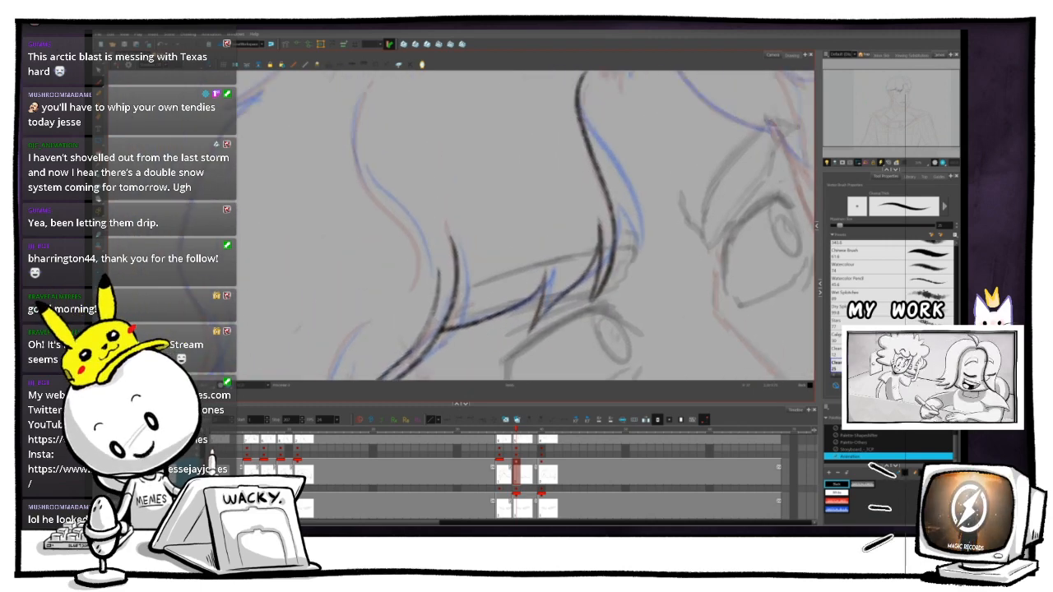
pyautogui.moveTo(365, 177)
pyautogui.mouseDown()
pyautogui.moveTo(409, 245)
pyautogui.moveTo(414, 296)
pyautogui.mouseUp()
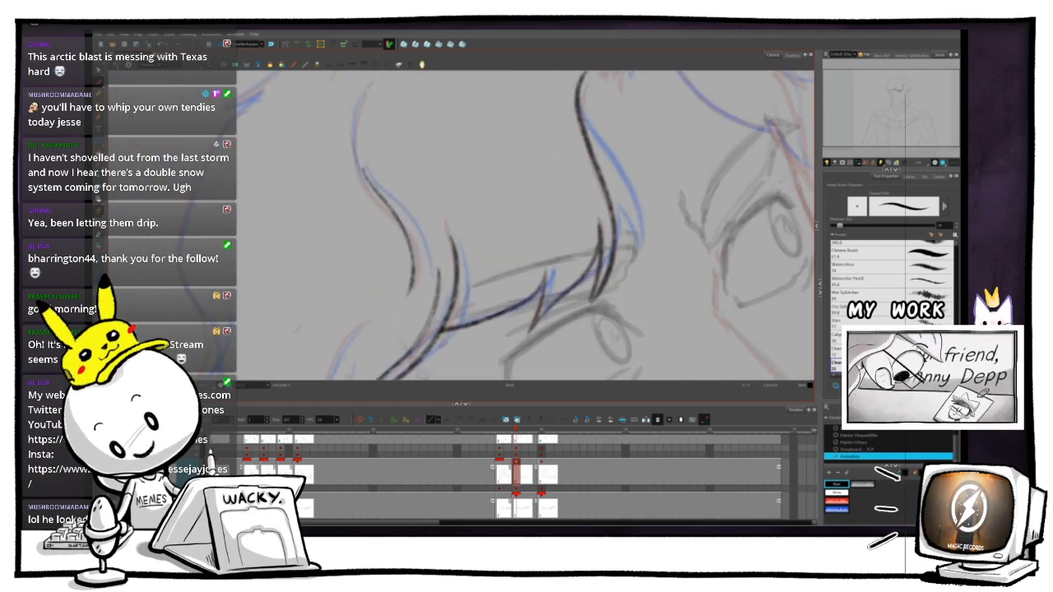
pyautogui.hotkey('ctrl', 'z')
pyautogui.moveTo(409, 139); pyautogui.dragTo(466, 125)
pyautogui.press('2')
pyautogui.moveTo(461, 225); pyautogui.dragTo(468, 245)
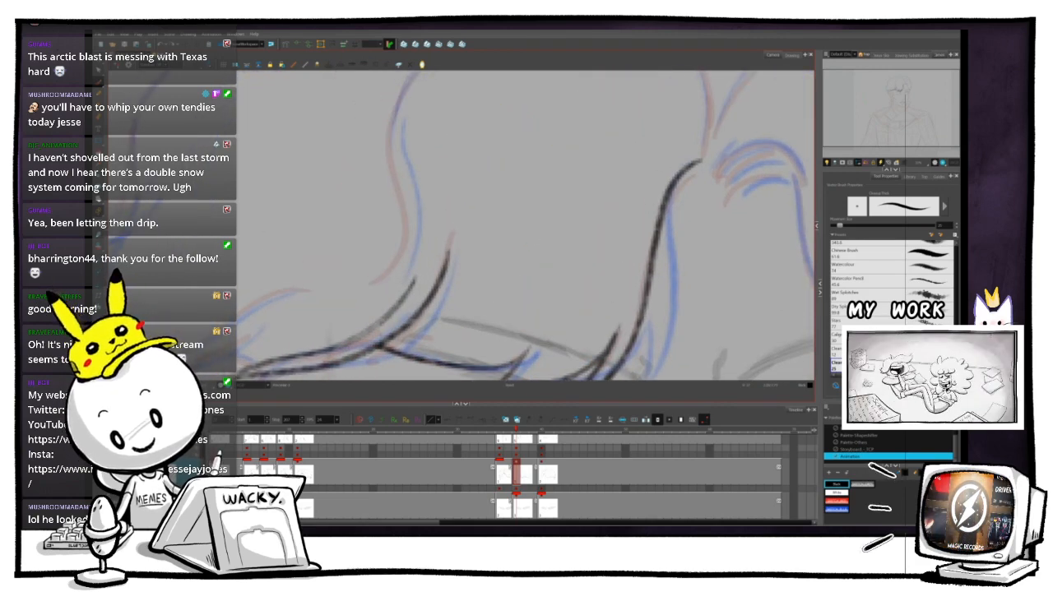
pyautogui.moveTo(396, 122)
pyautogui.mouseDown()
pyautogui.moveTo(408, 209)
pyautogui.moveTo(396, 262)
pyautogui.moveTo(374, 280)
pyautogui.mouseUp()
pyautogui.moveTo(463, 127); pyautogui.dragTo(388, 158)
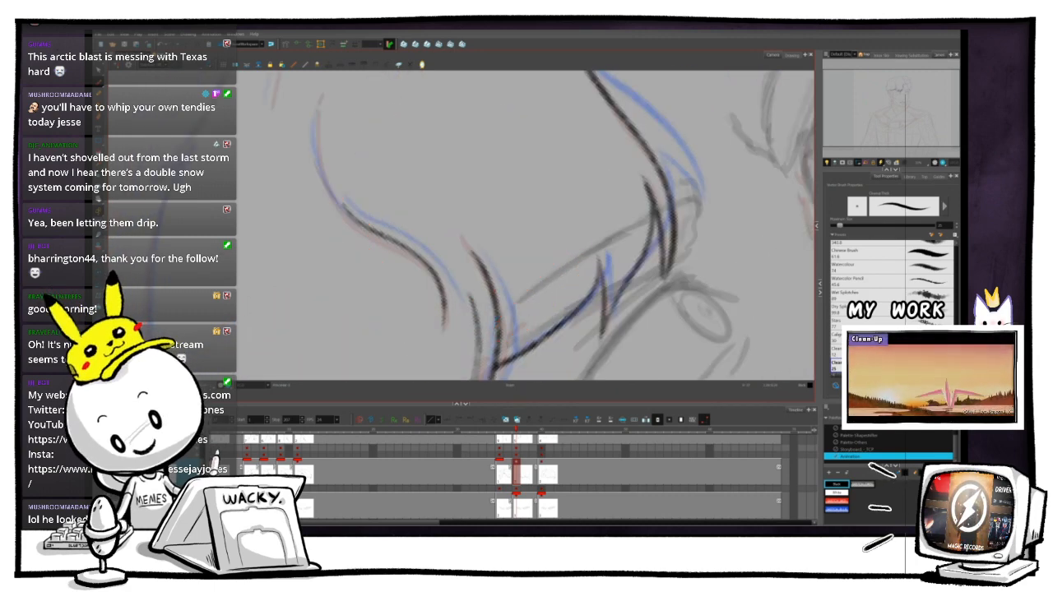
# - Ink the upper half of the inner strand in black, check it against neighbouring frames, and redo it with a tail past the lower stroke
pyautogui.moveTo(310, 115); pyautogui.dragTo(331, 219)
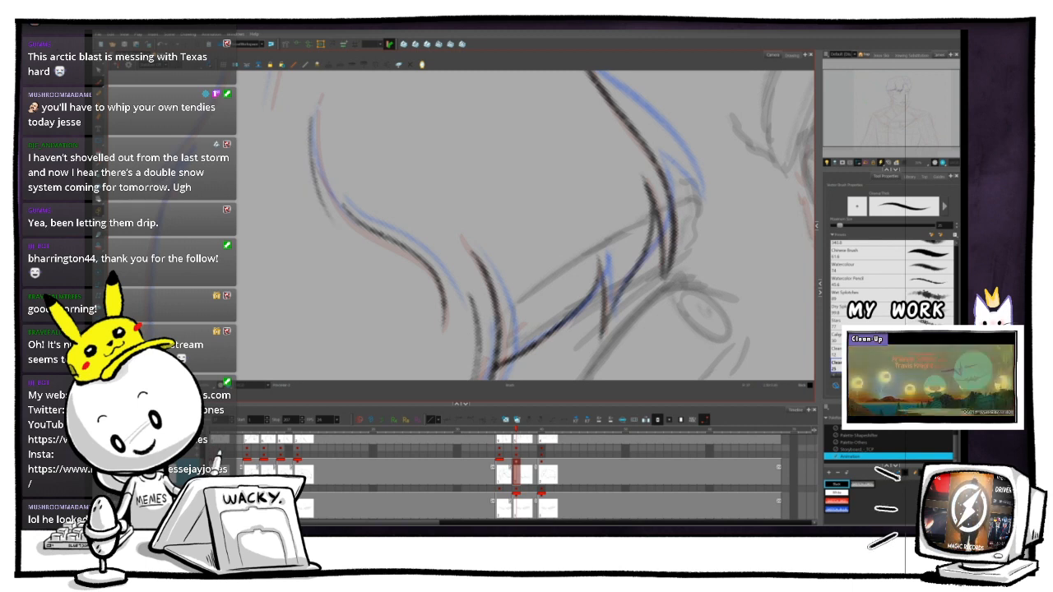
pyautogui.press(',')
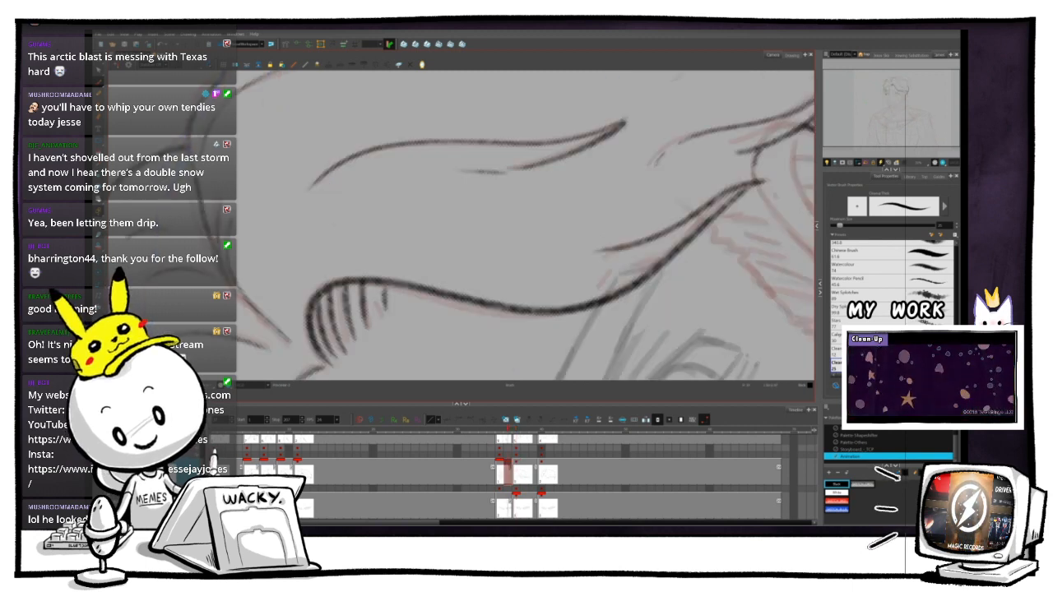
pyautogui.press('.')
pyautogui.press('.')
pyautogui.press('.')
pyautogui.press('.')
pyautogui.press(',')
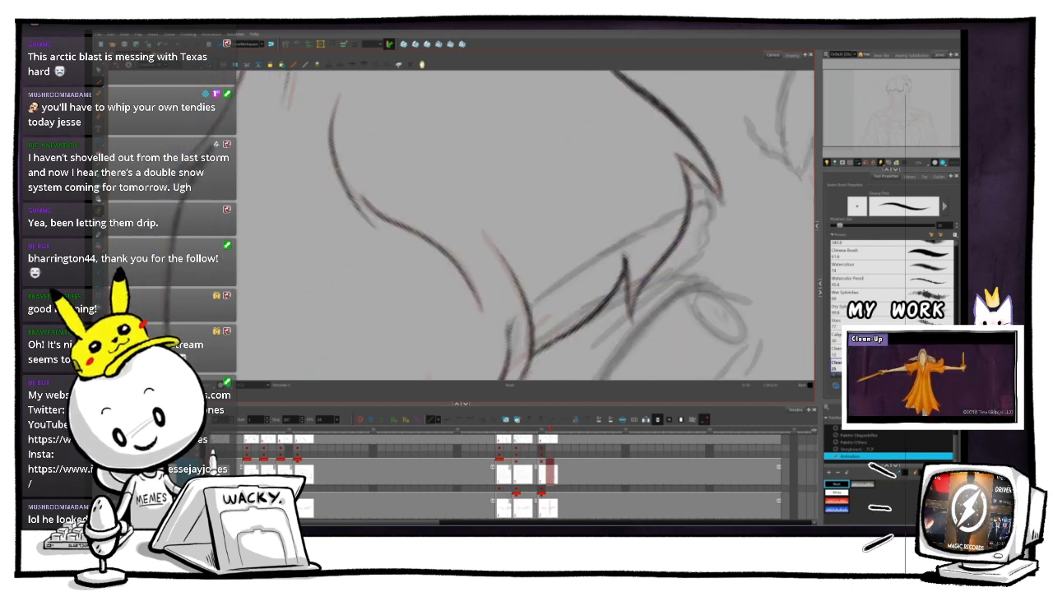
pyautogui.press('.')
pyautogui.press(',')
pyautogui.press('.')
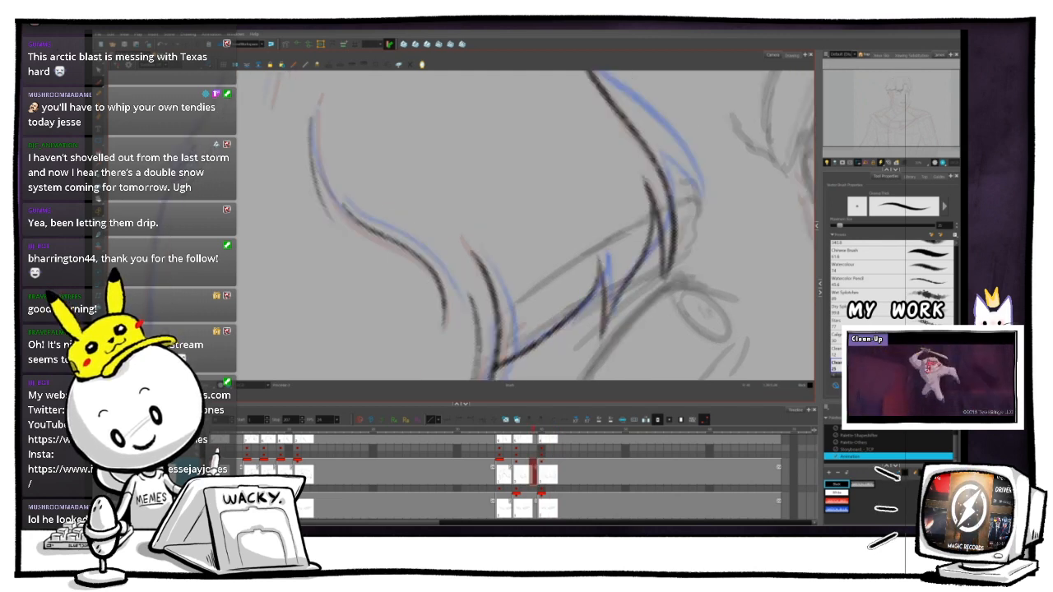
pyautogui.hotkey('ctrl', 'z')
pyautogui.moveTo(314, 116)
pyautogui.mouseDown()
pyautogui.moveTo(314, 154)
pyautogui.moveTo(353, 249)
pyautogui.mouseUp()
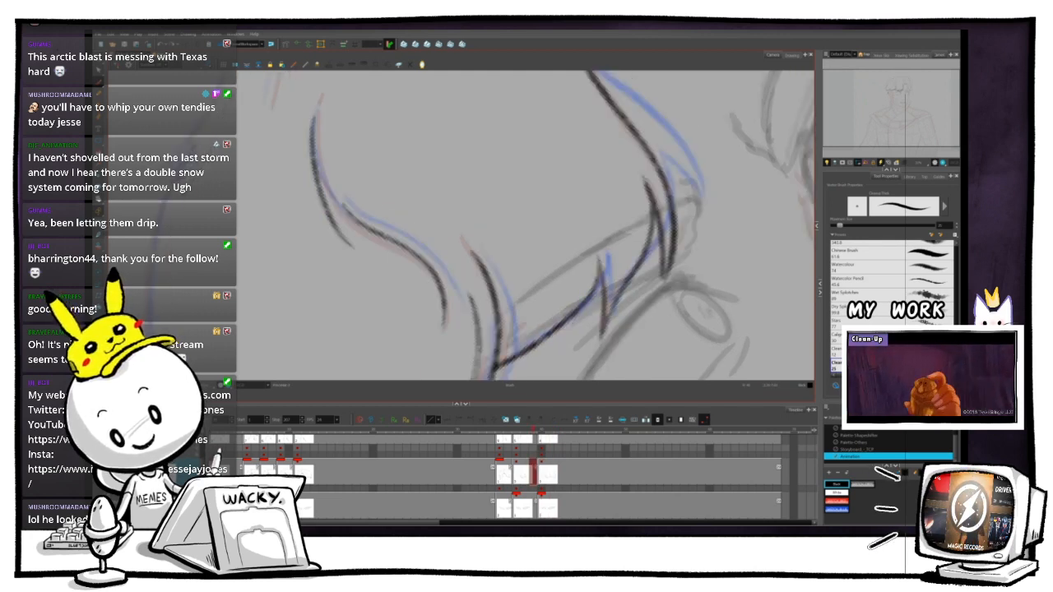
# - Flip between the in-between and the next inked key to compare the fringe, swept lock and inner strand across the whole head
pyautogui.press('1')
pyautogui.press('1')
pyautogui.press('1')
pyautogui.press('1')
pyautogui.press('space')
pyautogui.moveTo(527, 225); pyautogui.dragTo(508, 205)
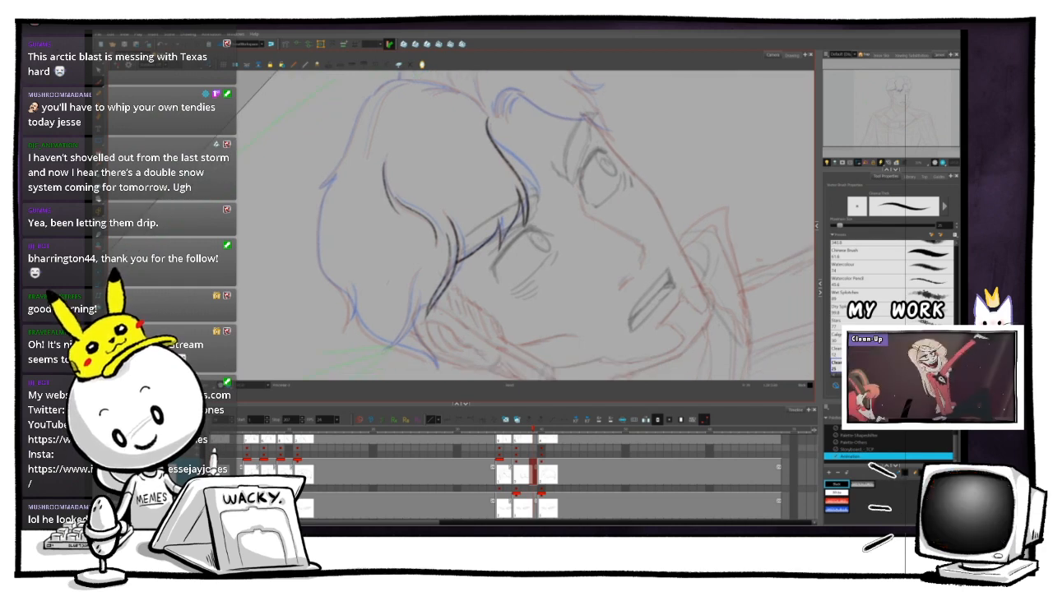
pyautogui.press('.')
pyautogui.press('.')
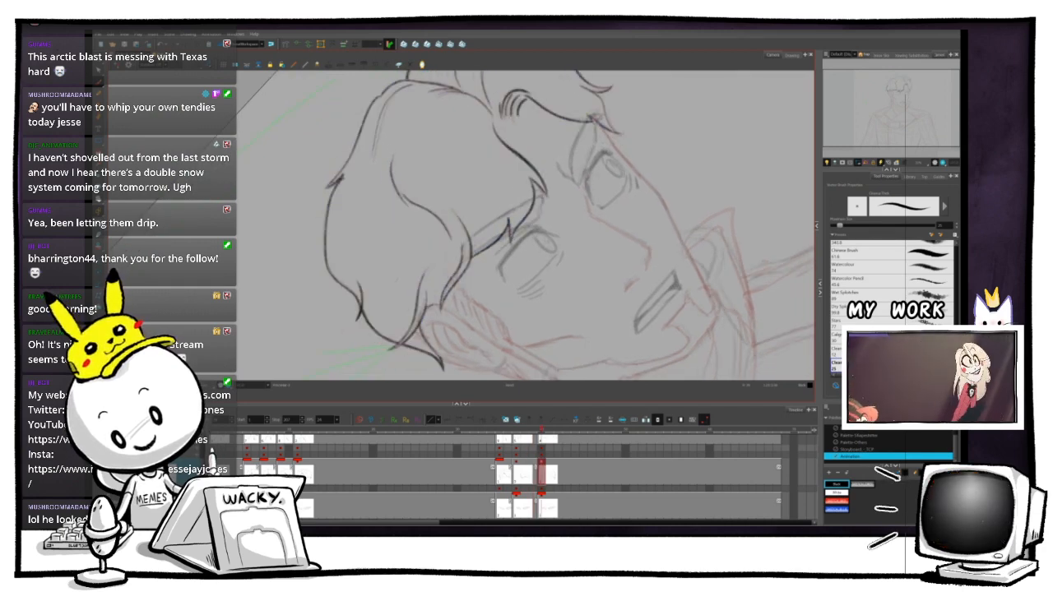
pyautogui.press('.')
pyautogui.press('.')
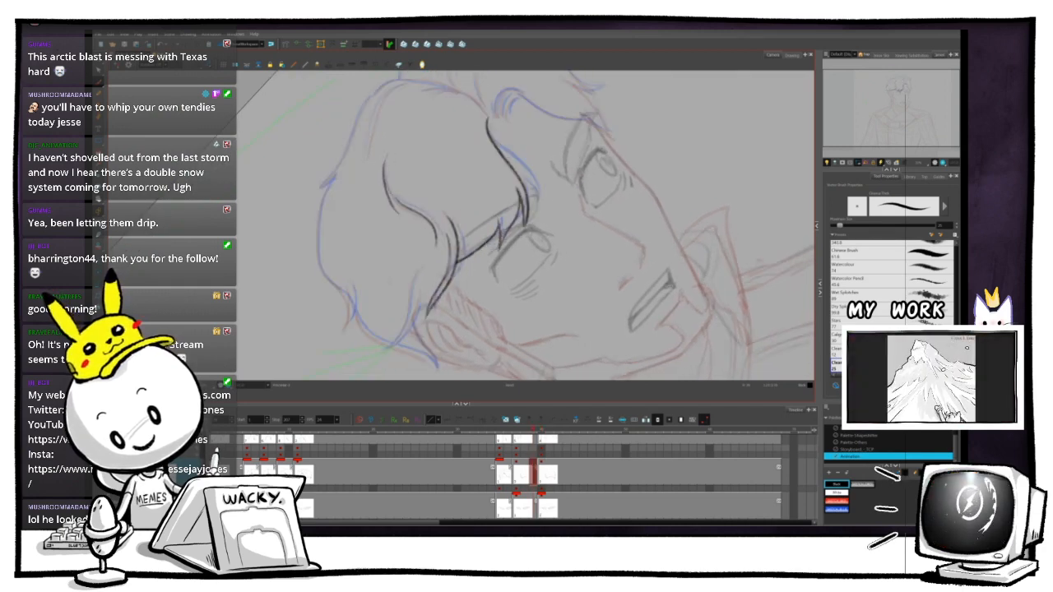
pyautogui.moveTo(391, 159); pyautogui.dragTo(461, 129)
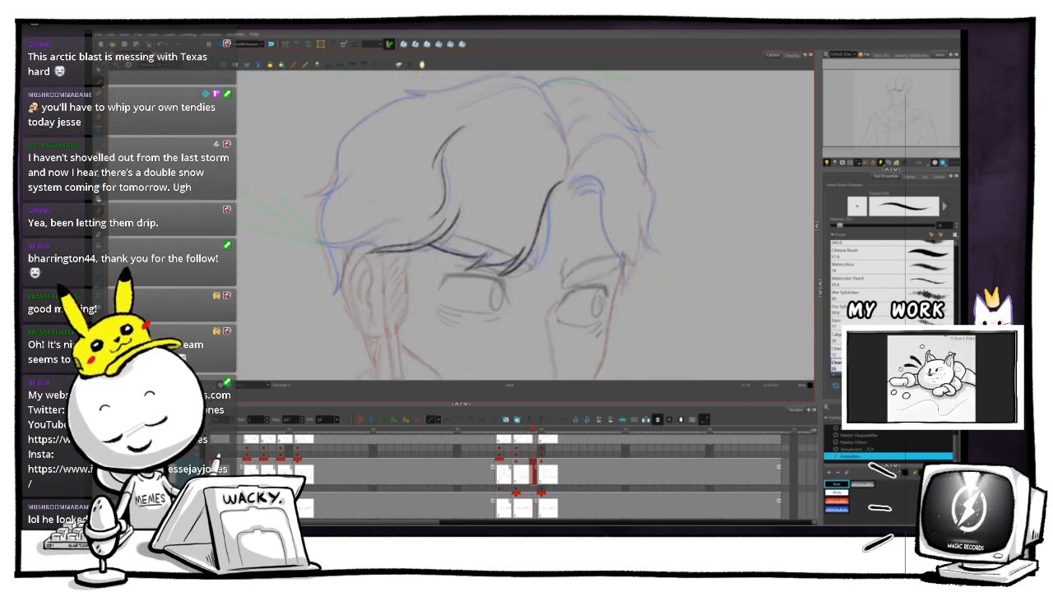
pyautogui.press('space')
pyautogui.moveTo(527, 246); pyautogui.dragTo(477, 222)
pyautogui.press('.')
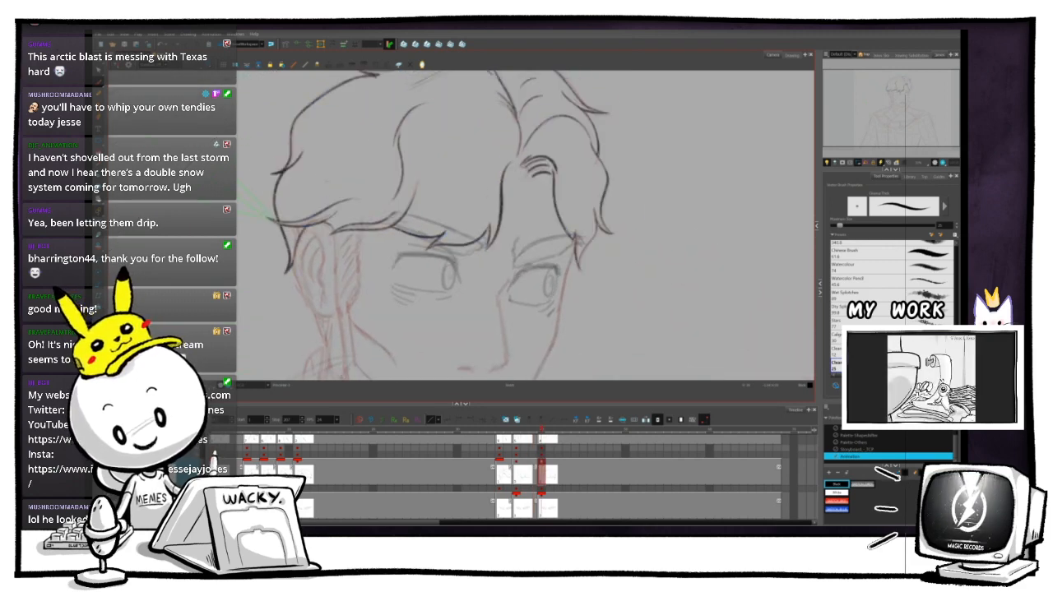
pyautogui.press(',')
pyautogui.press('.')
pyautogui.press(',')
pyautogui.press('.')
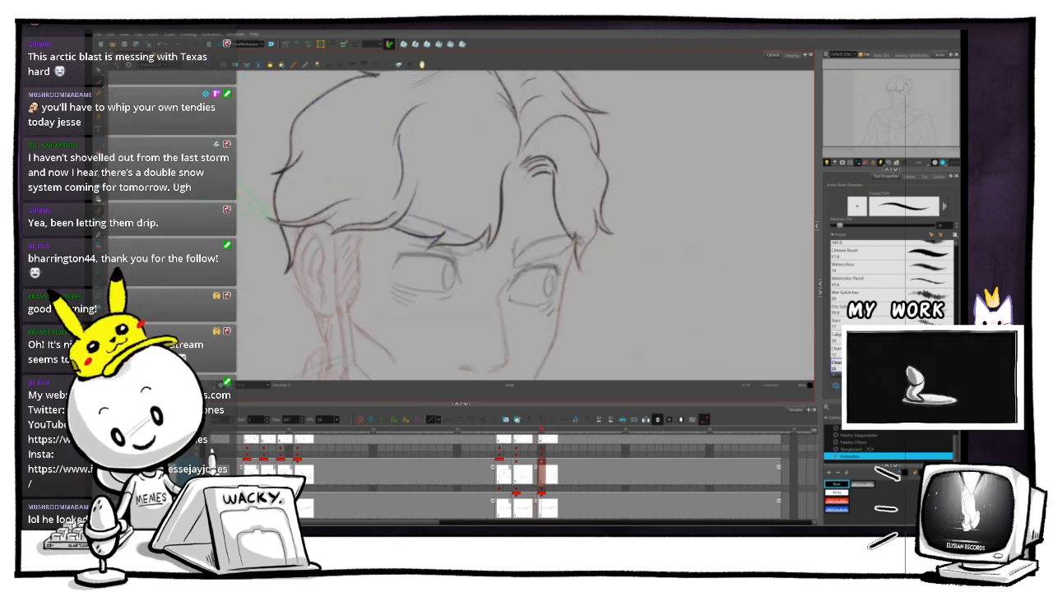
pyautogui.press(',')
pyautogui.press('.')
pyautogui.press(',')
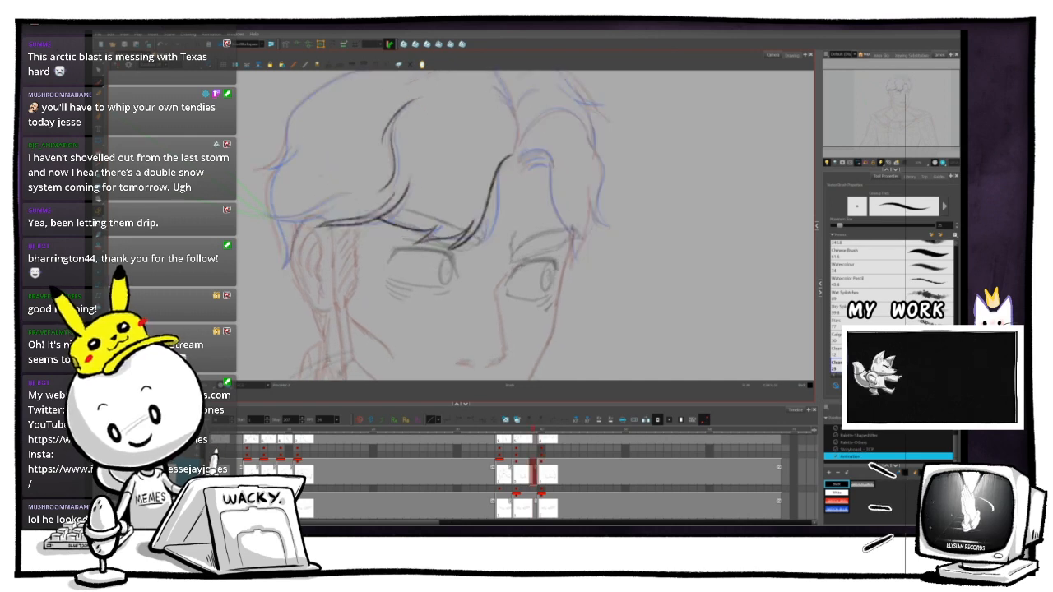
# - Delete the black ink strokes of the swept lock, the fringe's lower edge and tips, and the fringe strand, keeping the inner strand
pyautogui.press('2')
pyautogui.hotkey('alt', 's')
pyautogui.press('2')
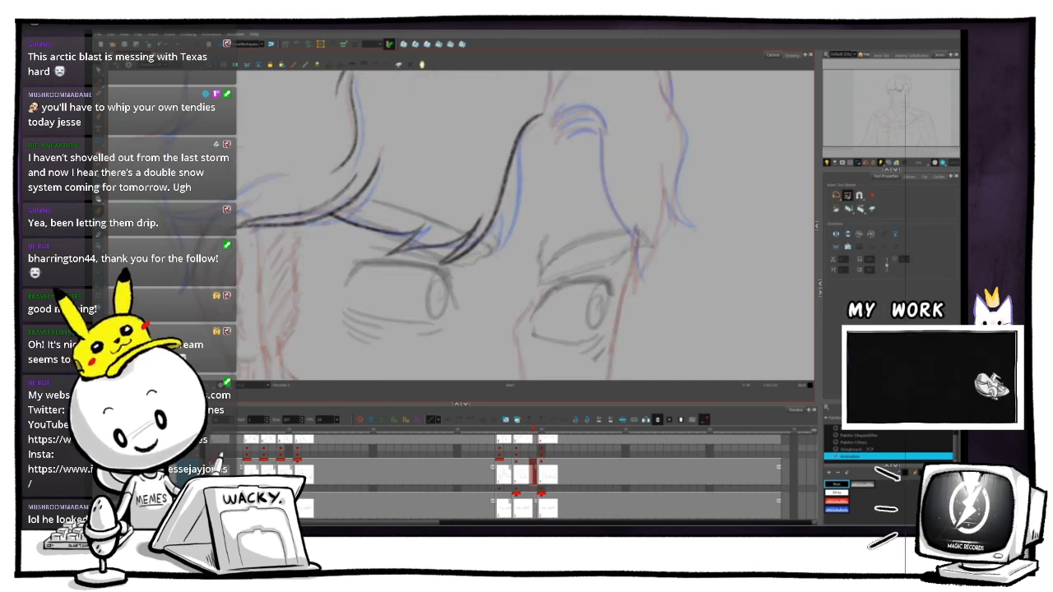
pyautogui.hotkey('ctrl', 'z')
pyautogui.hotkey('ctrl', 'z')
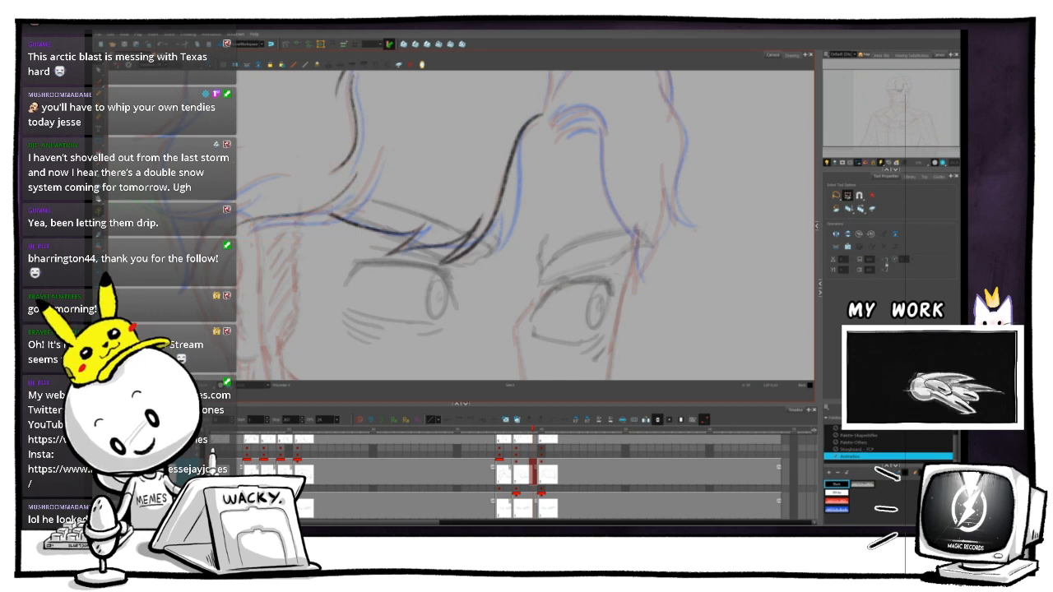
pyautogui.click(407, 239)
pyautogui.press('Delete')
pyautogui.click(374, 230)
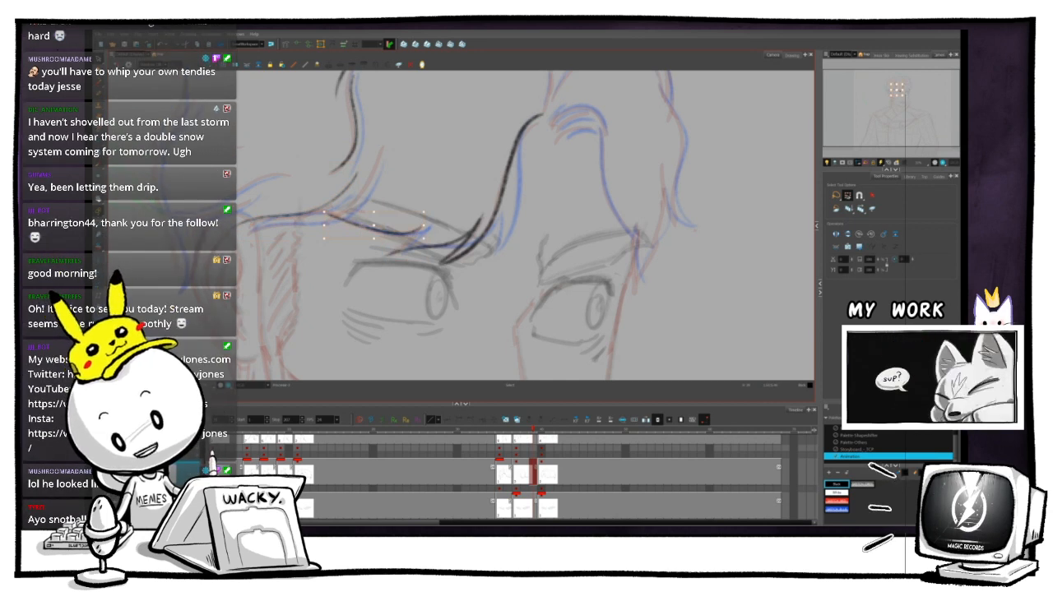
pyautogui.press('Delete')
pyautogui.click(451, 245)
pyautogui.press('Delete')
pyautogui.press('Delete')
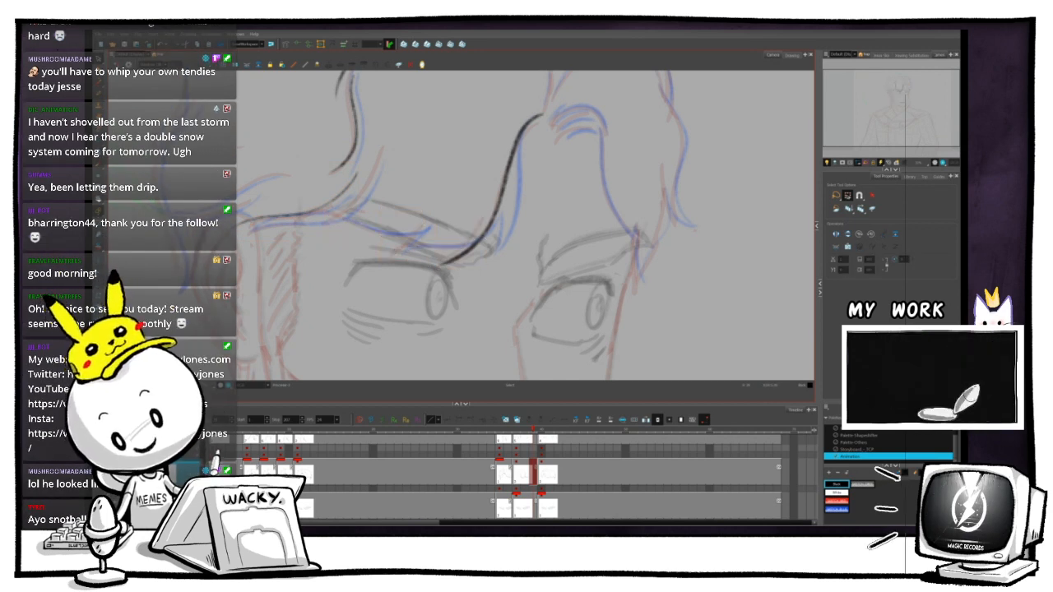
pyautogui.press('Delete')
# - Flip repeatedly between the rough in-between and the following inked key to examine how the hair shapes move
pyautogui.press('1')
pyautogui.press('1')
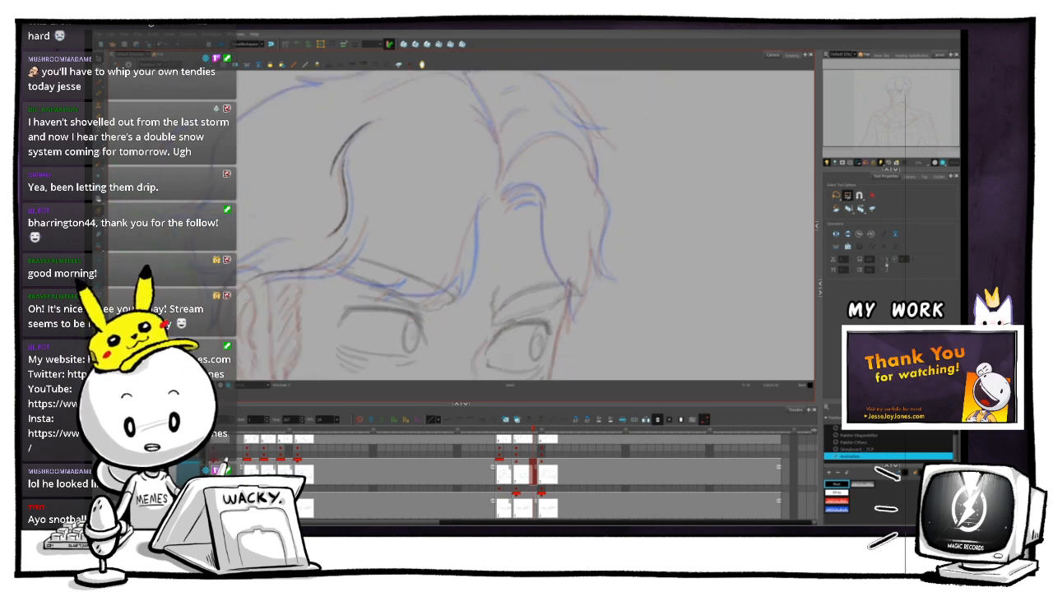
pyautogui.hotkey('ctrl', 'alt')
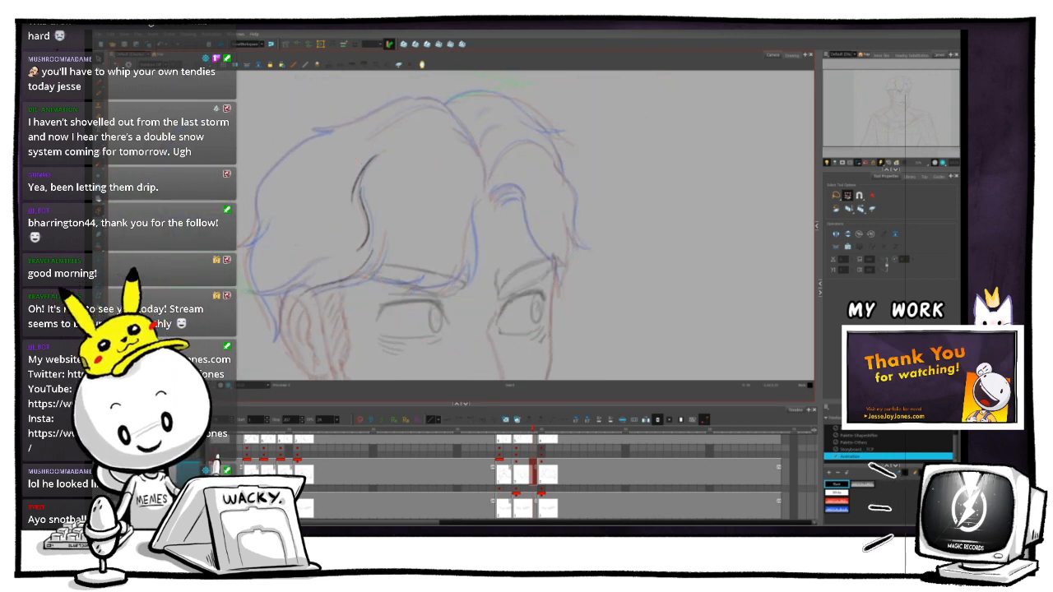
pyautogui.press('.')
pyautogui.press('g')
pyautogui.press('f')
pyautogui.press('g')
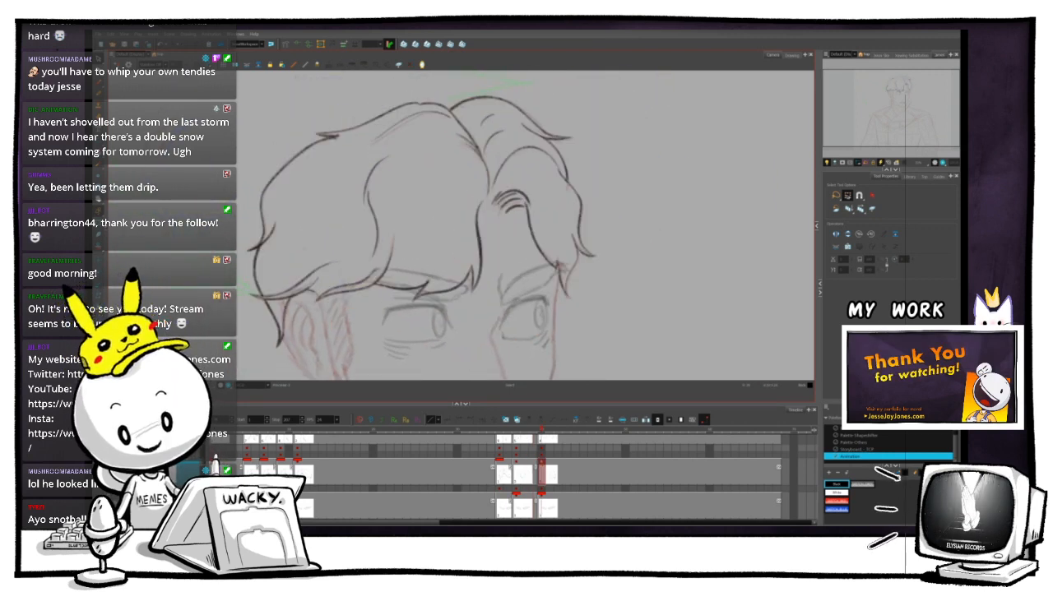
pyautogui.press('f')
pyautogui.press('g')
pyautogui.press('f')
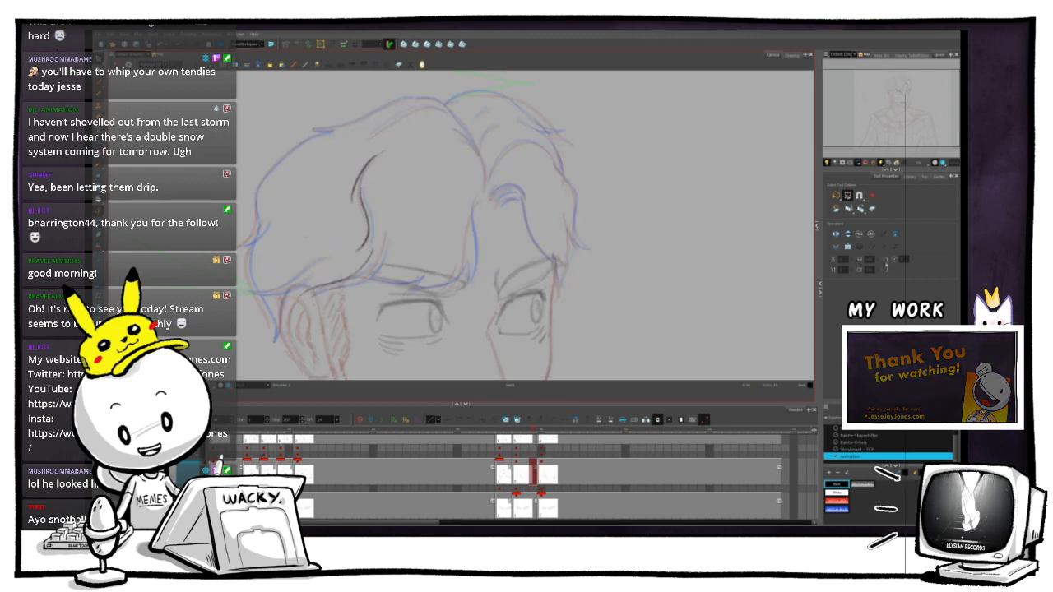
pyautogui.press('g')
pyautogui.press('f')
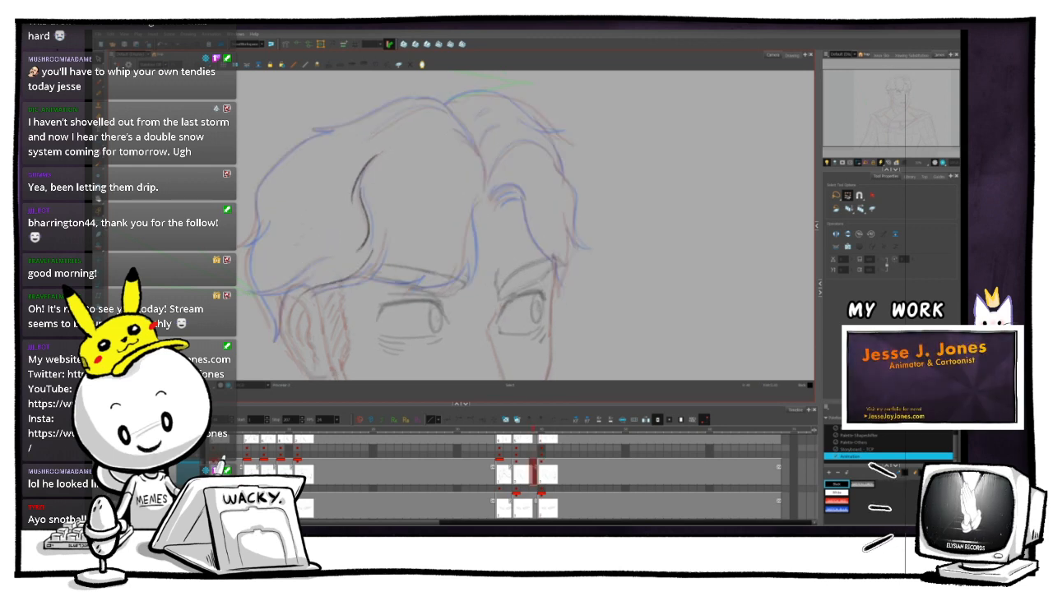
pyautogui.click(439, 280)
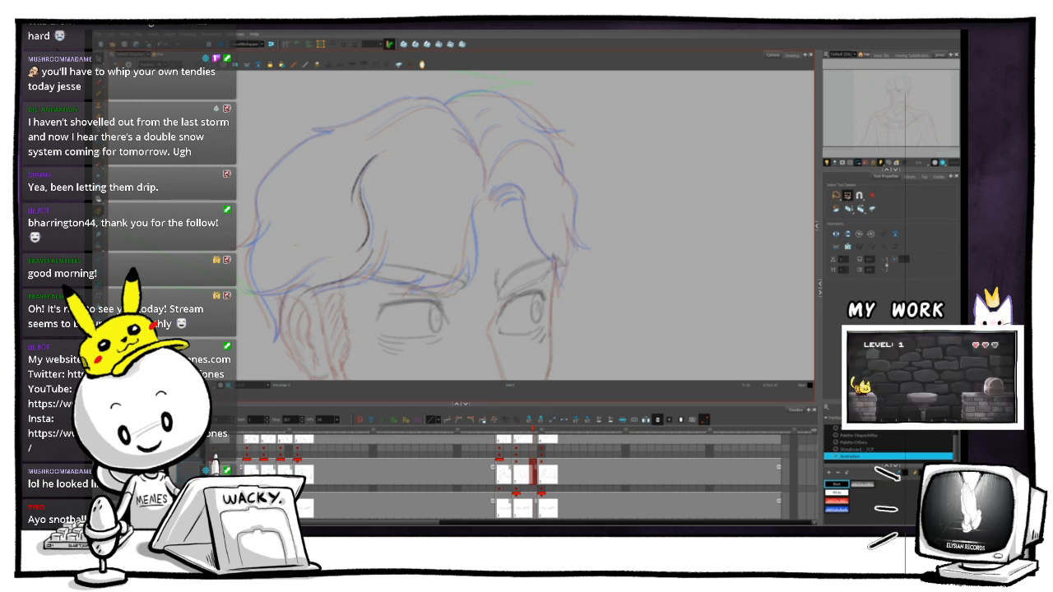
# - Ink the front edge of the swept lock in black down to the fringe, checking it against neighbouring frames
pyautogui.hotkey('alt', 'b')
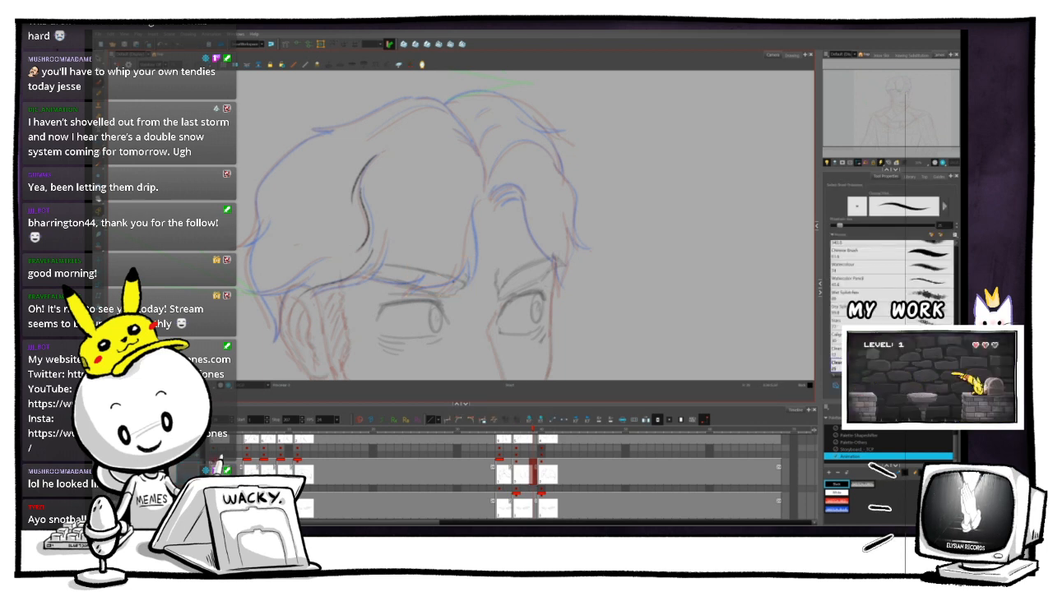
pyautogui.press('.')
pyautogui.press('.')
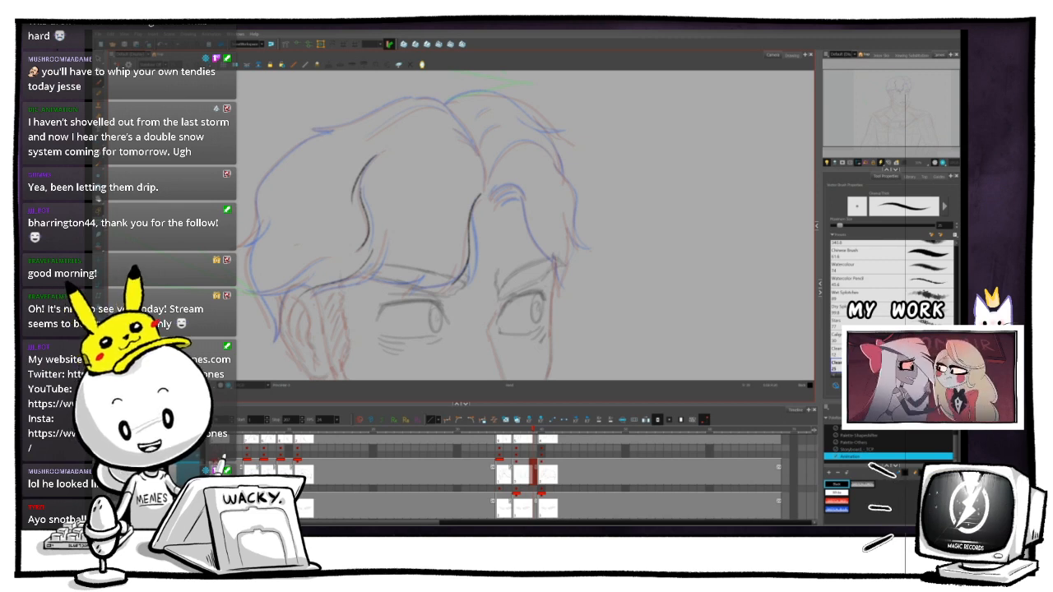
# - Draw an exaggerated long nose in thick black line over the face of the in-between
pyautogui.scroll(-2, 416, 225)
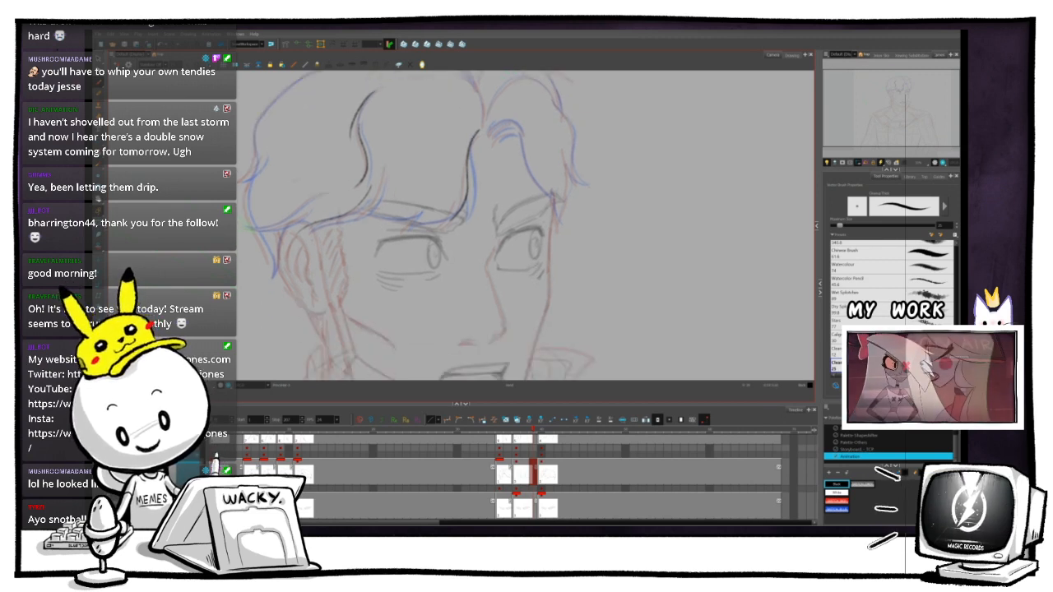
pyautogui.scroll(2, 415, 224)
pyautogui.scroll(-2, 415, 224)
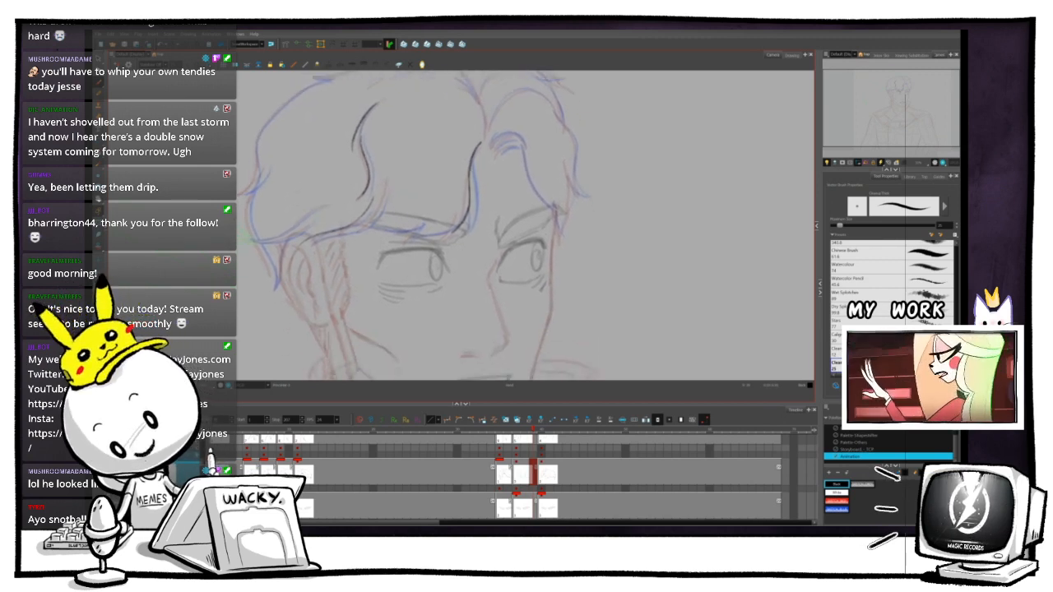
pyautogui.moveTo(480, 260)
pyautogui.mouseDown()
pyautogui.moveTo(550, 322)
pyautogui.moveTo(583, 335)
pyautogui.moveTo(469, 333)
pyautogui.mouseUp()
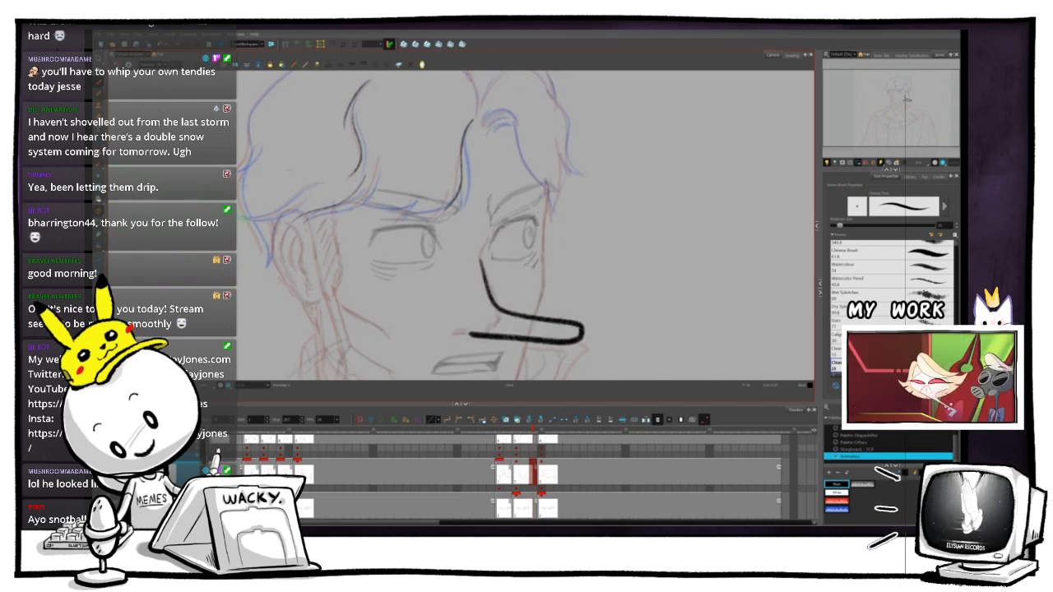
pyautogui.moveTo(469, 271)
pyautogui.mouseDown()
pyautogui.moveTo(528, 294)
pyautogui.moveTo(538, 311)
pyautogui.moveTo(552, 295)
pyautogui.moveTo(554, 309)
pyautogui.mouseUp()
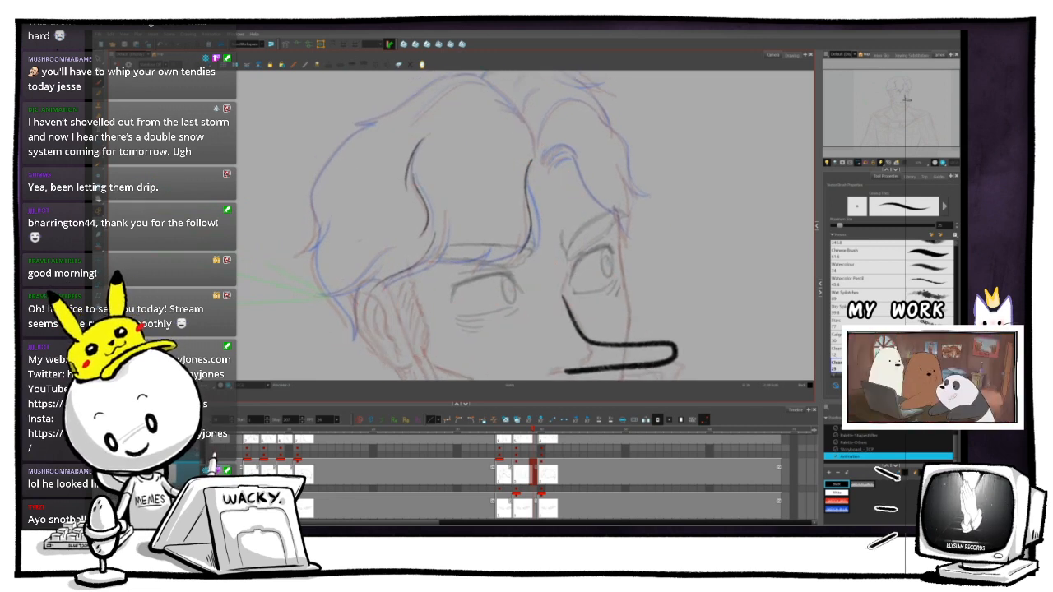
# - Try a short black stroke at the swept lock's lower tip, comparing it with the following inked key
pyautogui.press('g')
pyautogui.press('f')
pyautogui.press('f')
pyautogui.press('g')
pyautogui.press('f')
pyautogui.press('g')
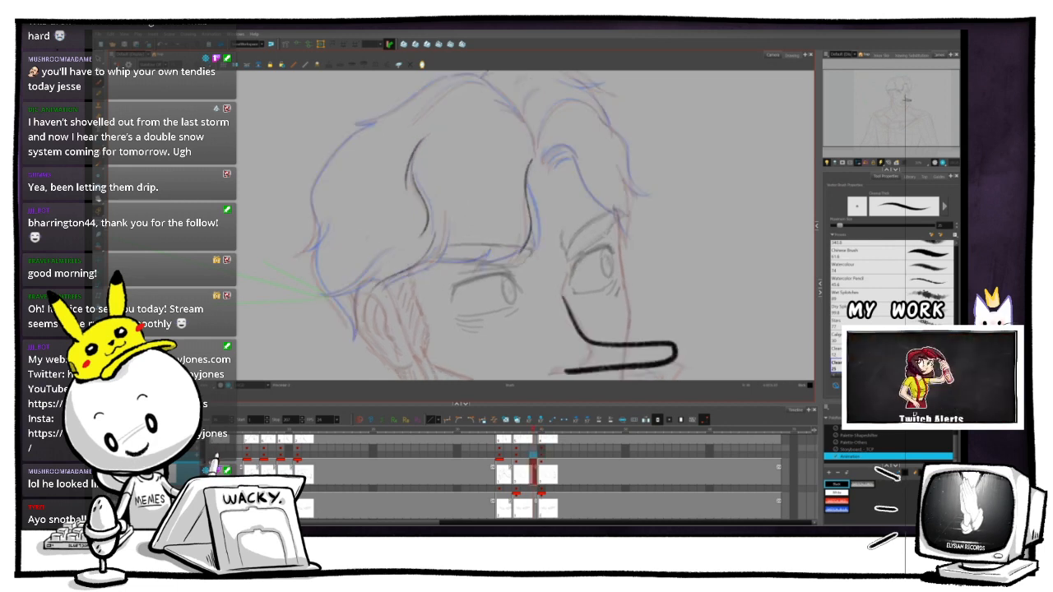
pyautogui.press('g')
pyautogui.press('f')
pyautogui.press('g')
pyautogui.press('f')
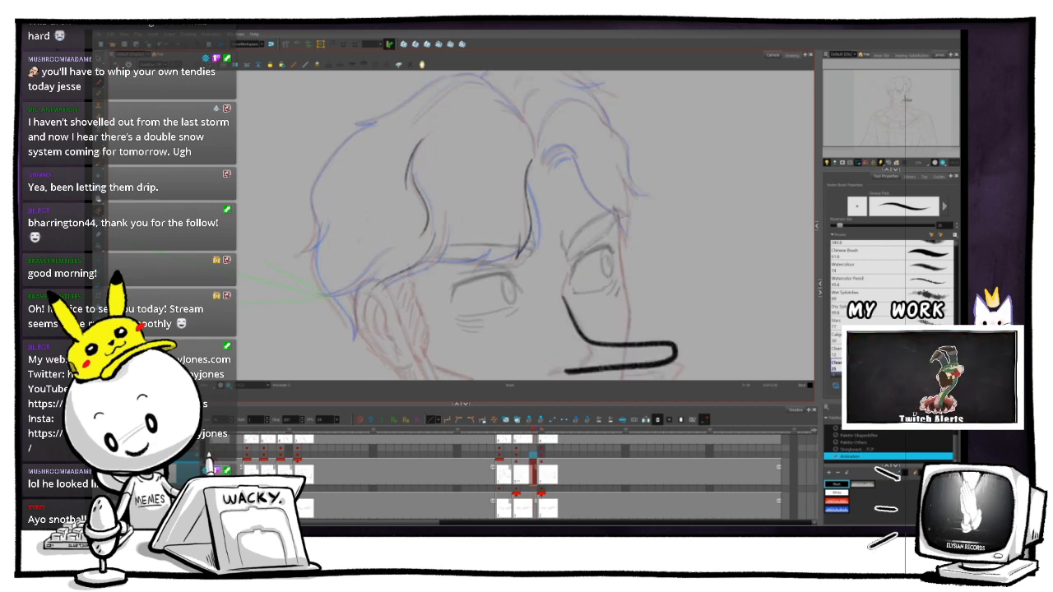
pyautogui.press('g')
pyautogui.press('f')
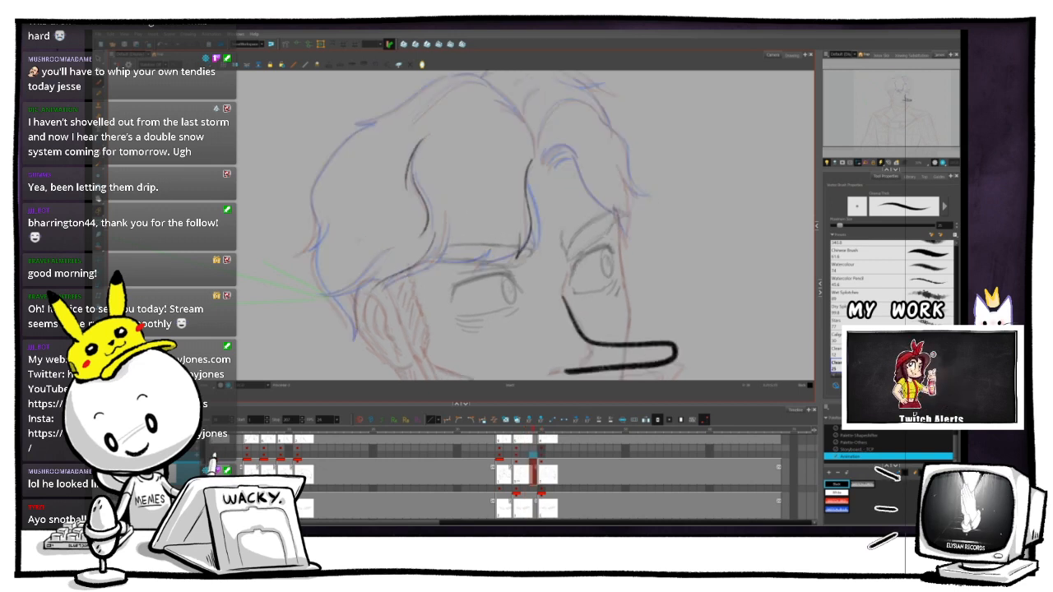
# - Redo the short inner stroke at the swept lock's lower tip in black, checking its place against the following inked key
pyautogui.press('g')
pyautogui.press('f')
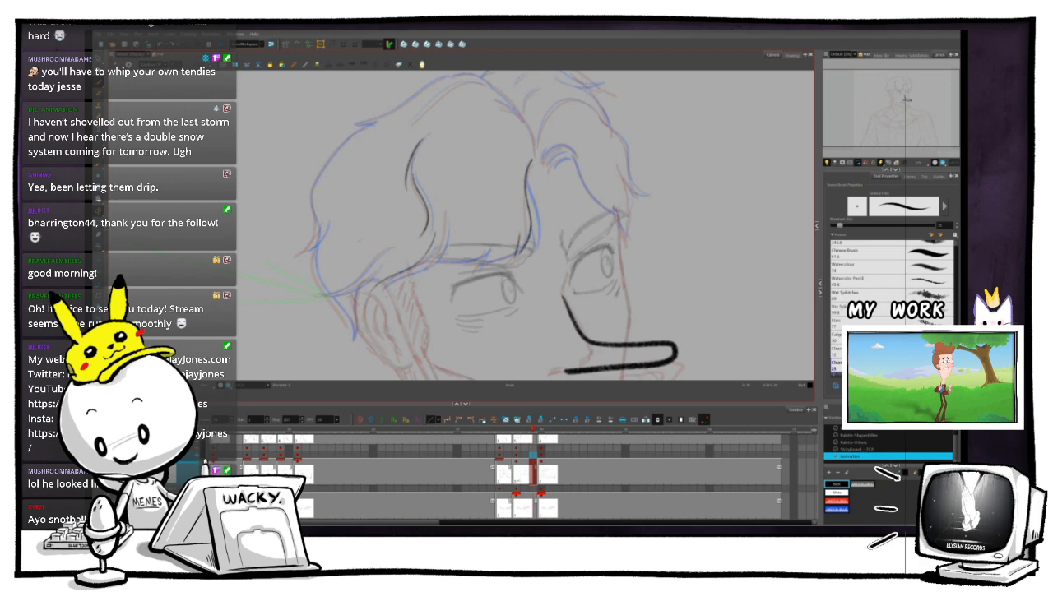
pyautogui.press('g')
pyautogui.press('f')
pyautogui.press('g')
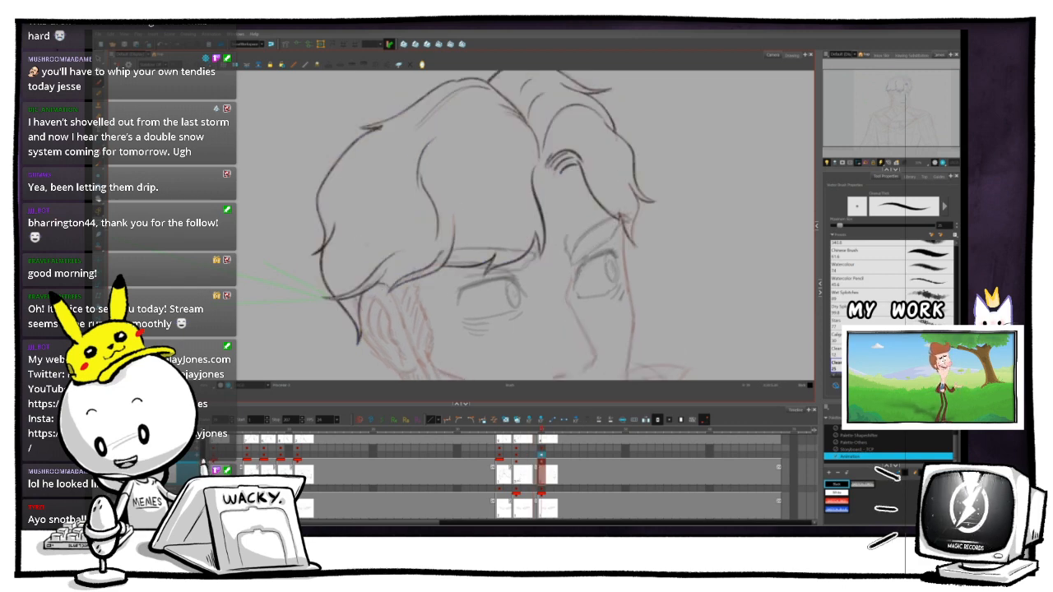
pyautogui.press('f')
pyautogui.moveTo(625, 272); pyautogui.dragTo(626, 186)
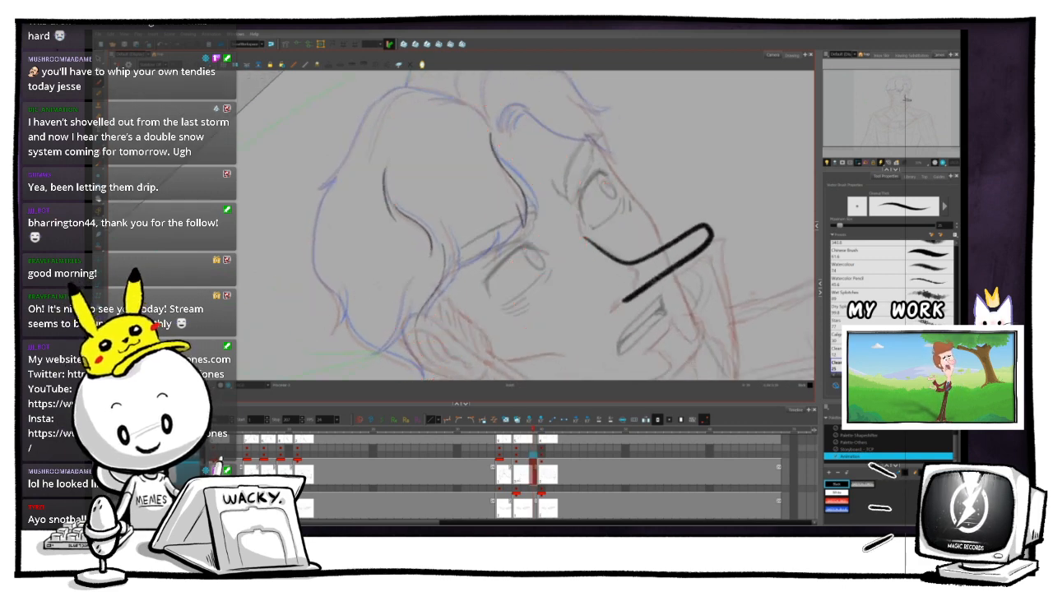
pyautogui.moveTo(625, 246); pyautogui.dragTo(588, 258)
# - Try a short black stroke for the small spike on the fringe's lower edge, checking its position against the following inked key
pyautogui.press('g')
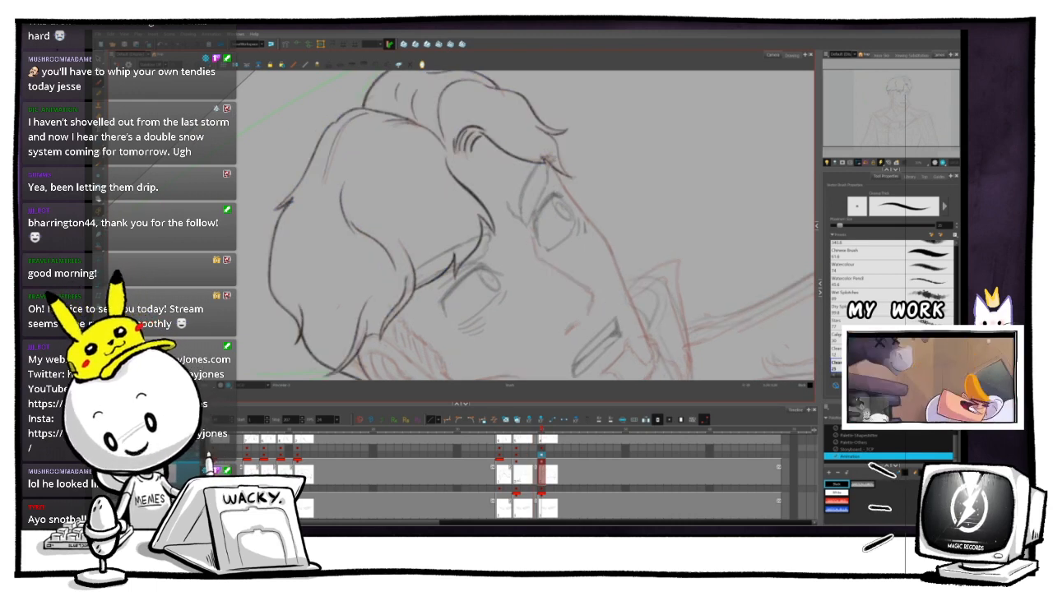
pyautogui.press('f')
pyautogui.press('g')
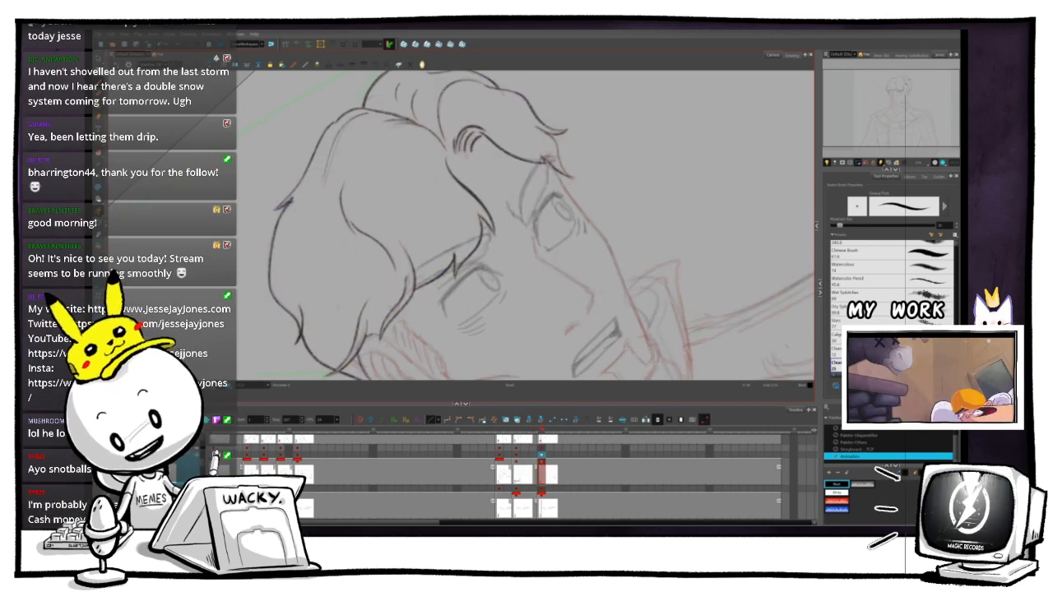
pyautogui.press('f')
pyautogui.press('g')
pyautogui.press('f')
pyautogui.press('g')
pyautogui.press('f')
pyautogui.press('g')
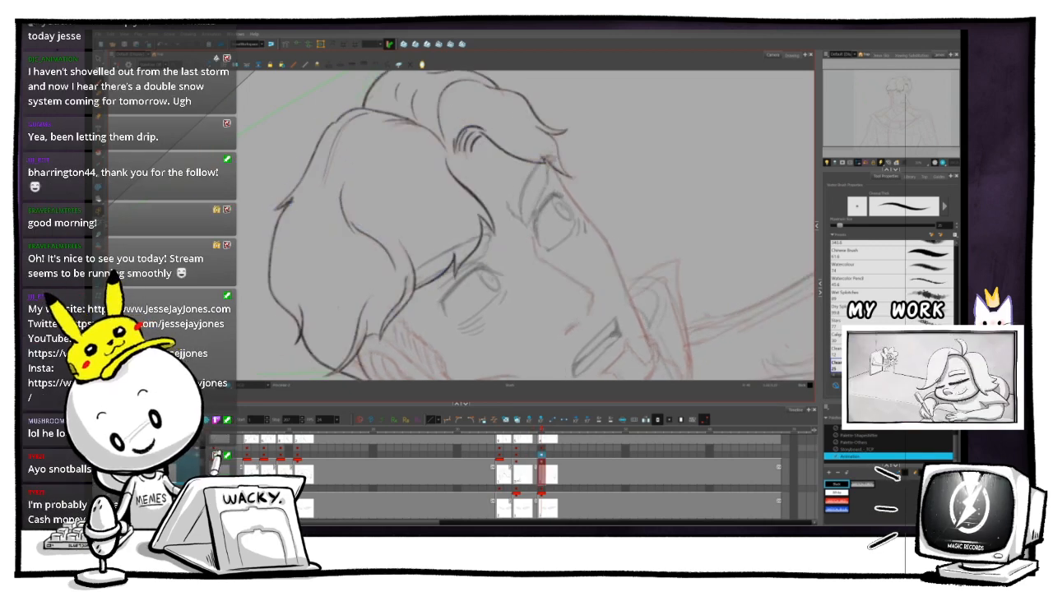
pyautogui.press('f')
pyautogui.press('g')
pyautogui.press('f')
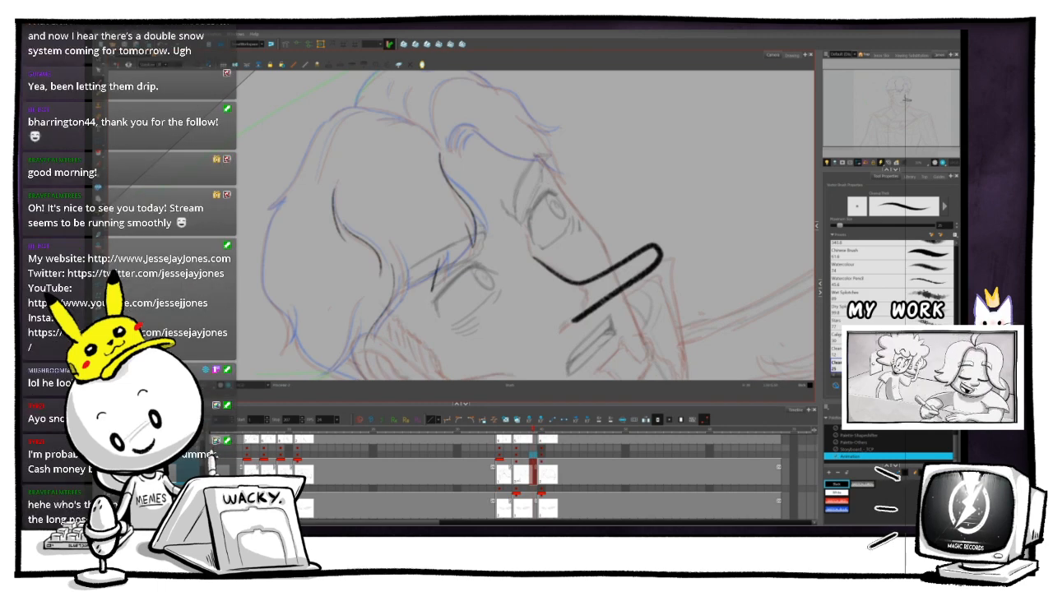
# - Redo the fringe spike's short black stroke slightly nearer the swept lock's tip, comparing it with the following inked key
pyautogui.press('g')
pyautogui.press('f')
pyautogui.press('g')
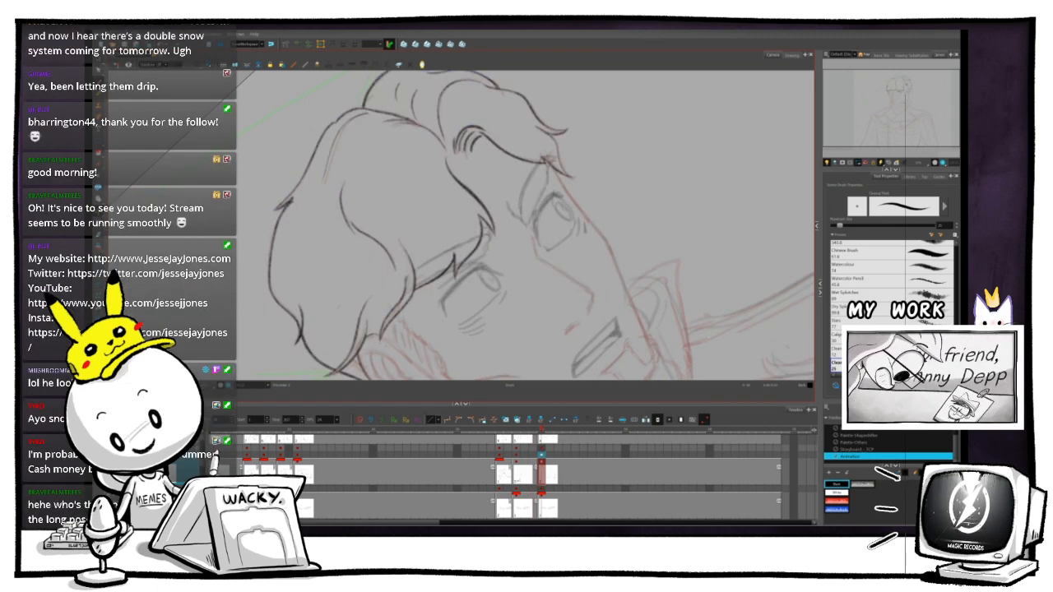
pyautogui.press('f')
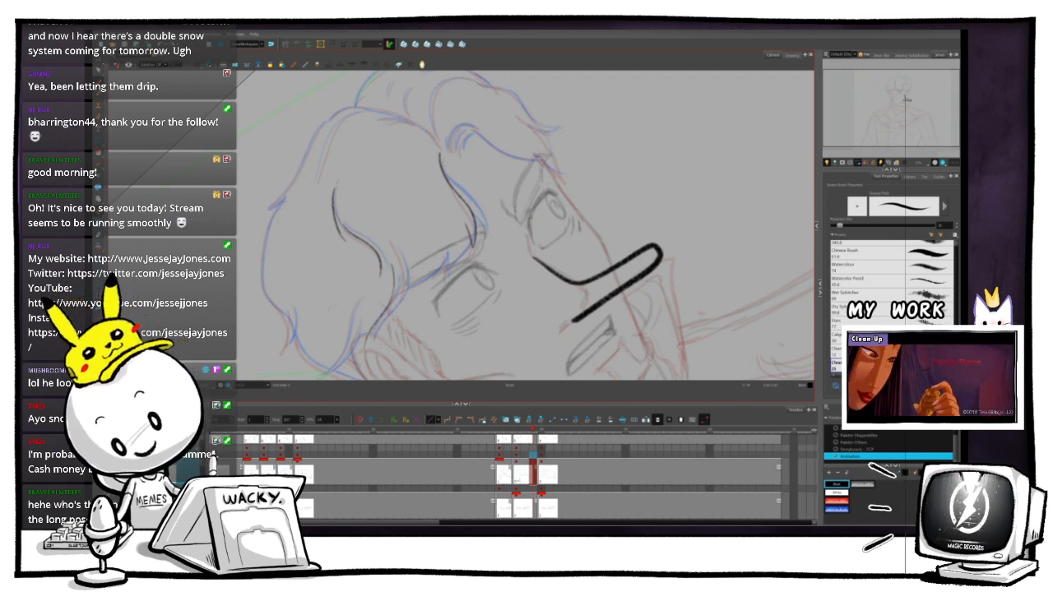
pyautogui.press('g')
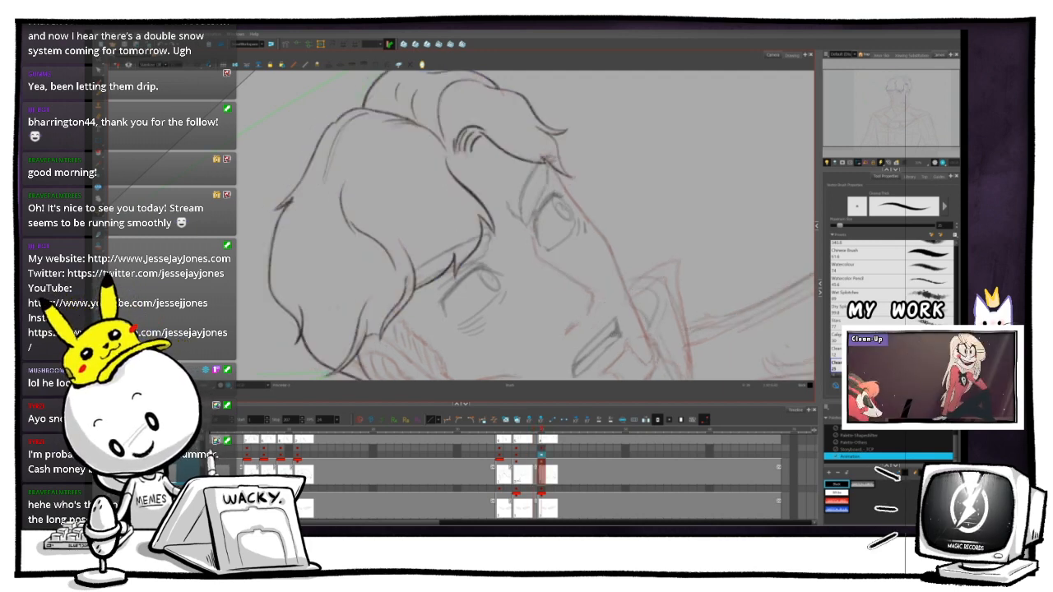
pyautogui.press('f')
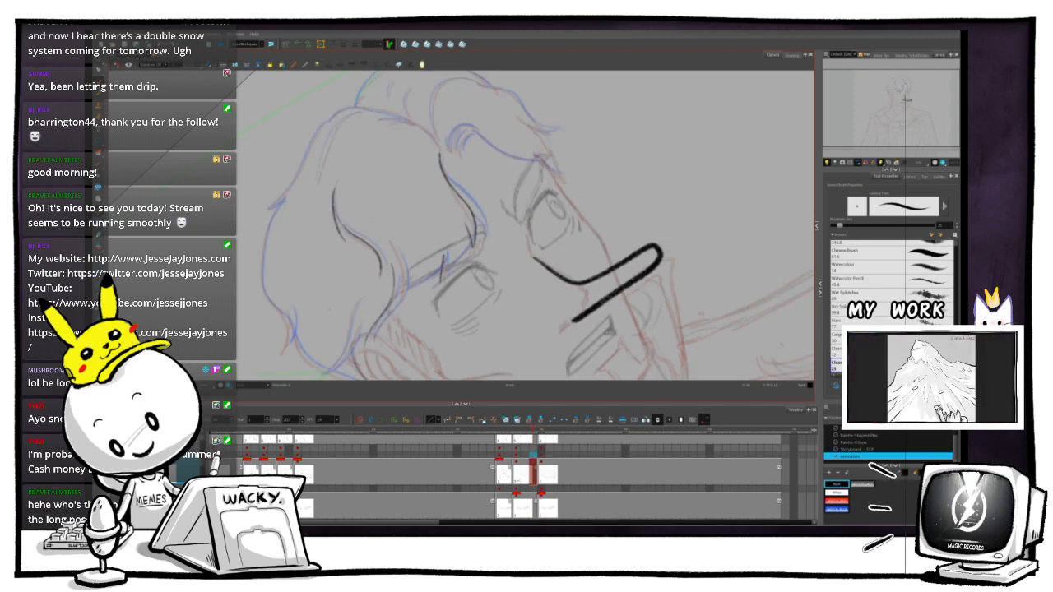
pyautogui.press('g')
pyautogui.press('f')
pyautogui.press('g')
pyautogui.press('f')
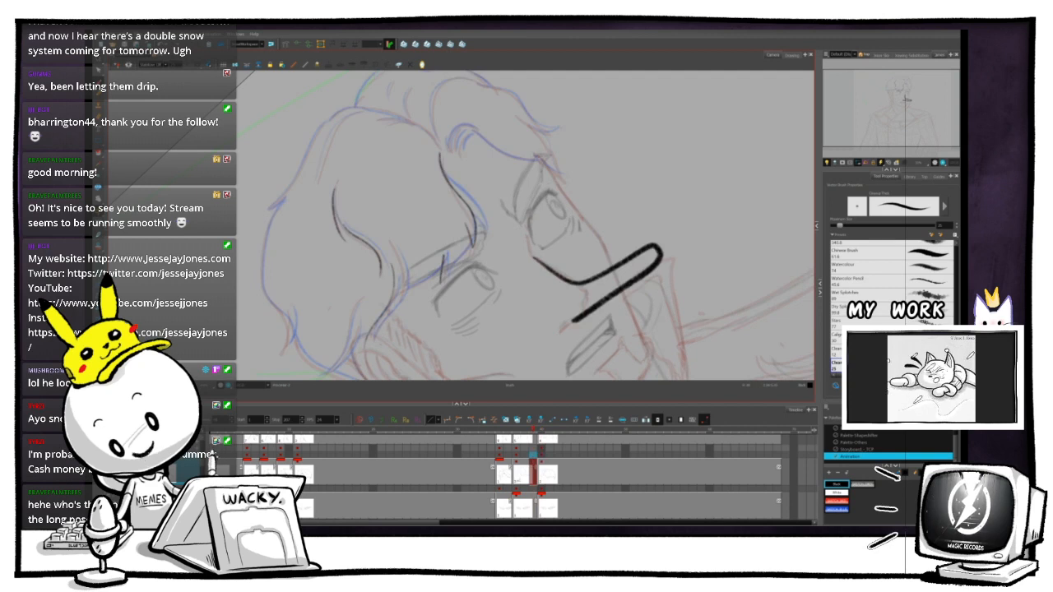
# - Select the fringe spike's short black stroke and adjust its slant to follow the rough
pyautogui.press('2')
pyautogui.press('2')
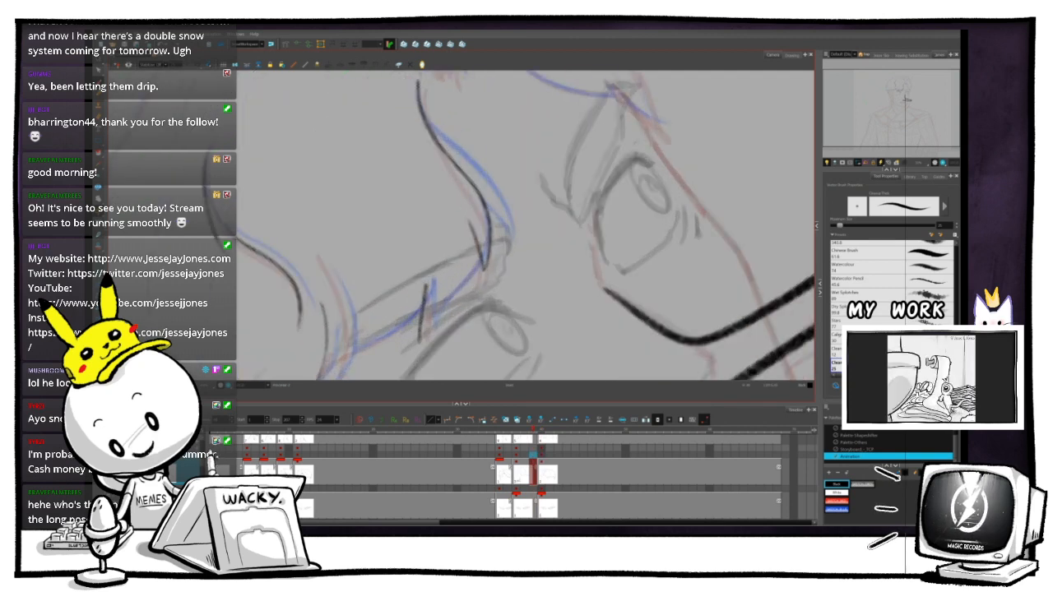
pyautogui.moveTo(527, 255); pyautogui.dragTo(530, 197)
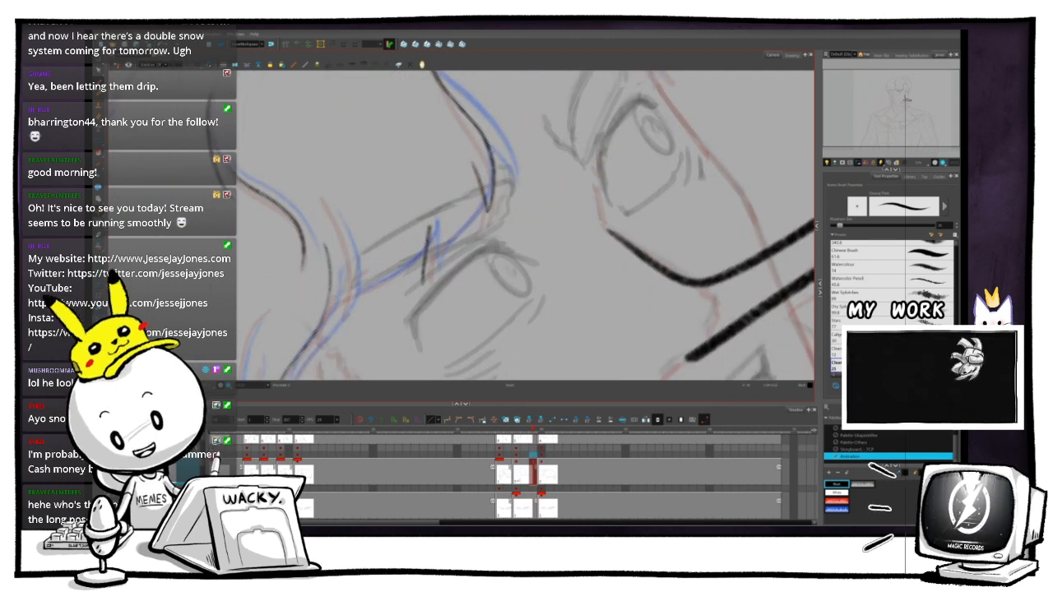
pyautogui.hotkey('alt', 's')
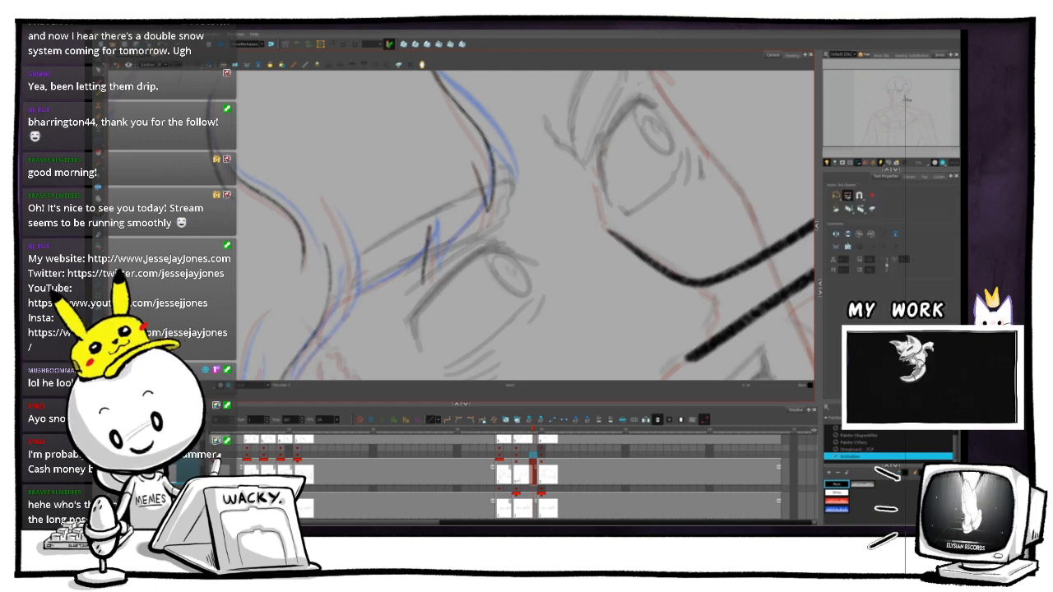
pyautogui.click(426, 255)
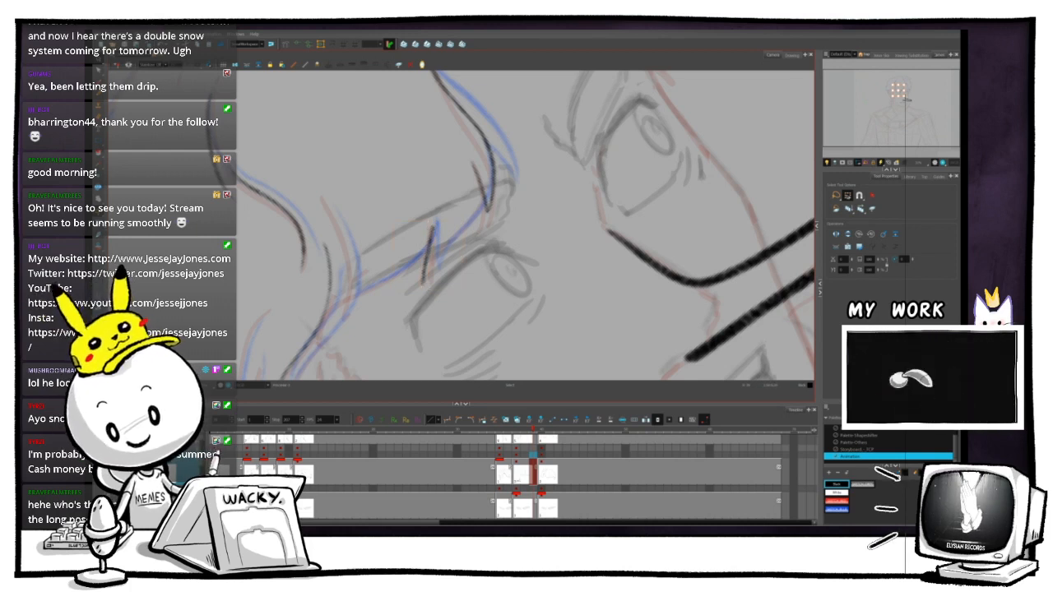
pyautogui.hotkey('alt', 'b')
# - Ink the second side of the small fringe spike in black, checking it against the following key
pyautogui.press('1')
pyautogui.press('1')
pyautogui.press('2')
pyautogui.press('2')
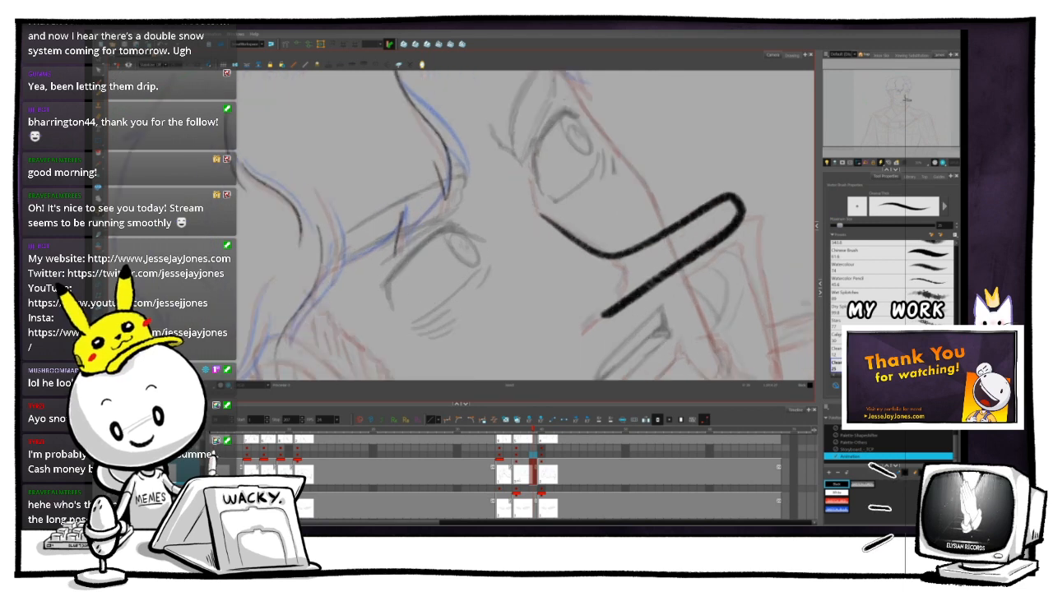
pyautogui.press('1')
pyautogui.hotkey('ctrl', 'alt')
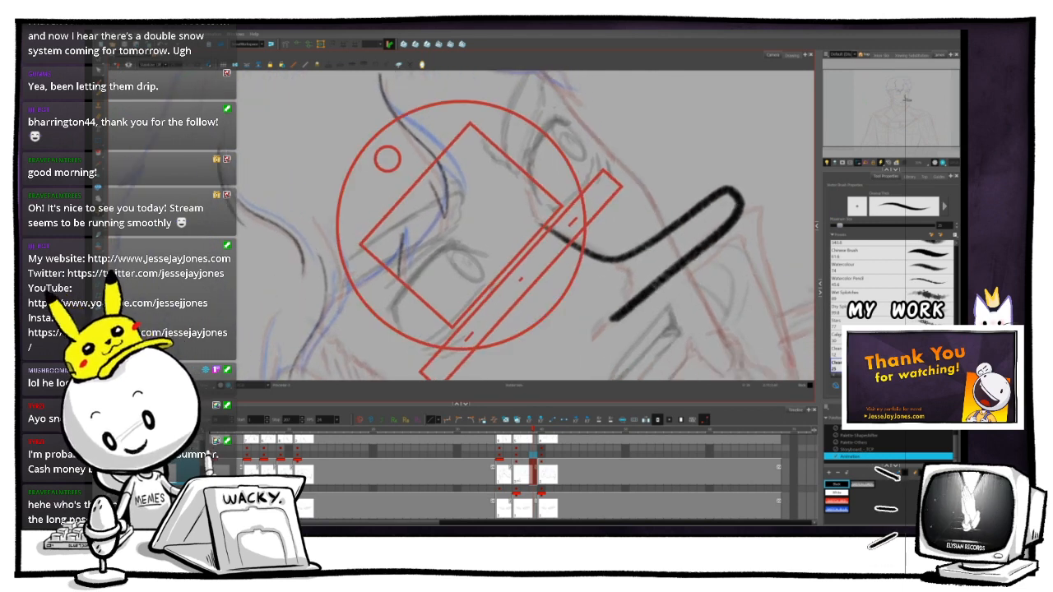
pyautogui.hotkey('ctrl', 'alt')
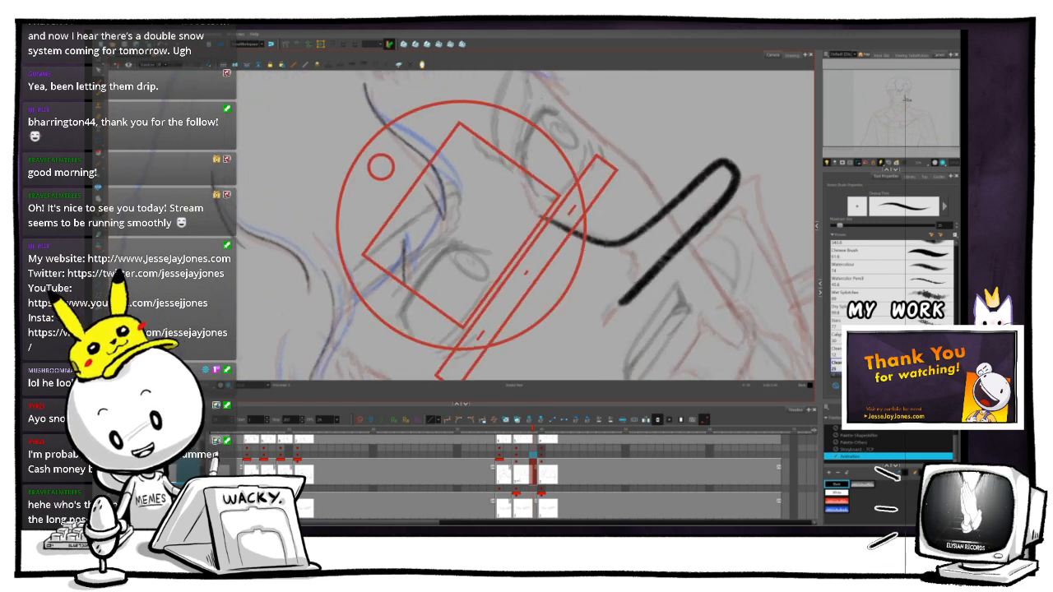
pyautogui.press('.')
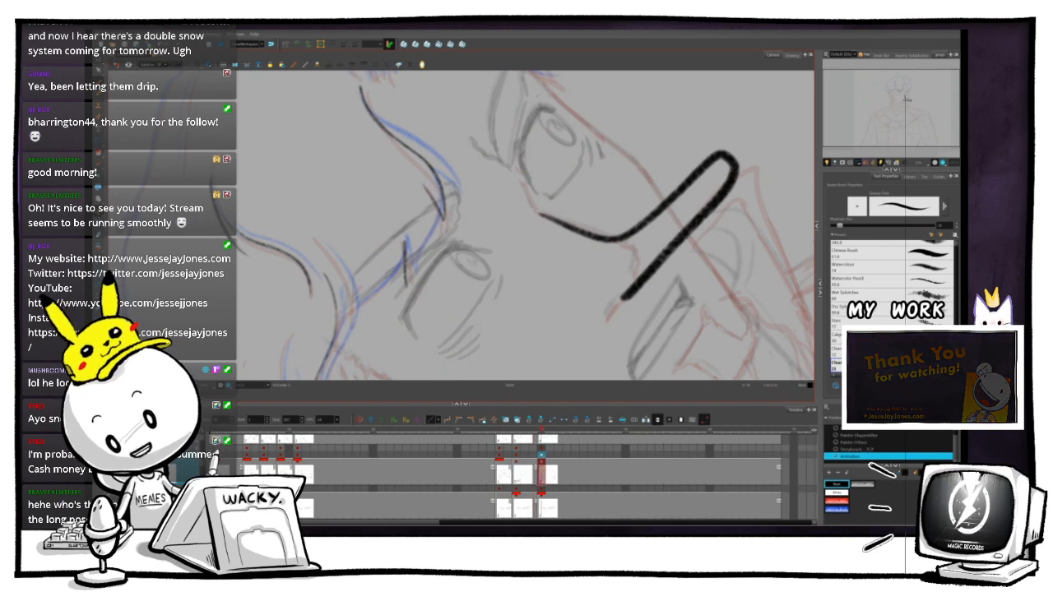
pyautogui.press(',')
pyautogui.press('.')
pyautogui.press(',')
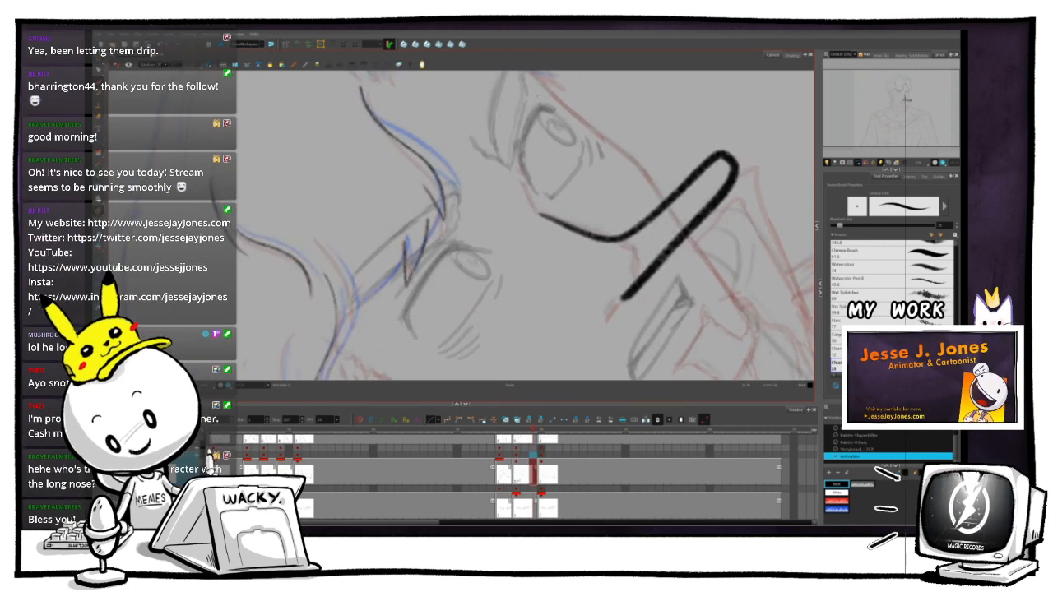
# - Ink the black stroke joining the fringe spike towards the swept lock's tip and compare the fringe with the following inked key
pyautogui.moveTo(410, 267); pyautogui.dragTo(426, 189)
pyautogui.press('1')
pyautogui.press('1')
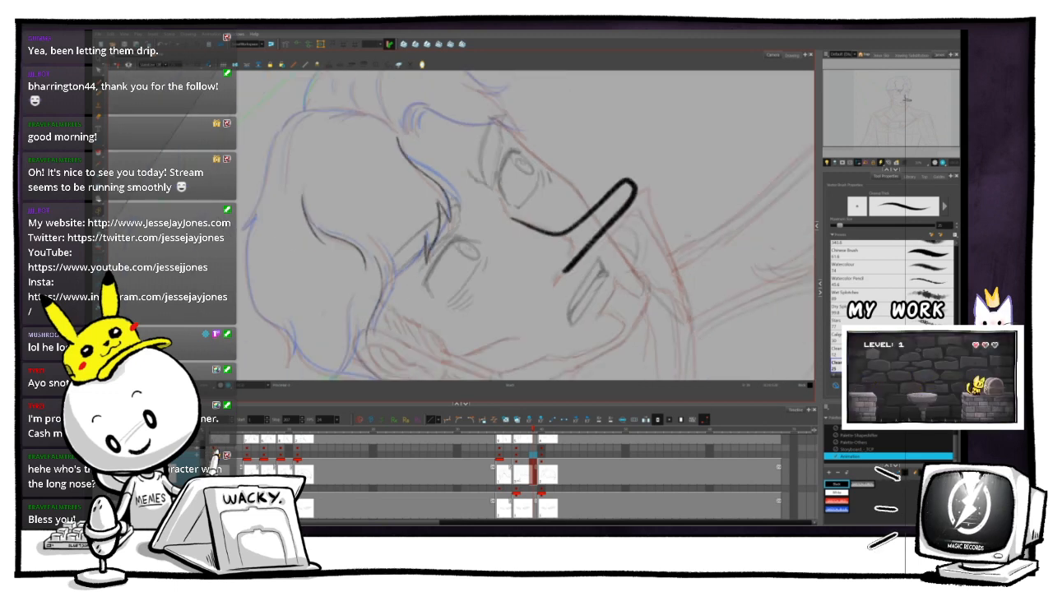
pyautogui.press('.')
pyautogui.press('.')
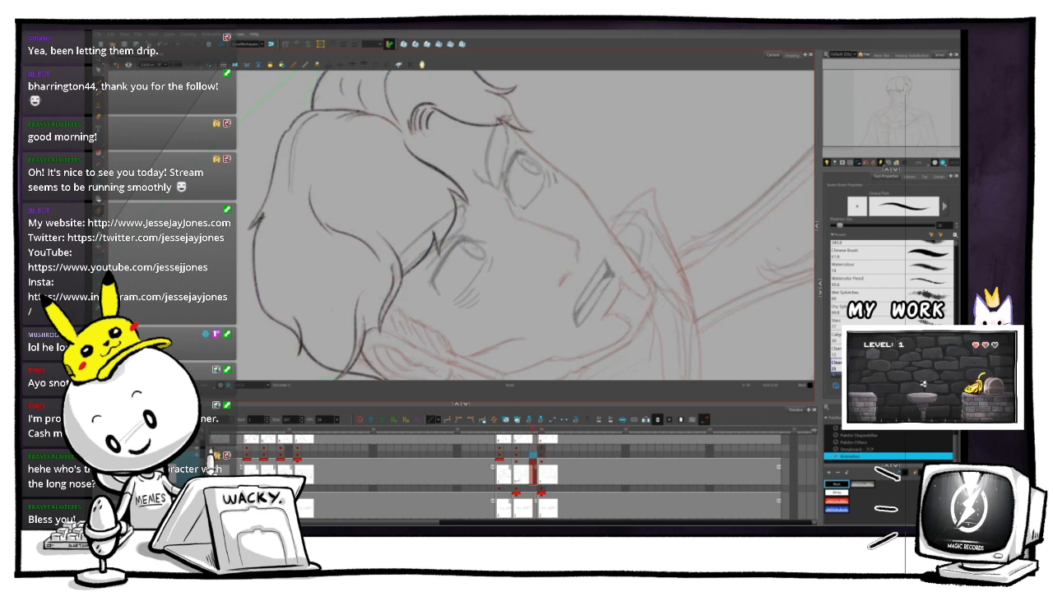
pyautogui.press('.')
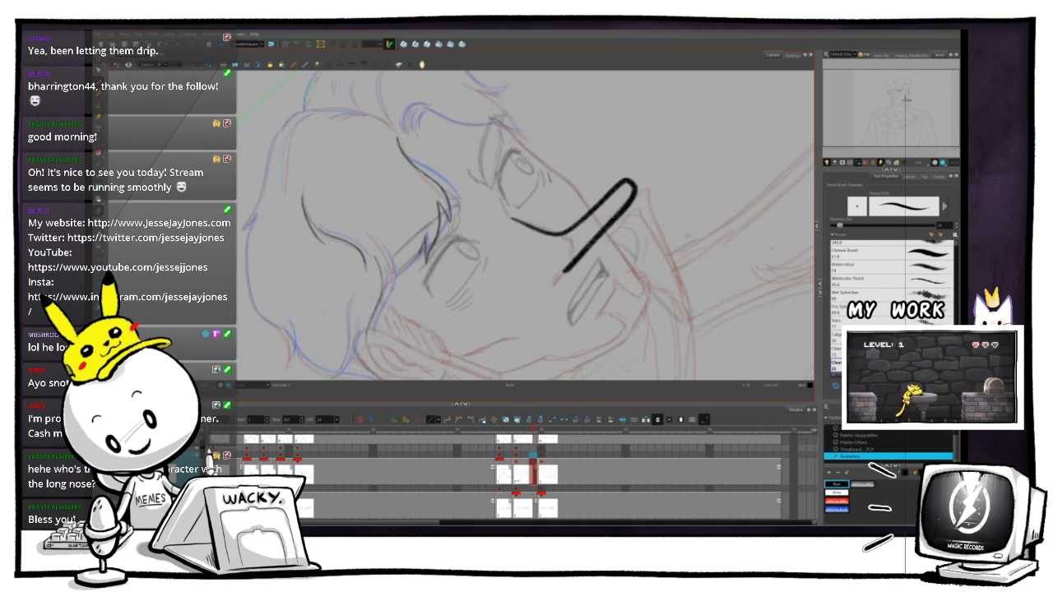
pyautogui.press('.')
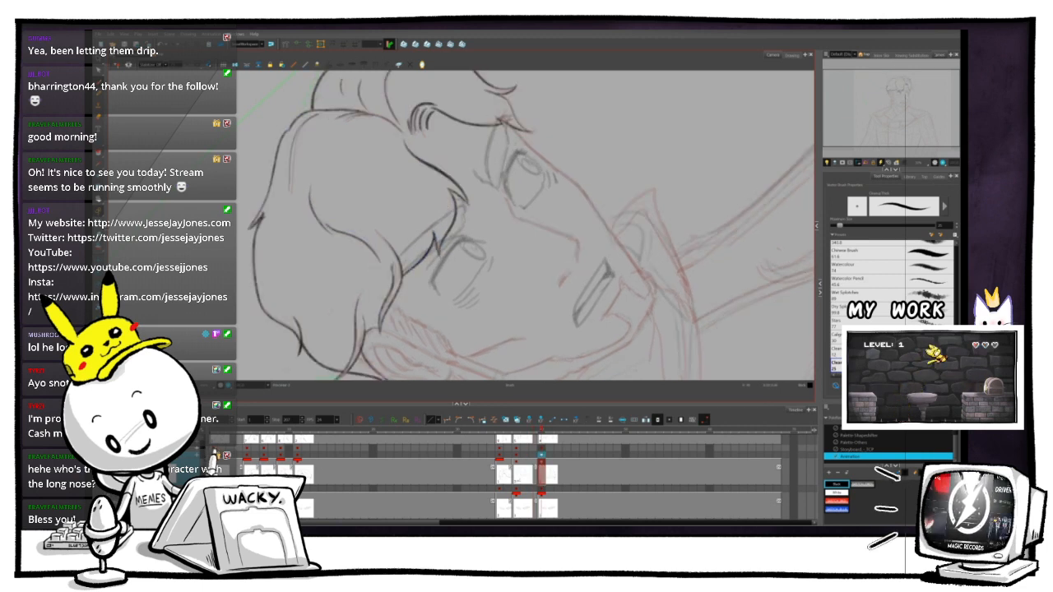
pyautogui.press('.')
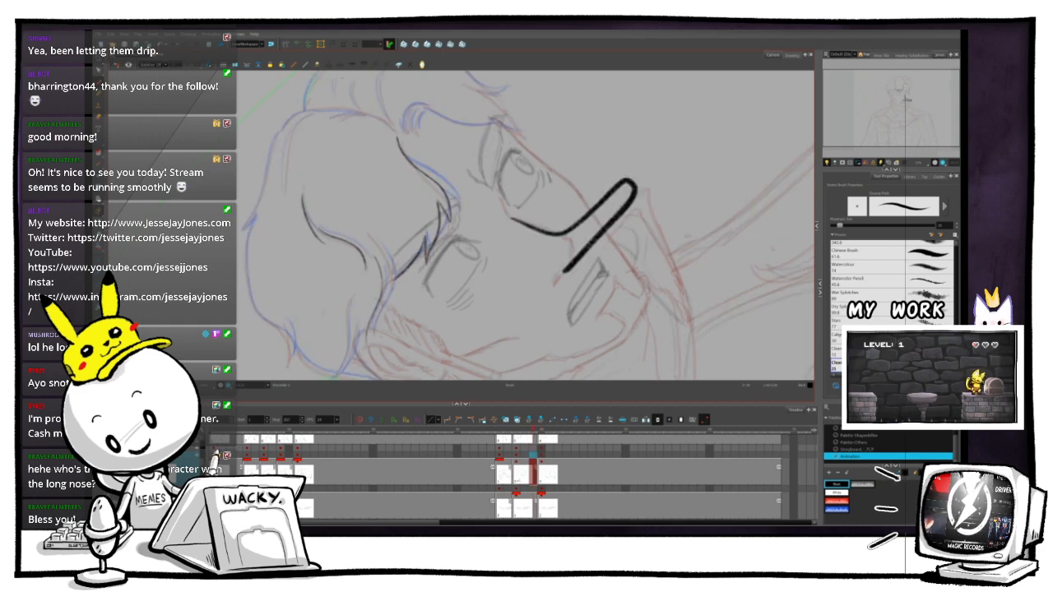
# - Flip between the current in-between and the following inked key to examine how the fringe and hair edge move
pyautogui.click(370, 301)
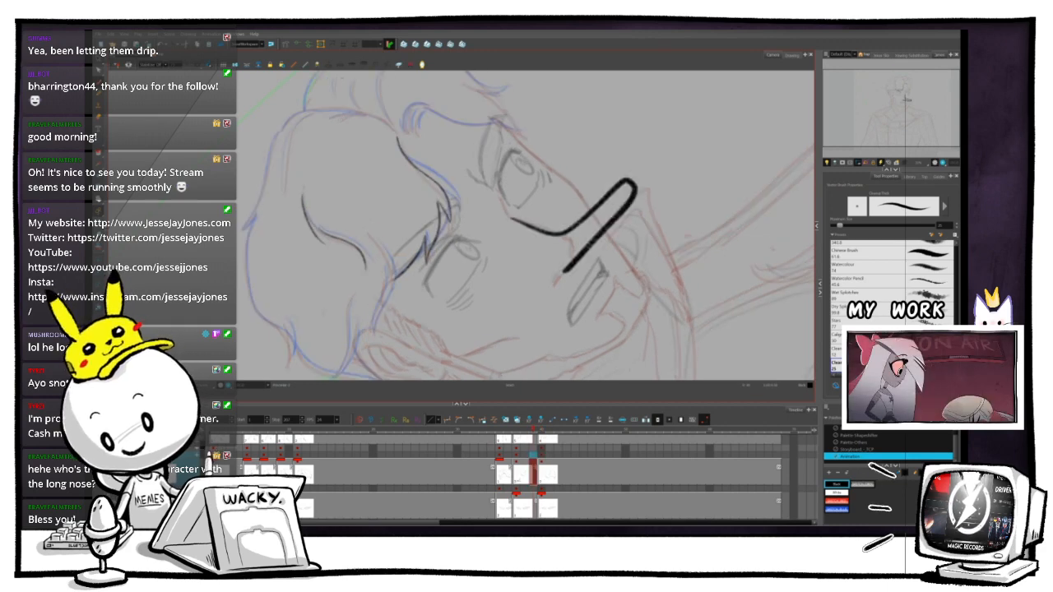
pyautogui.press('g')
pyautogui.press('f')
pyautogui.press('g')
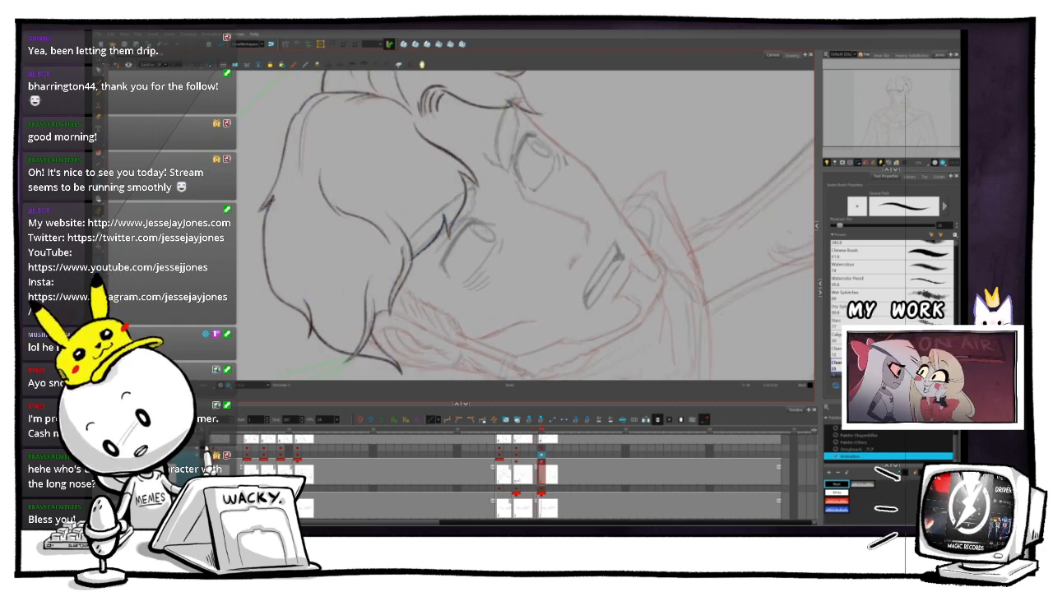
pyautogui.press('f')
pyautogui.press('g')
pyautogui.press('f')
pyautogui.press('g')
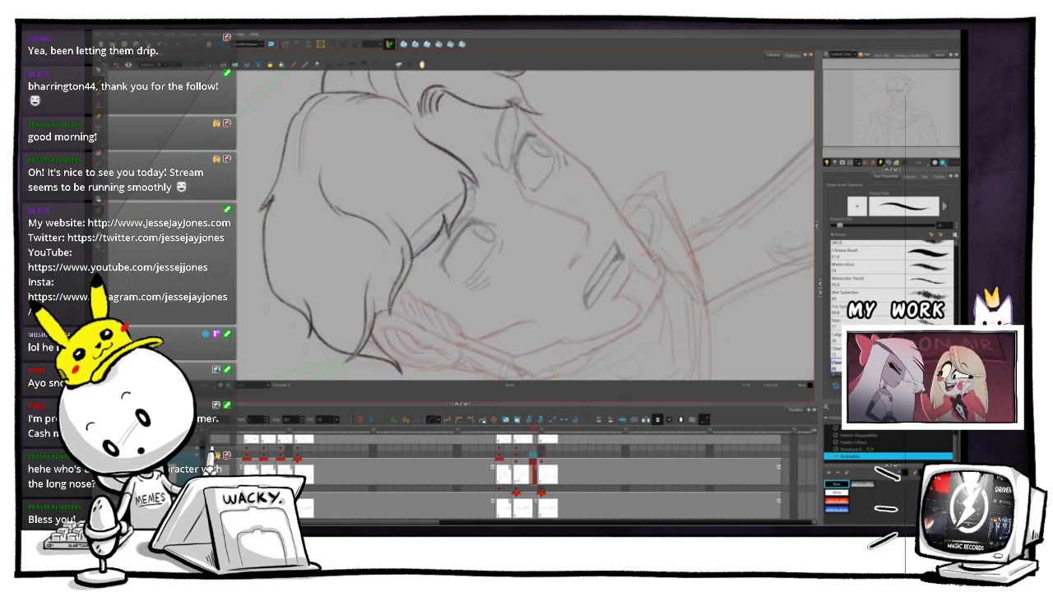
pyautogui.press('f')
pyautogui.press('g')
pyautogui.press('f')
pyautogui.press('g')
pyautogui.press('f')
pyautogui.press('g')
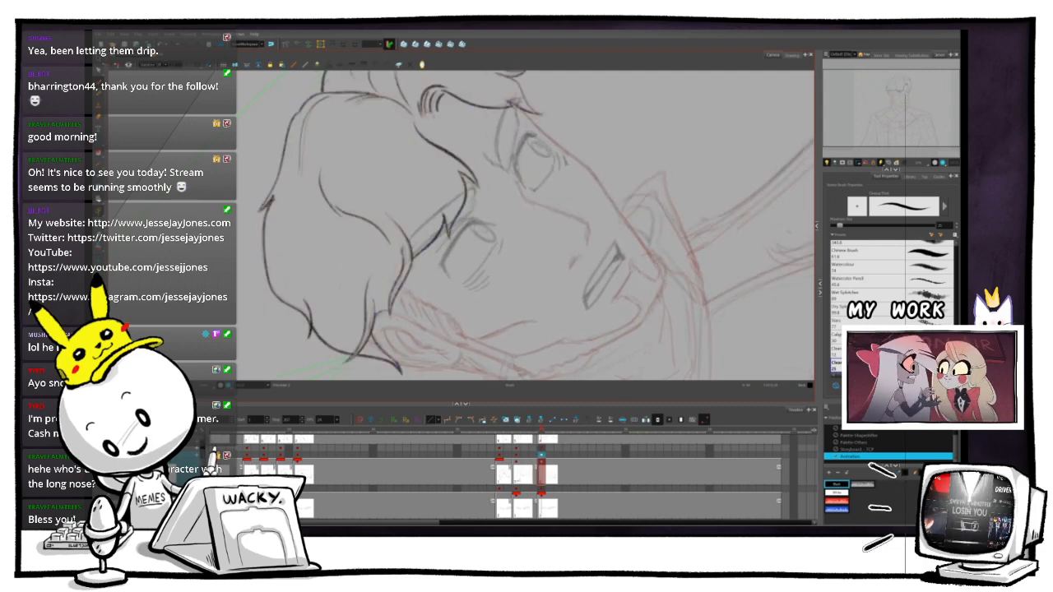
pyautogui.press('f')
pyautogui.press('g')
pyautogui.press('f')
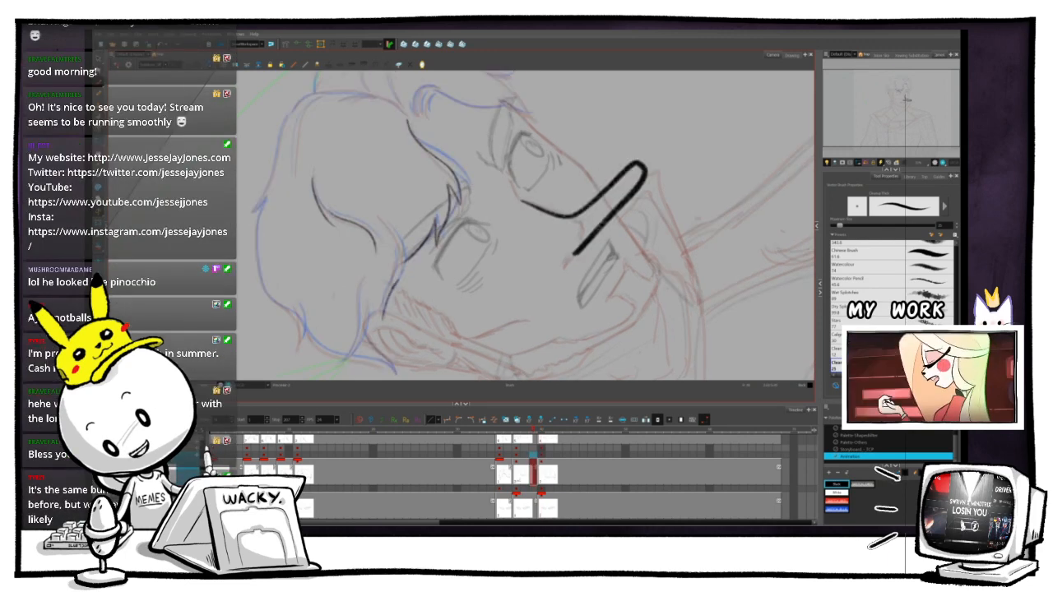
pyautogui.press('g')
pyautogui.press('f')
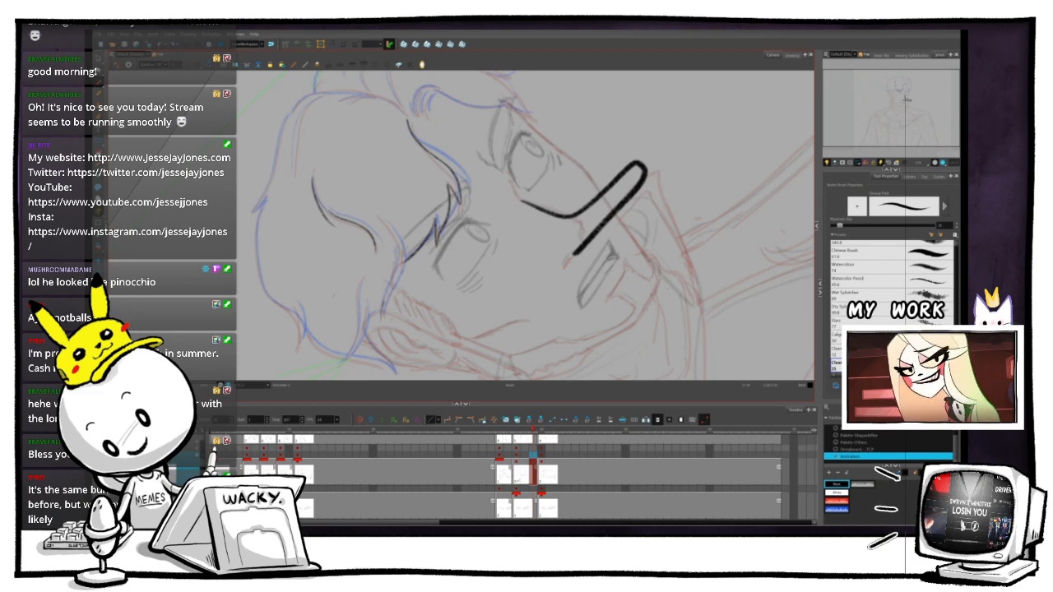
pyautogui.press('g')
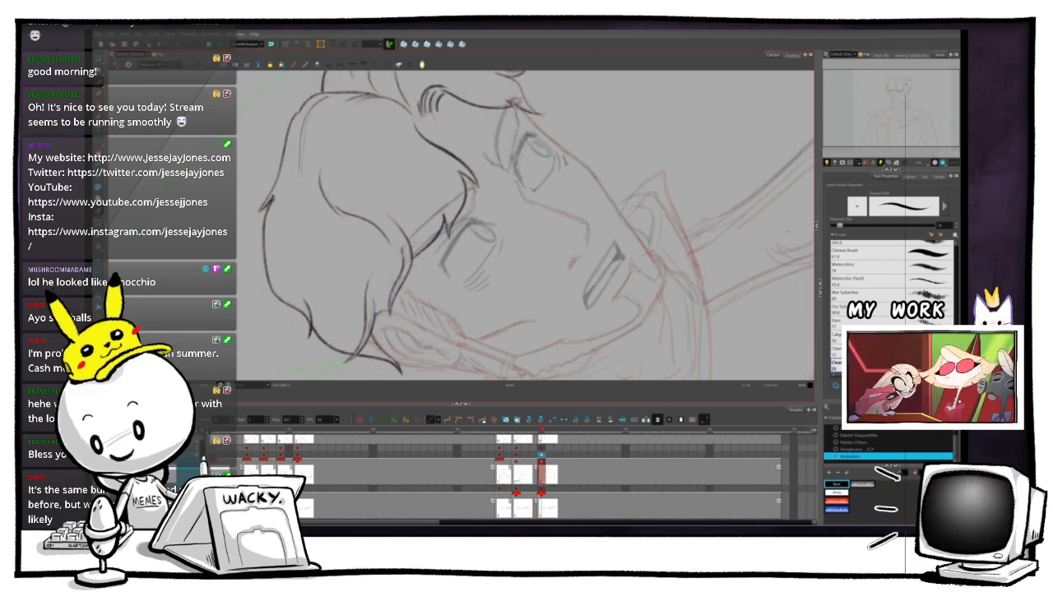
pyautogui.press('f')
pyautogui.press('g')
pyautogui.press('f')
pyautogui.press('g')
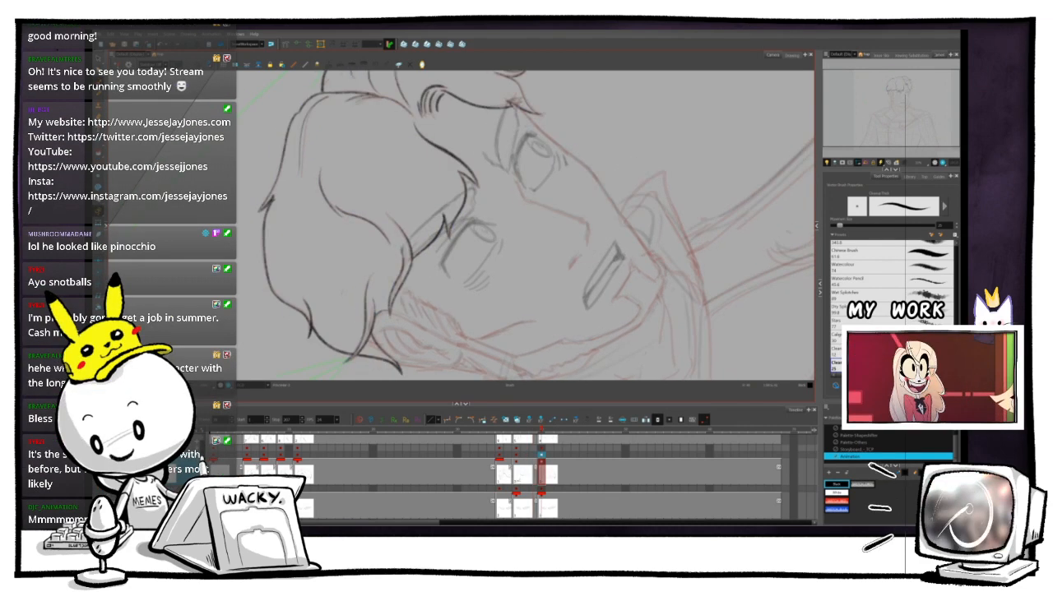
pyautogui.press('f')
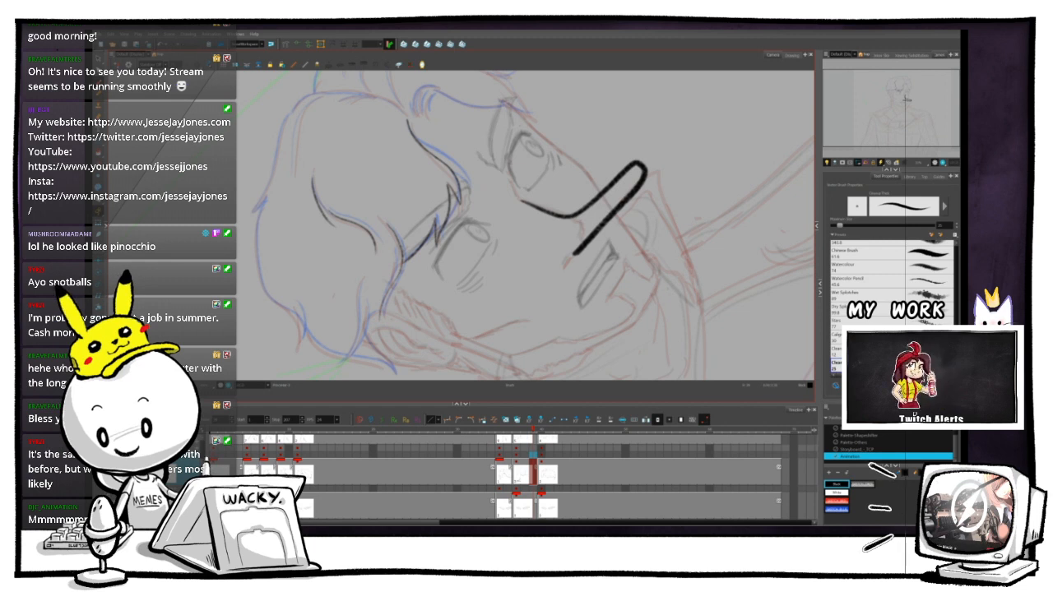
# - Try inking the hair's inner edge in black from the fringe curve down towards the collar, comparing it with the following key
pyautogui.press('.')
pyautogui.press(',')
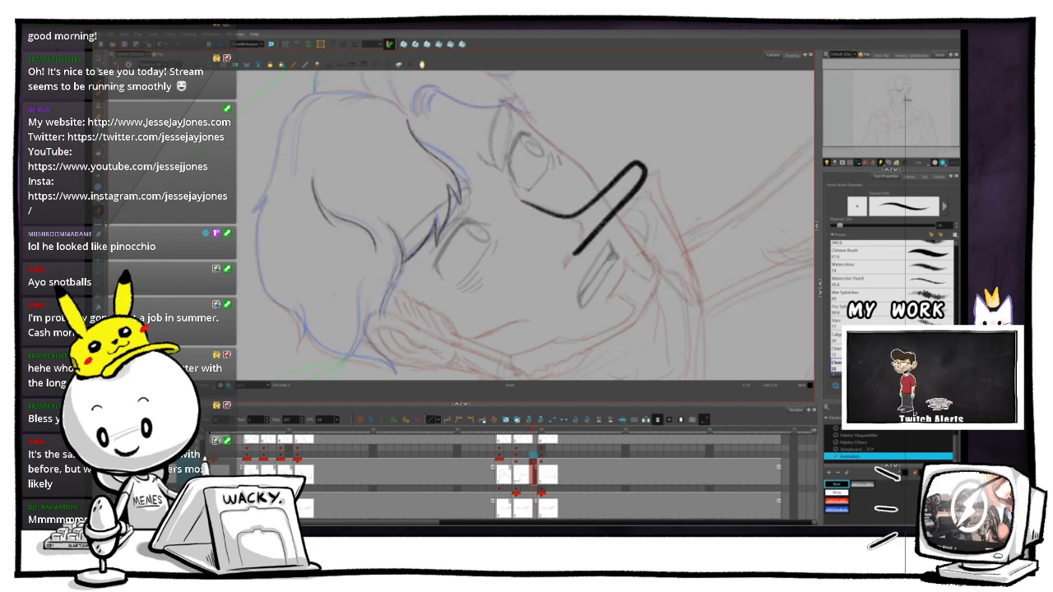
pyautogui.press('.')
pyautogui.press(',')
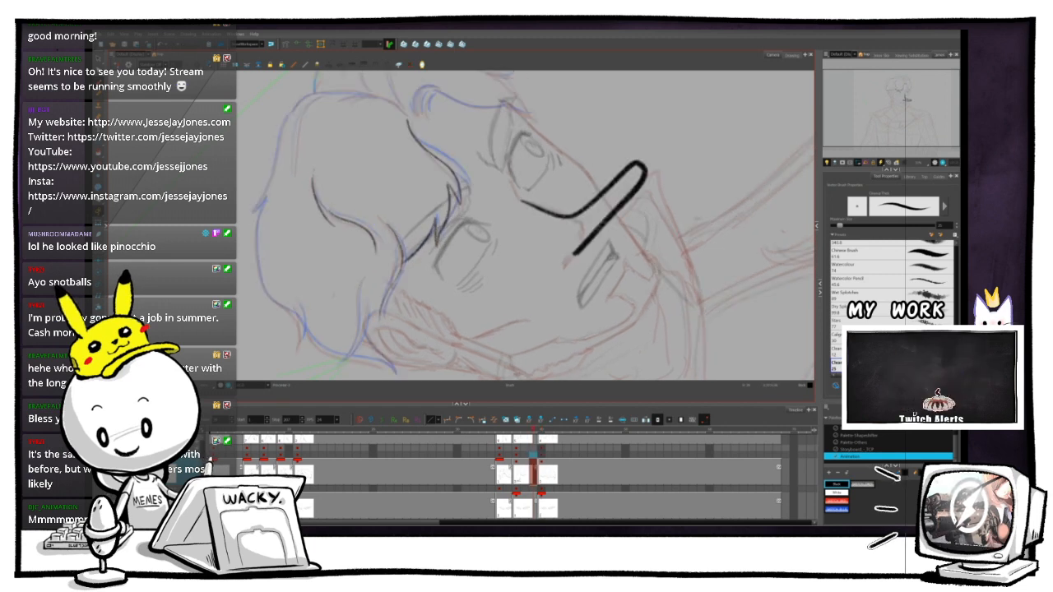
pyautogui.moveTo(387, 272); pyautogui.dragTo(376, 321)
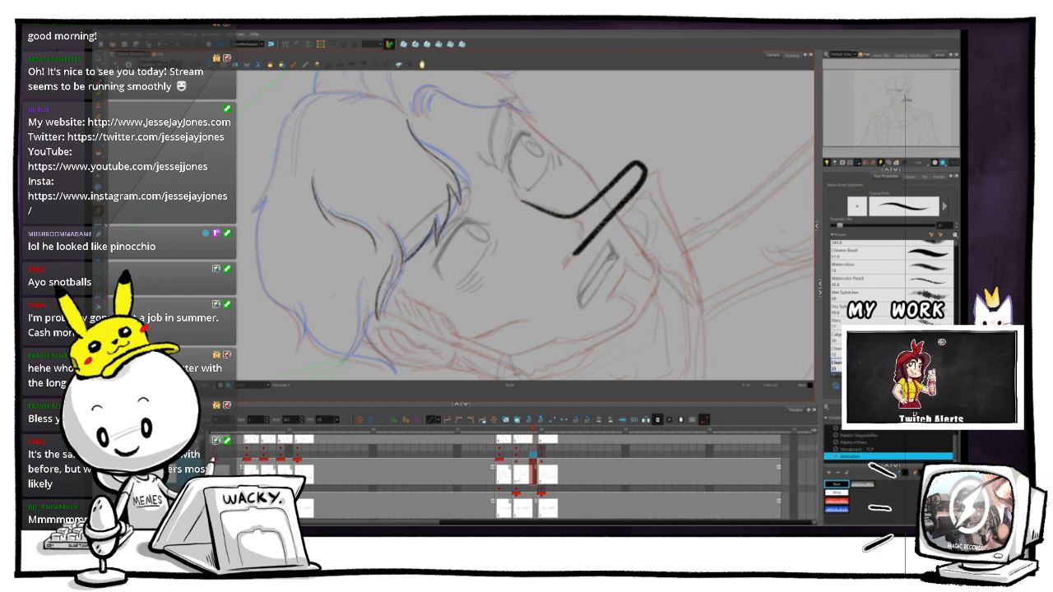
pyautogui.press('.')
pyautogui.press(',')
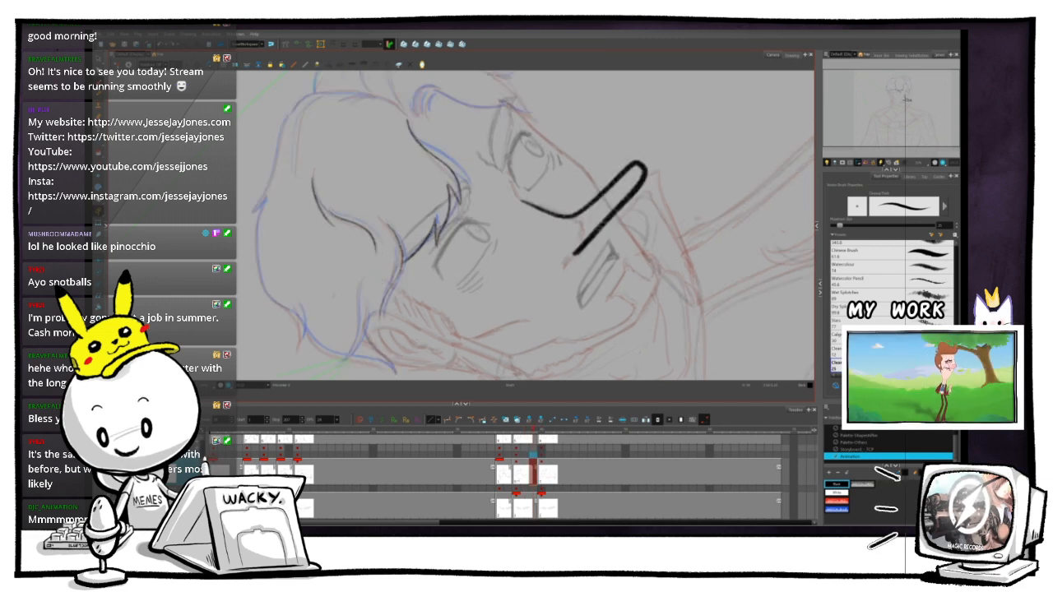
# - Examine the shift of the hair's inner edge towards the collar between the in-between and the following inked key
pyautogui.press('.')
pyautogui.press(',')
pyautogui.press('.')
pyautogui.press(',')
pyautogui.press('.')
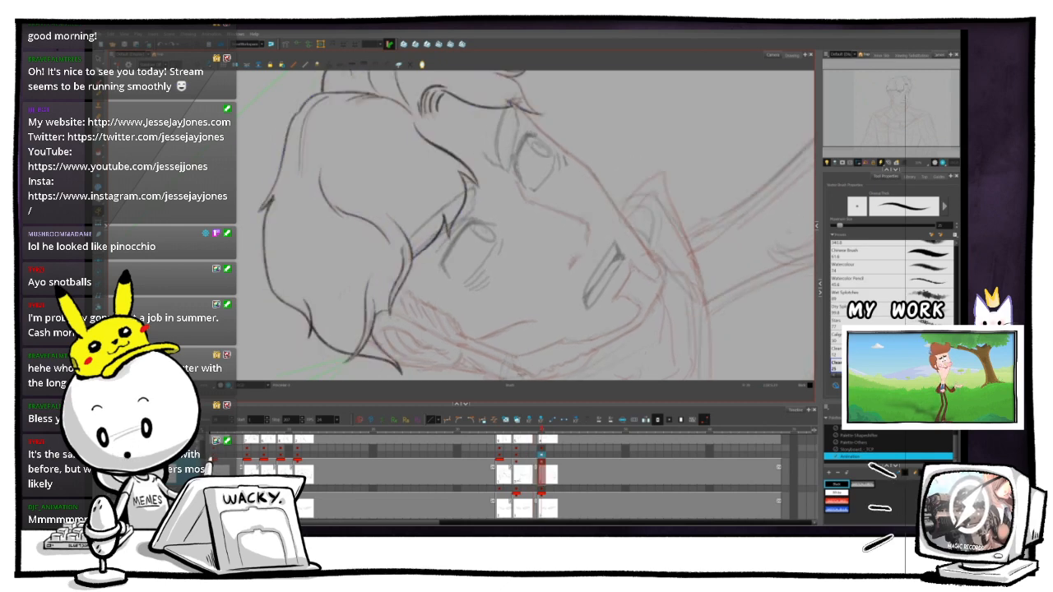
pyautogui.press(',')
pyautogui.press('.')
pyautogui.press(',')
pyautogui.press('.')
pyautogui.press(',')
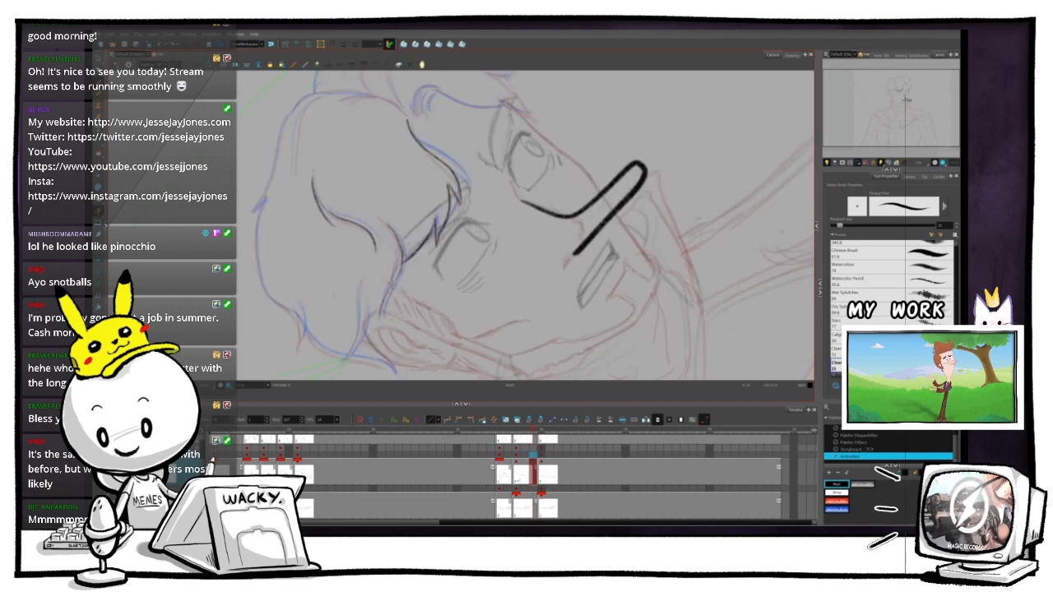
pyautogui.press('.')
pyautogui.press(',')
pyautogui.press('.')
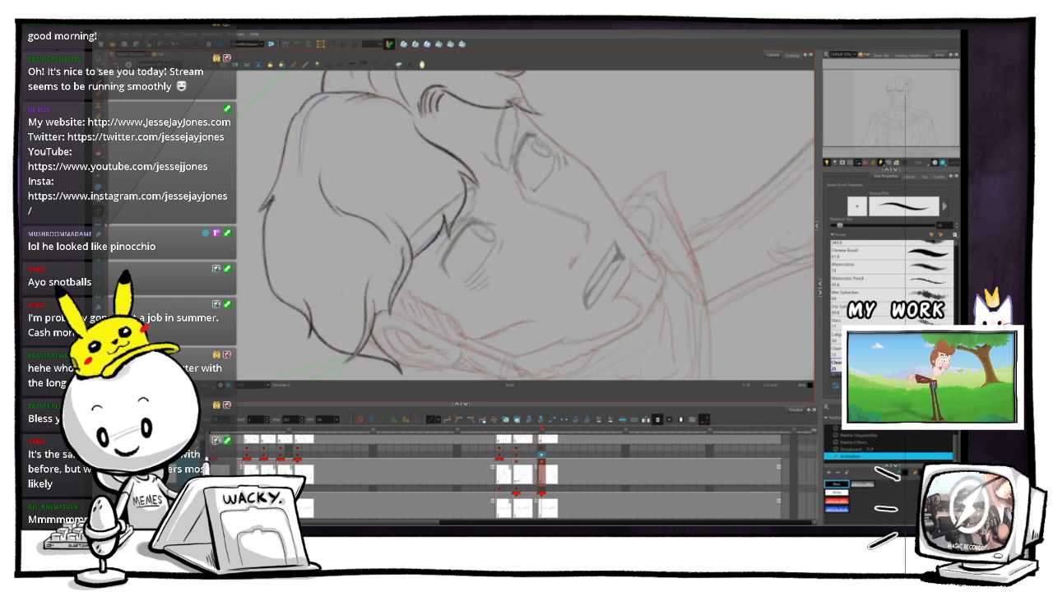
pyautogui.press(',')
pyautogui.press('.')
pyautogui.press(',')
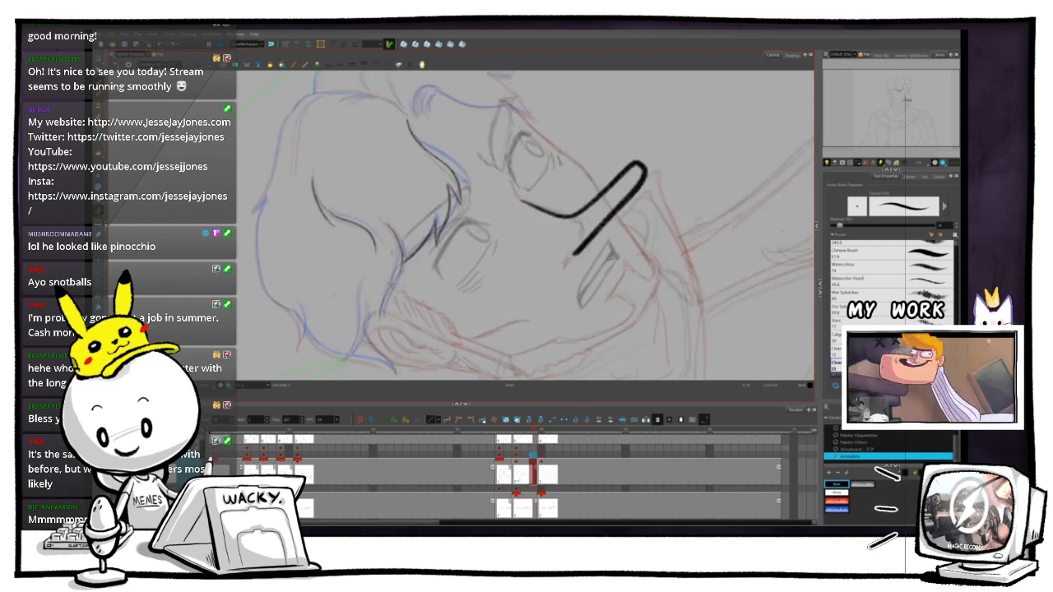
# - Ink the hair's inner edge with a curved black stroke from the end of the fringe curve down towards the collar
pyautogui.moveTo(392, 255); pyautogui.dragTo(379, 321)
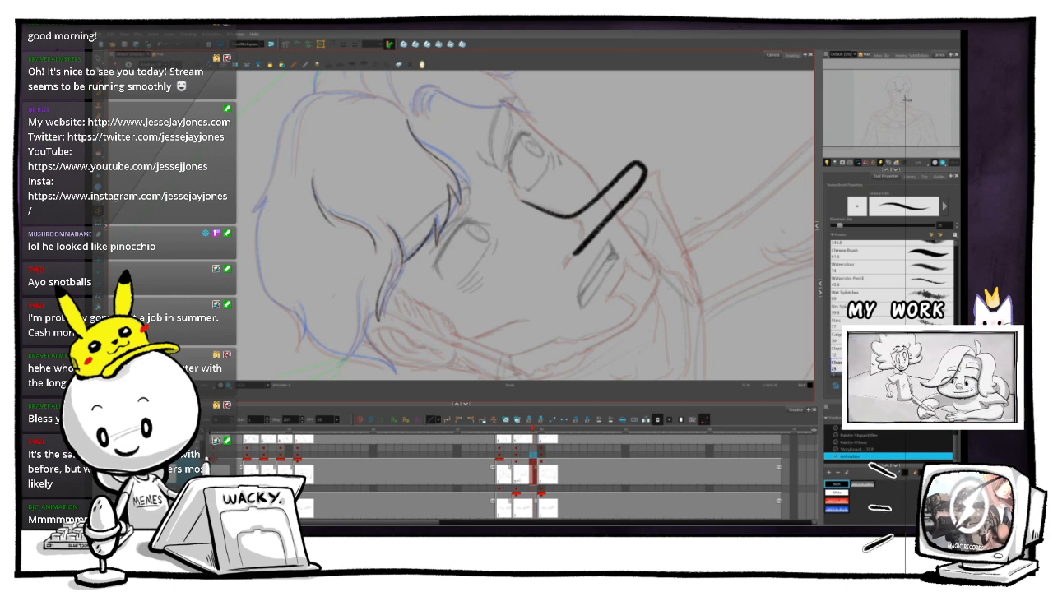
pyautogui.moveTo(400, 248); pyautogui.dragTo(380, 319)
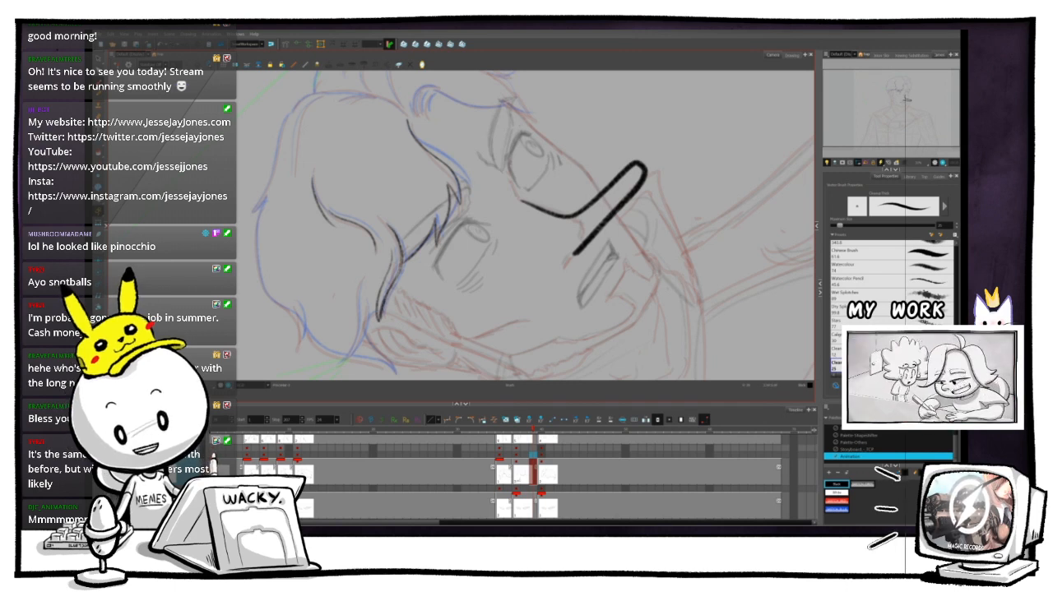
pyautogui.press('.')
pyautogui.press('.')
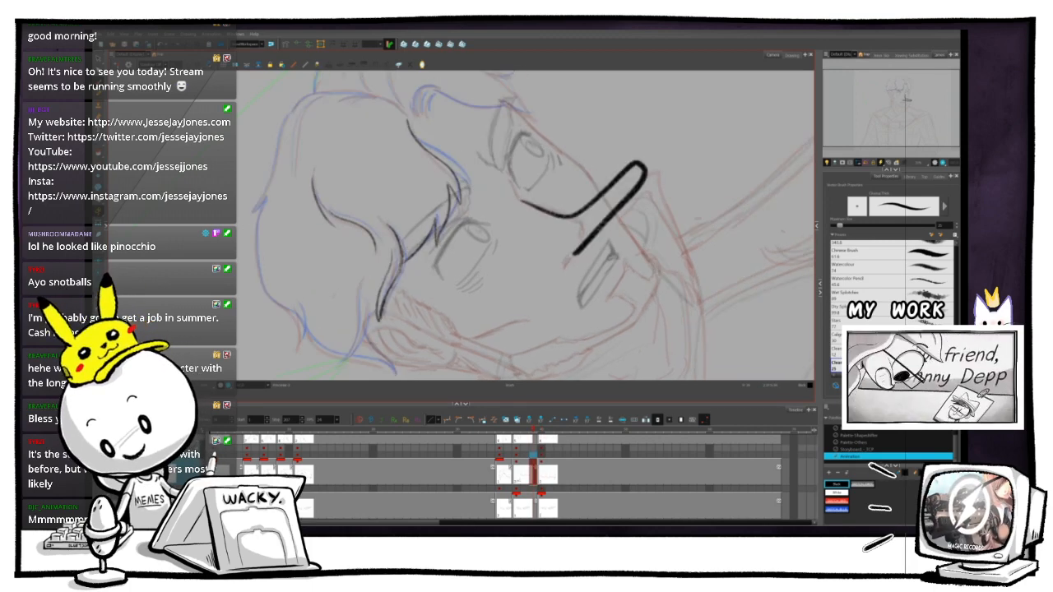
pyautogui.moveTo(387, 277); pyautogui.dragTo(377, 309)
pyautogui.press('.')
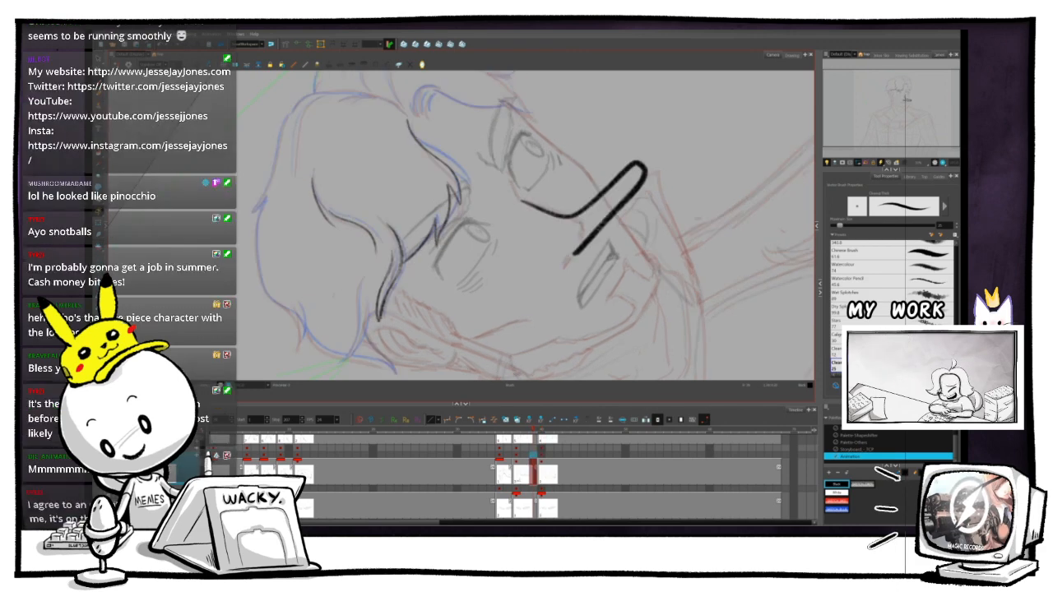
pyautogui.press('.')
pyautogui.press('.')
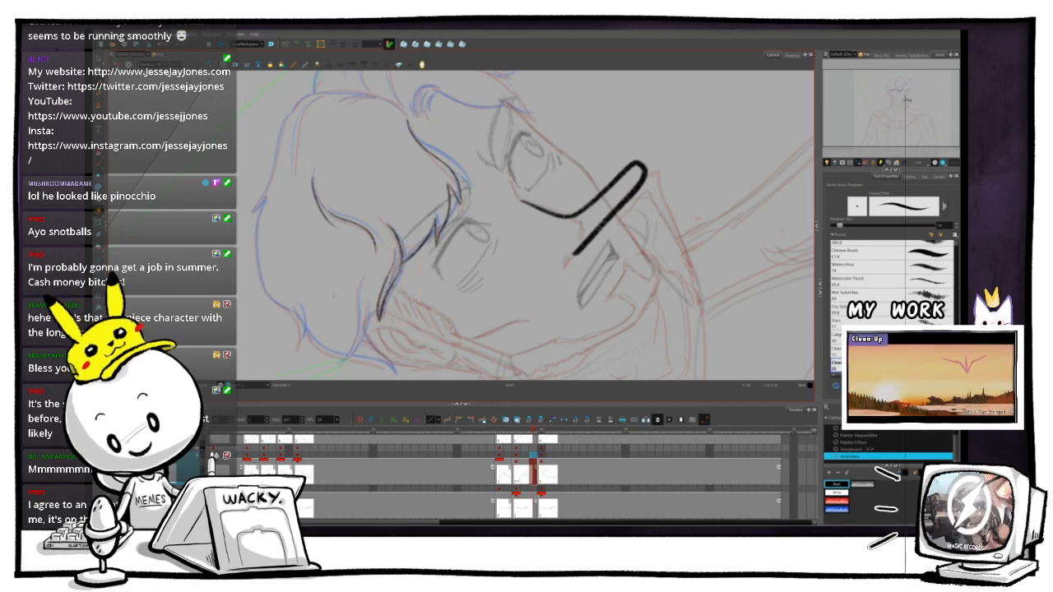
# - Check the newly inked inner hair edge against the following inked key, also with the canvas turned slightly
pyautogui.press('.')
pyautogui.press('.')
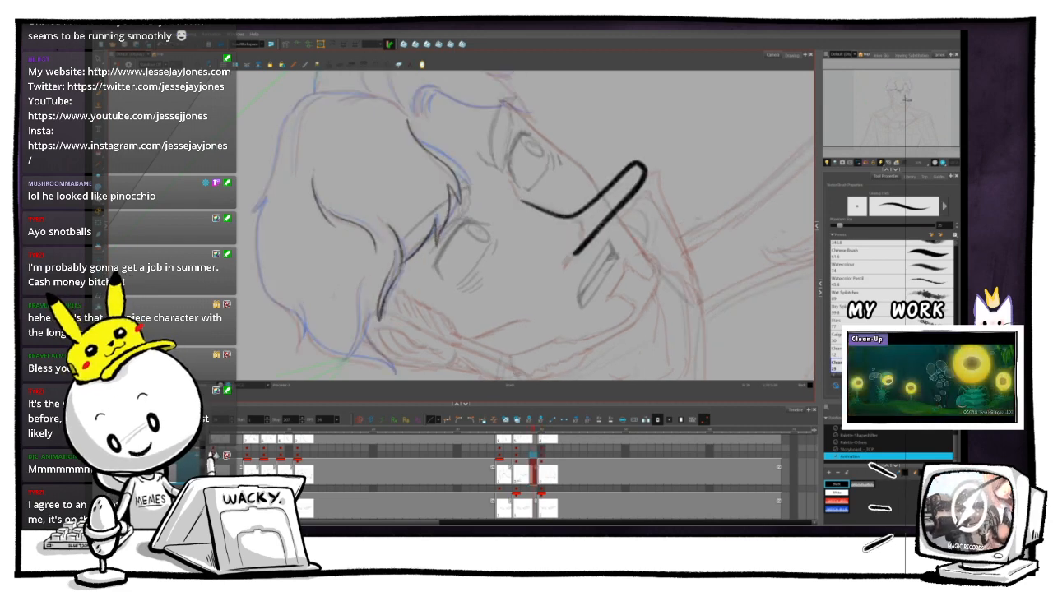
pyautogui.press('.')
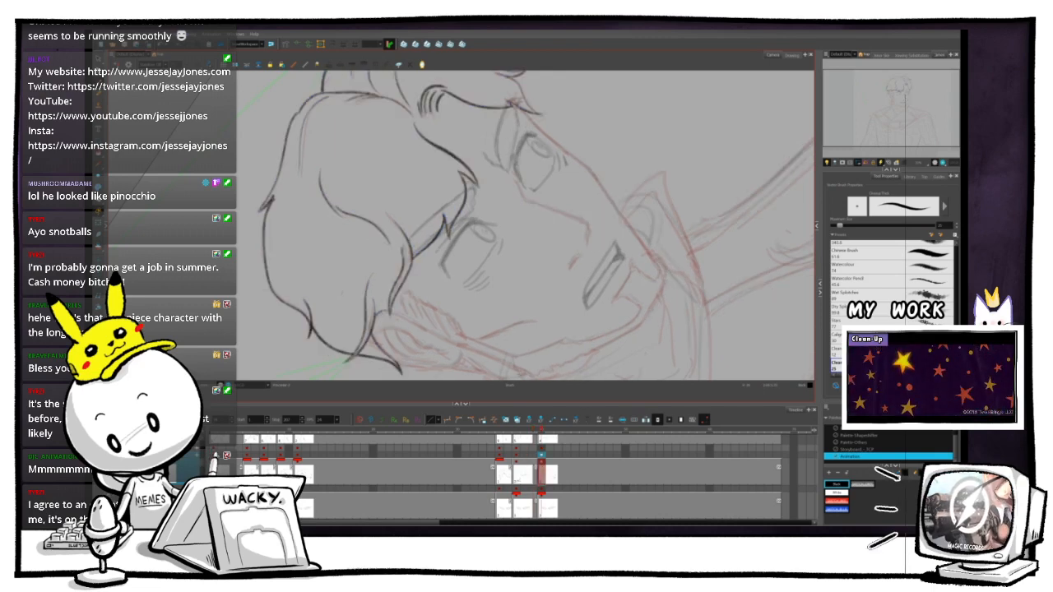
pyautogui.press(',')
pyautogui.press('.')
pyautogui.press(',')
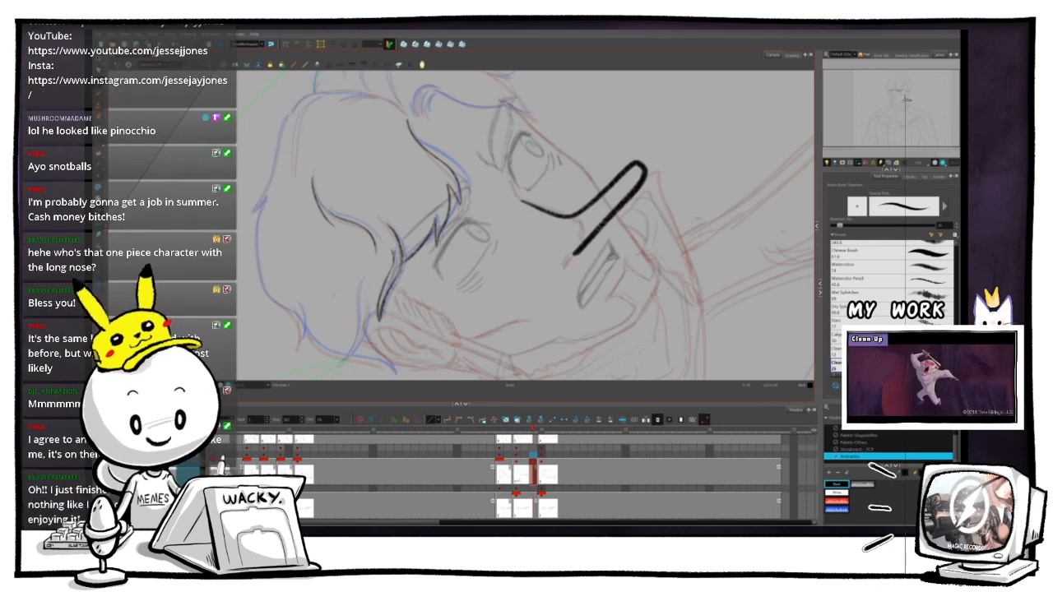
pyautogui.hotkey('ctrl', 'alt')
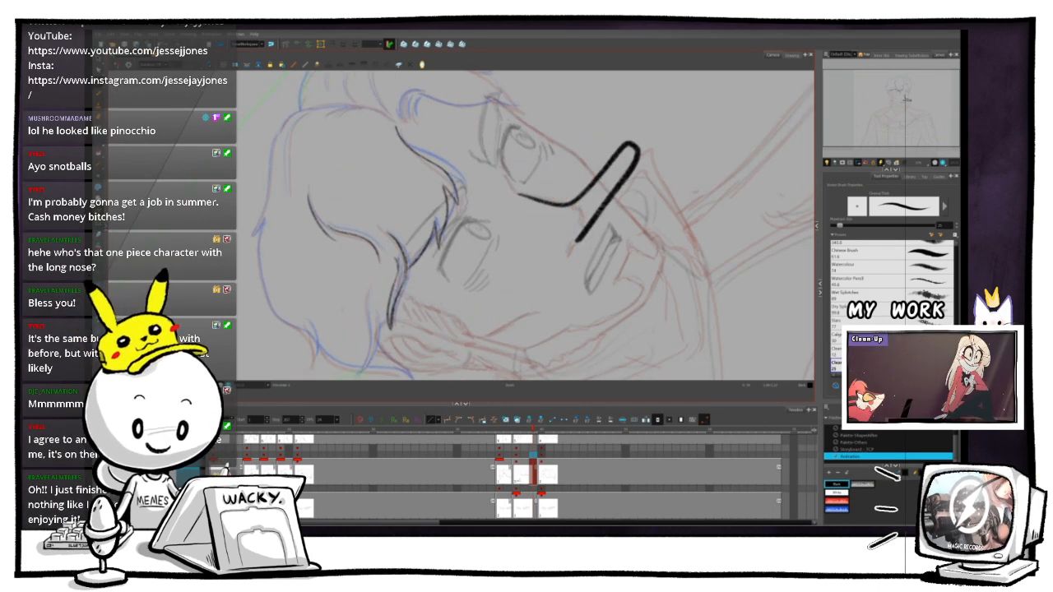
pyautogui.press('.')
pyautogui.press(',')
pyautogui.press('.')
pyautogui.press(',')
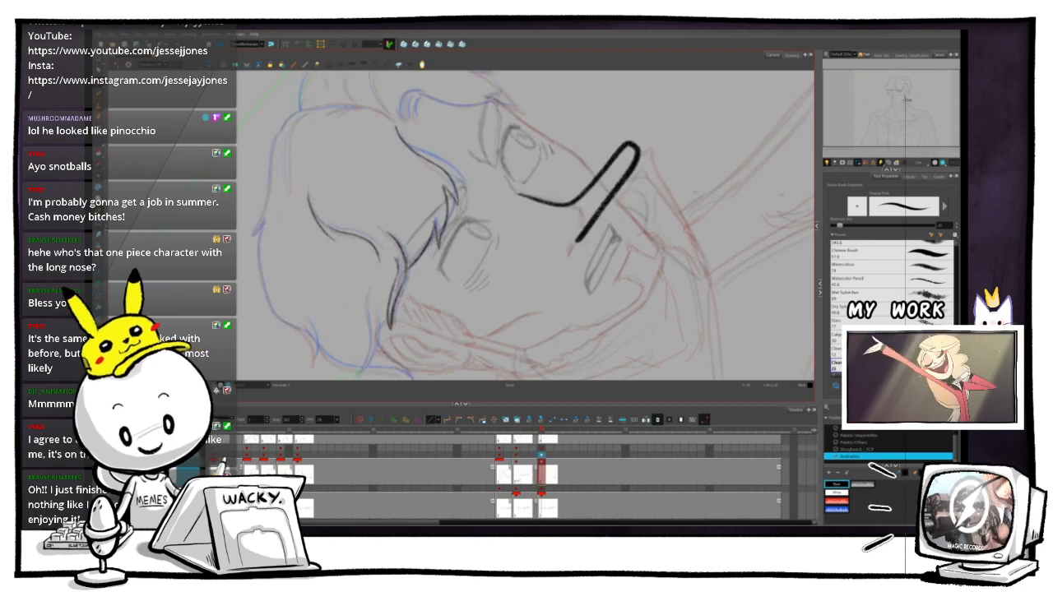
pyautogui.press('.')
pyautogui.press(',')
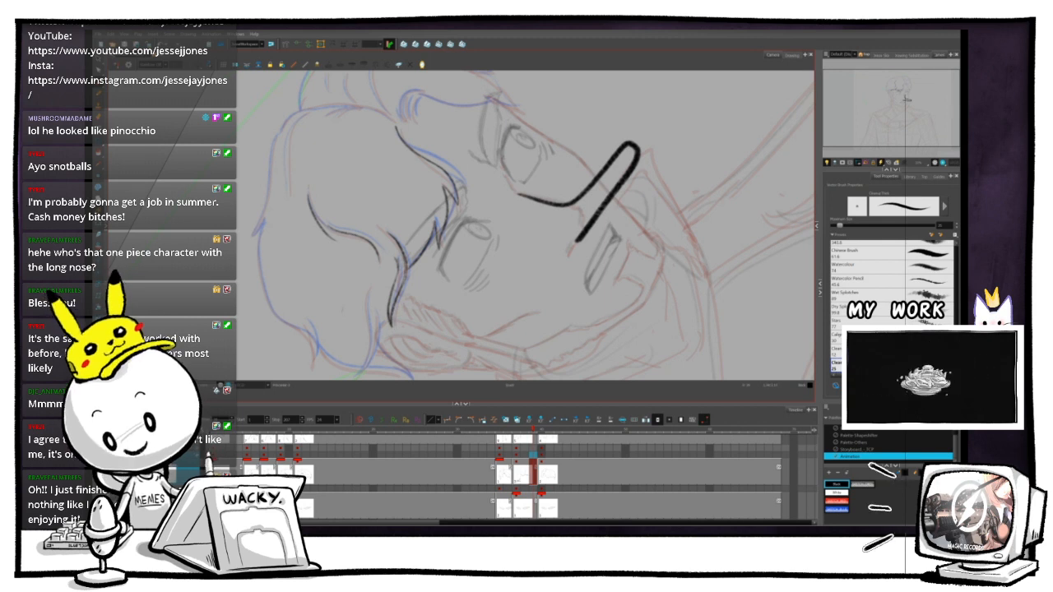
pyautogui.press('.')
pyautogui.press('.')
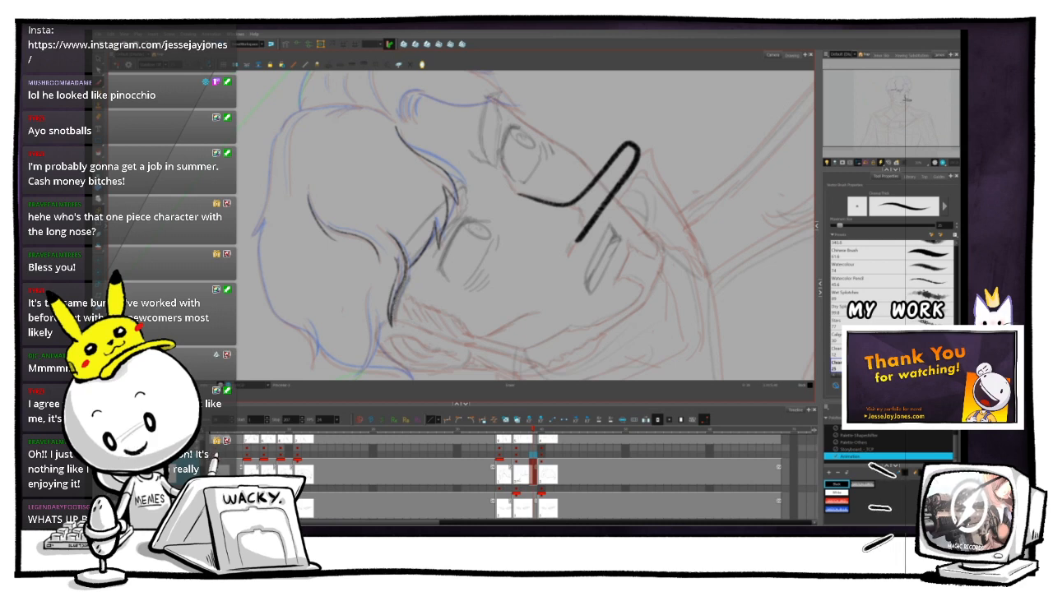
# - Try a second black stroke alongside the lower part of the hair's inner edge and compare it with the following key
pyautogui.moveTo(405, 278); pyautogui.dragTo(393, 318)
pyautogui.press('g')
pyautogui.press('f')
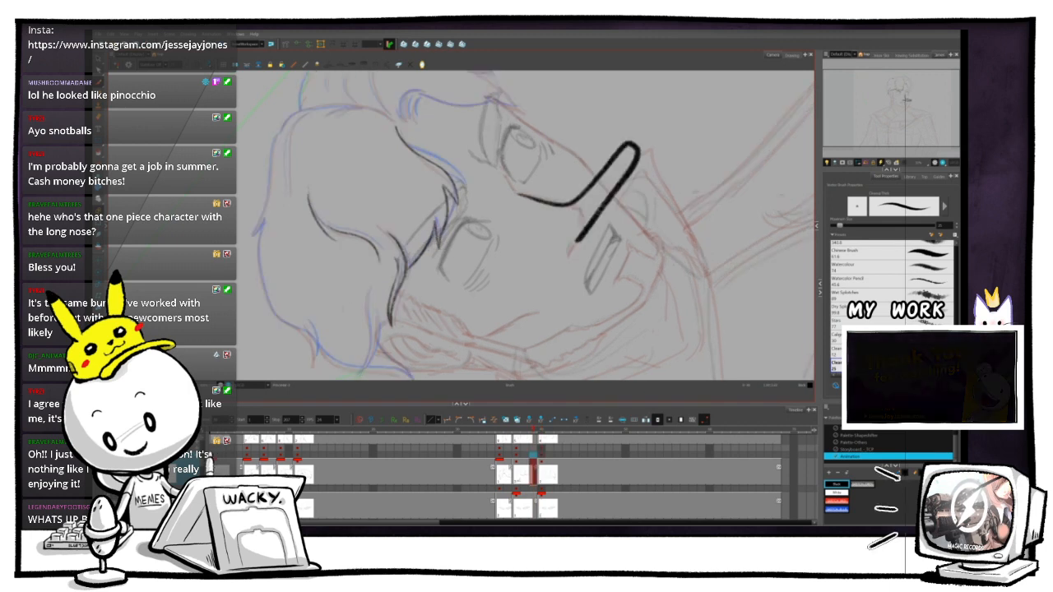
pyautogui.press('g')
pyautogui.press('f')
pyautogui.press('g')
pyautogui.press('f')
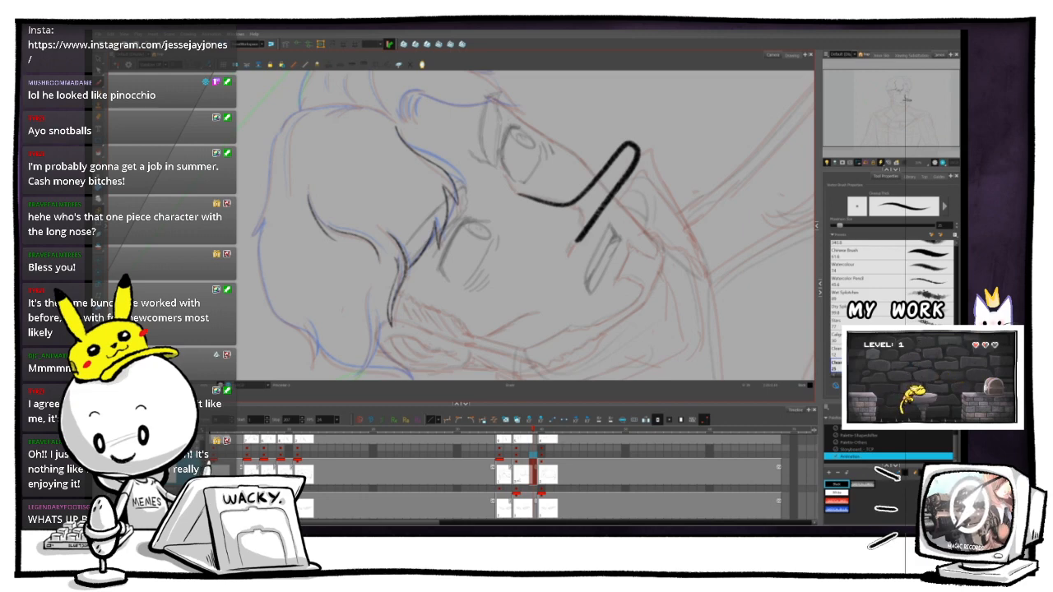
# - Review the inked fringe, spike and inner hair edge of the in-between in motion against its neighbouring key
pyautogui.press('.')
pyautogui.press(',')
pyautogui.press('.')
pyautogui.press(',')
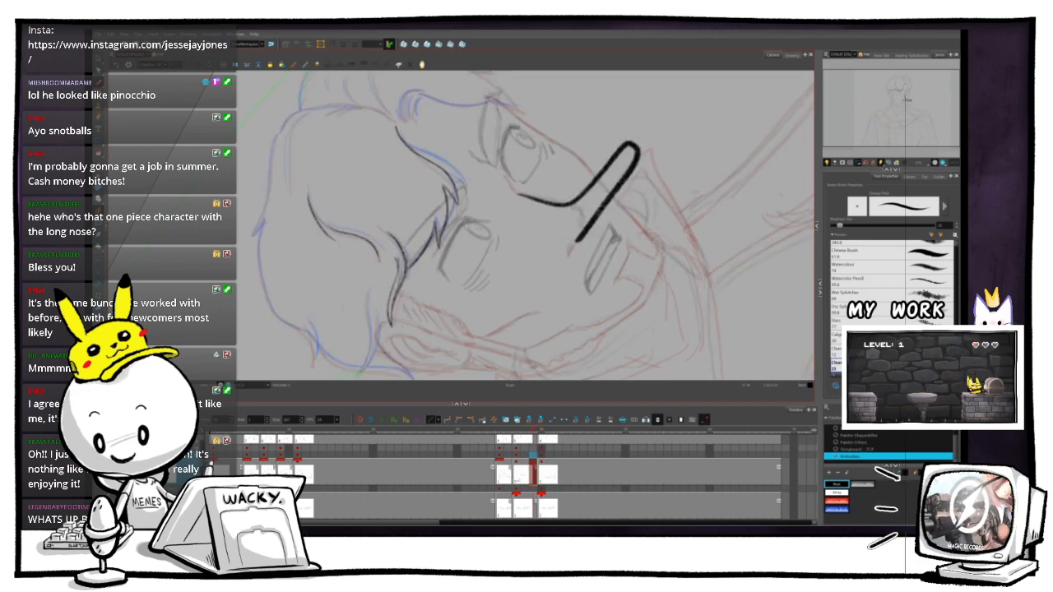
pyautogui.press('.')
pyautogui.press(',')
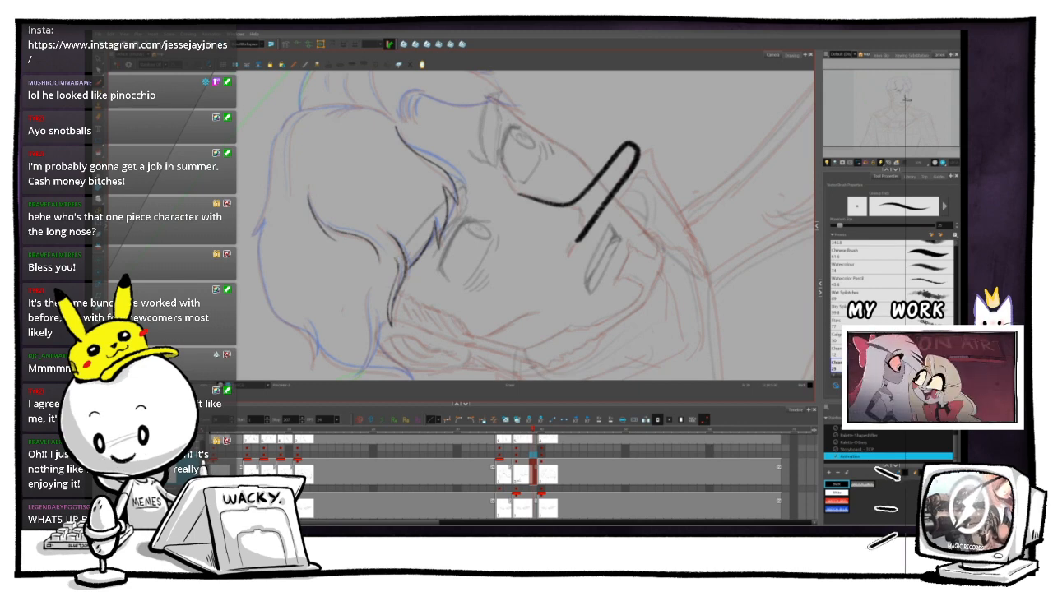
pyautogui.press('.')
pyautogui.press(',')
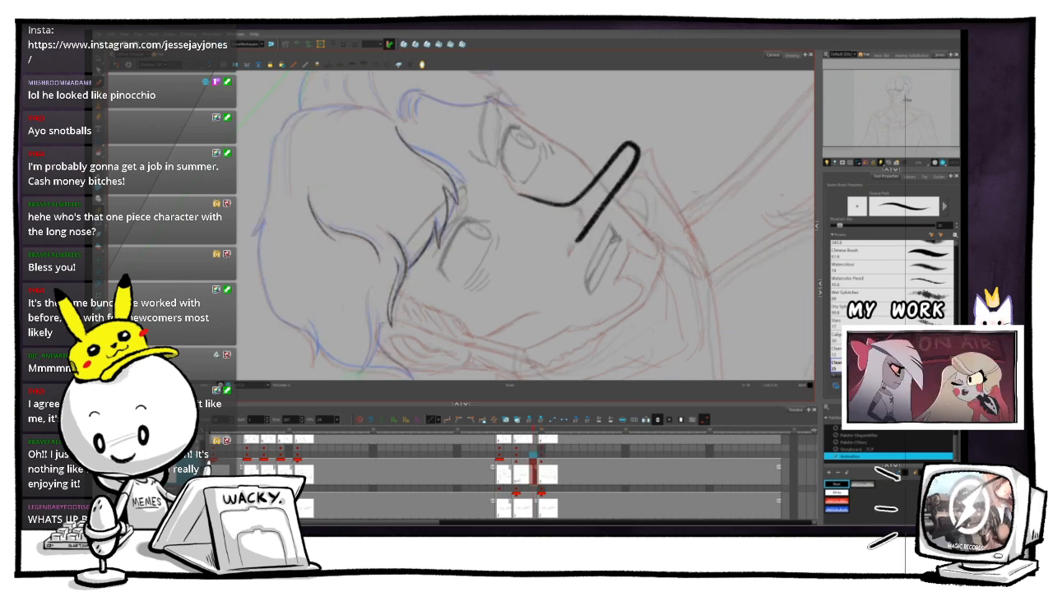
pyautogui.press('.')
pyautogui.press(',')
pyautogui.press(',')
pyautogui.press('.')
pyautogui.press(',')
pyautogui.press('.')
pyautogui.press(',')
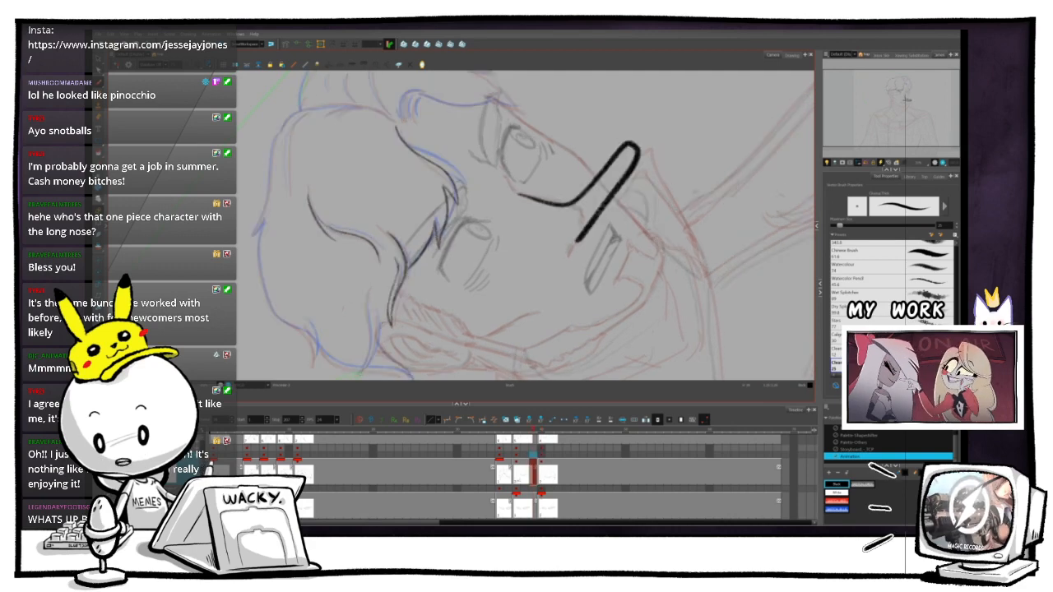
# - Compare the in-between's inked fringe and hair edge with the neighbouring frame by alternating between the two
pyautogui.press('.')
pyautogui.press(',')
pyautogui.press('.')
pyautogui.press(',')
pyautogui.press('.')
pyautogui.press(',')
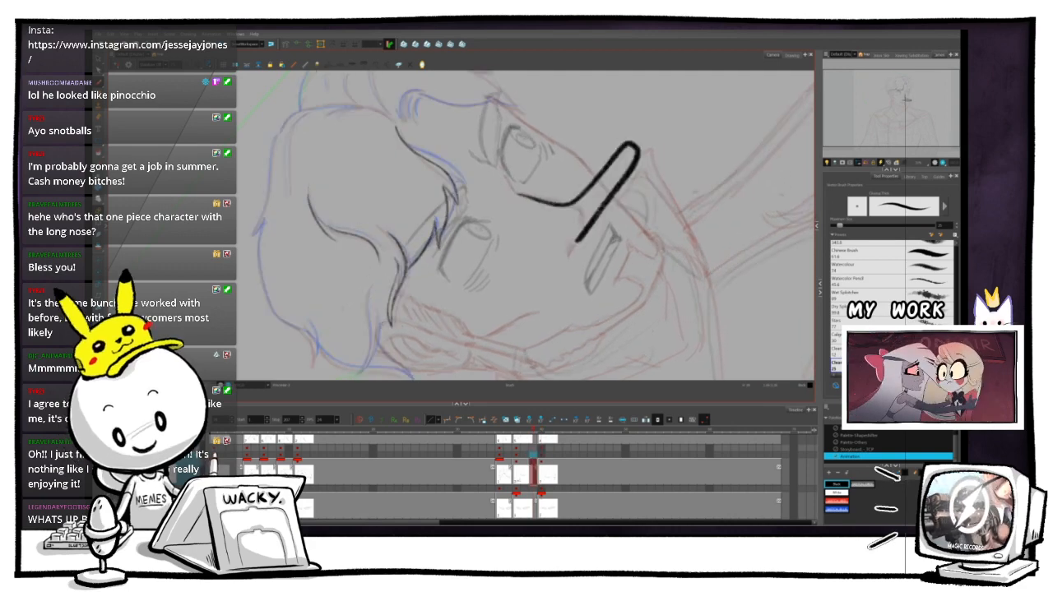
# - Examine the rough blue hair tips and the ear up close from several canvas angles
pyautogui.moveTo(577, 242)
pyautogui.mouseDown()
pyautogui.moveTo(608, 171)
pyautogui.moveTo(617, 261)
pyautogui.moveTo(615, 223)
pyautogui.moveTo(571, 330)
pyautogui.moveTo(595, 252)
pyautogui.moveTo(631, 239)
pyautogui.mouseUp()
pyautogui.press('2')
pyautogui.press('2')
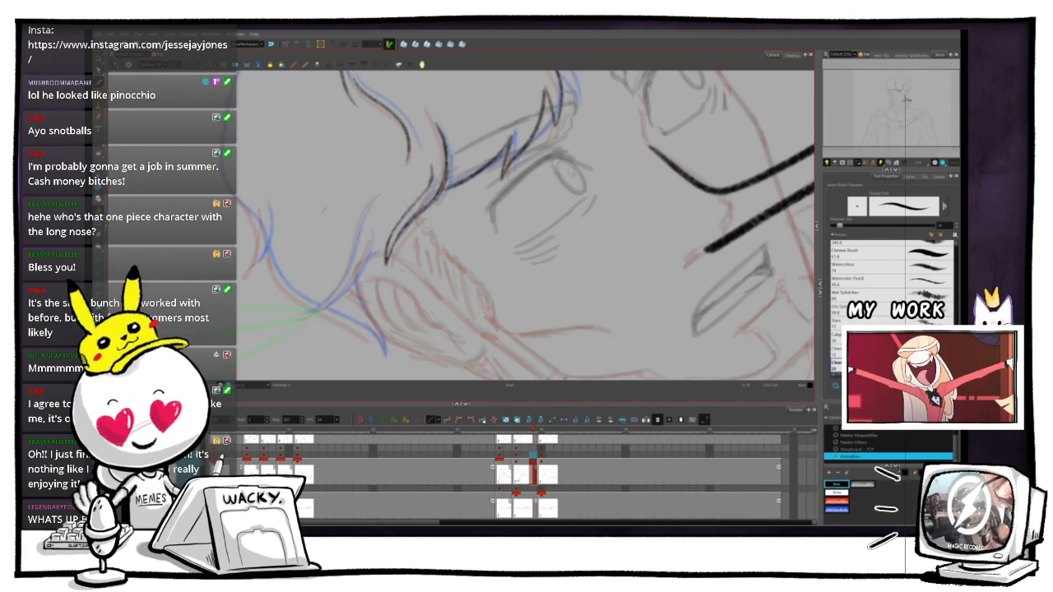
pyautogui.hotkey('ctrl', 'alt')
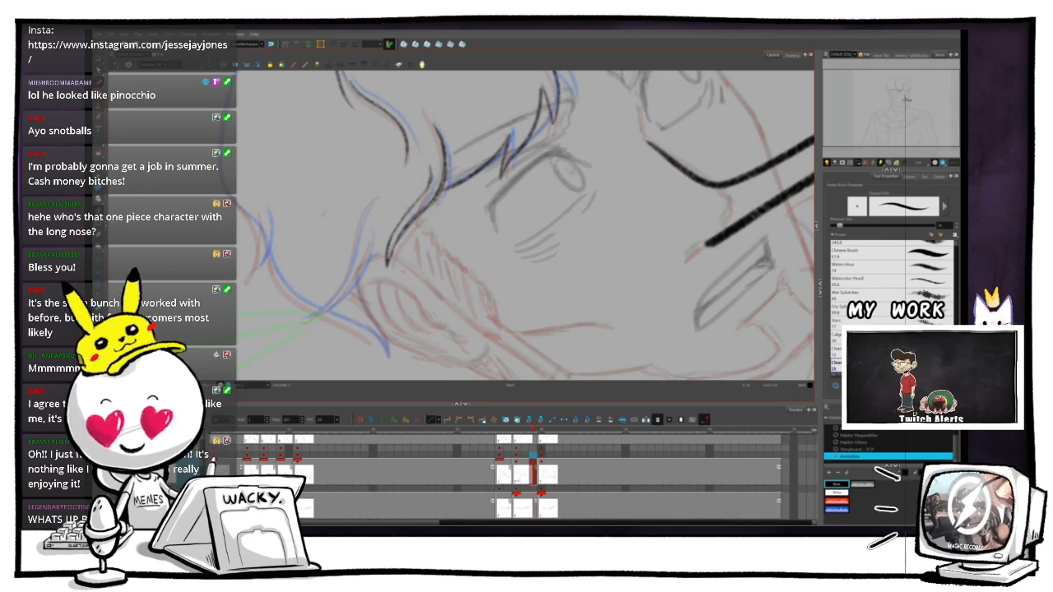
pyautogui.hotkey('ctrl', 'alt')
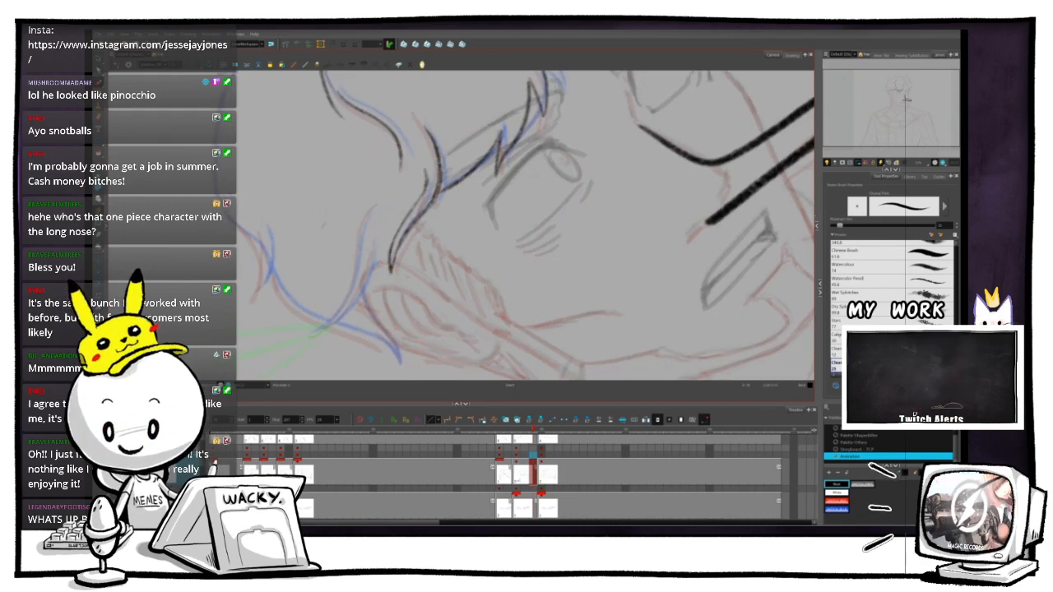
pyautogui.press('space')
pyautogui.press('2')
pyautogui.press('space')
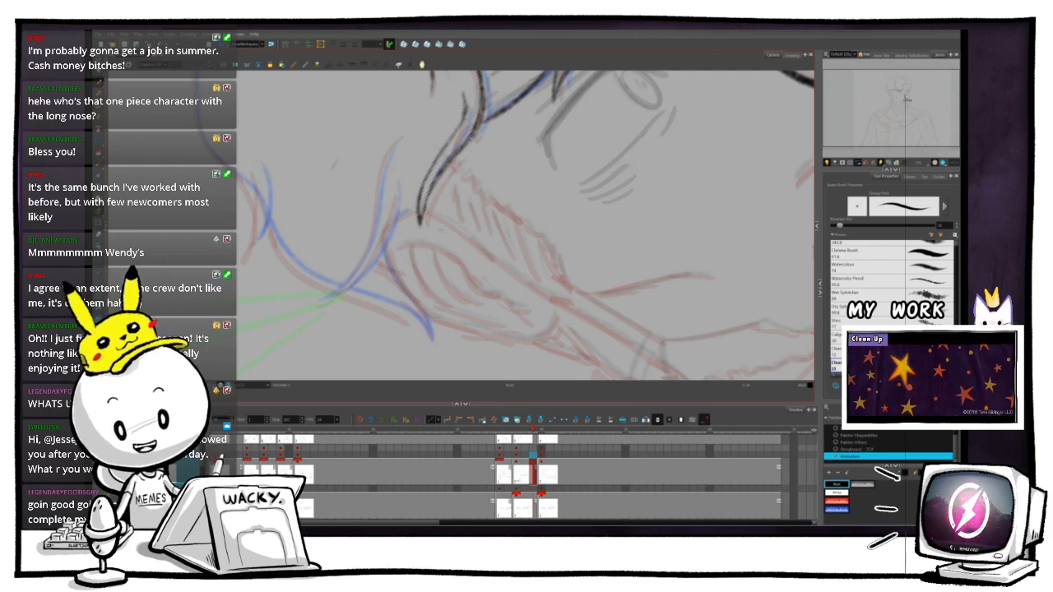
pyautogui.hotkey('ctrl', 'alt')
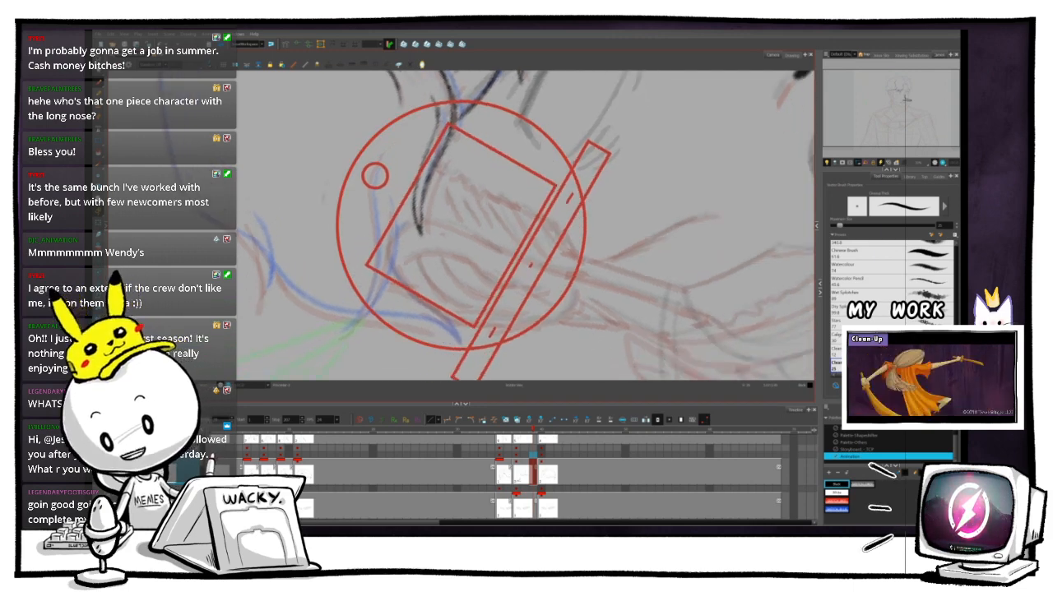
pyautogui.press('space')
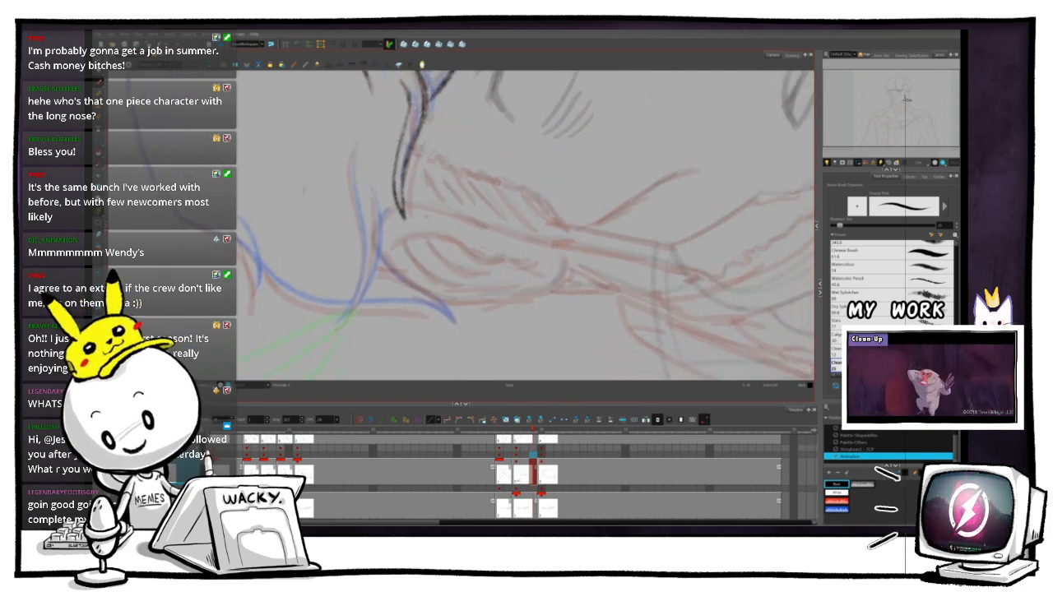
pyautogui.hotkey('ctrl', 'alt')
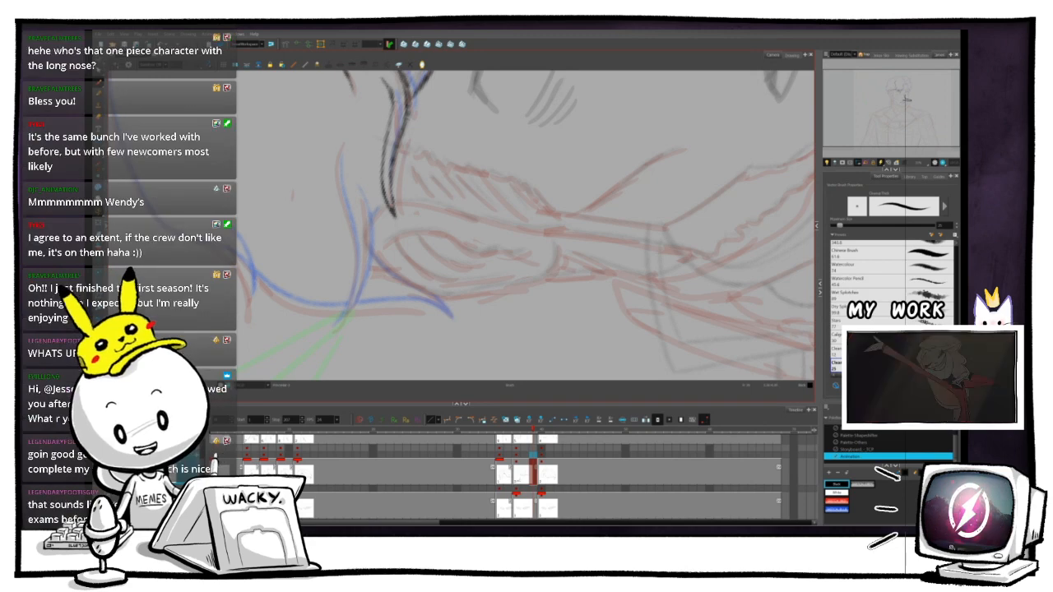
# - Straighten the canvas and remove the long black nose doodle from the character's face
pyautogui.hotkey('shift', 'x')
pyautogui.press('1')
pyautogui.press('1')
pyautogui.press('1')
pyautogui.press('1')
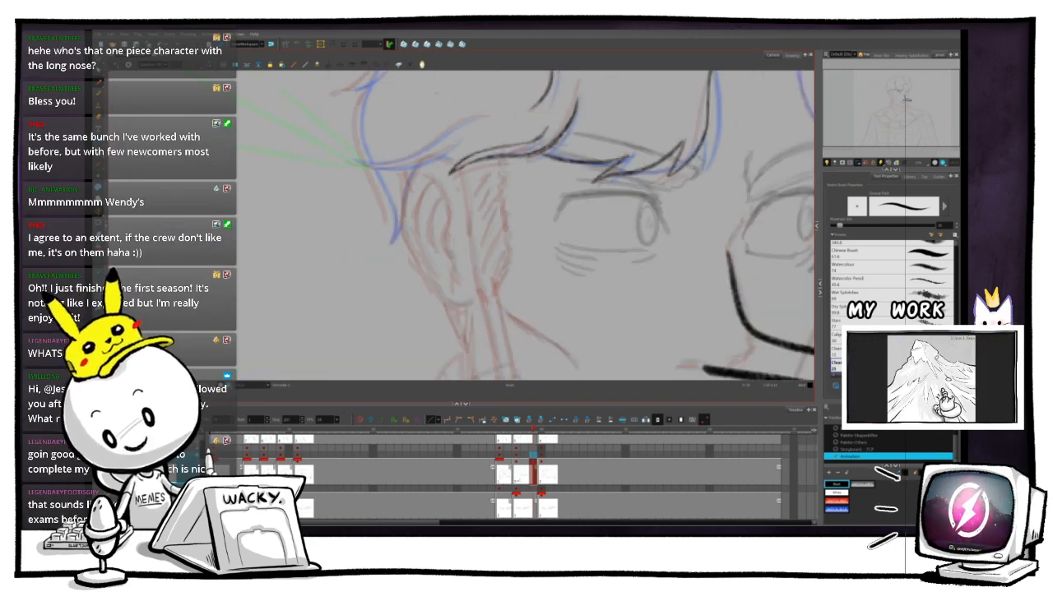
pyautogui.moveTo(597, 350); pyautogui.dragTo(519, 337)
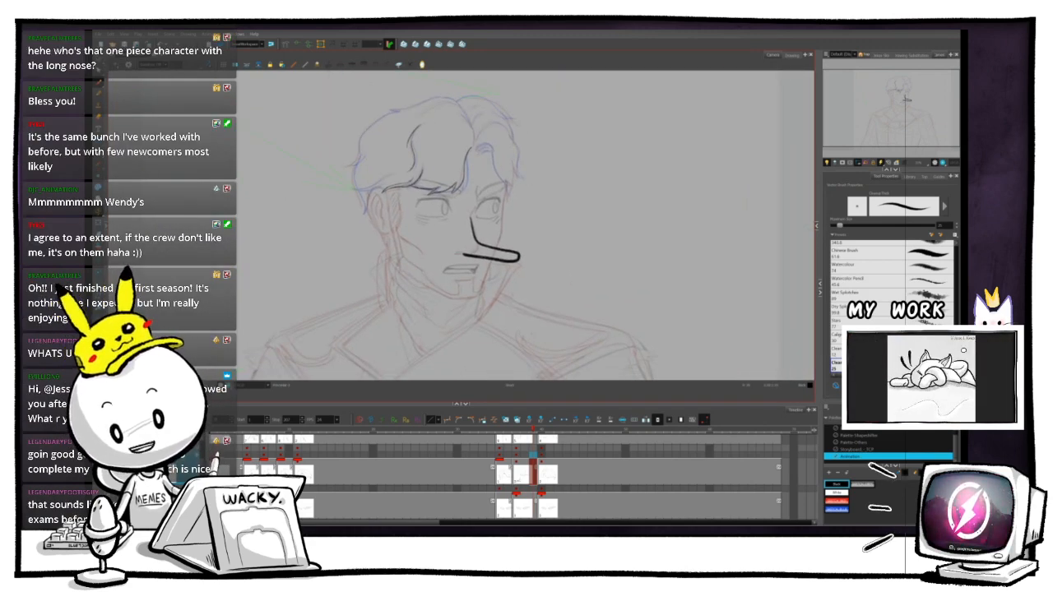
pyautogui.hotkey('alt', 's')
pyautogui.hotkey('ctrl', 'z')
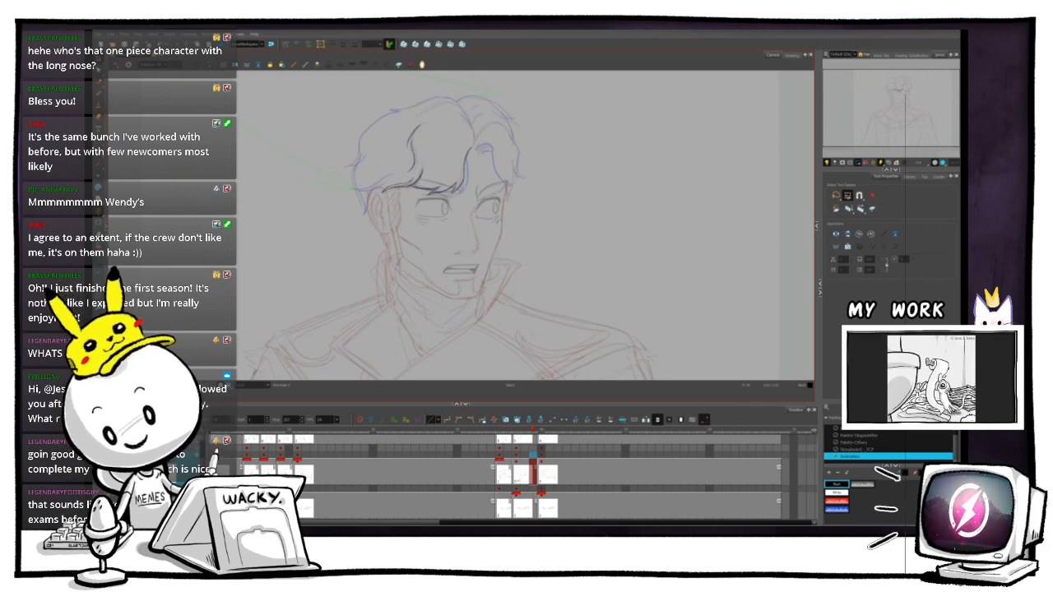
# - Turn off the light table and review the full coated figure on the following key
pyautogui.moveTo(486, 233); pyautogui.dragTo(491, 220)
pyautogui.press('1')
pyautogui.press('1')
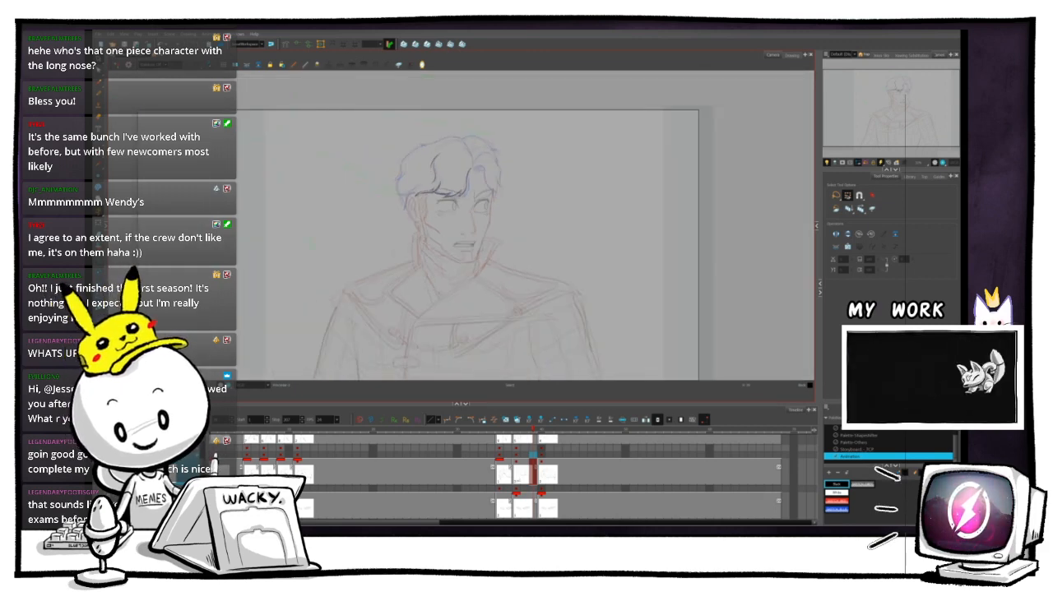
pyautogui.hotkey('shift', 'l')
pyautogui.press('2')
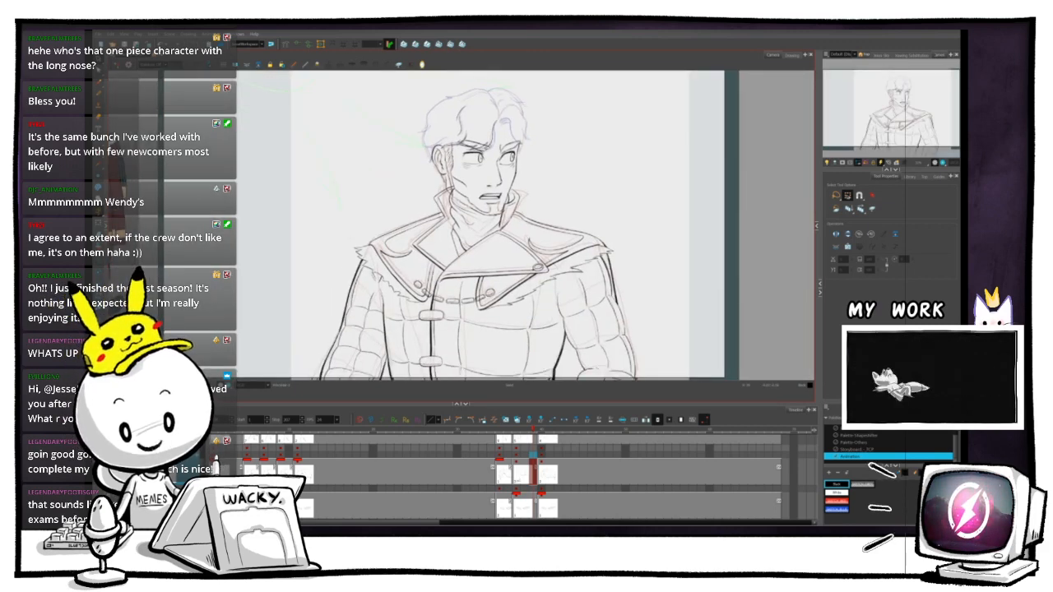
pyautogui.moveTo(493, 247); pyautogui.dragTo(481, 222)
pyautogui.moveTo(501, 430); pyautogui.dragTo(558, 429)
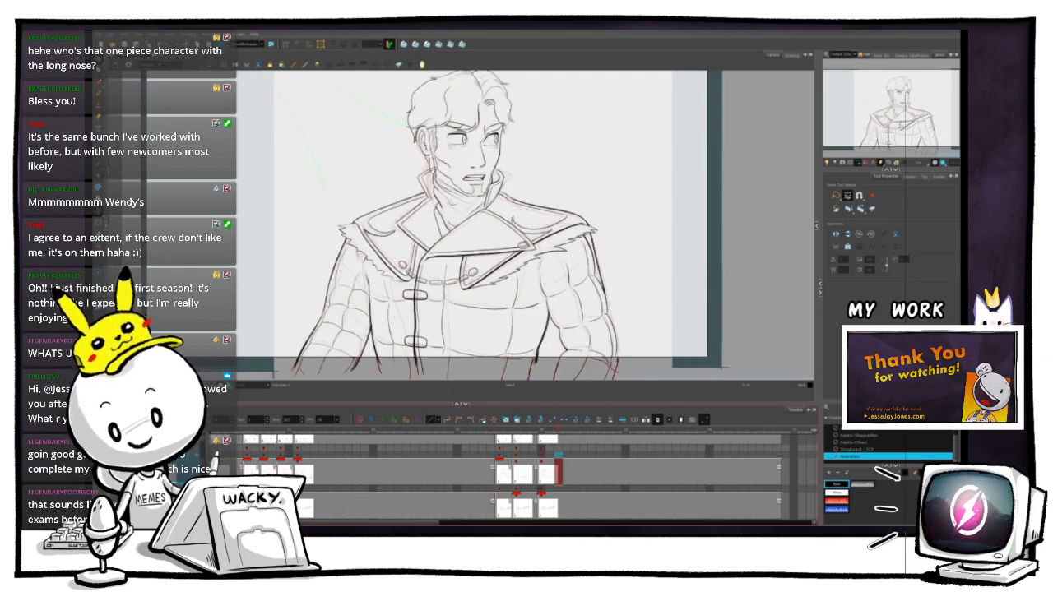
# - Examine the hair and eyes of the inked key up close and compare them with the preceding in-between frames
pyautogui.press('2')
pyautogui.press('2')
pyautogui.moveTo(460, 125); pyautogui.dragTo(418, 137)
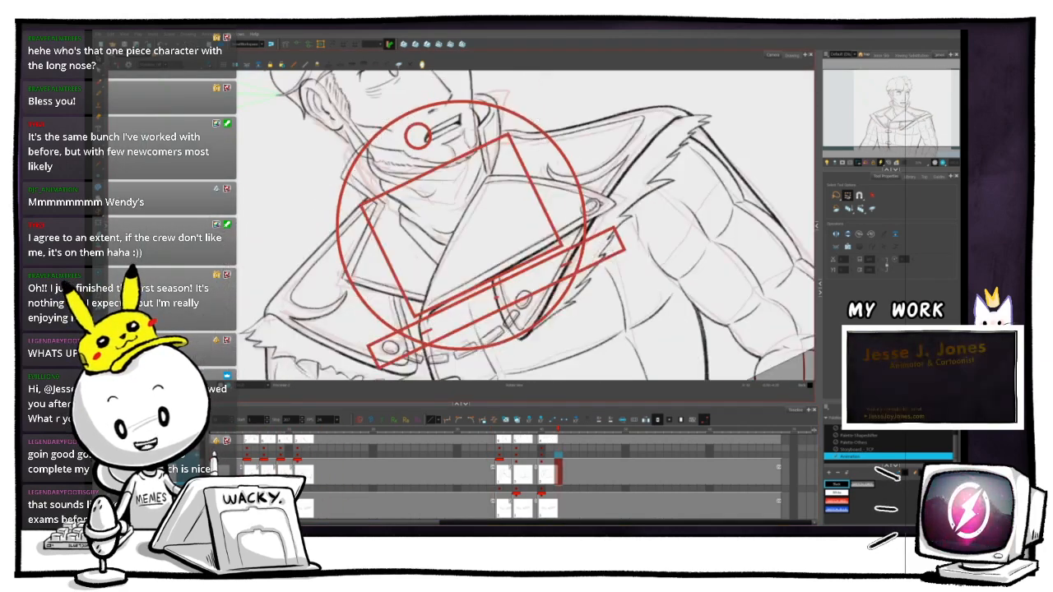
pyautogui.press('2')
pyautogui.press('2')
pyautogui.moveTo(420, 98); pyautogui.dragTo(559, 378)
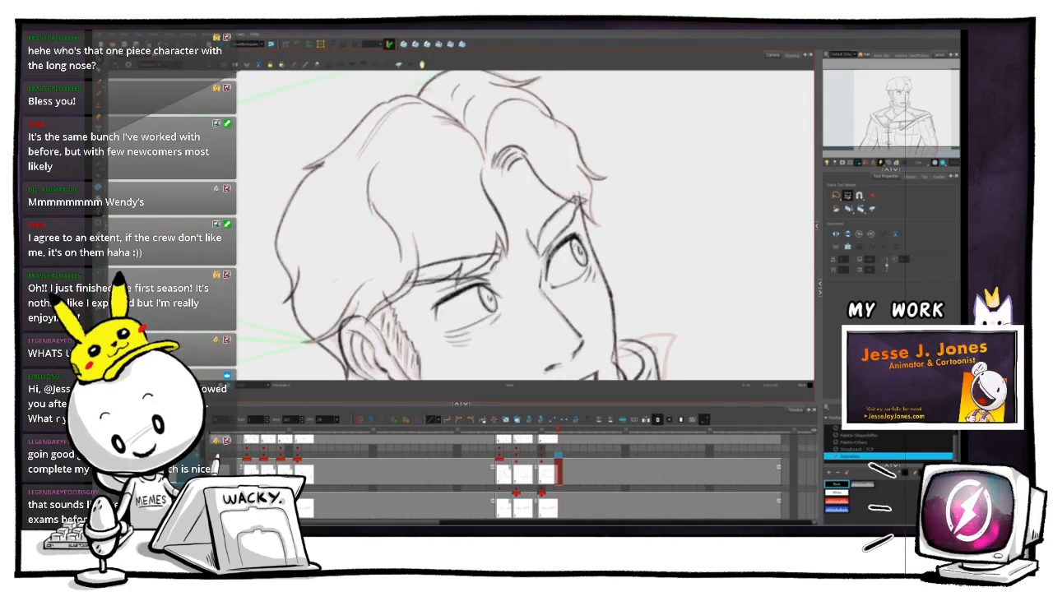
pyautogui.press(',')
pyautogui.press(',')
pyautogui.press(',')
pyautogui.press(',')
pyautogui.press(',')
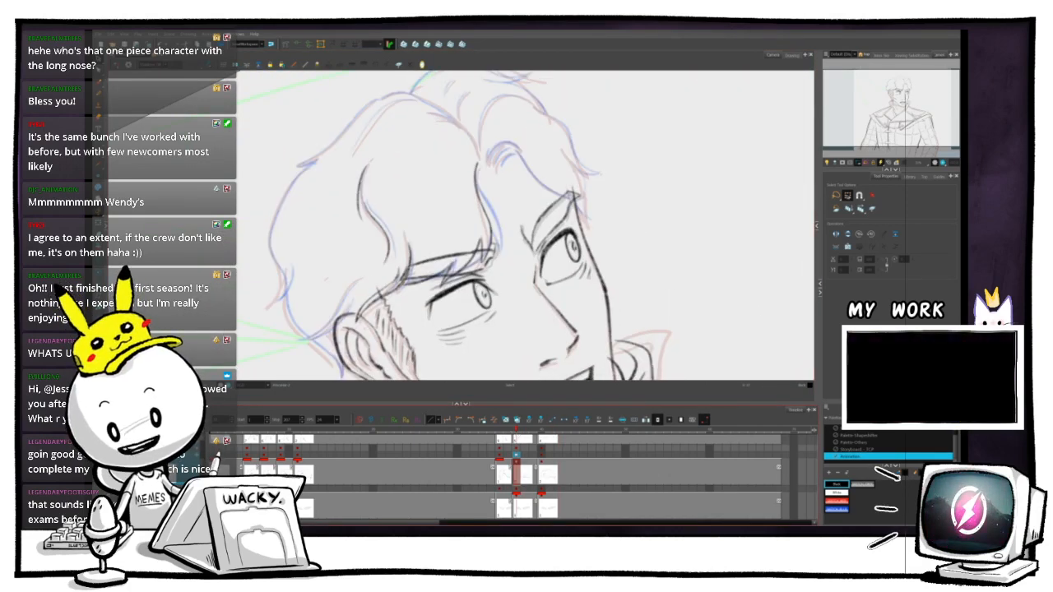
# - Return to the Brush tool and turn the light table back on for inking the in-between
pyautogui.hotkey('shift', 't')
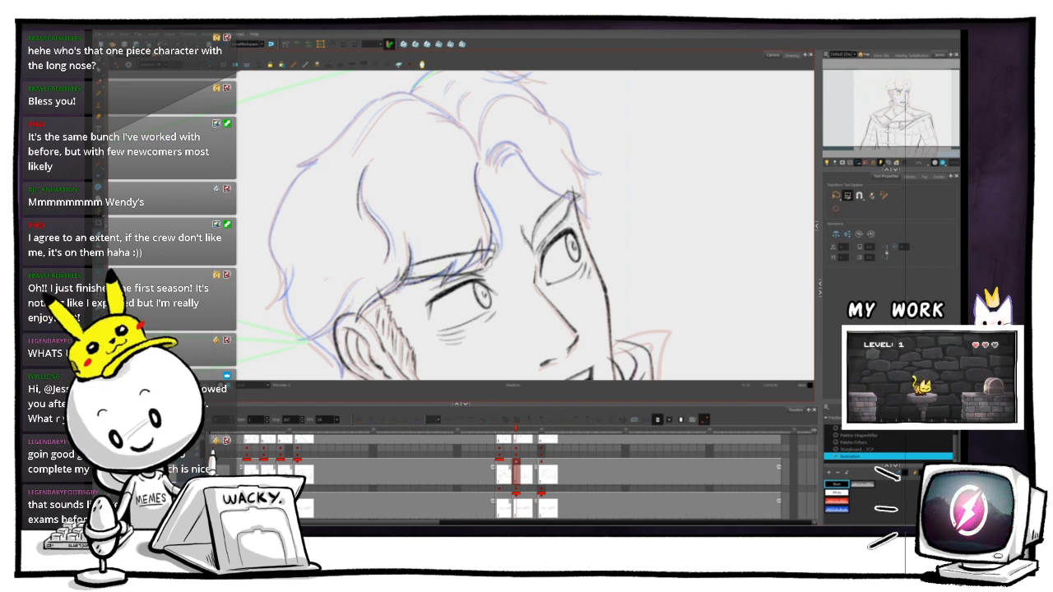
pyautogui.hotkey('alt', 'b')
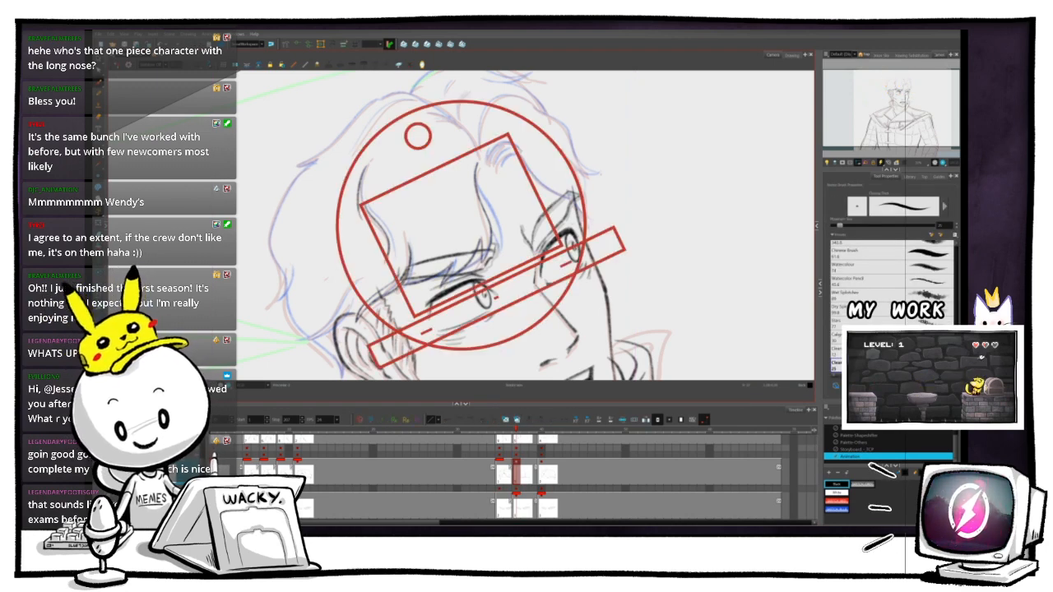
pyautogui.hotkey('shift', 'l')
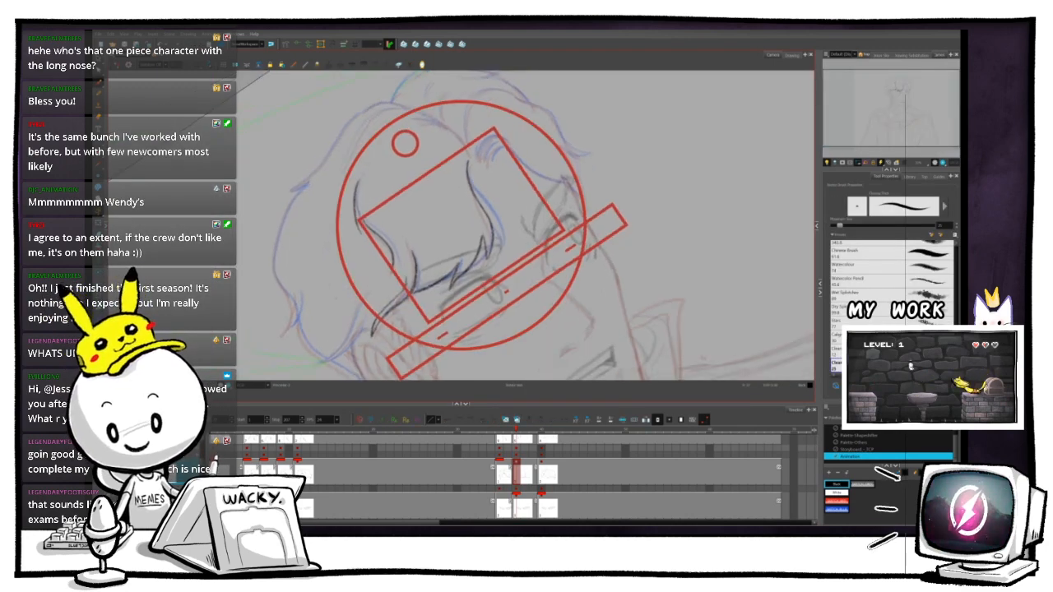
# - Try a black arrow-shaped stroke over the face just below the fringe spikes
pyautogui.scroll(-3, 524, 225)
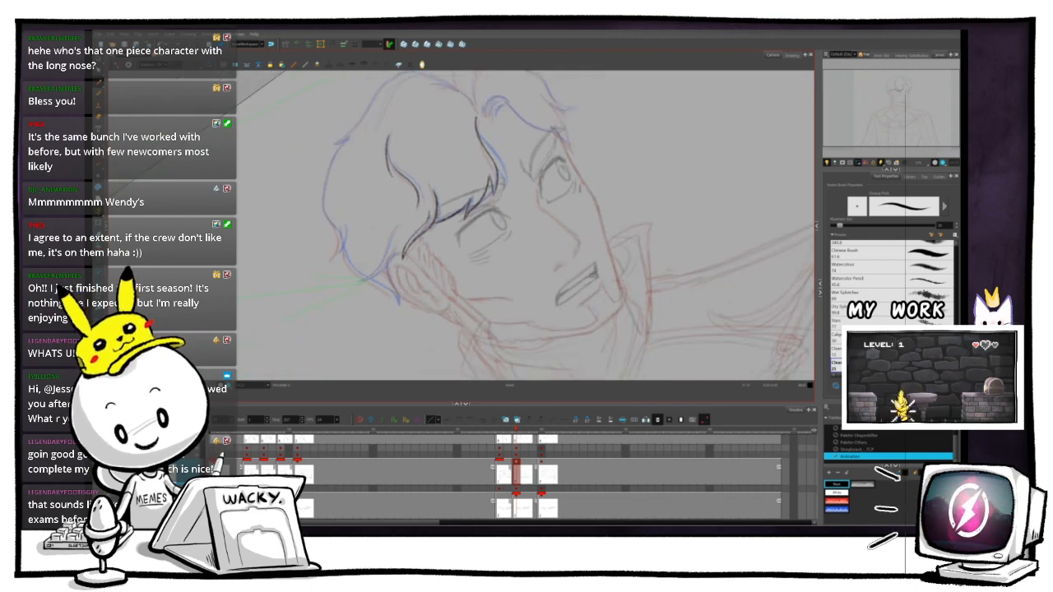
pyautogui.scroll(1, 524, 225)
pyautogui.moveTo(511, 163)
pyautogui.mouseDown()
pyautogui.moveTo(490, 217)
pyautogui.moveTo(515, 219)
pyautogui.mouseUp()
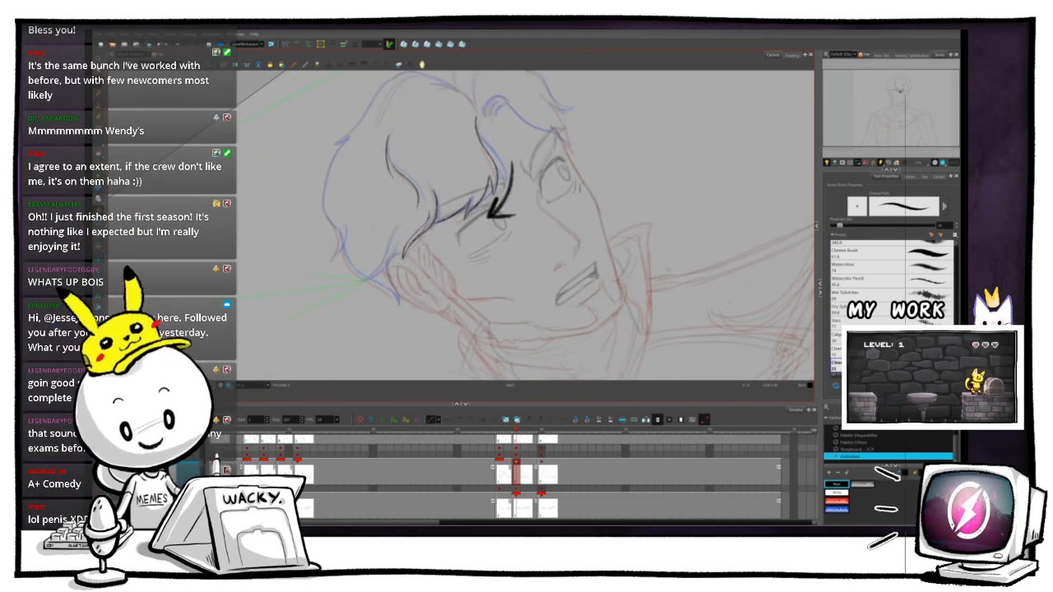
pyautogui.scroll(1, 465, 215)
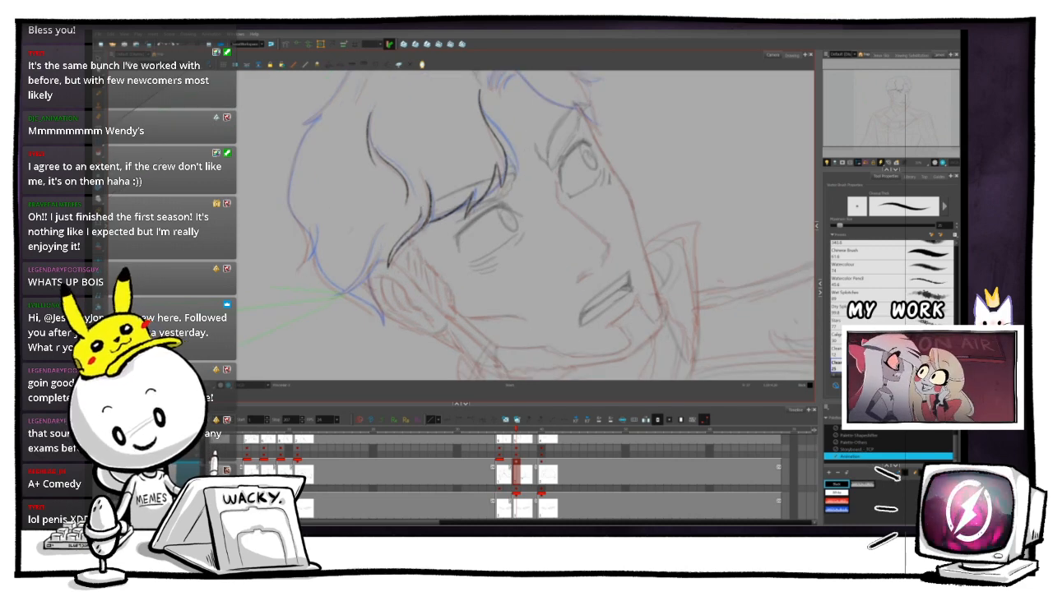
# - Examine the uninked lower back hair and its blue rough around the ear on the earlier in-between, turning the canvas
pyautogui.scroll(2, 353, 213)
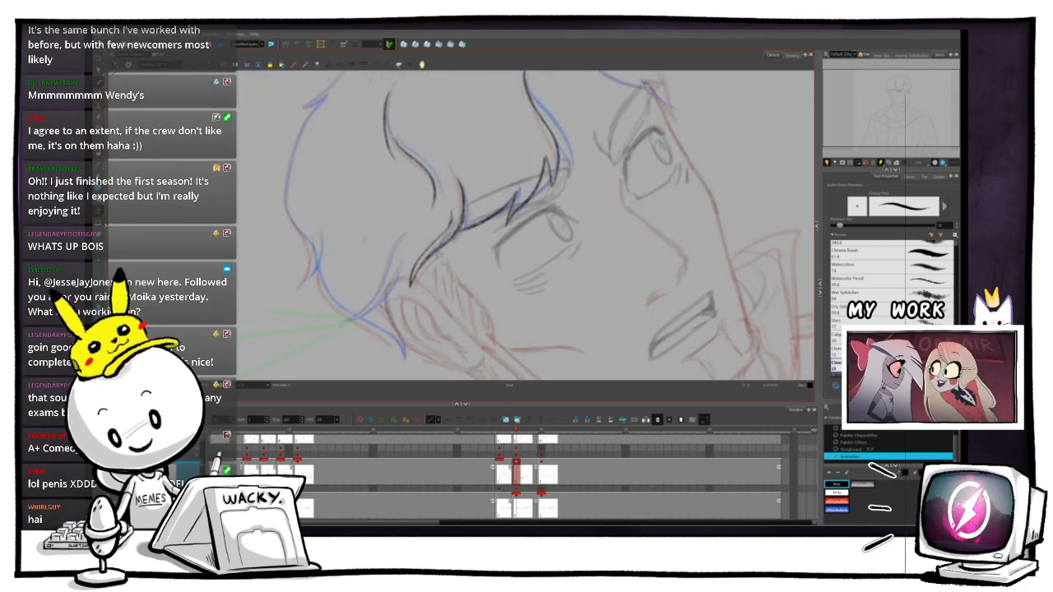
pyautogui.moveTo(365, 241); pyautogui.dragTo(371, 195)
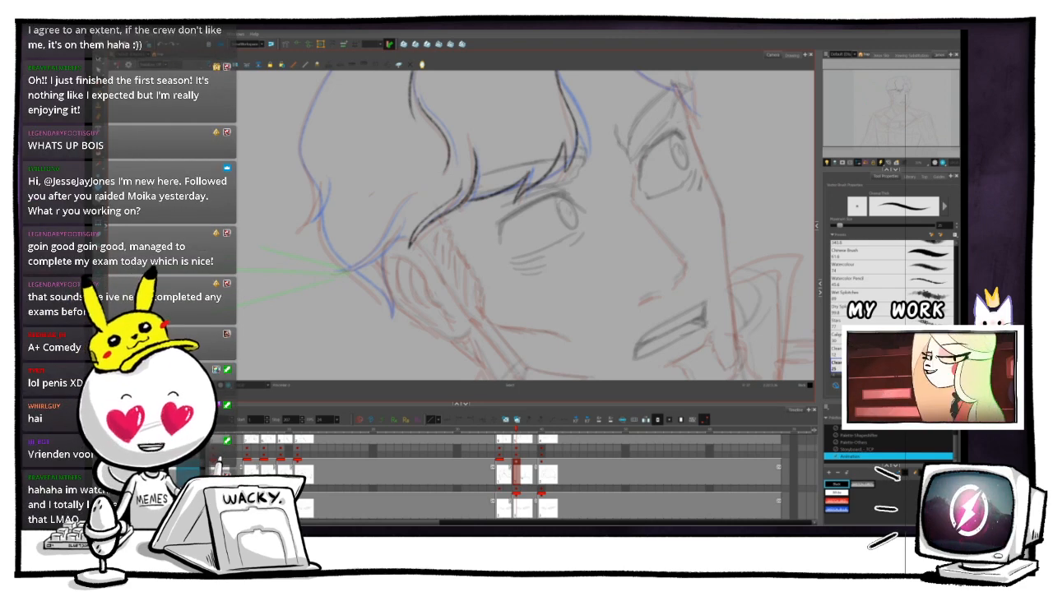
pyautogui.moveTo(370, 194)
pyautogui.mouseDown()
pyautogui.moveTo(367, 203)
pyautogui.moveTo(374, 189)
pyautogui.mouseUp()
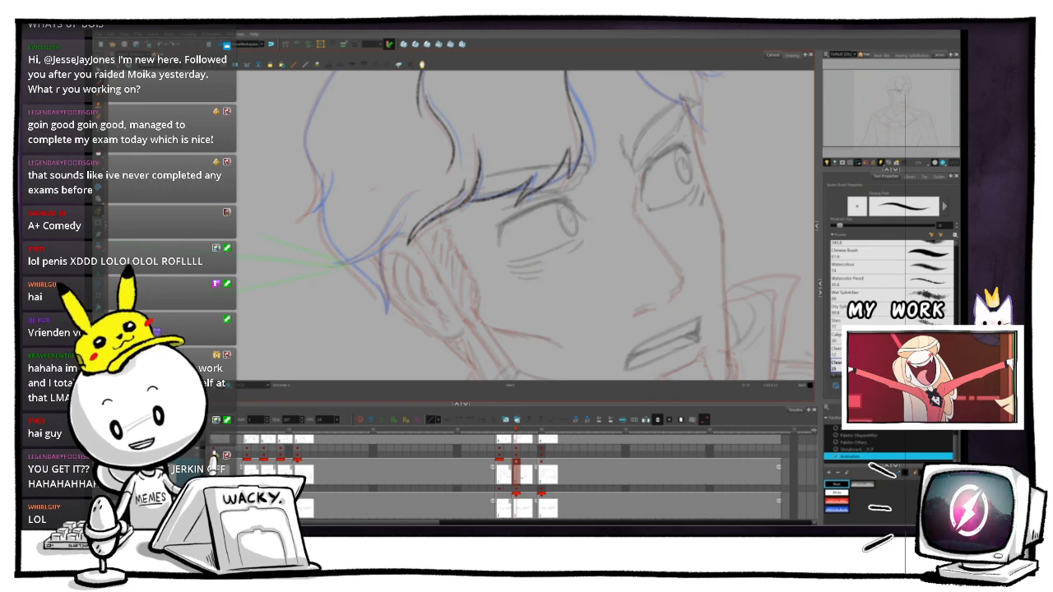
pyautogui.moveTo(374, 190); pyautogui.dragTo(376, 185)
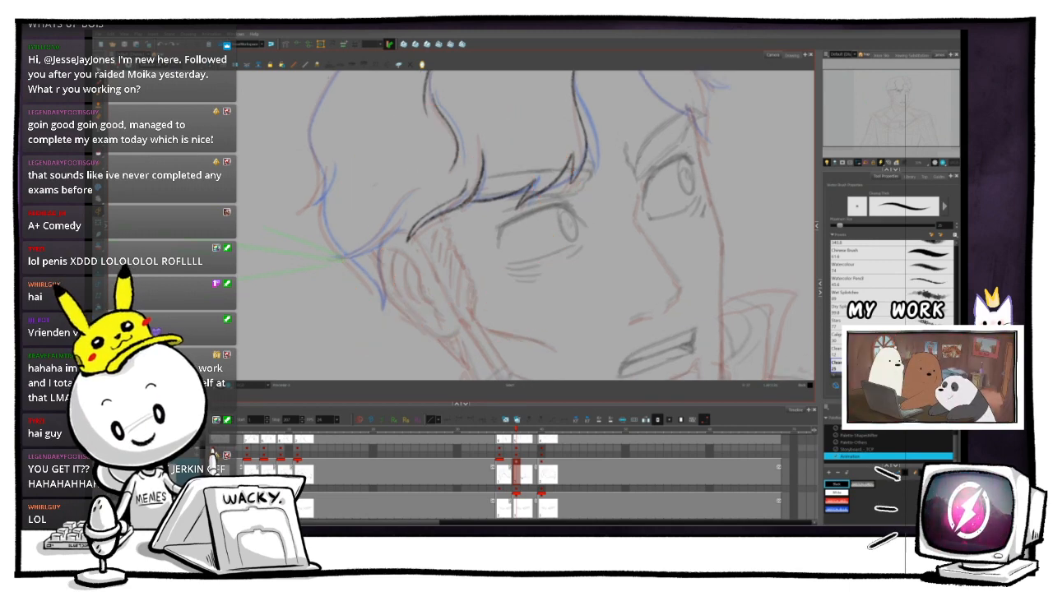
pyautogui.press('2')
pyautogui.press('2')
pyautogui.press('2')
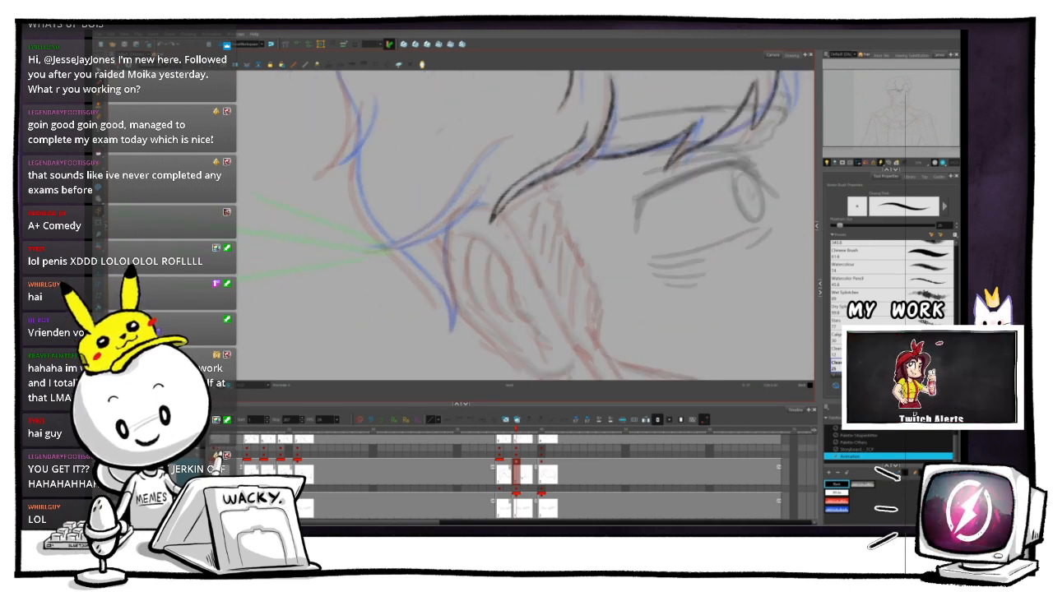
pyautogui.moveTo(527, 225); pyautogui.dragTo(487, 268)
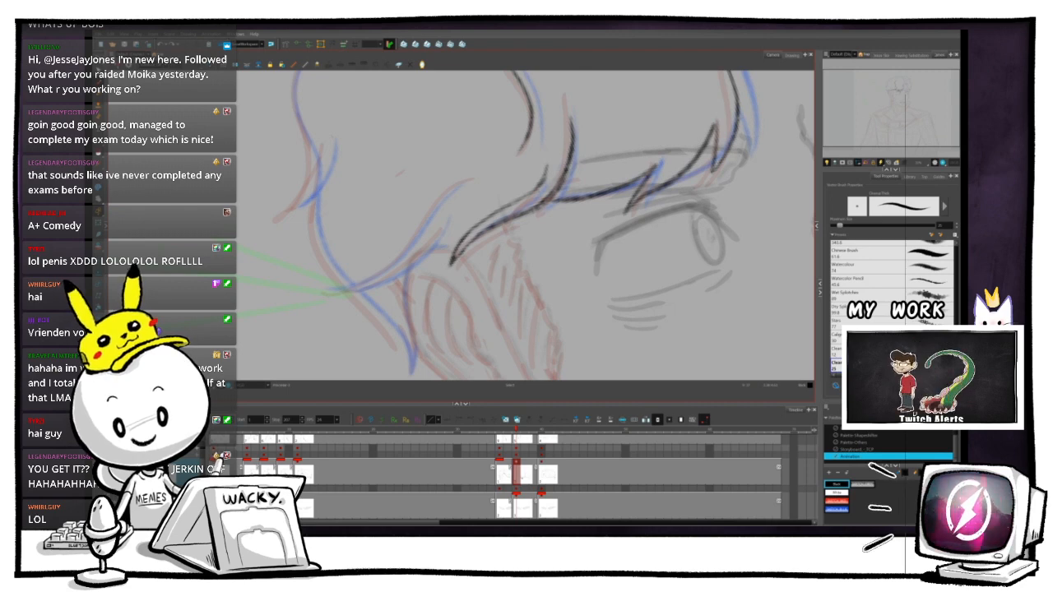
pyautogui.hotkey('ctrl', 'alt')
pyautogui.moveTo(585, 225); pyautogui.dragTo(540, 162)
pyautogui.hotkey('ctrl', 'alt')
pyautogui.press('space')
pyautogui.hotkey('ctrl', 'alt')
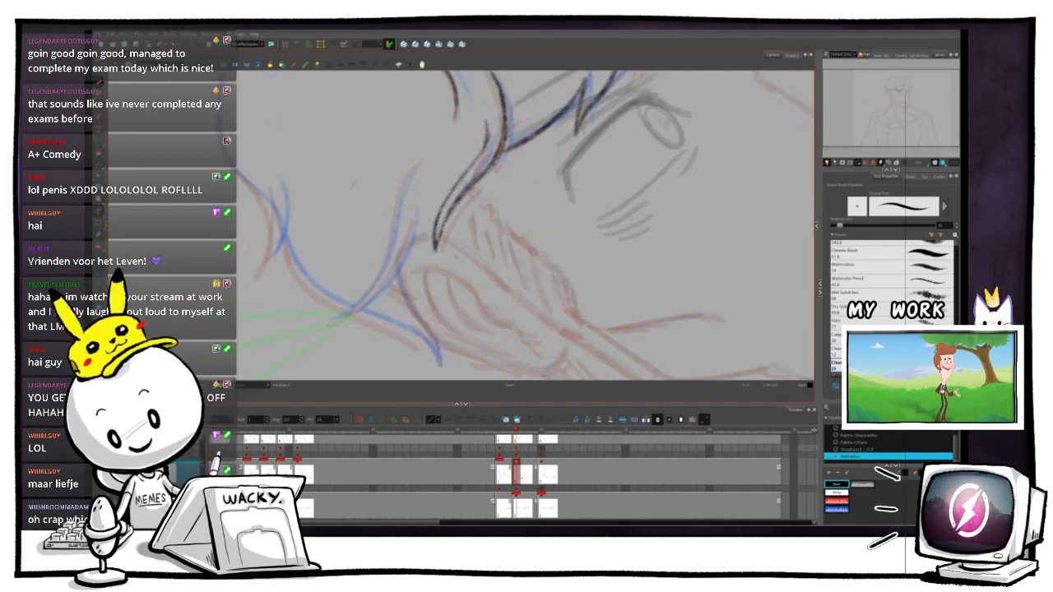
# - Compare the lower back hair on the in-betweens with the inked lines of the following key
pyautogui.press('.')
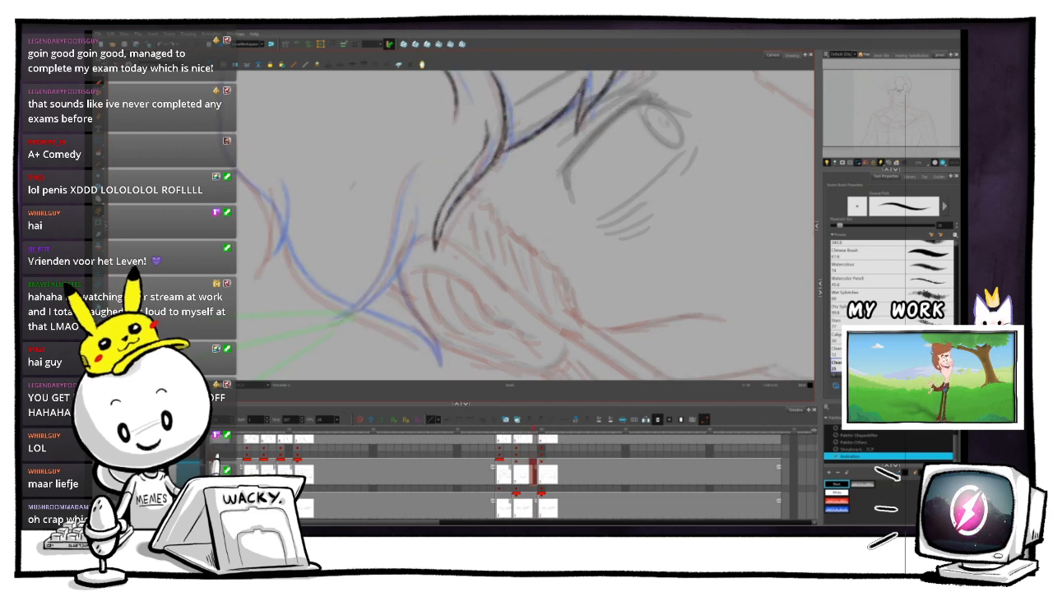
pyautogui.press('.')
pyautogui.press('.')
pyautogui.press('.')
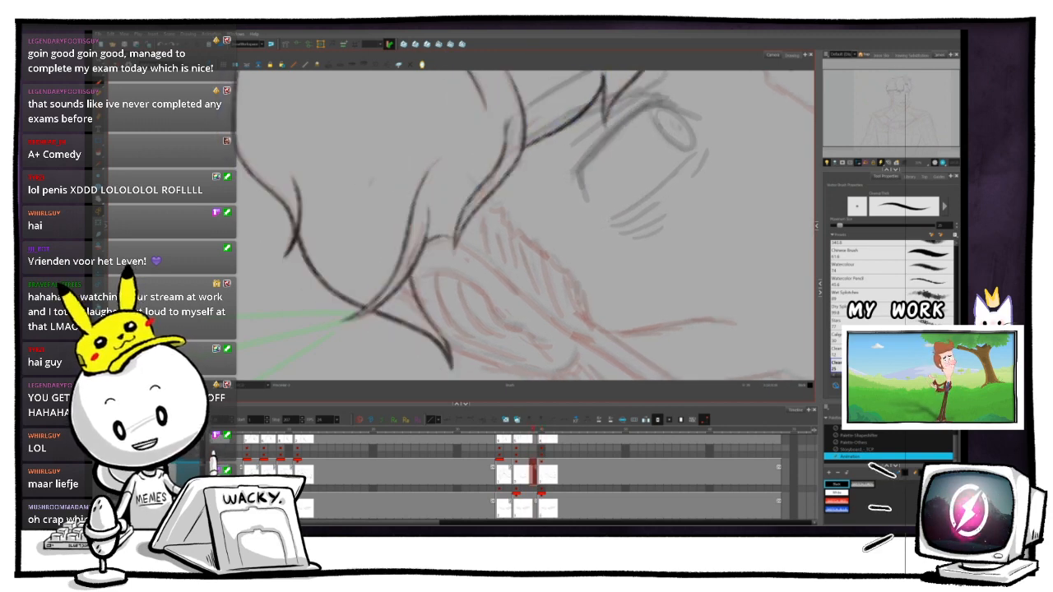
pyautogui.press('.')
pyautogui.press('.')
pyautogui.press('.')
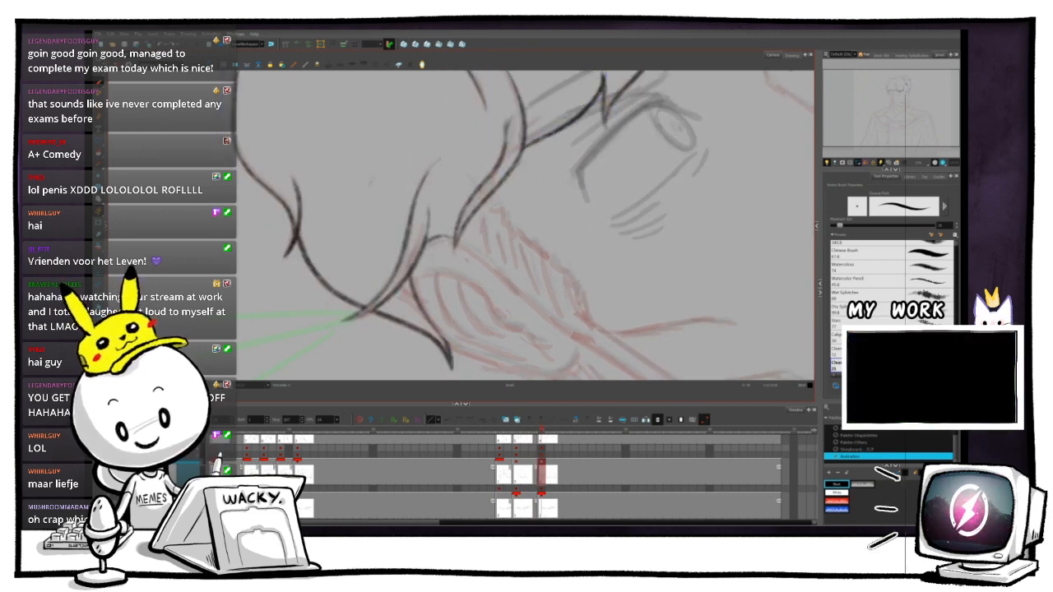
pyautogui.press('.')
pyautogui.press('.')
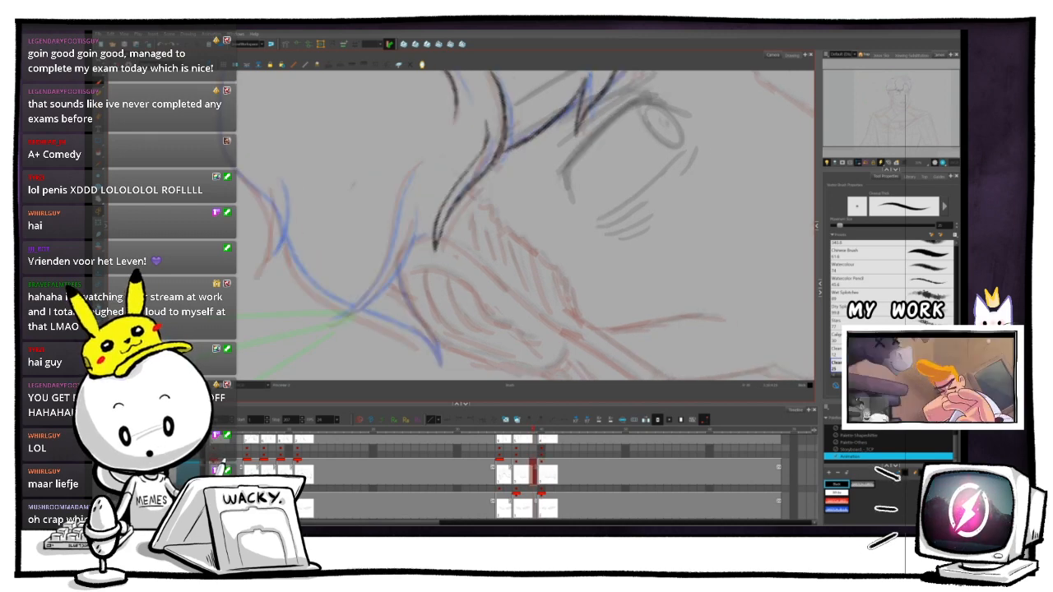
pyautogui.moveTo(510, 247); pyautogui.dragTo(526, 190)
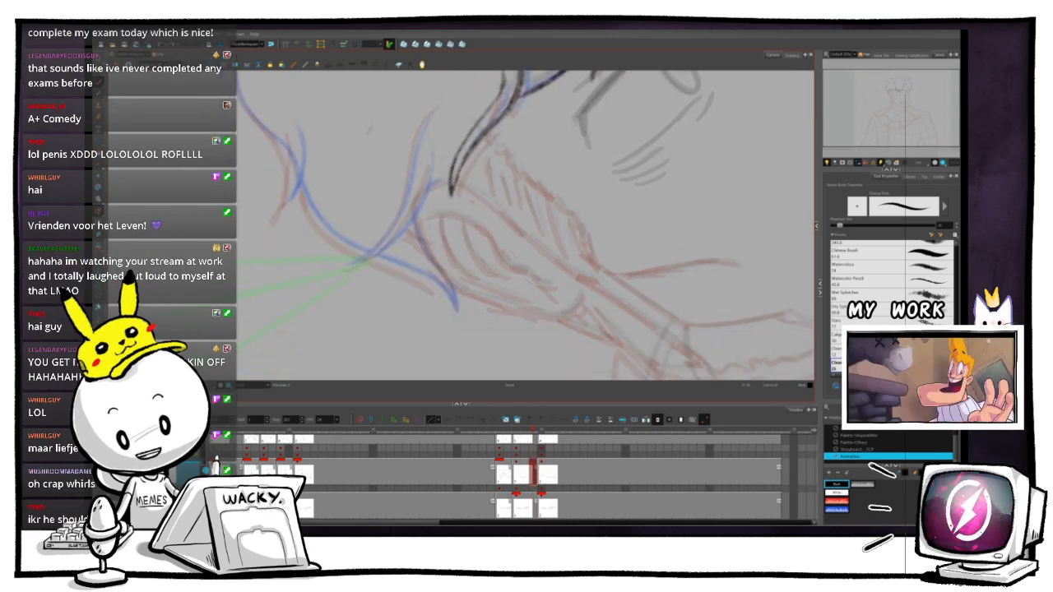
# - Try a black curved stroke for the inner edge of the side lock above the ear on the in-between, checking the following key
pyautogui.press('.')
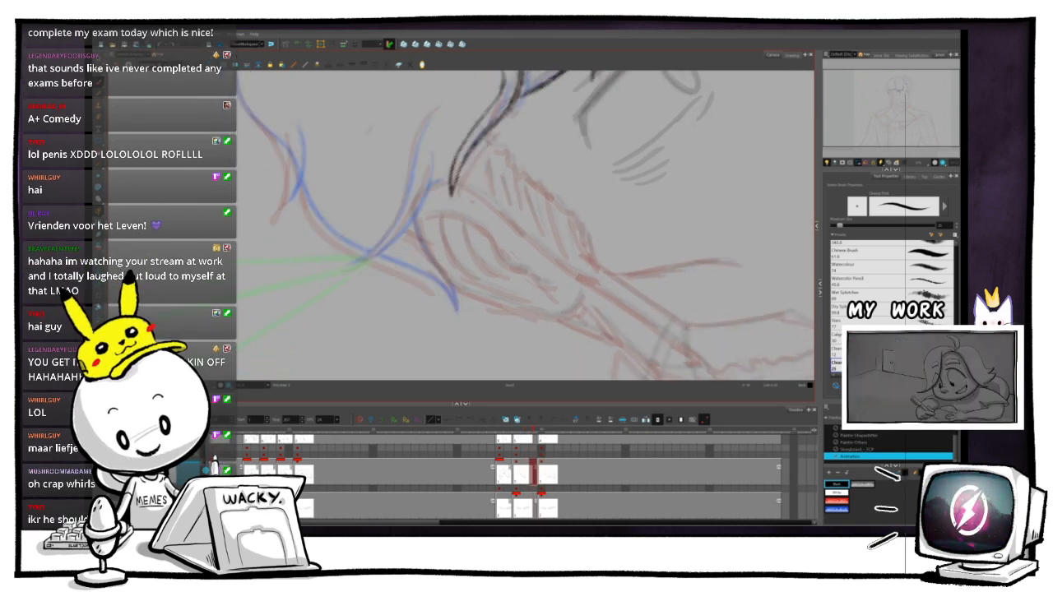
pyautogui.press('.')
pyautogui.press('.')
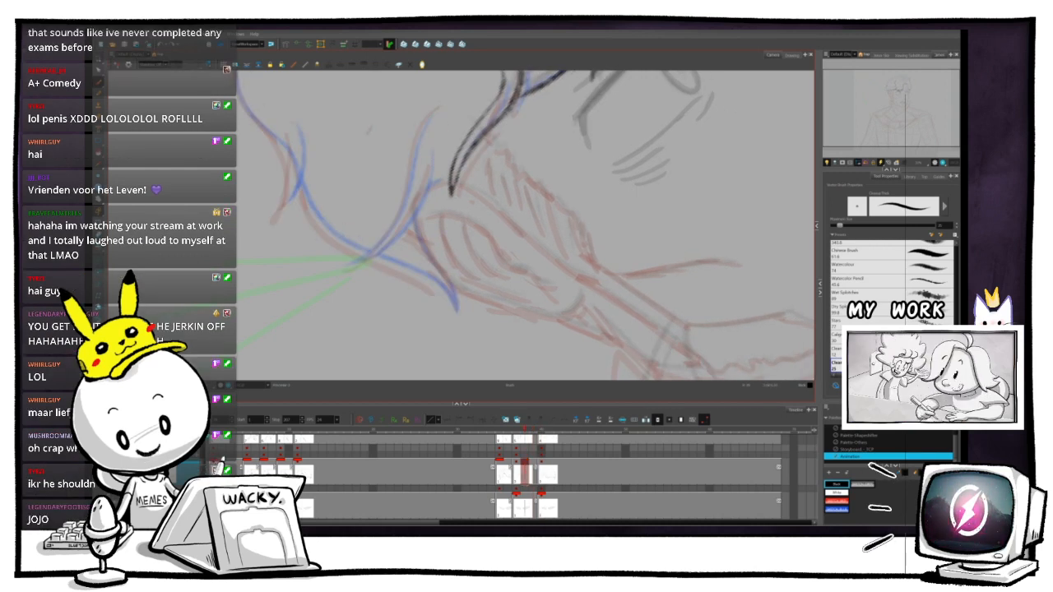
pyautogui.press('.')
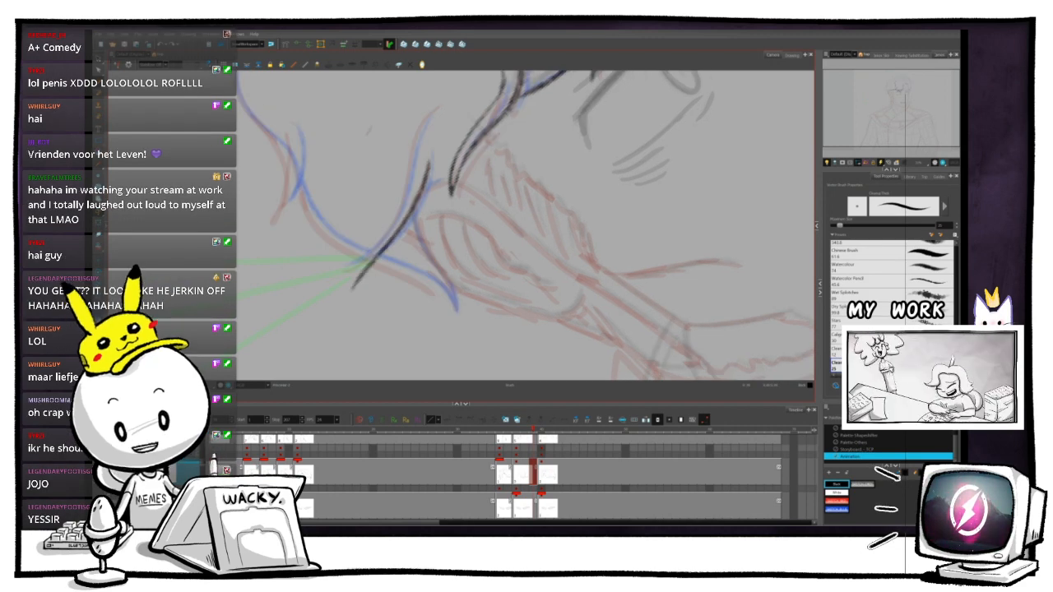
pyautogui.press('.')
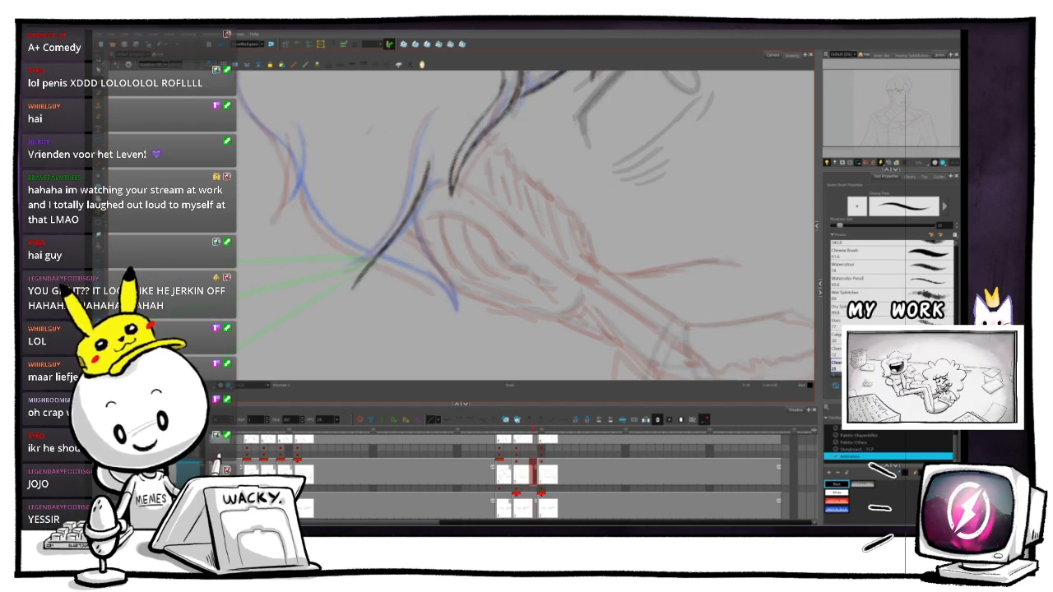
pyautogui.press('.')
pyautogui.press('.')
pyautogui.press('.')
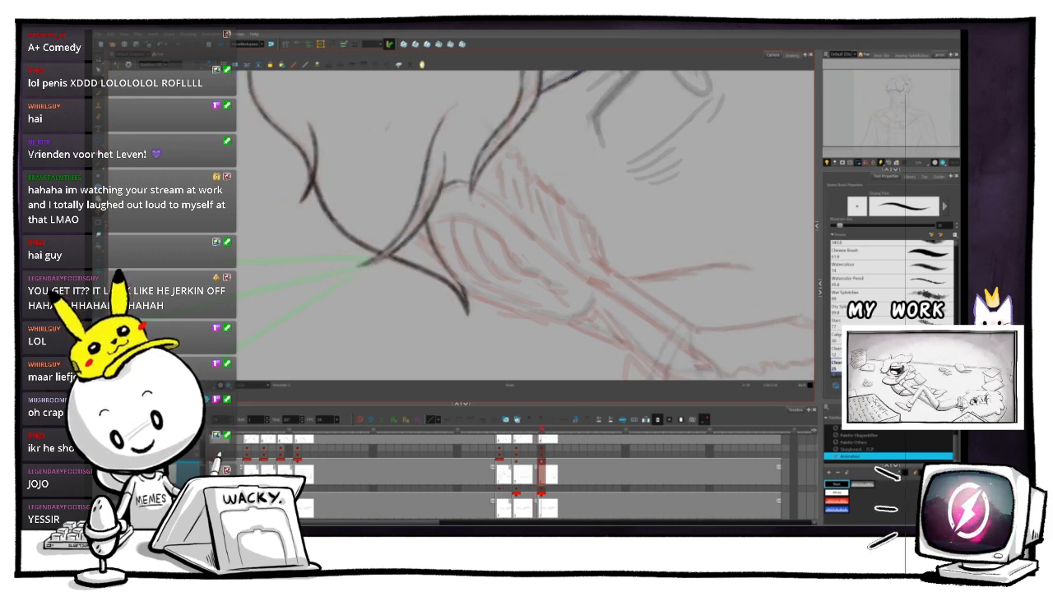
# - Try the outer edge of the side lock in black while flipping to the following key, then undo both edge strokes
pyautogui.press('.')
pyautogui.press('.')
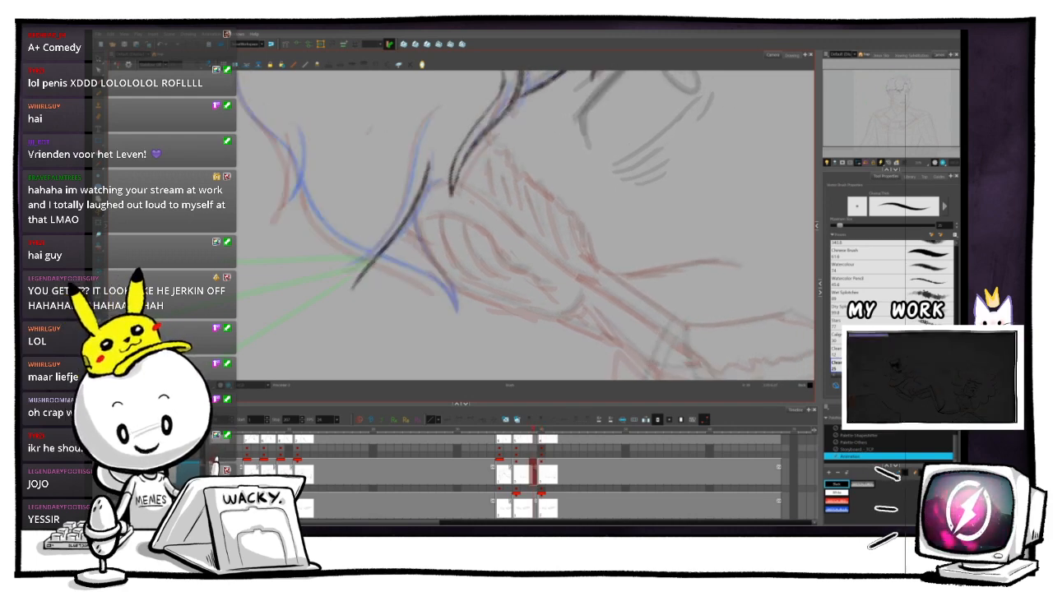
pyautogui.press('.')
pyautogui.press('.')
pyautogui.press('.')
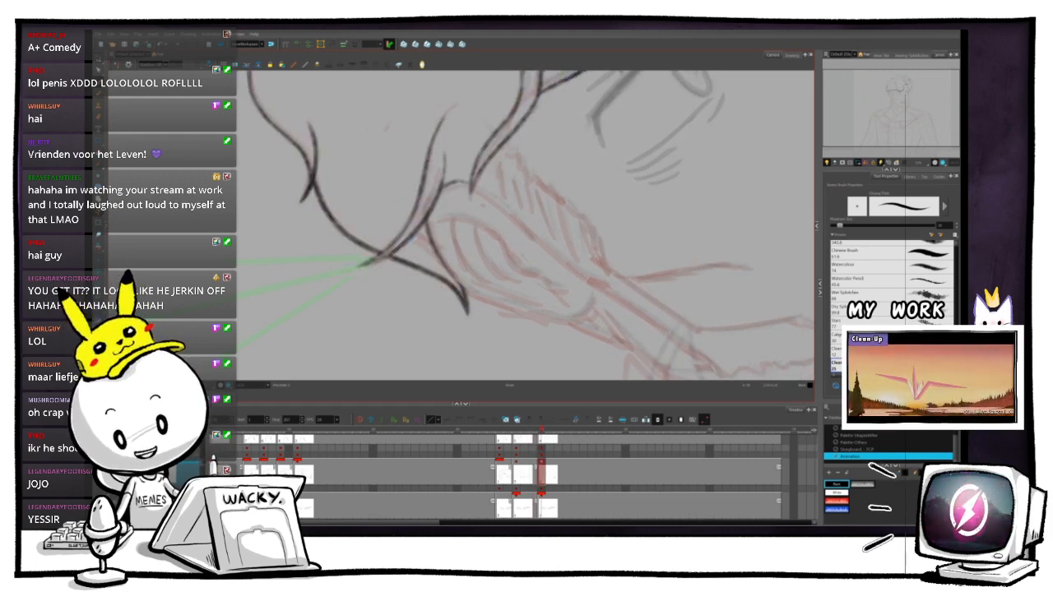
pyautogui.press('.')
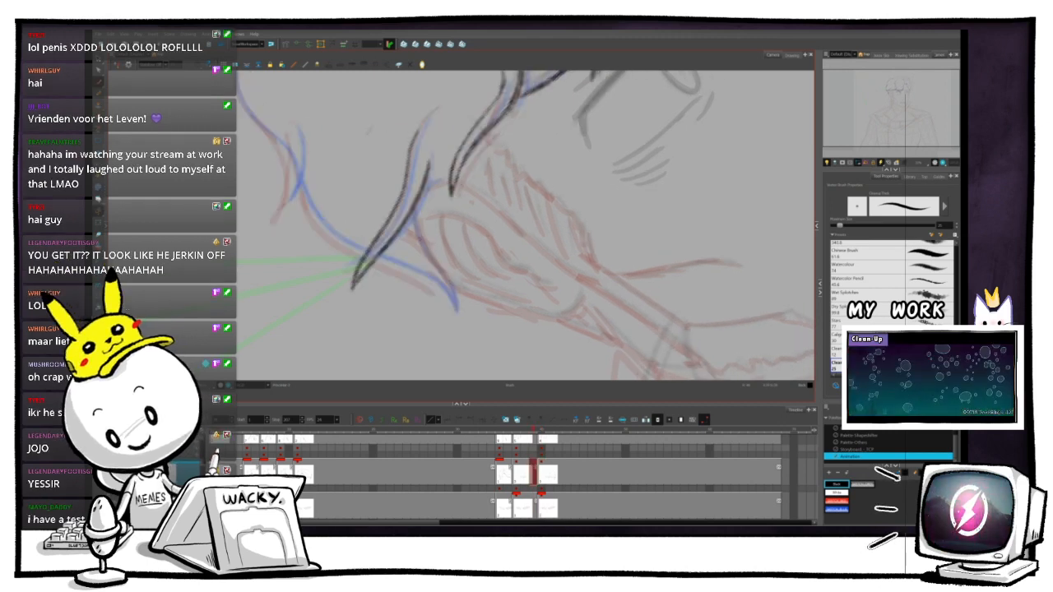
pyautogui.press('.')
pyautogui.press('.')
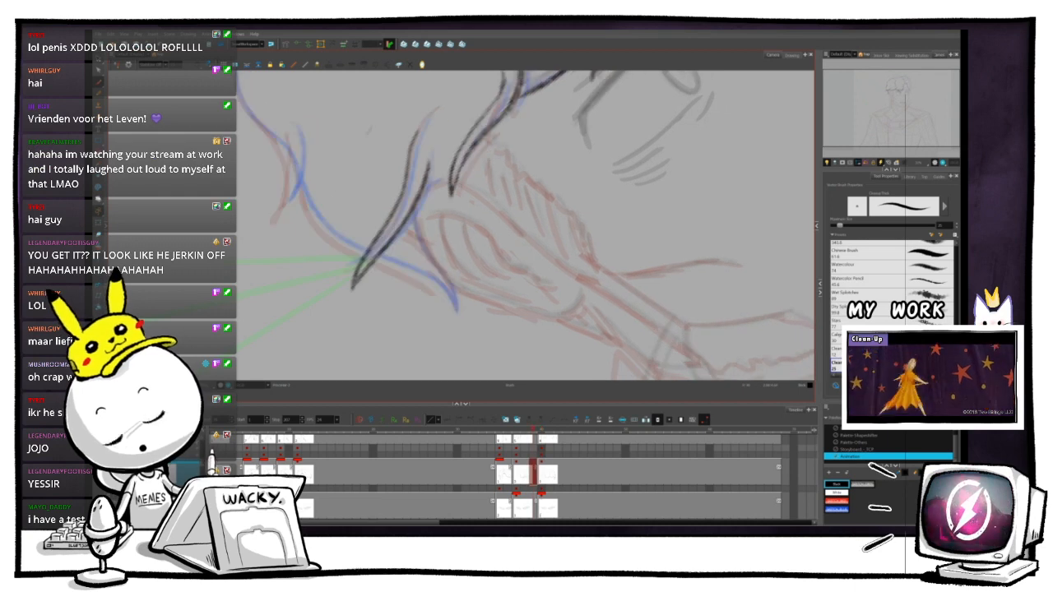
pyautogui.hotkey('ctrl', 'z')
pyautogui.hotkey('ctrl', 'z')
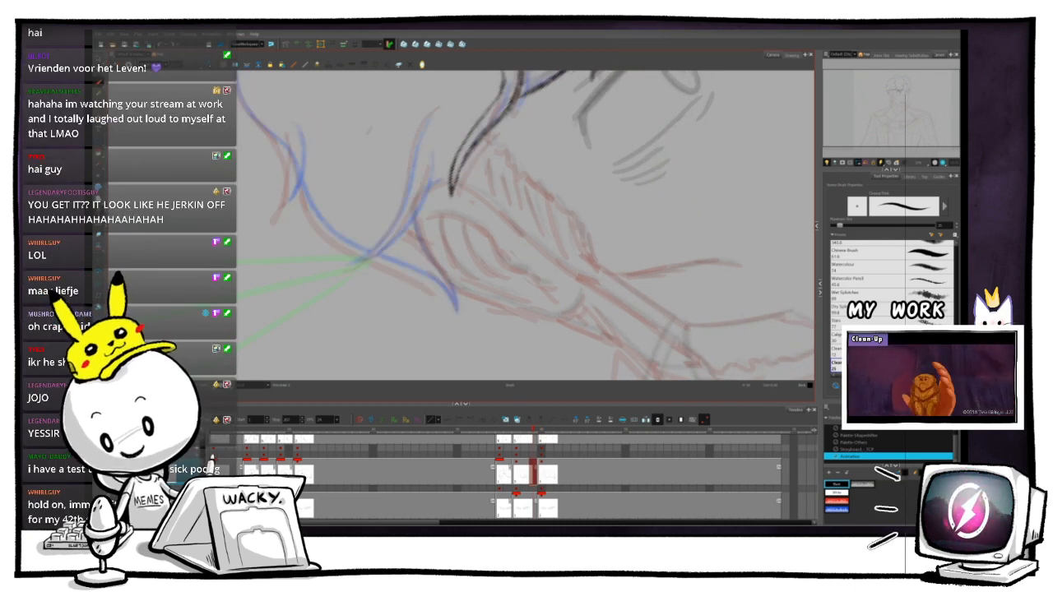
# - Ink the inner edge of the side lock above the ear again in black, checking it against the following key
pyautogui.press('.')
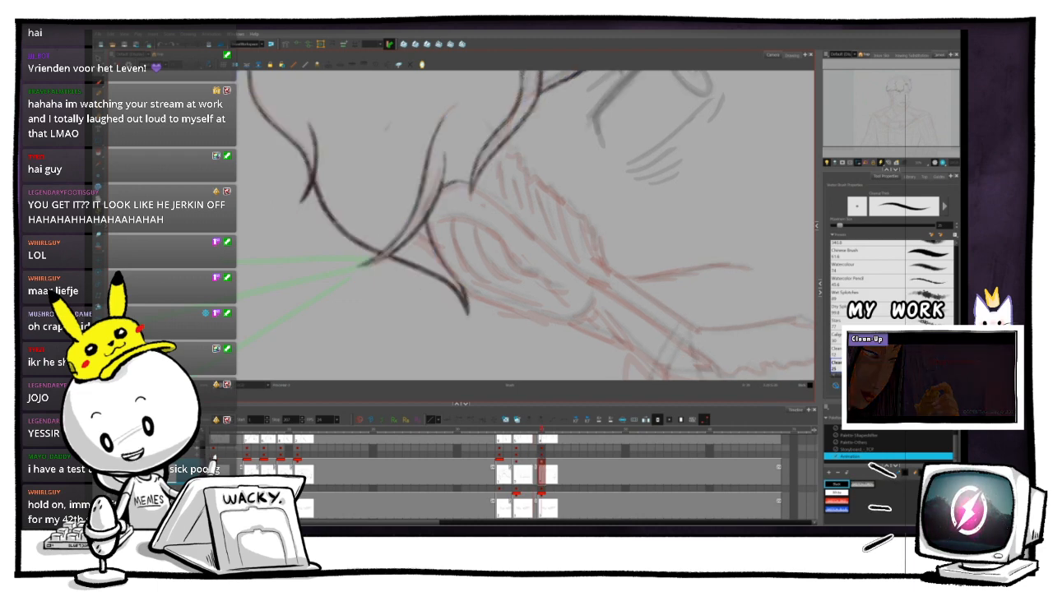
pyautogui.press('.')
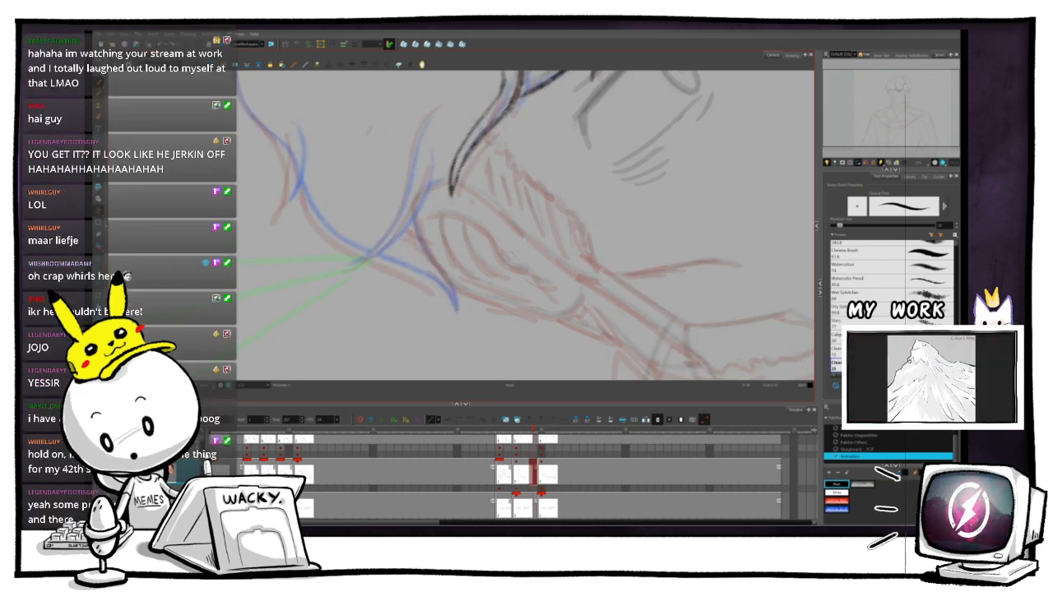
pyautogui.moveTo(399, 239); pyautogui.dragTo(360, 278)
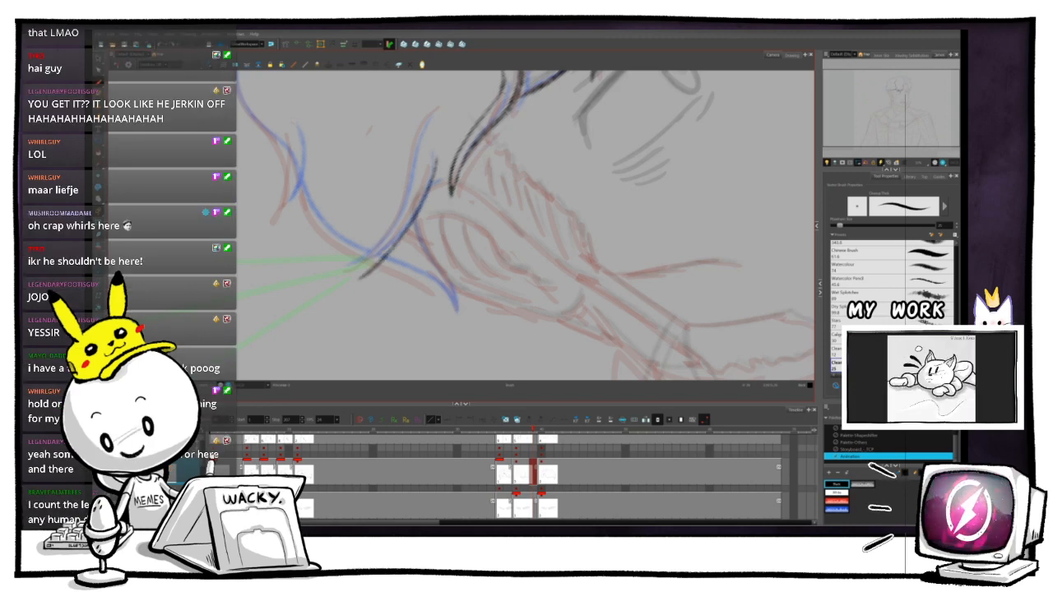
pyautogui.press('.')
pyautogui.press(',')
pyautogui.press('.')
pyautogui.press(',')
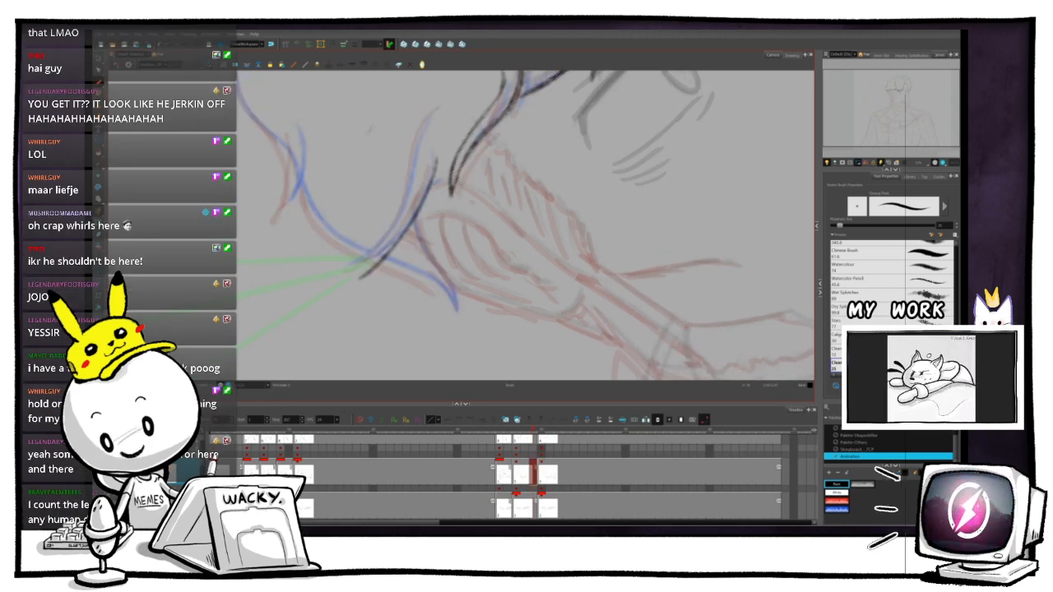
# - Ink the outer edge of the side lock down to its tip, redoing the stroke and checking it against the following key
pyautogui.moveTo(423, 137); pyautogui.dragTo(406, 175)
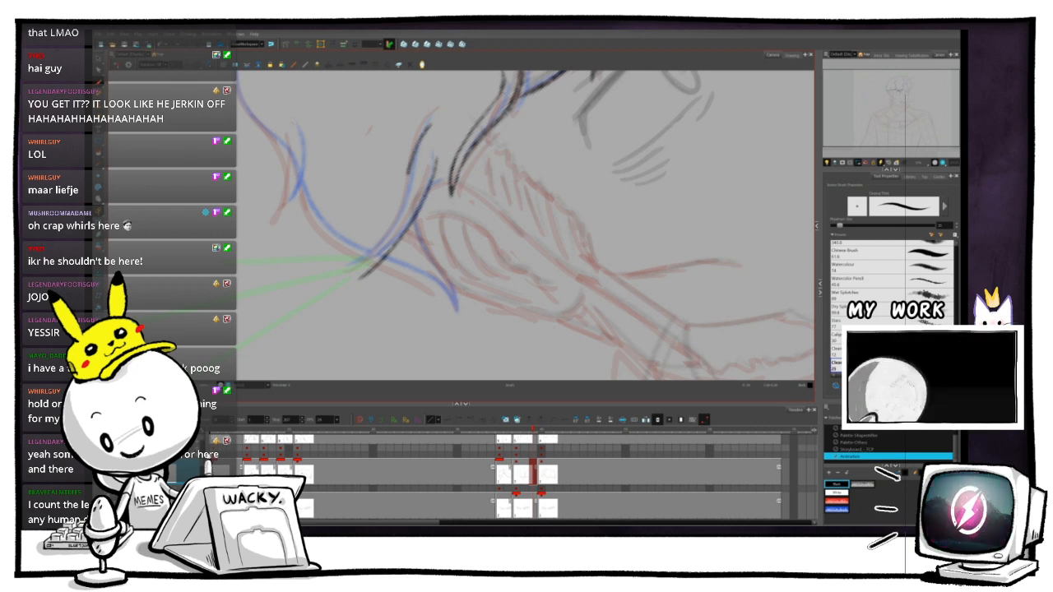
pyautogui.press('.')
pyautogui.press(',')
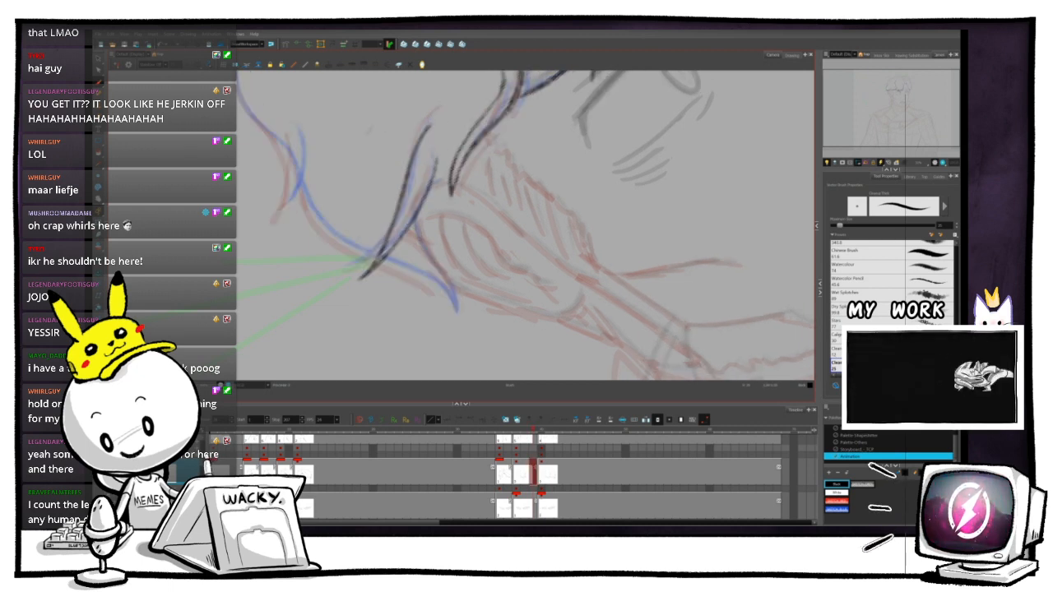
pyautogui.hotkey('ctrl', 'z')
pyautogui.press('.')
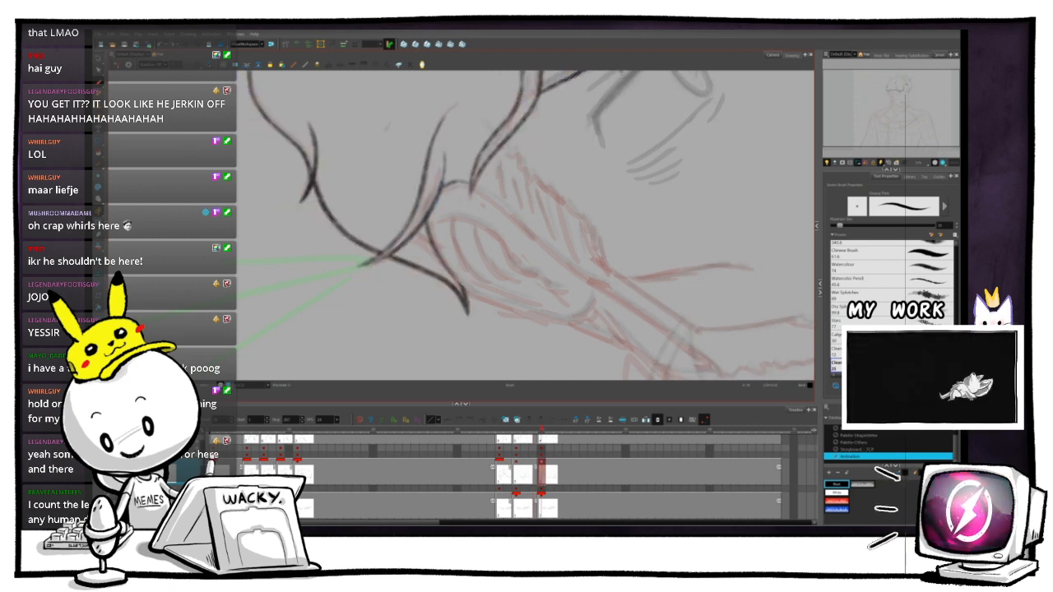
pyautogui.press(',')
pyautogui.press('.')
pyautogui.press(',')
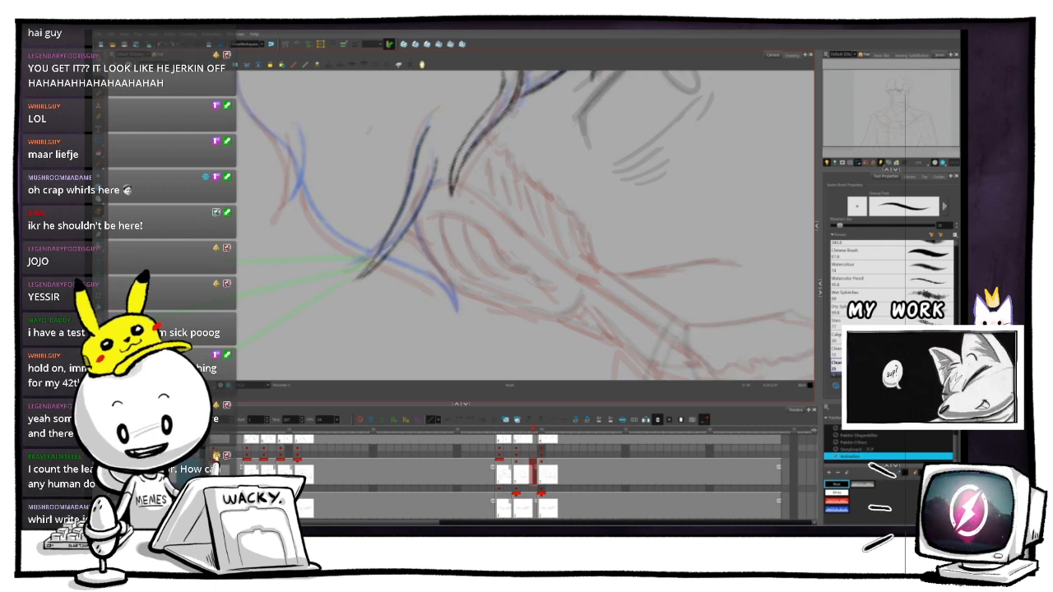
# - Compare the inked side lock with the following key and examine the key's hair around the ear and fringe, straightening the canvas
pyautogui.press('.')
pyautogui.press(',')
pyautogui.press('.')
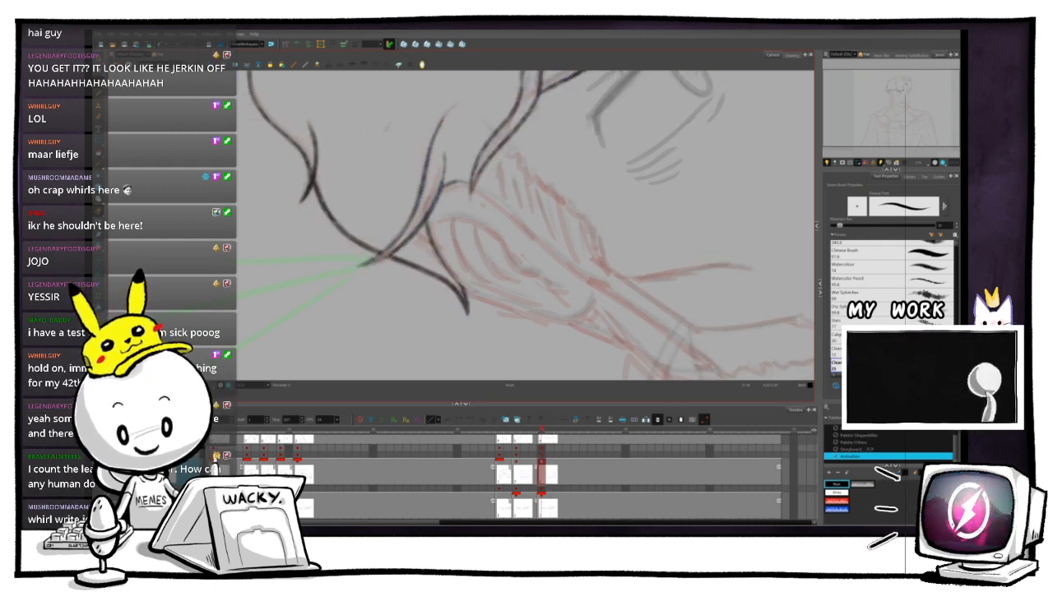
pyautogui.press(',')
pyautogui.press('.')
pyautogui.press(',')
pyautogui.press('.')
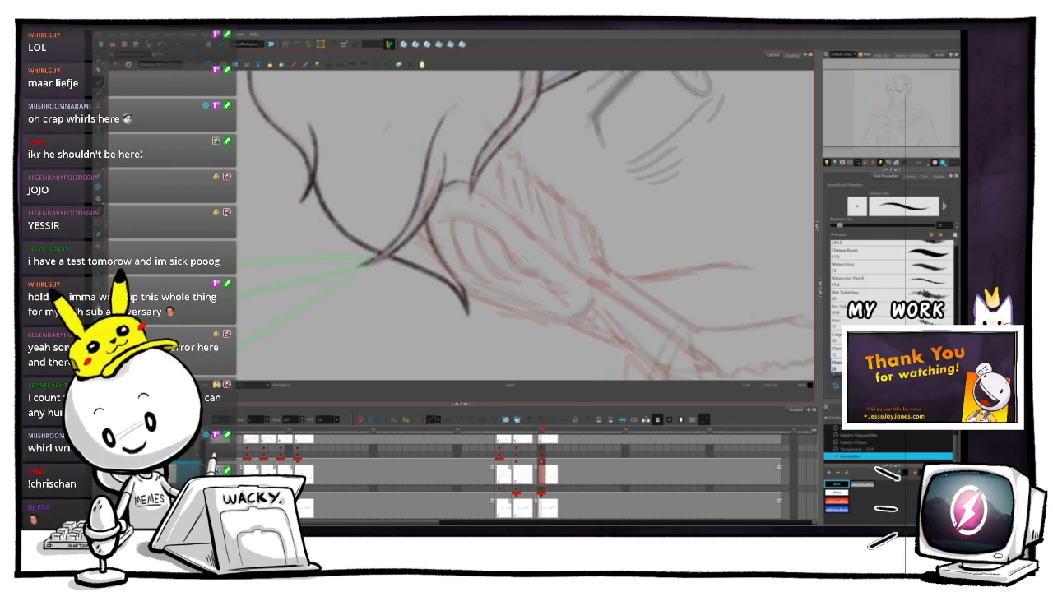
pyautogui.hotkey('ctrl', 'alt')
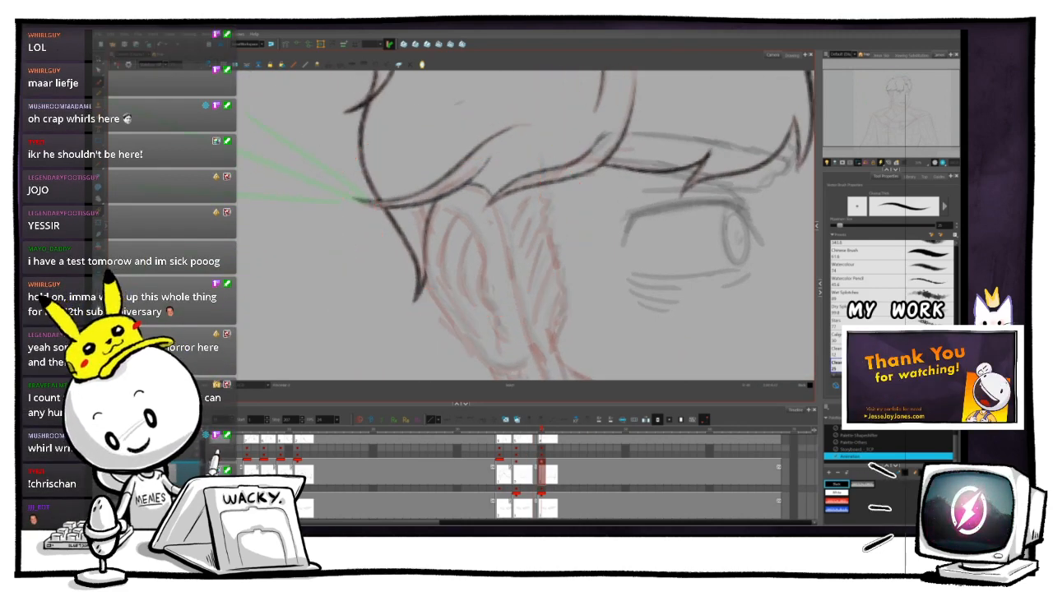
pyautogui.hotkey('ctrl', 'alt')
pyautogui.hotkey('ctrl', 'alt')
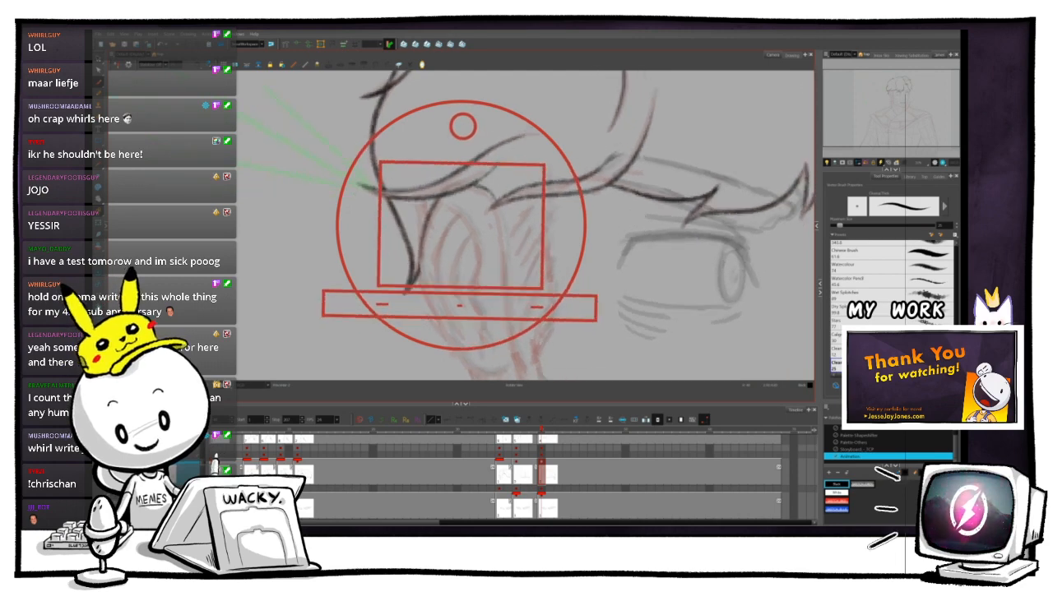
pyautogui.press('space')
pyautogui.press('1')
pyautogui.press('1')
pyautogui.press('2')
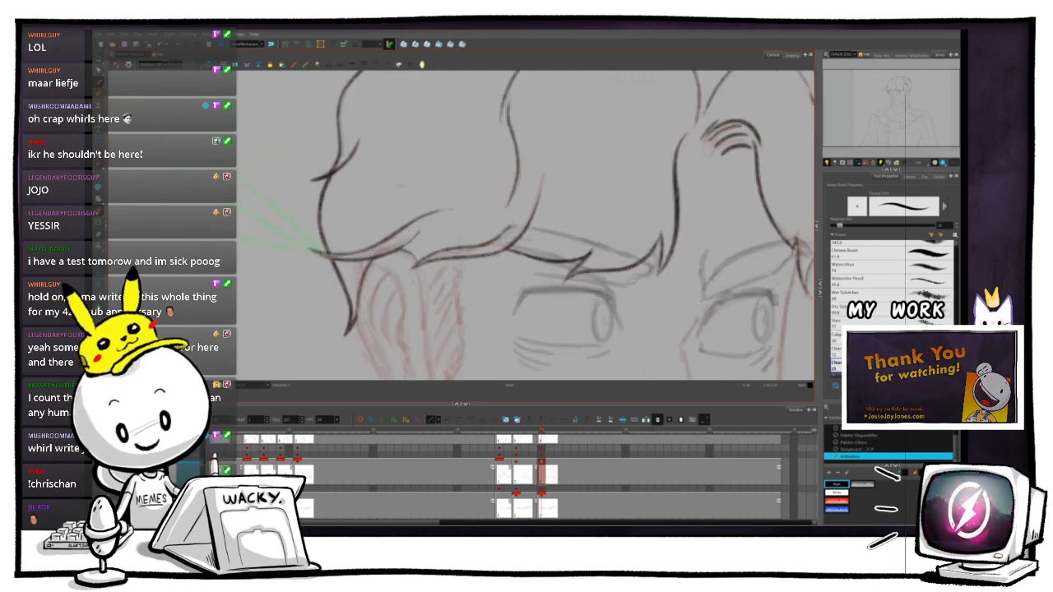
pyautogui.press('2')
pyautogui.press('space')
pyautogui.press('2')
pyautogui.press('space')
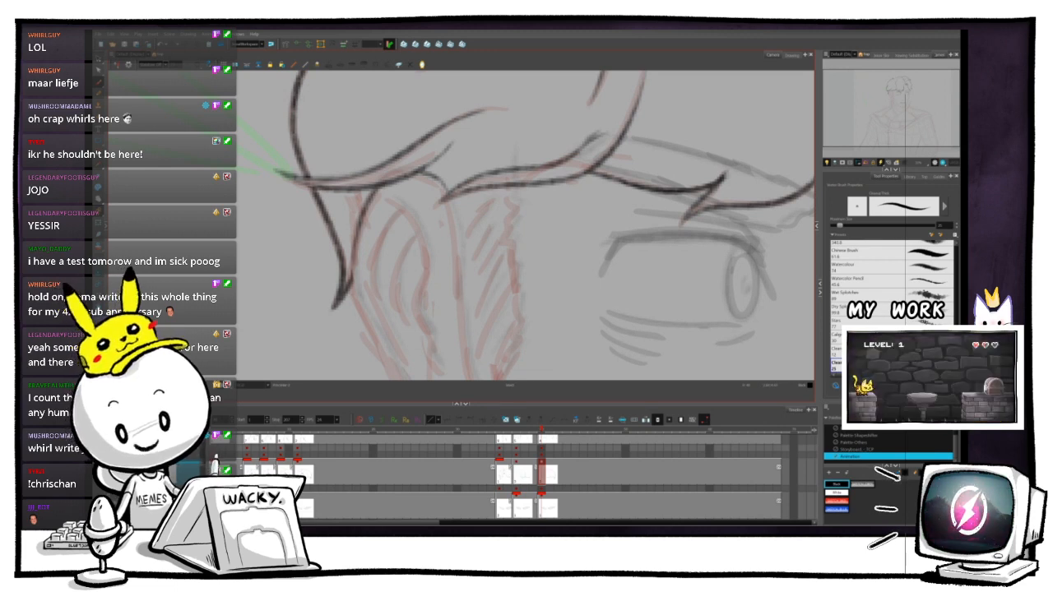
# - Compare the side and back hair contours on the in-between with the following key, from the fringe to the pointed flick behind the head
pyautogui.press('.')
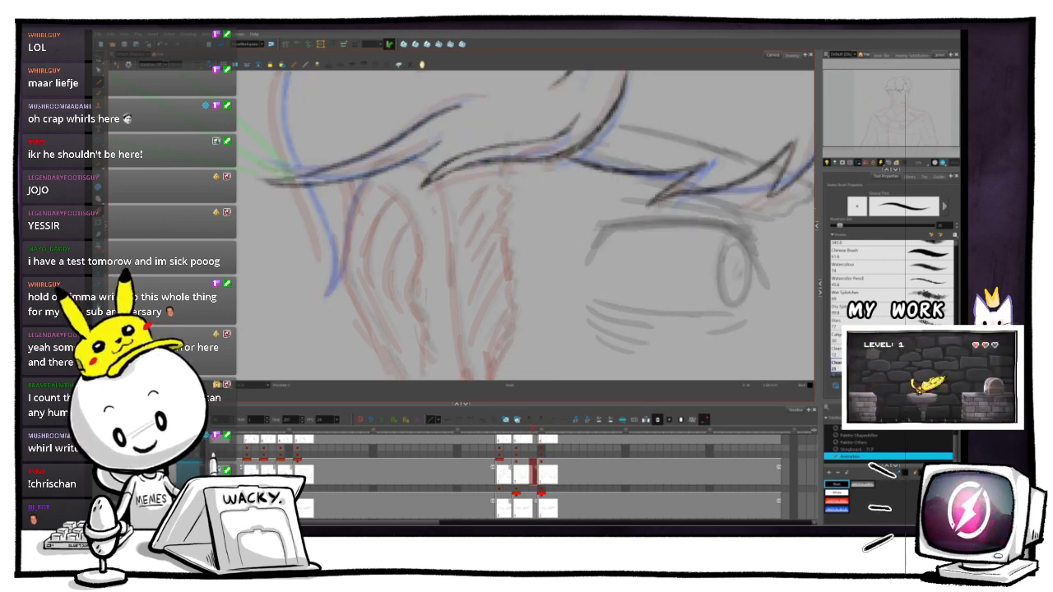
pyautogui.press('.')
pyautogui.press('.')
pyautogui.press('.')
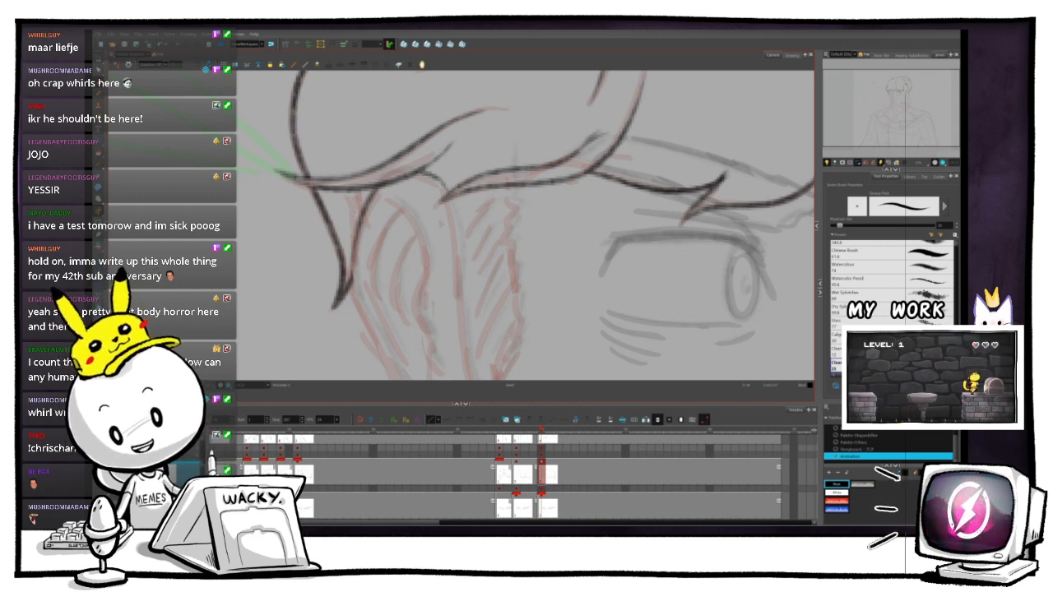
pyautogui.moveTo(526, 205); pyautogui.dragTo(538, 264)
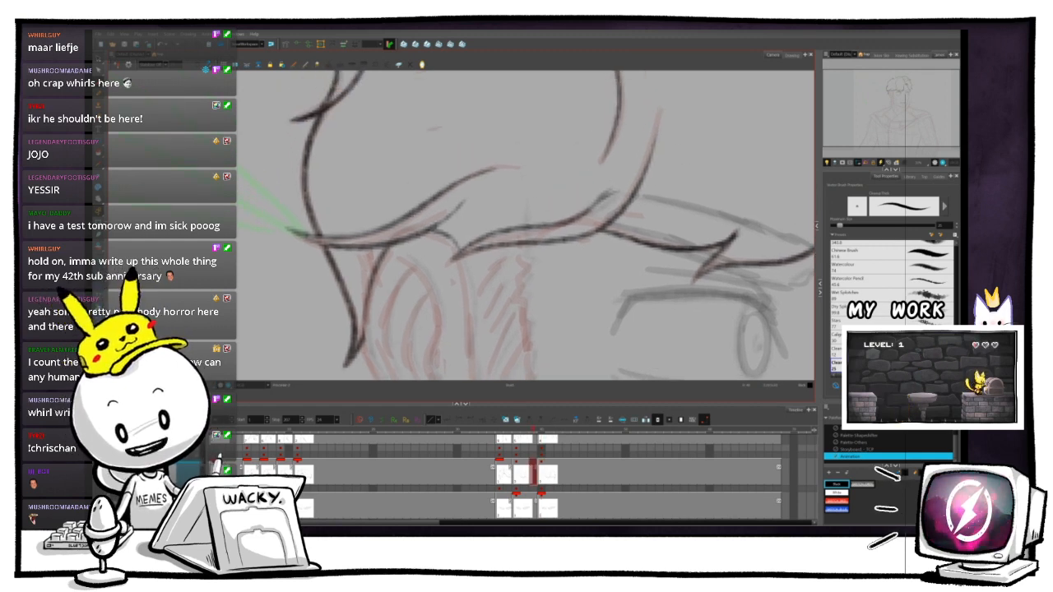
pyautogui.press('.')
pyautogui.press('.')
pyautogui.press('.')
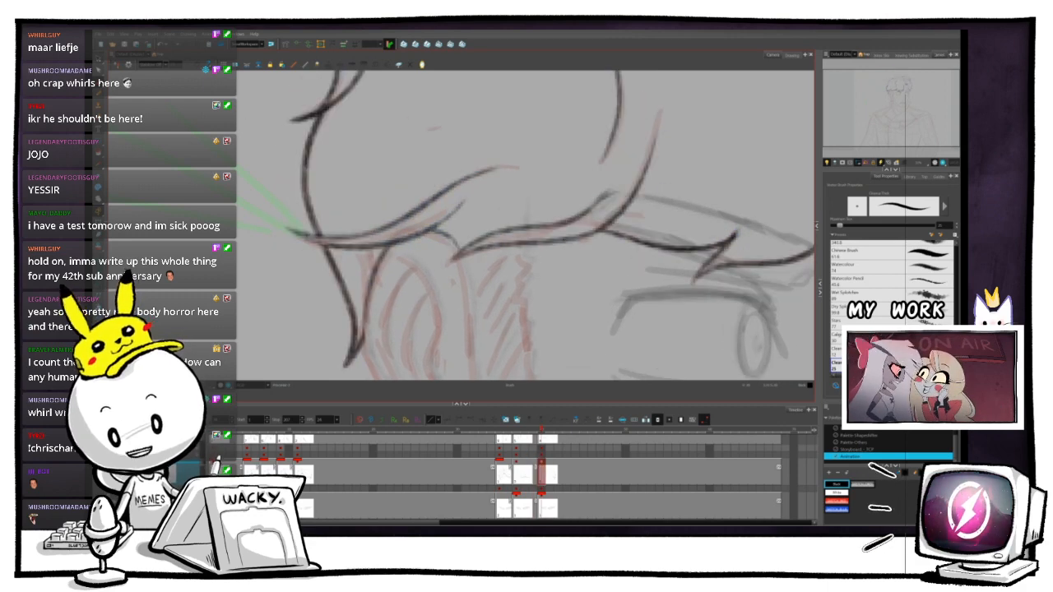
pyautogui.moveTo(527, 206); pyautogui.dragTo(607, 325)
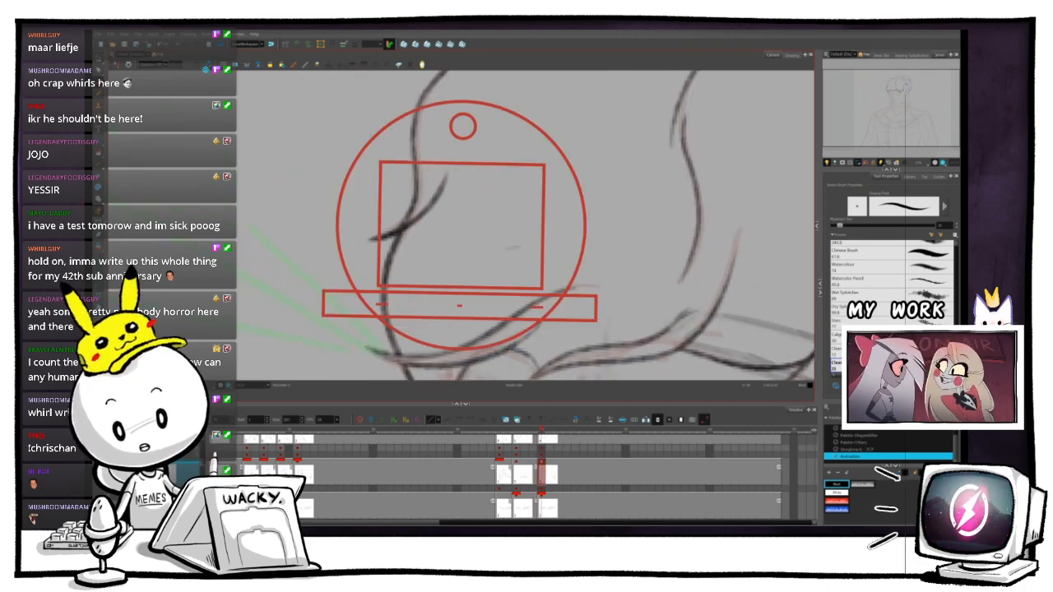
pyautogui.moveTo(576, 231); pyautogui.dragTo(560, 180)
pyautogui.press('.')
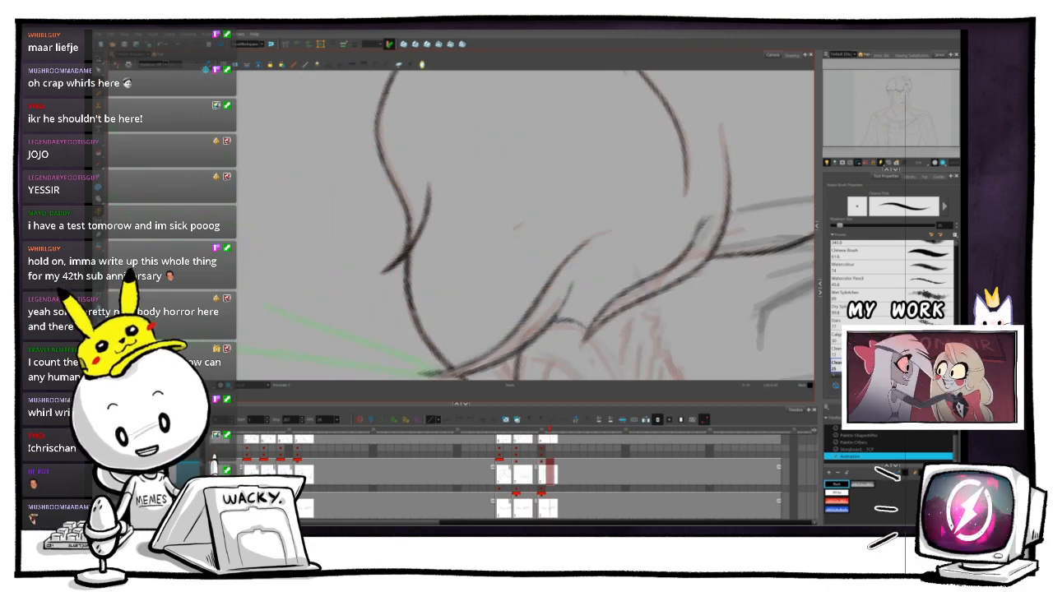
pyautogui.press('.')
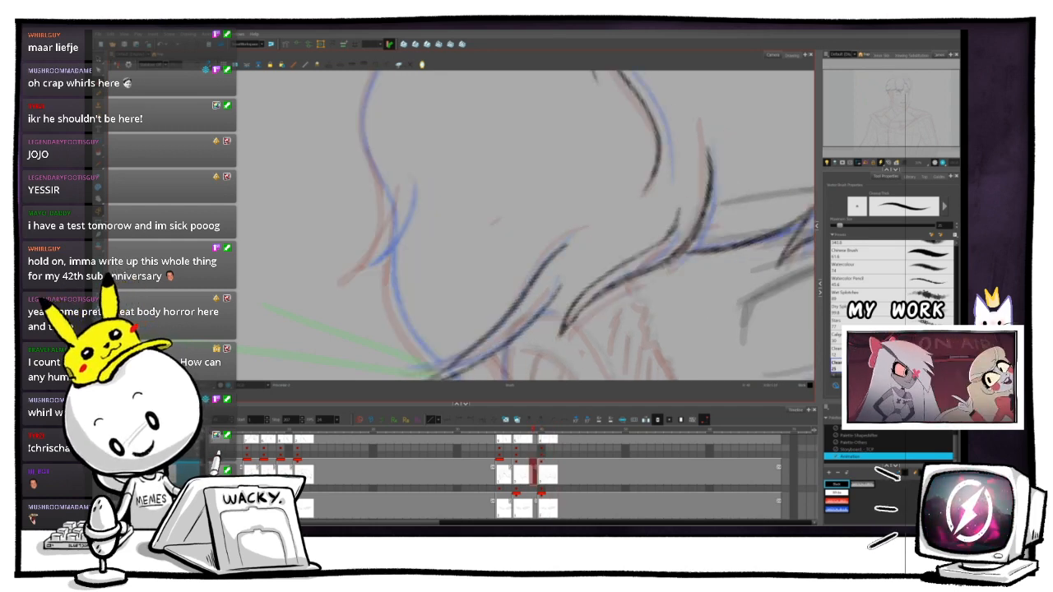
# - Ink the pointed flick at the back of the hair in black, redoing its outer edge so it extends farther up the contour
pyautogui.moveTo(527, 222); pyautogui.dragTo(533, 246)
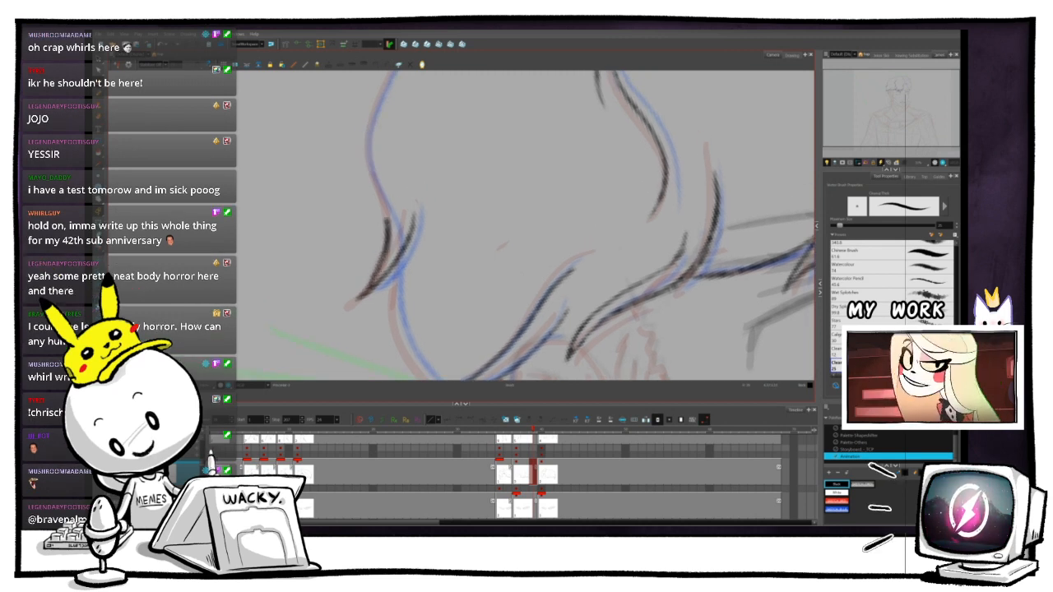
pyautogui.hotkey('ctrl', 'z')
pyautogui.moveTo(380, 276); pyautogui.dragTo(375, 171)
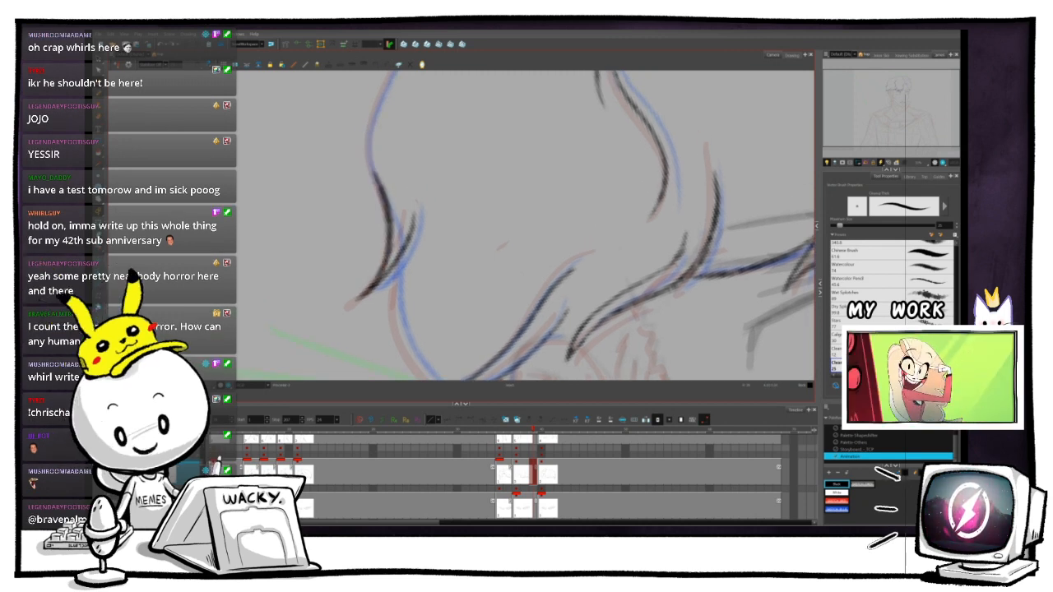
pyautogui.scroll(-3, 462, 227)
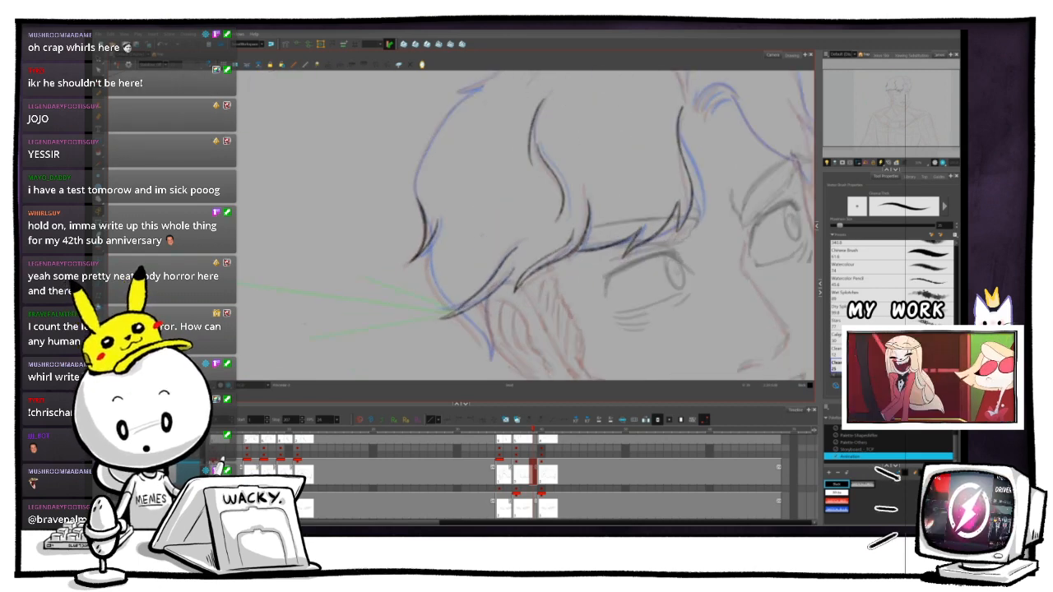
pyautogui.moveTo(482, 235)
pyautogui.mouseDown()
pyautogui.moveTo(423, 293)
pyautogui.moveTo(454, 303)
pyautogui.mouseUp()
pyautogui.hotkey('ctrl', 'alt')
pyautogui.hotkey('ctrl', 'alt')
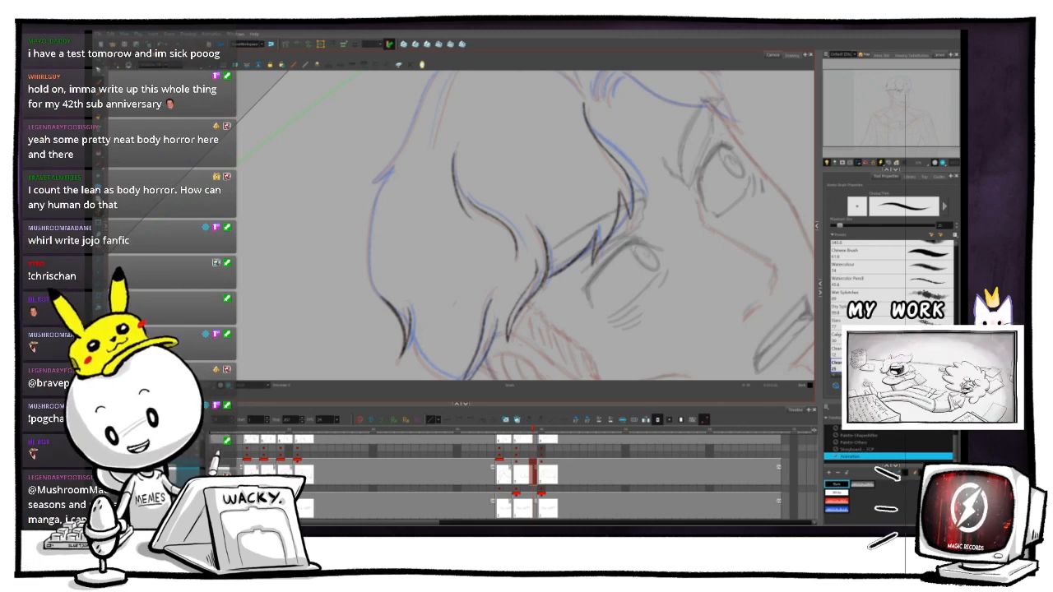
# - Try to ink the upper back hair contour in black from the small notch up to the crown, and undo it
pyautogui.moveTo(527, 226)
pyautogui.mouseDown()
pyautogui.moveTo(501, 256)
pyautogui.moveTo(558, 239)
pyautogui.moveTo(577, 251)
pyautogui.moveTo(580, 234)
pyautogui.moveTo(595, 243)
pyautogui.moveTo(589, 298)
pyautogui.moveTo(600, 258)
pyautogui.mouseUp()
pyautogui.press('2')
pyautogui.press('2')
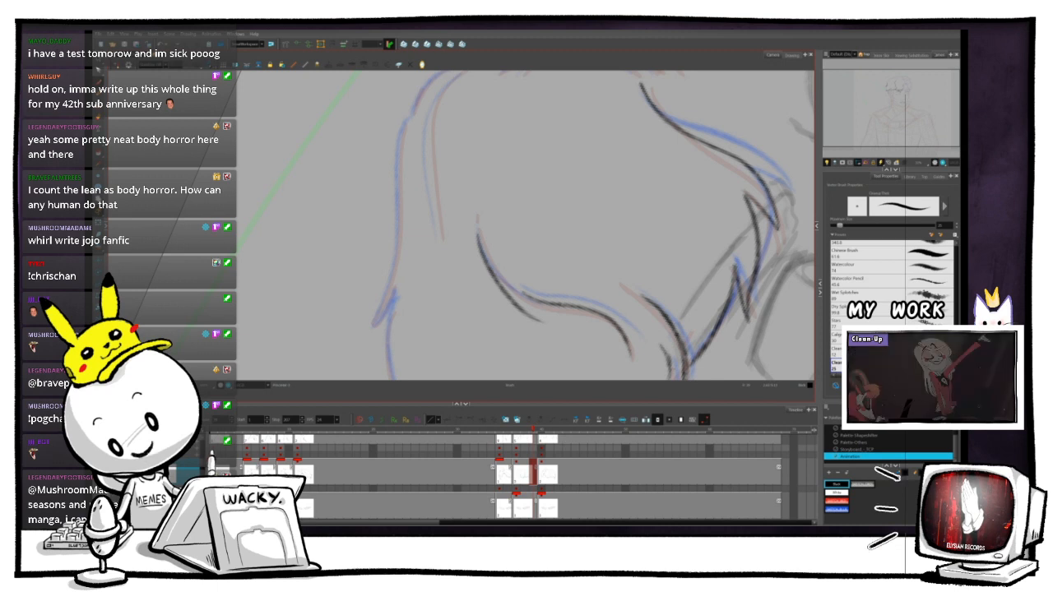
pyautogui.moveTo(390, 318); pyautogui.dragTo(374, 339)
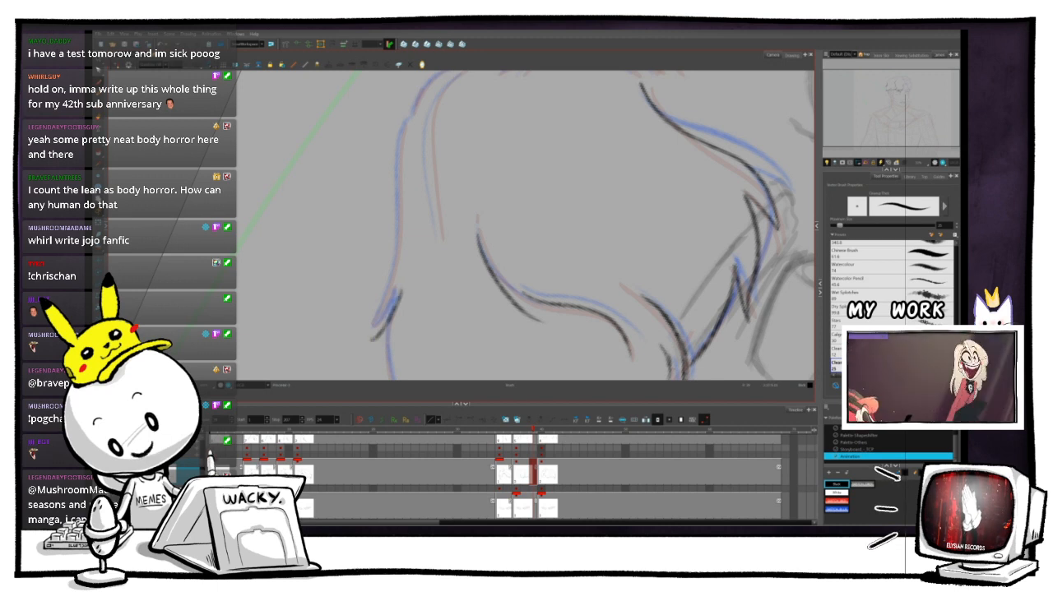
pyautogui.moveTo(392, 288)
pyautogui.mouseDown()
pyautogui.moveTo(398, 141)
pyautogui.moveTo(412, 114)
pyautogui.moveTo(518, 118)
pyautogui.mouseUp()
pyautogui.hotkey('ctrl', 'alt')
pyautogui.press('1')
pyautogui.press('1')
pyautogui.press('1')
pyautogui.press('1')
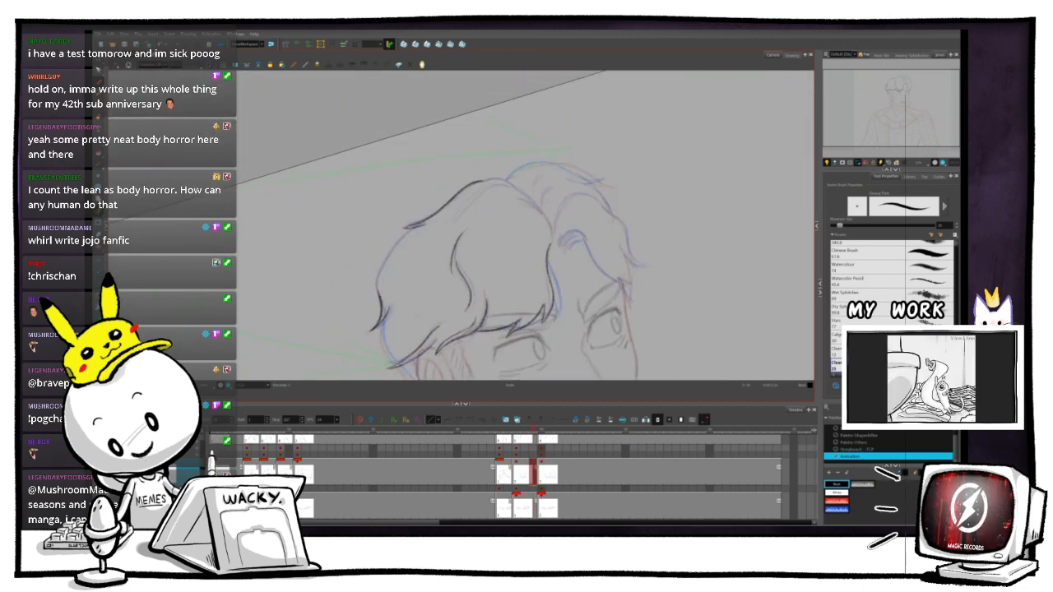
pyautogui.hotkey('ctrl', 'z')
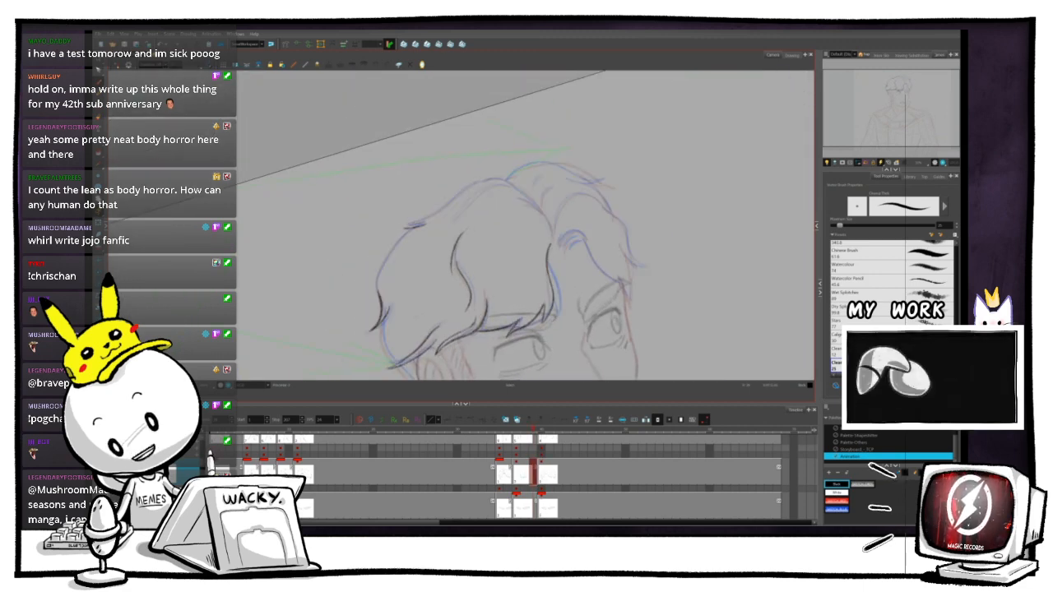
# - Ink the upper back hair contour in black from the crown down to the small notch
pyautogui.press('2')
pyautogui.press('2')
pyautogui.press('2')
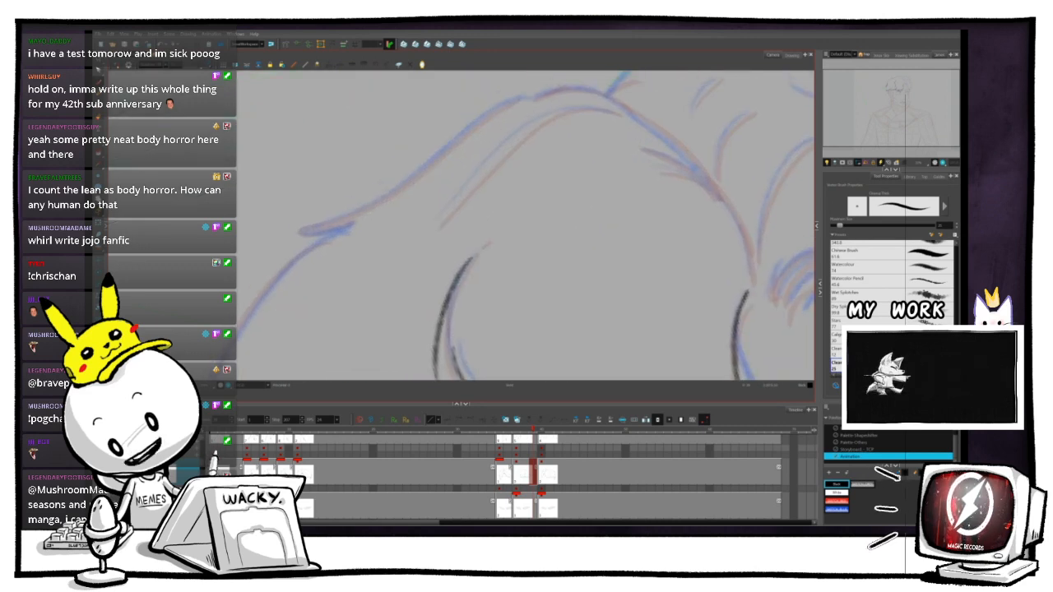
pyautogui.press('1')
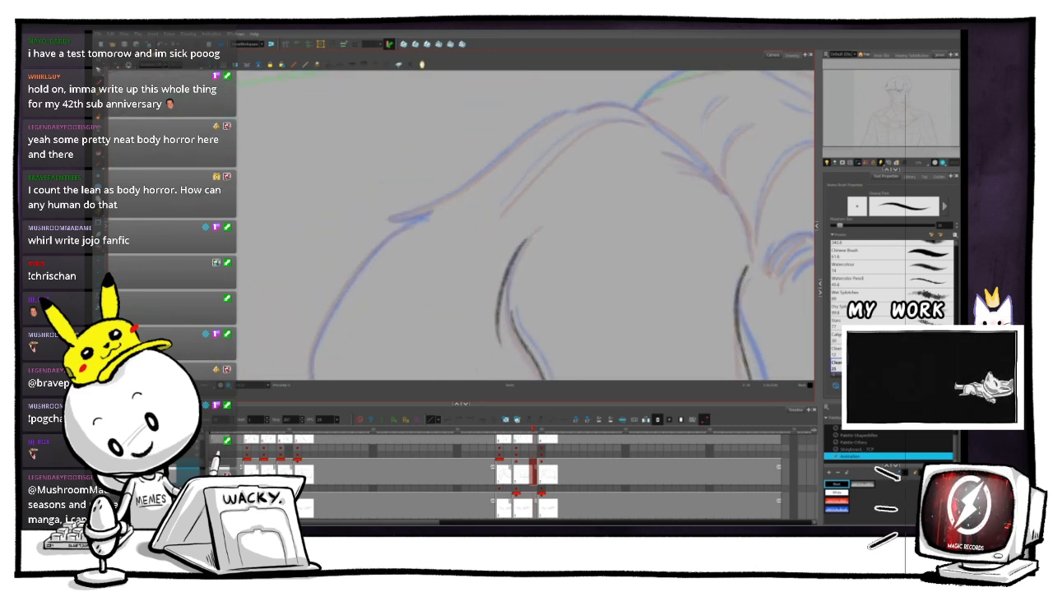
pyautogui.moveTo(571, 110)
pyautogui.mouseDown()
pyautogui.moveTo(387, 235)
pyautogui.moveTo(443, 167)
pyautogui.mouseUp()
pyautogui.press('1')
pyautogui.press('2')
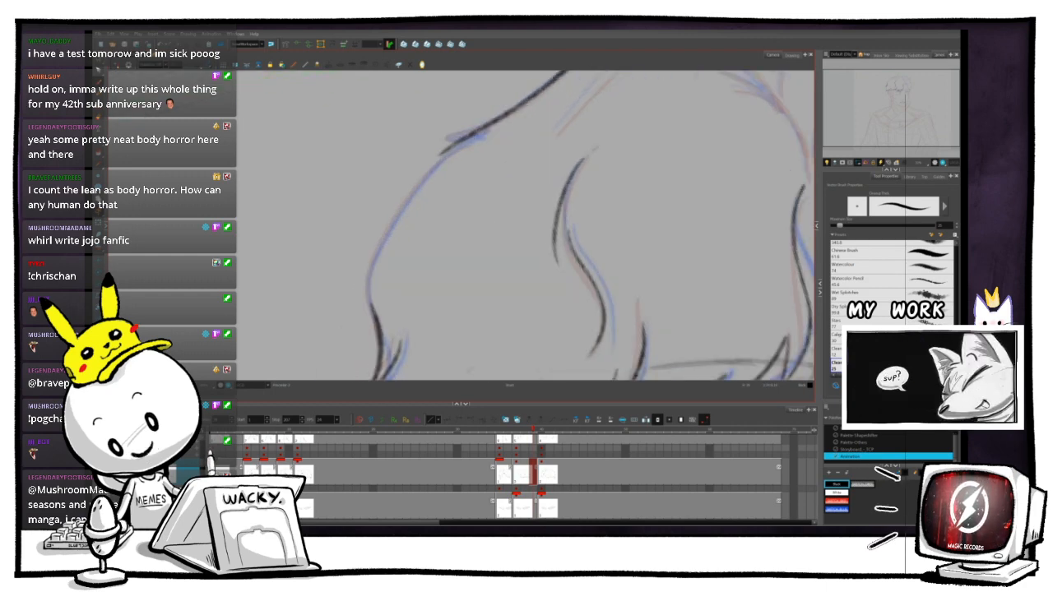
# - Try to ink the rounded back hair contour in black just below the notch
pyautogui.moveTo(479, 136)
pyautogui.mouseDown()
pyautogui.moveTo(441, 153)
pyautogui.moveTo(406, 196)
pyautogui.mouseUp()
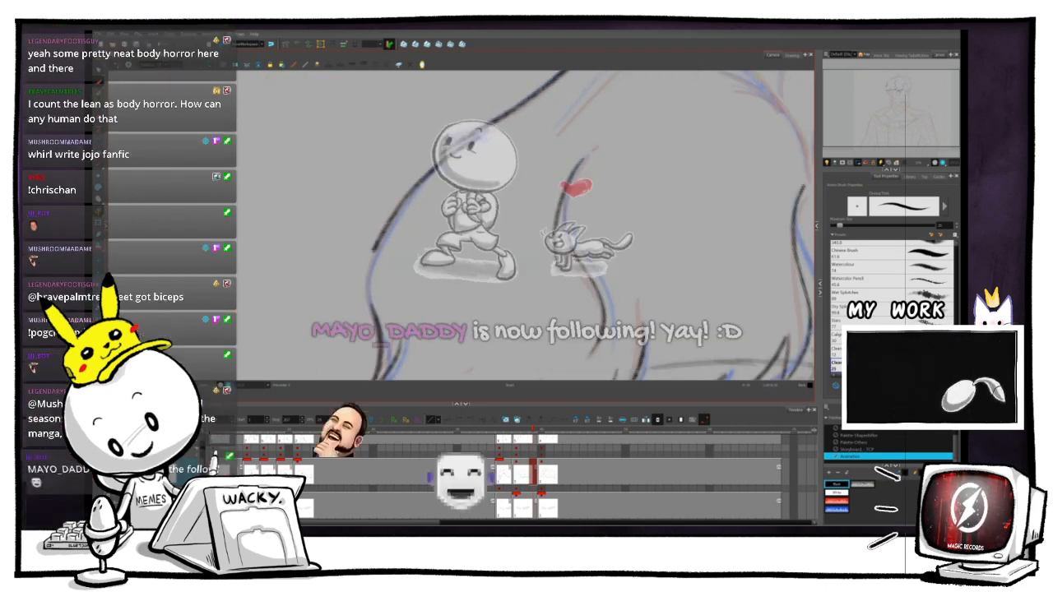
pyautogui.press('1')
pyautogui.press('1')
pyautogui.press('1')
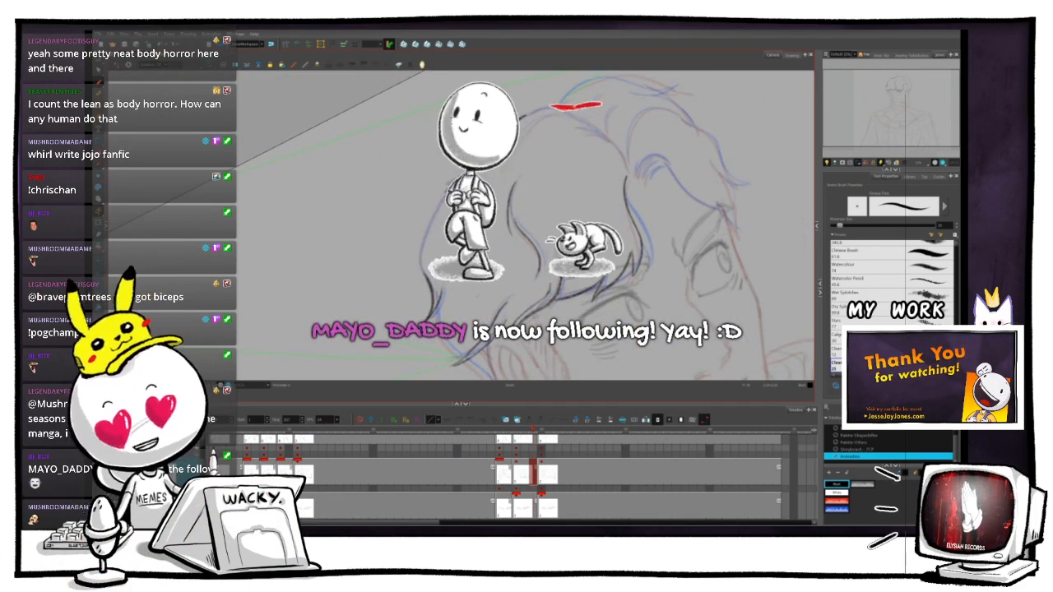
pyautogui.press('2')
pyautogui.press('2')
pyautogui.press('2')
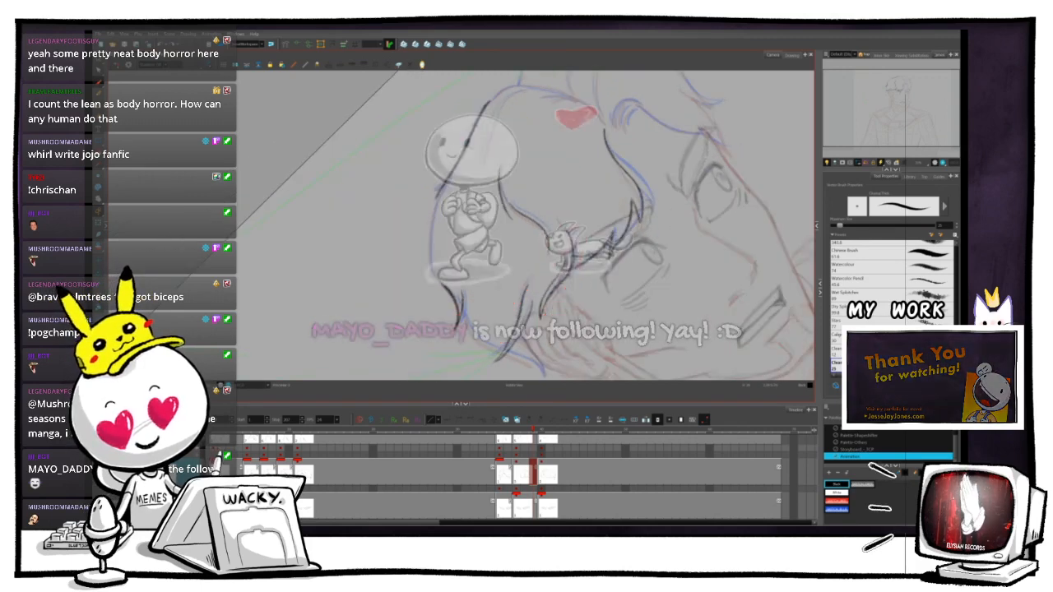
# - Enlarge the drawing view by shrinking the timeline area, keeping the rounded back of the hair in close view
pyautogui.press('2')
pyautogui.moveTo(527, 227); pyautogui.dragTo(489, 207)
pyautogui.moveTo(488, 403); pyautogui.dragTo(488, 434)
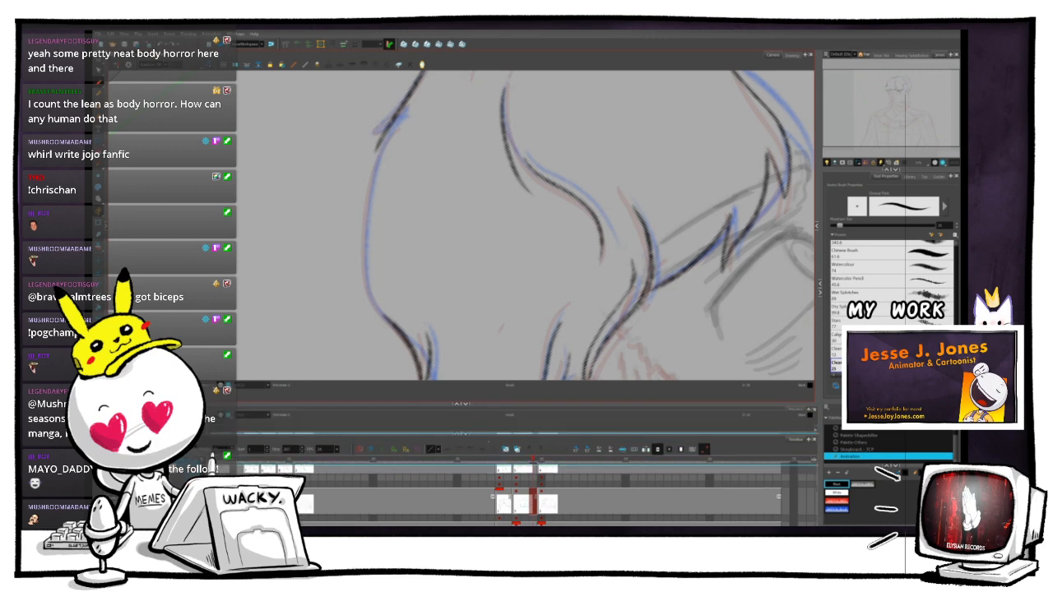
pyautogui.moveTo(527, 239); pyautogui.dragTo(530, 276)
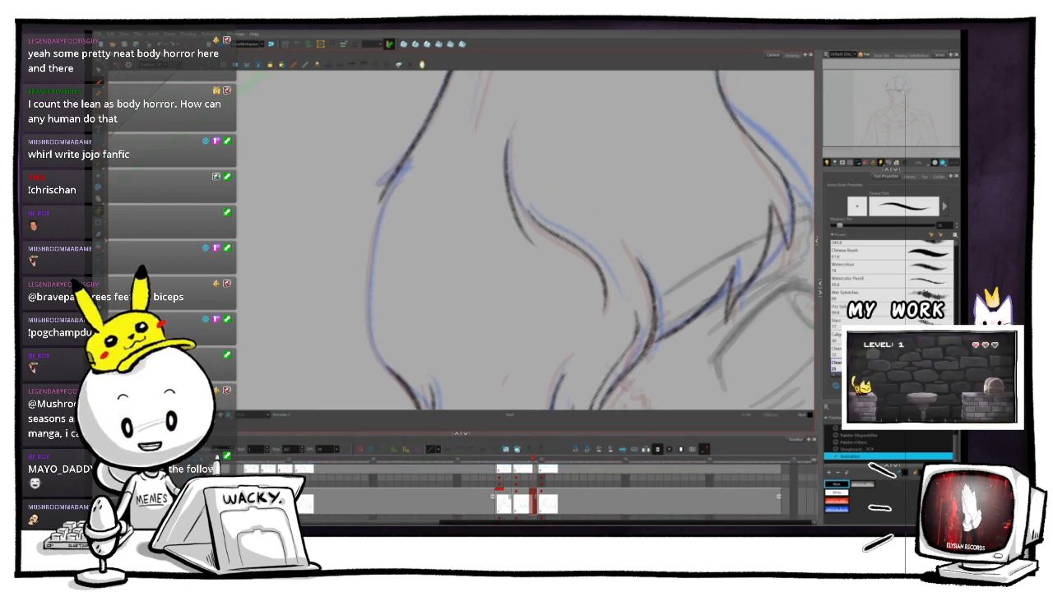
pyautogui.moveTo(593, 239)
pyautogui.mouseDown()
pyautogui.moveTo(591, 218)
pyautogui.moveTo(601, 238)
pyautogui.moveTo(583, 292)
pyautogui.mouseUp()
pyautogui.scroll(3, 384, 300)
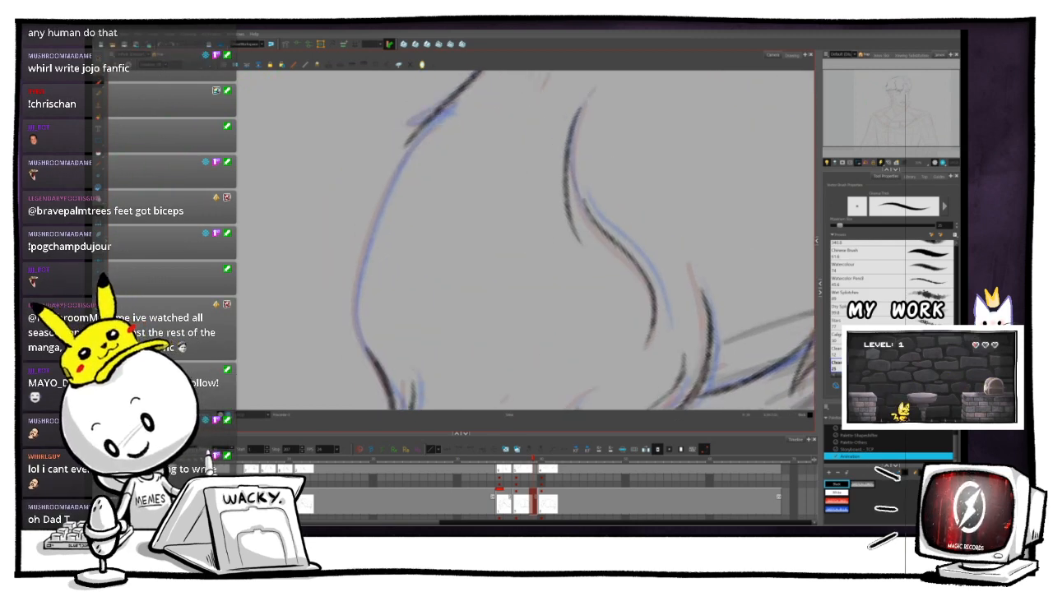
# - Ink the rounded back hair contour in black from the lower flick up to the notch, checking it against the neighbouring frames
pyautogui.press('.')
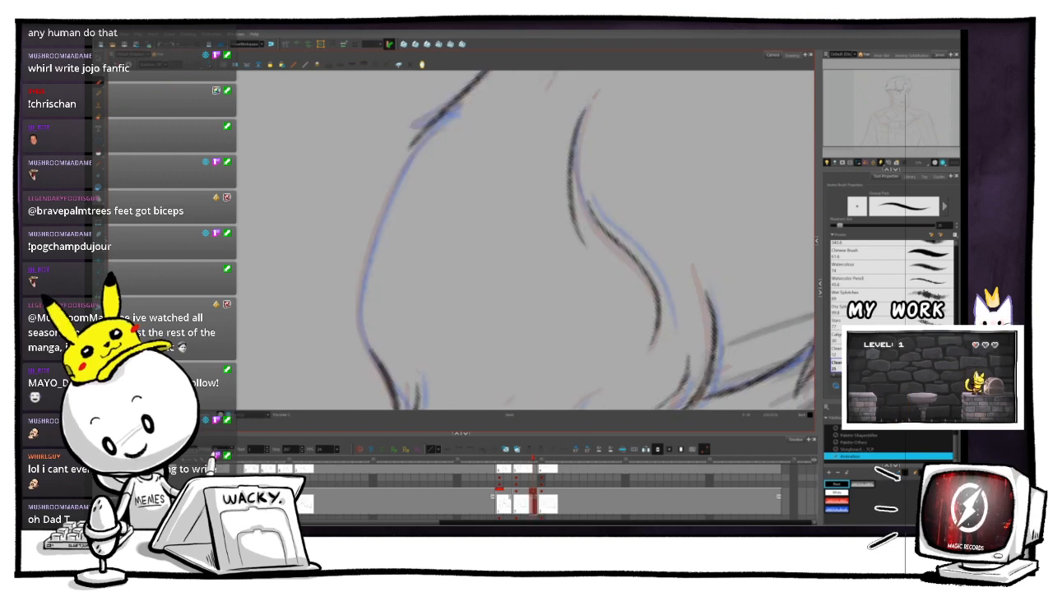
pyautogui.press('.')
pyautogui.press('.')
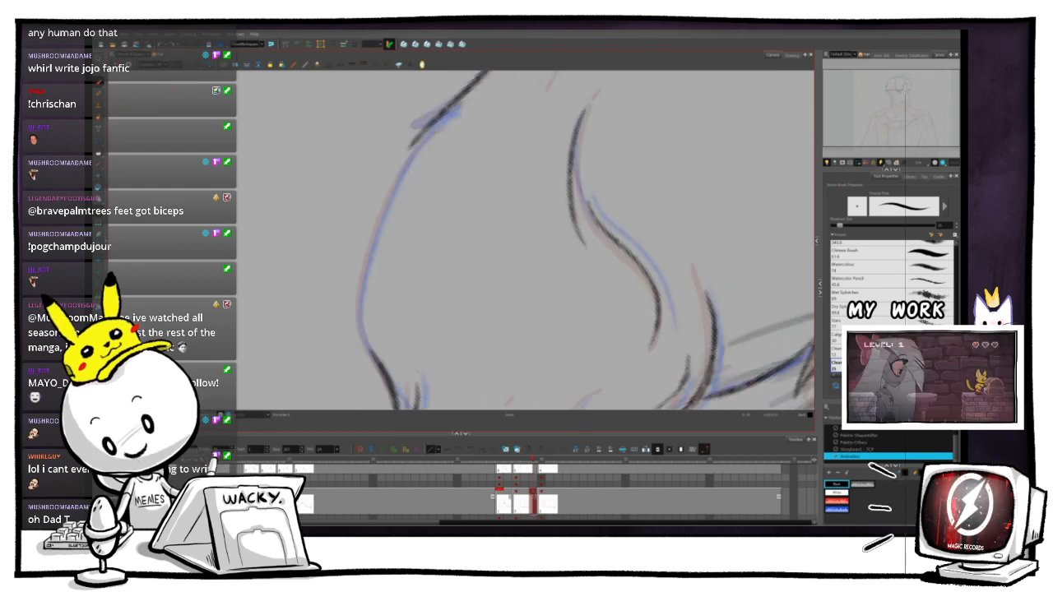
pyautogui.moveTo(372, 351)
pyautogui.mouseDown()
pyautogui.moveTo(361, 303)
pyautogui.moveTo(383, 210)
pyautogui.moveTo(433, 119)
pyautogui.moveTo(464, 107)
pyautogui.mouseUp()
pyautogui.press('1')
pyautogui.press('1')
pyautogui.press('1')
pyautogui.press('1')
pyautogui.press('1')
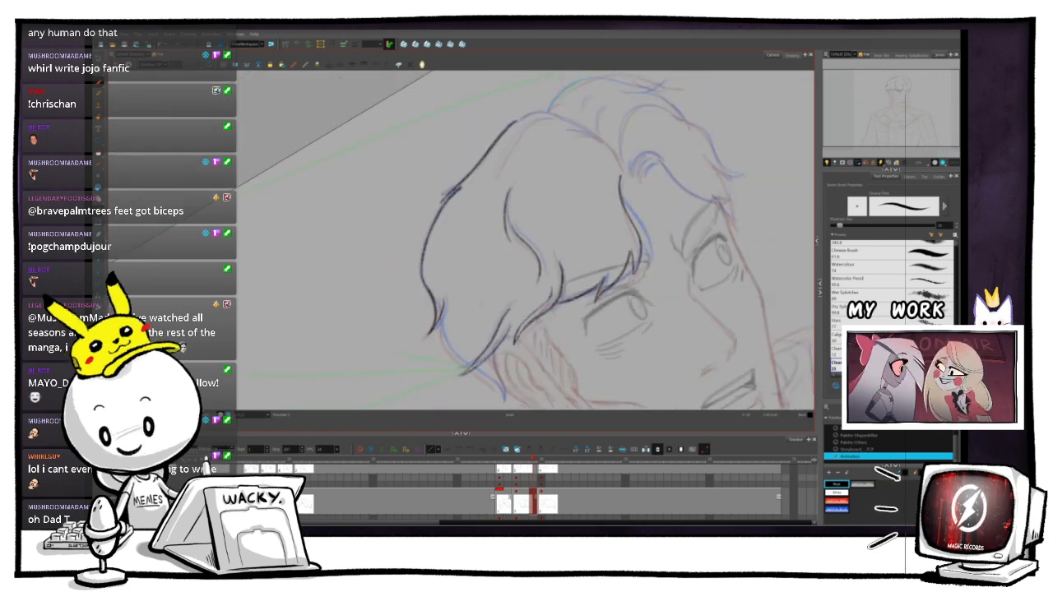
# - Compare the inked back contour and notch with the following key, inspecting the hair up close and from a distance
pyautogui.moveTo(575, 247); pyautogui.dragTo(539, 264)
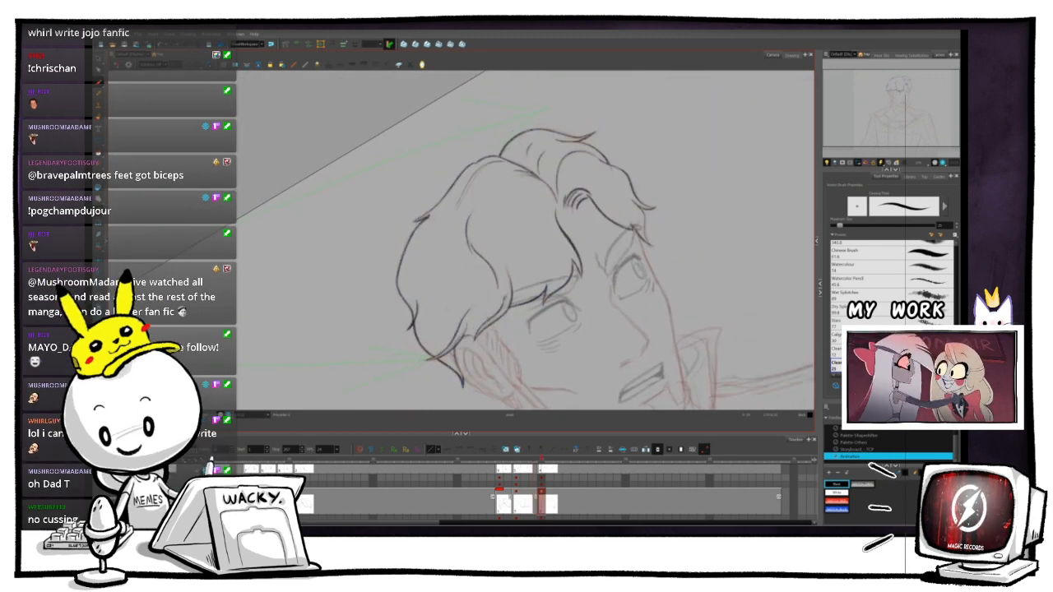
pyautogui.press('.')
pyautogui.press('.')
pyautogui.press('.')
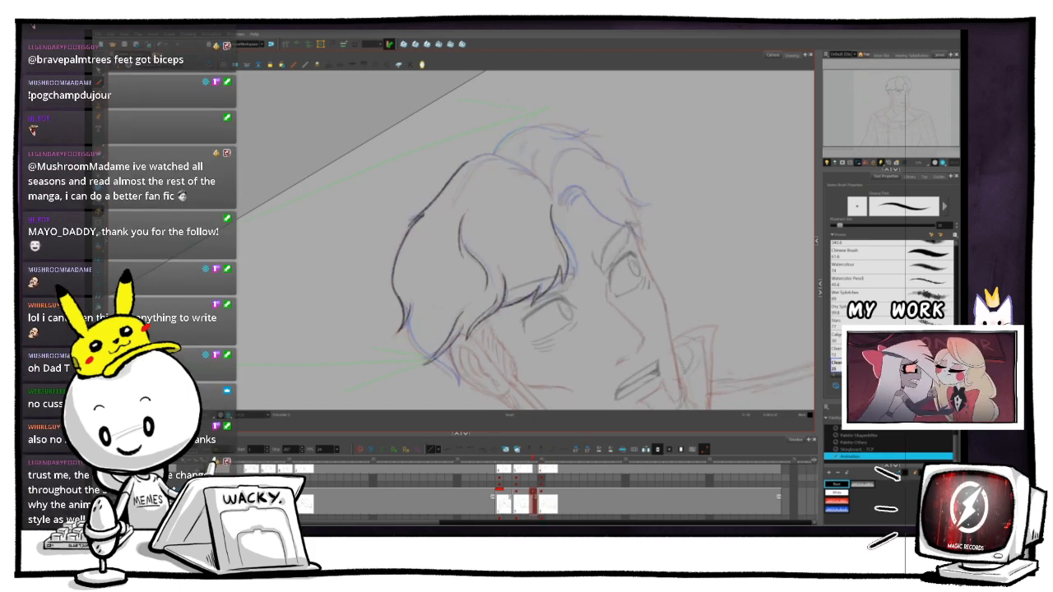
pyautogui.moveTo(408, 148); pyautogui.dragTo(448, 132)
pyautogui.press('2')
pyautogui.press('2')
pyautogui.press('2')
pyautogui.press('2')
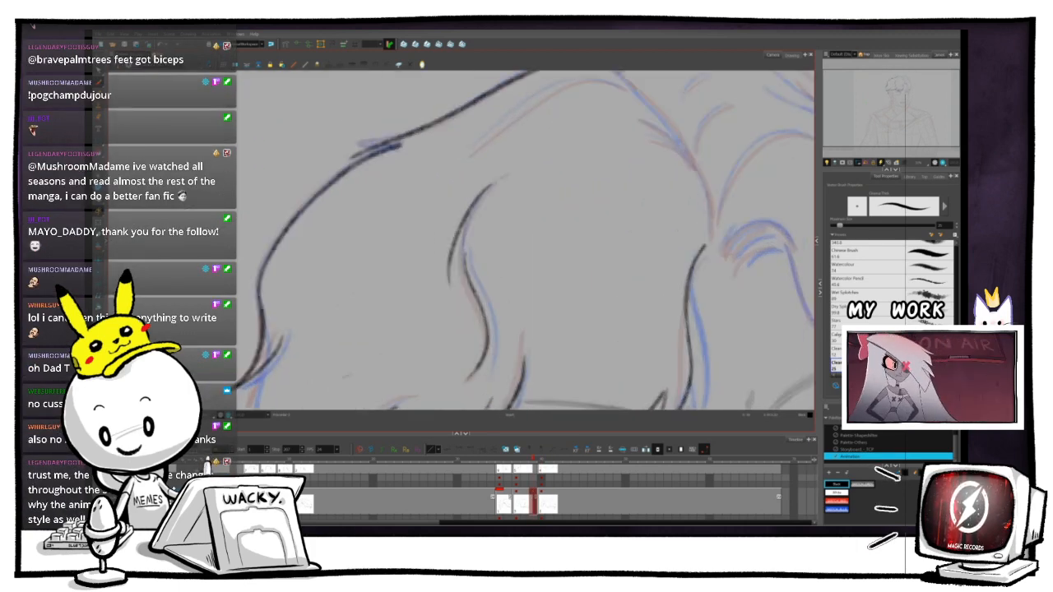
pyautogui.press('1')
pyautogui.press('1')
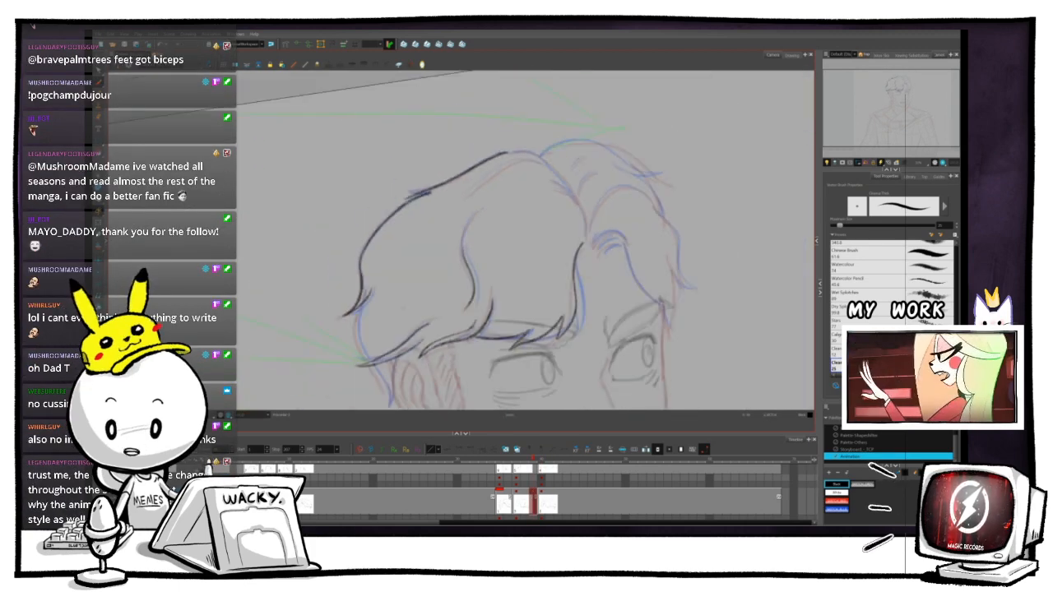
pyautogui.moveTo(447, 131); pyautogui.dragTo(429, 135)
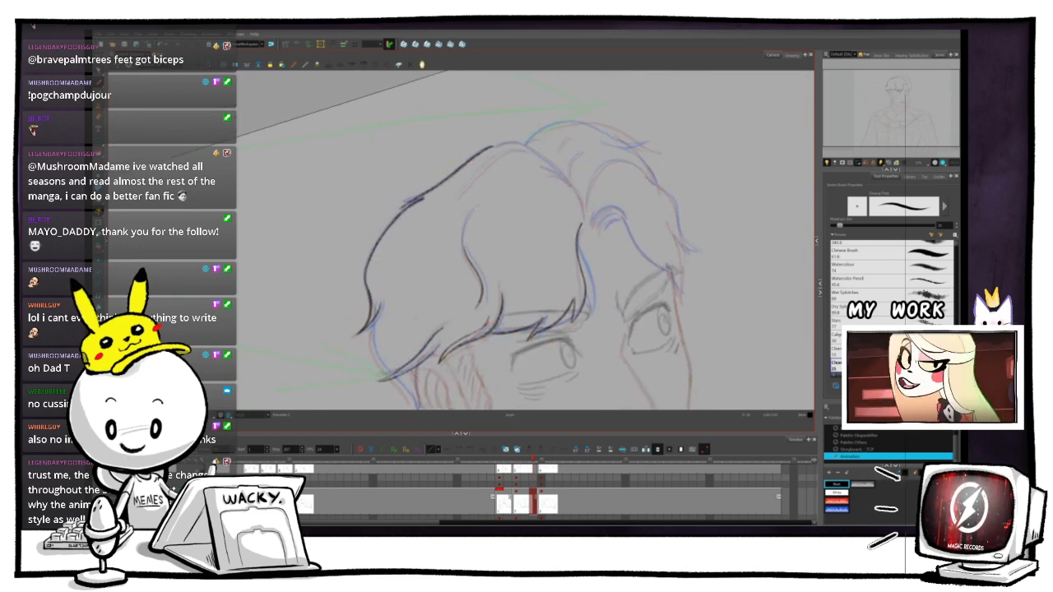
# - Check the inner hair strand on the following key and redraw its upper stroke in black so it joins the lower curve
pyautogui.press('.')
pyautogui.press('.')
pyautogui.press('2')
pyautogui.press('2')
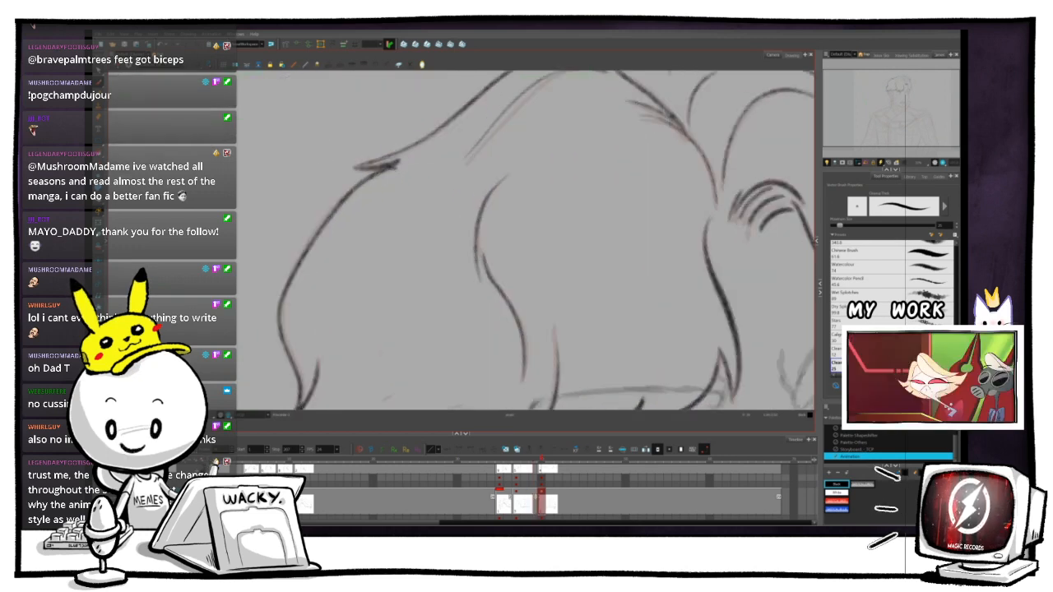
pyautogui.press('2')
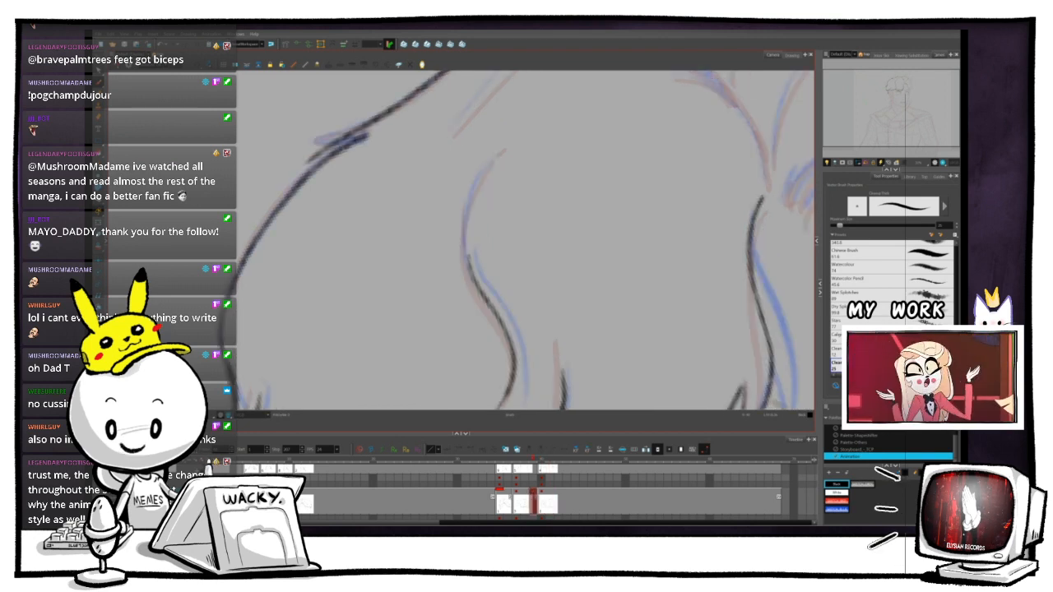
pyautogui.moveTo(492, 158)
pyautogui.mouseDown()
pyautogui.moveTo(464, 218)
pyautogui.moveTo(463, 280)
pyautogui.mouseUp()
pyautogui.press('1')
pyautogui.press('1')
pyautogui.press('1')
pyautogui.press('1')
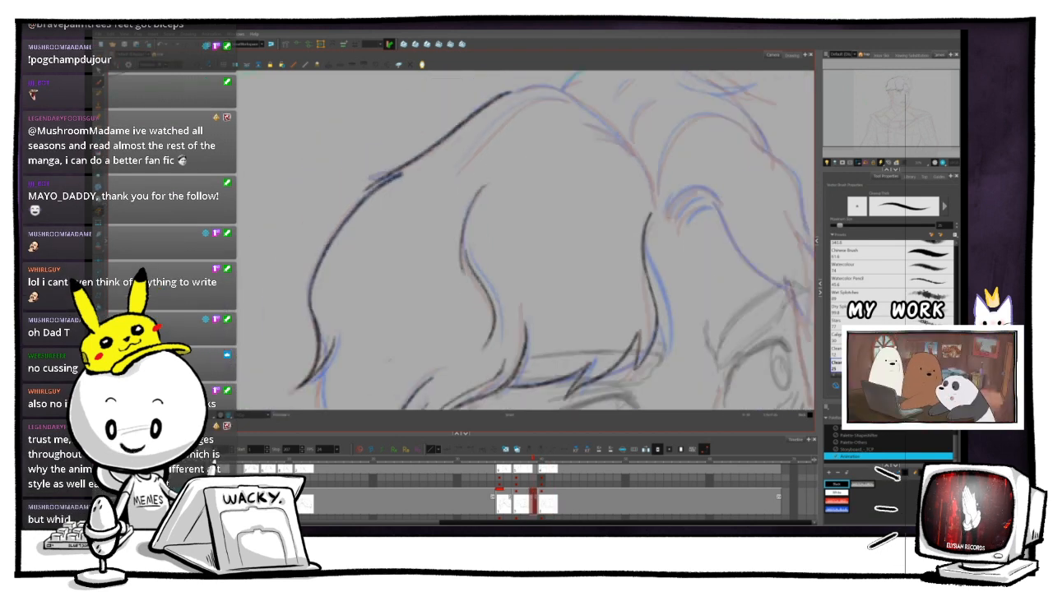
# - Compare the redrawn inner strand and the fringe with the following key, flipping between the frames
pyautogui.press('.')
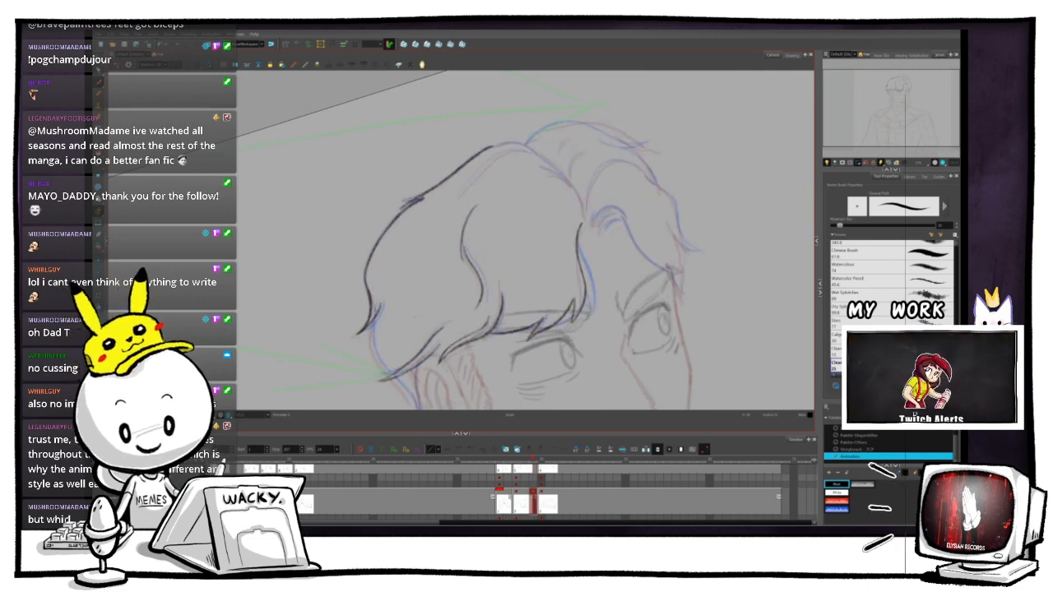
pyautogui.press('.')
pyautogui.press('.')
pyautogui.press('.')
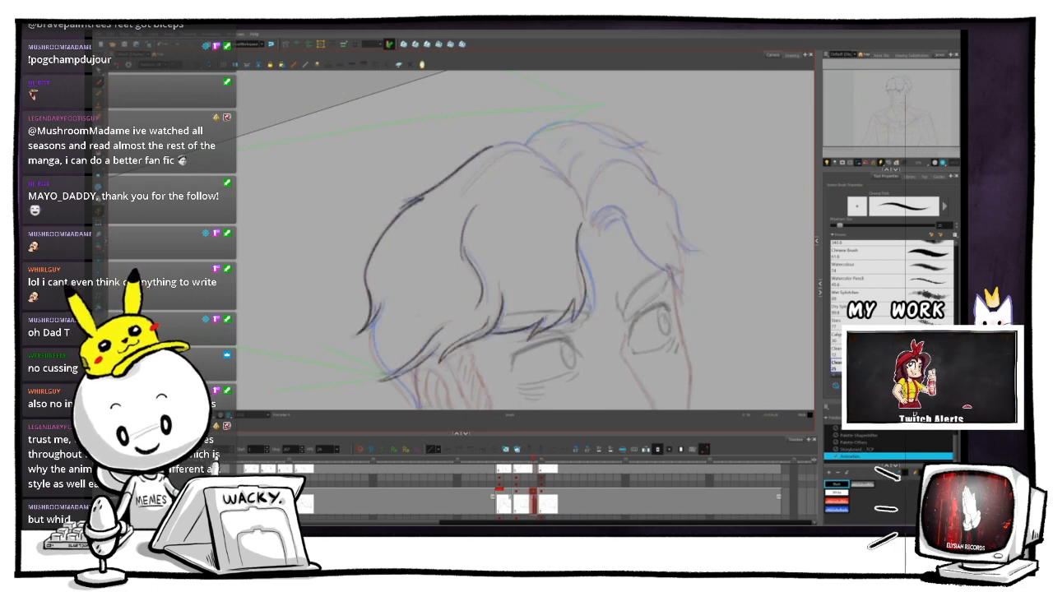
pyautogui.press('2')
pyautogui.press('2')
pyautogui.press('2')
pyautogui.moveTo(526, 241); pyautogui.dragTo(428, 158)
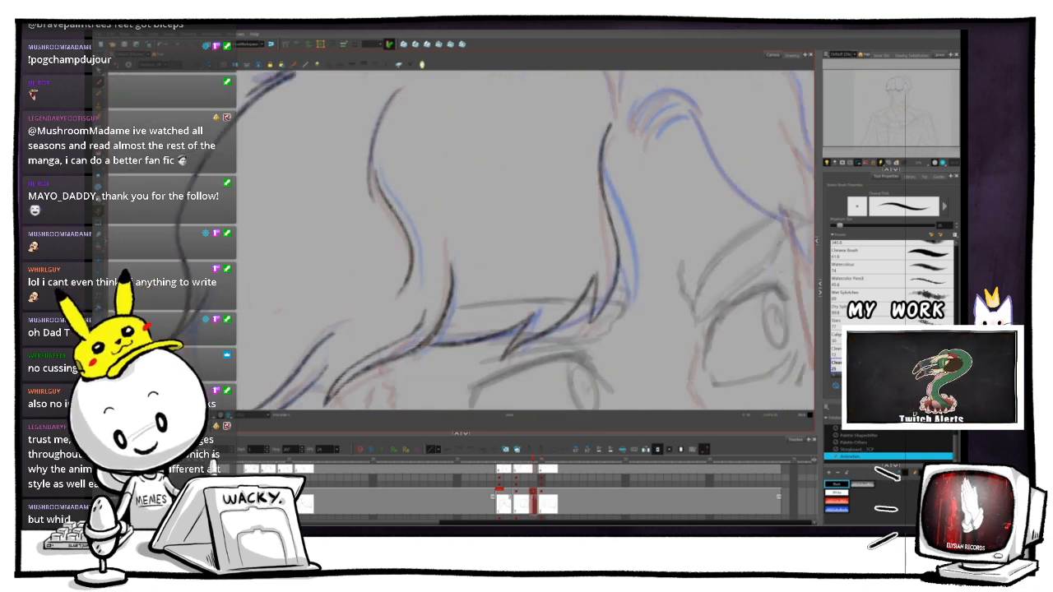
pyautogui.press('2')
pyautogui.press('1')
pyautogui.press('1')
pyautogui.press('1')
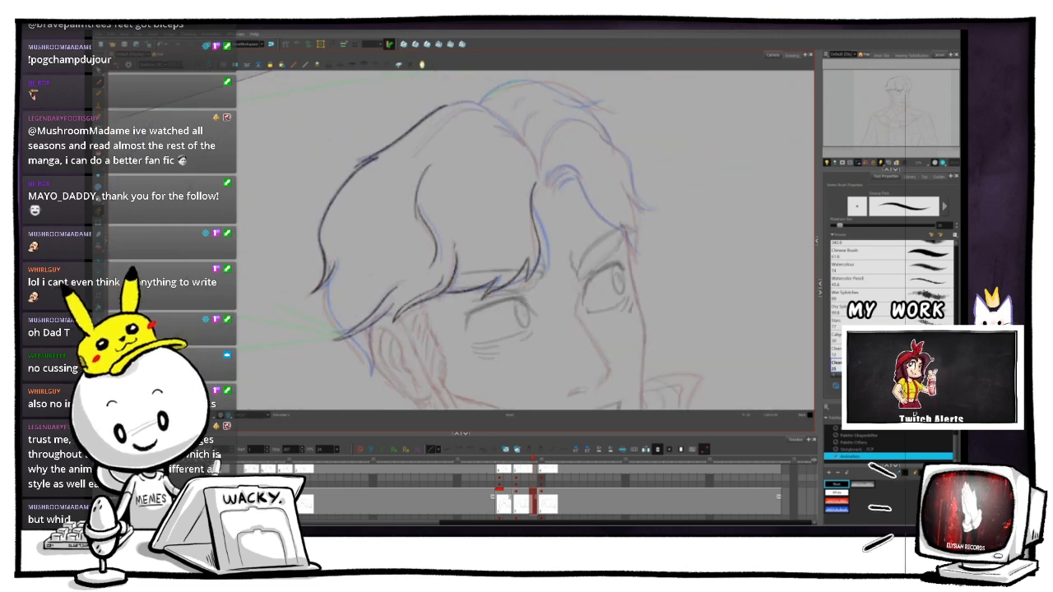
pyautogui.moveTo(445, 251); pyautogui.dragTo(456, 302)
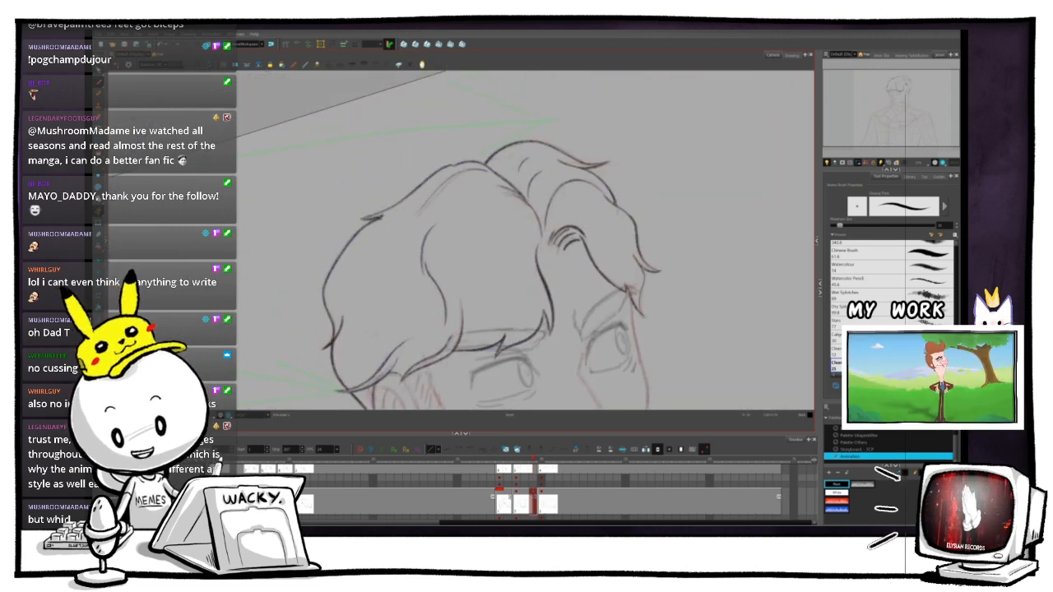
pyautogui.press('.')
pyautogui.press('.')
pyautogui.press('.')
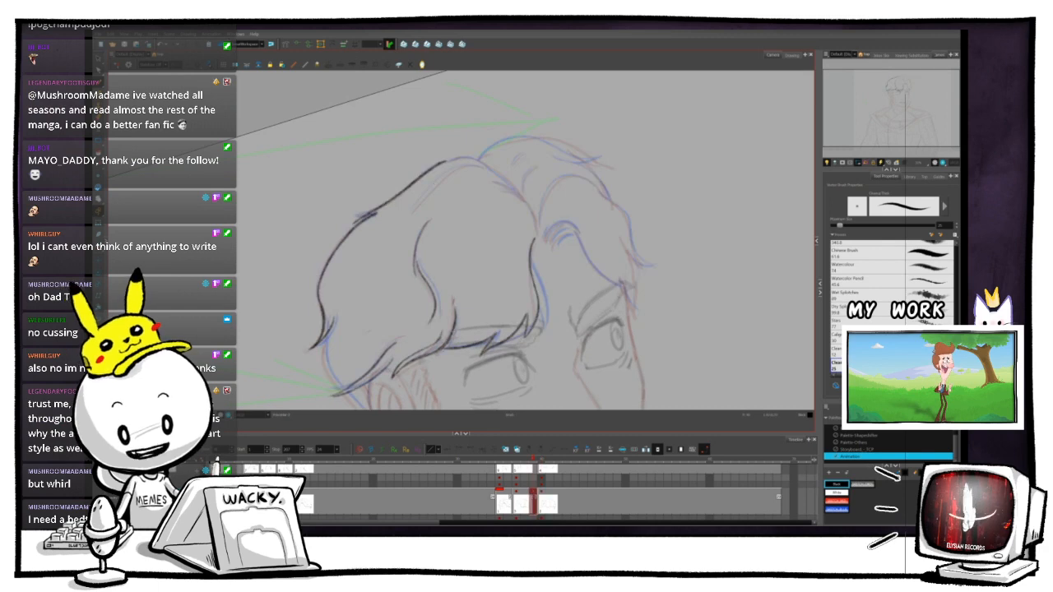
# - Inspect the overlapping side locks and jagged lower hair tips on the in-between, up close and at several canvas angles
pyautogui.moveTo(494, 312); pyautogui.dragTo(576, 209)
pyautogui.moveTo(428, 137); pyautogui.dragTo(533, 159)
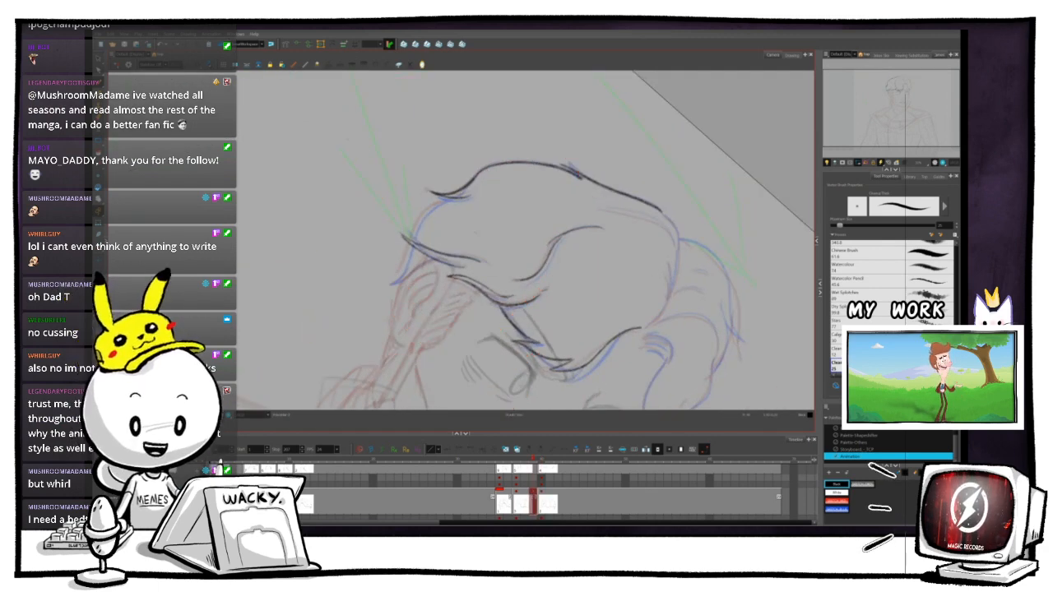
pyautogui.press('2')
pyautogui.press('2')
pyautogui.press('2')
pyautogui.press('2')
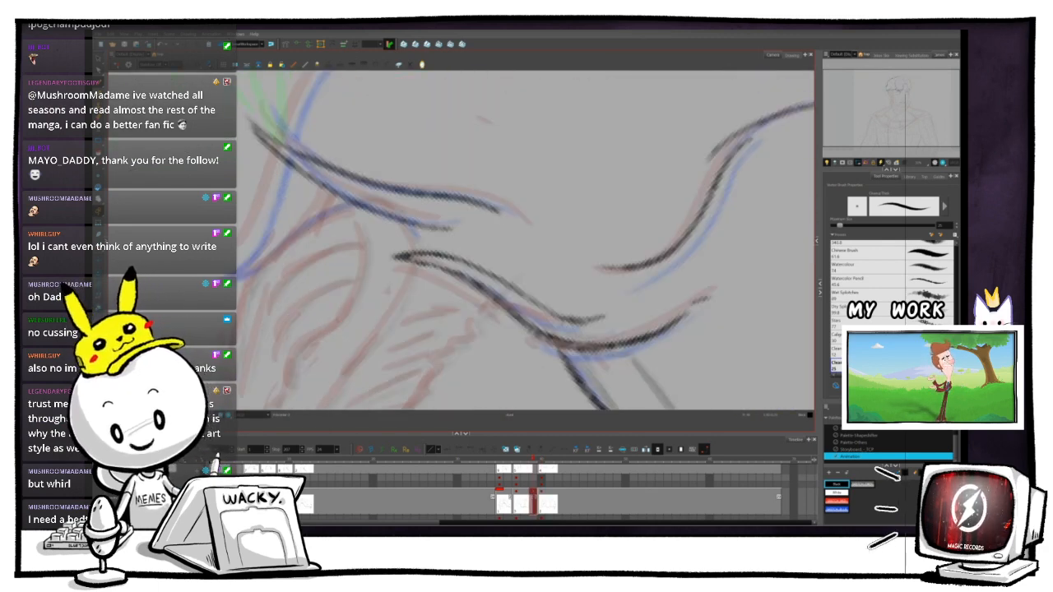
pyautogui.press('2')
pyautogui.moveTo(526, 238); pyautogui.dragTo(549, 276)
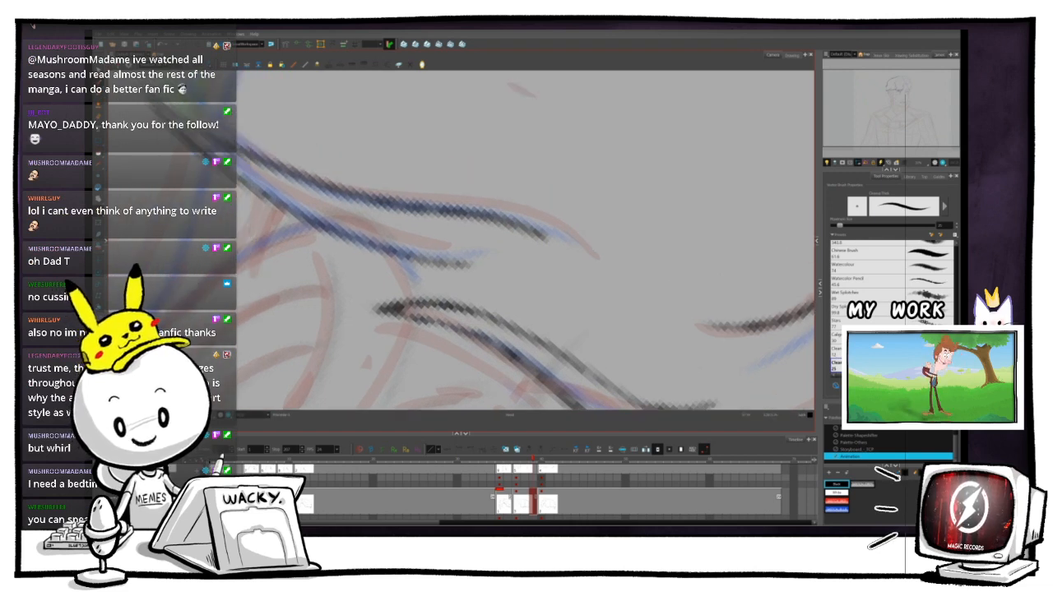
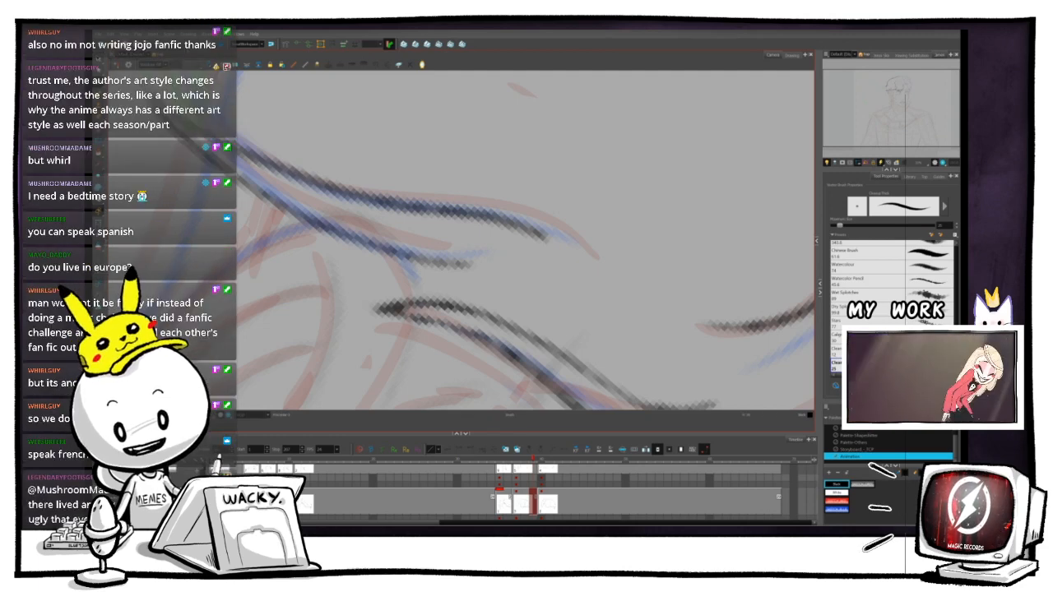
pyautogui.hotkey('ctrl', 'alt')
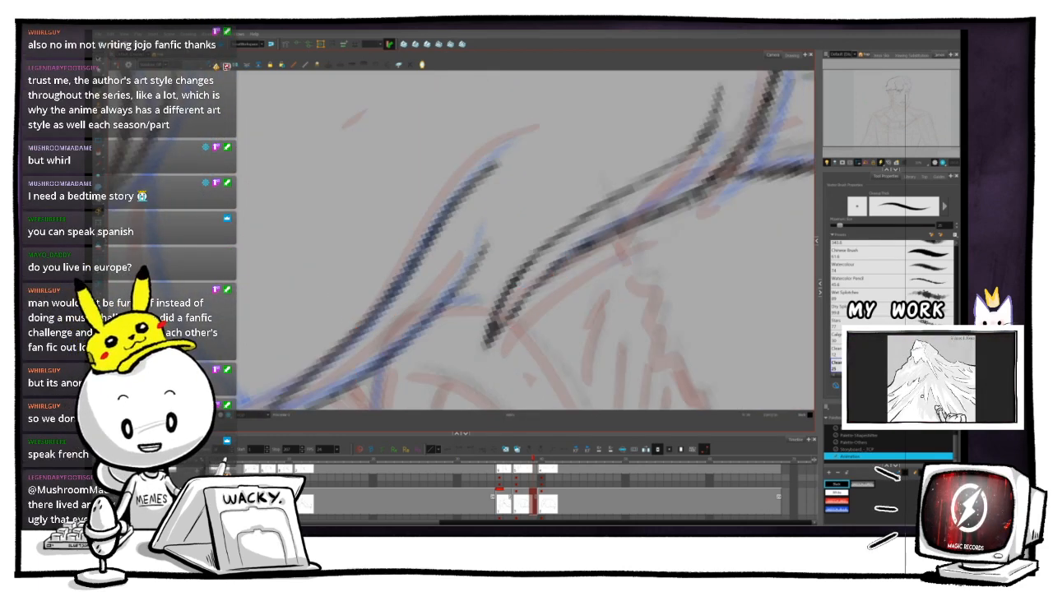
pyautogui.hotkey('ctrl', 'alt')
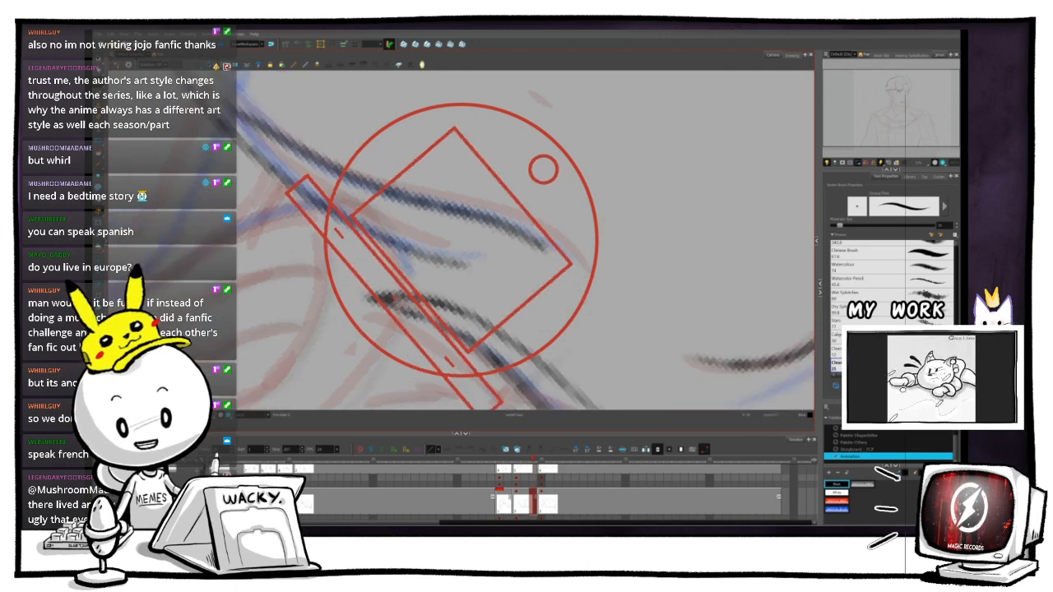
pyautogui.press('1')
pyautogui.press('1')
pyautogui.press('1')
pyautogui.hotkey('ctrl', 'alt')
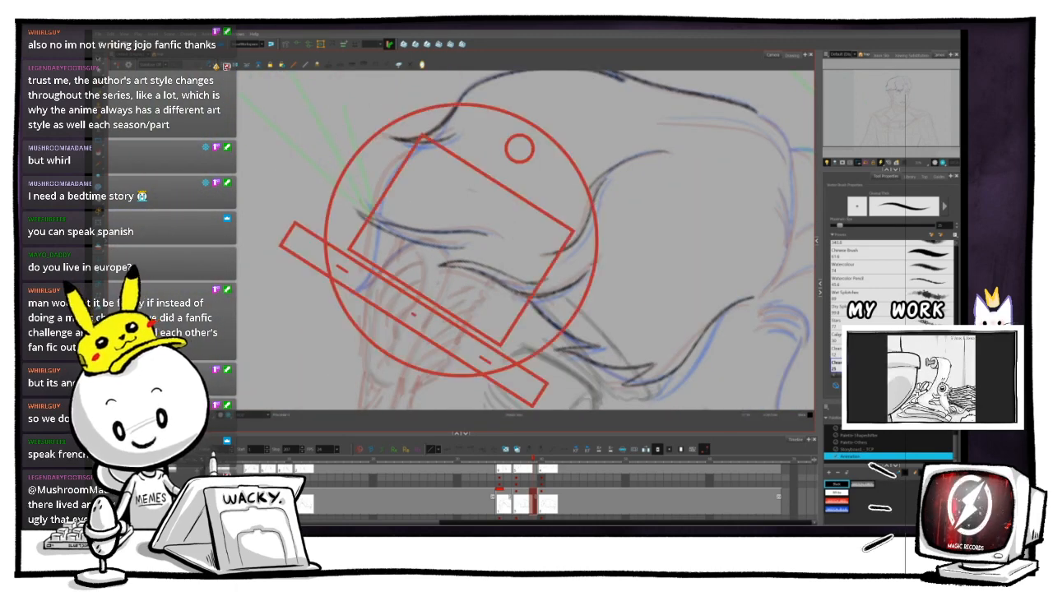
pyautogui.press('2')
pyautogui.press('2')
pyautogui.moveTo(524, 241); pyautogui.dragTo(550, 236)
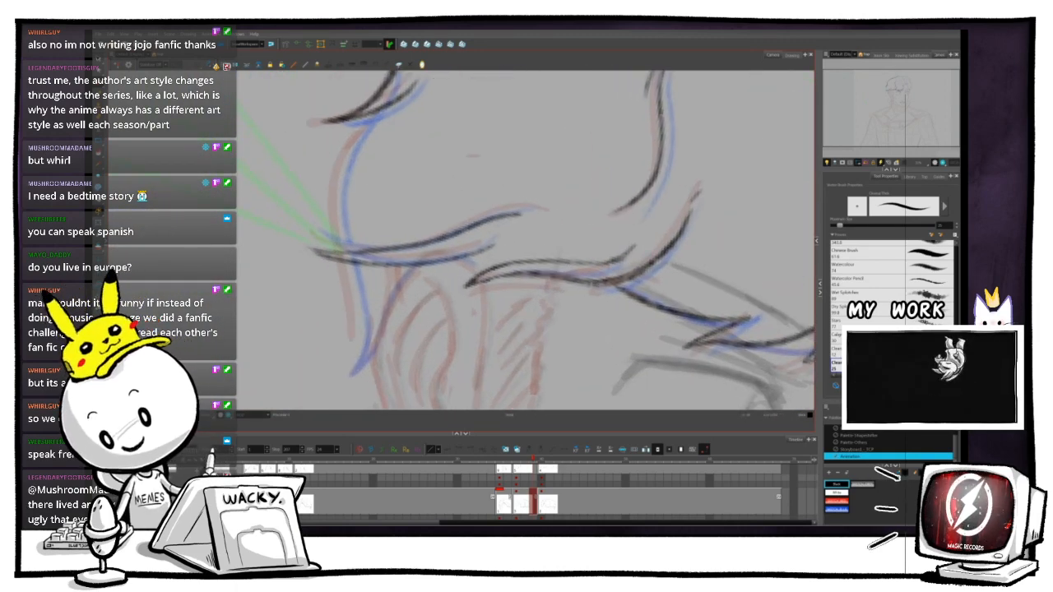
pyautogui.hotkey('ctrl', 'alt')
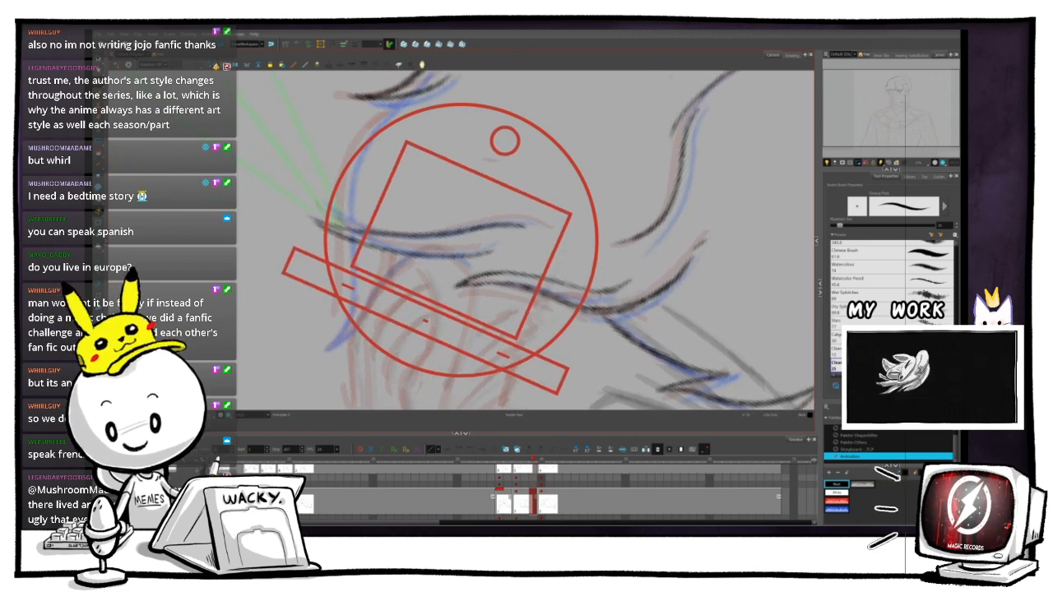
pyautogui.hotkey('ctrl', 'alt')
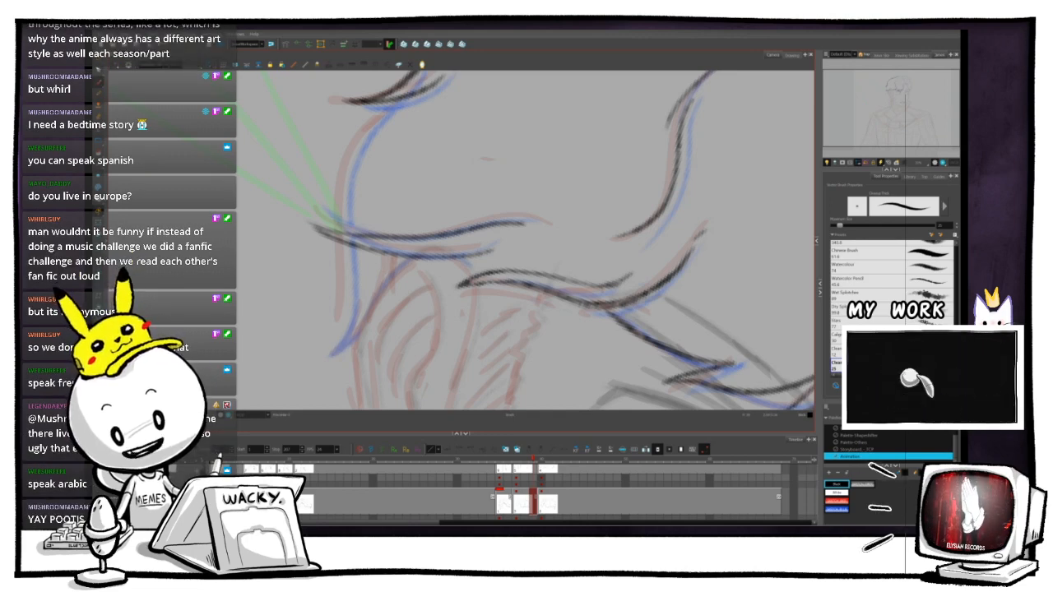
# - Compare the uninked nape hair behind the ear with the following key, checking how it meets the back flick and side lock
pyautogui.press('2')
pyautogui.press('space')
pyautogui.press('1')
pyautogui.press('1')
pyautogui.press('1')
pyautogui.hotkey('ctrl', 'alt')
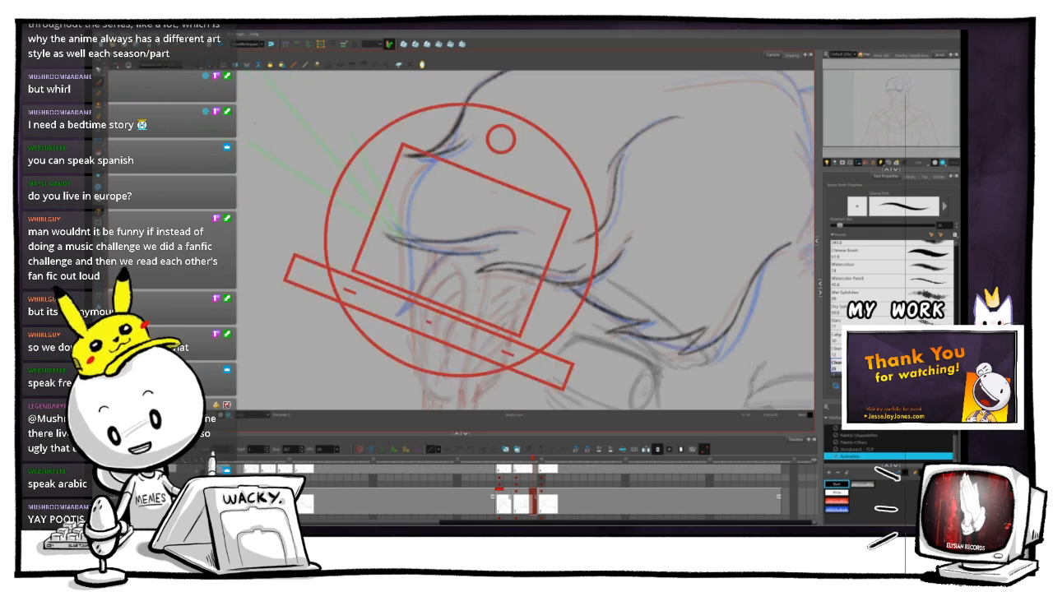
pyautogui.moveTo(501, 139); pyautogui.dragTo(406, 147)
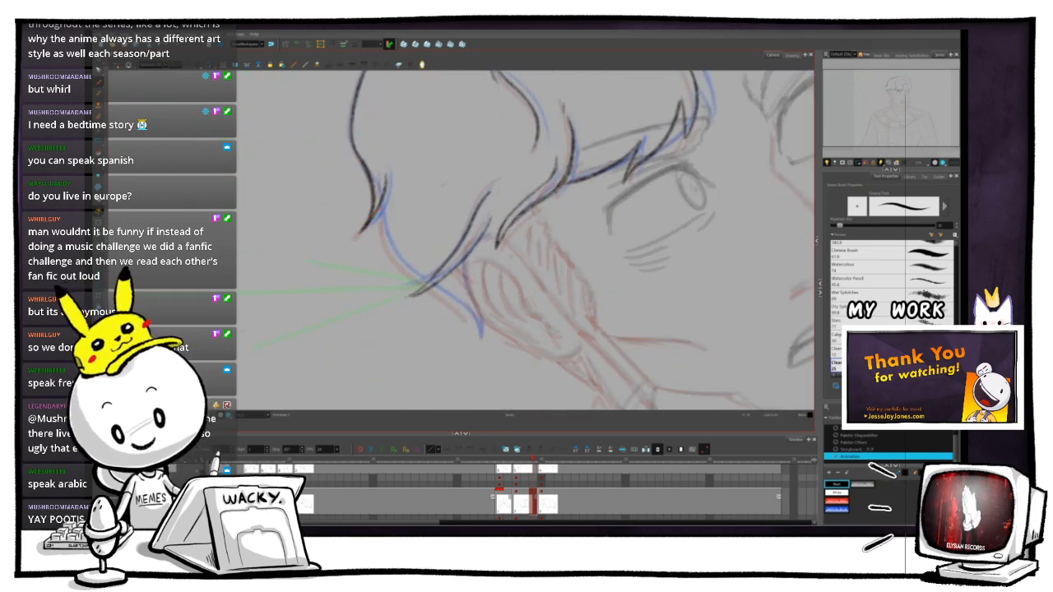
pyautogui.press('2')
pyautogui.moveTo(526, 240); pyautogui.dragTo(478, 246)
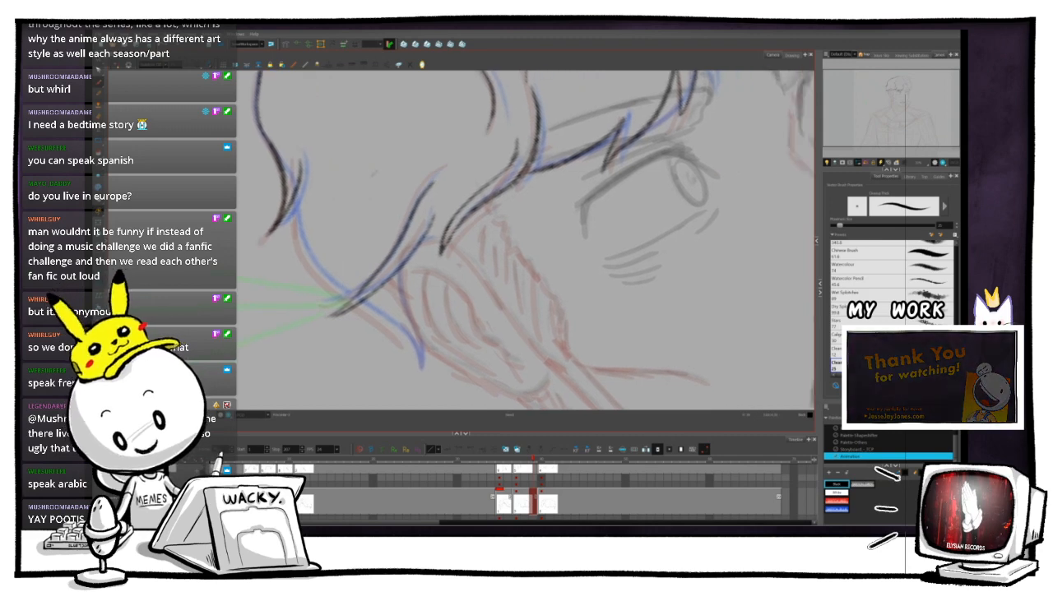
pyautogui.press('.')
pyautogui.press('.')
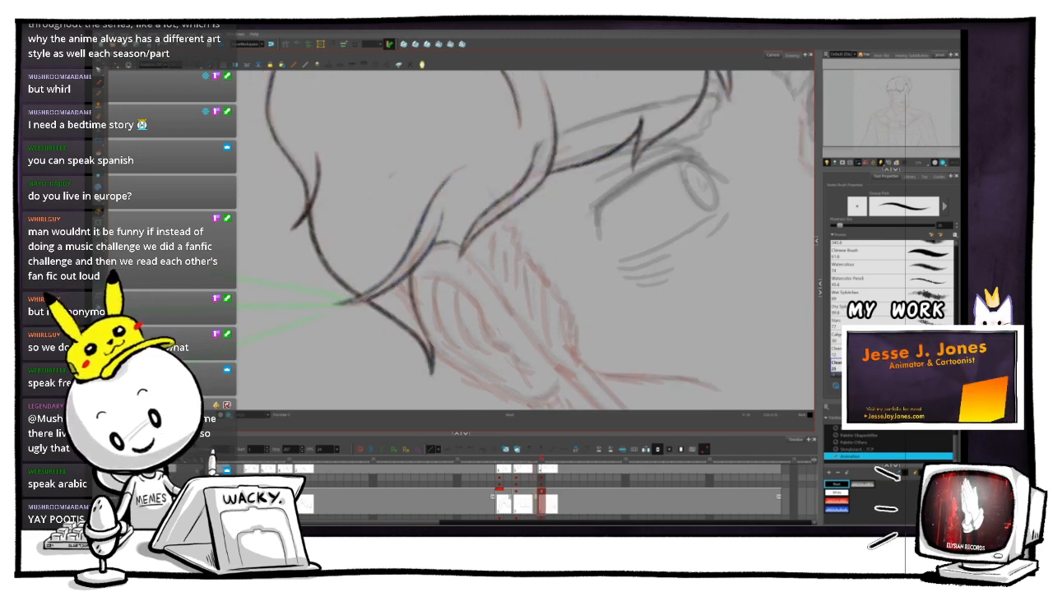
pyautogui.moveTo(406, 147); pyautogui.dragTo(517, 147)
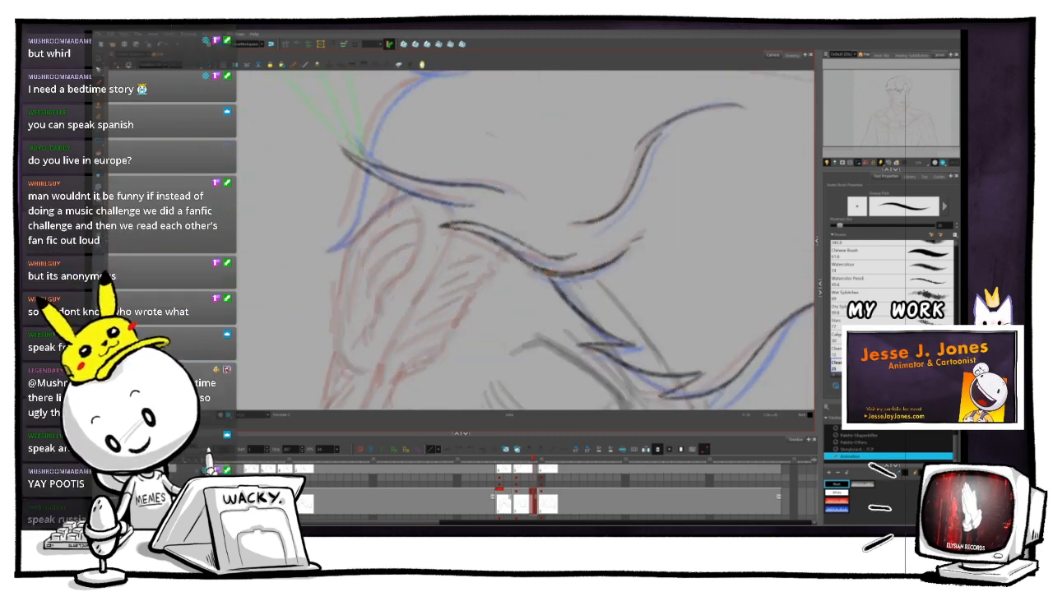
# - Ink the lower back hair contour in black from the back flick past the side lock, redoing its end down to the pointed tip
pyautogui.moveTo(550, 272); pyautogui.dragTo(547, 323)
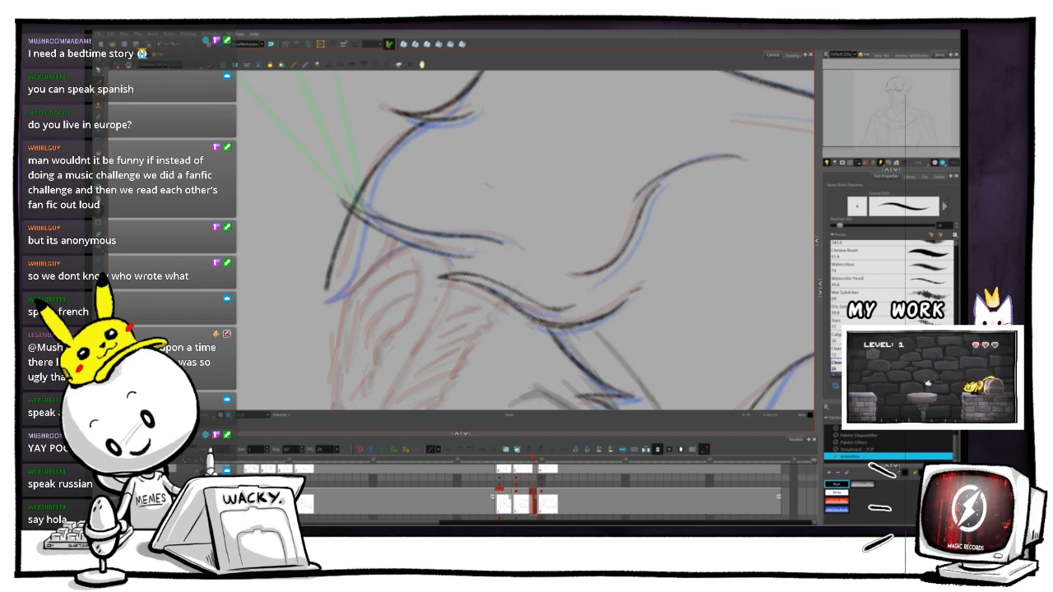
pyautogui.hotkey('ctrl', 'z')
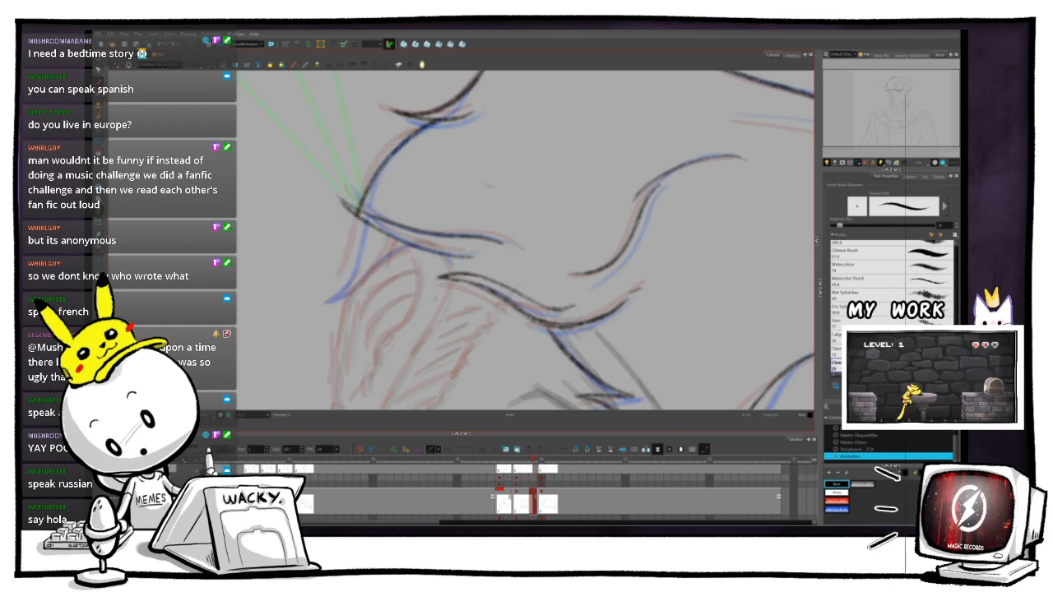
pyautogui.moveTo(359, 212); pyautogui.dragTo(330, 296)
pyautogui.hotkey('shift', 'x')
pyautogui.press('2')
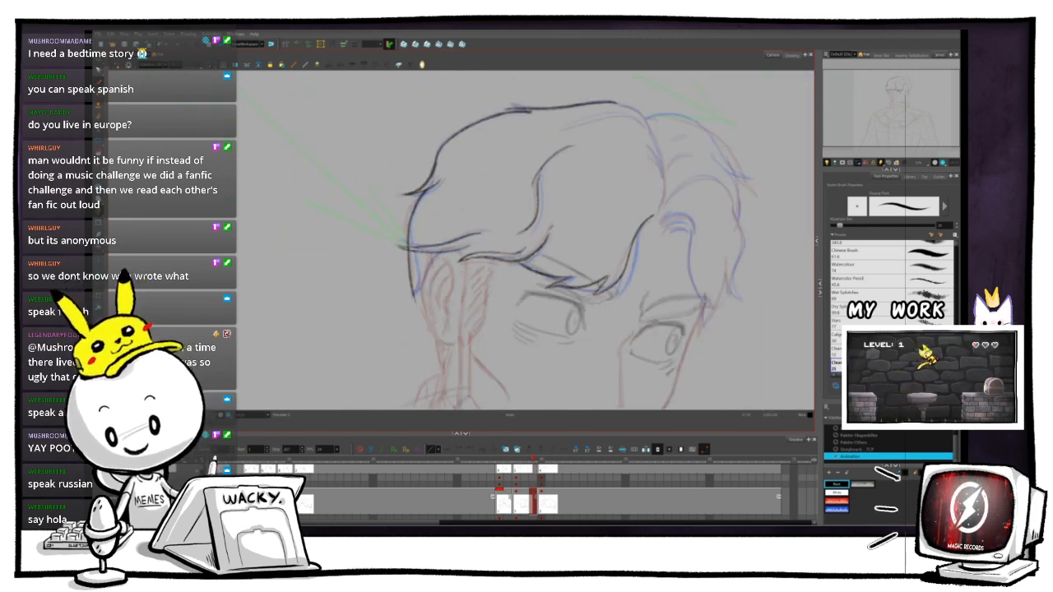
# - Check the nape contour against the following key and ink a short black return stroke rising from its pointed tip
pyautogui.press('.')
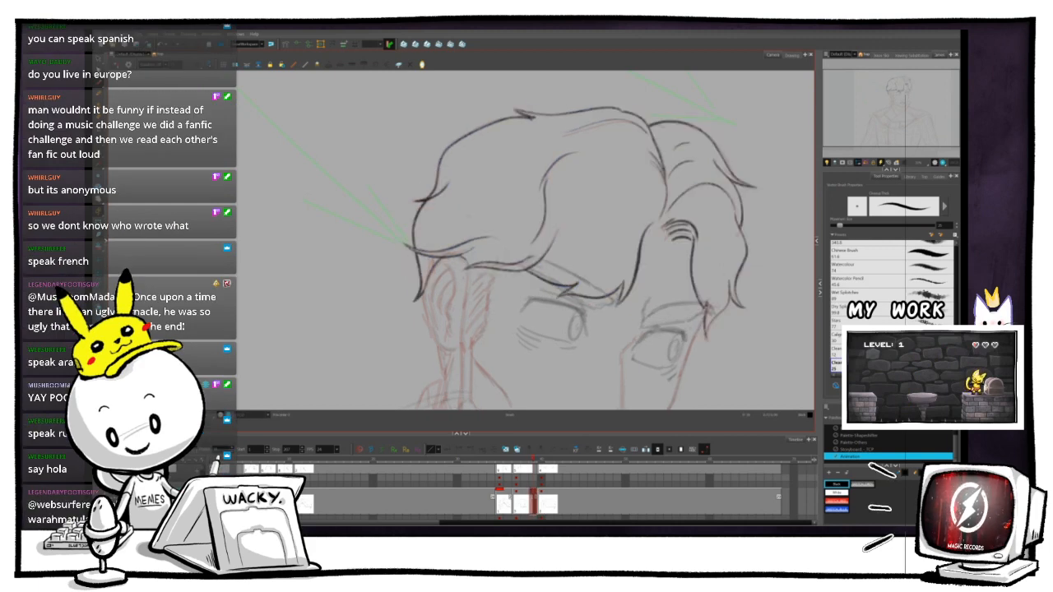
pyautogui.press('.')
pyautogui.press('.')
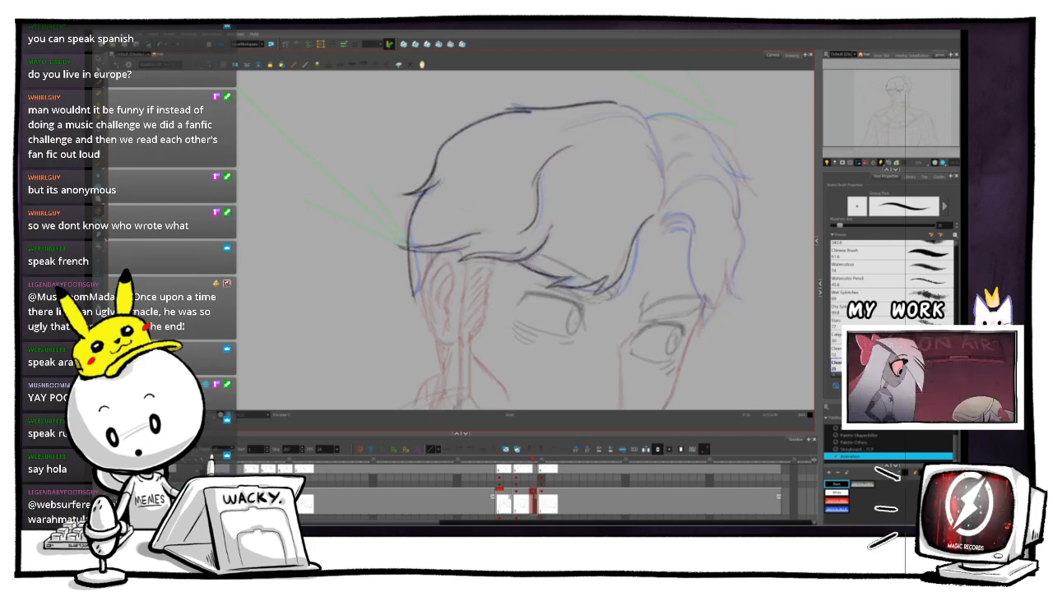
pyautogui.press('2')
pyautogui.press('2')
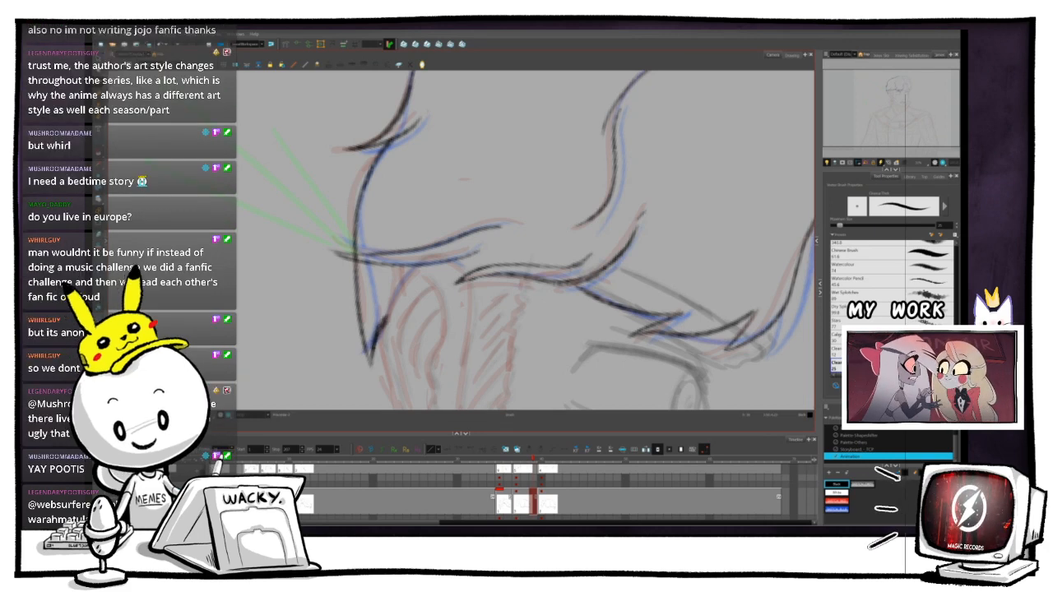
# - Flip repeatedly between the in-between and the following key to examine how the hair silhouette moves at full-head view
pyautogui.press('1')
pyautogui.press('1')
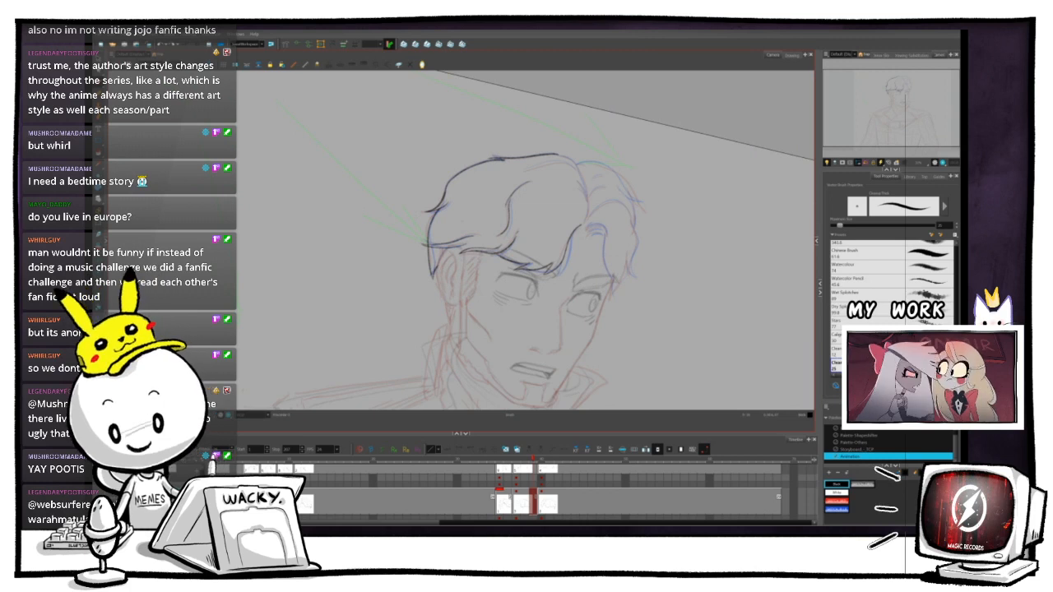
pyautogui.press('.')
pyautogui.press(',')
pyautogui.press('.')
pyautogui.press(',')
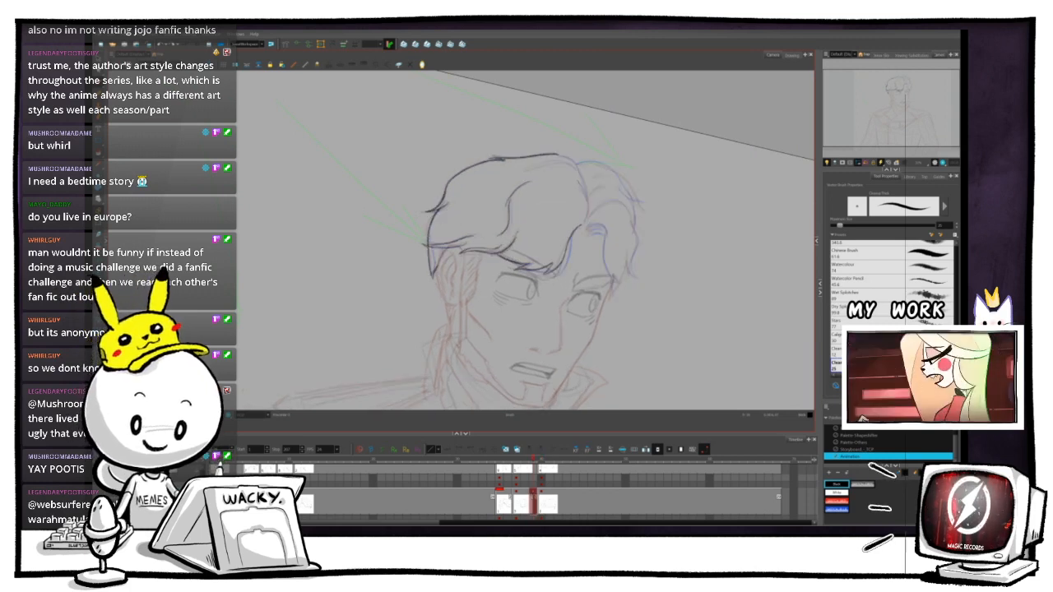
pyautogui.press('.')
pyautogui.press(',')
pyautogui.press('.')
pyautogui.press(',')
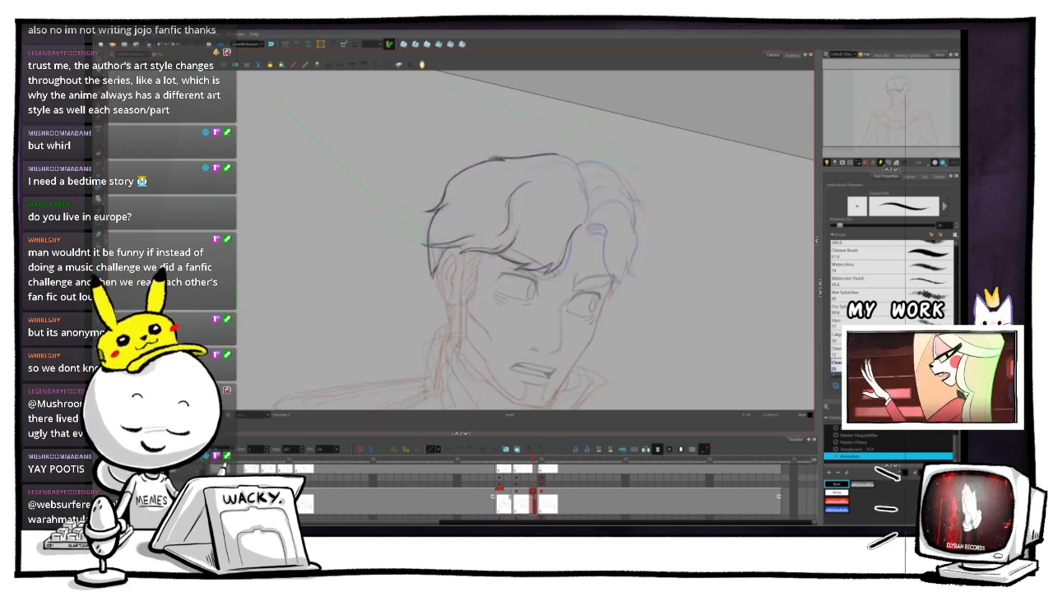
pyautogui.press('.')
pyautogui.press(',')
pyautogui.press('.')
pyautogui.press(',')
pyautogui.press('.')
pyautogui.press(',')
pyautogui.press('.')
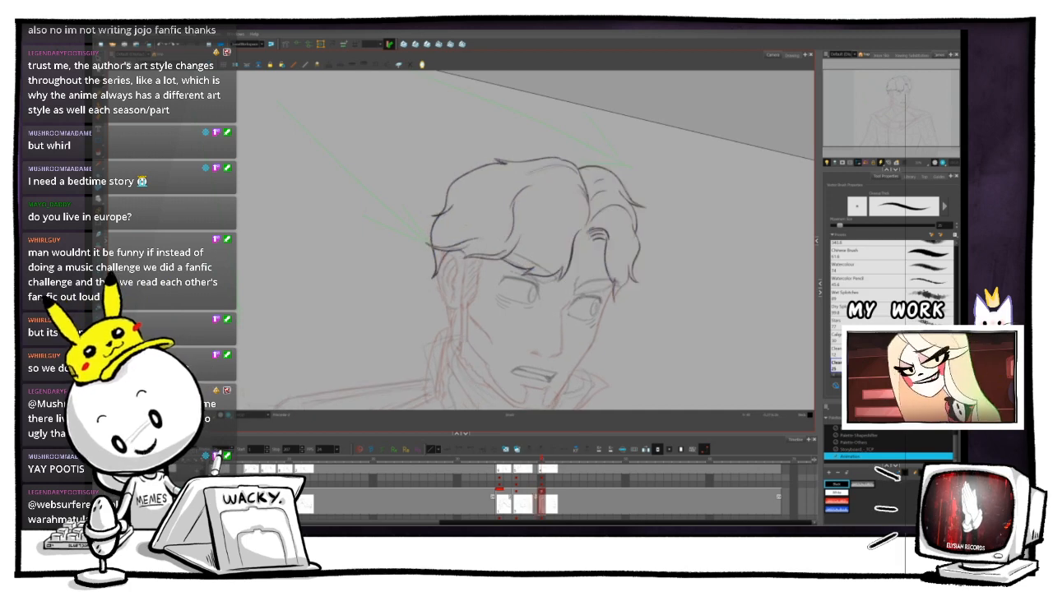
pyautogui.press(',')
pyautogui.press('.')
pyautogui.press(',')
# - Replace the short return stroke at the nape tip with a longer black curve running up over the ear to the side lock
pyautogui.scroll(4, 462, 233)
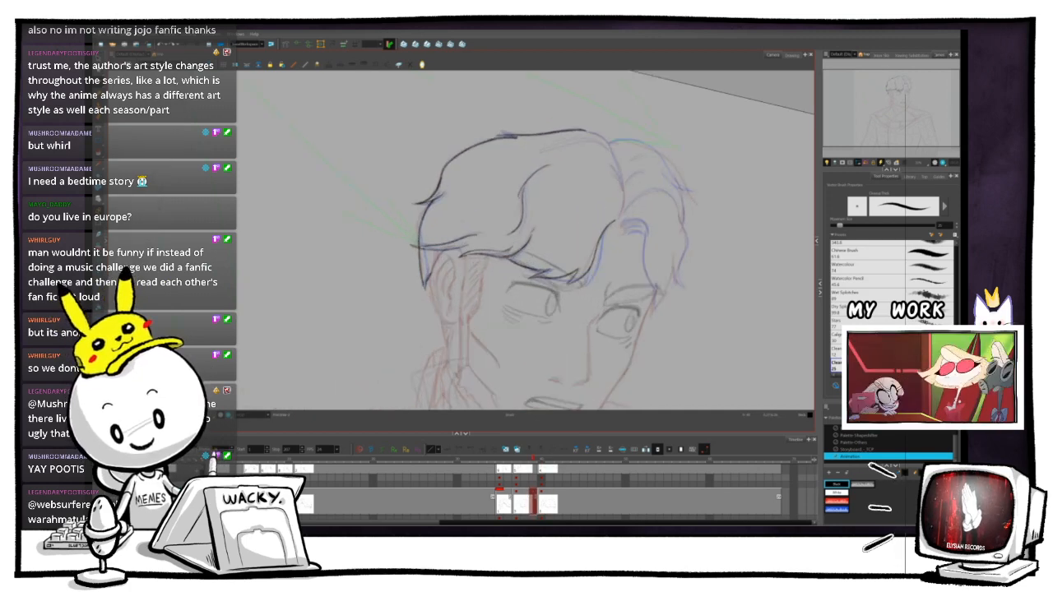
pyautogui.scroll(2, 451, 262)
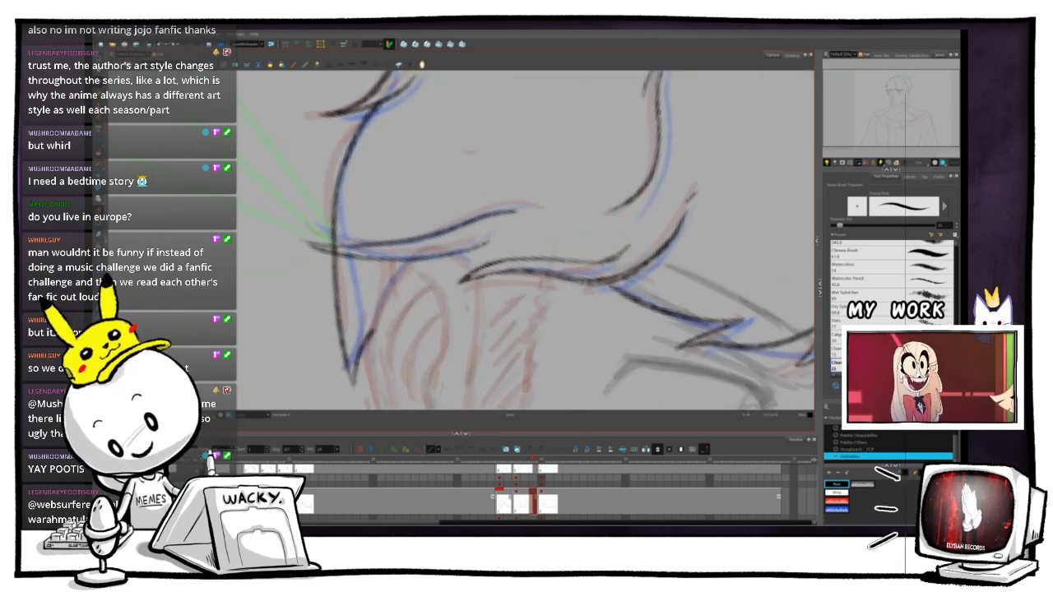
pyautogui.hotkey('alt', 's')
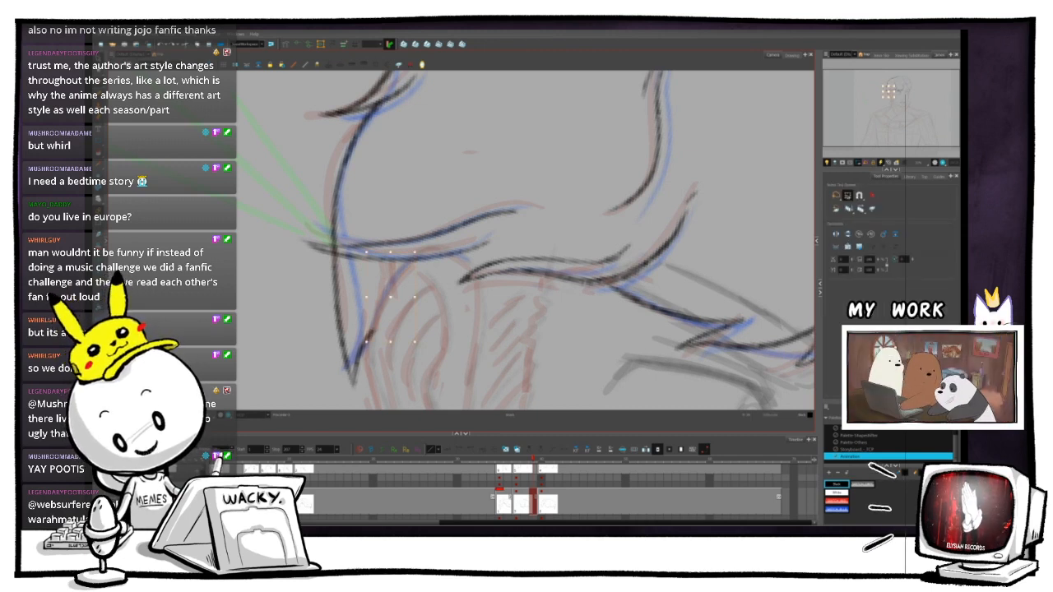
pyautogui.keyDown('shift'); pyautogui.click(451, 254); pyautogui.keyUp('shift')
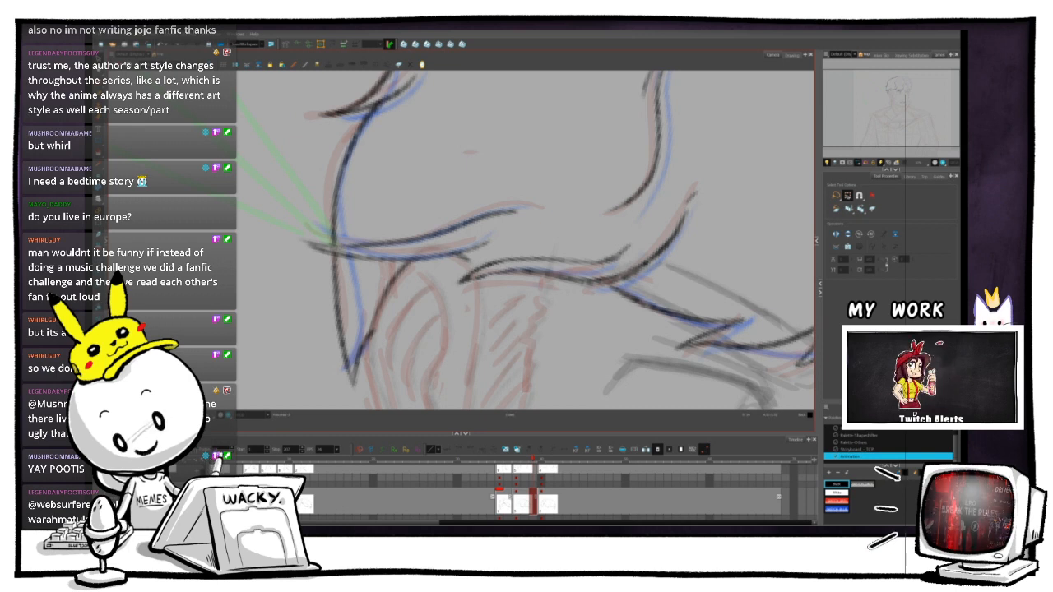
pyautogui.press('1')
pyautogui.press('1')
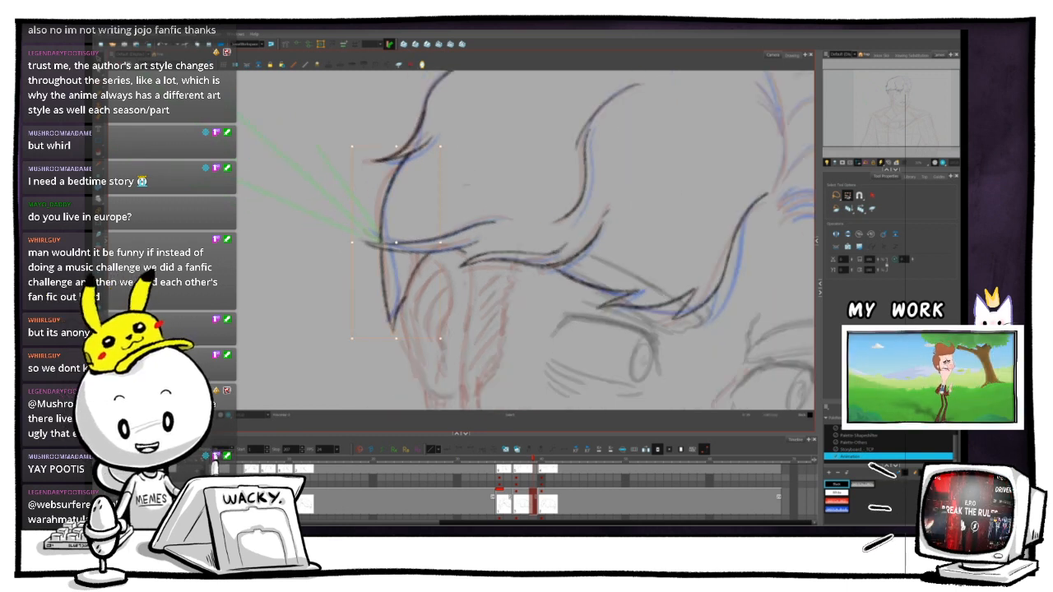
pyautogui.press('Delete')
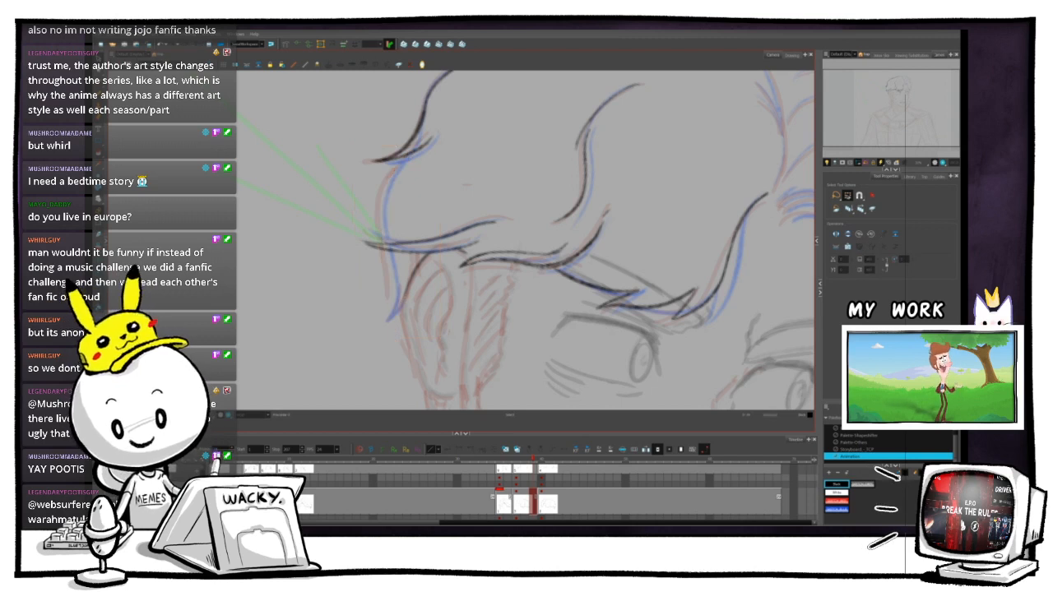
pyautogui.hotkey('ctrl', 'z')
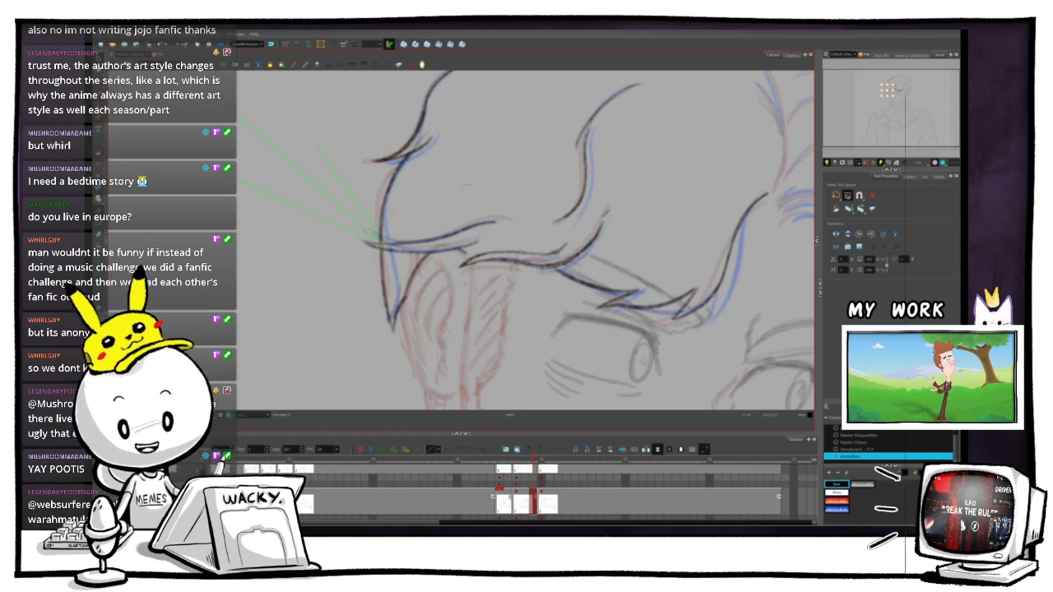
# - Review the completed nape point together with the rest of the hair from a distance
pyautogui.moveTo(527, 239); pyautogui.dragTo(408, 349)
pyautogui.press('1')
pyautogui.press('1')
pyautogui.press('1')
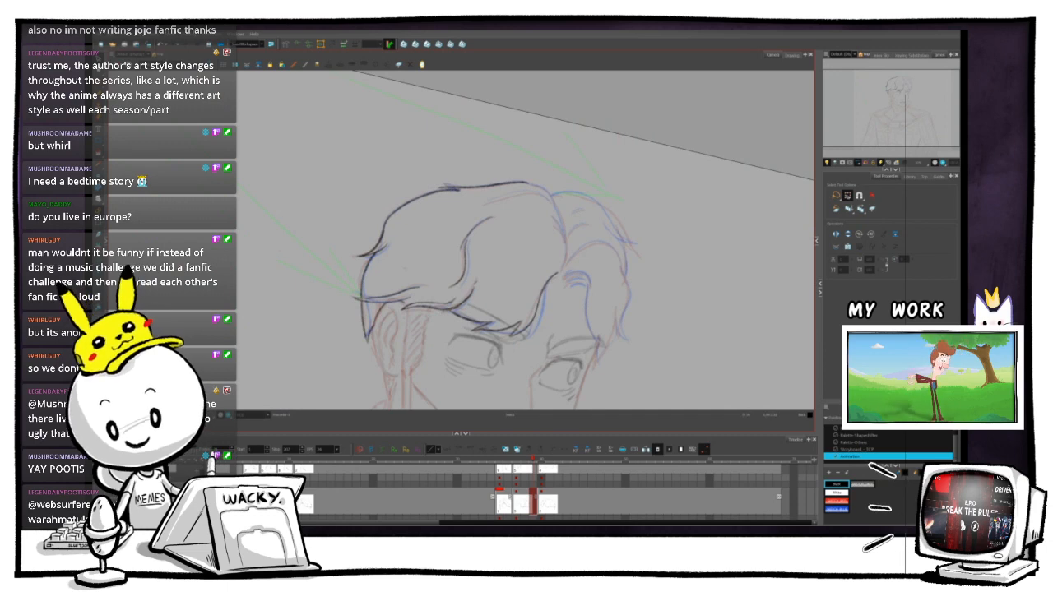
pyautogui.moveTo(493, 326); pyautogui.dragTo(542, 283)
# - Switch to the brush, try a black stroke on the hair near the crown and parting, and undo it
pyautogui.hotkey('alt', 'b')
pyautogui.press('2')
pyautogui.press('2')
pyautogui.press('2')
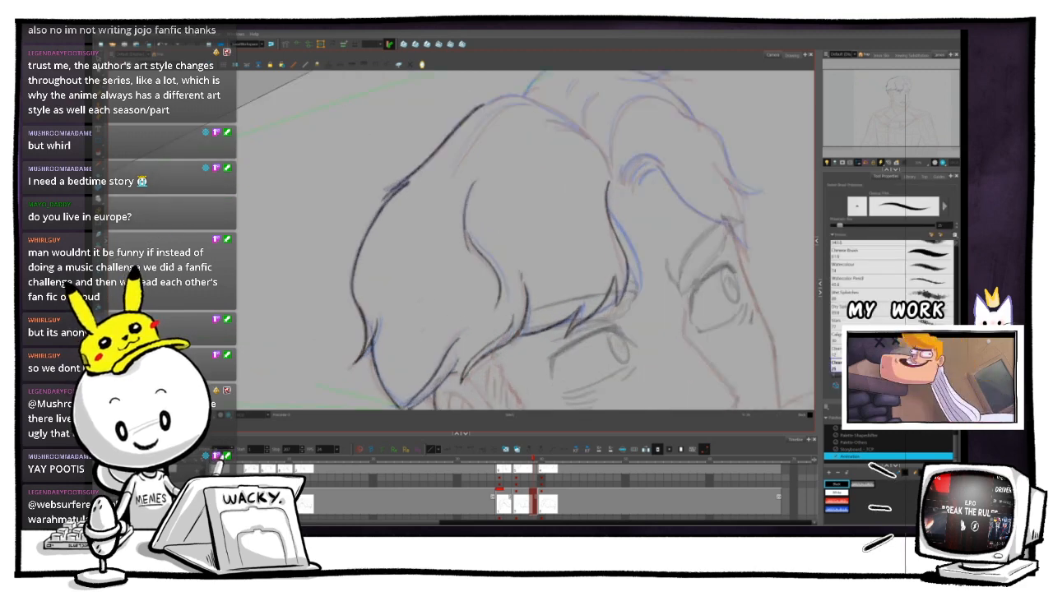
pyautogui.moveTo(539, 160); pyautogui.dragTo(381, 324)
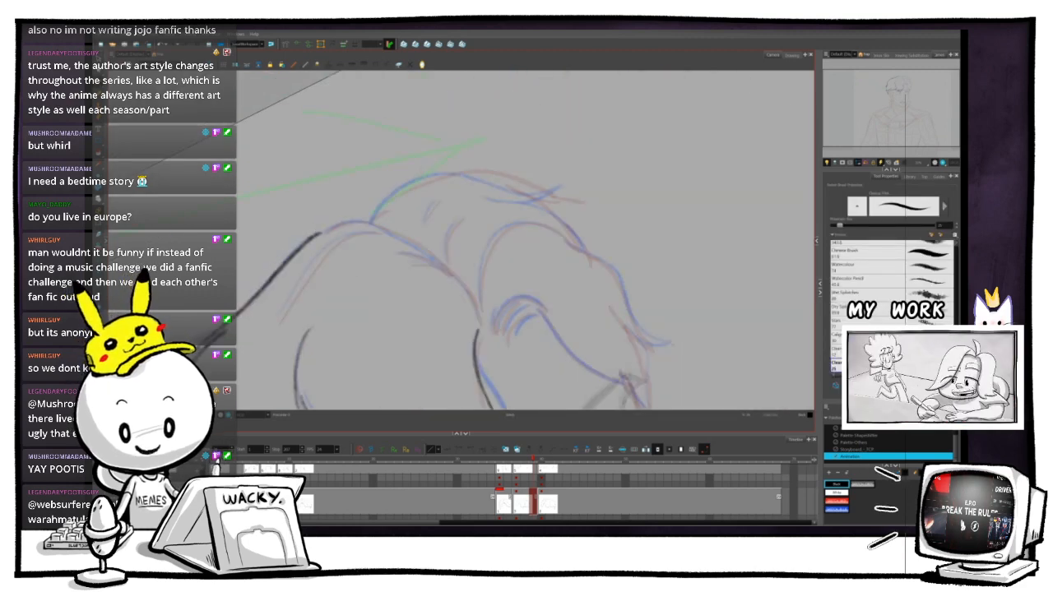
pyautogui.moveTo(557, 357)
pyautogui.mouseDown()
pyautogui.moveTo(573, 231)
pyautogui.moveTo(551, 202)
pyautogui.mouseUp()
pyautogui.hotkey('ctrl', 'z')
pyautogui.hotkey('ctrl', 'alt')
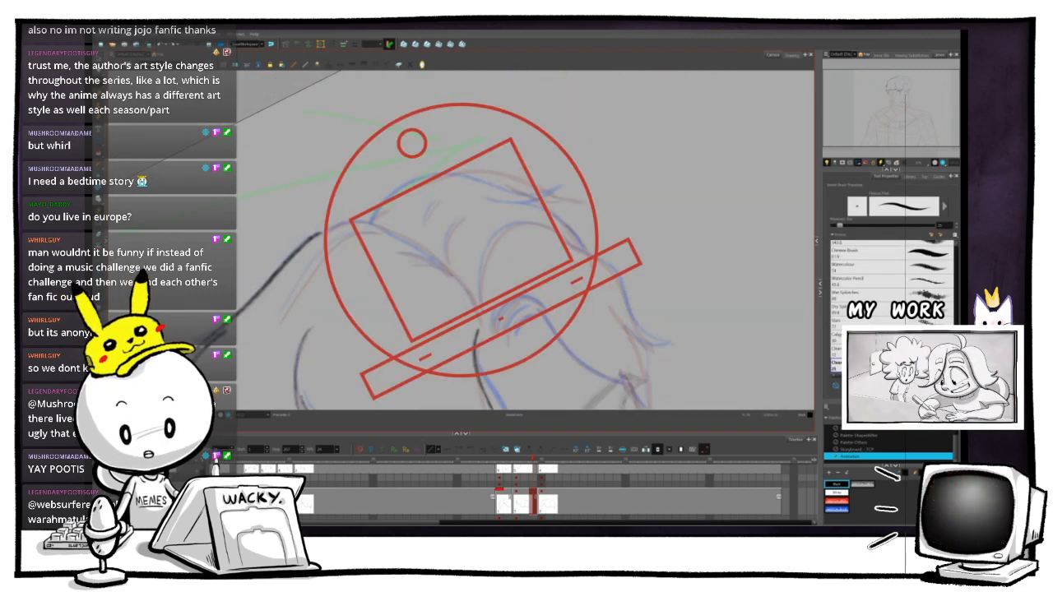
# - Compare the crown with the neighbouring key and ink the thin inner highlight curve just inside the hair outline in black
pyautogui.moveTo(536, 292)
pyautogui.mouseDown()
pyautogui.moveTo(527, 177)
pyautogui.moveTo(492, 154)
pyautogui.moveTo(388, 134)
pyautogui.mouseUp()
pyautogui.press('2')
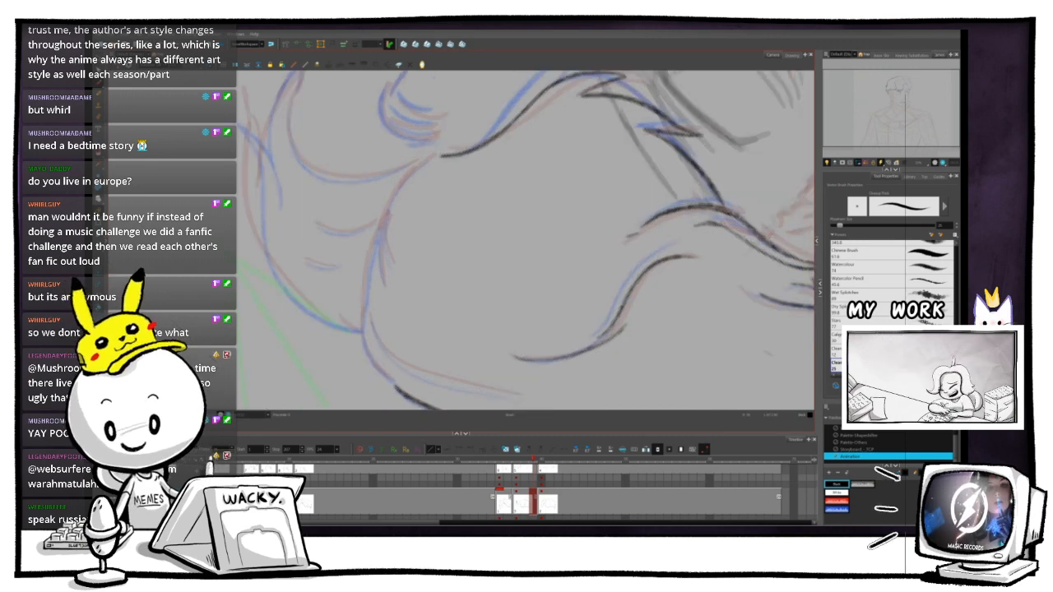
pyautogui.moveTo(526, 240)
pyautogui.mouseDown()
pyautogui.moveTo(509, 213)
pyautogui.moveTo(528, 252)
pyautogui.moveTo(555, 199)
pyautogui.mouseUp()
pyautogui.press('2')
pyautogui.moveTo(575, 148); pyautogui.dragTo(530, 371)
pyautogui.moveTo(526, 240); pyautogui.dragTo(544, 271)
pyautogui.press('.')
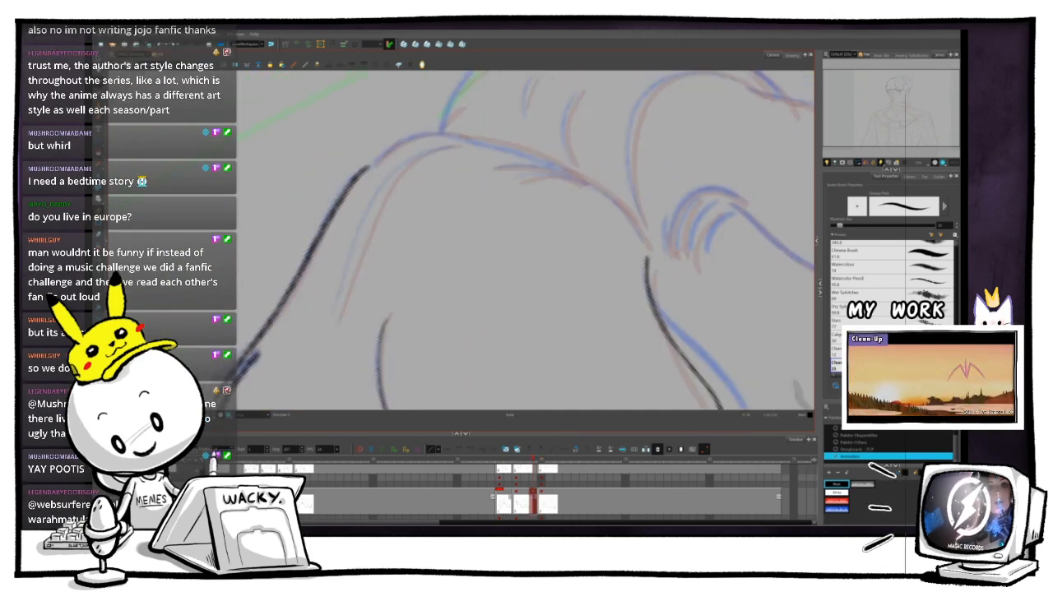
pyautogui.press('.')
pyautogui.press('.')
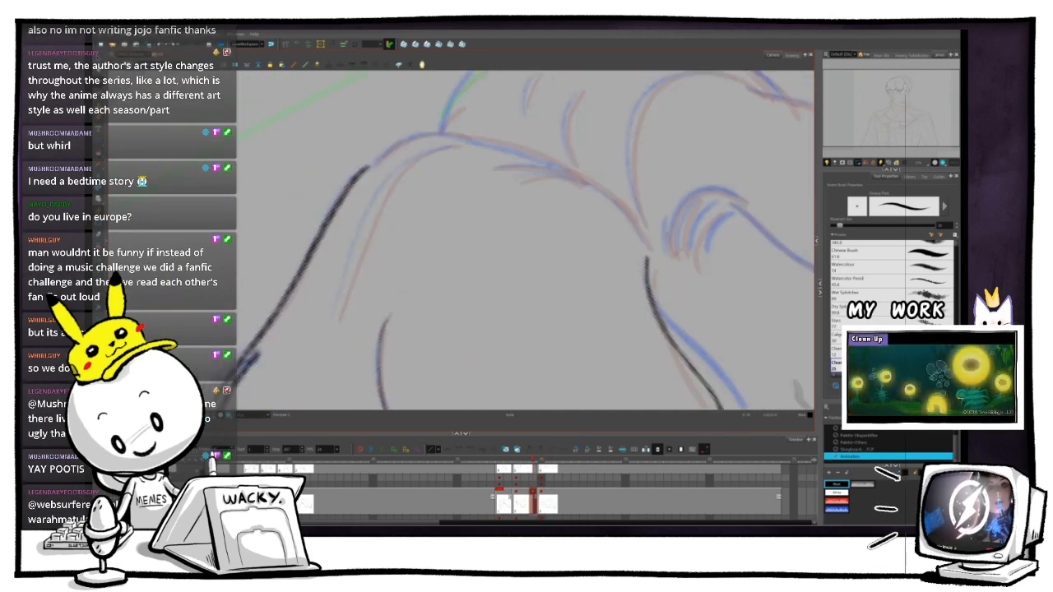
pyautogui.press('.')
pyautogui.press('.')
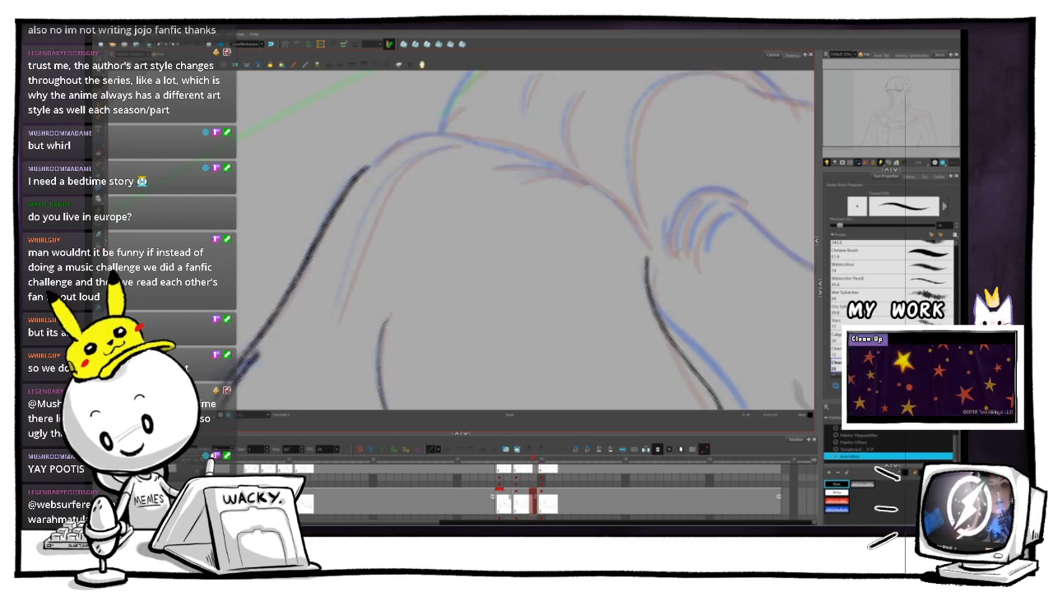
pyautogui.moveTo(337, 303)
pyautogui.mouseDown()
pyautogui.moveTo(451, 147)
pyautogui.moveTo(496, 153)
pyautogui.moveTo(549, 207)
pyautogui.moveTo(454, 137)
pyautogui.moveTo(421, 171)
pyautogui.mouseUp()
pyautogui.press('.')
pyautogui.press(',')
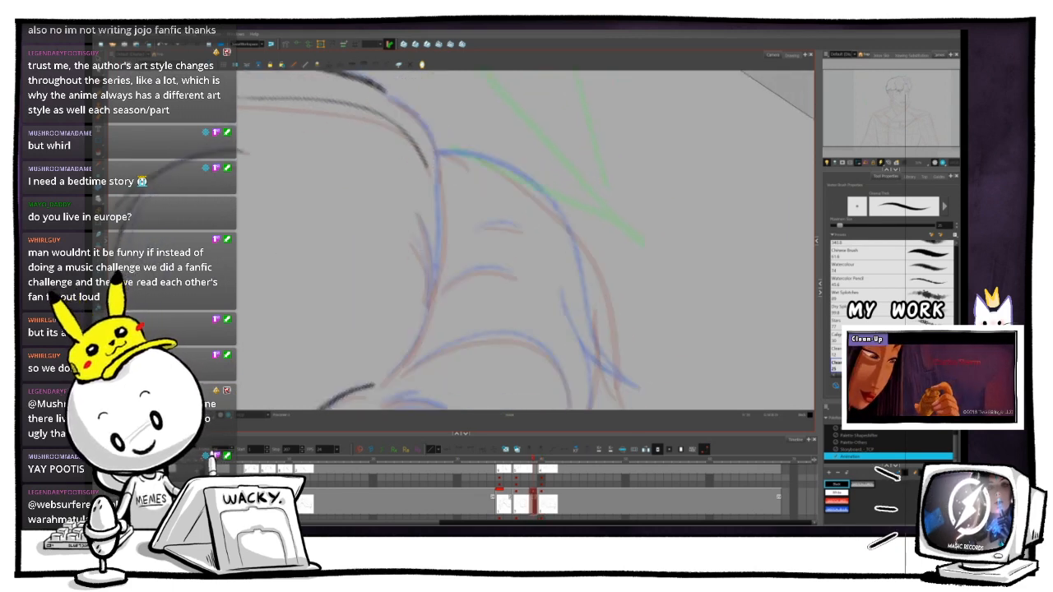
# - Ink the short tapered strands and the adjoining hair edge at the parting in black, checking against the following key
pyautogui.press('.')
pyautogui.press(',')
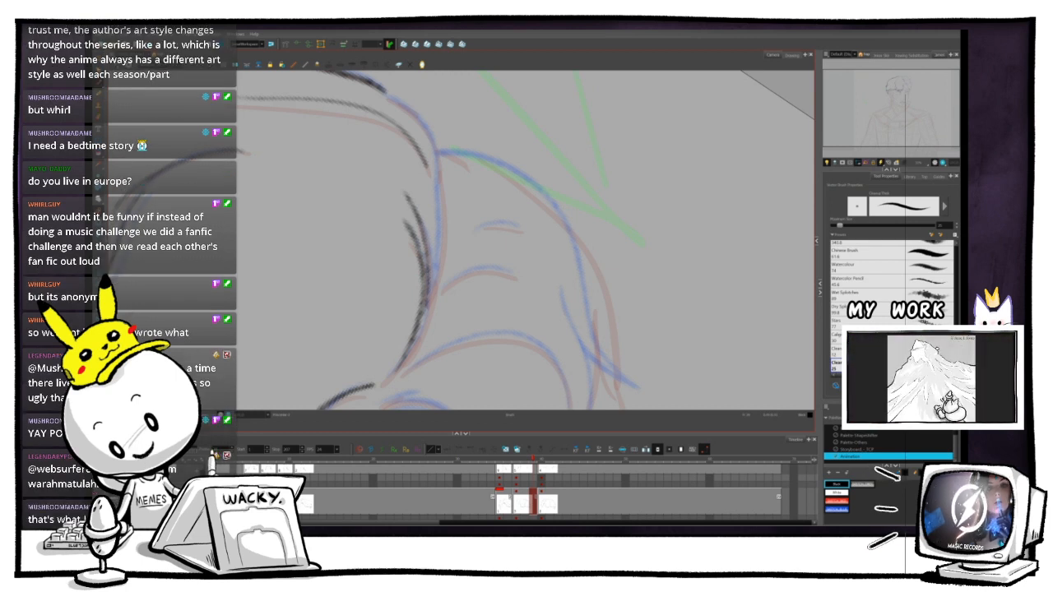
pyautogui.moveTo(526, 240); pyautogui.dragTo(507, 269)
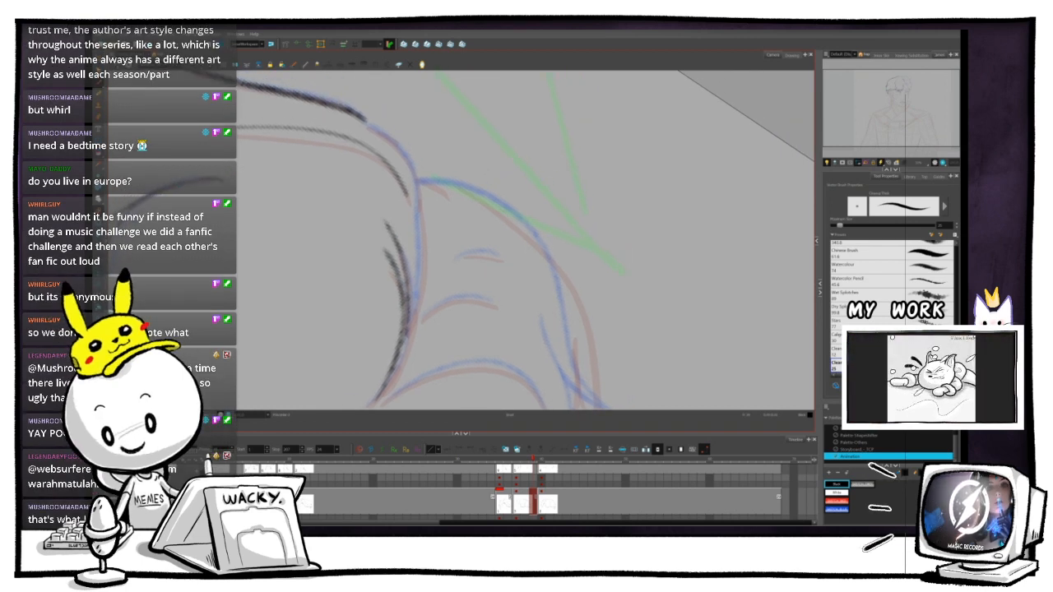
pyautogui.moveTo(576, 247); pyautogui.dragTo(576, 239)
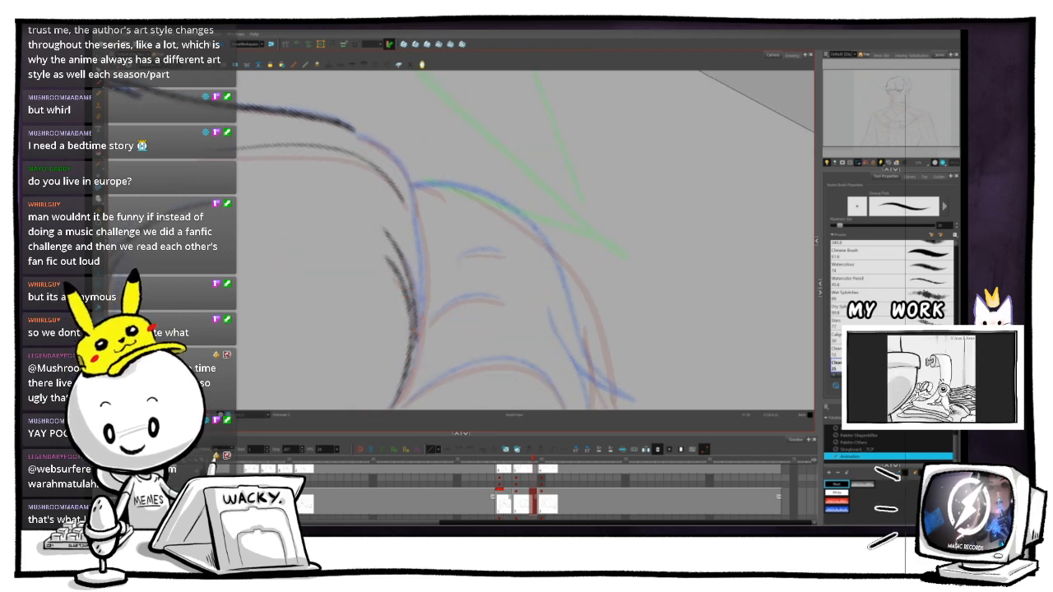
pyautogui.moveTo(513, 145); pyautogui.dragTo(385, 317)
pyautogui.press('1')
pyautogui.moveTo(482, 293); pyautogui.dragTo(382, 274)
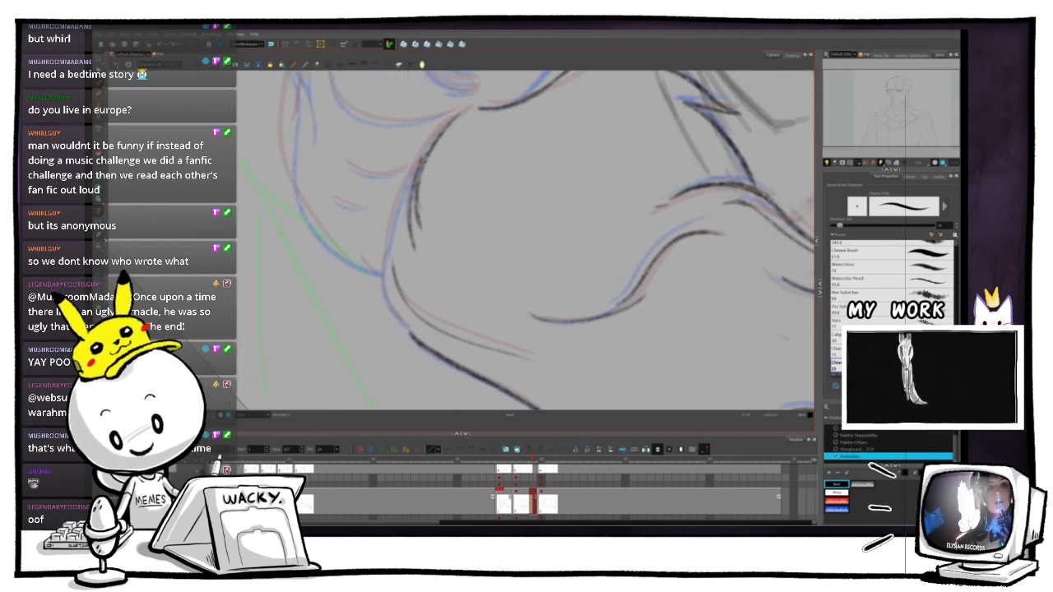
# - Flip repeatedly between the in-between and the following key to examine how the parting and crown contours move
pyautogui.press('.')
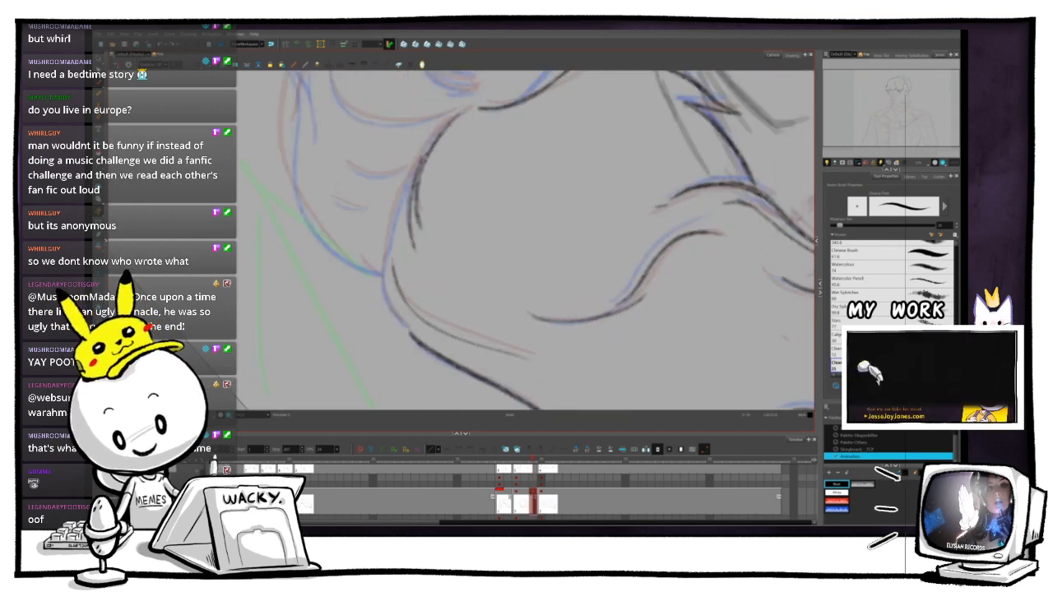
pyautogui.press('.')
pyautogui.press('.')
pyautogui.press('.')
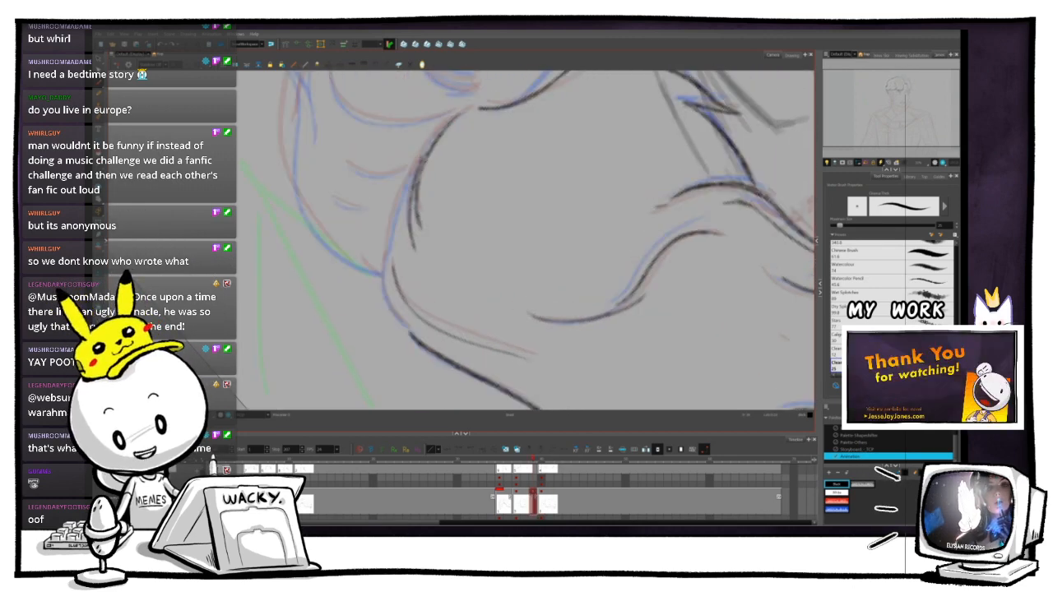
pyautogui.press('.')
pyautogui.press('.')
pyautogui.press('.')
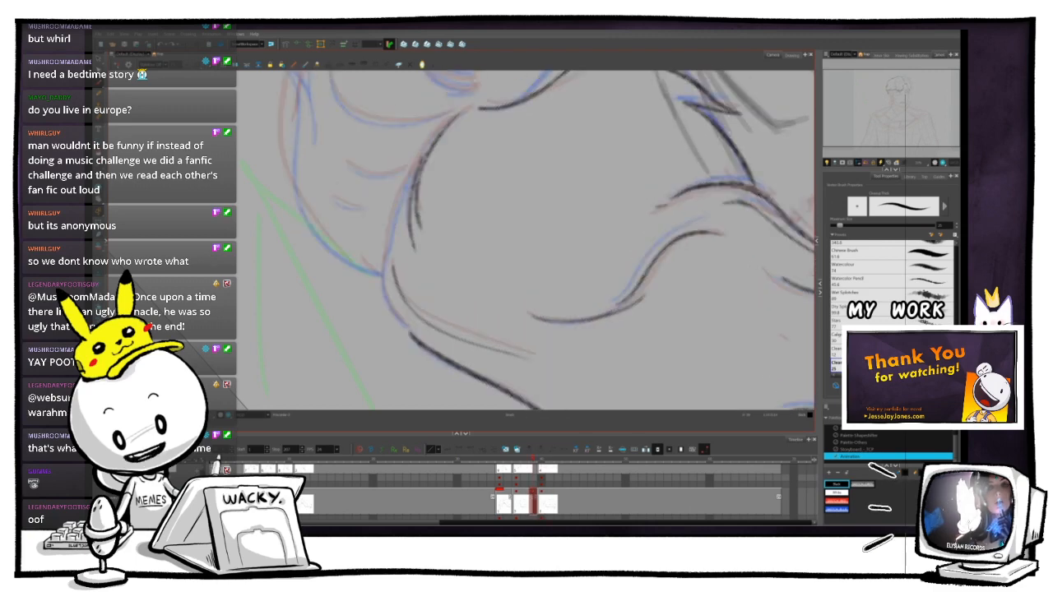
pyautogui.press('.')
pyautogui.press('.')
pyautogui.press('.')
pyautogui.press('.')
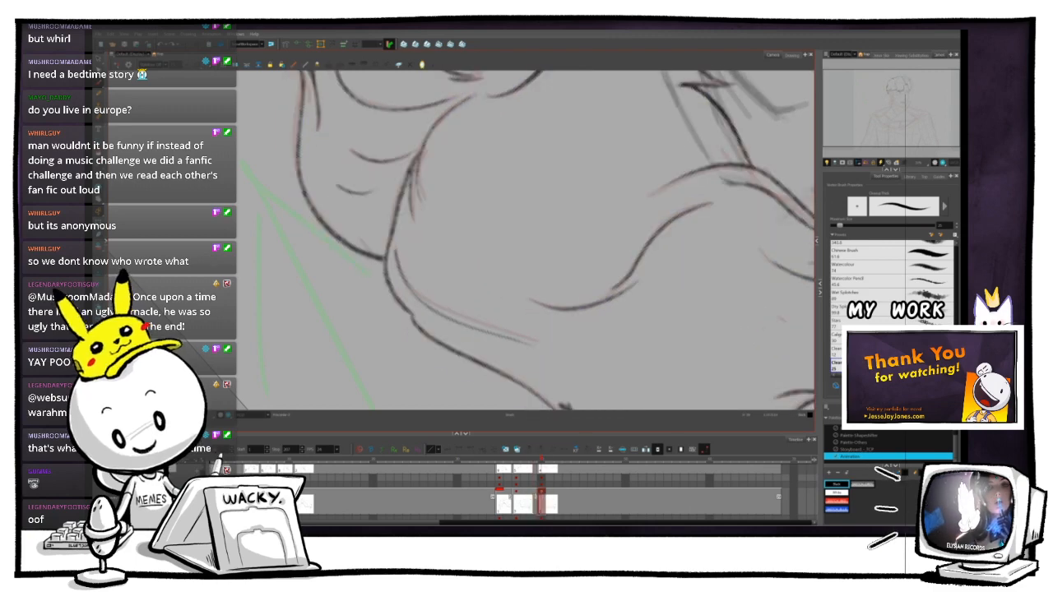
pyautogui.press('.')
pyautogui.press('.')
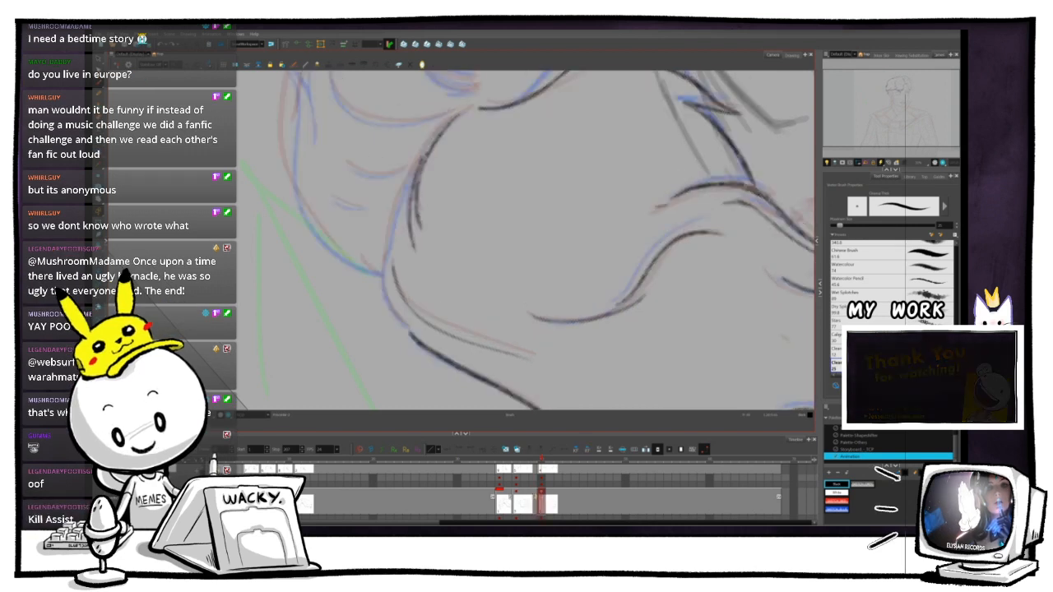
pyautogui.press('.')
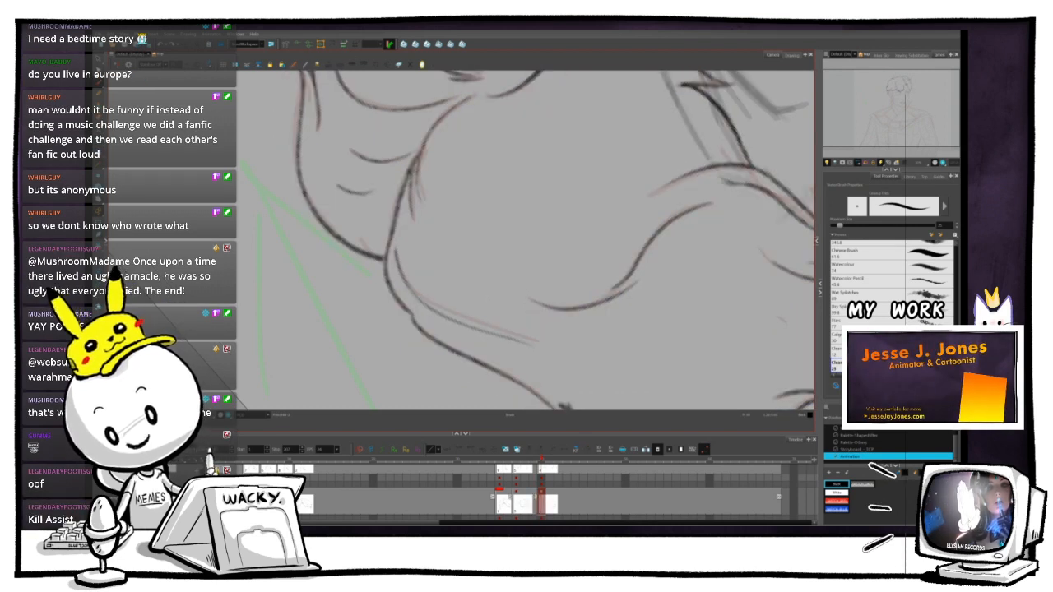
pyautogui.hotkey('ctrl', 'alt')
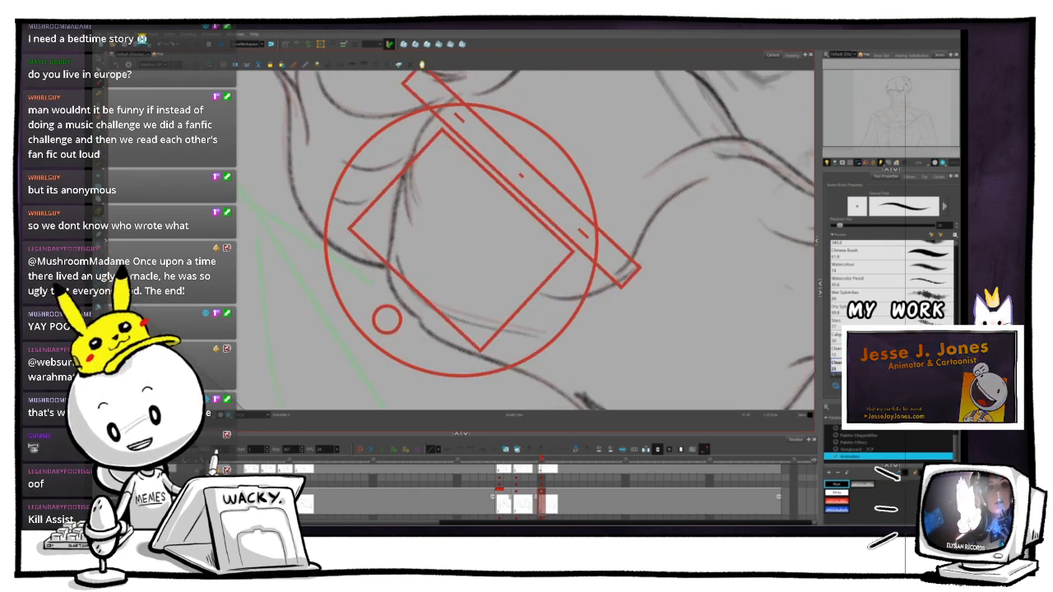
pyautogui.hotkey('ctrl', 'alt')
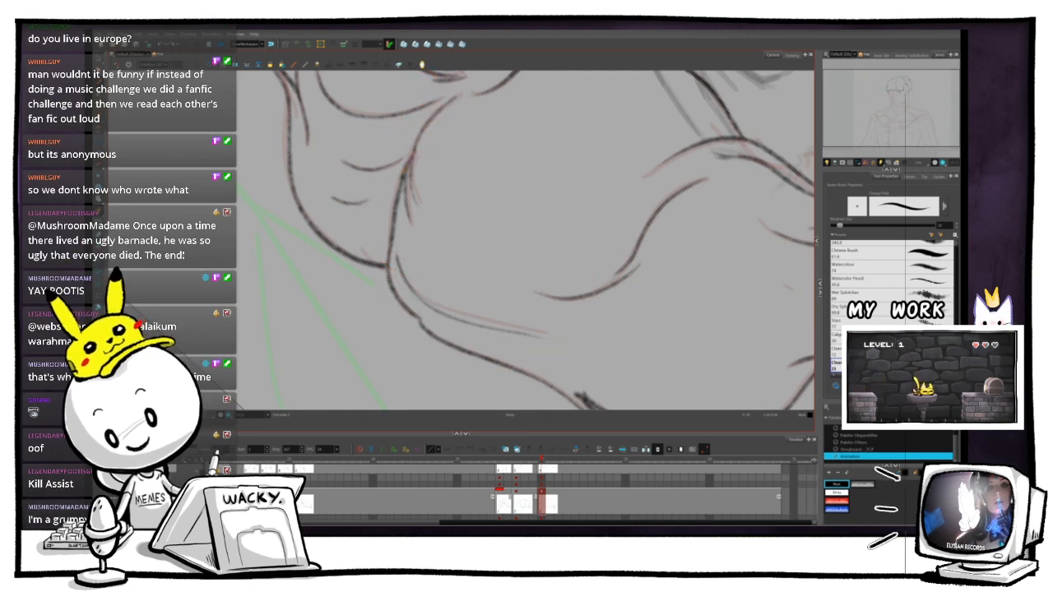
pyautogui.press('space')
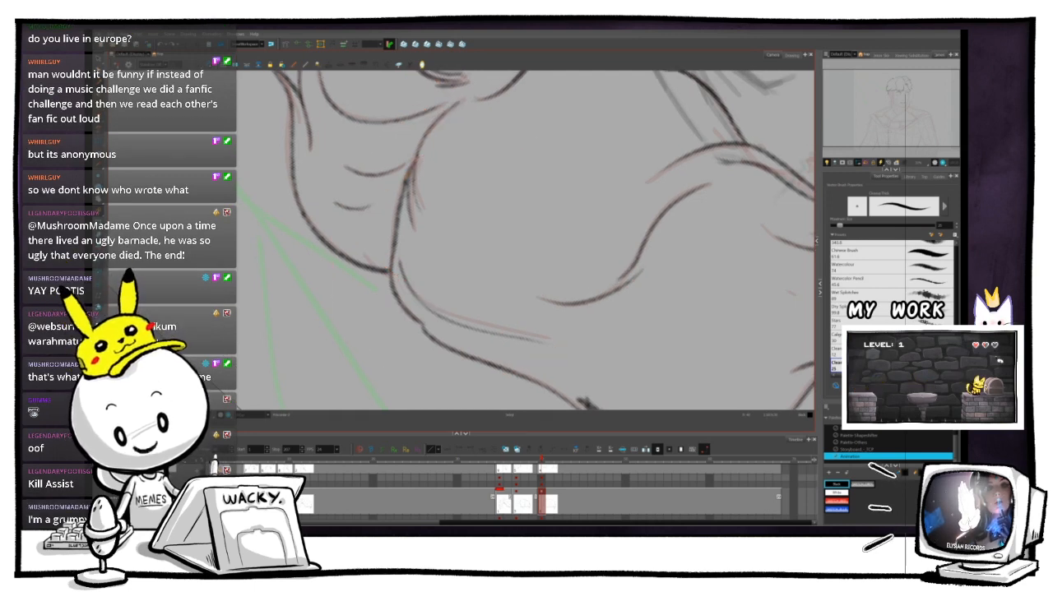
pyautogui.press('.')
pyautogui.press('.')
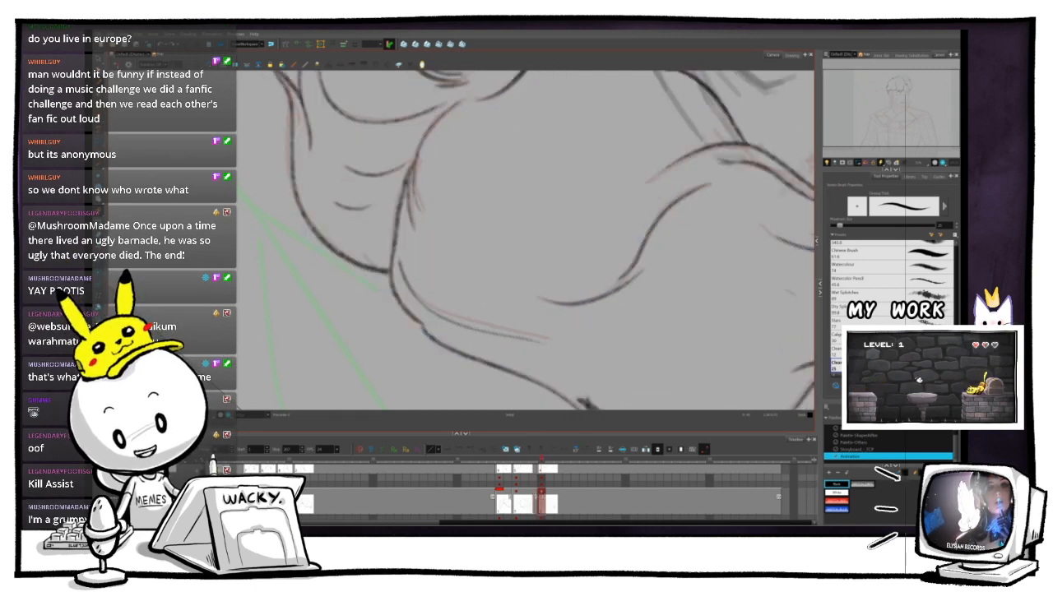
pyautogui.press('.')
pyautogui.press('.')
pyautogui.press('.')
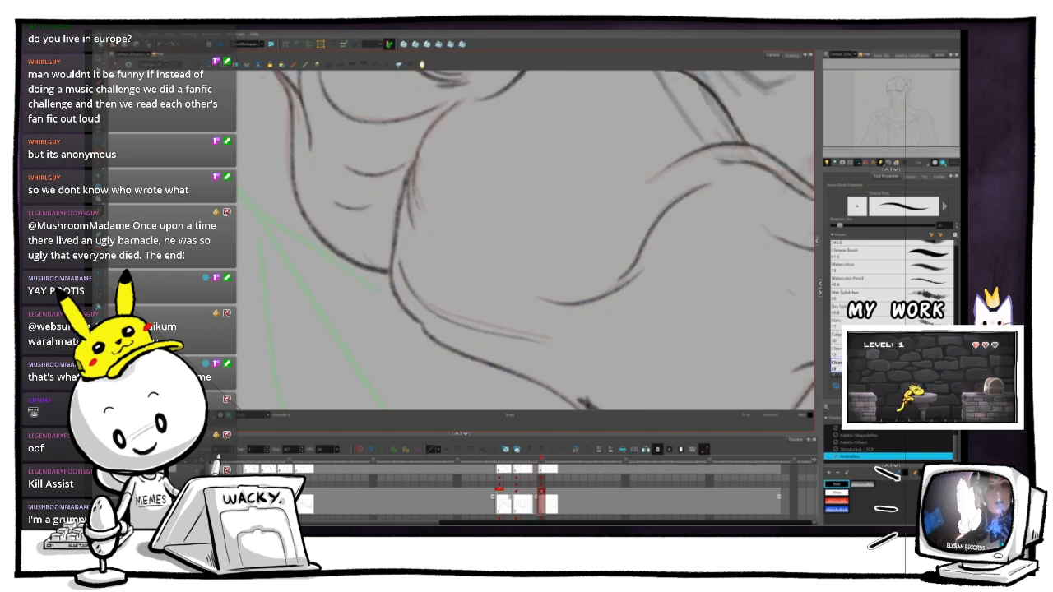
# - Ink the missing outline between the crown and the parting in black, and compare the full hair shape with the following key
pyautogui.press('.')
pyautogui.press('.')
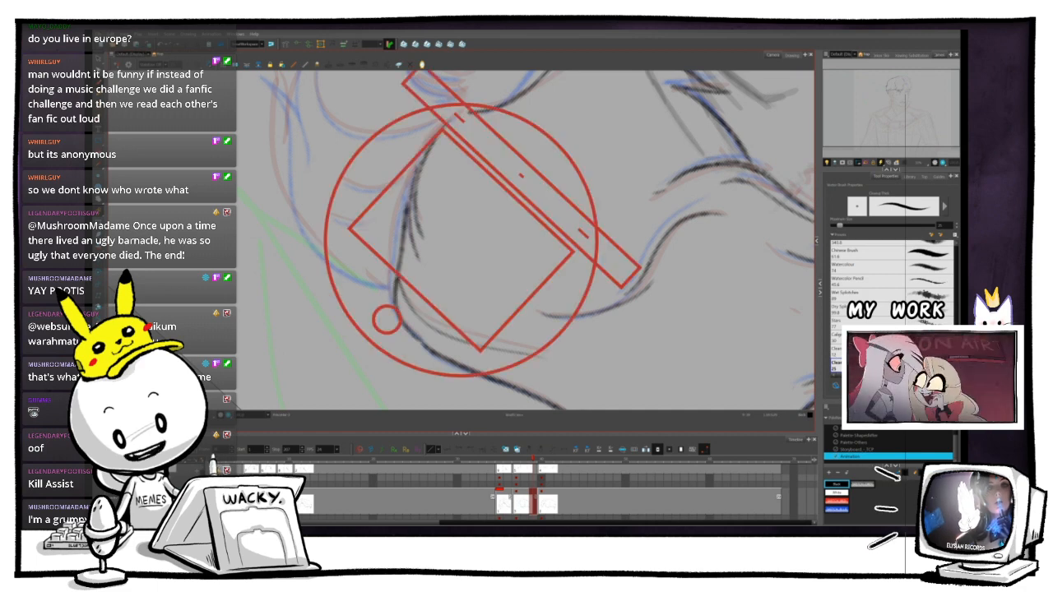
pyautogui.moveTo(386, 320); pyautogui.dragTo(501, 139)
pyautogui.press('1')
pyautogui.press('1')
pyautogui.press('1')
pyautogui.press('.')
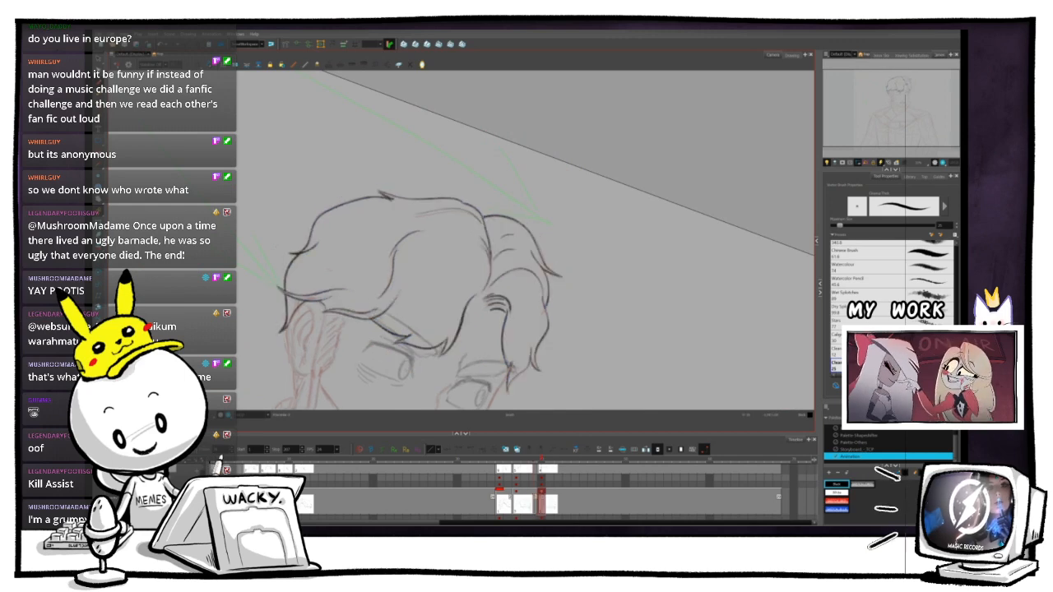
pyautogui.press('.')
pyautogui.press('.')
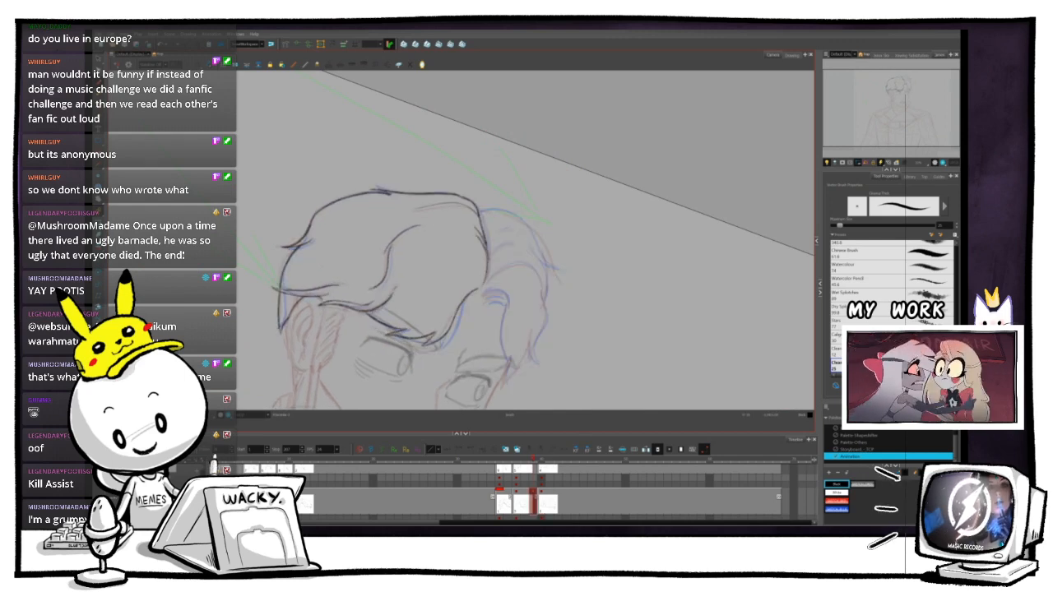
# - Remove the black inner highlight curve beside the crown, leaving the surrounding hair outline in place
pyautogui.press('2')
pyautogui.press('2')
pyautogui.press('2')
pyautogui.moveTo(502, 139); pyautogui.dragTo(362, 194)
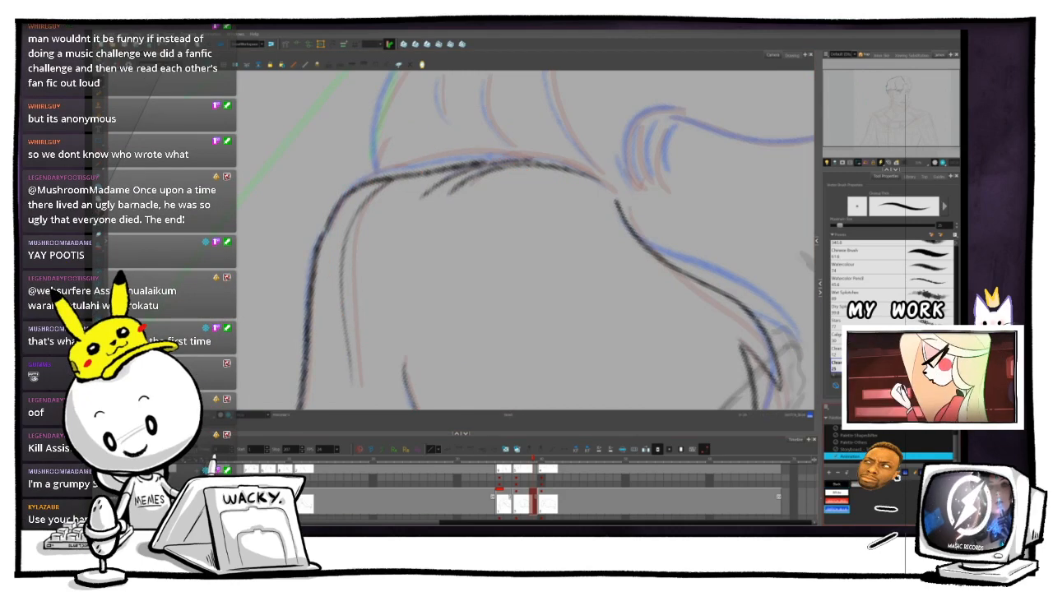
pyautogui.hotkey('ctrl', 'z')
pyautogui.press('1')
pyautogui.press('1')
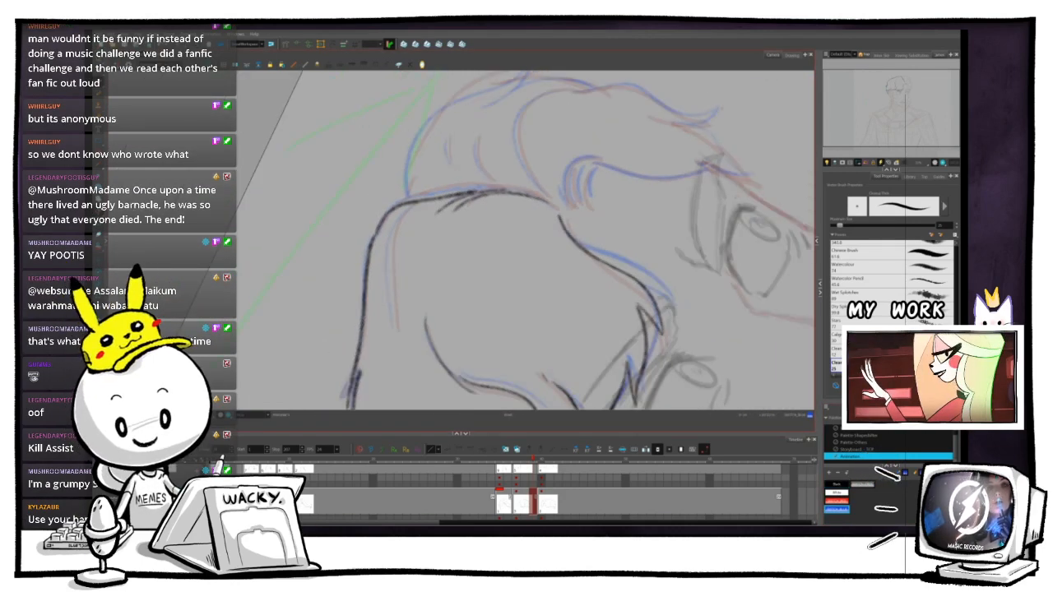
pyautogui.moveTo(576, 246); pyautogui.dragTo(573, 235)
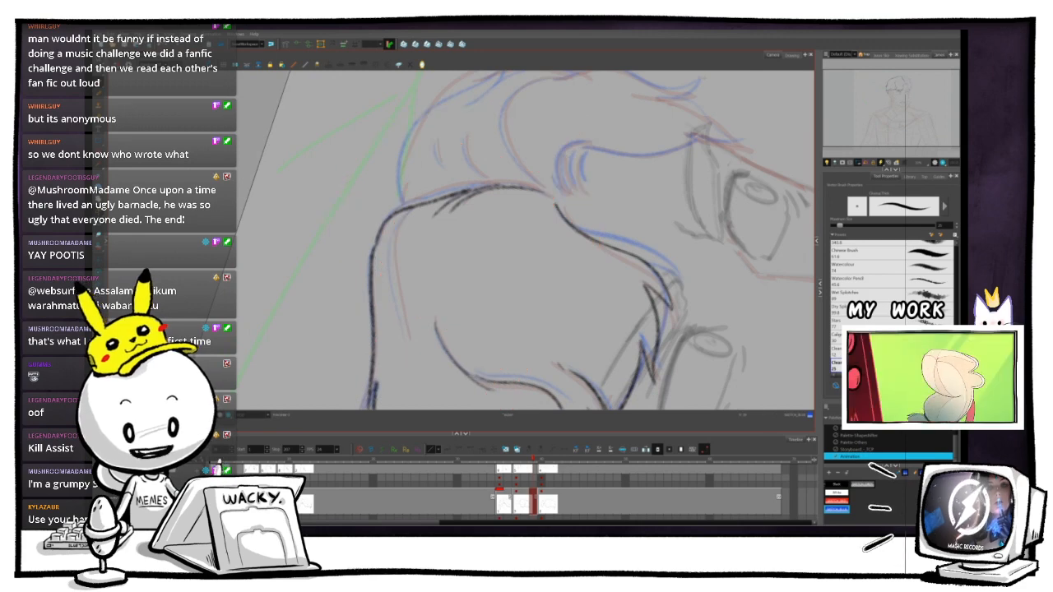
# - Select black and re-ink the thin inner highlight curve beside the crown, using the following key as reference
pyautogui.click(836, 485)
pyautogui.press('2')
pyautogui.press('2')
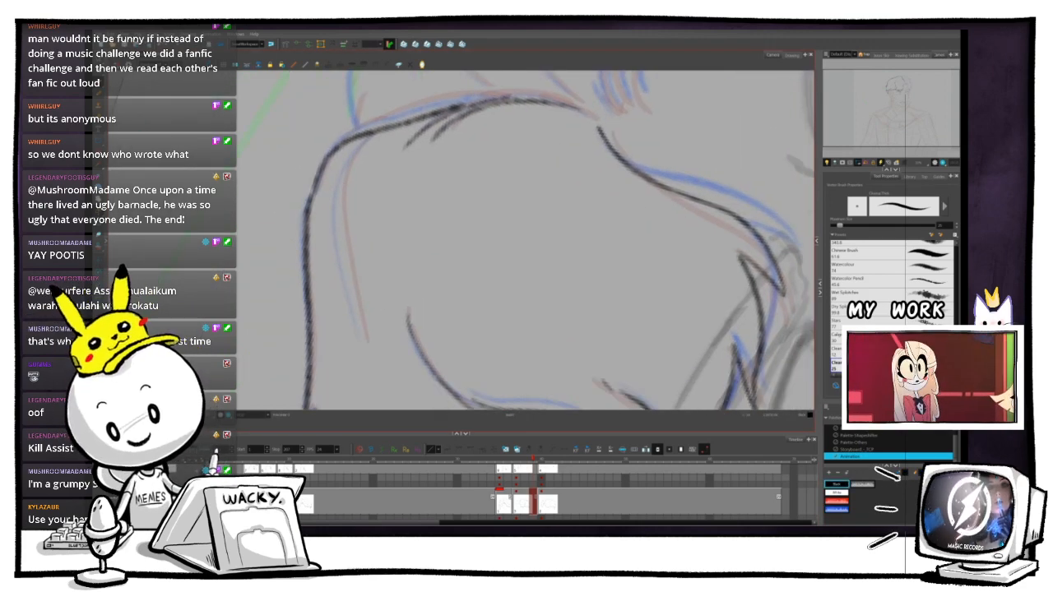
pyautogui.moveTo(576, 246)
pyautogui.mouseDown()
pyautogui.moveTo(574, 234)
pyautogui.moveTo(544, 245)
pyautogui.mouseUp()
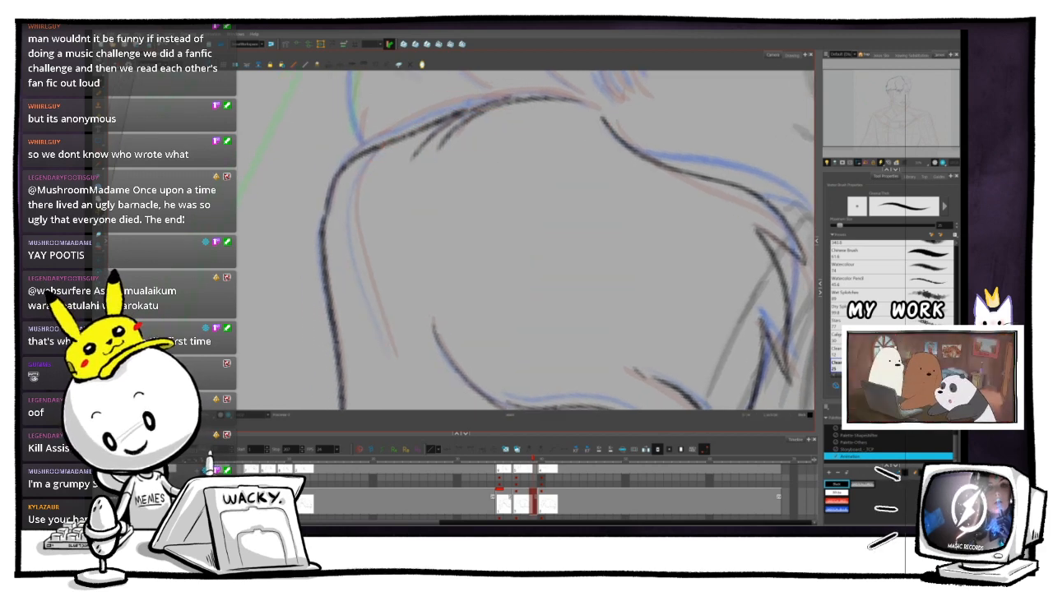
pyautogui.press('.')
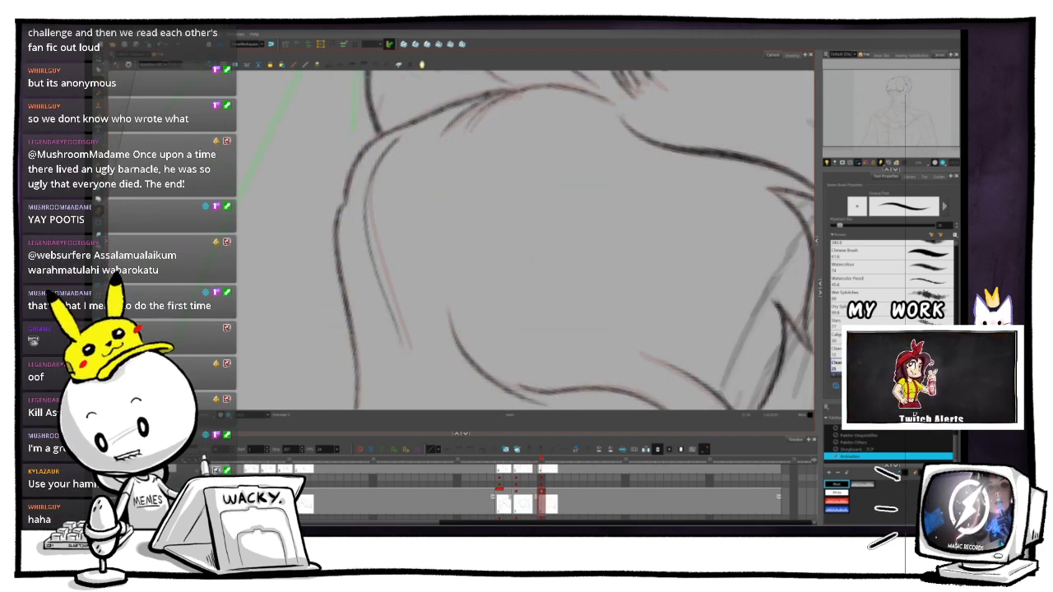
pyautogui.press('.')
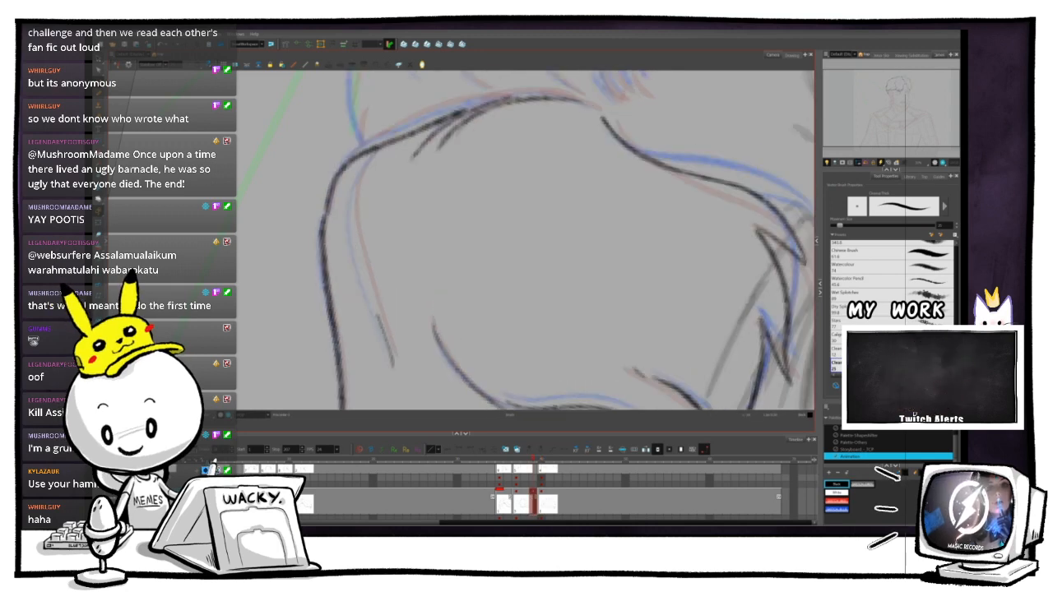
pyautogui.press('1')
pyautogui.press('1')
pyautogui.press('1')
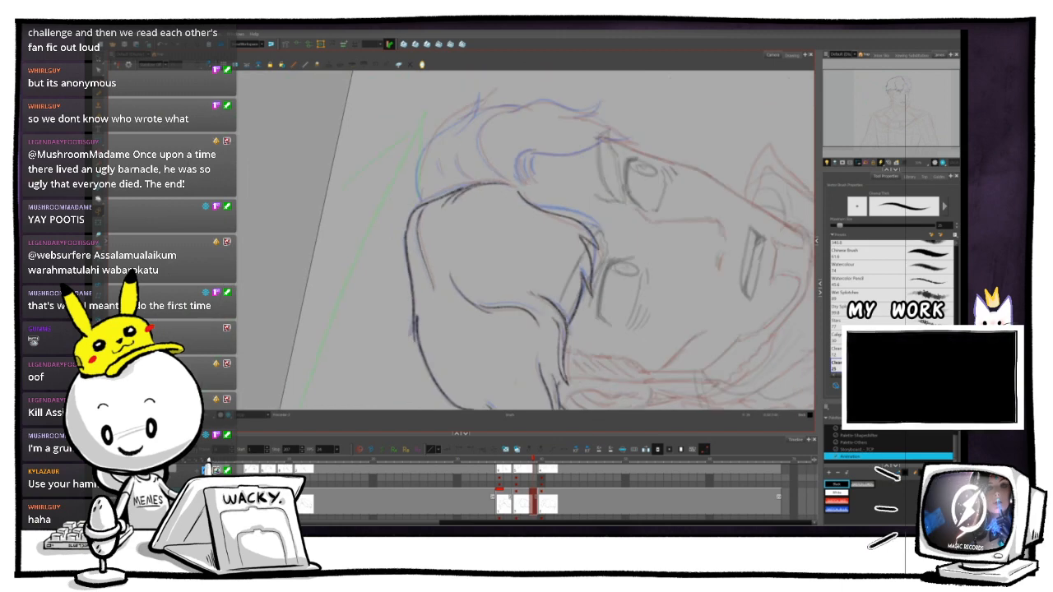
pyautogui.moveTo(601, 240)
pyautogui.mouseDown()
pyautogui.moveTo(588, 298)
pyautogui.moveTo(600, 245)
pyautogui.moveTo(505, 229)
pyautogui.moveTo(510, 249)
pyautogui.mouseUp()
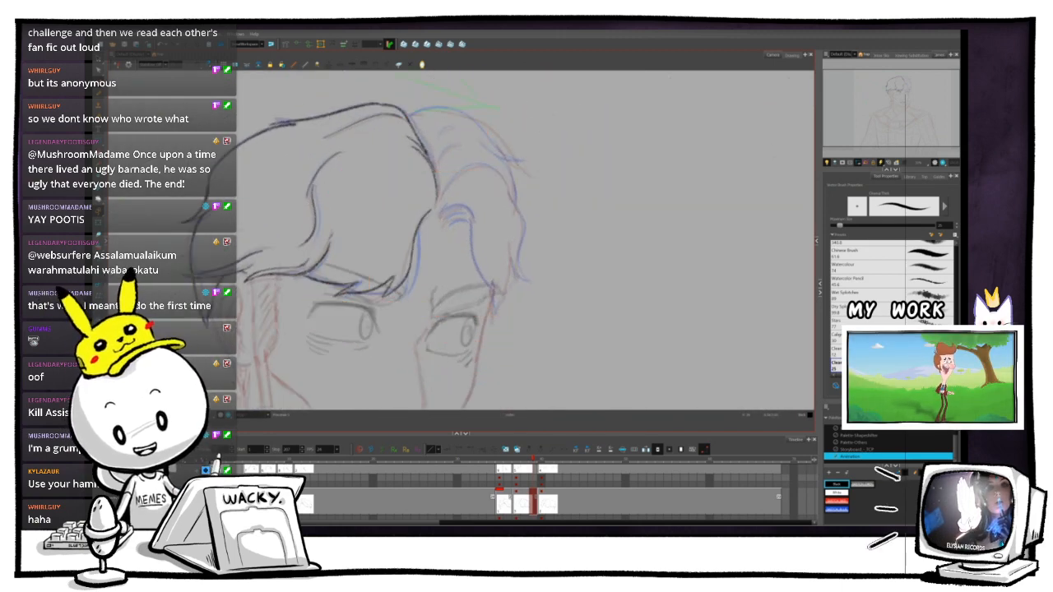
# - Ink short black hair strands along the inner edge of the crown where it curves towards the parting
pyautogui.press('.')
pyautogui.press(',')
pyautogui.press('.')
pyautogui.press(',')
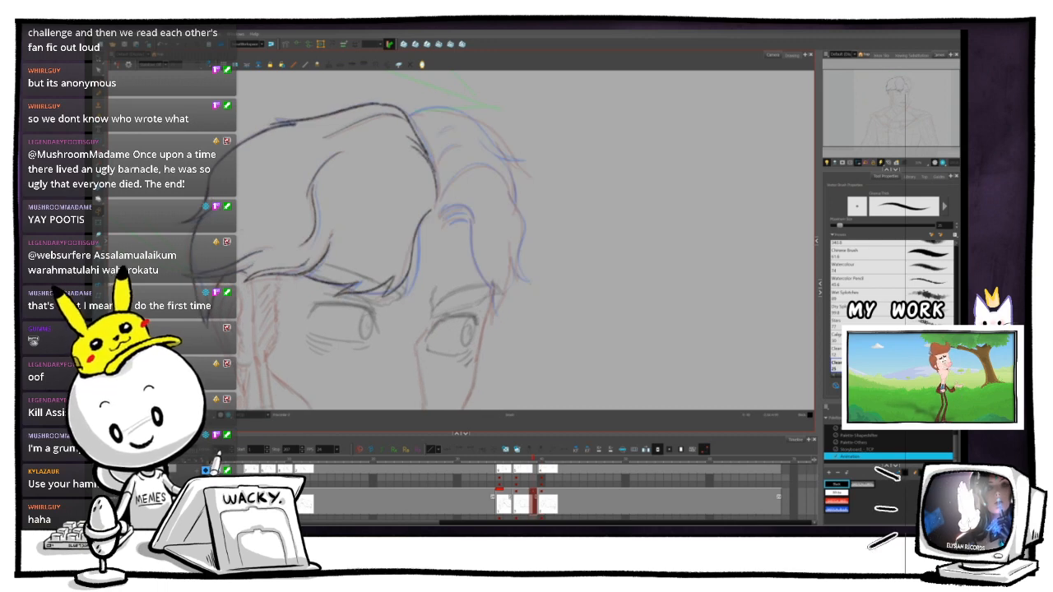
pyautogui.moveTo(510, 250); pyautogui.dragTo(500, 211)
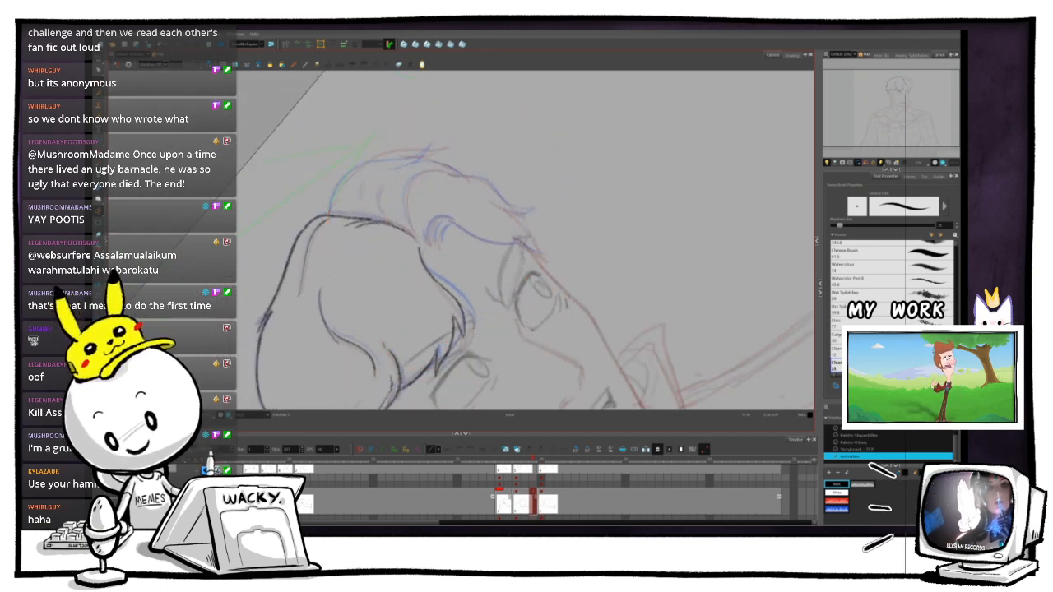
pyautogui.press(',')
pyautogui.scroll(3, 446, 244)
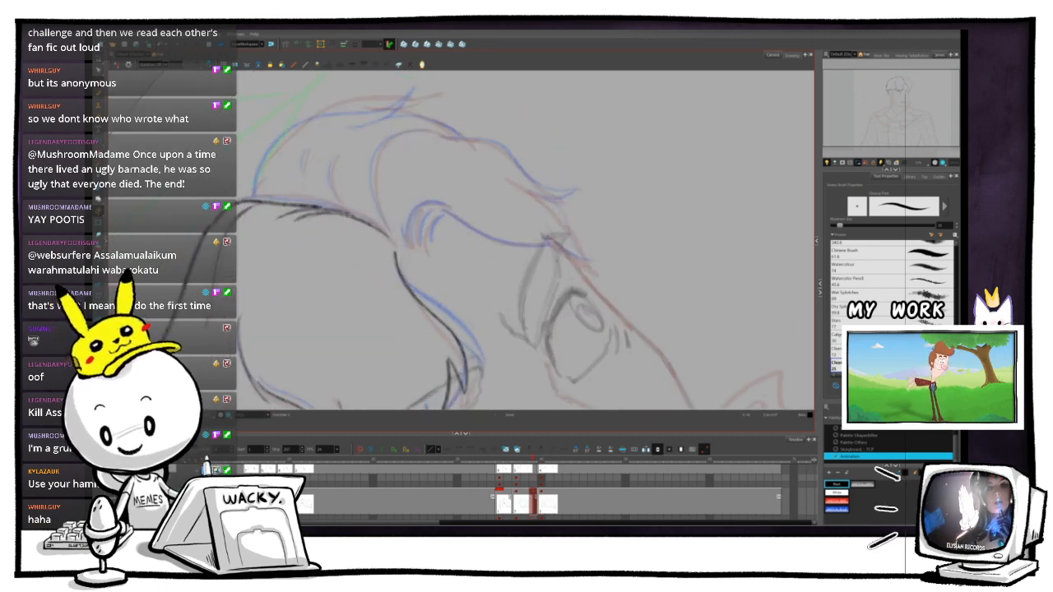
pyautogui.moveTo(447, 243); pyautogui.dragTo(592, 131)
pyautogui.hotkey('ctrl', 'alt')
pyautogui.scroll(2, 469, 239)
pyautogui.moveTo(526, 240)
pyautogui.mouseDown()
pyautogui.moveTo(539, 184)
pyautogui.moveTo(518, 132)
pyautogui.mouseUp()
pyautogui.hotkey('ctrl', 'alt')
pyautogui.press('.')
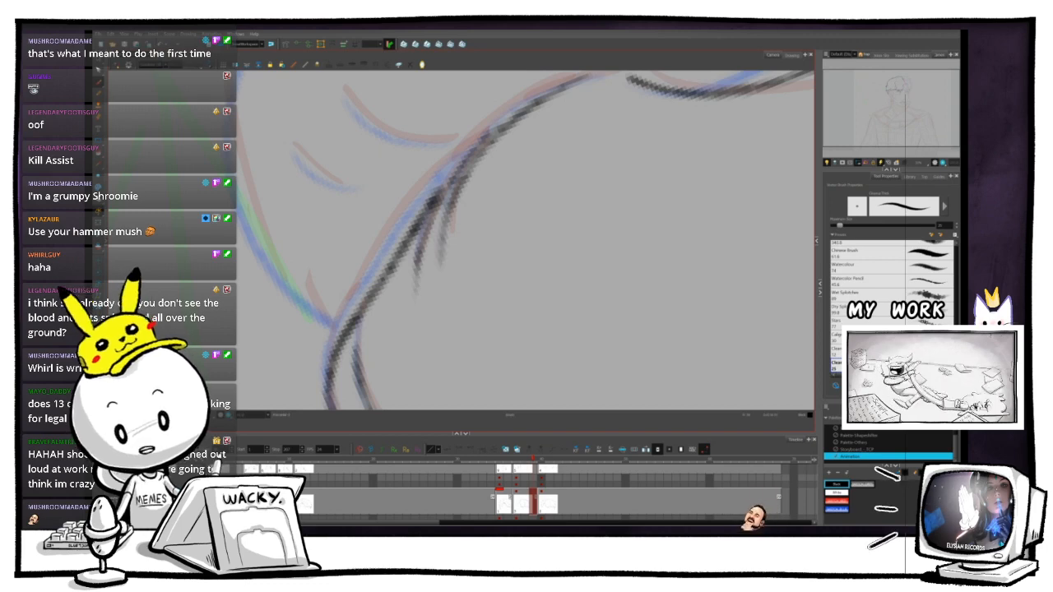
pyautogui.hotkey('ctrl', 'z')
pyautogui.press('1')
pyautogui.press('1')
pyautogui.press('1')
pyautogui.press('1')
pyautogui.press('1')
pyautogui.press('1')
pyautogui.press('1')
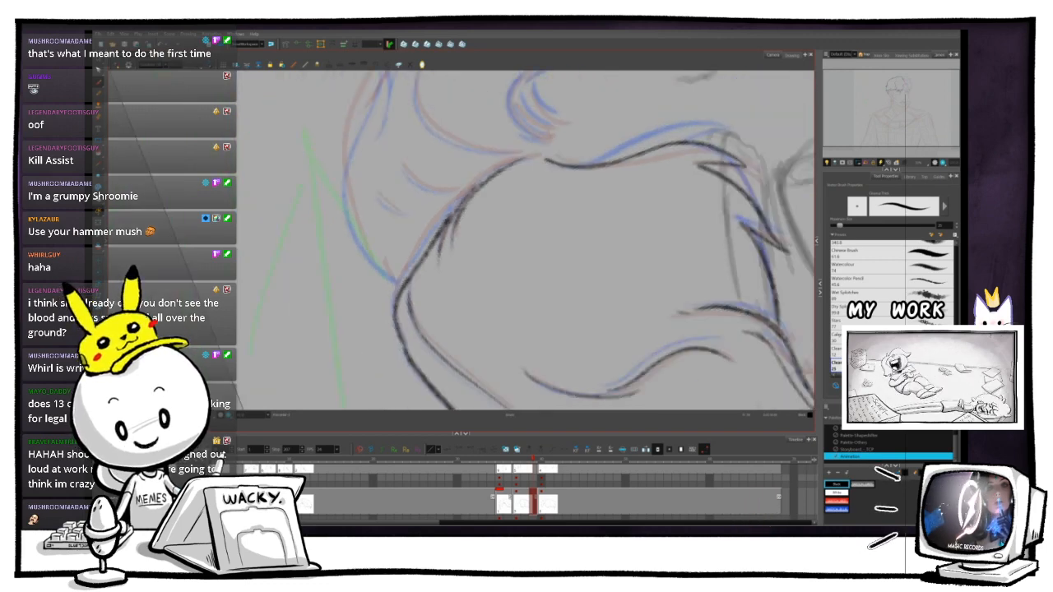
pyautogui.hotkey('ctrl', 'alt')
pyautogui.moveTo(360, 281)
pyautogui.mouseDown()
pyautogui.moveTo(353, 225)
pyautogui.moveTo(391, 157)
pyautogui.mouseUp()
pyautogui.hotkey('ctrl', 'alt')
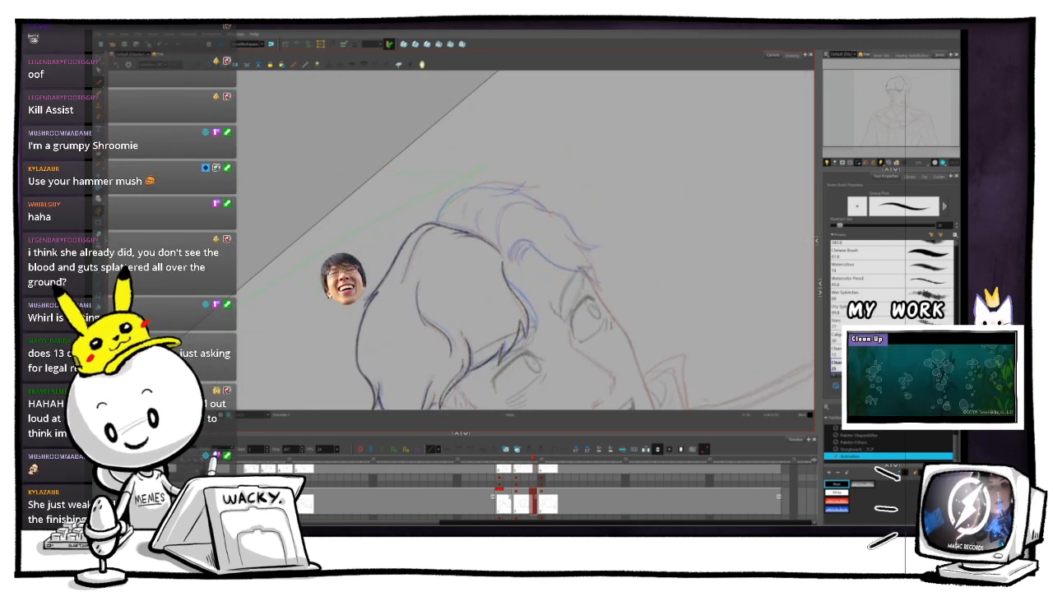
pyautogui.press('space')
pyautogui.moveTo(527, 240); pyautogui.dragTo(436, 246)
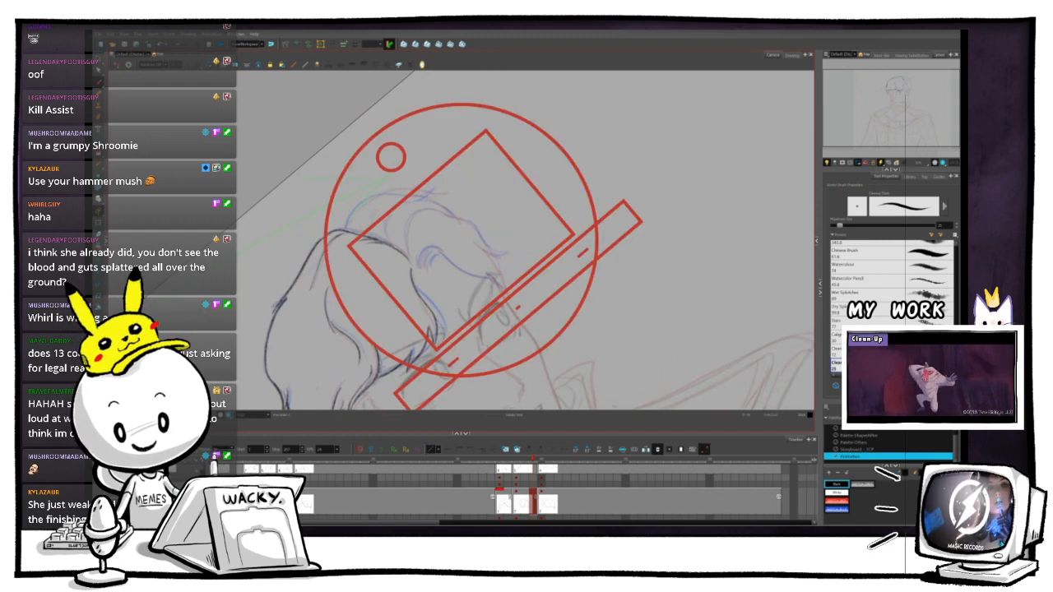
pyautogui.moveTo(391, 157); pyautogui.dragTo(353, 254)
# - Flip repeatedly between the in-between and the following key to examine how the front lock and parting curl move
pyautogui.press('2')
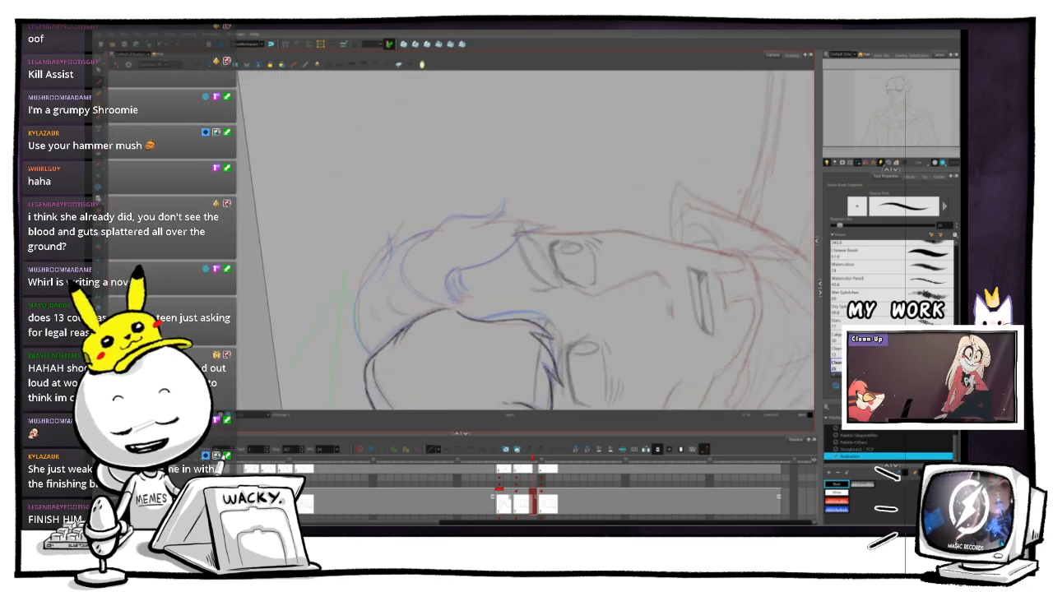
pyautogui.press('2')
pyautogui.press('2')
pyautogui.press('2')
pyautogui.press('2')
pyautogui.moveTo(461, 241); pyautogui.dragTo(416, 161)
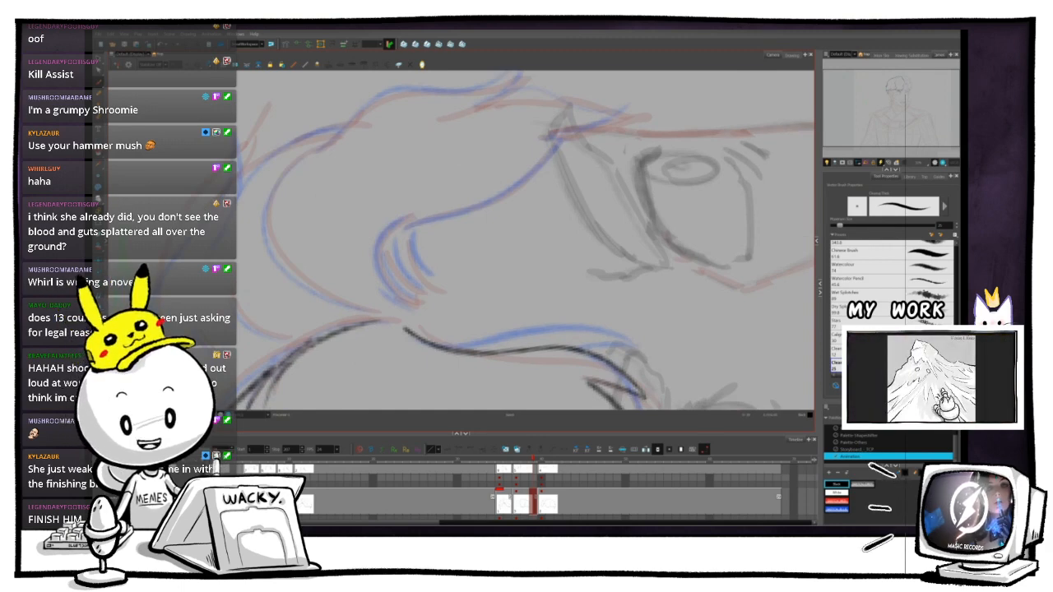
pyautogui.moveTo(353, 254); pyautogui.dragTo(358, 274)
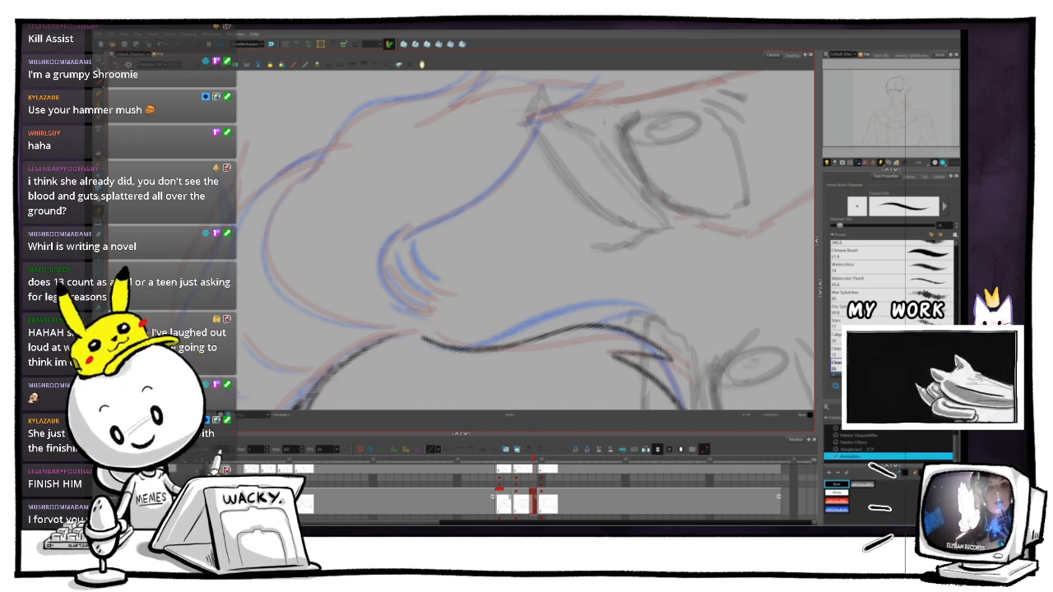
pyautogui.hotkey('ctrl', 'alt')
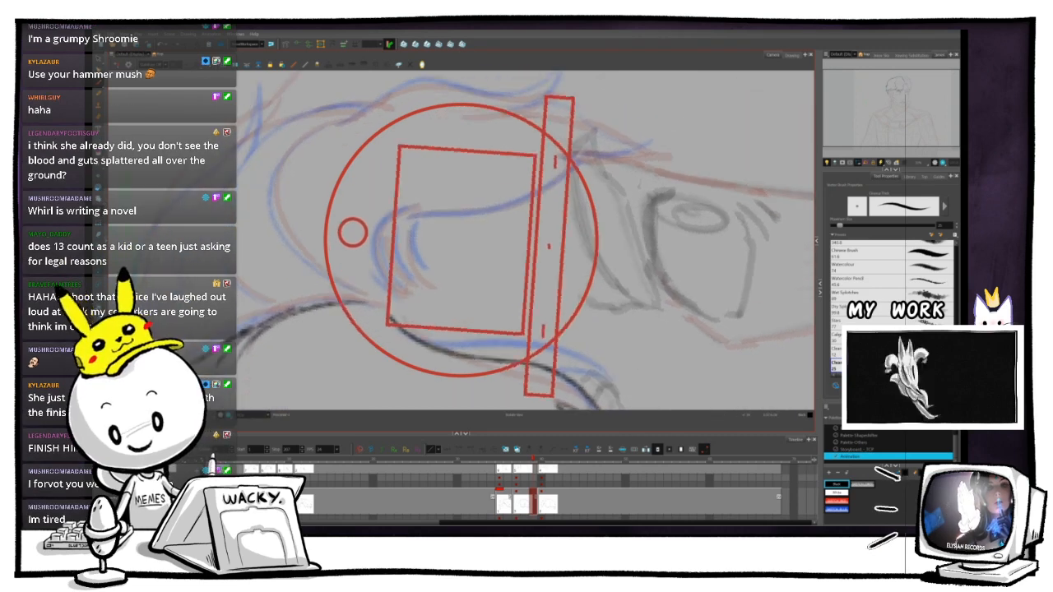
pyautogui.press('.')
pyautogui.press(',')
pyautogui.press('.')
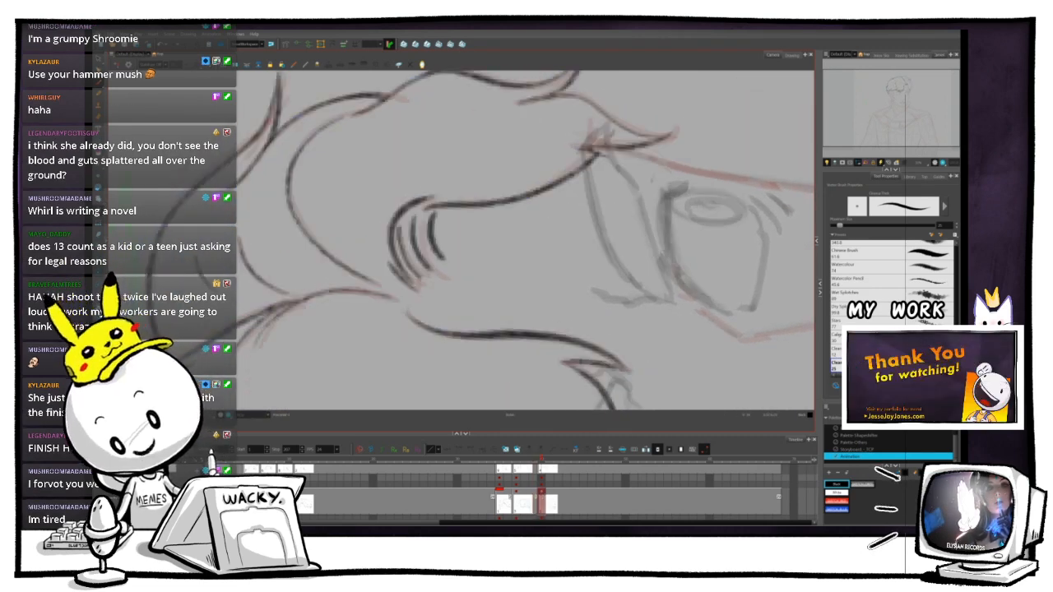
pyautogui.press(',')
pyautogui.press('.')
pyautogui.press(',')
pyautogui.press('.')
pyautogui.press(',')
pyautogui.press('.')
pyautogui.press(',')
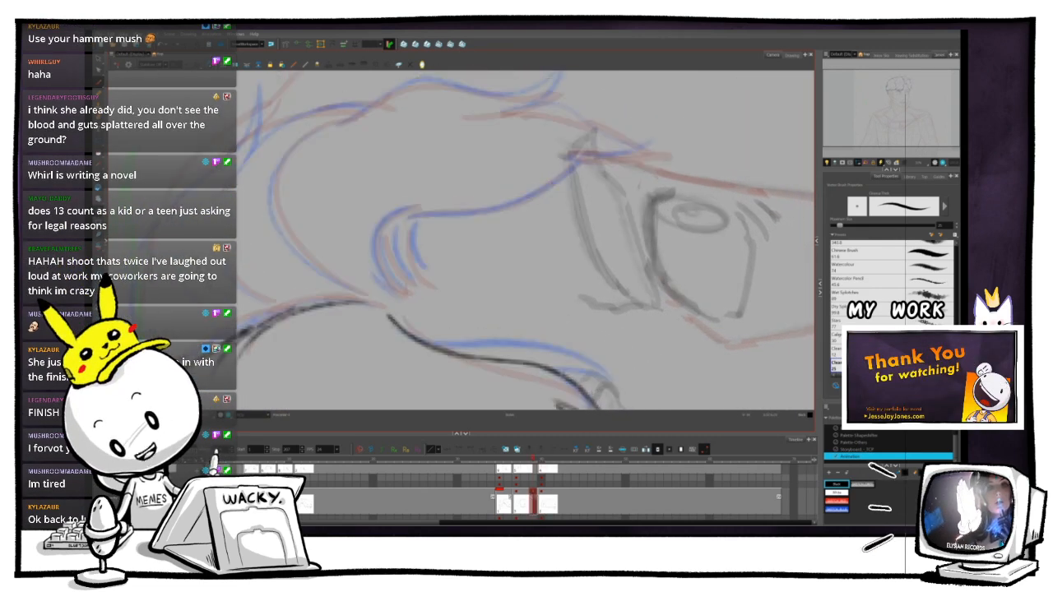
pyautogui.press('.')
pyautogui.press(',')
pyautogui.press('.')
pyautogui.press(',')
pyautogui.press('.')
pyautogui.press(',')
pyautogui.press('.')
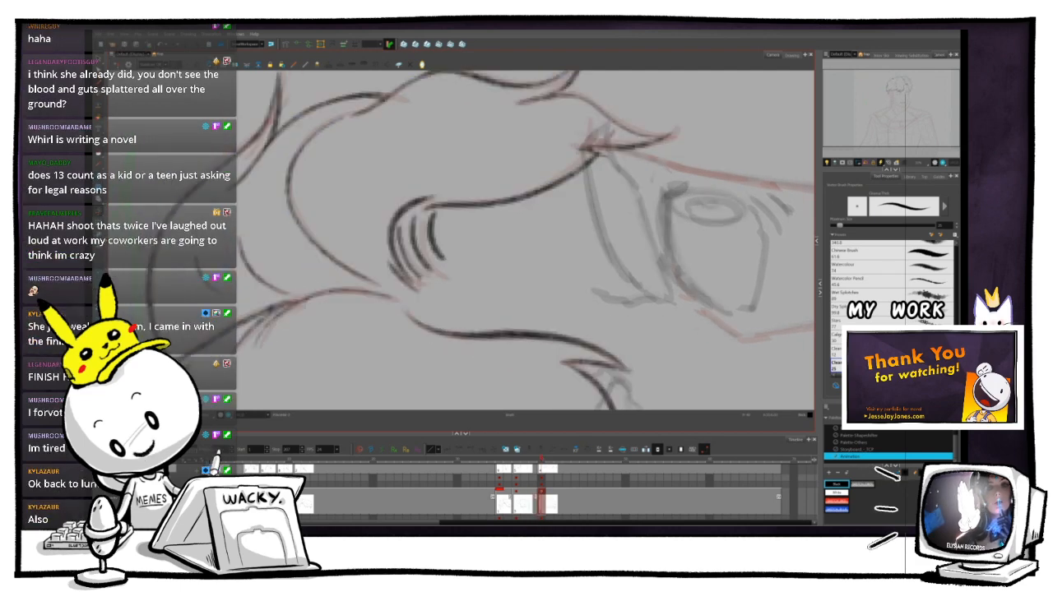
pyautogui.press(',')
pyautogui.press('.')
pyautogui.press(',')
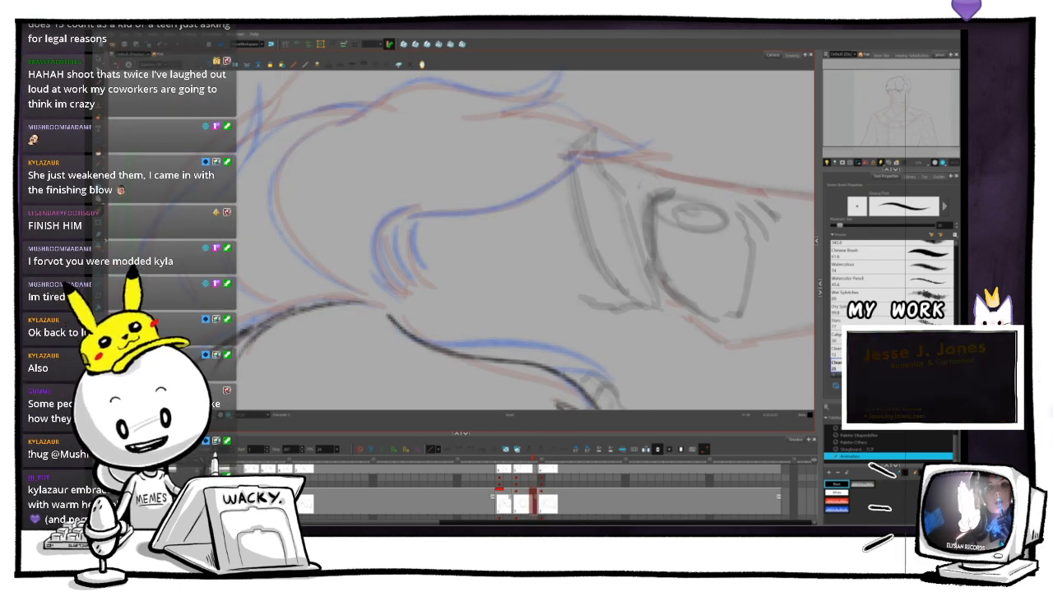
pyautogui.hotkey('ctrl', 'alt')
pyautogui.moveTo(576, 240)
pyautogui.mouseDown()
pyautogui.moveTo(554, 310)
pyautogui.moveTo(576, 230)
pyautogui.mouseUp()
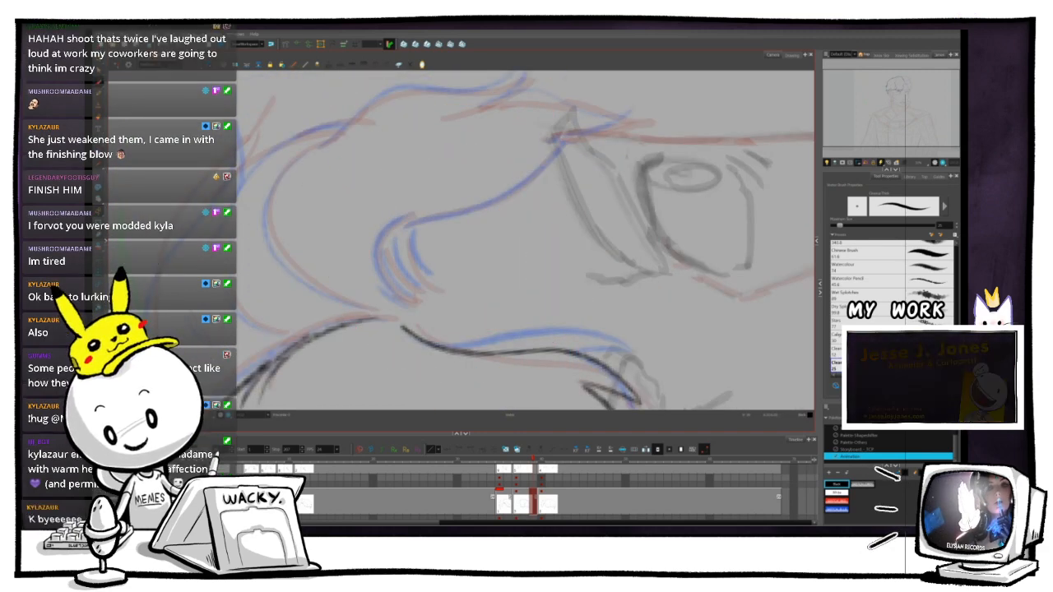
pyautogui.moveTo(451, 150); pyautogui.dragTo(489, 153)
pyautogui.press('2')
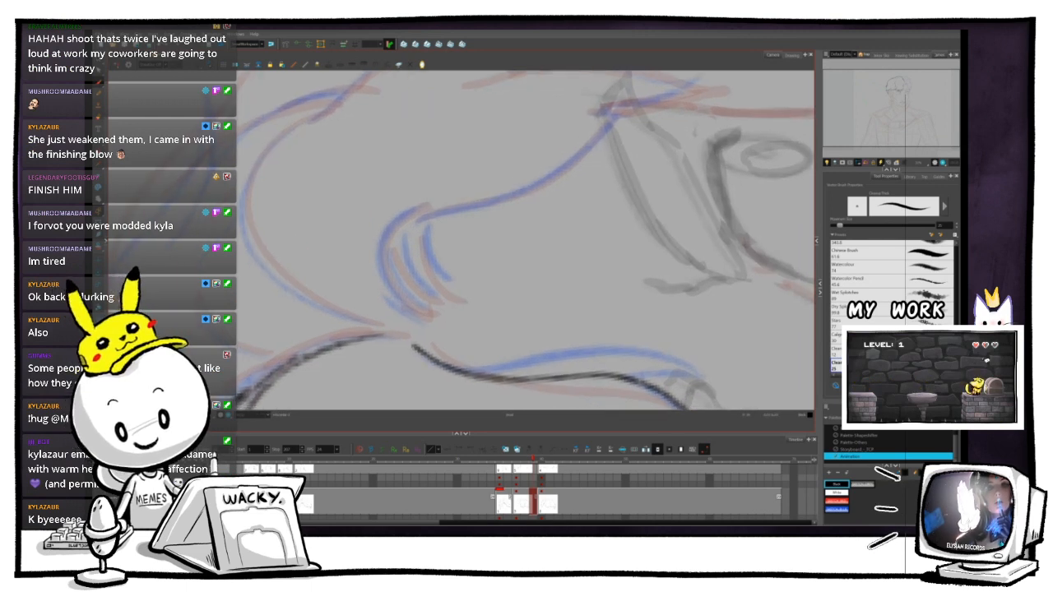
pyautogui.moveTo(658, 345)
pyautogui.mouseDown()
pyautogui.moveTo(673, 310)
pyautogui.moveTo(724, 408)
pyautogui.moveTo(638, 313)
pyautogui.mouseUp()
pyautogui.press('.')
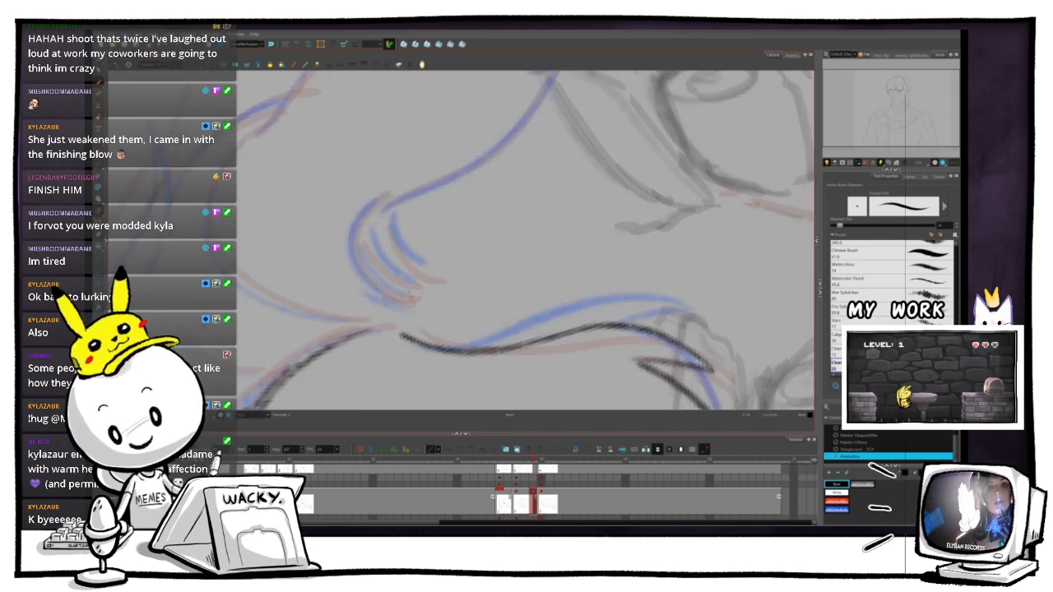
pyautogui.press('.')
pyautogui.moveTo(548, 209); pyautogui.dragTo(512, 310)
pyautogui.press('1')
pyautogui.press('1')
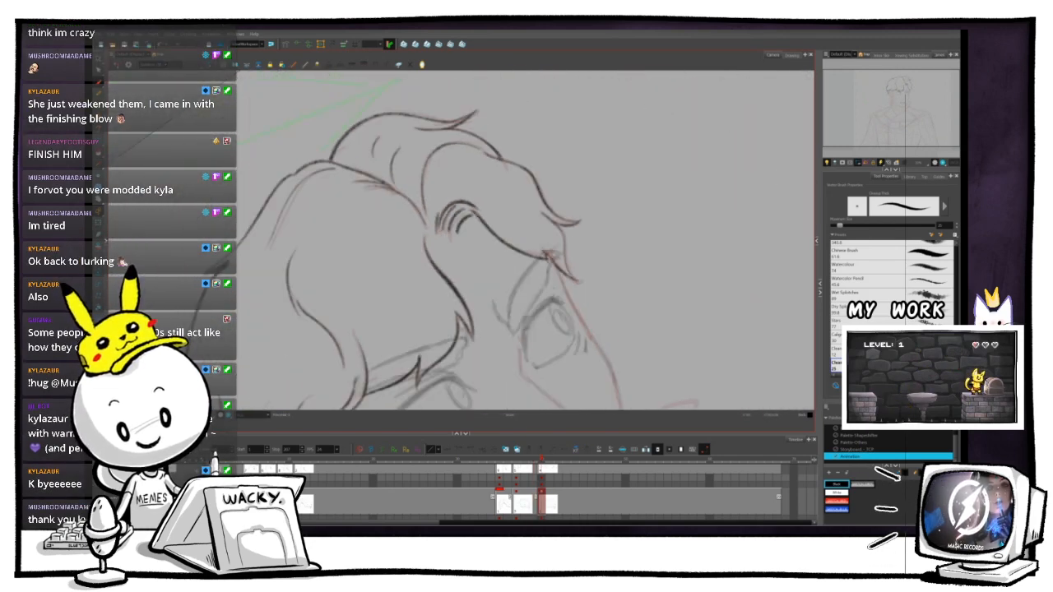
# - Ink the short outer edge of the pointed lock tip at the far temple in black on the in-between
pyautogui.moveTo(573, 265); pyautogui.dragTo(497, 274)
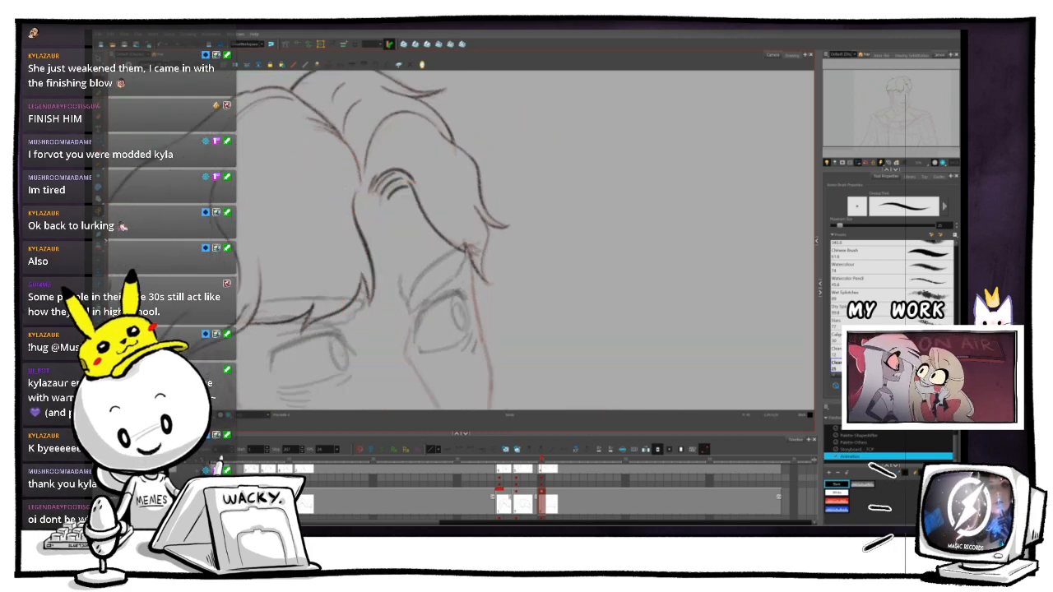
pyautogui.press('.')
pyautogui.press('.')
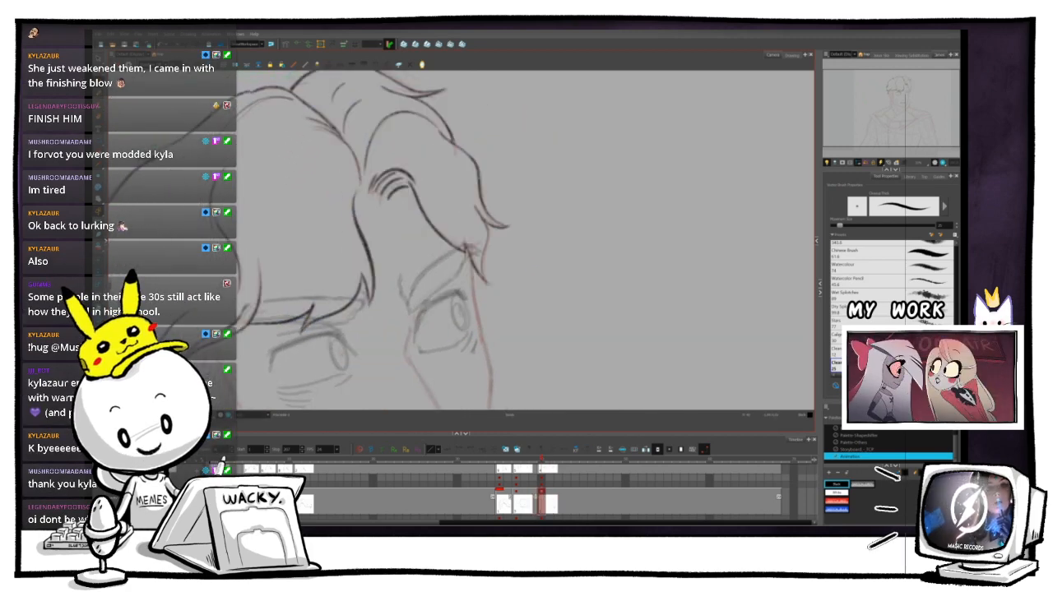
pyautogui.press('2')
pyautogui.press('2')
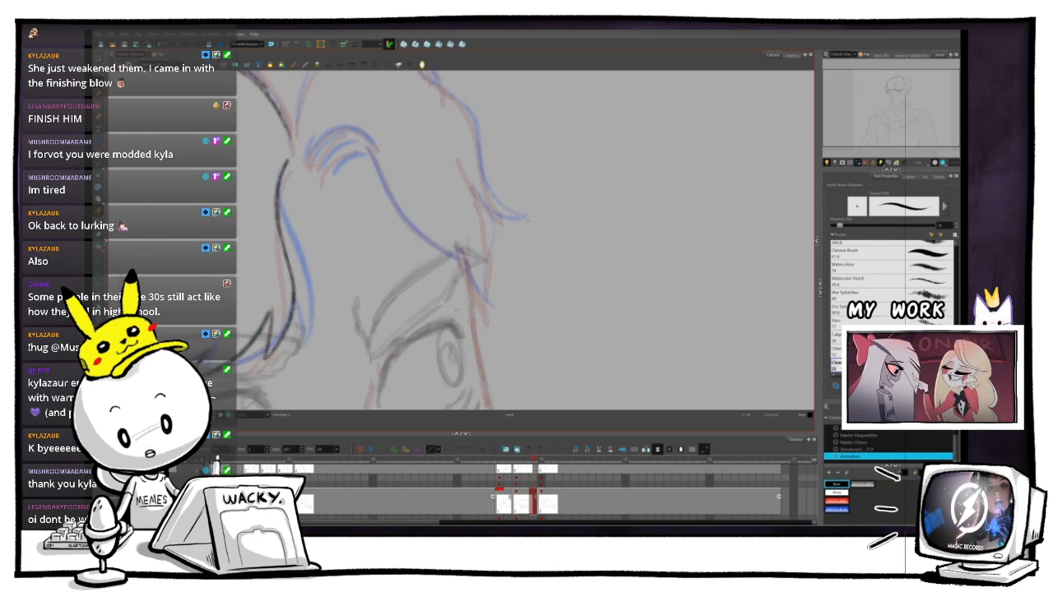
pyautogui.press('.')
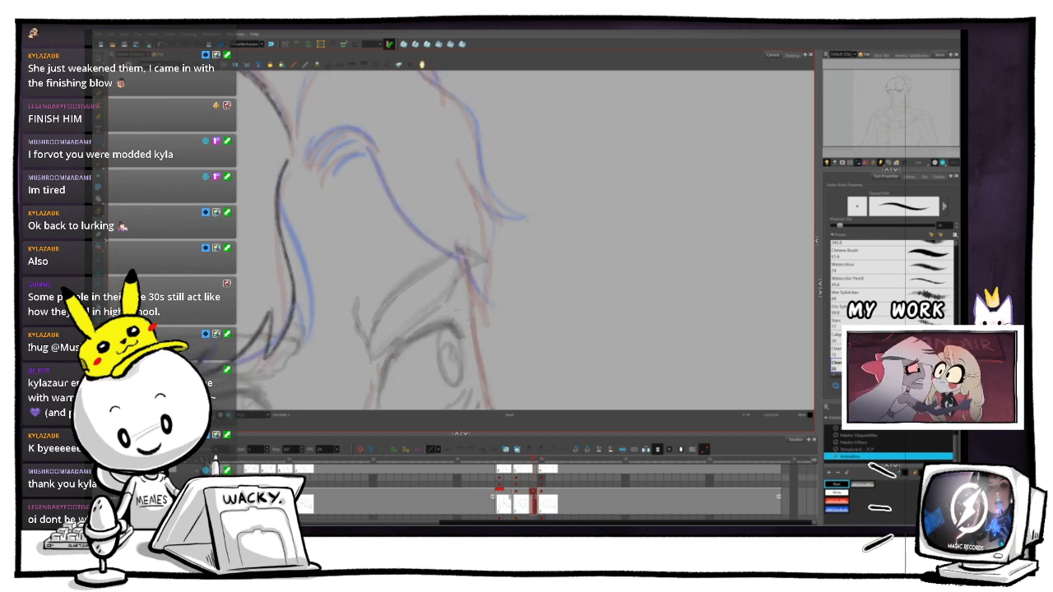
pyautogui.press('.')
pyautogui.press('.')
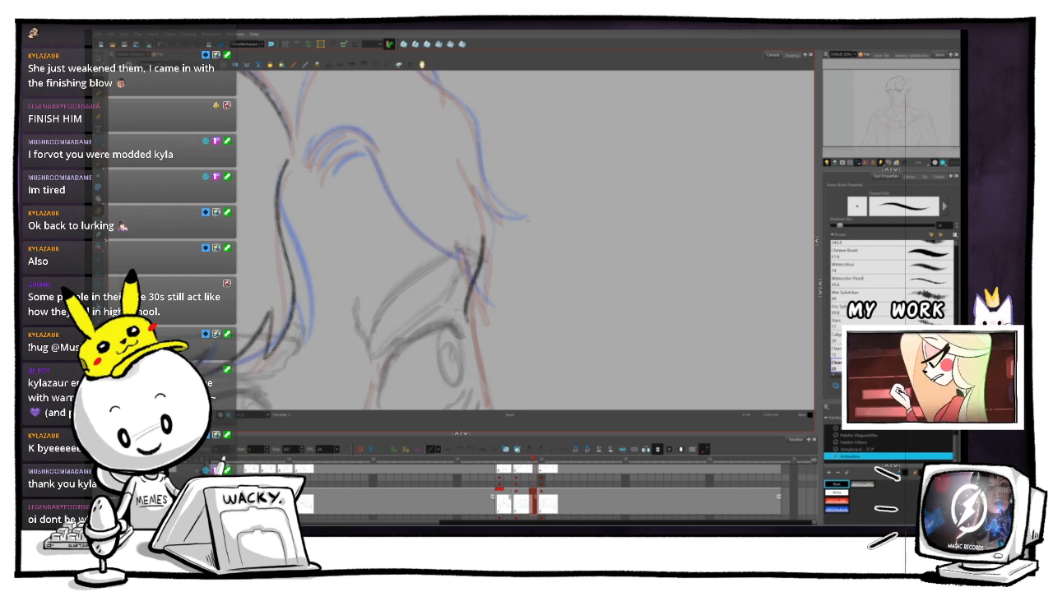
# - Complete the pointed temple lock in black with its inner edge and the contour above, using the following key as reference
pyautogui.press('.')
pyautogui.press(',')
pyautogui.press('.')
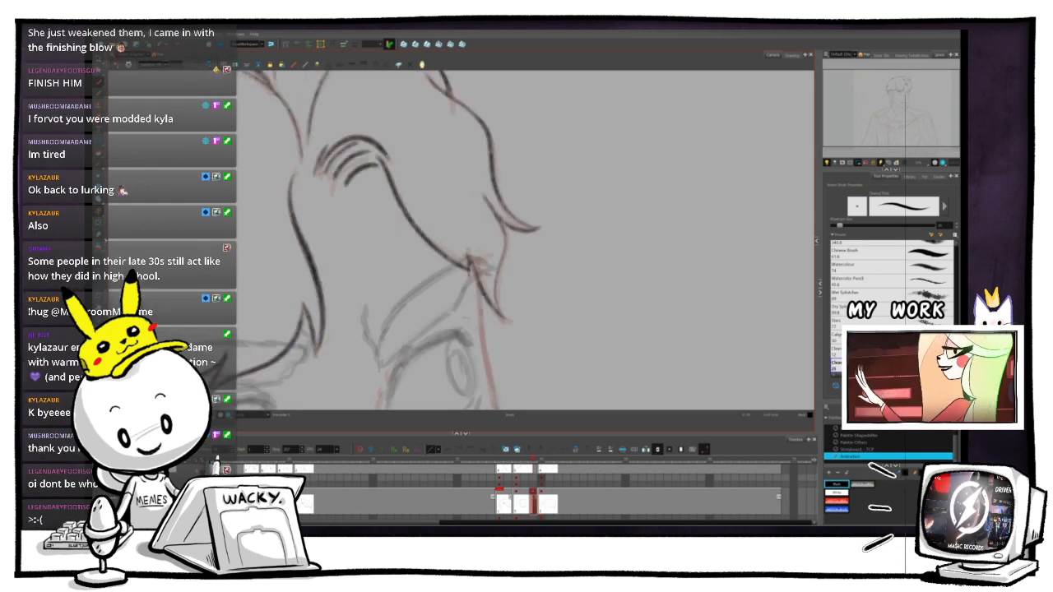
pyautogui.press(',')
pyautogui.press('.')
pyautogui.press(',')
pyautogui.press('.')
pyautogui.press(',')
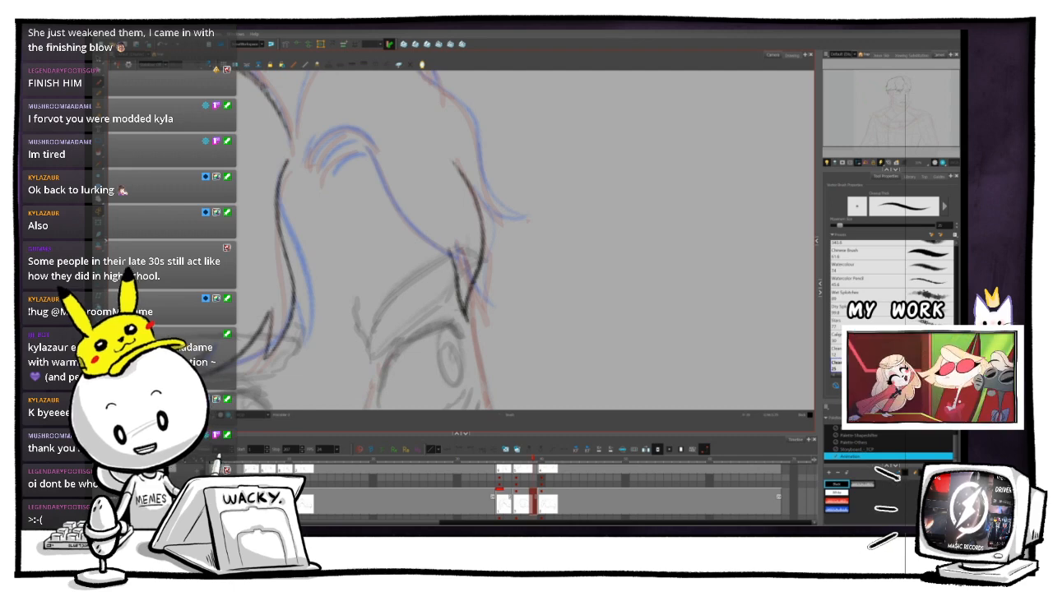
# - Flip between the in-between and the following key to compare the shape and position of the temple lock
pyautogui.press('.')
pyautogui.press(',')
pyautogui.press('.')
pyautogui.press(',')
pyautogui.press('.')
pyautogui.press(',')
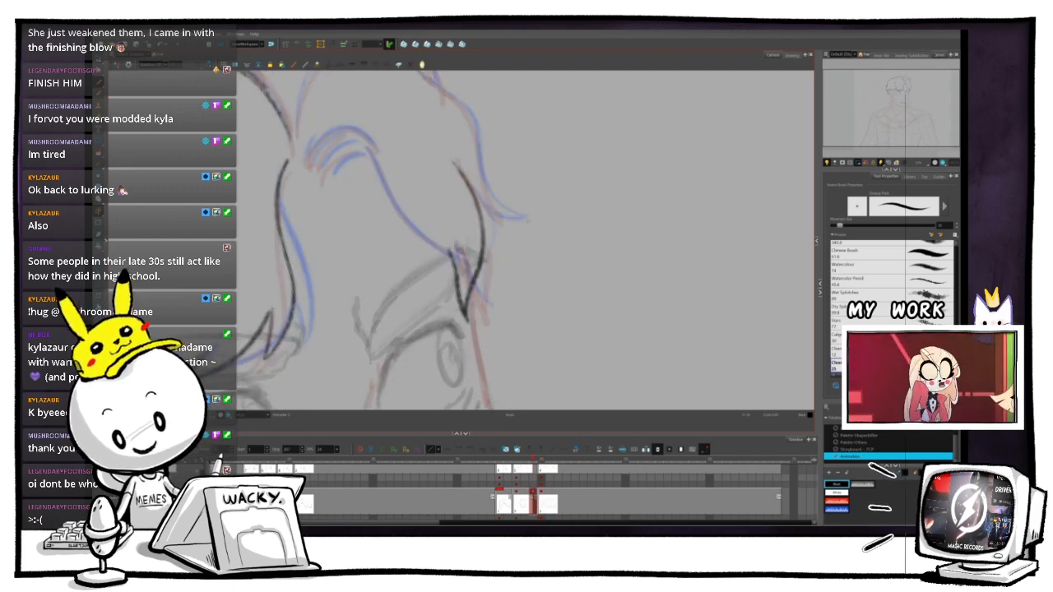
pyautogui.press('.')
pyautogui.press(',')
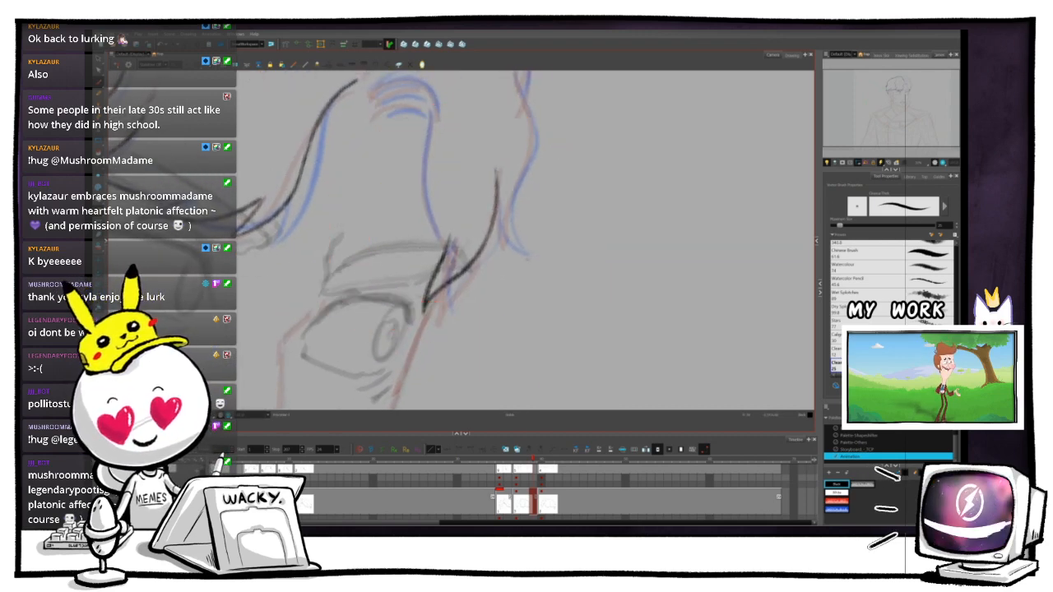
# - Ink the curl beside the parting and its long curve running down to the pointed temple lock in black
pyautogui.moveTo(461, 240); pyautogui.dragTo(439, 284)
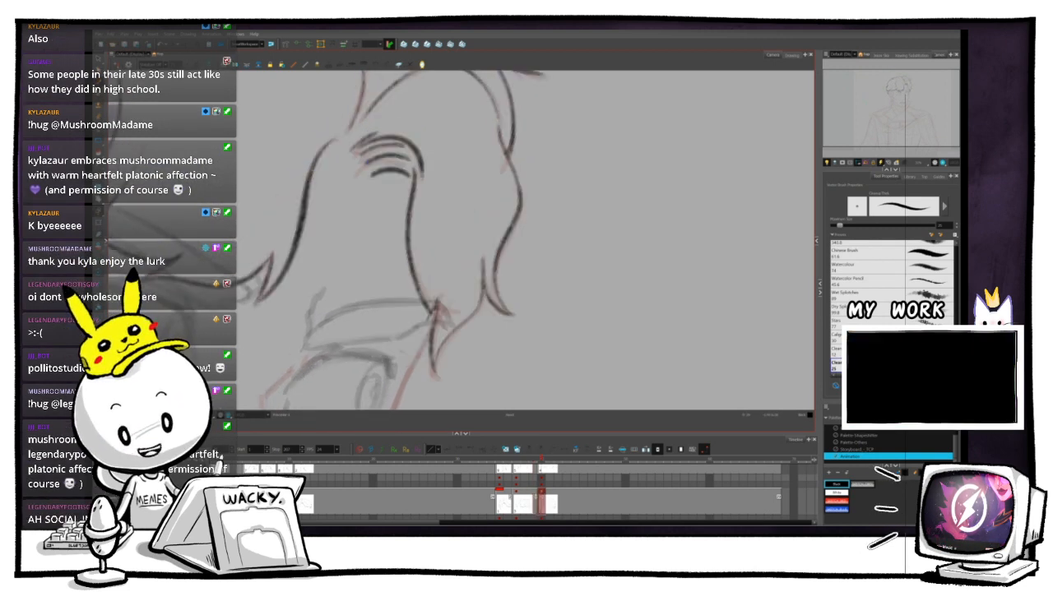
pyautogui.press('.')
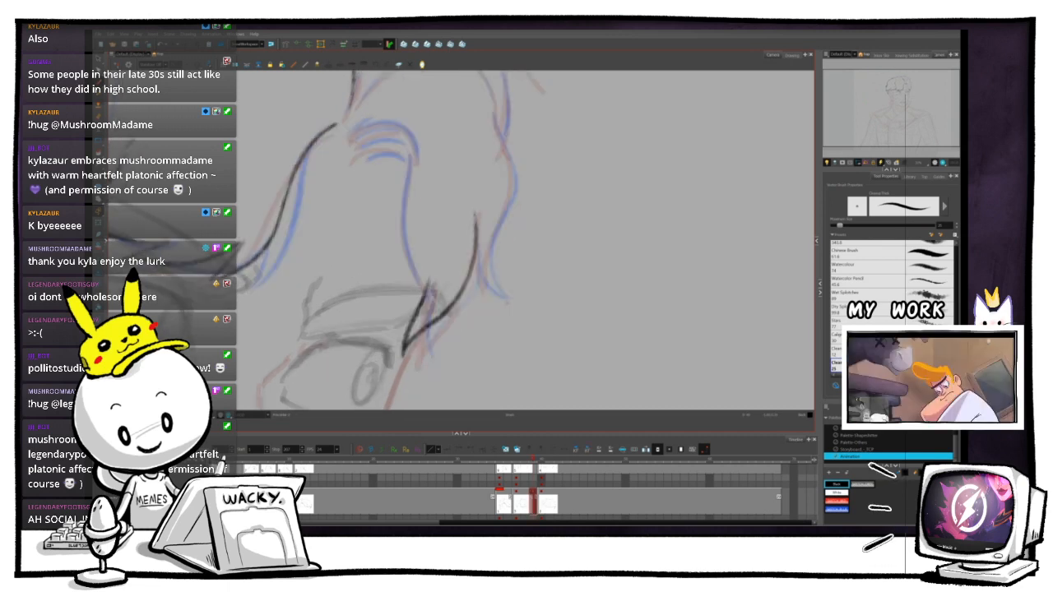
pyautogui.press('.')
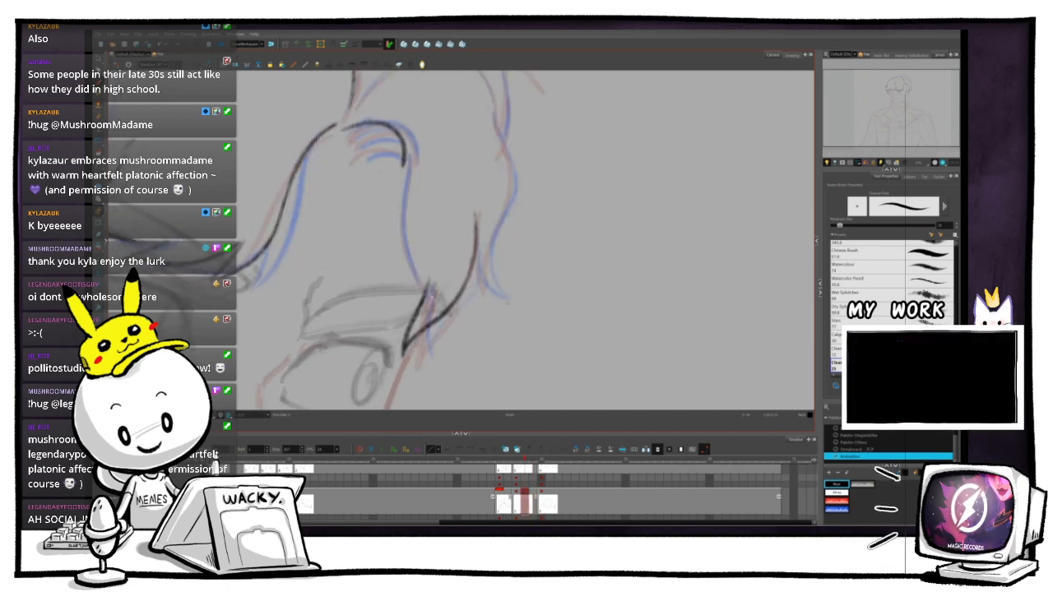
pyautogui.press('.')
pyautogui.press('.')
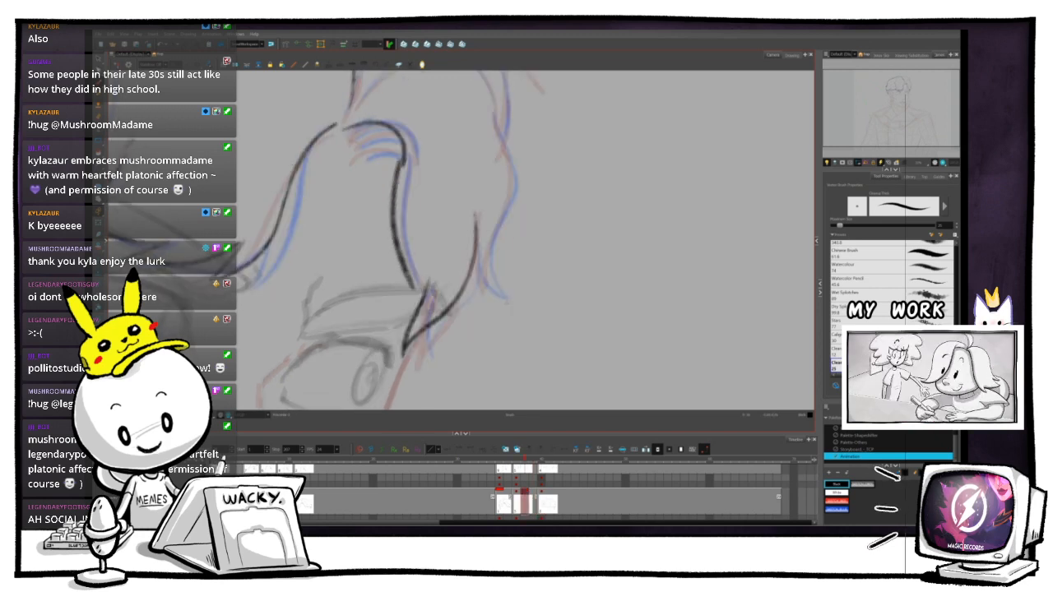
pyautogui.press('.')
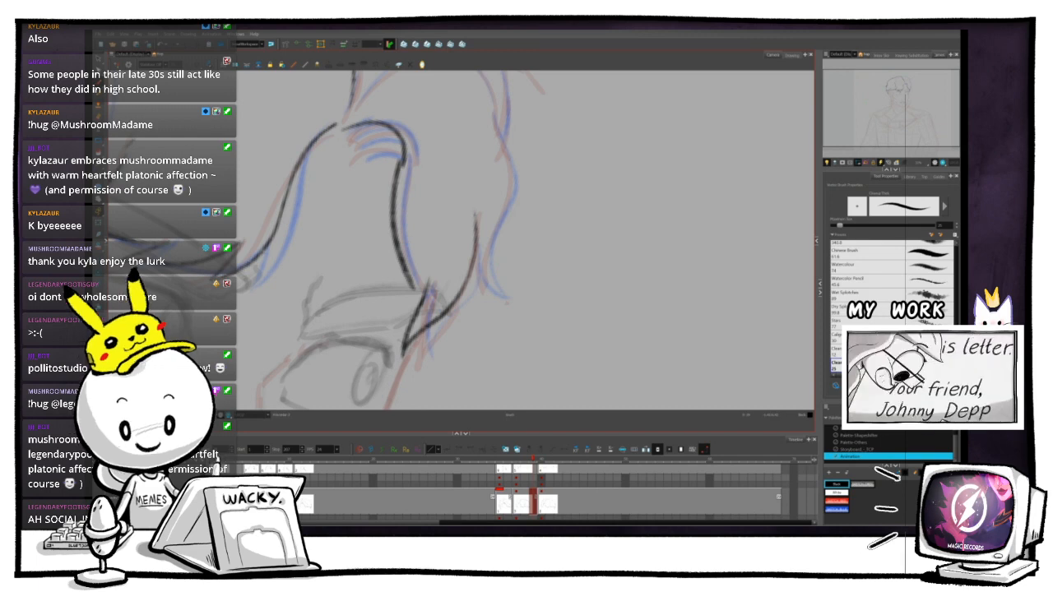
# - Check the inked hair shape across the whole head in a mirrored view
pyautogui.hotkey('shift', 'x')
pyautogui.press('1')
pyautogui.press('1')
pyautogui.press('1')
pyautogui.press('1')
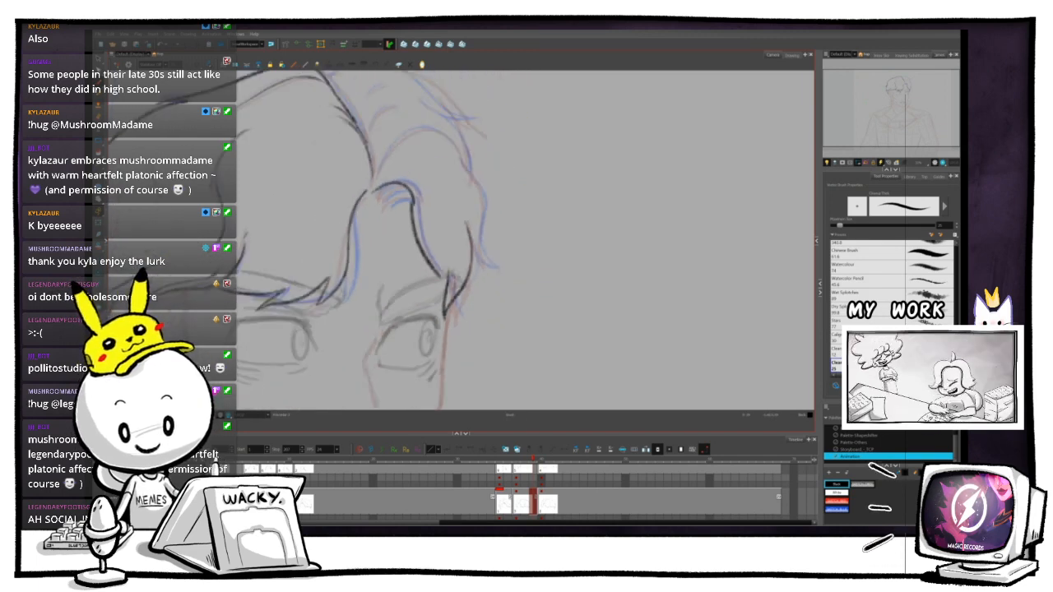
pyautogui.press('4')
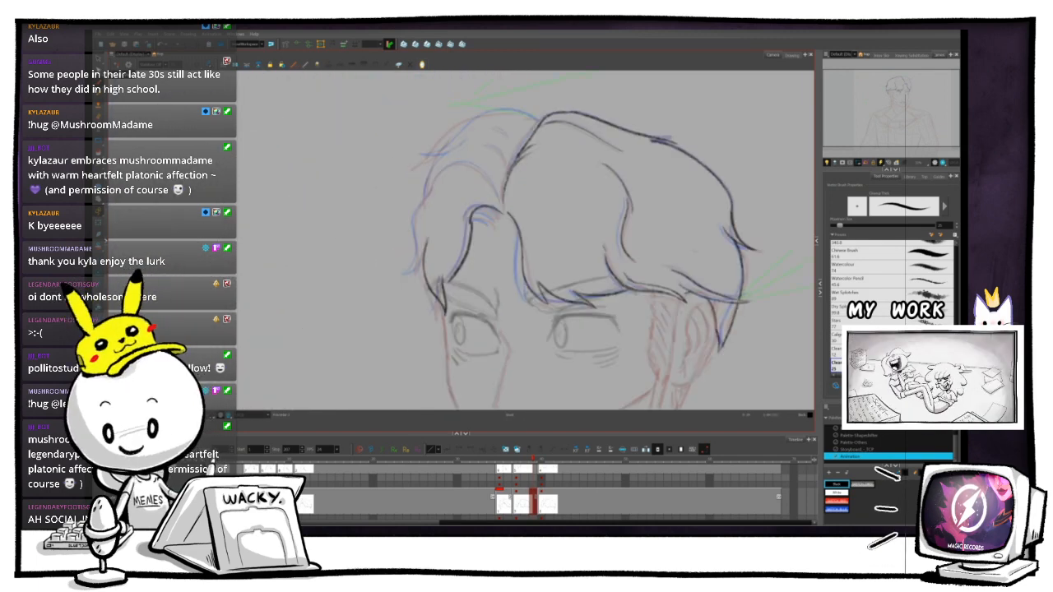
# - Flip between the in-between and the following key to compare the inked hair shape across the whole head
pyautogui.press('.')
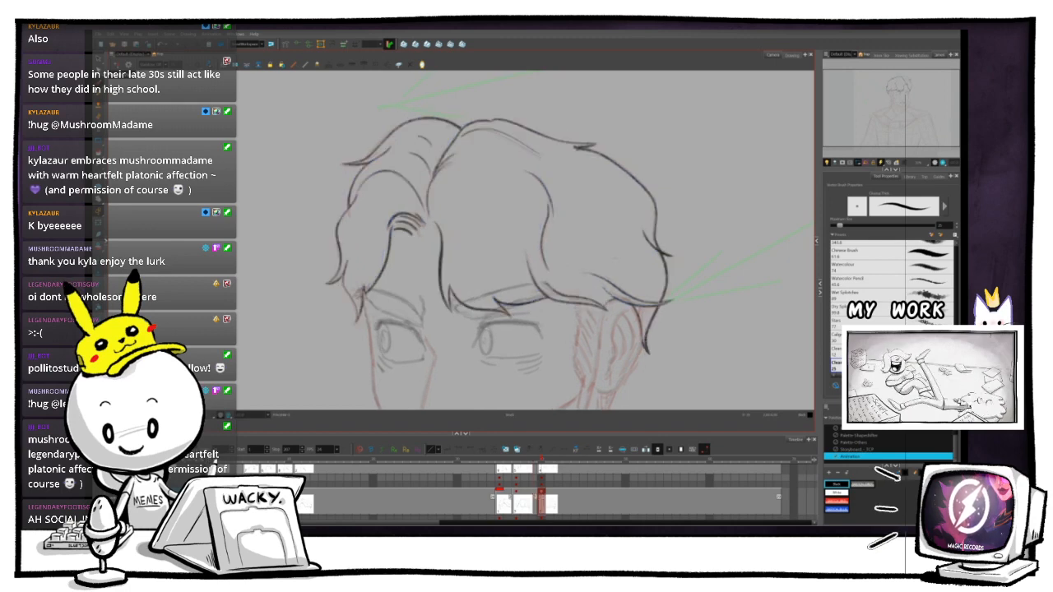
pyautogui.press('.')
pyautogui.press('.')
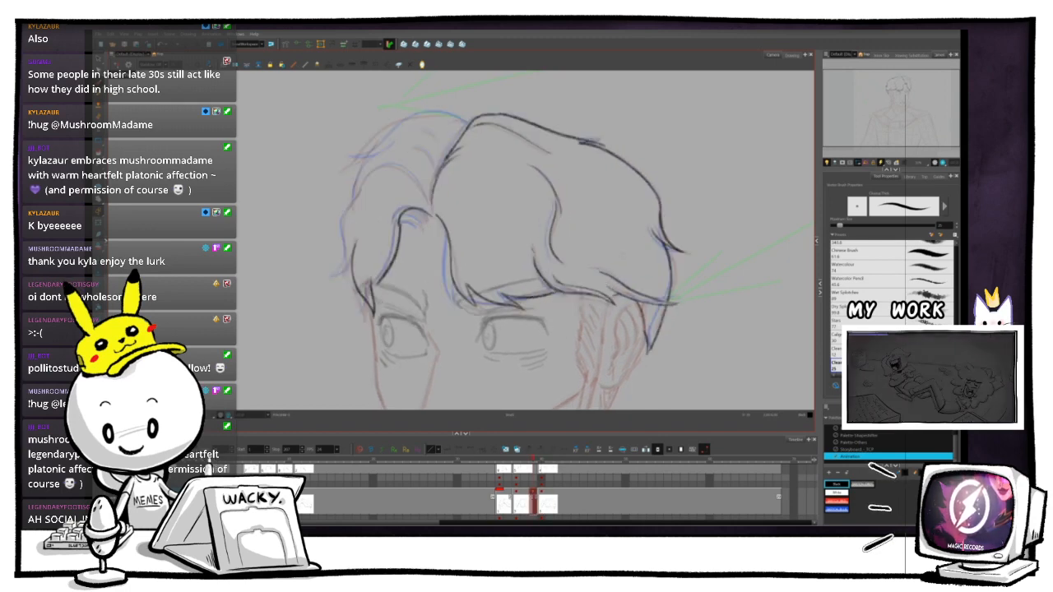
pyautogui.press('.')
pyautogui.press('.')
pyautogui.press('.')
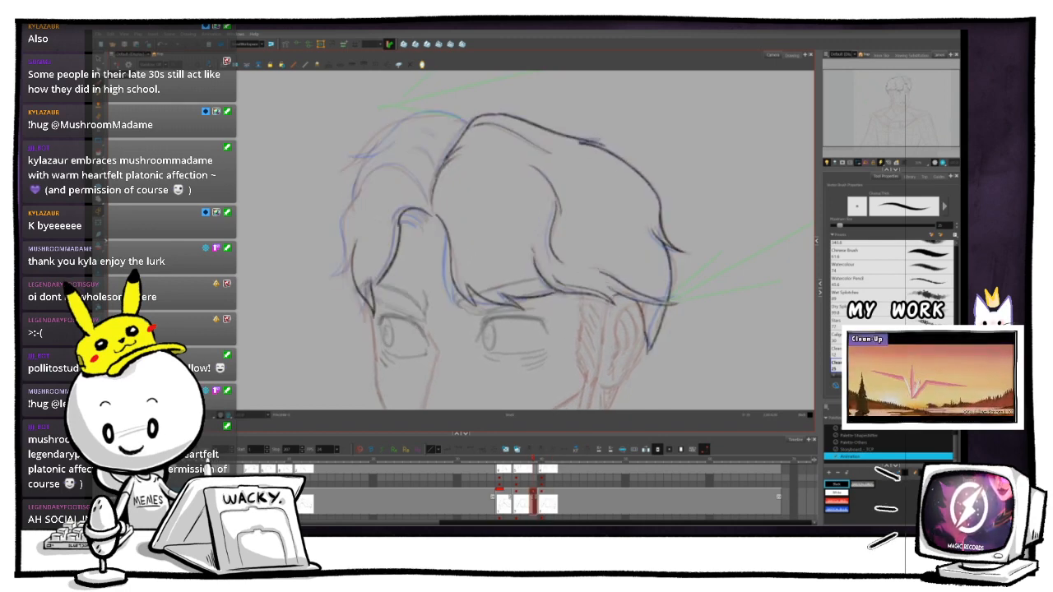
pyautogui.scroll(5, 397, 271)
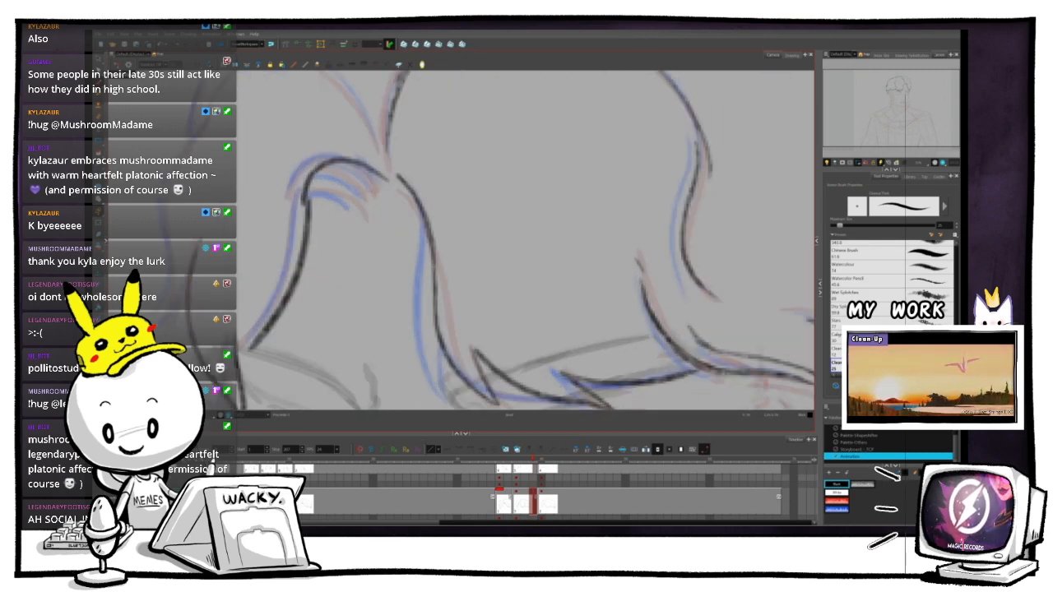
pyautogui.scroll(-5, 527, 239)
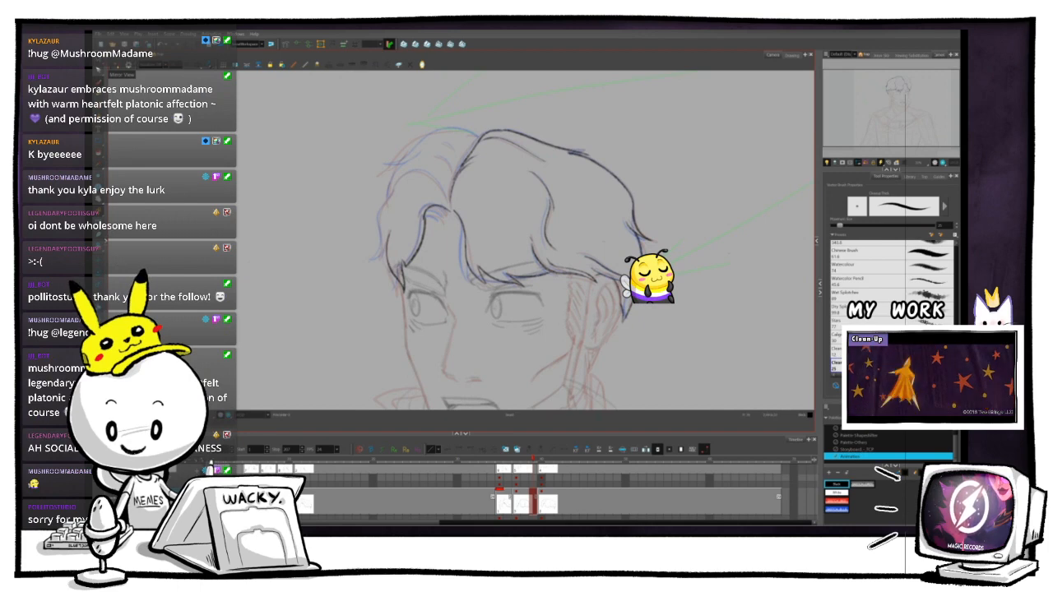
pyautogui.press('.')
pyautogui.press('.')
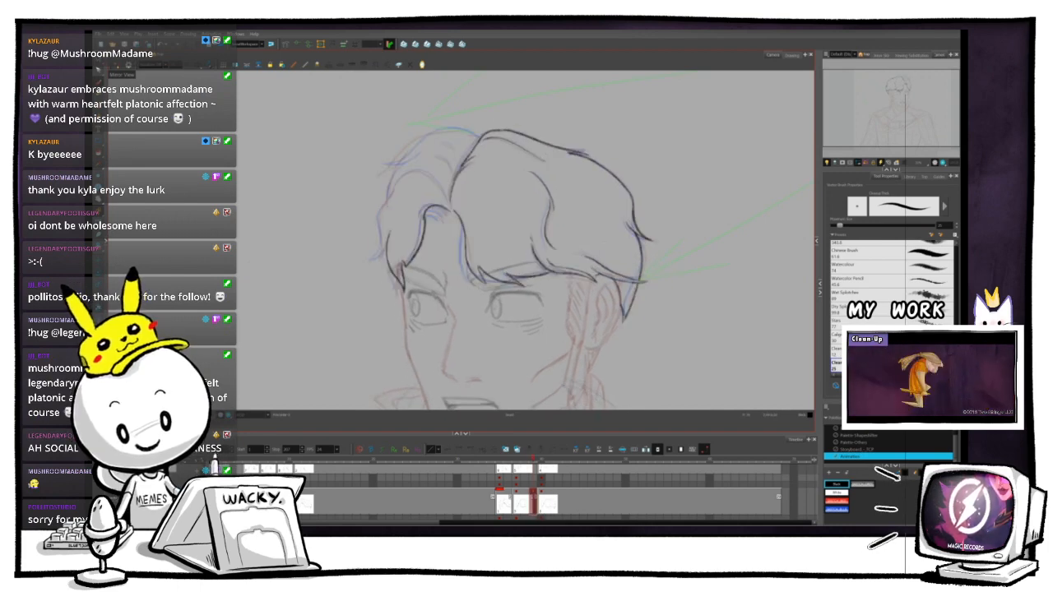
pyautogui.press('.')
# - Check the following key's head and hair against the full coated figure
pyautogui.scroll(-5, 527, 238)
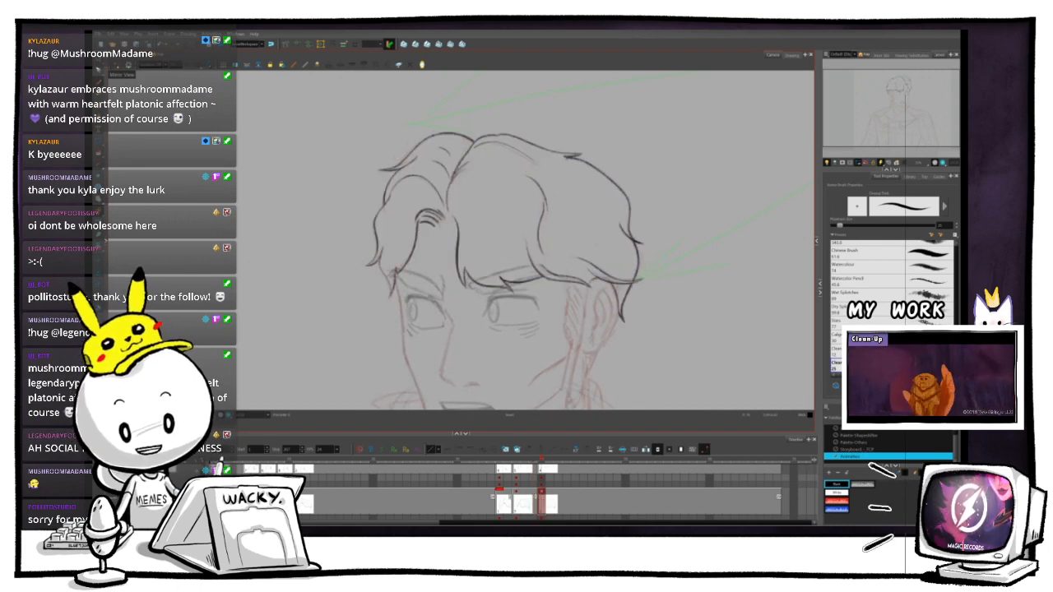
pyautogui.moveTo(501, 263); pyautogui.dragTo(493, 222)
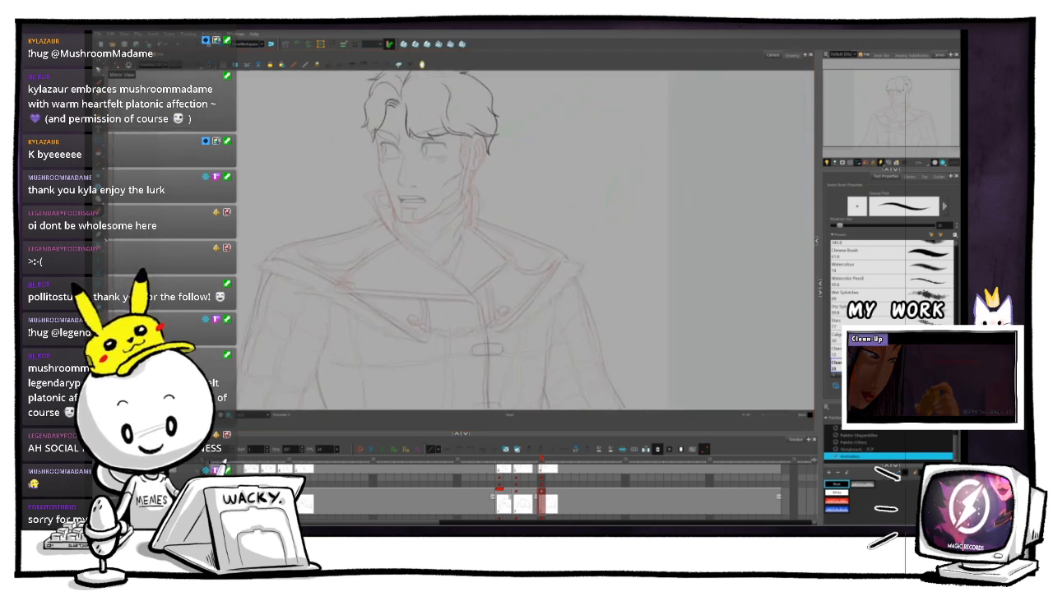
pyautogui.moveTo(543, 466)
pyautogui.mouseDown()
pyautogui.moveTo(601, 467)
pyautogui.moveTo(526, 469)
pyautogui.moveTo(572, 466)
pyautogui.moveTo(542, 466)
pyautogui.mouseUp()
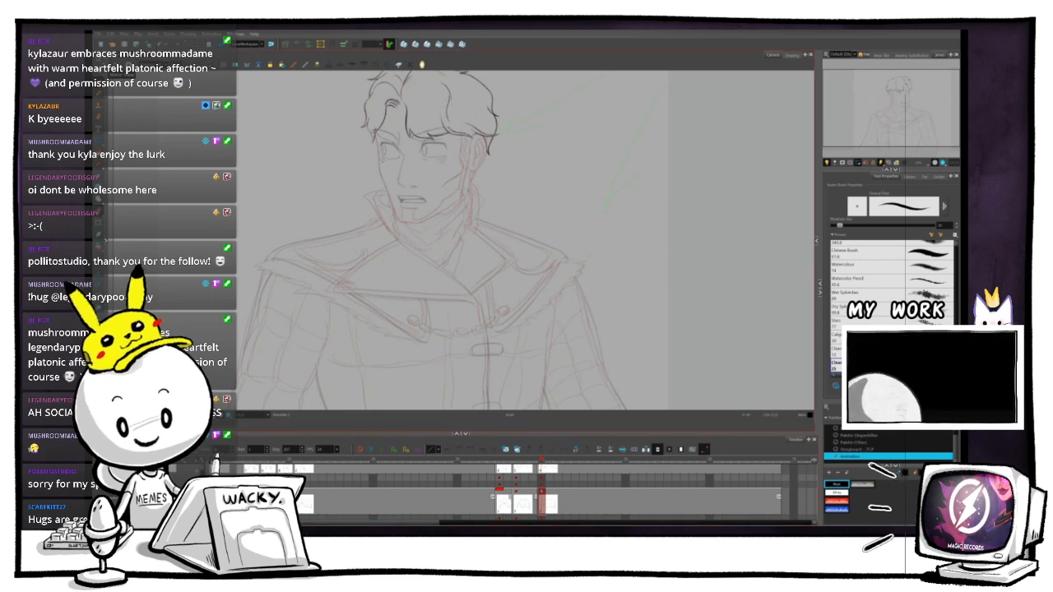
pyautogui.moveTo(460, 165); pyautogui.dragTo(485, 230)
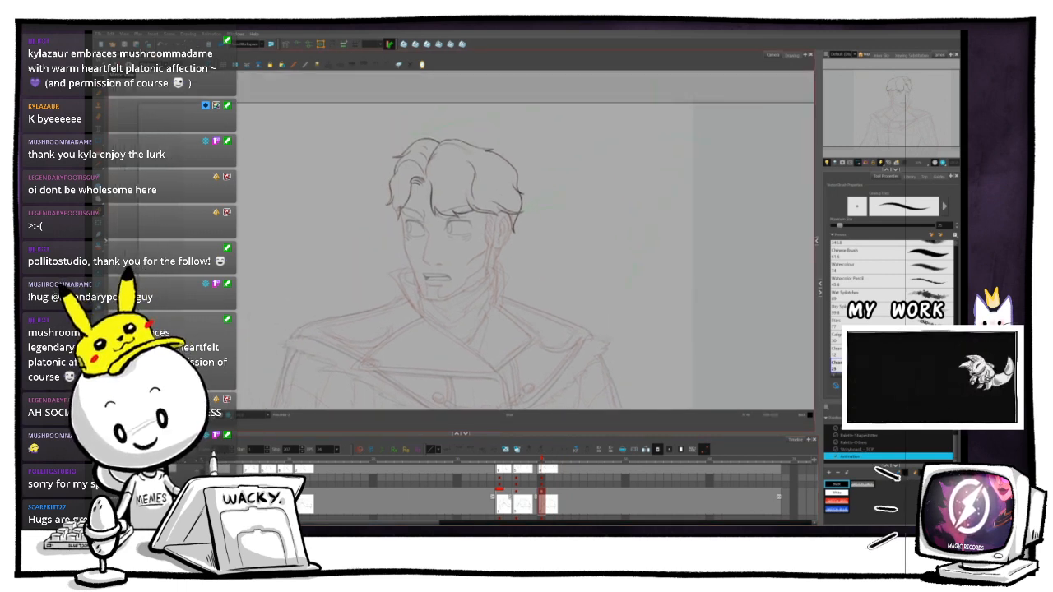
# - Compare the front curl and the strands beside the parting up close between the in-between and the following key
pyautogui.press('2')
pyautogui.press('2')
pyautogui.press('2')
pyautogui.moveTo(461, 198); pyautogui.dragTo(575, 288)
pyautogui.press('2')
pyautogui.press('2')
pyautogui.press(',')
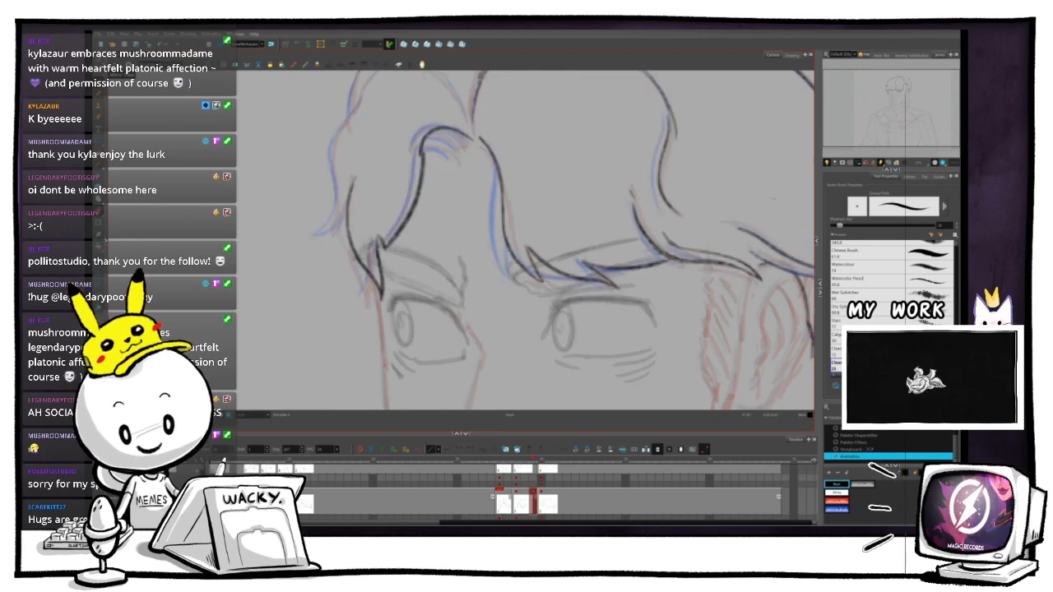
pyautogui.moveTo(527, 205); pyautogui.dragTo(481, 283)
pyautogui.press('.')
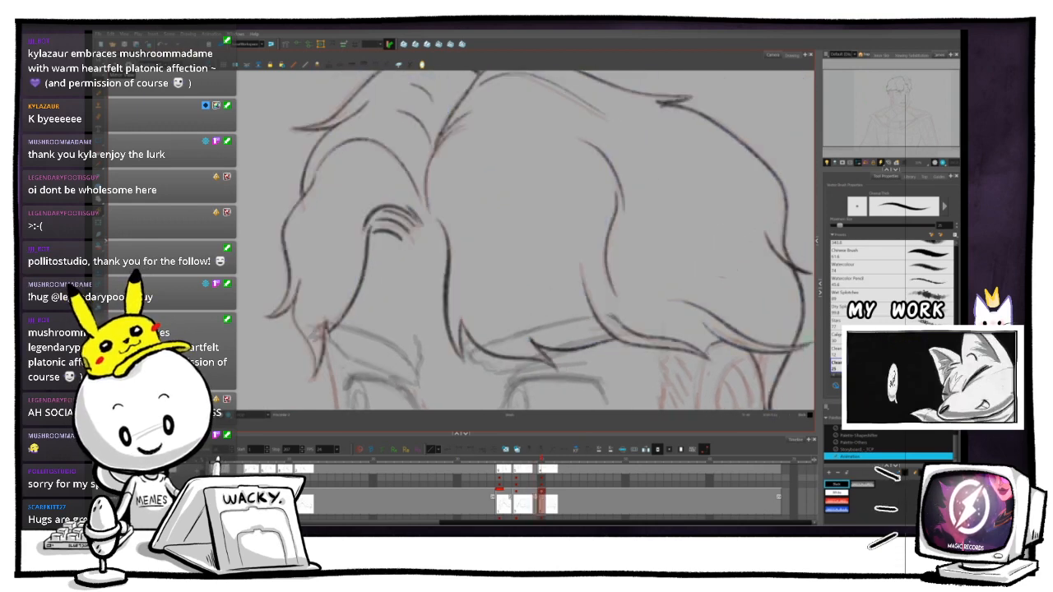
pyautogui.press(',')
pyautogui.press('.')
pyautogui.press(',')
pyautogui.press('2')
pyautogui.press('2')
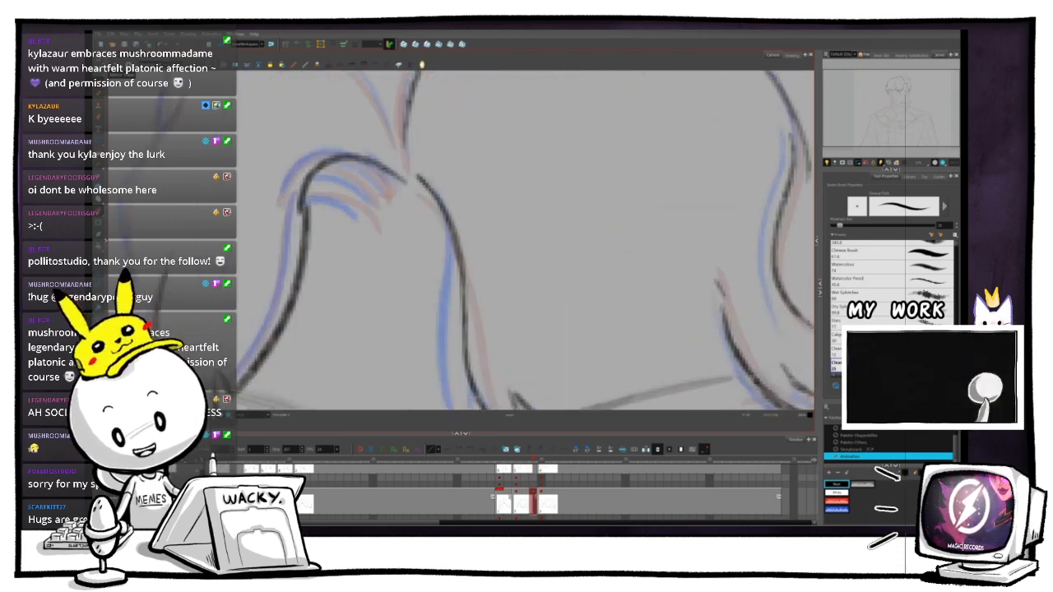
# - Undo the last black stroke over the front curl beside the parting on the in-between
pyautogui.moveTo(463, 242); pyautogui.dragTo(515, 284)
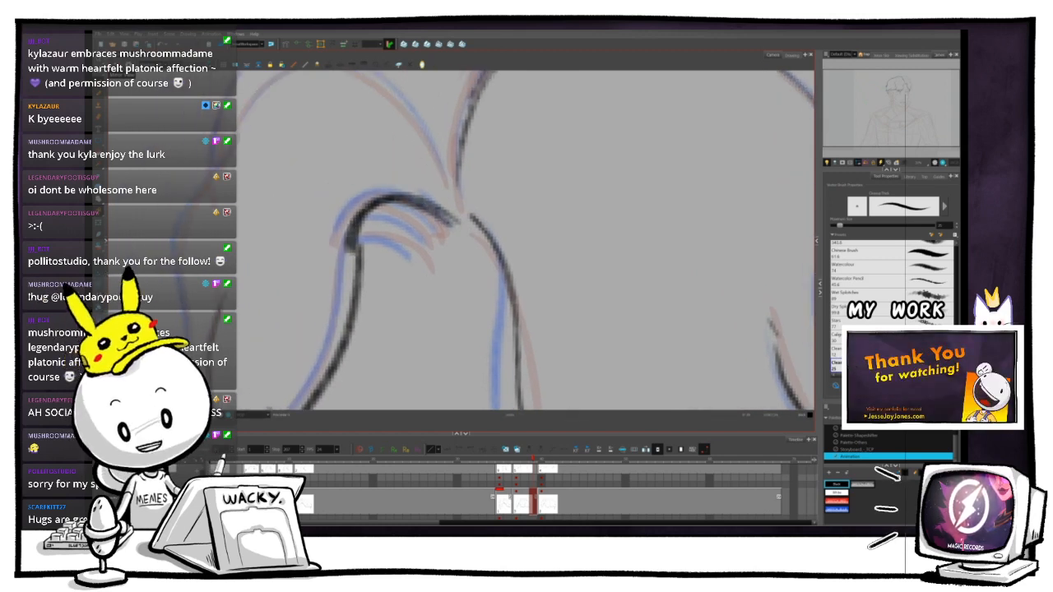
pyautogui.hotkey('ctrl', 'z')
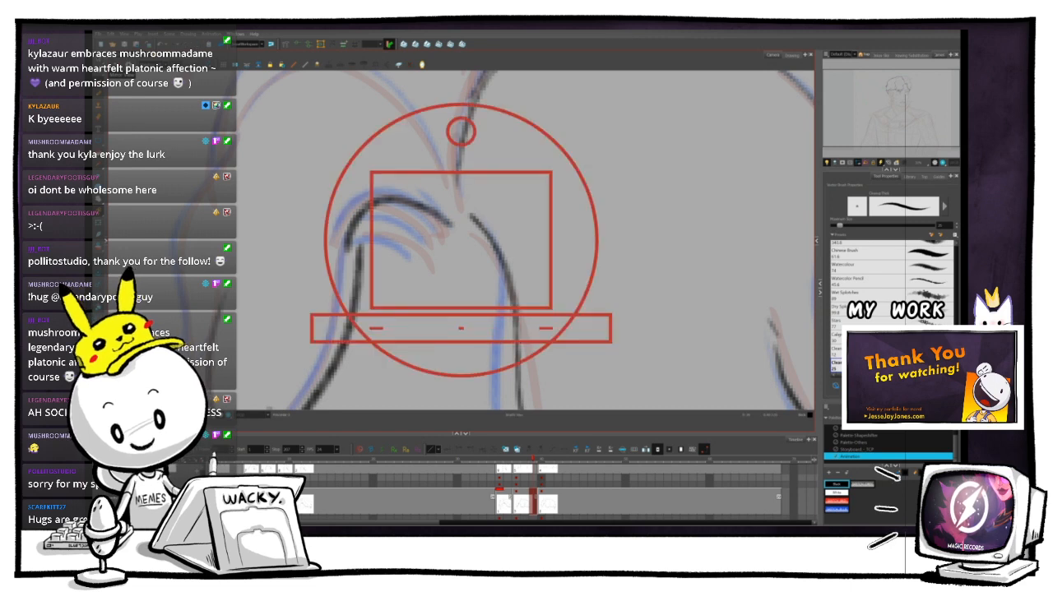
pyautogui.moveTo(525, 178); pyautogui.dragTo(544, 212)
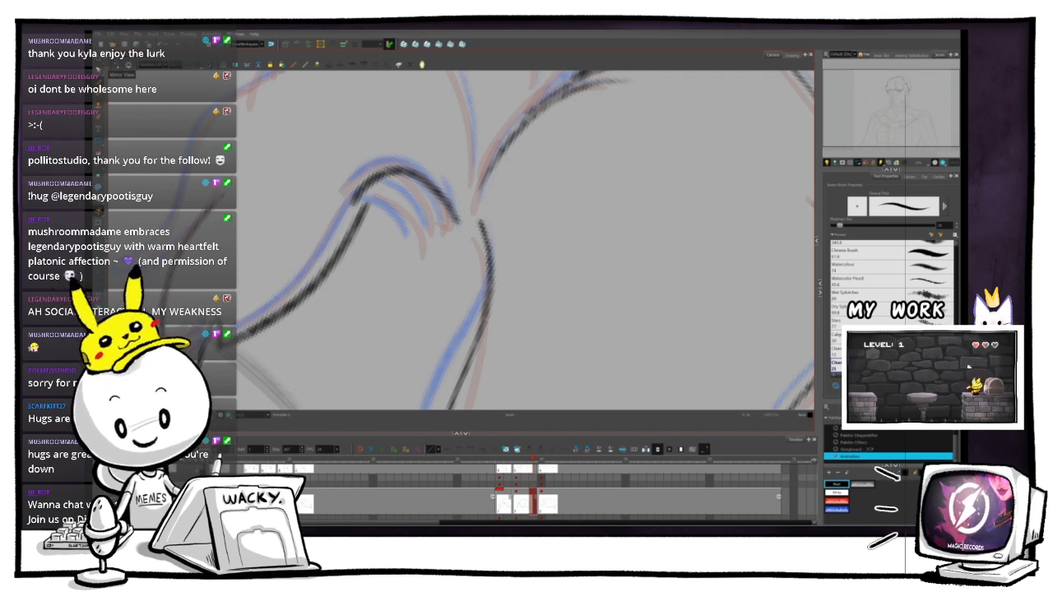
# - Draw the short curved strands beneath the hair curl at the parting, checking them against the neighbouring drawings
pyautogui.moveTo(370, 220); pyautogui.dragTo(378, 199)
pyautogui.moveTo(562, 255); pyautogui.dragTo(540, 276)
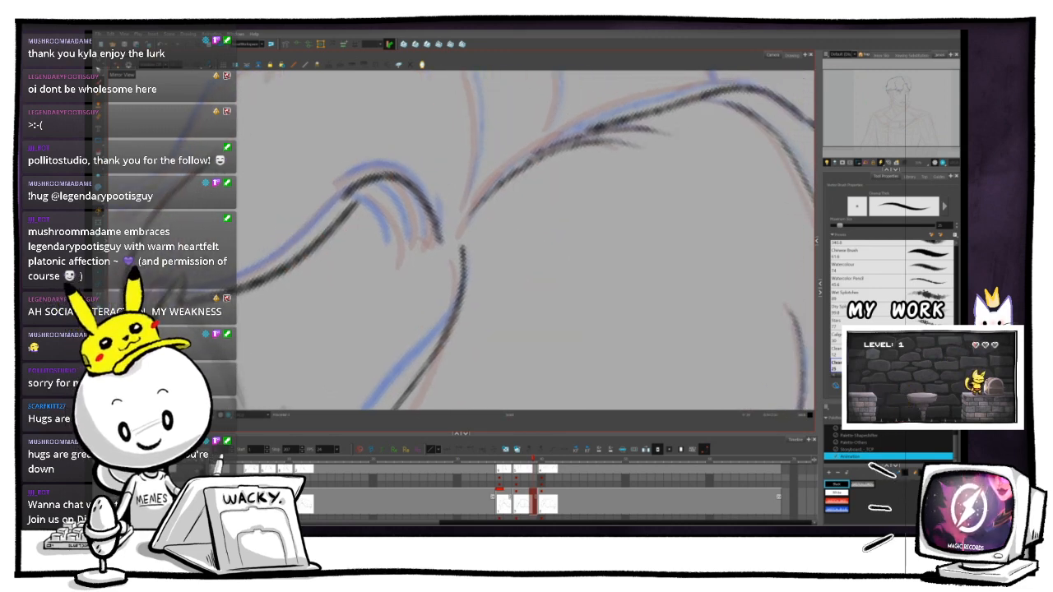
pyautogui.press('.')
pyautogui.press('.')
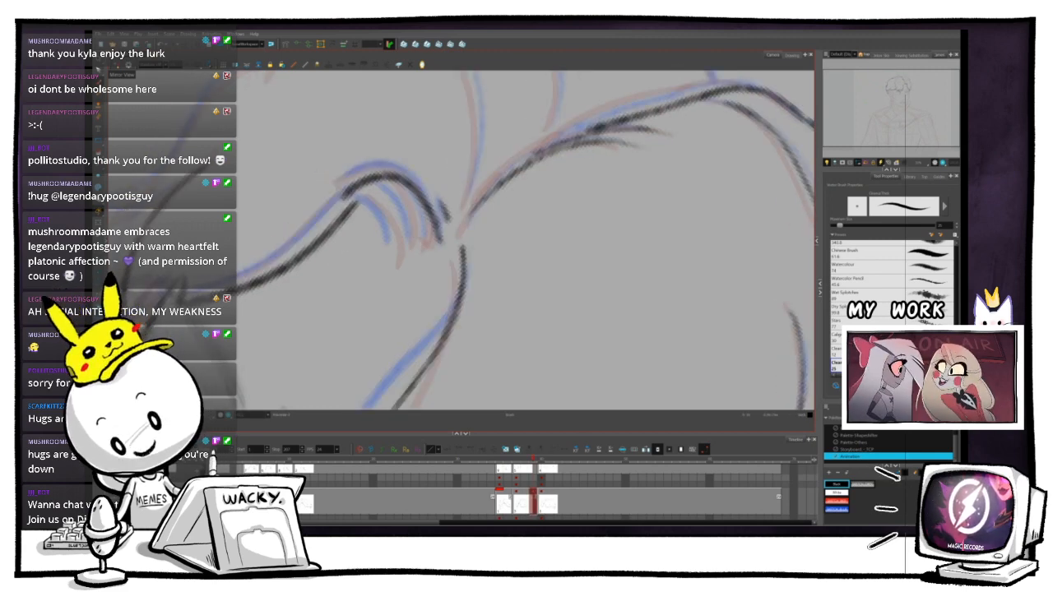
pyautogui.press('.')
pyautogui.press('.')
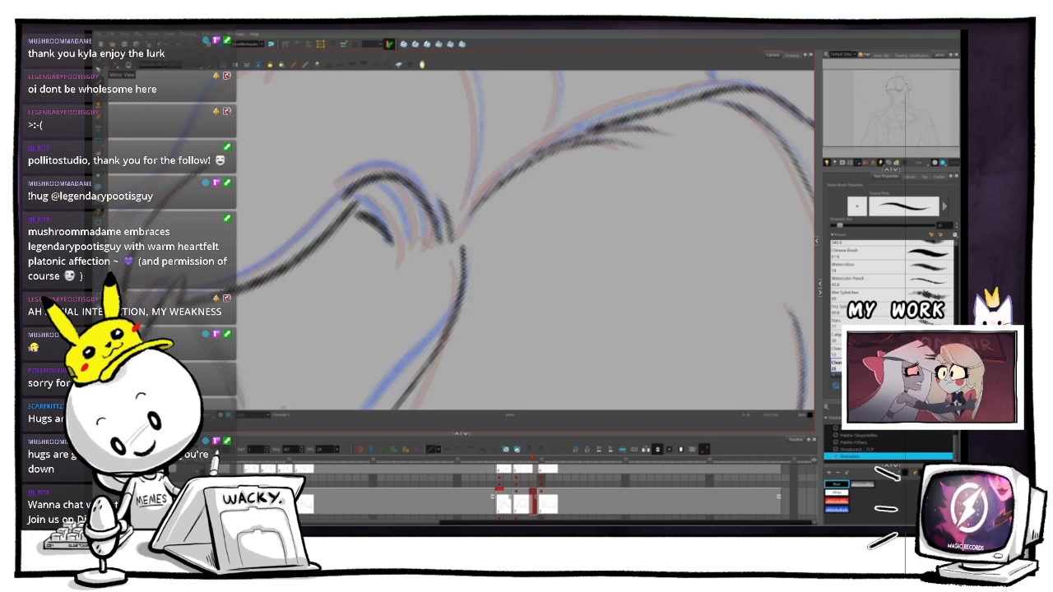
pyautogui.press('.')
pyautogui.press('.')
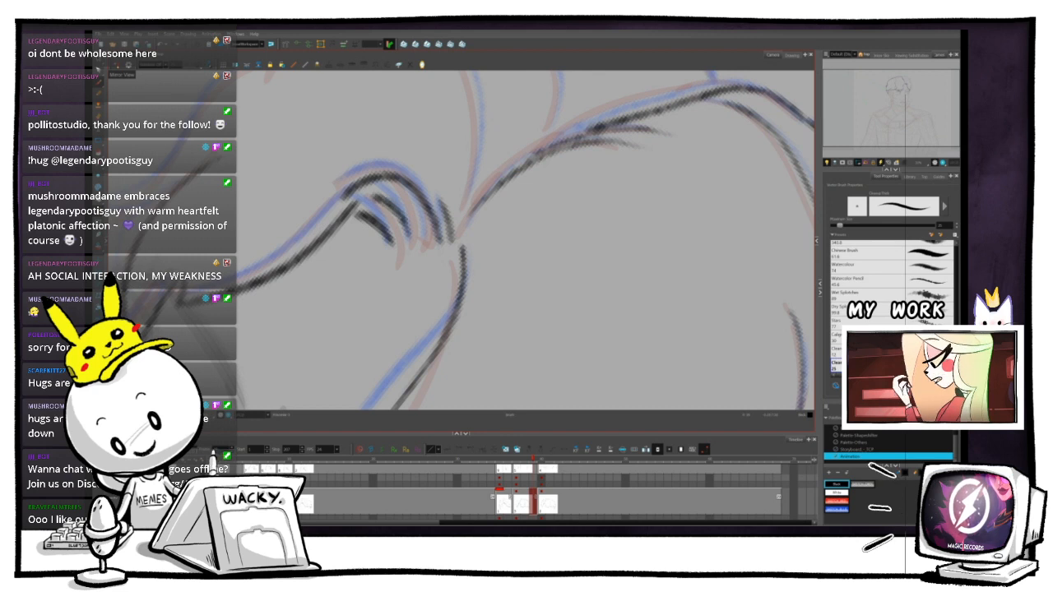
pyautogui.press('.')
pyautogui.press('.')
pyautogui.press('.')
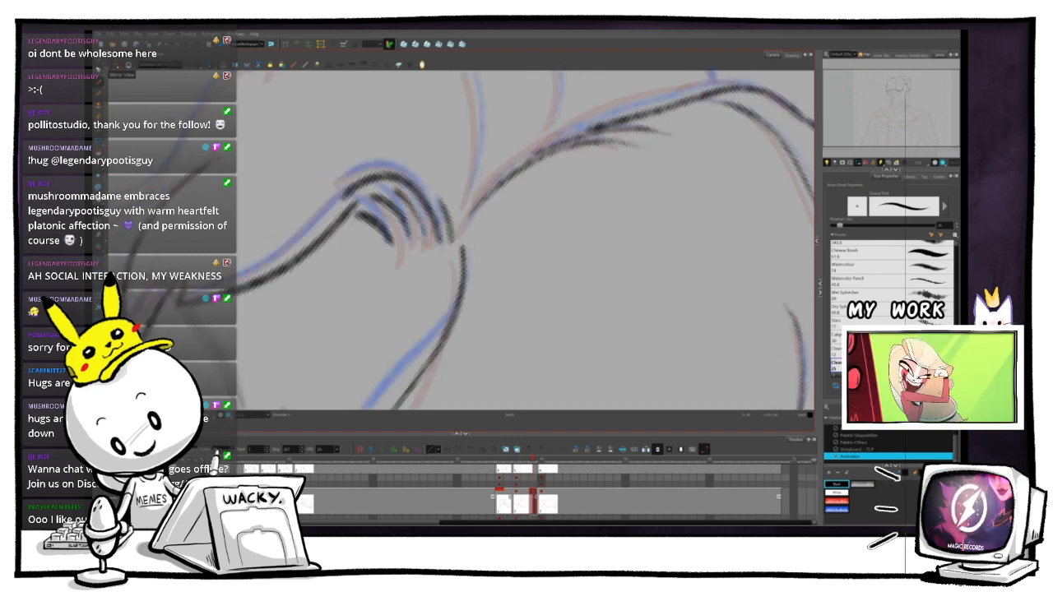
# - Compare the hair line art with the adjacent frames, checking the parting strands against the whole hairstyle
pyautogui.press('1')
pyautogui.press('1')
pyautogui.press('1')
pyautogui.press('1')
pyautogui.hotkey('ctrl', 'alt')
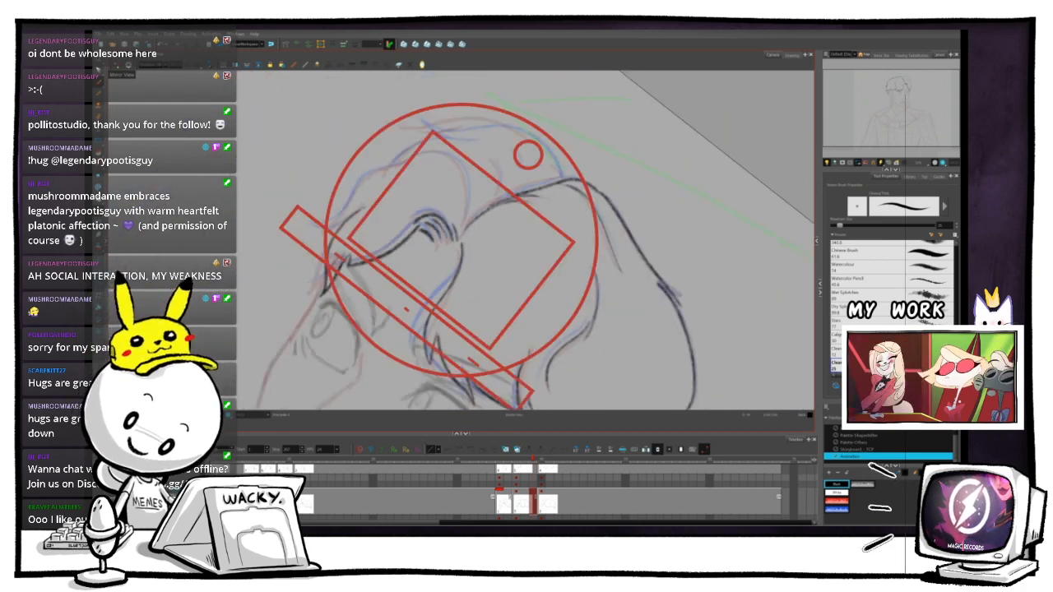
pyautogui.moveTo(625, 391)
pyautogui.mouseDown()
pyautogui.moveTo(701, 272)
pyautogui.moveTo(694, 256)
pyautogui.mouseUp()
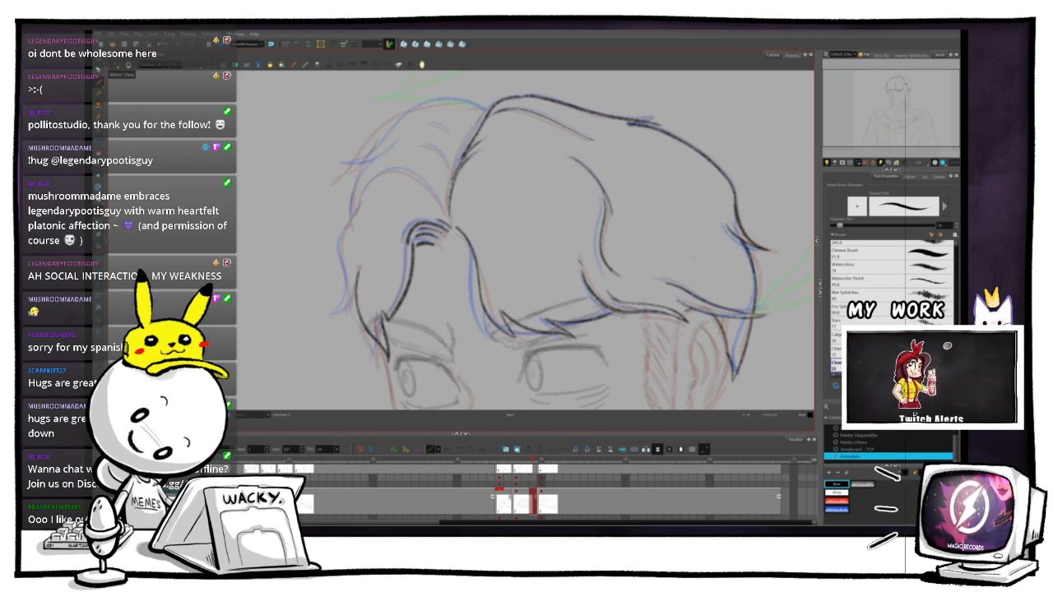
pyautogui.press('.')
pyautogui.press('.')
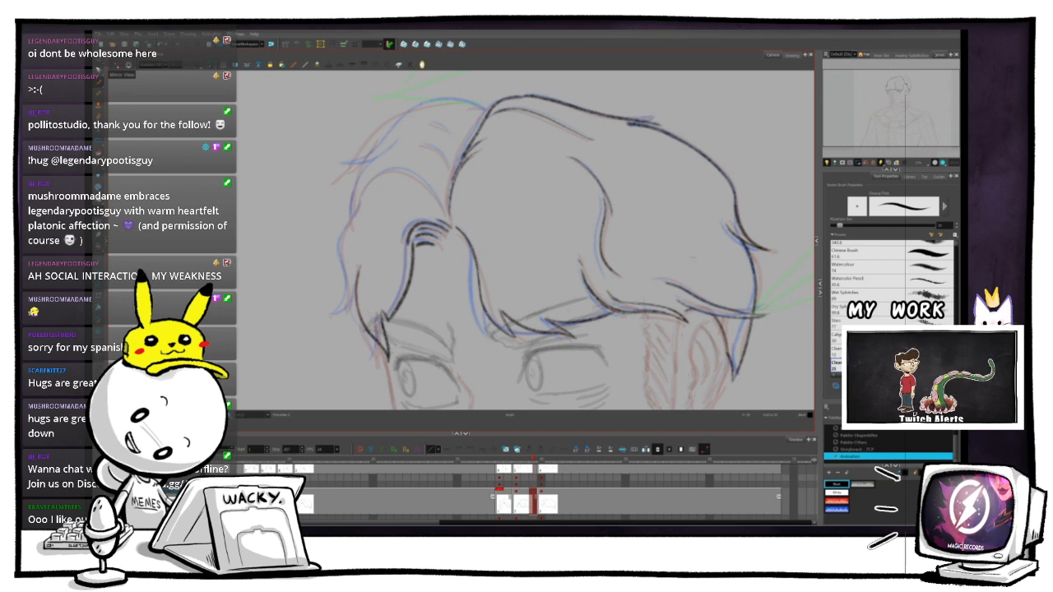
pyautogui.press('.')
pyautogui.press('.')
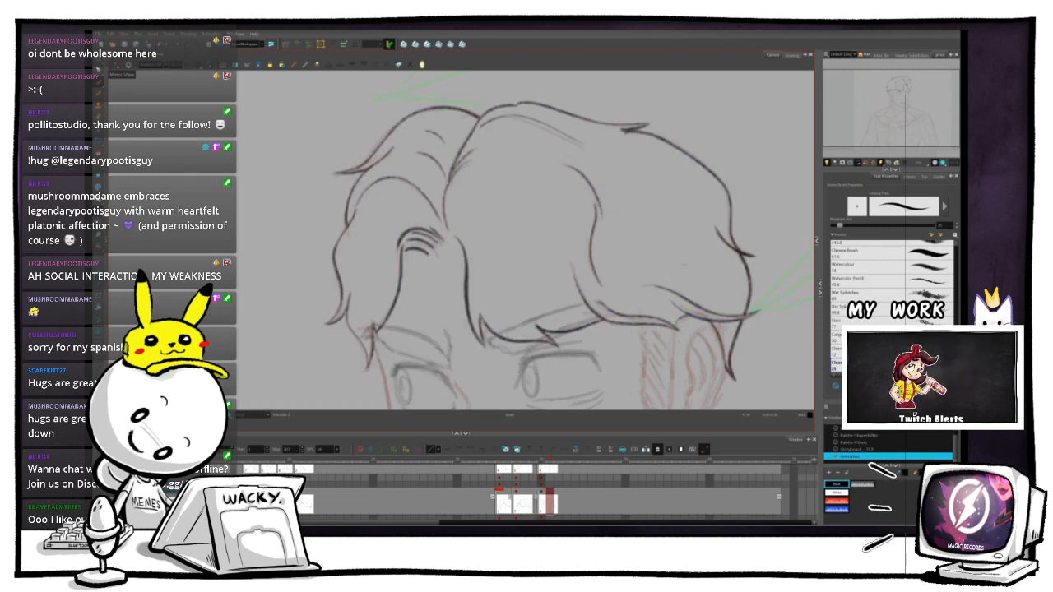
pyautogui.press('.')
pyautogui.press('.')
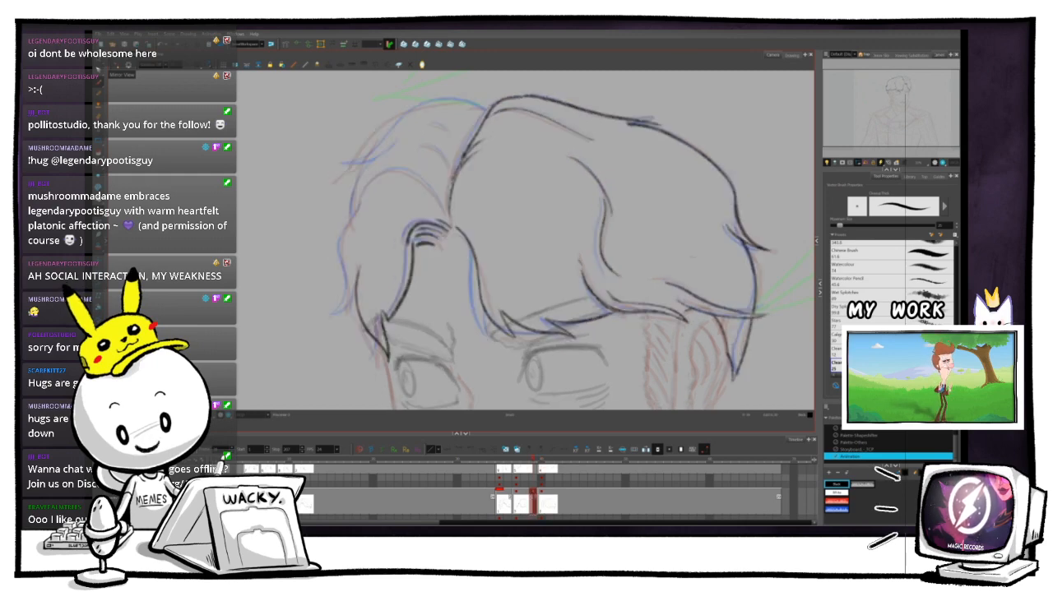
pyautogui.press('2')
pyautogui.press('2')
pyautogui.press('2')
pyautogui.press('2')
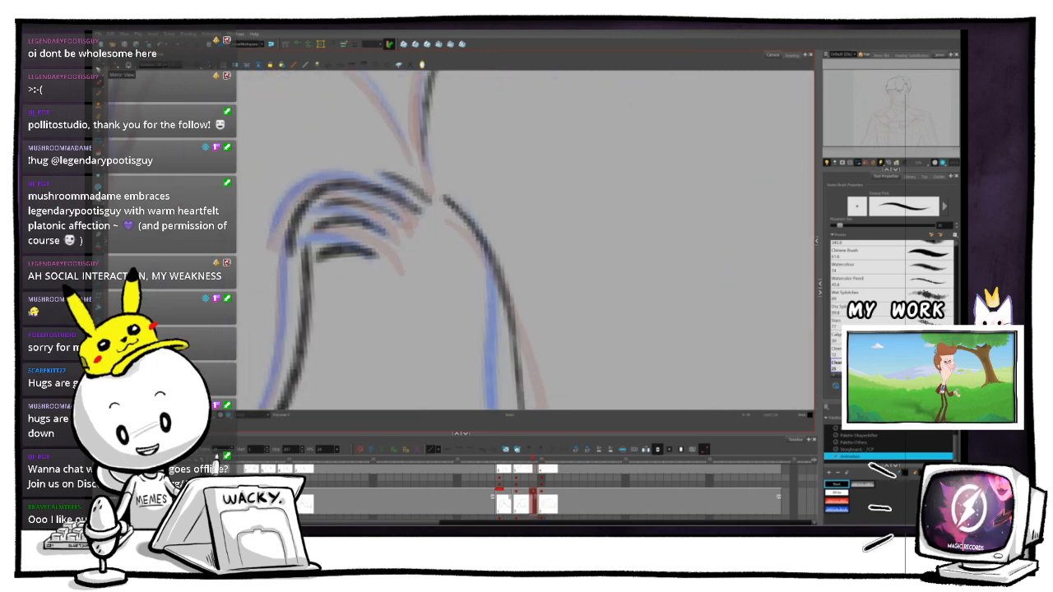
pyautogui.press('1')
pyautogui.press('1')
pyautogui.press('1')
pyautogui.press('1')
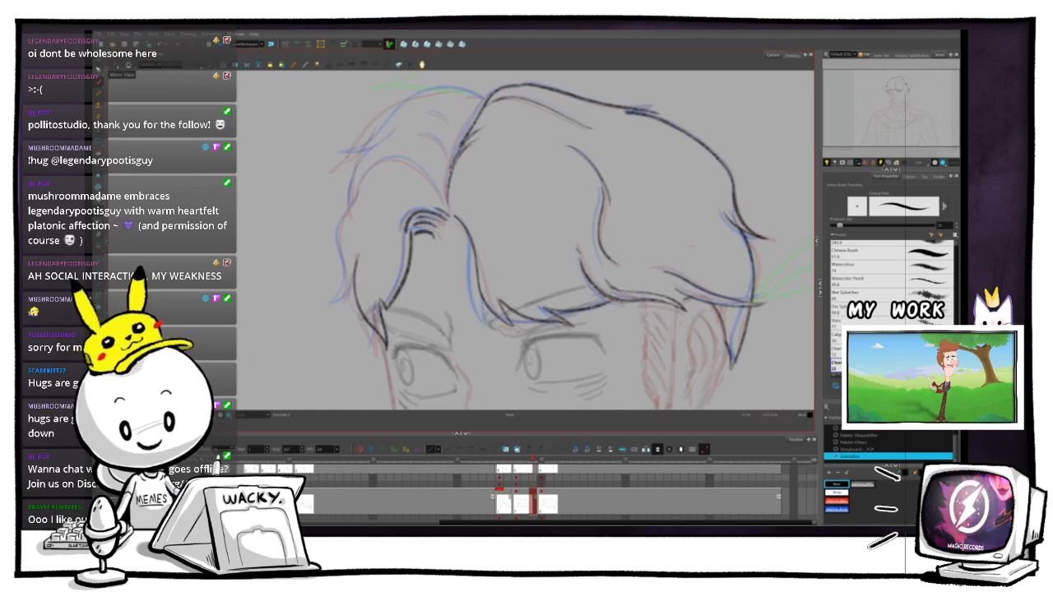
pyautogui.press('.')
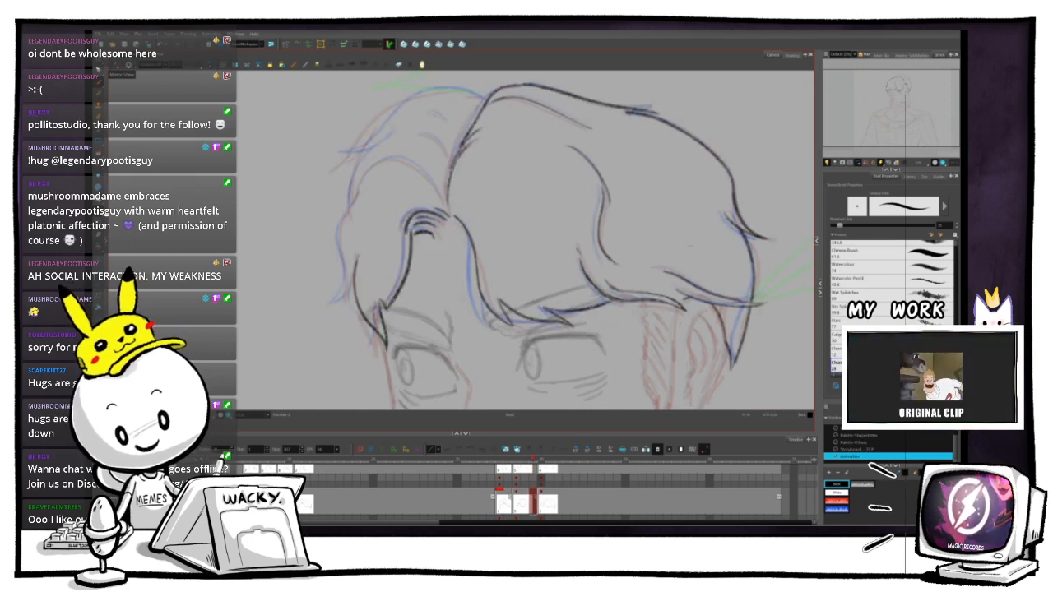
pyautogui.hotkey('ctrl', 'alt')
pyautogui.moveTo(691, 246); pyautogui.dragTo(631, 384)
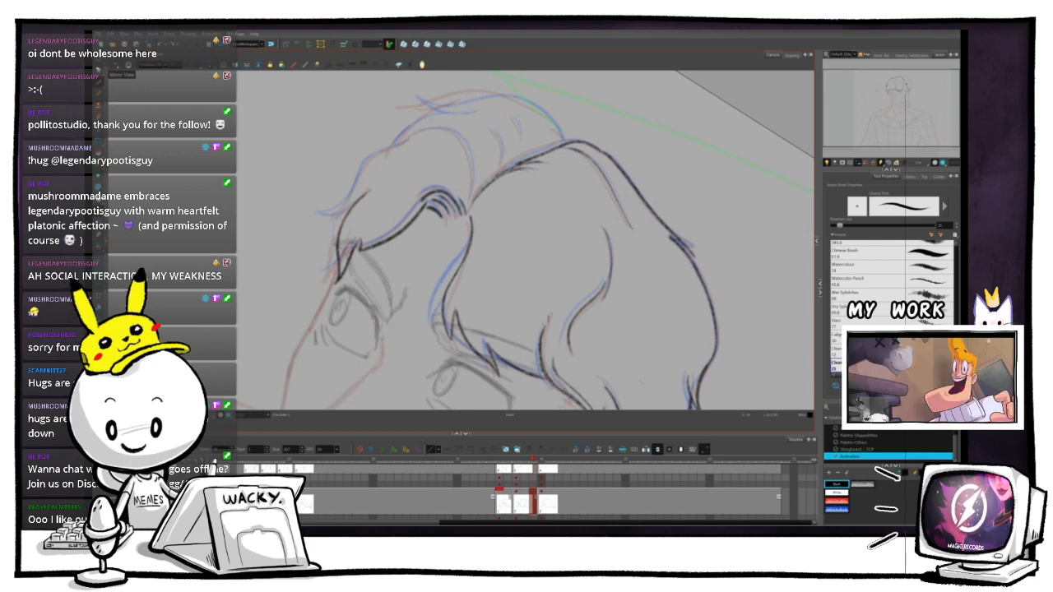
pyautogui.press('.')
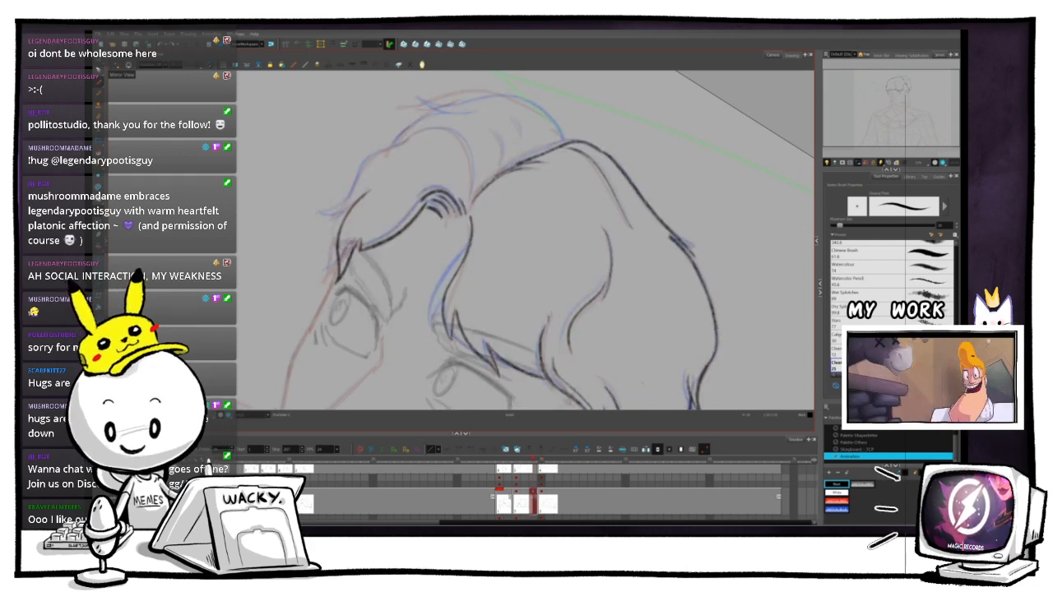
pyautogui.press('.')
# - Examine the curl strands up close and within the whole head at several canvas rotations
pyautogui.press('2')
pyautogui.press('2')
pyautogui.press('2')
pyautogui.press('2')
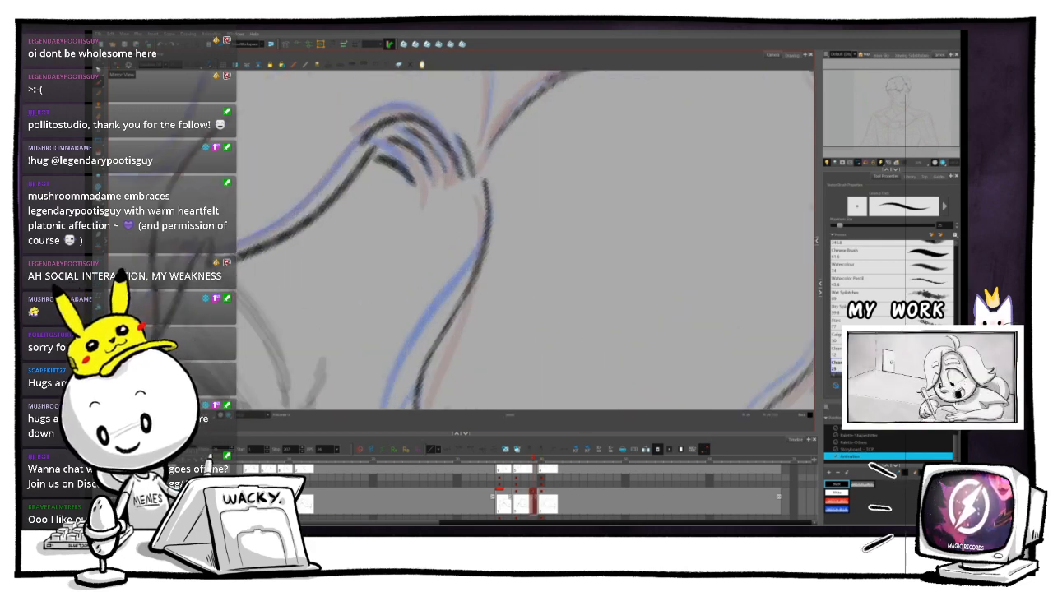
pyautogui.moveTo(489, 171); pyautogui.dragTo(506, 255)
pyautogui.hotkey('ctrl', 'alt')
pyautogui.moveTo(658, 240); pyautogui.dragTo(656, 265)
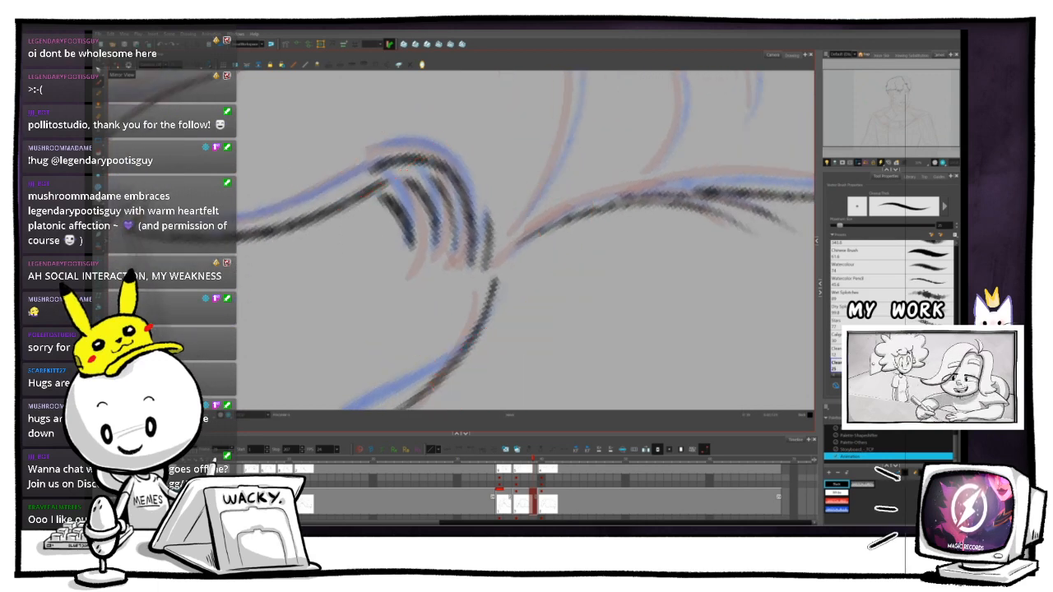
pyautogui.press('1')
pyautogui.press('1')
pyautogui.press('1')
pyautogui.press('1')
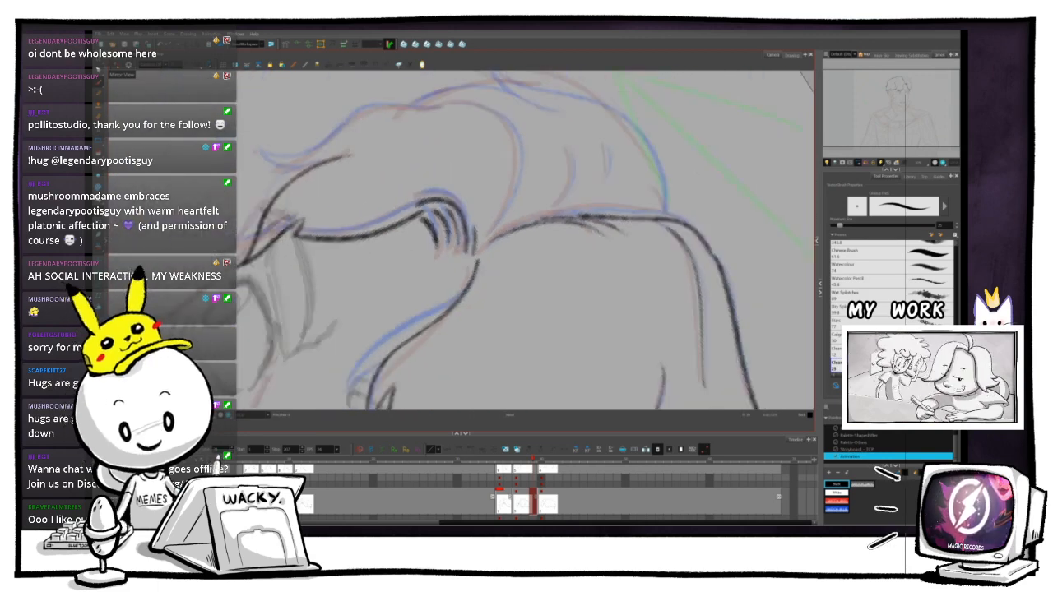
pyautogui.hotkey('ctrl', 'alt')
pyautogui.moveTo(552, 181); pyautogui.dragTo(369, 176)
pyautogui.press('2')
pyautogui.press('2')
pyautogui.press('2')
pyautogui.press('2')
pyautogui.press('2')
pyautogui.press('2')
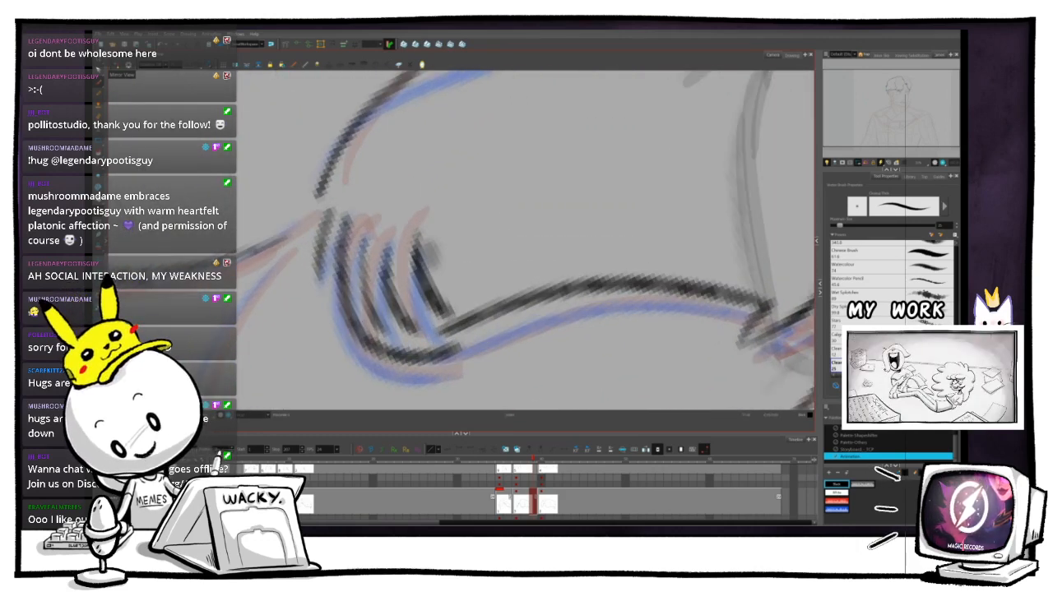
pyautogui.press('1')
pyautogui.press('1')
pyautogui.press('1')
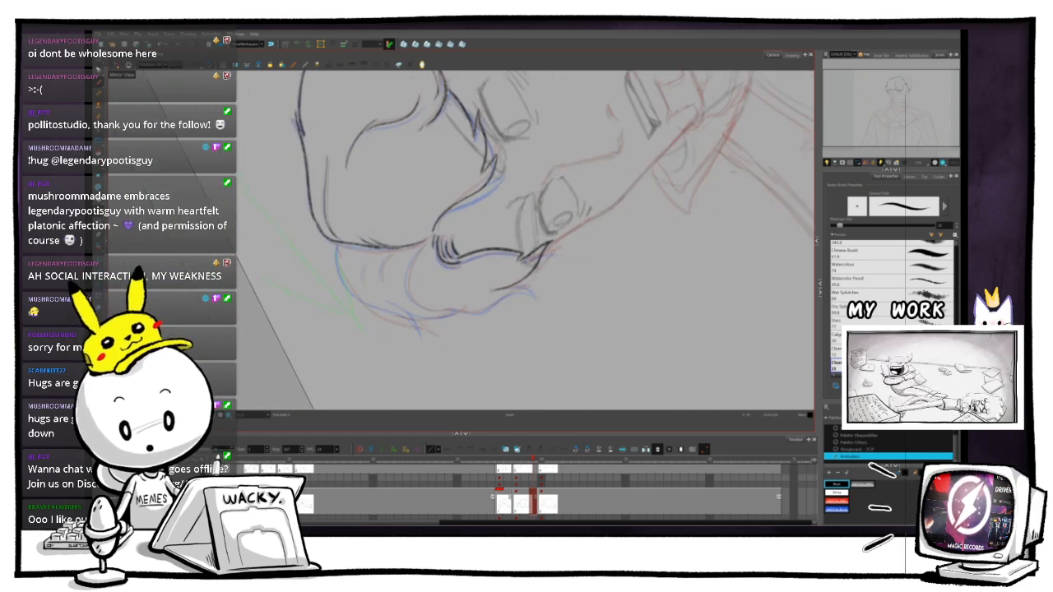
pyautogui.moveTo(365, 291); pyautogui.dragTo(498, 136)
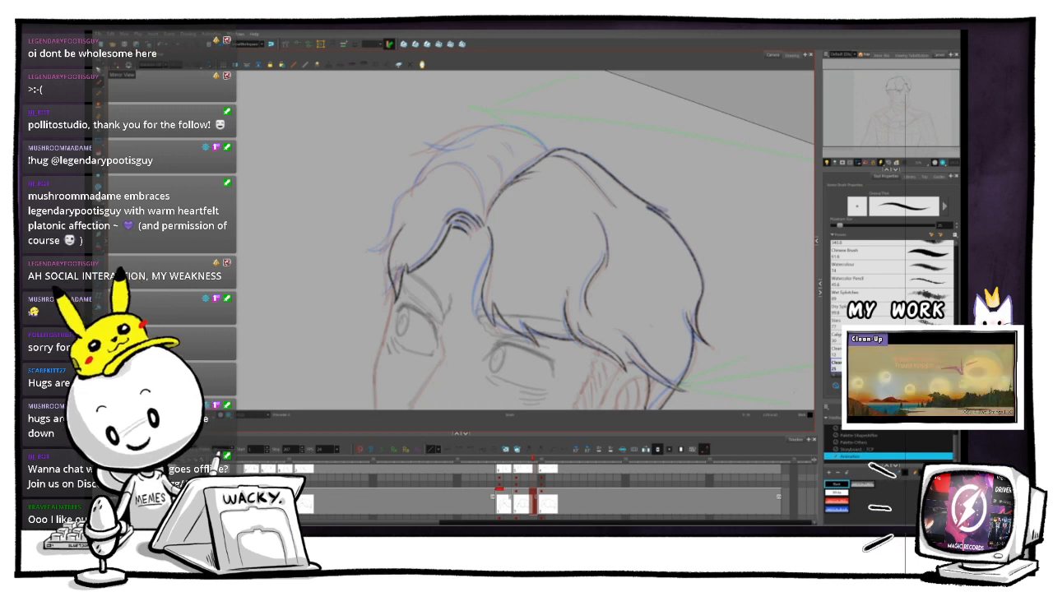
pyautogui.moveTo(498, 139); pyautogui.dragTo(389, 104)
# - Mirror the canvas view and draw the arched upper edge of the front lock above the curl, following the onion skin
pyautogui.press('4')
pyautogui.press('f')
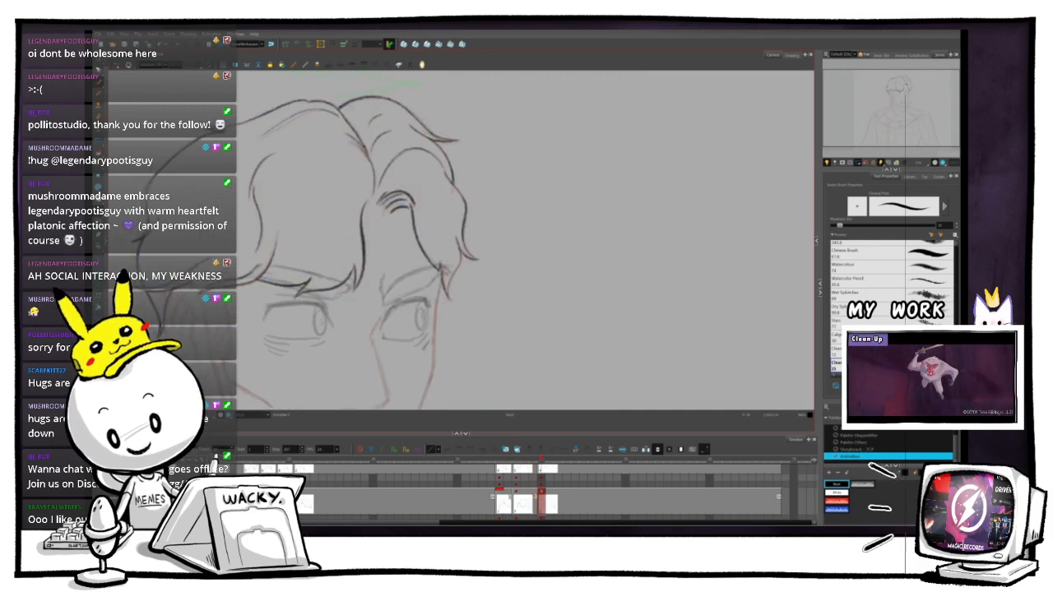
pyautogui.press('g')
pyautogui.press('f')
pyautogui.press('g')
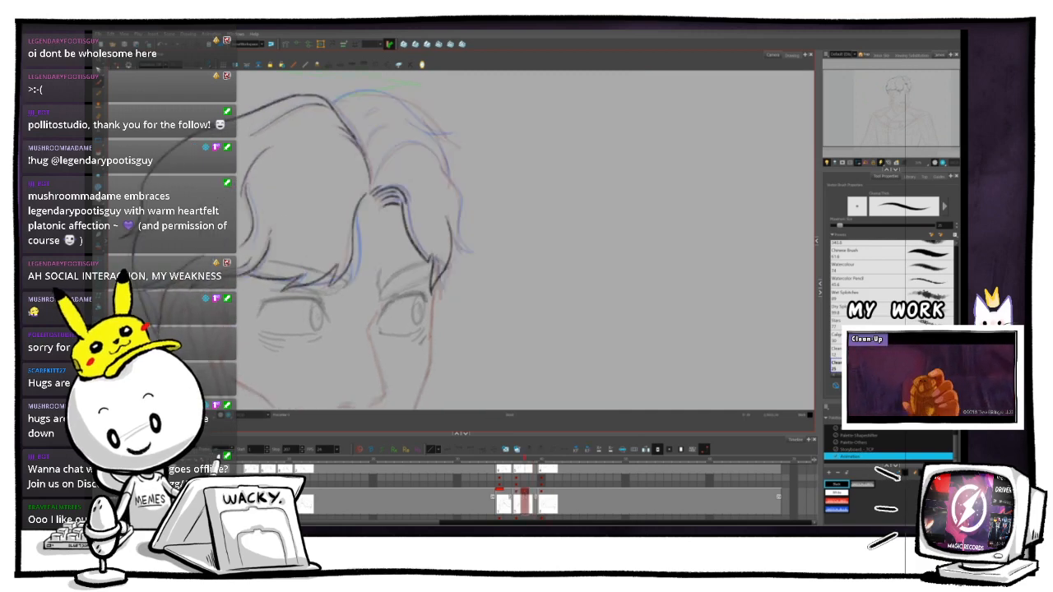
pyautogui.press('.')
pyautogui.press('.')
pyautogui.press(',')
pyautogui.scroll(4, 461, 230)
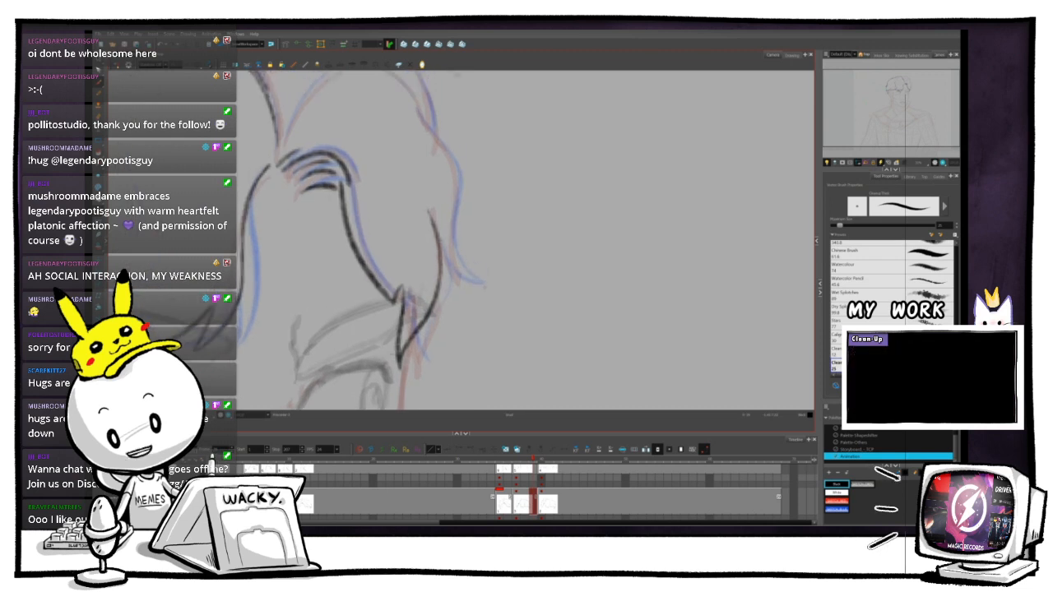
pyautogui.moveTo(461, 230); pyautogui.dragTo(471, 274)
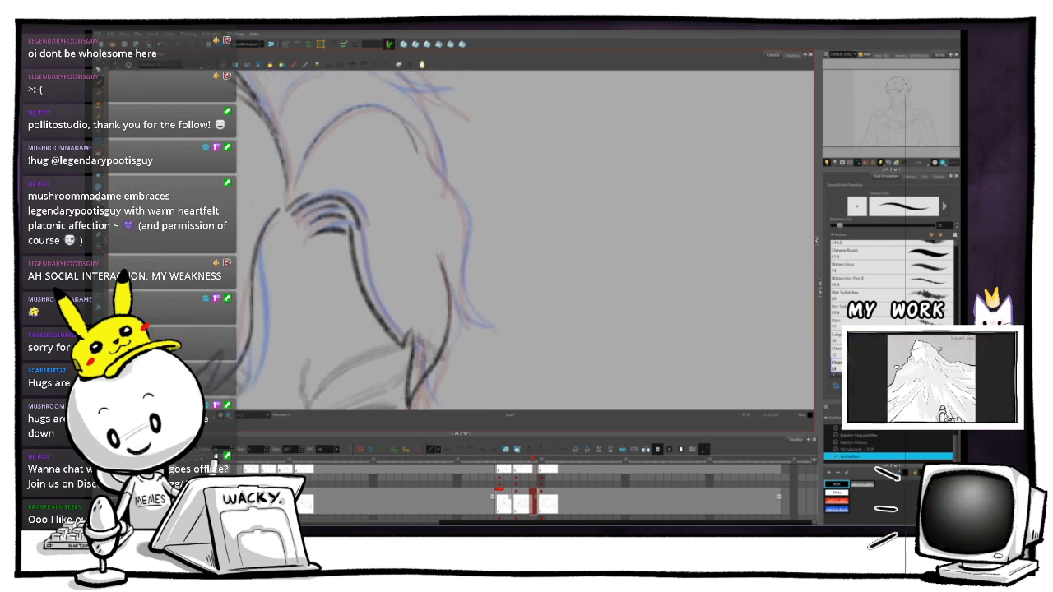
# - Draw the outer edge of the front lock from its arch down toward the pointed tip, between the onion-skin lines
pyautogui.press(',')
pyautogui.press('.')
pyautogui.press('.')
pyautogui.press(',')
pyautogui.press(',')
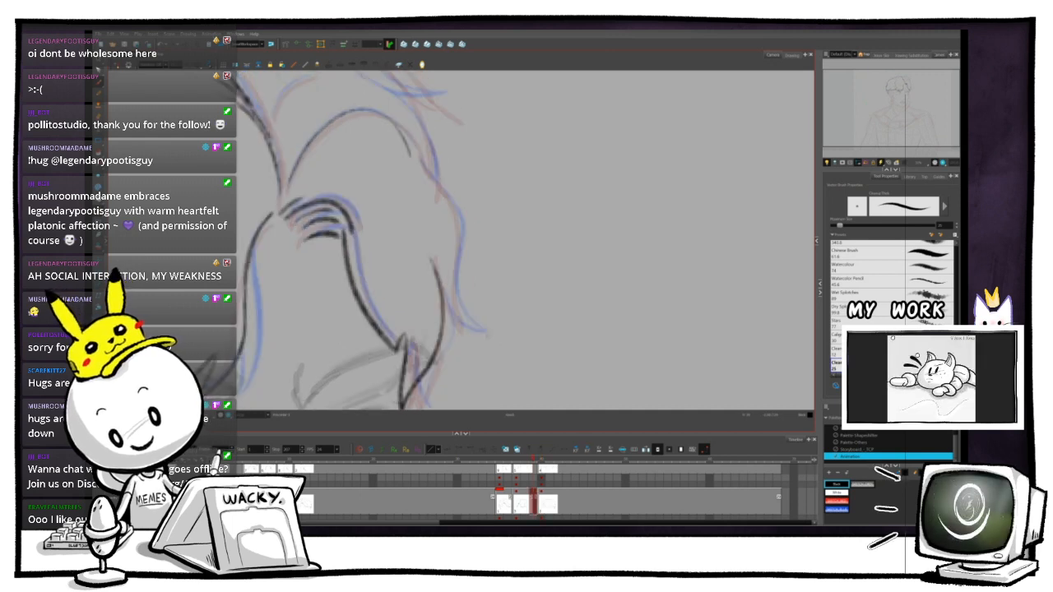
pyautogui.press('.')
pyautogui.press('.')
pyautogui.press(',')
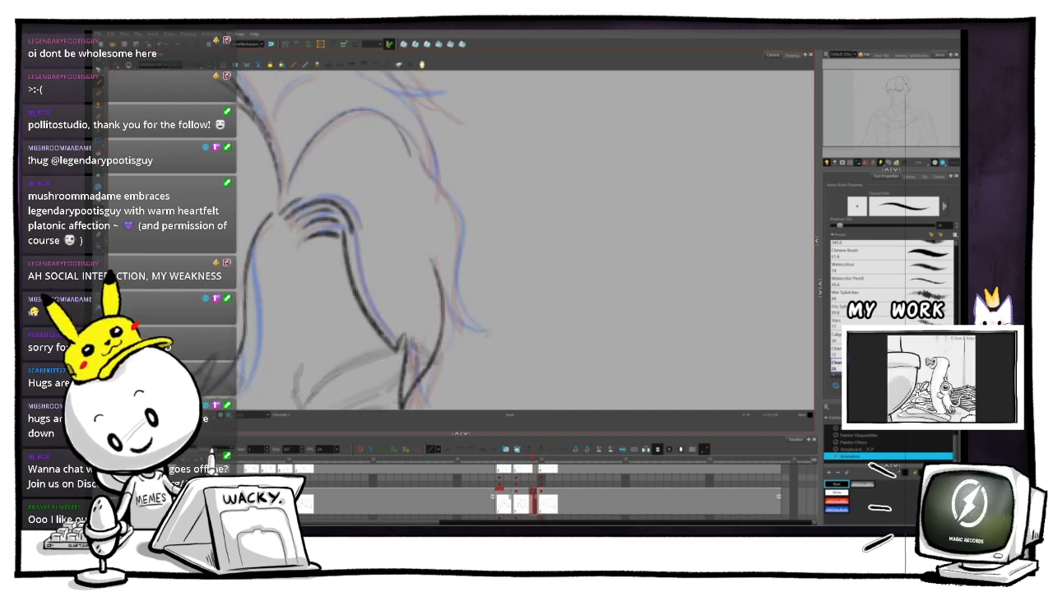
pyautogui.moveTo(418, 161); pyautogui.dragTo(445, 221)
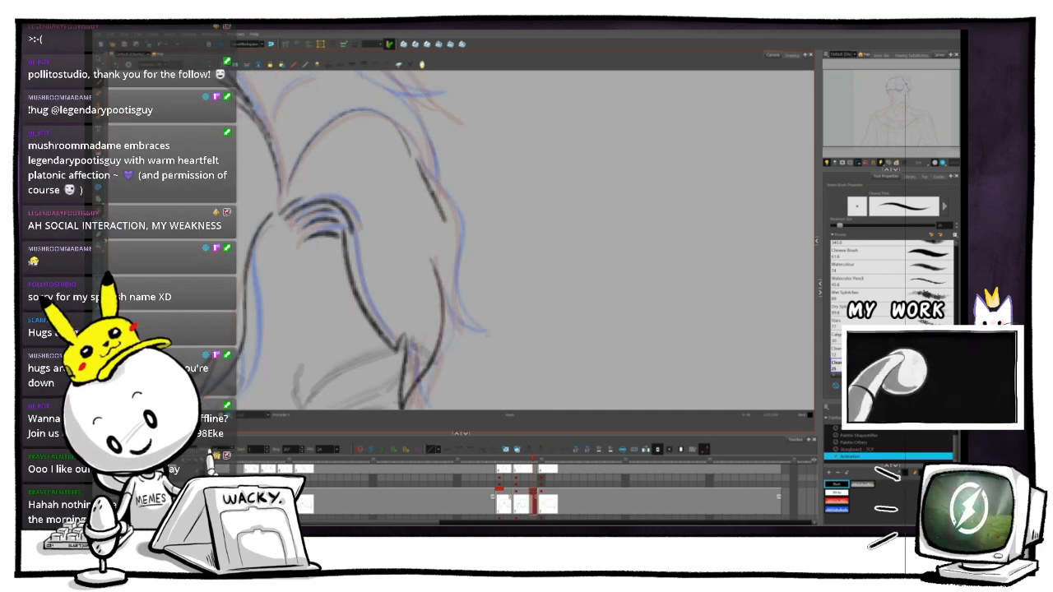
pyautogui.moveTo(452, 323); pyautogui.dragTo(444, 350)
# - Compare the inked front lock with the neighbouring frame to check the motion of the hair
pyautogui.press('1')
pyautogui.press('1')
pyautogui.press('1')
pyautogui.press('1')
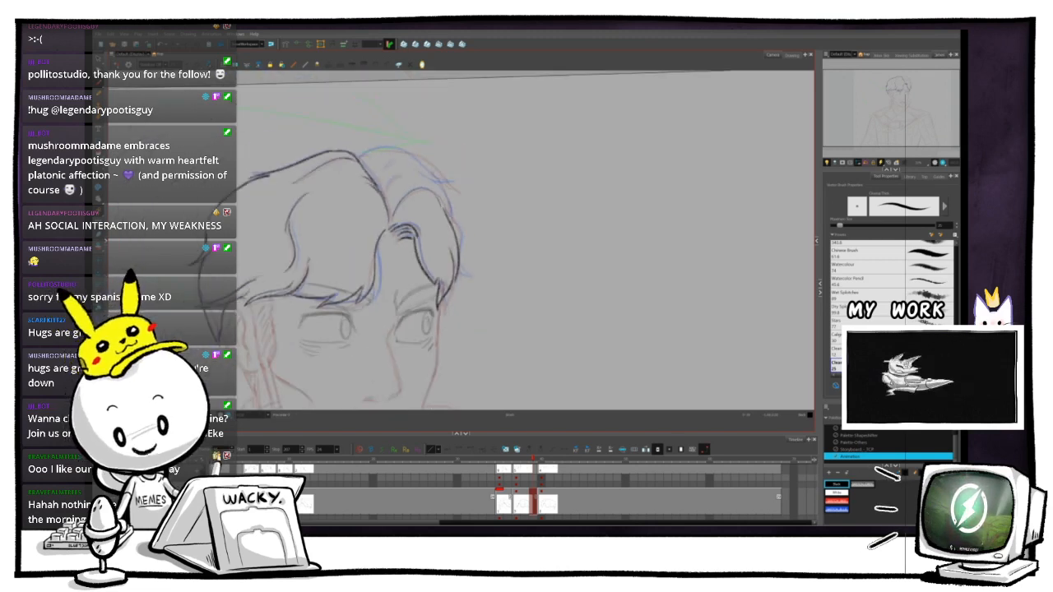
pyautogui.press('.')
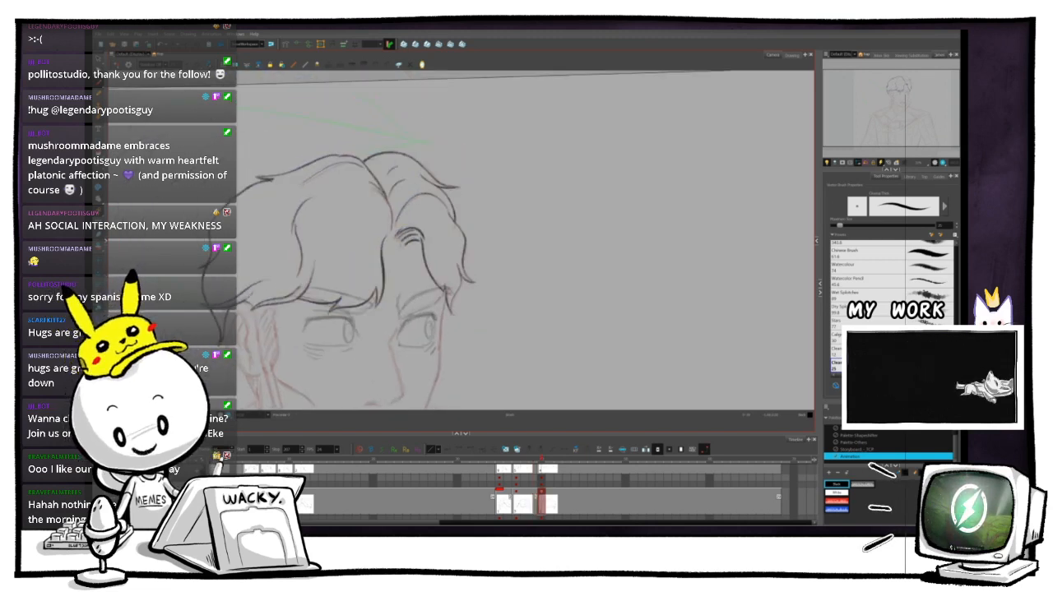
pyautogui.press(',')
pyautogui.press('.')
pyautogui.press(',')
# - Draw the outer contour line of the hair section behind the front lock, running down to meet the lock's edge
pyautogui.press('2')
pyautogui.press('2')
pyautogui.press('2')
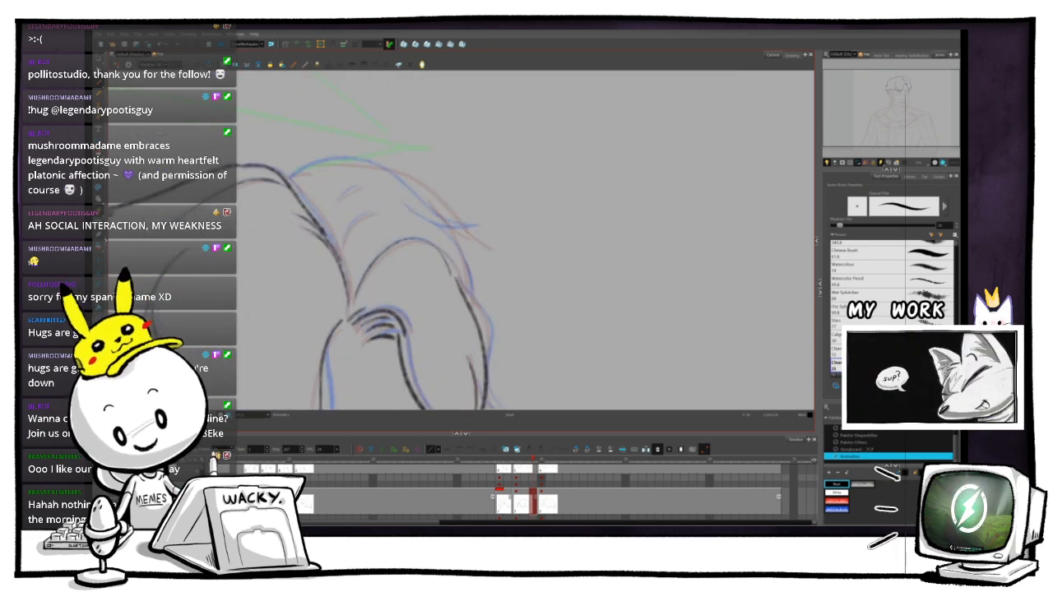
pyautogui.press('.')
pyautogui.press(',')
pyautogui.moveTo(547, 327); pyautogui.dragTo(499, 357)
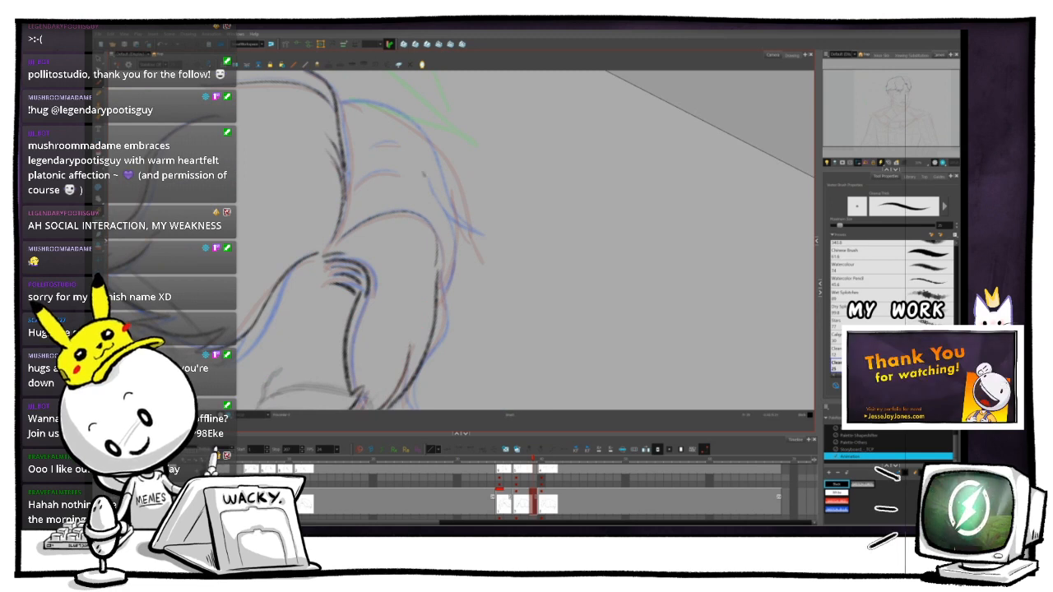
pyautogui.moveTo(416, 318); pyautogui.dragTo(463, 328)
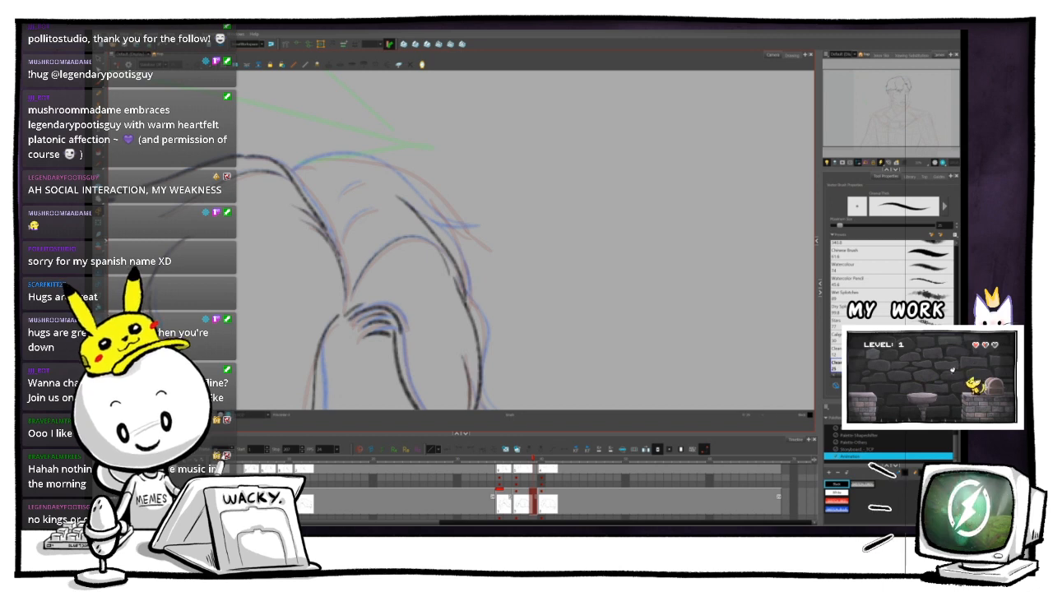
# - Select the inner strand line in the larger hair section and shift it outward from its earlier position, checking against the onion skin
pyautogui.hotkey('shift', 'm')
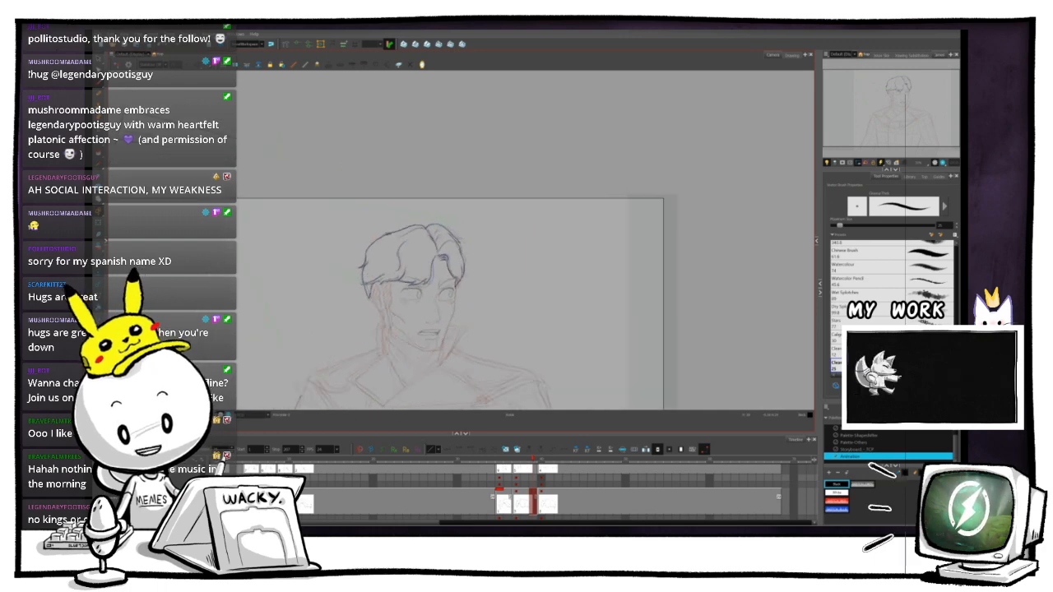
pyautogui.press('2')
pyautogui.hotkey('alt', 's')
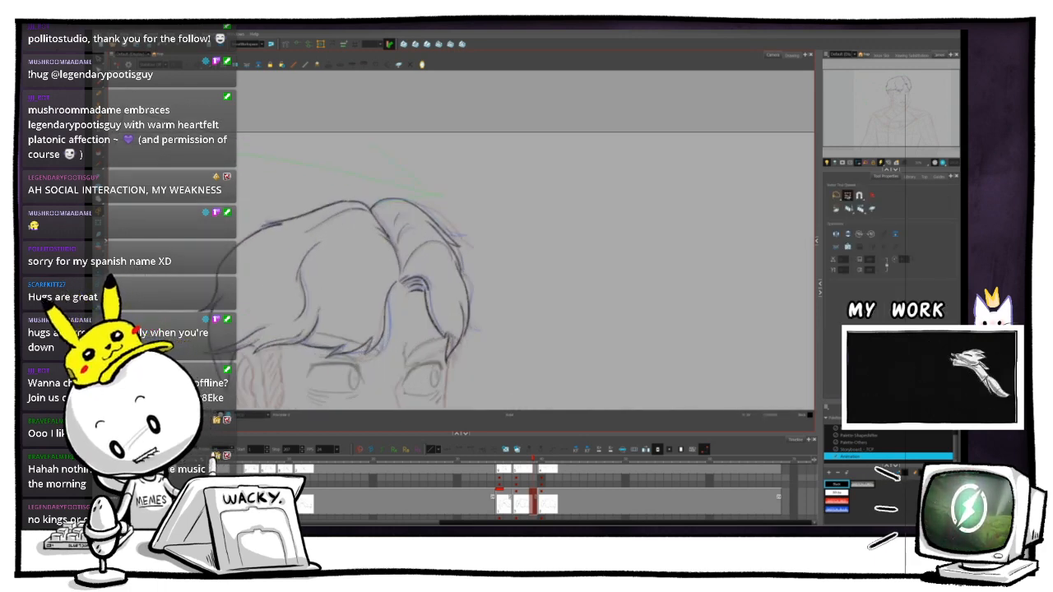
pyautogui.press('2')
pyautogui.press('2')
pyautogui.press('2')
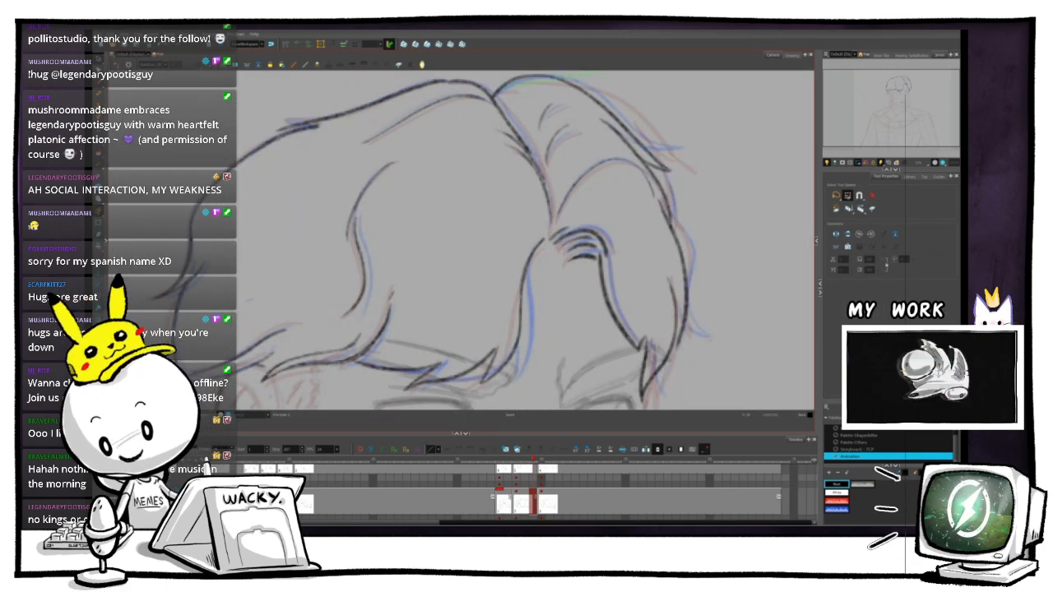
pyautogui.click(355, 230)
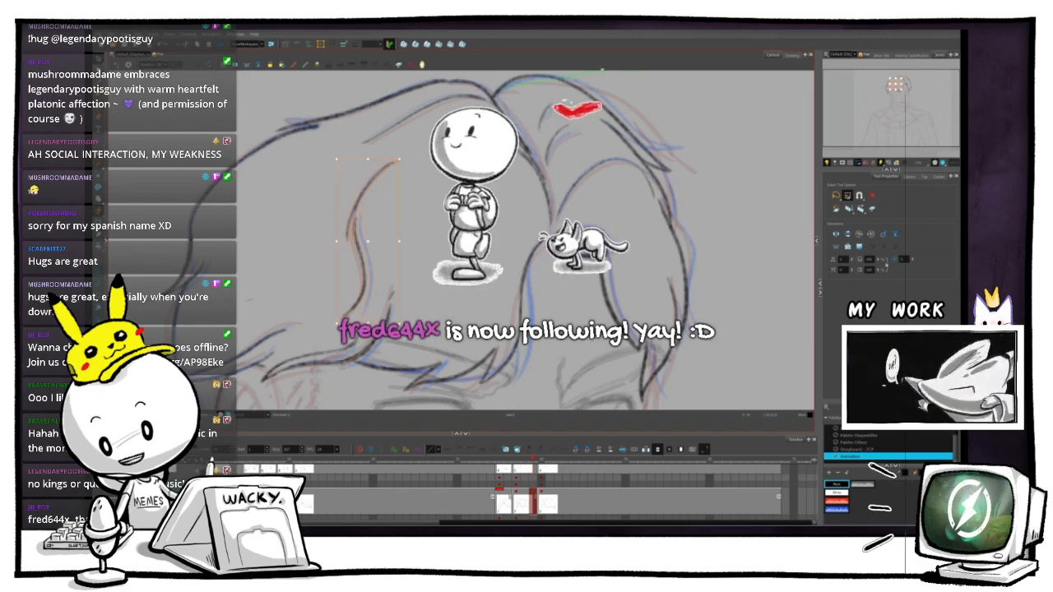
pyautogui.press('Delete')
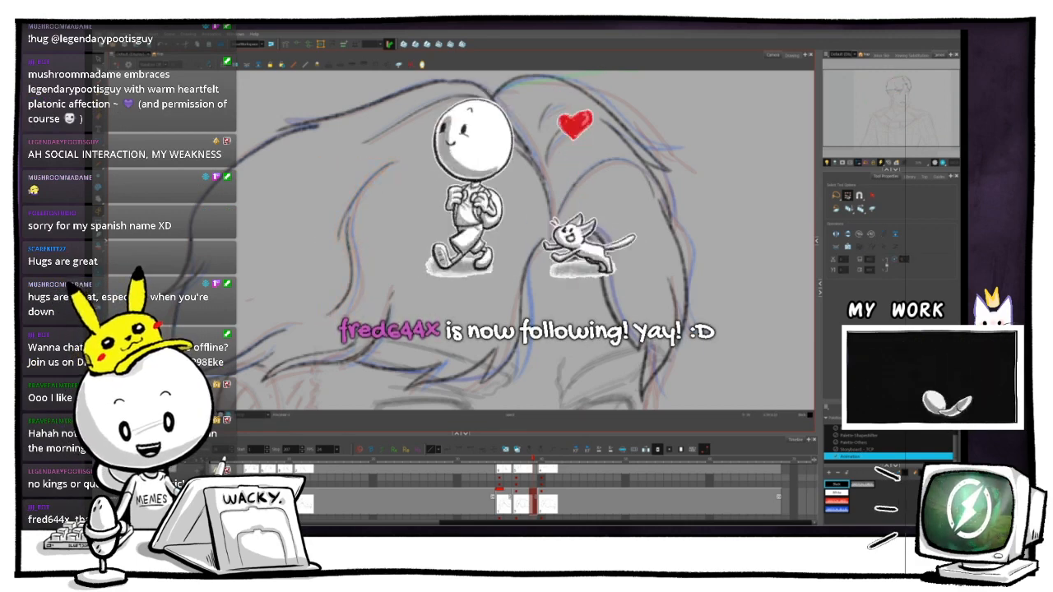
pyautogui.hotkey('ctrl', 'z')
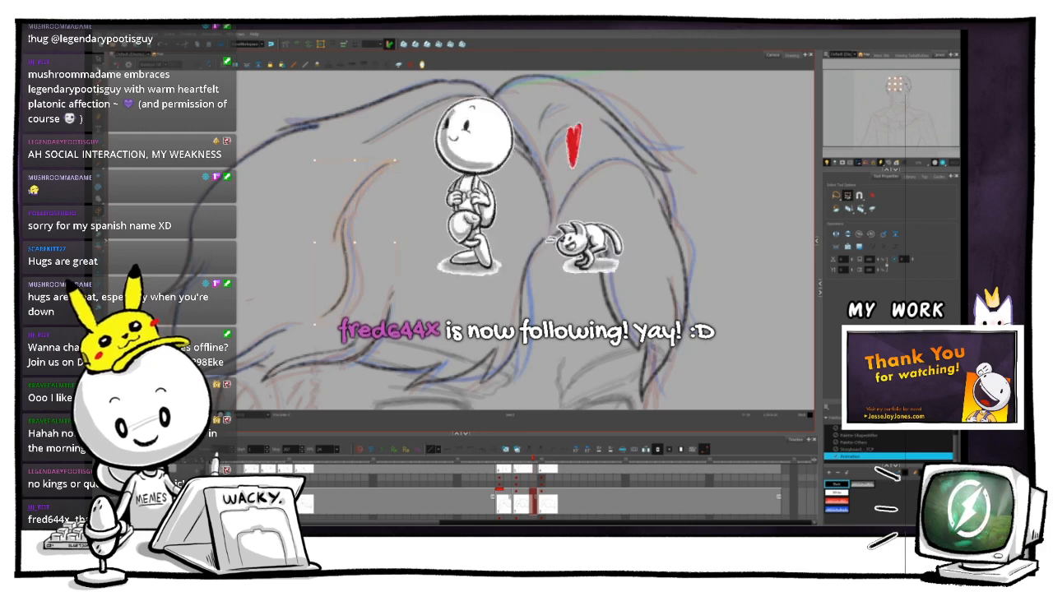
pyautogui.press('Escape')
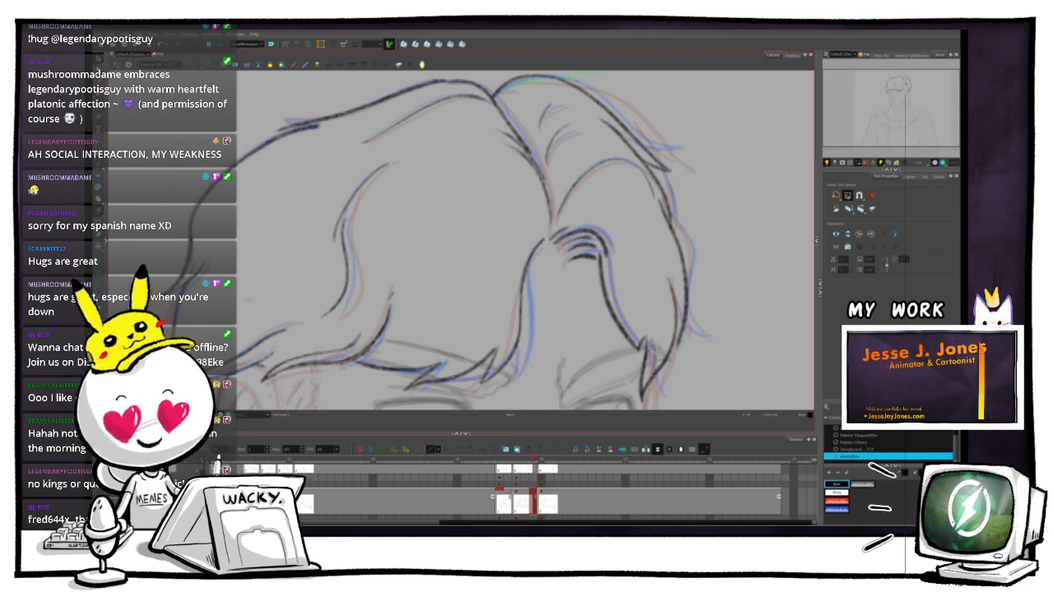
# - Examine the whole hair line art against the face and onion-skin lines at different zoom levels and canvas rotations
pyautogui.press('1')
pyautogui.press('1')
pyautogui.press('1')
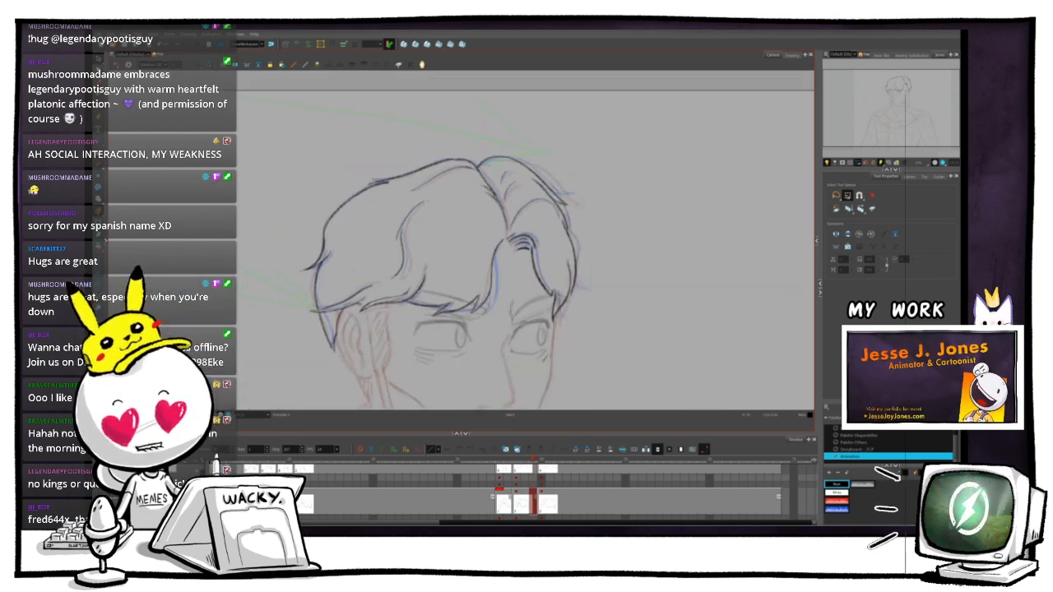
pyautogui.moveTo(473, 240); pyautogui.dragTo(485, 204)
pyautogui.press('1')
pyautogui.press('1')
pyautogui.press('1')
pyautogui.press('2')
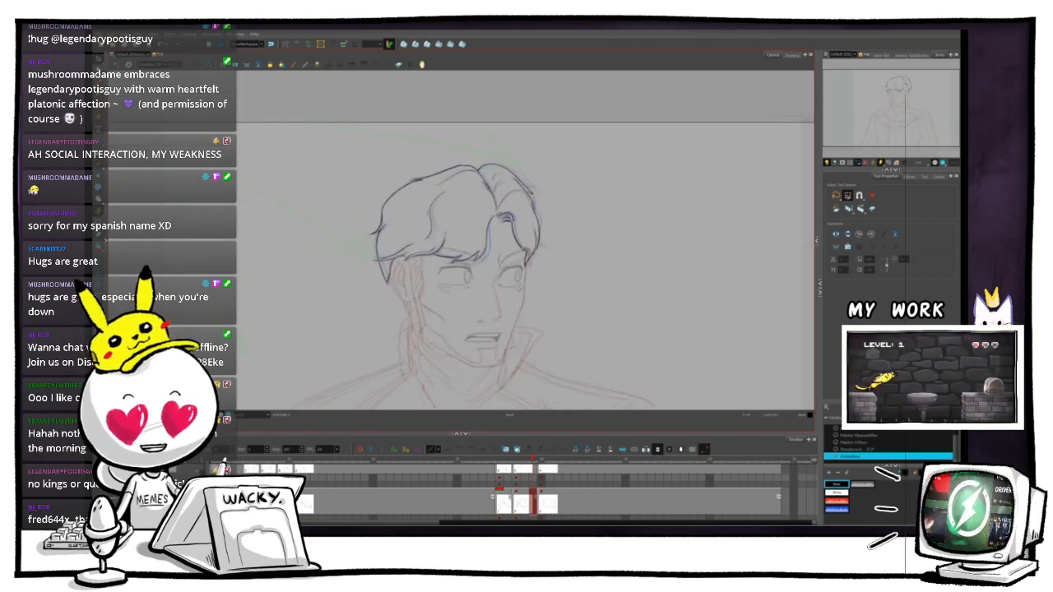
pyautogui.moveTo(474, 240); pyautogui.dragTo(520, 170)
pyautogui.press('1')
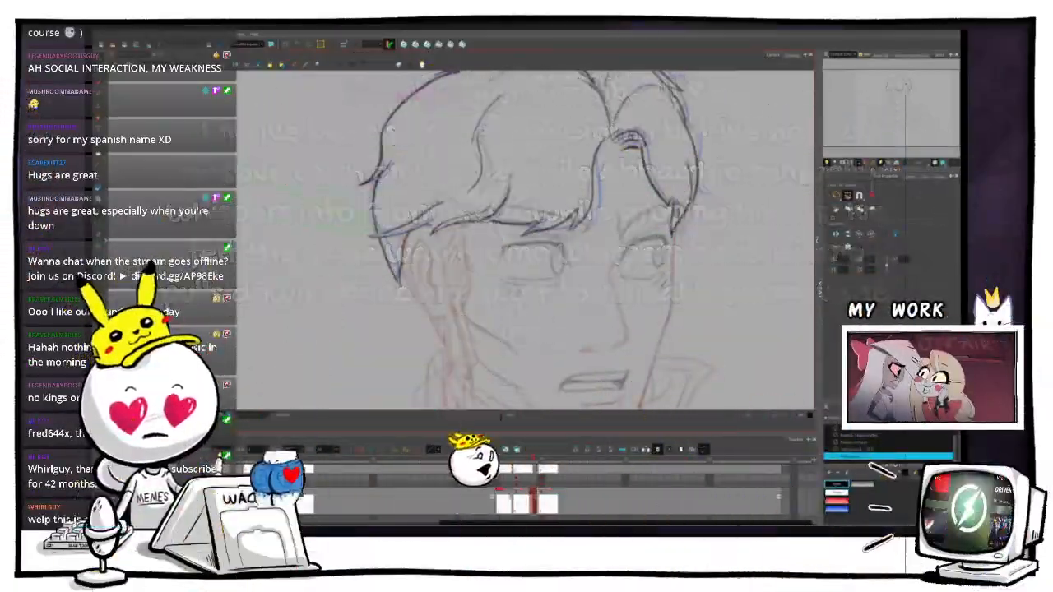
pyautogui.press('c')
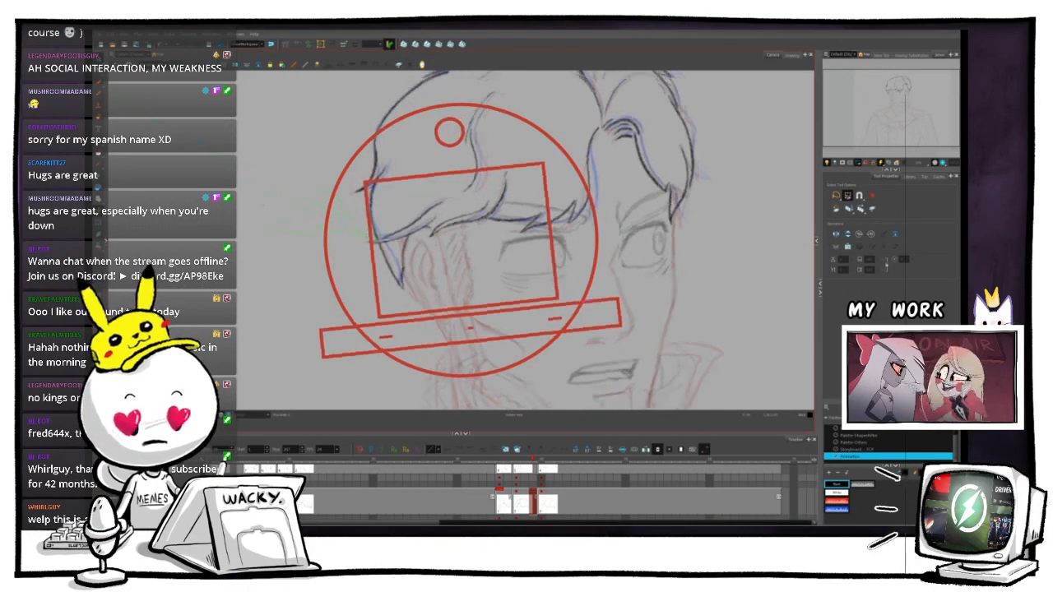
pyautogui.press('space')
pyautogui.press('c')
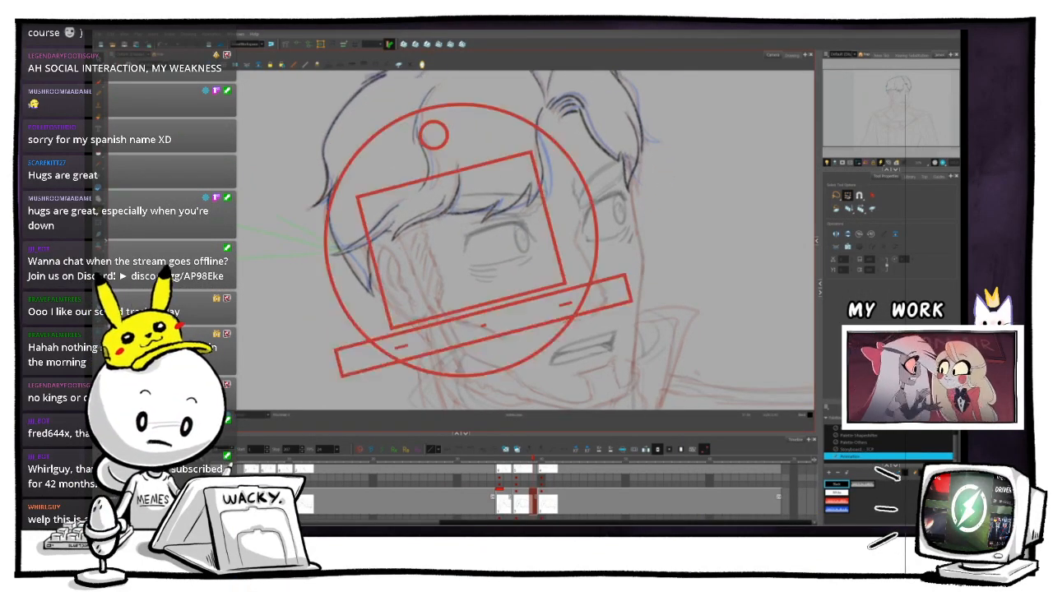
pyautogui.press('1')
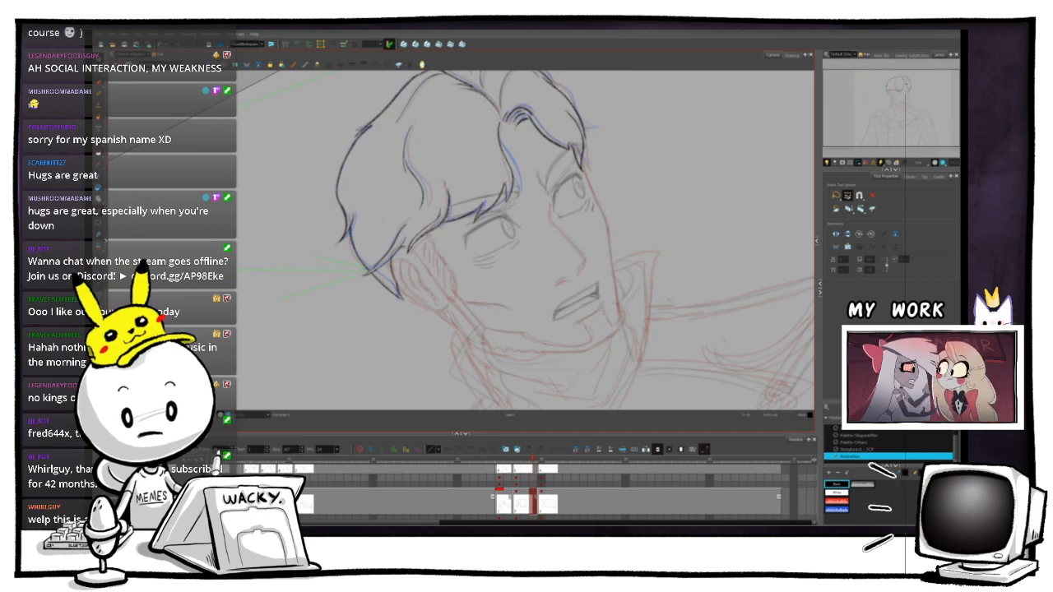
pyautogui.press('2')
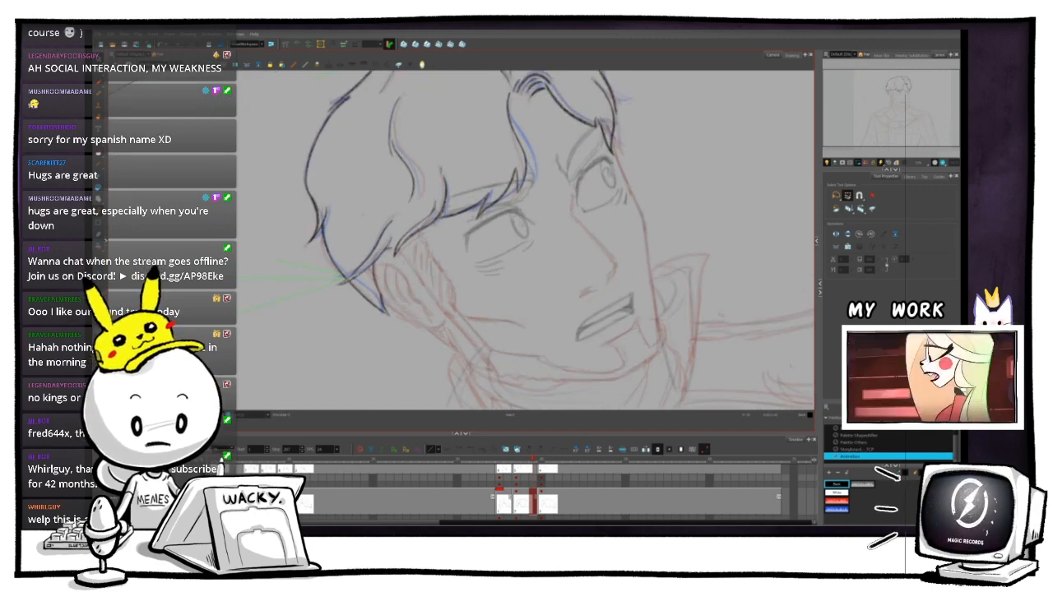
pyautogui.hotkey('ctrl', 'alt')
pyautogui.hotkey('ctrl', 'alt')
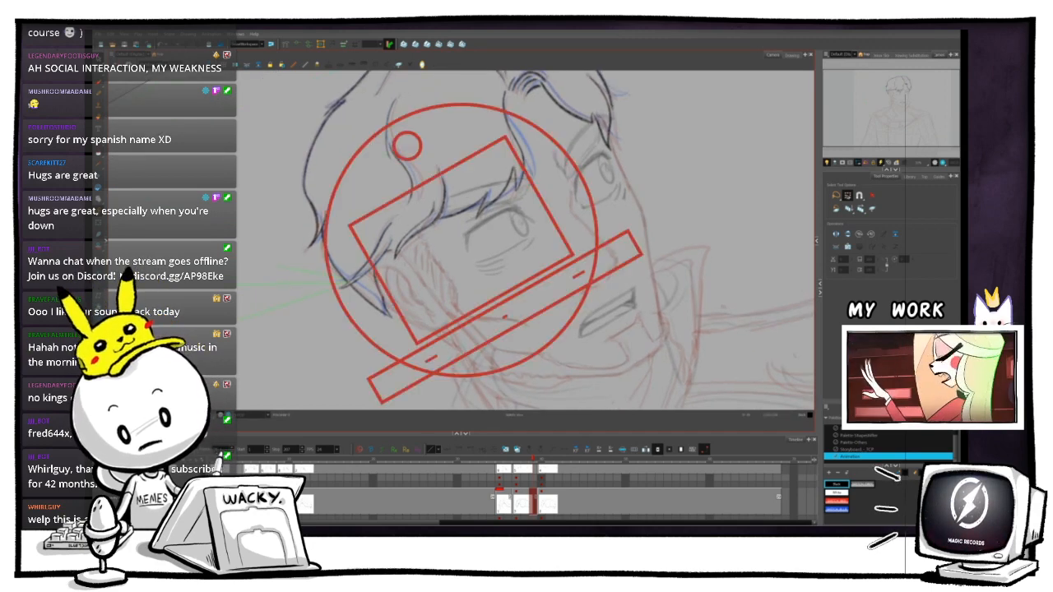
# - Flip between the in-between and its neighbouring frames to compare the hair's shape and motion around the face
pyautogui.press('.')
pyautogui.moveTo(542, 459); pyautogui.dragTo(524, 466)
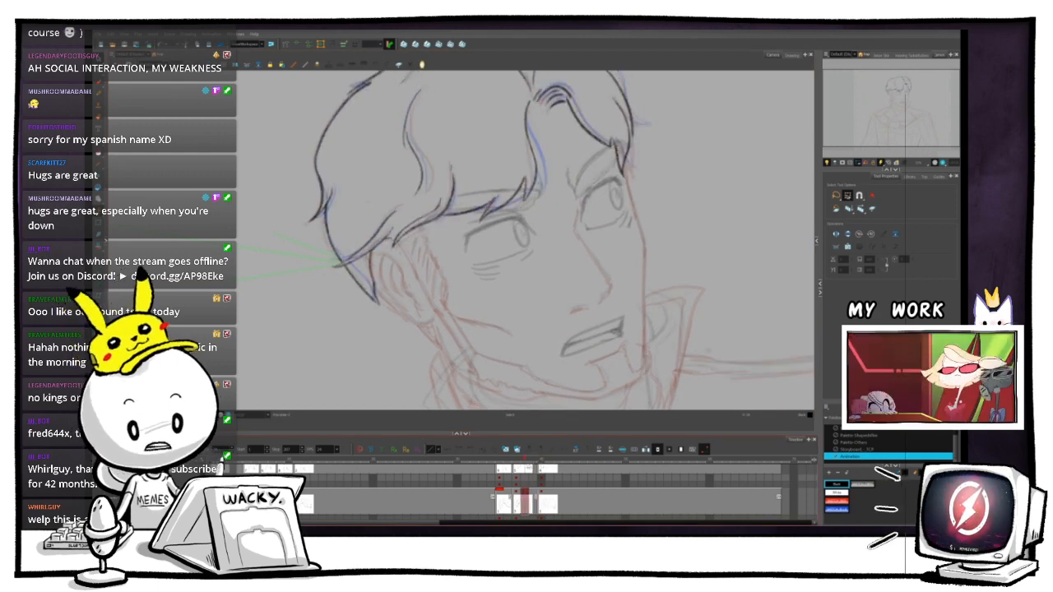
pyautogui.press('2')
pyautogui.press('2')
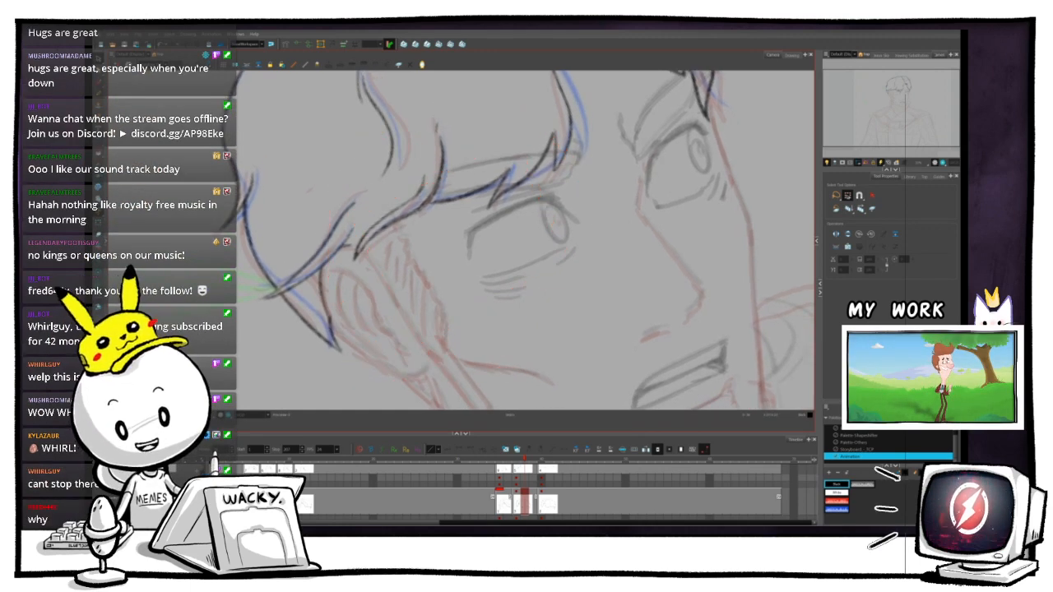
pyautogui.press('1')
pyautogui.press('1')
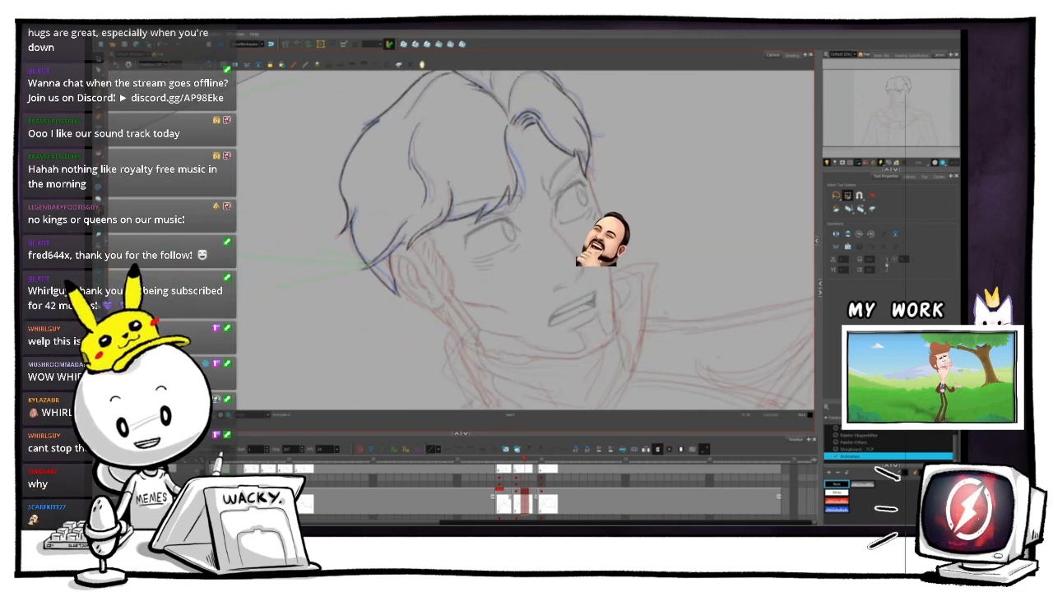
pyautogui.moveTo(526, 272); pyautogui.dragTo(593, 238)
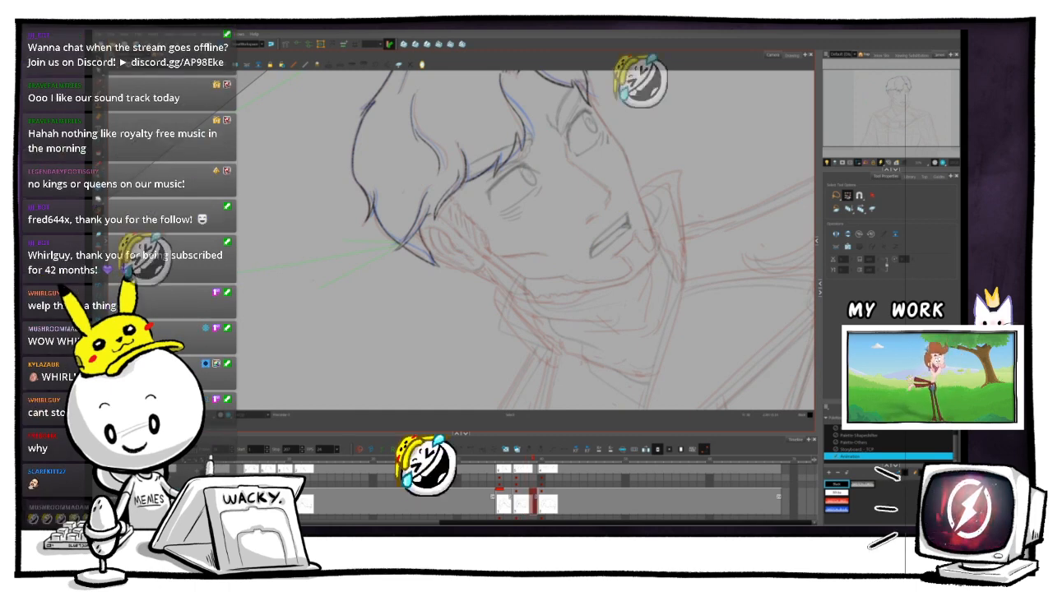
pyautogui.press('.')
pyautogui.press('.')
pyautogui.press(',')
pyautogui.press('.')
pyautogui.press(',')
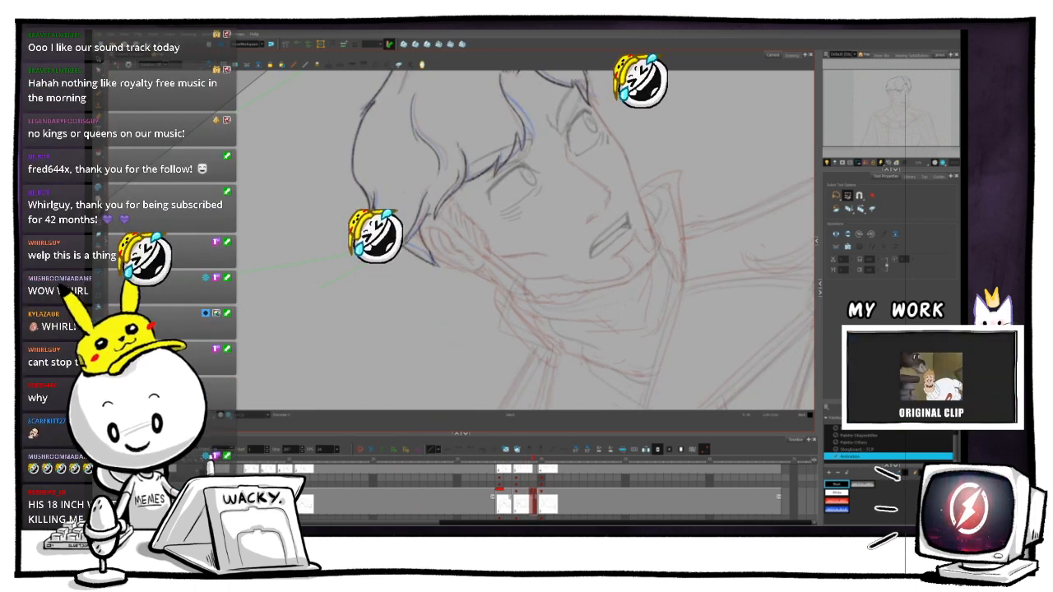
pyautogui.moveTo(393, 156); pyautogui.dragTo(438, 135)
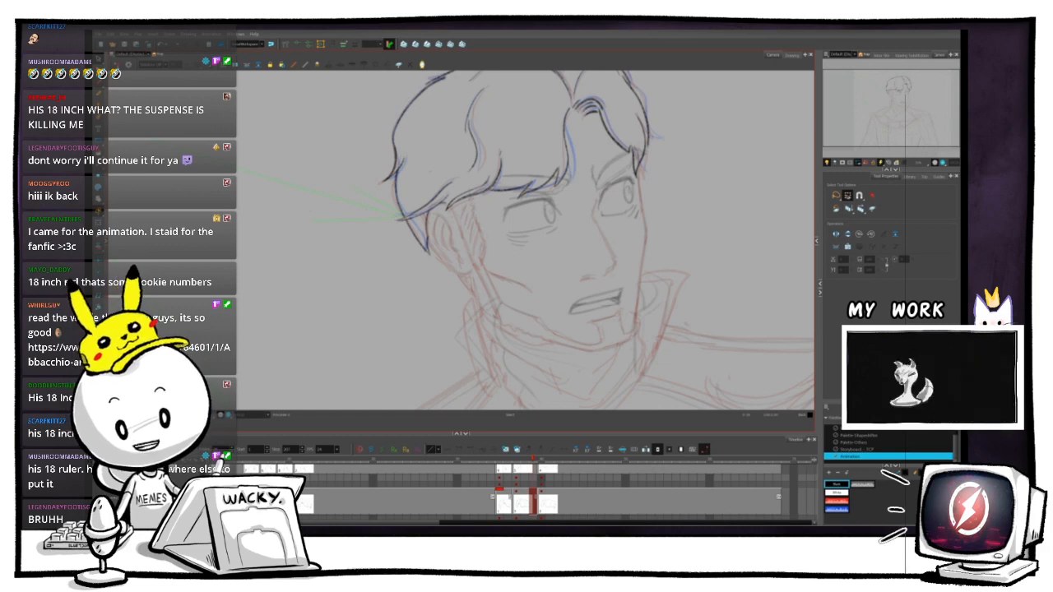
# - Draw the back contour of the hair from the outer flick down past the side lock to behind the ear, using the onion-skin lines
pyautogui.press('2')
pyautogui.press('2')
pyautogui.moveTo(527, 239); pyautogui.dragTo(527, 334)
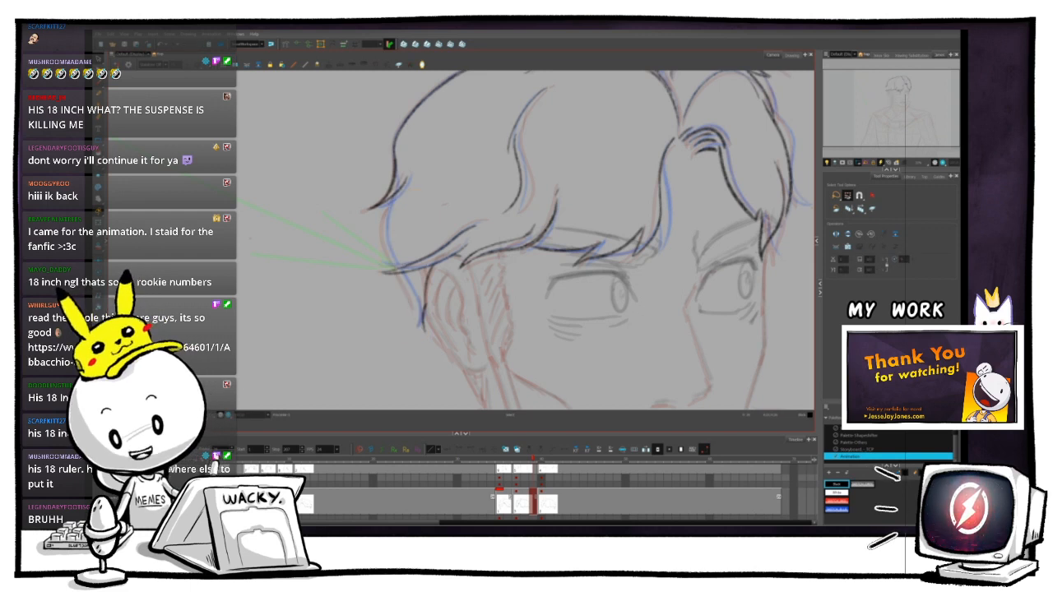
pyautogui.press('.')
pyautogui.press(',')
pyautogui.press('.')
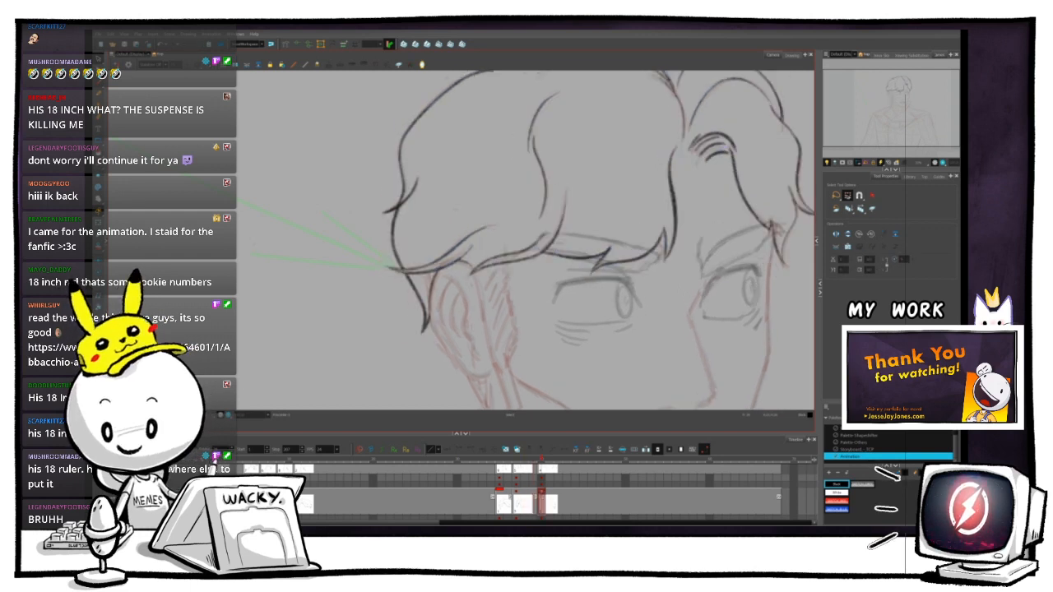
pyautogui.press(',')
pyautogui.hotkey('alt', 'b')
pyautogui.press('2')
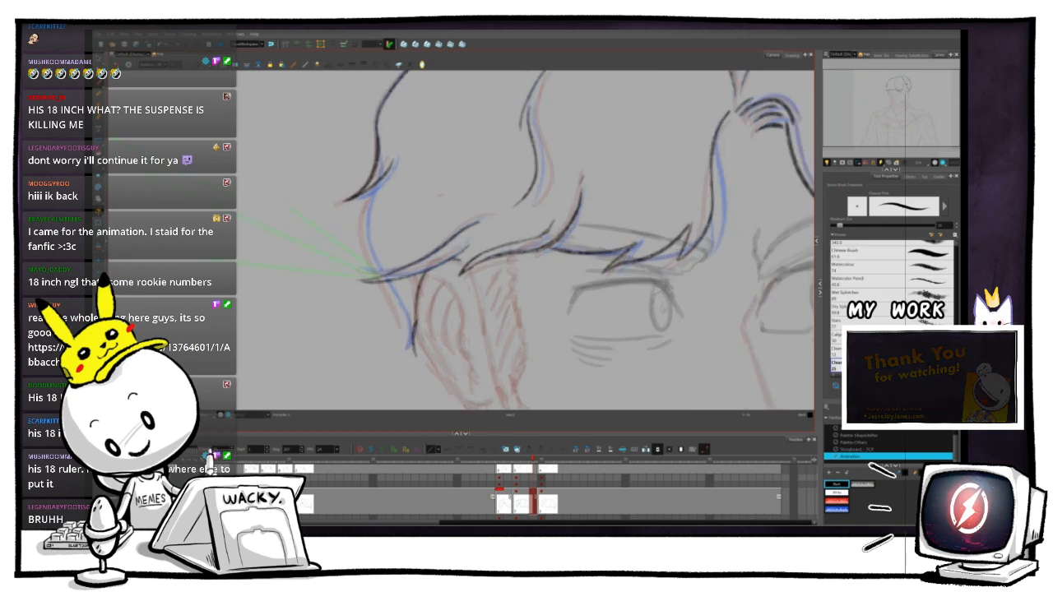
pyautogui.press('2')
pyautogui.moveTo(467, 232); pyautogui.dragTo(484, 189)
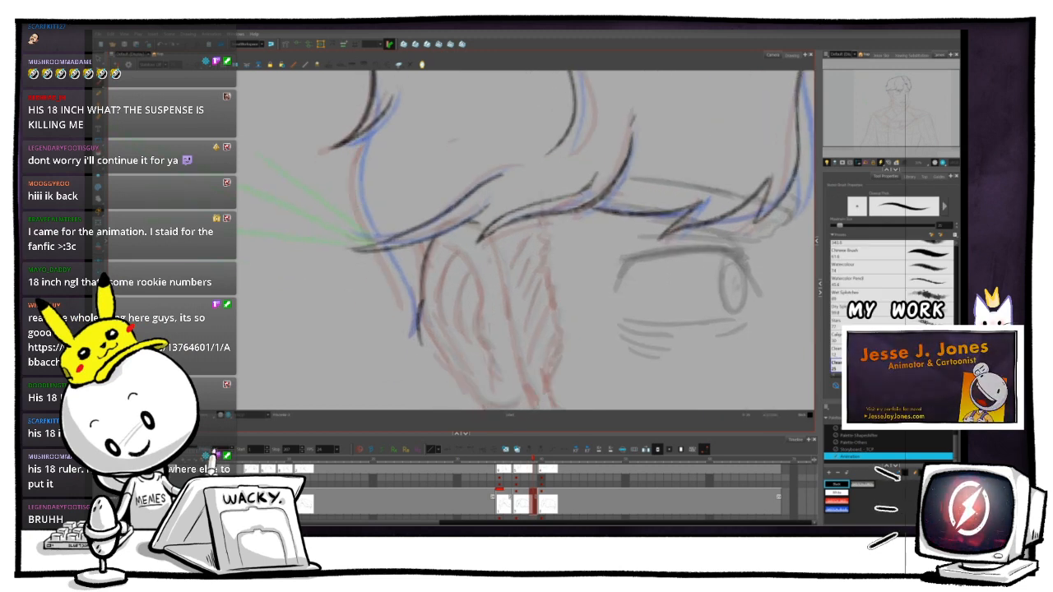
pyautogui.moveTo(350, 168)
pyautogui.mouseDown()
pyautogui.moveTo(386, 269)
pyautogui.moveTo(395, 356)
pyautogui.mouseUp()
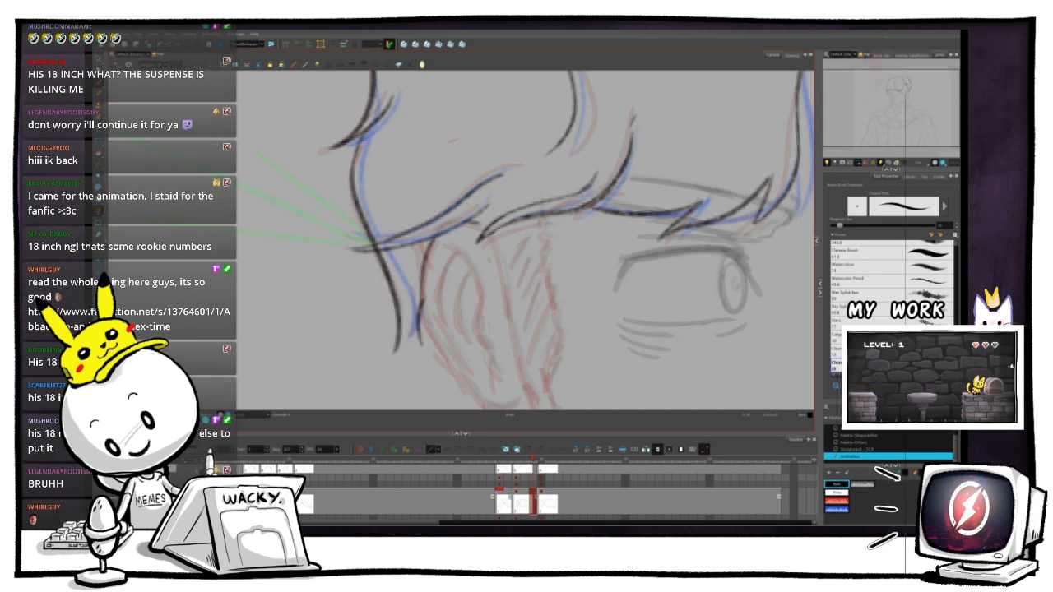
# - Flip repeatedly between the in-between and the neighbouring frames to check the motion of the complete hair outline
pyautogui.press('1')
pyautogui.press('1')
pyautogui.press('1')
pyautogui.press('1')
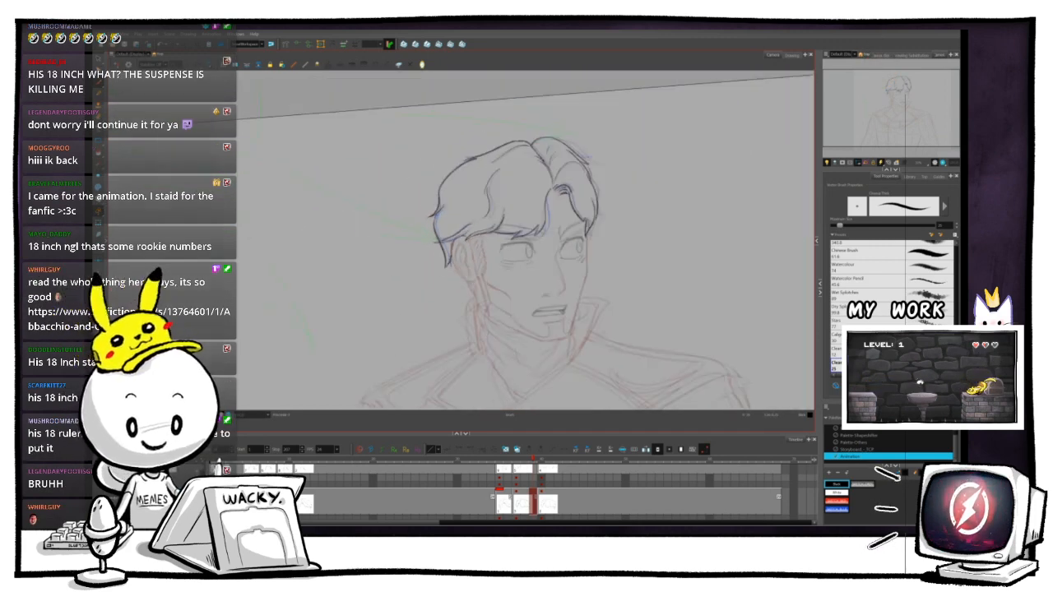
pyautogui.press('.')
pyautogui.press('.')
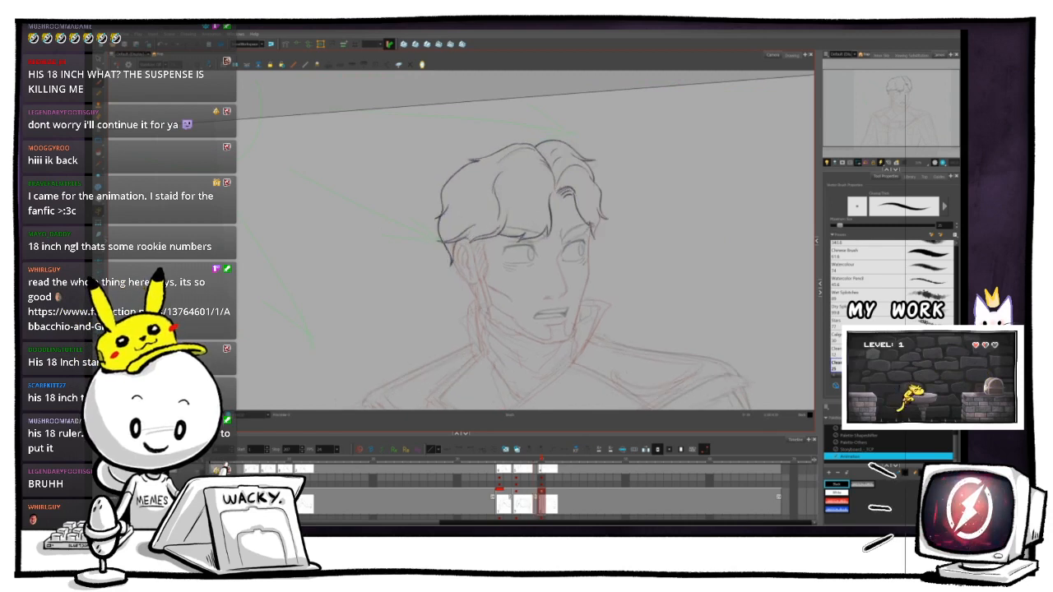
pyautogui.press('.')
pyautogui.press('.')
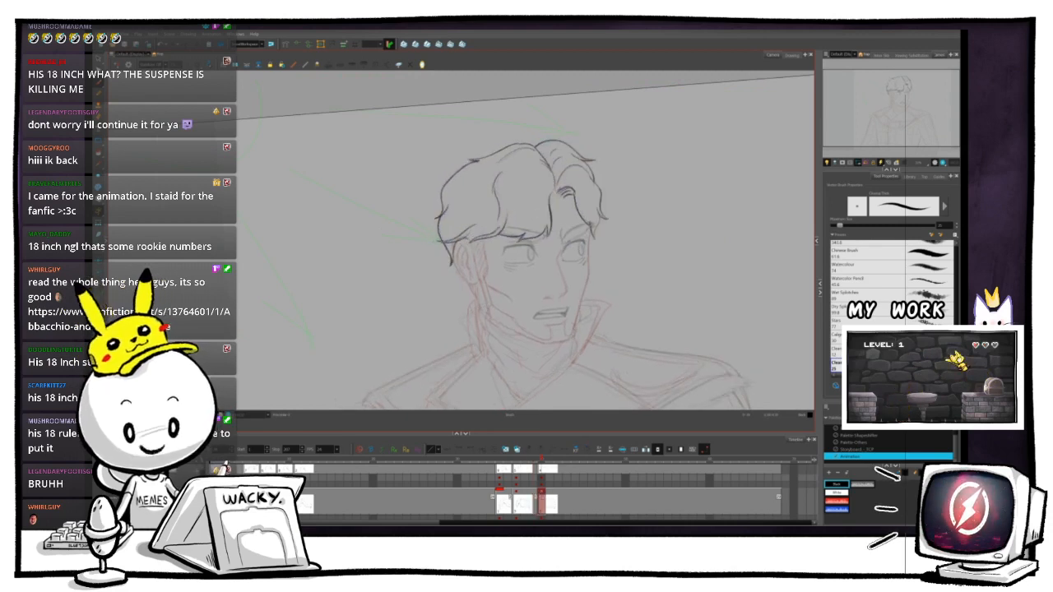
pyautogui.press('.')
pyautogui.press('.')
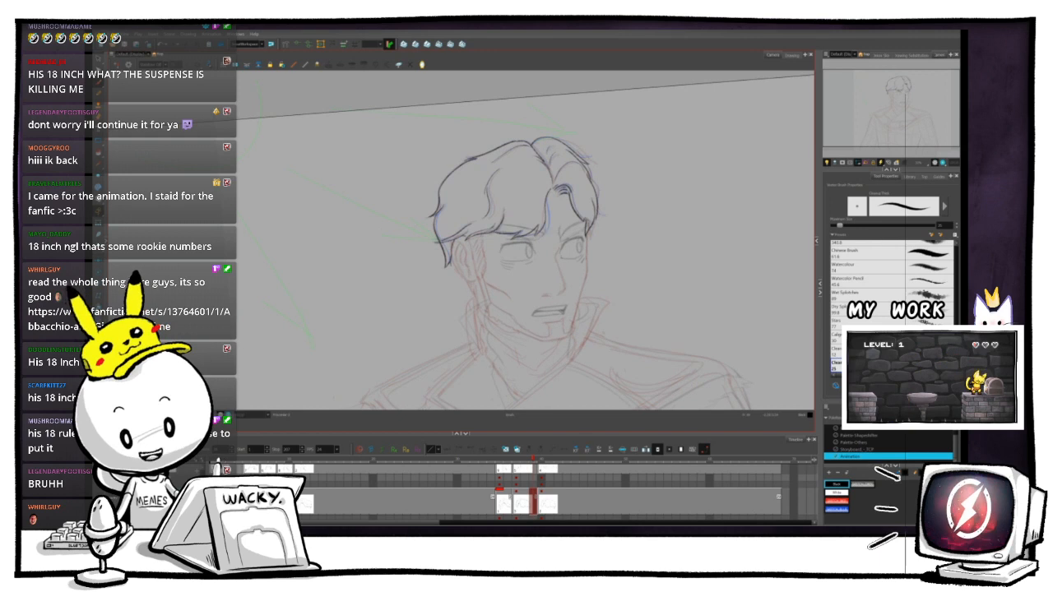
pyautogui.press('.')
pyautogui.press('.')
pyautogui.press('.')
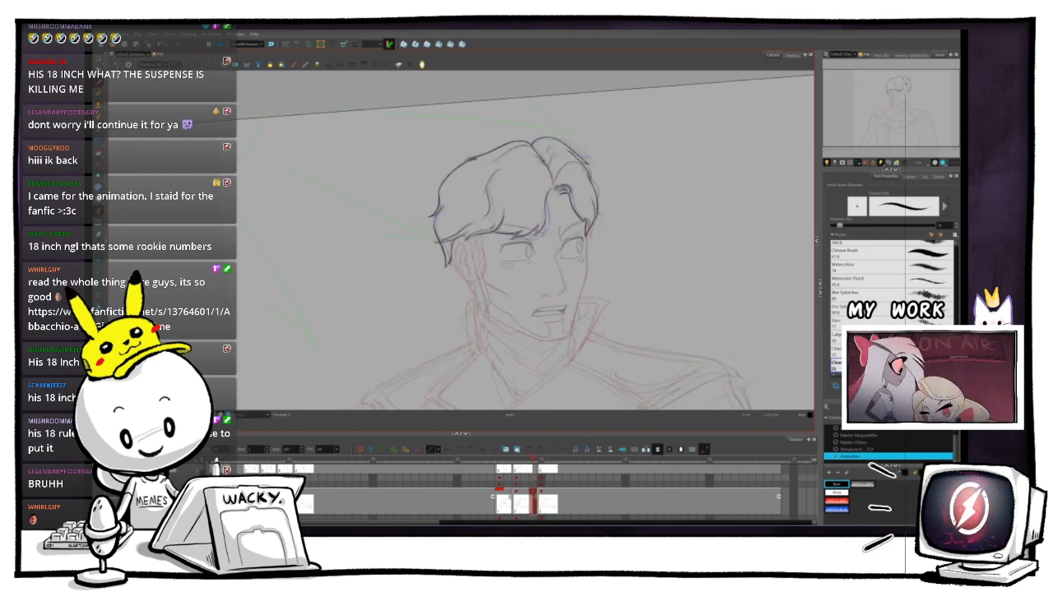
pyautogui.press('.')
pyautogui.press('.')
pyautogui.press('.')
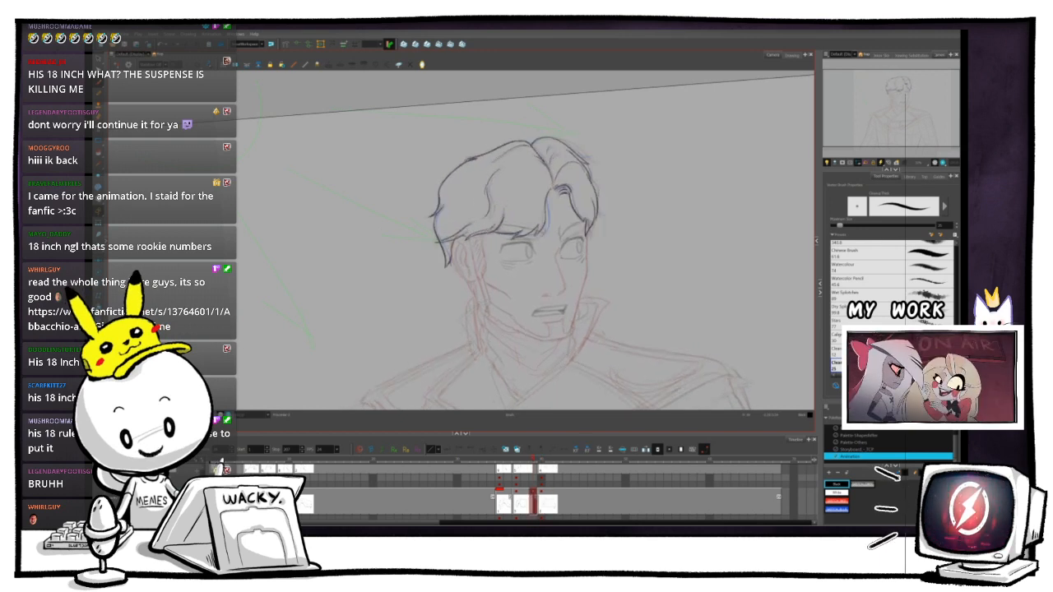
# - Examine the fringe tips and the side lock up close against the onion-skin lines
pyautogui.press('2')
pyautogui.press('2')
pyautogui.moveTo(527, 240); pyautogui.dragTo(418, 266)
pyautogui.press('2')
pyautogui.press('2')
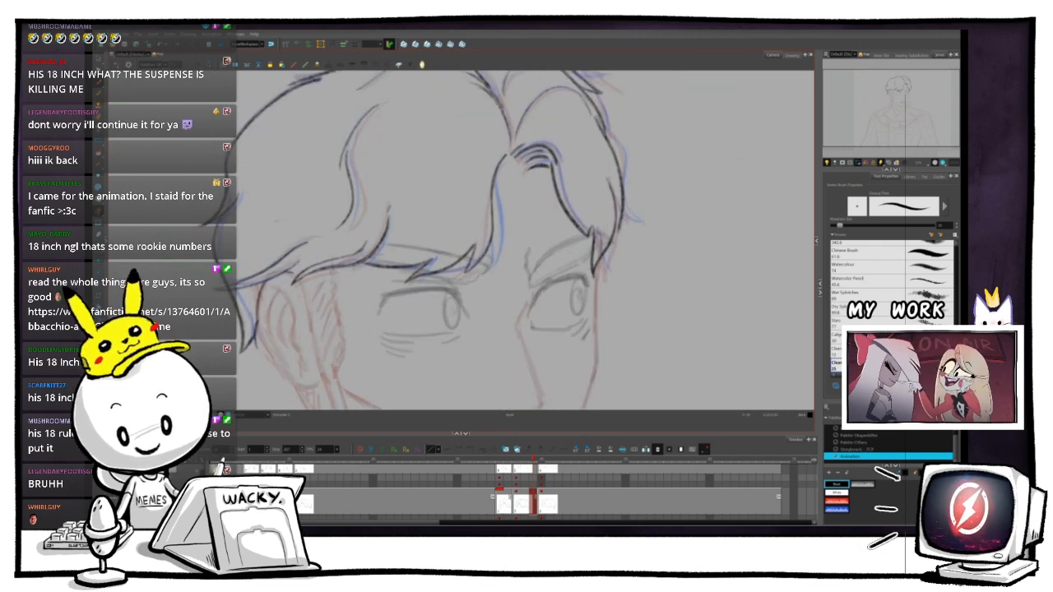
pyautogui.moveTo(576, 246); pyautogui.dragTo(574, 239)
pyautogui.click(262, 352)
pyautogui.press('2')
pyautogui.press('2')
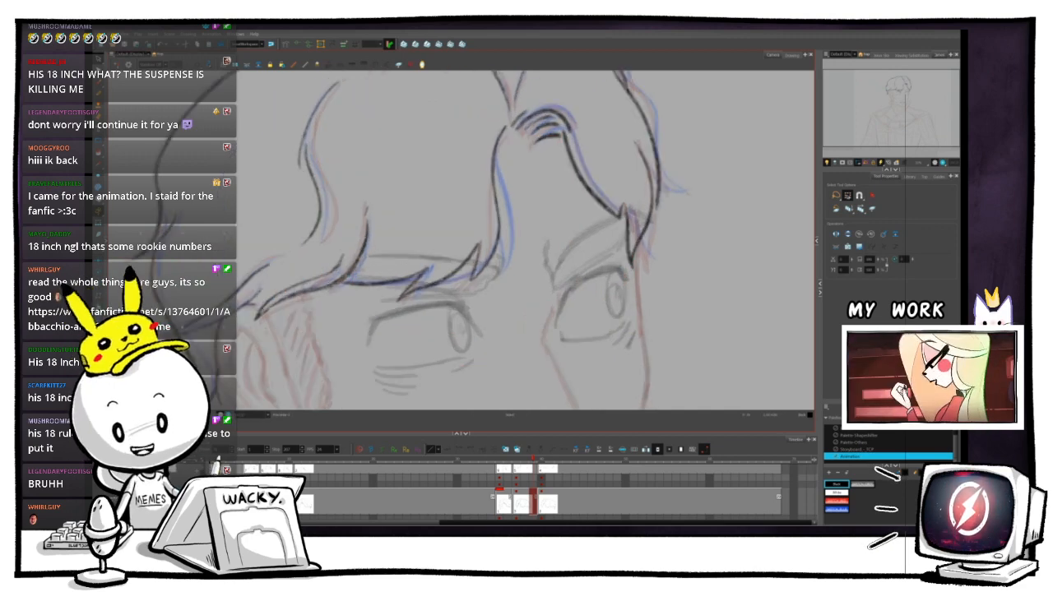
pyautogui.moveTo(461, 271); pyautogui.dragTo(689, 209)
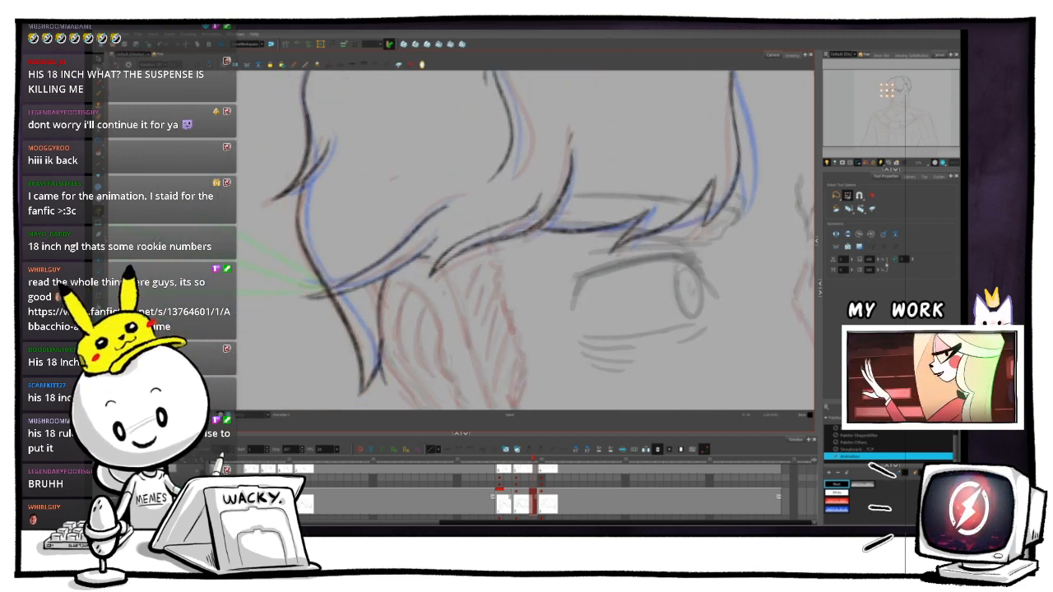
pyautogui.moveTo(575, 246); pyautogui.dragTo(572, 220)
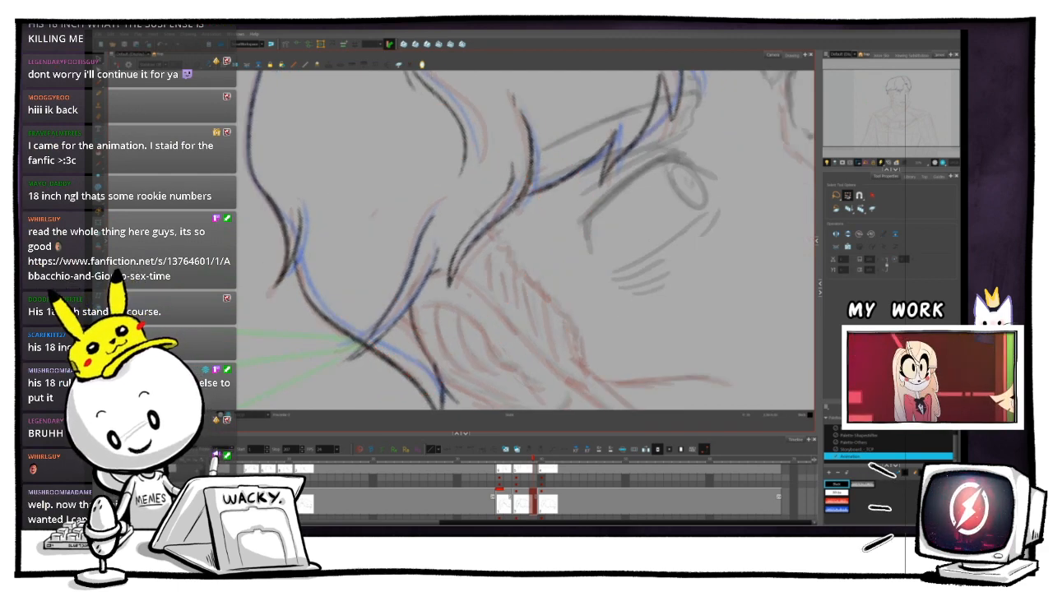
pyautogui.moveTo(461, 272)
pyautogui.mouseDown()
pyautogui.moveTo(472, 247)
pyautogui.moveTo(493, 252)
pyautogui.mouseUp()
# - Examine the crossing line ends of the side lock around the ear at different zoom levels and canvas rotations
pyautogui.press('2')
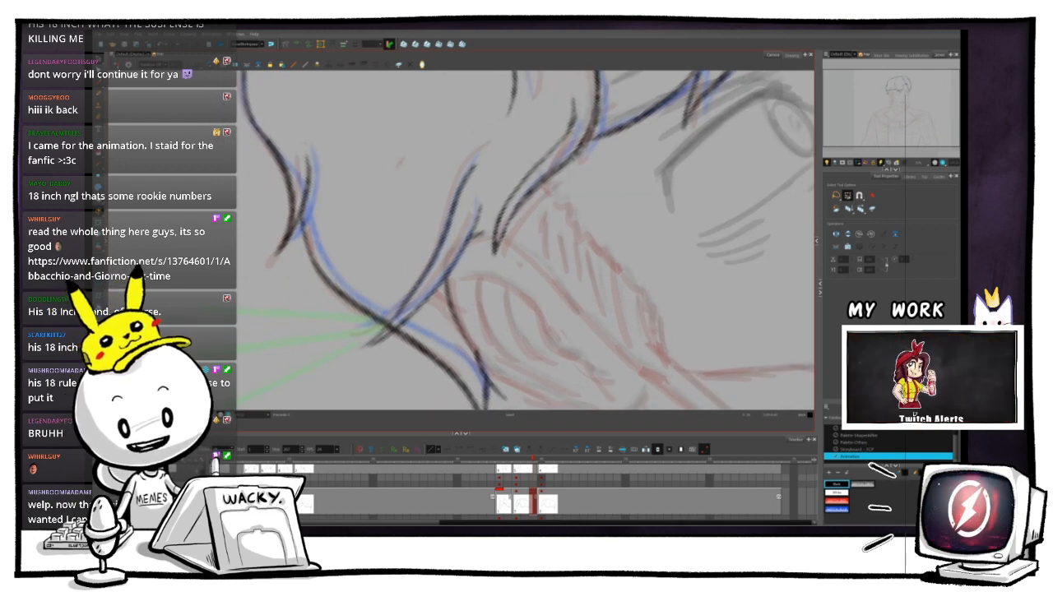
pyautogui.hotkey('ctrl', 'alt')
pyautogui.moveTo(416, 336); pyautogui.dragTo(421, 339)
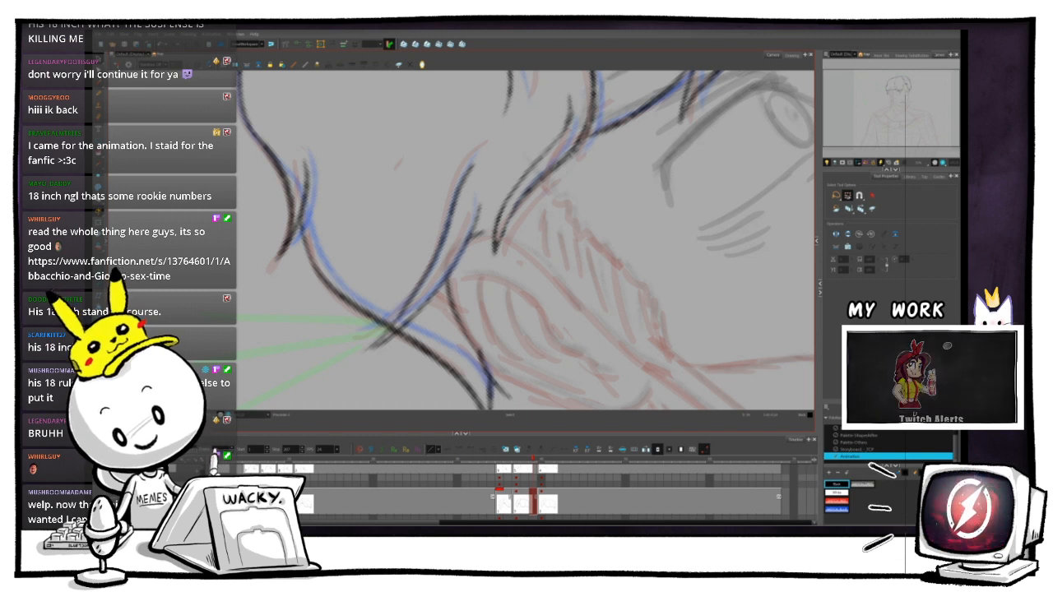
pyautogui.hotkey('ctrl', 'alt')
pyautogui.moveTo(415, 335); pyautogui.dragTo(404, 305)
pyautogui.press('space')
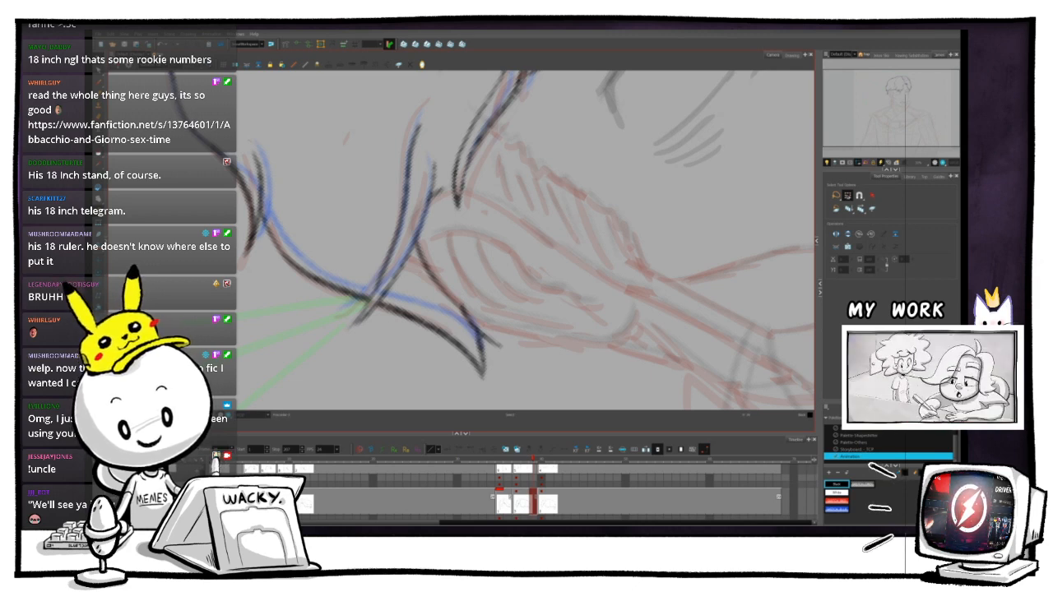
pyautogui.hotkey('ctrl', 'alt')
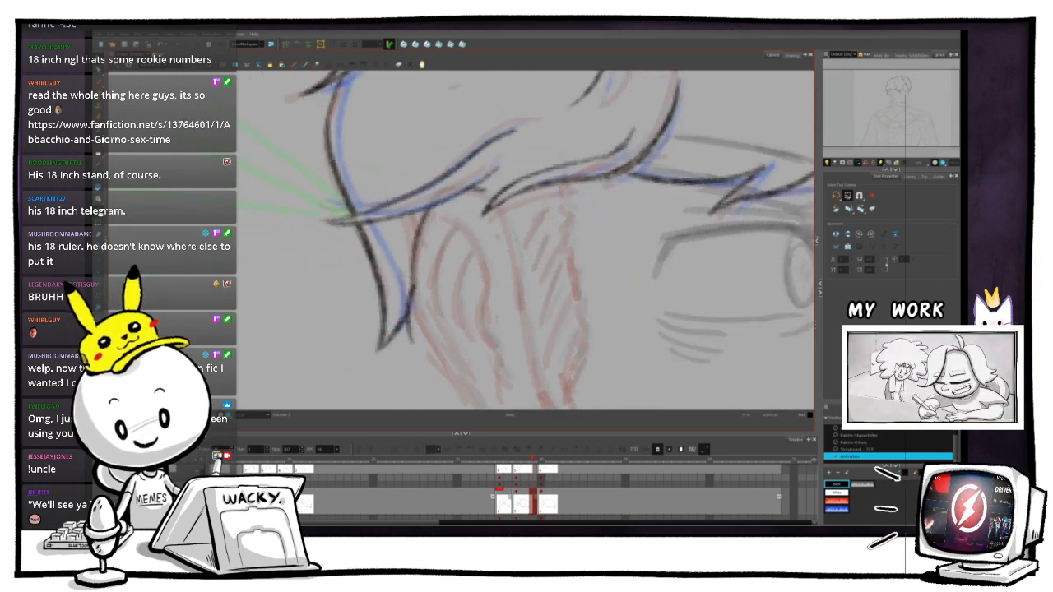
pyautogui.press('1')
pyautogui.press('1')
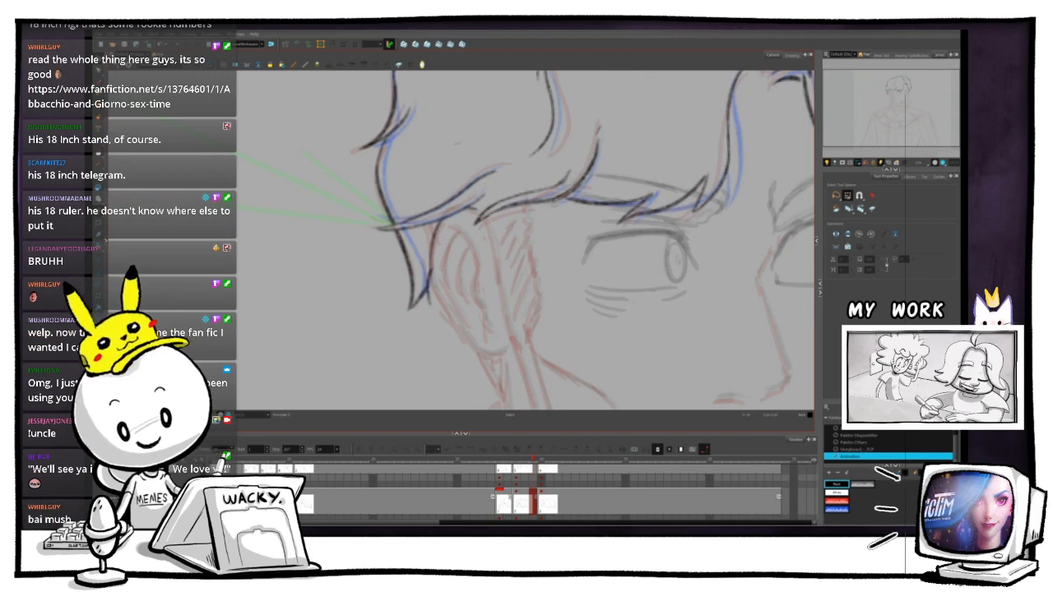
pyautogui.hotkey('ctrl', 'alt')
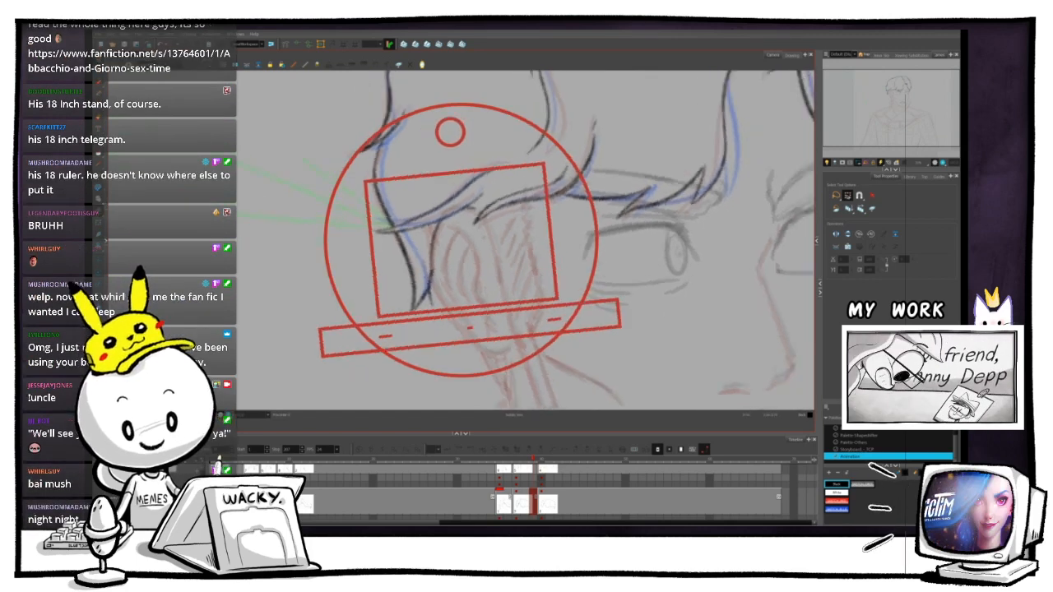
pyautogui.press('1')
pyautogui.press('1')
pyautogui.press('1')
pyautogui.press('1')
pyautogui.press('2')
pyautogui.press('2')
pyautogui.press('2')
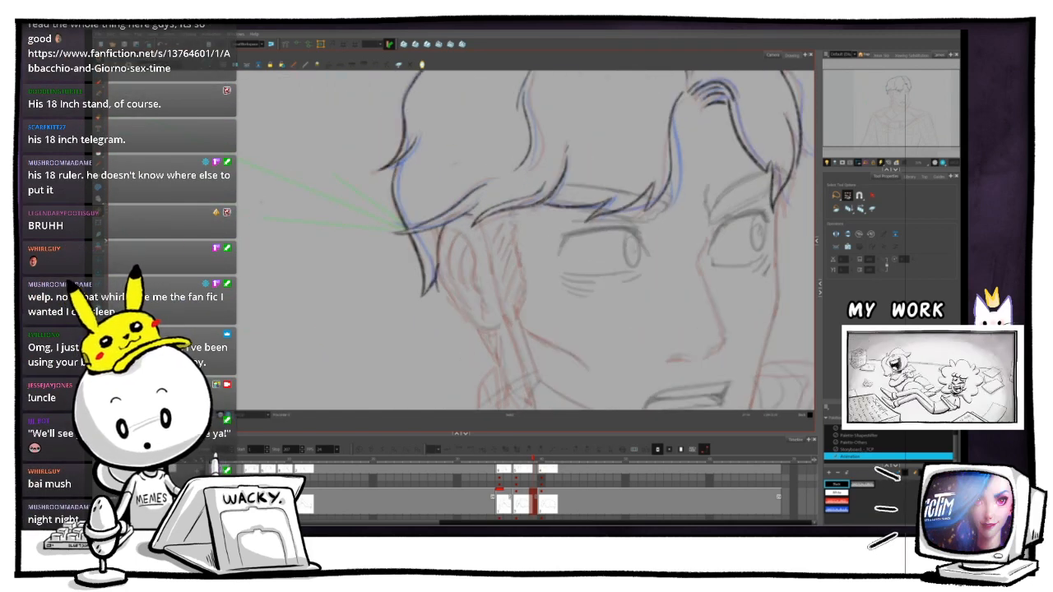
pyautogui.moveTo(527, 241); pyautogui.dragTo(484, 265)
pyautogui.hotkey('ctrl', 'alt')
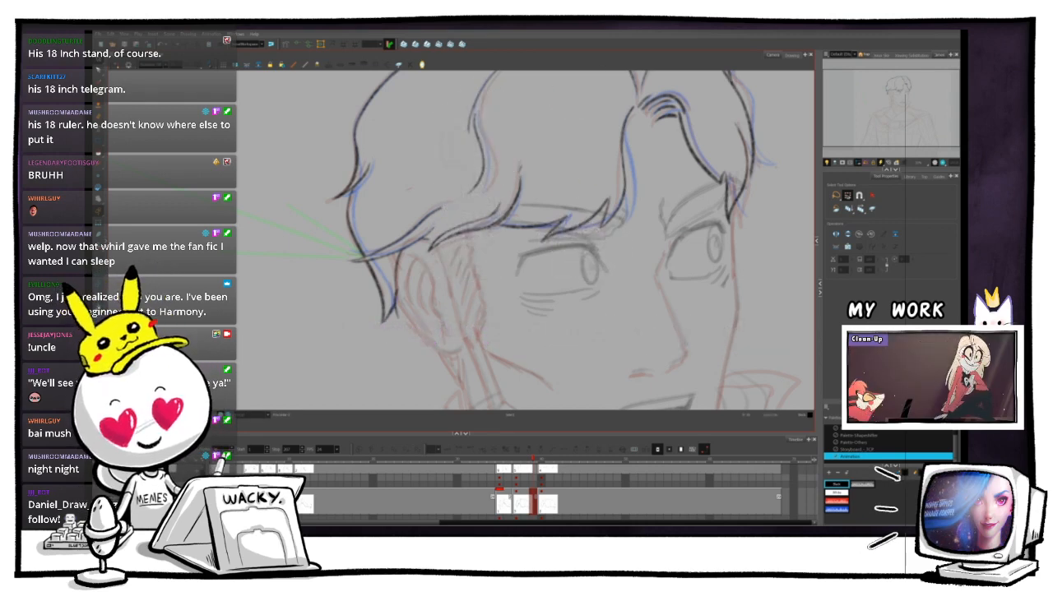
# - Try deleting the back contour stroke of the side lock behind the ear
pyautogui.moveTo(409, 189); pyautogui.dragTo(404, 195)
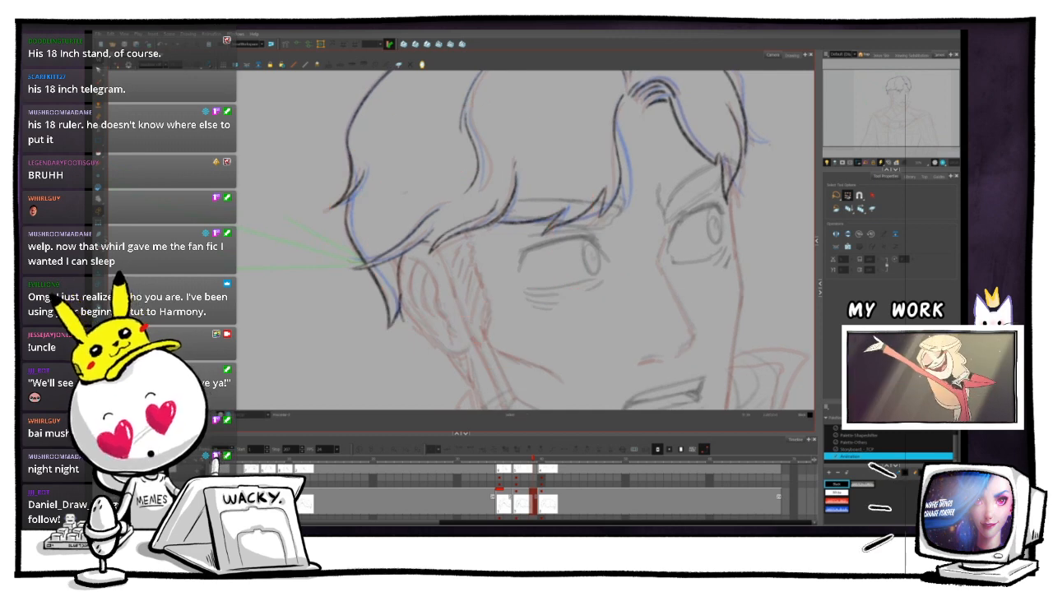
pyautogui.press('2')
pyautogui.press('2')
pyautogui.moveTo(433, 263); pyautogui.dragTo(431, 182)
pyautogui.press('2')
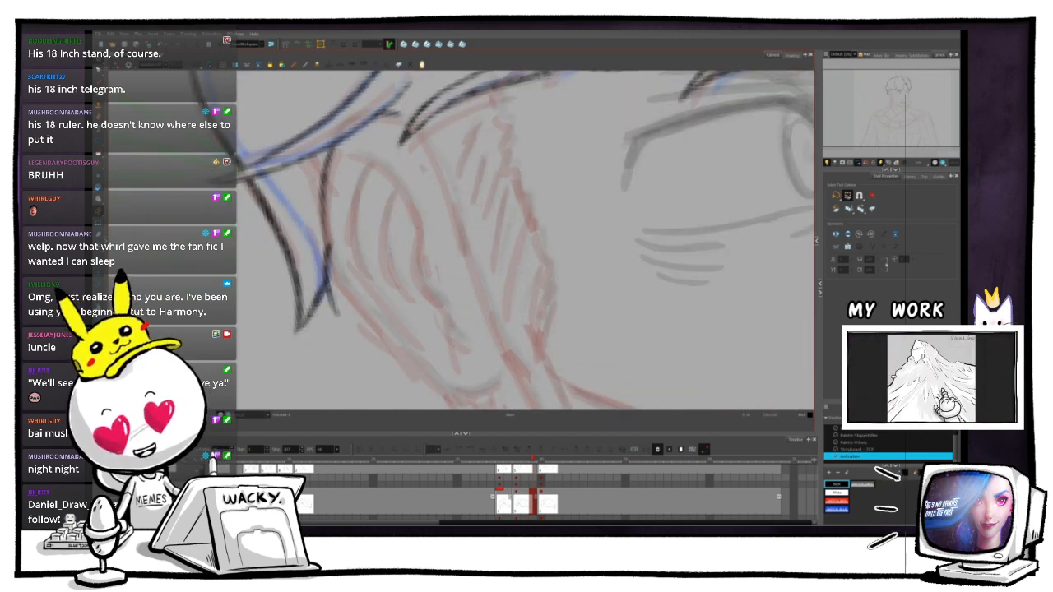
pyautogui.press('1')
pyautogui.press('1')
pyautogui.press('1')
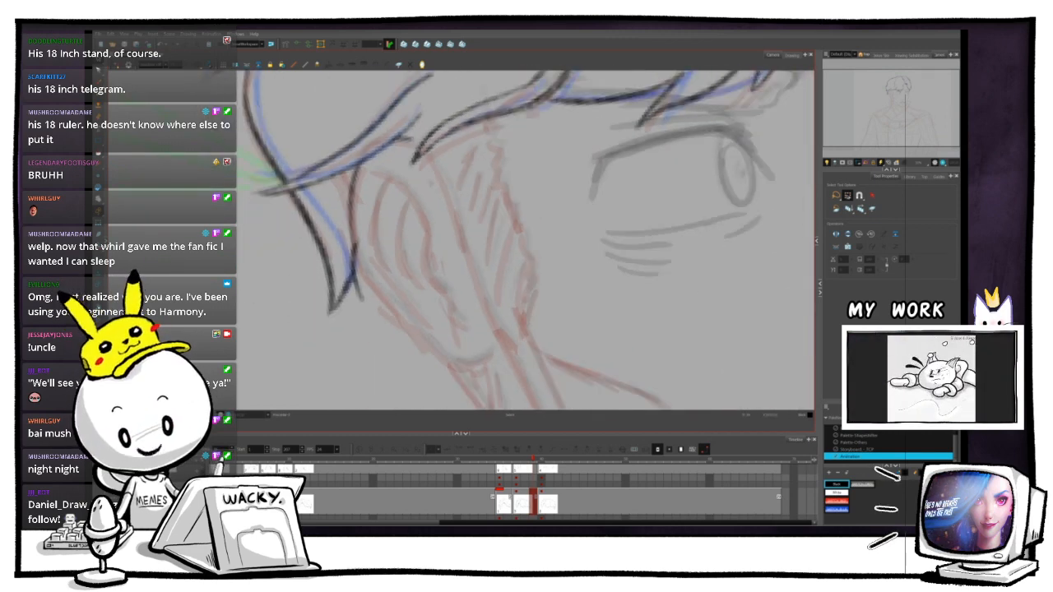
pyautogui.moveTo(411, 206); pyautogui.dragTo(386, 252)
pyautogui.click(329, 250)
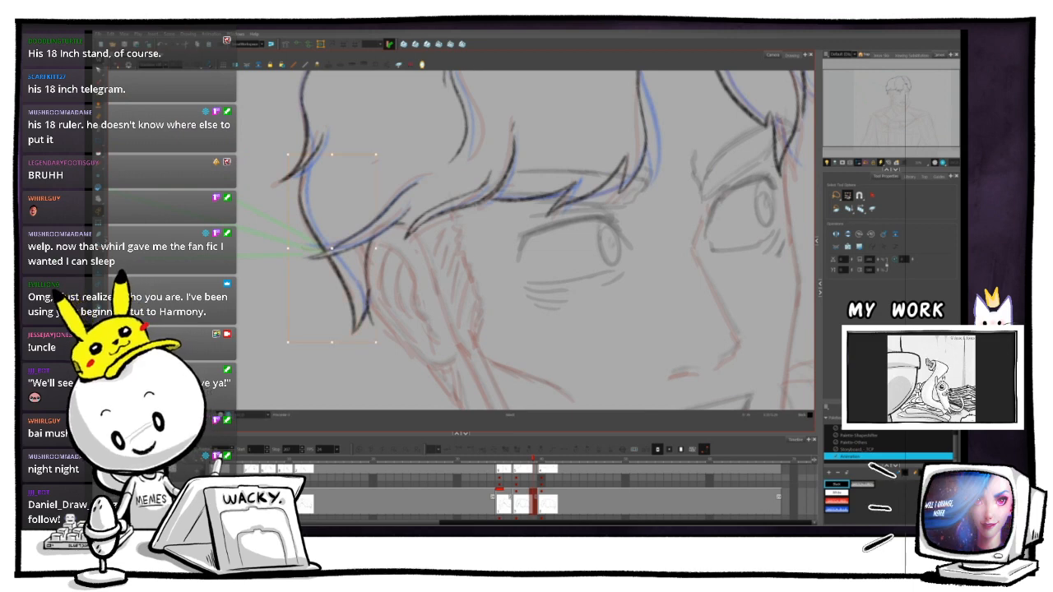
pyautogui.press('Delete')
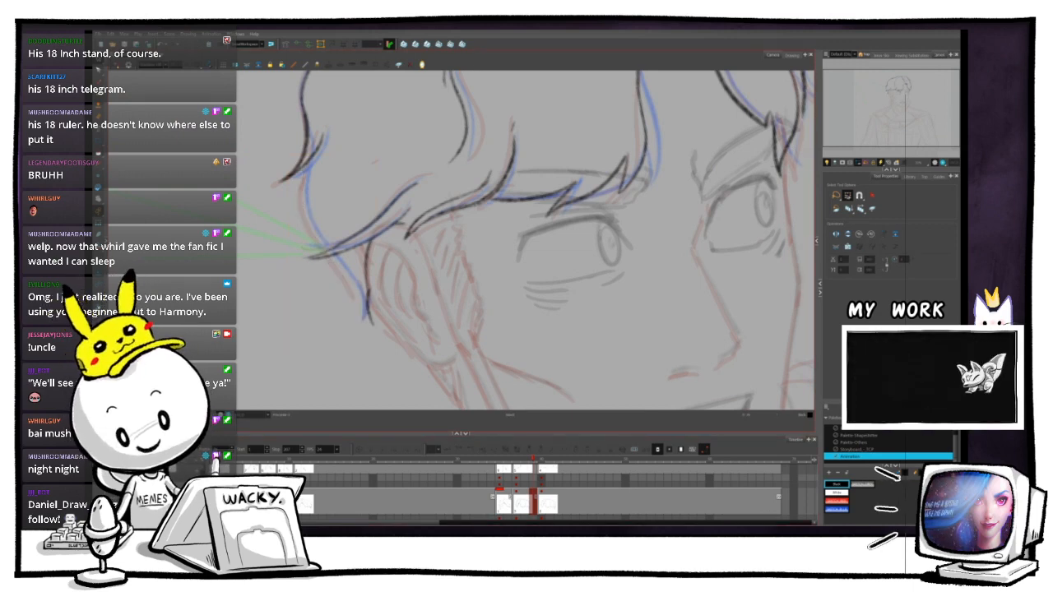
pyautogui.hotkey('ctrl', 'z')
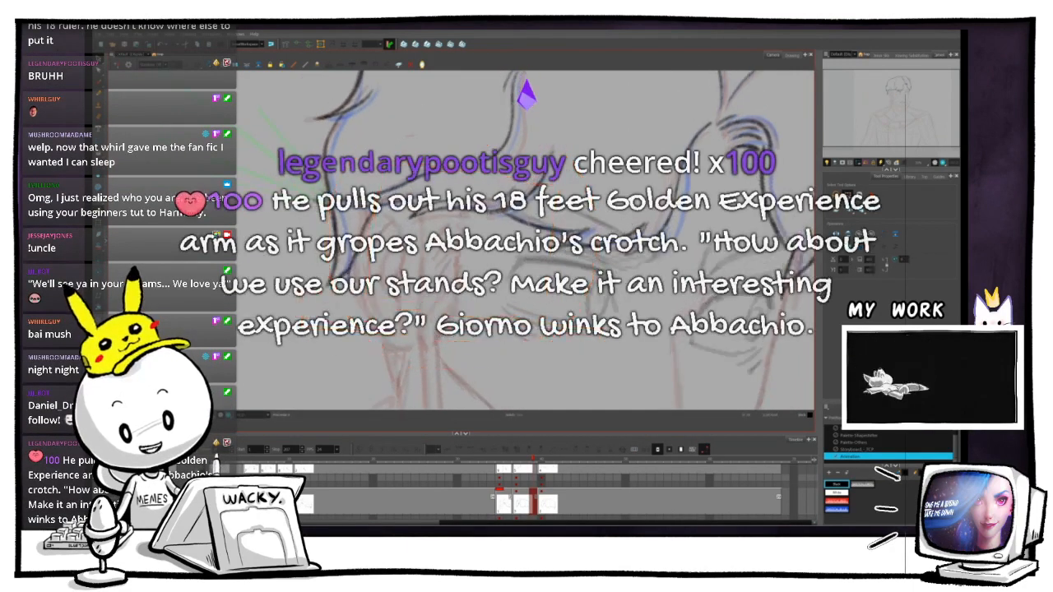
# - Remove the overshooting line end at the tip of the side lock behind the ear
pyautogui.press('2')
pyautogui.press('2')
pyautogui.press('2')
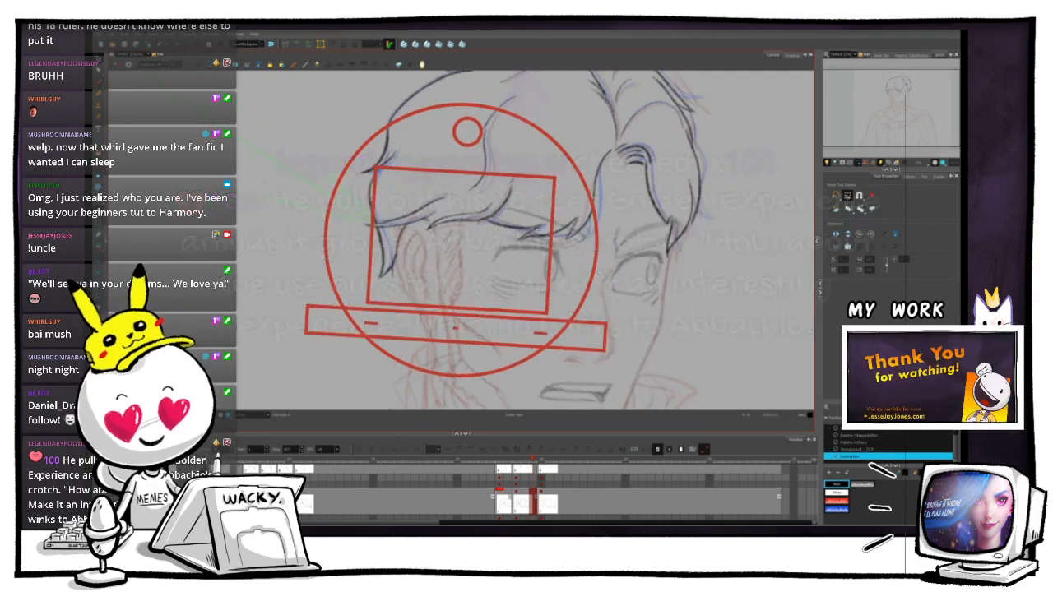
pyautogui.moveTo(479, 196); pyautogui.dragTo(542, 148)
pyautogui.press('2')
pyautogui.press('2')
pyautogui.press('2')
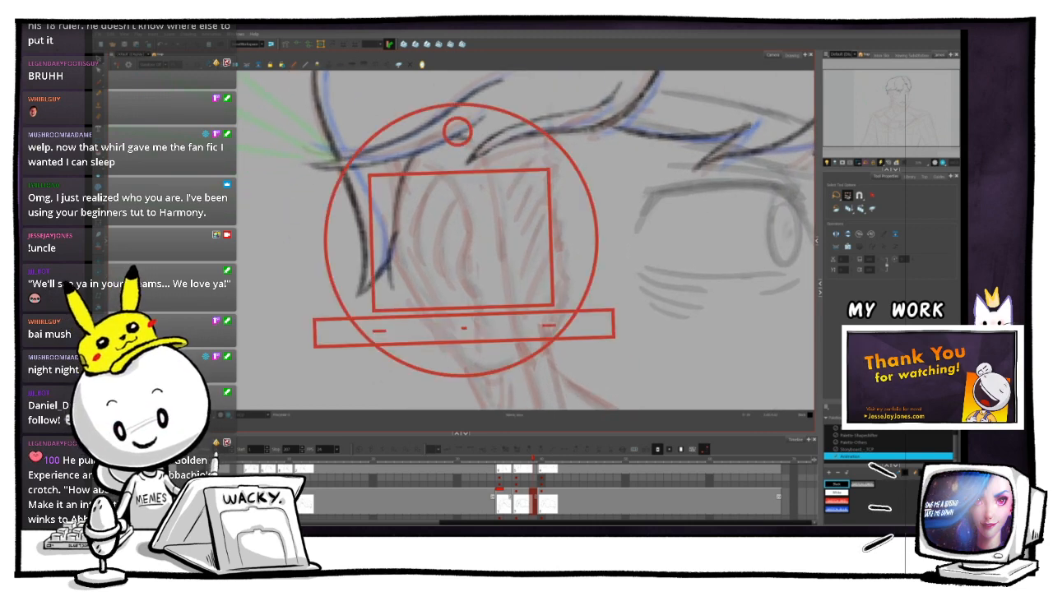
pyautogui.moveTo(388, 128); pyautogui.dragTo(375, 137)
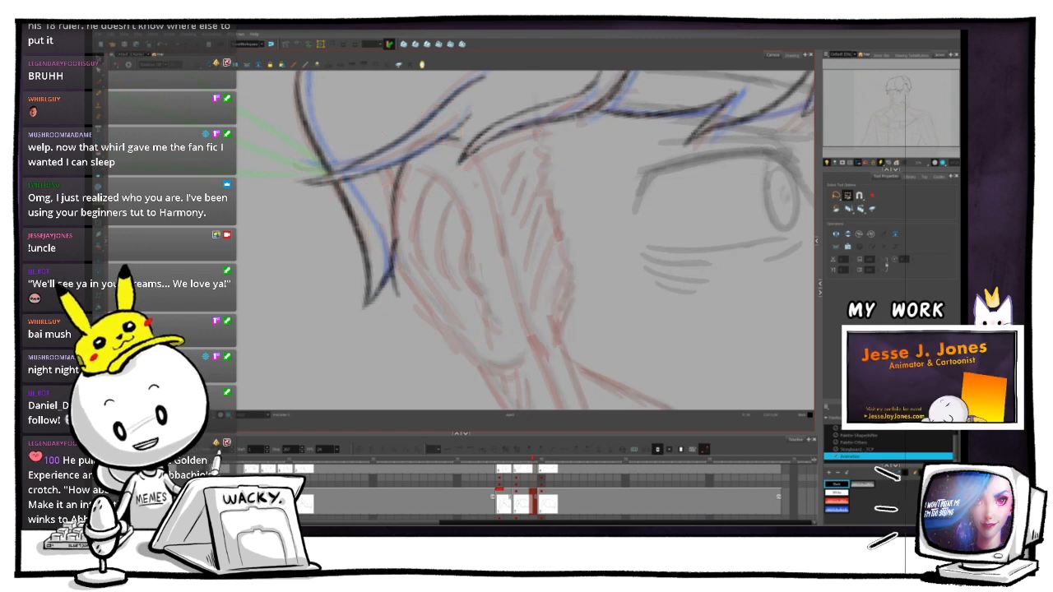
pyautogui.press('2')
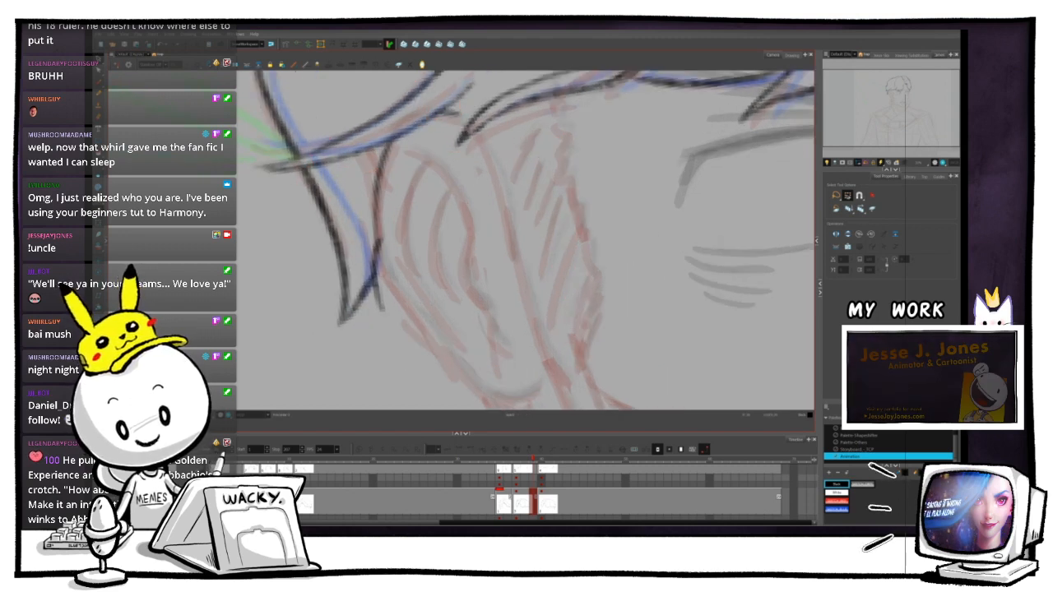
pyautogui.hotkey('ctrl', 'z')
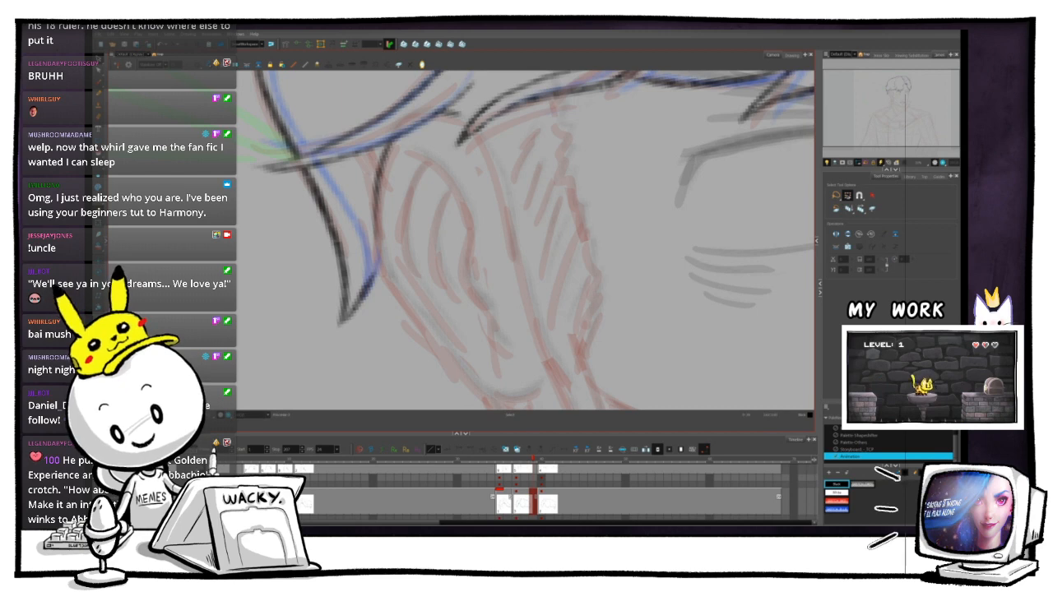
# - Examine the whole hair outline against the head and shoulders at several zoom levels and canvas rotations
pyautogui.press('1')
pyautogui.press('1')
pyautogui.moveTo(526, 239); pyautogui.dragTo(450, 280)
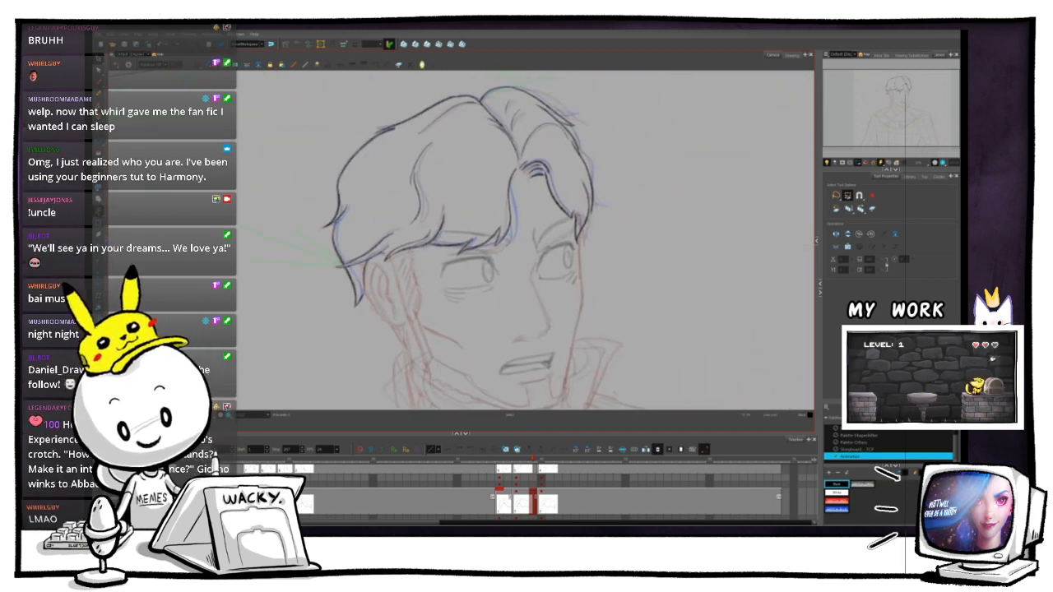
pyautogui.hotkey('ctrl', 'alt')
pyautogui.moveTo(592, 239); pyautogui.dragTo(576, 175)
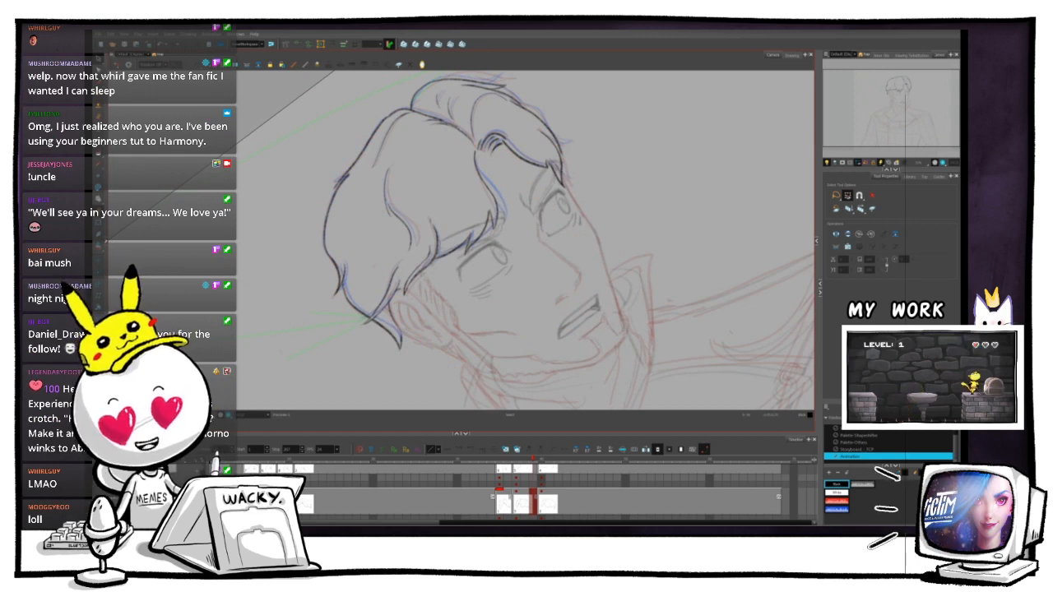
pyautogui.hotkey('ctrl', 'alt')
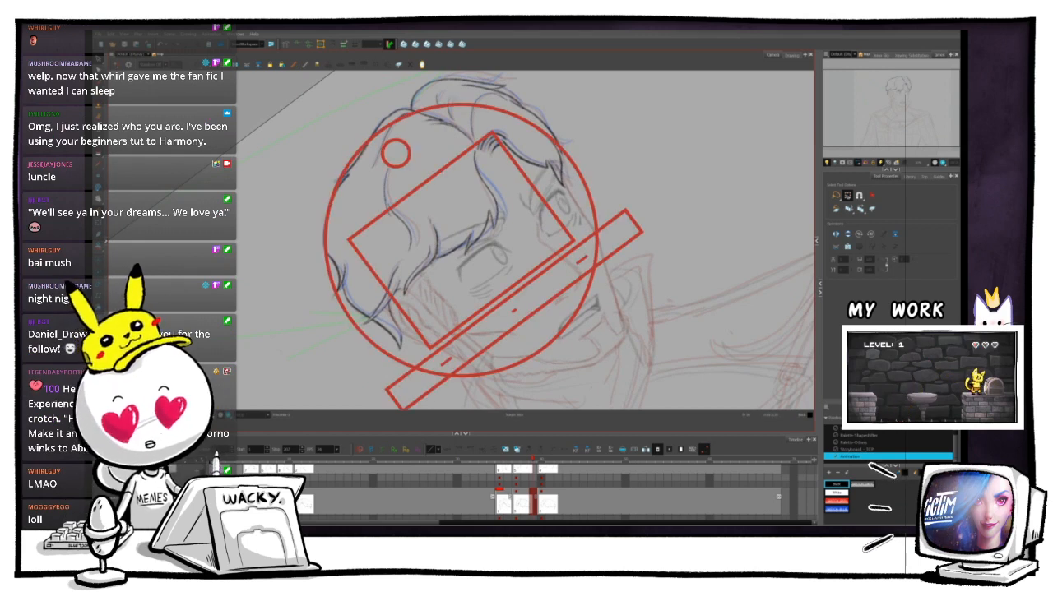
pyautogui.moveTo(576, 175); pyautogui.dragTo(591, 217)
pyautogui.hotkey('ctrl', 'alt')
pyautogui.press('1')
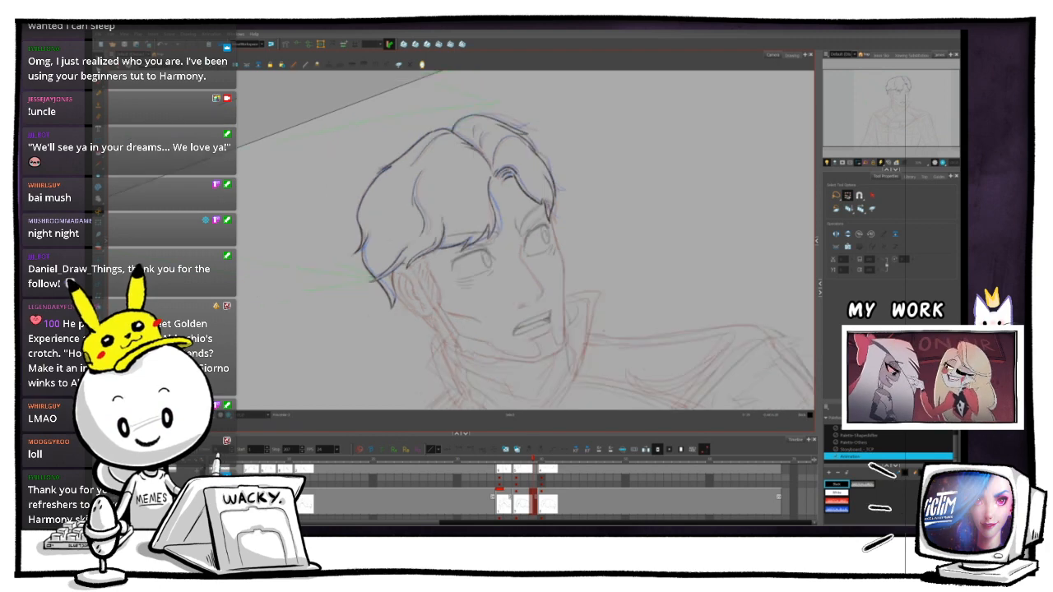
pyautogui.press('2')
pyautogui.moveTo(589, 216)
pyautogui.mouseDown()
pyautogui.moveTo(531, 234)
pyautogui.moveTo(529, 255)
pyautogui.mouseUp()
pyautogui.press('1')
pyautogui.press('1')
pyautogui.press('1')
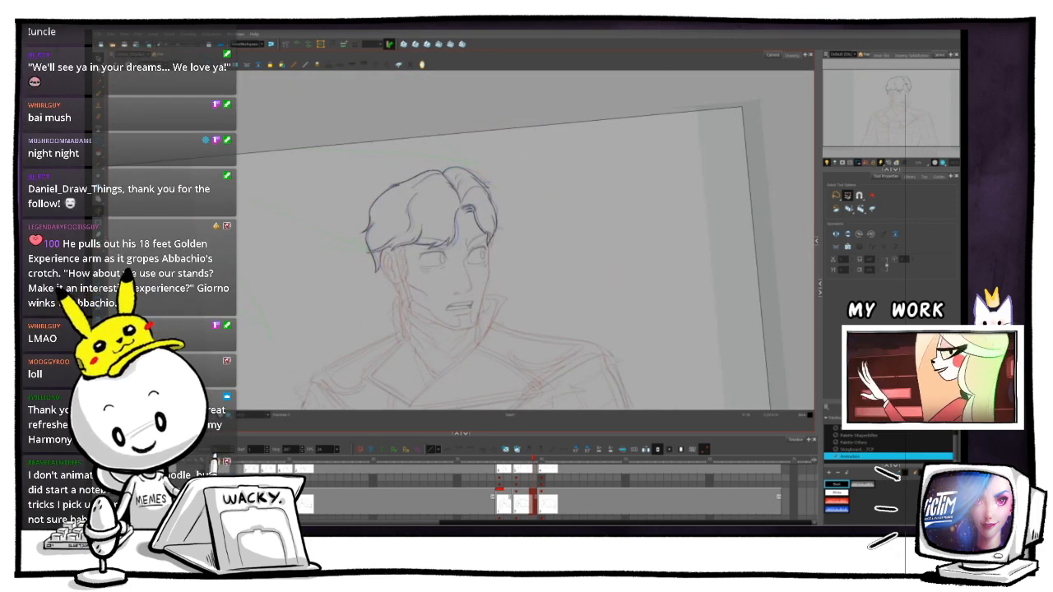
# - Flip repeatedly between the in-between and the following frame to compare the hair's shape and motion
pyautogui.press('.')
pyautogui.press(',')
pyautogui.press('.')
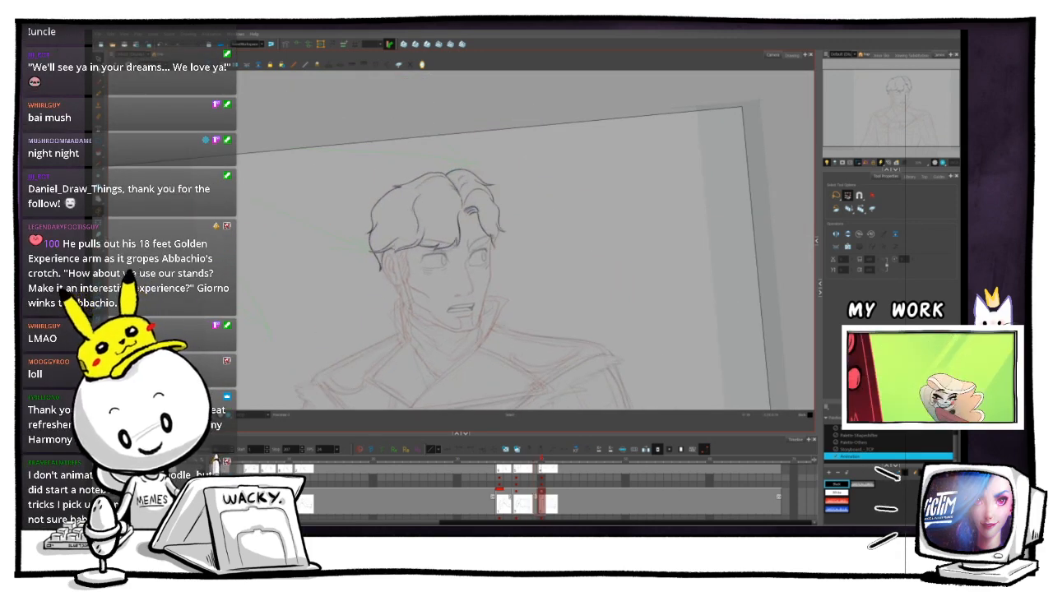
pyautogui.press(',')
pyautogui.press('.')
pyautogui.press(',')
pyautogui.press('.')
pyautogui.press(',')
pyautogui.press('.')
pyautogui.press(',')
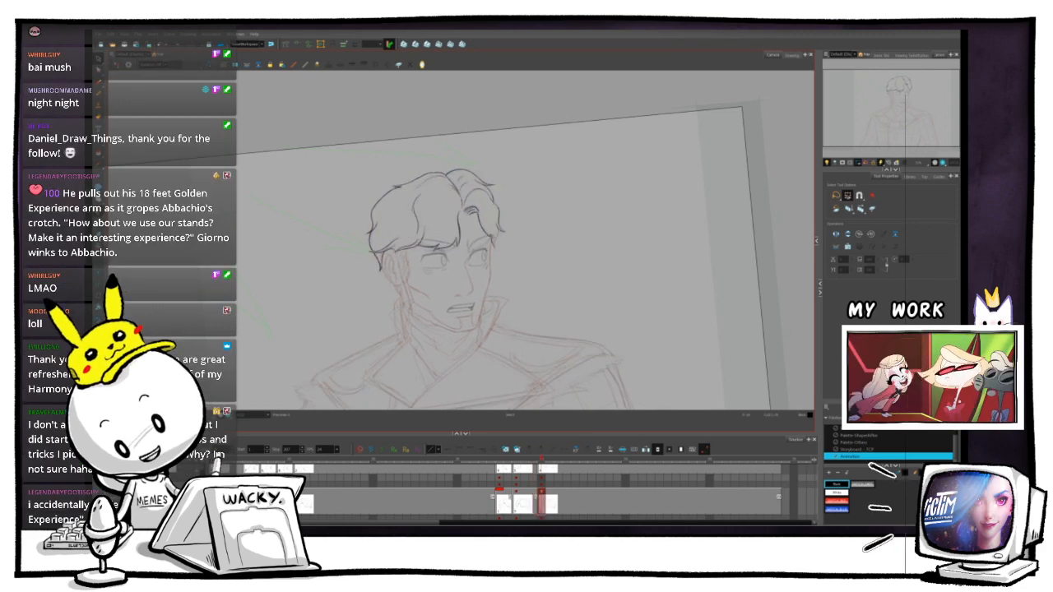
pyautogui.press(',')
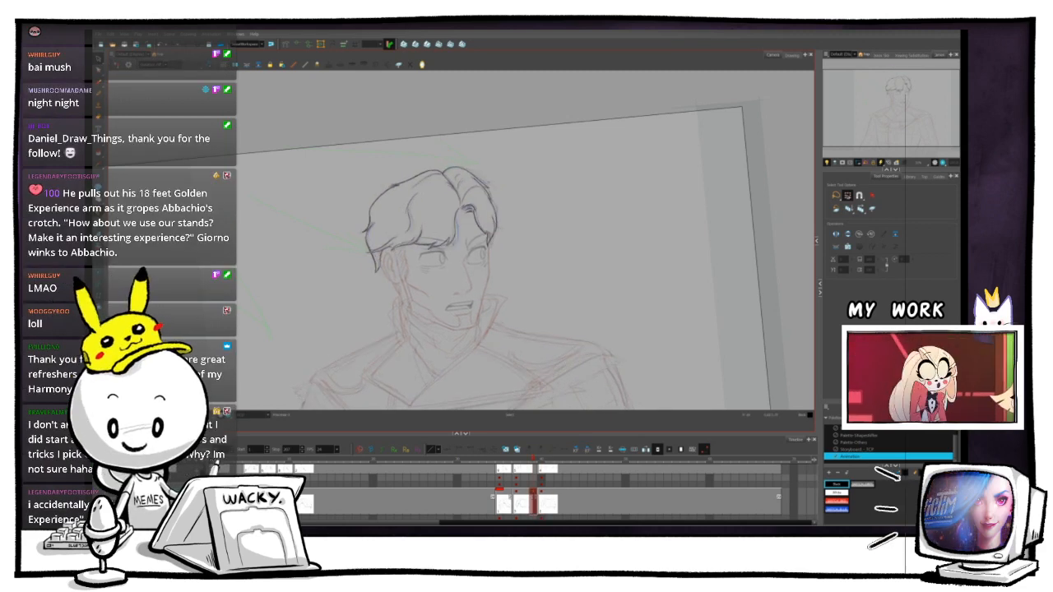
# - Examine the centre parting and the front locks up close against the neighbouring frames' onion-skin lines
pyautogui.moveTo(468, 227)
pyautogui.mouseDown()
pyautogui.moveTo(474, 249)
pyautogui.moveTo(459, 235)
pyautogui.moveTo(449, 251)
pyautogui.mouseUp()
pyautogui.press('2')
pyautogui.press('2')
pyautogui.press('2')
pyautogui.hotkey('ctrl', 'alt')
pyautogui.moveTo(450, 131); pyautogui.dragTo(431, 136)
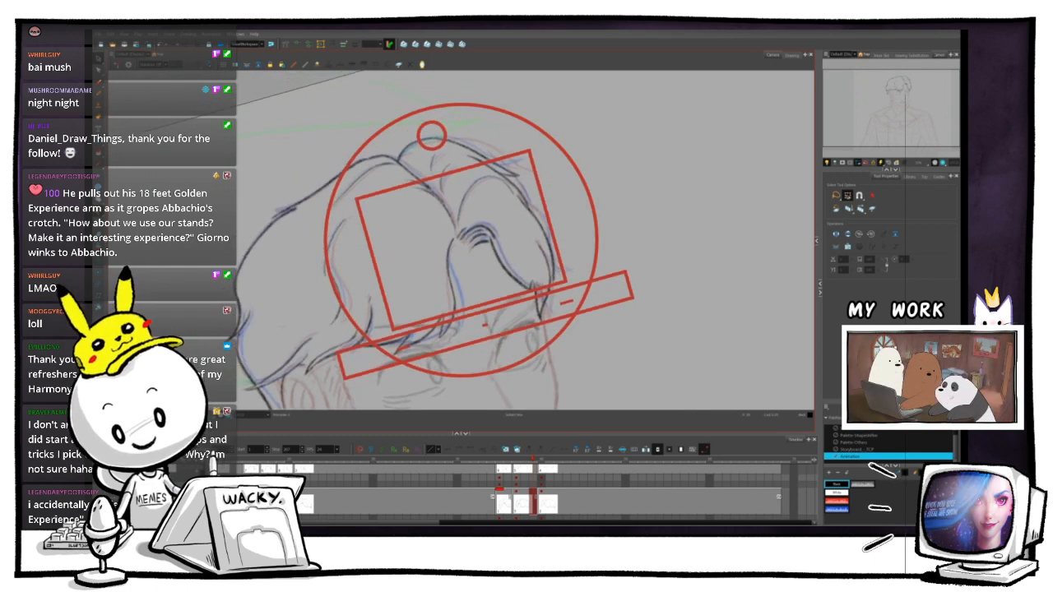
pyautogui.press('2')
pyautogui.moveTo(468, 228)
pyautogui.mouseDown()
pyautogui.moveTo(494, 195)
pyautogui.moveTo(496, 162)
pyautogui.mouseUp()
pyautogui.press('2')
pyautogui.moveTo(468, 228); pyautogui.dragTo(479, 203)
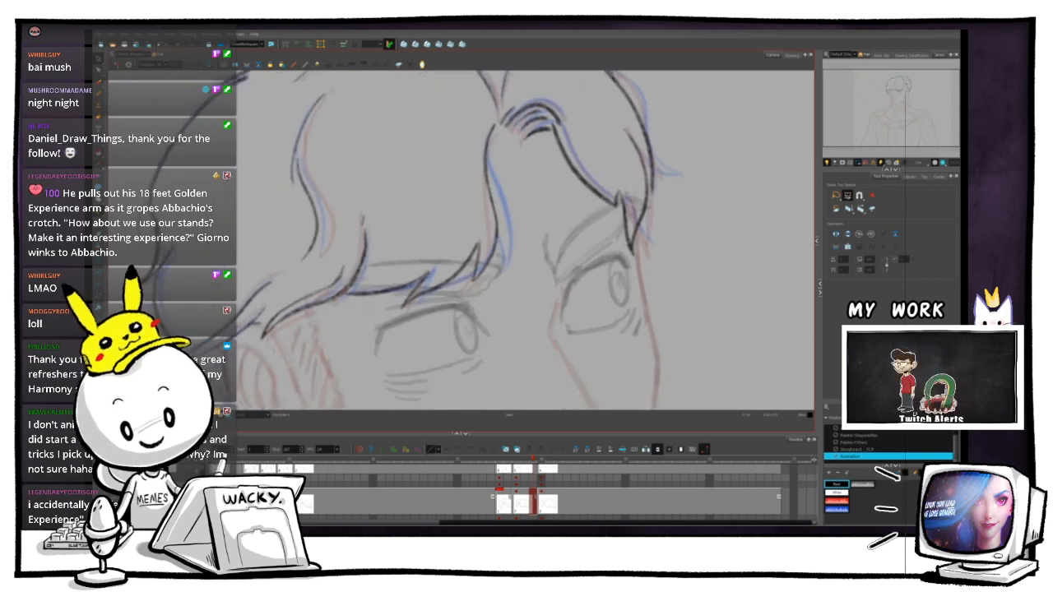
pyautogui.moveTo(437, 134); pyautogui.dragTo(423, 139)
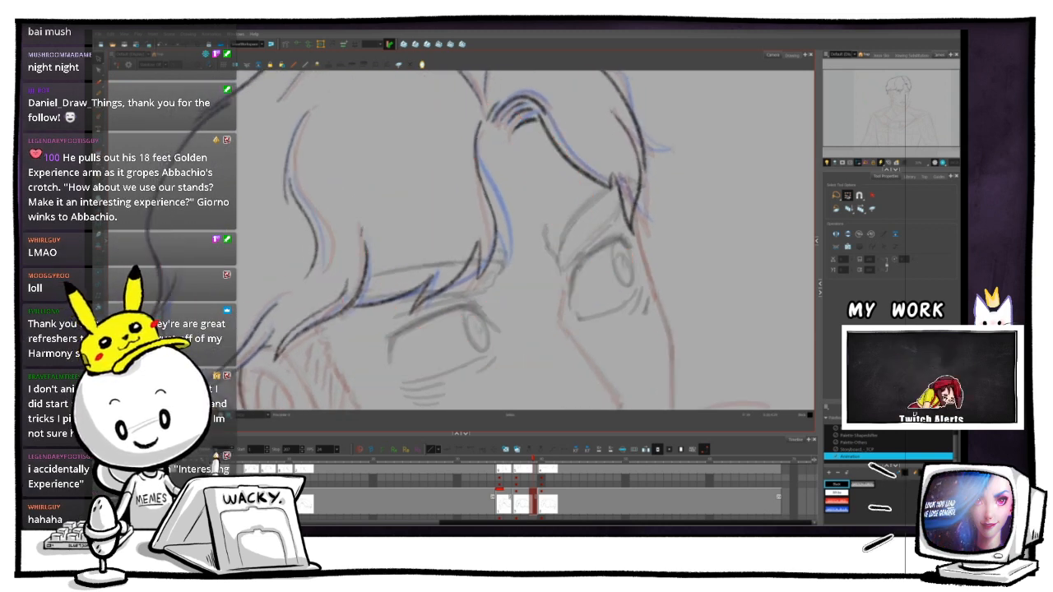
pyautogui.moveTo(469, 228); pyautogui.dragTo(477, 223)
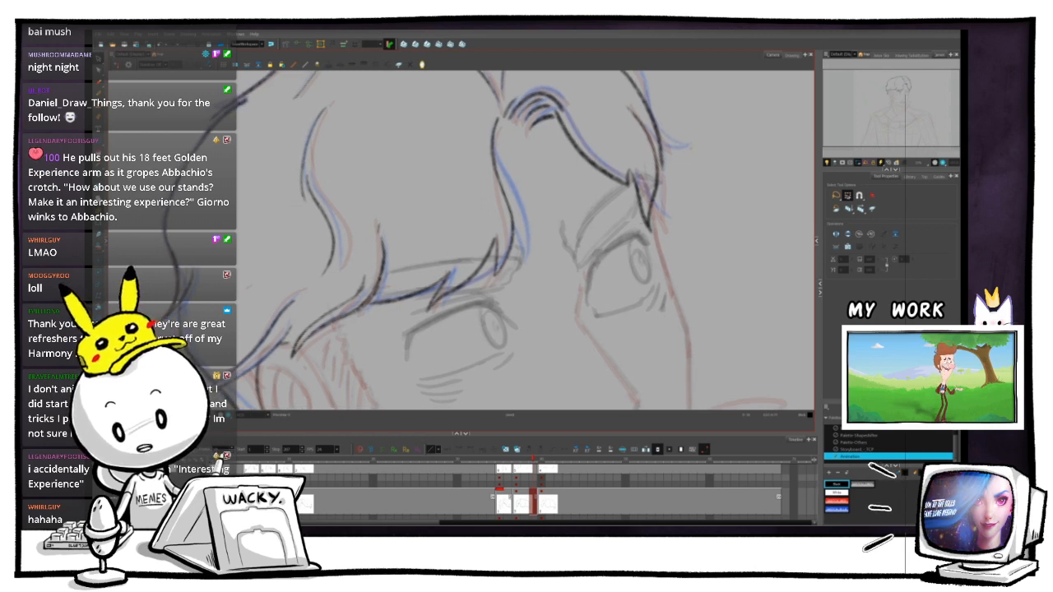
# - Select the fringe line hanging from the centre parting over the brow, nudge it slightly sideways, and clear the selection
pyautogui.moveTo(421, 139); pyautogui.dragTo(416, 140)
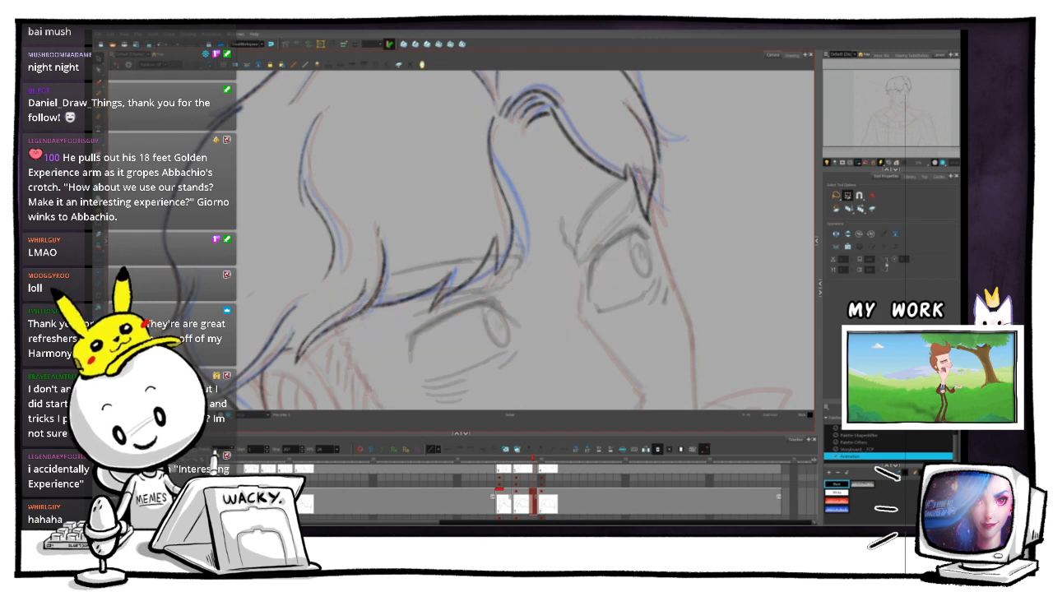
pyautogui.scroll(2, 425, 168)
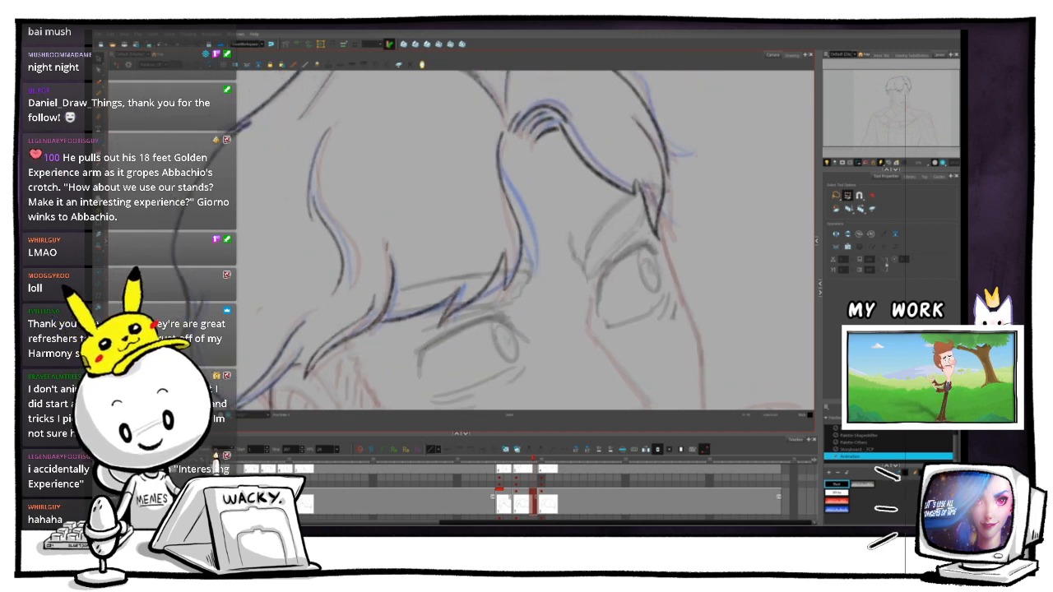
pyautogui.moveTo(389, 212); pyautogui.dragTo(370, 236)
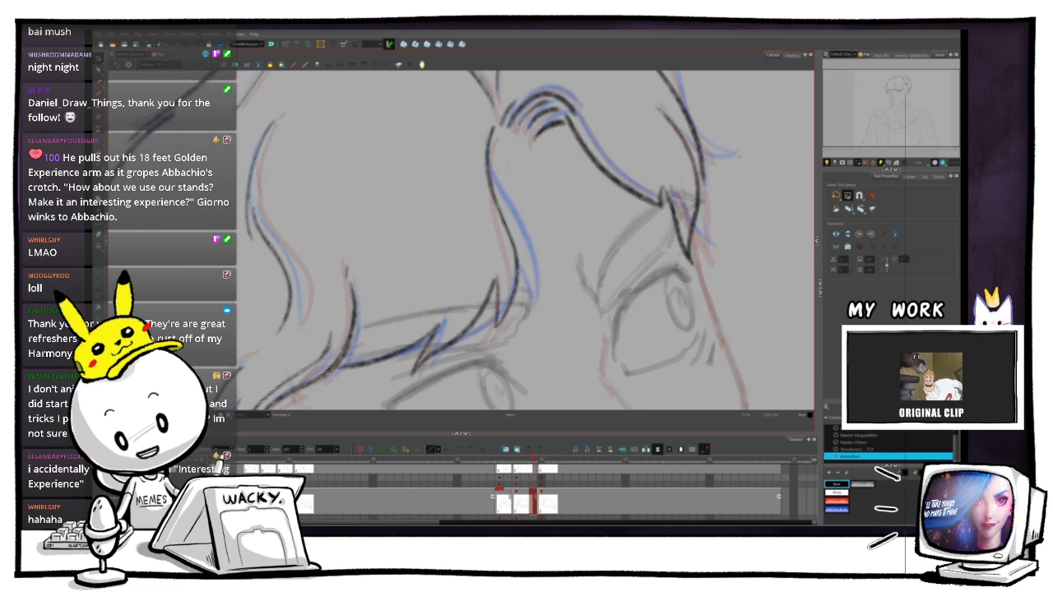
pyautogui.moveTo(408, 294); pyautogui.dragTo(493, 136)
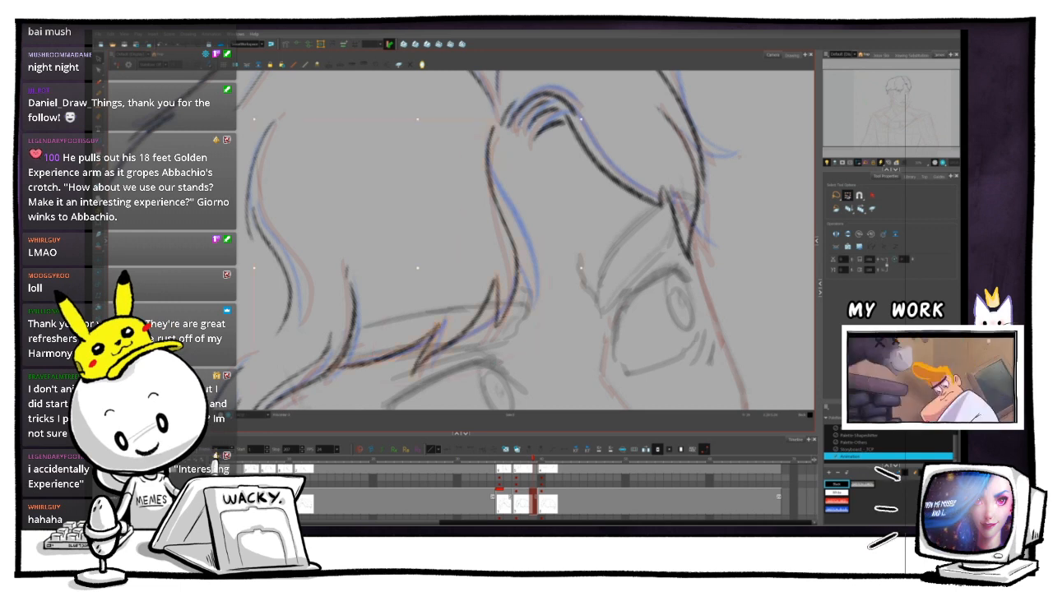
pyautogui.moveTo(461, 246); pyautogui.dragTo(486, 202)
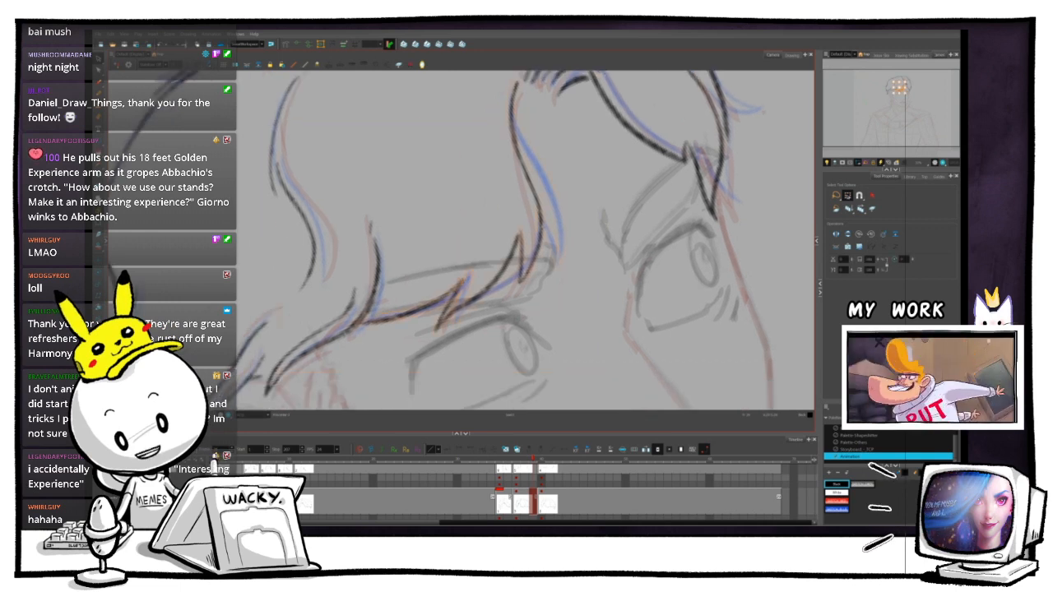
pyautogui.hotkey('ctrl', 'z')
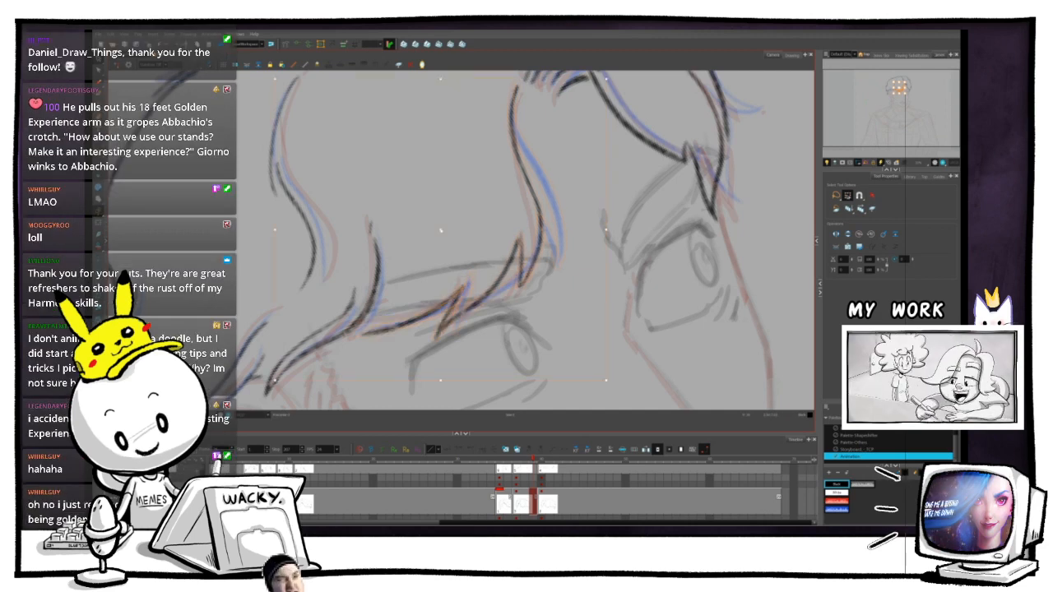
pyautogui.hotkey('ctrl', 'z')
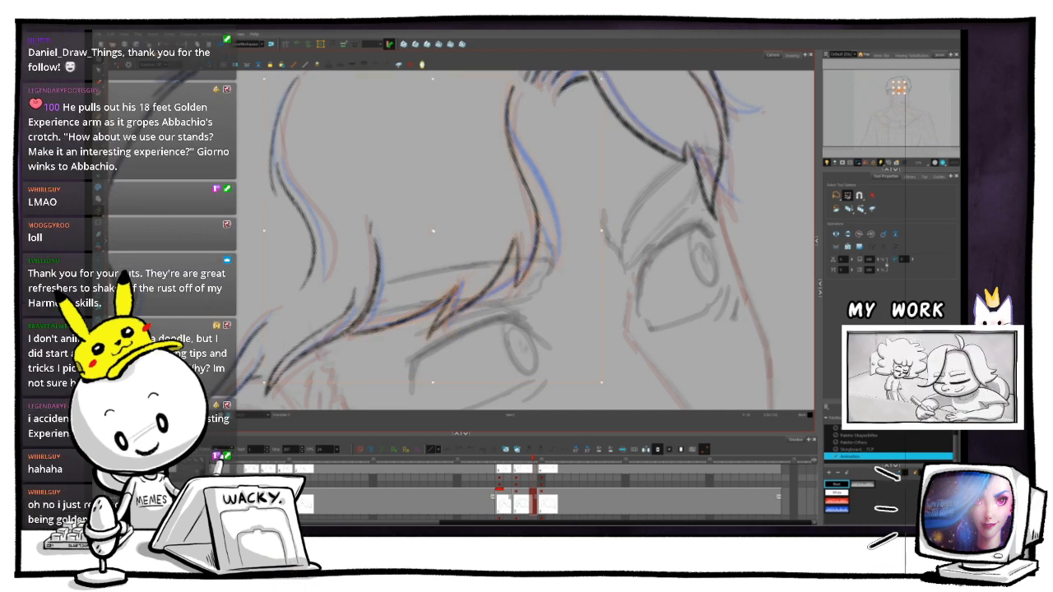
pyautogui.hotkey('ctrl', 'z')
pyautogui.press('1')
pyautogui.press('1')
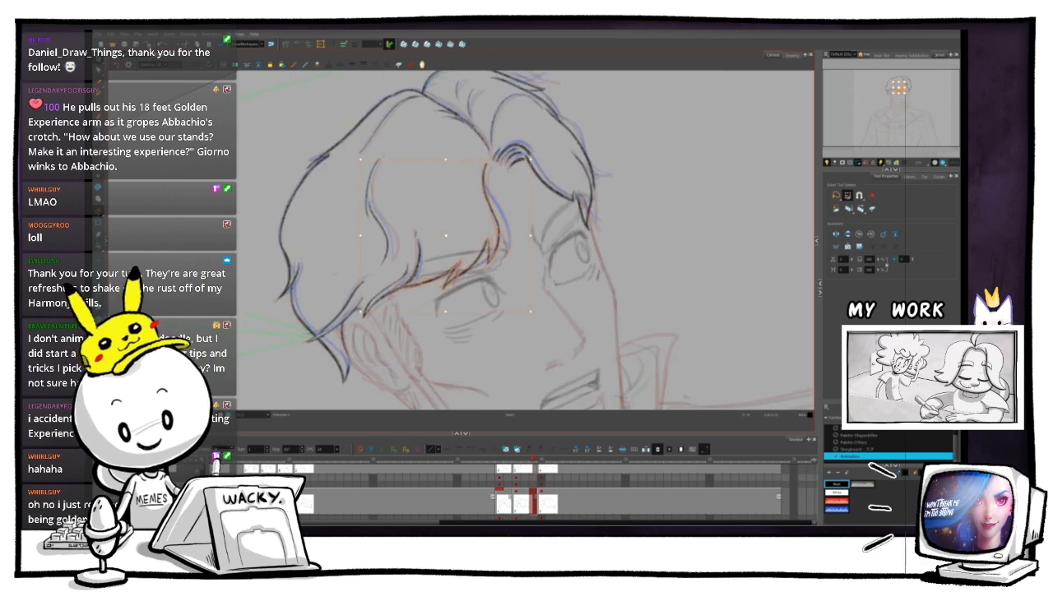
pyautogui.press('v')
pyautogui.press('Escape')
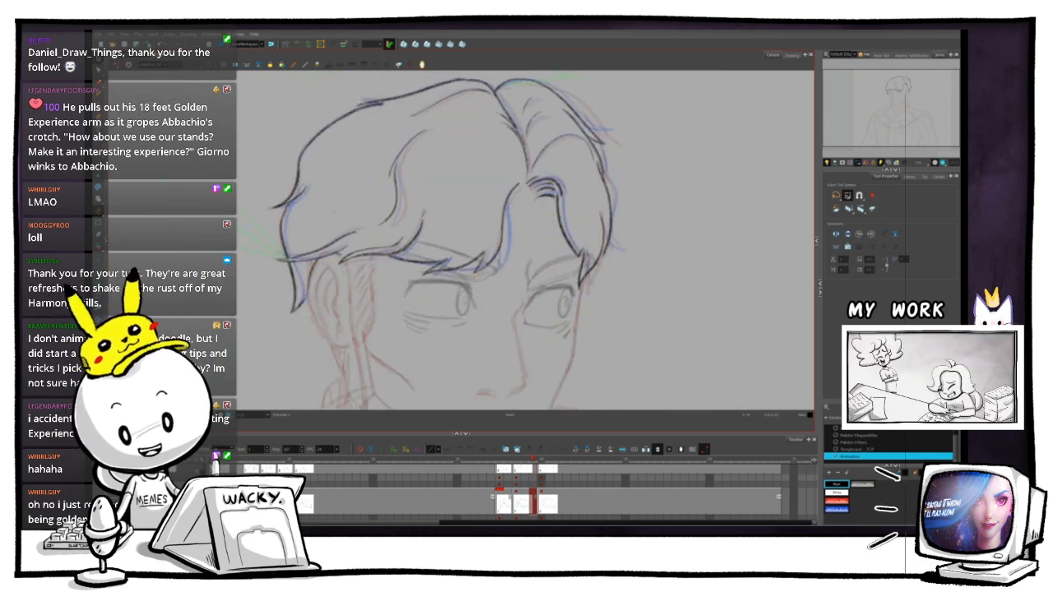
# - Flip between the in-between and the following frame to compare the fringe's motion
pyautogui.press('.')
pyautogui.press('.')
pyautogui.press('.')
pyautogui.press('.')
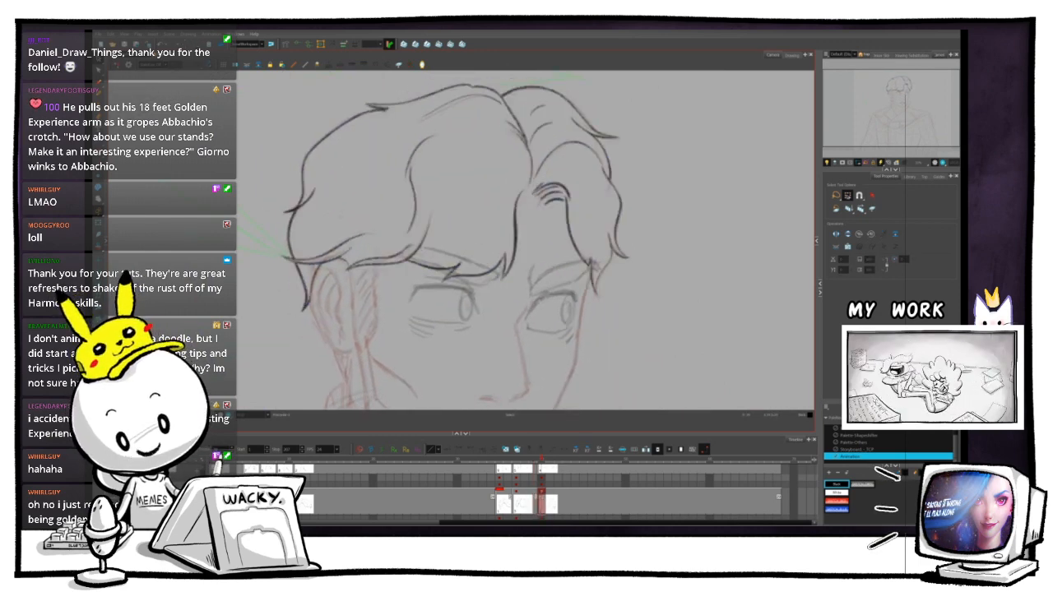
pyautogui.press('.')
pyautogui.press('.')
# - Examine the fringe curve below the centre parting up close from a rotated view against the onion-skin lines
pyautogui.hotkey('ctrl', 'alt')
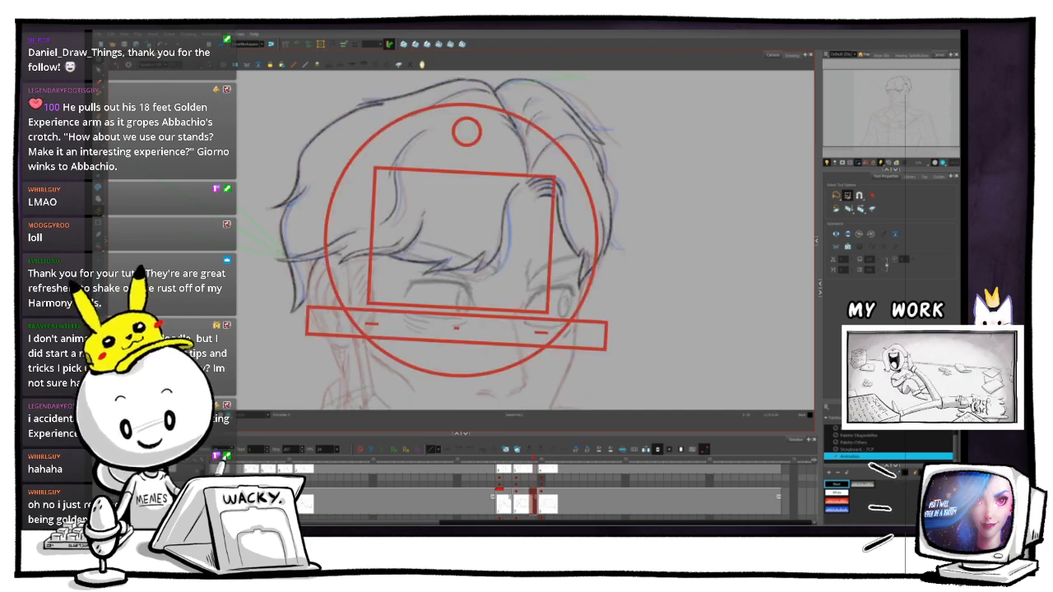
pyautogui.moveTo(467, 131); pyautogui.dragTo(352, 237)
pyautogui.scroll(-3, 460, 240)
pyautogui.scroll(5, 461, 240)
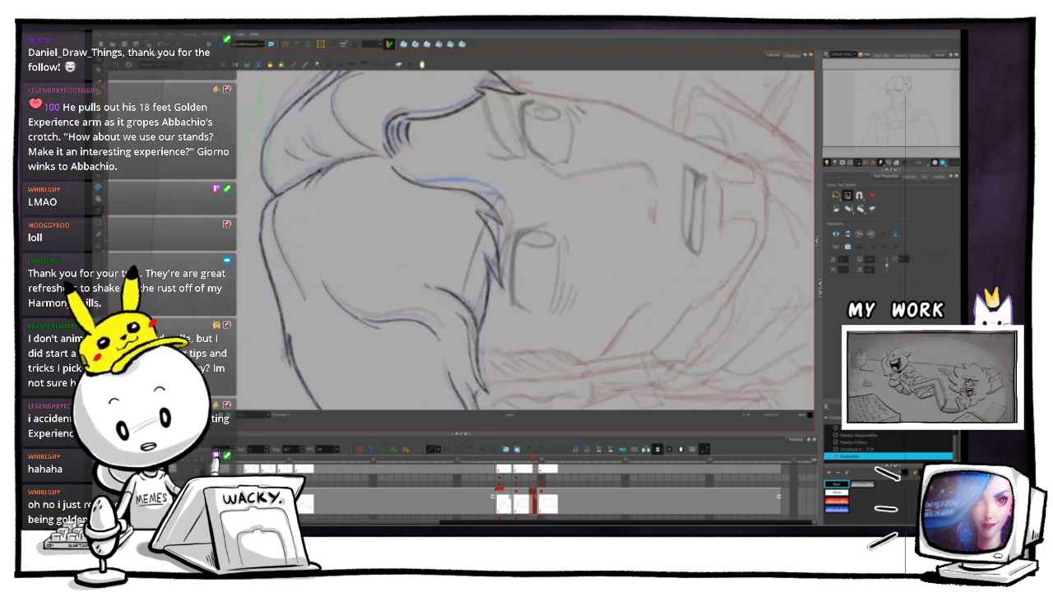
pyautogui.scroll(3, 460, 240)
pyautogui.moveTo(461, 240); pyautogui.dragTo(492, 355)
pyautogui.scroll(1, 492, 355)
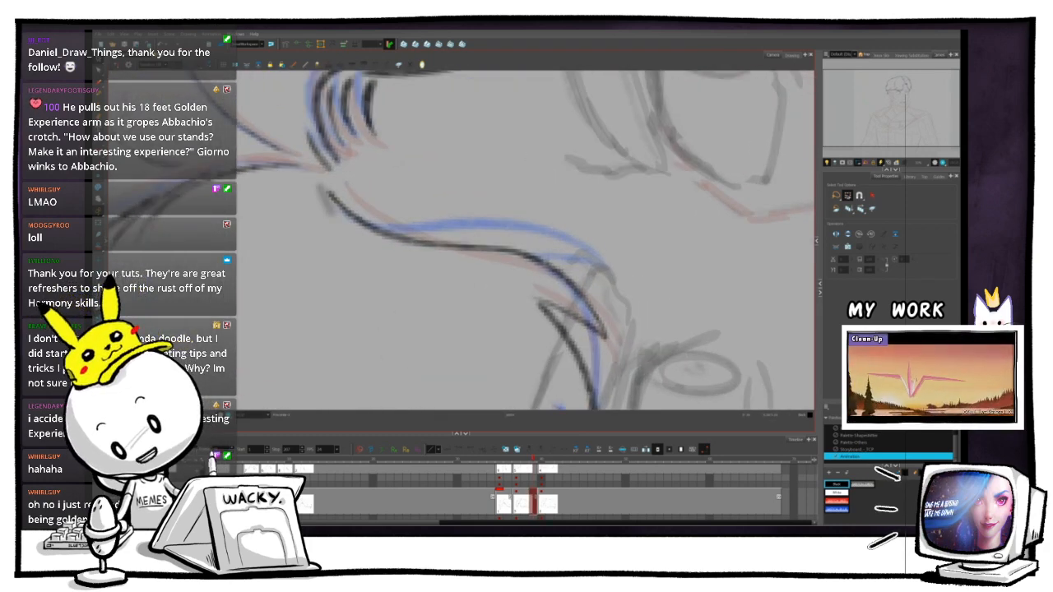
pyautogui.scroll(-5, 460, 240)
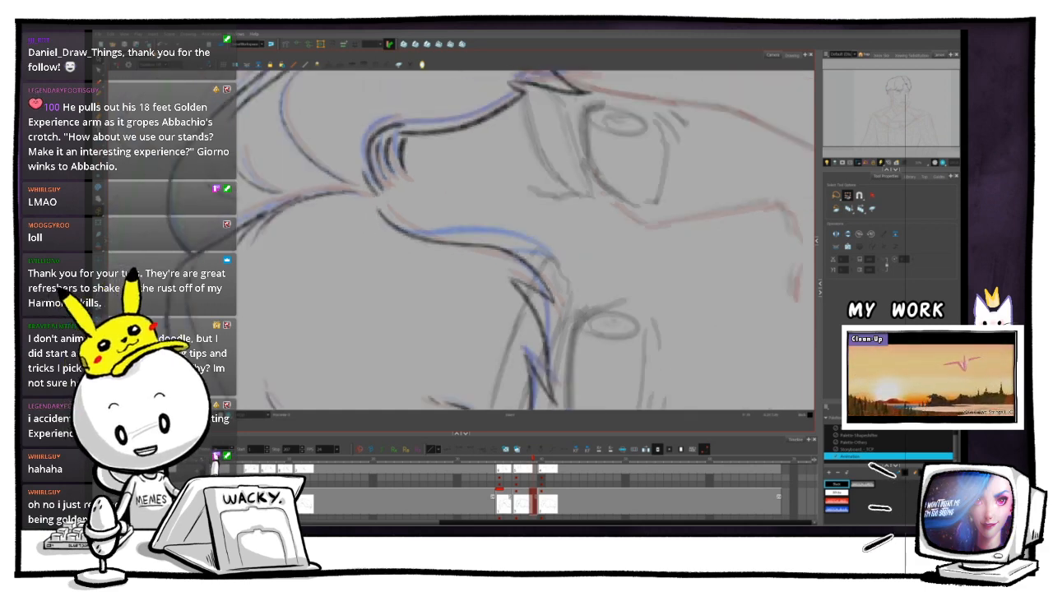
pyautogui.moveTo(353, 230); pyautogui.dragTo(491, 136)
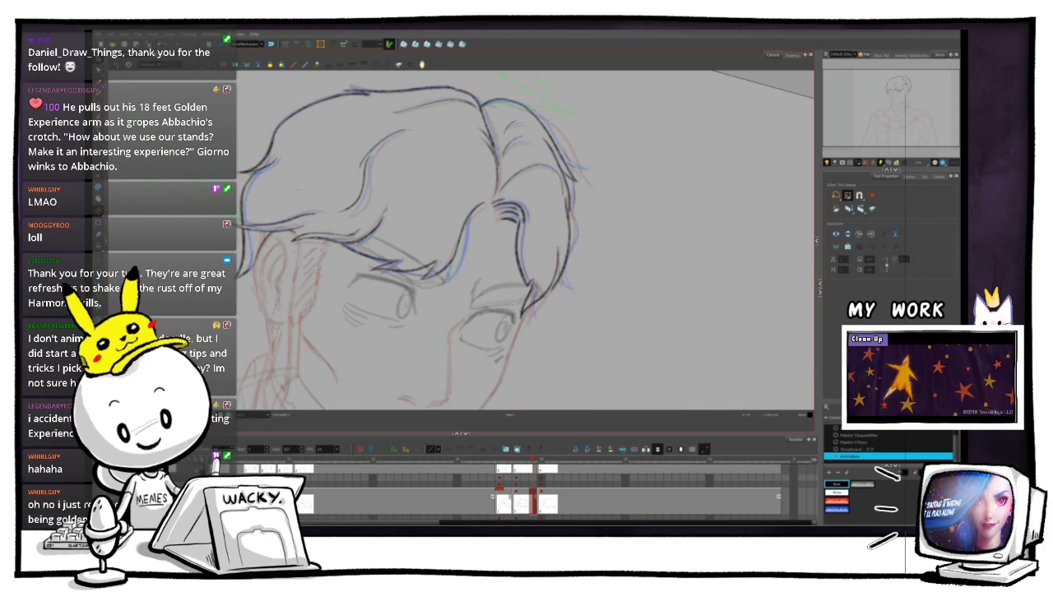
# - Draw the short brush line joining the side strands above the ear on the in-between, following the next frame's shape
pyautogui.scroll(3, 535, 222)
pyautogui.moveTo(395, 222)
pyautogui.mouseDown()
pyautogui.moveTo(609, 255)
pyautogui.moveTo(641, 280)
pyautogui.mouseUp()
pyautogui.scroll(3, 526, 240)
pyautogui.press('.')
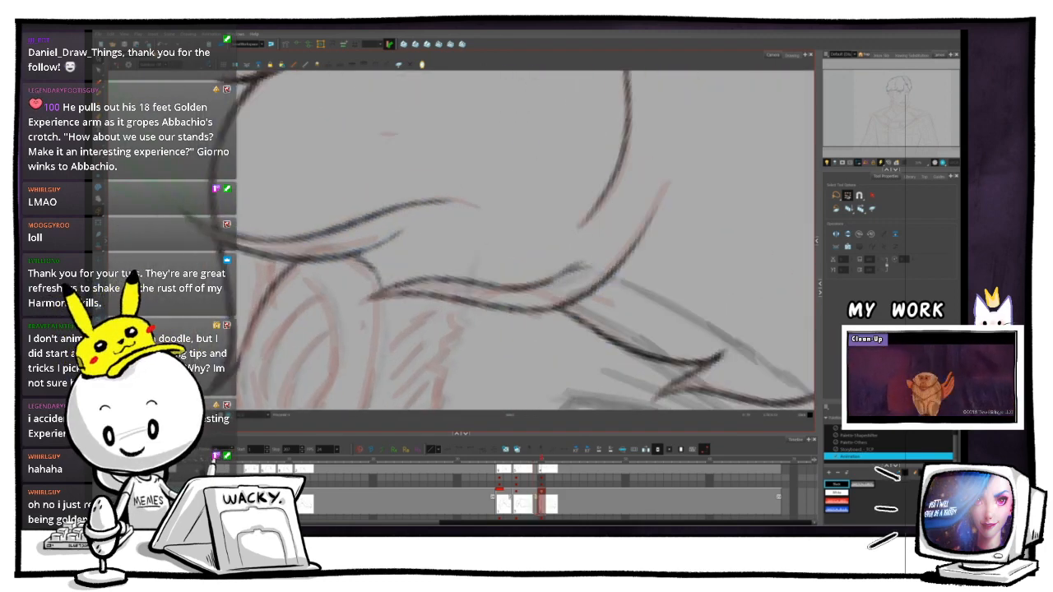
pyautogui.press('.')
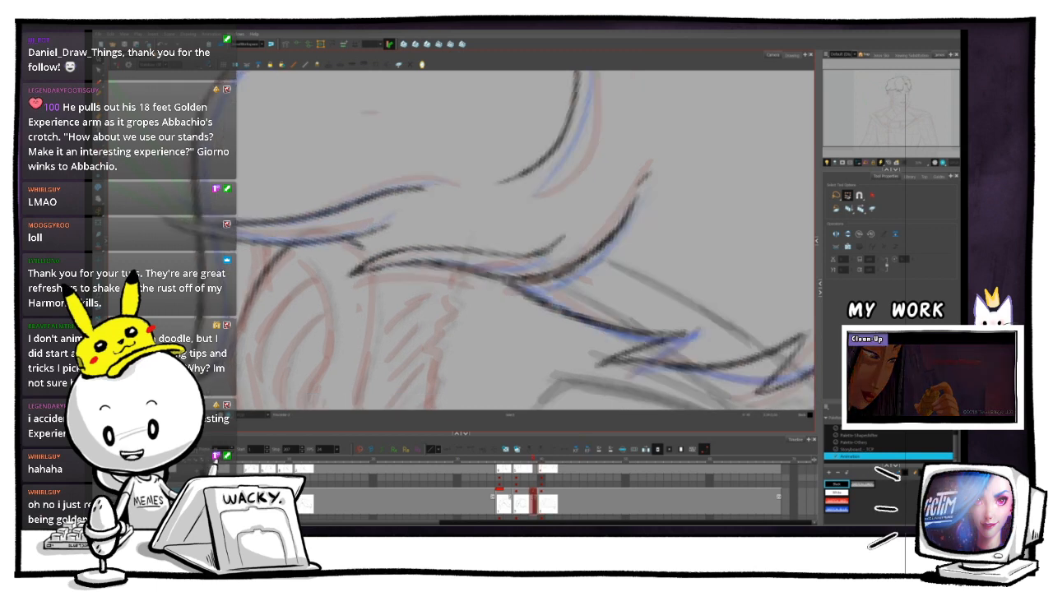
pyautogui.hotkey('ctrl', 'a')
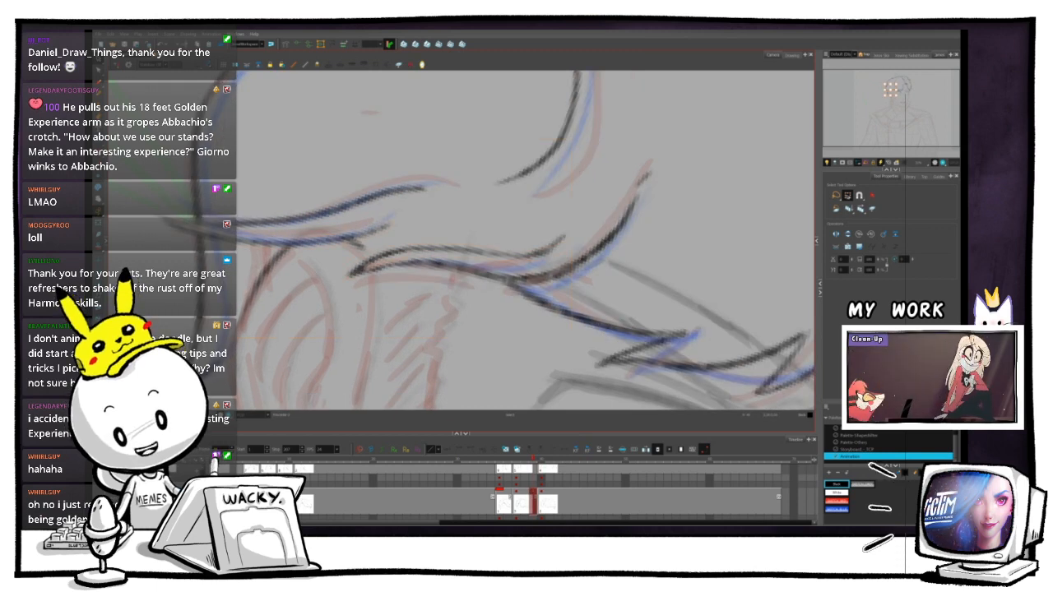
pyautogui.hotkey('alt', 'b')
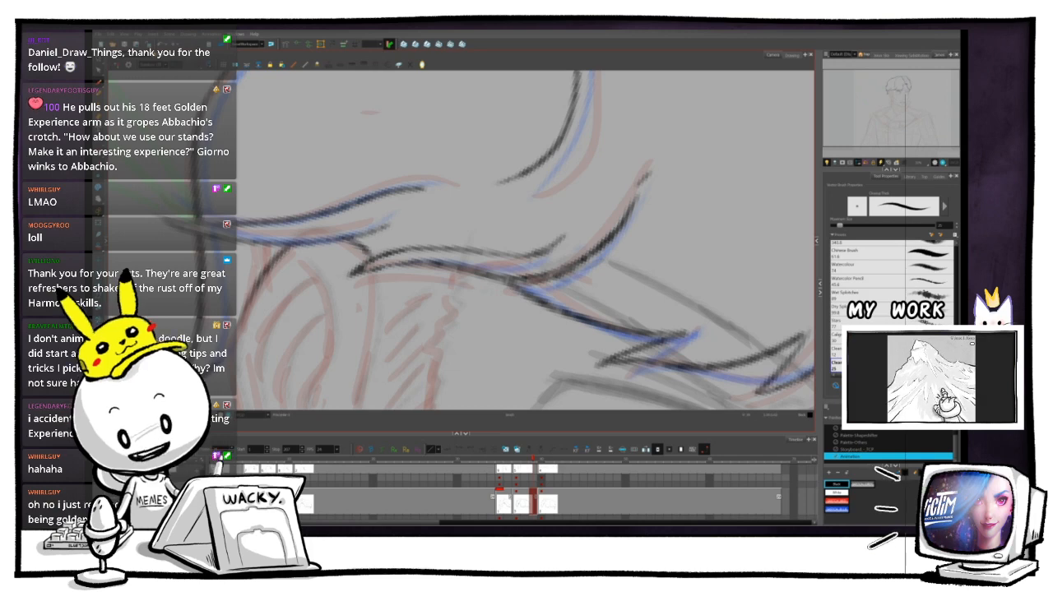
pyautogui.scroll(-6, 526, 240)
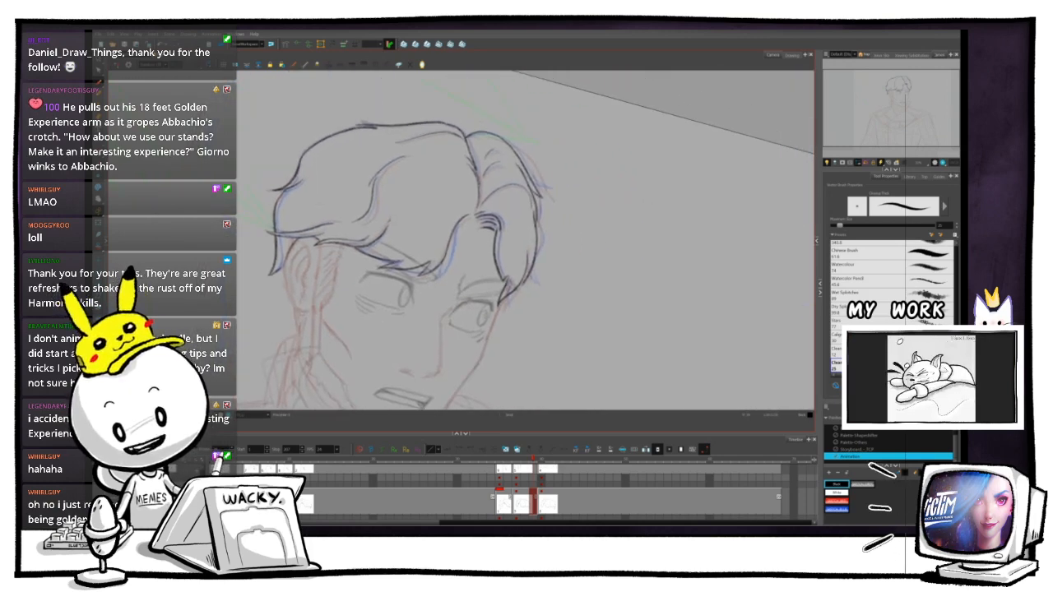
# - Flip through the neighbouring frames to compare the whole hair outline with the side strands in place
pyautogui.scroll(-1, 525, 240)
pyautogui.moveTo(494, 138); pyautogui.dragTo(480, 133)
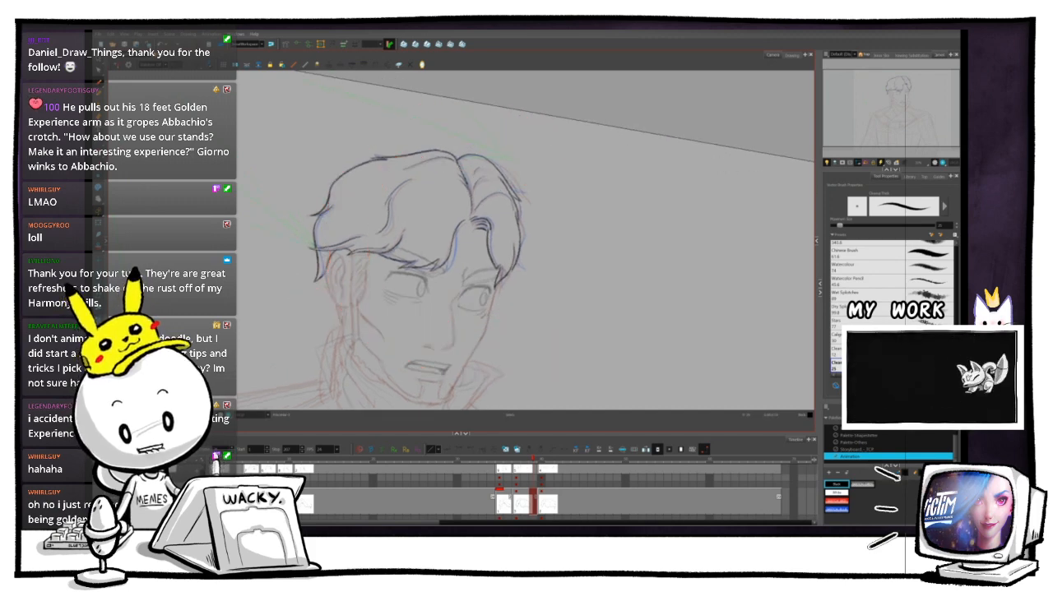
pyautogui.press(',')
pyautogui.press('.')
pyautogui.press('.')
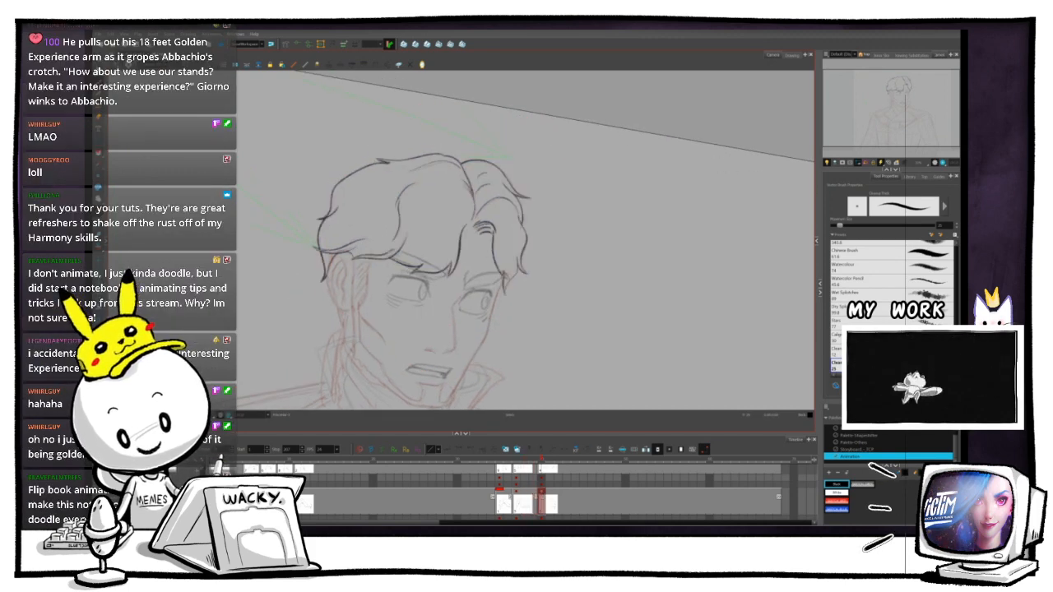
pyautogui.press(',')
# - Examine the side strands above the ear up close, and check them against the full head
pyautogui.moveTo(469, 132); pyautogui.dragTo(541, 175)
pyautogui.press('2')
pyautogui.press('2')
pyautogui.moveTo(510, 242); pyautogui.dragTo(648, 387)
pyautogui.press('2')
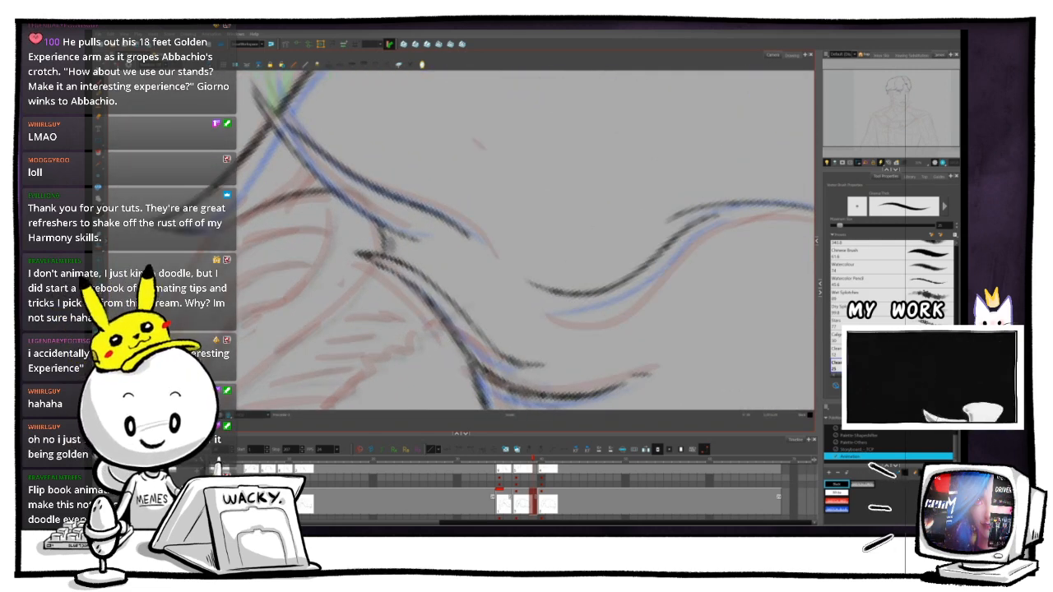
pyautogui.press('1')
pyautogui.press('1')
pyautogui.moveTo(447, 162); pyautogui.dragTo(389, 205)
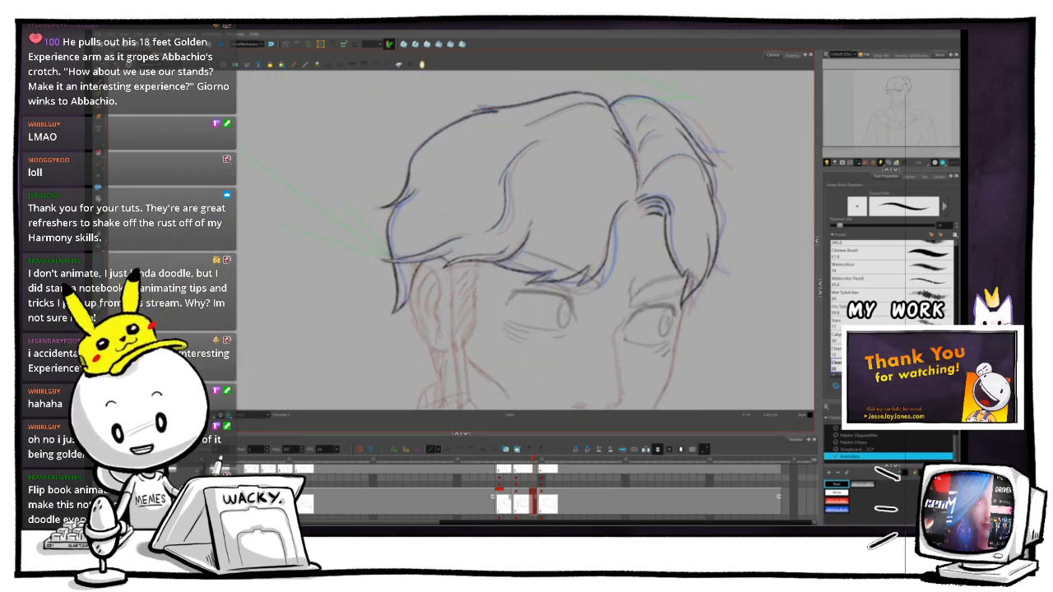
pyautogui.press('1')
pyautogui.press('1')
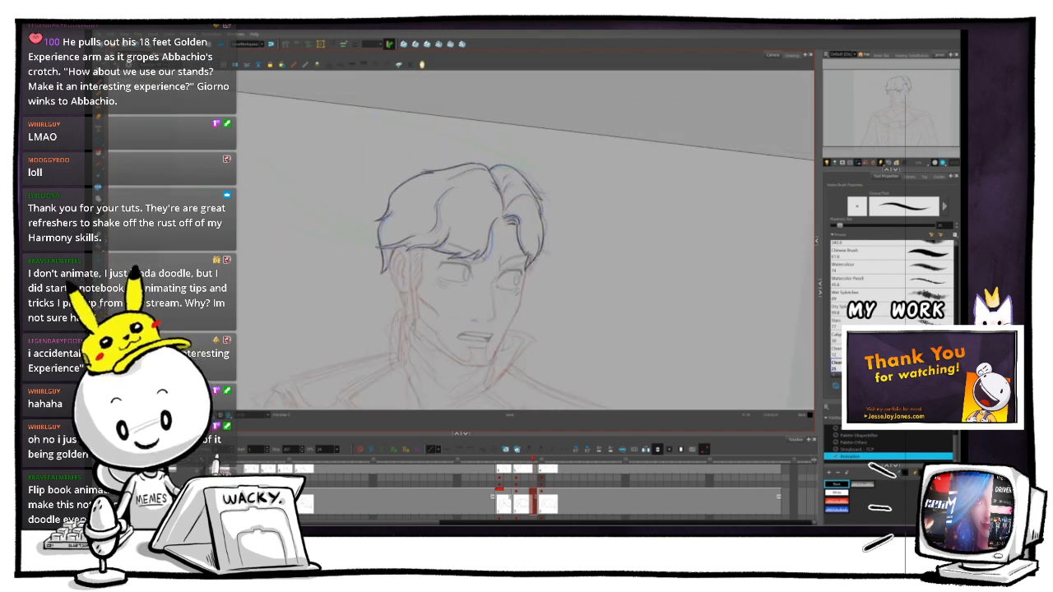
# - Straighten the canvas and flip between the in-between and its neighbouring frames to check the hair's motion
pyautogui.hotkey('ctrl', 'alt')
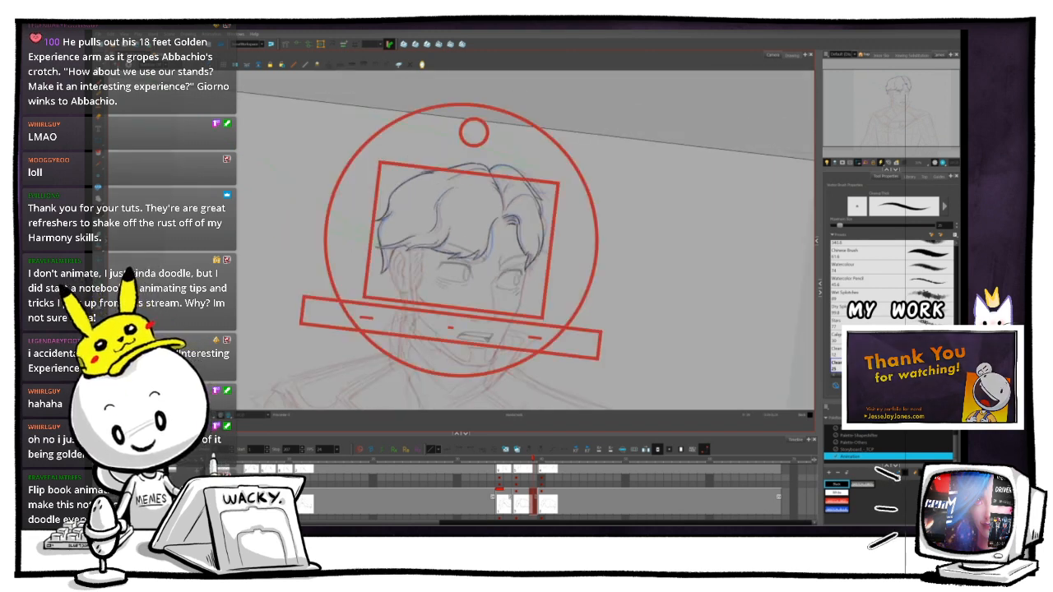
pyautogui.moveTo(429, 172); pyautogui.dragTo(418, 177)
pyautogui.hotkey('ctrl', 'alt')
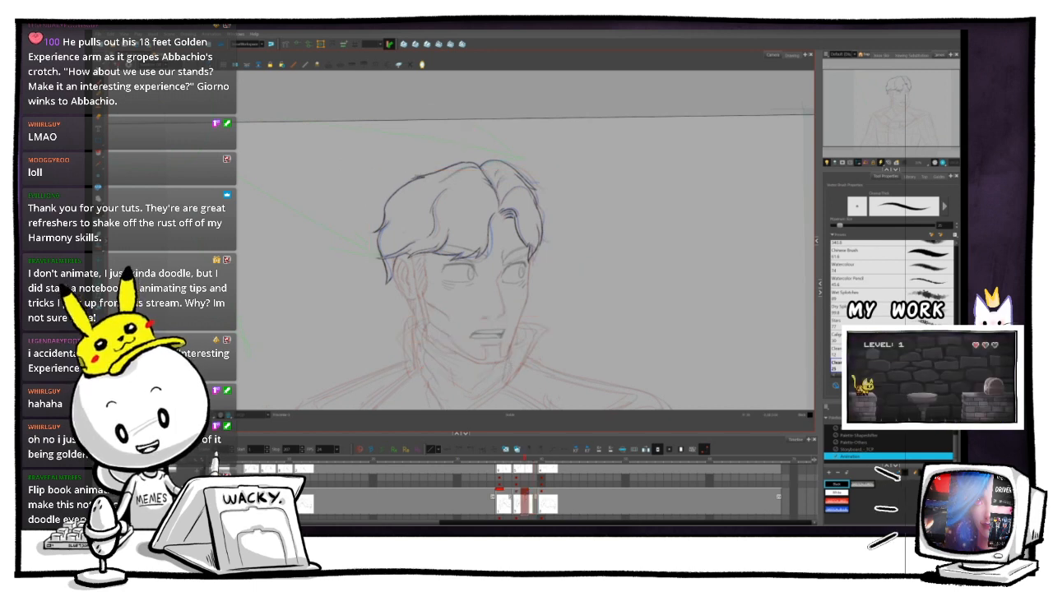
pyautogui.press('.')
pyautogui.press('.')
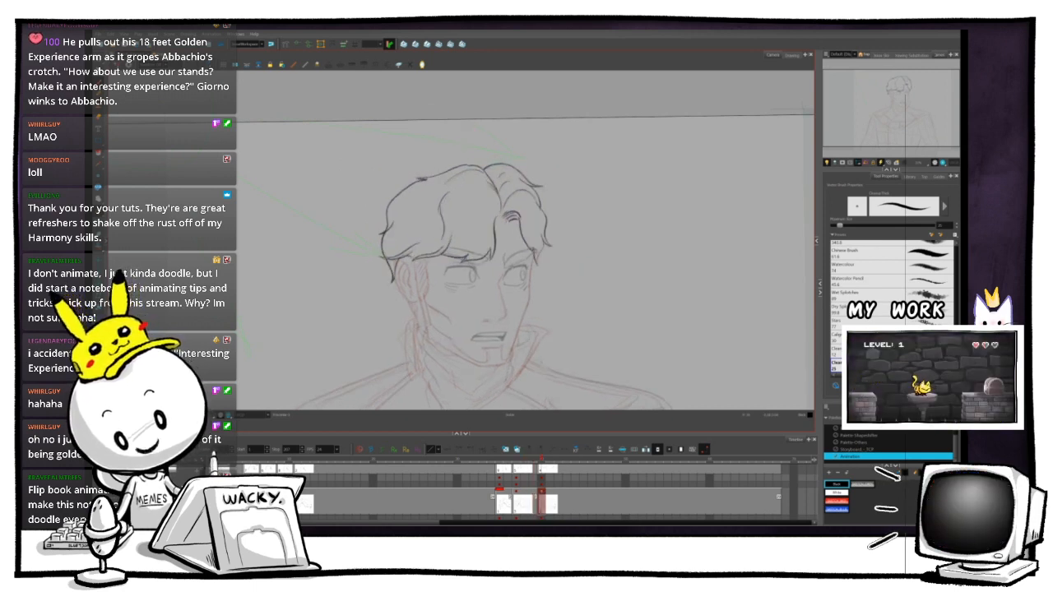
pyautogui.press('.')
pyautogui.press('.')
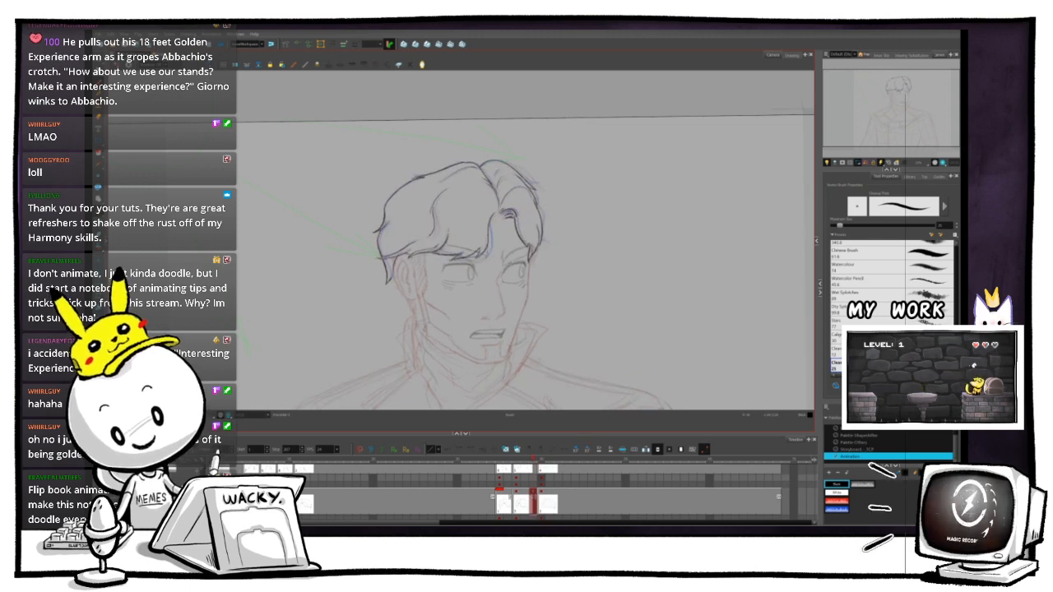
# - Draw the arched strand line from the base of the centre parting over the small front lock toward the outer hair edge
pyautogui.moveTo(526, 247); pyautogui.dragTo(433, 269)
pyautogui.press('2')
pyautogui.press('2')
pyautogui.press('2')
pyautogui.press('2')
pyautogui.press('2')
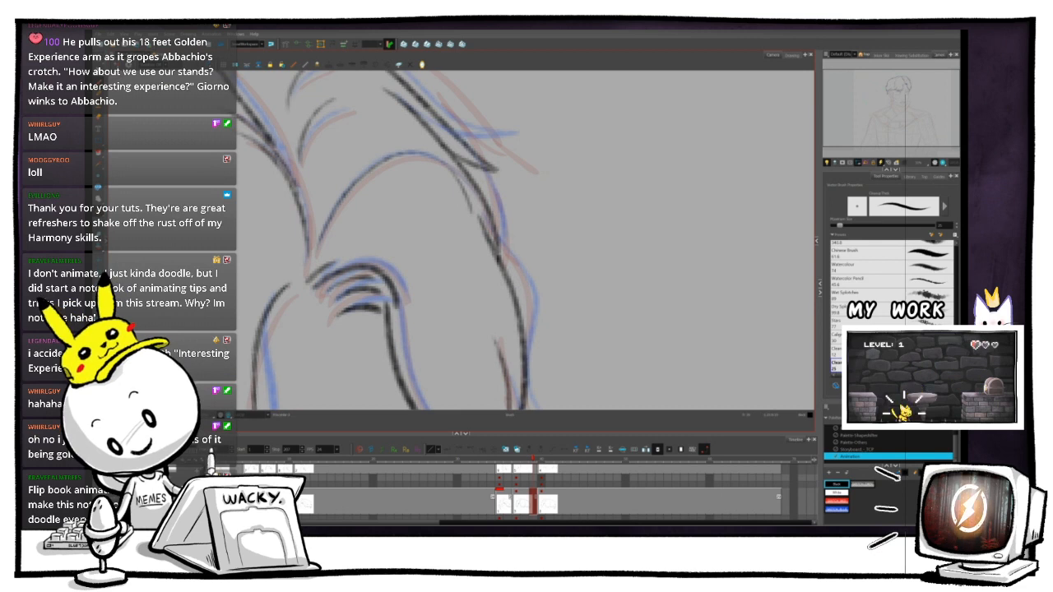
pyautogui.moveTo(452, 161)
pyautogui.mouseDown()
pyautogui.moveTo(403, 153)
pyautogui.moveTo(346, 177)
pyautogui.moveTo(317, 251)
pyautogui.mouseUp()
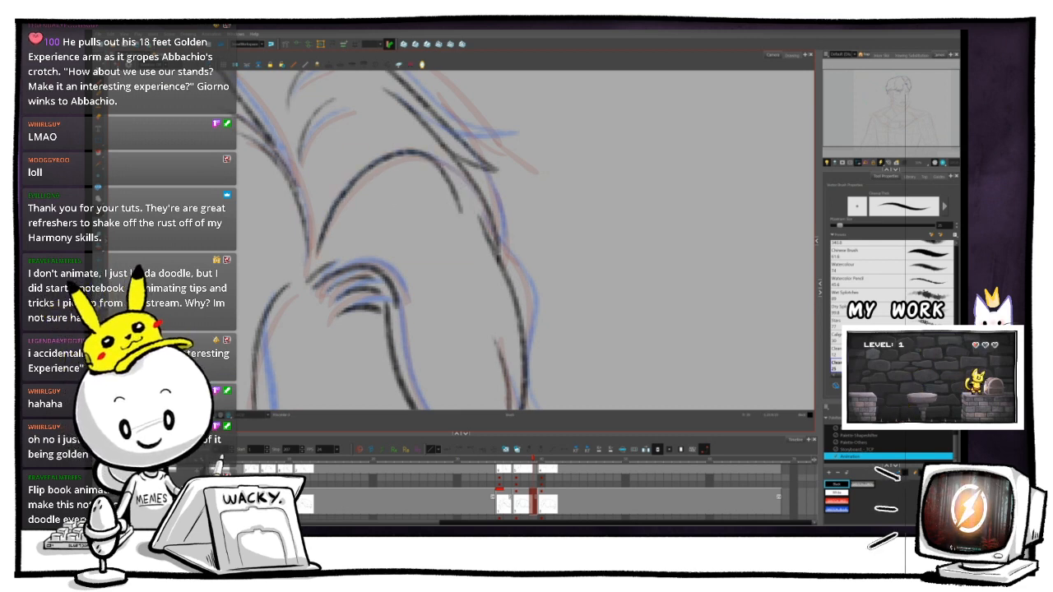
pyautogui.press('1')
pyautogui.press('1')
pyautogui.press('1')
pyautogui.press('1')
pyautogui.moveTo(460, 263); pyautogui.dragTo(470, 246)
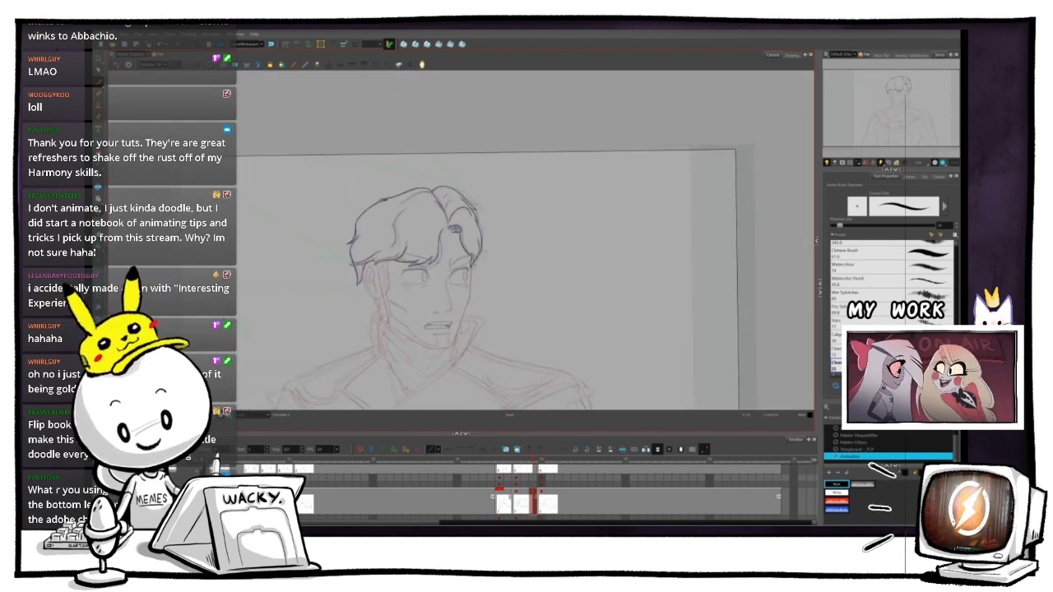
# - Select the arched strand line over the small front lock and check its curve up close against the surrounding hair
pyautogui.press('2')
pyautogui.press('2')
pyautogui.press('2')
pyautogui.press('2')
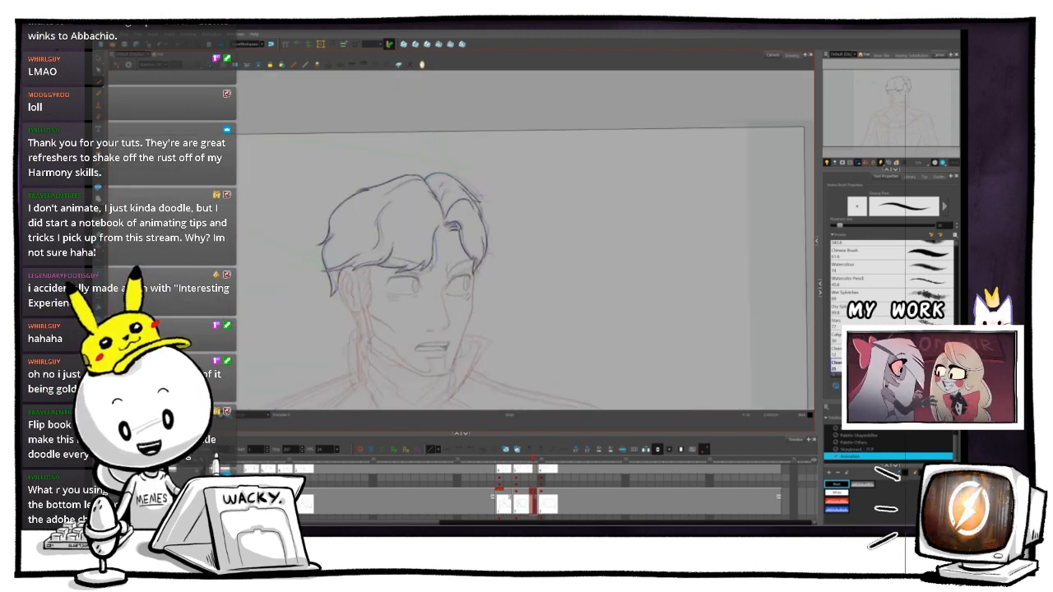
pyautogui.press('2')
pyautogui.moveTo(460, 206); pyautogui.dragTo(464, 291)
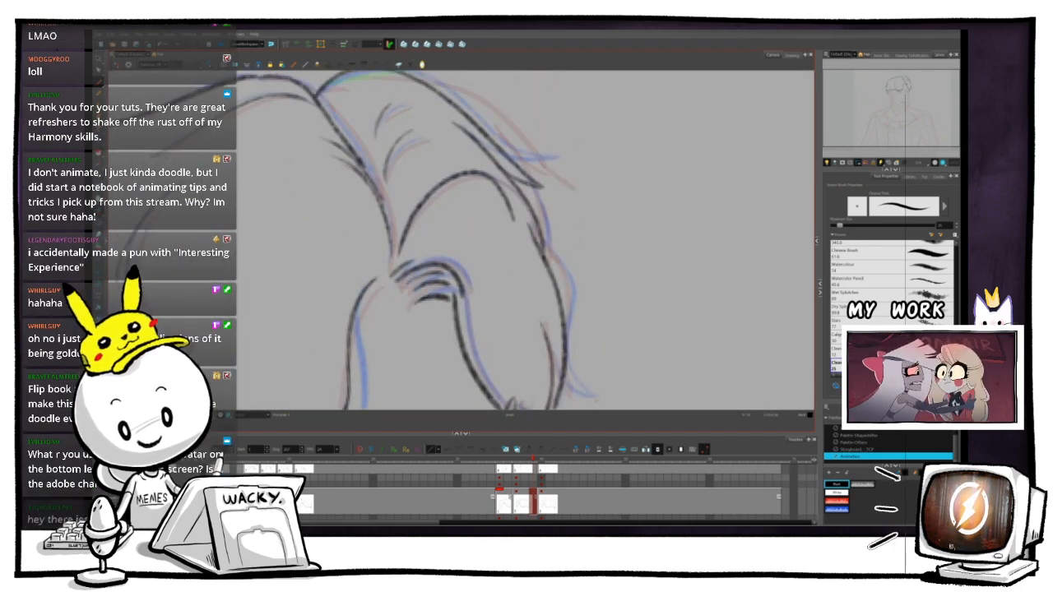
pyautogui.hotkey('alt', 's')
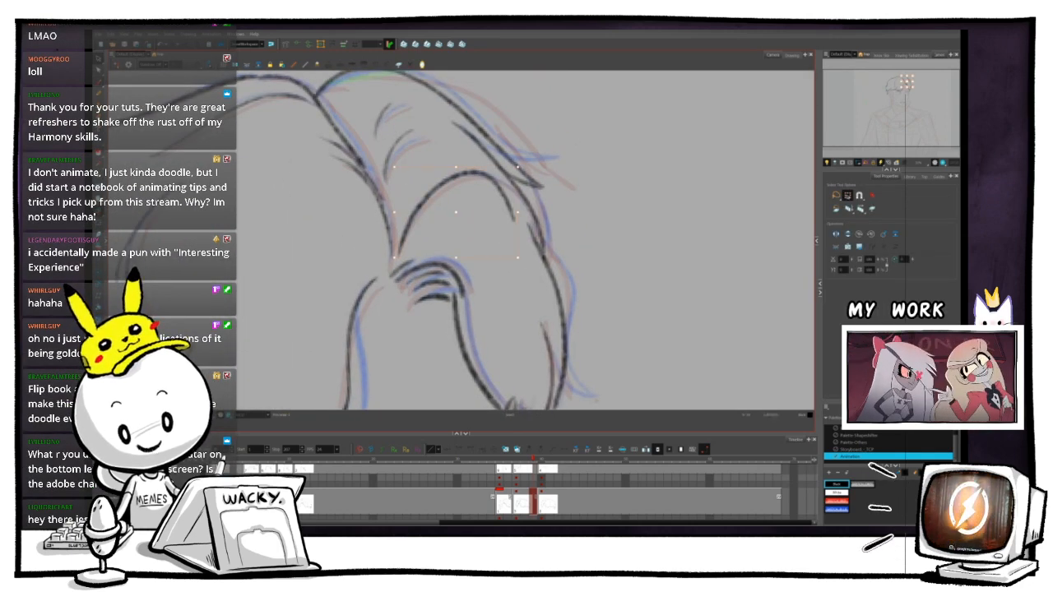
pyautogui.click(513, 217)
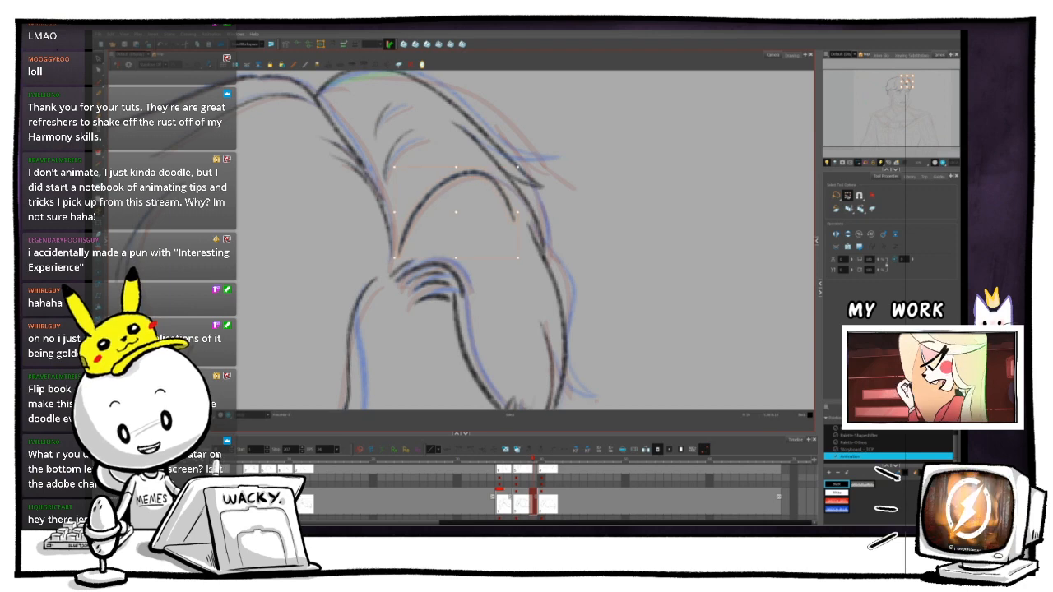
pyautogui.press('1')
pyautogui.press('1')
pyautogui.press('1')
pyautogui.press('1')
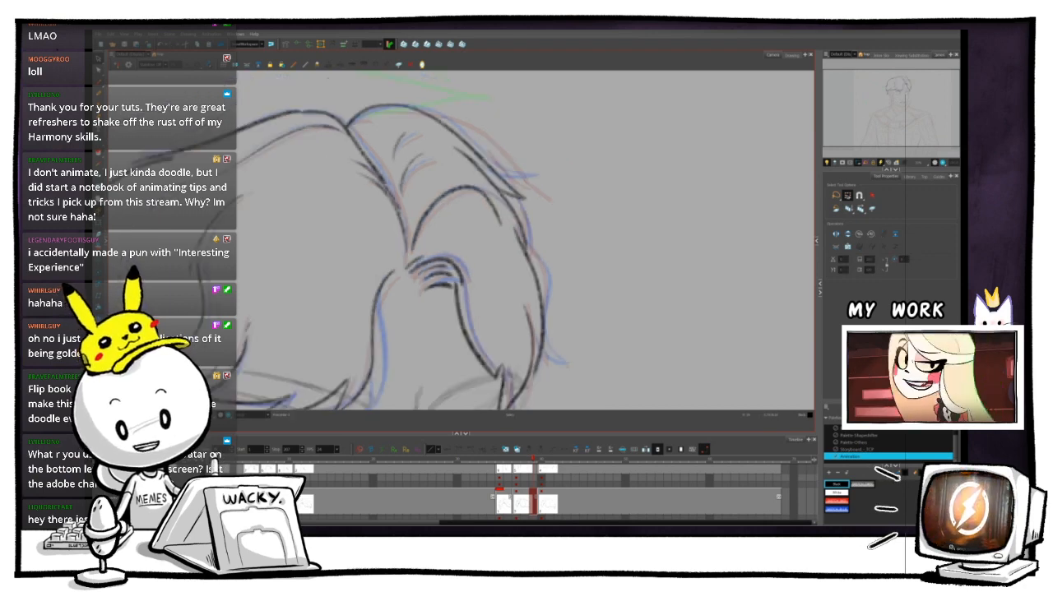
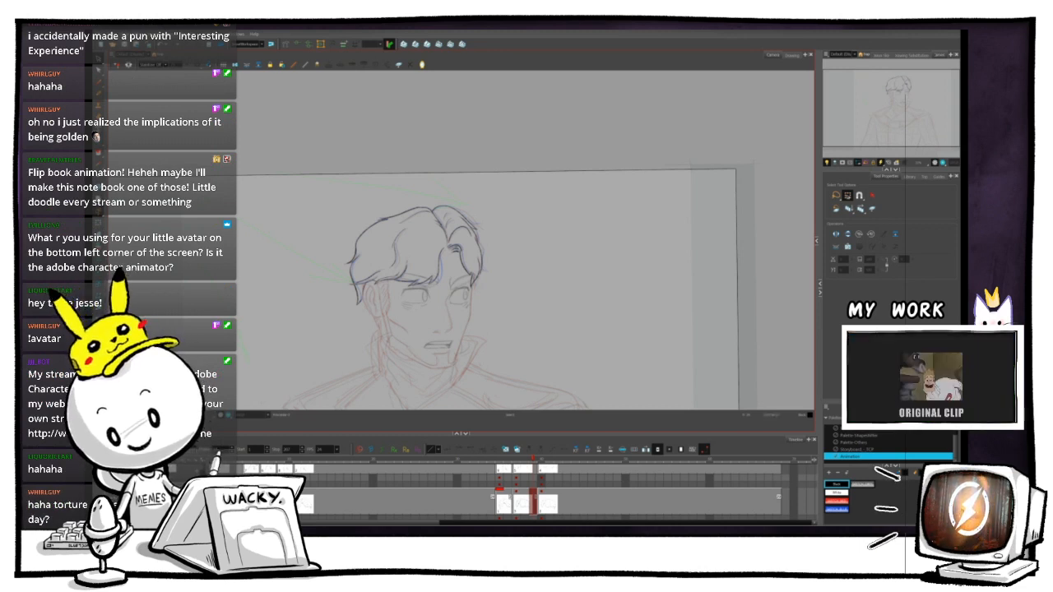
# - Try adjusting the arched strand line where it curves over the small front lock, and undo the change
pyautogui.hotkey('ctrl', 'alt')
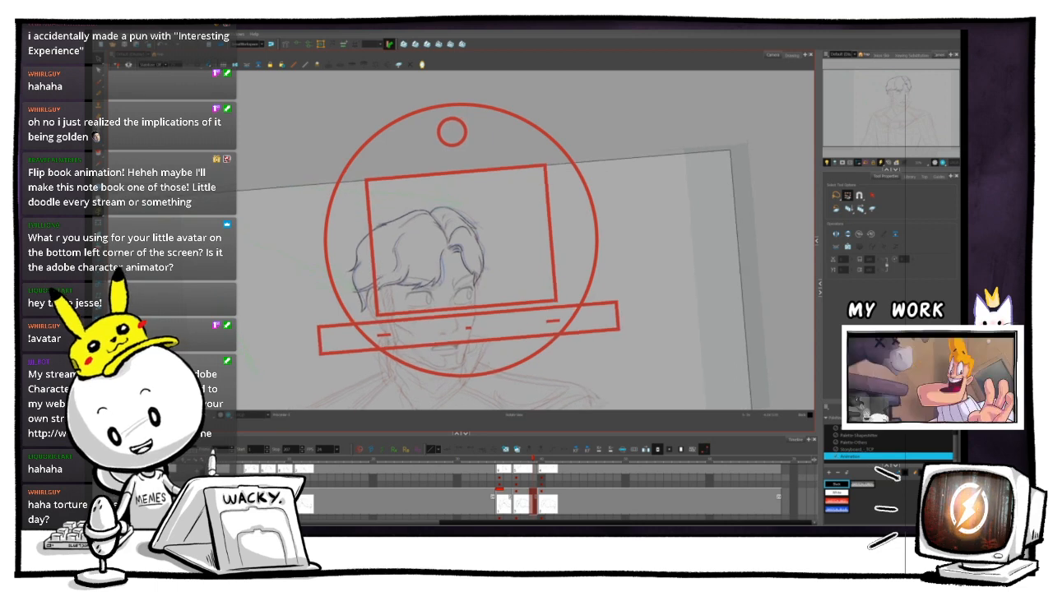
pyautogui.scroll(3, 469, 288)
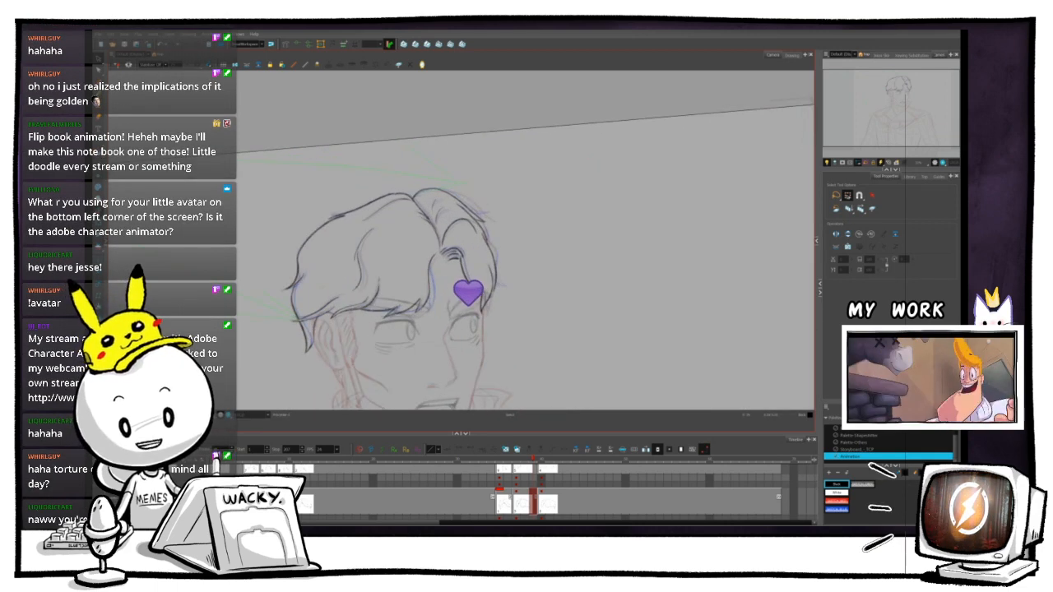
pyautogui.hotkey('ctrl', 'alt')
pyautogui.moveTo(468, 292); pyautogui.dragTo(468, 292)
pyautogui.scroll(5, 468, 292)
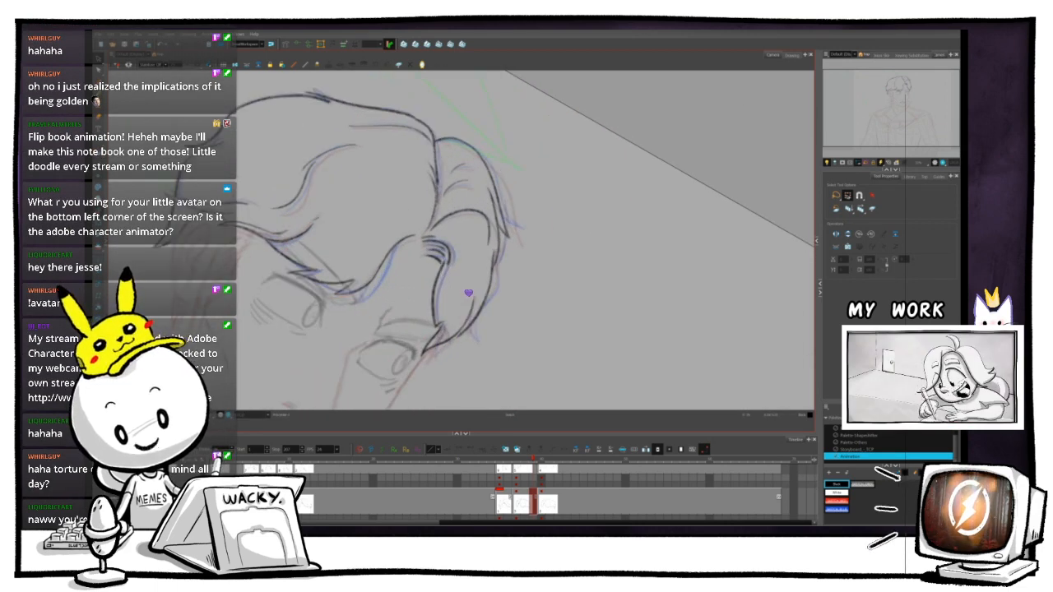
pyautogui.scroll(3, 468, 292)
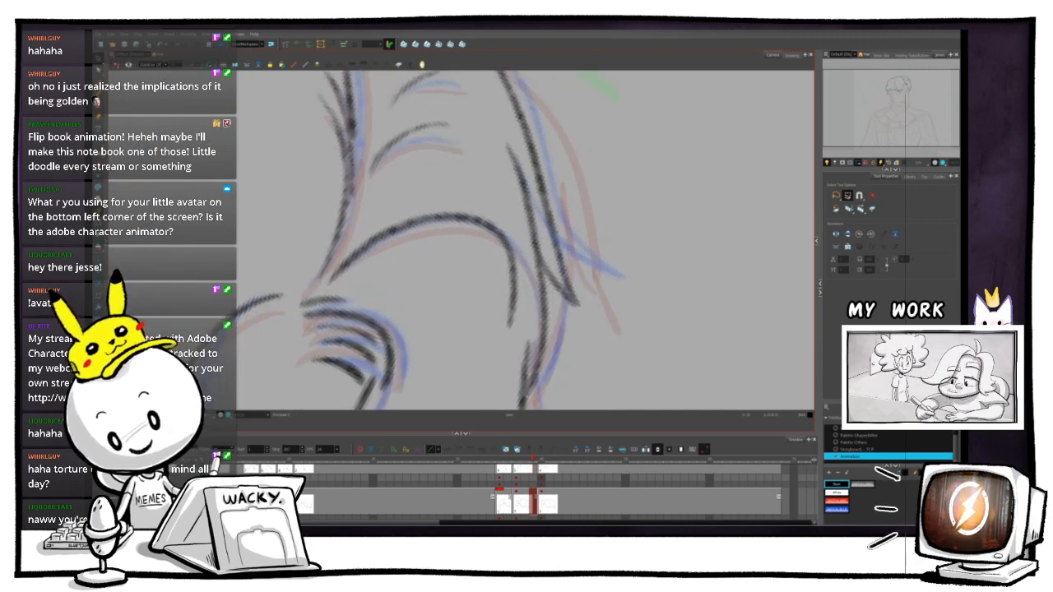
pyautogui.moveTo(468, 292)
pyautogui.mouseDown()
pyautogui.moveTo(455, 310)
pyautogui.moveTo(501, 345)
pyautogui.moveTo(492, 241)
pyautogui.moveTo(444, 217)
pyautogui.mouseUp()
pyautogui.hotkey('ctrl', 'alt')
pyautogui.hotkey('ctrl', 'z')
pyautogui.press('1')
pyautogui.press('1')
pyautogui.press('1')
pyautogui.press('1')
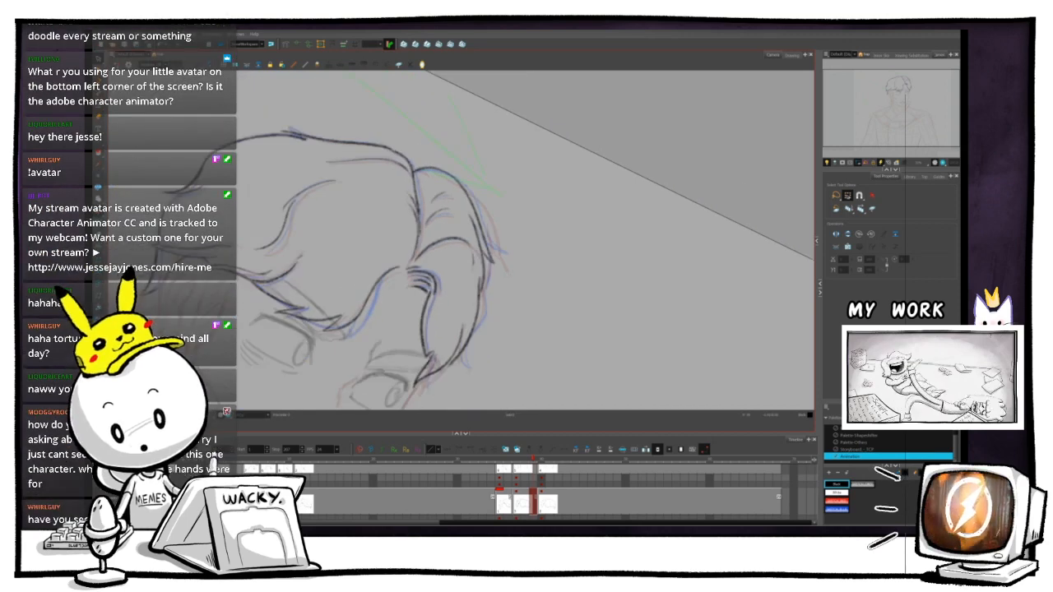
# - Try reworking the outer curve of the arched strand from the parting down to its tip, and undo the attempt
pyautogui.moveTo(474, 272); pyautogui.dragTo(463, 238)
pyautogui.moveTo(509, 142)
pyautogui.mouseDown()
pyautogui.moveTo(454, 131)
pyautogui.moveTo(378, 172)
pyautogui.moveTo(352, 236)
pyautogui.moveTo(523, 151)
pyautogui.moveTo(547, 175)
pyautogui.mouseUp()
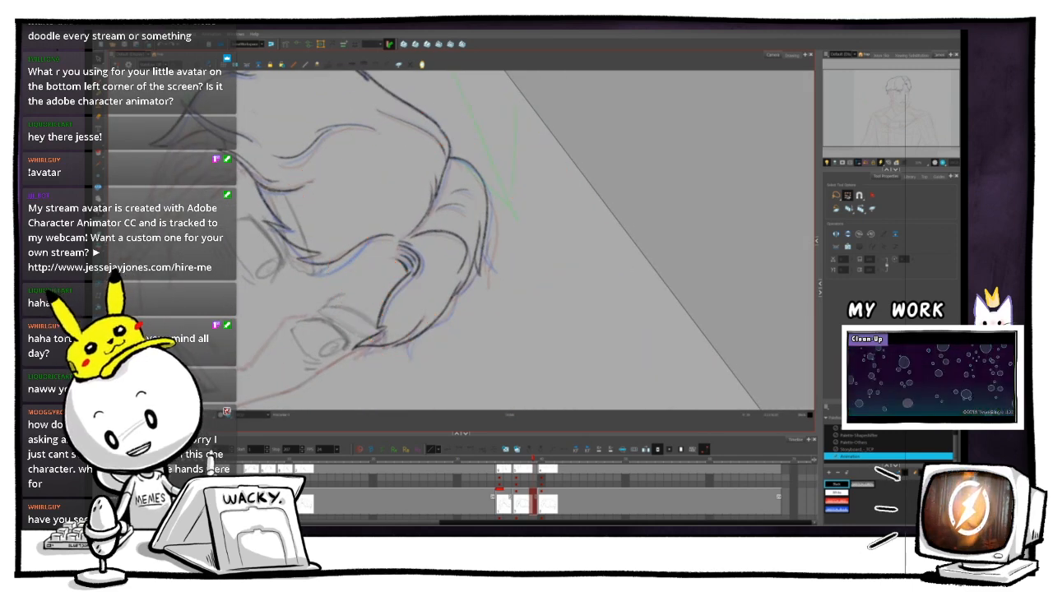
pyautogui.scroll(6, 465, 261)
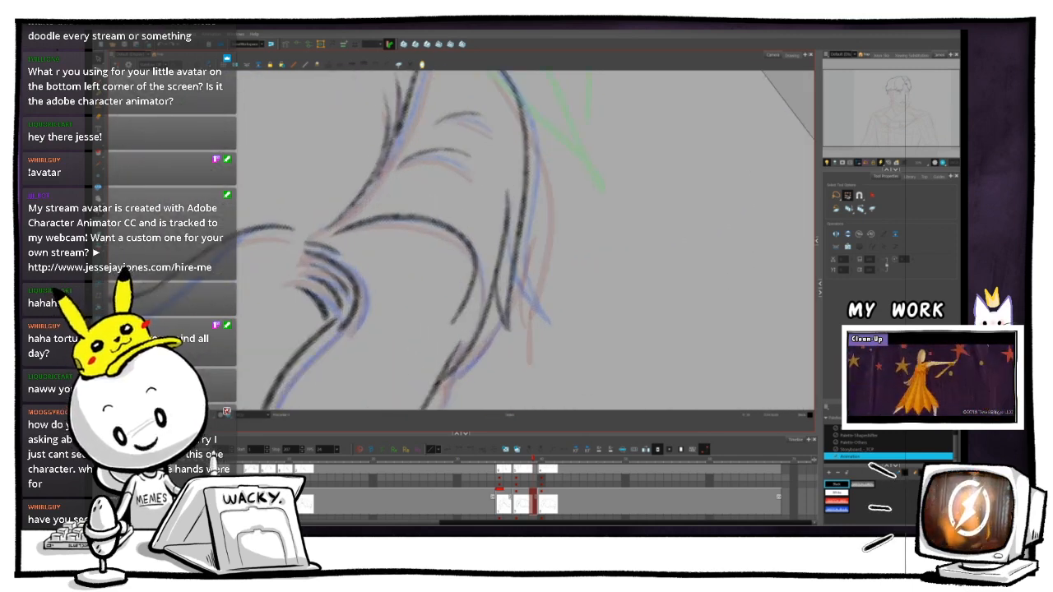
pyautogui.moveTo(548, 174); pyautogui.dragTo(494, 263)
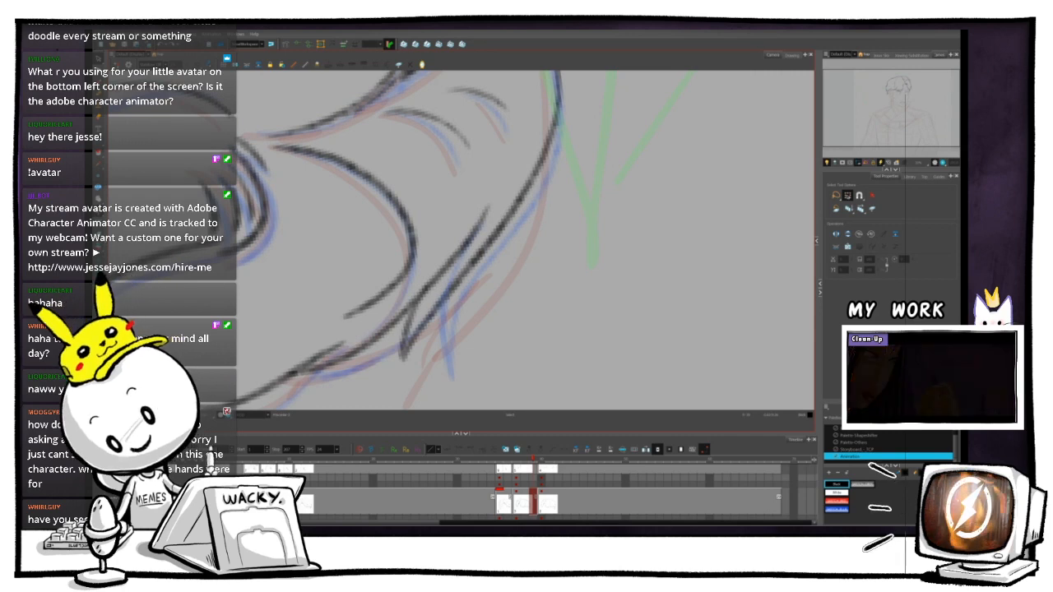
pyautogui.moveTo(548, 174); pyautogui.dragTo(535, 360)
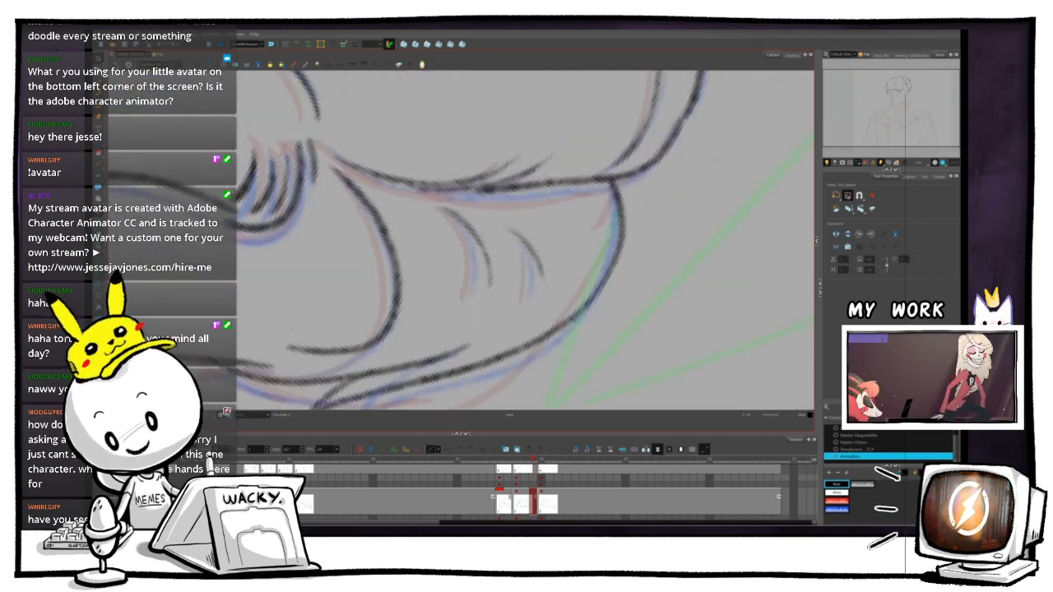
pyautogui.hotkey('ctrl', 'alt')
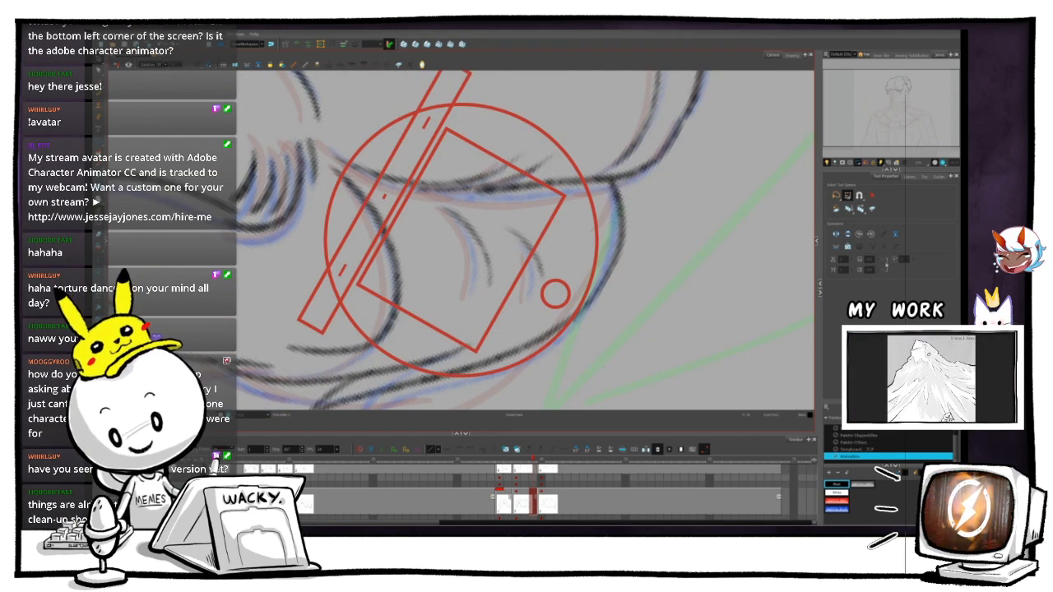
pyautogui.moveTo(526, 240); pyautogui.dragTo(537, 243)
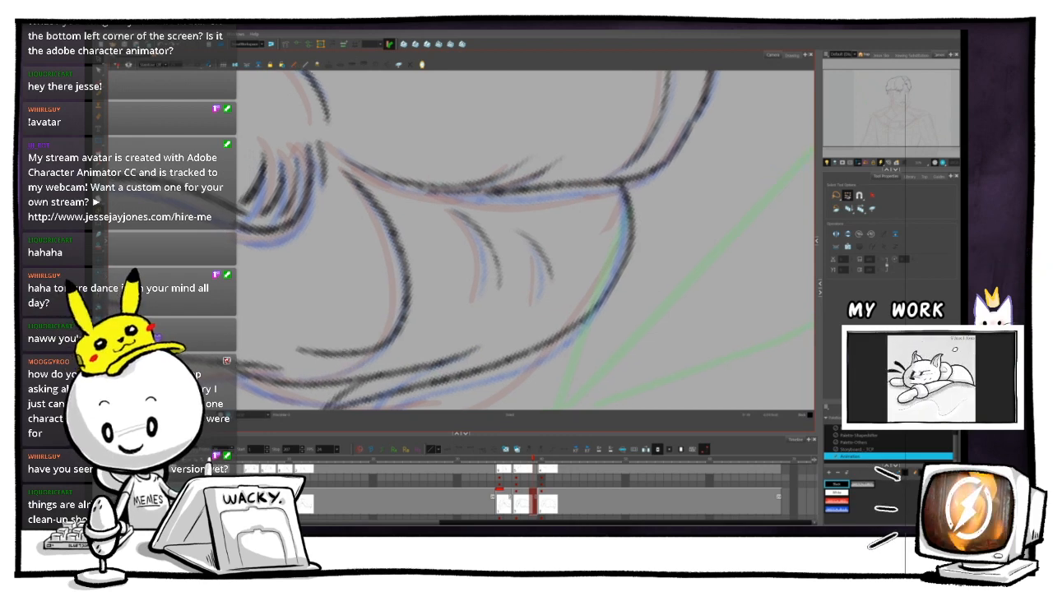
pyautogui.moveTo(375, 191)
pyautogui.mouseDown()
pyautogui.moveTo(408, 246)
pyautogui.moveTo(417, 310)
pyautogui.moveTo(406, 328)
pyautogui.moveTo(362, 359)
pyautogui.moveTo(283, 348)
pyautogui.mouseUp()
pyautogui.hotkey('ctrl', 'z')
pyautogui.press('1')
pyautogui.press('1')
pyautogui.press('1')
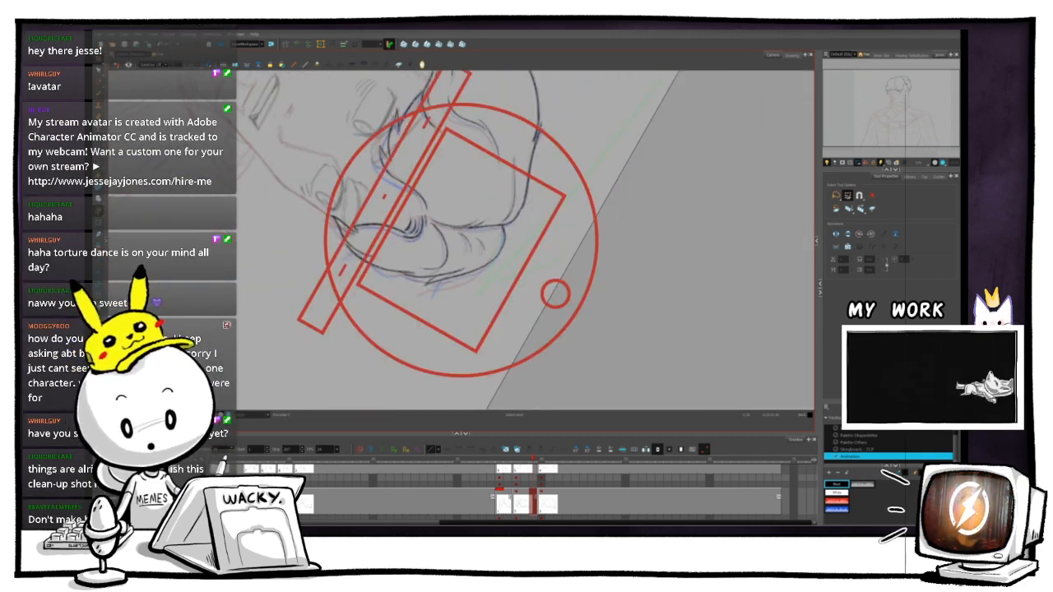
# - Straighten the canvas and examine the in-between's hair both up close and against the full head and shoulders
pyautogui.moveTo(555, 294)
pyautogui.mouseDown()
pyautogui.moveTo(568, 244)
pyautogui.moveTo(504, 122)
pyautogui.moveTo(494, 122)
pyautogui.mouseUp()
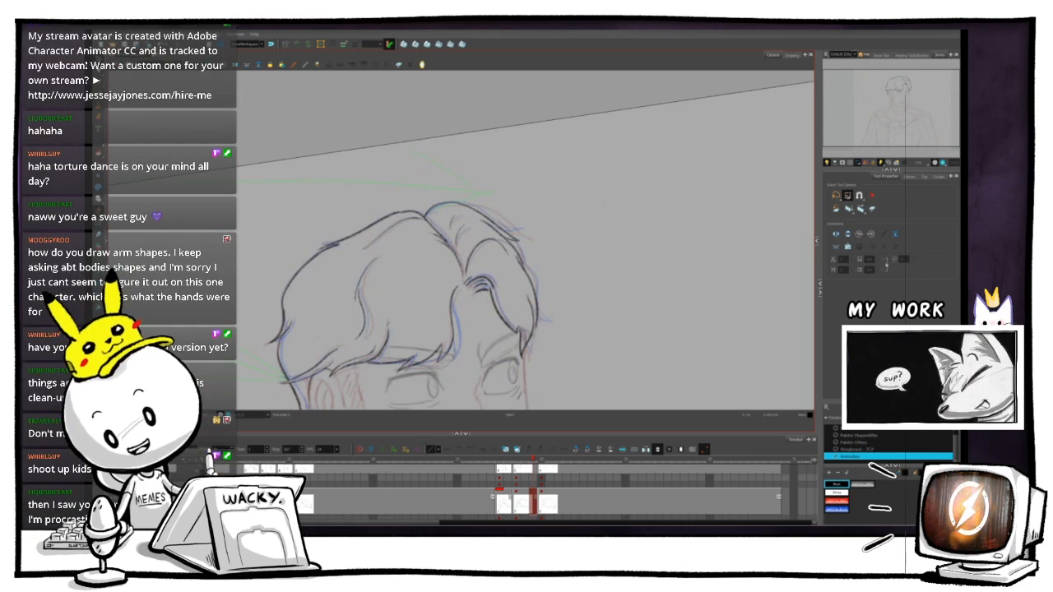
pyautogui.hotkey('shift', 'x')
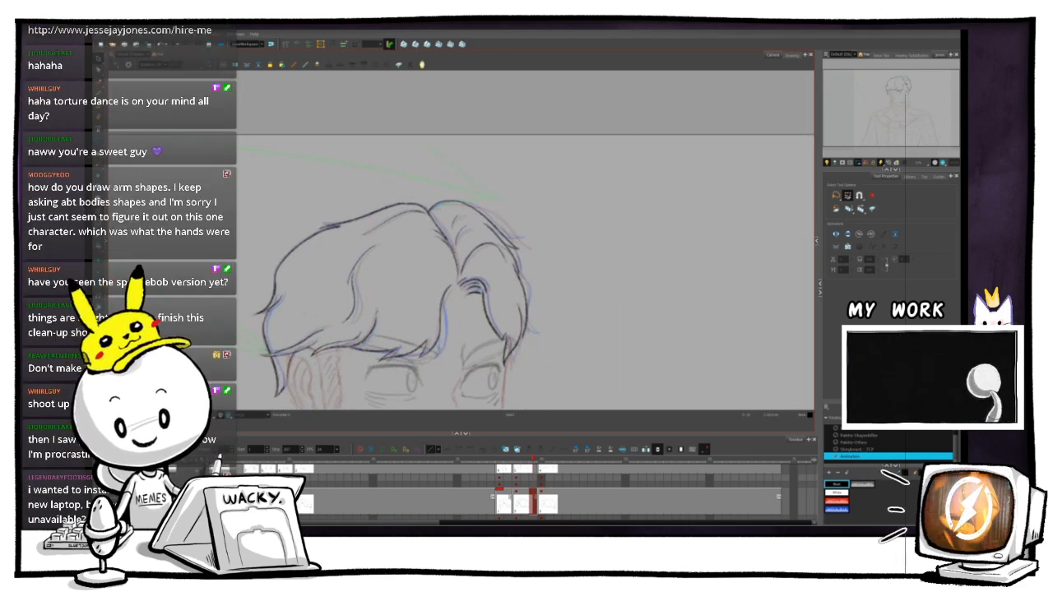
pyautogui.moveTo(526, 271)
pyautogui.mouseDown()
pyautogui.moveTo(507, 241)
pyautogui.moveTo(544, 223)
pyautogui.mouseUp()
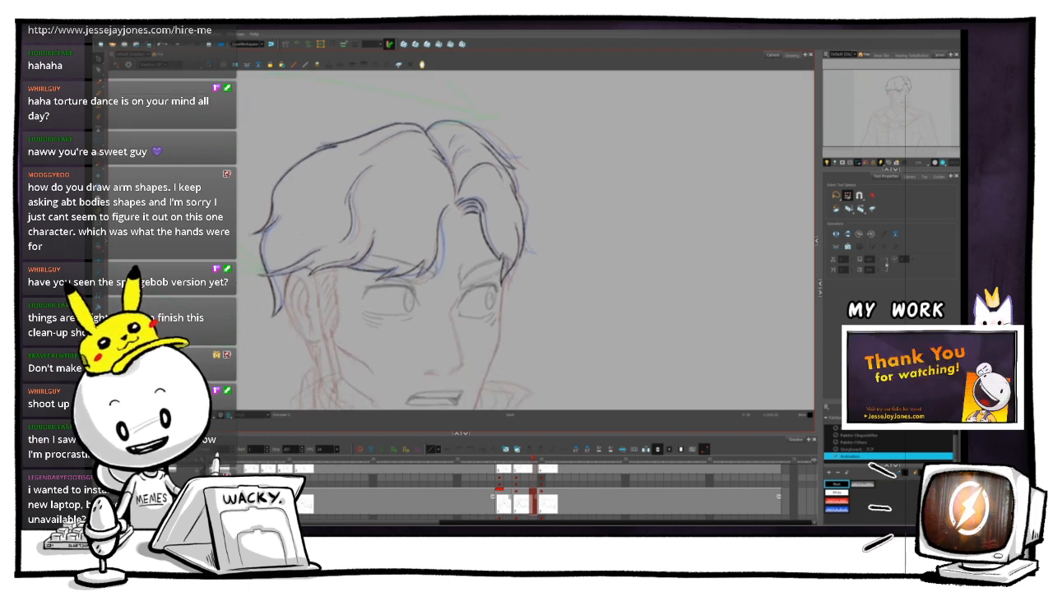
pyautogui.moveTo(527, 272); pyautogui.dragTo(515, 241)
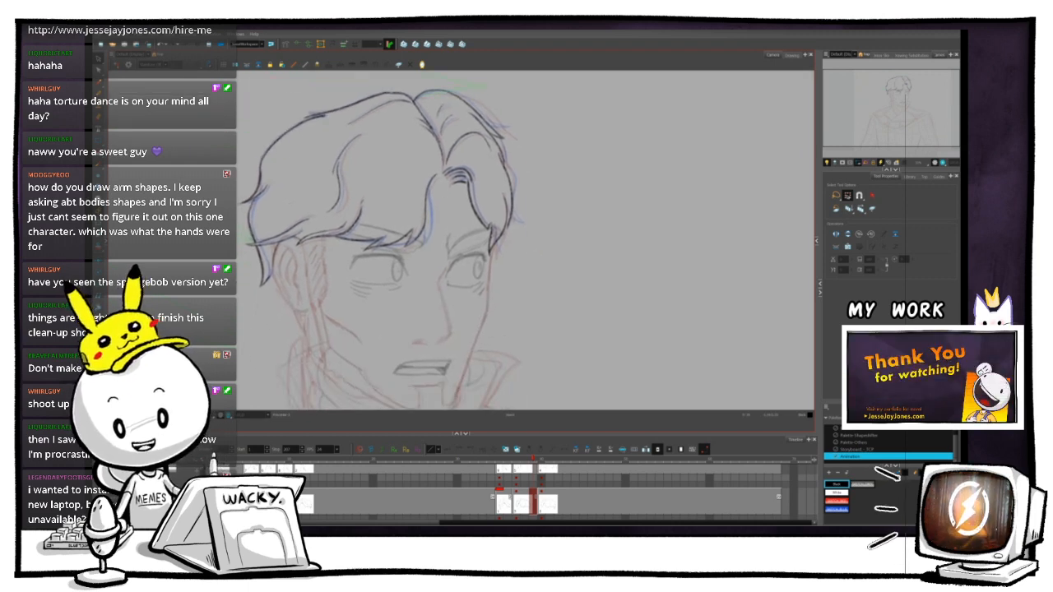
pyautogui.press('1')
pyautogui.press('1')
pyautogui.press('2')
pyautogui.press('2')
pyautogui.press('1')
pyautogui.press('1')
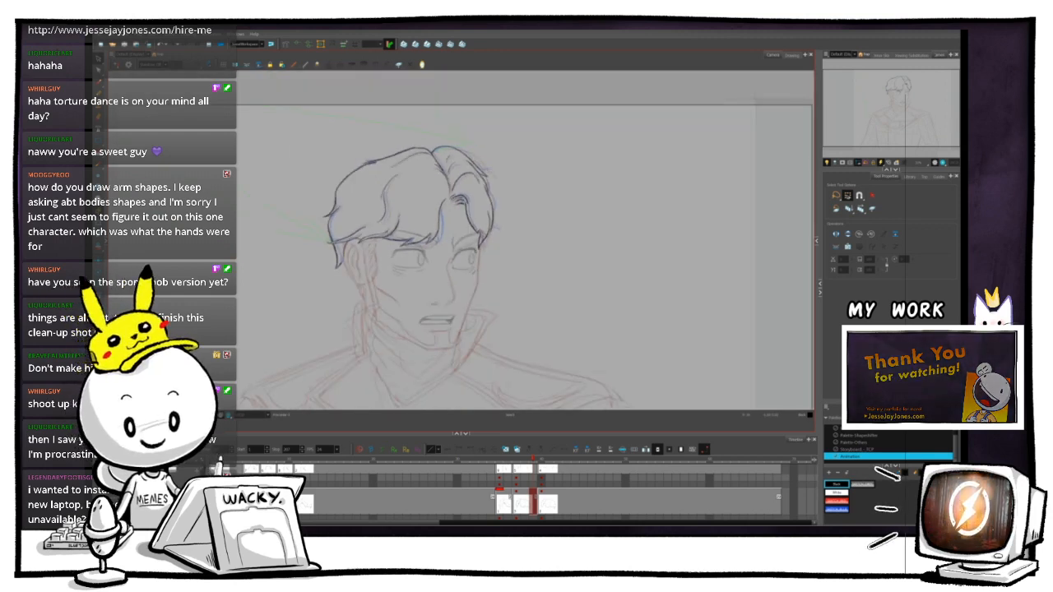
pyautogui.moveTo(526, 271); pyautogui.dragTo(556, 246)
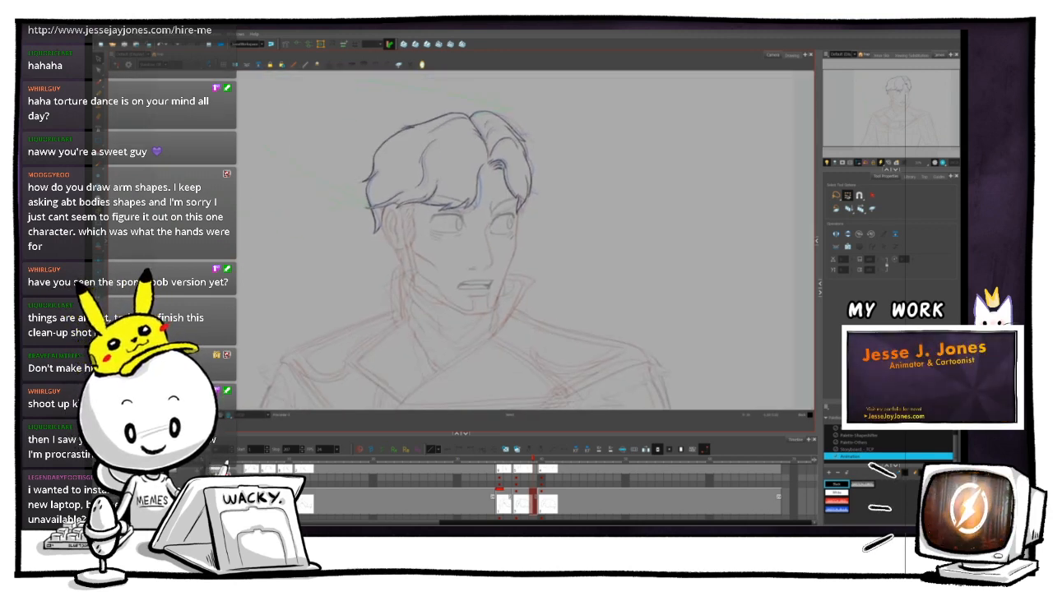
pyautogui.press('1')
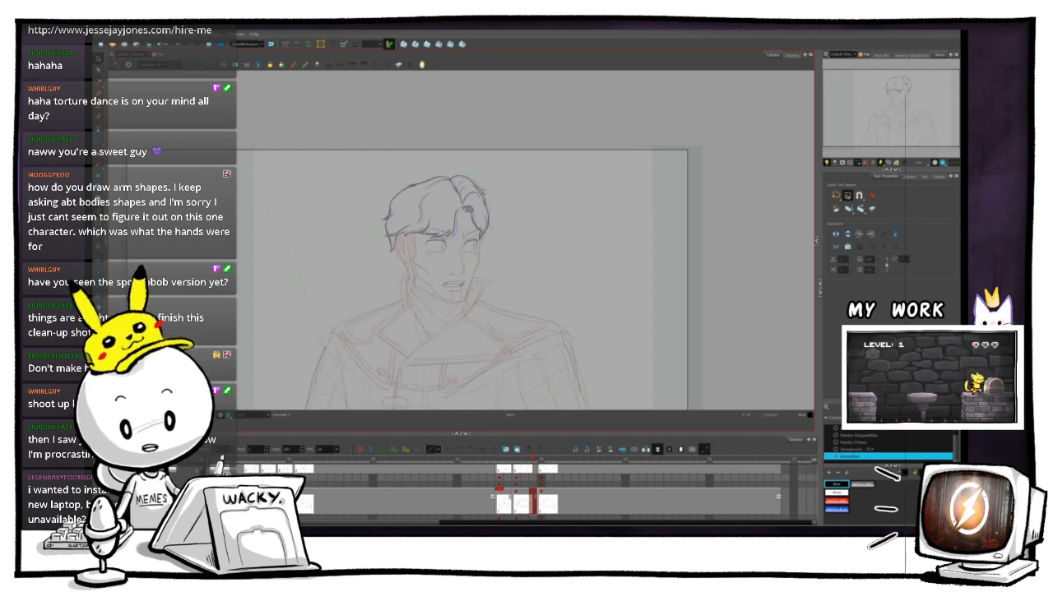
# - Select all the hair strokes of the in-between, clear the selection and view the line art without the onion skin
pyautogui.moveTo(467, 208)
pyautogui.mouseDown()
pyautogui.moveTo(438, 167)
pyautogui.moveTo(447, 130)
pyautogui.mouseUp()
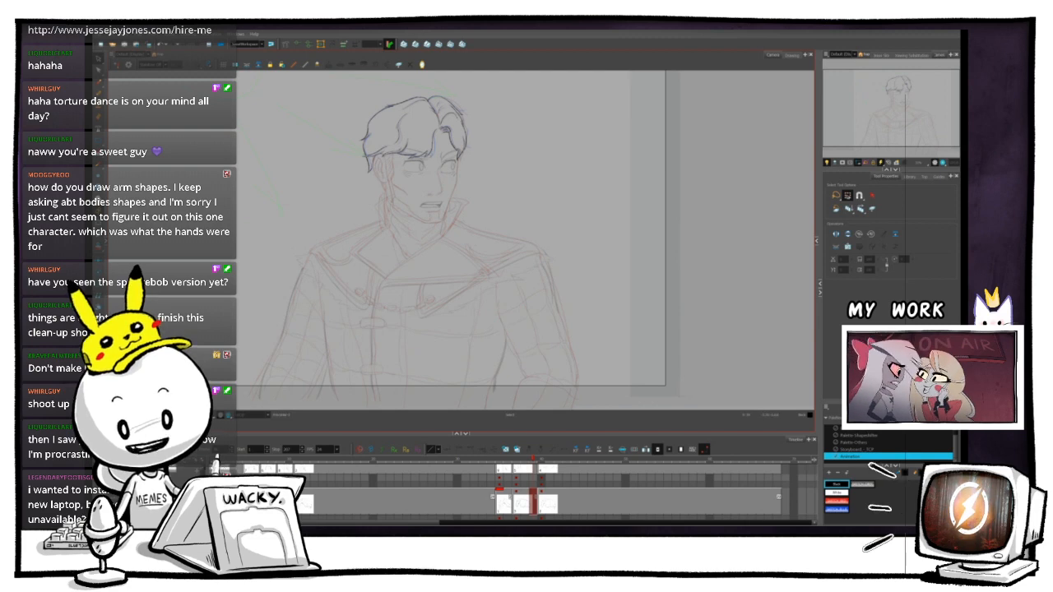
pyautogui.scroll(4, 457, 242)
pyautogui.moveTo(428, 164); pyautogui.dragTo(452, 362)
pyautogui.scroll(2, 458, 242)
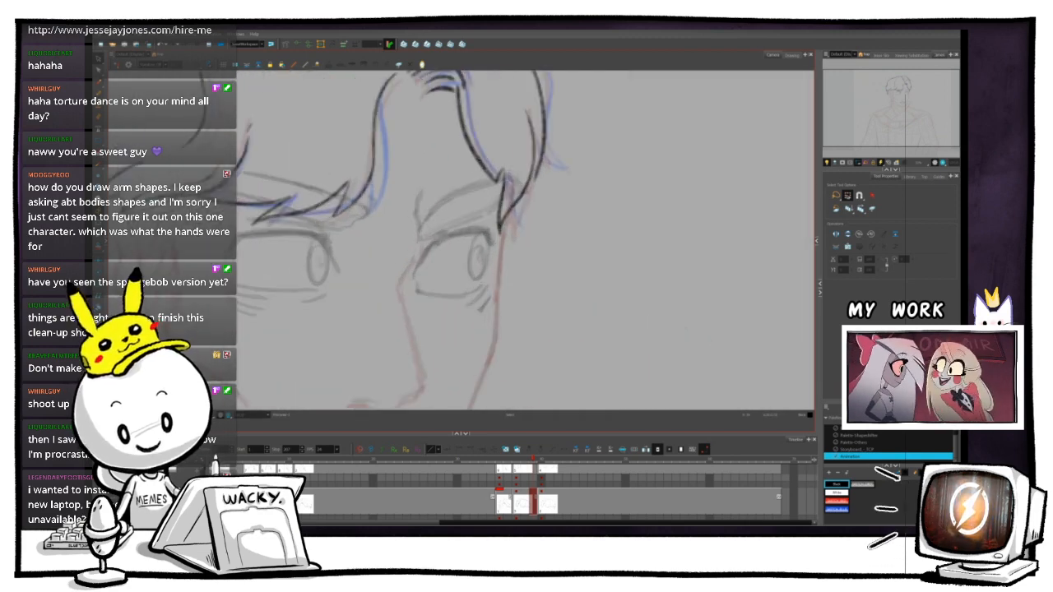
pyautogui.moveTo(458, 242); pyautogui.dragTo(473, 322)
pyautogui.moveTo(576, 247); pyautogui.dragTo(574, 234)
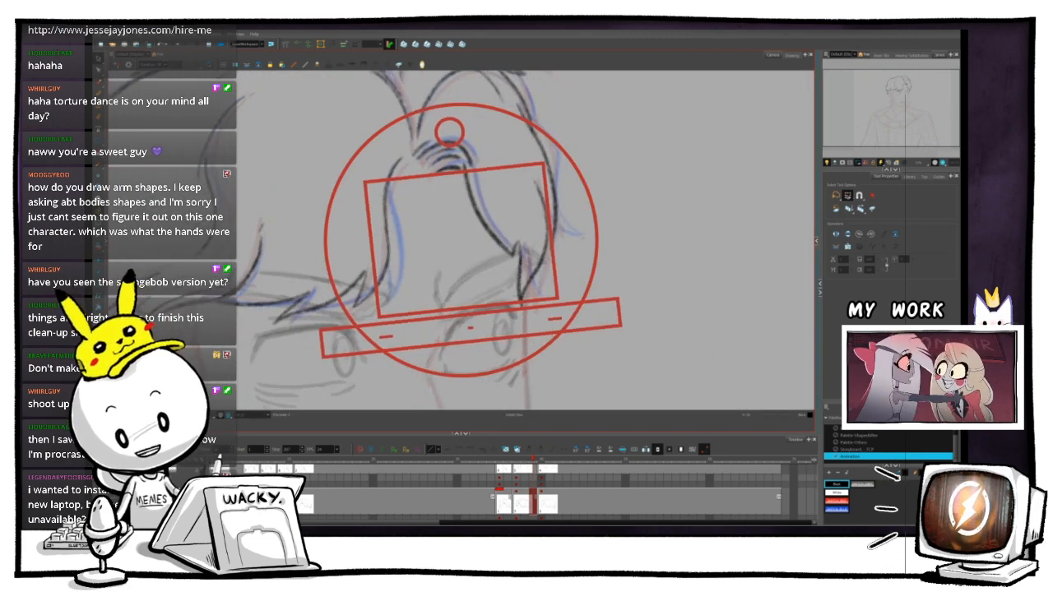
pyautogui.hotkey('ctrl', 'a')
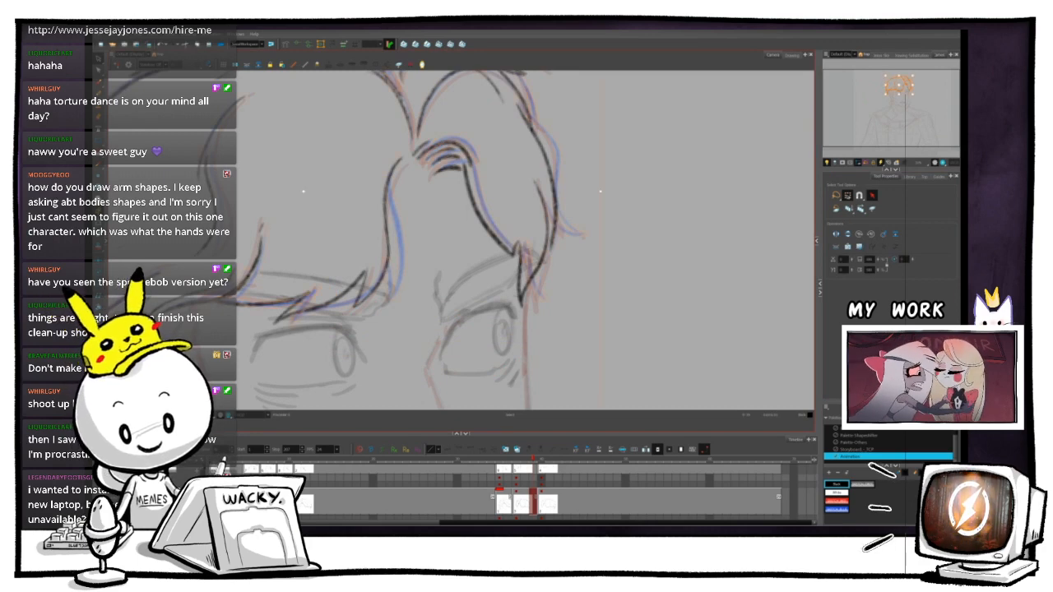
pyautogui.press('Delete')
pyautogui.press('1')
pyautogui.press('1')
pyautogui.press('1')
pyautogui.hotkey('ctrl', 'alt')
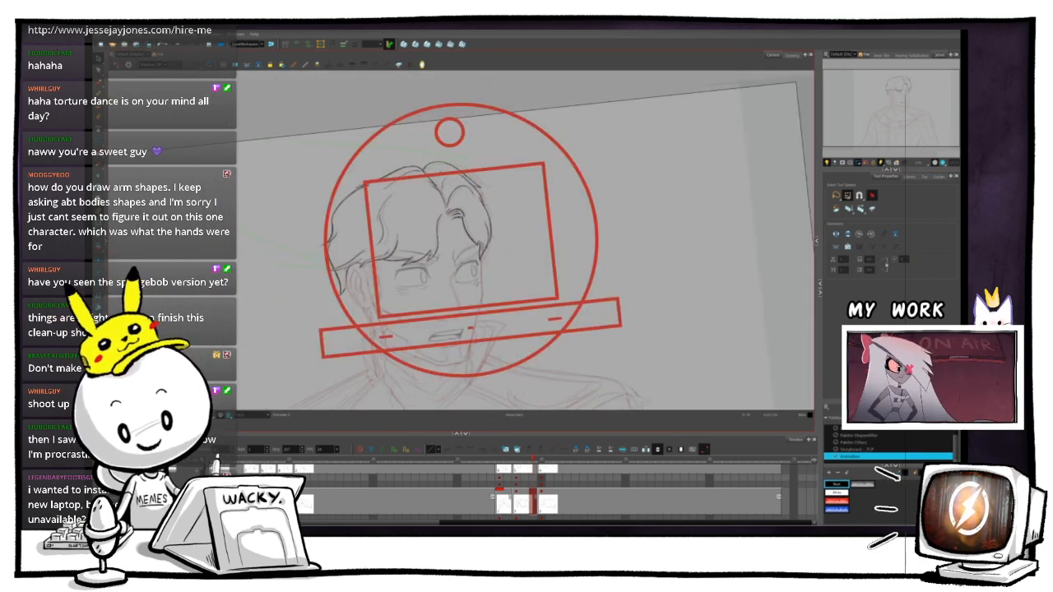
pyautogui.moveTo(576, 235); pyautogui.dragTo(515, 237)
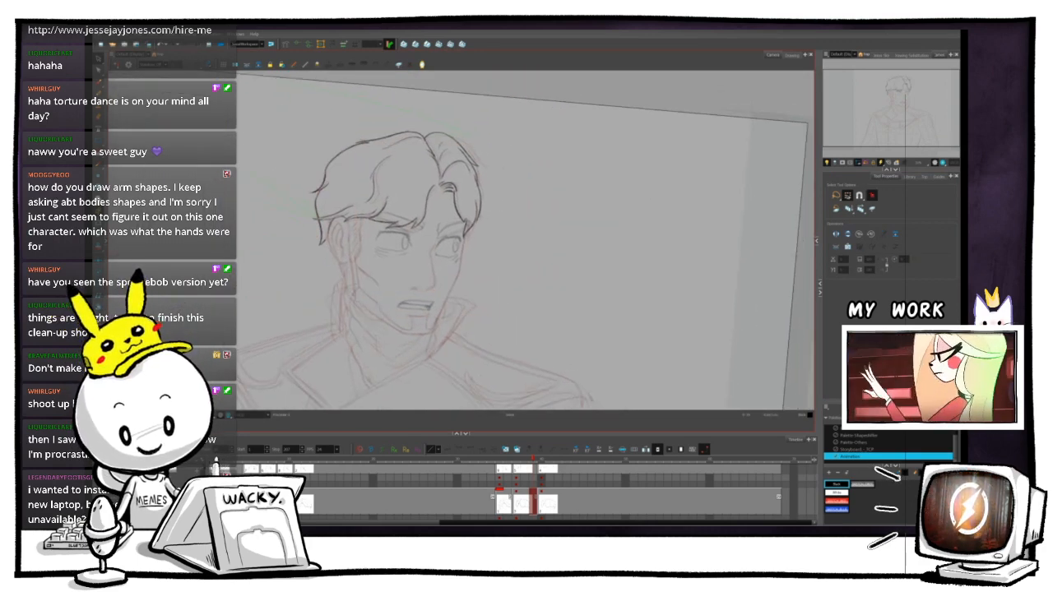
pyautogui.press('1')
# - Scrub ahead to the drawing following the in-between and frame the character's head closely on the canvas
pyautogui.moveTo(533, 461)
pyautogui.mouseDown()
pyautogui.moveTo(484, 461)
pyautogui.moveTo(576, 465)
pyautogui.moveTo(503, 464)
pyautogui.moveTo(575, 467)
pyautogui.moveTo(508, 467)
pyautogui.moveTo(549, 466)
pyautogui.mouseUp()
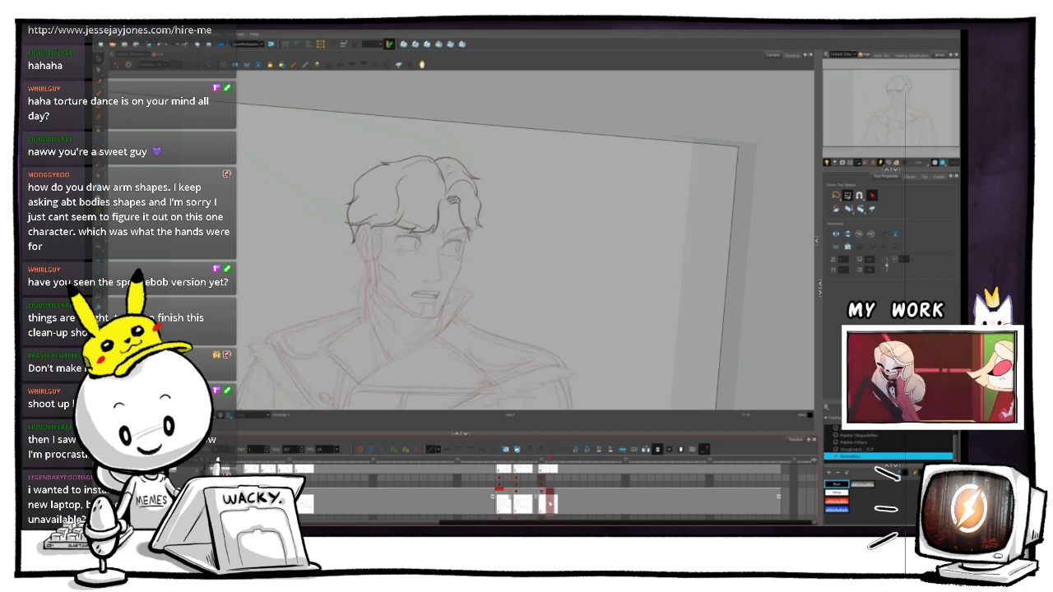
pyautogui.moveTo(550, 503)
pyautogui.mouseDown()
pyautogui.moveTo(508, 502)
pyautogui.moveTo(581, 497)
pyautogui.moveTo(605, 477)
pyautogui.moveTo(543, 494)
pyautogui.mouseUp()
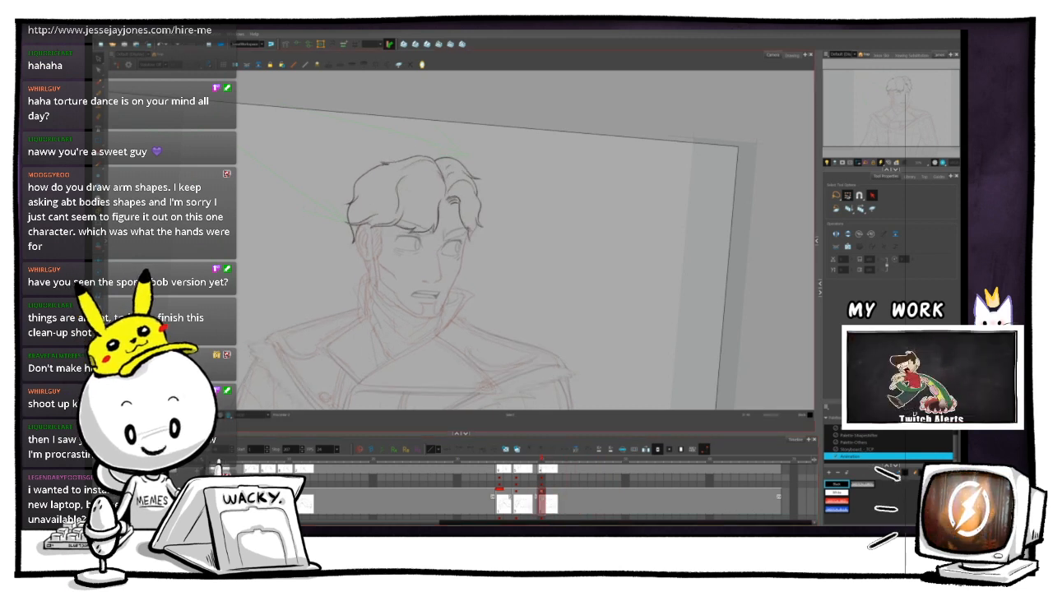
pyautogui.hotkey('shift', 'x')
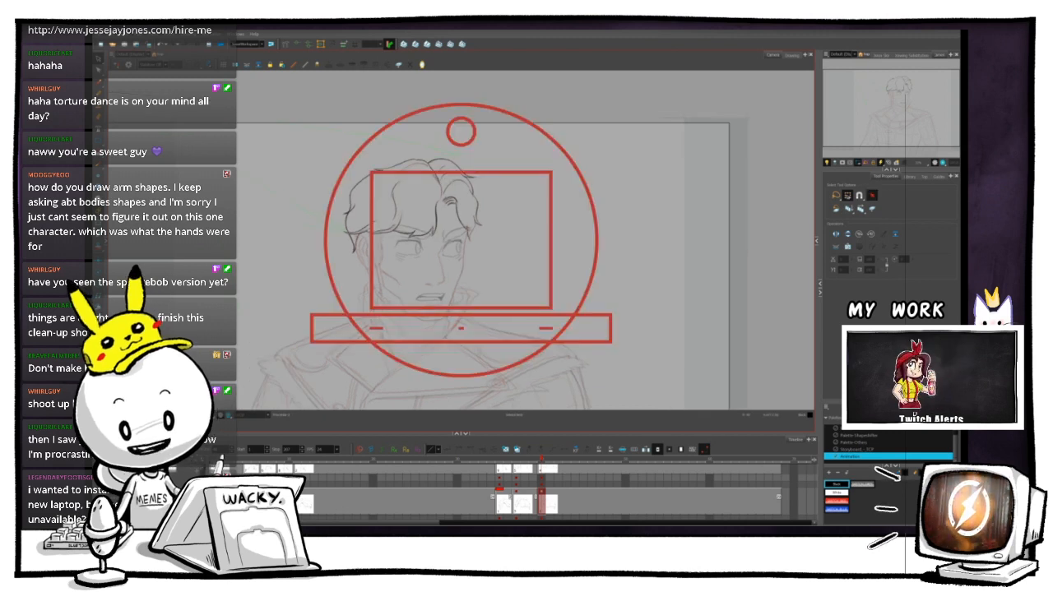
pyautogui.moveTo(576, 240)
pyautogui.mouseDown()
pyautogui.moveTo(575, 226)
pyautogui.moveTo(574, 255)
pyautogui.mouseUp()
pyautogui.press('2')
pyautogui.press('2')
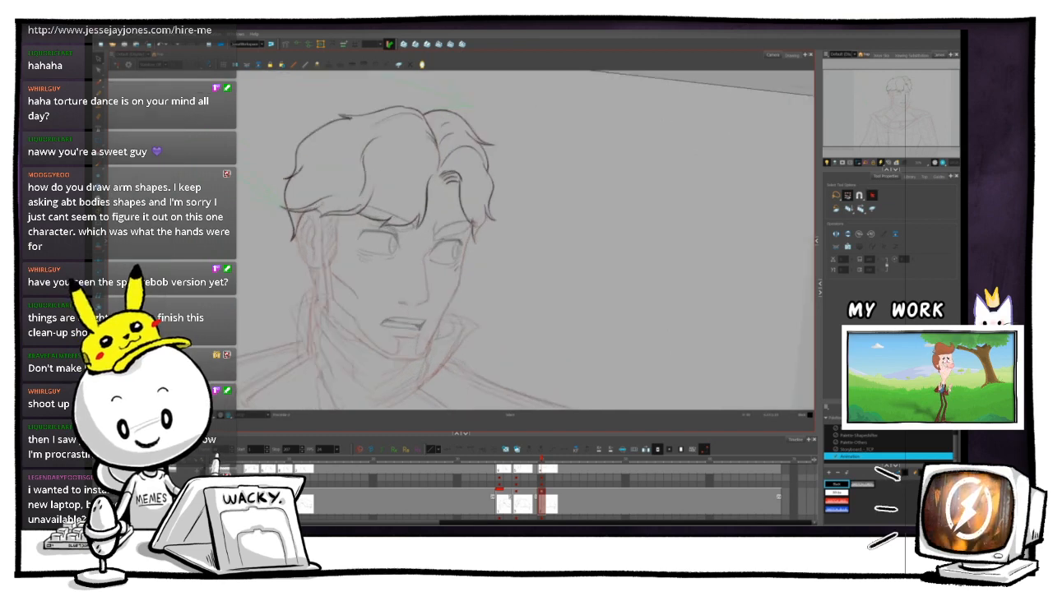
# - Examine the drawing's hair line art closely around the parting and forehead and against the whole head
pyautogui.press('2')
pyautogui.press('2')
pyautogui.moveTo(429, 247); pyautogui.dragTo(456, 363)
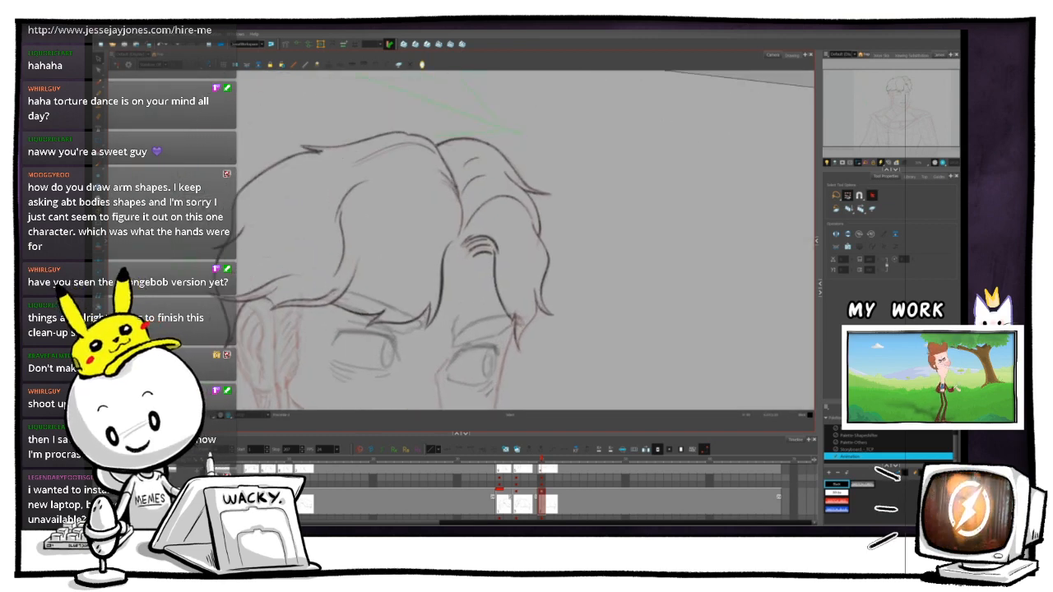
pyautogui.press('1')
pyautogui.press('1')
pyautogui.press('1')
pyautogui.press('2')
pyautogui.press('2')
pyautogui.press('2')
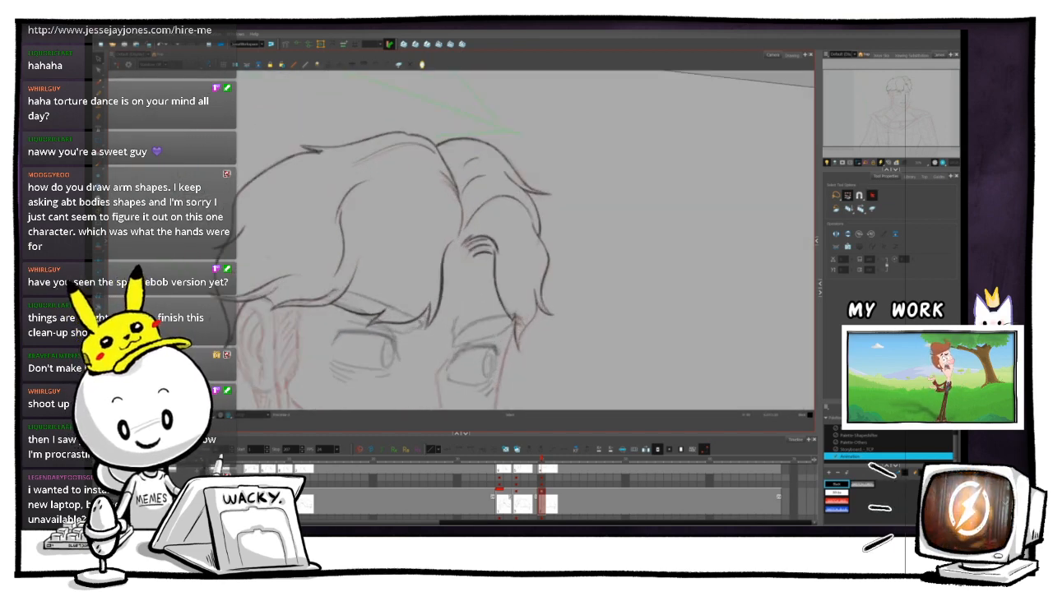
pyautogui.press('1')
pyautogui.press('2')
pyautogui.press('1')
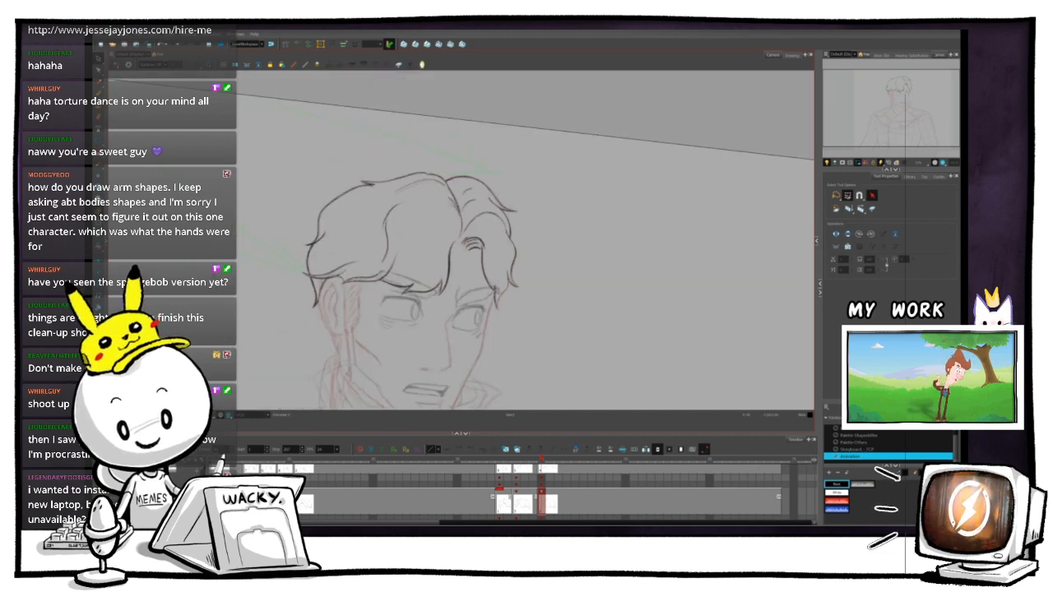
pyautogui.press('2')
pyautogui.press('2')
pyautogui.moveTo(462, 247); pyautogui.dragTo(460, 225)
pyautogui.hotkey('ctrl', 'alt')
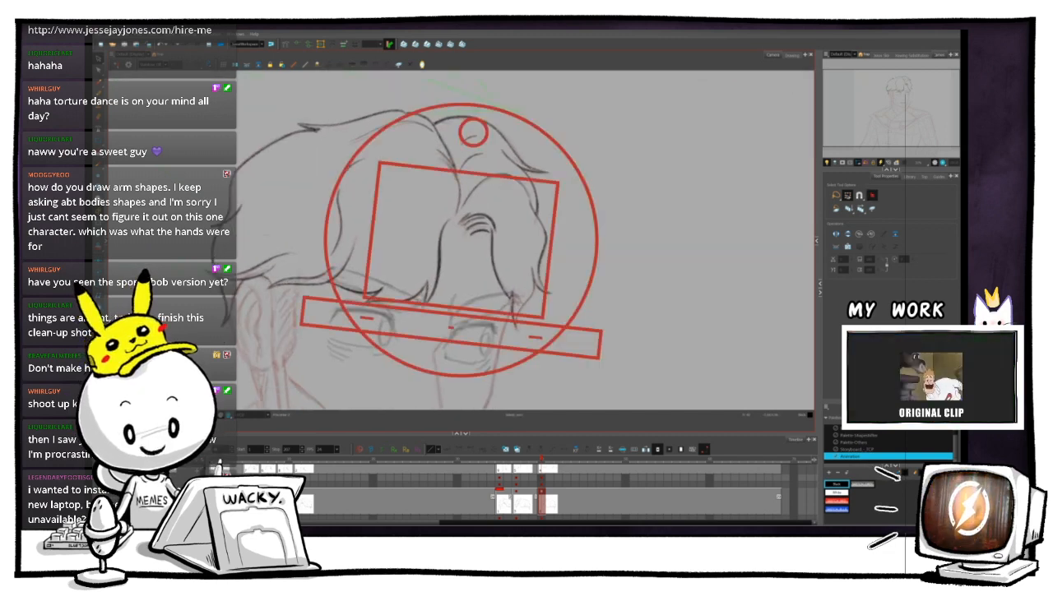
# - Advance to the frame following the current hair drawing and duplicate the drawing there
pyautogui.press('.')
pyautogui.press('.')
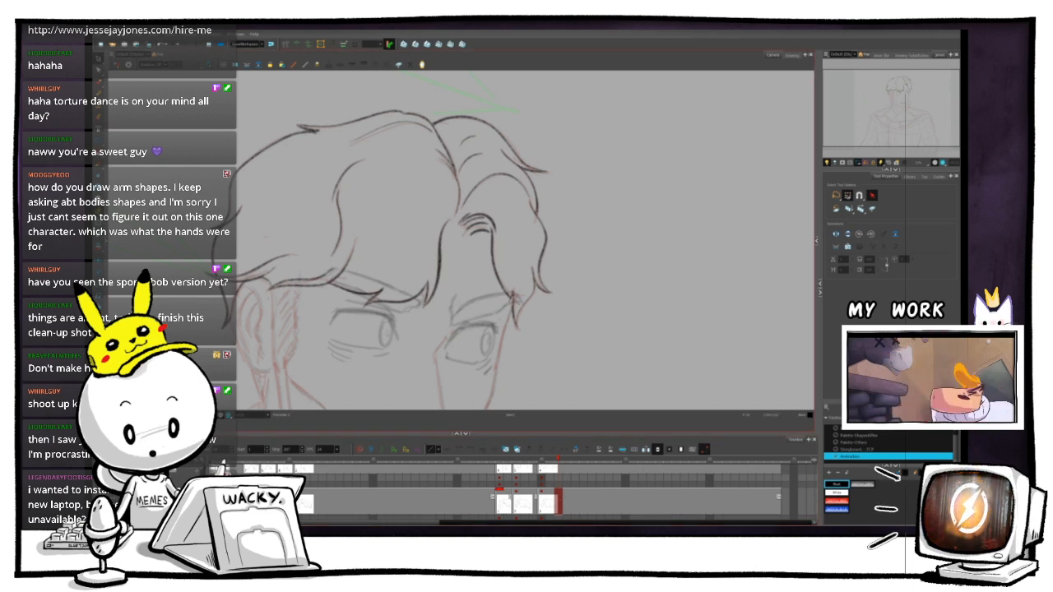
pyautogui.hotkey('ctrl', 'alt')
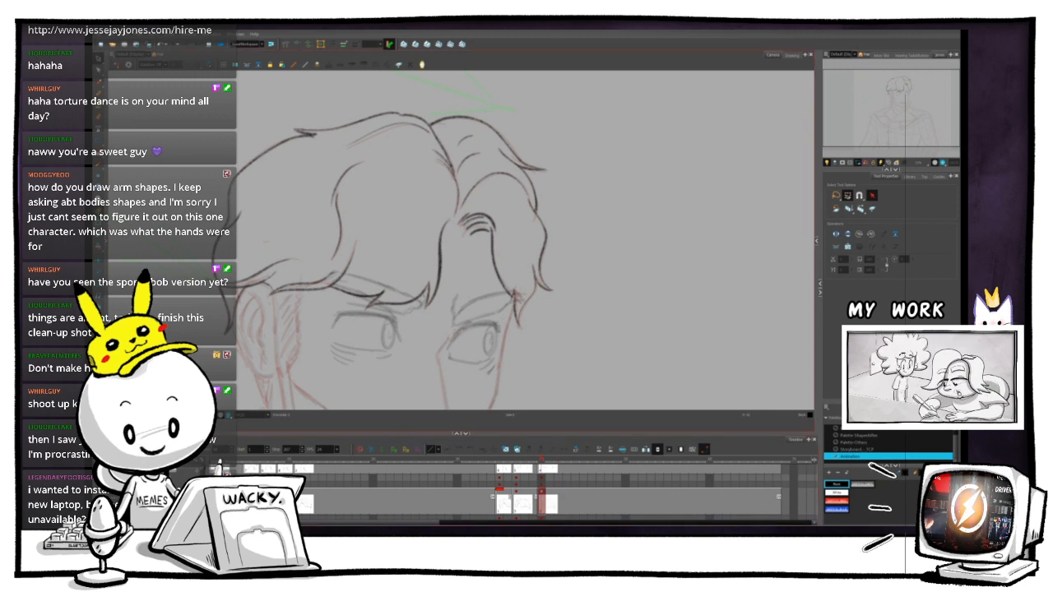
pyautogui.press('.')
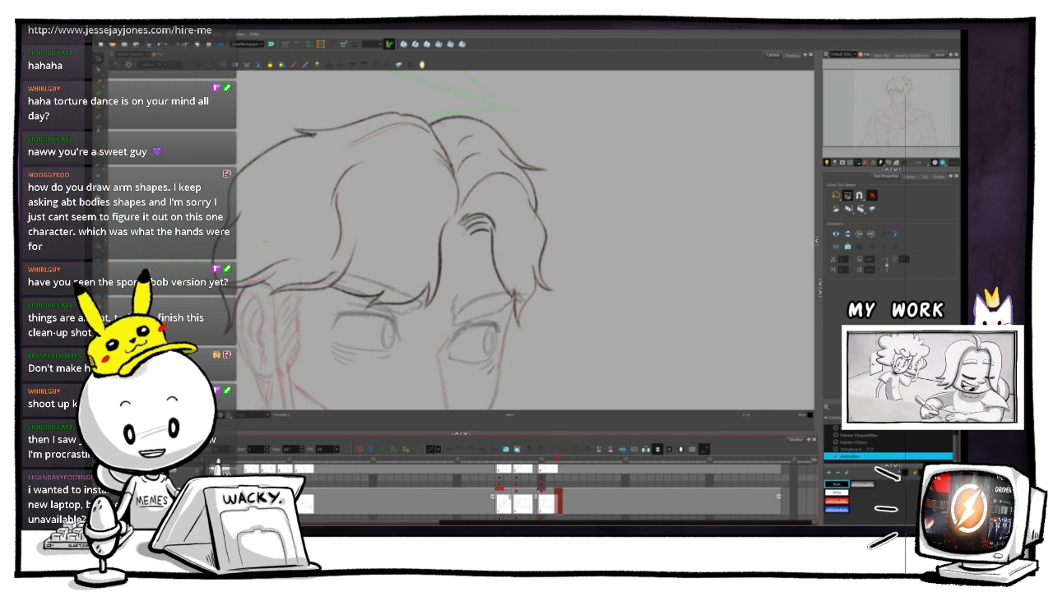
pyautogui.press('.')
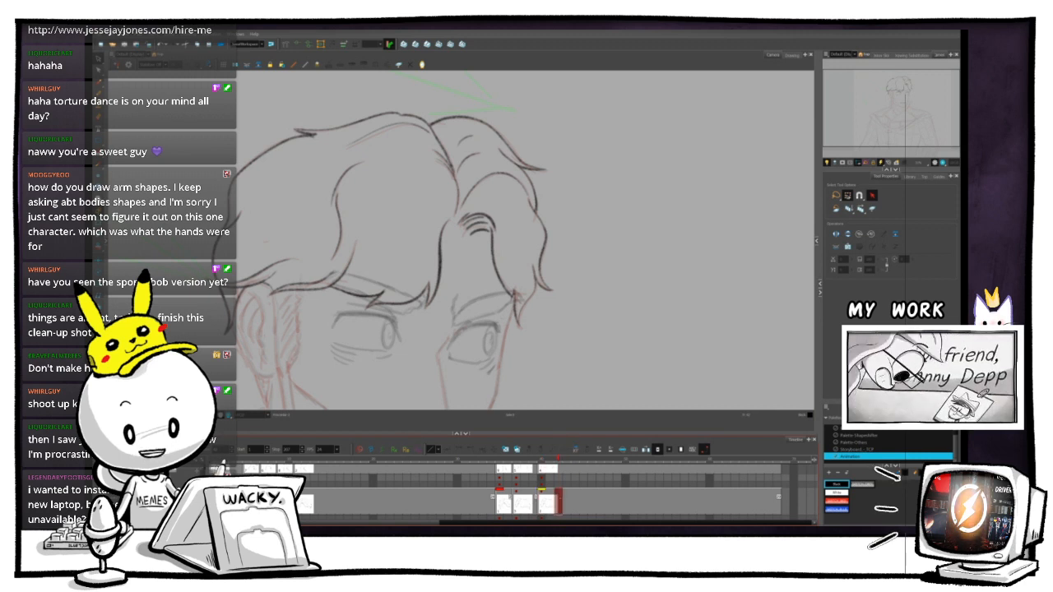
pyautogui.press('.')
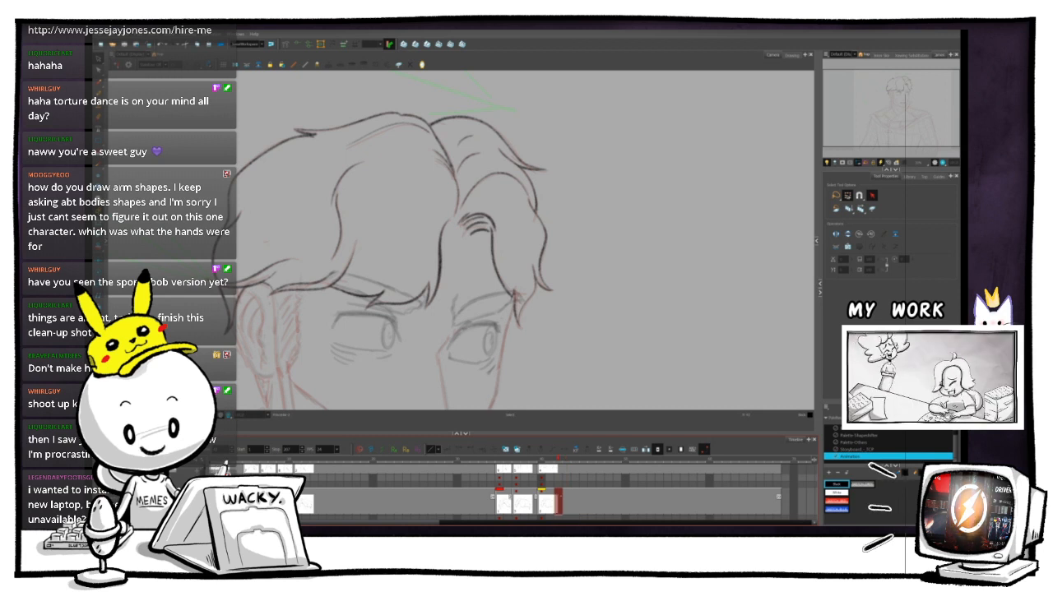
pyautogui.click(599, 450)
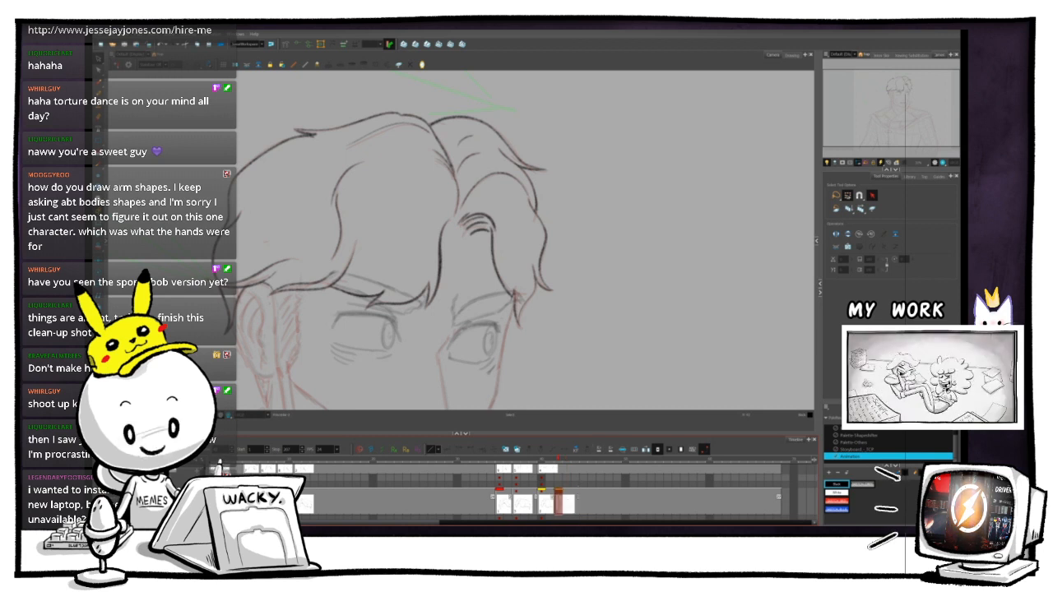
# - Return to the preceding drawing, recolour its hair strokes blue, and set the brush colour to black
pyautogui.press('g')
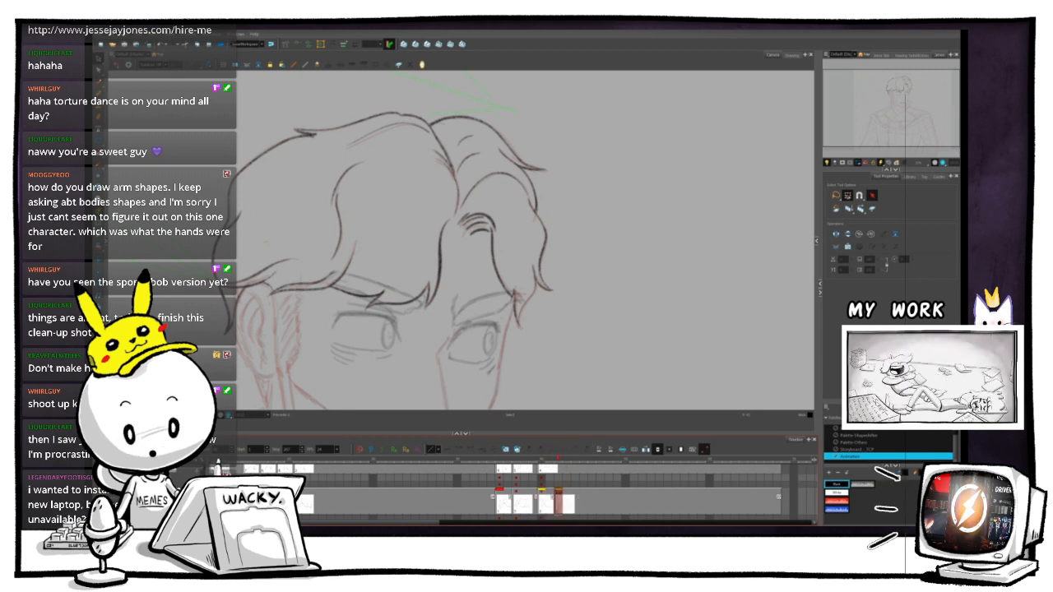
pyautogui.press('f')
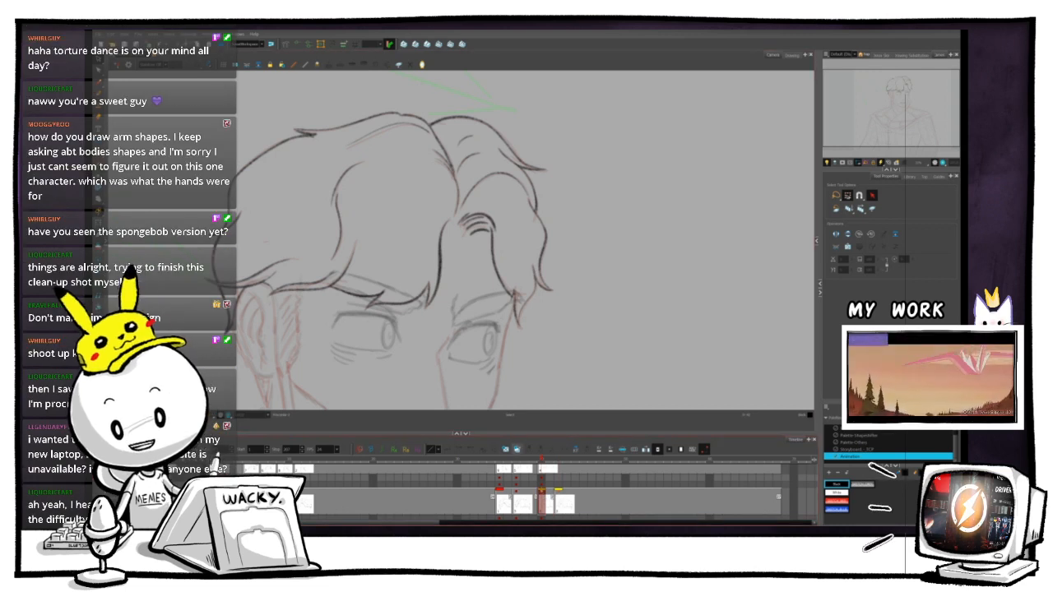
pyautogui.scroll(1, 525, 240)
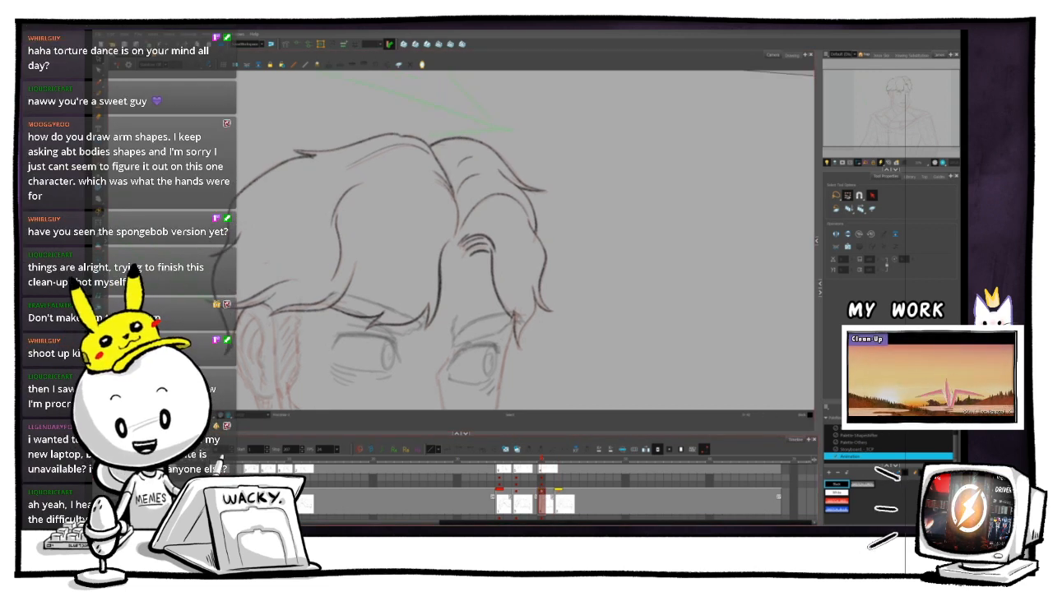
pyautogui.click(837, 510)
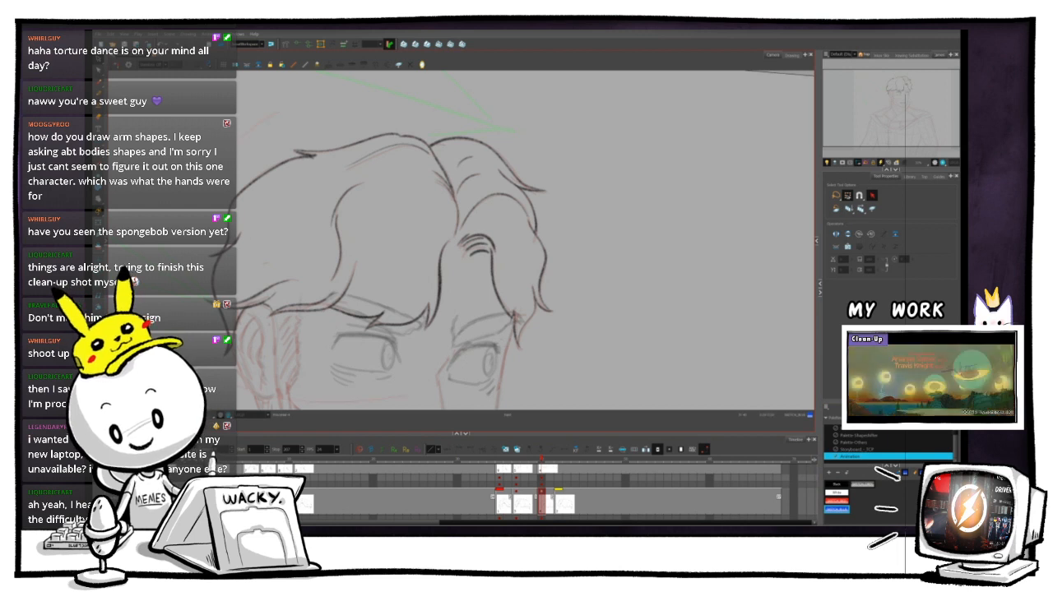
pyautogui.hotkey('alt', 'b')
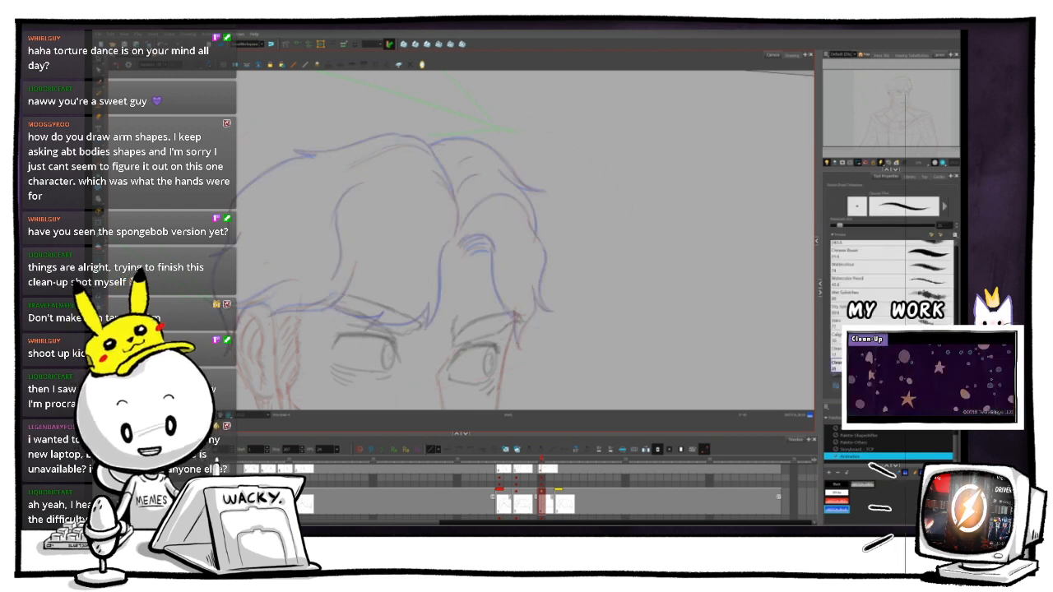
pyautogui.click(836, 485)
# - Sketch a pair of small black arrows beside the character's eye and undo them
pyautogui.scroll(-2, 418, 76)
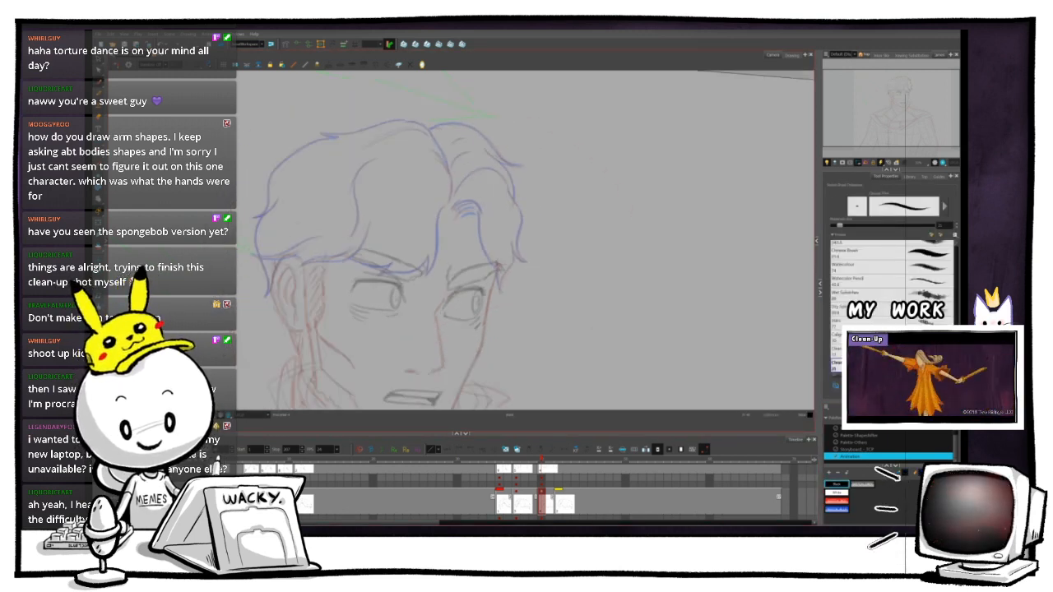
pyautogui.moveTo(517, 245); pyautogui.dragTo(509, 277)
pyautogui.scroll(2, 509, 277)
pyautogui.moveTo(446, 366); pyautogui.dragTo(539, 351)
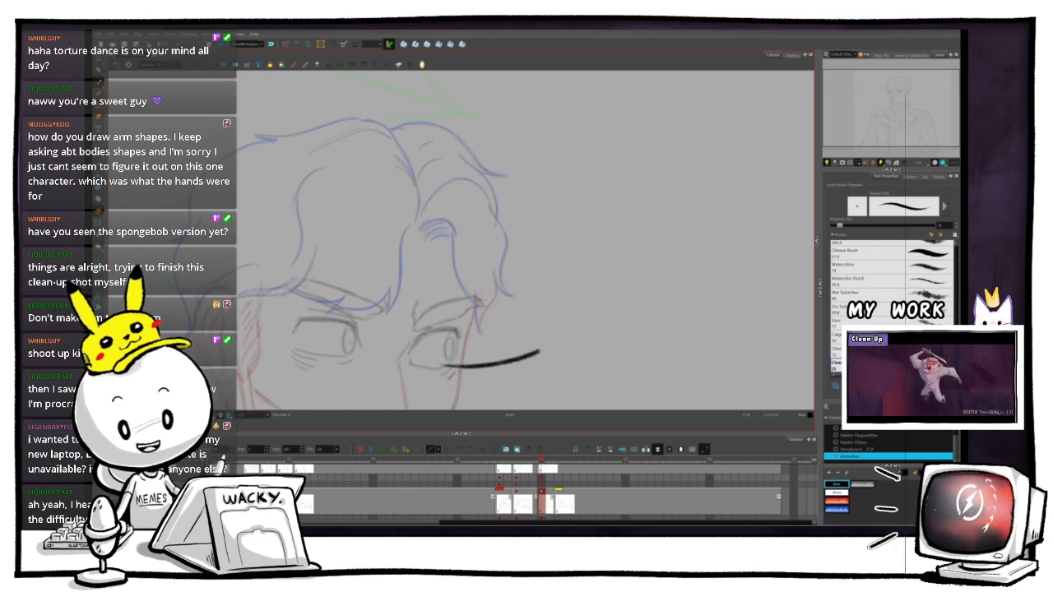
pyautogui.hotkey('ctrl', 'z')
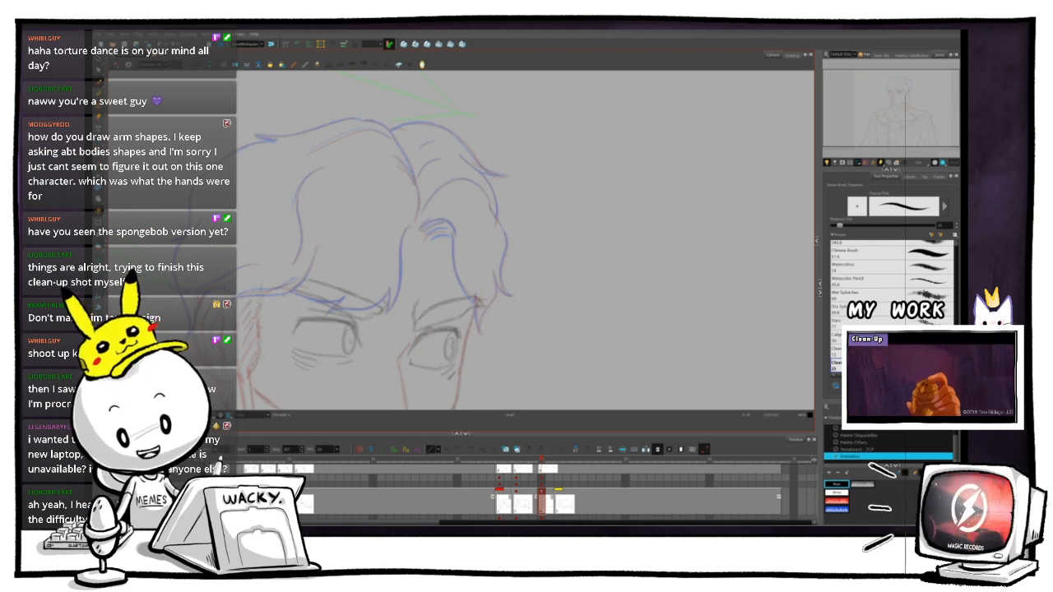
pyautogui.moveTo(466, 360); pyautogui.dragTo(506, 351)
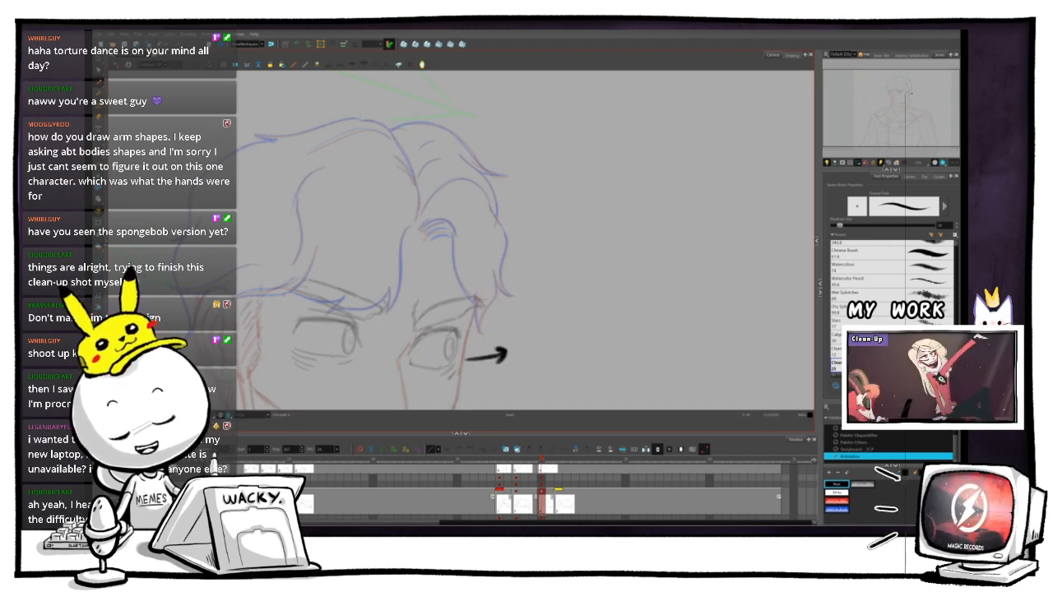
pyautogui.moveTo(506, 362); pyautogui.dragTo(493, 391)
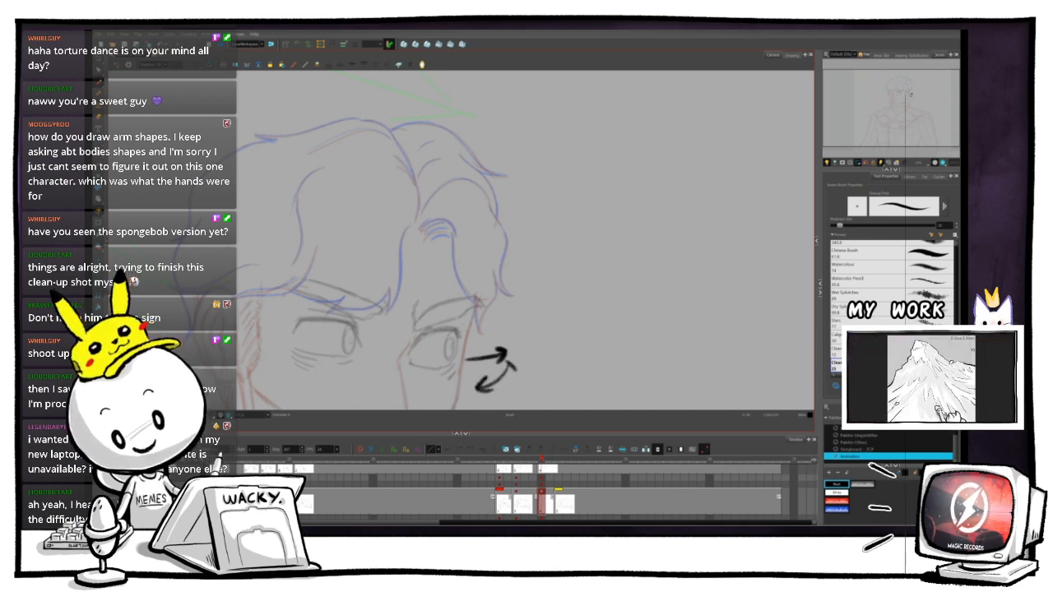
pyautogui.press('1')
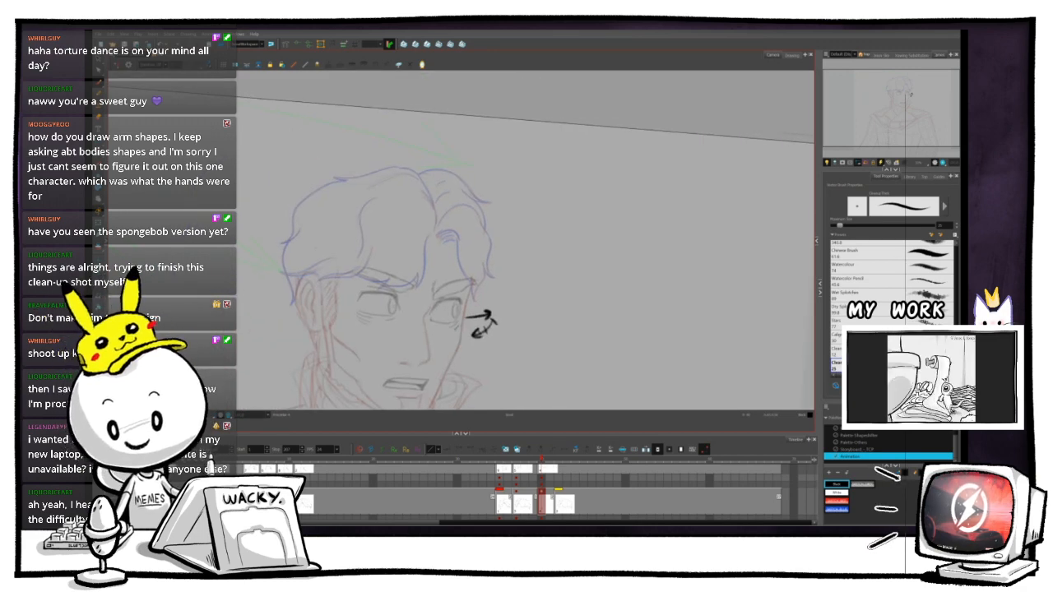
pyautogui.moveTo(481, 317); pyautogui.dragTo(377, 347)
pyautogui.hotkey('ctrl', 'alt')
pyautogui.scroll(5, 376, 345)
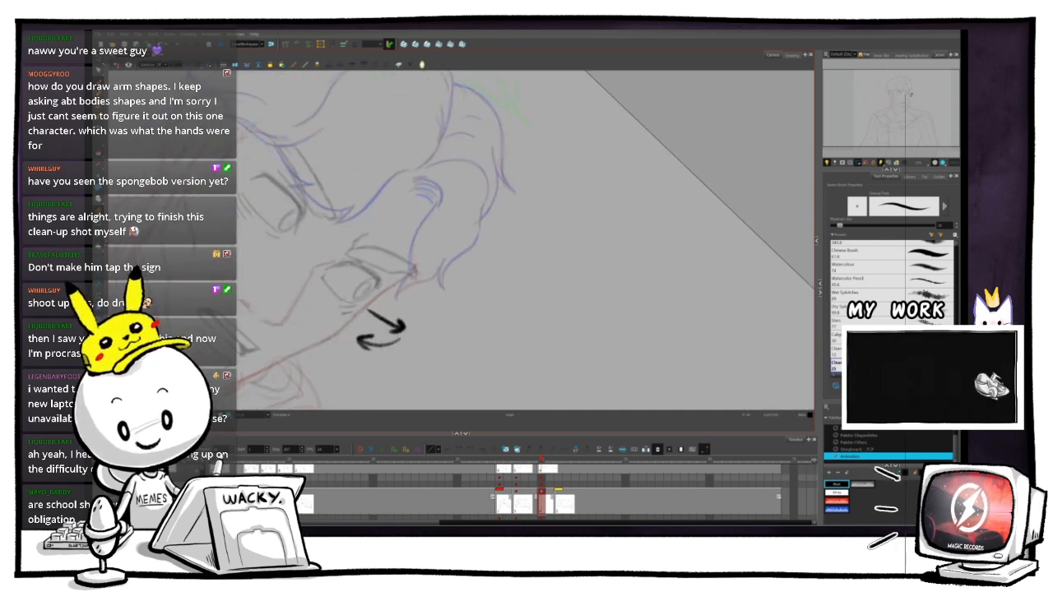
pyautogui.hotkey('ctrl', 'z')
pyautogui.hotkey('ctrl', 'z')
pyautogui.moveTo(380, 330)
pyautogui.mouseDown()
pyautogui.moveTo(376, 391)
pyautogui.moveTo(362, 421)
pyautogui.mouseUp()
pyautogui.moveTo(387, 362); pyautogui.dragTo(334, 300)
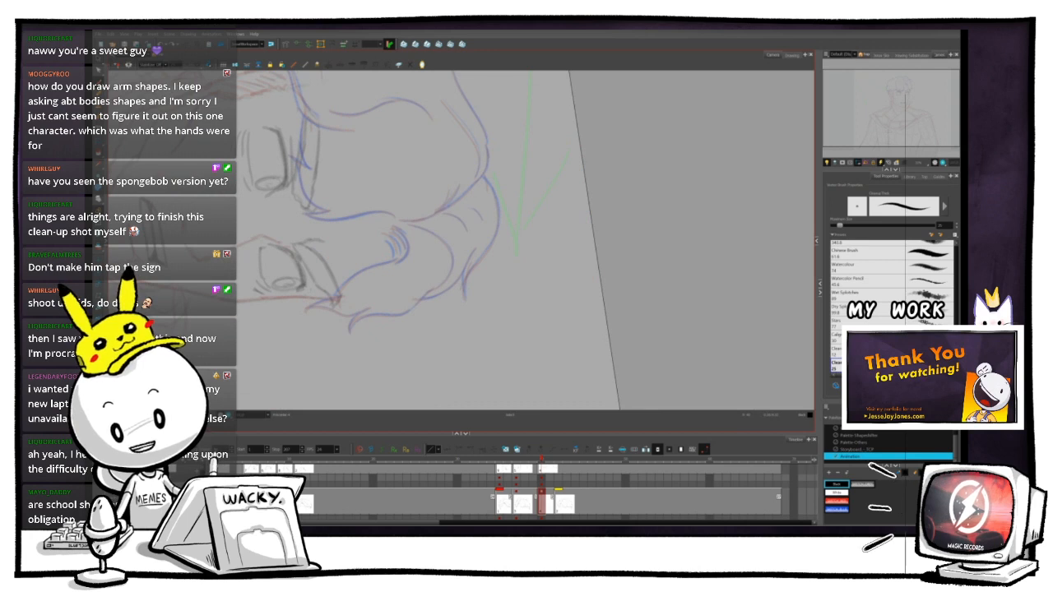
pyautogui.hotkey('ctrl', 'alt')
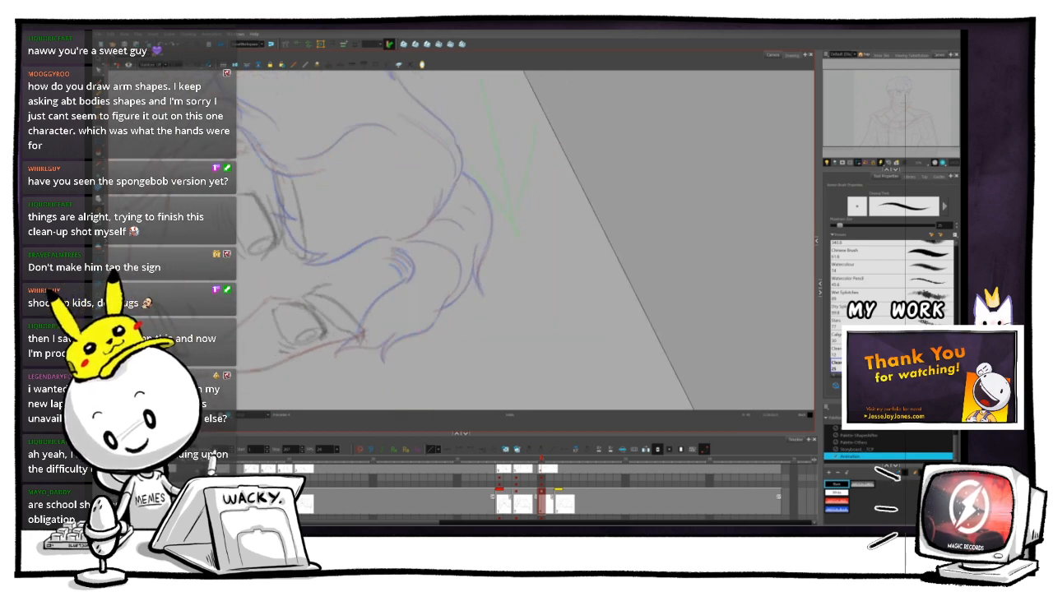
pyautogui.hotkey('ctrl', 'alt')
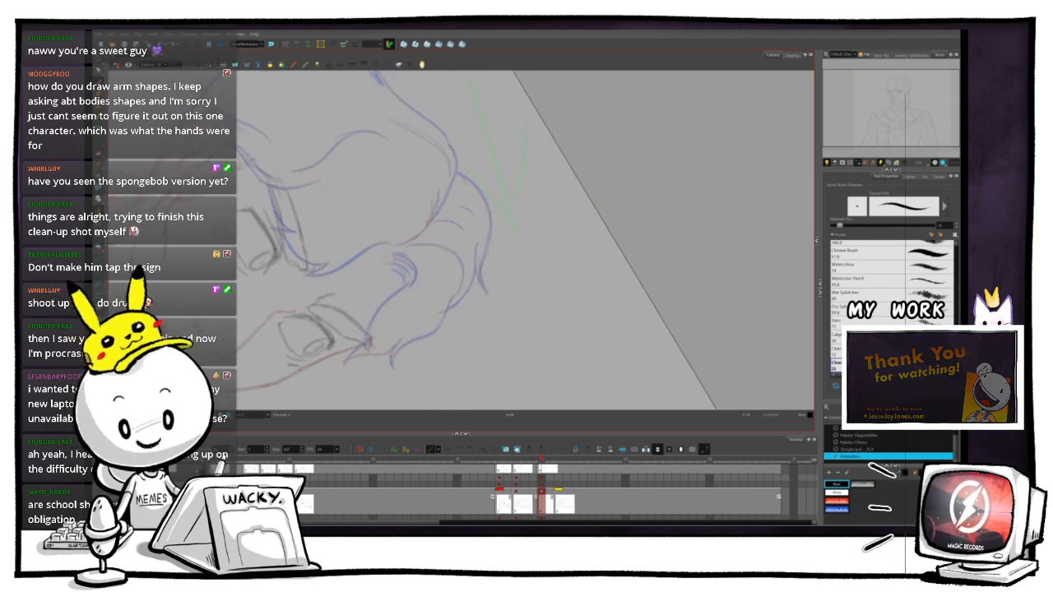
pyautogui.hotkey('ctrl', 'alt')
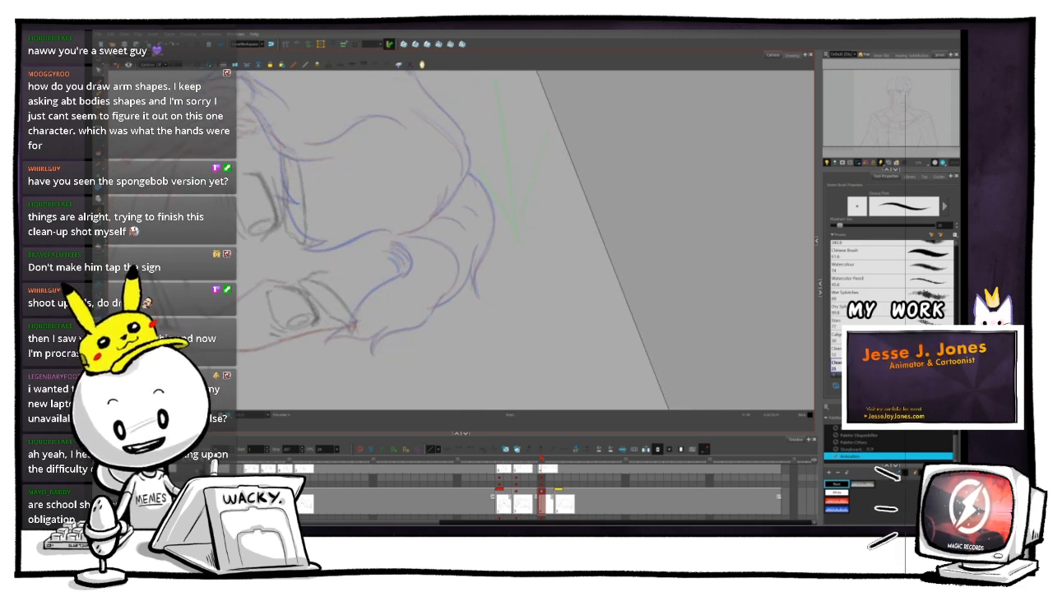
pyautogui.hotkey('ctrl', 'alt')
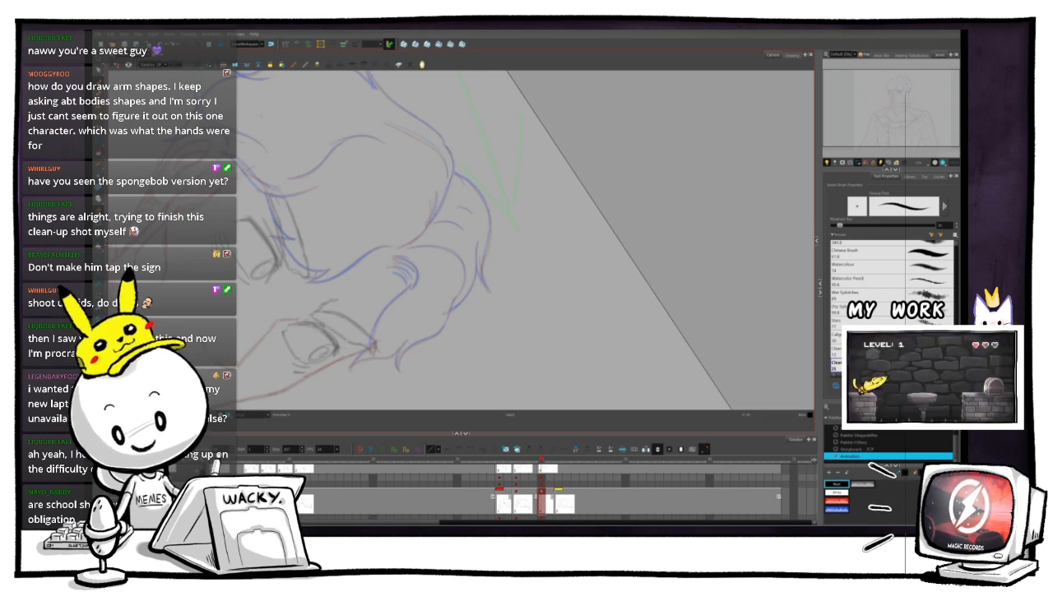
pyautogui.hotkey('ctrl', 'alt')
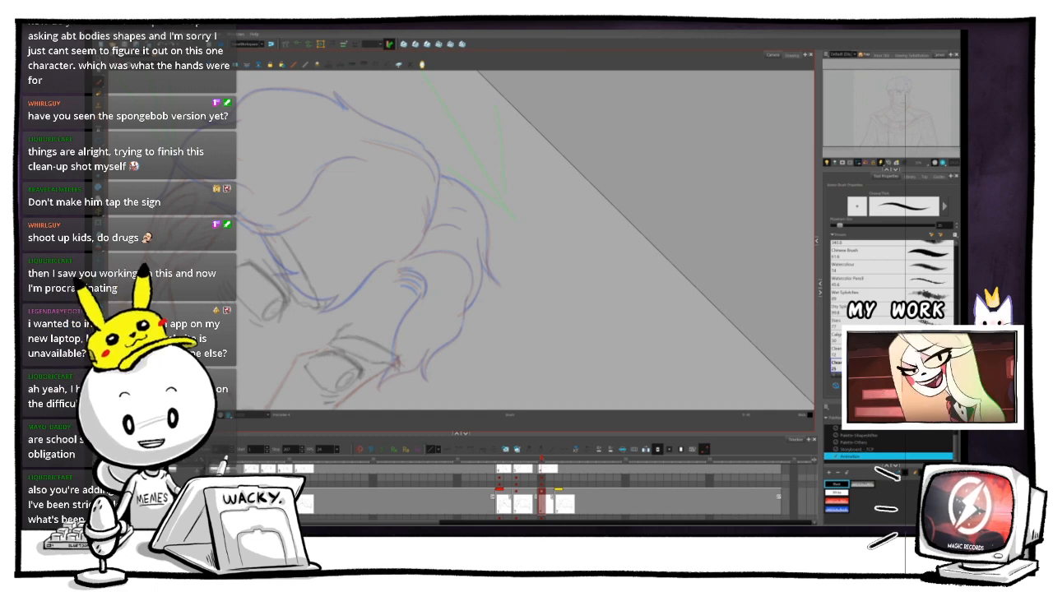
# - Straighten the canvas and examine the blue hair lines close to the face and against the full figure
pyautogui.hotkey('shift', 'x')
pyautogui.press('1')
pyautogui.press('1')
pyautogui.press('1')
pyautogui.press('1')
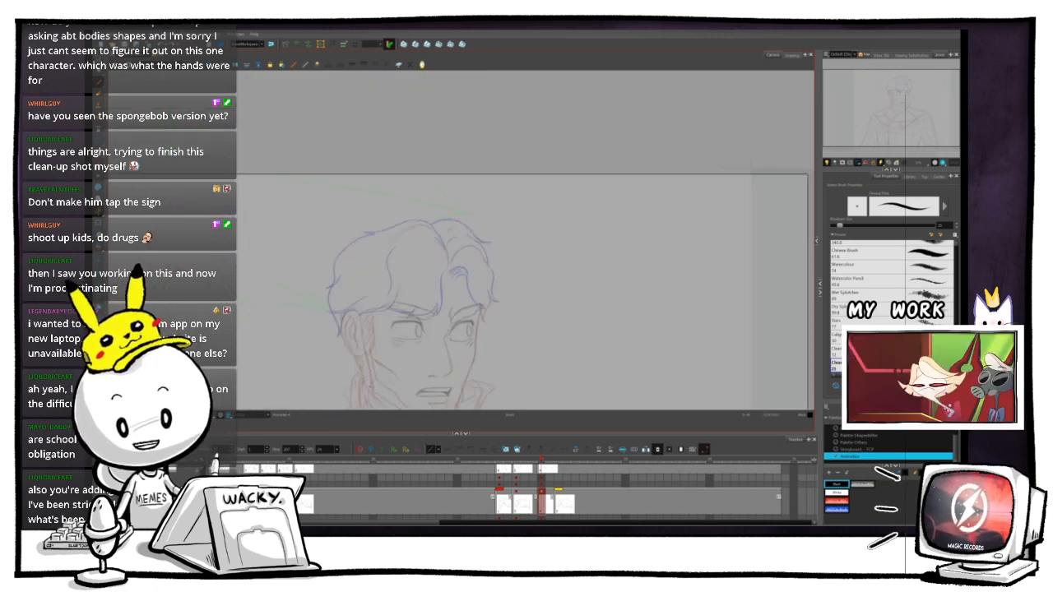
pyautogui.moveTo(460, 296); pyautogui.dragTo(445, 199)
pyautogui.press('1')
pyautogui.press('1')
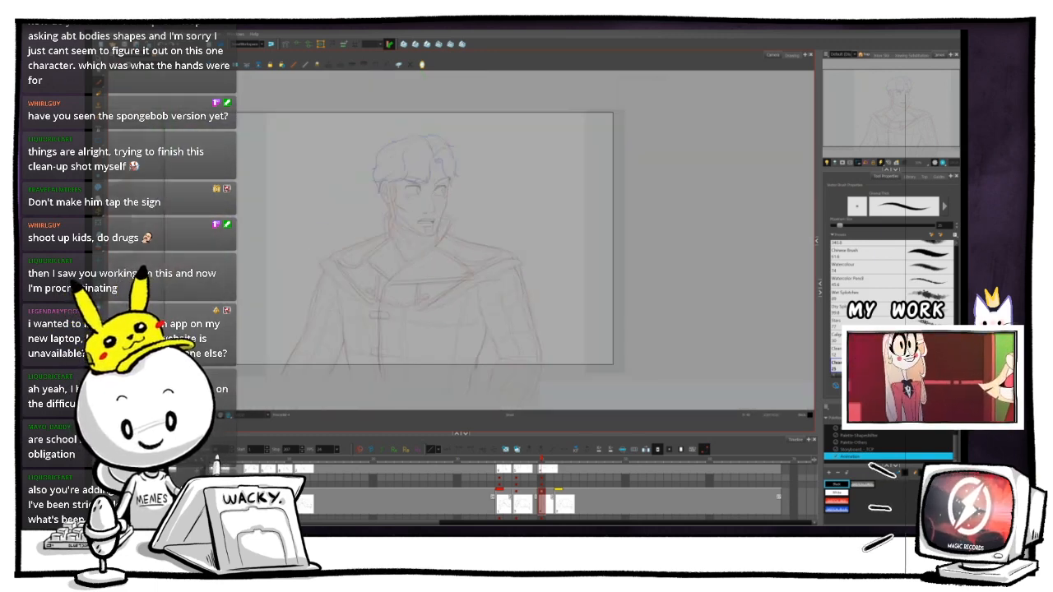
pyautogui.press('2')
pyautogui.press('2')
pyautogui.press('2')
pyautogui.press('2')
pyautogui.moveTo(428, 181); pyautogui.dragTo(479, 387)
pyautogui.press('2')
pyautogui.press('2')
pyautogui.press('1')
pyautogui.press('1')
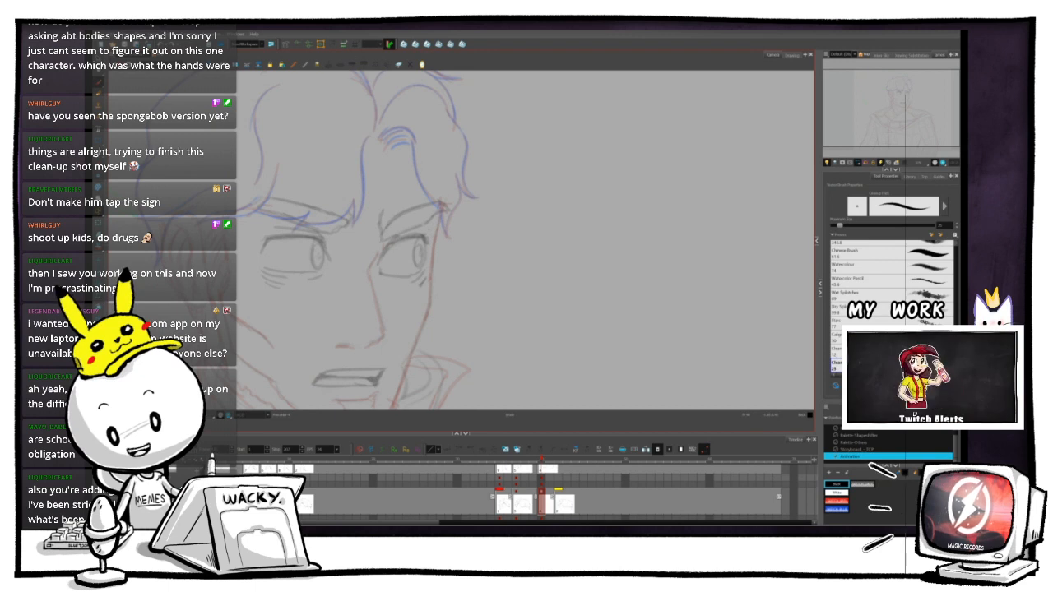
pyautogui.press('1')
pyautogui.press('1')
pyautogui.press('1')
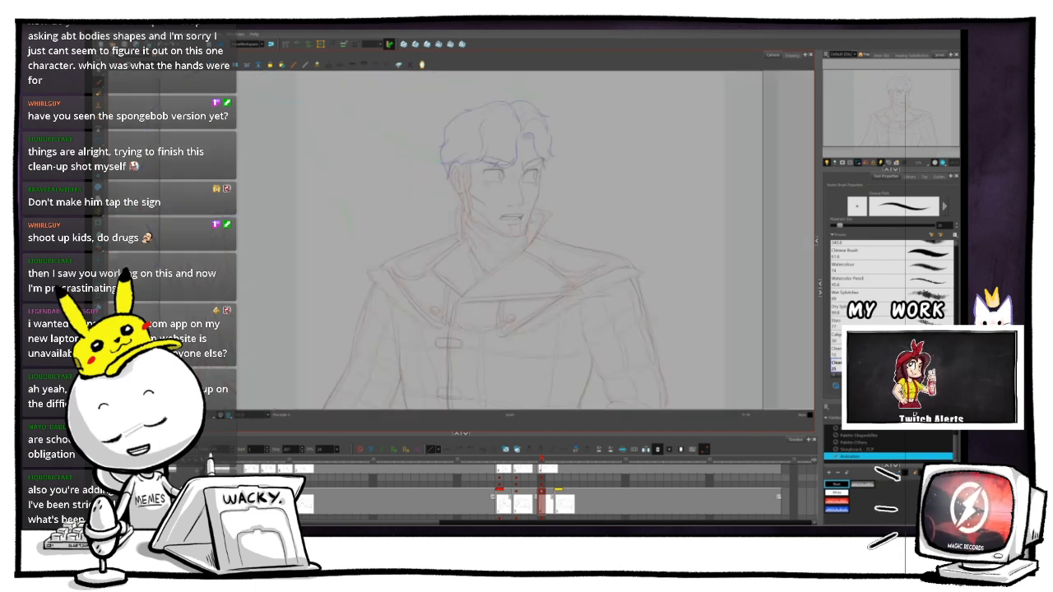
# - Flip through the current hair drawings, scrub through the later shots in the timeline, and return to the character's shot
pyautogui.scroll(-2, 527, 492)
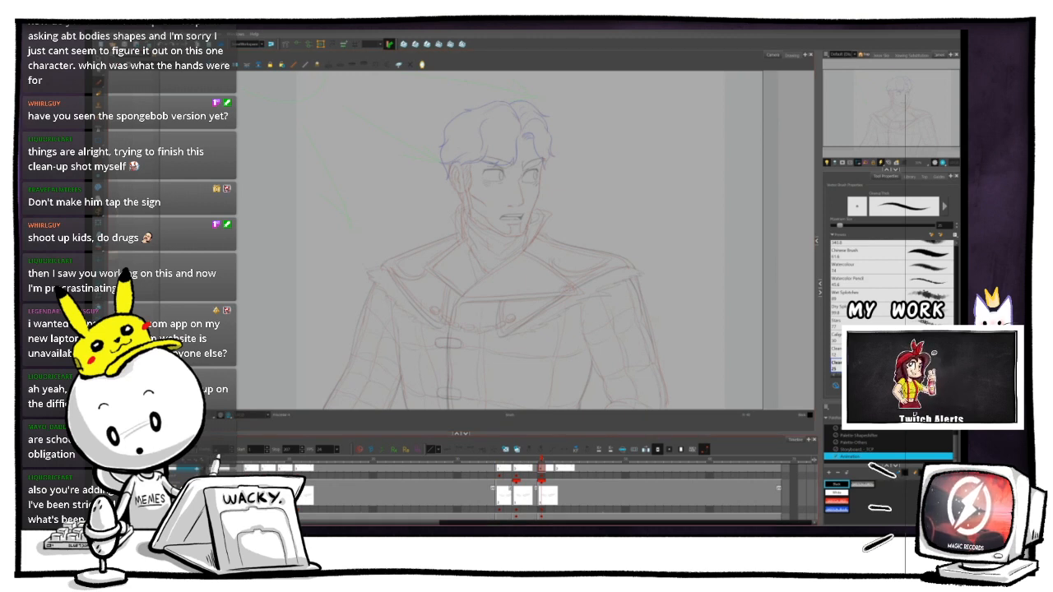
pyautogui.press('f')
pyautogui.press('f')
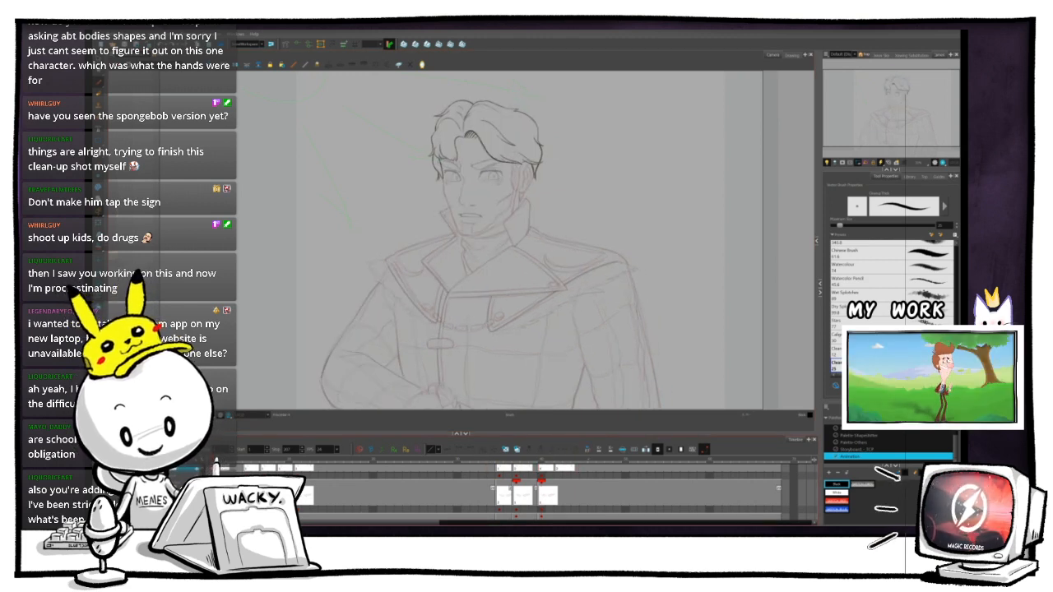
pyautogui.click(592, 467)
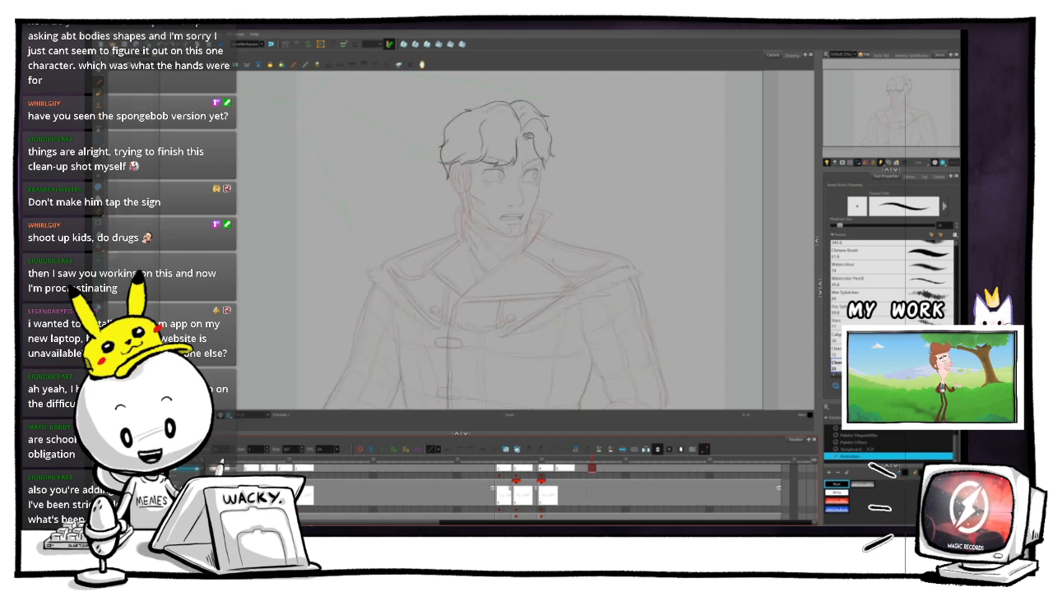
pyautogui.hscroll(8, 548, 475)
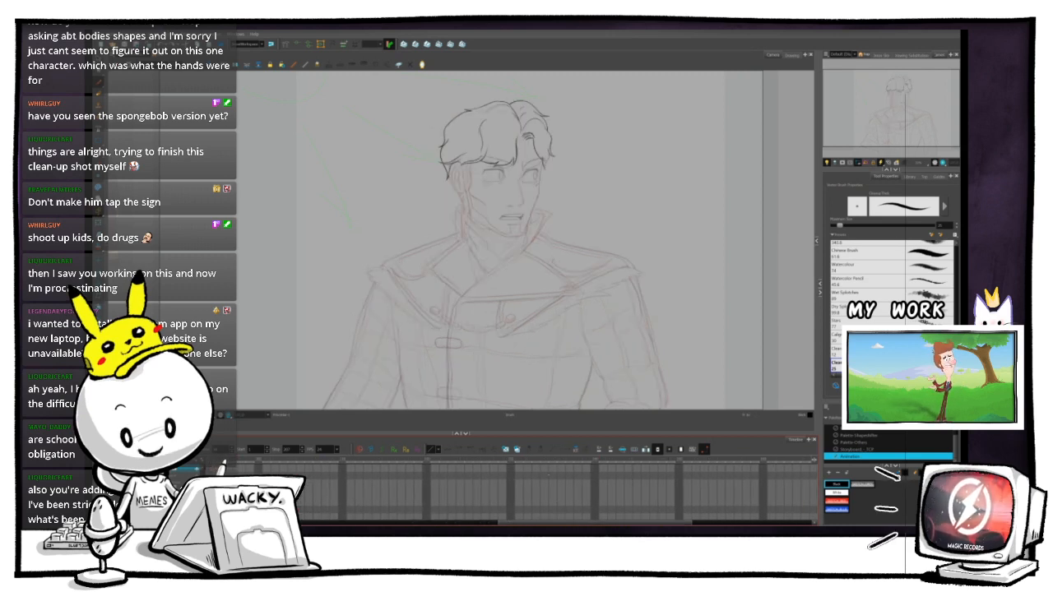
pyautogui.click(536, 467)
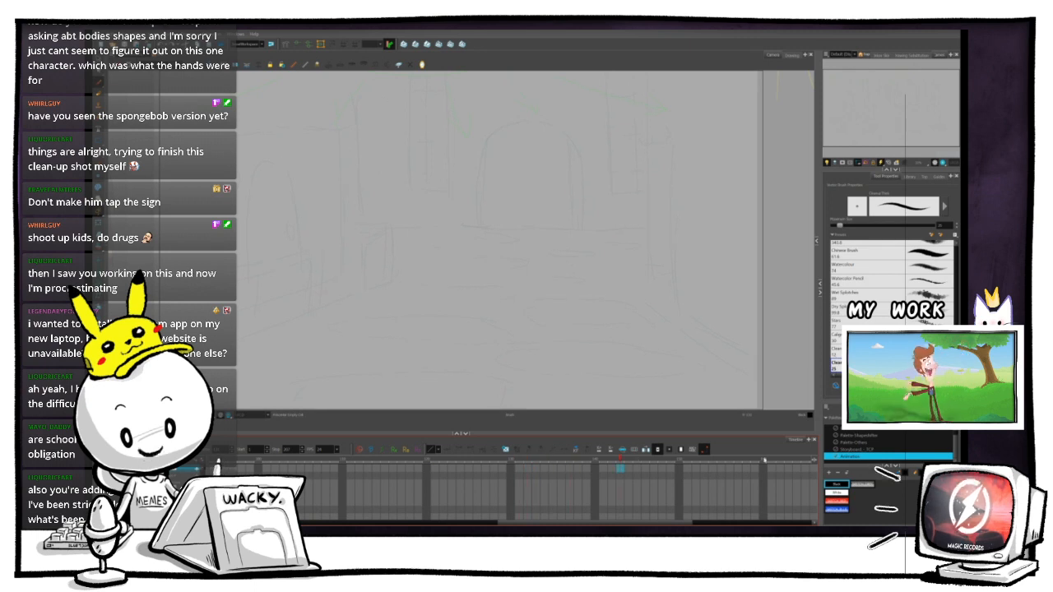
pyautogui.moveTo(763, 460); pyautogui.dragTo(654, 462)
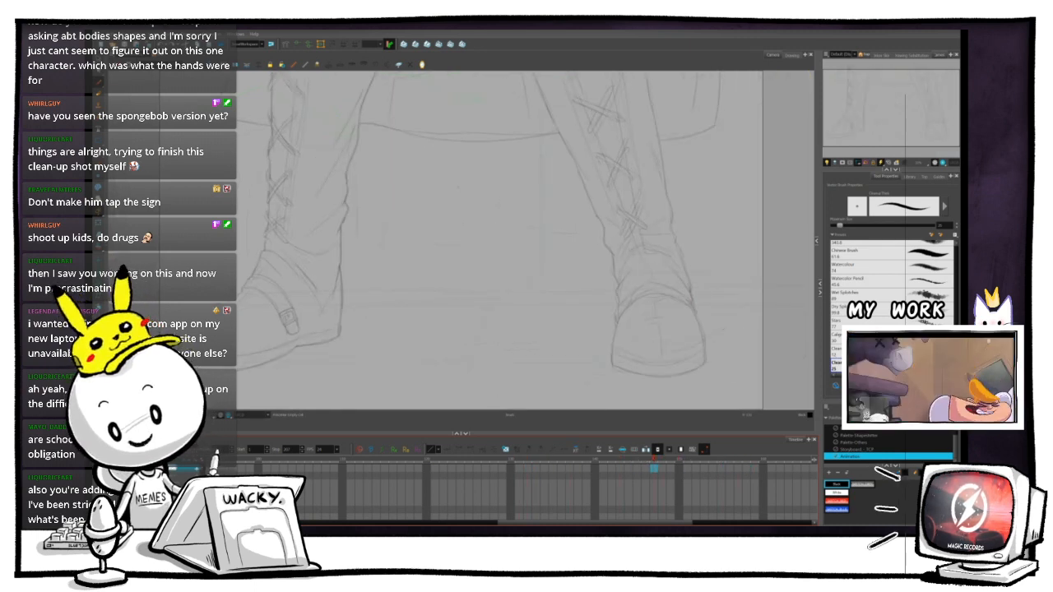
pyautogui.moveTo(594, 523); pyautogui.dragTo(342, 522)
pyautogui.click(217, 460)
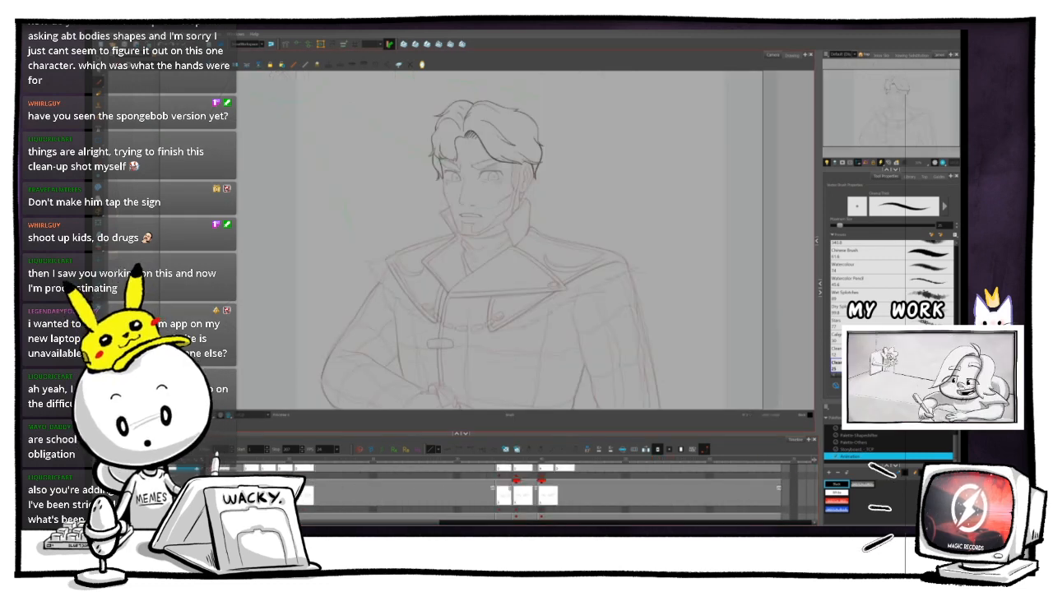
pyautogui.moveTo(510, 240)
pyautogui.mouseDown()
pyautogui.moveTo(479, 252)
pyautogui.moveTo(510, 240)
pyautogui.mouseUp()
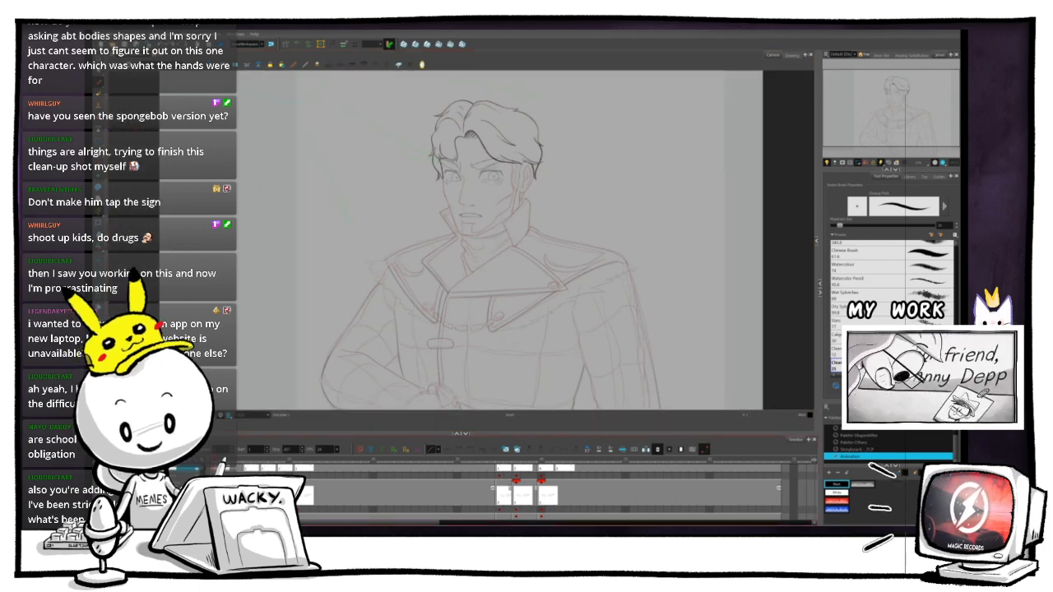
# - Play back the shot and examine the black and blue hair drawings close to the face
pyautogui.hotkey('shift', 'Return')
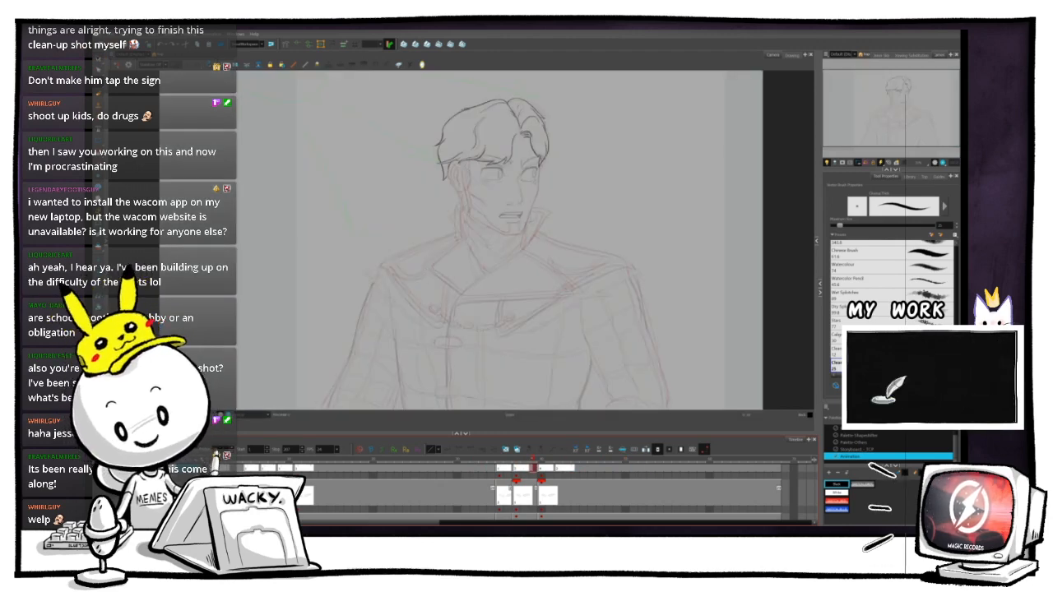
pyautogui.scroll(4, 527, 238)
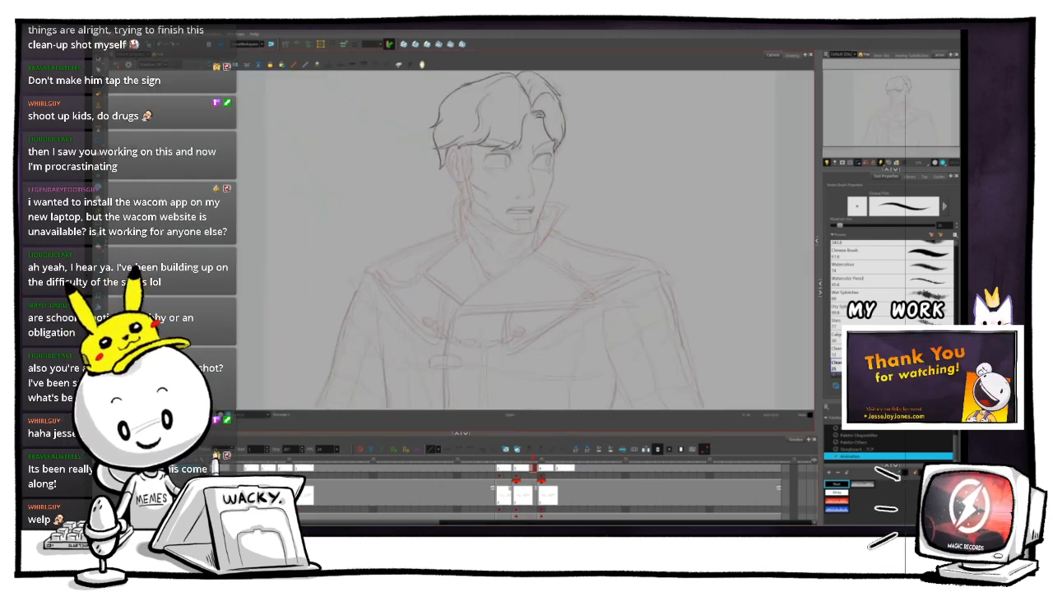
pyautogui.scroll(3, 526, 238)
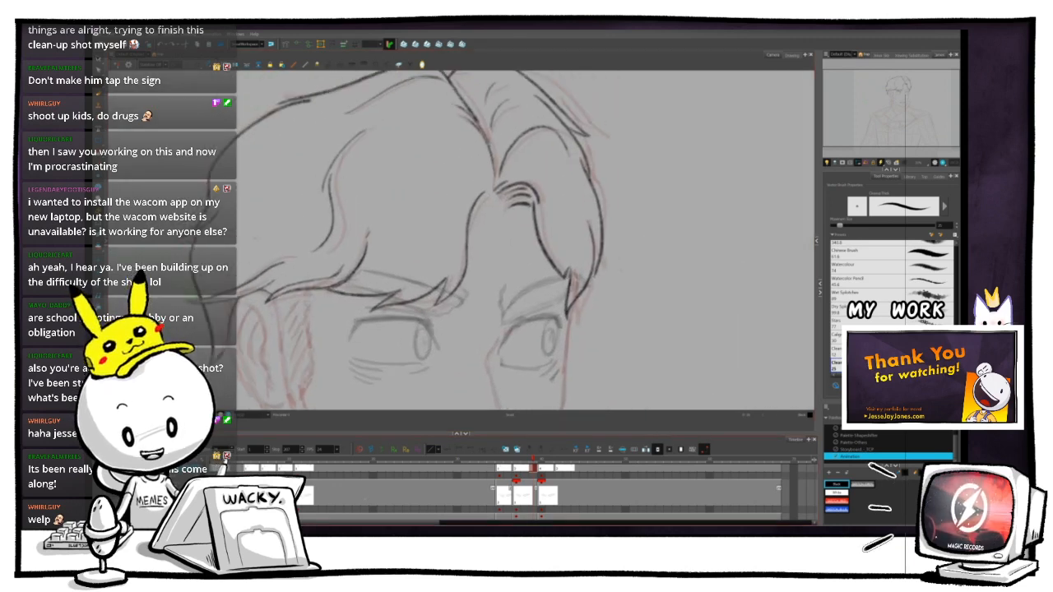
pyautogui.moveTo(577, 490); pyautogui.dragTo(506, 519)
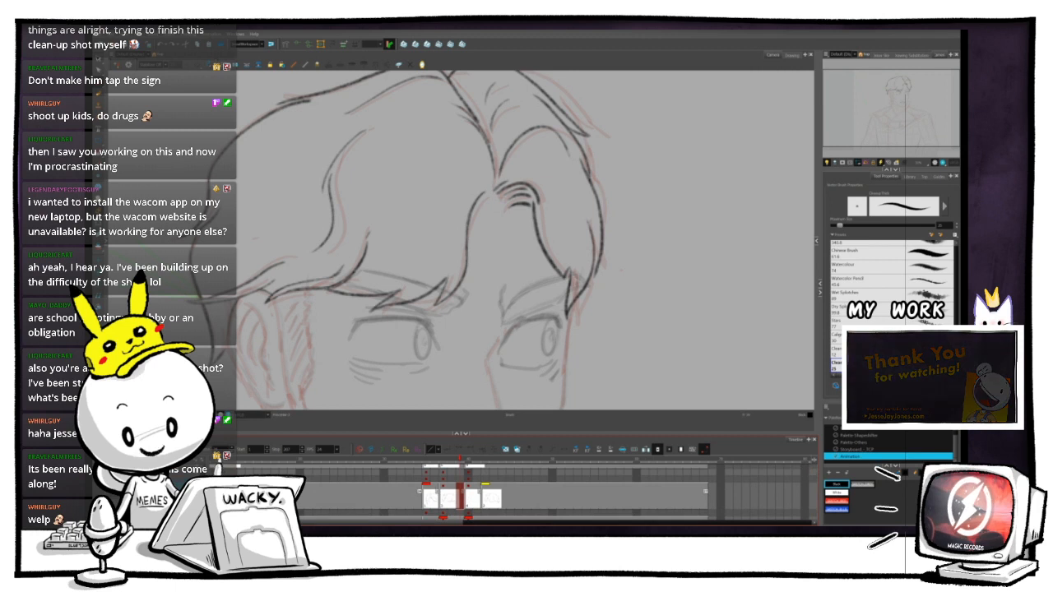
pyautogui.press('.')
pyautogui.press('1')
pyautogui.press('1')
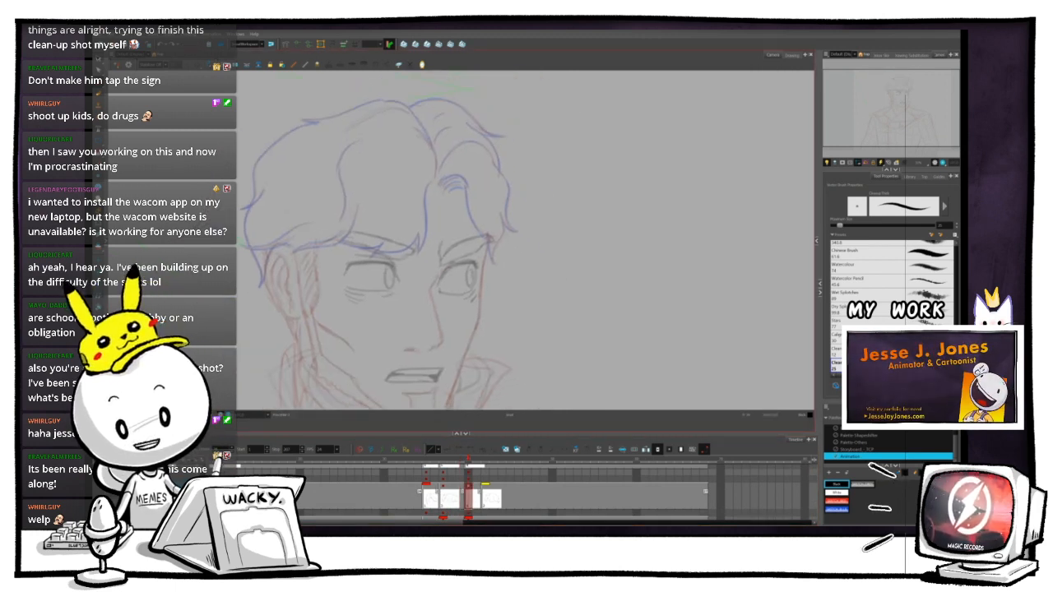
pyautogui.press('2')
pyautogui.press('2')
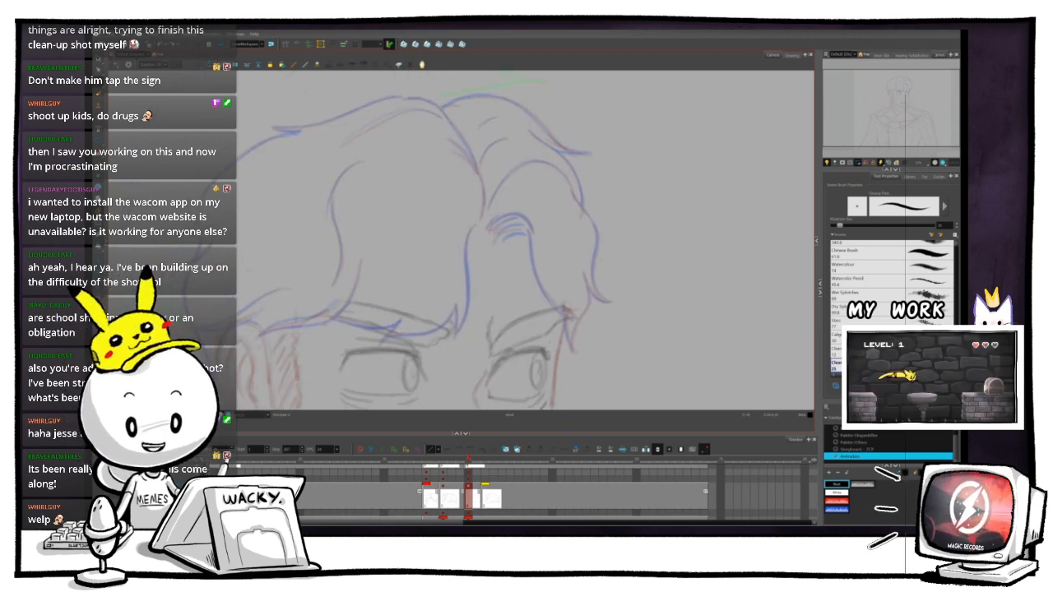
# - Straighten the canvas and flip between the blue guide and the following black drawing to compare the hair positions
pyautogui.press('space')
pyautogui.press('v')
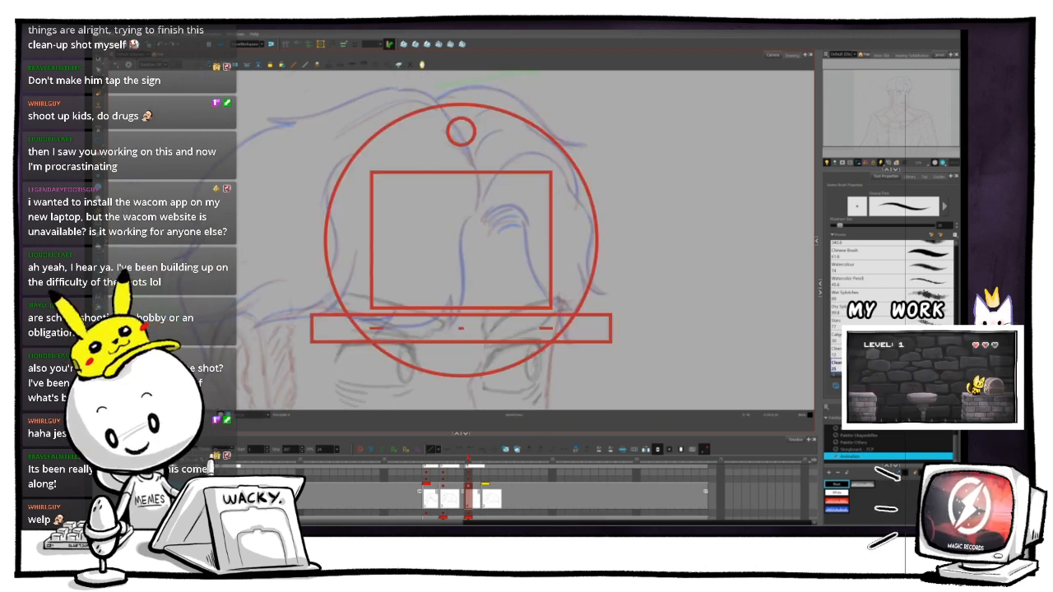
pyautogui.press('g')
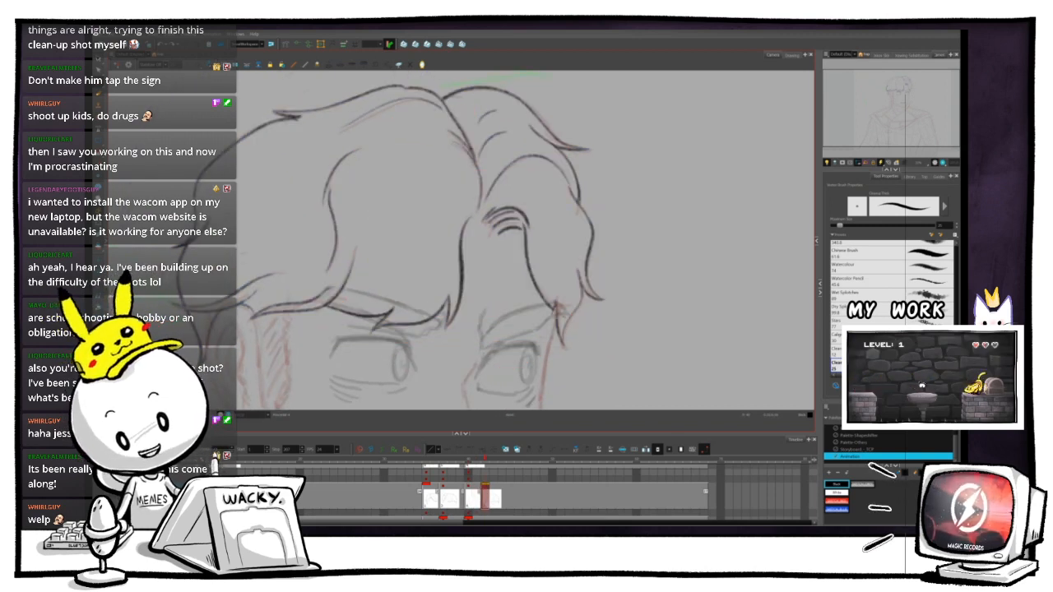
pyautogui.press('f')
pyautogui.press('g')
pyautogui.press('f')
pyautogui.press('g')
pyautogui.press('f')
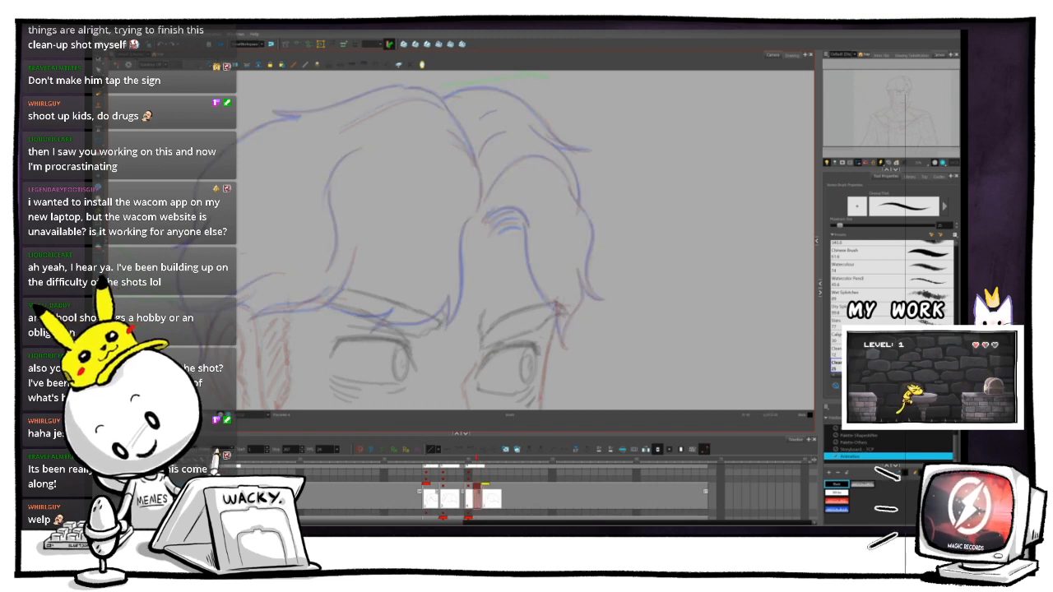
pyautogui.press('g')
pyautogui.press('2')
pyautogui.press('2')
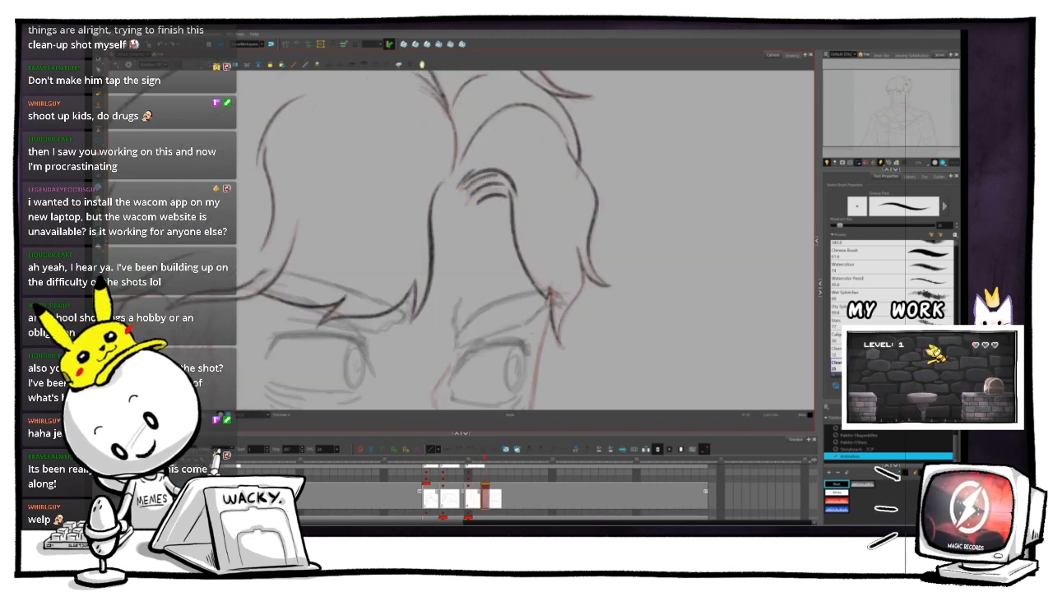
# - Return to the blue in-between drawing and ink the edge of the central fringe strand in black down to its tip
pyautogui.press('f')
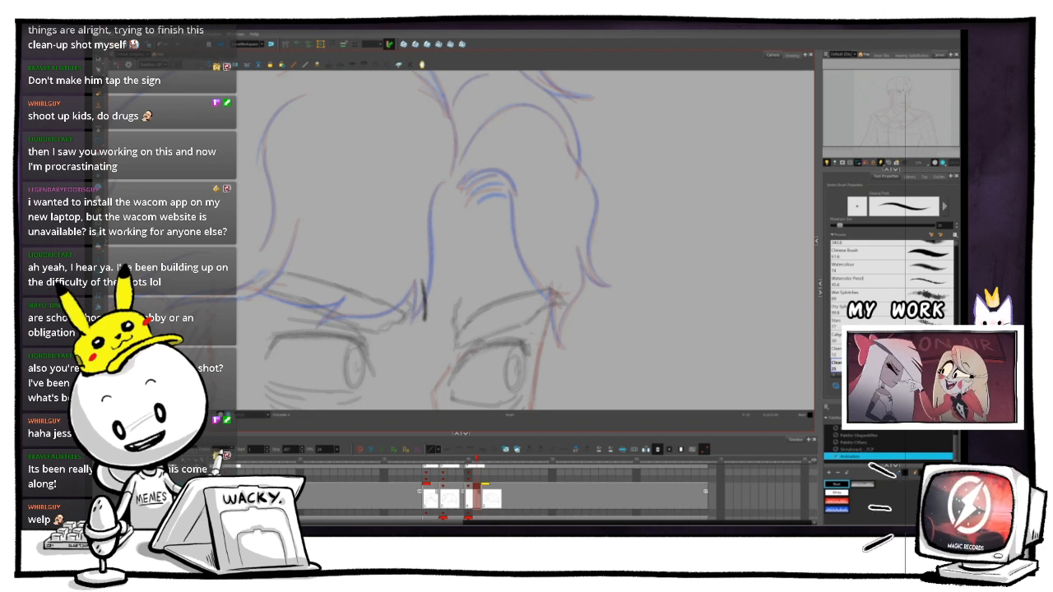
pyautogui.hotkey('ctrl', 'alt')
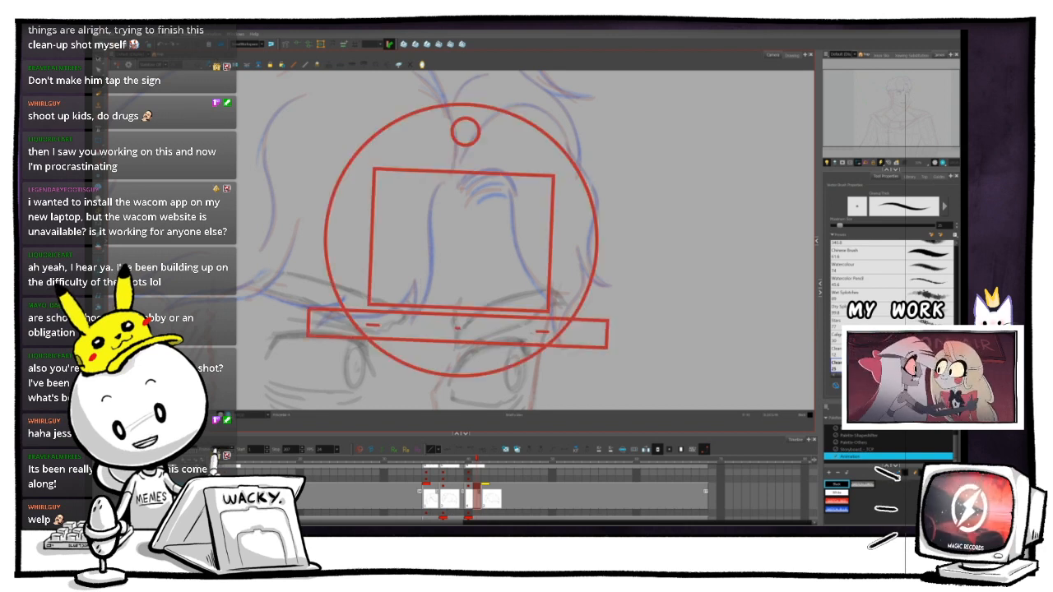
pyautogui.press('space')
pyautogui.press('1')
pyautogui.press('1')
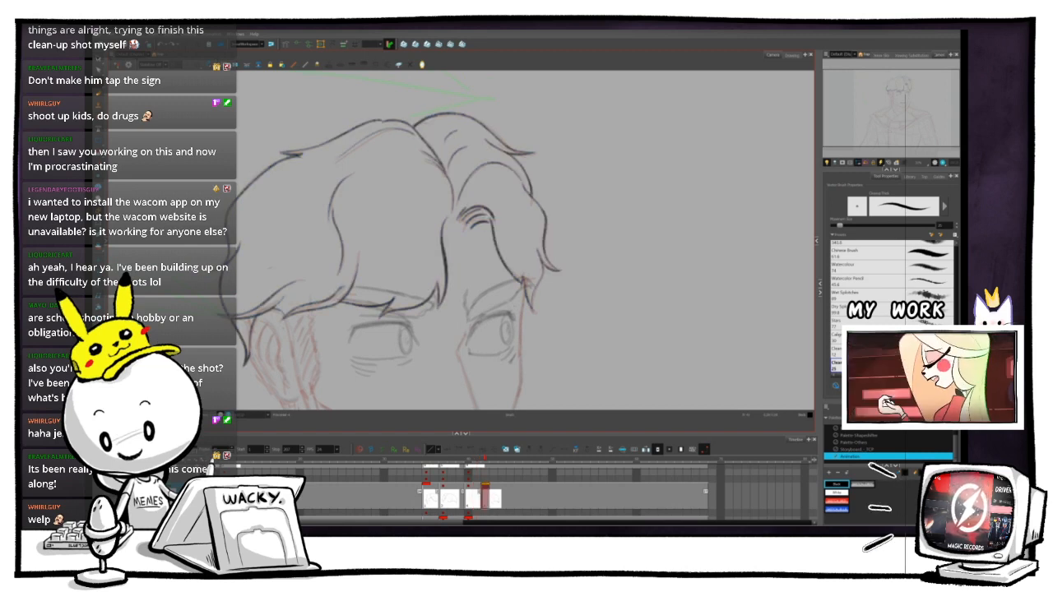
pyautogui.moveTo(453, 305)
pyautogui.mouseDown()
pyautogui.moveTo(447, 222)
pyautogui.moveTo(453, 304)
pyautogui.mouseUp()
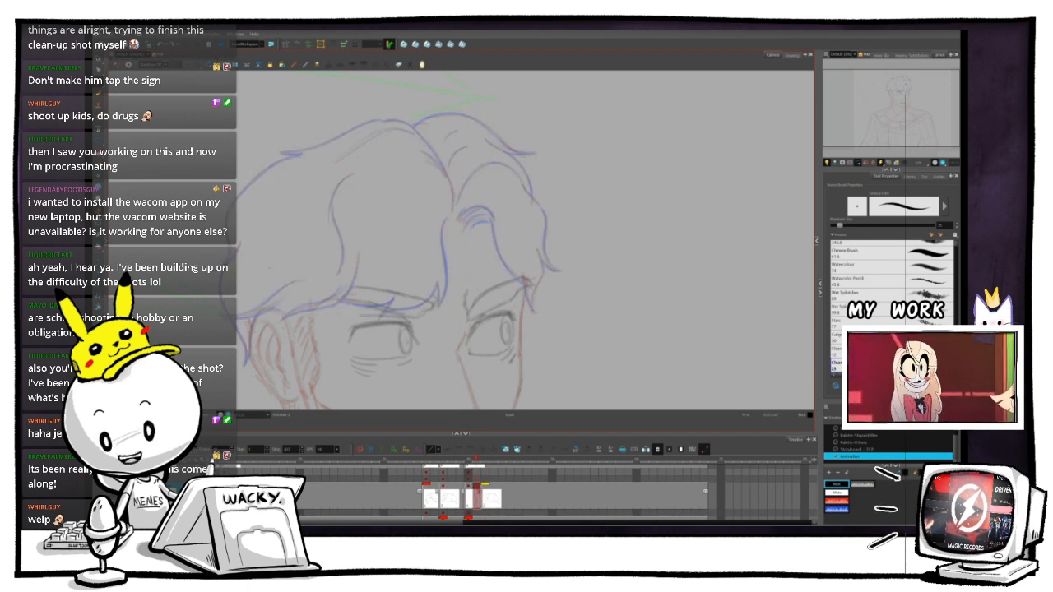
pyautogui.moveTo(454, 282)
pyautogui.mouseDown()
pyautogui.moveTo(449, 223)
pyautogui.moveTo(452, 298)
pyautogui.mouseUp()
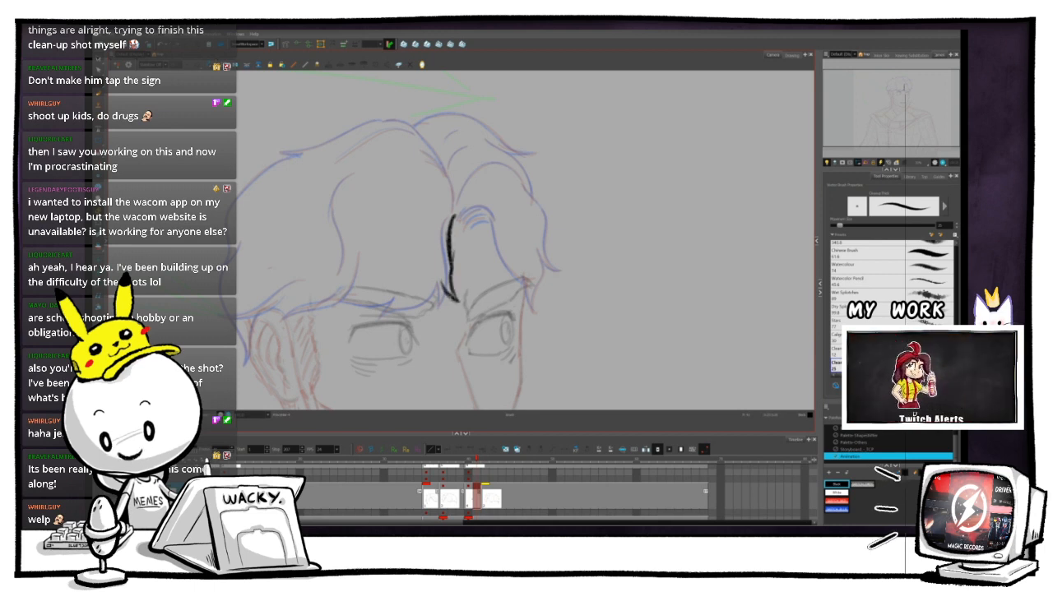
pyautogui.press('.')
pyautogui.press('.')
pyautogui.press('.')
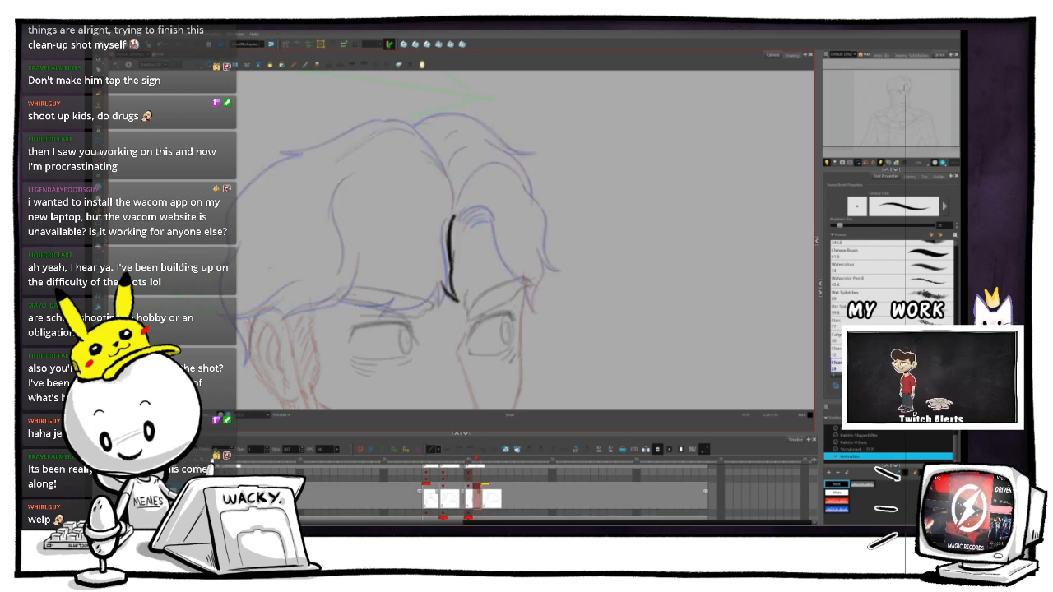
# - Undo the thickening stroke on the central fringe strand and redraw its upper part slightly outside the blue guide
pyautogui.moveTo(450, 242)
pyautogui.mouseDown()
pyautogui.moveTo(446, 282)
pyautogui.moveTo(449, 268)
pyautogui.mouseUp()
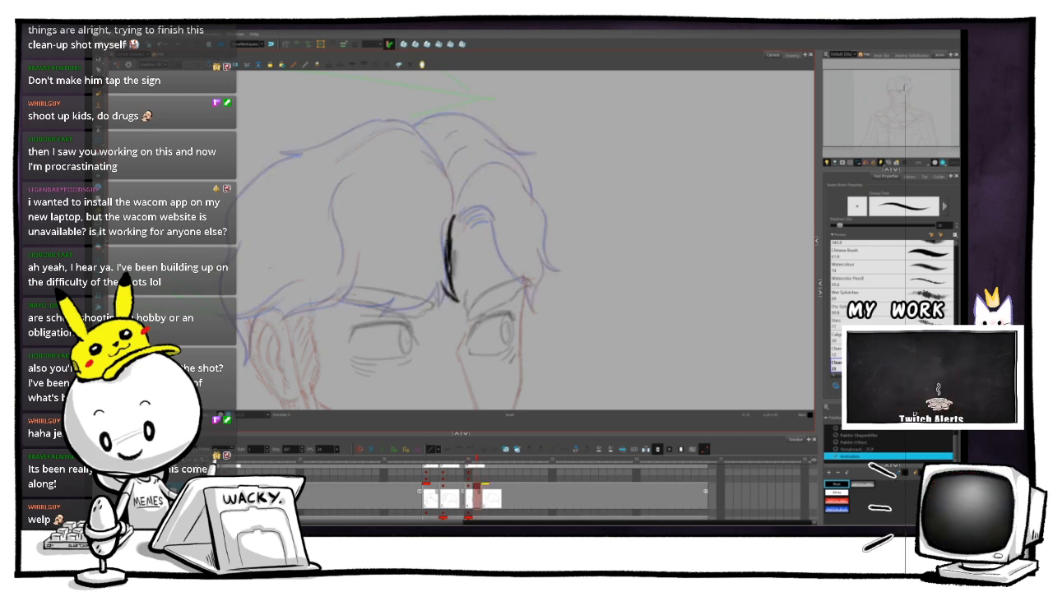
pyautogui.hotkey('ctrl', 'z')
pyautogui.hotkey('ctrl', 'z')
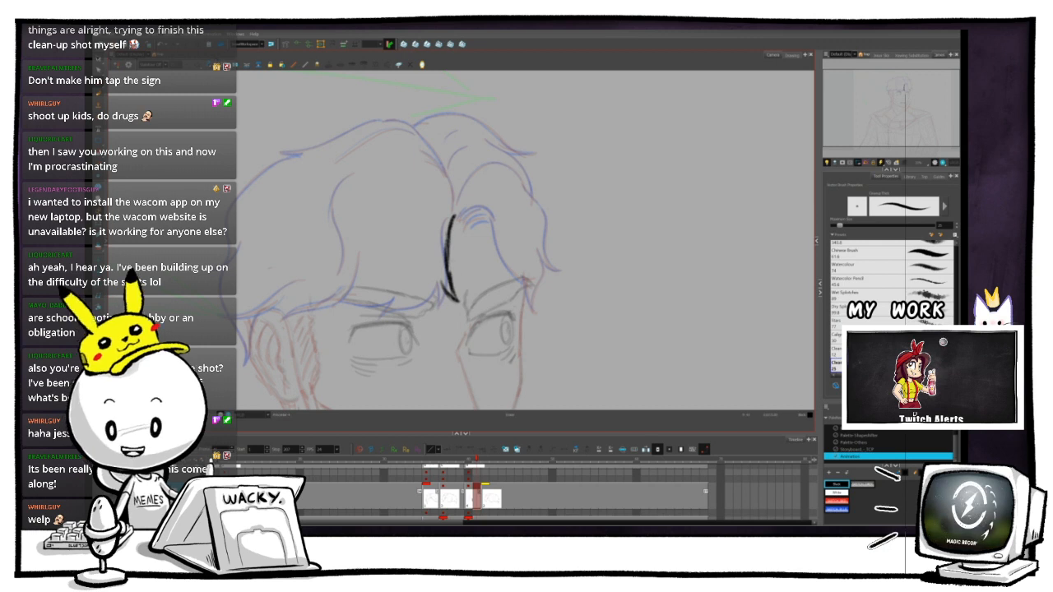
pyautogui.press('.')
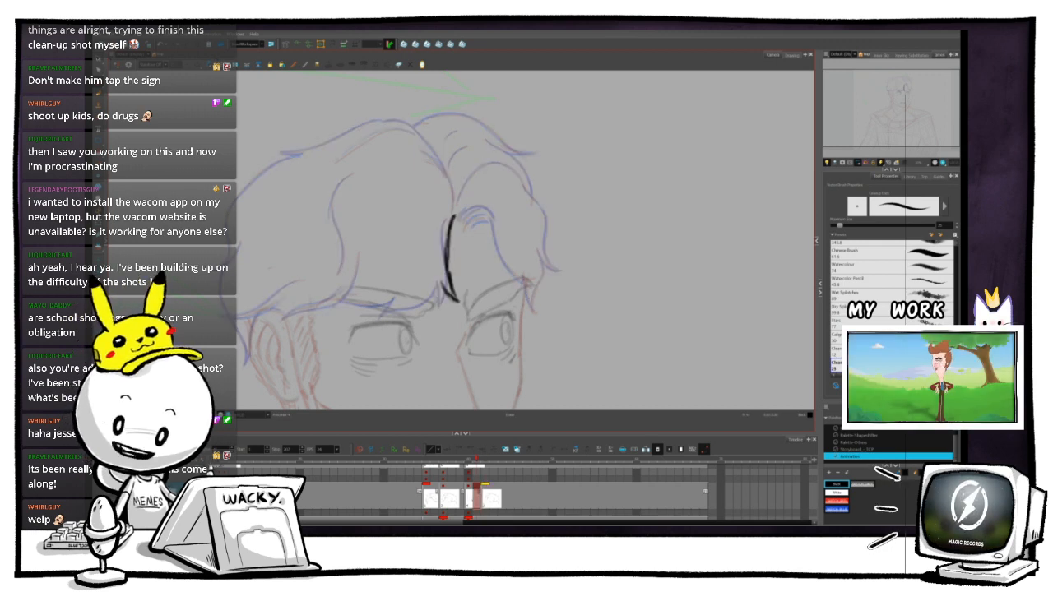
pyautogui.moveTo(450, 218); pyautogui.dragTo(444, 254)
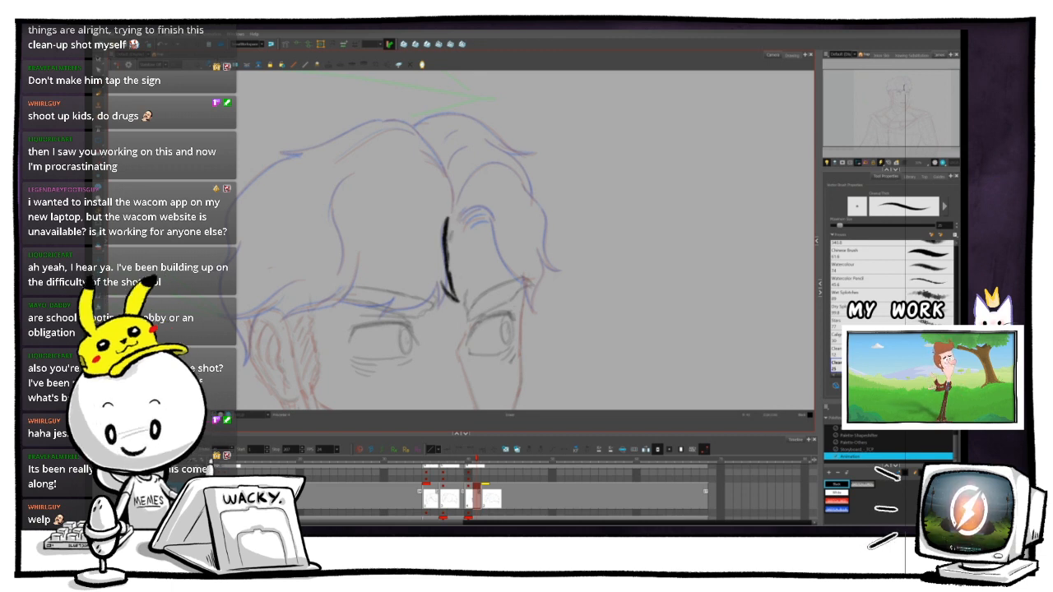
pyautogui.press('.')
pyautogui.press('.')
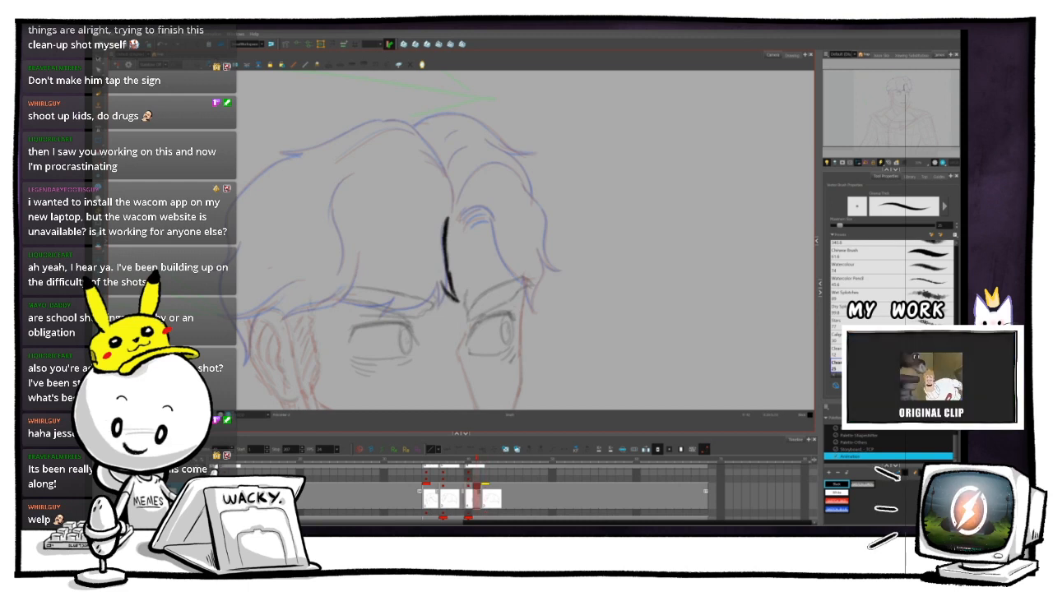
pyautogui.press('.')
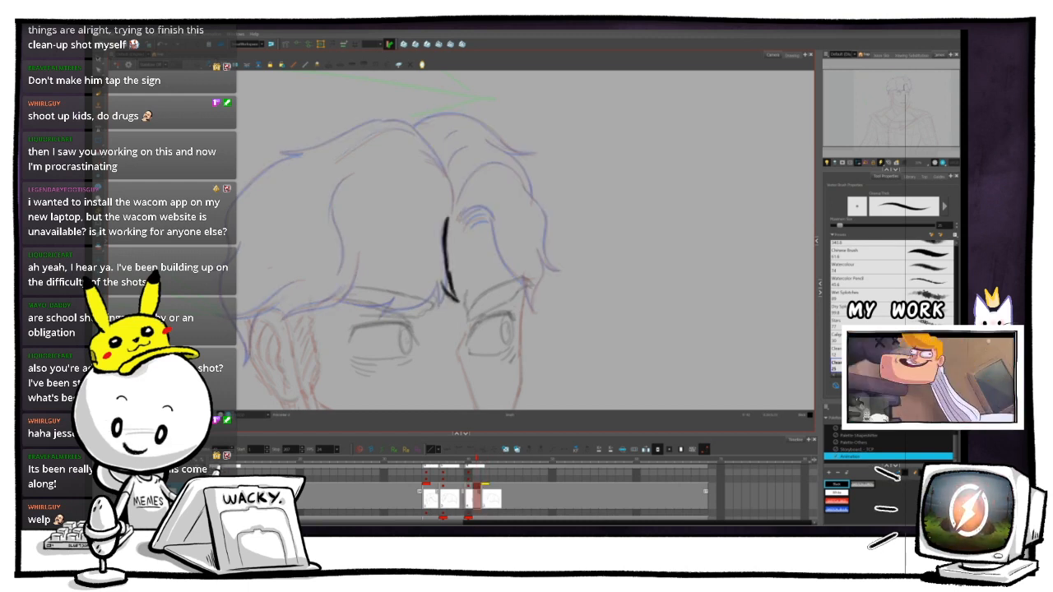
# - Ink the pointed lower fringe tips in black, from the central strand across the brow to the lock above the ear
pyautogui.moveTo(401, 319)
pyautogui.mouseDown()
pyautogui.moveTo(441, 287)
pyautogui.moveTo(394, 320)
pyautogui.mouseUp()
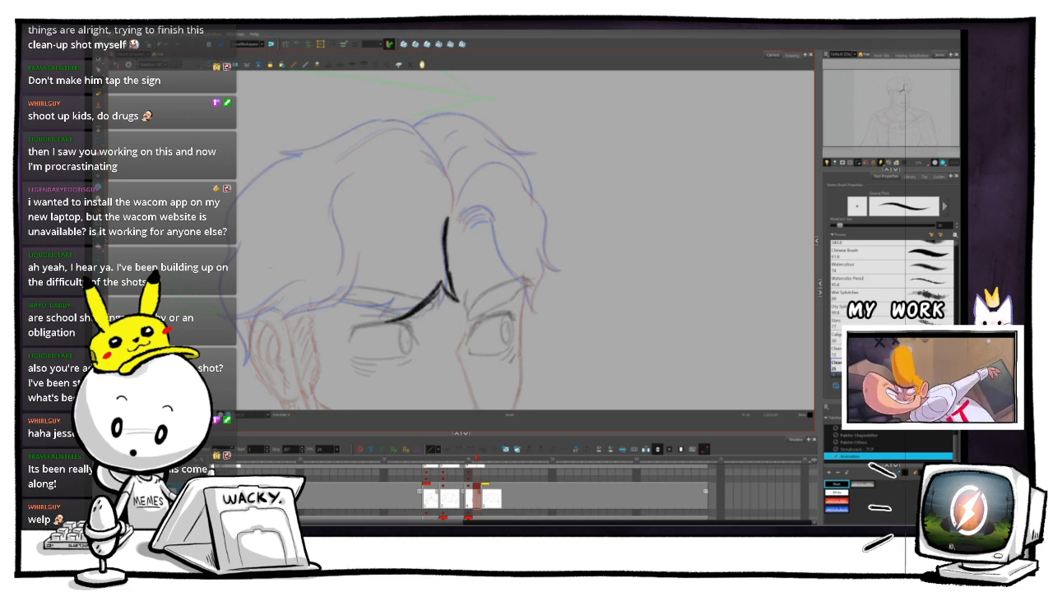
pyautogui.press('.')
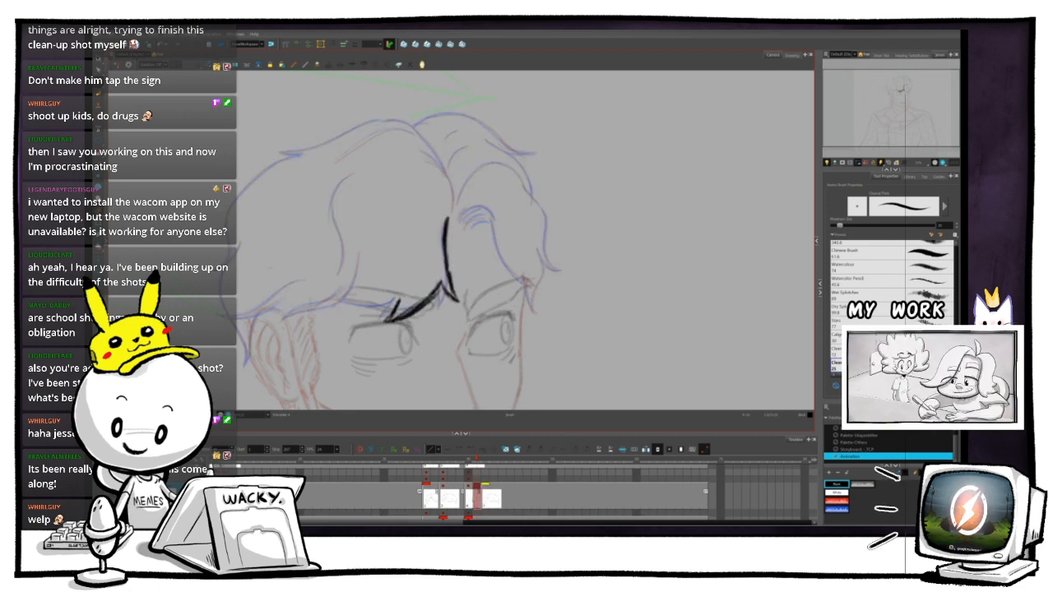
pyautogui.press('.')
pyautogui.press('.')
pyautogui.press('.')
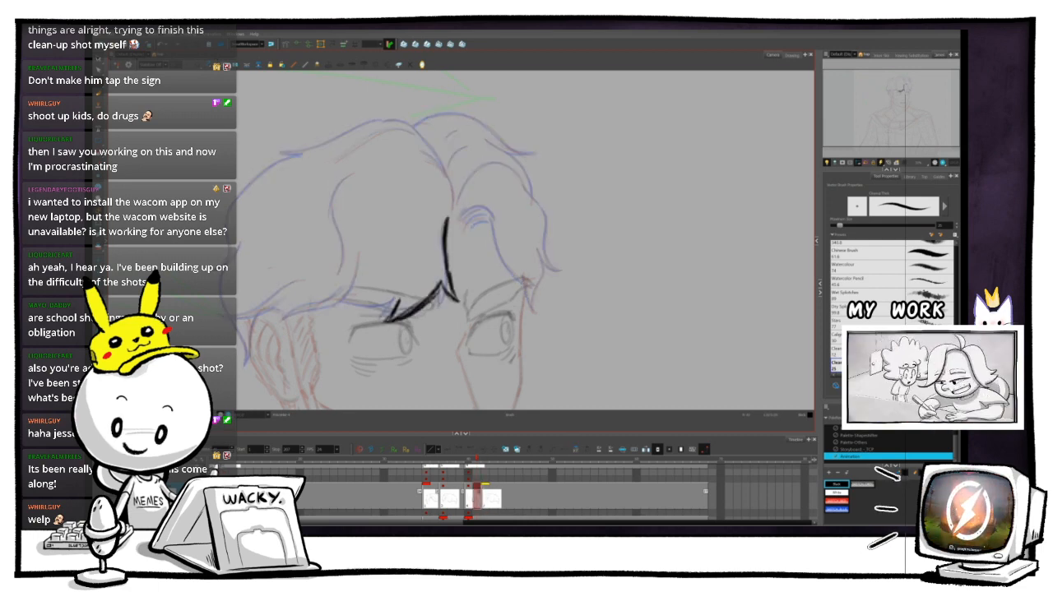
pyautogui.moveTo(362, 262)
pyautogui.mouseDown()
pyautogui.moveTo(348, 302)
pyautogui.moveTo(286, 329)
pyautogui.mouseUp()
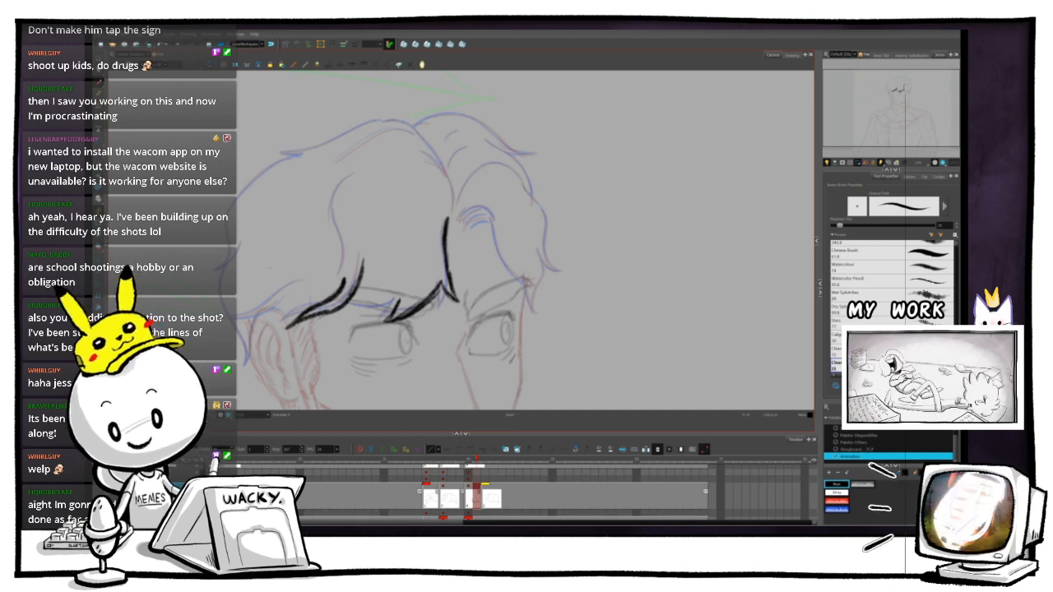
pyautogui.moveTo(334, 288); pyautogui.dragTo(348, 288)
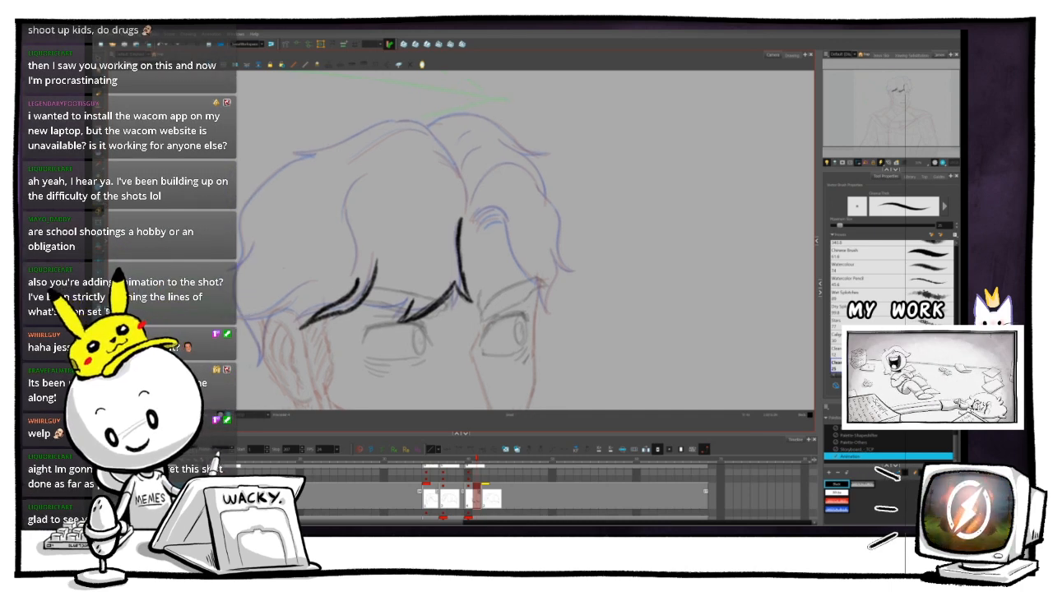
# - Ink the fringe's lower edge across the near brow in black, joining the central pointed tip to the lock above the ear
pyautogui.hotkey('ctrl', 'alt')
pyautogui.moveTo(301, 329); pyautogui.dragTo(309, 343)
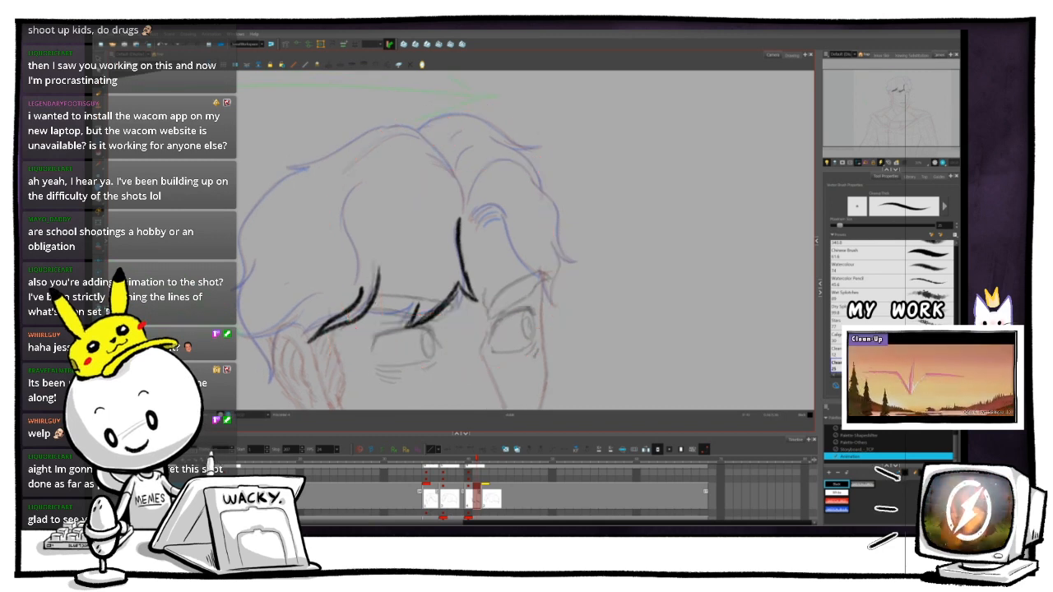
pyautogui.hotkey('ctrl', 'alt')
pyautogui.moveTo(282, 282); pyautogui.dragTo(294, 295)
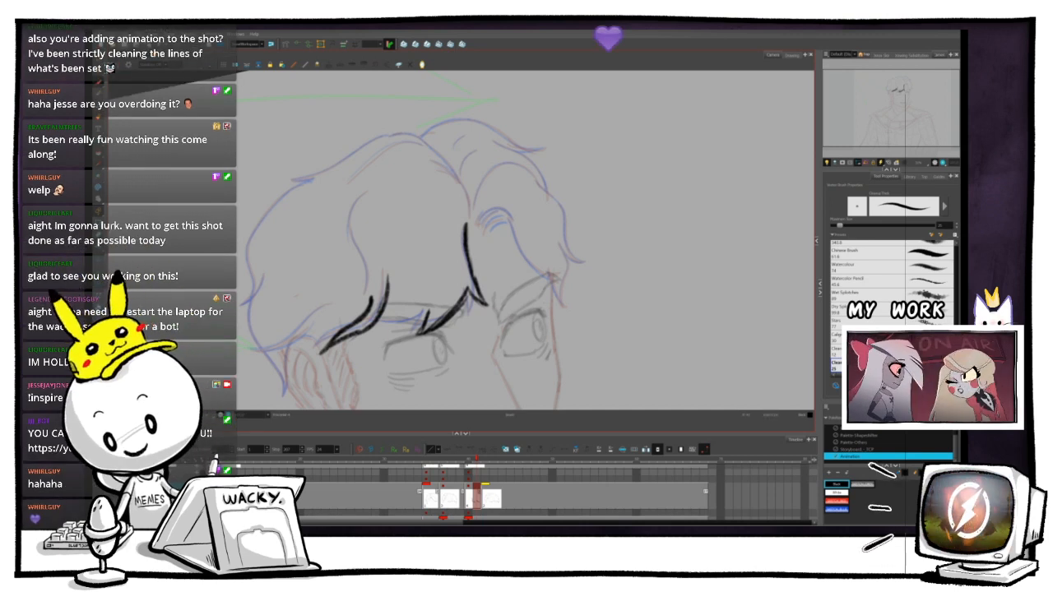
pyautogui.press('f')
pyautogui.press('g')
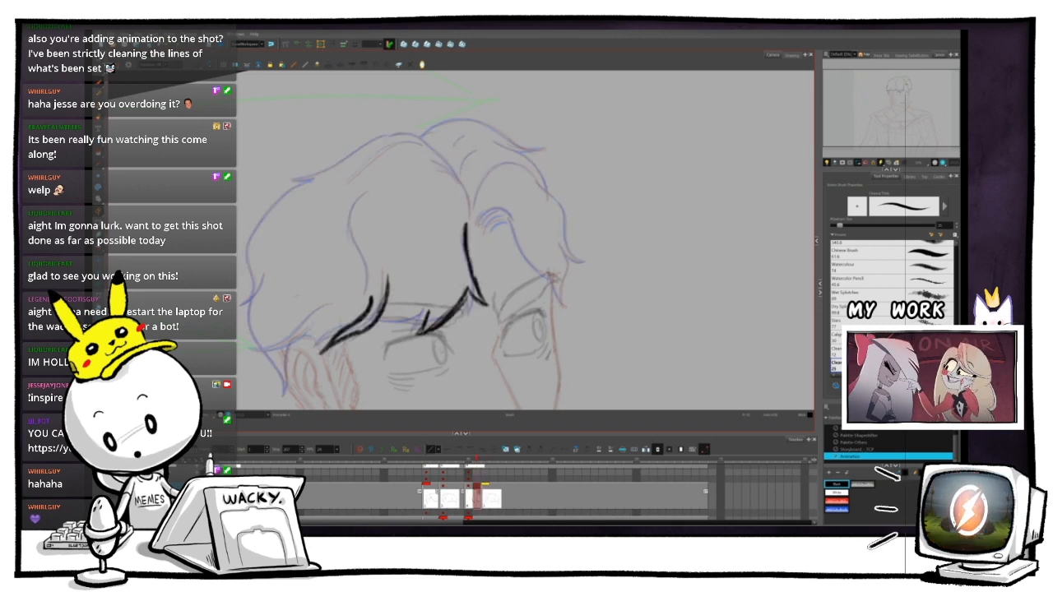
pyautogui.moveTo(392, 327)
pyautogui.mouseDown()
pyautogui.moveTo(432, 310)
pyautogui.moveTo(375, 329)
pyautogui.mouseUp()
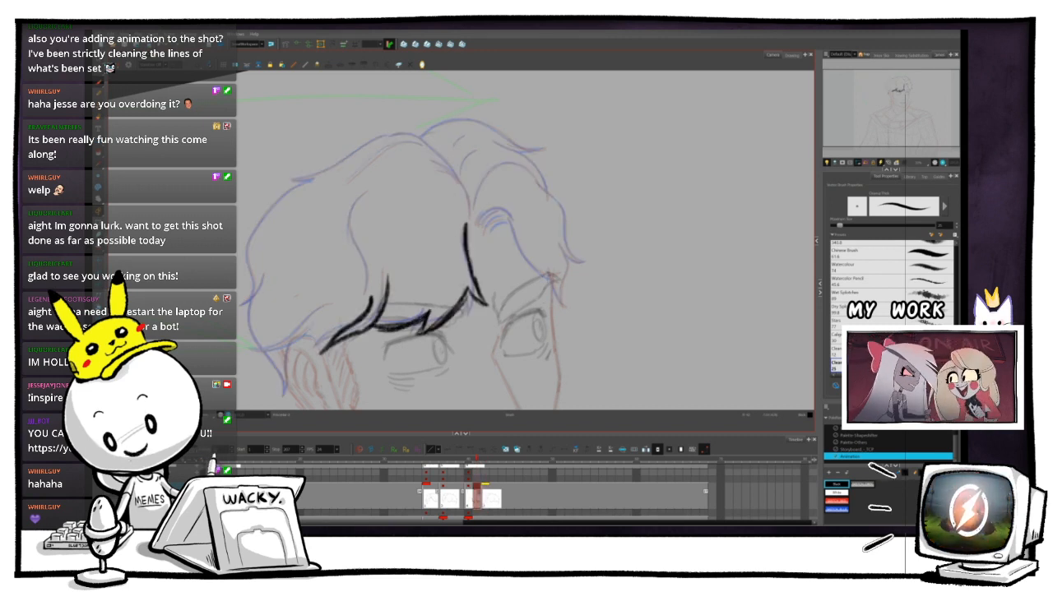
# - Compare the fringe with the following drawing, try an extra stroke on its lower edge, and undo it
pyautogui.press('g')
pyautogui.press('f')
pyautogui.press('g')
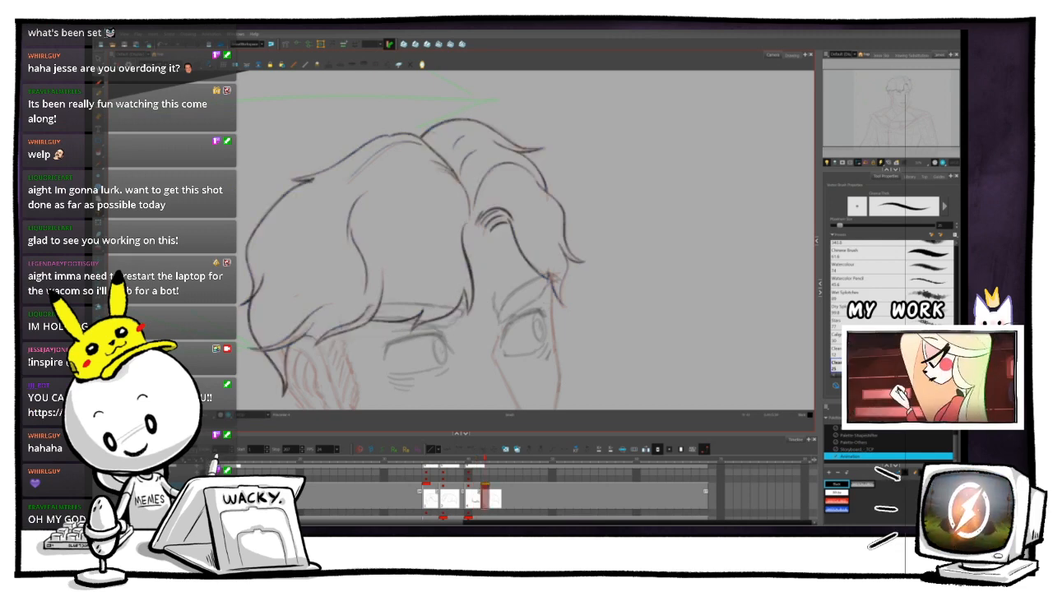
pyautogui.press('f')
pyautogui.press('g')
pyautogui.press('f')
pyautogui.moveTo(381, 333); pyautogui.dragTo(403, 326)
pyautogui.hotkey('ctrl', 'z')
# - Ink the long curved inner strand in black from the middle of the hair down to the fringe tips
pyautogui.hotkey('ctrl', 'alt')
pyautogui.press('g')
pyautogui.press('f')
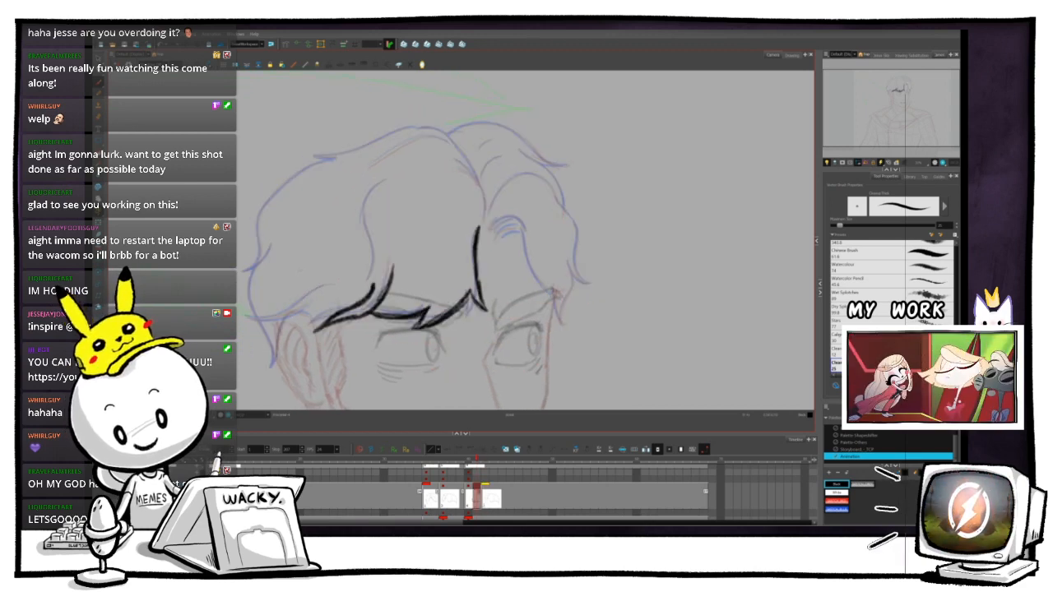
pyautogui.press('g')
pyautogui.press('f')
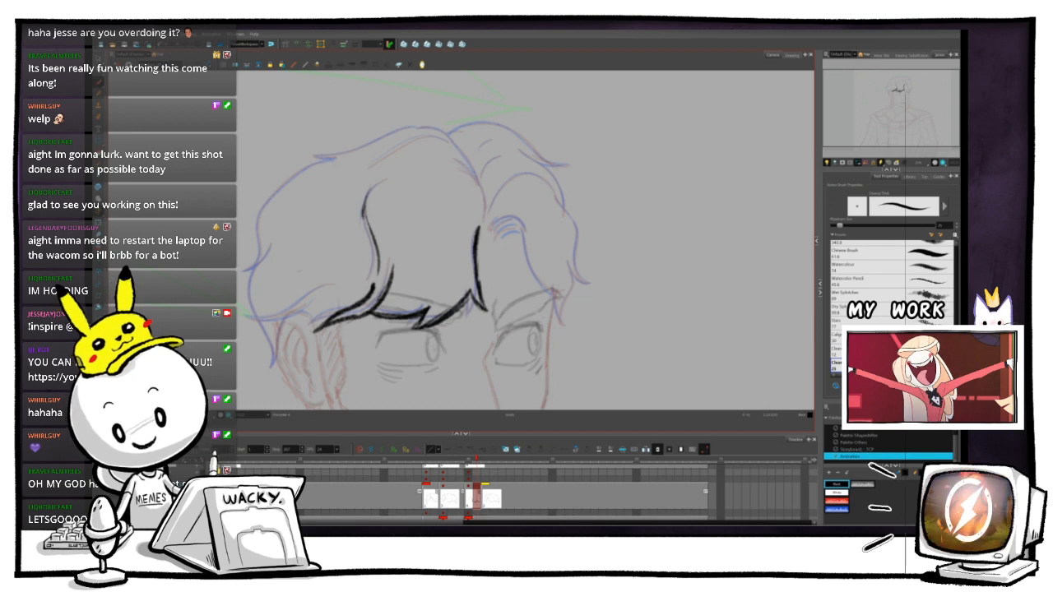
# - Check the inner strand against the following drawing and extend its upper end in black along the blue guide
pyautogui.press('g')
pyautogui.press('f')
pyautogui.press('g')
pyautogui.press('f')
pyautogui.press('g')
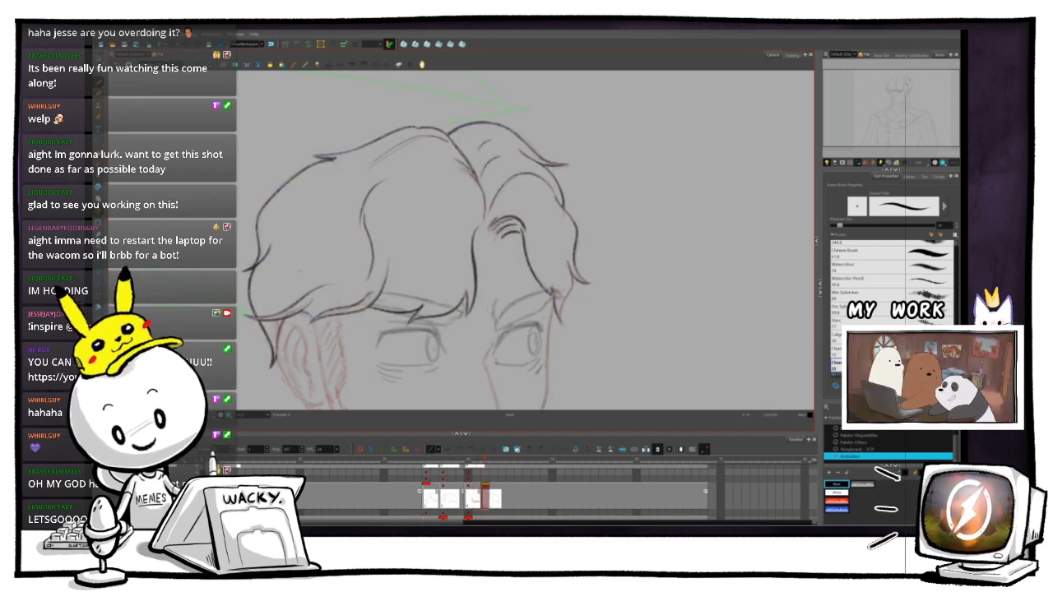
pyautogui.press('f')
pyautogui.press('g')
pyautogui.press('f')
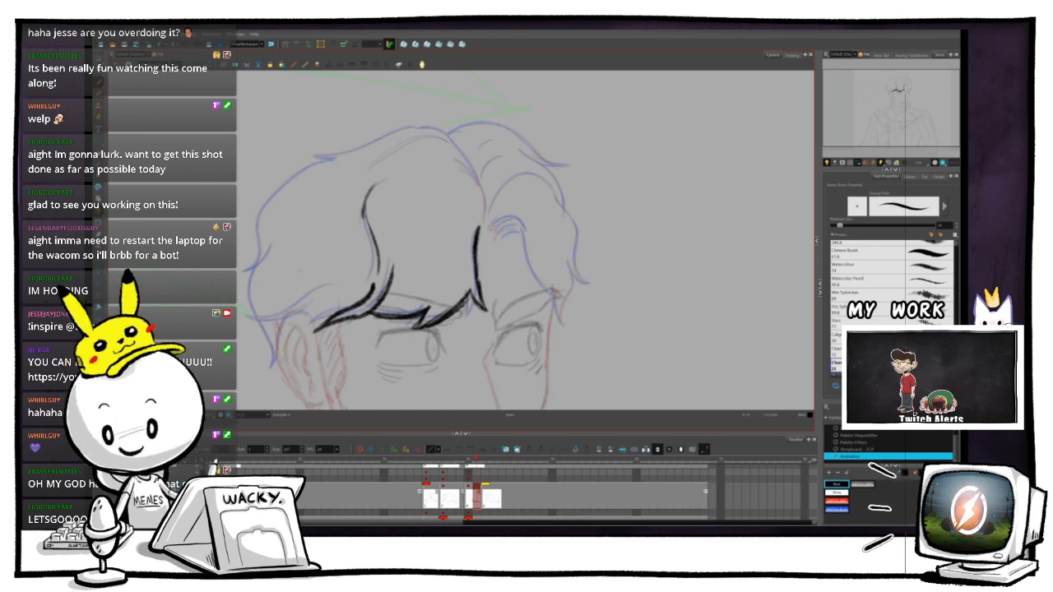
# - Ink the lower edge of the side hair in black, out to the pointed tip above and behind the ear
pyautogui.press('g')
pyautogui.press('f')
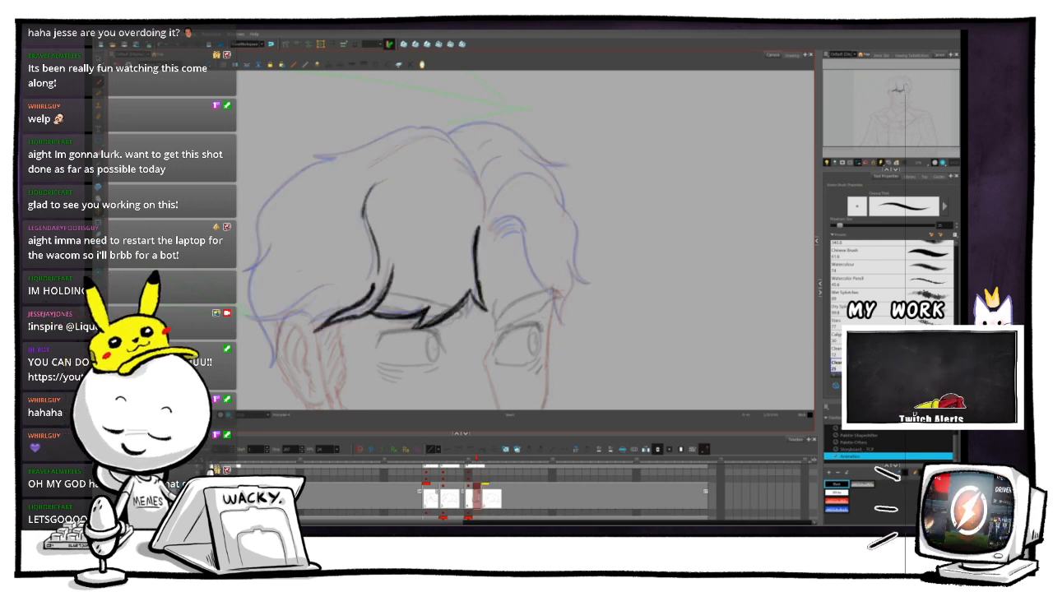
pyautogui.press('g')
pyautogui.press('f')
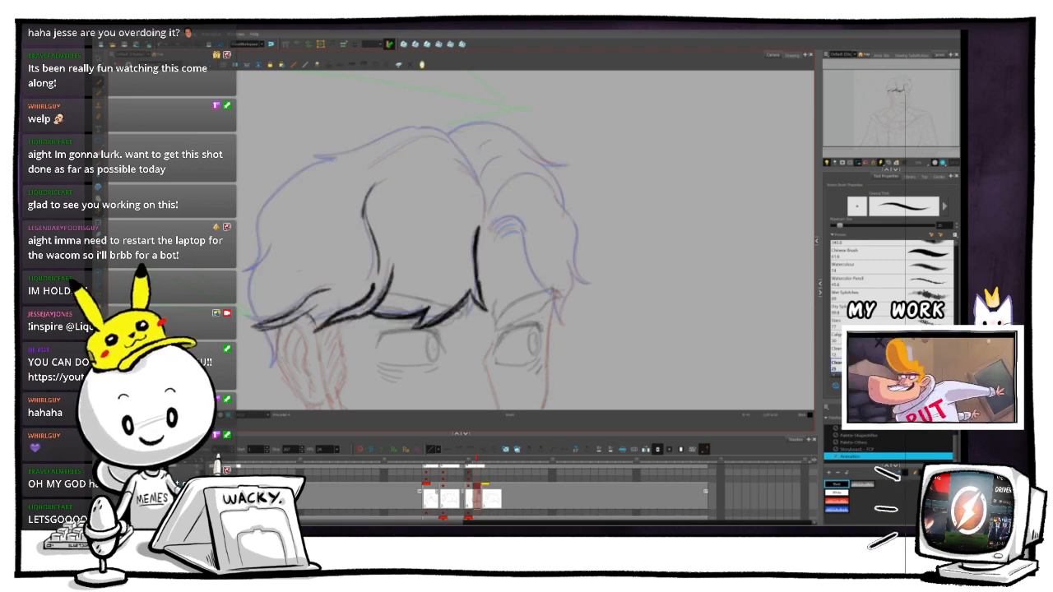
# - Ink the inner edge of the far-side lock in black, running from its root near the parting down past the far eyebrow
pyautogui.moveTo(485, 247); pyautogui.dragTo(476, 255)
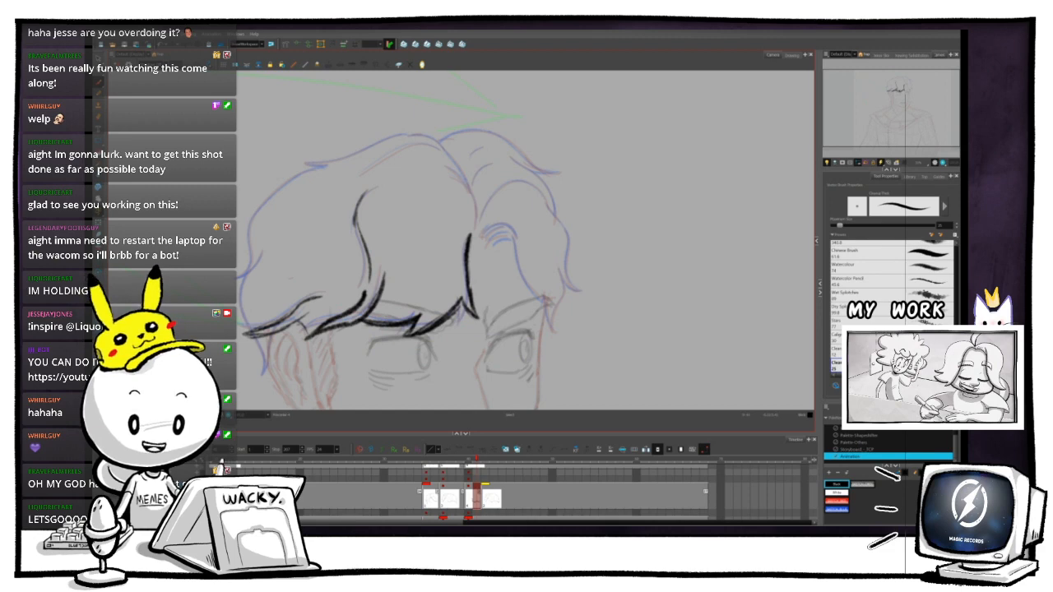
pyautogui.moveTo(455, 132); pyautogui.dragTo(428, 138)
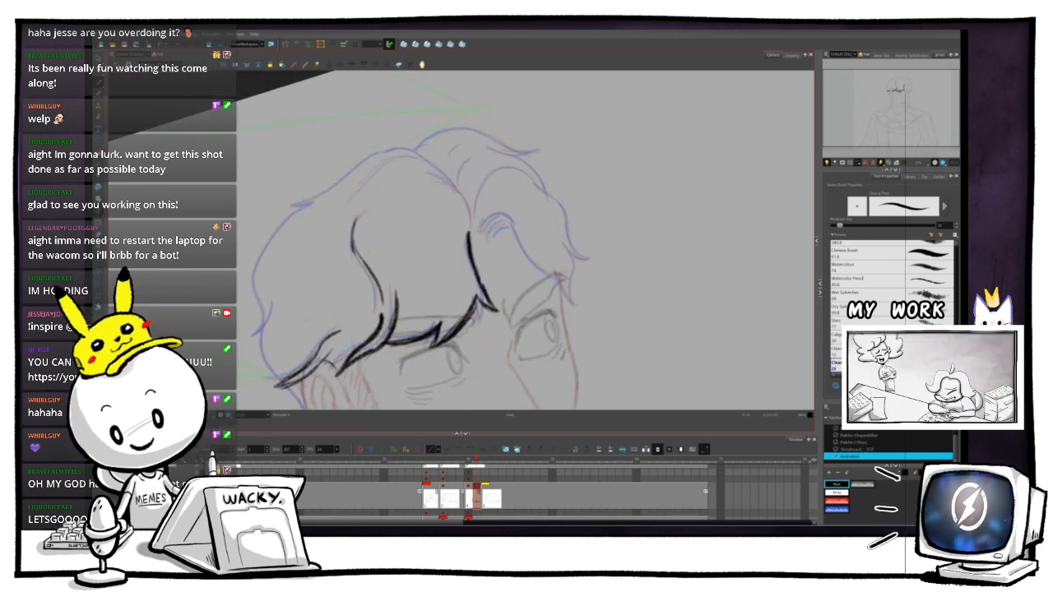
pyautogui.moveTo(461, 271); pyautogui.dragTo(462, 210)
pyautogui.moveTo(427, 137); pyautogui.dragTo(485, 137)
pyautogui.moveTo(382, 132)
pyautogui.mouseDown()
pyautogui.moveTo(400, 153)
pyautogui.moveTo(394, 176)
pyautogui.mouseUp()
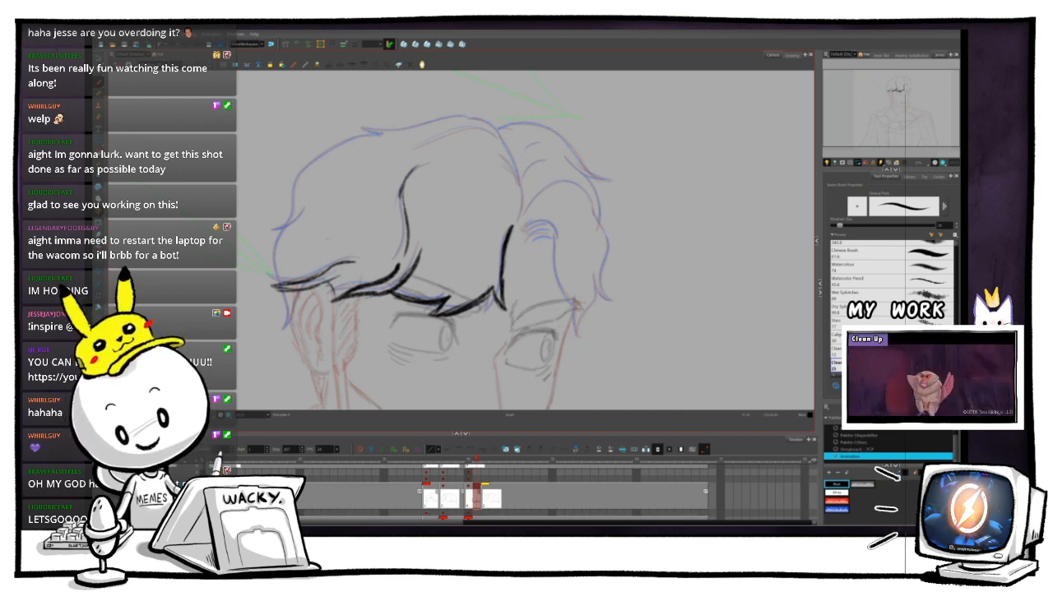
pyautogui.moveTo(576, 313)
pyautogui.mouseDown()
pyautogui.moveTo(596, 255)
pyautogui.moveTo(561, 331)
pyautogui.moveTo(477, 328)
pyautogui.mouseUp()
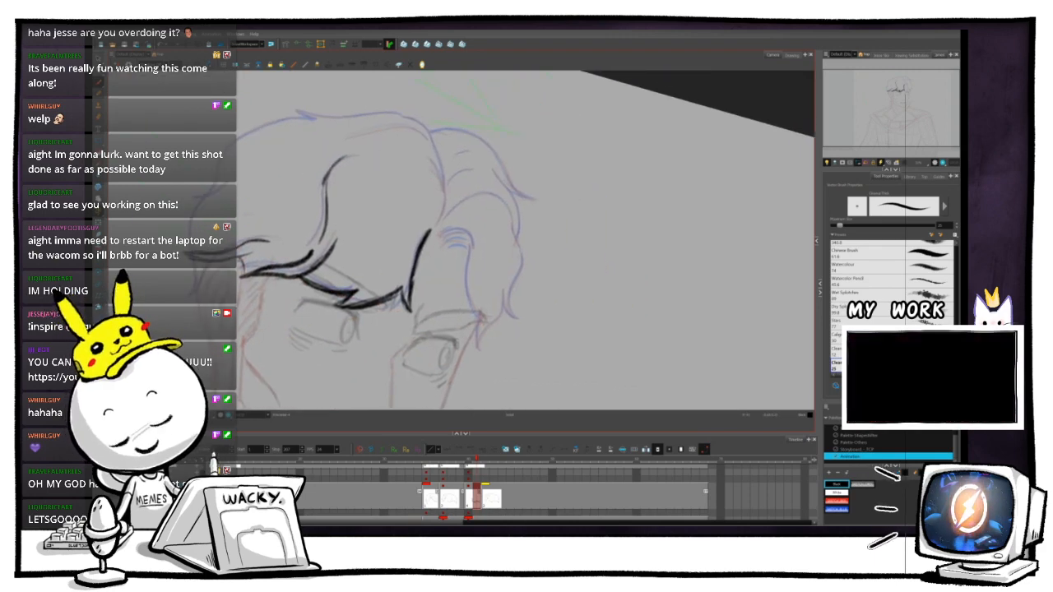
pyautogui.press('g')
pyautogui.press('f')
pyautogui.press('g')
pyautogui.press('f')
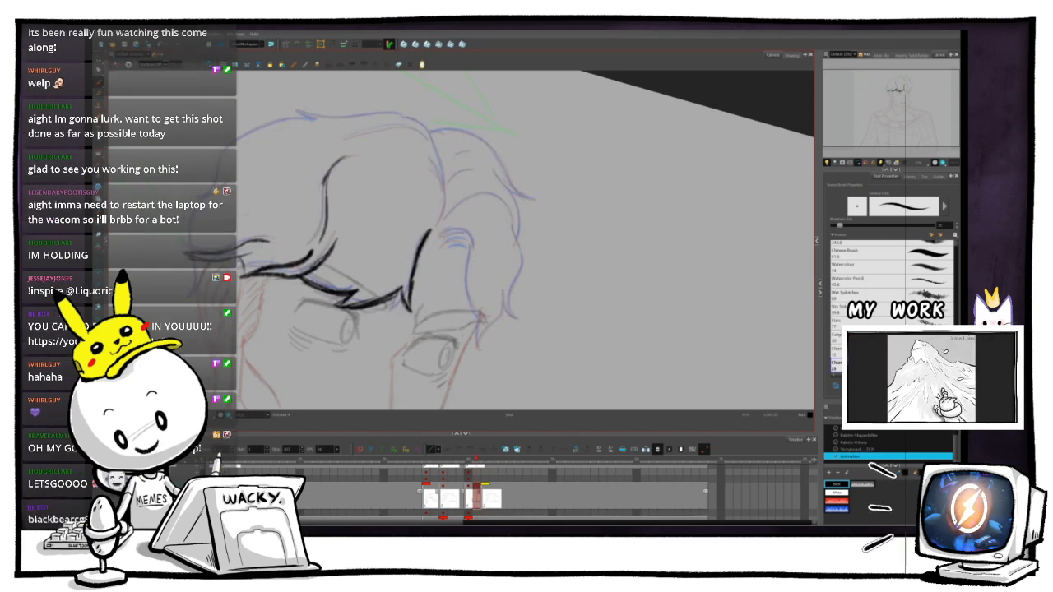
pyautogui.press('g')
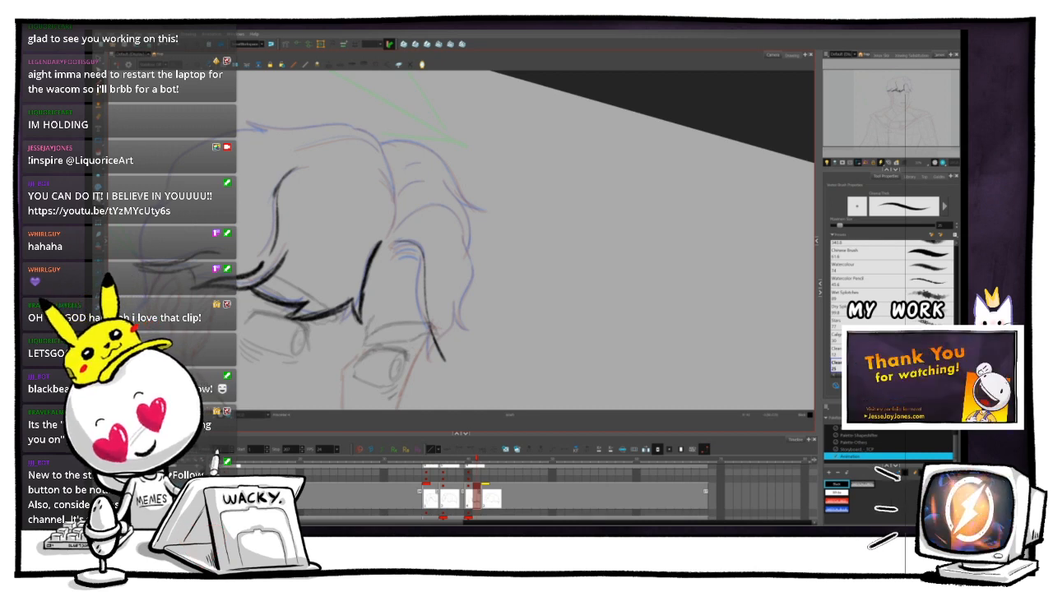
# - Thicken the far-side lock's inner edge and carry the black line over the arch at its root
pyautogui.moveTo(424, 304)
pyautogui.mouseDown()
pyautogui.moveTo(419, 248)
pyautogui.moveTo(391, 244)
pyautogui.mouseUp()
pyautogui.moveTo(490, 135); pyautogui.dragTo(479, 133)
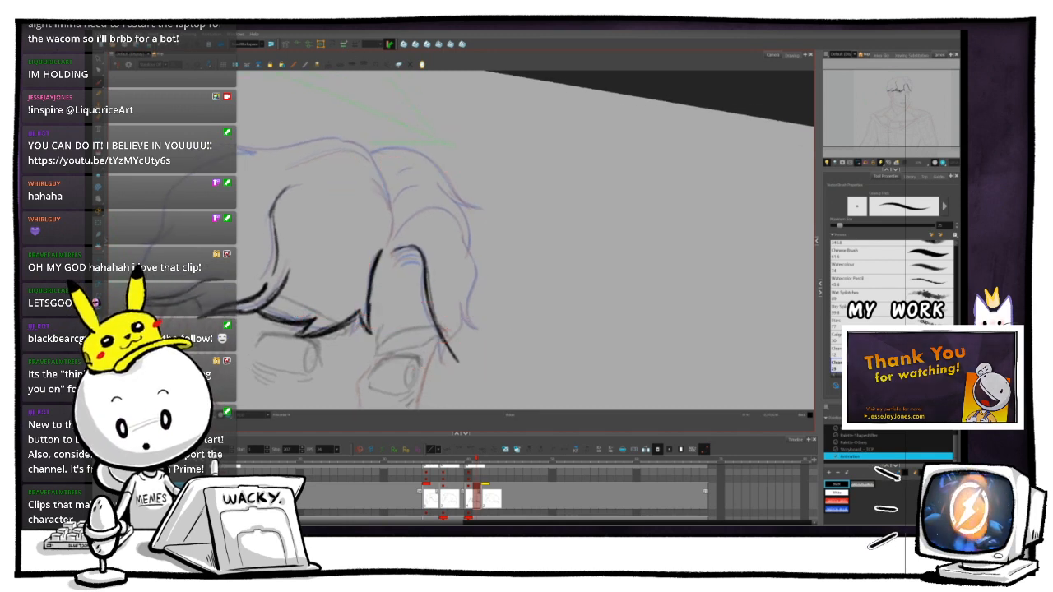
pyautogui.moveTo(461, 240); pyautogui.dragTo(393, 194)
pyautogui.hotkey('ctrl', 'alt')
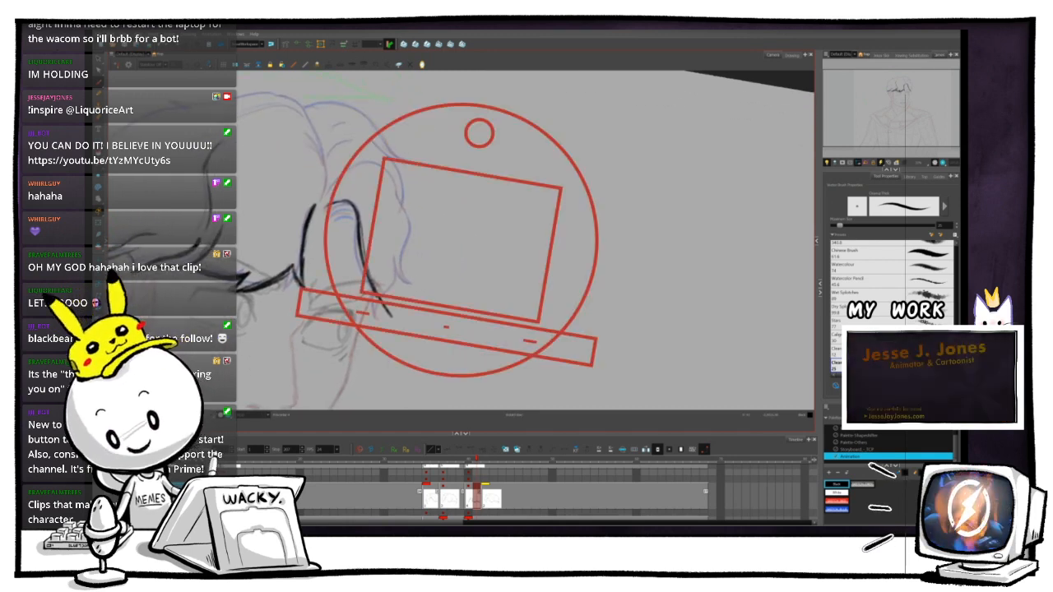
pyautogui.moveTo(480, 133); pyautogui.dragTo(465, 132)
# - Compare the far-side lock with the following drawing and undo the tail stroke running below the far eyebrow
pyautogui.press('.')
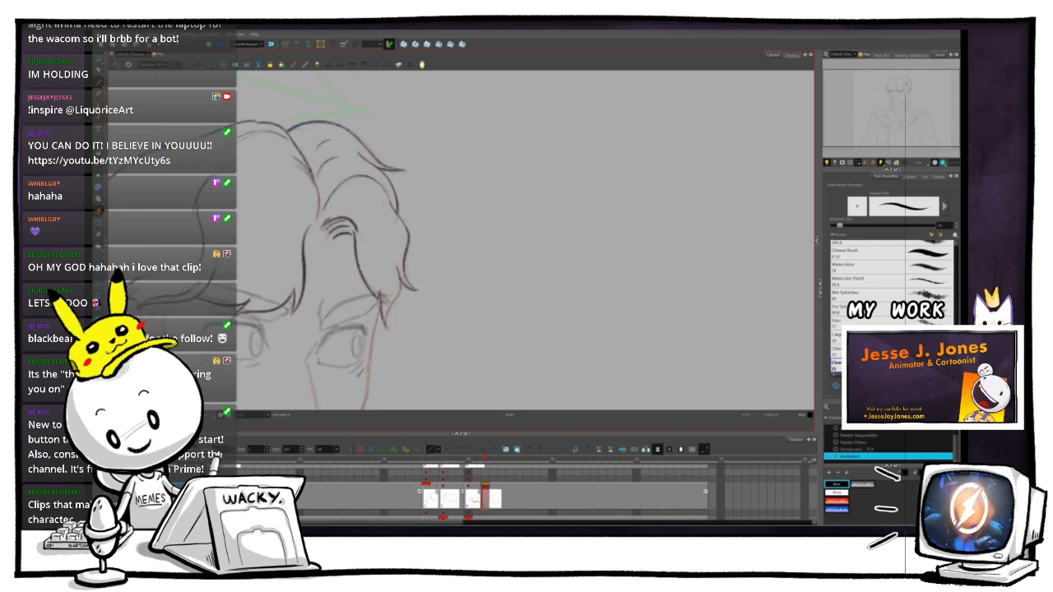
pyautogui.press(',')
pyautogui.press('.')
pyautogui.press(',')
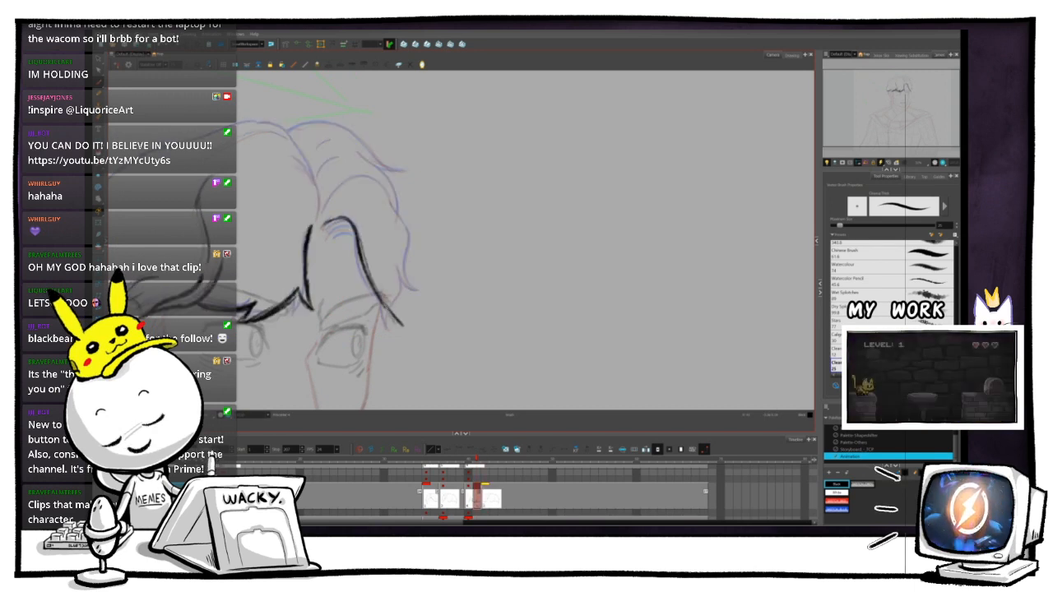
pyautogui.moveTo(384, 291); pyautogui.dragTo(402, 322)
pyautogui.hotkey('ctrl', 'z')
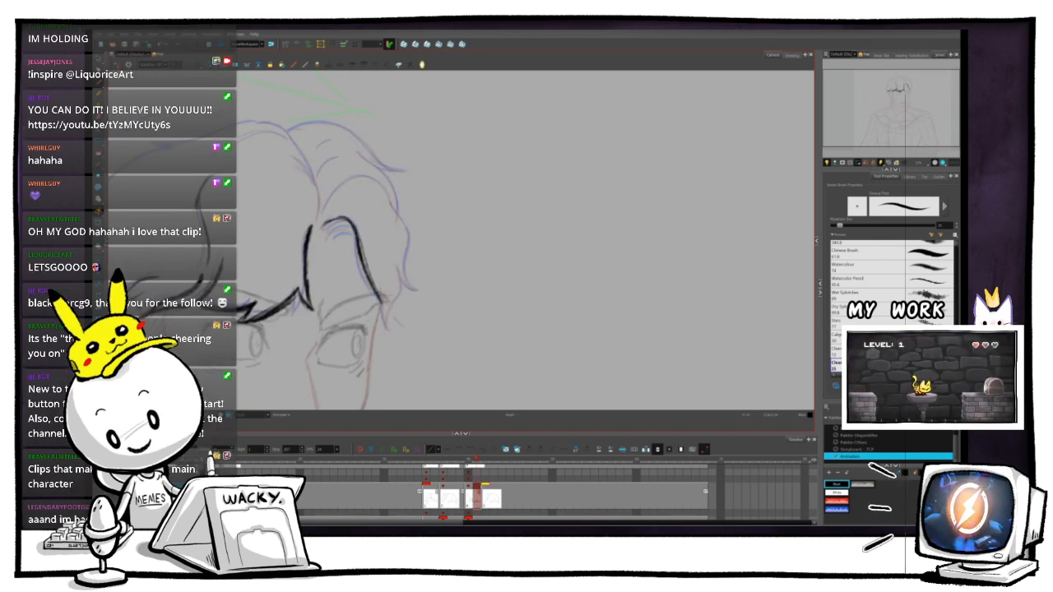
# - Flip through the following drawings and finish the lower end of the far-side lock's inner edge in black at the brow
pyautogui.press('.')
pyautogui.press(',')
pyautogui.press('.')
pyautogui.press(',')
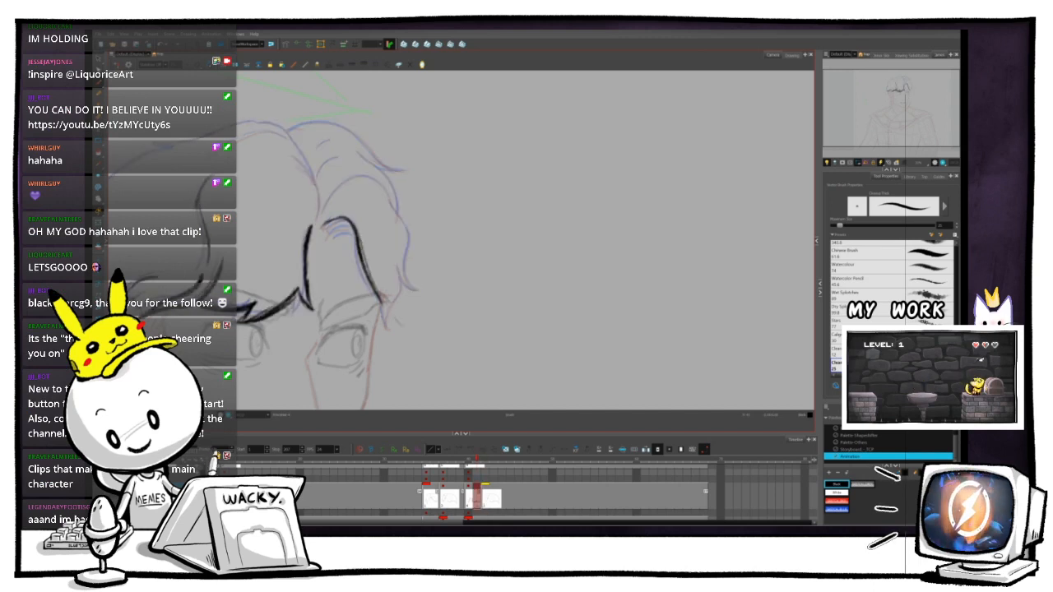
pyautogui.press('.')
pyautogui.press(',')
pyautogui.press('.')
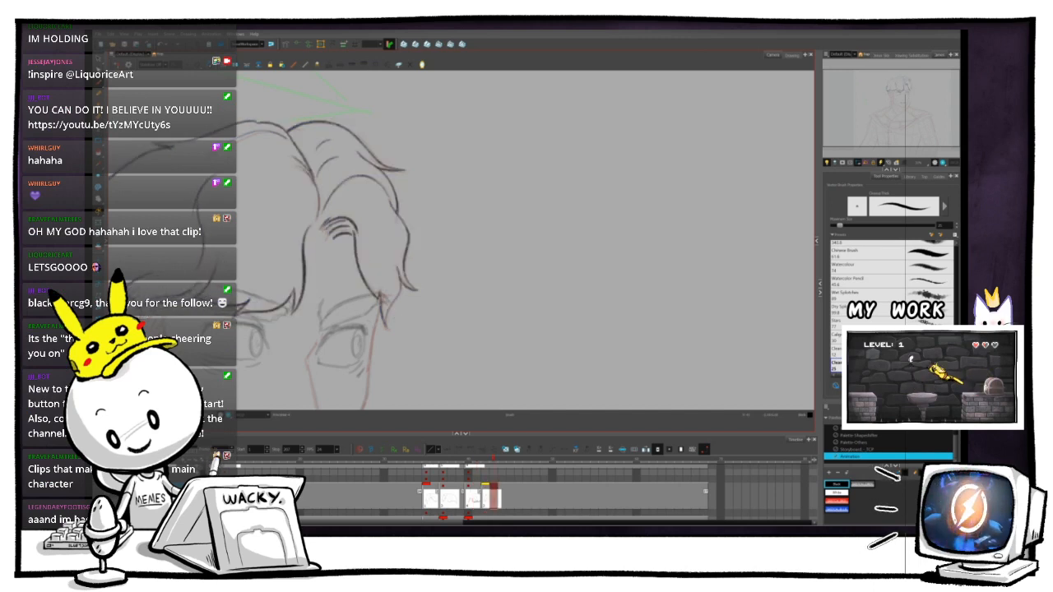
pyautogui.press(',')
pyautogui.press('.')
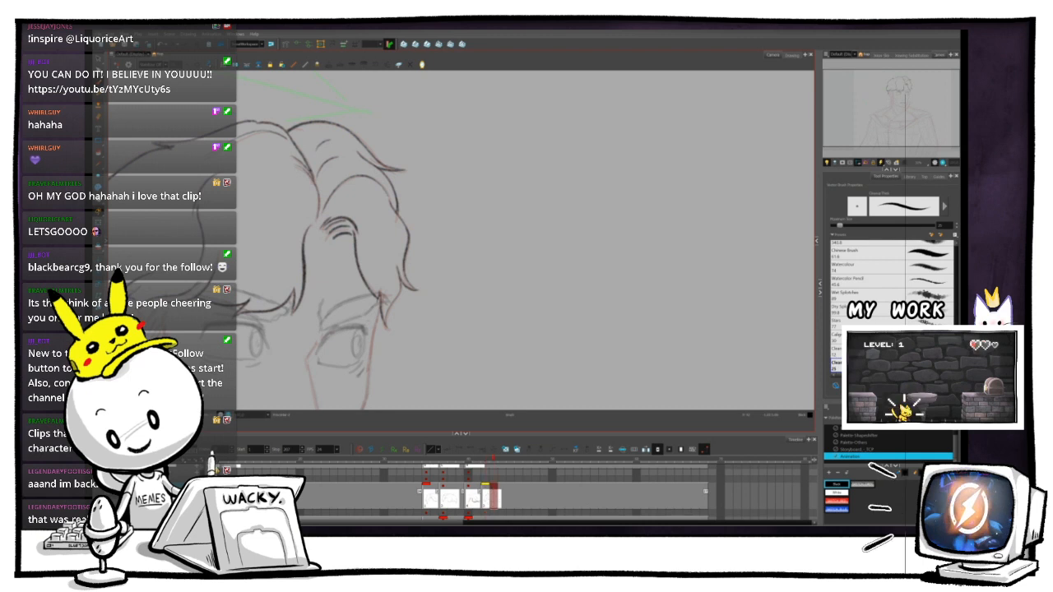
pyautogui.press(',')
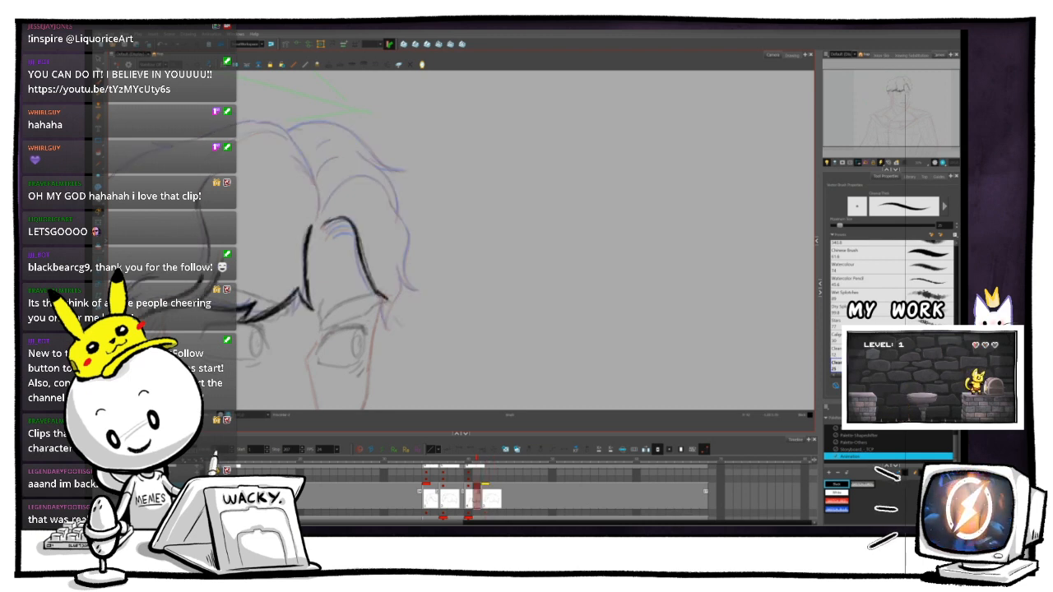
# - Flip between the blue guide drawing and the following black drawing to compare the far-side lock's tip shapes
pyautogui.press('.')
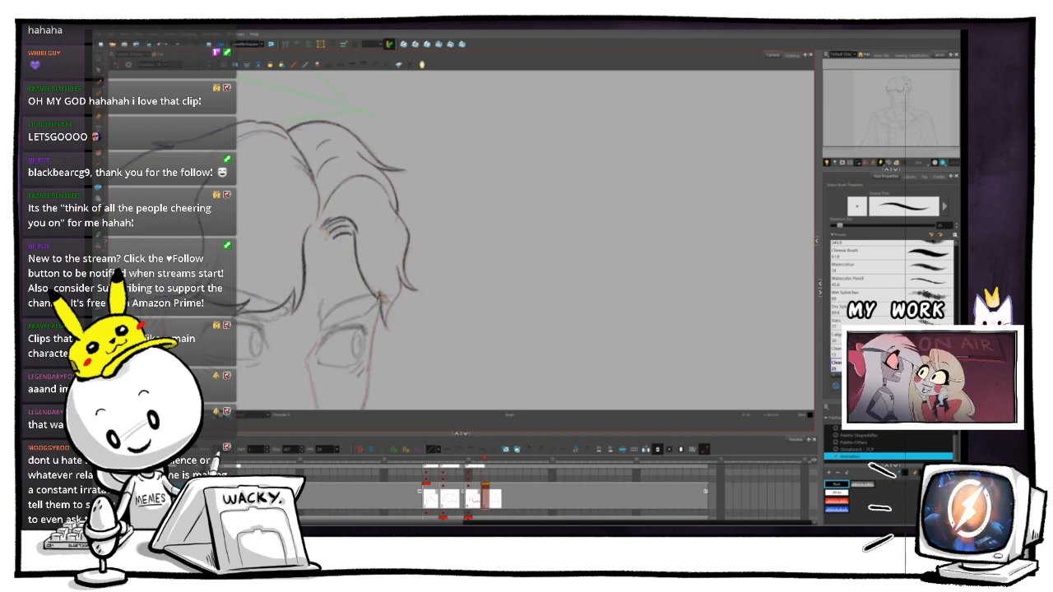
pyautogui.press(',')
pyautogui.press('.')
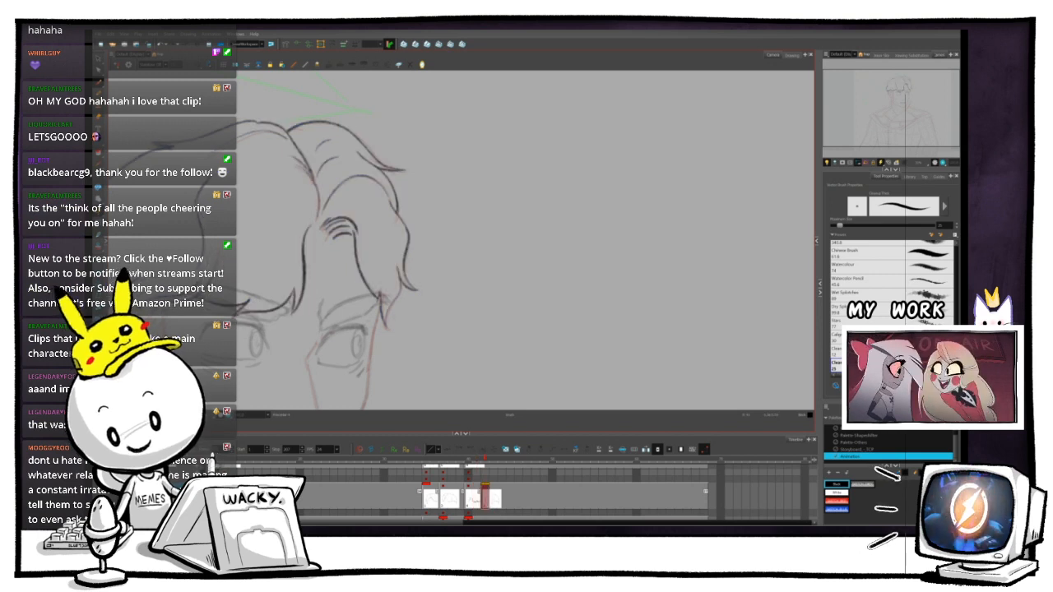
pyautogui.press(',')
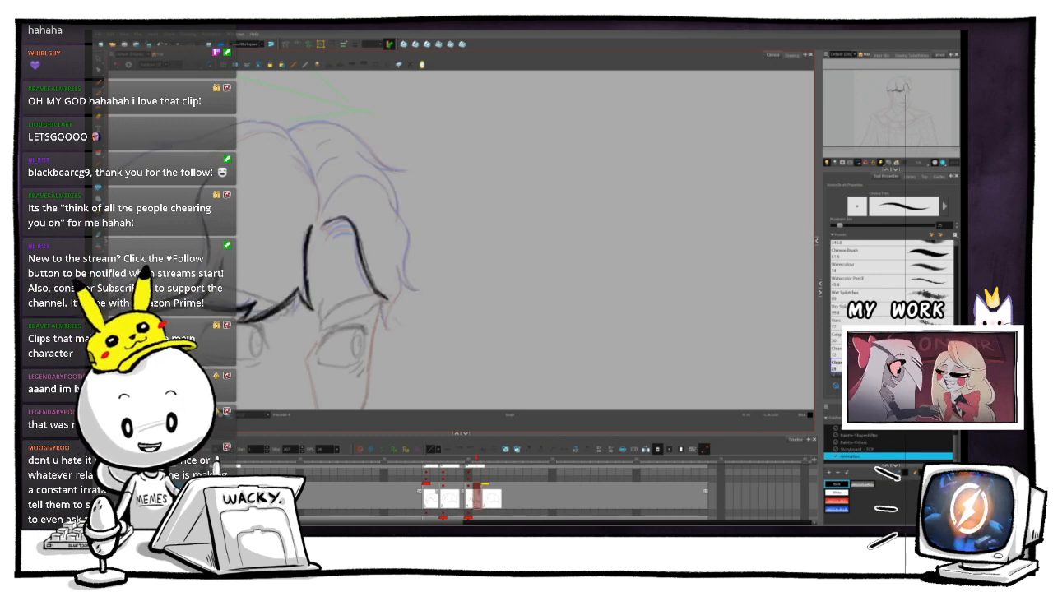
pyautogui.press('.')
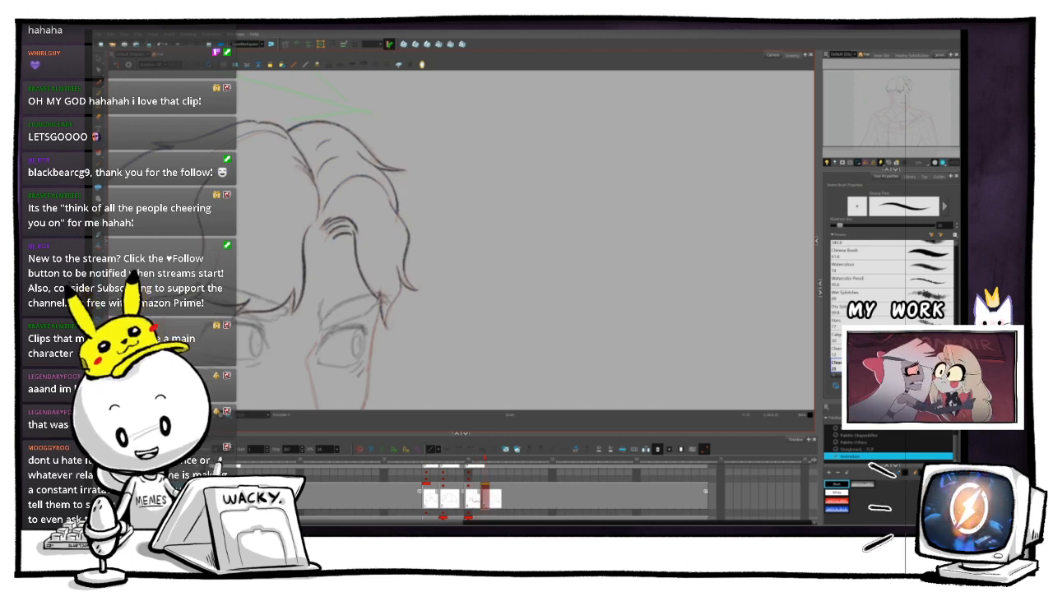
pyautogui.press(',')
pyautogui.press('.')
pyautogui.press(',')
pyautogui.press('.')
pyautogui.press(',')
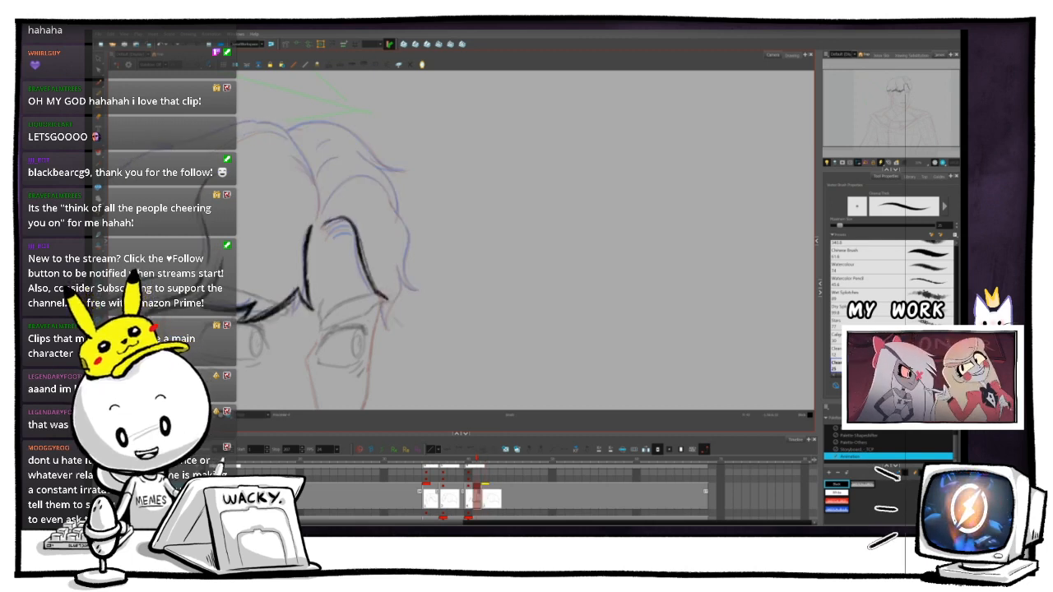
pyautogui.press('.')
pyautogui.press(',')
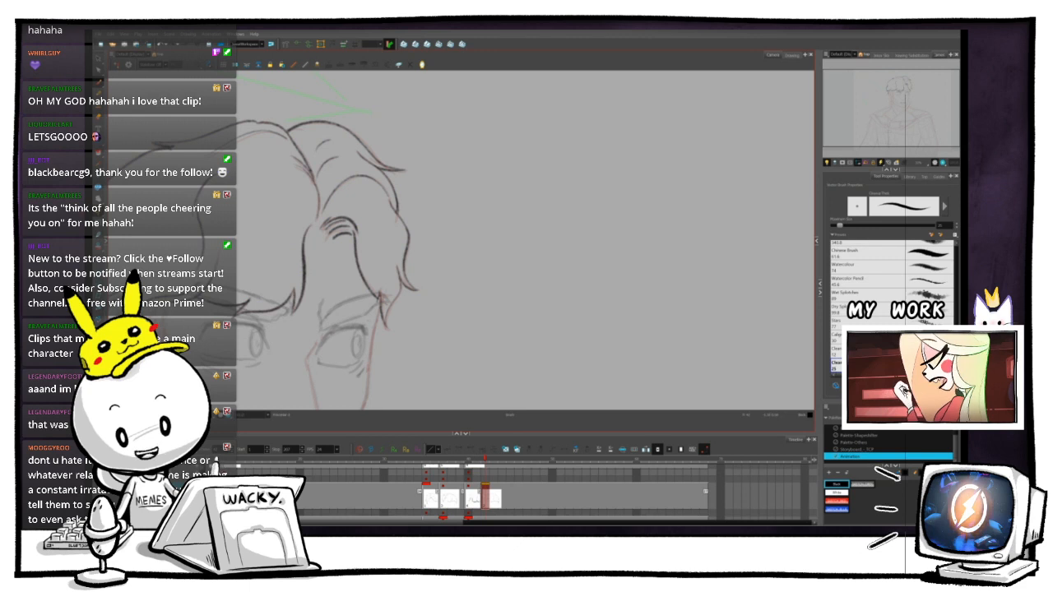
# - Ink the pointed lower tips of the far-side lock in black beside the far temple
pyautogui.moveTo(395, 304)
pyautogui.mouseDown()
pyautogui.moveTo(414, 309)
pyautogui.moveTo(398, 289)
pyautogui.moveTo(414, 310)
pyautogui.mouseUp()
pyautogui.press('.')
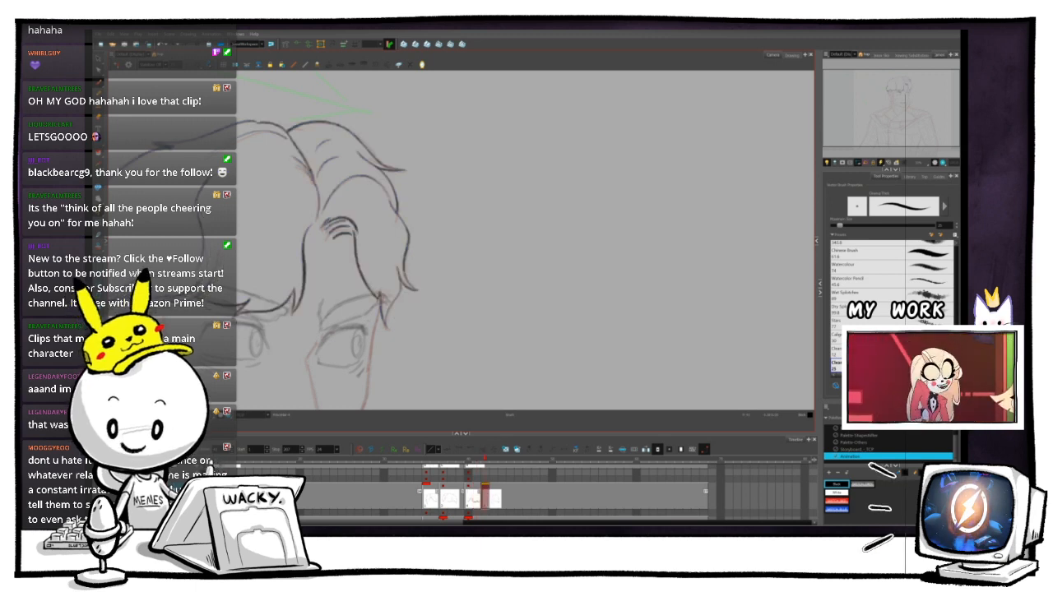
pyautogui.press('.')
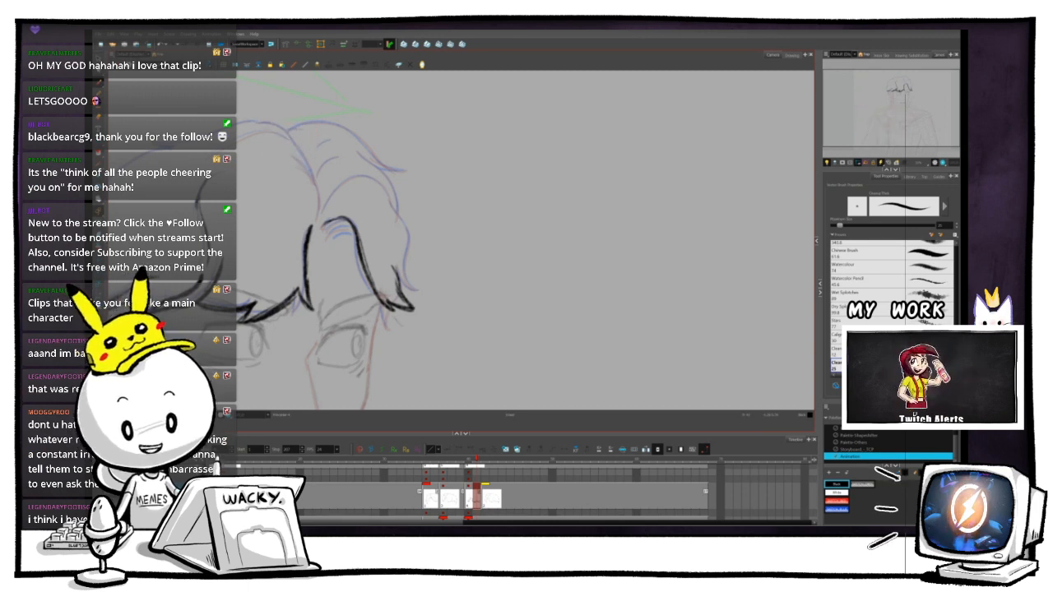
pyautogui.press('.')
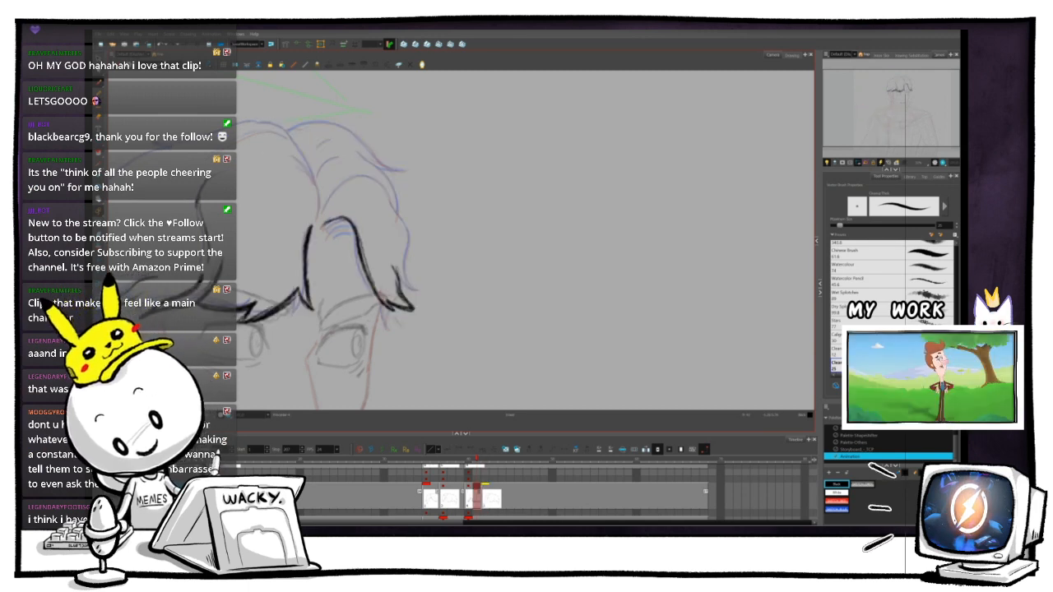
# - Flip through the neighbouring drawings and extend the pointed outer tip of the far-side lock in black at the far temple
pyautogui.press('.')
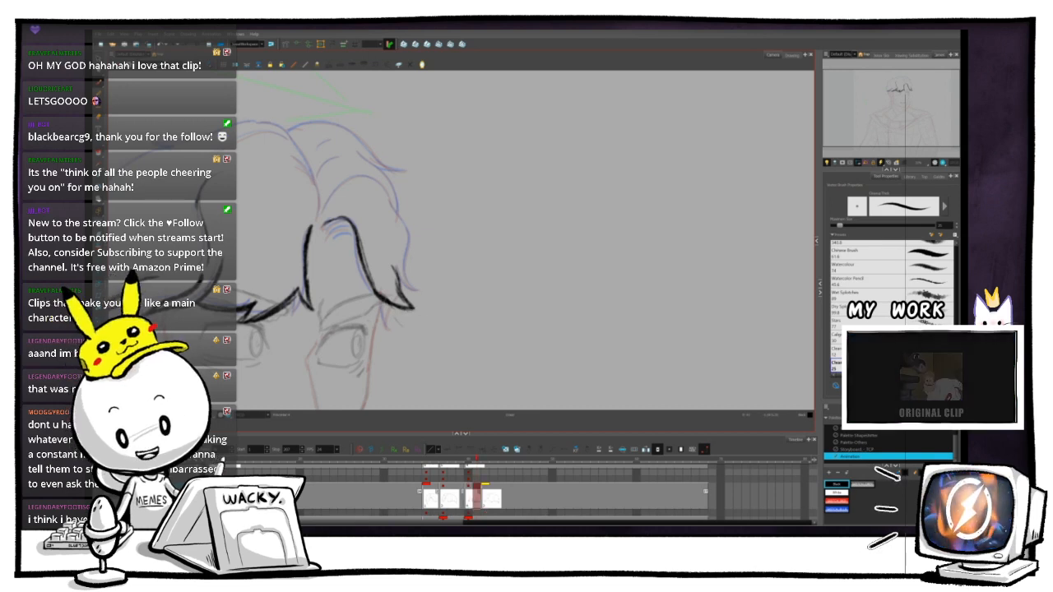
pyautogui.press('.')
pyautogui.press('.')
pyautogui.press('.')
pyautogui.press('.')
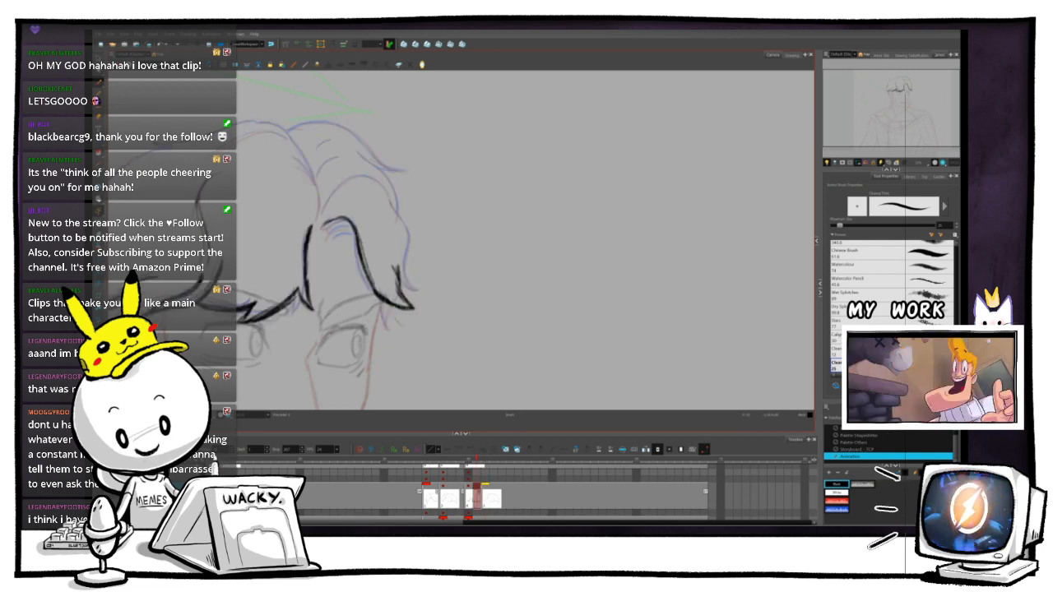
pyautogui.moveTo(399, 275)
pyautogui.mouseDown()
pyautogui.moveTo(418, 312)
pyautogui.moveTo(396, 304)
pyautogui.moveTo(408, 309)
pyautogui.mouseUp()
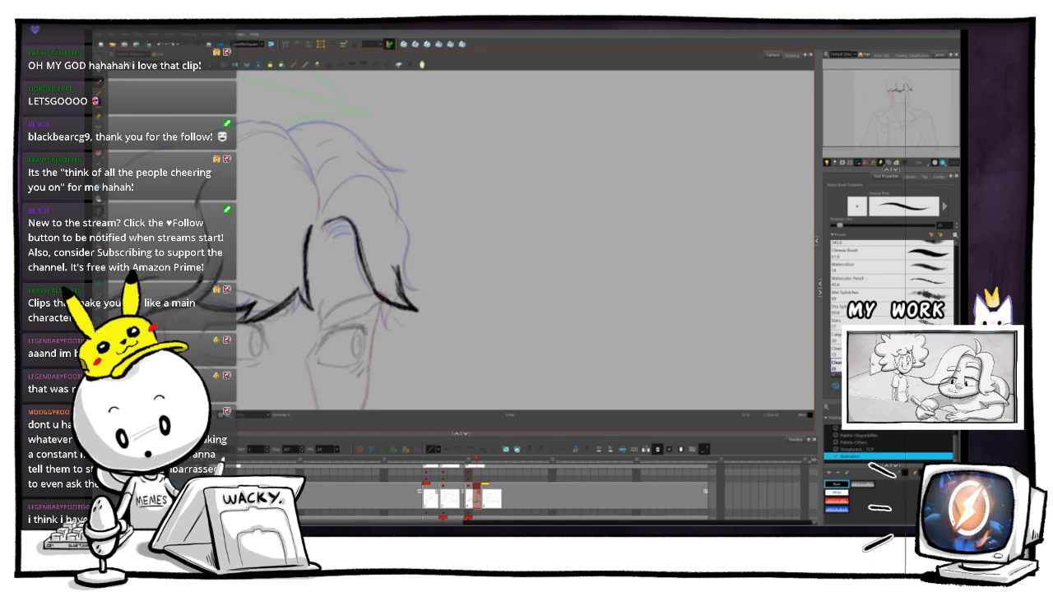
pyautogui.press('f')
pyautogui.press('g')
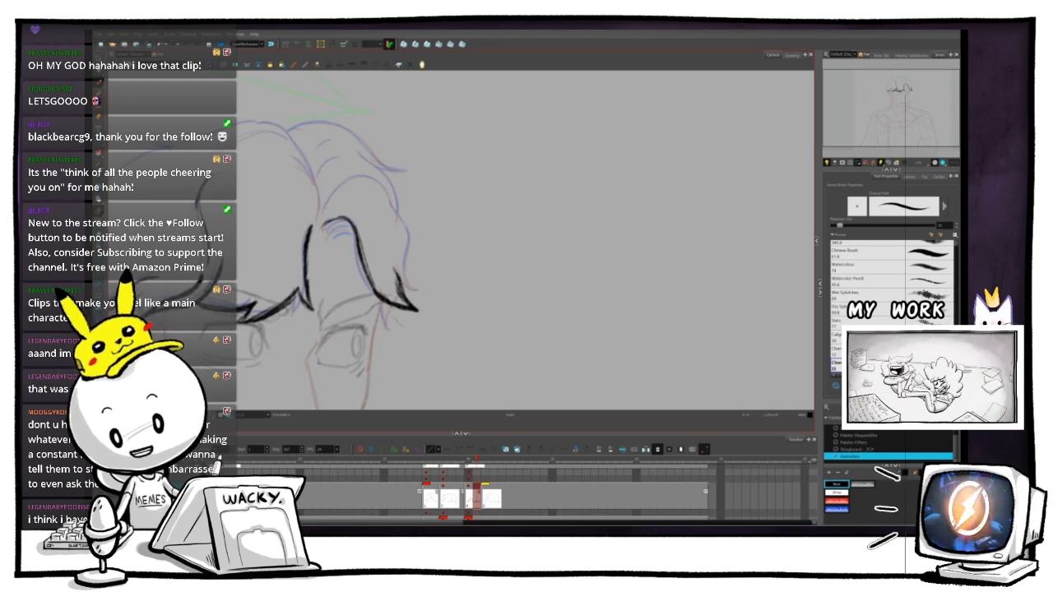
# - Refine the black lower edge of the far-side lock where it curves down into the pointed tip
pyautogui.moveTo(526, 238)
pyautogui.mouseDown()
pyautogui.moveTo(524, 273)
pyautogui.moveTo(510, 186)
pyautogui.moveTo(453, 167)
pyautogui.moveTo(527, 206)
pyautogui.moveTo(517, 286)
pyautogui.moveTo(485, 307)
pyautogui.moveTo(479, 369)
pyautogui.mouseUp()
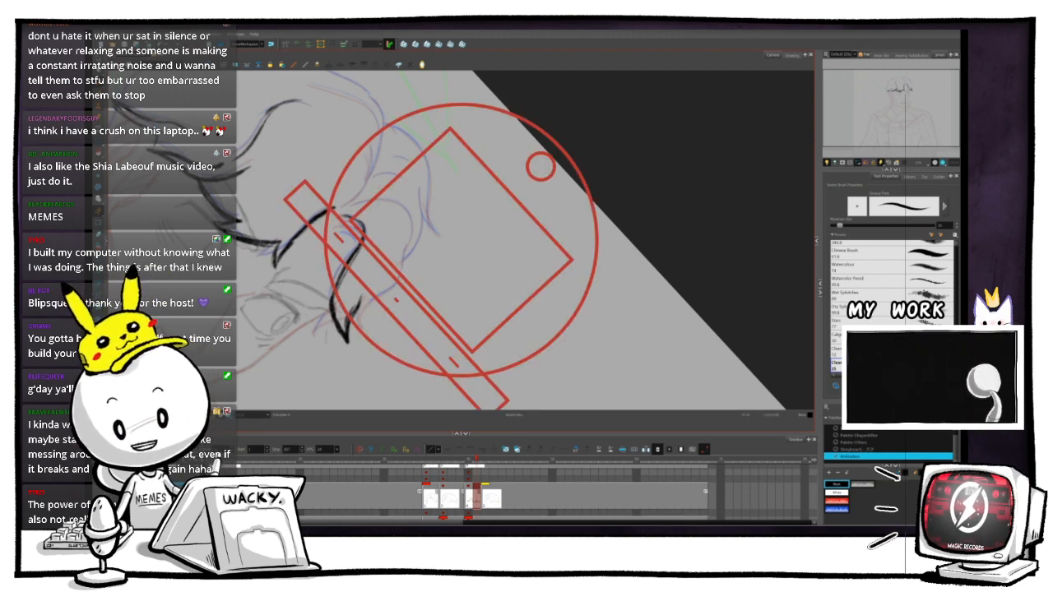
pyautogui.moveTo(541, 167)
pyautogui.mouseDown()
pyautogui.moveTo(557, 192)
pyautogui.moveTo(596, 191)
pyautogui.moveTo(562, 216)
pyautogui.mouseUp()
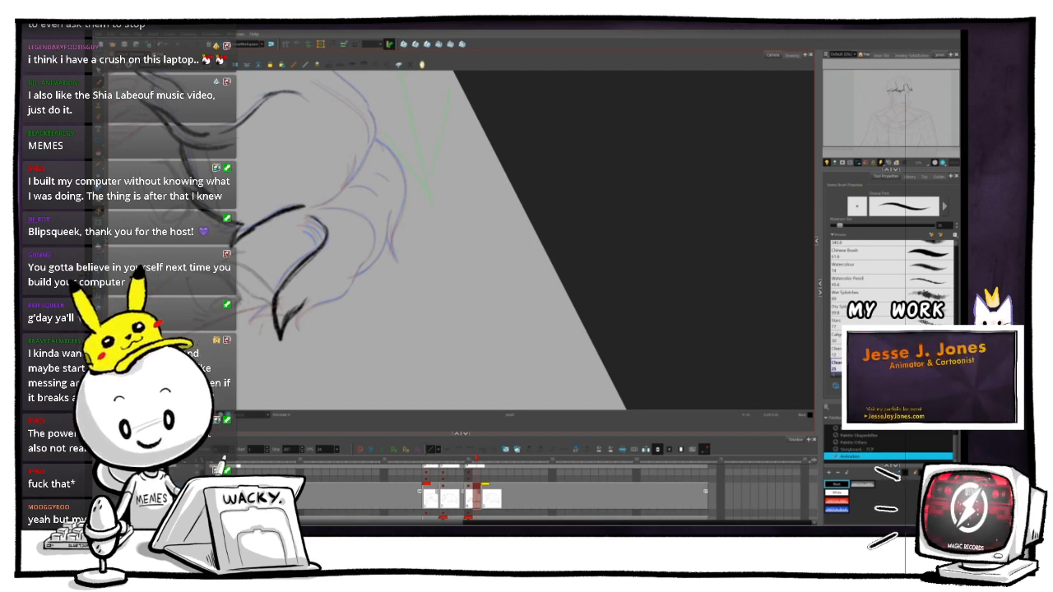
pyautogui.moveTo(557, 188); pyautogui.dragTo(419, 141)
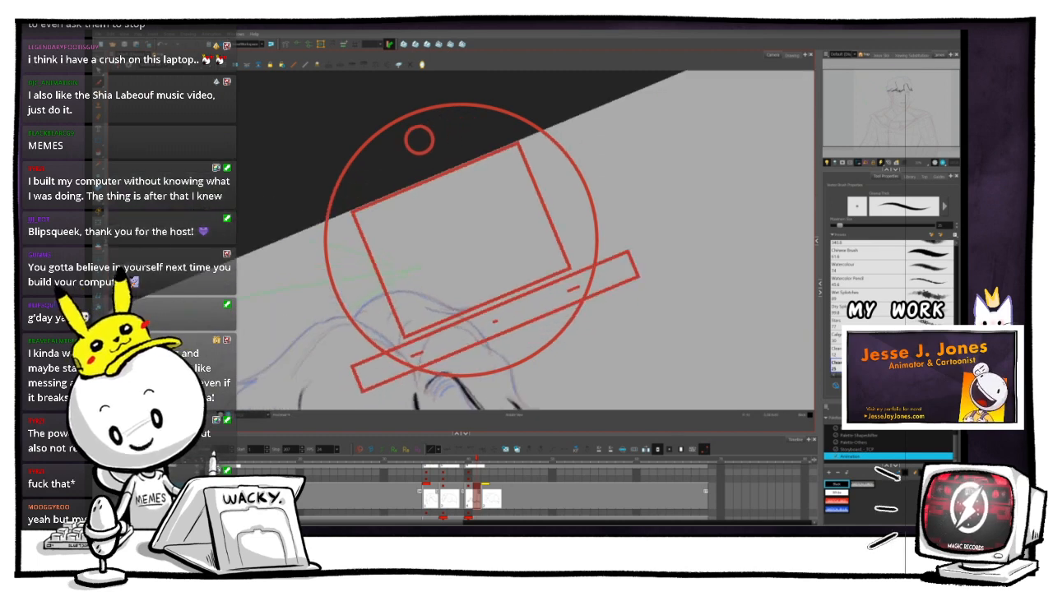
pyautogui.moveTo(460, 240); pyautogui.dragTo(434, 199)
pyautogui.press('2')
pyautogui.press('2')
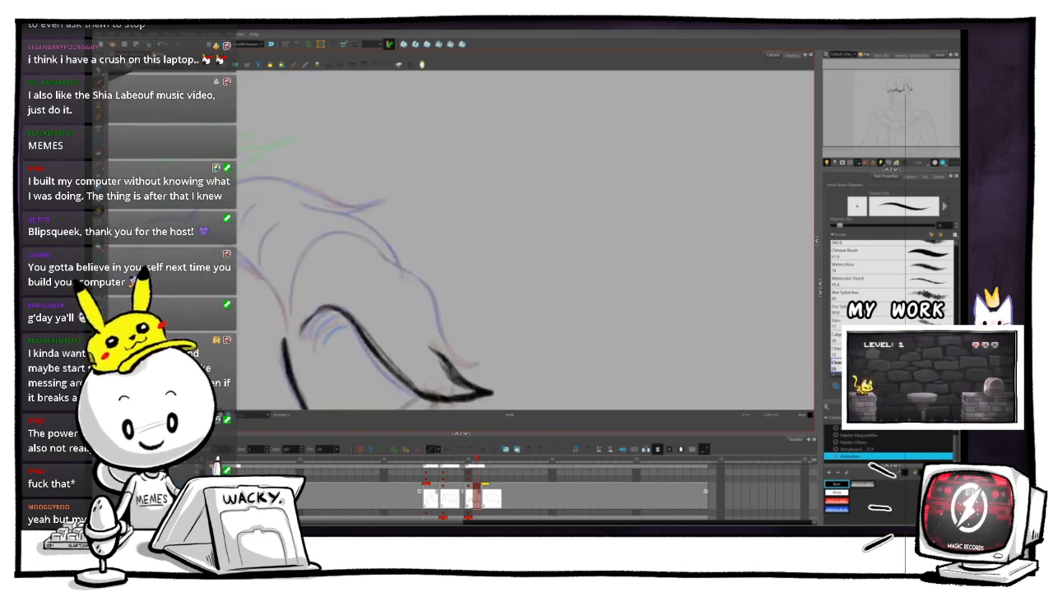
pyautogui.moveTo(428, 321); pyautogui.dragTo(463, 240)
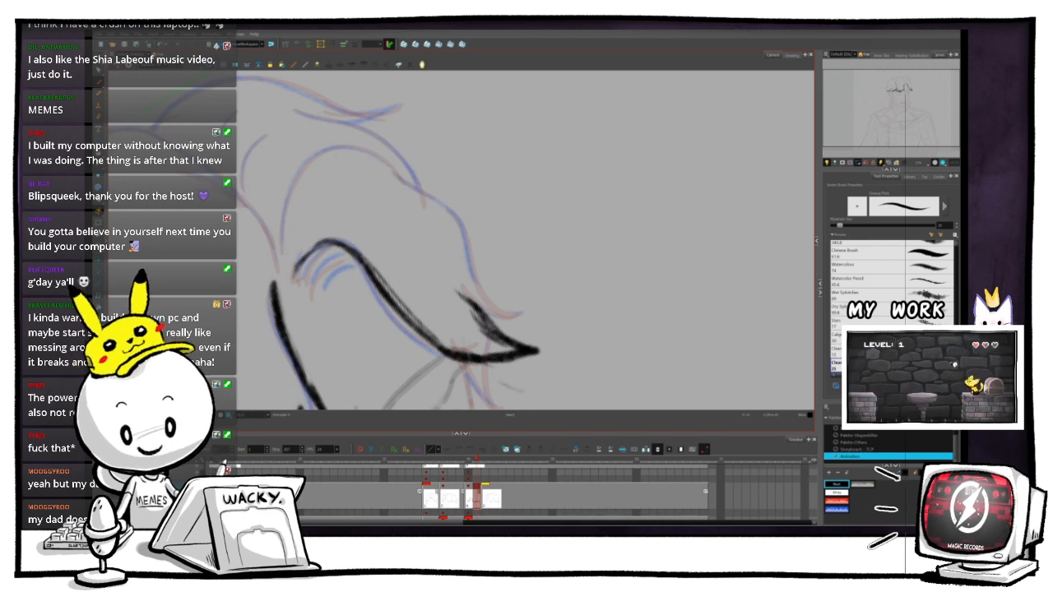
pyautogui.moveTo(419, 141)
pyautogui.mouseDown()
pyautogui.moveTo(392, 157)
pyautogui.moveTo(432, 136)
pyautogui.mouseUp()
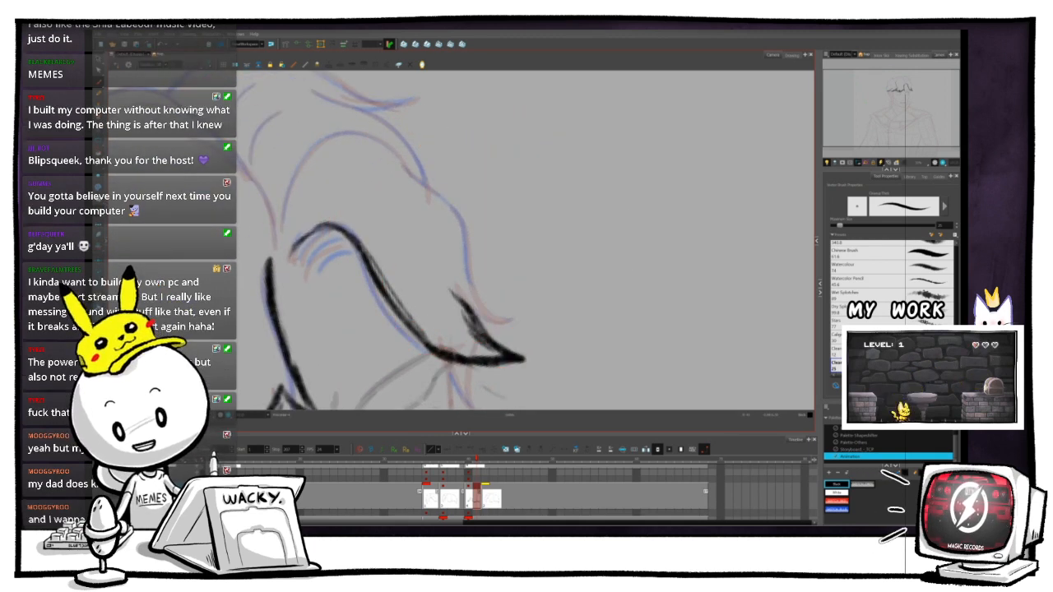
pyautogui.hotkey('ctrl', 'alt')
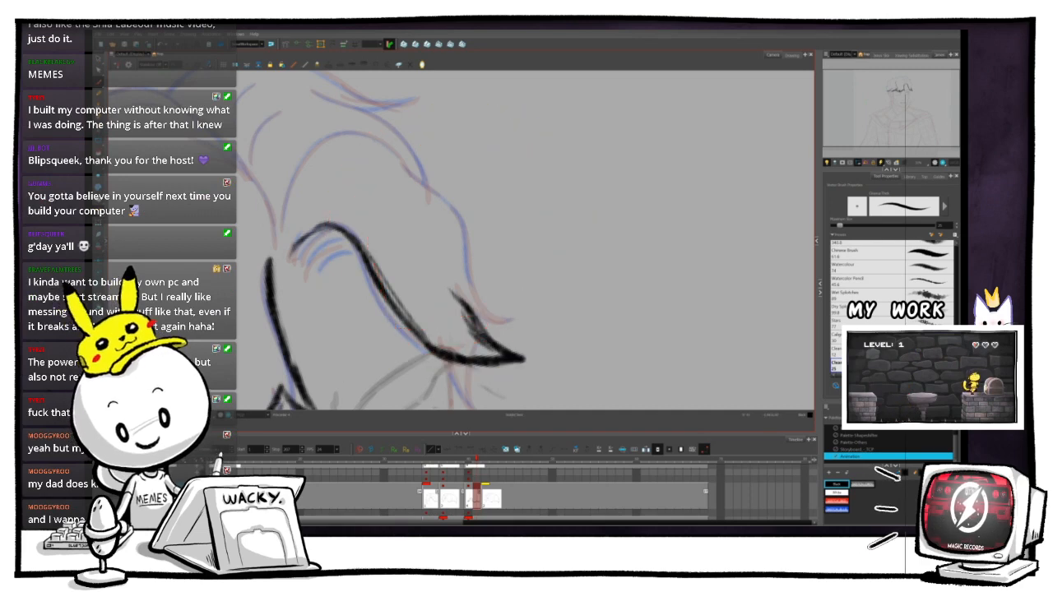
pyautogui.hotkey('ctrl', 'alt')
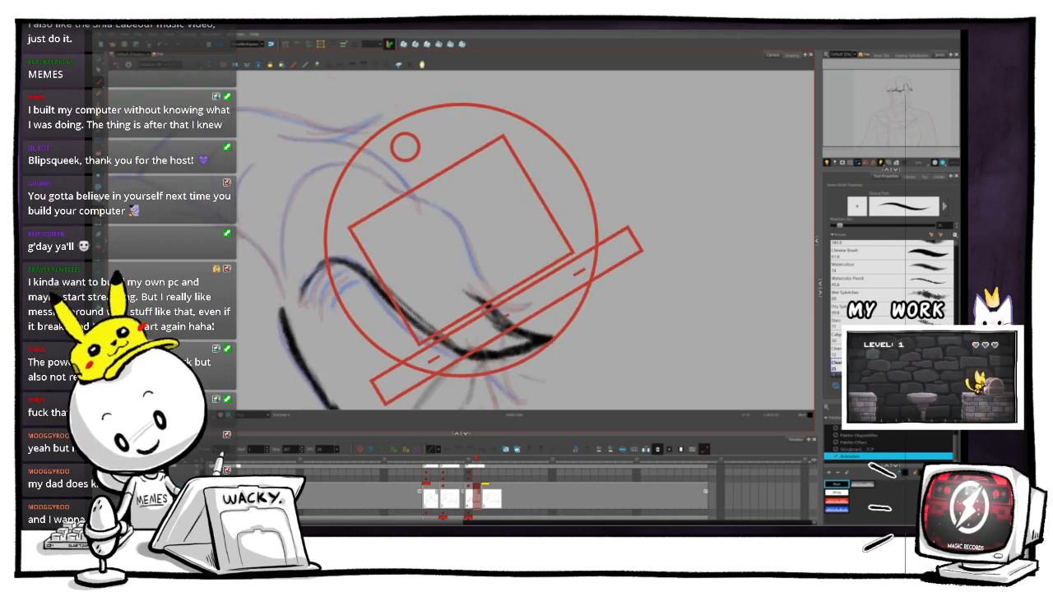
pyautogui.press('1')
pyautogui.press('1')
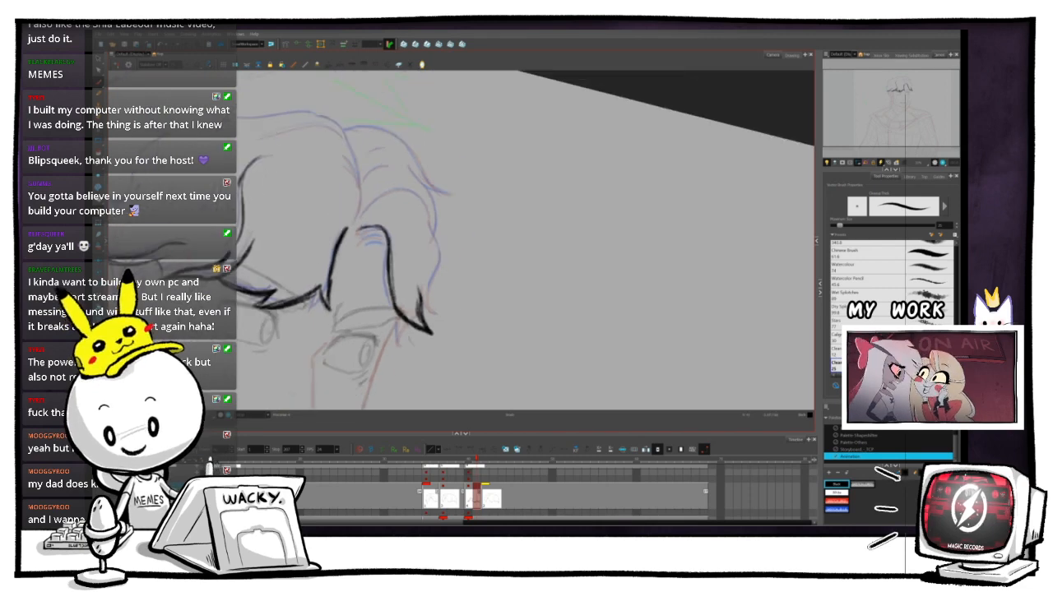
pyautogui.hotkey('ctrl', 'alt')
pyautogui.hotkey('ctrl', 'alt')
# - Flip between this drawing and the following one to compare the shape and position of the far-side lock
pyautogui.press('.')
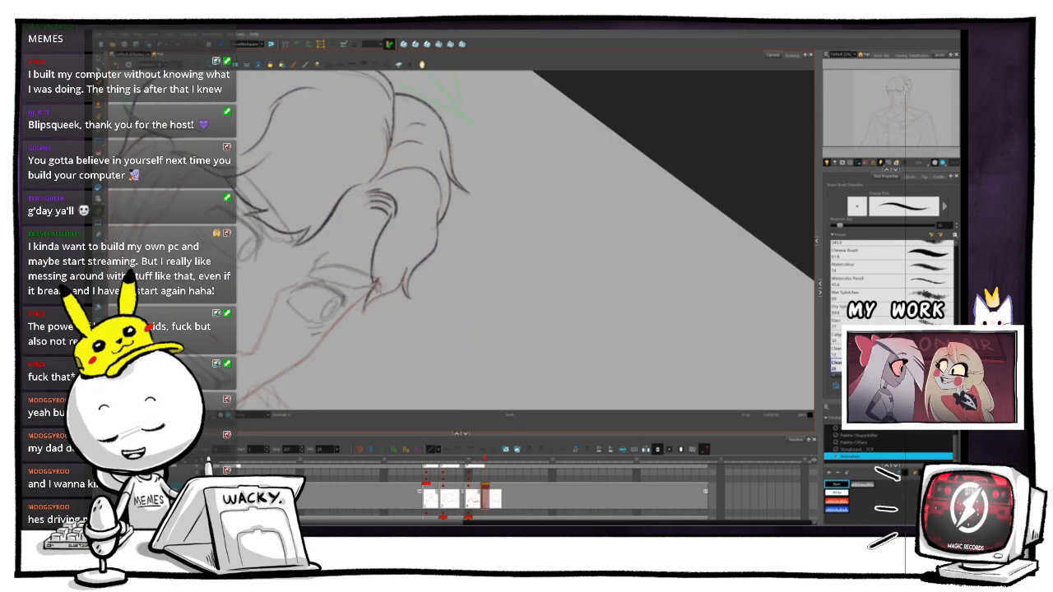
pyautogui.press(',')
pyautogui.press('.')
pyautogui.press(',')
pyautogui.press('.')
pyautogui.press(',')
pyautogui.press('.')
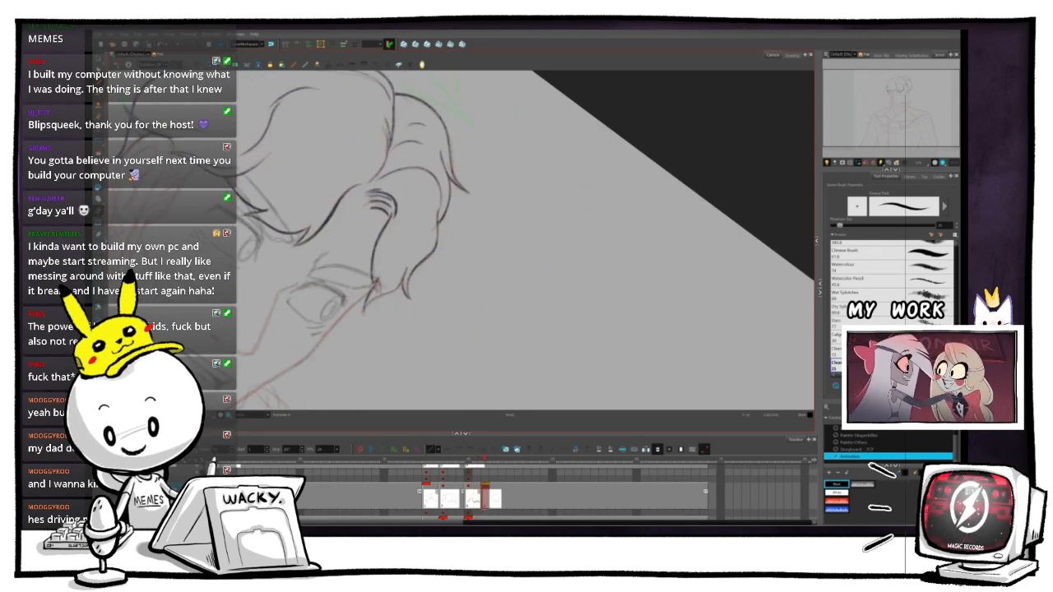
pyautogui.press(',')
pyautogui.press('.')
pyautogui.press(',')
pyautogui.press('.')
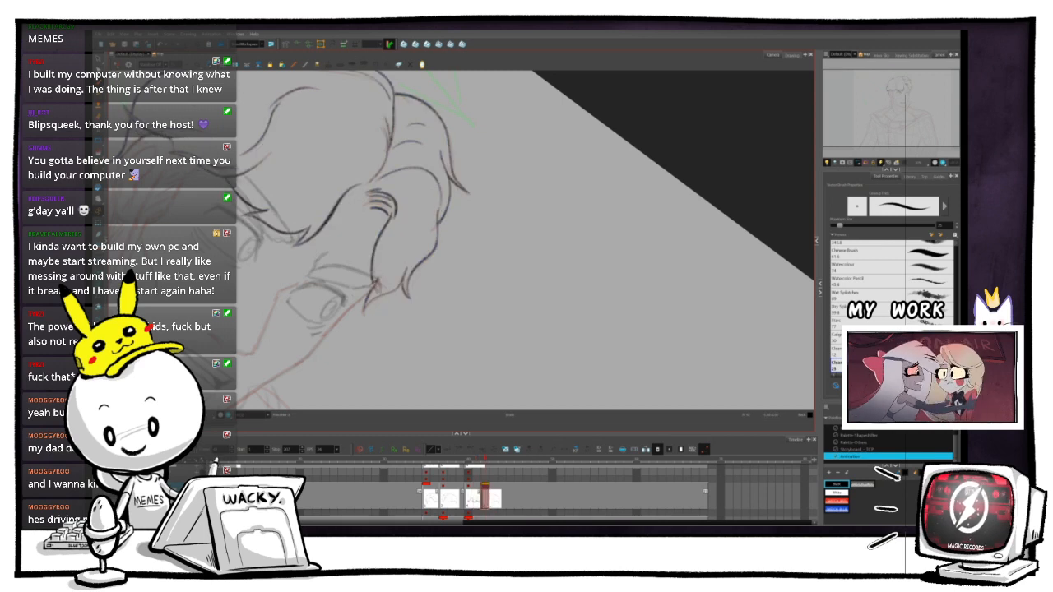
pyautogui.press(',')
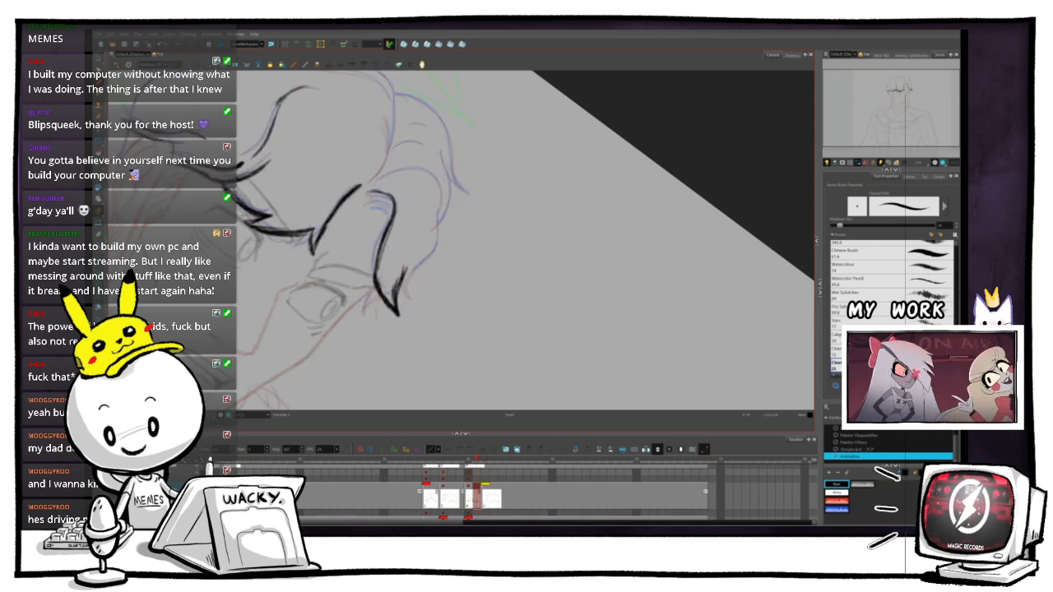
# - Strengthen the short black stroke on the outer side of the far-side lock's pointed tip
pyautogui.hotkey('ctrl', 'alt')
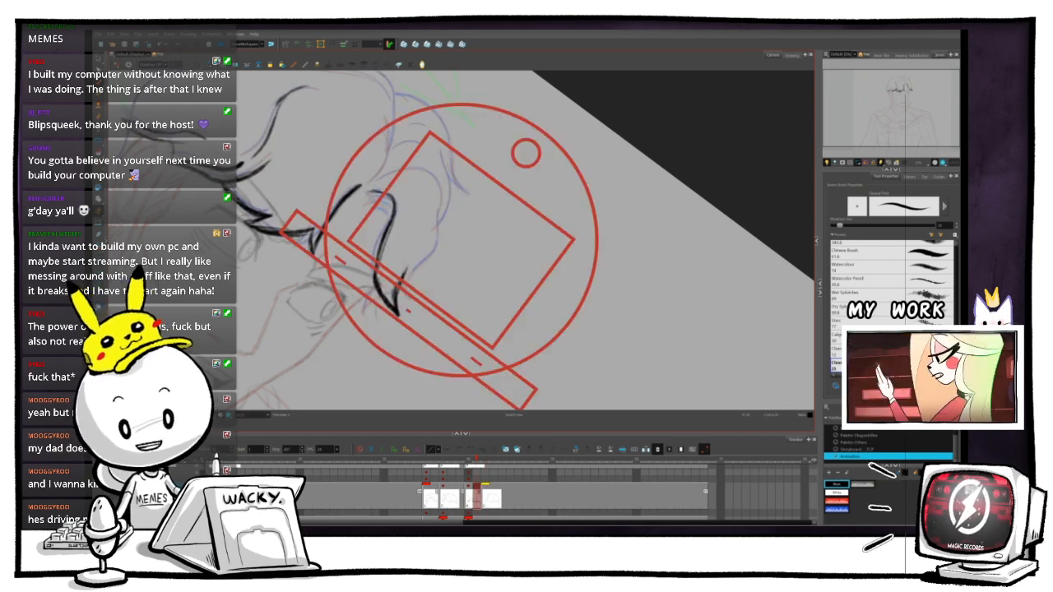
pyautogui.hotkey('ctrl', 'alt')
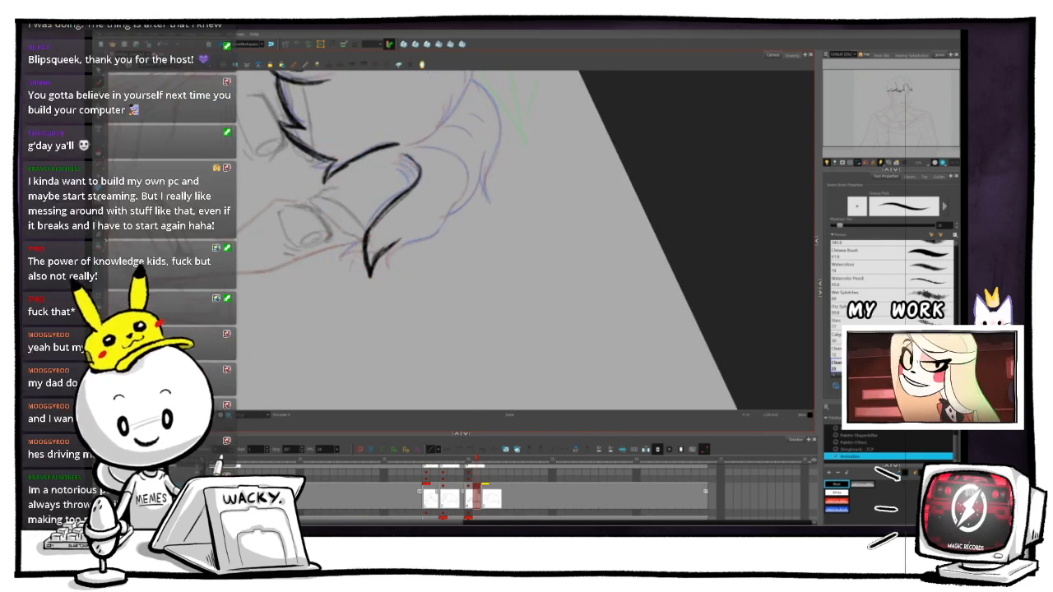
pyautogui.hotkey('ctrl', 'alt')
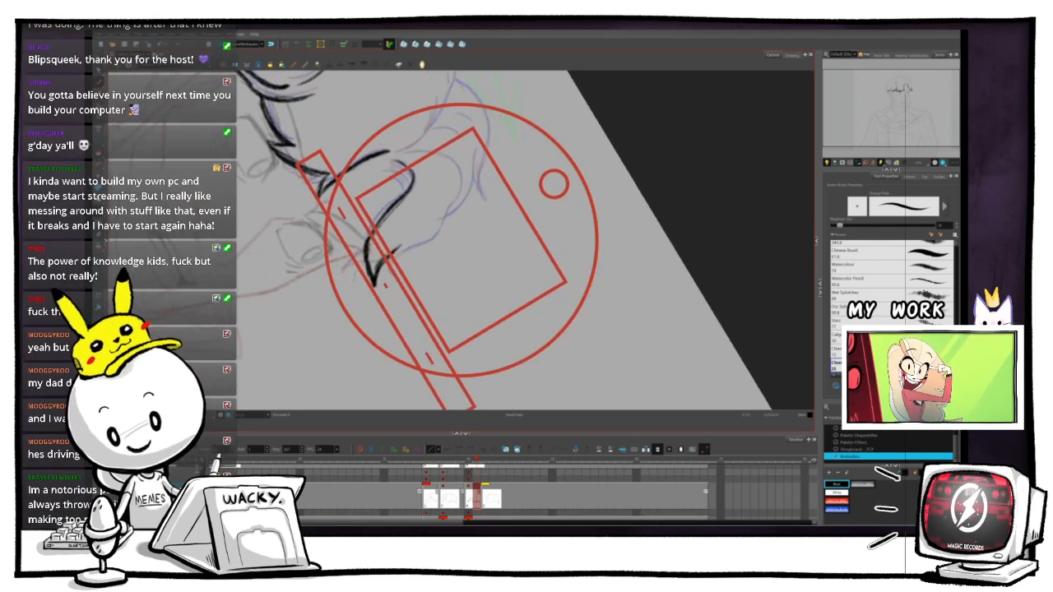
pyautogui.hotkey('ctrl', 'alt')
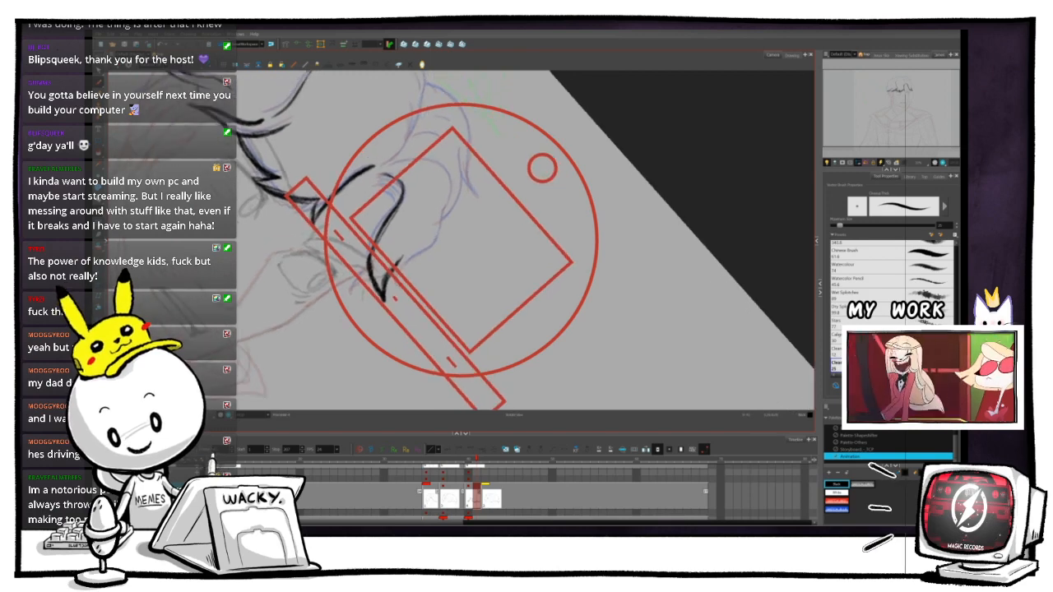
pyautogui.hotkey('ctrl', 'alt')
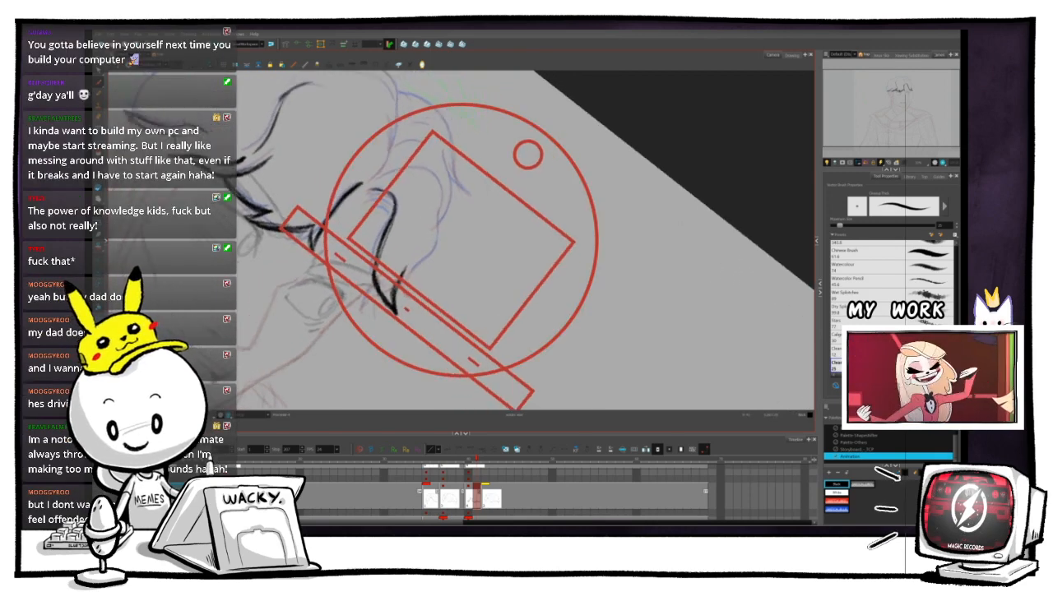
pyautogui.hotkey('ctrl', 'alt')
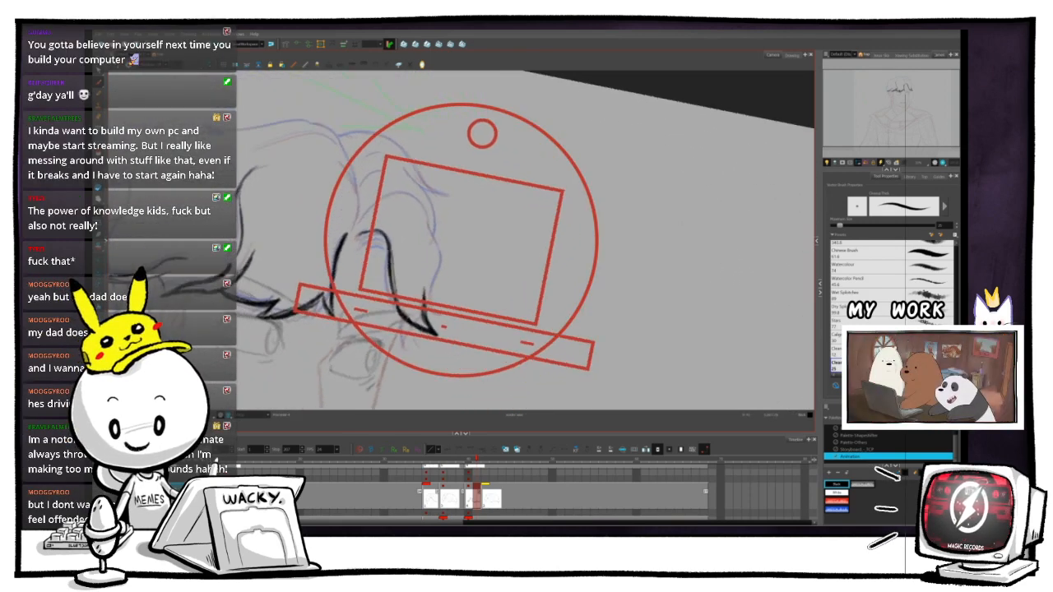
pyautogui.hotkey('ctrl', 'alt')
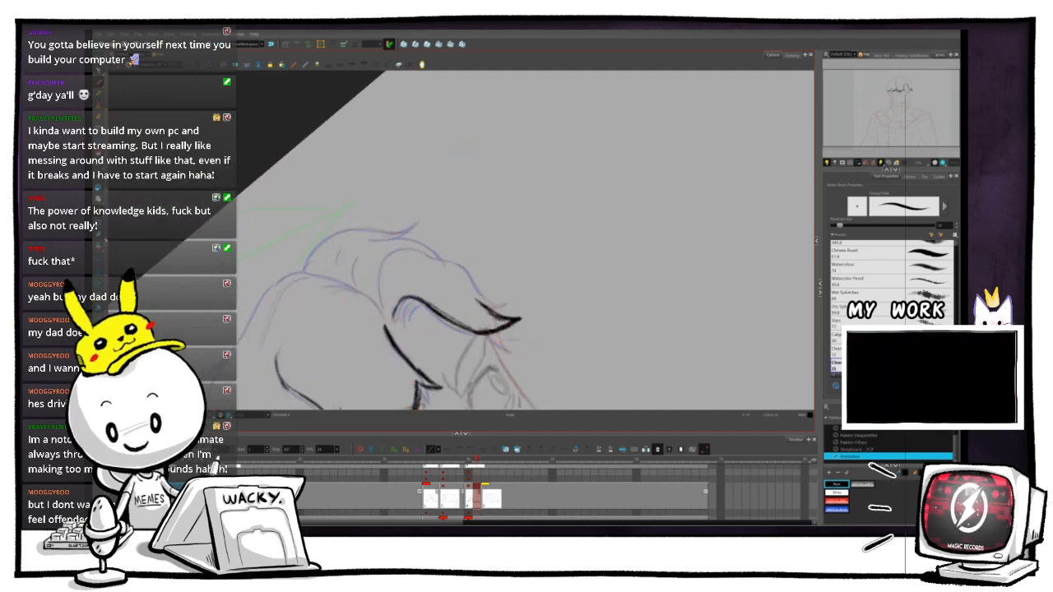
pyautogui.press('space')
pyautogui.scroll(4, 461, 272)
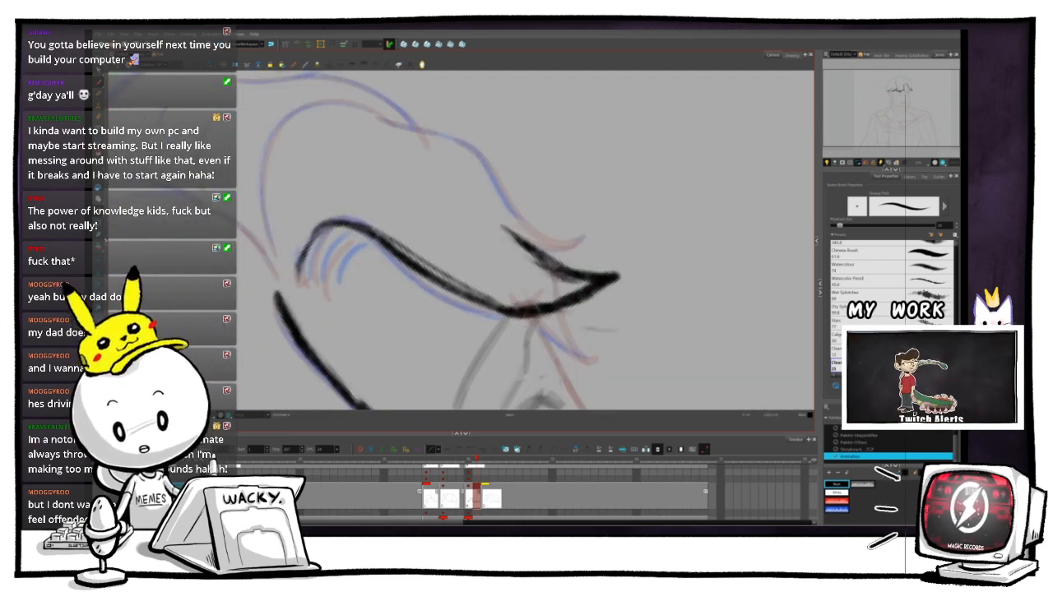
pyautogui.hotkey('ctrl', 'alt')
pyautogui.hotkey('ctrl', 'space')
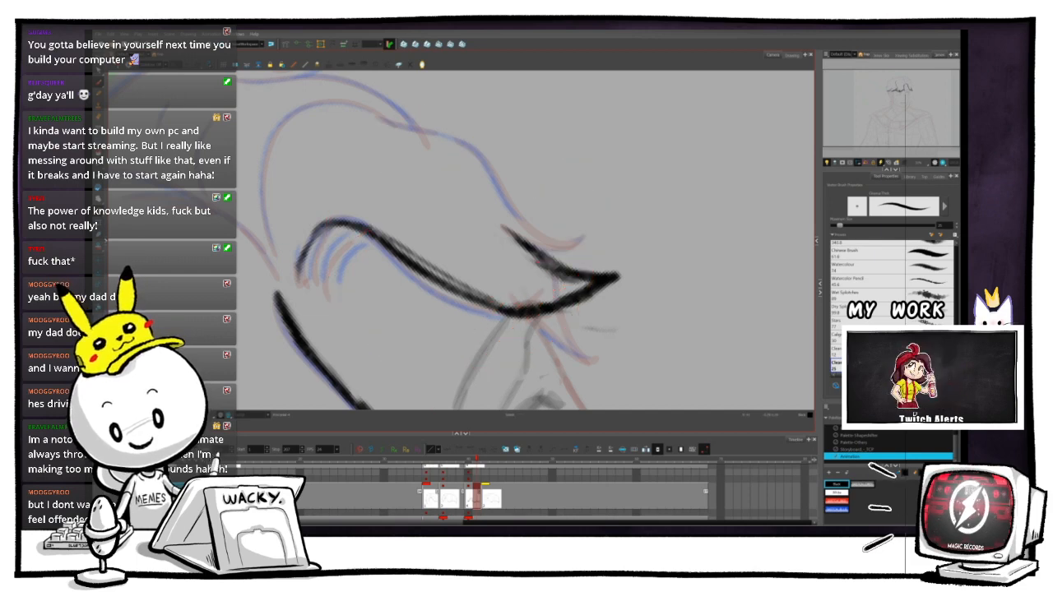
pyautogui.hotkey('ctrl', 'alt')
pyautogui.moveTo(554, 254); pyautogui.dragTo(549, 273)
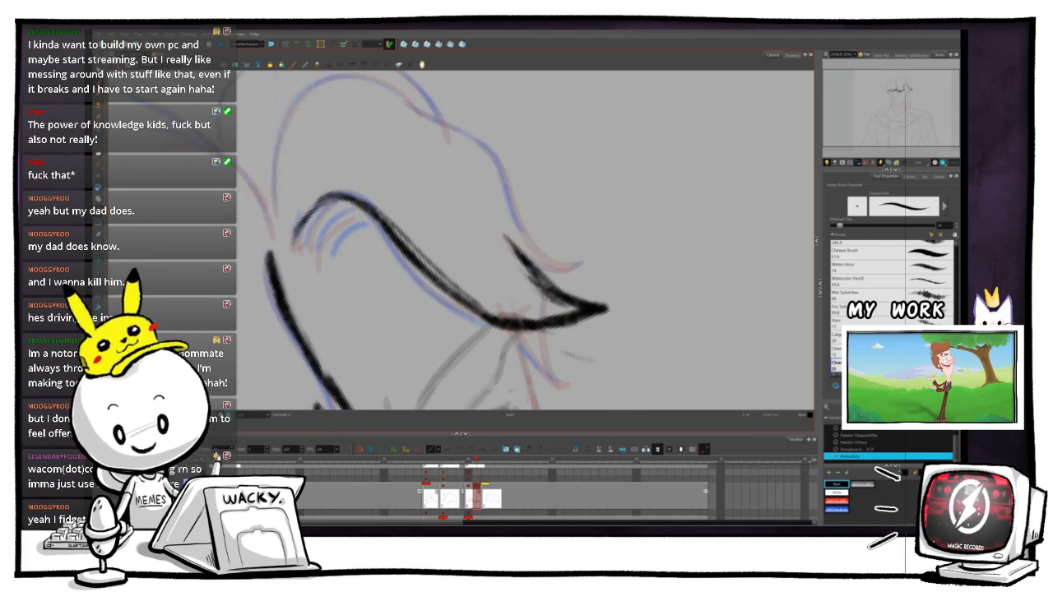
# - Ink the short curved hair strands in black inside the top curl of the far-side lock, following the blue guide
pyautogui.hotkey('ctrl', 'alt')
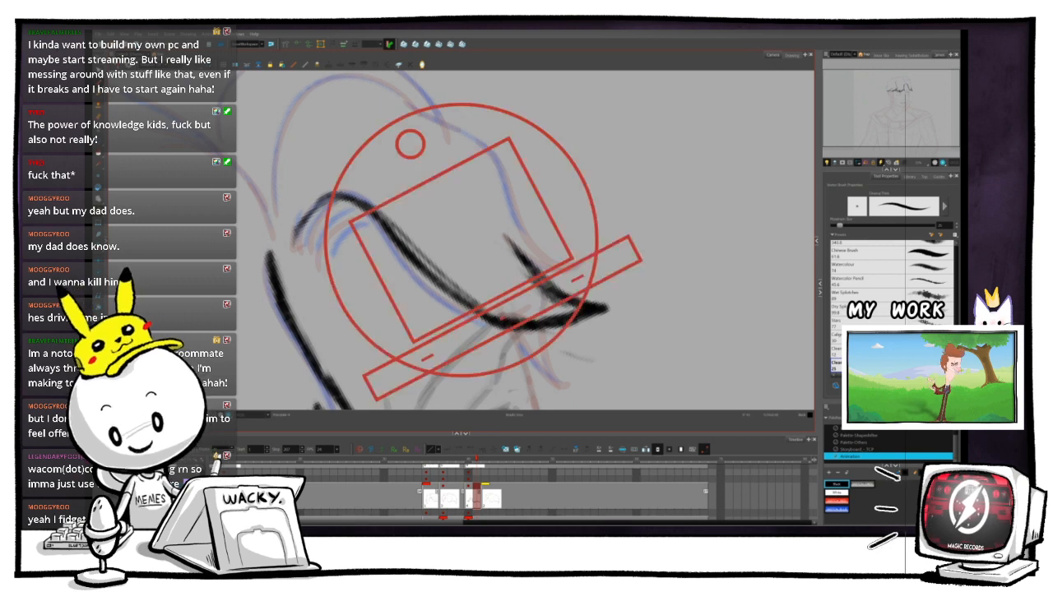
pyautogui.moveTo(607, 308); pyautogui.dragTo(617, 285)
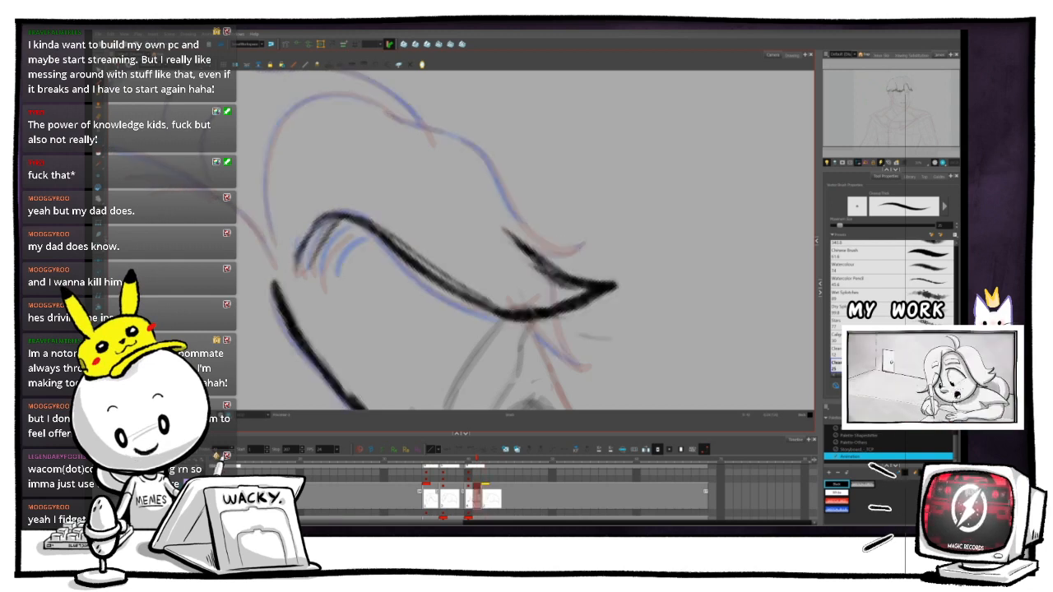
pyautogui.moveTo(328, 262)
pyautogui.mouseDown()
pyautogui.moveTo(360, 227)
pyautogui.moveTo(357, 245)
pyautogui.moveTo(382, 230)
pyautogui.moveTo(399, 190)
pyautogui.mouseUp()
pyautogui.press('1')
pyautogui.press('1')
pyautogui.press('1')
pyautogui.press('1')
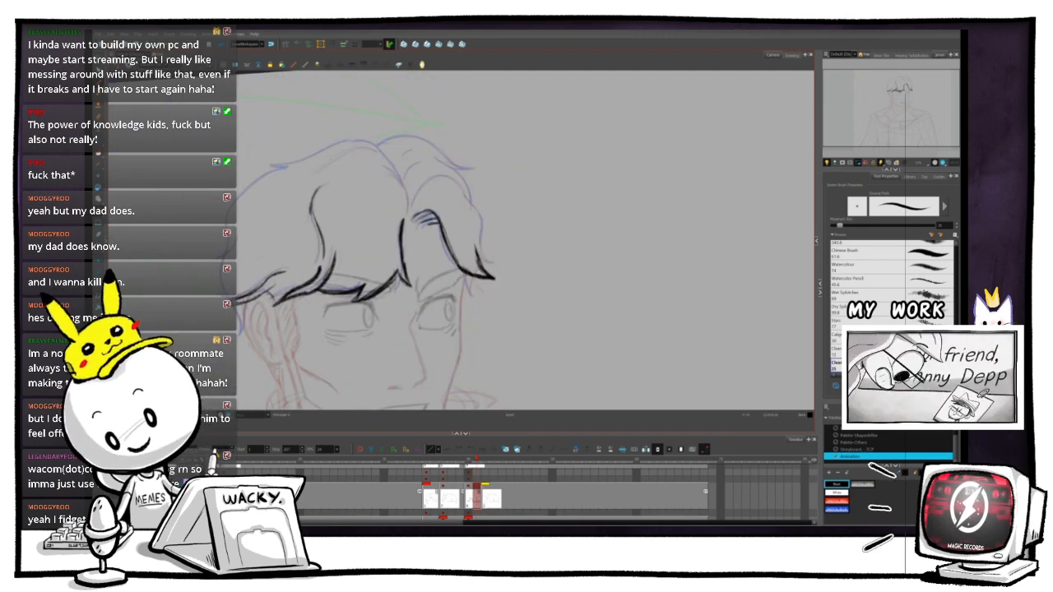
pyautogui.press('2')
pyautogui.press('2')
pyautogui.press('2')
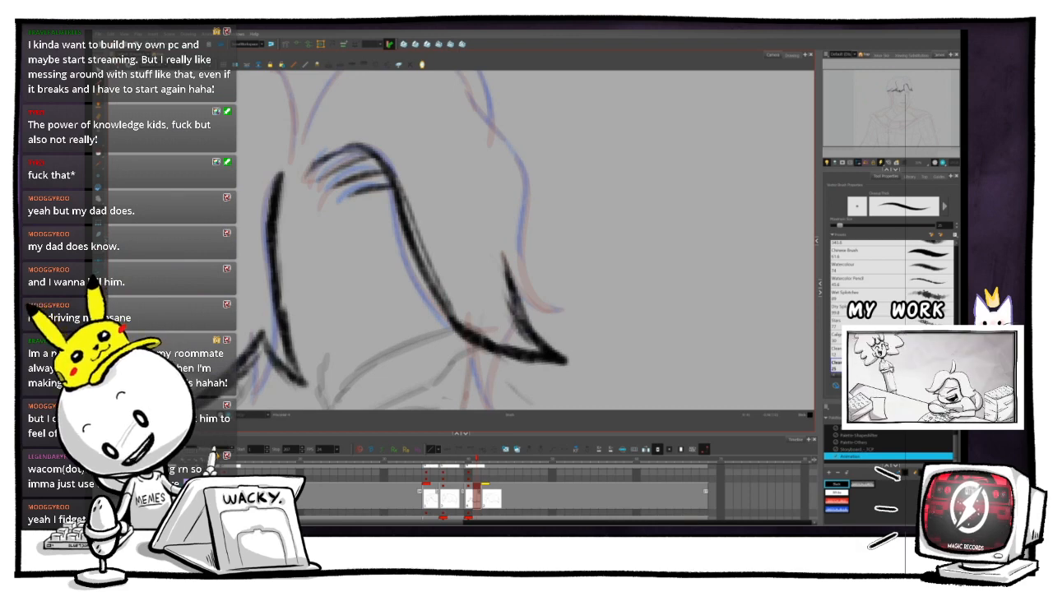
# - Examine the inked far-side lock against the whole head and check its pointed tip beside the far eye up close
pyautogui.press('1')
pyautogui.press('1')
pyautogui.press('1')
pyautogui.press('1')
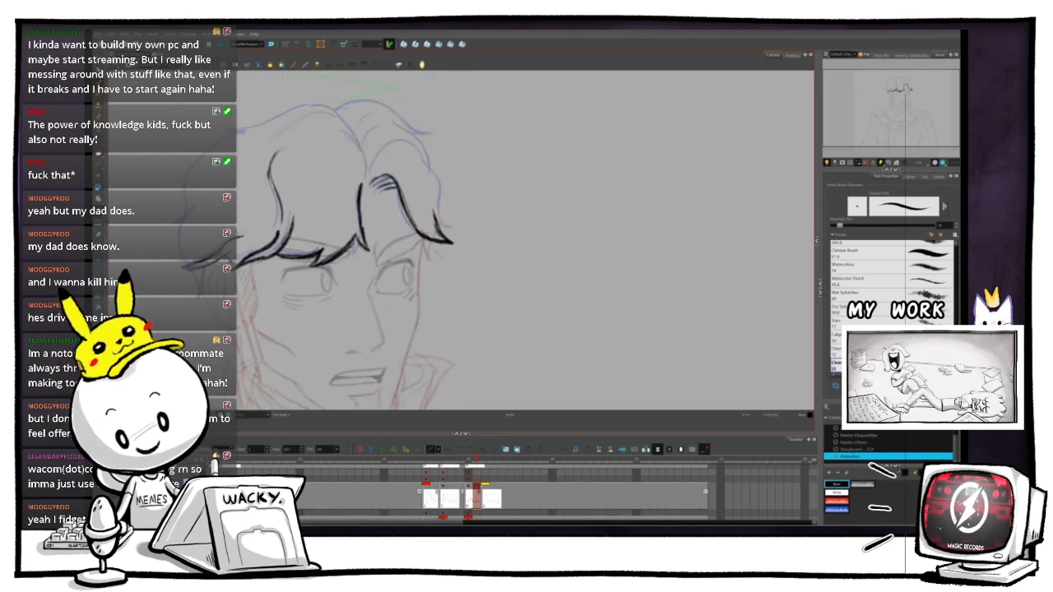
pyautogui.press('.')
pyautogui.press('.')
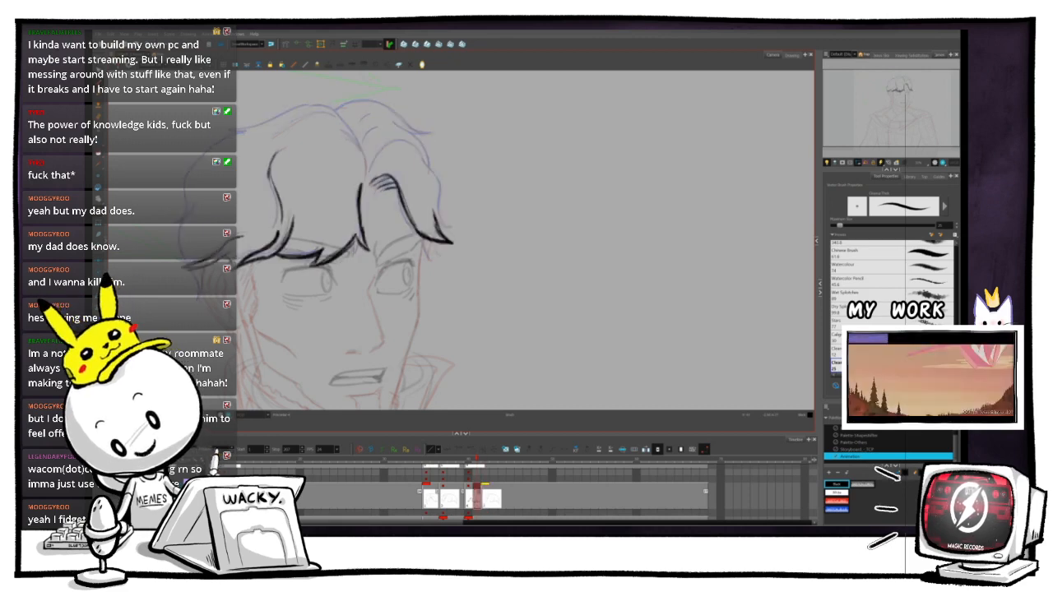
pyautogui.press('.')
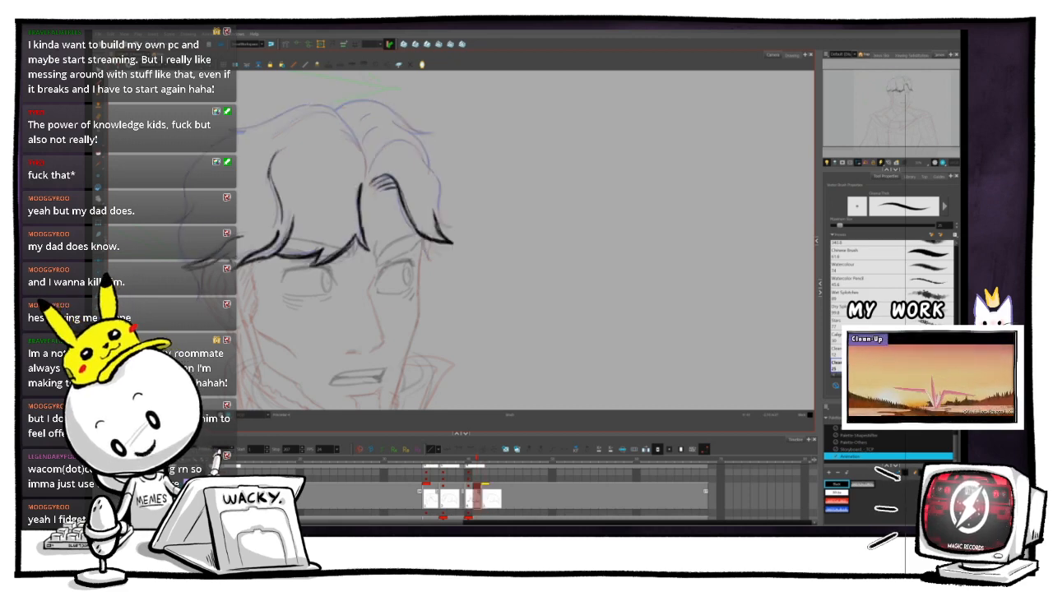
pyautogui.moveTo(454, 131); pyautogui.dragTo(551, 180)
pyautogui.press('2')
pyautogui.press('2')
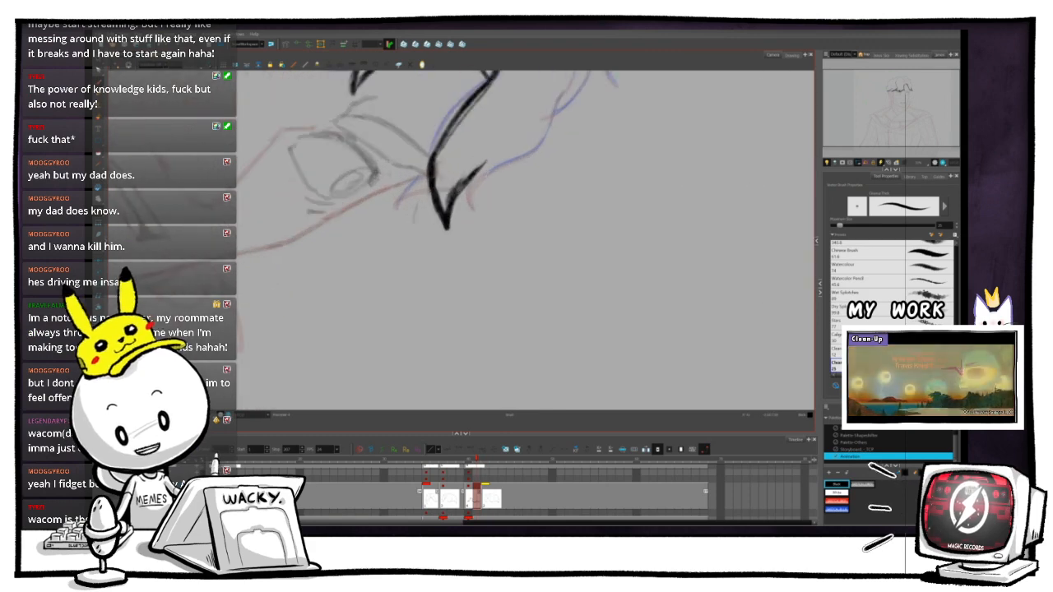
# - Try to thicken the black edge line of the far-side lock from the curl down towards its pointed tip
pyautogui.moveTo(437, 225); pyautogui.dragTo(395, 344)
pyautogui.moveTo(552, 180); pyautogui.dragTo(521, 148)
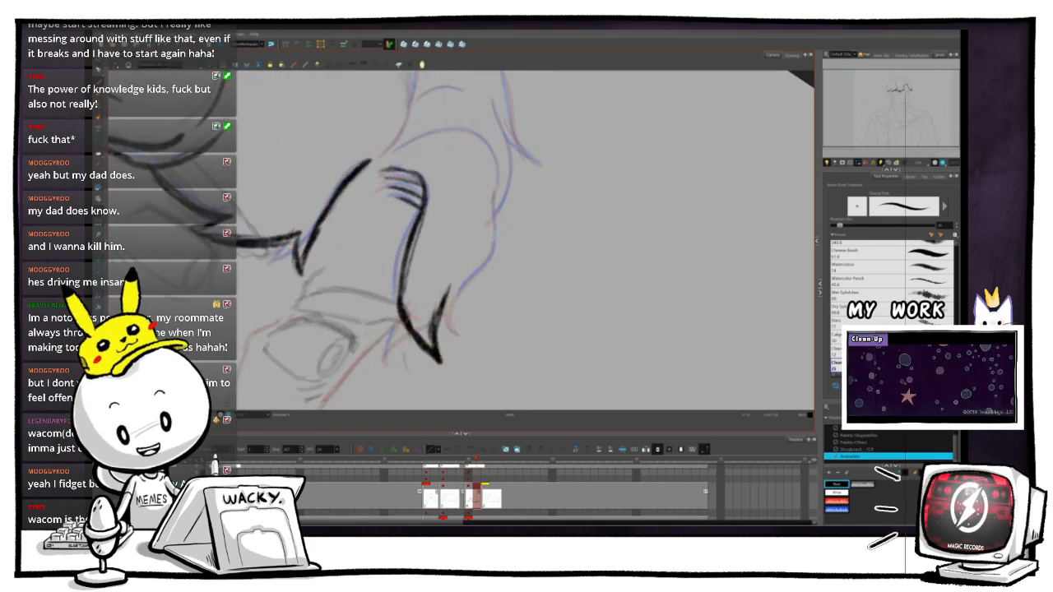
pyautogui.press('2')
pyautogui.moveTo(440, 272); pyautogui.dragTo(412, 280)
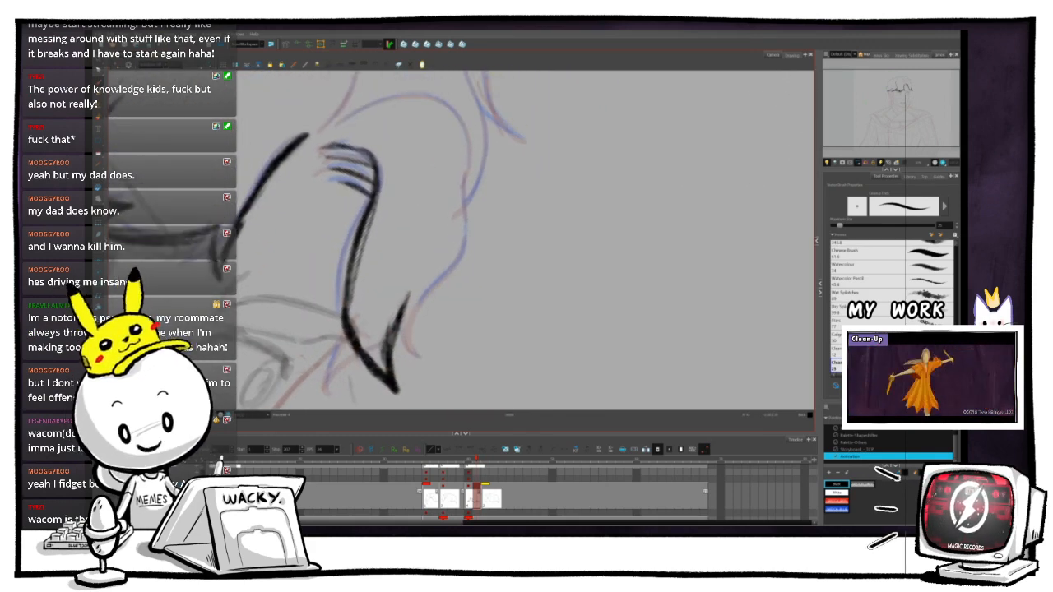
pyautogui.press('.')
pyautogui.press('.')
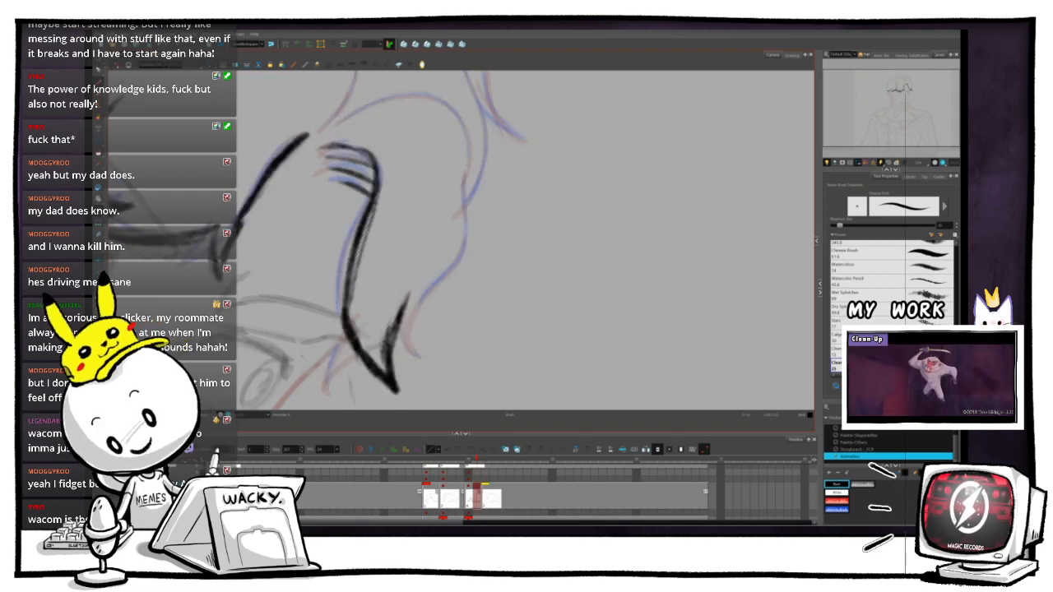
pyautogui.press('.')
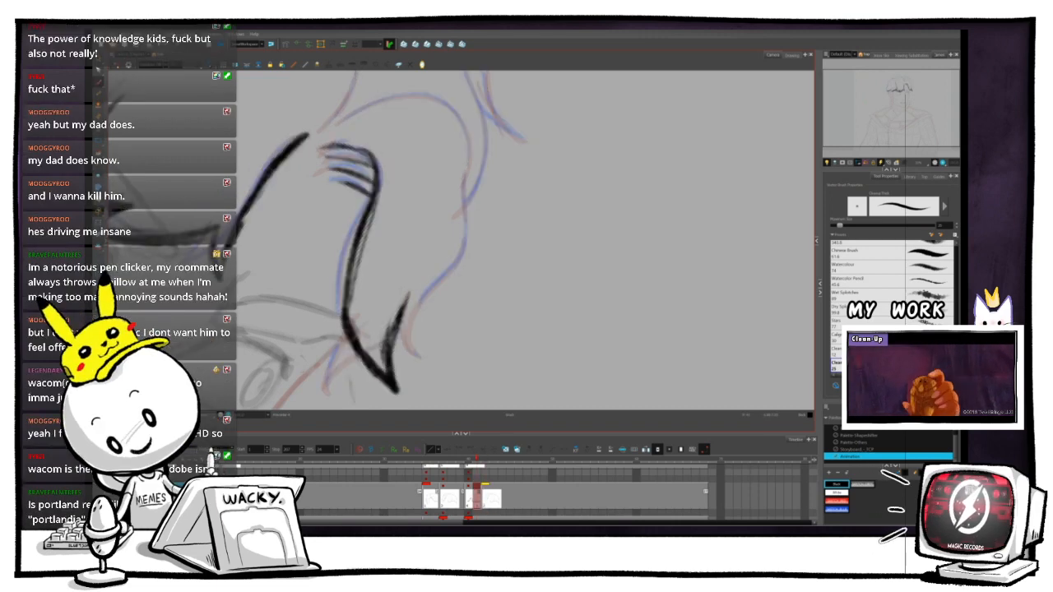
pyautogui.moveTo(369, 199)
pyautogui.mouseDown()
pyautogui.moveTo(344, 247)
pyautogui.moveTo(339, 328)
pyautogui.mouseUp()
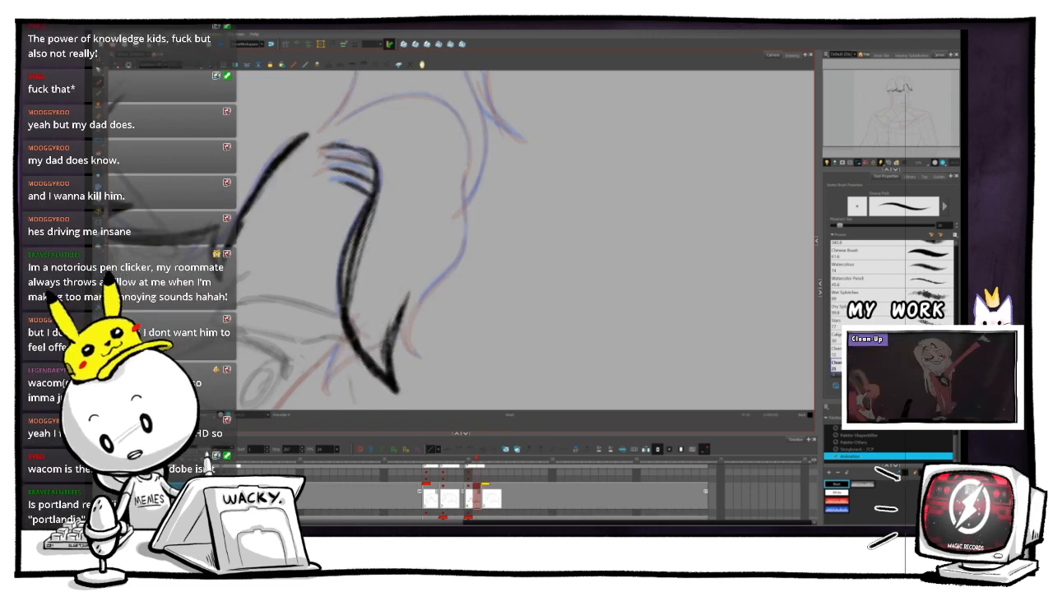
pyautogui.moveTo(348, 267)
pyautogui.mouseDown()
pyautogui.moveTo(351, 278)
pyautogui.moveTo(340, 257)
pyautogui.mouseUp()
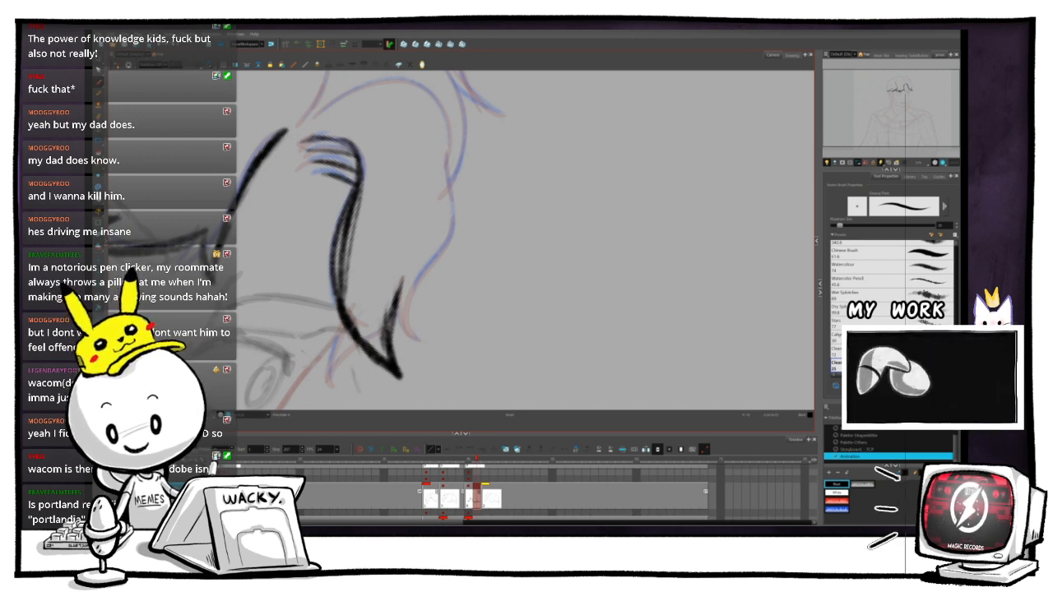
# - Compare the thickened lock line with the neighbouring drawing and undo the added stroke
pyautogui.press(',')
pyautogui.press('.')
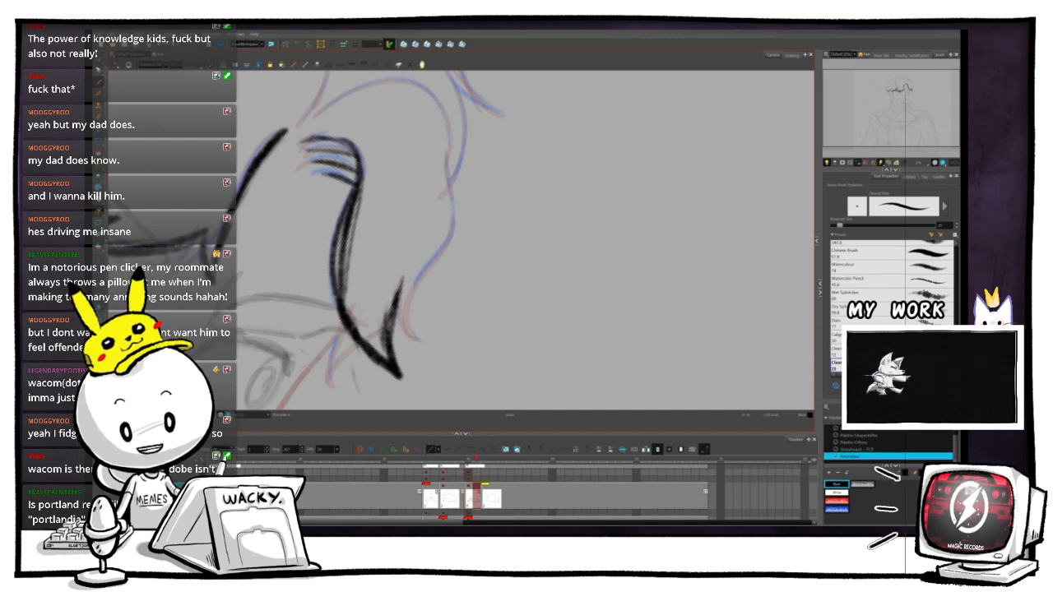
pyautogui.press('.')
pyautogui.press(',')
pyautogui.press('.')
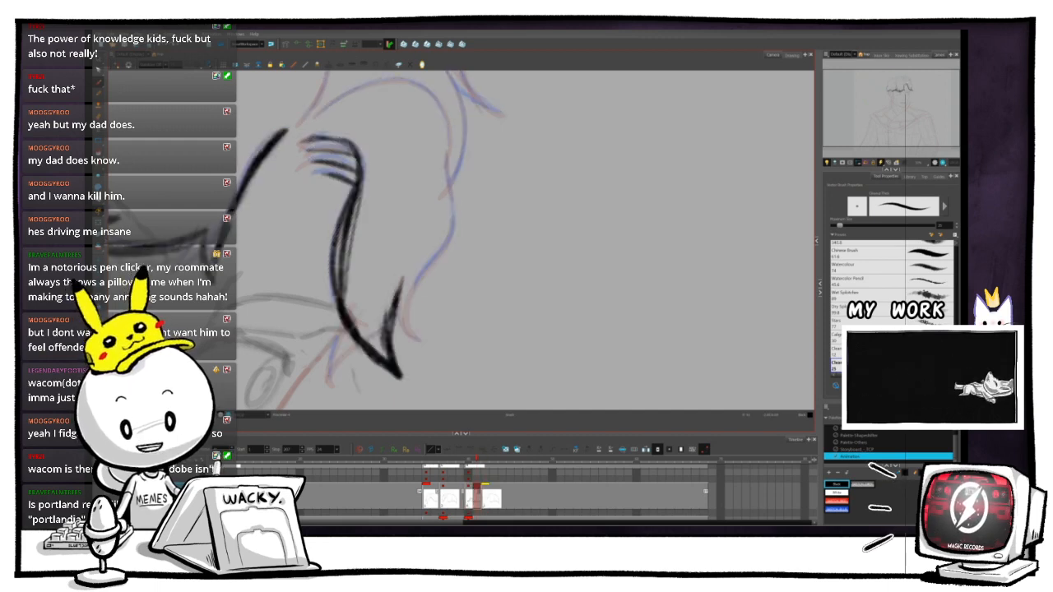
pyautogui.hotkey('ctrl', 'z')
# - Compare the far-side lock with the following drawing, checking it both against the whole head and up close
pyautogui.moveTo(513, 144); pyautogui.dragTo(461, 130)
pyautogui.press('1')
pyautogui.press('1')
pyautogui.press('1')
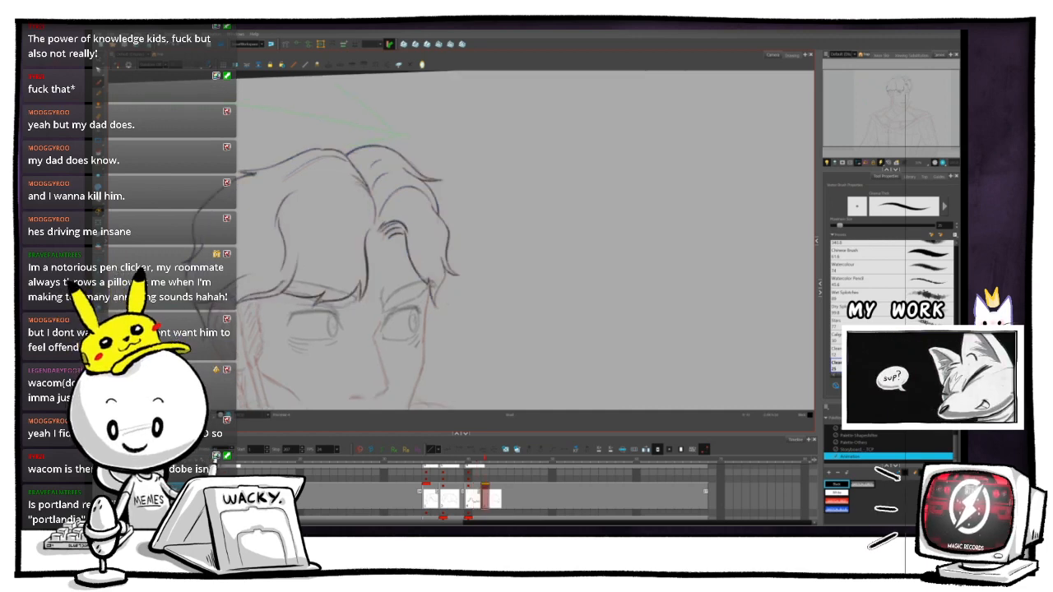
pyautogui.moveTo(458, 131); pyautogui.dragTo(562, 200)
pyautogui.press('2')
pyautogui.press('2')
pyautogui.press('2')
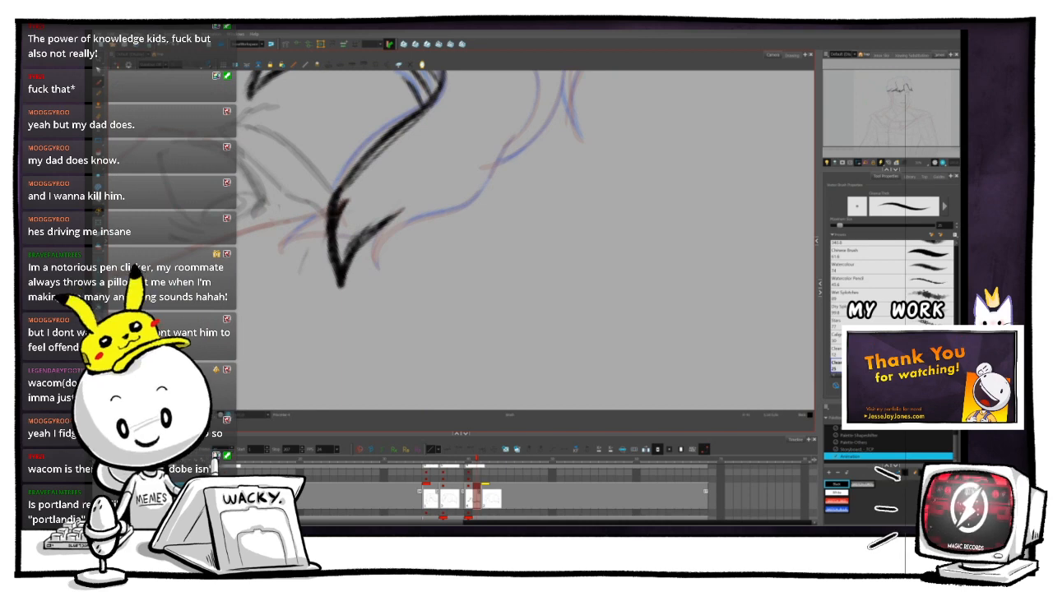
pyautogui.press('1')
pyautogui.press('1')
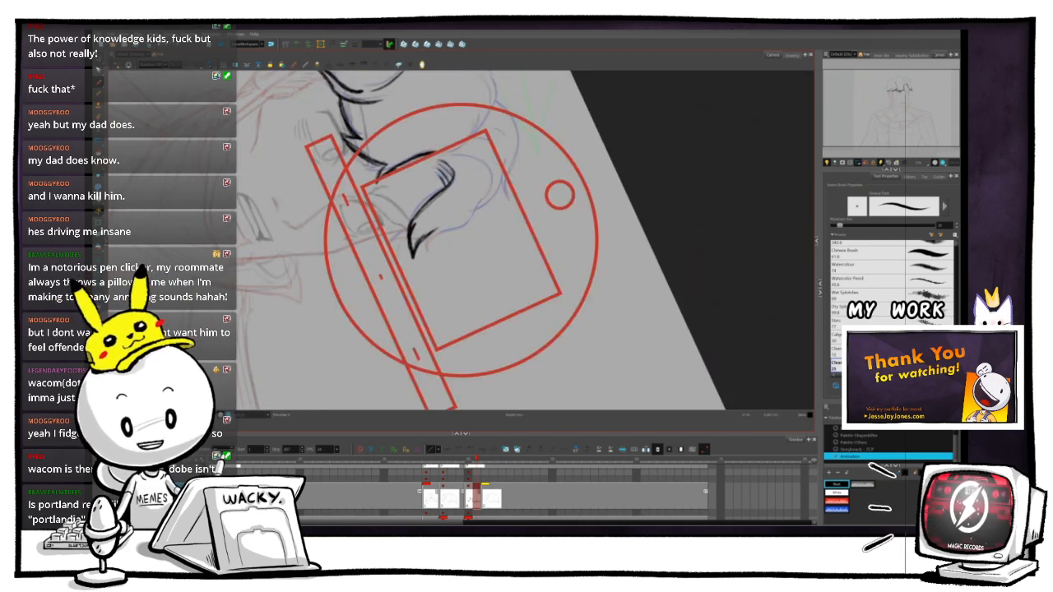
pyautogui.moveTo(559, 195); pyautogui.dragTo(446, 133)
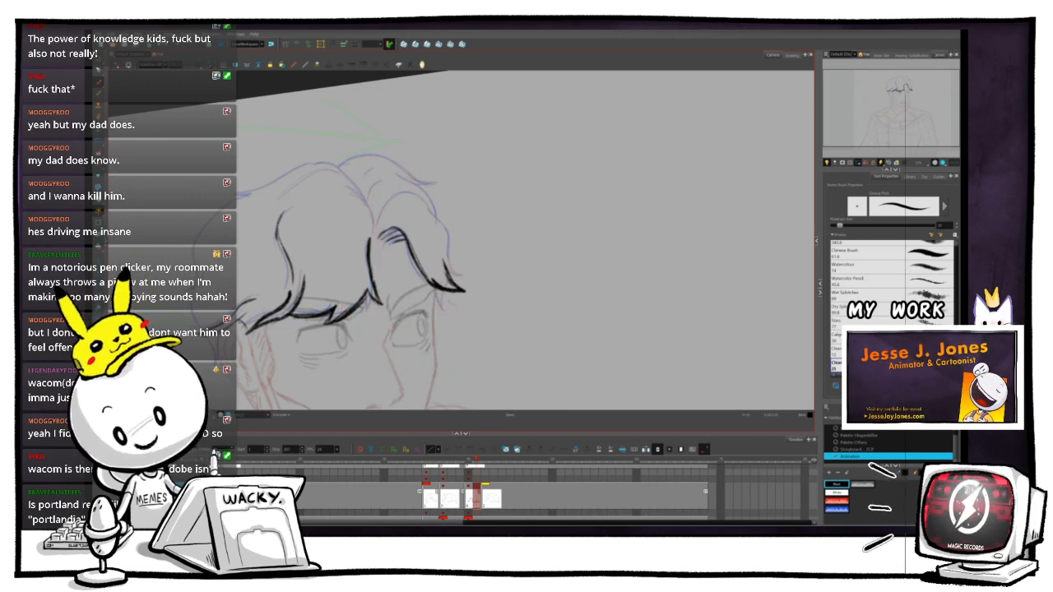
# - Inspect the far-side lock's curl and pointed tip up close from several canvas angles
pyautogui.hotkey('ctrl', 'alt')
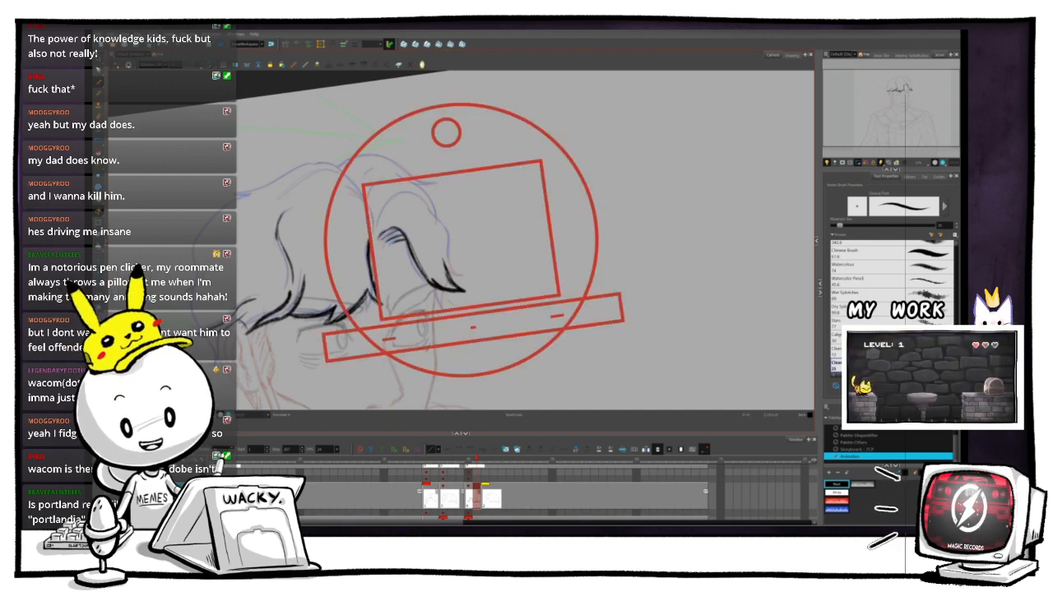
pyautogui.moveTo(446, 133); pyautogui.dragTo(557, 191)
pyautogui.hotkey('ctrl', 'alt')
pyautogui.hotkey('ctrl', 'alt')
pyautogui.scroll(4, 463, 242)
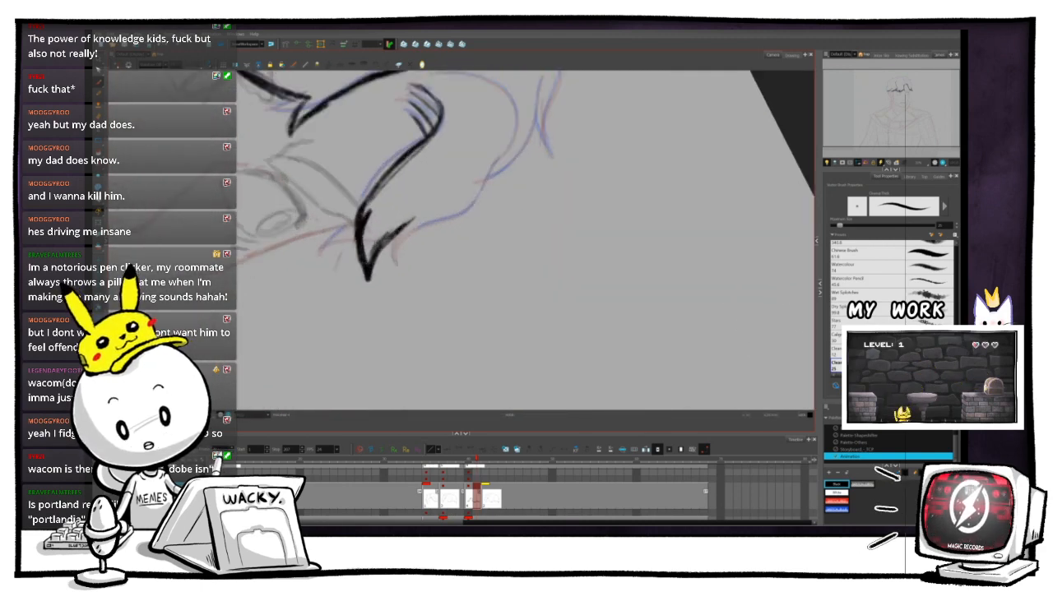
pyautogui.press('space')
pyautogui.moveTo(463, 242)
pyautogui.mouseDown()
pyautogui.moveTo(397, 319)
pyautogui.moveTo(363, 270)
pyautogui.mouseUp()
pyautogui.hotkey('ctrl', 'alt')
pyautogui.press('space')
pyautogui.moveTo(399, 141); pyautogui.dragTo(364, 213)
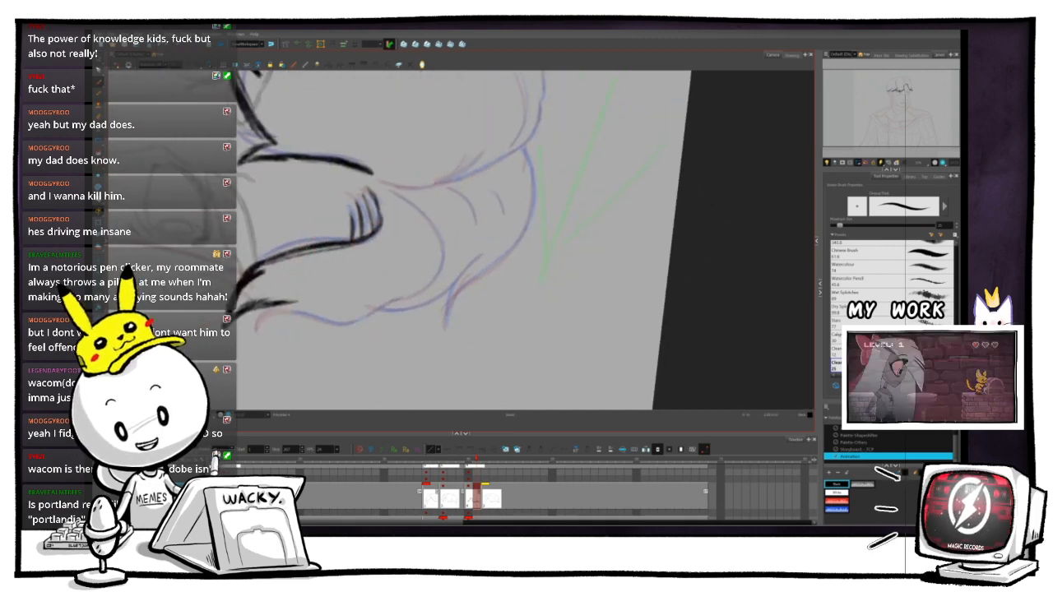
# - Examine the uninked outer contours around the far-side lock and compare them with the following drawing
pyautogui.hotkey('ctrl', 'alt')
pyautogui.moveTo(568, 252)
pyautogui.mouseDown()
pyautogui.moveTo(557, 288)
pyautogui.moveTo(567, 318)
pyautogui.moveTo(567, 260)
pyautogui.moveTo(538, 316)
pyautogui.moveTo(550, 336)
pyautogui.mouseUp()
pyautogui.press('space')
pyautogui.hotkey('ctrl', 'alt')
pyautogui.press('space')
pyautogui.hotkey('ctrl', 'alt')
pyautogui.hotkey('ctrl', 'alt')
pyautogui.press('space')
pyautogui.press('space')
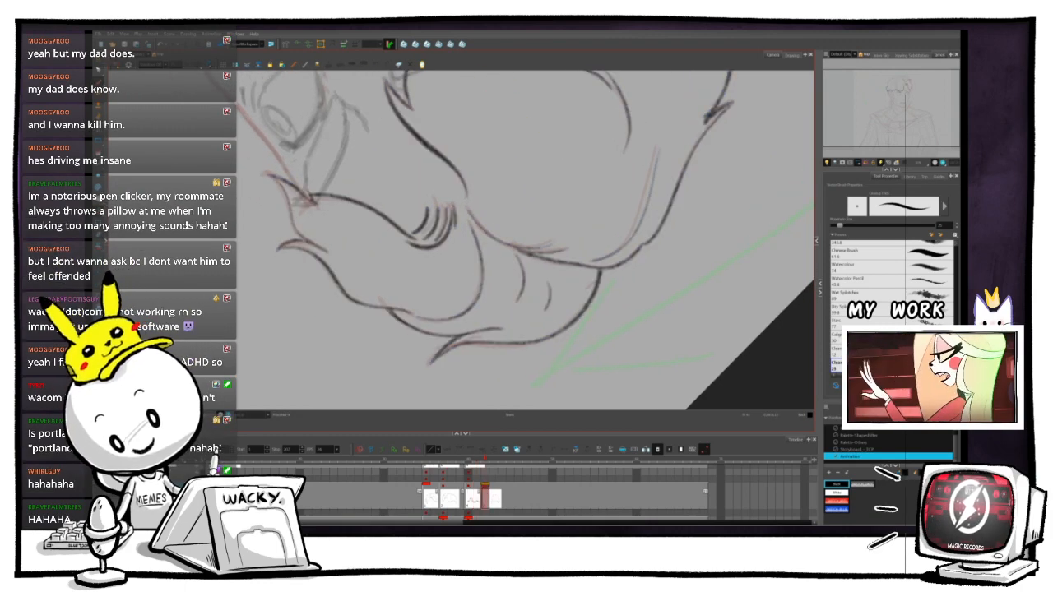
pyautogui.press('.')
pyautogui.press('.')
pyautogui.press('.')
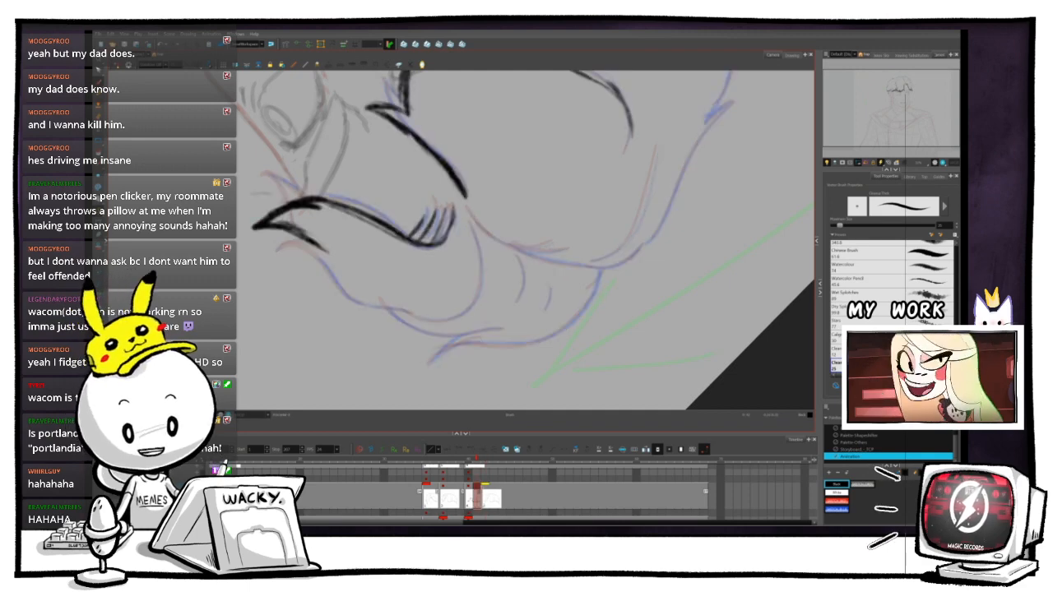
# - Ink the second pointed tip beside the far-side lock's tip and the lower part of its outer edge in black
pyautogui.hotkey('ctrl', 'alt')
pyautogui.moveTo(538, 317)
pyautogui.mouseDown()
pyautogui.moveTo(557, 189)
pyautogui.moveTo(412, 143)
pyautogui.moveTo(479, 133)
pyautogui.mouseUp()
pyautogui.press('space')
pyautogui.moveTo(470, 270); pyautogui.dragTo(376, 237)
pyautogui.hotkey('ctrl', 'alt')
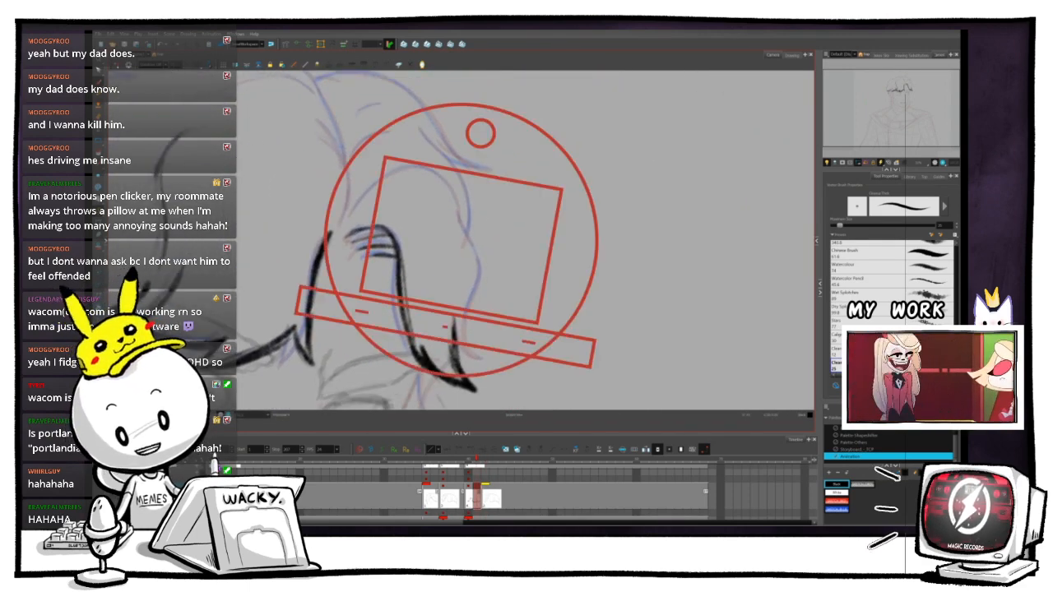
pyautogui.moveTo(480, 133)
pyautogui.mouseDown()
pyautogui.moveTo(494, 136)
pyautogui.moveTo(448, 126)
pyautogui.mouseUp()
pyautogui.press('space')
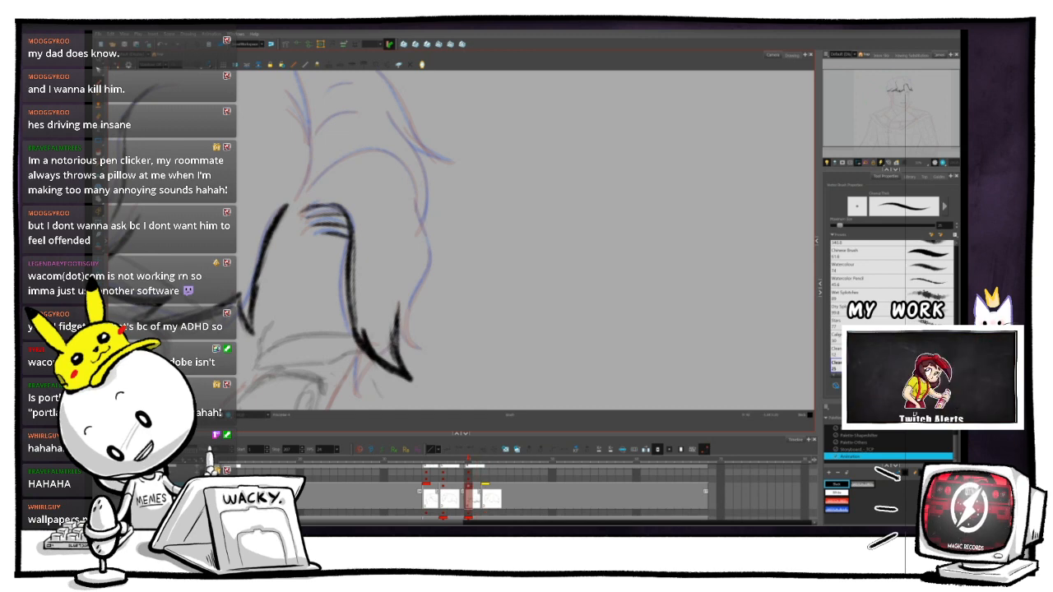
pyautogui.press('f')
pyautogui.press('g')
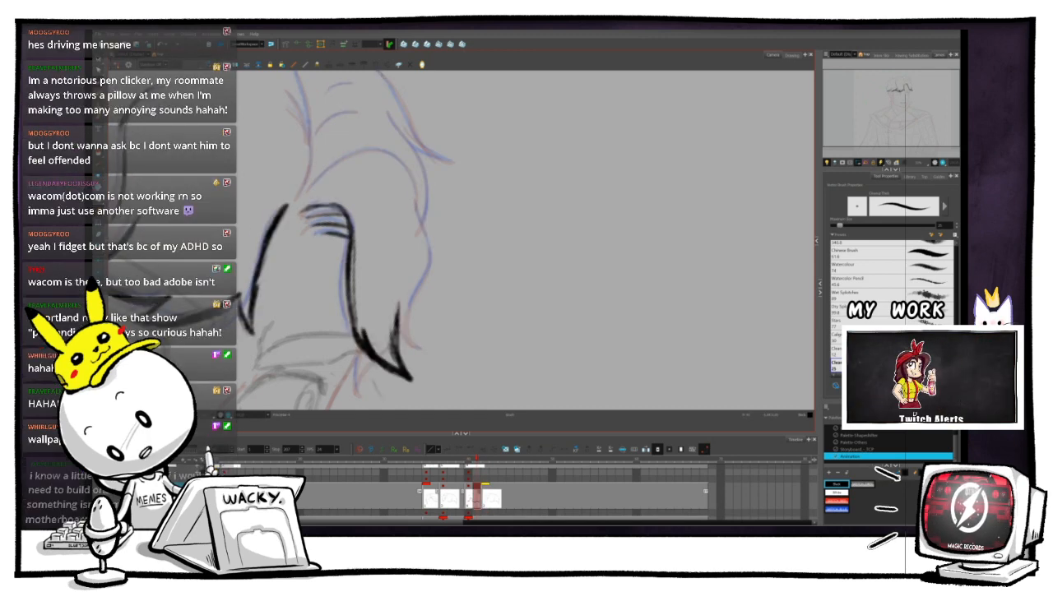
pyautogui.moveTo(400, 309)
pyautogui.mouseDown()
pyautogui.moveTo(436, 350)
pyautogui.moveTo(416, 329)
pyautogui.mouseUp()
pyautogui.moveTo(427, 279)
pyautogui.mouseDown()
pyautogui.moveTo(420, 314)
pyautogui.moveTo(430, 284)
pyautogui.mouseUp()
pyautogui.moveTo(438, 234); pyautogui.dragTo(431, 270)
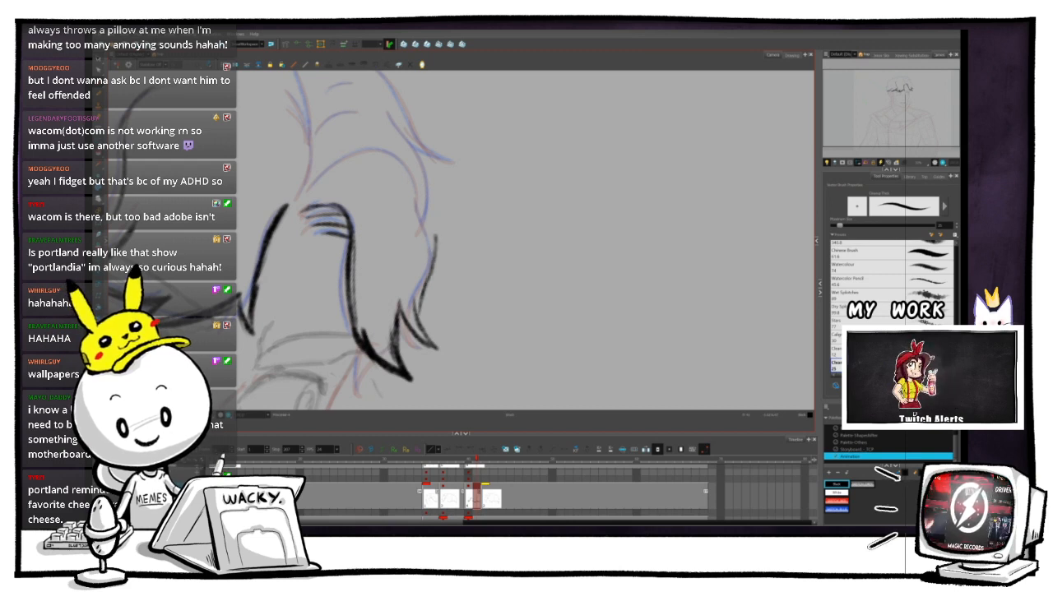
# - Ink the upper outer edge of the far-side hair and the arc over the curl, and strengthen the edge near the second tip
pyautogui.moveTo(434, 208); pyautogui.dragTo(433, 241)
pyautogui.moveTo(424, 189); pyautogui.dragTo(421, 206)
pyautogui.moveTo(400, 159)
pyautogui.mouseDown()
pyautogui.moveTo(425, 190)
pyautogui.moveTo(323, 180)
pyautogui.moveTo(420, 178)
pyautogui.mouseUp()
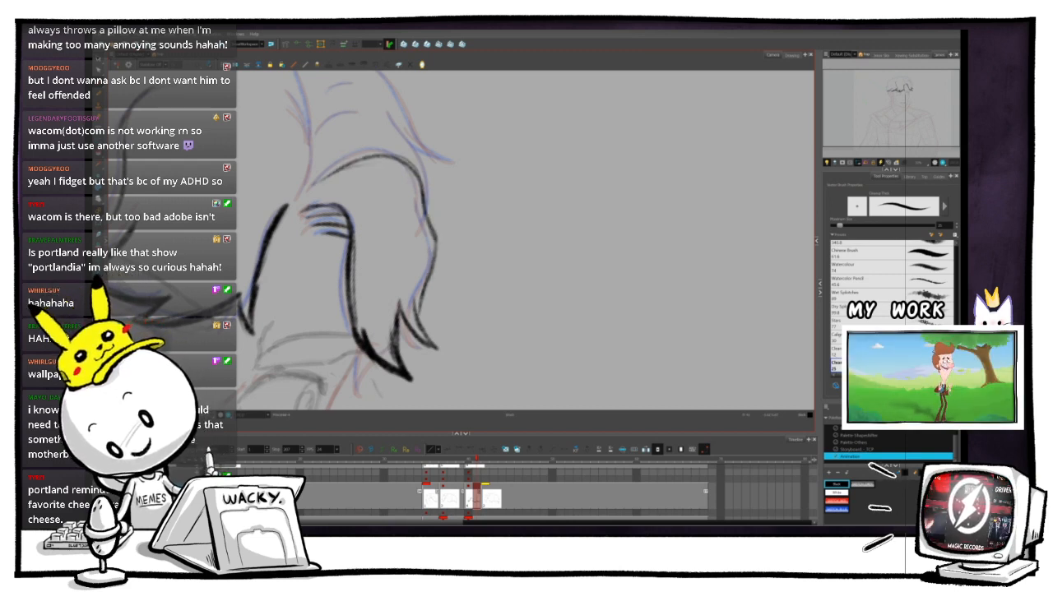
pyautogui.moveTo(427, 279); pyautogui.dragTo(418, 318)
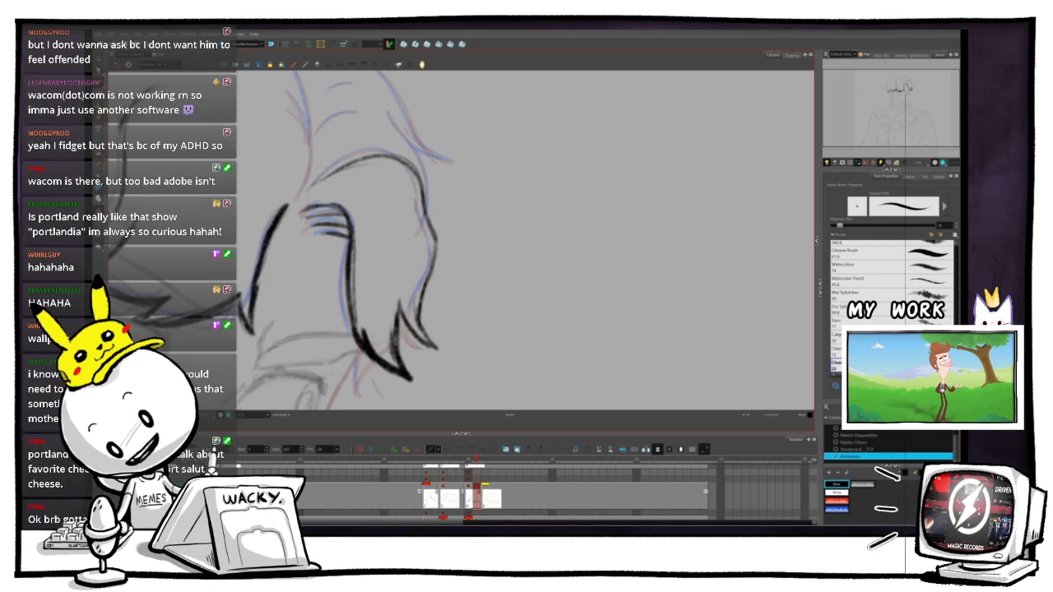
# - Examine the newly inked far-side hair contour against the whole head from several canvas angles
pyautogui.scroll(-5, 472, 270)
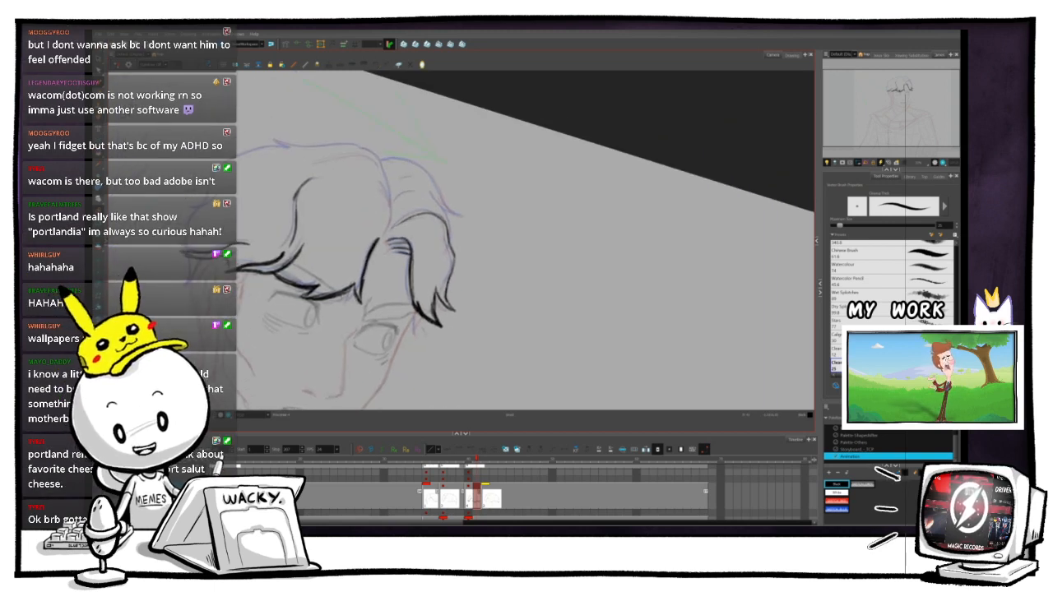
pyautogui.moveTo(494, 136); pyautogui.dragTo(463, 132)
pyautogui.scroll(3, 465, 222)
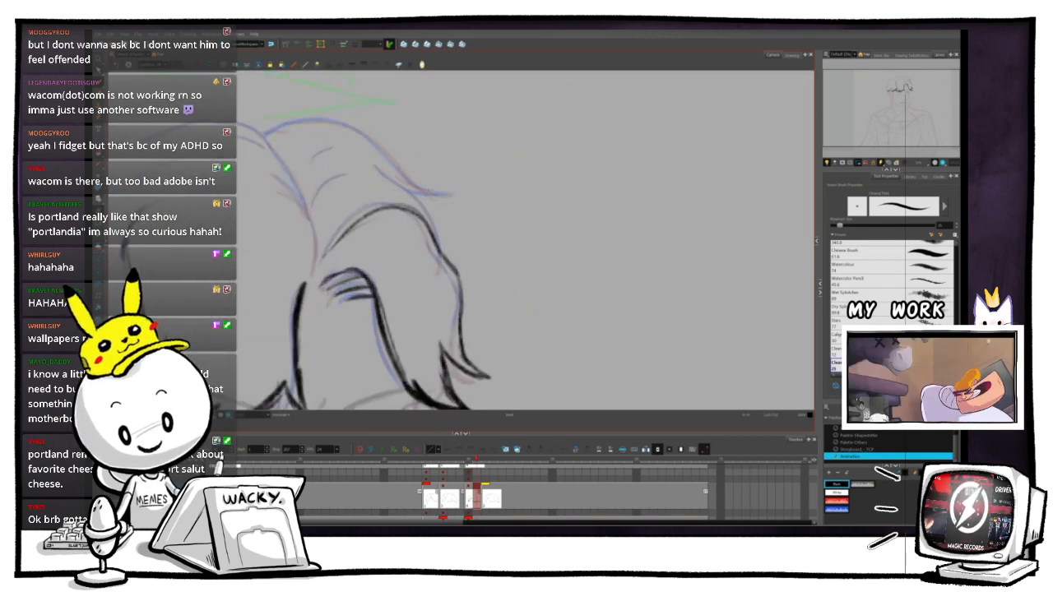
pyautogui.scroll(-3, 576, 238)
pyautogui.moveTo(465, 239); pyautogui.dragTo(495, 220)
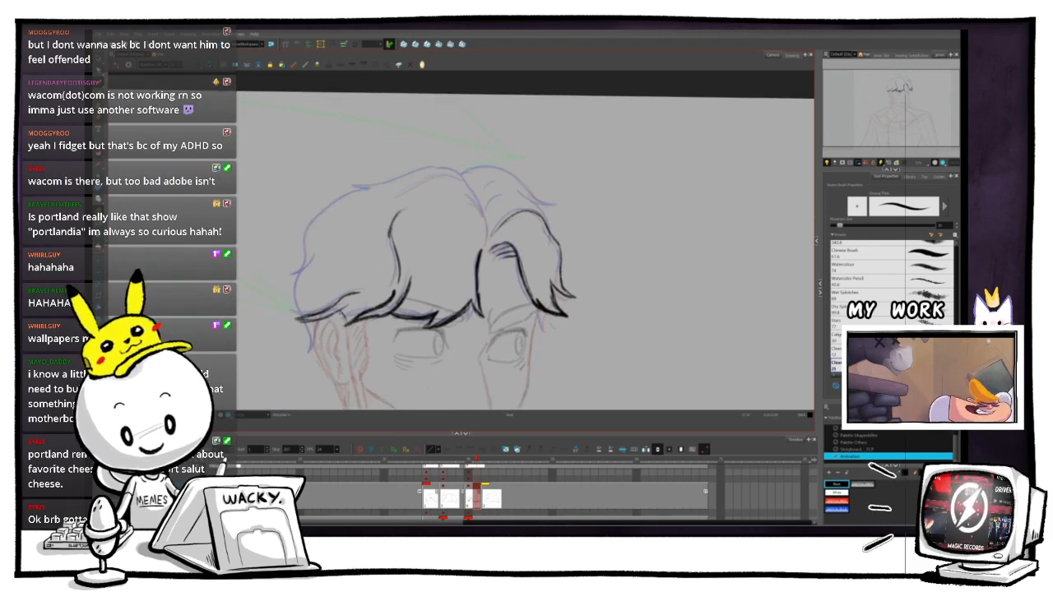
pyautogui.moveTo(463, 132); pyautogui.dragTo(517, 145)
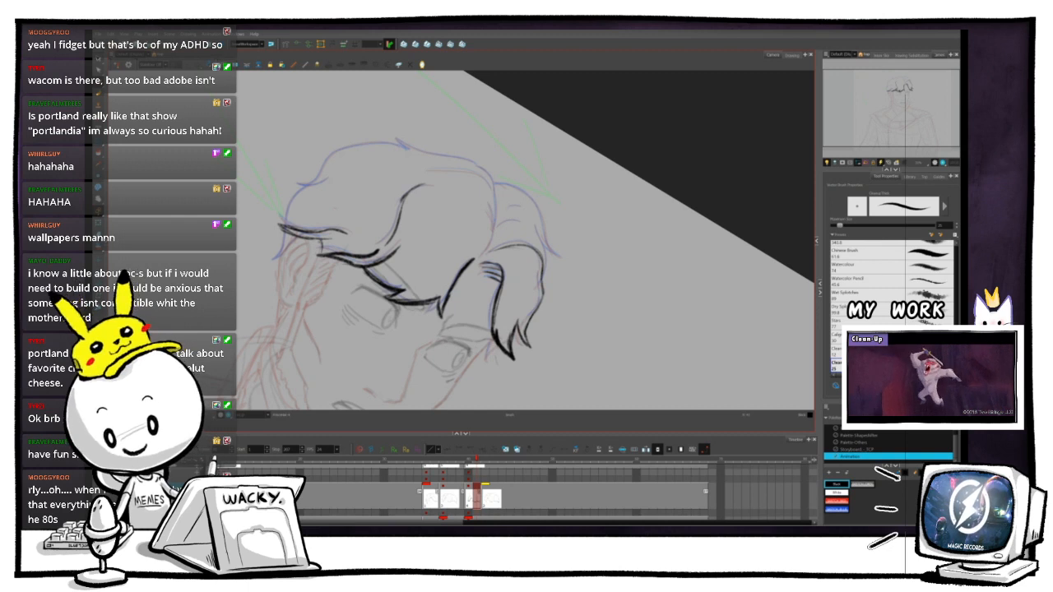
pyautogui.moveTo(517, 147); pyautogui.dragTo(543, 169)
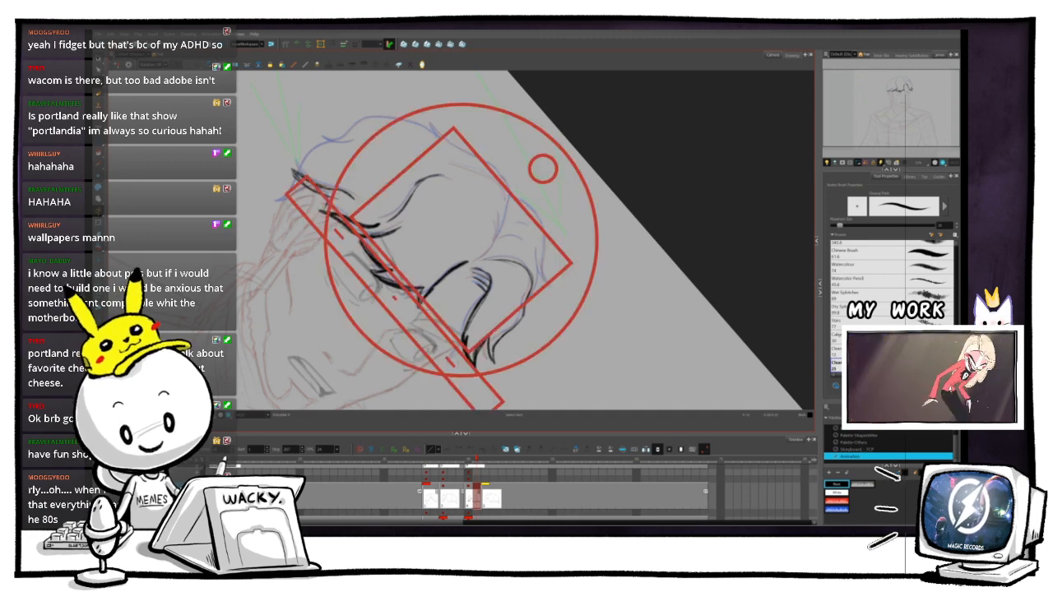
pyautogui.moveTo(543, 168); pyautogui.dragTo(412, 143)
# - Ink the curved strand line just below the crown beside the parting in black, checking it against the following drawing
pyautogui.scroll(4, 297, 209)
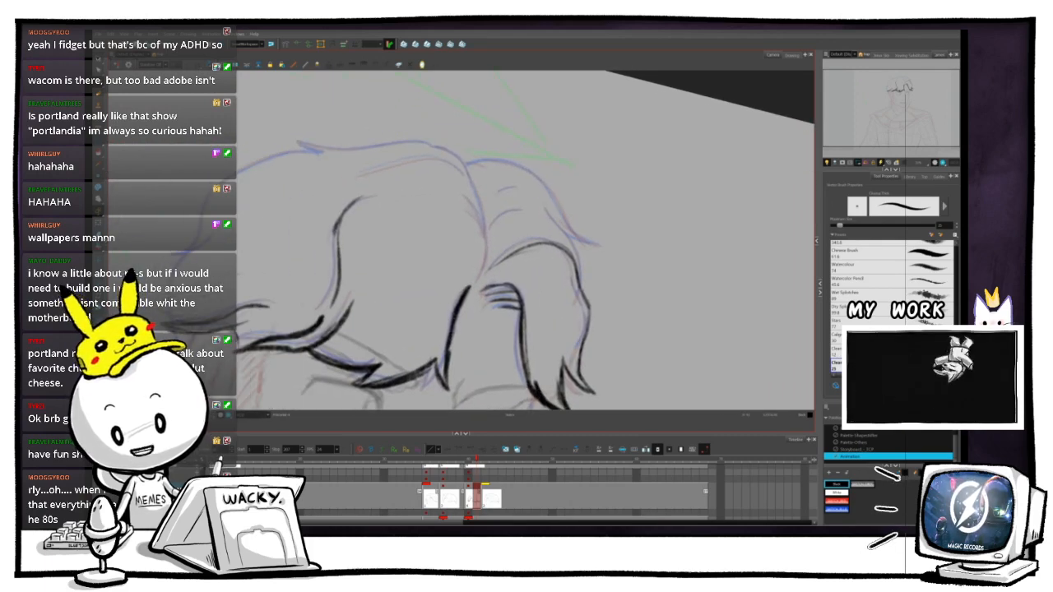
pyautogui.moveTo(499, 240); pyautogui.dragTo(522, 249)
pyautogui.press('.')
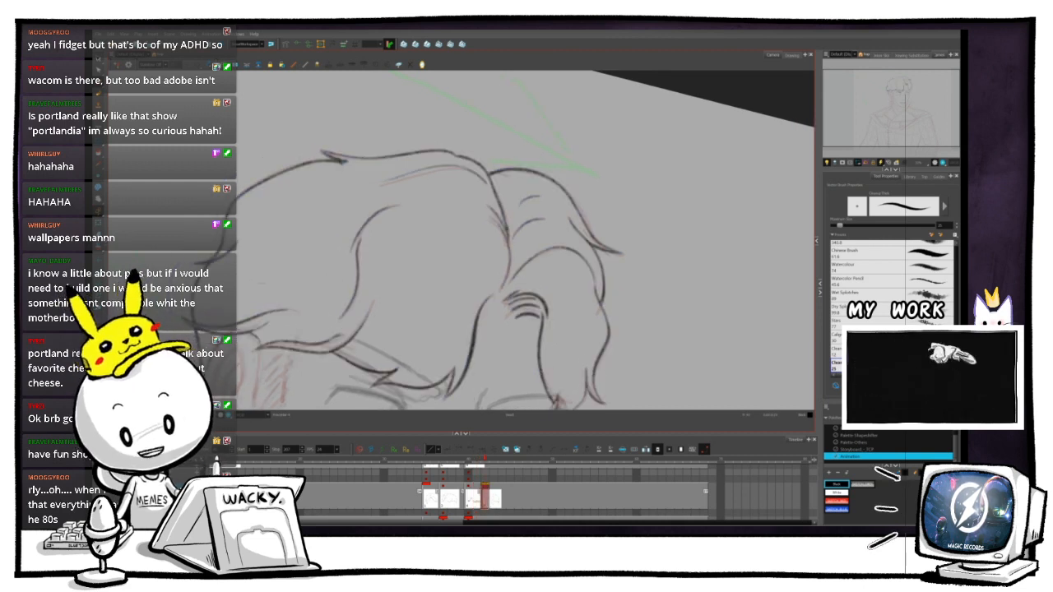
pyautogui.press('.')
pyautogui.press('.')
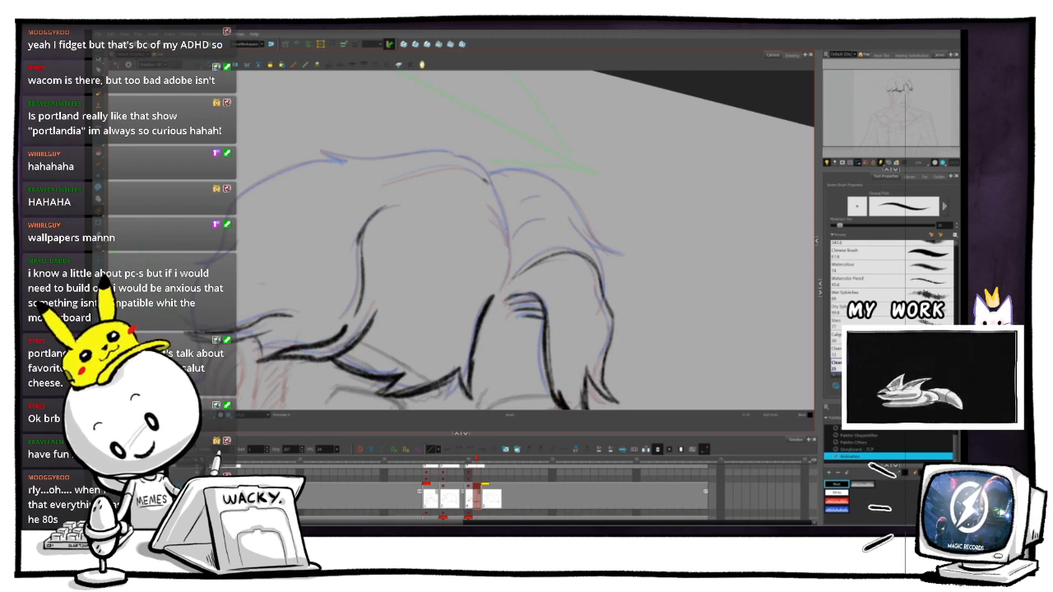
pyautogui.moveTo(485, 181)
pyautogui.mouseDown()
pyautogui.moveTo(441, 174)
pyautogui.moveTo(391, 187)
pyautogui.mouseUp()
pyautogui.moveTo(485, 178); pyautogui.dragTo(392, 188)
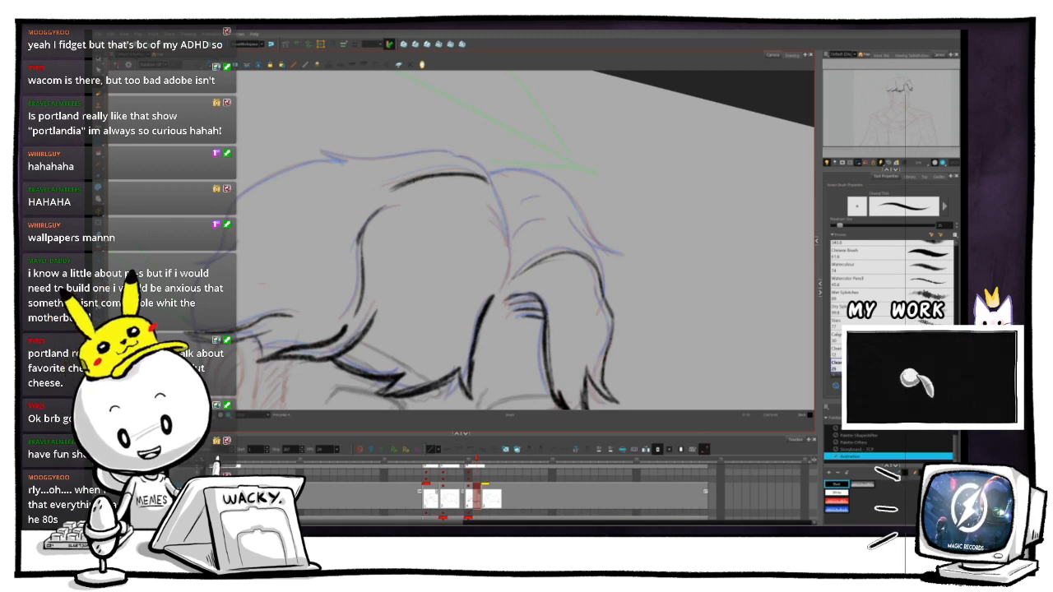
# - Thicken the black strand line below the crown after comparing it with the neighbouring drawing
pyautogui.press('.')
pyautogui.press('.')
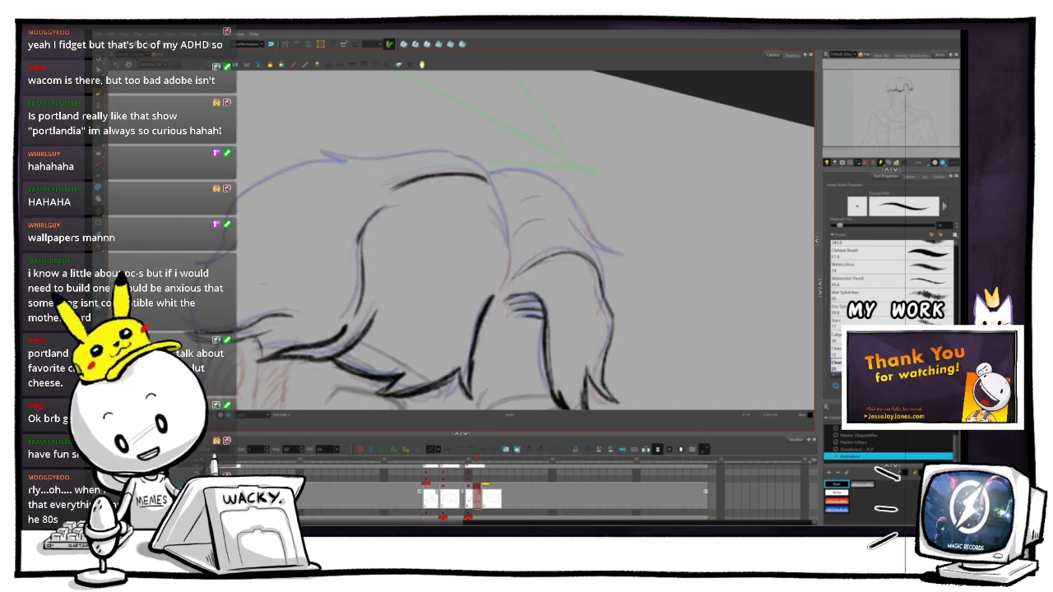
pyautogui.moveTo(481, 172); pyautogui.dragTo(392, 188)
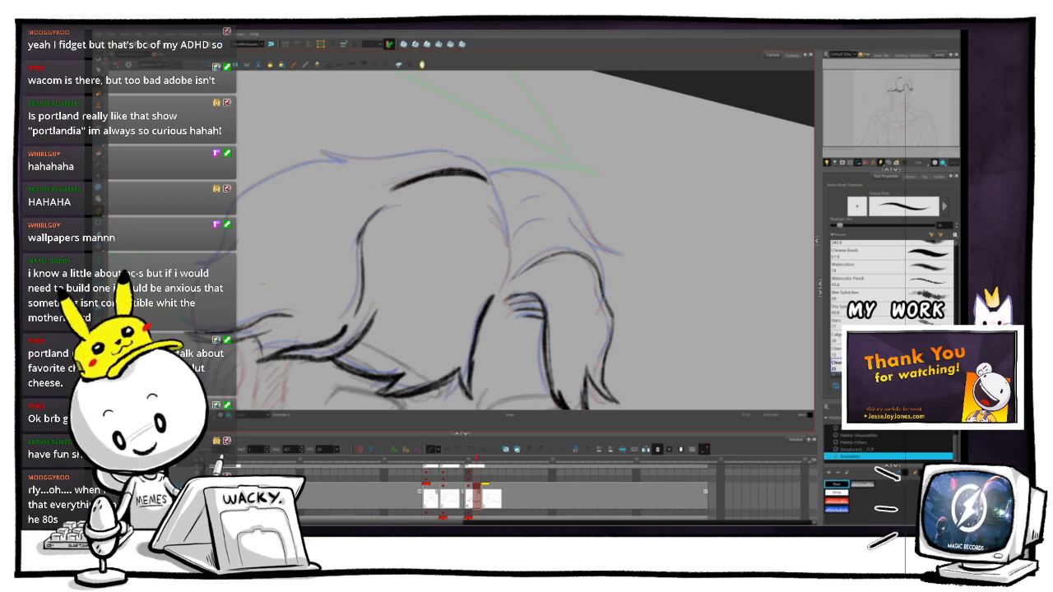
pyautogui.moveTo(576, 268); pyautogui.dragTo(569, 205)
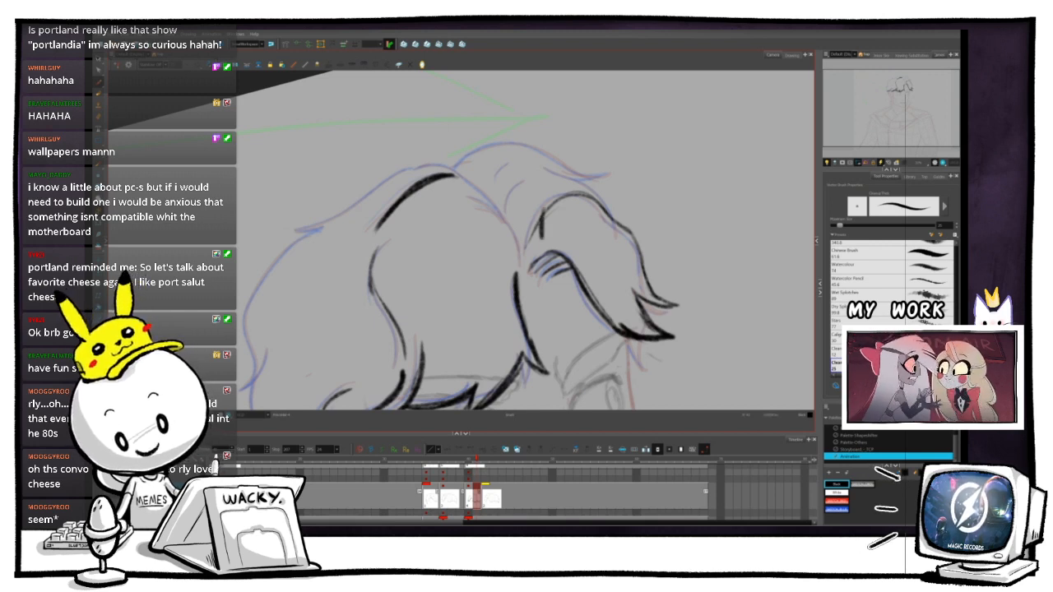
# - Compare the inked crown strand with the following drawing, close up and across the whole hair
pyautogui.moveTo(460, 247); pyautogui.dragTo(467, 268)
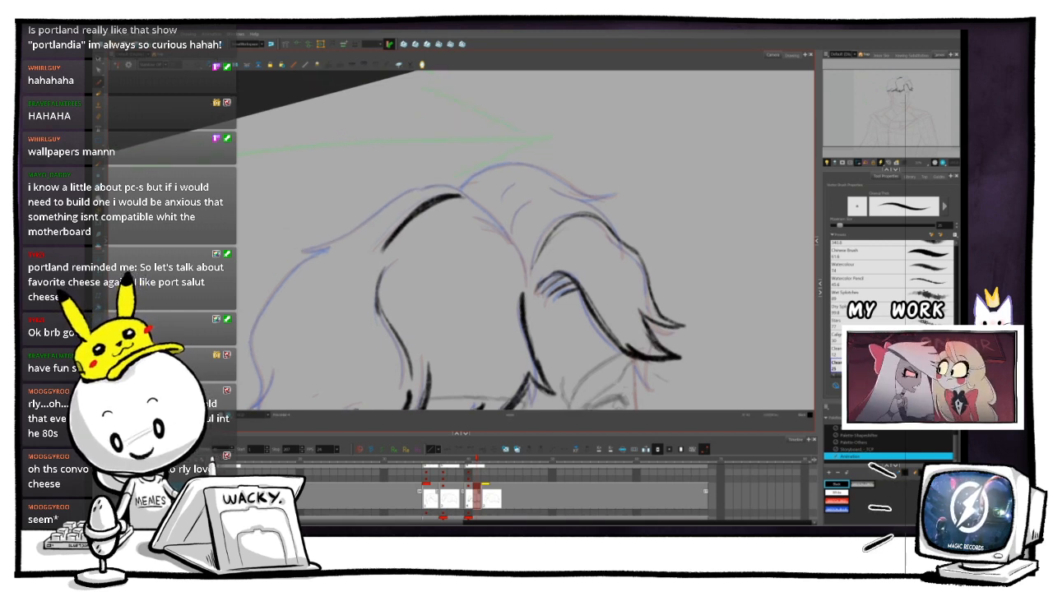
pyautogui.press('.')
pyautogui.press('.')
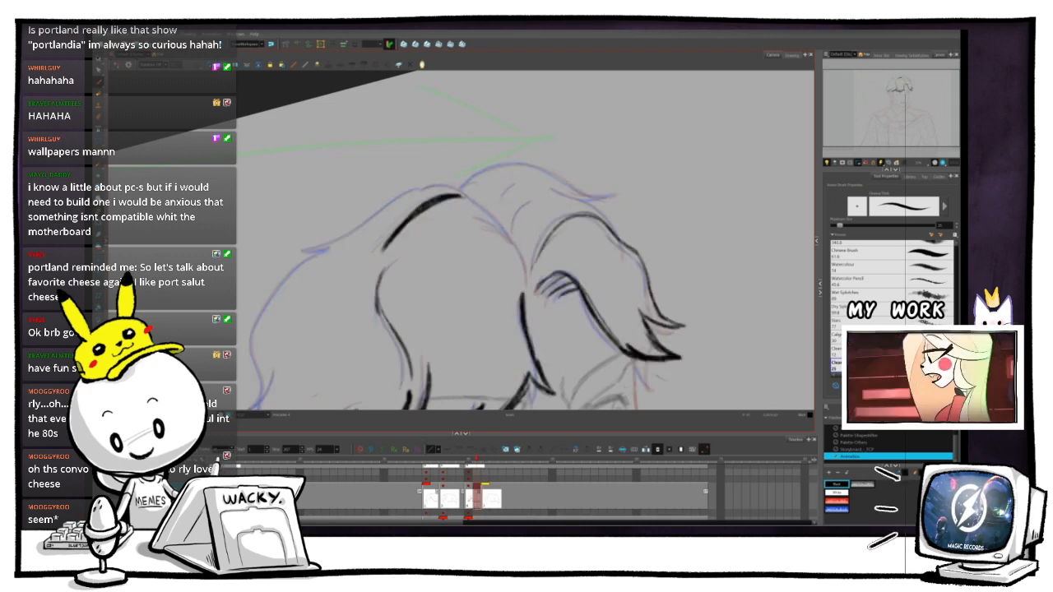
pyautogui.press('.')
pyautogui.press('.')
pyautogui.press(',')
pyautogui.press('.')
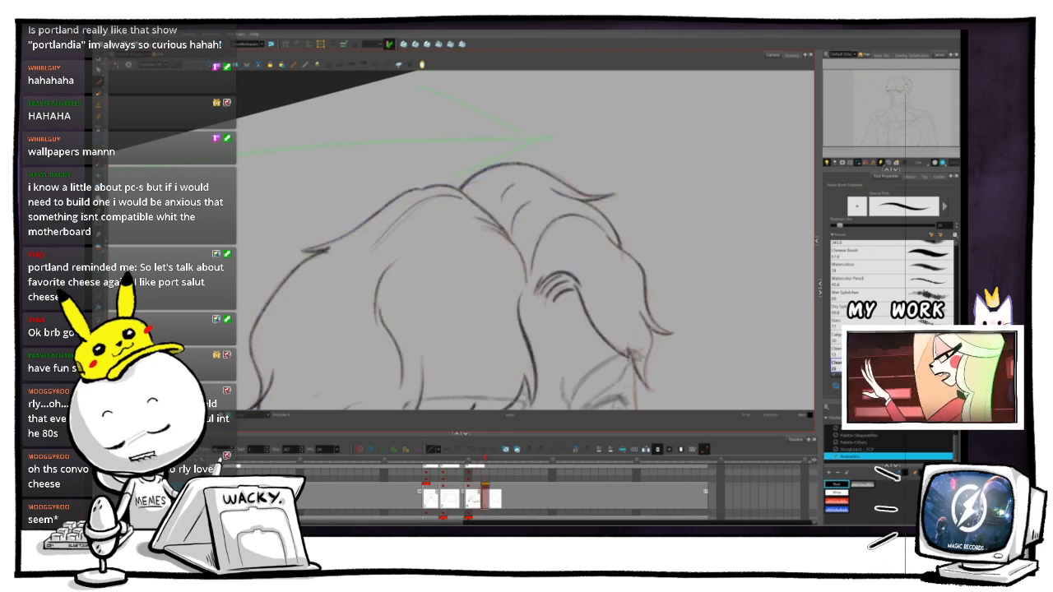
pyautogui.press(',')
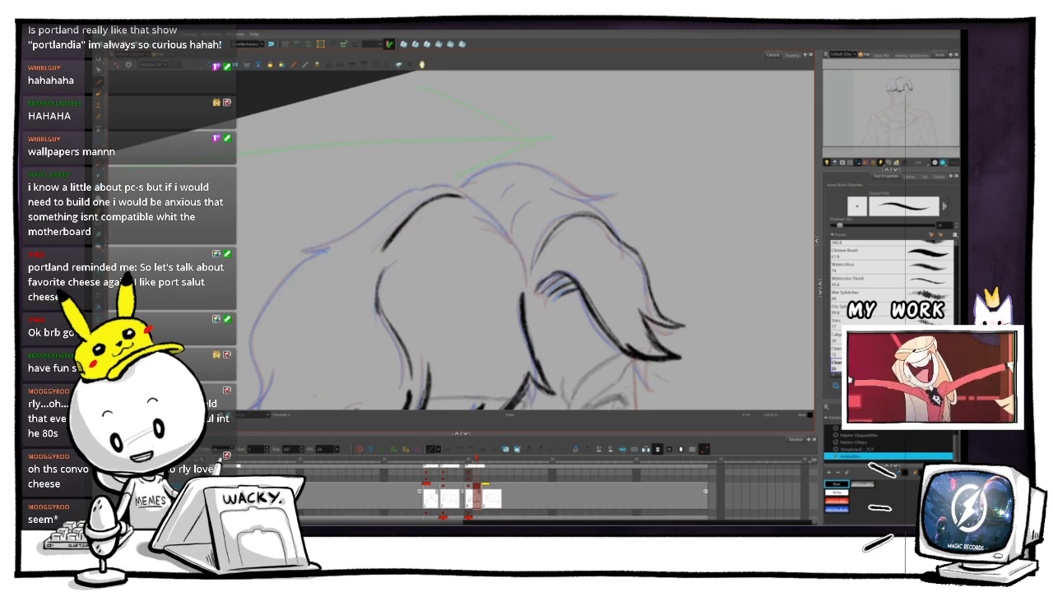
pyautogui.press('1')
pyautogui.press('1')
pyautogui.press('1')
pyautogui.press('1')
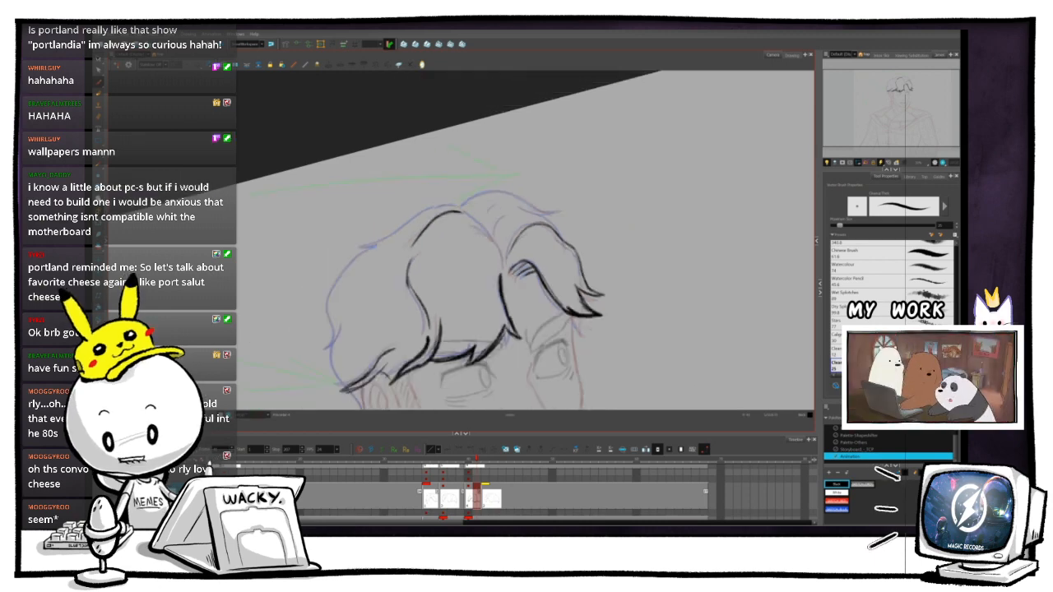
# - Ink the parting line in black from the crown down toward the curl on the far-side hair
pyautogui.moveTo(433, 137); pyautogui.dragTo(509, 143)
pyautogui.press('2')
pyautogui.press('2')
pyautogui.press('2')
pyautogui.press('2')
pyautogui.press('2')
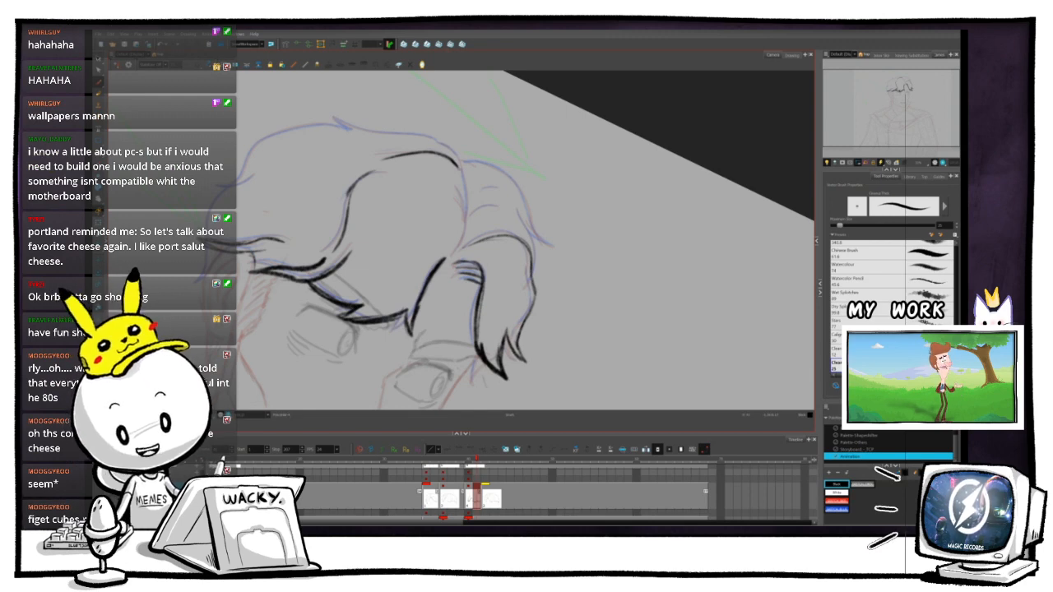
pyautogui.moveTo(510, 141); pyautogui.dragTo(440, 134)
pyautogui.moveTo(581, 211); pyautogui.dragTo(586, 227)
pyautogui.moveTo(547, 325); pyautogui.dragTo(465, 344)
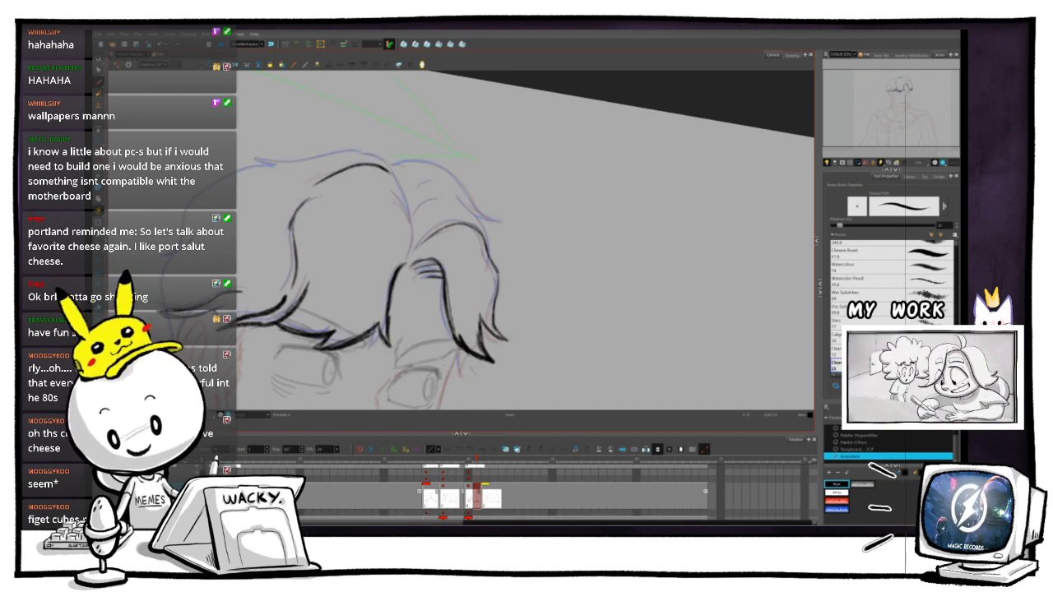
pyautogui.moveTo(480, 133); pyautogui.dragTo(501, 139)
pyautogui.moveTo(493, 247); pyautogui.dragTo(480, 262)
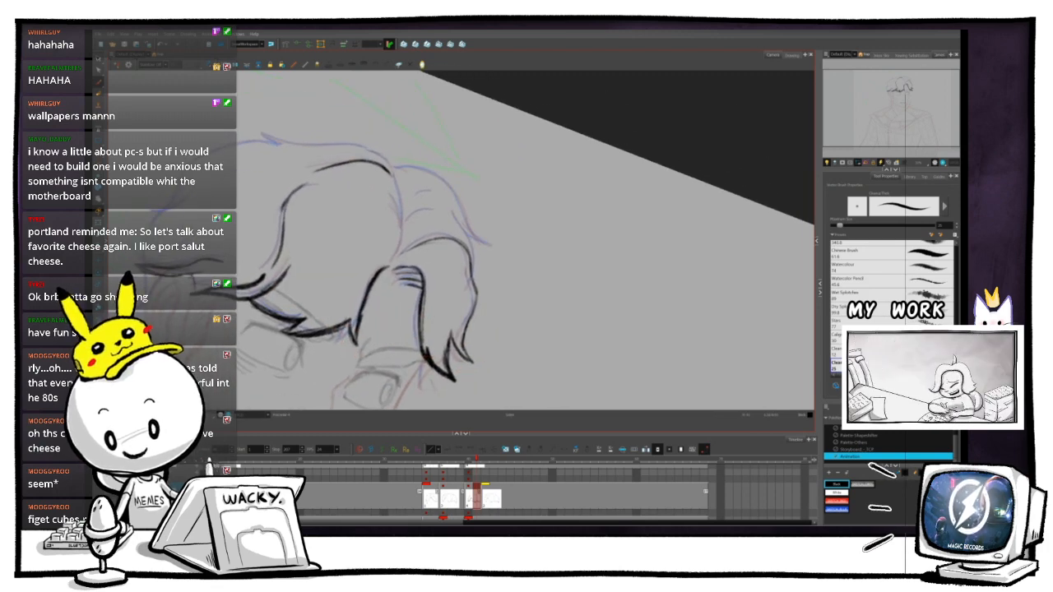
# - Flip between this drawing and the following one to examine the newly inked parting line
pyautogui.press('g')
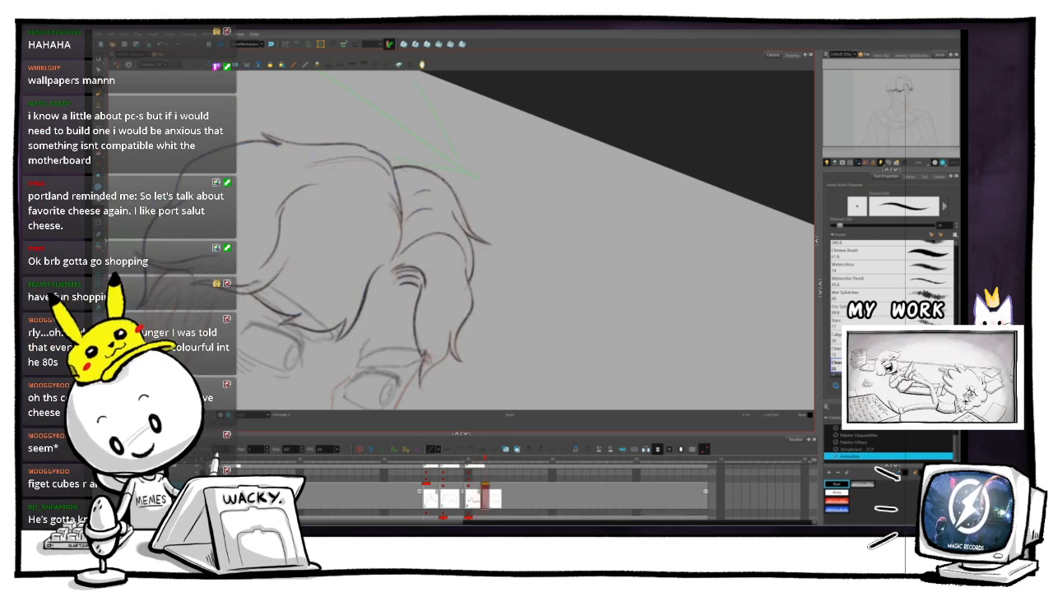
pyautogui.press('f')
pyautogui.press('g')
pyautogui.press('f')
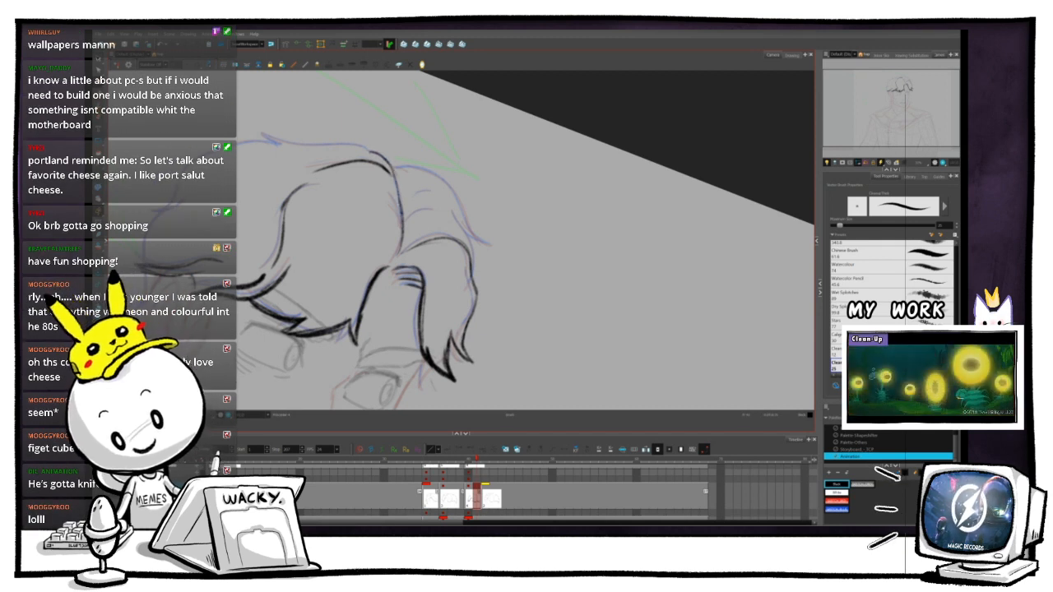
pyautogui.press('g')
pyautogui.press('f')
pyautogui.press('g')
pyautogui.press('g')
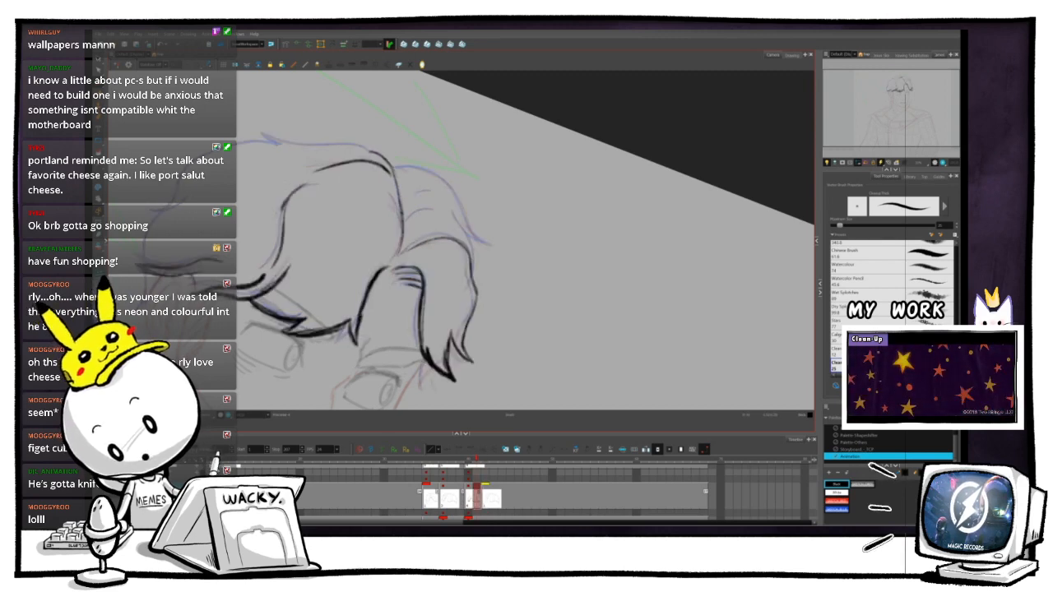
pyautogui.press('f')
pyautogui.press('g')
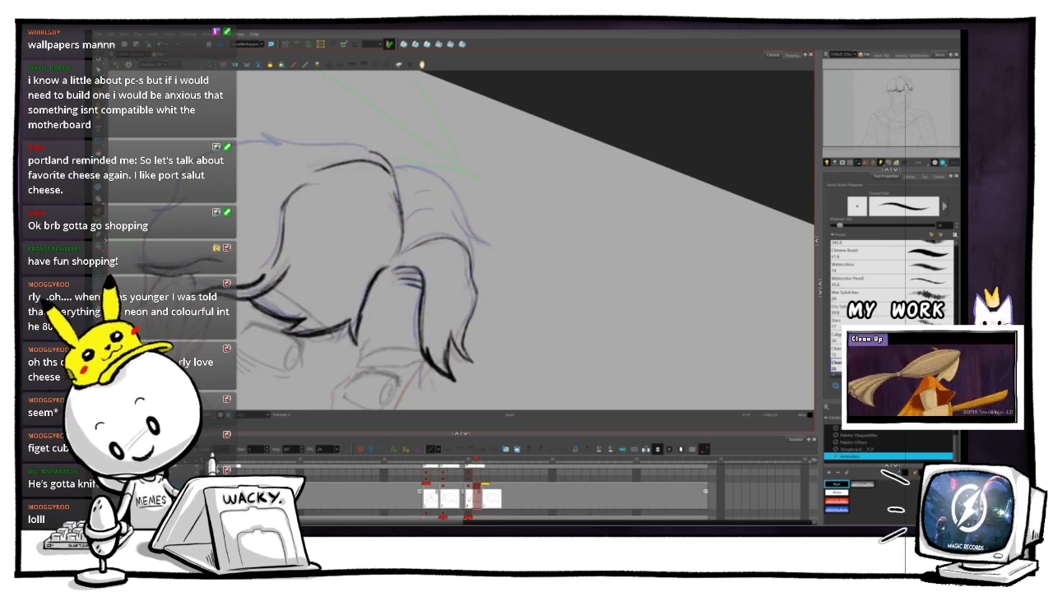
pyautogui.press('1')
pyautogui.hotkey('ctrl', 'alt')
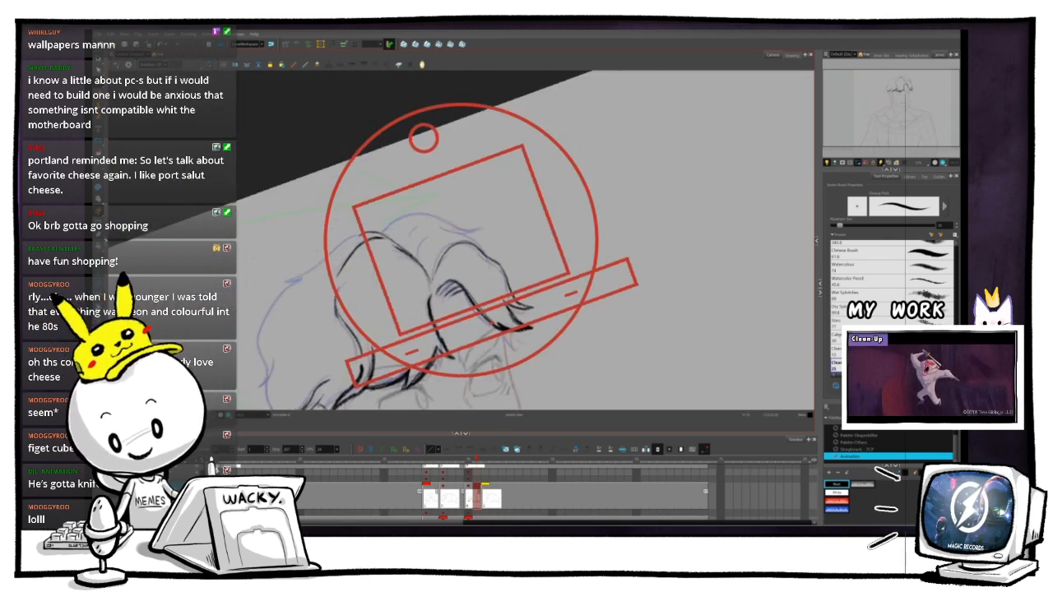
pyautogui.moveTo(465, 328); pyautogui.dragTo(413, 297)
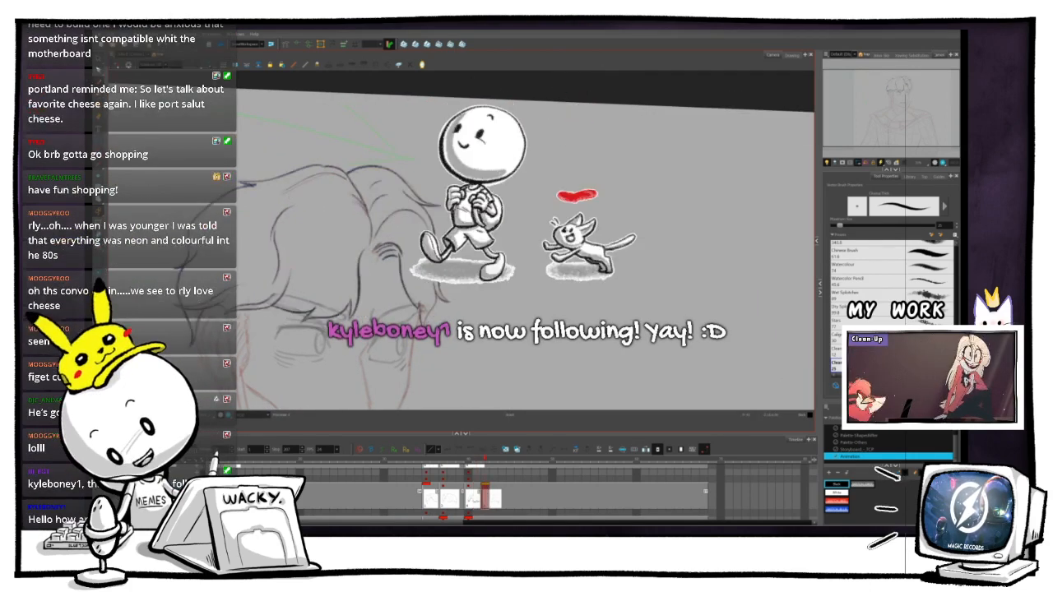
# - Strengthen the black parting line and carry its lower end down to the top of the curl
pyautogui.press('2')
pyautogui.press('2')
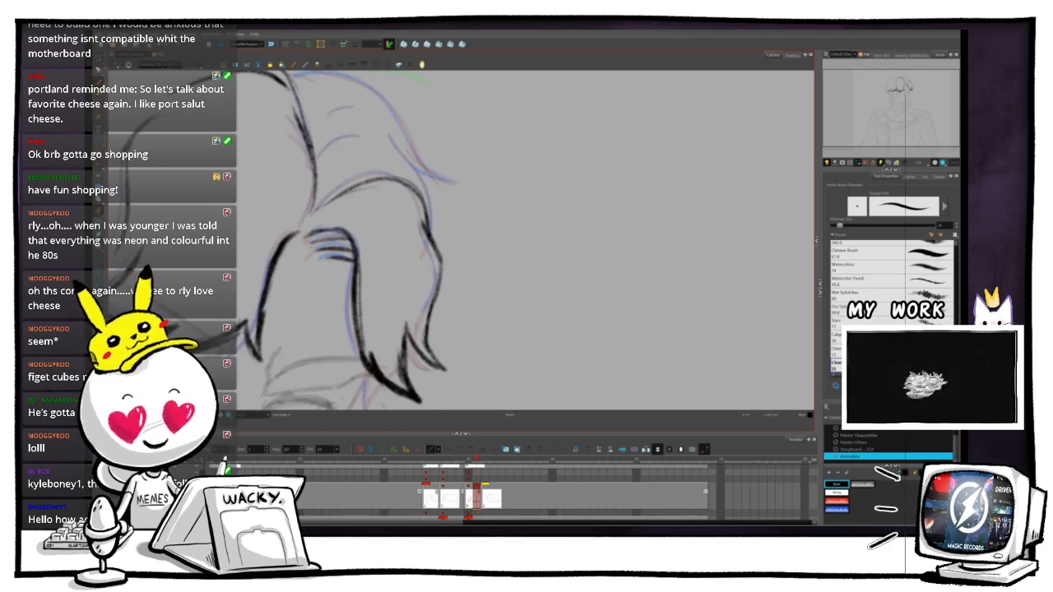
pyautogui.moveTo(526, 239); pyautogui.dragTo(523, 255)
pyautogui.moveTo(463, 242); pyautogui.dragTo(454, 324)
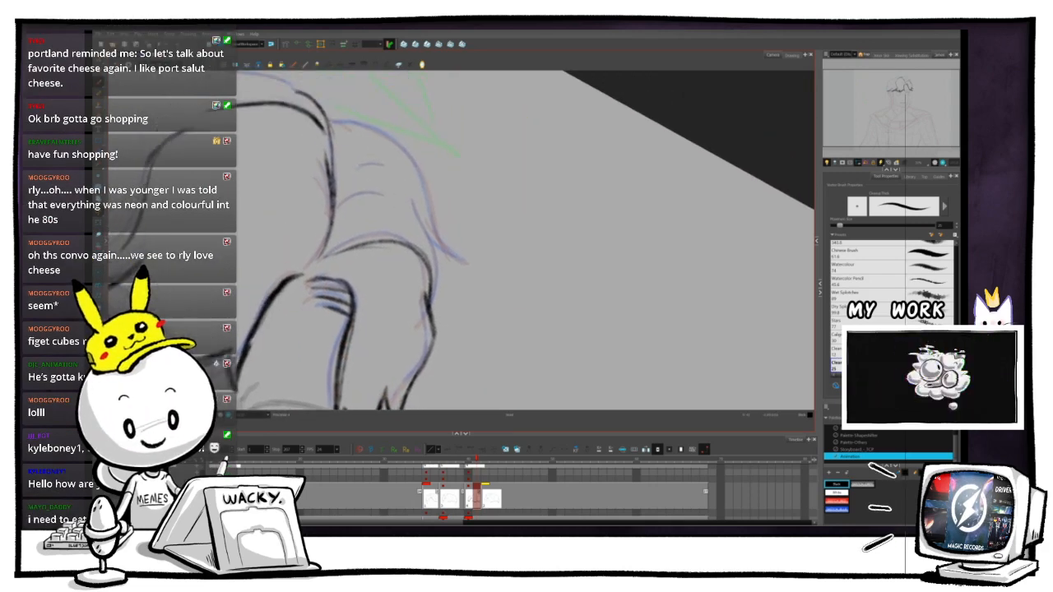
pyautogui.press('1')
pyautogui.moveTo(527, 239); pyautogui.dragTo(542, 233)
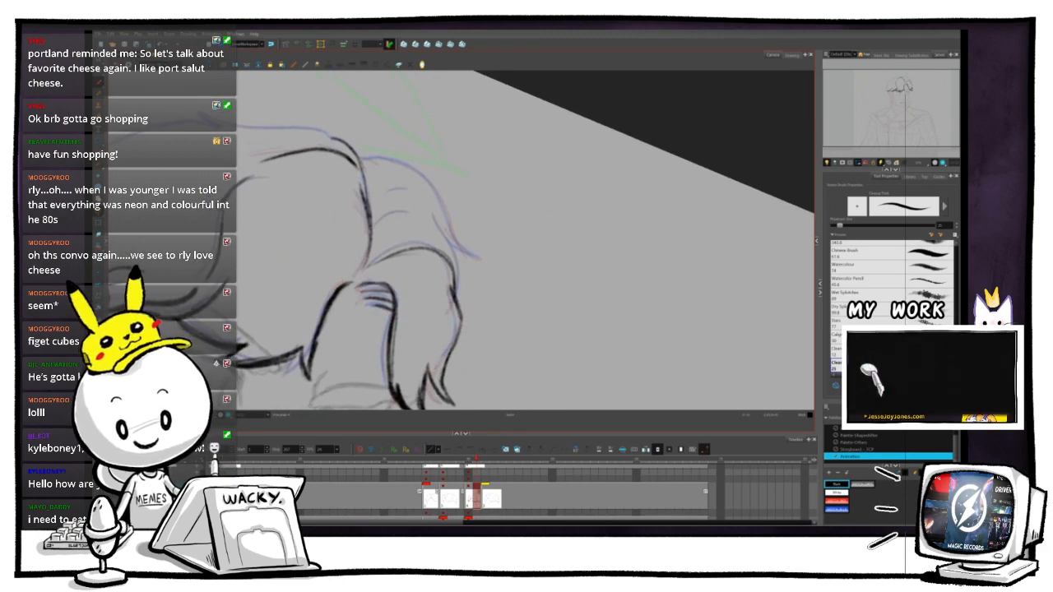
pyautogui.moveTo(507, 141); pyautogui.dragTo(545, 198)
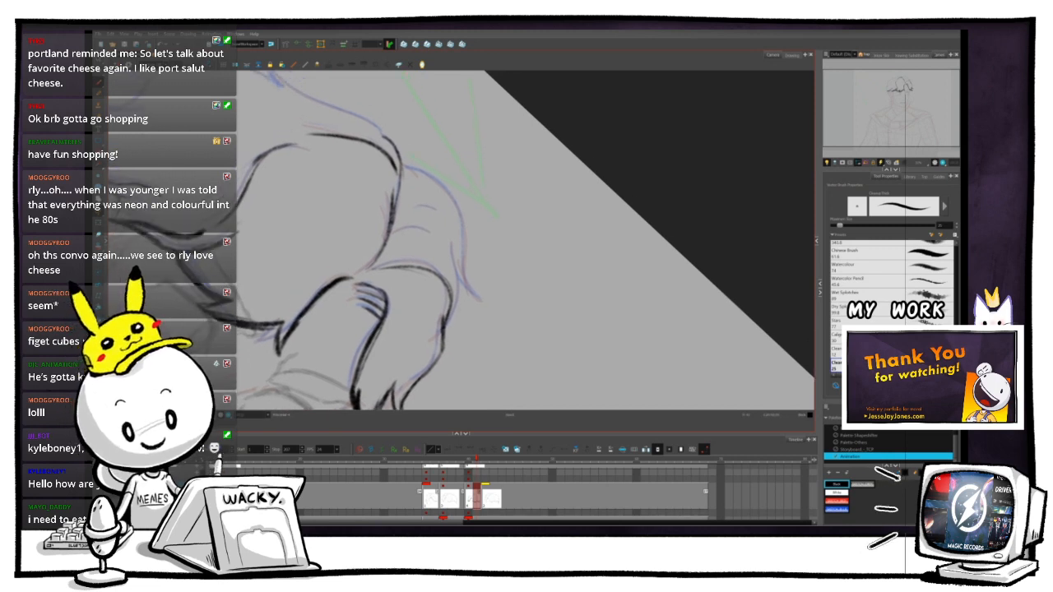
# - Check the finished parting line against the following drawing and on the whole head in an upright view
pyautogui.press('.')
pyautogui.press('.')
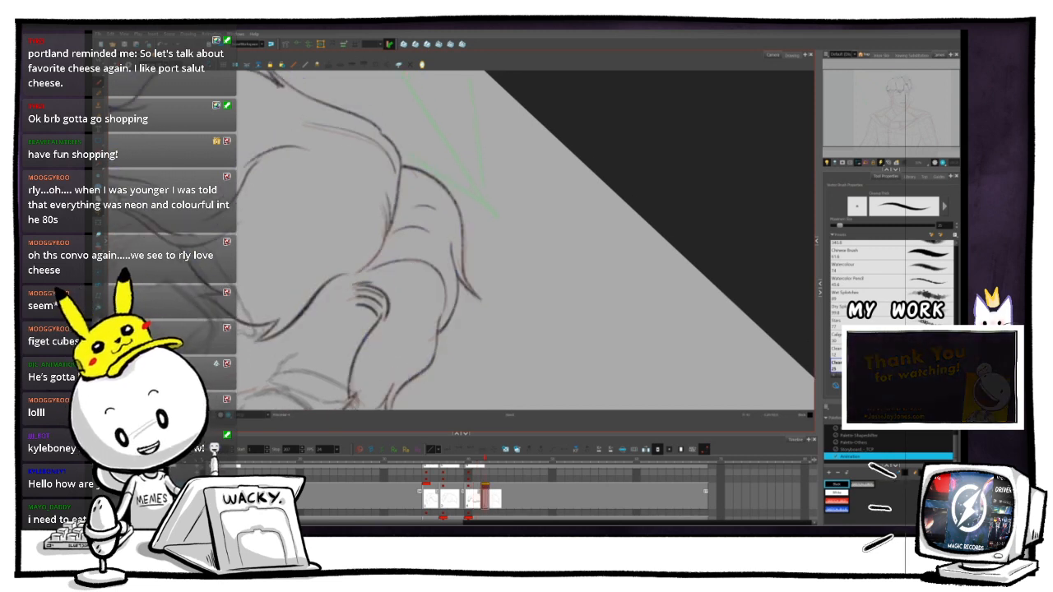
pyautogui.moveTo(497, 218); pyautogui.dragTo(455, 189)
pyautogui.hotkey('ctrl', 'alt')
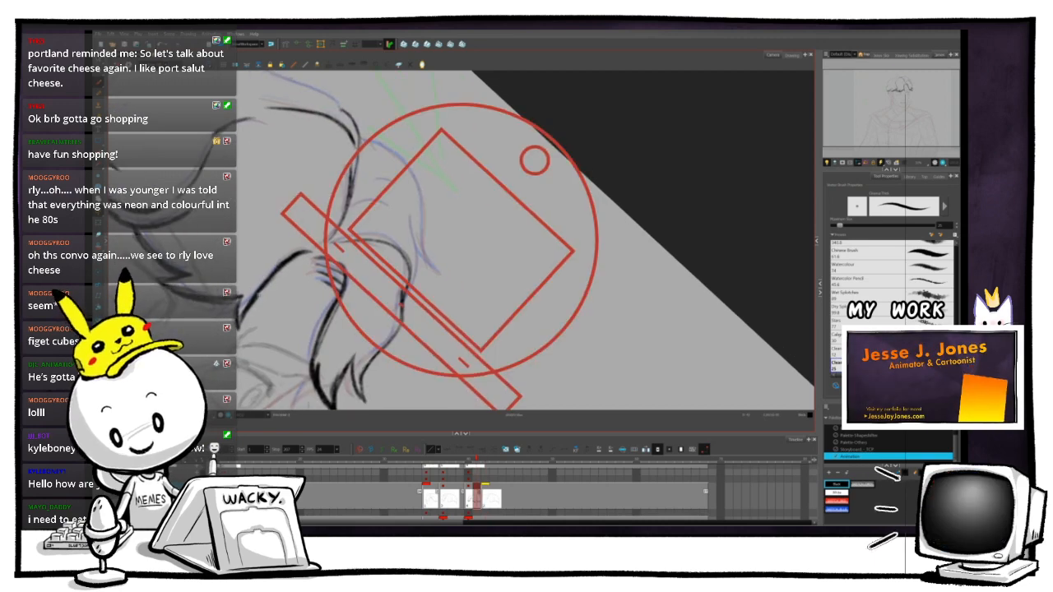
pyautogui.moveTo(535, 160); pyautogui.dragTo(491, 137)
pyautogui.hotkey('shift', 'x')
pyautogui.press('1')
pyautogui.press('1')
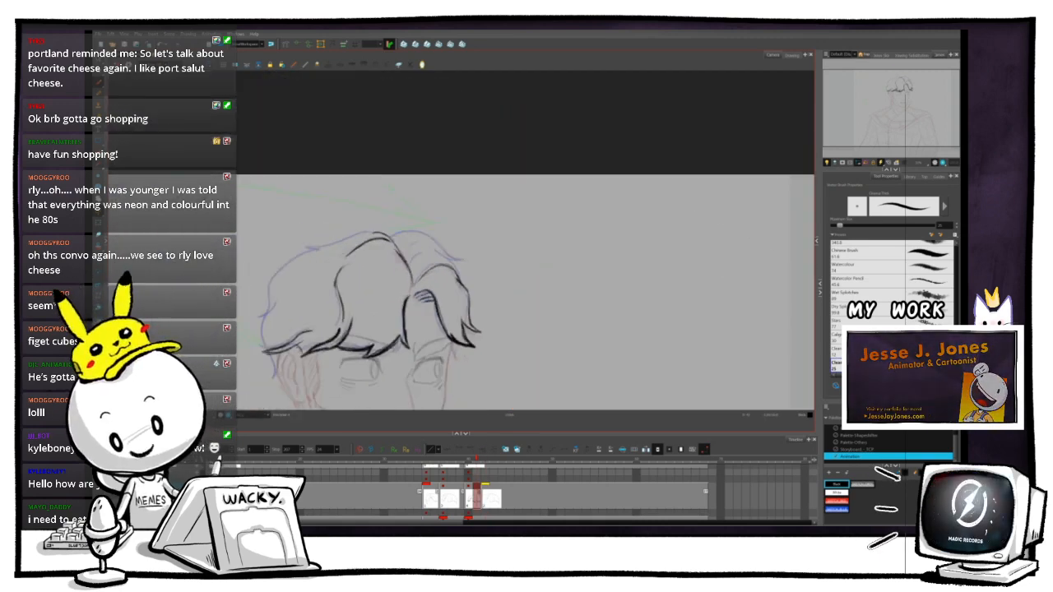
pyautogui.moveTo(493, 216); pyautogui.dragTo(469, 228)
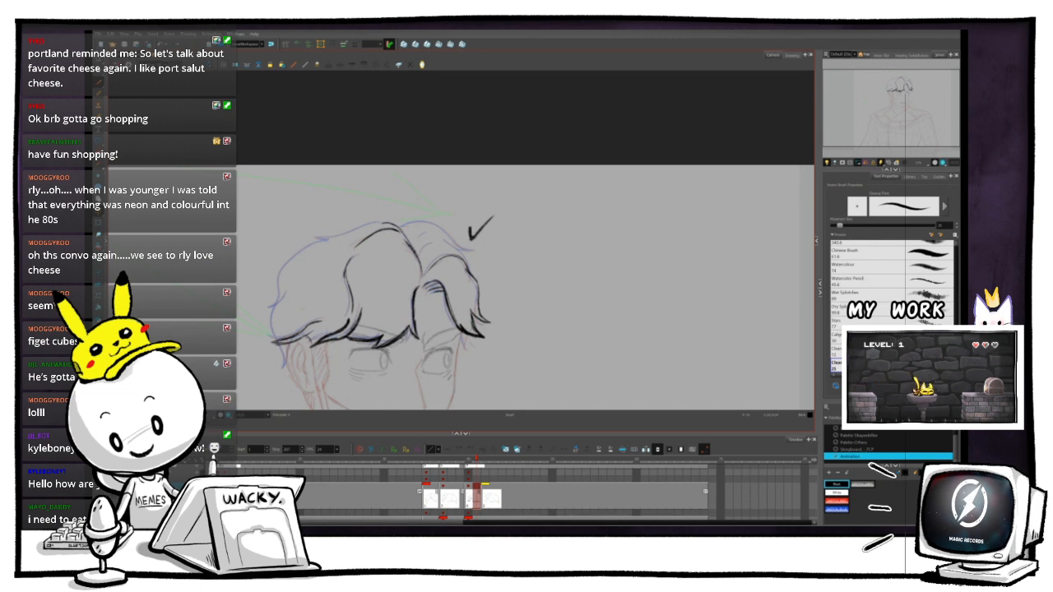
pyautogui.hotkey('ctrl', 'z')
pyautogui.press('.')
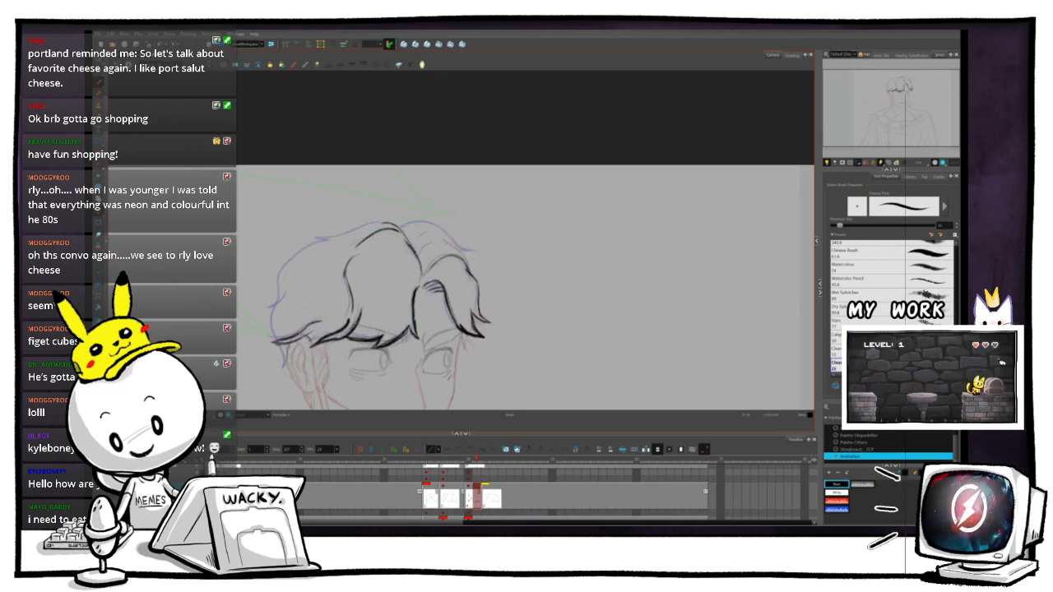
# - Ink the flicked tip of the upper far-side lock and its outer edge back to the parting in black
pyautogui.hotkey('ctrl', 'alt')
pyautogui.moveTo(461, 327); pyautogui.dragTo(376, 262)
pyautogui.press('2')
pyautogui.press('2')
pyautogui.press('2')
pyautogui.press('2')
pyautogui.press('2')
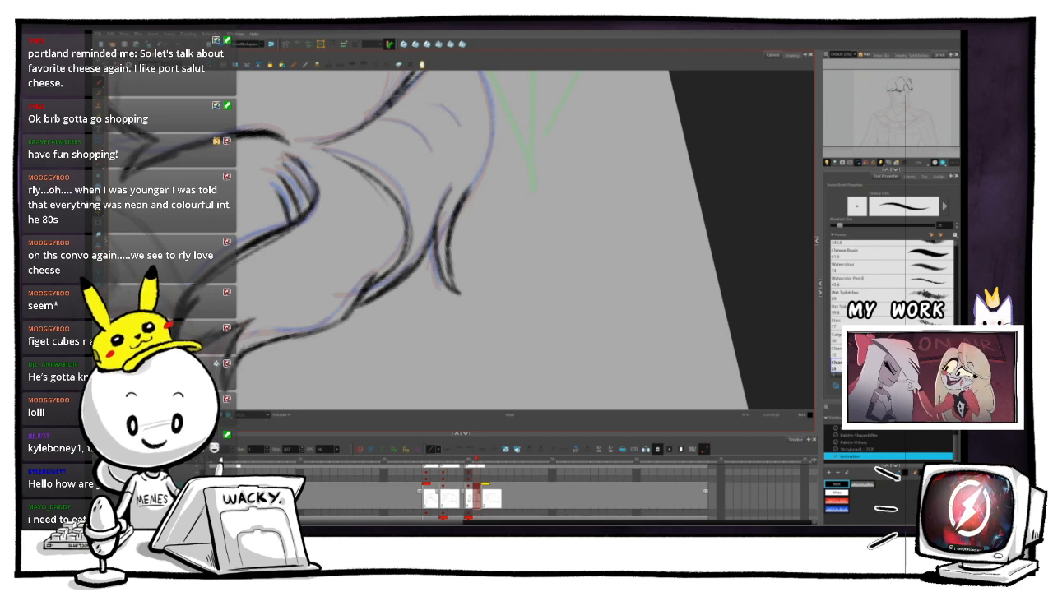
pyautogui.moveTo(405, 104); pyautogui.dragTo(369, 354)
pyautogui.moveTo(387, 161); pyautogui.dragTo(360, 200)
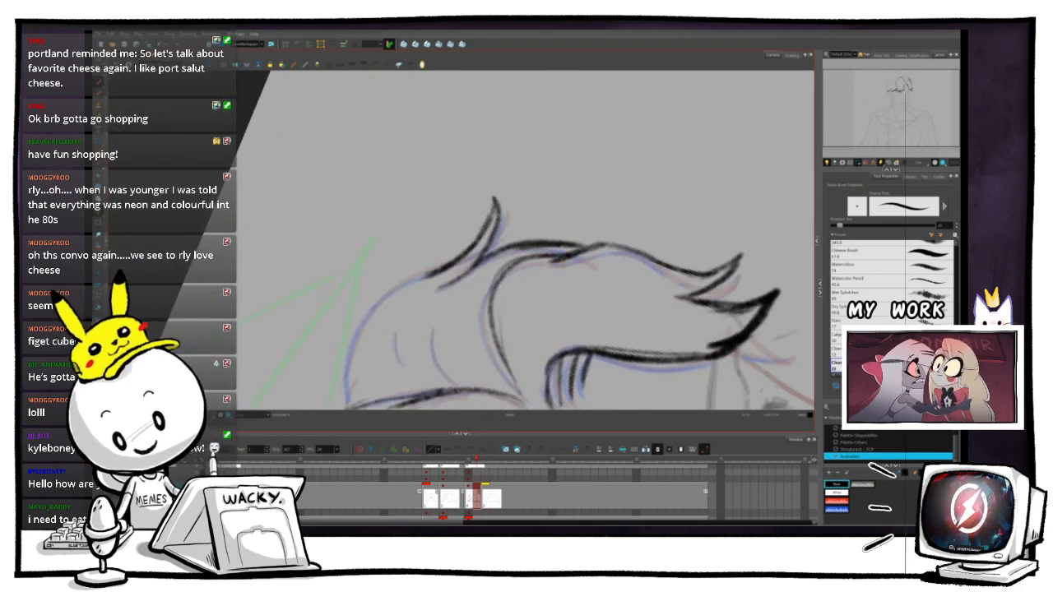
pyautogui.moveTo(499, 202); pyautogui.dragTo(520, 124)
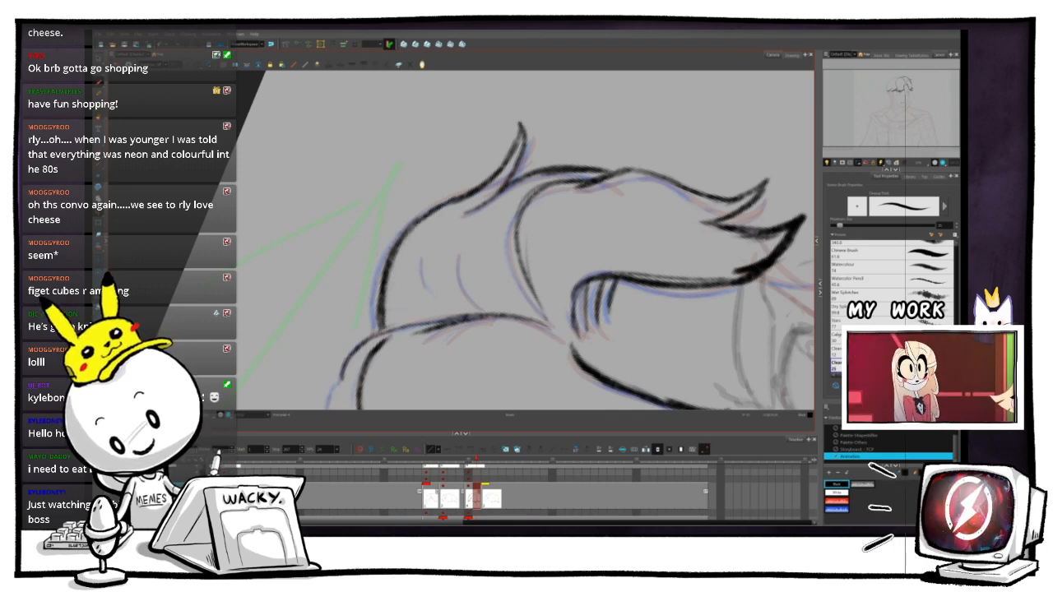
# - Examine the inked upper far-side lock against the whole head from several canvas angles
pyautogui.press('1')
pyautogui.press('1')
pyautogui.moveTo(359, 198); pyautogui.dragTo(431, 134)
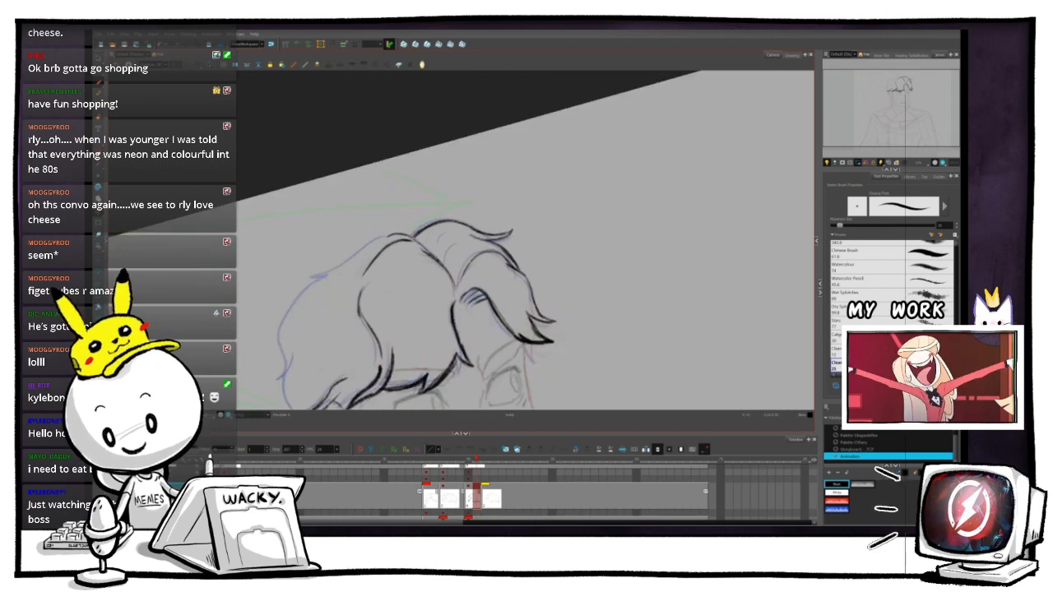
pyautogui.moveTo(461, 247); pyautogui.dragTo(426, 249)
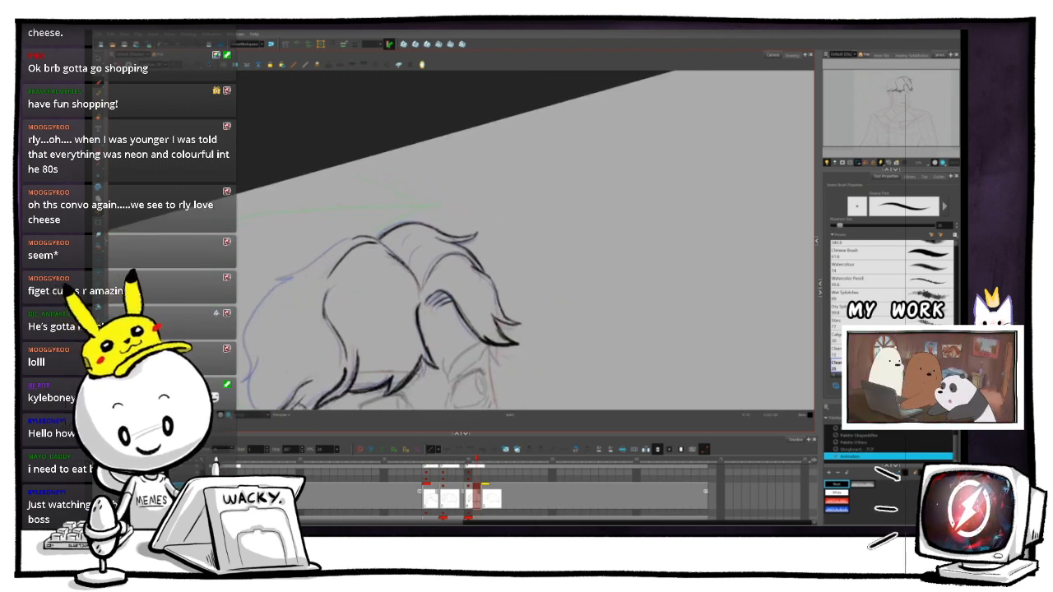
pyautogui.moveTo(434, 128); pyautogui.dragTo(407, 143)
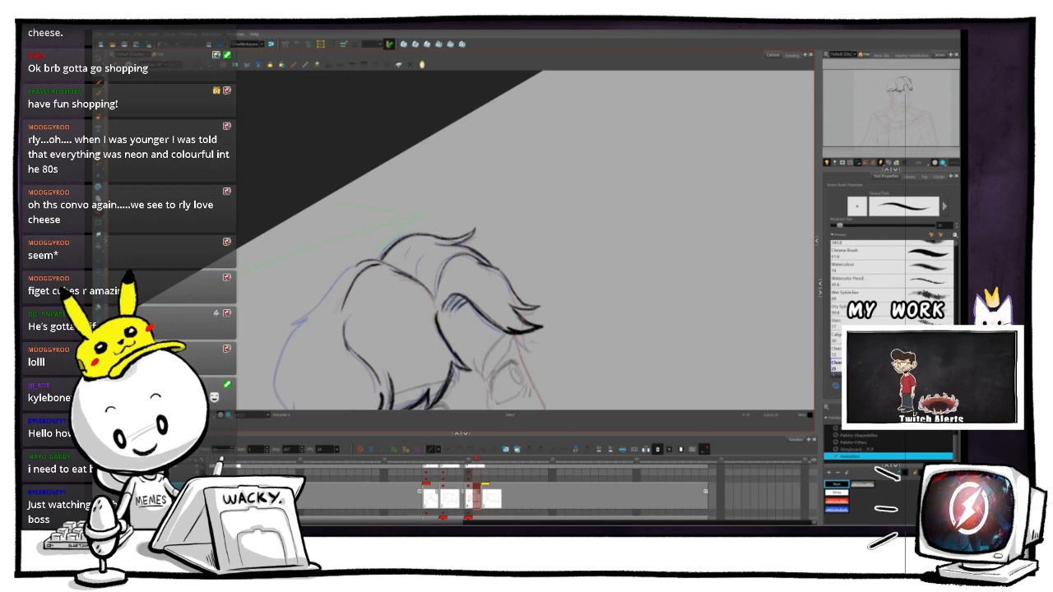
pyautogui.press('f')
pyautogui.press('g')
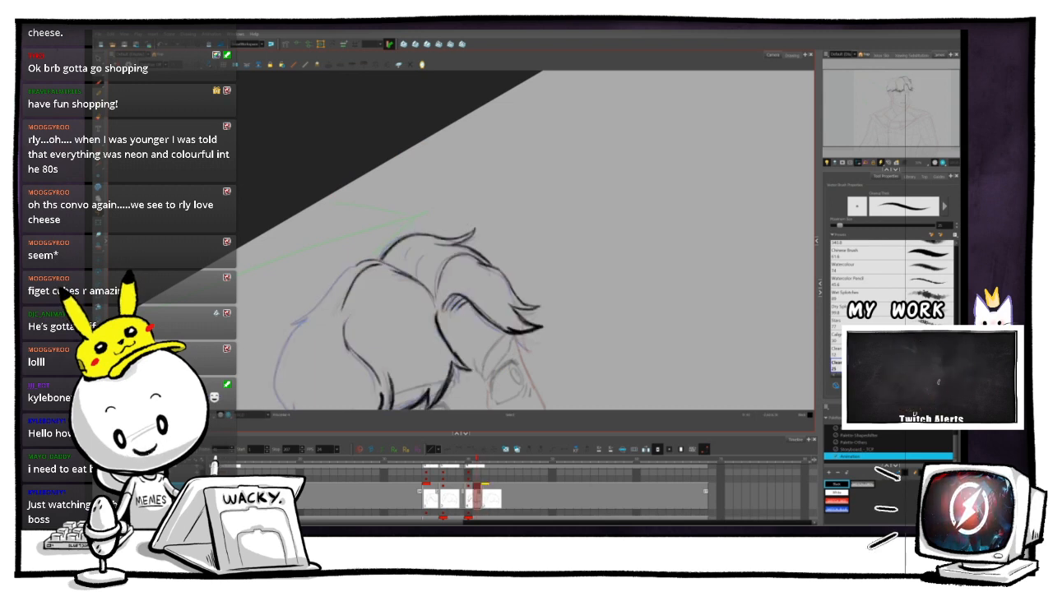
# - Ink the two short inner strand lines inside the upper far-side lock in black
pyautogui.press('2')
pyautogui.press('2')
pyautogui.press('2')
pyautogui.press('2')
pyautogui.press('2')
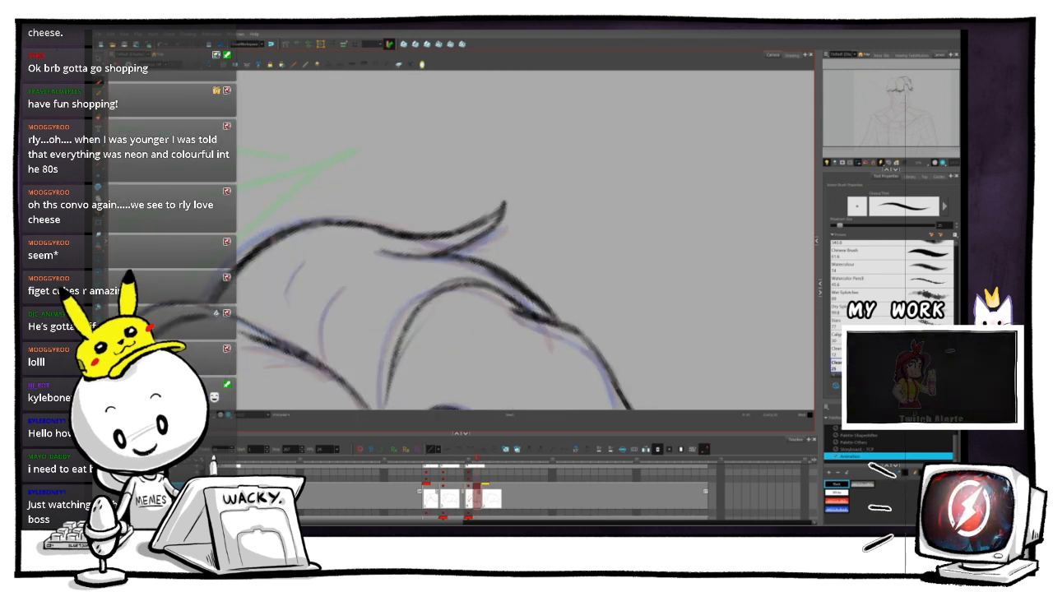
pyautogui.moveTo(332, 331); pyautogui.dragTo(333, 356)
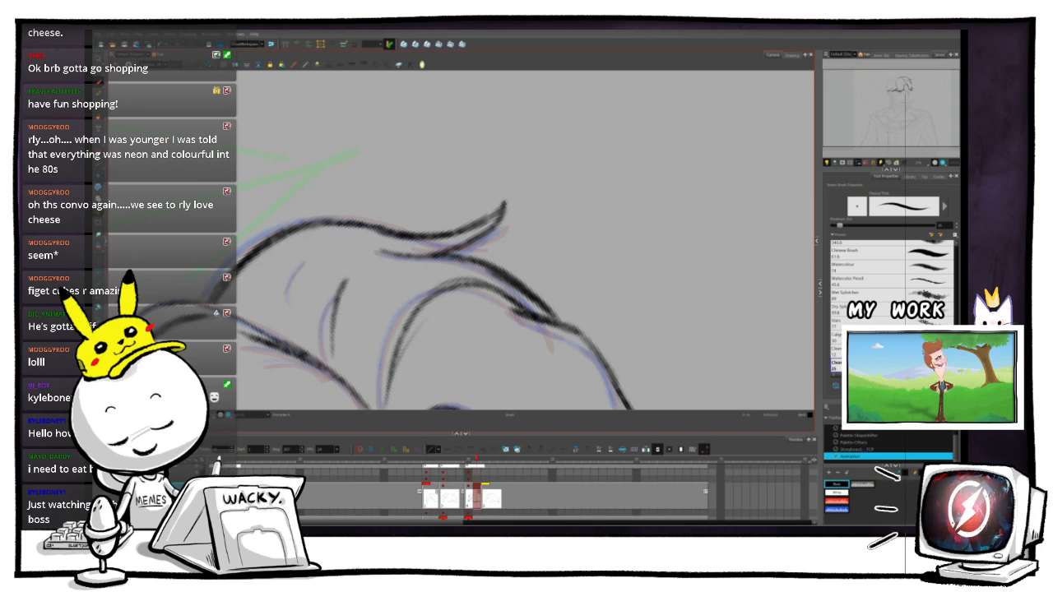
pyautogui.moveTo(406, 145); pyautogui.dragTo(491, 139)
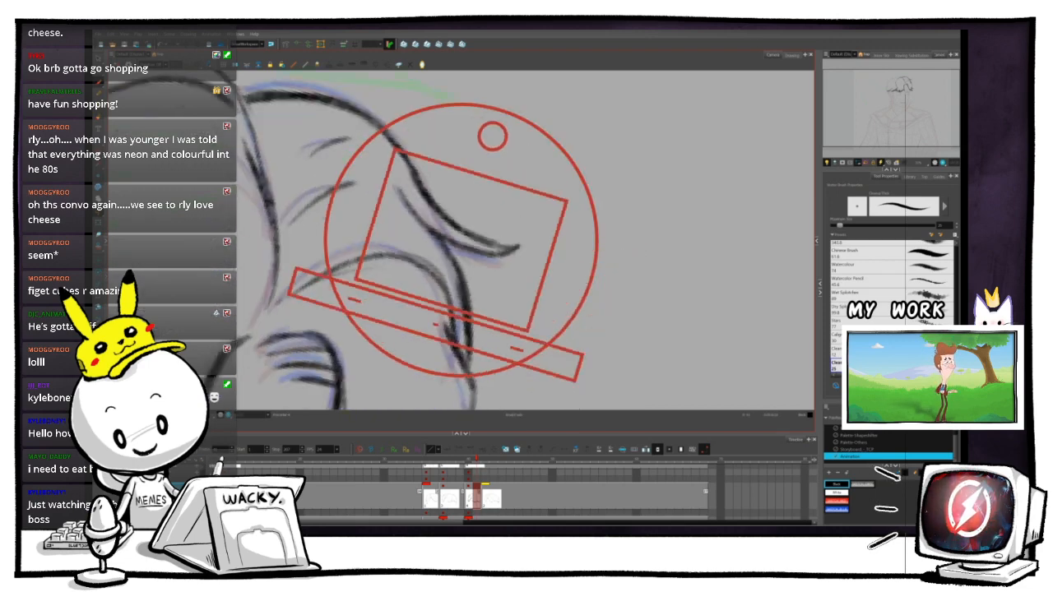
# - Flip between this drawing and the following one to compare the far-side hair across the whole head
pyautogui.press('1')
pyautogui.press('1')
pyautogui.press('1')
pyautogui.press('1')
pyautogui.press('1')
pyautogui.press('f')
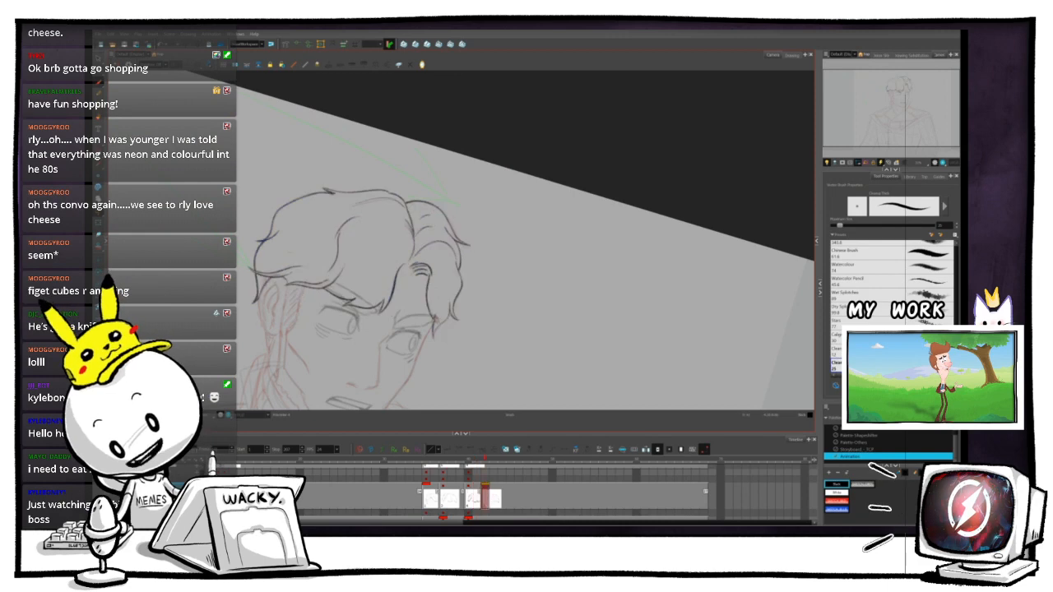
pyautogui.press('g')
pyautogui.press('f')
pyautogui.press('g')
pyautogui.press('f')
pyautogui.press('g')
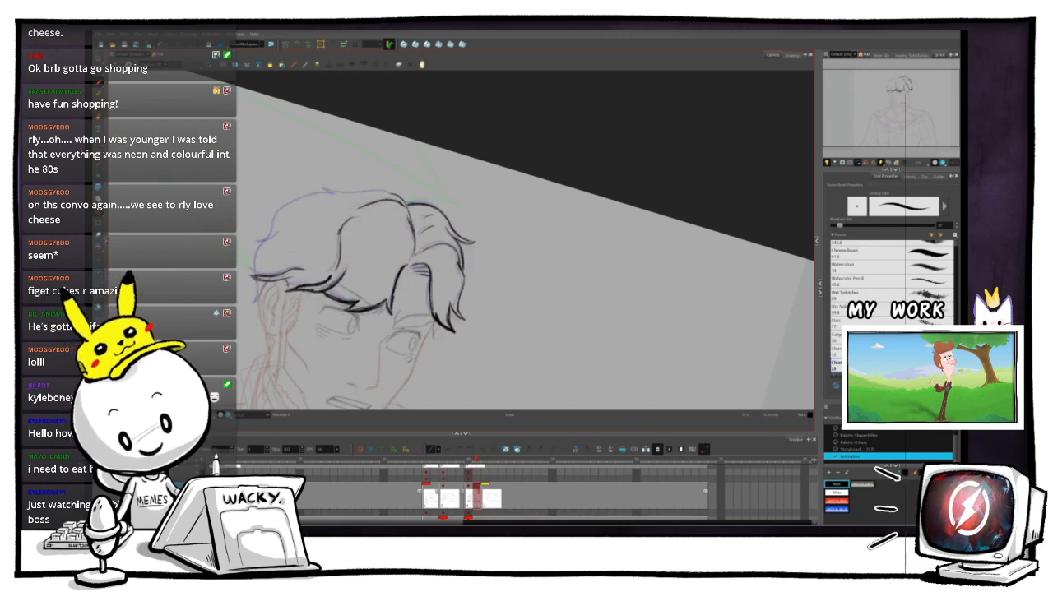
# - Compare the inked parting and far-side hair with the neighbouring drawings, both close up and across the whole head
pyautogui.moveTo(493, 136)
pyautogui.mouseDown()
pyautogui.moveTo(438, 133)
pyautogui.moveTo(374, 176)
pyautogui.moveTo(484, 134)
pyautogui.mouseUp()
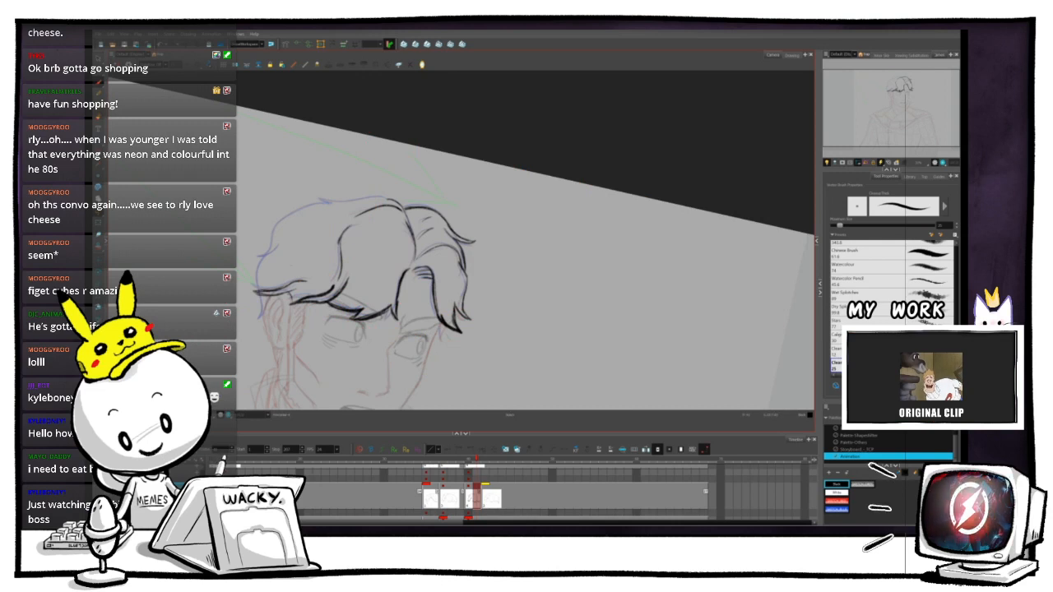
pyautogui.press('f')
pyautogui.press('g')
pyautogui.press('f')
pyautogui.press('g')
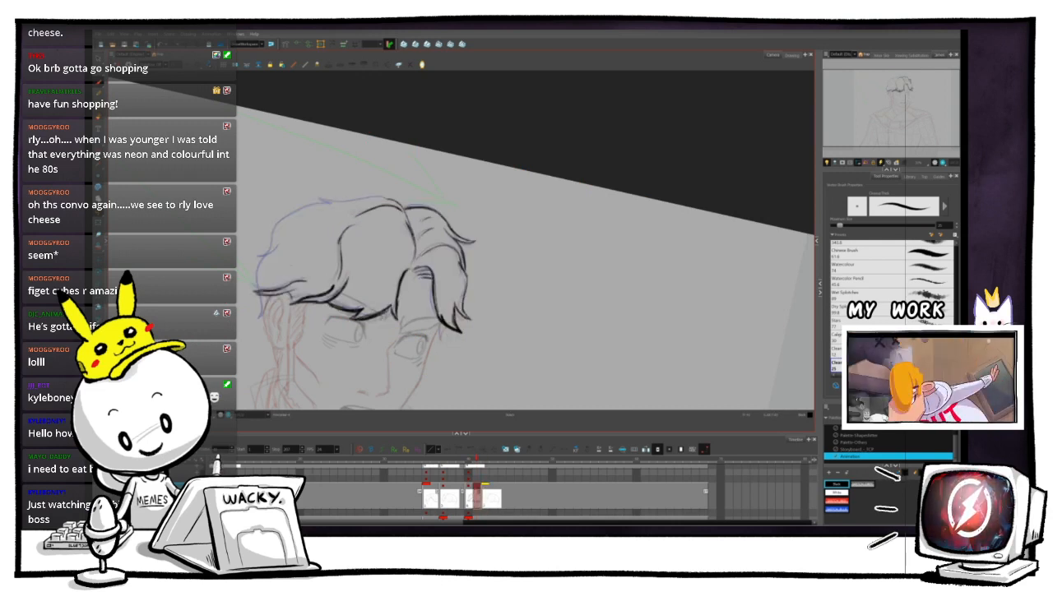
pyautogui.scroll(6, 374, 216)
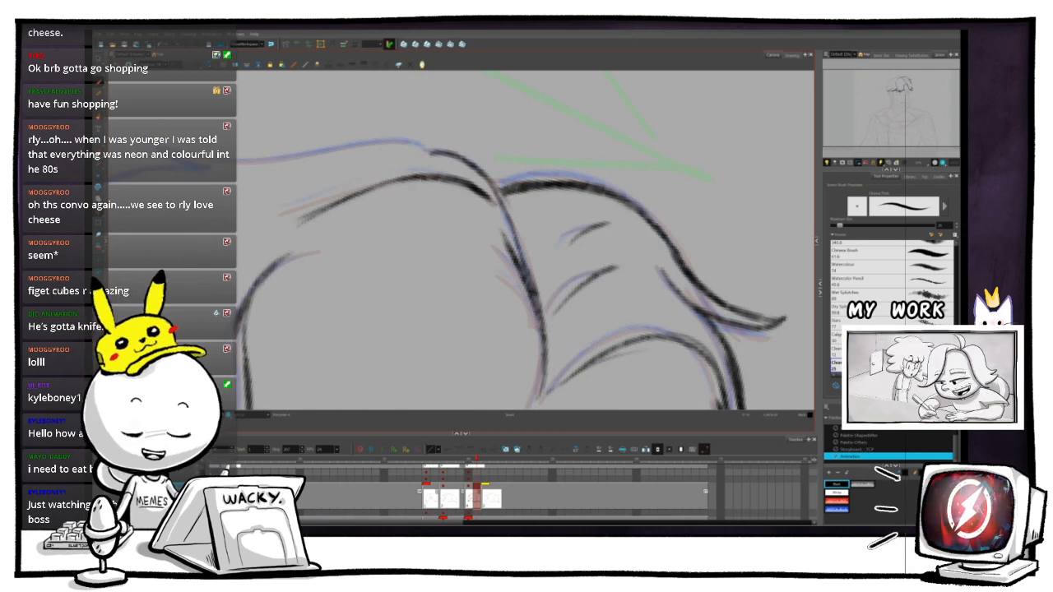
pyautogui.press('1')
pyautogui.press('1')
pyautogui.press('1')
pyautogui.press('1')
pyautogui.moveTo(469, 247); pyautogui.dragTo(451, 197)
pyautogui.hotkey('ctrl', 'alt')
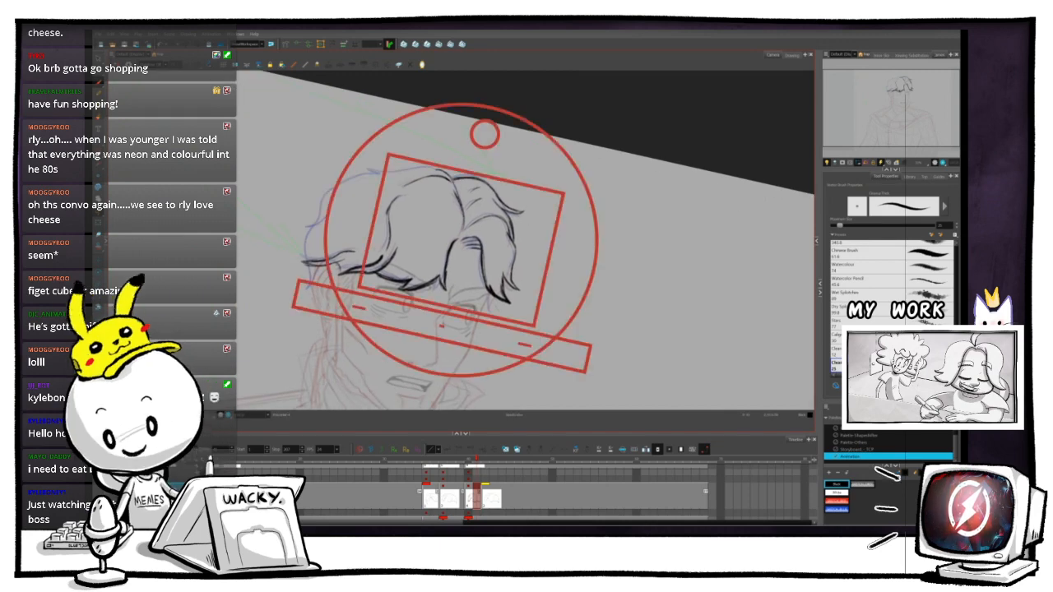
pyautogui.moveTo(544, 133)
pyautogui.mouseDown()
pyautogui.moveTo(524, 120)
pyautogui.moveTo(543, 115)
pyautogui.mouseUp()
pyautogui.press('.')
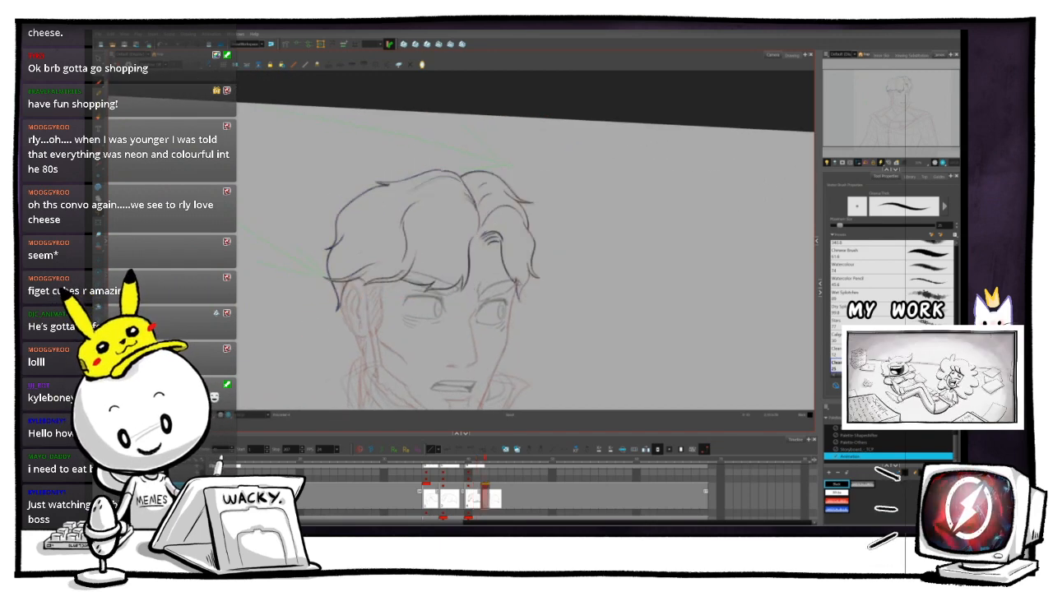
pyautogui.press('.')
pyautogui.press('.')
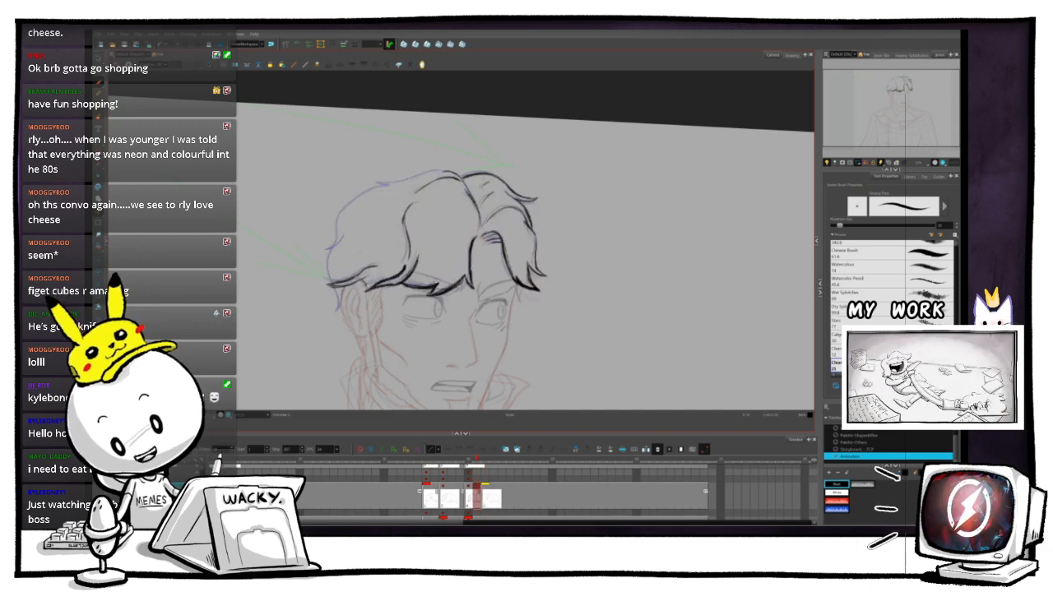
# - Refine the black edges of the tapered near-side lock above the ear
pyautogui.moveTo(517, 112); pyautogui.dragTo(587, 297)
pyautogui.moveTo(587, 297); pyautogui.dragTo(542, 380)
pyautogui.moveTo(408, 255); pyautogui.dragTo(404, 190)
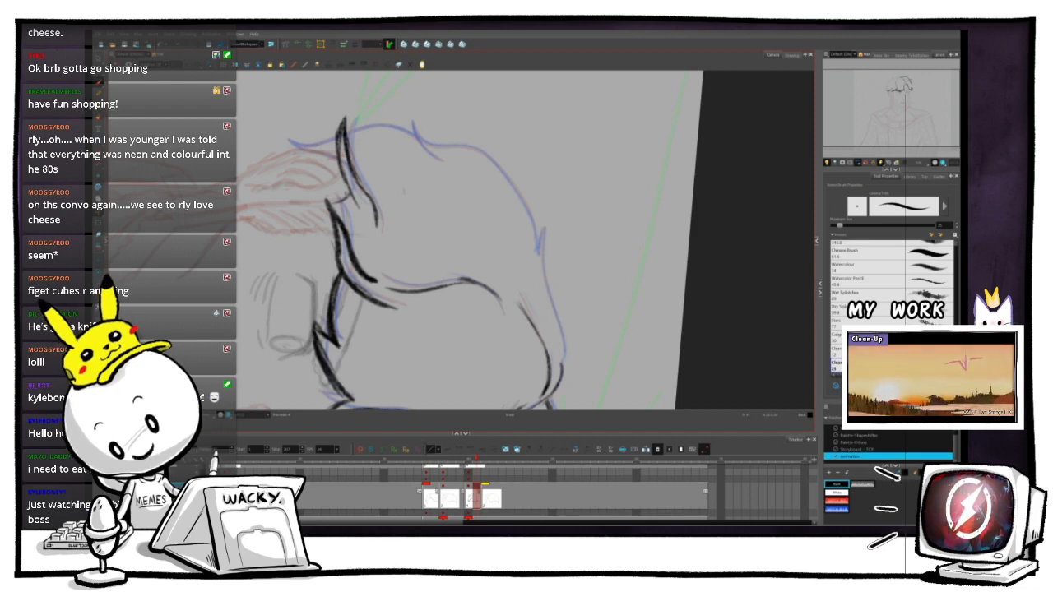
pyautogui.moveTo(404, 191); pyautogui.dragTo(407, 264)
pyautogui.moveTo(587, 304); pyautogui.dragTo(499, 95)
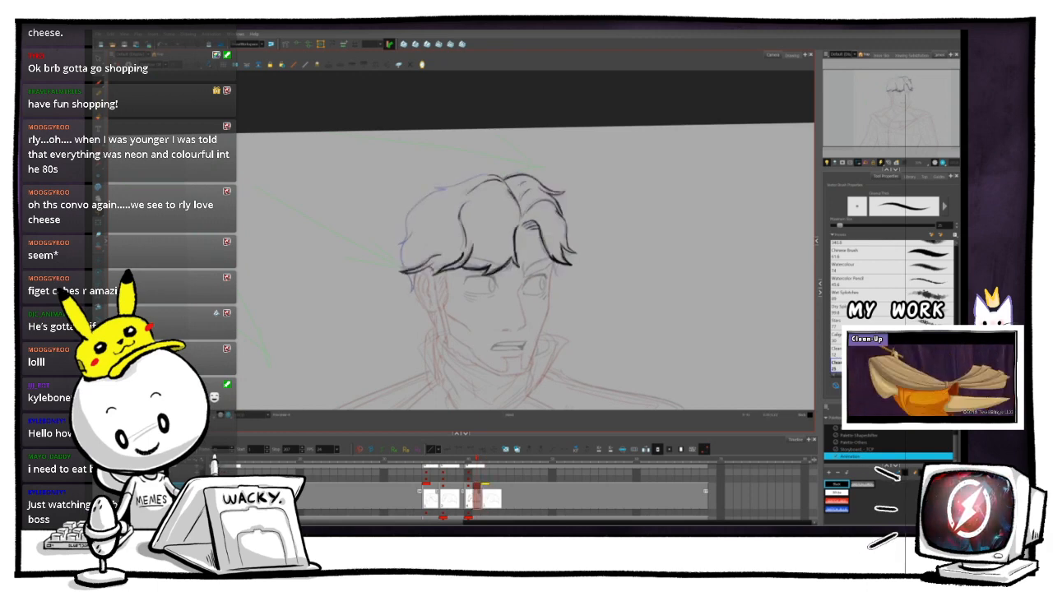
pyautogui.press('2')
pyautogui.press('2')
pyautogui.press('2')
pyautogui.press('2')
pyautogui.press('2')
pyautogui.hotkey('ctrl', 'alt')
pyautogui.moveTo(459, 132)
pyautogui.mouseDown()
pyautogui.moveTo(561, 199)
pyautogui.moveTo(568, 248)
pyautogui.mouseUp()
pyautogui.moveTo(520, 240); pyautogui.dragTo(521, 387)
pyautogui.press('2')
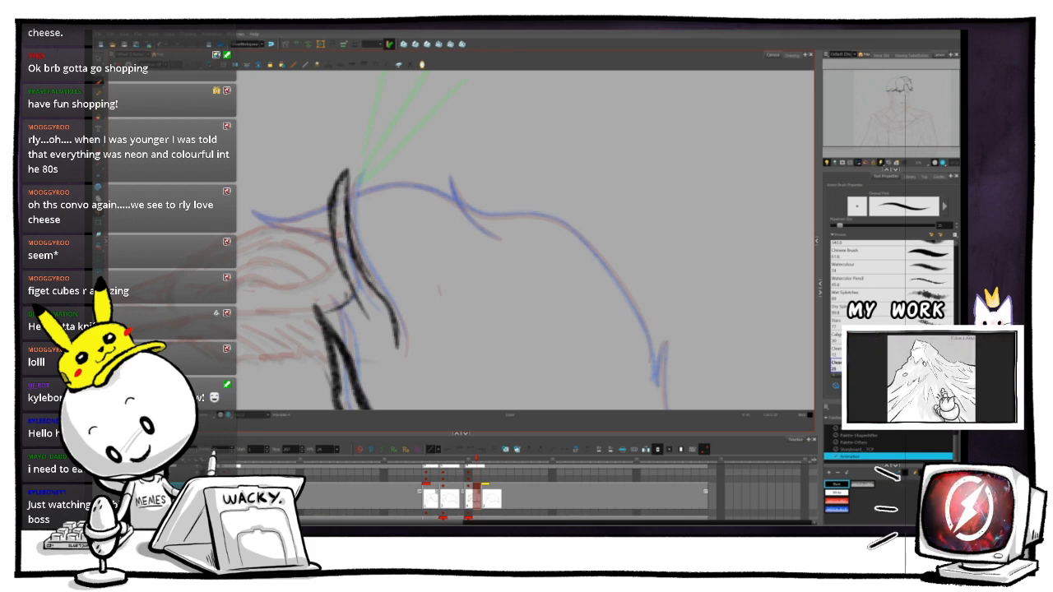
# - Examine the inked near-side lock and fringe against the whole head, close up and from several canvas angles
pyautogui.press('1')
pyautogui.press('1')
pyautogui.press('1')
pyautogui.press('1')
pyautogui.press('1')
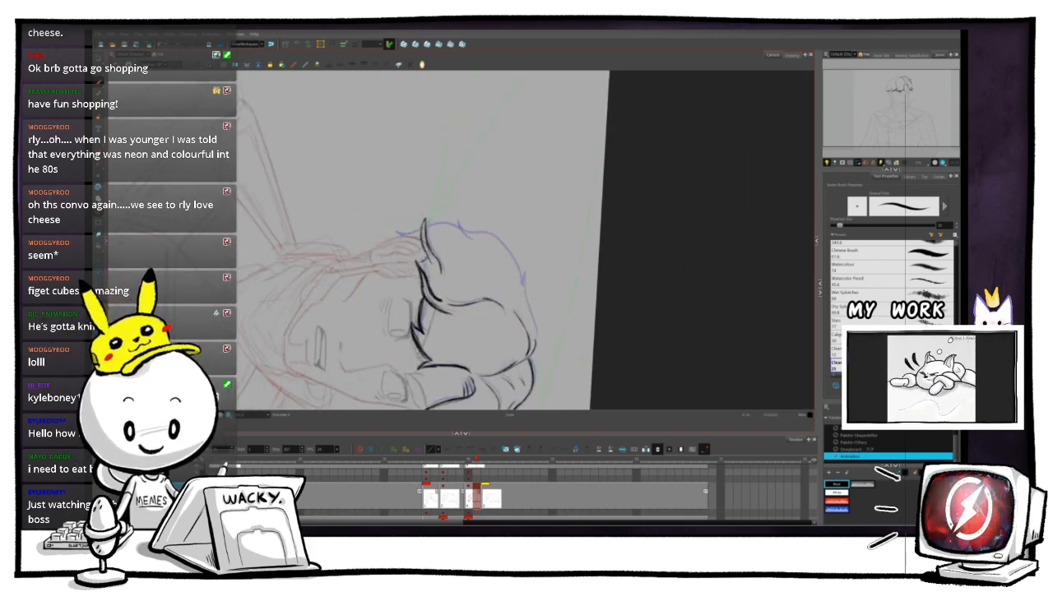
pyautogui.hotkey('ctrl', 'alt')
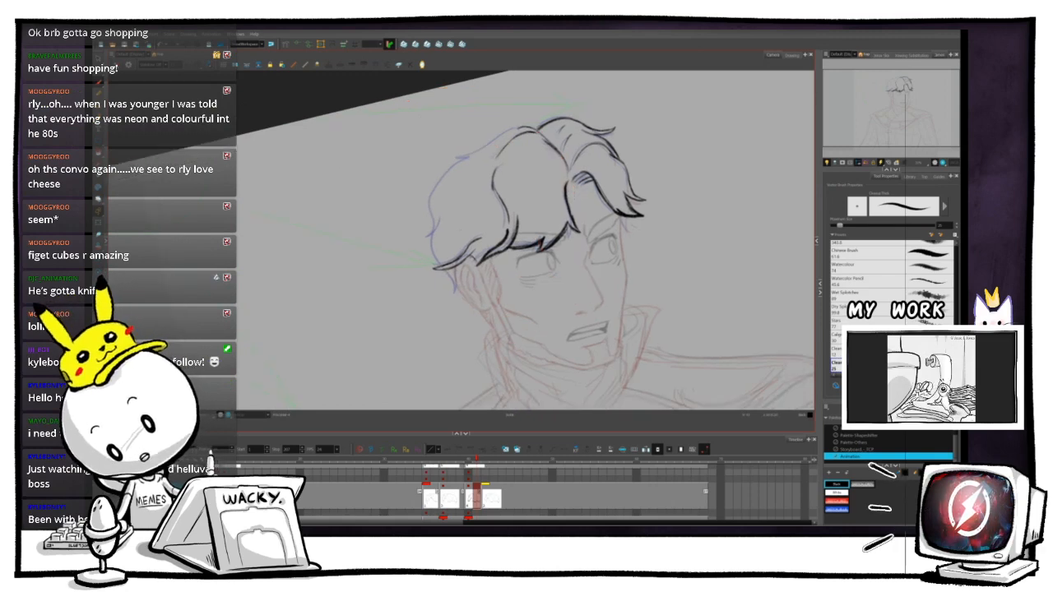
pyautogui.press('2')
pyautogui.press('2')
pyautogui.press('2')
pyautogui.press('2')
pyautogui.press('2')
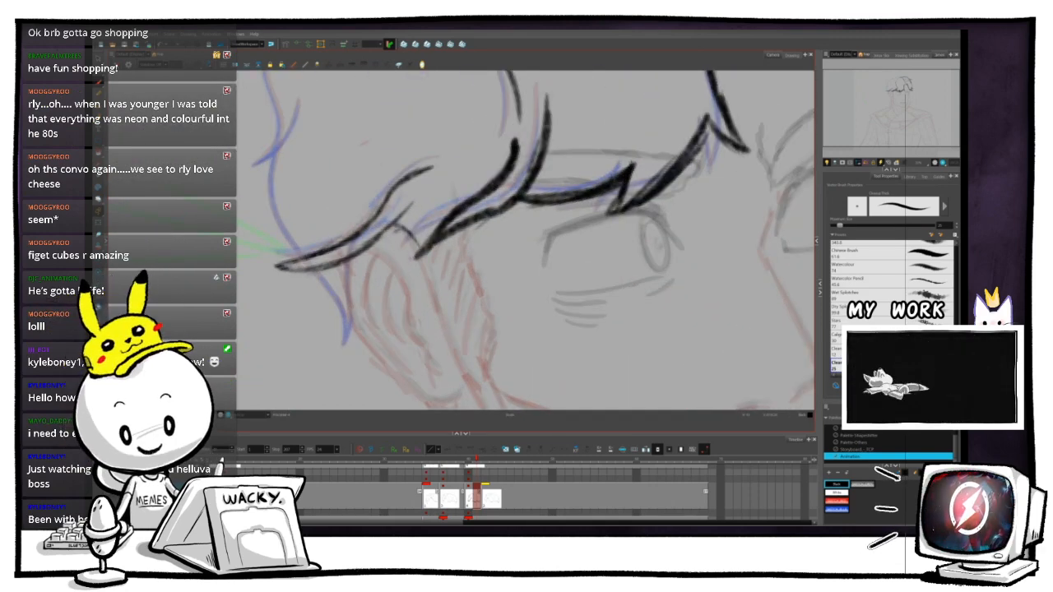
pyautogui.press('1')
pyautogui.press('1')
pyautogui.press('1')
pyautogui.press('1')
pyautogui.press('space')
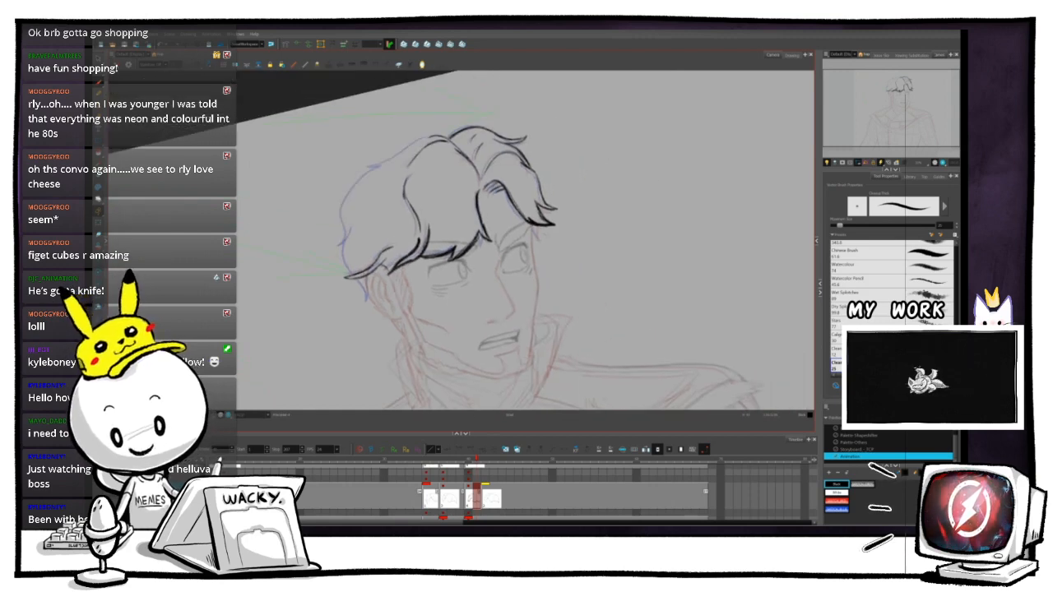
pyautogui.hotkey('ctrl', 'alt')
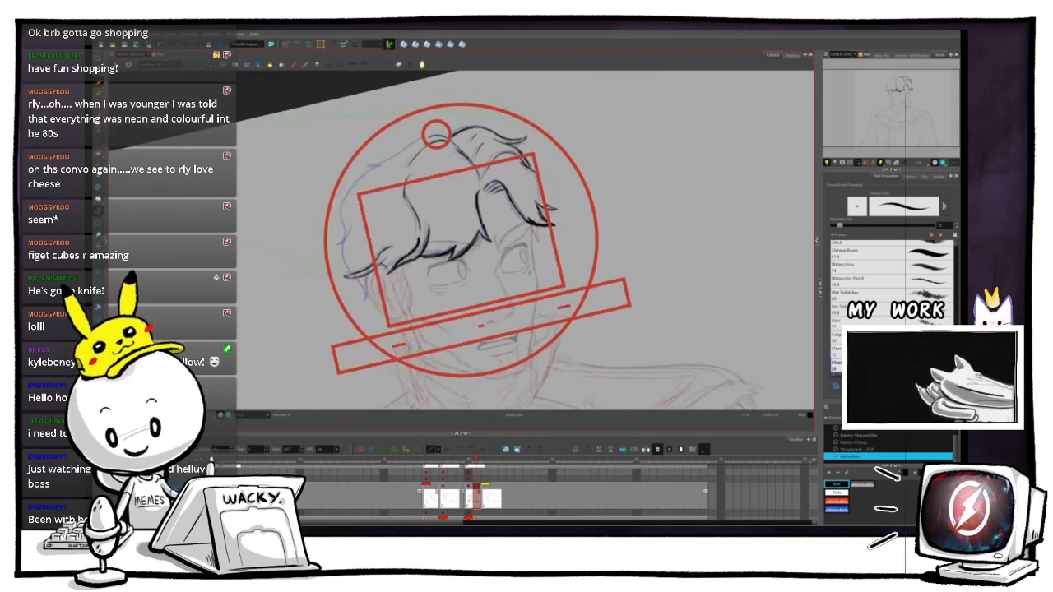
pyautogui.hotkey('ctrl', 'alt')
# - Thicken the lower edge of the near-side lock above the ear in black, out to its pointed tip
pyautogui.press('2')
pyautogui.press('2')
pyautogui.press('2')
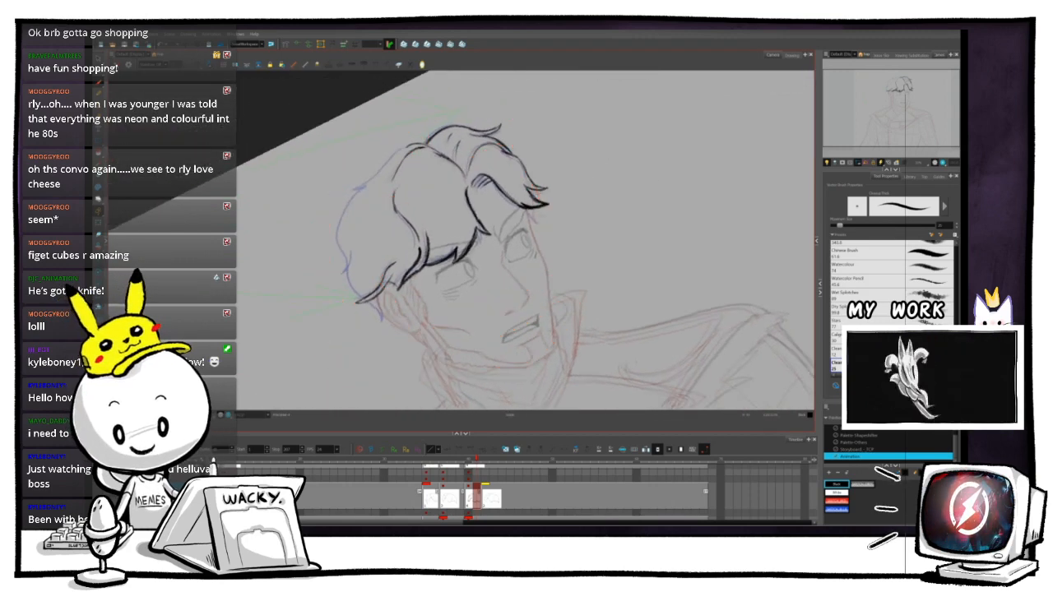
pyautogui.press('2')
pyautogui.press('2')
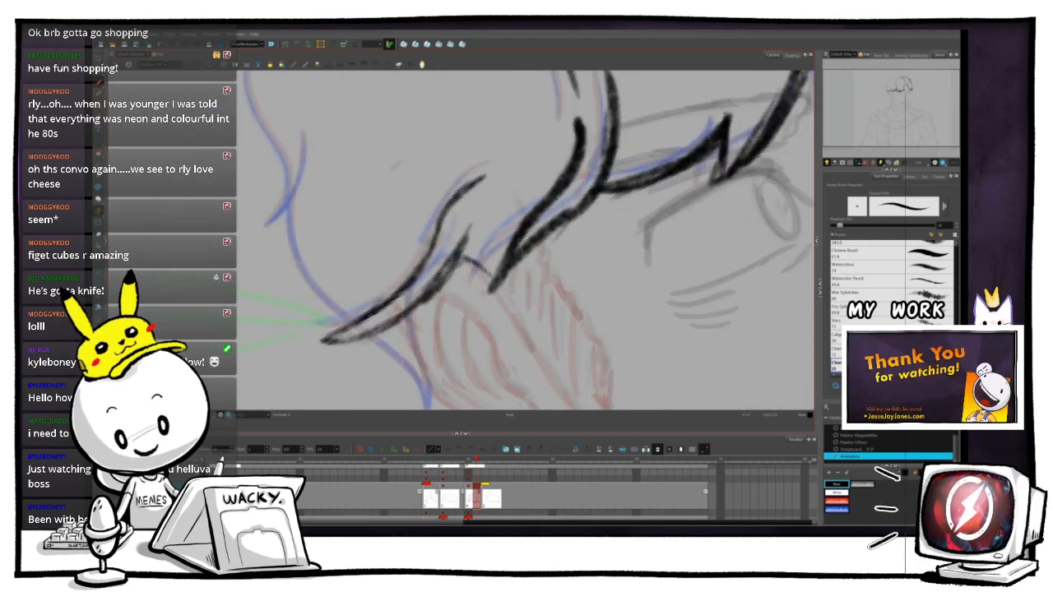
pyautogui.moveTo(425, 301); pyautogui.dragTo(328, 341)
pyautogui.press('1')
pyautogui.press('1')
pyautogui.press('1')
pyautogui.press('1')
pyautogui.press('1')
pyautogui.hotkey('ctrl', 'alt')
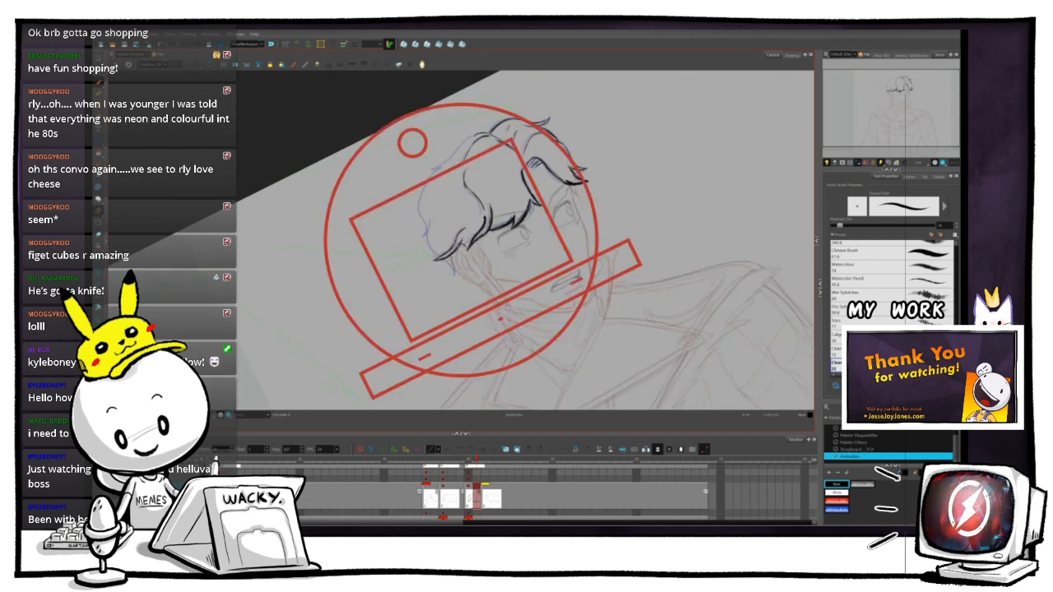
# - Flip between this drawing and its neighbour to check the near-side lock's tip against the whole head
pyautogui.press('f')
pyautogui.press('g')
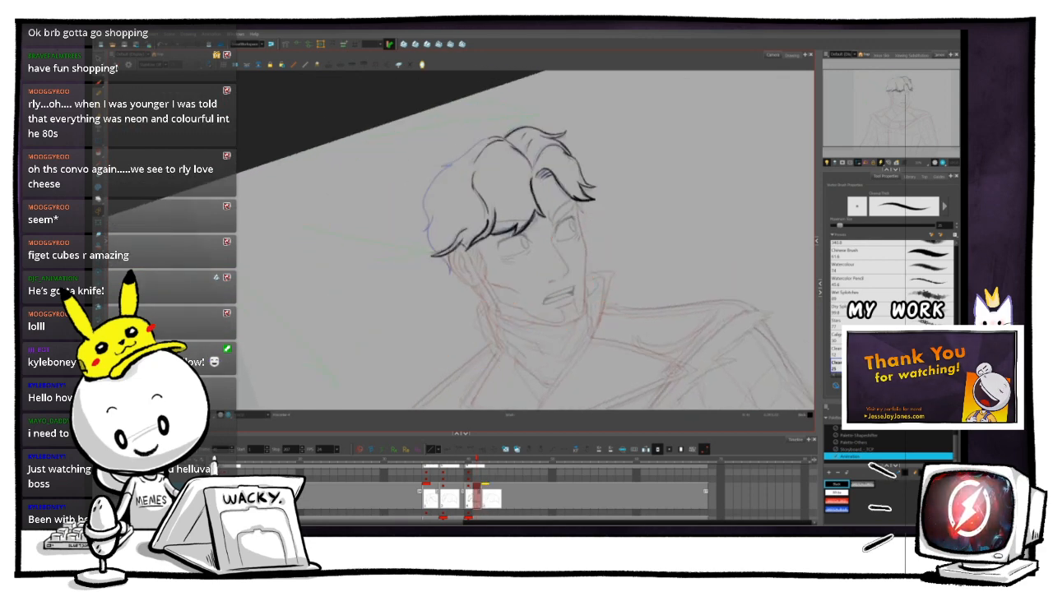
pyautogui.press('f')
pyautogui.press('g')
pyautogui.press('2')
pyautogui.press('2')
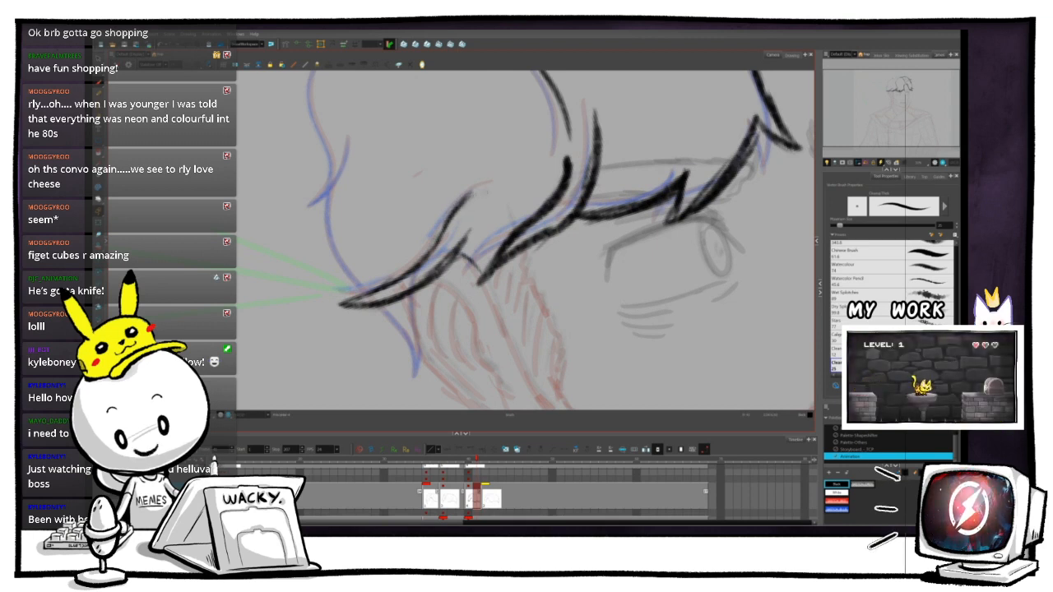
pyautogui.press('1')
pyautogui.press('1')
pyautogui.press('1')
pyautogui.press('1')
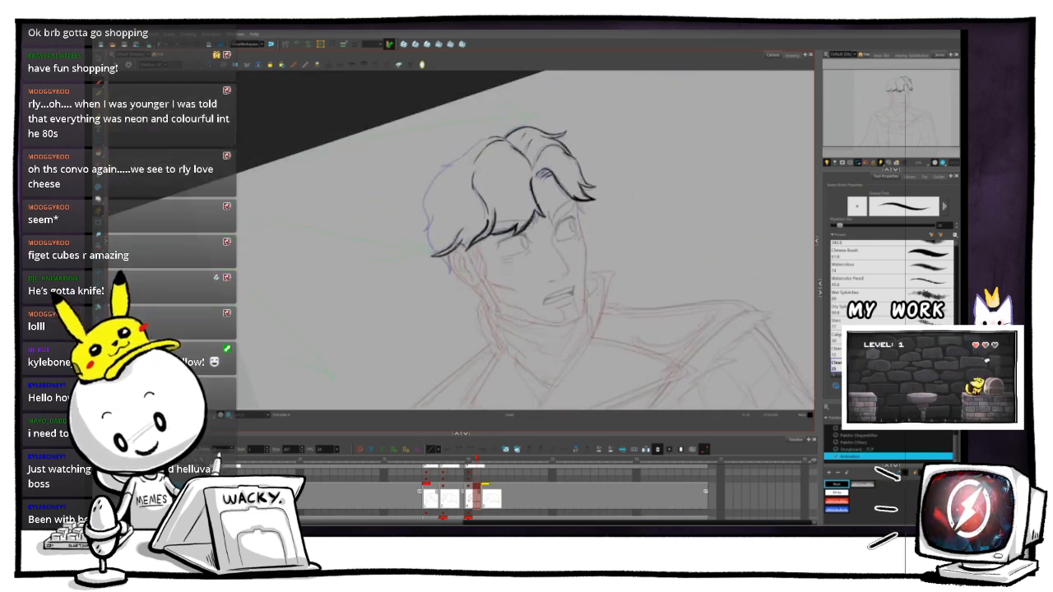
# - Ink the pointed hair tips above the ear on the current drawing, following the blue rough lines
pyautogui.hotkey('ctrl', 'alt')
pyautogui.moveTo(576, 298); pyautogui.dragTo(560, 323)
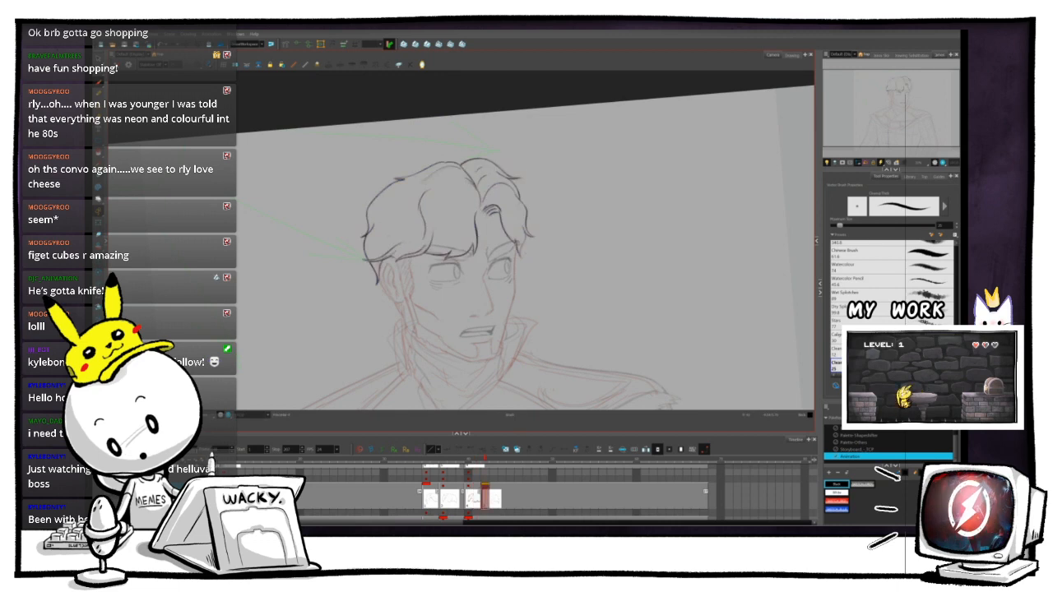
pyautogui.press('2')
pyautogui.press('2')
pyautogui.press('2')
pyautogui.press('2')
pyautogui.moveTo(329, 271); pyautogui.dragTo(460, 240)
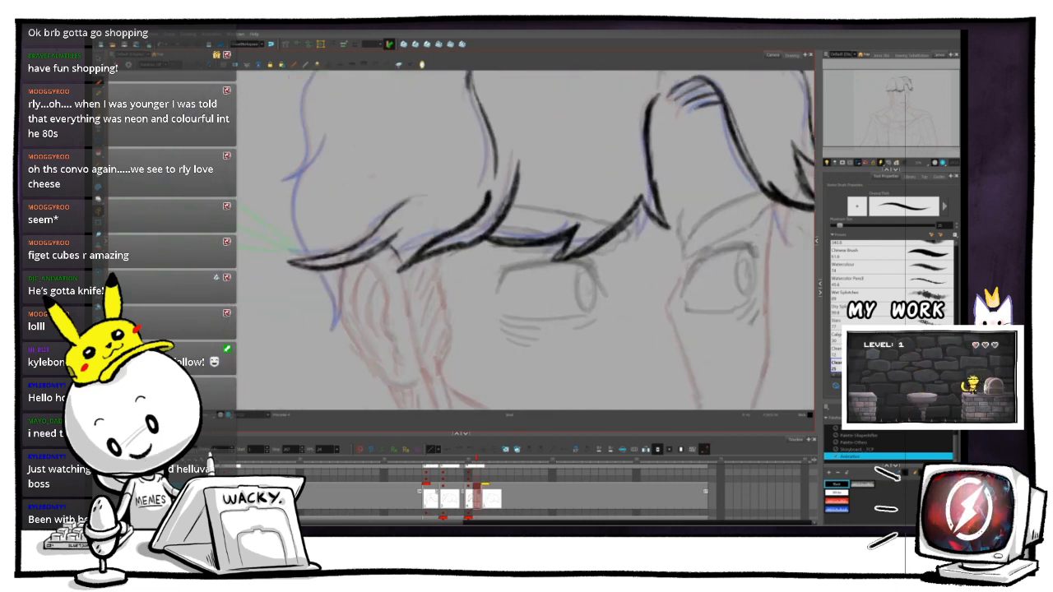
pyautogui.moveTo(374, 230); pyautogui.dragTo(446, 261)
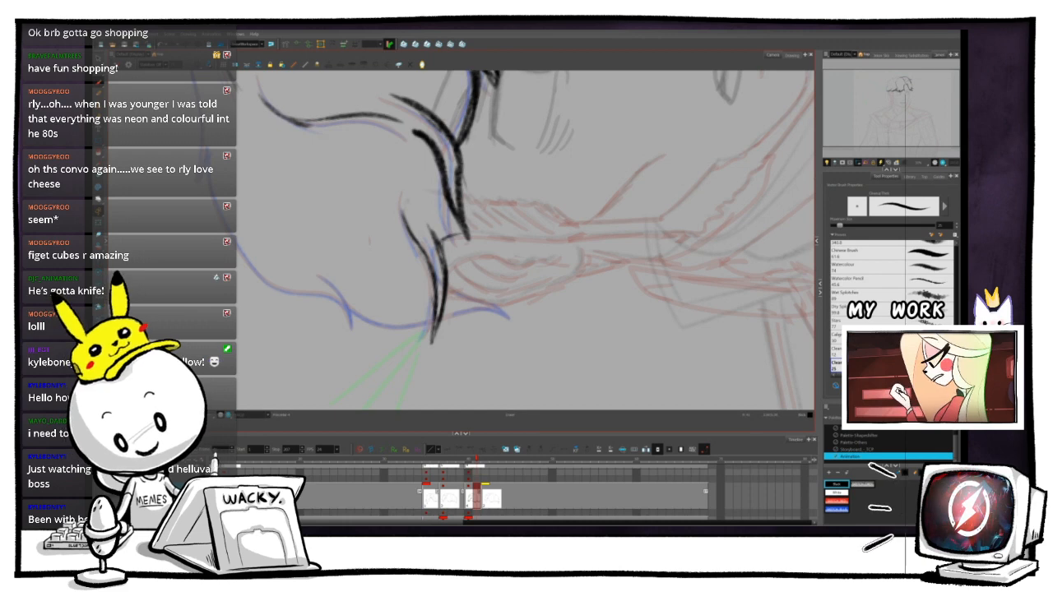
pyautogui.scroll(-5, 463, 236)
pyautogui.moveTo(353, 221); pyautogui.dragTo(486, 134)
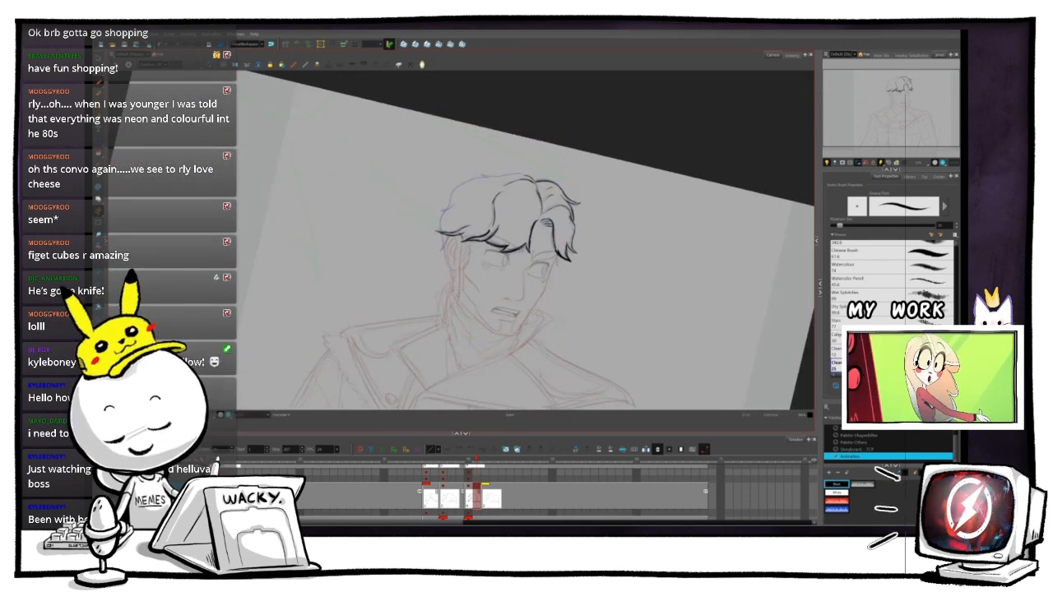
# - Flip between the current drawing and the next one to compare the hair line art
pyautogui.moveTo(486, 247); pyautogui.dragTo(408, 244)
pyautogui.scroll(2, 469, 228)
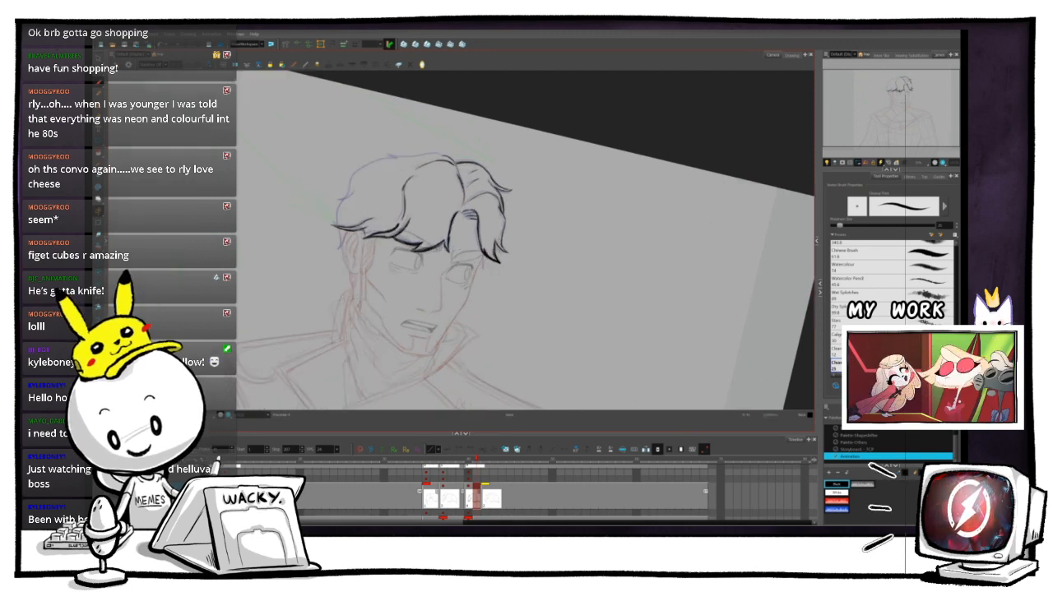
pyautogui.moveTo(469, 228); pyautogui.dragTo(447, 216)
pyautogui.moveTo(487, 135); pyautogui.dragTo(465, 130)
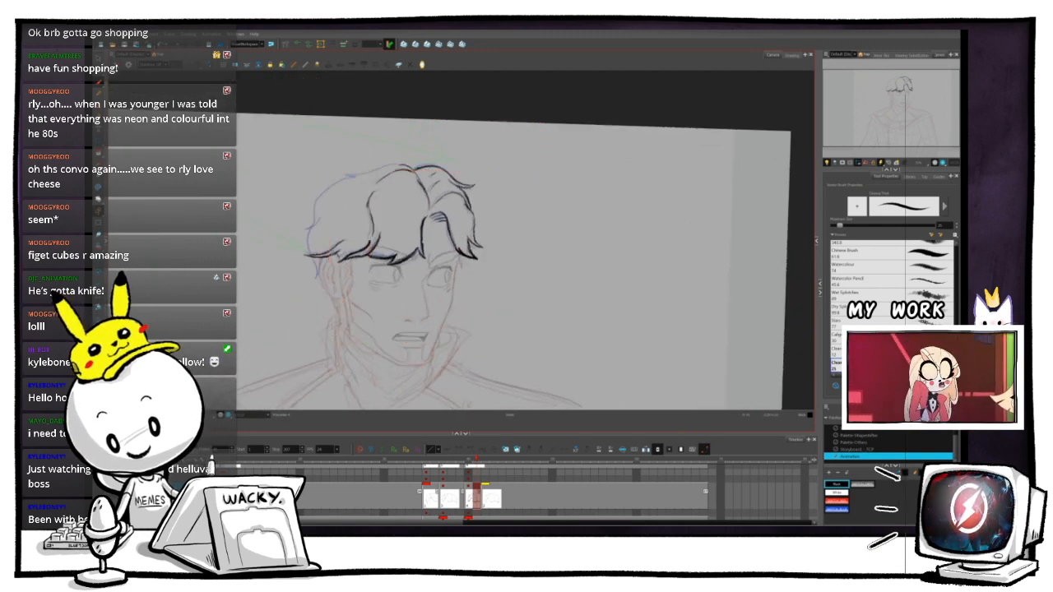
pyautogui.press('.')
pyautogui.press('.')
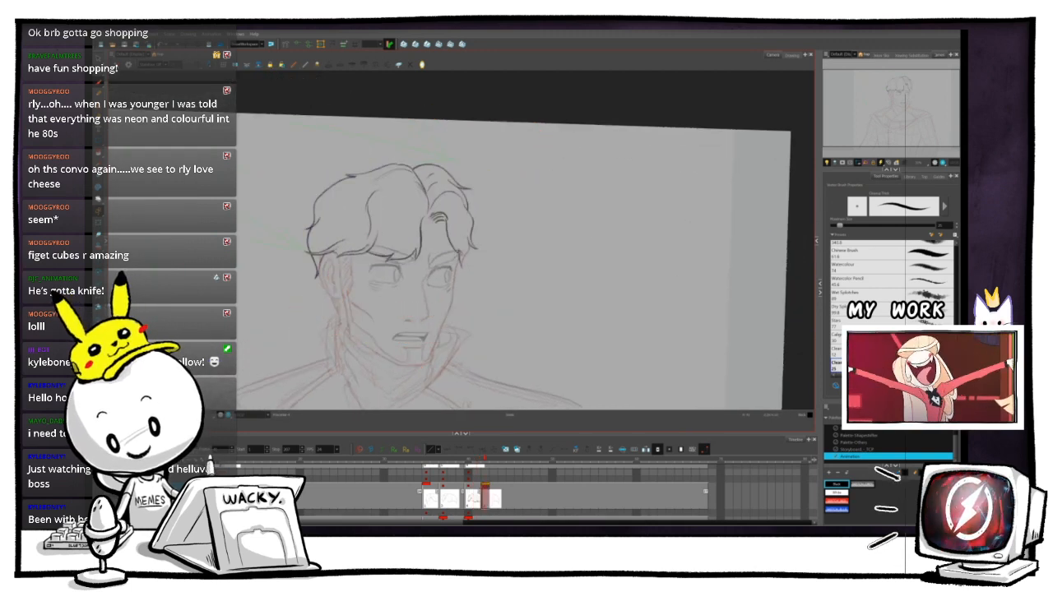
pyautogui.press('.')
pyautogui.hotkey('ctrl', 'alt')
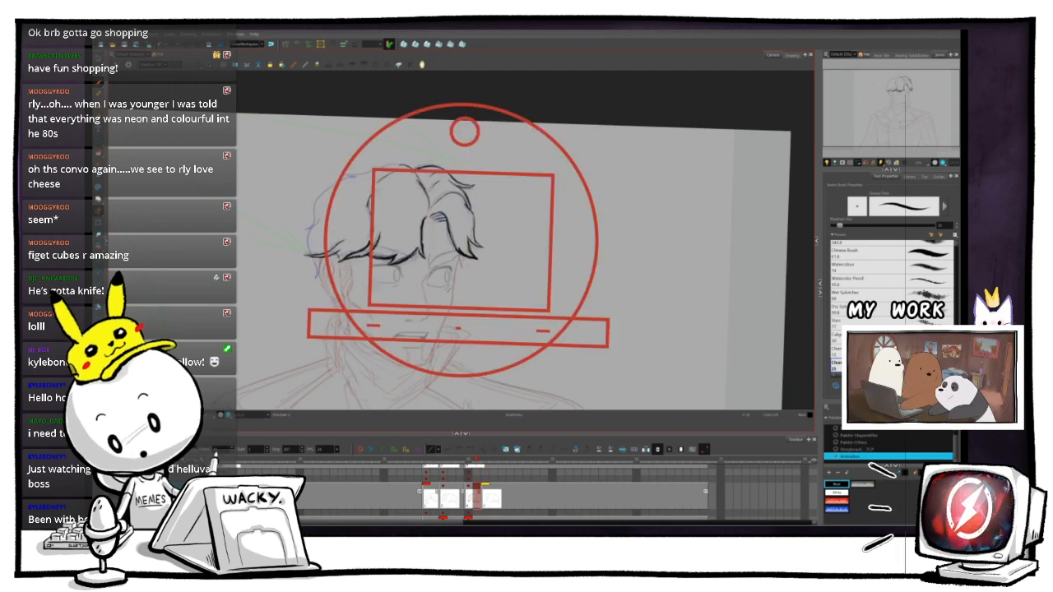
# - Ink the outer contour of the back of the hair from the crown down to the tips above the ear
pyautogui.moveTo(465, 131); pyautogui.dragTo(397, 150)
pyautogui.scroll(5, 371, 246)
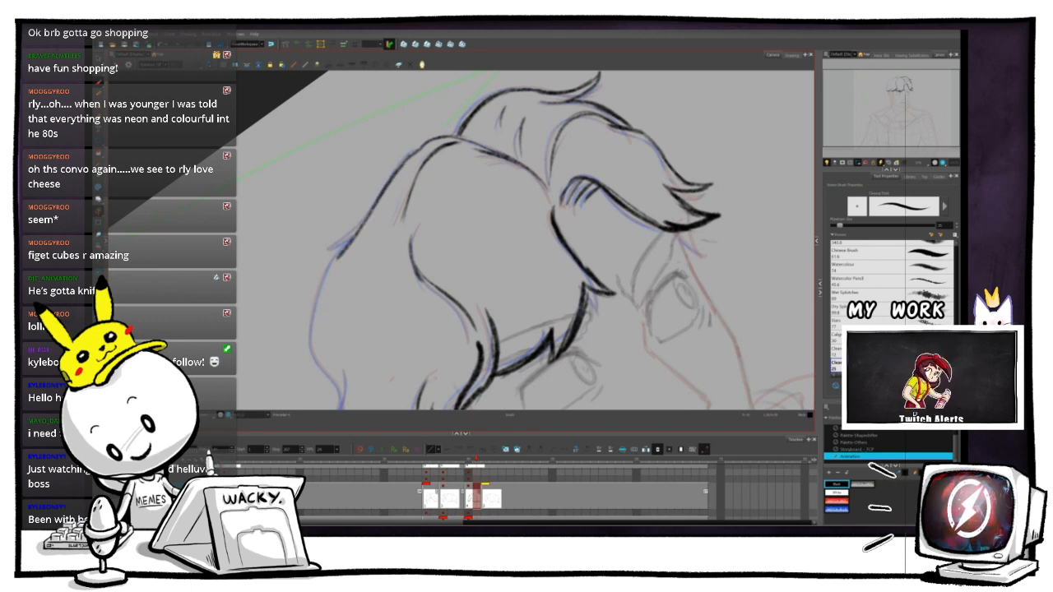
pyautogui.press('space')
pyautogui.moveTo(370, 245); pyautogui.dragTo(396, 163)
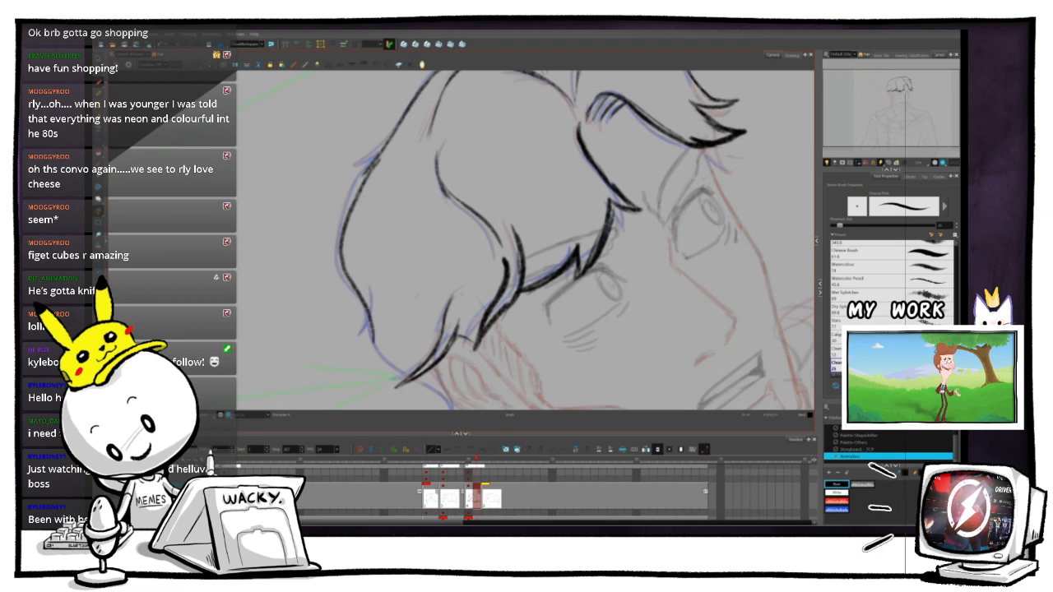
pyautogui.press('space')
pyautogui.moveTo(417, 296); pyautogui.dragTo(436, 196)
pyautogui.hotkey('ctrl', 'alt')
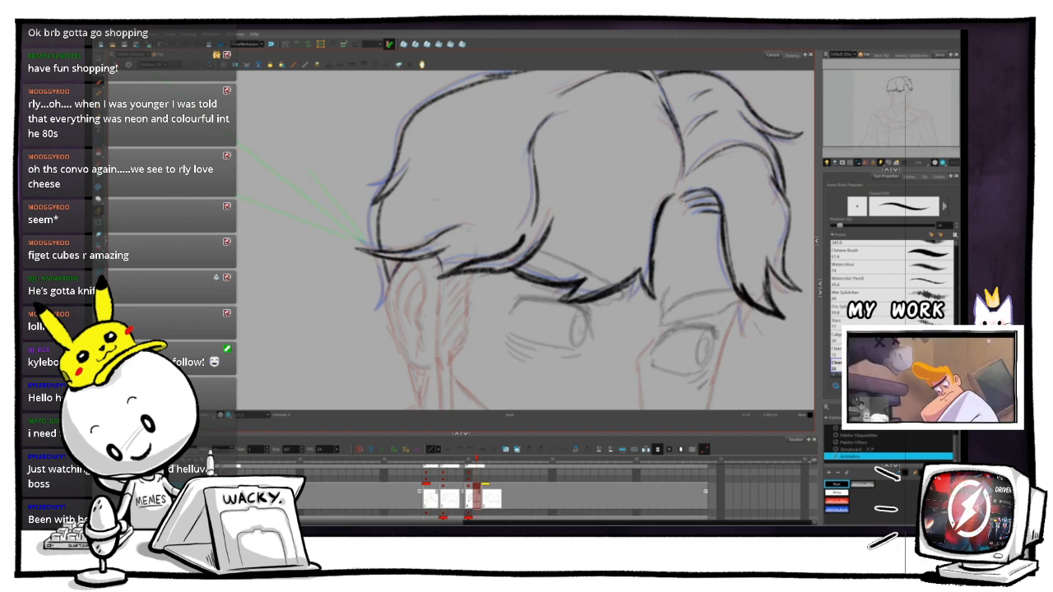
# - Inspect the inked hair both on the whole figure and up close around the ear and fringe
pyautogui.press('1')
pyautogui.press('1')
pyautogui.press('1')
pyautogui.press('1')
pyautogui.press('space')
pyautogui.moveTo(502, 247); pyautogui.dragTo(415, 247)
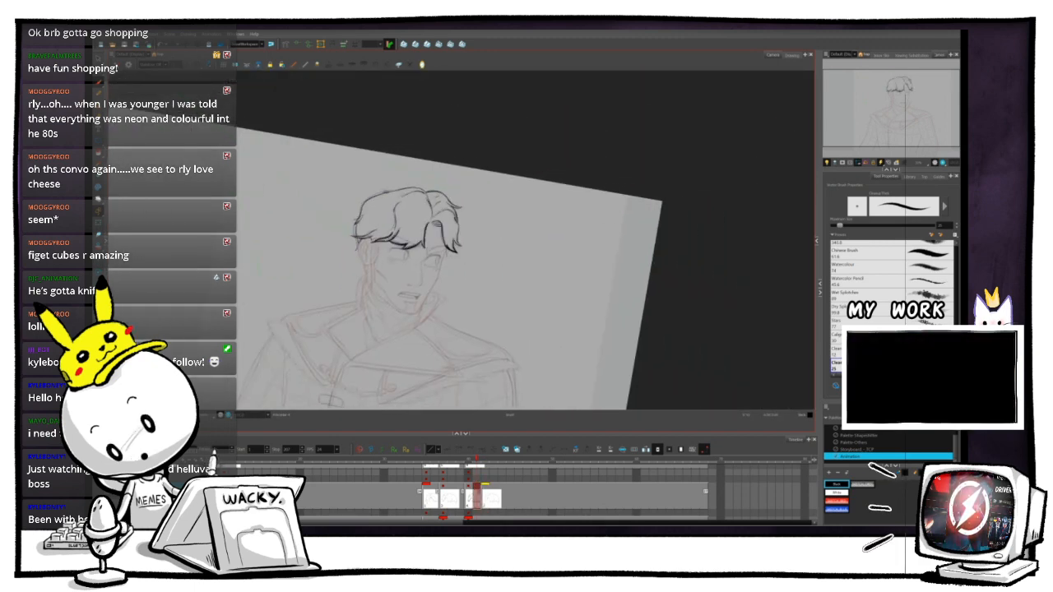
pyautogui.press('2')
pyautogui.press('2')
pyautogui.press('2')
pyautogui.press('space')
pyautogui.moveTo(424, 243); pyautogui.dragTo(532, 242)
pyautogui.press('2')
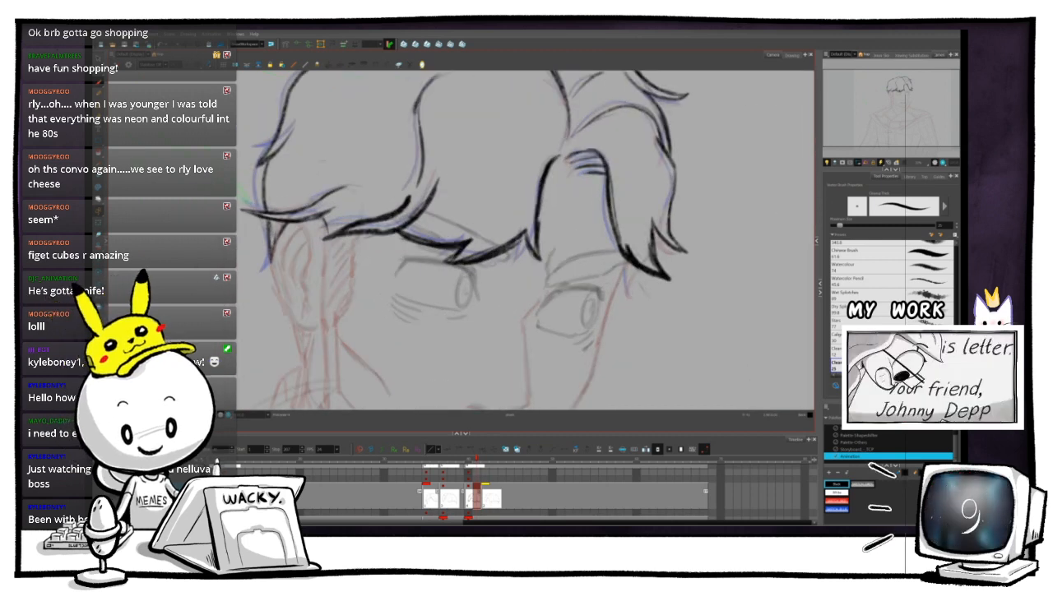
# - Flip back and forth to the following drawing to check how the hair shape moves between frames
pyautogui.press('1')
pyautogui.press('1')
pyautogui.press('1')
pyautogui.press('1')
pyautogui.press('space')
pyautogui.moveTo(465, 247); pyautogui.dragTo(428, 254)
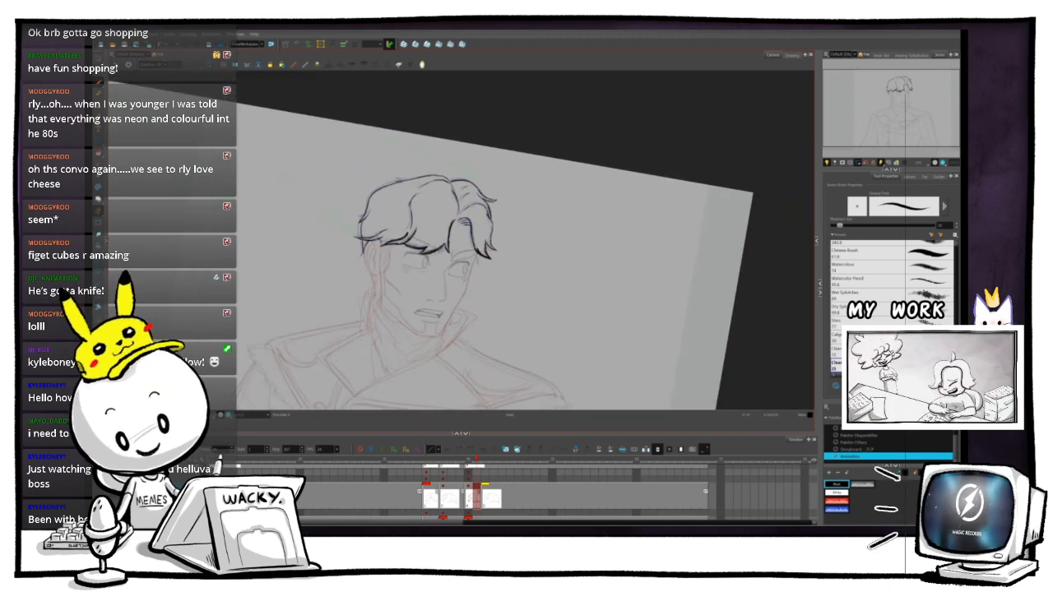
pyautogui.press('.')
pyautogui.press(',')
pyautogui.press('.')
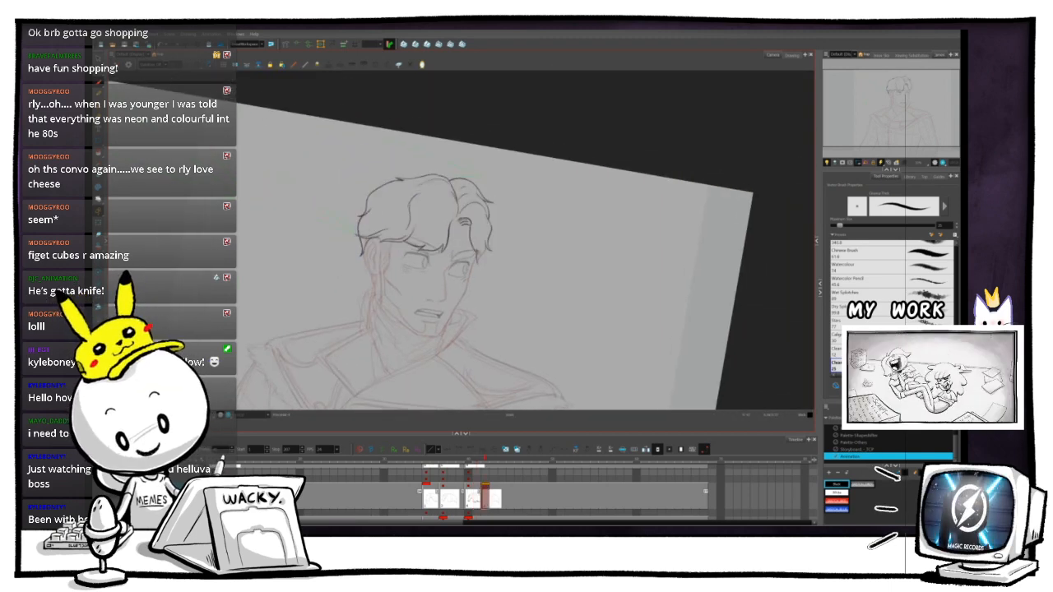
pyautogui.press(',')
pyautogui.press('2')
pyautogui.press('2')
pyautogui.press('2')
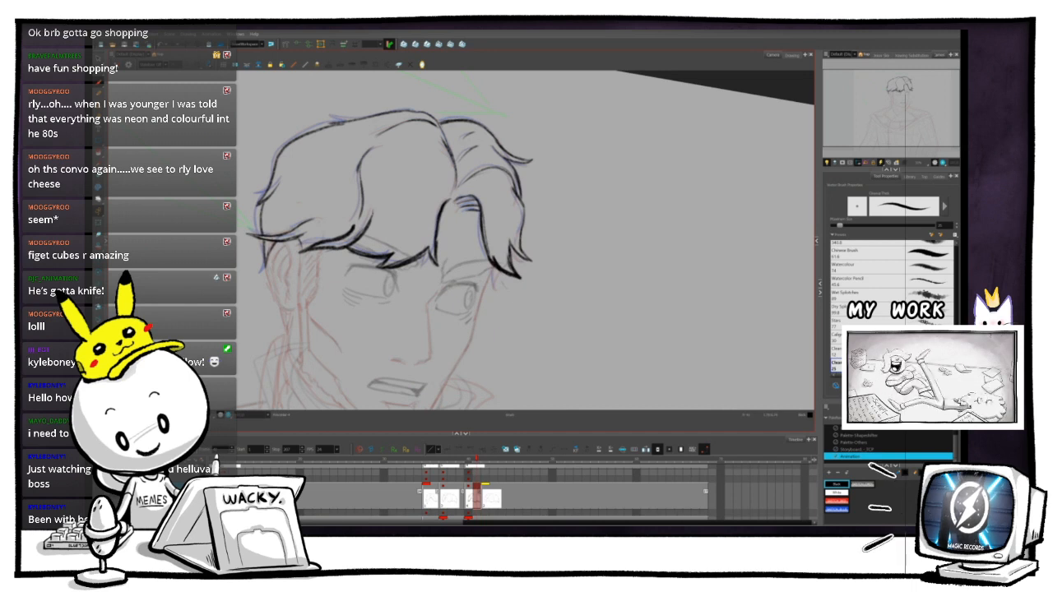
pyautogui.press('1')
pyautogui.press('1')
pyautogui.press('1')
pyautogui.press('1')
pyautogui.press('.')
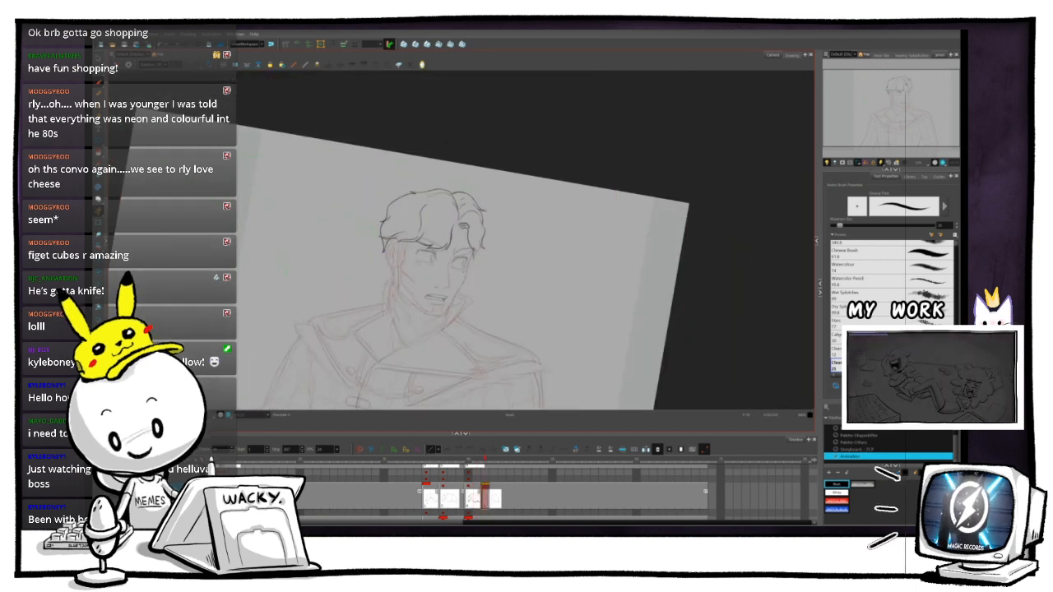
pyautogui.press(',')
pyautogui.press('.')
pyautogui.press(',')
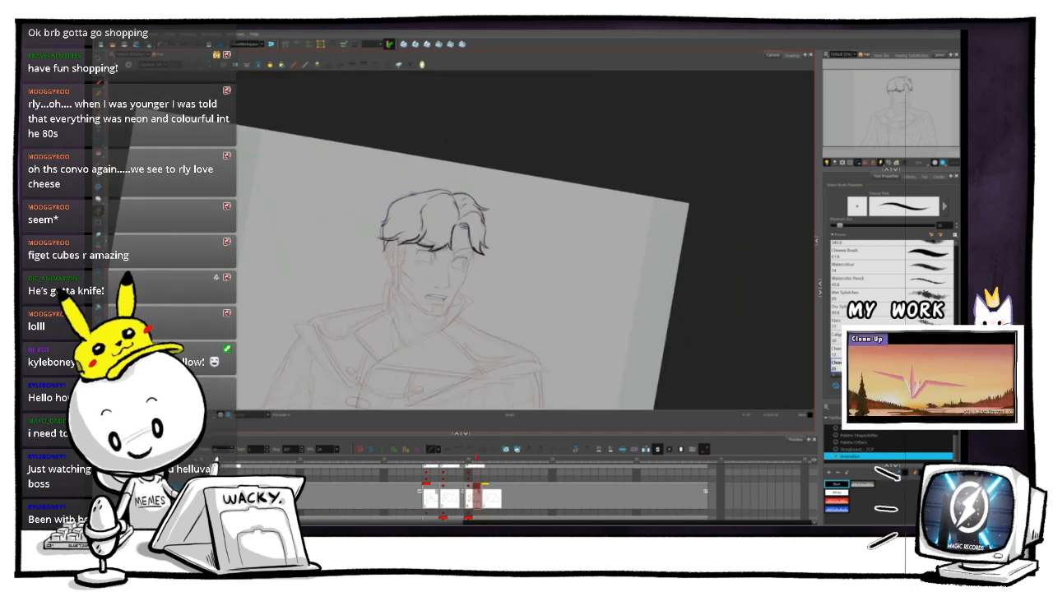
pyautogui.moveTo(478, 463)
pyautogui.mouseDown()
pyautogui.moveTo(409, 462)
pyautogui.moveTo(510, 461)
pyautogui.moveTo(443, 462)
pyautogui.moveTo(488, 463)
pyautogui.moveTo(444, 466)
pyautogui.moveTo(490, 473)
pyautogui.moveTo(466, 474)
pyautogui.moveTo(487, 475)
pyautogui.moveTo(477, 475)
pyautogui.mouseUp()
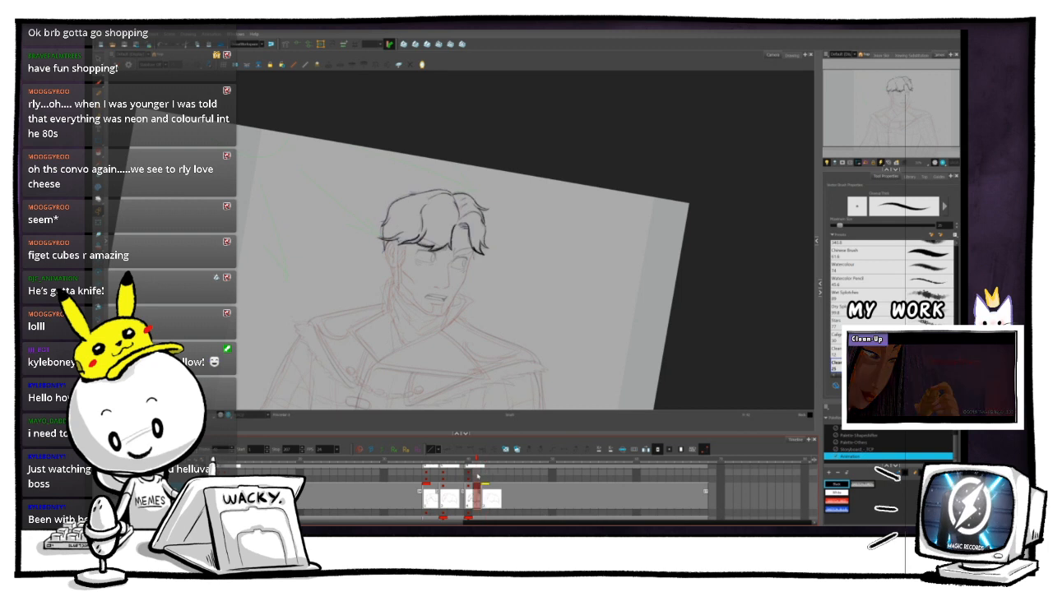
# - Redraw the tip of the front hair lock beside the far brow as a longer, more downward-pointing spike
pyautogui.scroll(3, 463, 238)
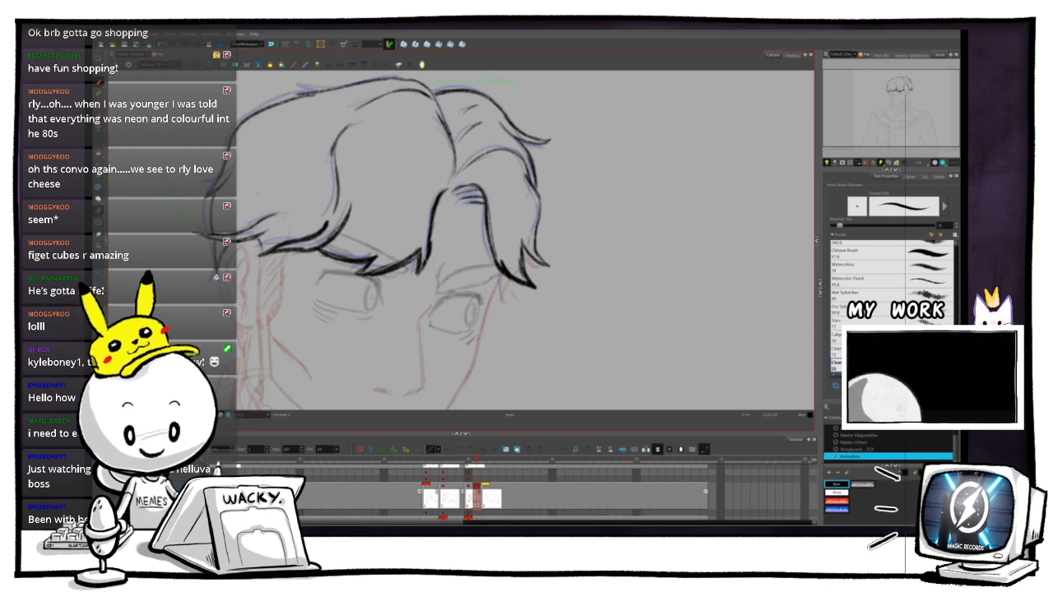
pyautogui.moveTo(433, 262); pyautogui.dragTo(381, 250)
pyautogui.moveTo(476, 462)
pyautogui.mouseDown()
pyautogui.moveTo(485, 466)
pyautogui.moveTo(463, 470)
pyautogui.moveTo(494, 474)
pyautogui.moveTo(477, 474)
pyautogui.mouseUp()
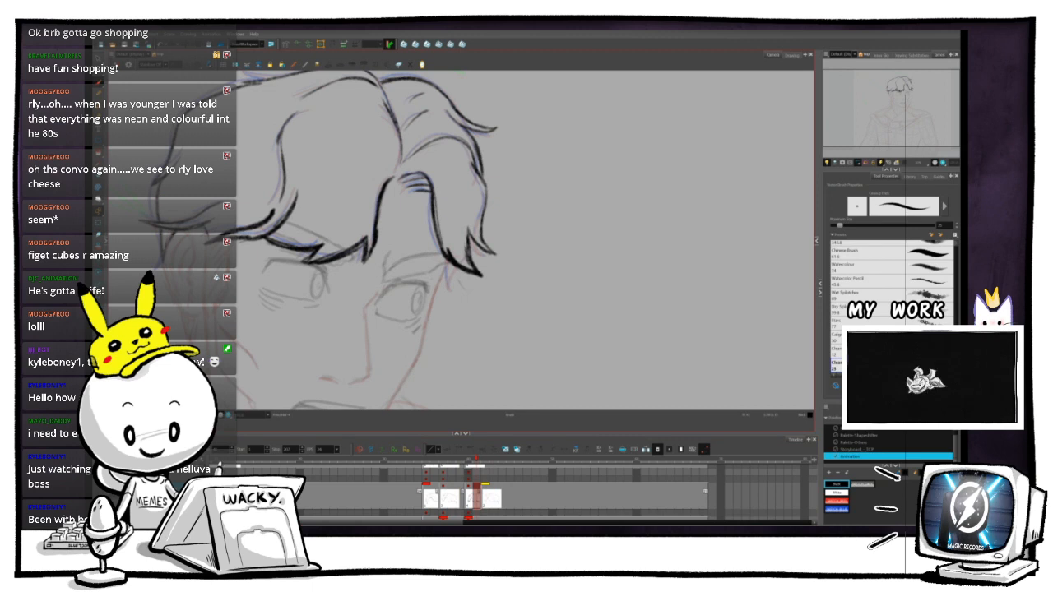
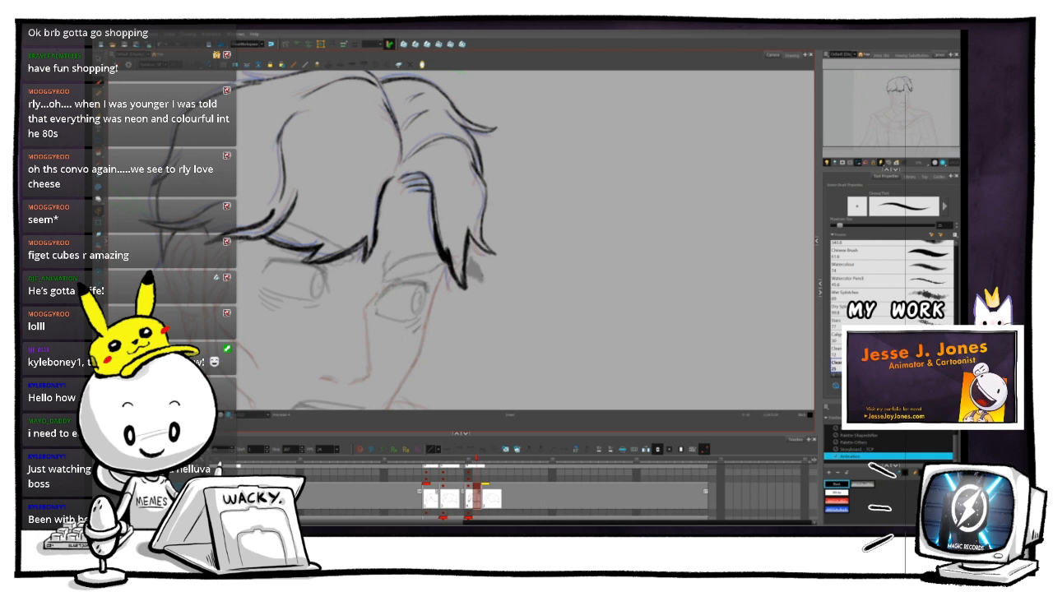
pyautogui.press('1')
pyautogui.press('1')
pyautogui.press('1')
pyautogui.press('1')
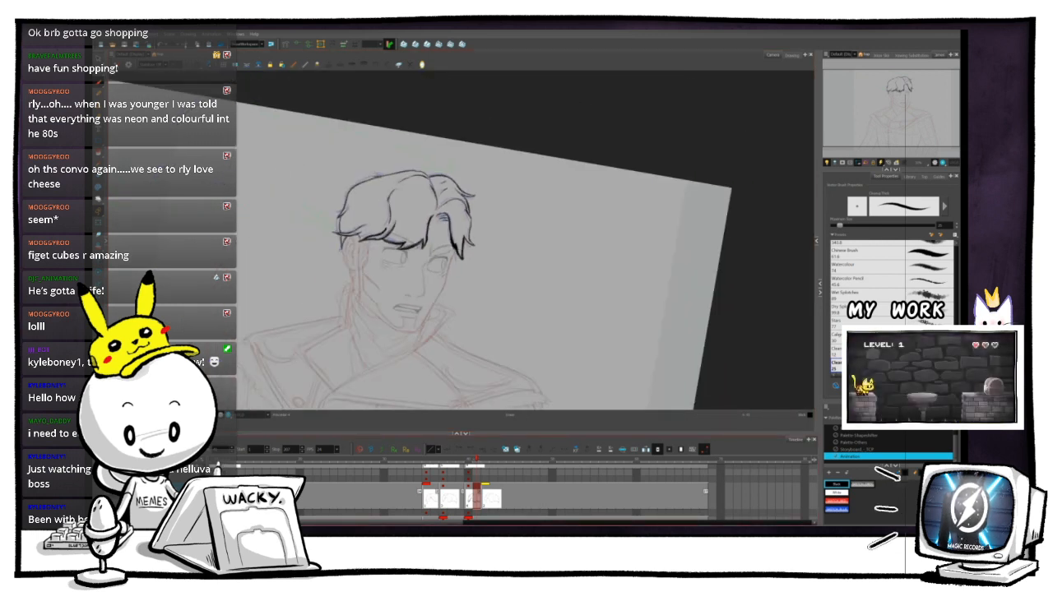
# - Check the hair against the neighbouring frame and refine the ink lines of the fringe tips above the eyes
pyautogui.click(468, 461)
pyautogui.moveTo(468, 461)
pyautogui.mouseDown()
pyautogui.moveTo(492, 466)
pyautogui.moveTo(448, 468)
pyautogui.moveTo(493, 472)
pyautogui.moveTo(451, 475)
pyautogui.moveTo(491, 476)
pyautogui.moveTo(464, 477)
pyautogui.moveTo(489, 478)
pyautogui.moveTo(476, 478)
pyautogui.mouseUp()
pyautogui.scroll(5, 451, 245)
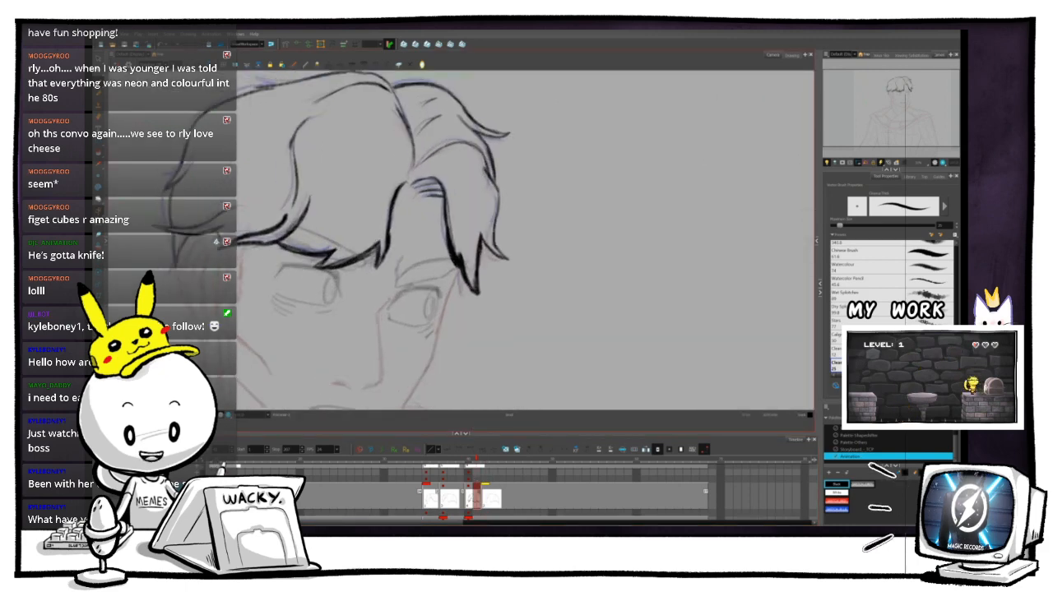
pyautogui.moveTo(451, 244); pyautogui.dragTo(497, 194)
pyautogui.moveTo(444, 346); pyautogui.dragTo(493, 301)
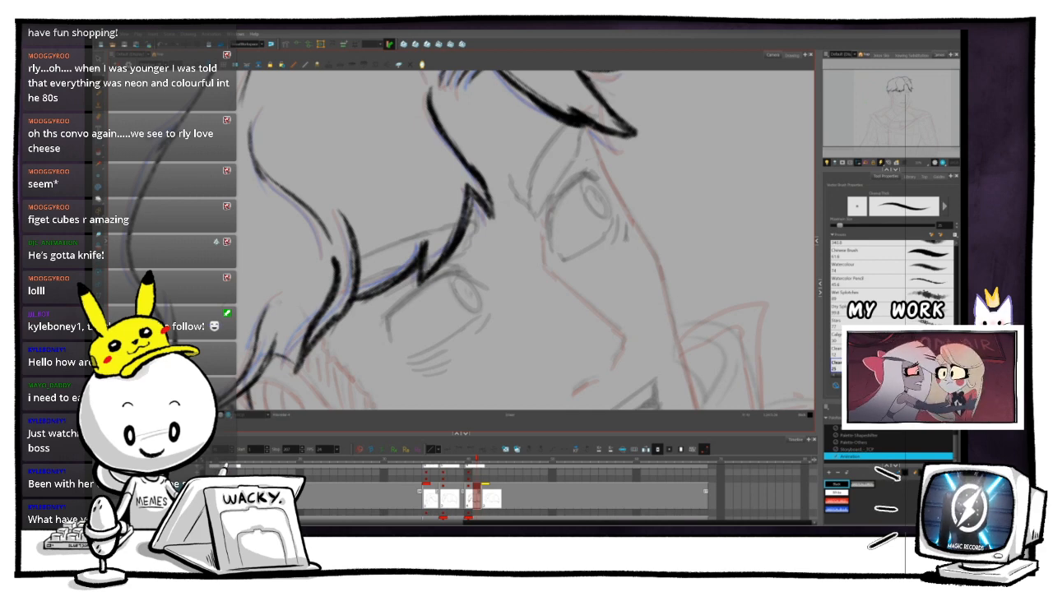
pyautogui.press('1')
pyautogui.press('1')
pyautogui.press('1')
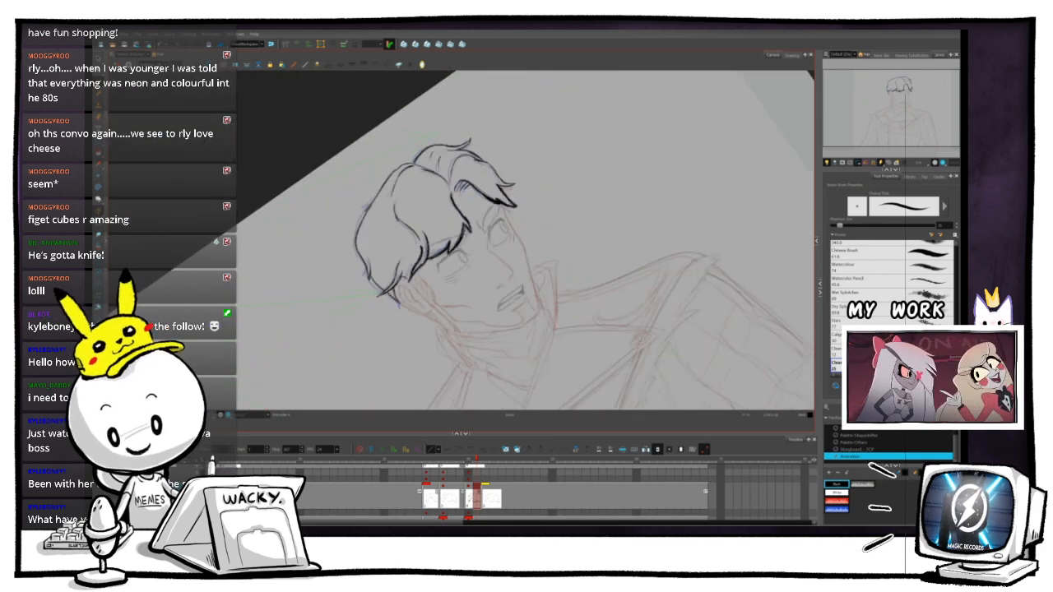
# - Reset the canvas rotation, go to the first drawing of the shot and turn off the light table
pyautogui.hotkey('ctrl', 'alt')
pyautogui.moveTo(398, 151); pyautogui.dragTo(420, 141)
pyautogui.hotkey('shift', 'x')
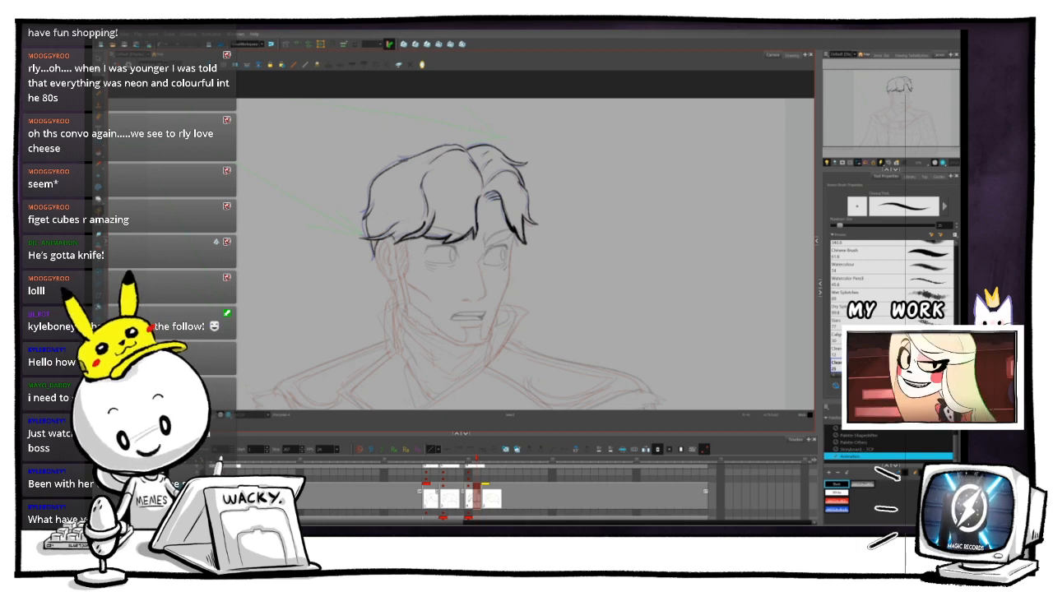
pyautogui.press('1')
pyautogui.moveTo(461, 241)
pyautogui.mouseDown()
pyautogui.moveTo(432, 262)
pyautogui.moveTo(457, 219)
pyautogui.moveTo(441, 274)
pyautogui.mouseUp()
pyautogui.press('1')
pyautogui.press('2')
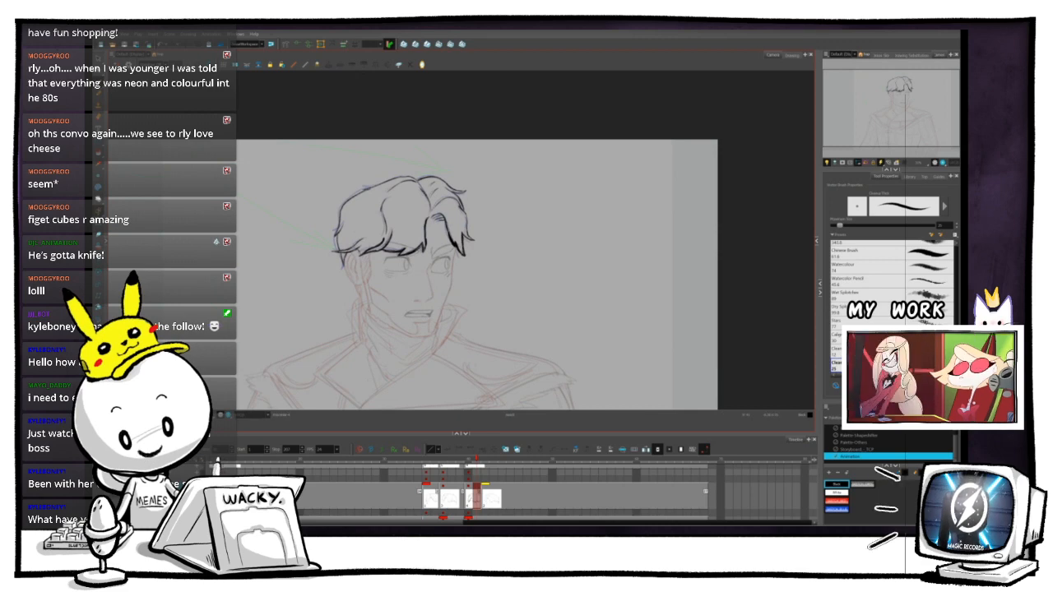
pyautogui.moveTo(476, 459); pyautogui.dragTo(426, 460)
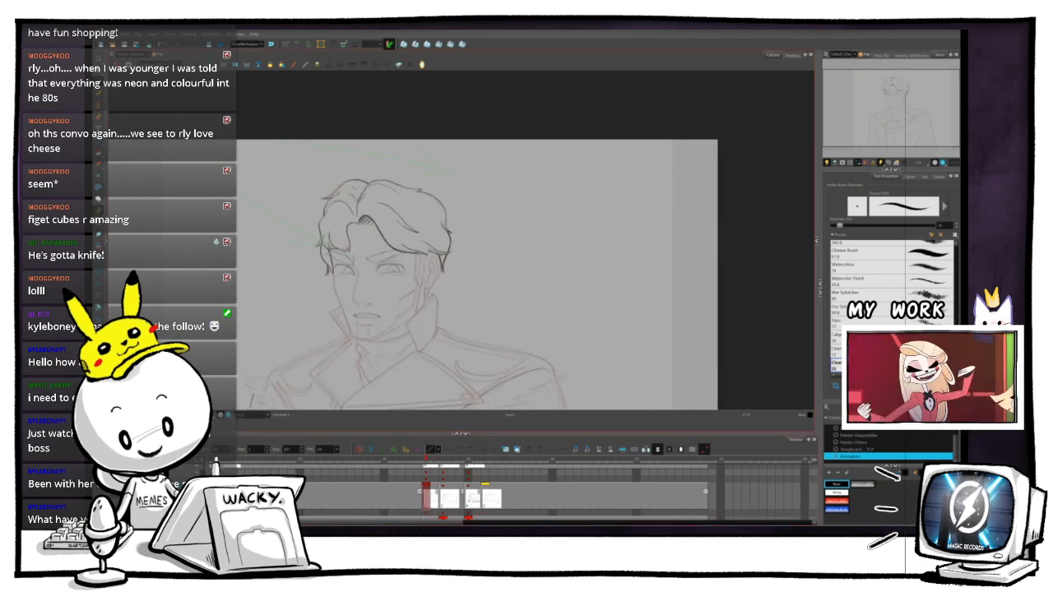
pyautogui.hotkey('shift', 'l')
pyautogui.press('1')
pyautogui.press('1')
pyautogui.moveTo(461, 241); pyautogui.dragTo(459, 194)
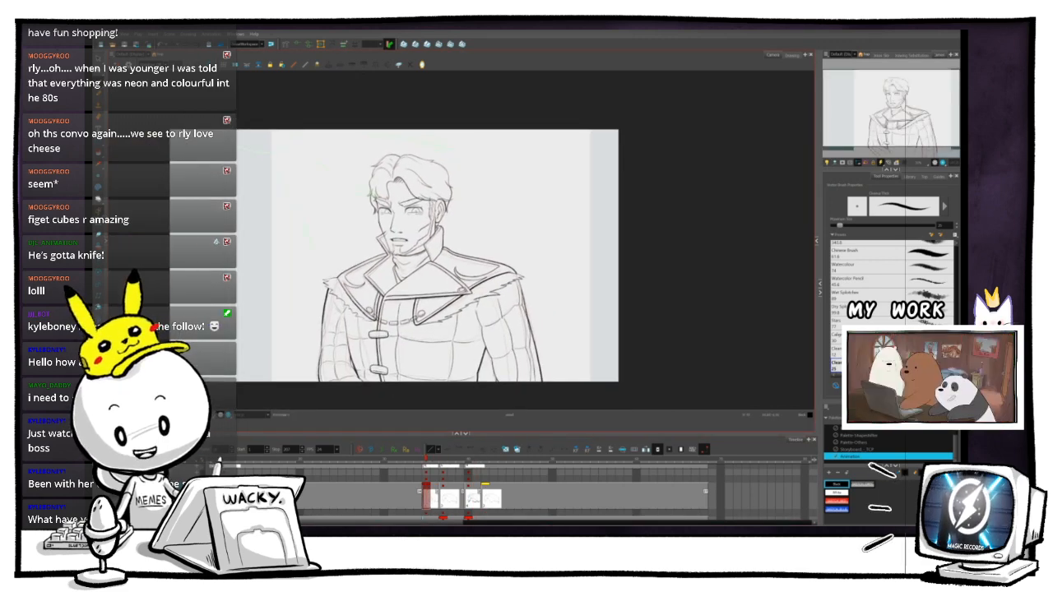
pyautogui.press('2')
pyautogui.press('2')
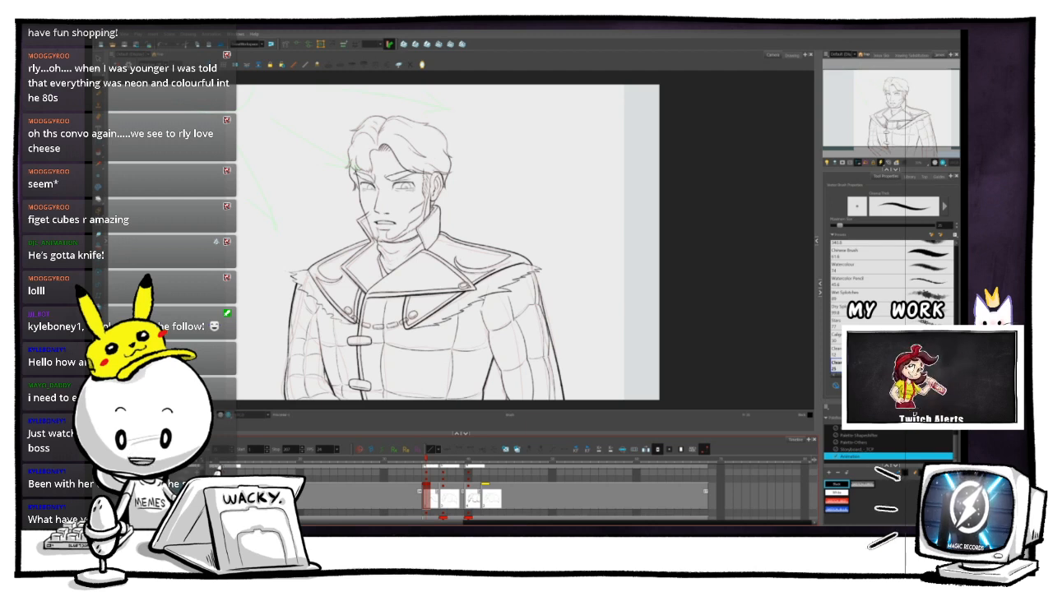
# - Examine the red rough lines of the coat, collar and fasteners on the first drawing up close
pyautogui.scroll(-4, 526, 490)
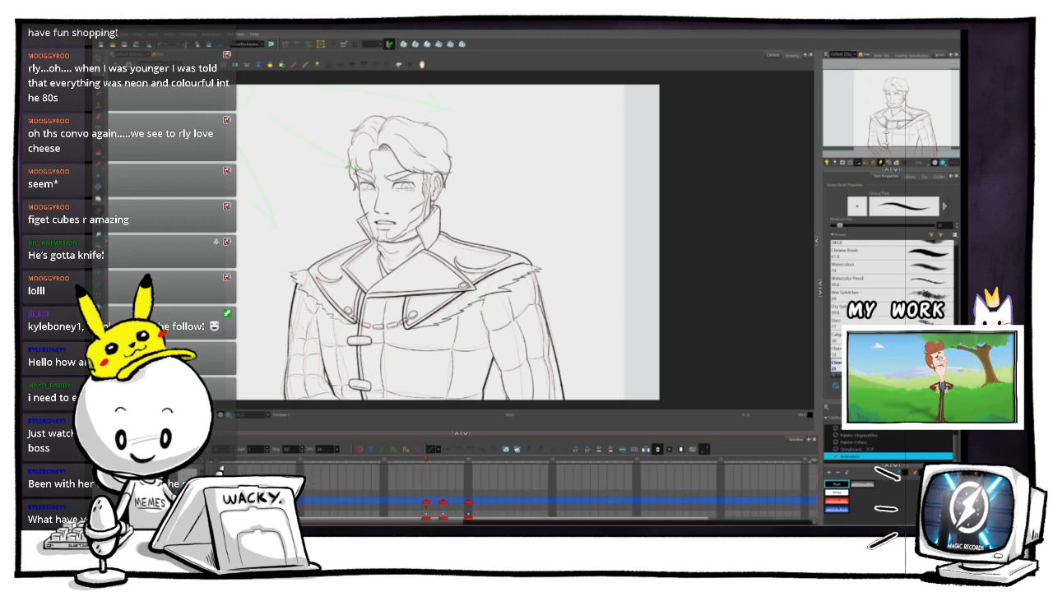
pyautogui.press('d')
pyautogui.scroll(6, 467, 233)
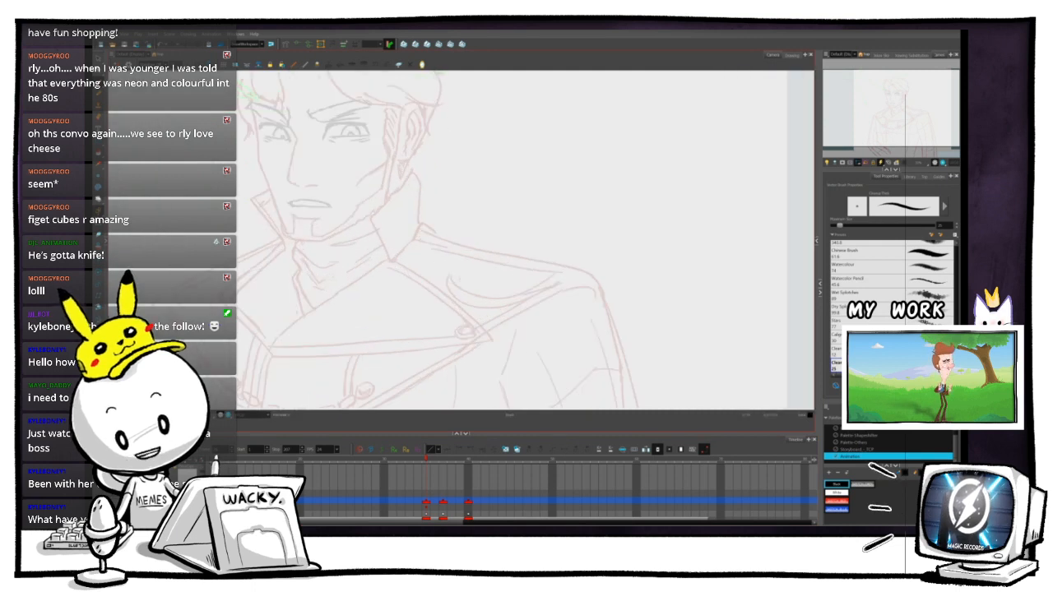
pyautogui.moveTo(460, 157); pyautogui.dragTo(508, 390)
pyautogui.moveTo(460, 189); pyautogui.dragTo(524, 349)
pyautogui.moveTo(461, 247); pyautogui.dragTo(749, 231)
pyautogui.moveTo(461, 387); pyautogui.dragTo(611, 82)
pyautogui.moveTo(493, 345); pyautogui.dragTo(523, 119)
pyautogui.moveTo(461, 395); pyautogui.dragTo(530, 72)
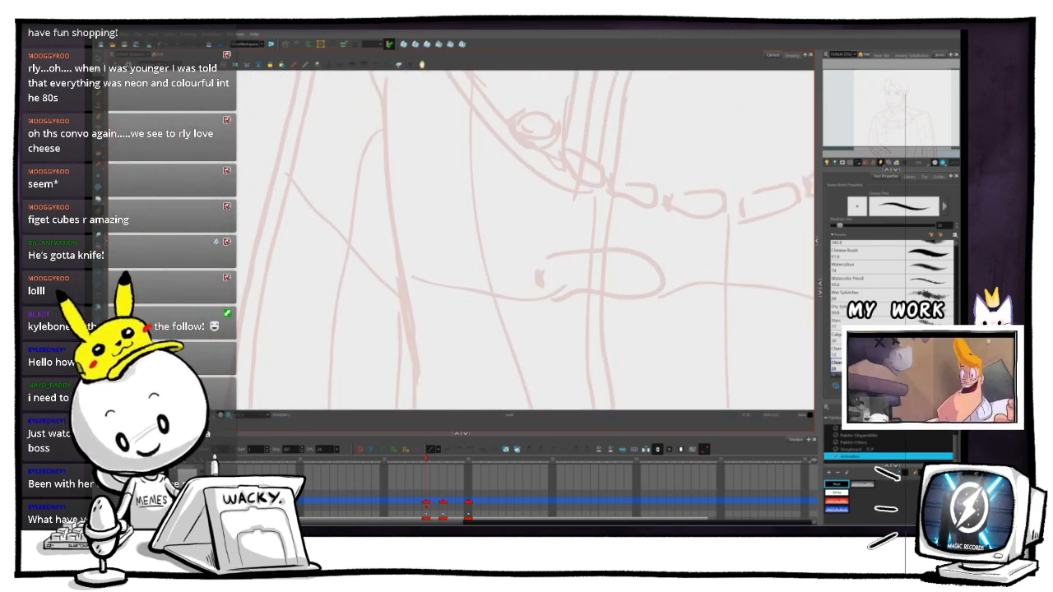
pyautogui.press('1')
pyautogui.press('1')
pyautogui.press('1')
pyautogui.press('1')
pyautogui.press('1')
pyautogui.moveTo(461, 239); pyautogui.dragTo(363, 322)
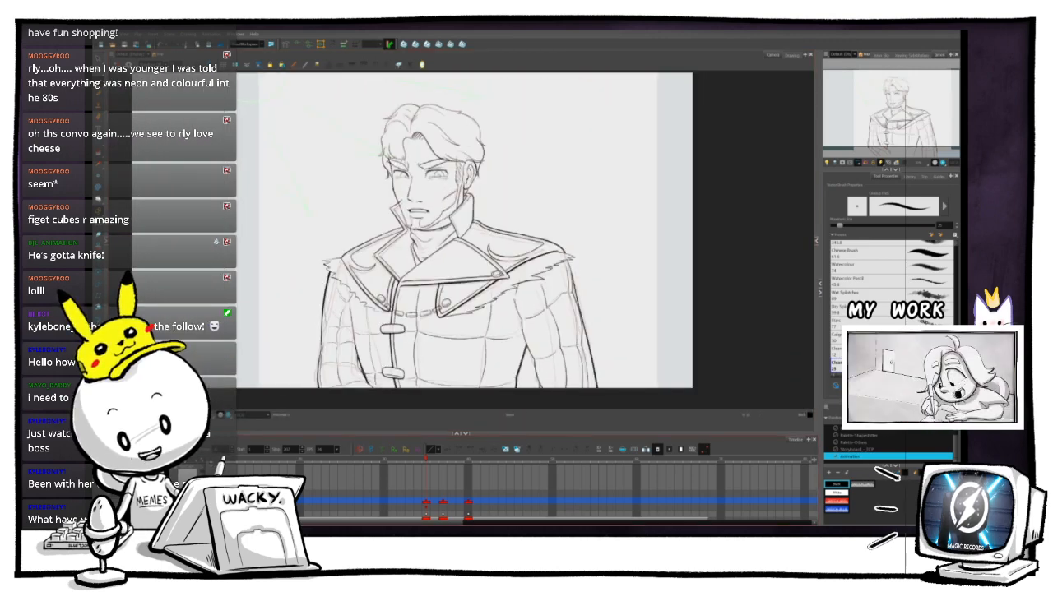
# - Examine the neck, collar and shoulder lines of the first drawing up close, and the whole figure from further out
pyautogui.press('2')
pyautogui.press('2')
pyautogui.press('2')
pyautogui.press('2')
pyautogui.press('2')
pyautogui.press('2')
pyautogui.press('2')
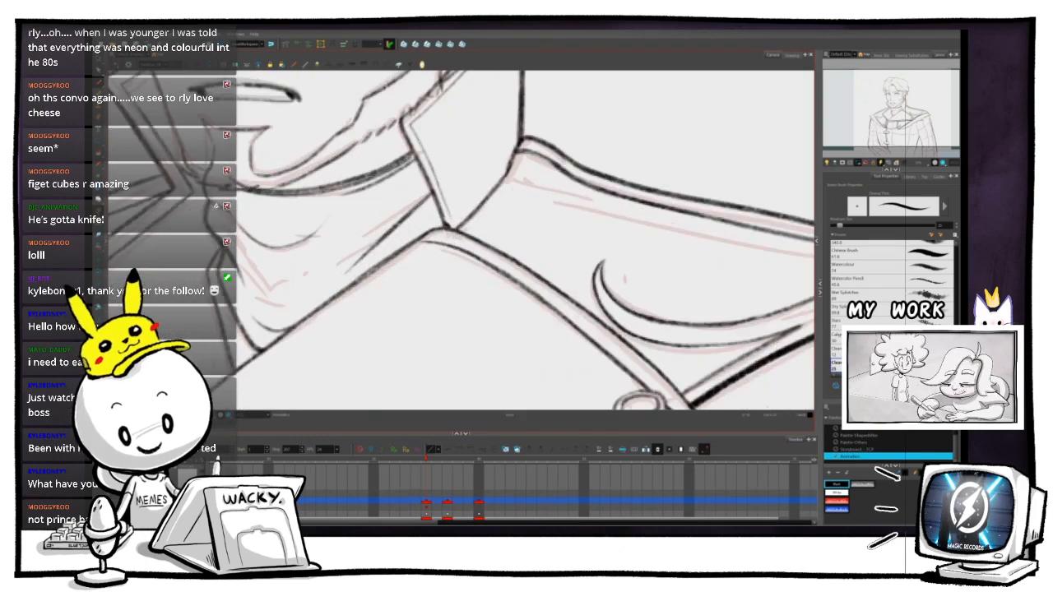
pyautogui.moveTo(461, 107); pyautogui.dragTo(469, 385)
pyautogui.moveTo(353, 189)
pyautogui.mouseDown()
pyautogui.moveTo(323, 245)
pyautogui.moveTo(315, 289)
pyautogui.moveTo(377, 327)
pyautogui.moveTo(498, 360)
pyautogui.moveTo(542, 386)
pyautogui.moveTo(461, 305)
pyautogui.moveTo(413, 281)
pyautogui.mouseUp()
pyautogui.press('1')
pyautogui.press('1')
pyautogui.press('1')
pyautogui.press('1')
pyautogui.press('1')
pyautogui.press('1')
pyautogui.press('1')
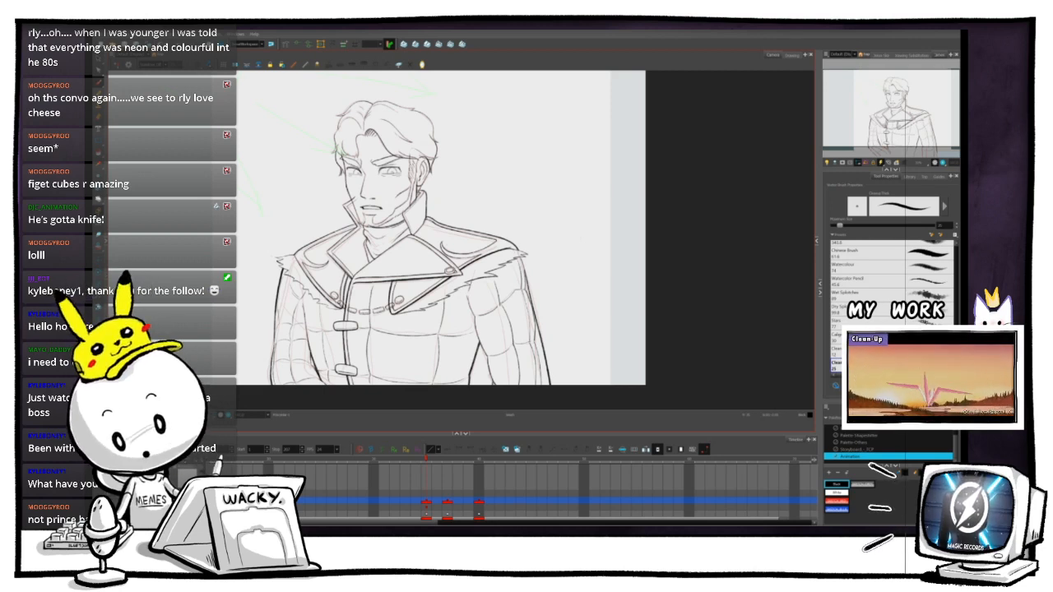
pyautogui.moveTo(414, 281)
pyautogui.mouseDown()
pyautogui.moveTo(405, 222)
pyautogui.moveTo(409, 241)
pyautogui.mouseUp()
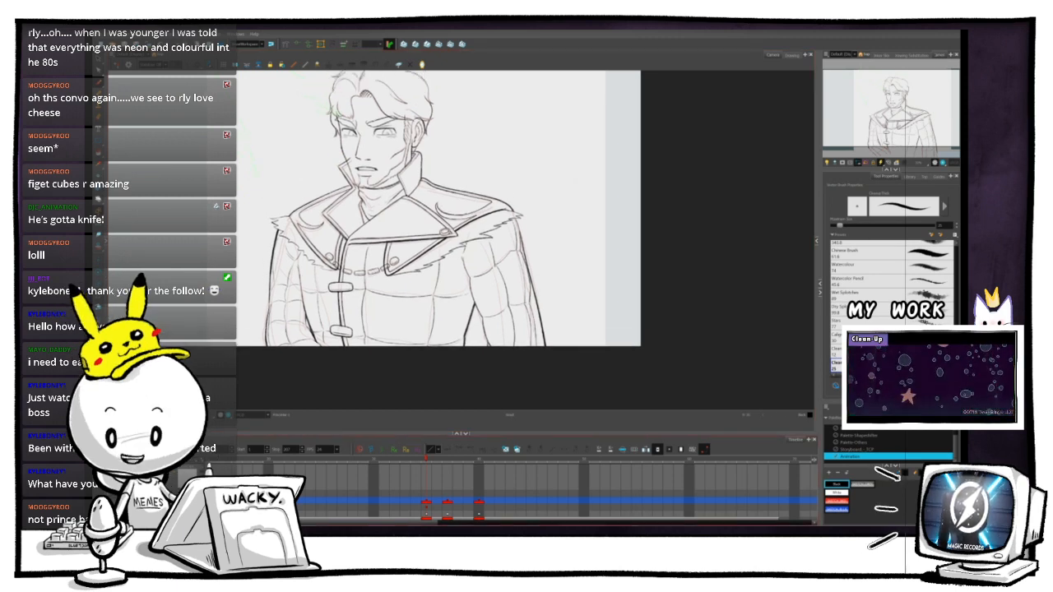
# - Go to the third drawing of the shot, where the head faces the other way, and examine its hair
pyautogui.scroll(-3, 543, 494)
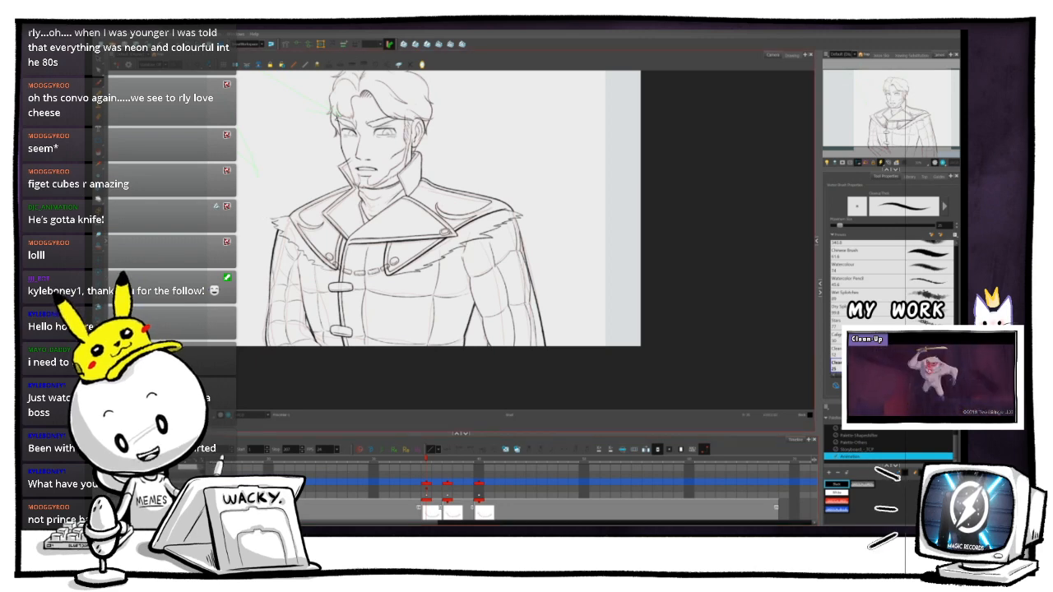
pyautogui.moveTo(409, 241); pyautogui.dragTo(396, 336)
pyautogui.moveTo(427, 460)
pyautogui.mouseDown()
pyautogui.moveTo(488, 461)
pyautogui.moveTo(430, 462)
pyautogui.moveTo(477, 471)
pyautogui.moveTo(459, 478)
pyautogui.moveTo(477, 472)
pyautogui.mouseUp()
pyautogui.moveTo(487, 472)
pyautogui.mouseDown()
pyautogui.moveTo(471, 471)
pyautogui.moveTo(502, 467)
pyautogui.moveTo(478, 471)
pyautogui.mouseUp()
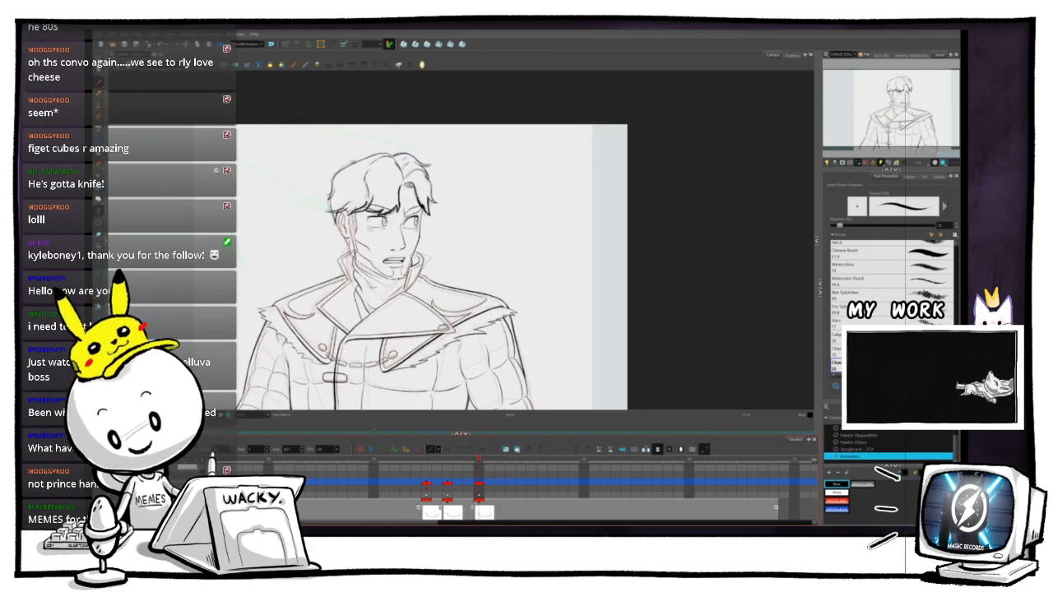
pyautogui.press('2')
pyautogui.press('2')
pyautogui.press('2')
pyautogui.press('2')
pyautogui.moveTo(354, 198); pyautogui.dragTo(393, 250)
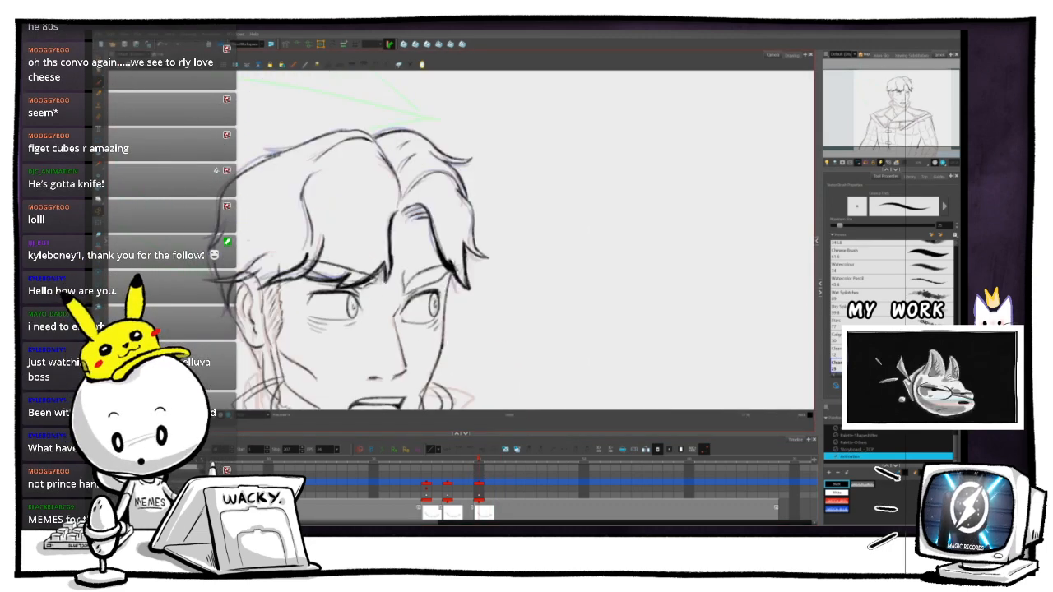
# - Check which strokes belong to the hair drawing by selecting them all, and turn on the light table
pyautogui.hotkey('shift', 't')
pyautogui.press('Escape')
pyautogui.hotkey('ctrl', 'a')
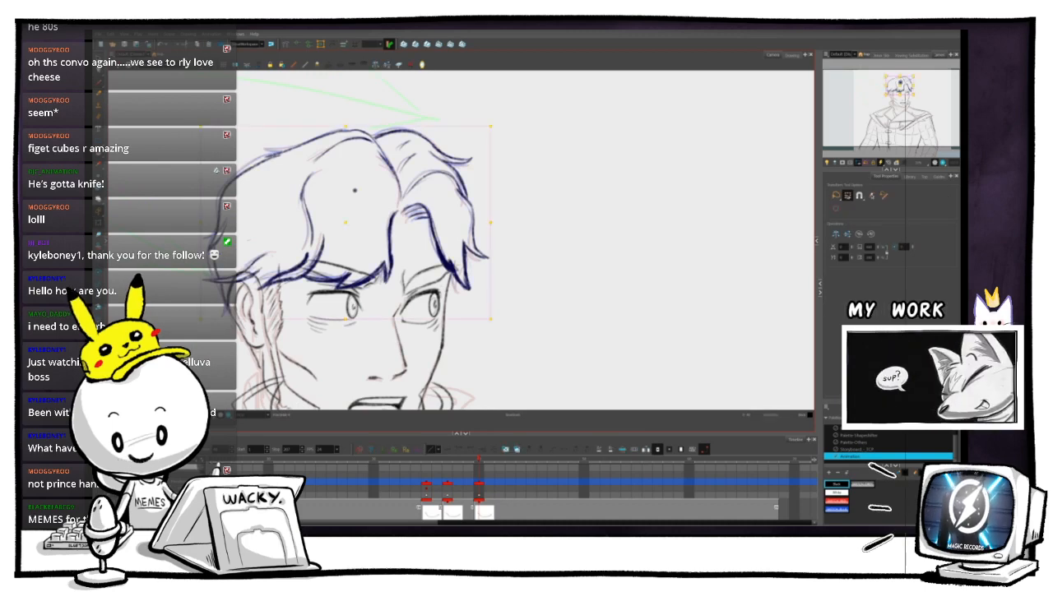
pyautogui.hotkey('alt', 'b')
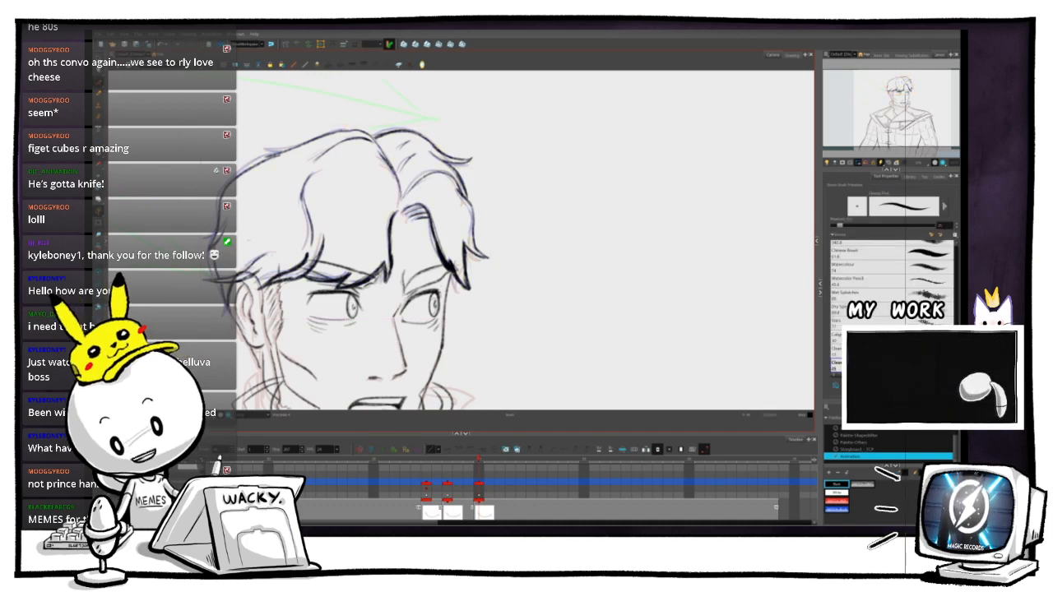
pyautogui.scroll(-2, 526, 492)
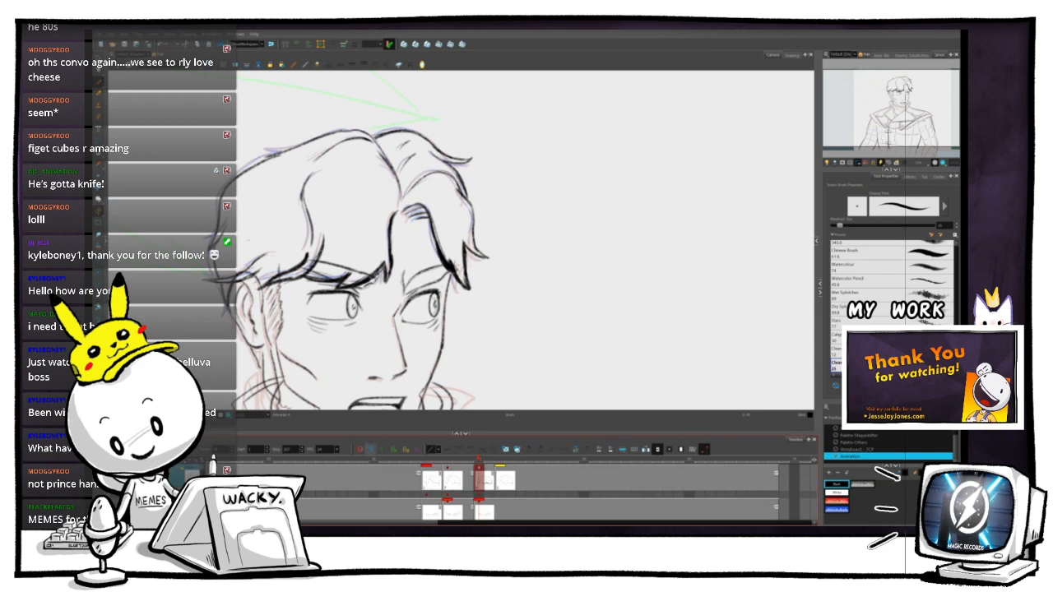
pyautogui.hotkey('shift', 'l')
pyautogui.moveTo(461, 247); pyautogui.dragTo(476, 256)
pyautogui.moveTo(482, 461)
pyautogui.mouseDown()
pyautogui.moveTo(499, 460)
pyautogui.moveTo(480, 462)
pyautogui.mouseUp()
pyautogui.hotkey('alt', 's')
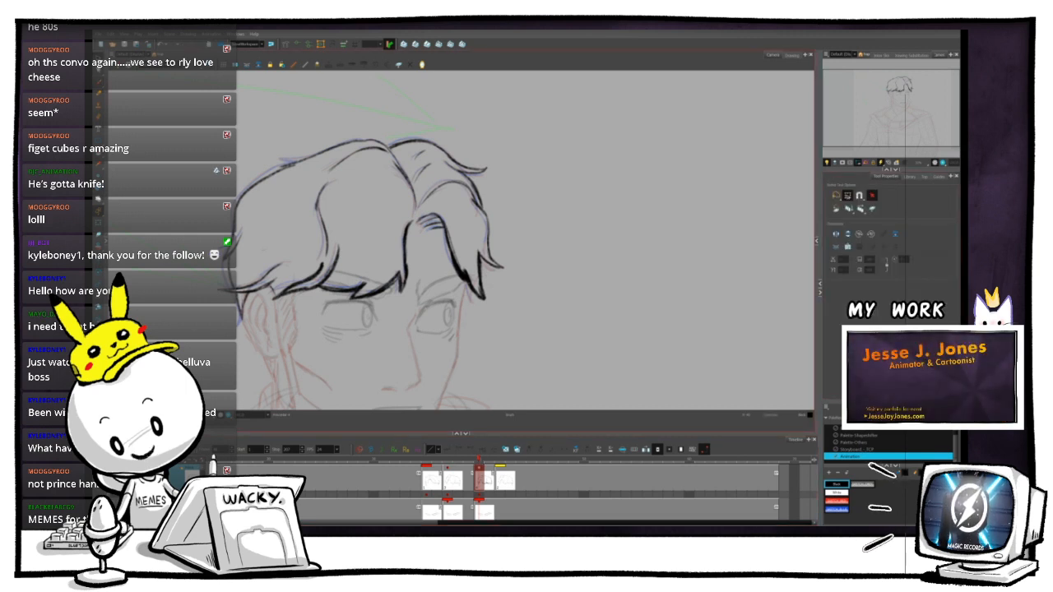
pyautogui.hotkey('ctrl', 'a')
pyautogui.press('Escape')
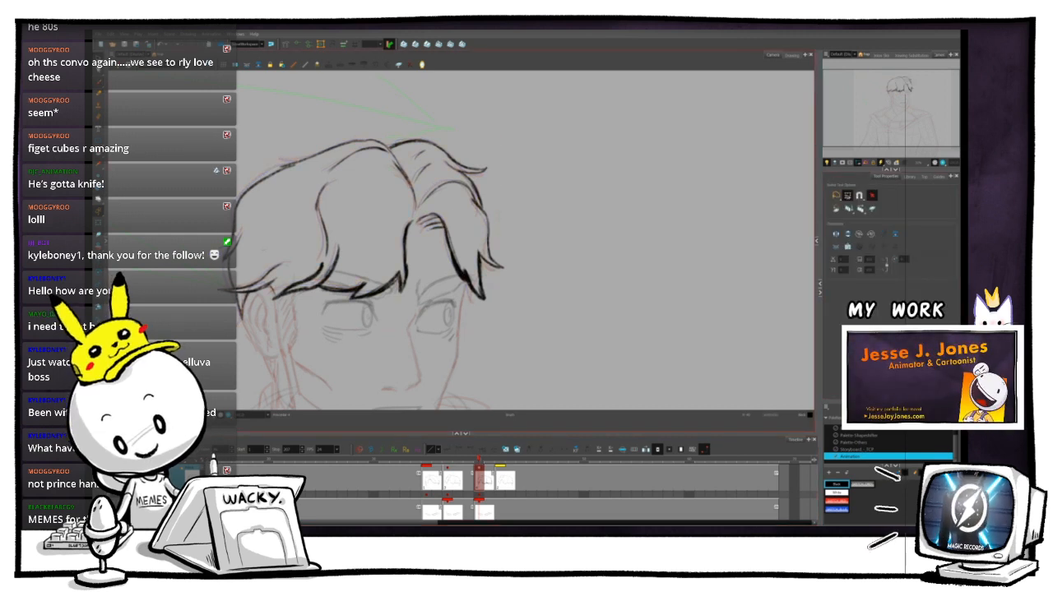
# - Flip between the last two hair drawings and move the last one a few frames later on the timeline
pyautogui.press('1')
pyautogui.press('1')
pyautogui.press('.')
pyautogui.press('.')
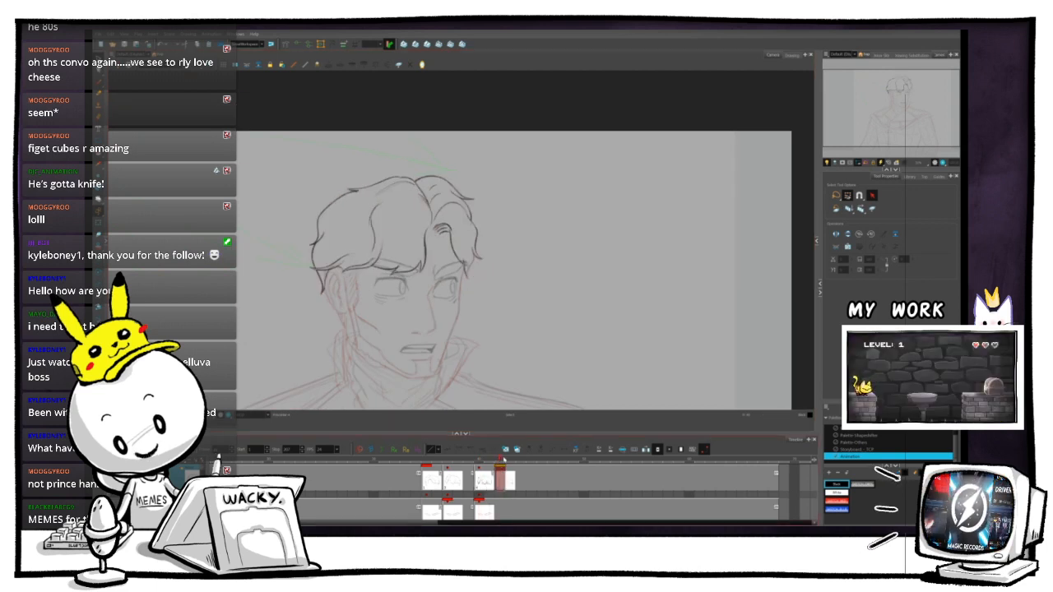
pyautogui.press(',')
pyautogui.press(',')
pyautogui.press('.')
pyautogui.press('.')
pyautogui.moveTo(499, 463)
pyautogui.mouseDown()
pyautogui.moveTo(485, 465)
pyautogui.moveTo(523, 478)
pyautogui.mouseUp()
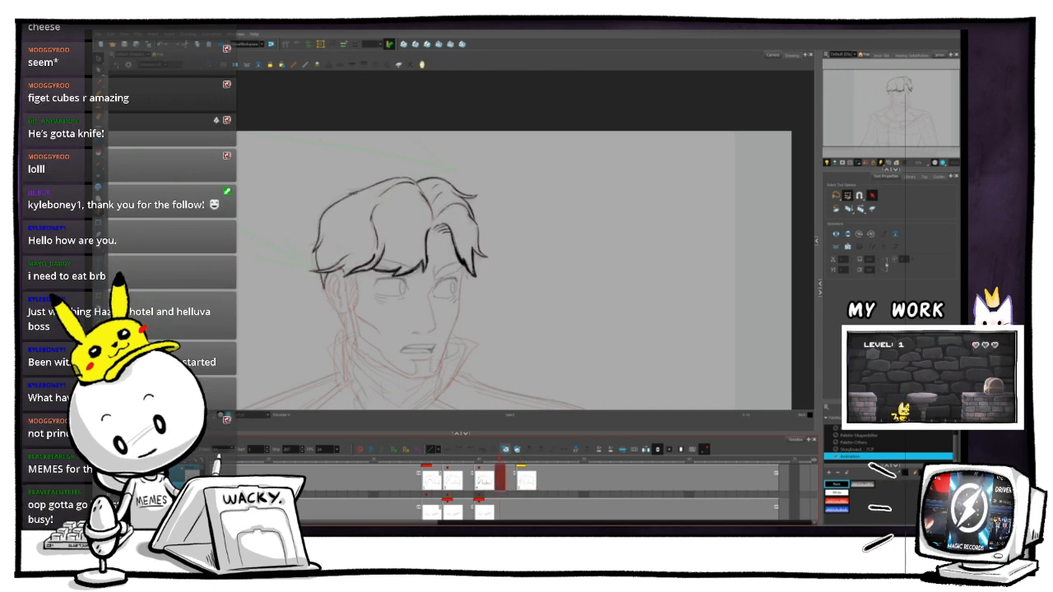
# - Make a blank hair drawing in the freed gap and open it mirrored in the Drawing view with the Brush tool
pyautogui.click(505, 449)
pyautogui.hotkey('ctrl', 'z')
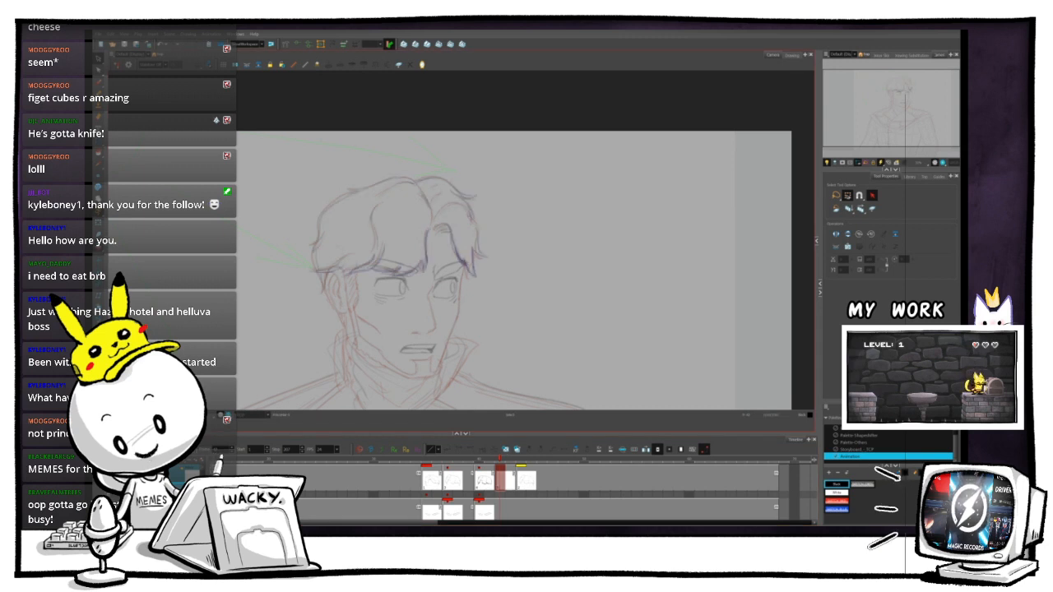
pyautogui.press('2')
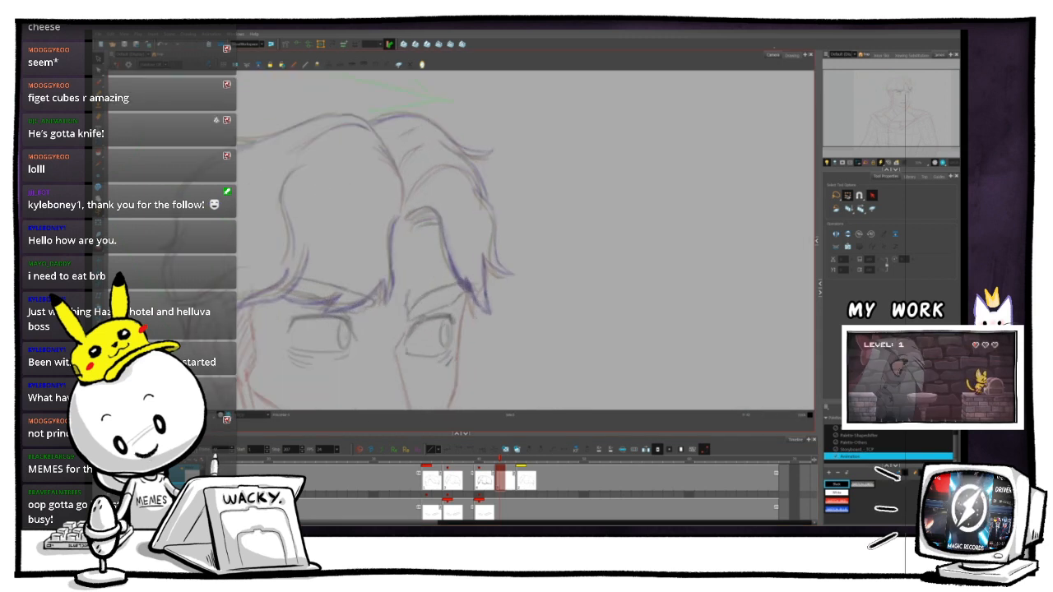
pyautogui.click(792, 55)
pyautogui.moveTo(538, 146)
pyautogui.mouseDown()
pyautogui.moveTo(491, 254)
pyautogui.moveTo(472, 266)
pyautogui.moveTo(566, 242)
pyautogui.mouseUp()
pyautogui.press('2')
pyautogui.press('2')
pyautogui.press('2')
pyautogui.hotkey('alt', 'b')
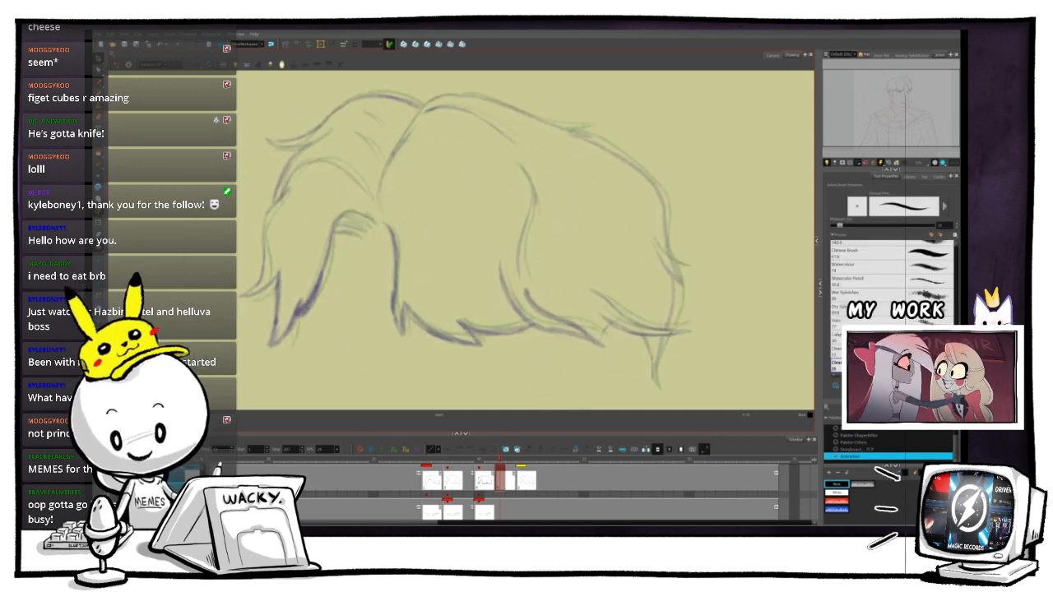
# - Sketch a tapering hair lock beside the fringe, divided into three segments numbered 1, 2 and 3
pyautogui.moveTo(561, 301); pyautogui.dragTo(544, 294)
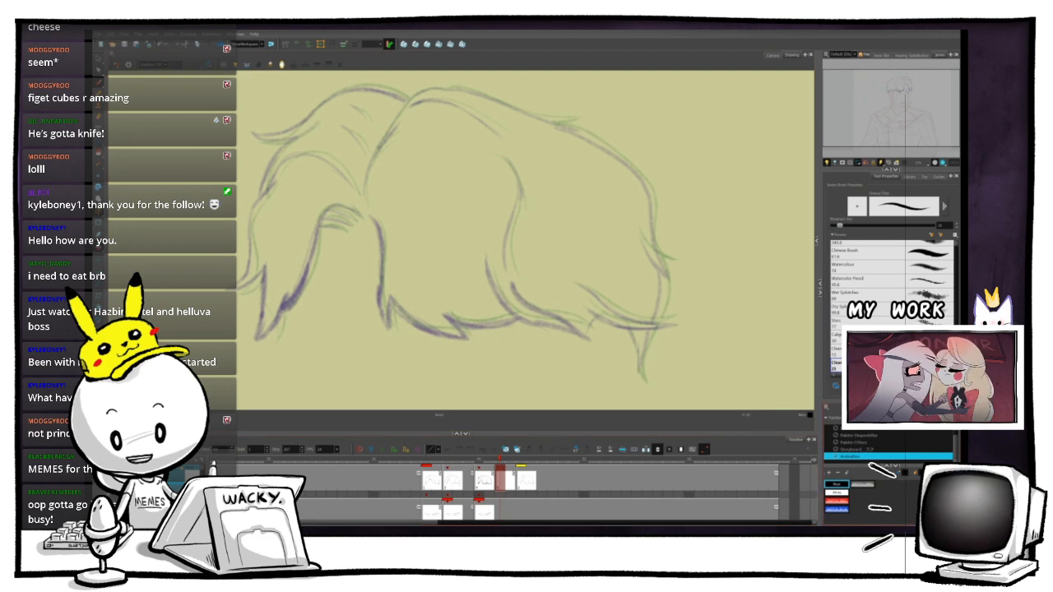
pyautogui.moveTo(429, 297); pyautogui.dragTo(471, 319)
pyautogui.press('2')
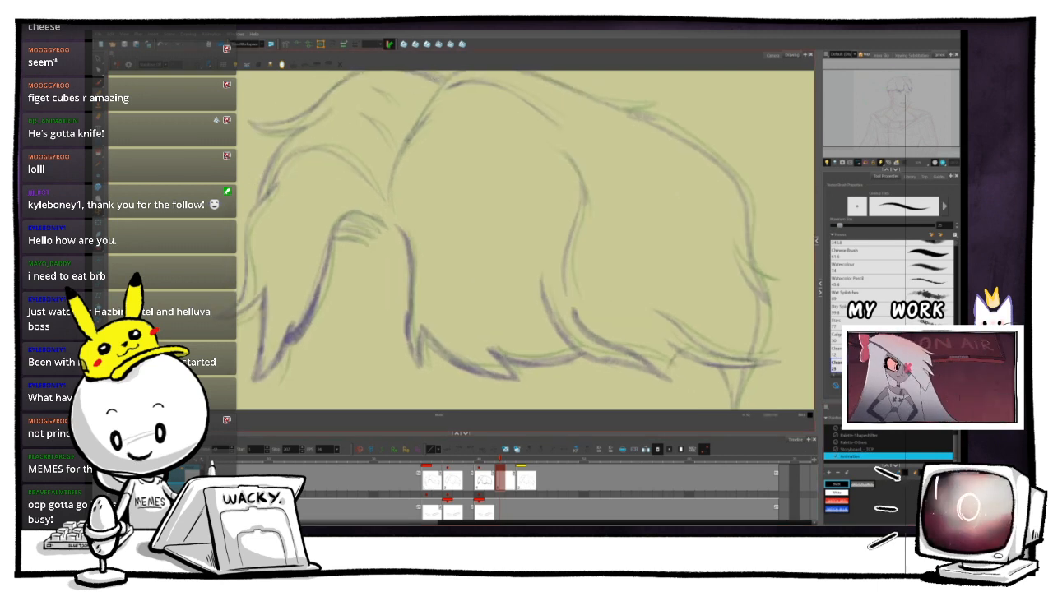
pyautogui.moveTo(390, 223); pyautogui.dragTo(432, 195)
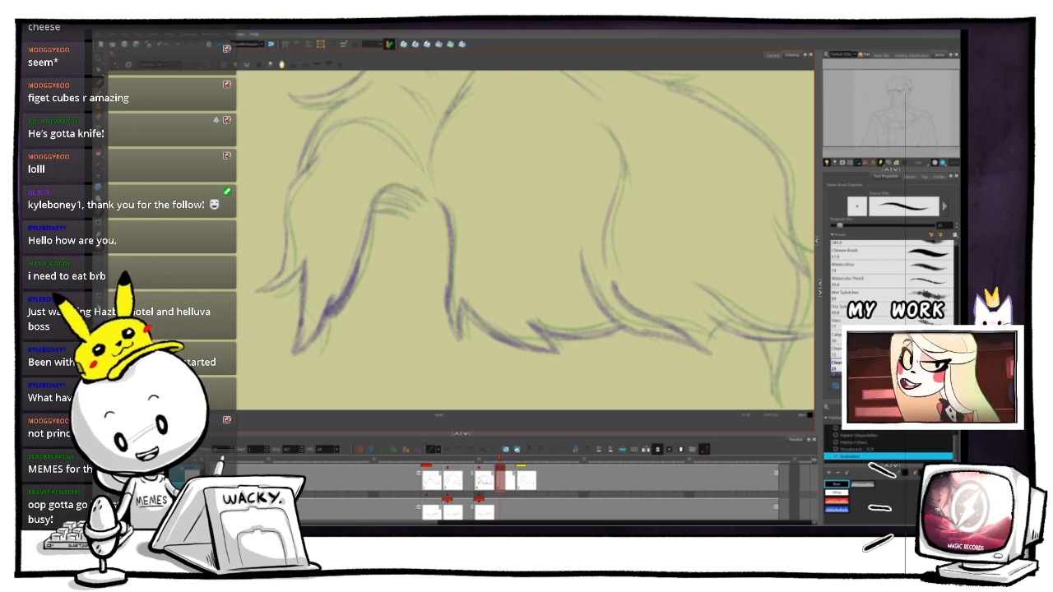
pyautogui.moveTo(432, 195); pyautogui.dragTo(453, 208)
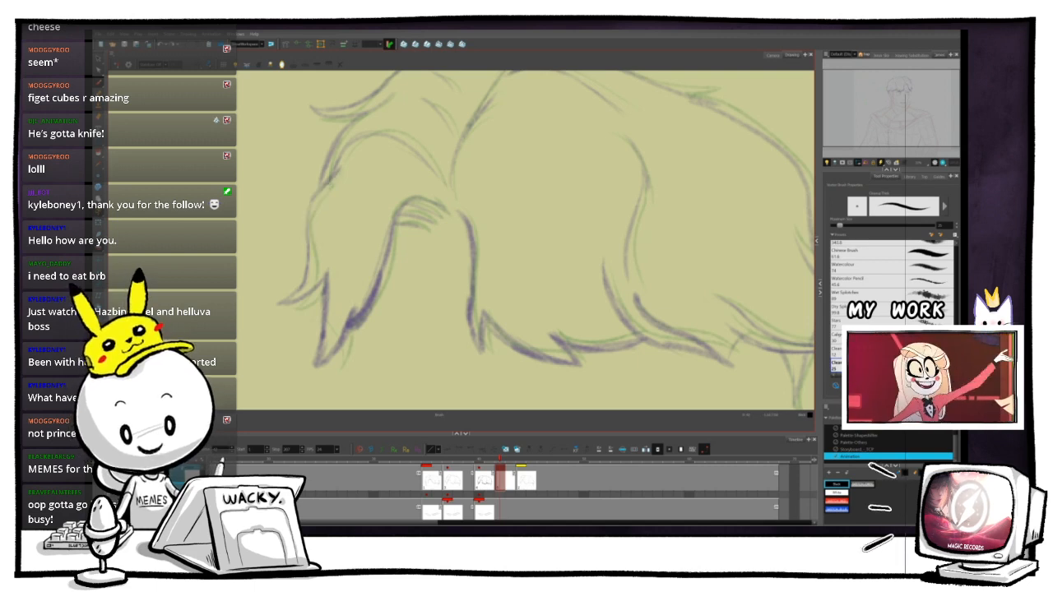
pyautogui.moveTo(358, 203); pyautogui.dragTo(391, 224)
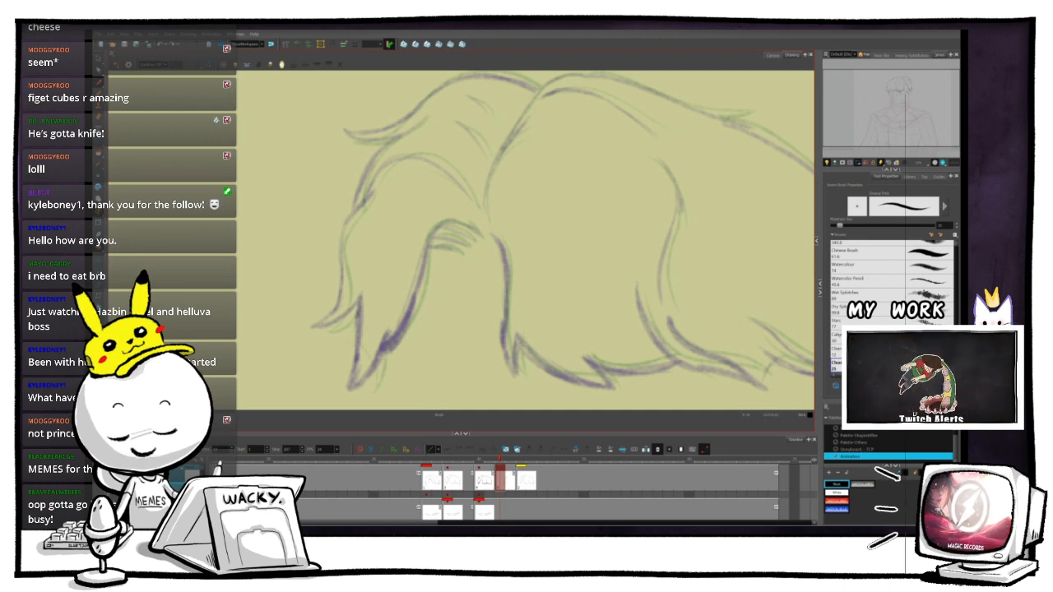
pyautogui.moveTo(256, 152)
pyautogui.mouseDown()
pyautogui.moveTo(227, 288)
pyautogui.moveTo(260, 258)
pyautogui.moveTo(296, 153)
pyautogui.mouseUp()
pyautogui.moveTo(244, 209); pyautogui.dragTo(277, 212)
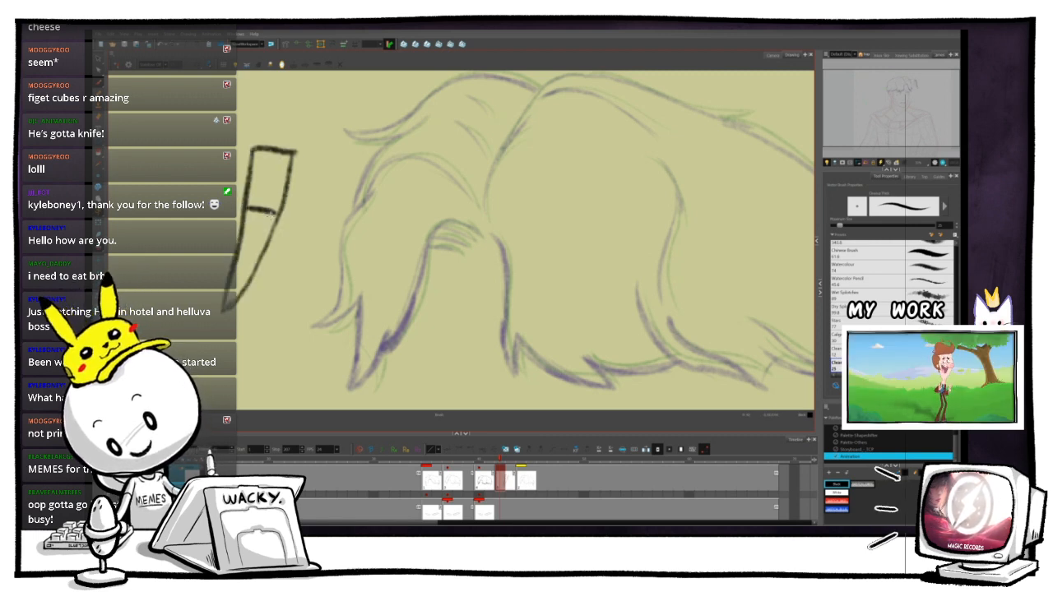
pyautogui.moveTo(238, 249); pyautogui.dragTo(272, 254)
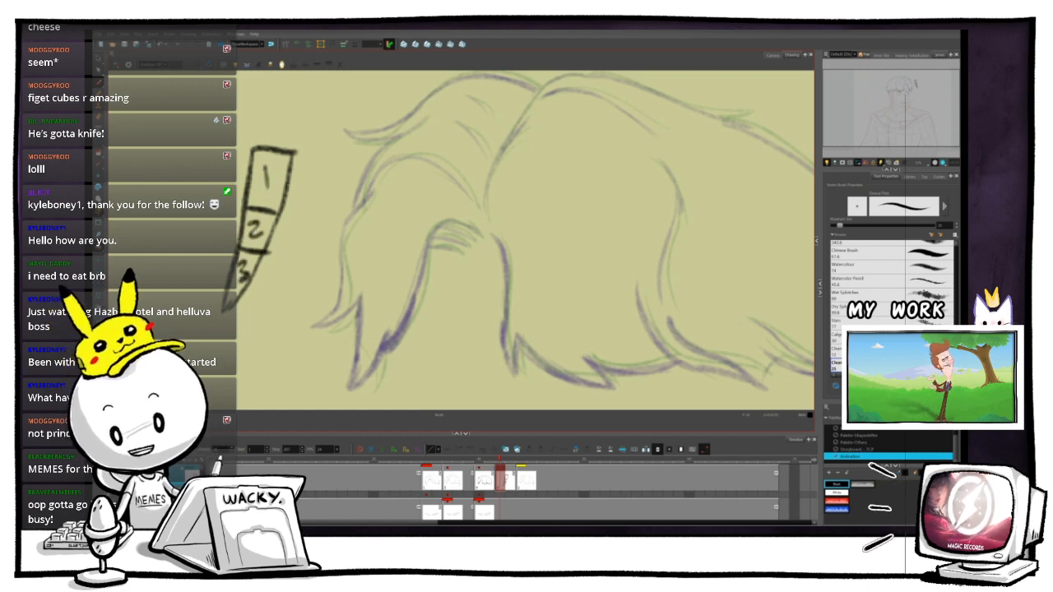
# - Sketch a second lock beside it, with segments 1 and 2 hanging down and the pointed segment 3 bent sharply sideways
pyautogui.moveTo(494, 246); pyautogui.dragTo(536, 247)
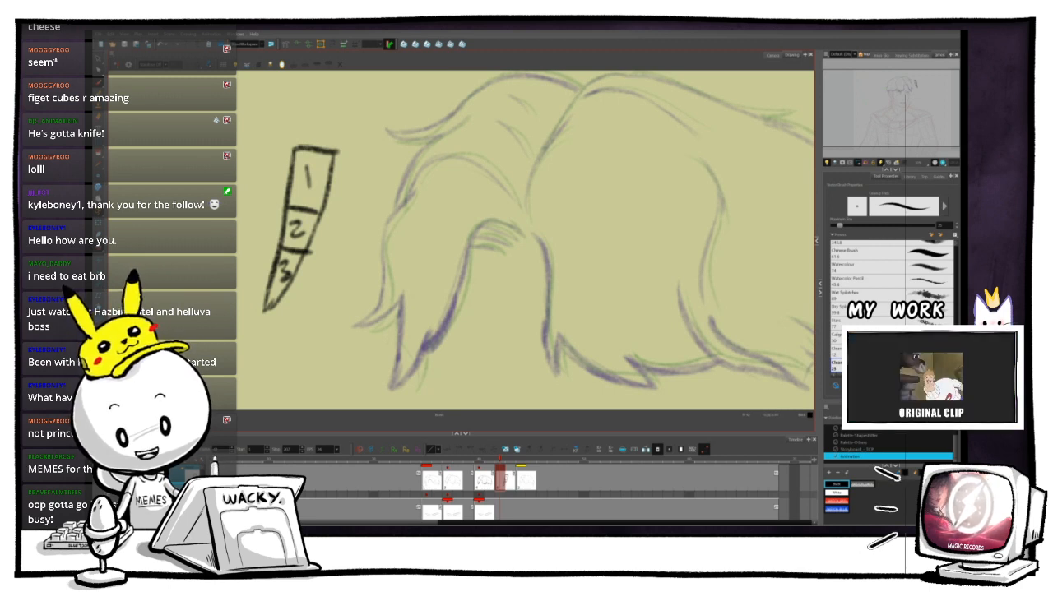
pyautogui.moveTo(402, 155)
pyautogui.mouseDown()
pyautogui.moveTo(447, 154)
pyautogui.moveTo(401, 210)
pyautogui.moveTo(451, 204)
pyautogui.mouseUp()
pyautogui.moveTo(446, 154); pyautogui.dragTo(448, 211)
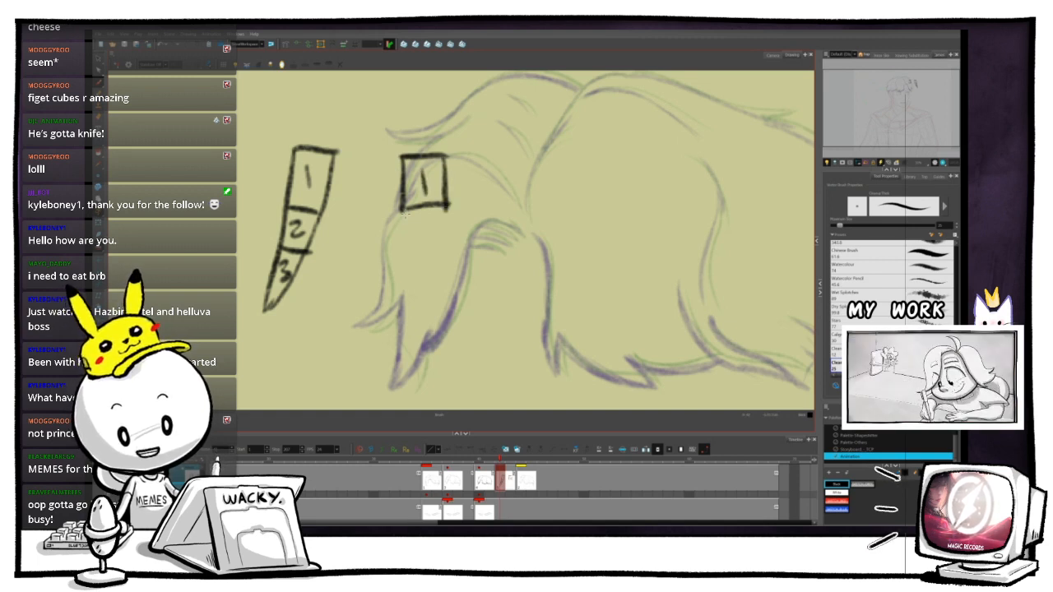
pyautogui.moveTo(393, 252)
pyautogui.mouseDown()
pyautogui.moveTo(430, 259)
pyautogui.moveTo(444, 206)
pyautogui.moveTo(427, 239)
pyautogui.moveTo(352, 272)
pyautogui.moveTo(426, 265)
pyautogui.mouseUp()
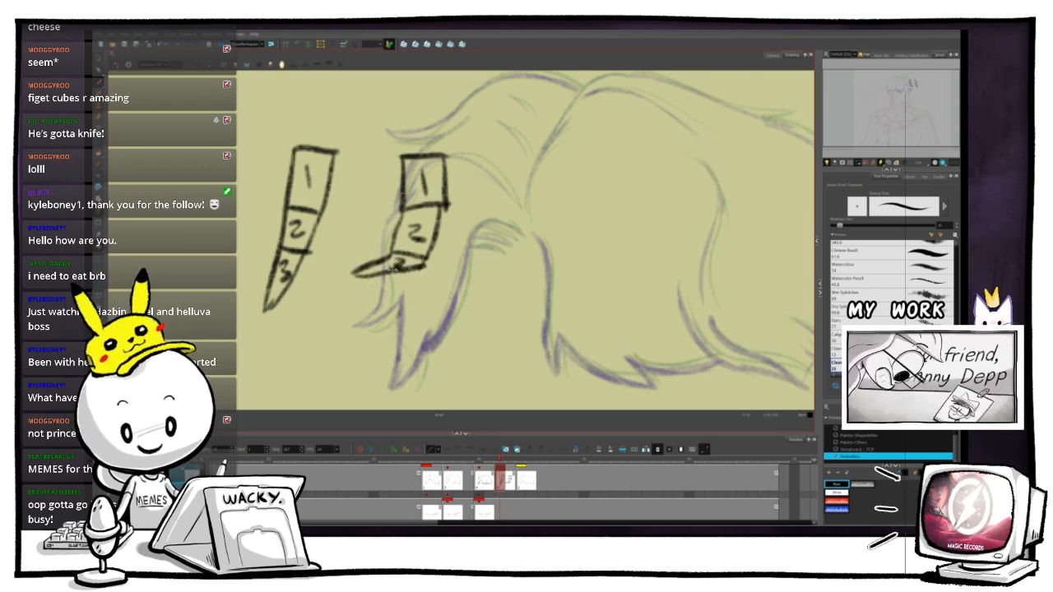
# - Sketch a third numbered three-segment lock, with its pointed segment 3 slanting diagonally downward
pyautogui.moveTo(485, 161)
pyautogui.mouseDown()
pyautogui.moveTo(483, 214)
pyautogui.moveTo(534, 163)
pyautogui.moveTo(526, 215)
pyautogui.moveTo(482, 212)
pyautogui.mouseUp()
pyautogui.moveTo(506, 178)
pyautogui.mouseDown()
pyautogui.moveTo(511, 197)
pyautogui.moveTo(467, 265)
pyautogui.moveTo(503, 260)
pyautogui.mouseUp()
pyautogui.hotkey('ctrl', 'z')
pyautogui.hotkey('ctrl', 'z')
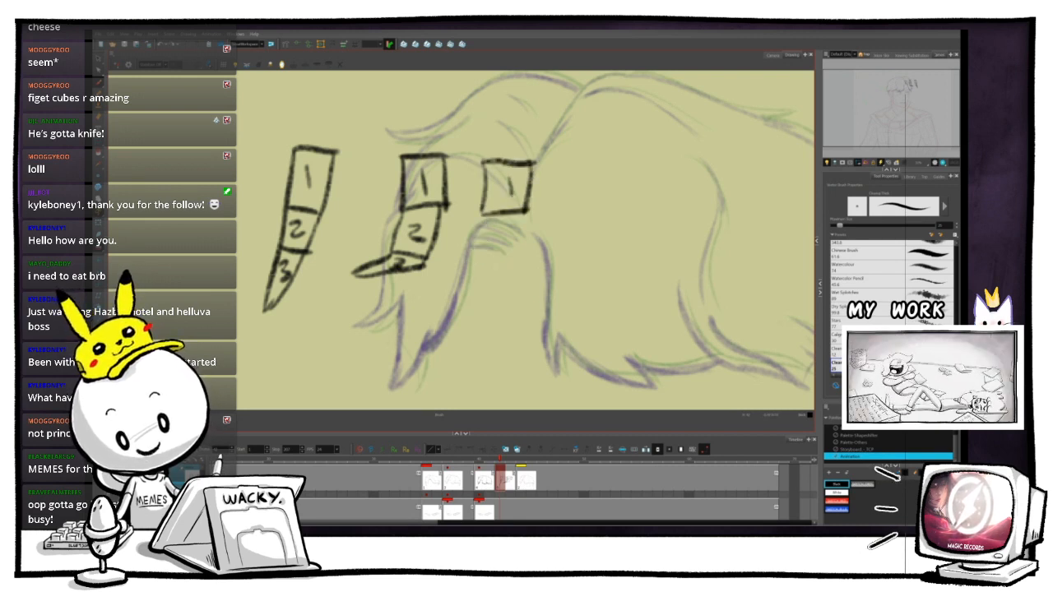
pyautogui.moveTo(484, 216)
pyautogui.mouseDown()
pyautogui.moveTo(486, 255)
pyautogui.moveTo(529, 254)
pyautogui.mouseUp()
pyautogui.moveTo(528, 206); pyautogui.dragTo(526, 256)
pyautogui.moveTo(496, 230)
pyautogui.mouseDown()
pyautogui.moveTo(507, 225)
pyautogui.moveTo(518, 248)
pyautogui.moveTo(466, 291)
pyautogui.moveTo(526, 252)
pyautogui.mouseUp()
pyautogui.moveTo(488, 268); pyautogui.dragTo(492, 284)
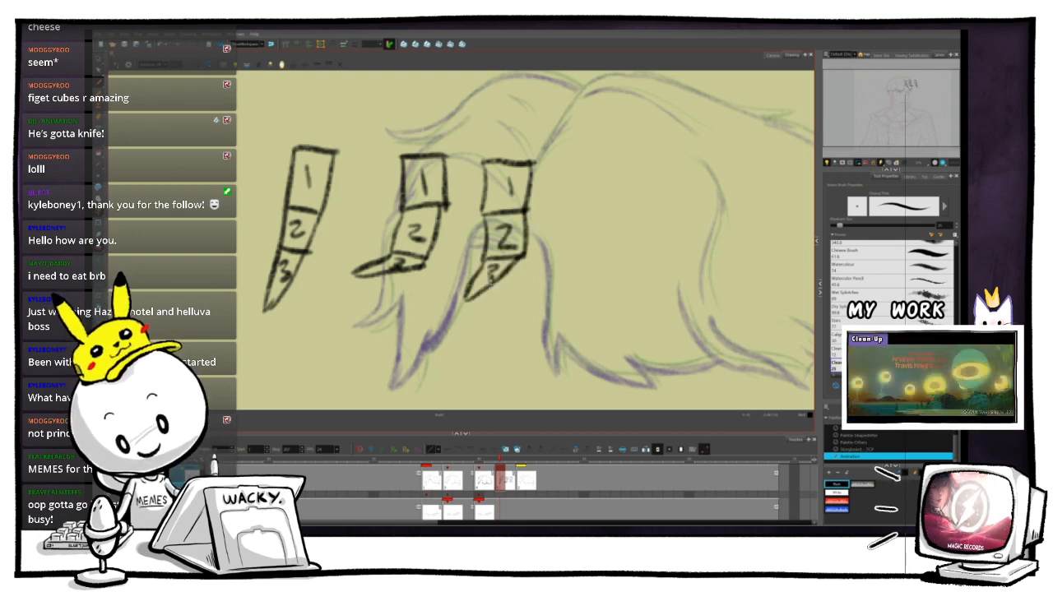
# - Sketch a fourth lock hanging straight down, divided into segments 1, 2 and 3
pyautogui.moveTo(569, 163); pyautogui.dragTo(566, 308)
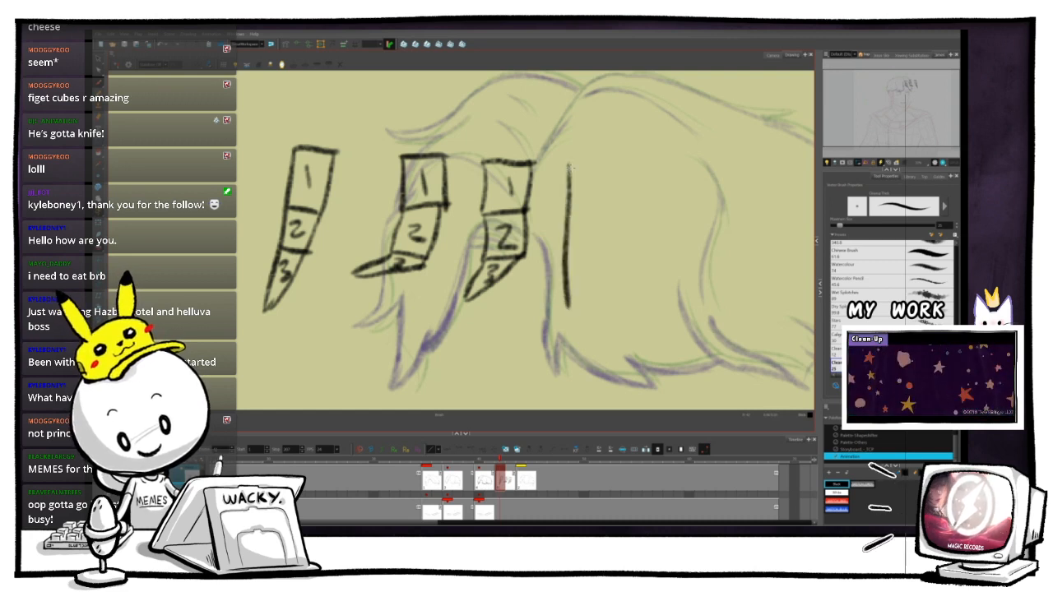
pyautogui.moveTo(569, 164)
pyautogui.mouseDown()
pyautogui.moveTo(601, 166)
pyautogui.moveTo(603, 177)
pyautogui.moveTo(591, 292)
pyautogui.moveTo(568, 308)
pyautogui.mouseUp()
pyautogui.moveTo(564, 265); pyautogui.dragTo(597, 260)
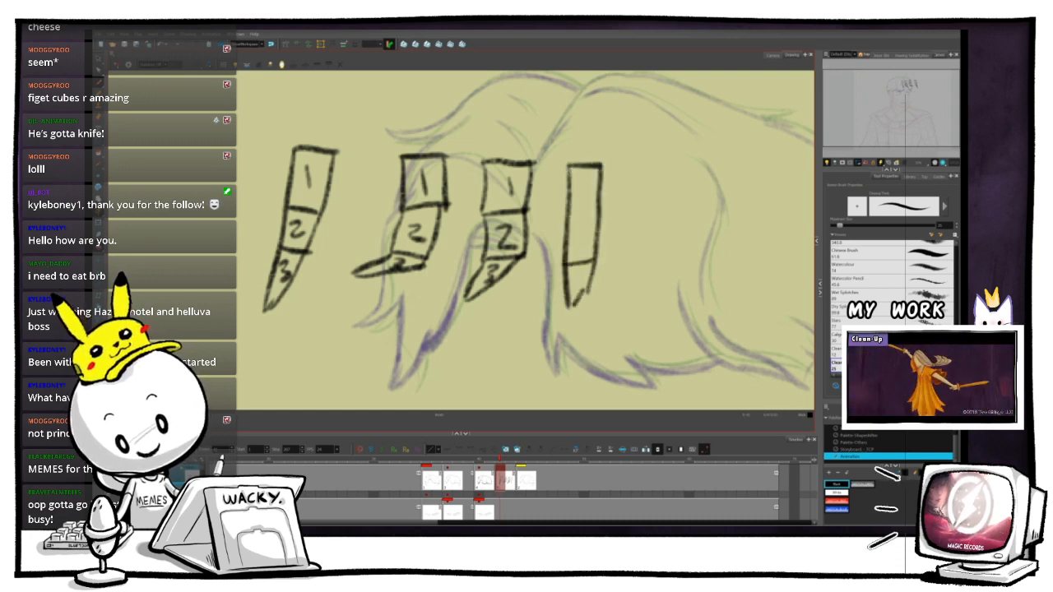
pyautogui.moveTo(567, 209); pyautogui.dragTo(595, 206)
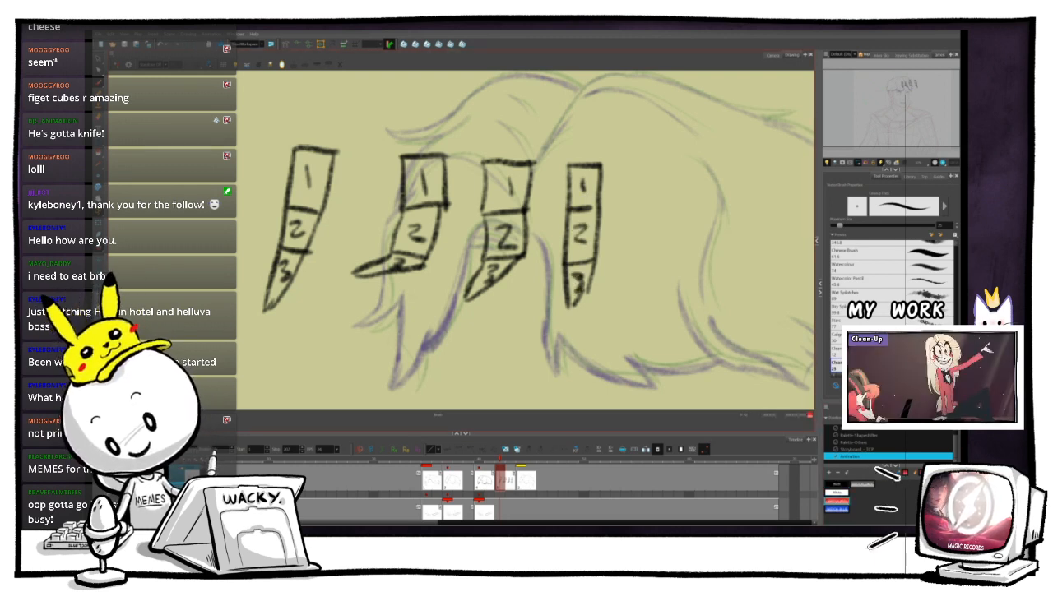
# - Mark the flow of the last three locks with red curves, clear the whole explanatory sketch and return to black
pyautogui.moveTo(390, 163)
pyautogui.mouseDown()
pyautogui.moveTo(356, 250)
pyautogui.moveTo(331, 251)
pyautogui.mouseUp()
pyautogui.moveTo(473, 174); pyautogui.dragTo(444, 293)
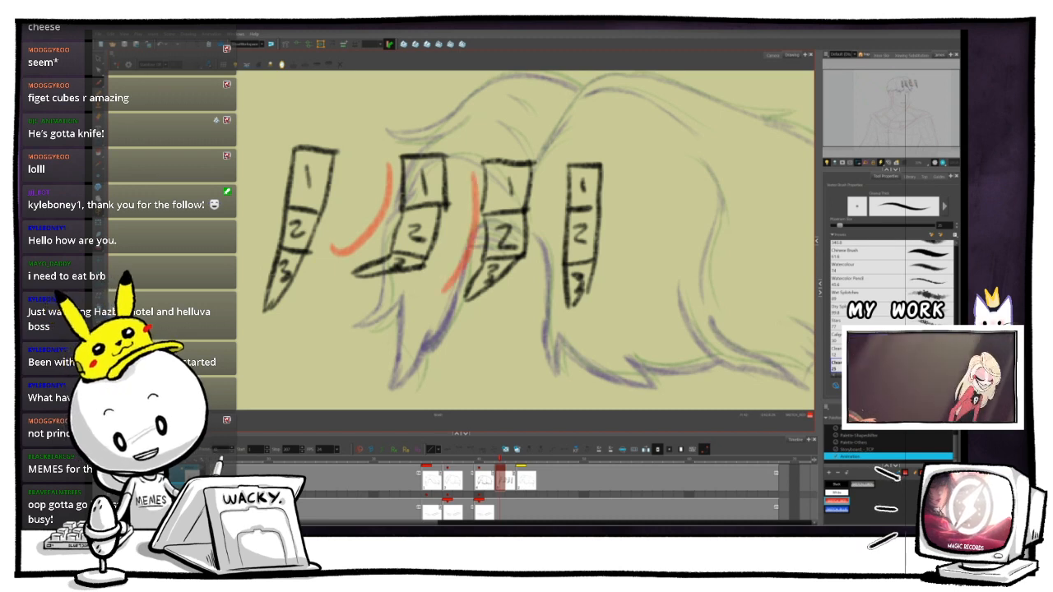
pyautogui.moveTo(561, 176); pyautogui.dragTo(545, 315)
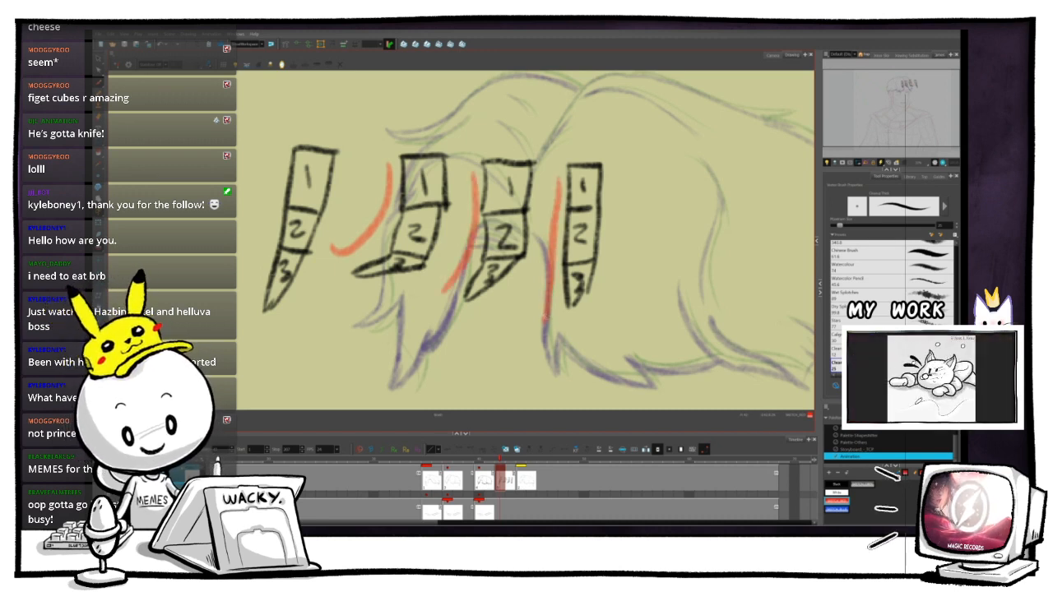
pyautogui.press('Delete')
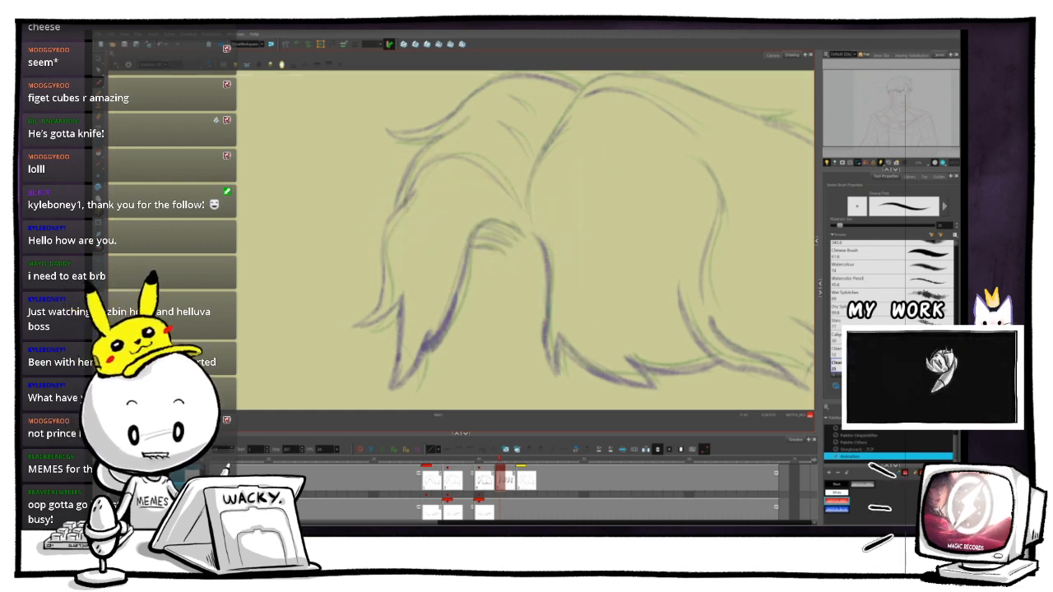
pyautogui.click(836, 484)
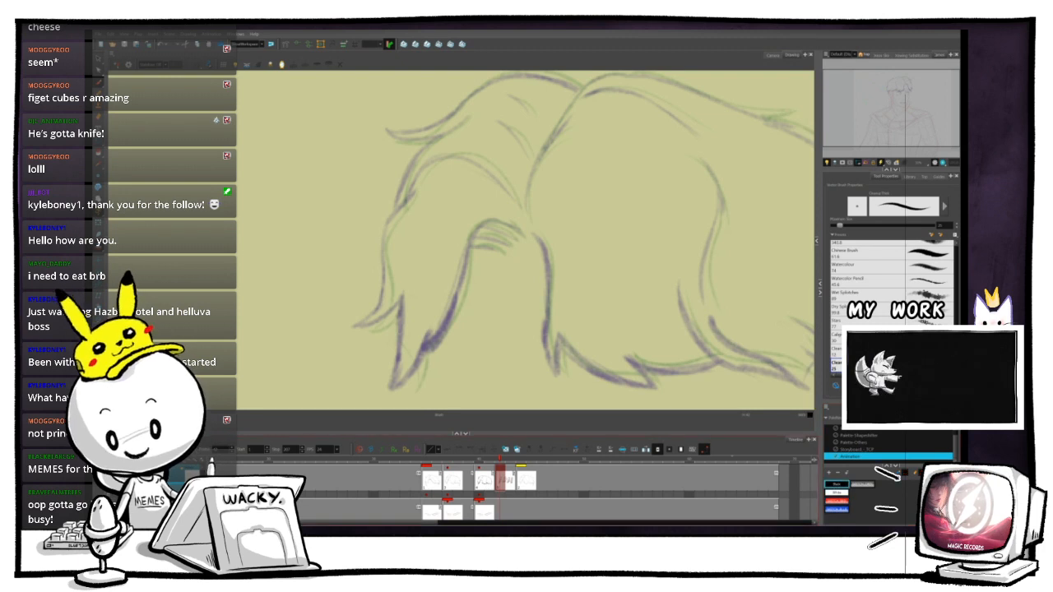
# - Ink the long pointed lock at the side of the face and the small outward flick next to it, midway between the onion-skin drawings
pyautogui.moveTo(526, 246); pyautogui.dragTo(490, 237)
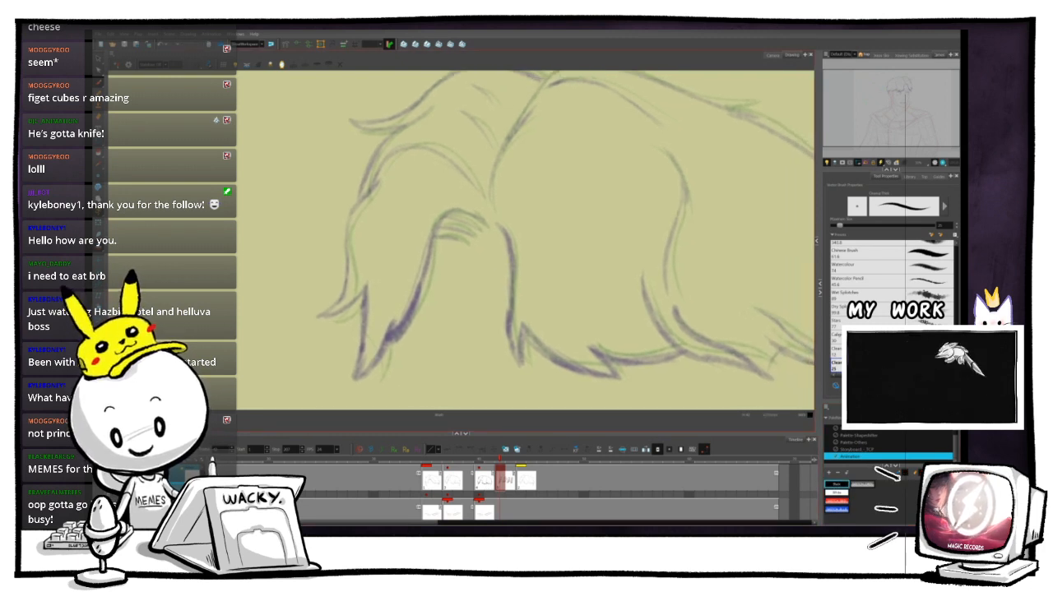
pyautogui.moveTo(576, 247); pyautogui.dragTo(574, 232)
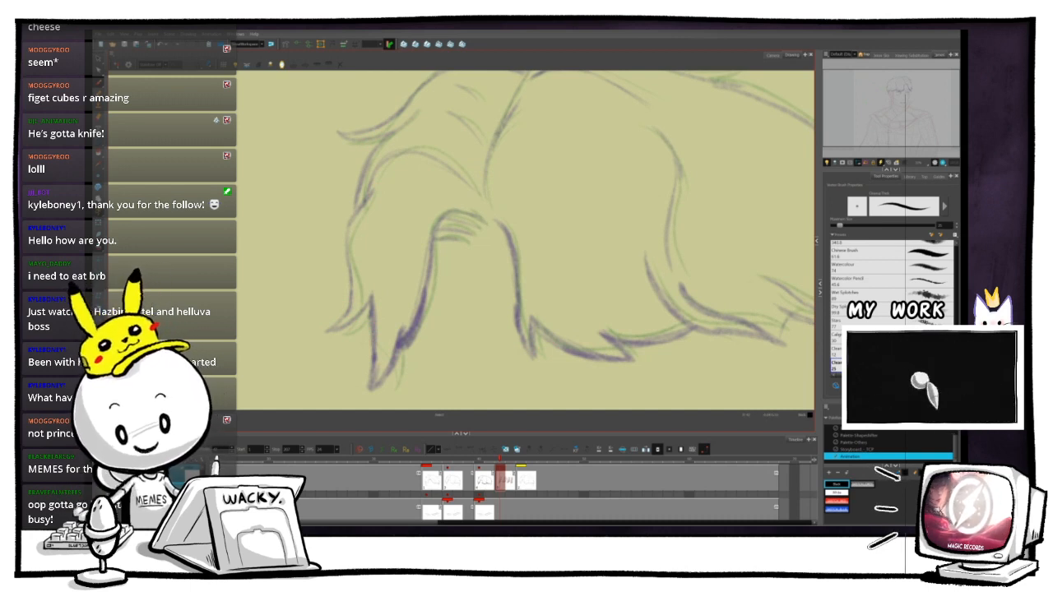
pyautogui.moveTo(576, 247); pyautogui.dragTo(574, 238)
pyautogui.press('2')
pyautogui.moveTo(526, 271)
pyautogui.mouseDown()
pyautogui.moveTo(562, 208)
pyautogui.moveTo(558, 191)
pyautogui.mouseUp()
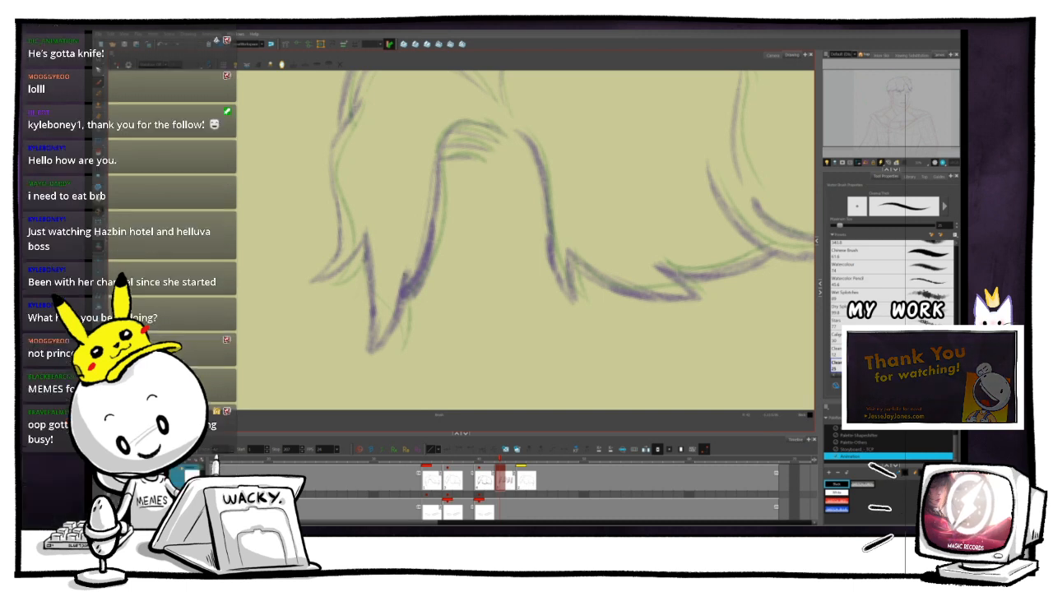
pyautogui.moveTo(406, 306)
pyautogui.mouseDown()
pyautogui.moveTo(376, 351)
pyautogui.moveTo(387, 301)
pyautogui.mouseUp()
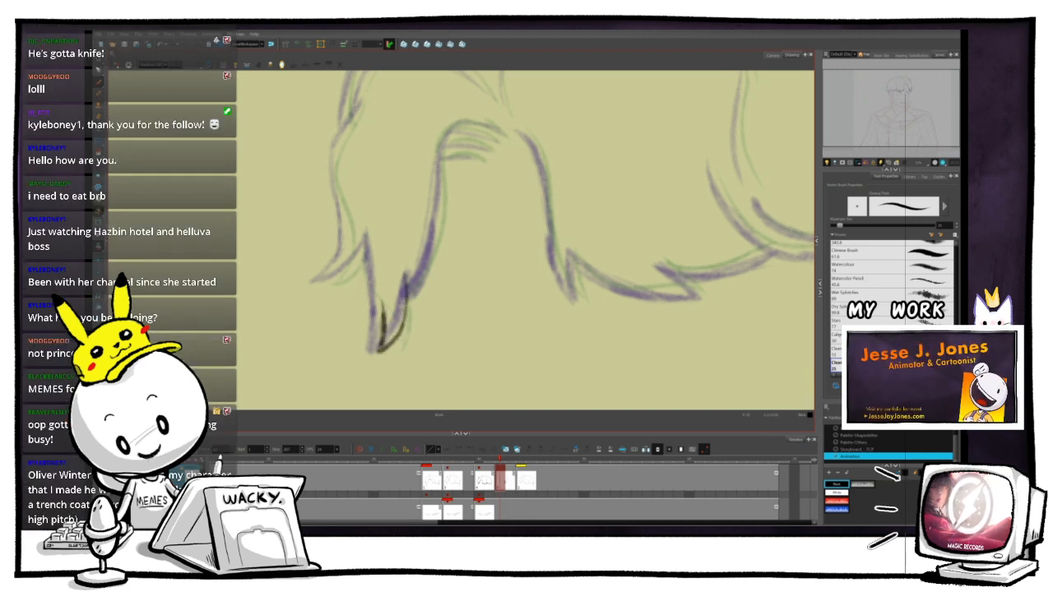
pyautogui.moveTo(365, 240)
pyautogui.mouseDown()
pyautogui.moveTo(379, 328)
pyautogui.moveTo(423, 355)
pyautogui.mouseUp()
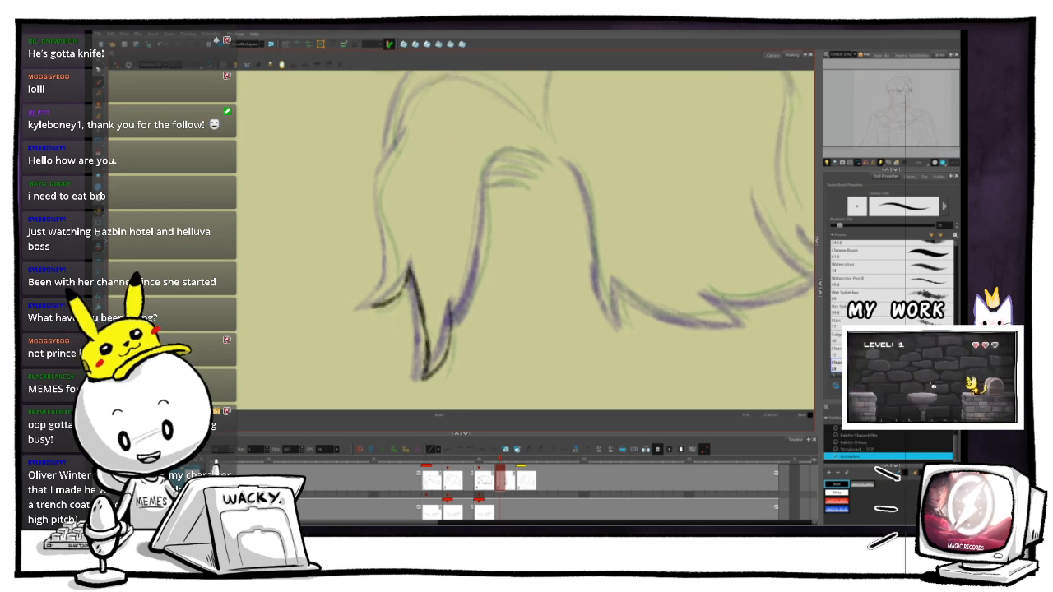
pyautogui.moveTo(377, 299)
pyautogui.mouseDown()
pyautogui.moveTo(393, 274)
pyautogui.moveTo(384, 225)
pyautogui.moveTo(396, 297)
pyautogui.mouseUp()
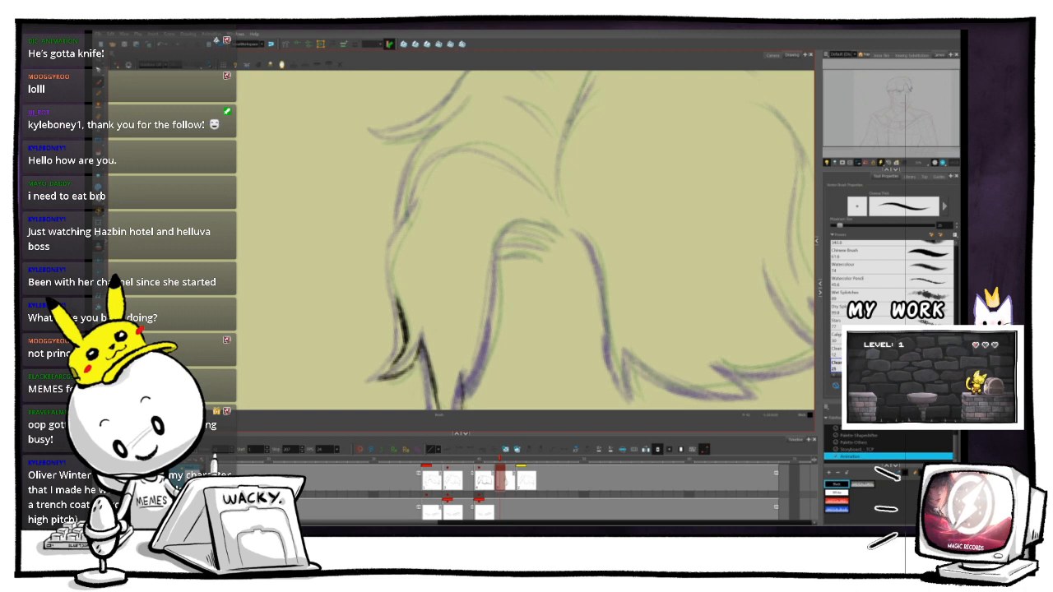
# - Ink the outer side contour of the hair above the small flick, plus the arched strand curving over towards the parting
pyautogui.moveTo(416, 212)
pyautogui.mouseDown()
pyautogui.moveTo(393, 256)
pyautogui.moveTo(399, 309)
pyautogui.mouseUp()
pyautogui.moveTo(419, 200)
pyautogui.mouseDown()
pyautogui.moveTo(402, 266)
pyautogui.moveTo(388, 278)
pyautogui.mouseUp()
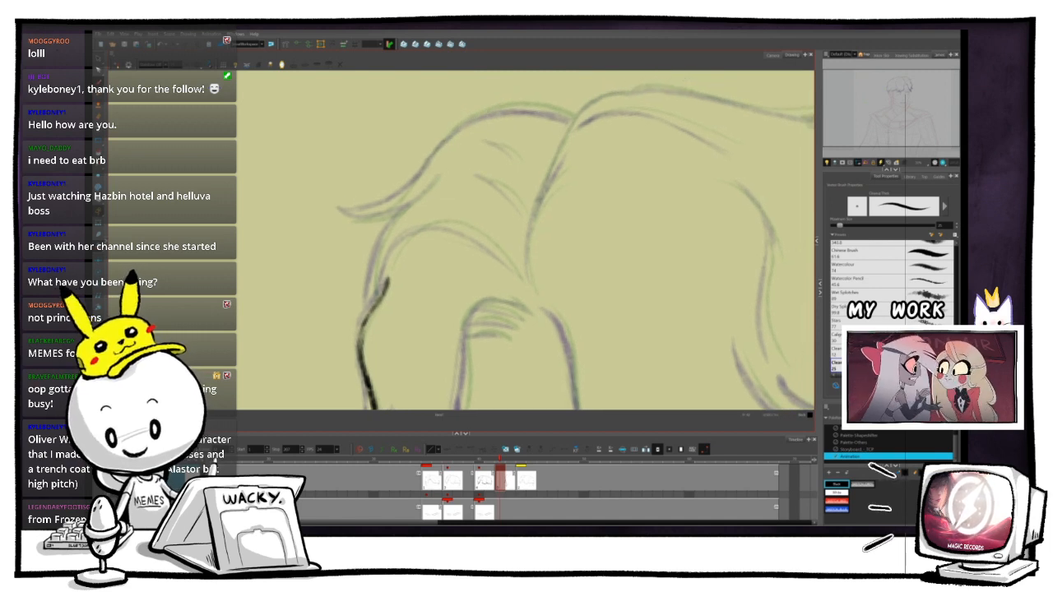
pyautogui.moveTo(387, 278); pyautogui.dragTo(394, 289)
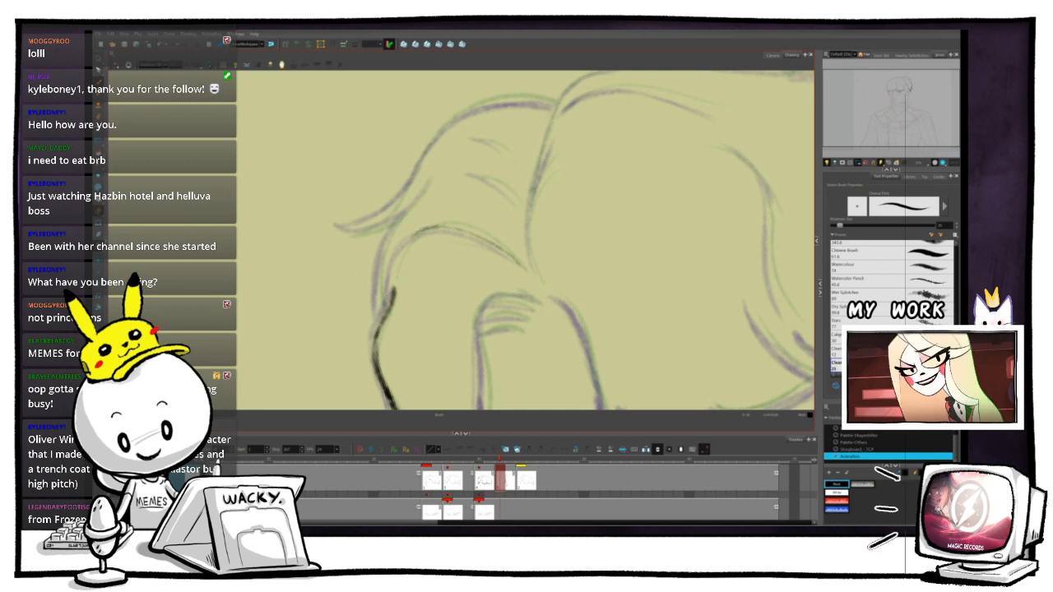
pyautogui.moveTo(413, 236); pyautogui.dragTo(395, 275)
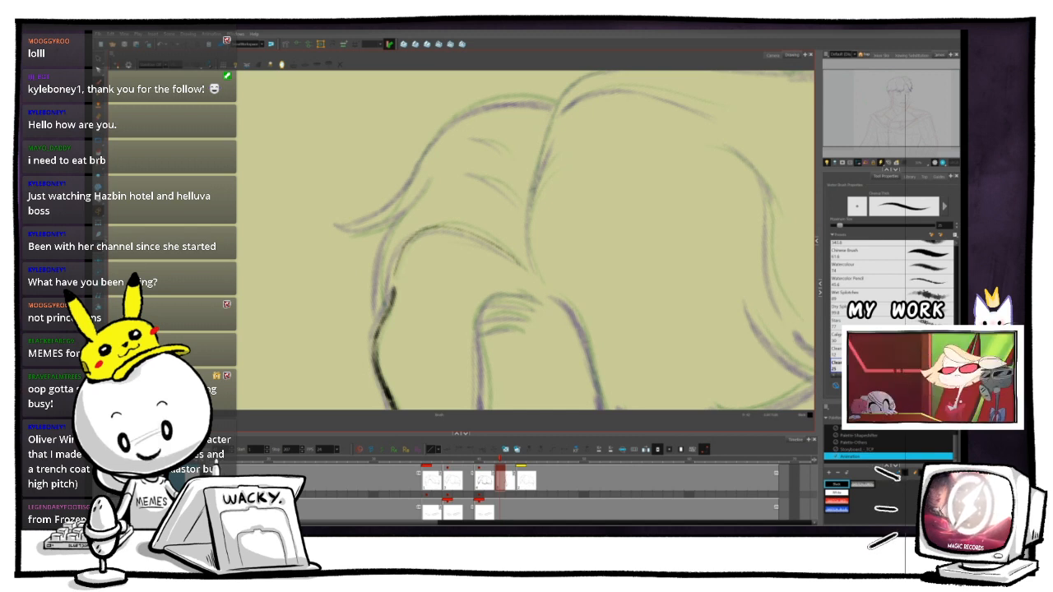
pyautogui.moveTo(485, 244)
pyautogui.mouseDown()
pyautogui.moveTo(436, 228)
pyautogui.moveTo(404, 252)
pyautogui.mouseUp()
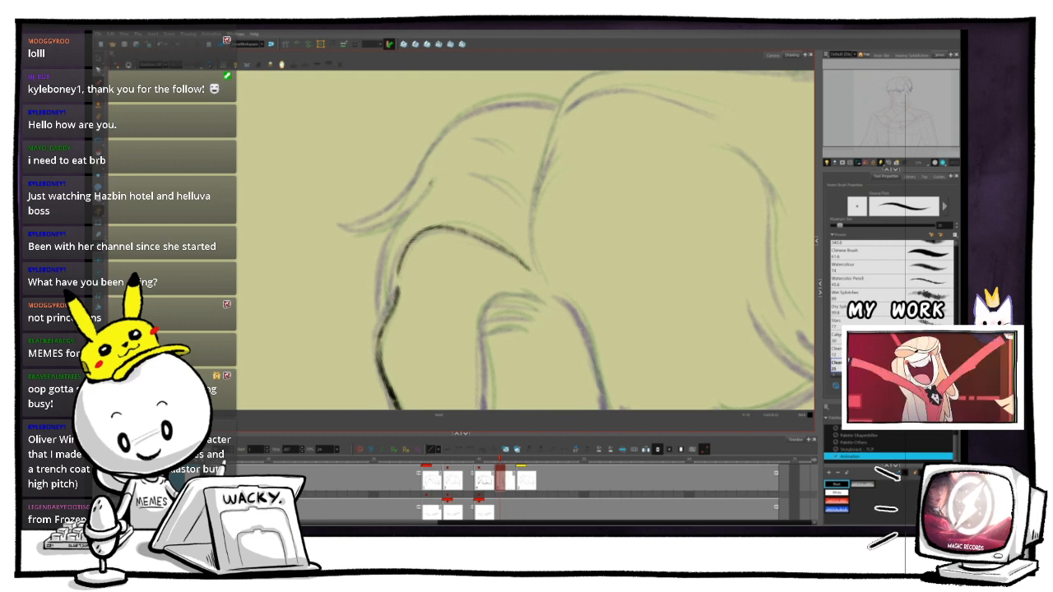
# - Ink the outward-flicking pointed lock above the side contour, with both edges meeting at its tip
pyautogui.moveTo(430, 182)
pyautogui.mouseDown()
pyautogui.moveTo(400, 223)
pyautogui.moveTo(380, 314)
pyautogui.moveTo(397, 298)
pyautogui.moveTo(406, 350)
pyautogui.moveTo(441, 361)
pyautogui.moveTo(425, 336)
pyautogui.moveTo(446, 342)
pyautogui.mouseUp()
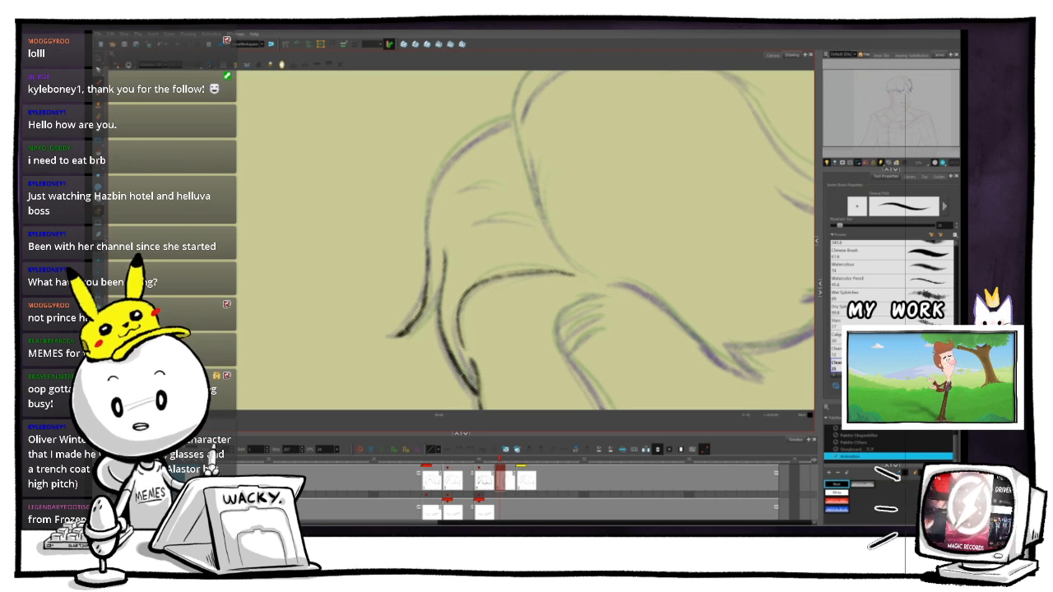
pyautogui.moveTo(439, 299); pyautogui.dragTo(406, 336)
pyautogui.moveTo(470, 376); pyautogui.dragTo(428, 372)
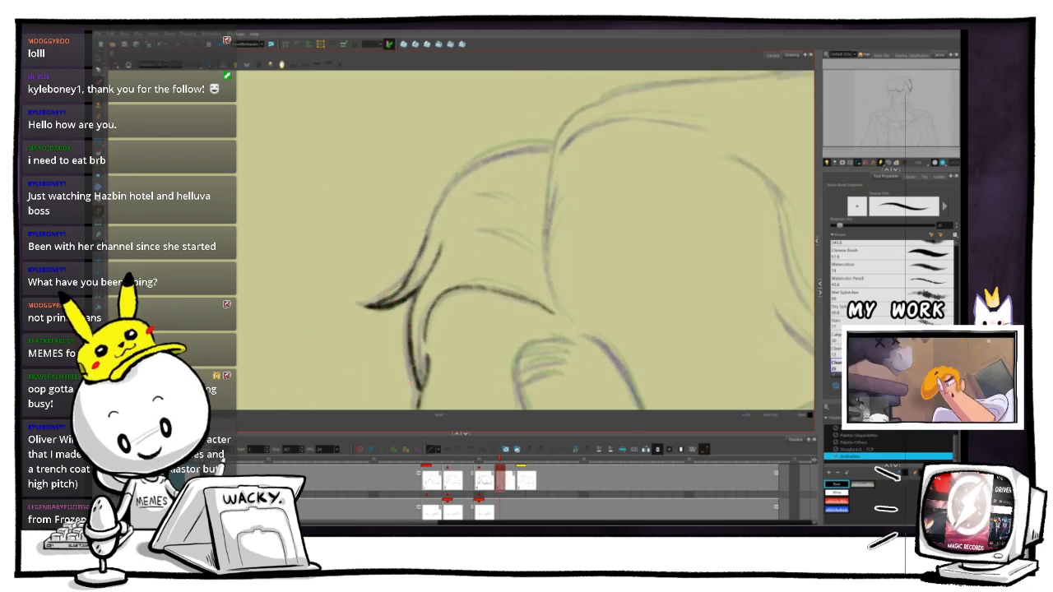
# - Ink the parting line with its overlapping strand, two short inner hair strokes and the crown contour leading down to the upper flick
pyautogui.moveTo(557, 240); pyautogui.dragTo(448, 274)
pyautogui.moveTo(445, 176); pyautogui.dragTo(437, 247)
pyautogui.moveTo(442, 200)
pyautogui.mouseDown()
pyautogui.moveTo(433, 299)
pyautogui.moveTo(459, 355)
pyautogui.mouseUp()
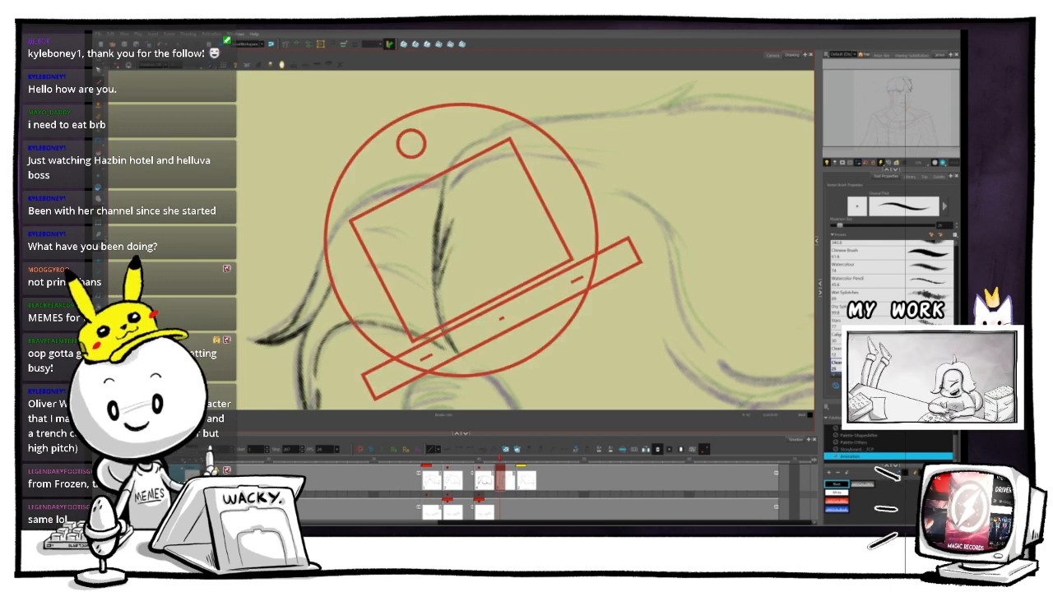
pyautogui.moveTo(592, 313); pyautogui.dragTo(533, 108)
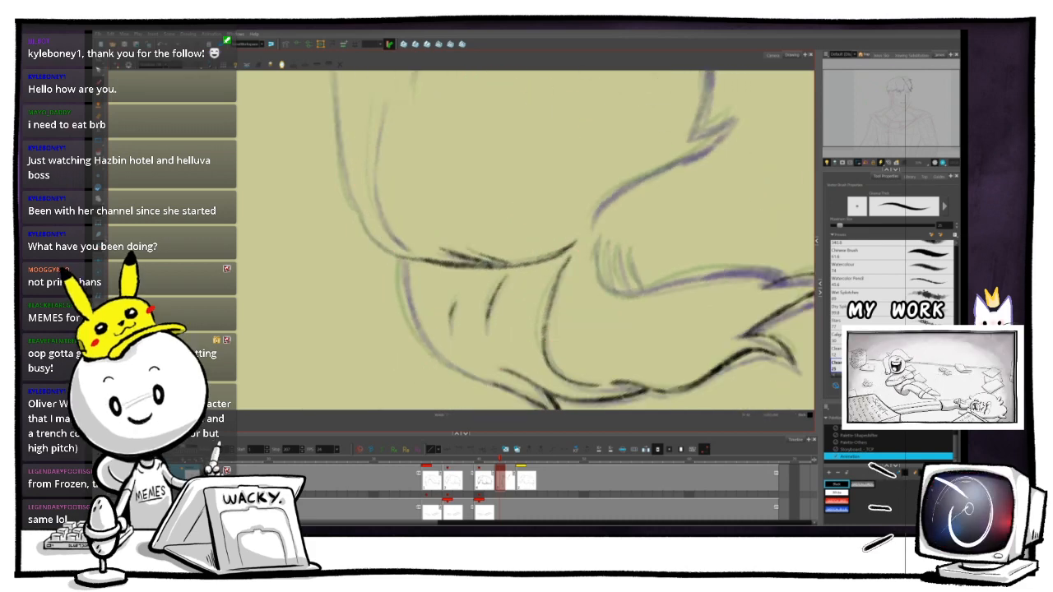
pyautogui.moveTo(422, 317); pyautogui.dragTo(377, 220)
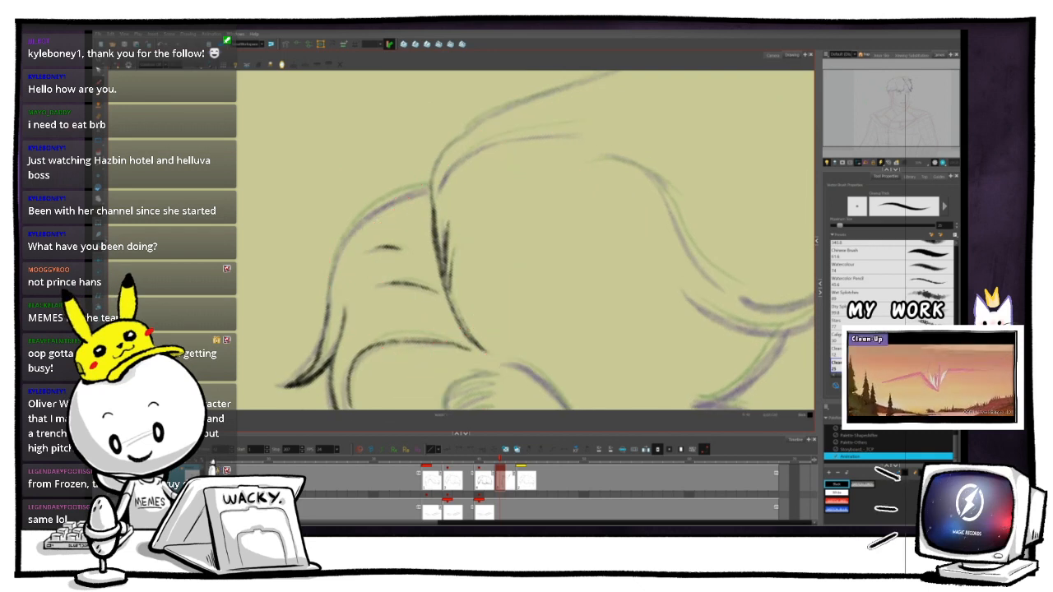
pyautogui.moveTo(412, 189)
pyautogui.mouseDown()
pyautogui.moveTo(357, 223)
pyautogui.moveTo(333, 262)
pyautogui.mouseUp()
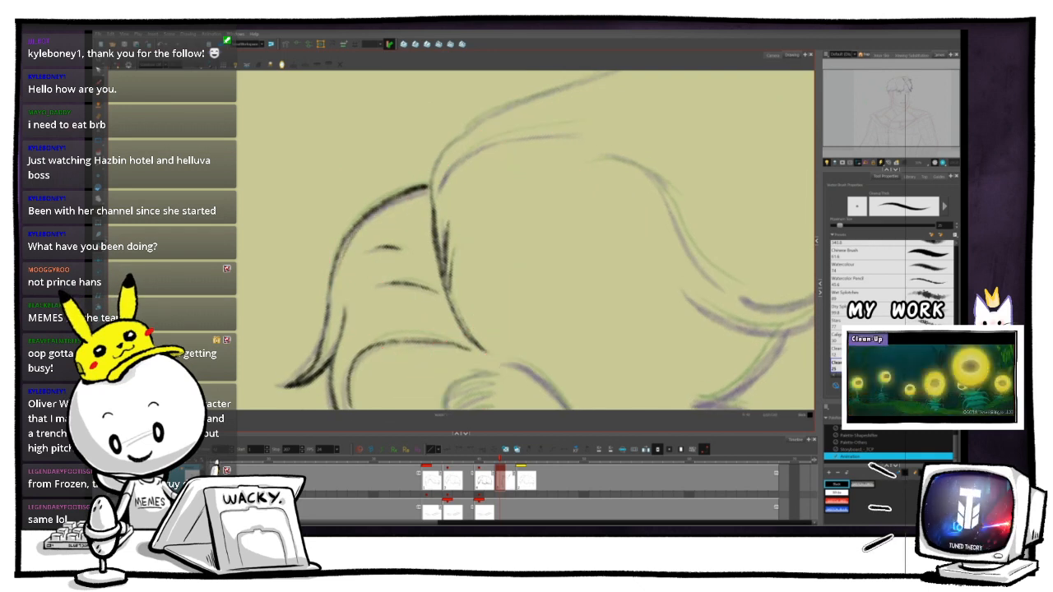
# - Ink the curved strand that sweeps away from the top of the parting over the larger hair mass
pyautogui.moveTo(527, 239); pyautogui.dragTo(387, 302)
pyautogui.moveTo(576, 329); pyautogui.dragTo(604, 211)
pyautogui.moveTo(526, 247); pyautogui.dragTo(545, 225)
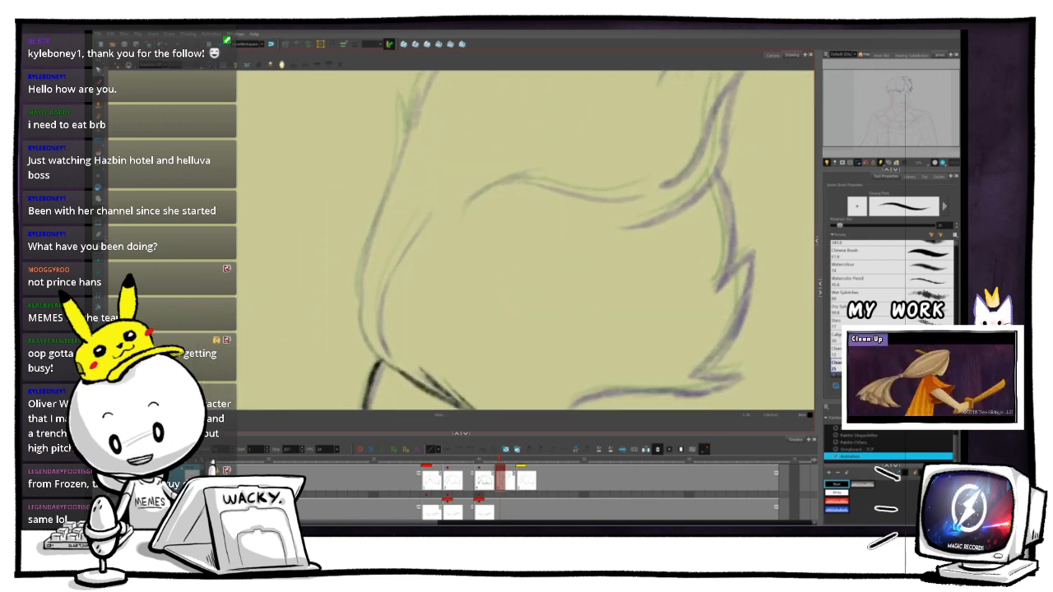
pyautogui.moveTo(426, 204)
pyautogui.mouseDown()
pyautogui.moveTo(385, 282)
pyautogui.moveTo(377, 329)
pyautogui.mouseUp()
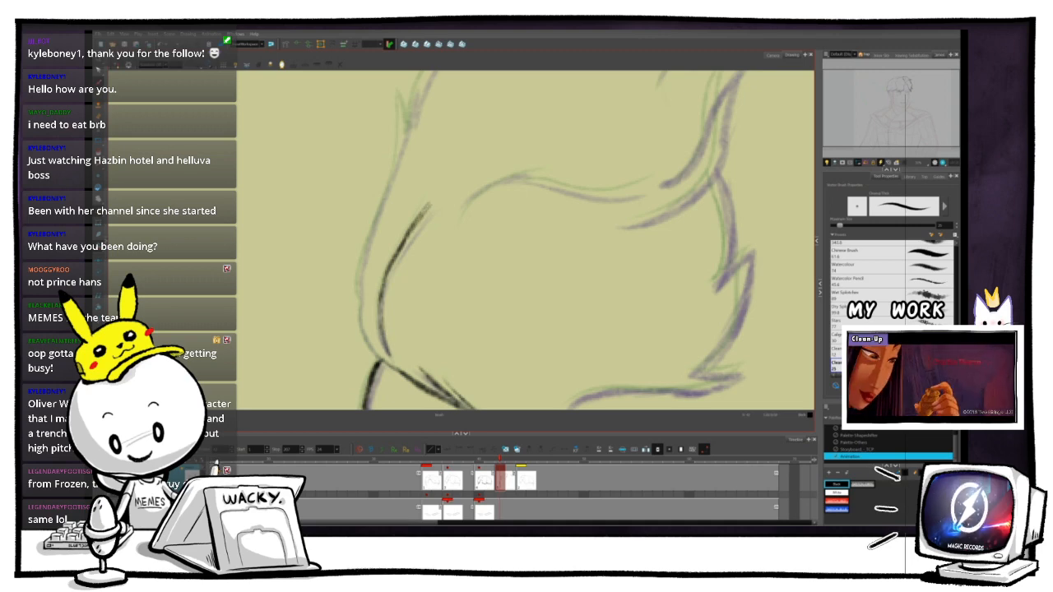
pyautogui.moveTo(429, 203); pyautogui.dragTo(410, 242)
pyautogui.moveTo(410, 242)
pyautogui.mouseDown()
pyautogui.moveTo(426, 203)
pyautogui.moveTo(487, 194)
pyautogui.mouseUp()
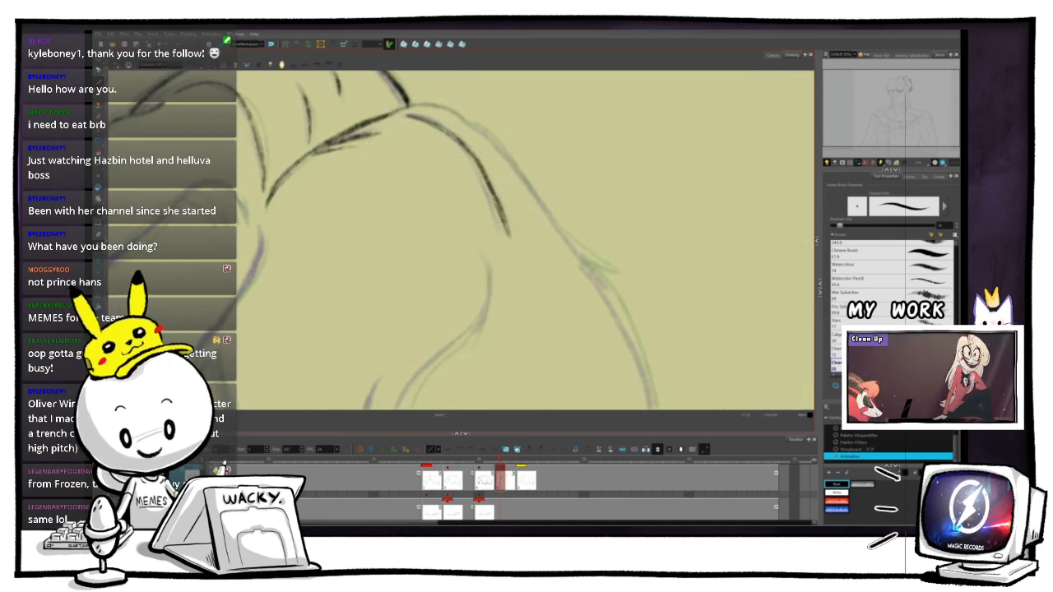
# - Ink the S-shaped inner strand in the middle of the larger hair mass with two overlapping strokes
pyautogui.moveTo(447, 375); pyautogui.dragTo(383, 288)
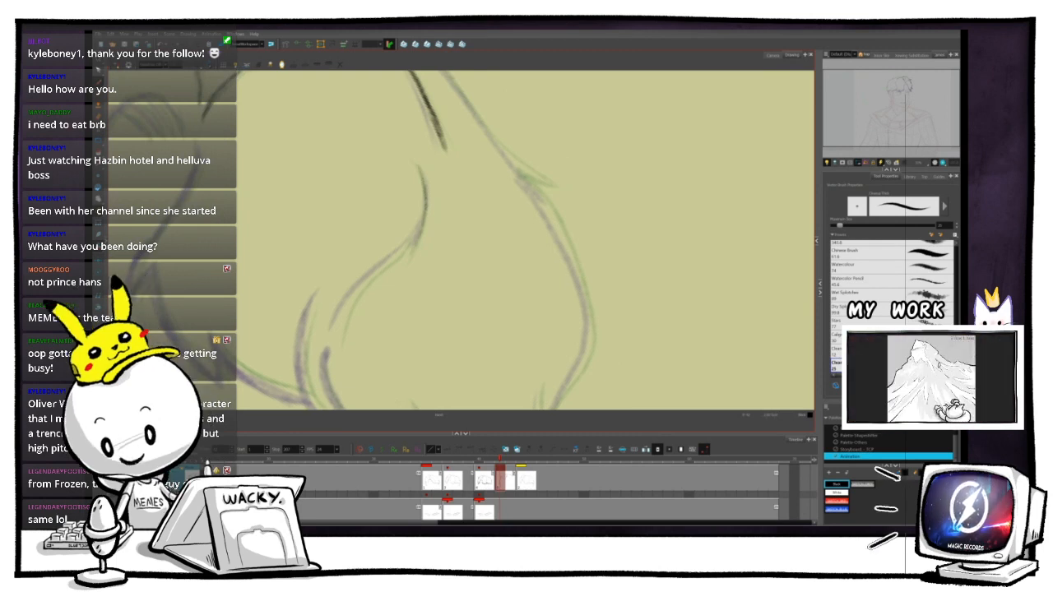
pyautogui.moveTo(426, 208)
pyautogui.mouseDown()
pyautogui.moveTo(412, 252)
pyautogui.moveTo(430, 223)
pyautogui.mouseUp()
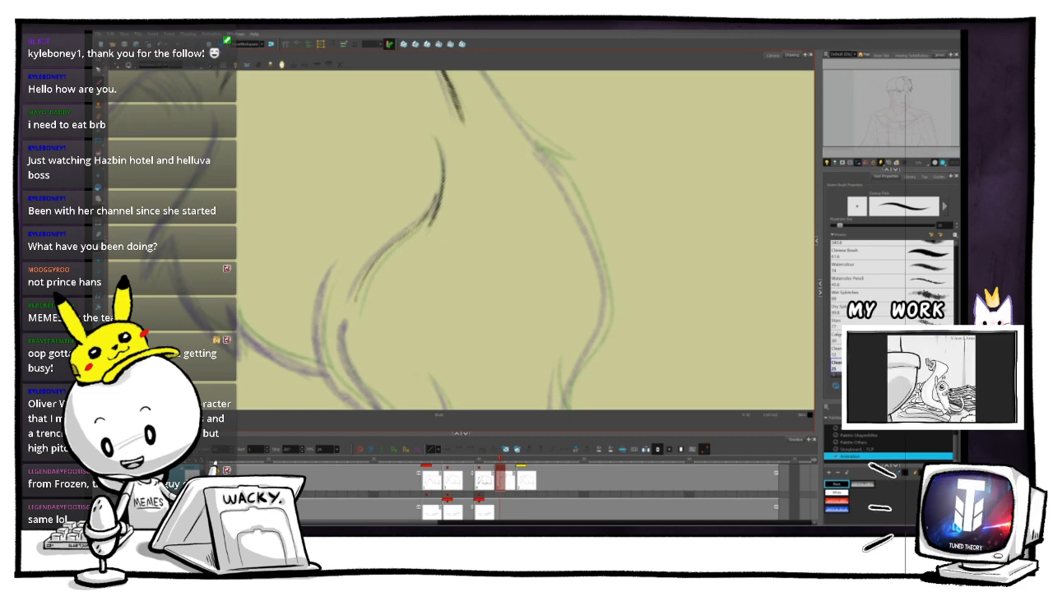
pyautogui.moveTo(355, 311); pyautogui.dragTo(403, 241)
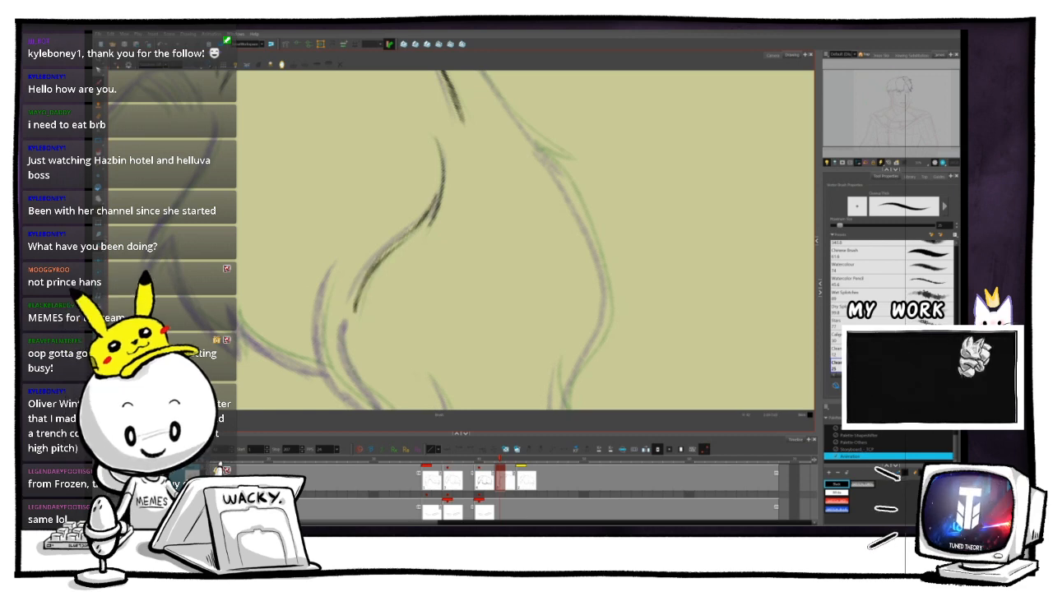
# - Ink the zigzag lower edge of the fringe, from the first pointed tip along to the second one
pyautogui.moveTo(559, 241); pyautogui.dragTo(552, 278)
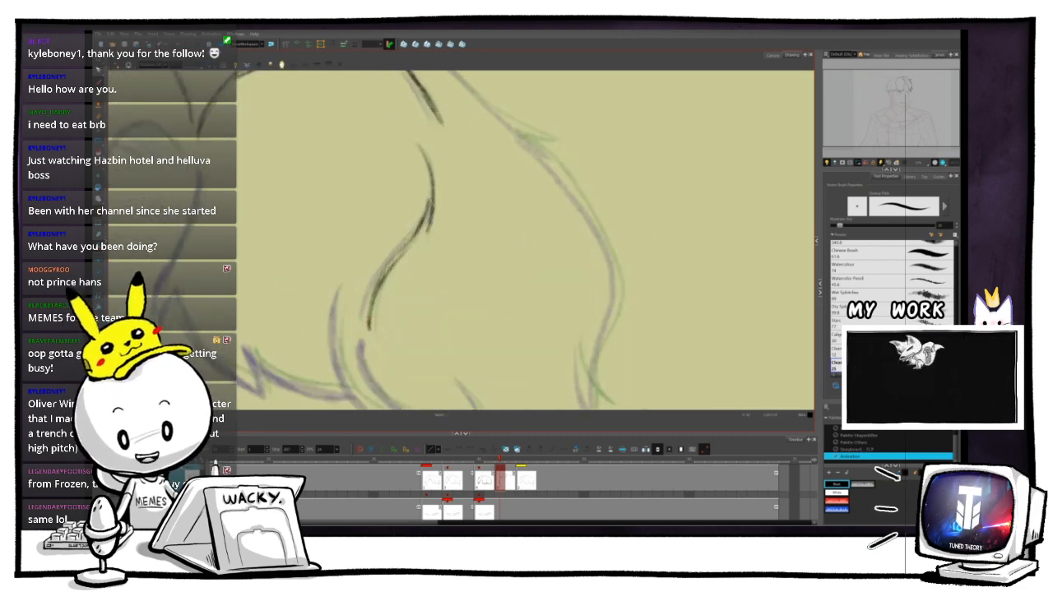
pyautogui.moveTo(461, 288); pyautogui.dragTo(510, 196)
pyautogui.moveTo(560, 280); pyautogui.dragTo(567, 235)
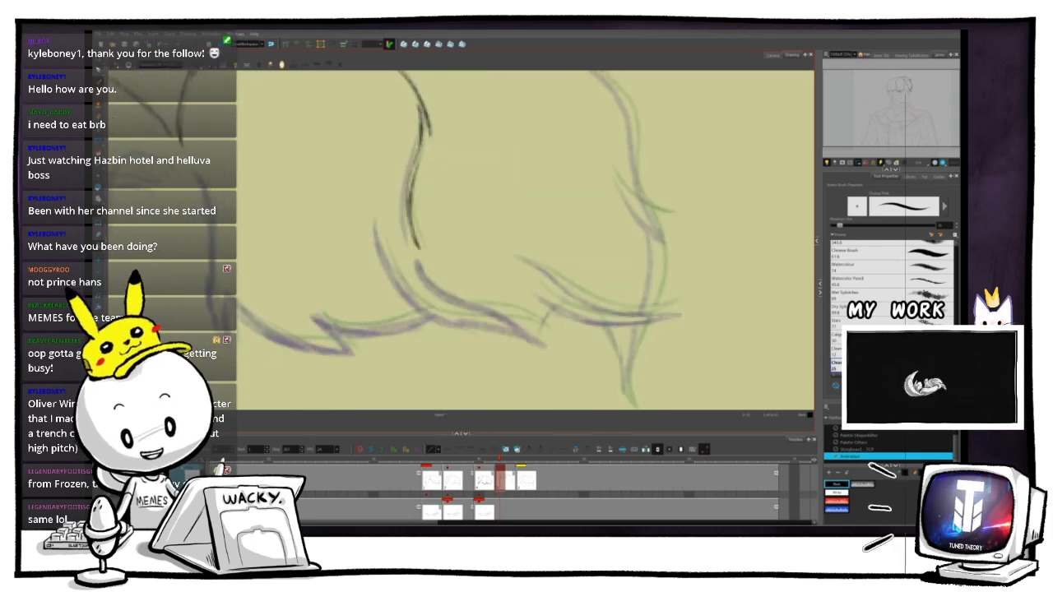
pyautogui.moveTo(419, 247); pyautogui.dragTo(578, 273)
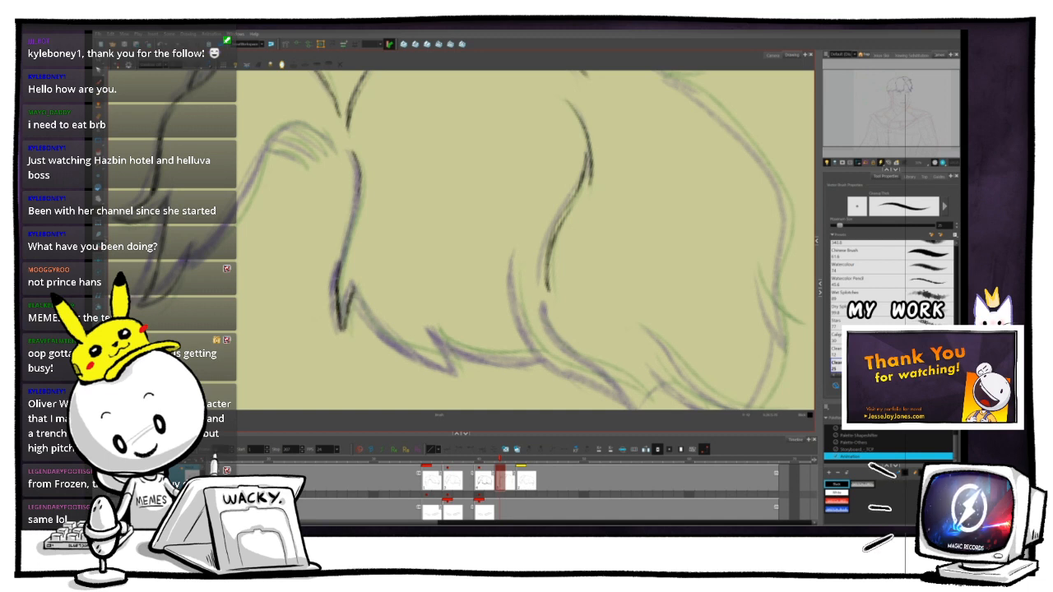
pyautogui.moveTo(526, 246); pyautogui.dragTo(487, 224)
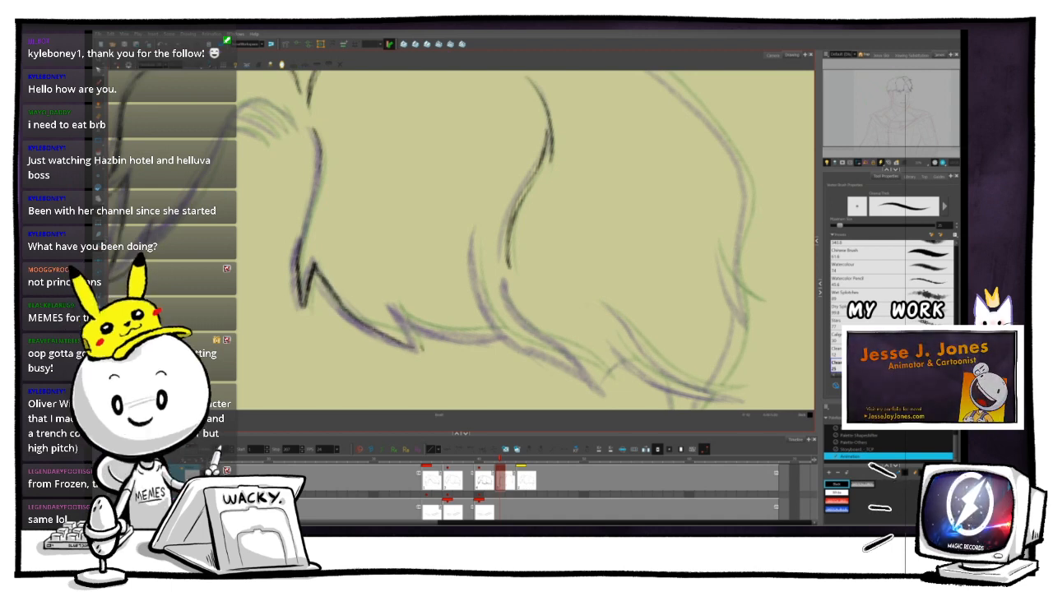
pyautogui.moveTo(418, 346)
pyautogui.mouseDown()
pyautogui.moveTo(394, 304)
pyautogui.moveTo(423, 352)
pyautogui.mouseUp()
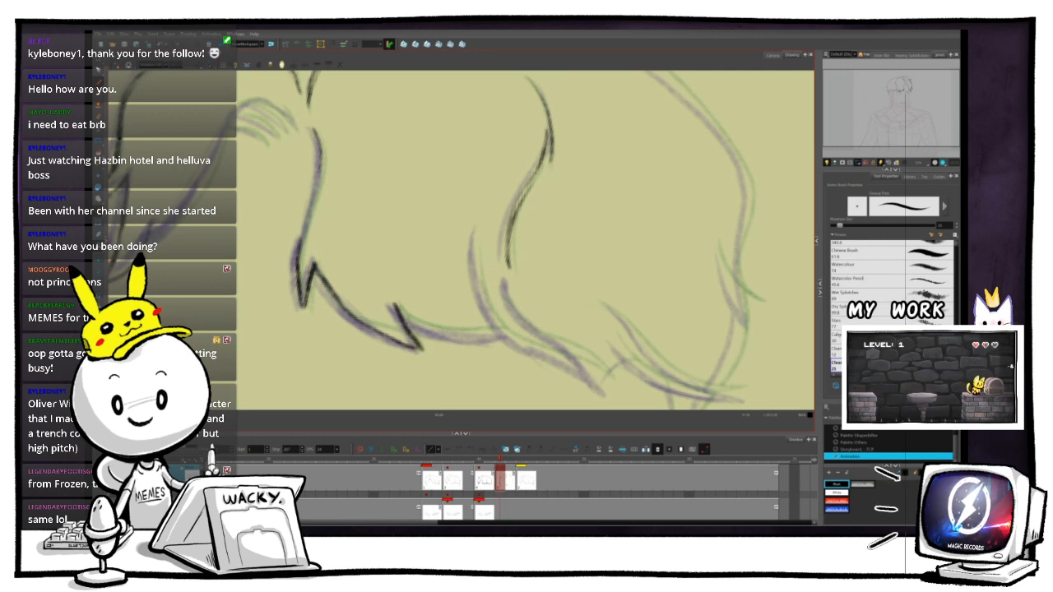
pyautogui.moveTo(527, 247); pyautogui.dragTo(473, 250)
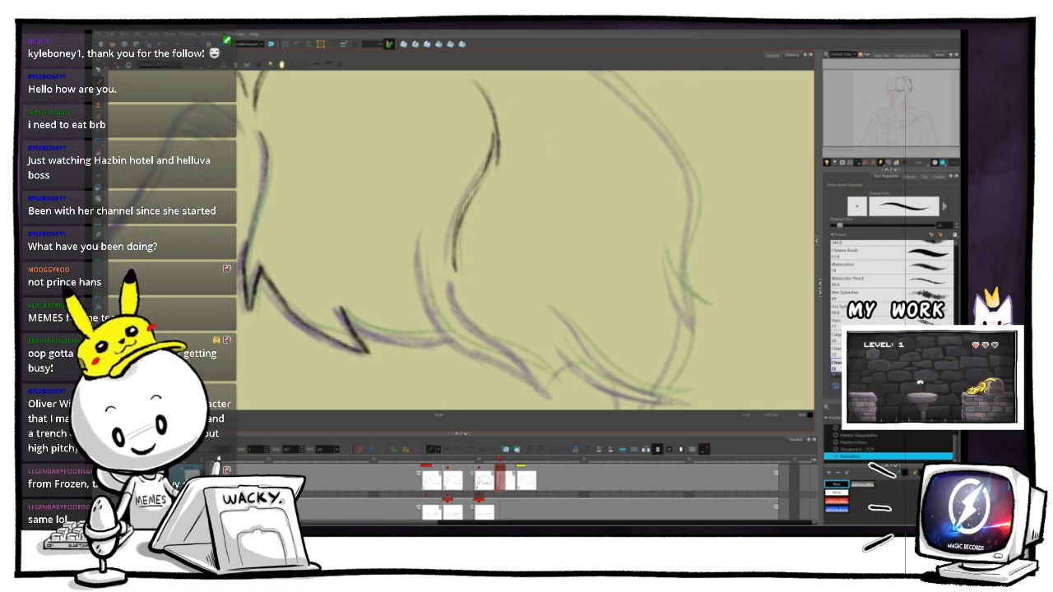
# - Ink the two flowing edges of the curved lock below the S-shaped strand
pyautogui.hotkey('ctrl', 'alt')
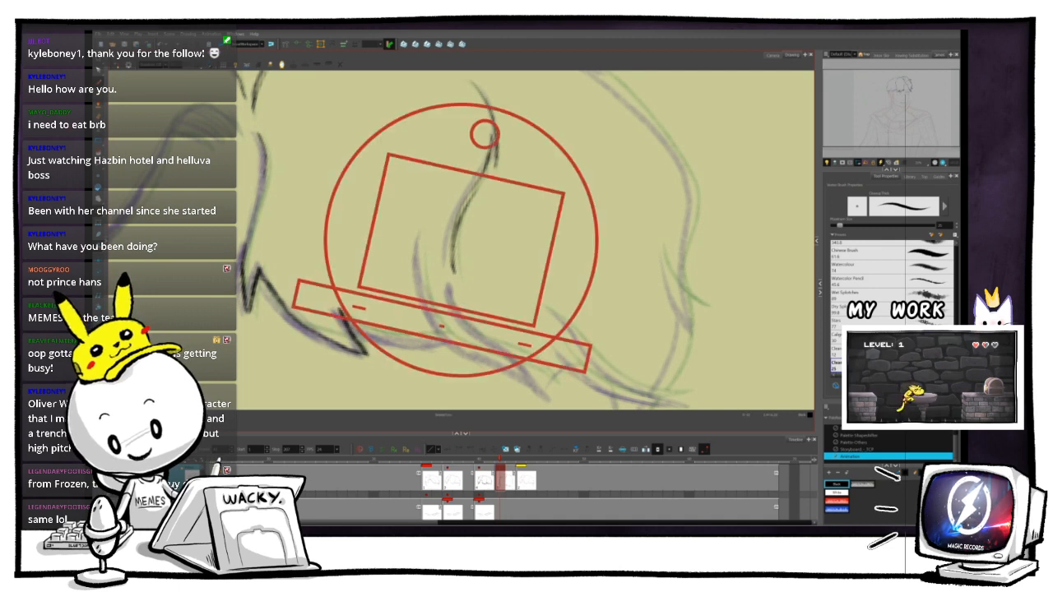
pyautogui.moveTo(484, 134)
pyautogui.mouseDown()
pyautogui.moveTo(543, 167)
pyautogui.moveTo(574, 200)
pyautogui.moveTo(578, 147)
pyautogui.mouseUp()
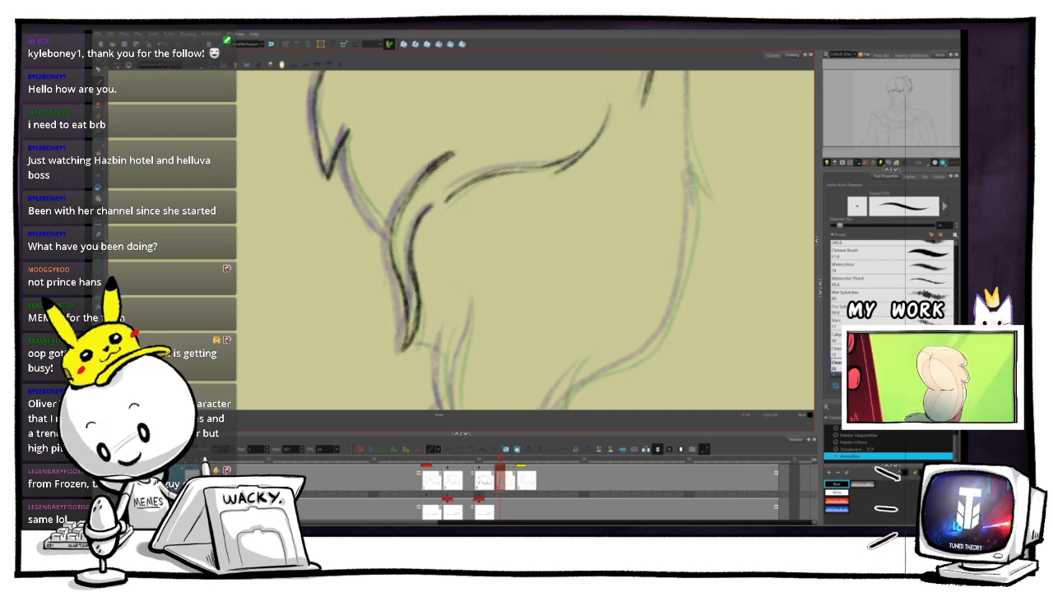
pyautogui.moveTo(371, 213)
pyautogui.mouseDown()
pyautogui.moveTo(388, 233)
pyautogui.moveTo(398, 279)
pyautogui.moveTo(436, 310)
pyautogui.moveTo(525, 280)
pyautogui.moveTo(534, 259)
pyautogui.mouseUp()
# - Ink both edges of the neighbouring lock so that they taper together into a long sideways point
pyautogui.moveTo(533, 205)
pyautogui.mouseDown()
pyautogui.moveTo(444, 338)
pyautogui.moveTo(477, 337)
pyautogui.mouseUp()
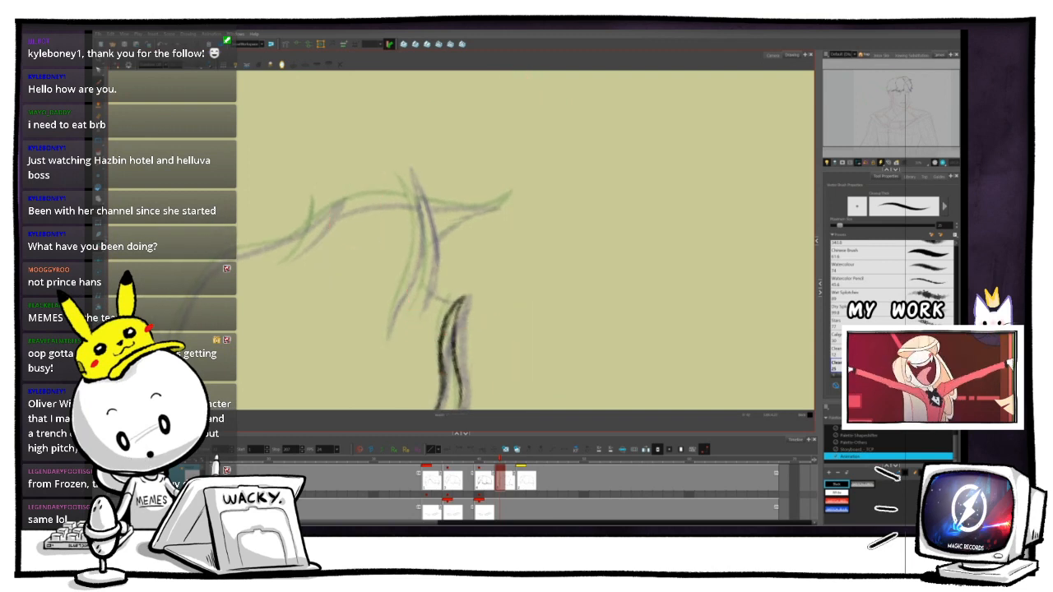
pyautogui.moveTo(409, 274); pyautogui.dragTo(391, 328)
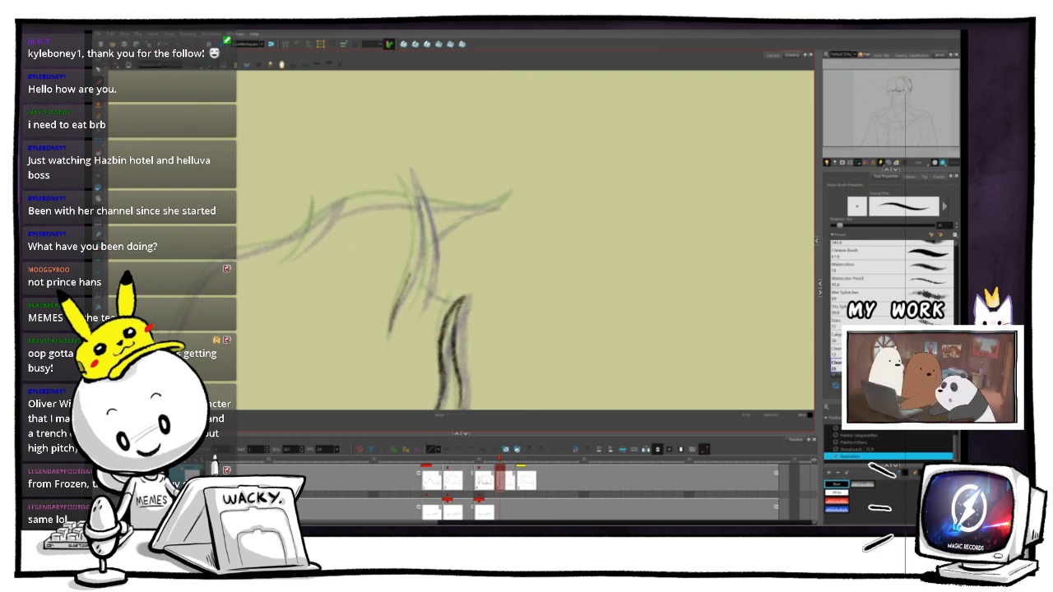
pyautogui.moveTo(408, 285); pyautogui.dragTo(409, 171)
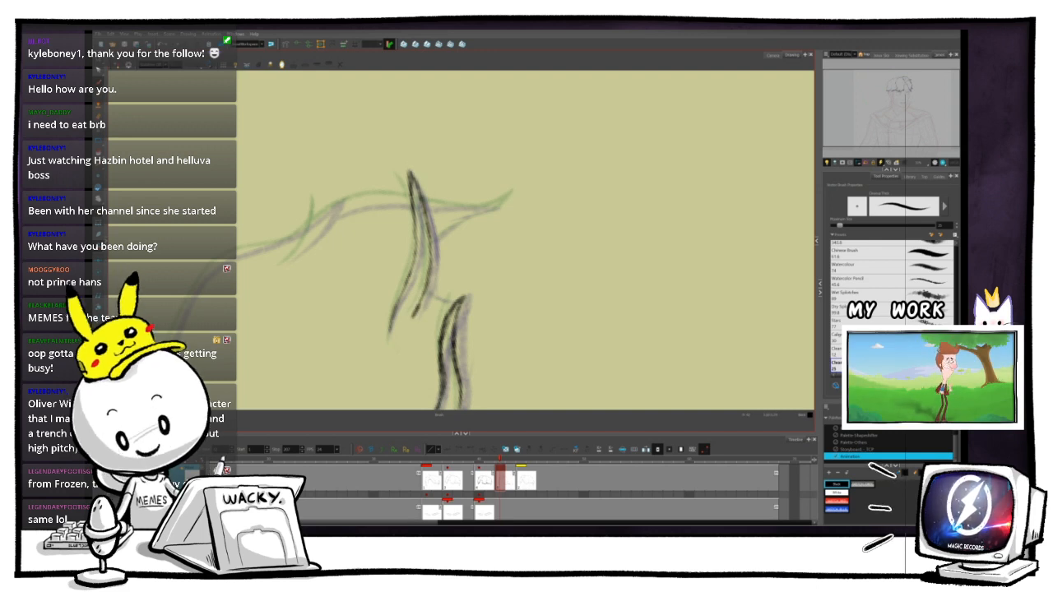
# - Ink both edges of the small pointed tuft that hangs beneath the long sideways lock
pyautogui.hotkey('ctrl', 'alt')
pyautogui.moveTo(418, 327); pyautogui.dragTo(368, 220)
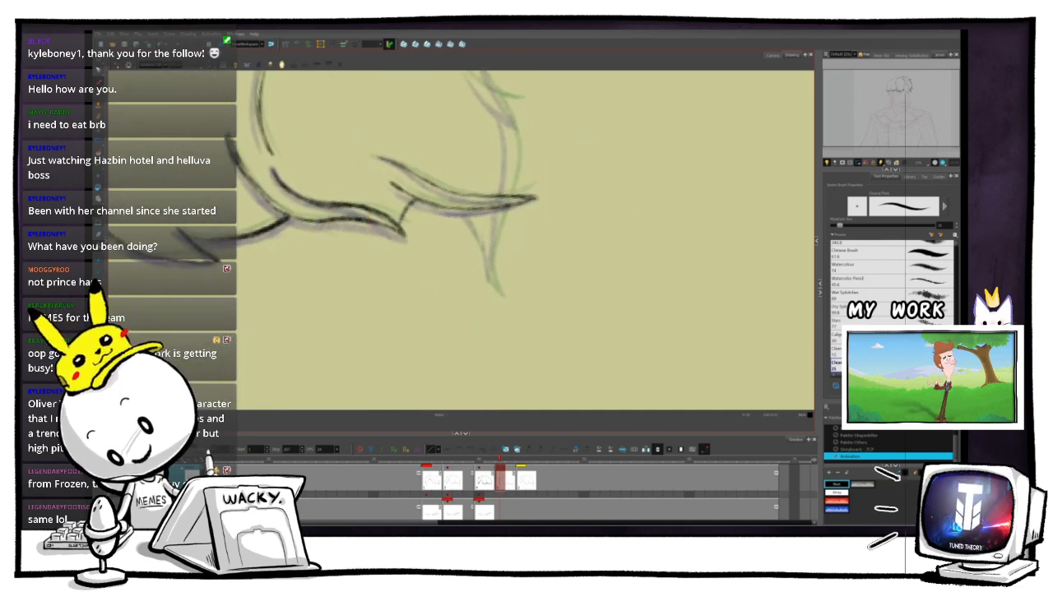
pyautogui.moveTo(517, 243); pyautogui.dragTo(433, 302)
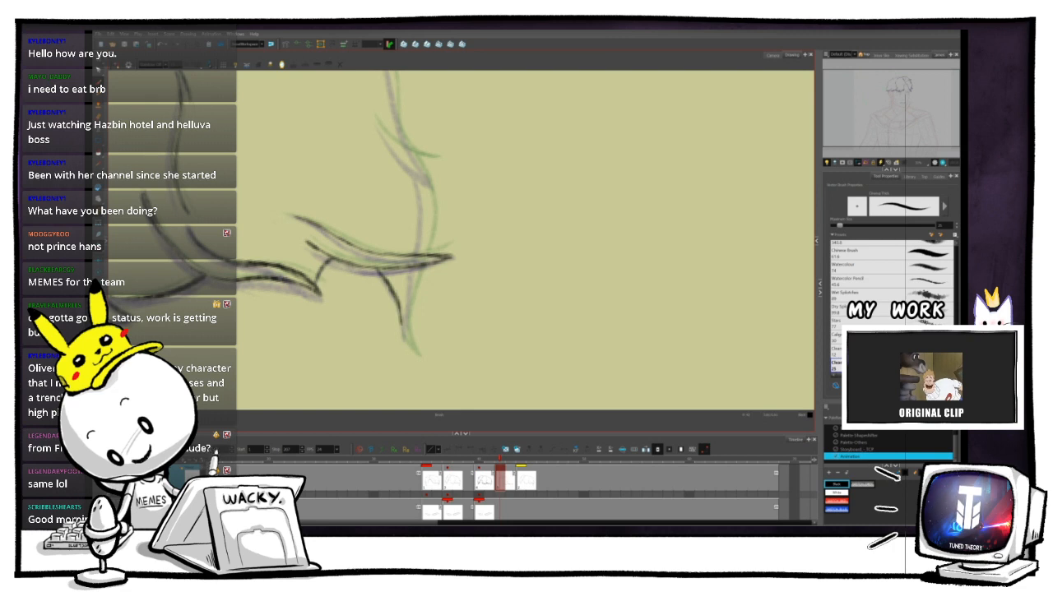
pyautogui.moveTo(408, 319)
pyautogui.mouseDown()
pyautogui.moveTo(417, 270)
pyautogui.moveTo(403, 373)
pyautogui.moveTo(322, 280)
pyautogui.moveTo(301, 325)
pyautogui.mouseUp()
# - Ink the small pointed tuft on the back outline of the head with several short overlapping strokes
pyautogui.hotkey('ctrl', 'alt')
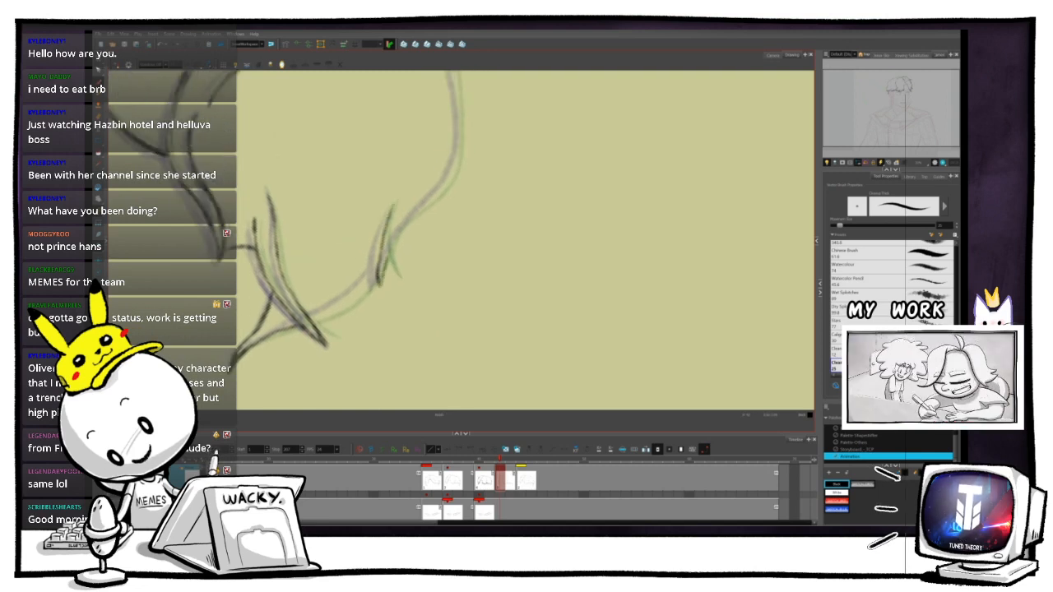
pyautogui.moveTo(411, 217); pyautogui.dragTo(380, 290)
pyautogui.moveTo(388, 223); pyautogui.dragTo(378, 287)
pyautogui.moveTo(393, 206); pyautogui.dragTo(378, 272)
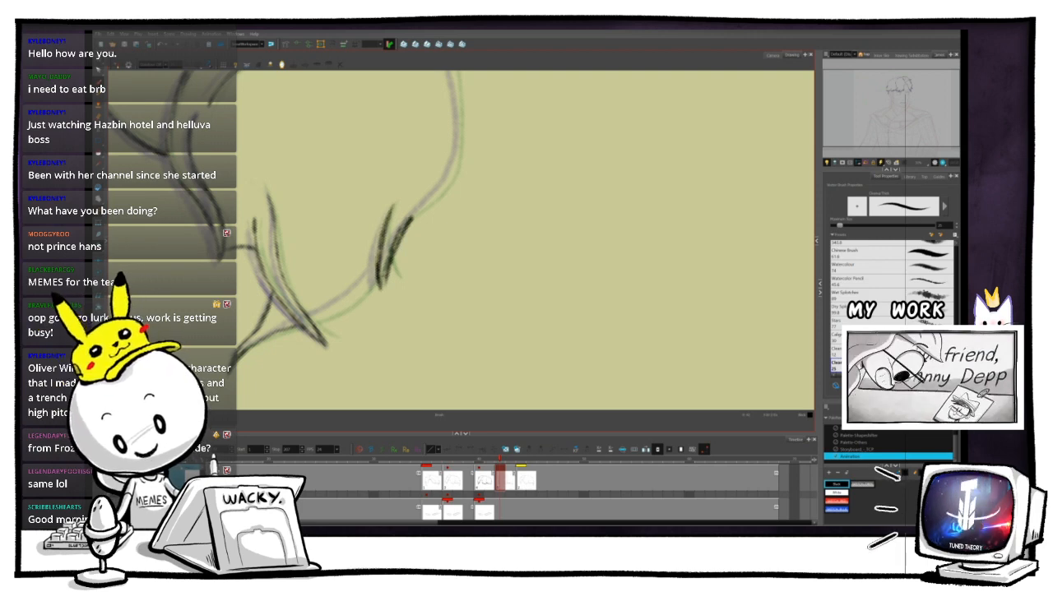
# - Ink the short outline that runs from the back tuft's tip down to the sideways lock
pyautogui.moveTo(380, 288)
pyautogui.mouseDown()
pyautogui.moveTo(416, 322)
pyautogui.moveTo(416, 306)
pyautogui.moveTo(427, 313)
pyautogui.mouseUp()
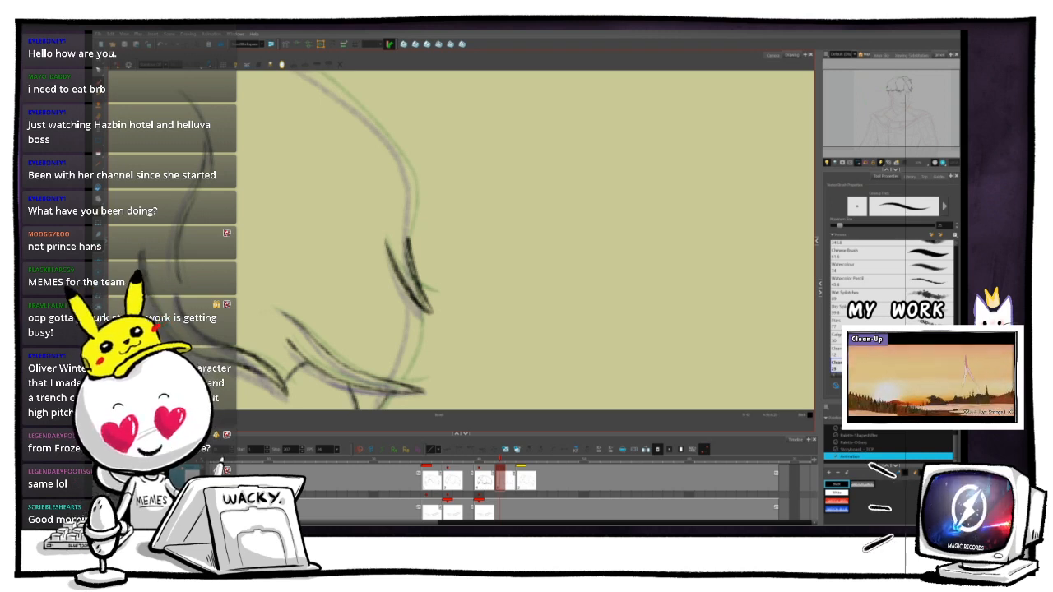
pyautogui.moveTo(430, 312)
pyautogui.mouseDown()
pyautogui.moveTo(448, 318)
pyautogui.moveTo(428, 272)
pyautogui.mouseUp()
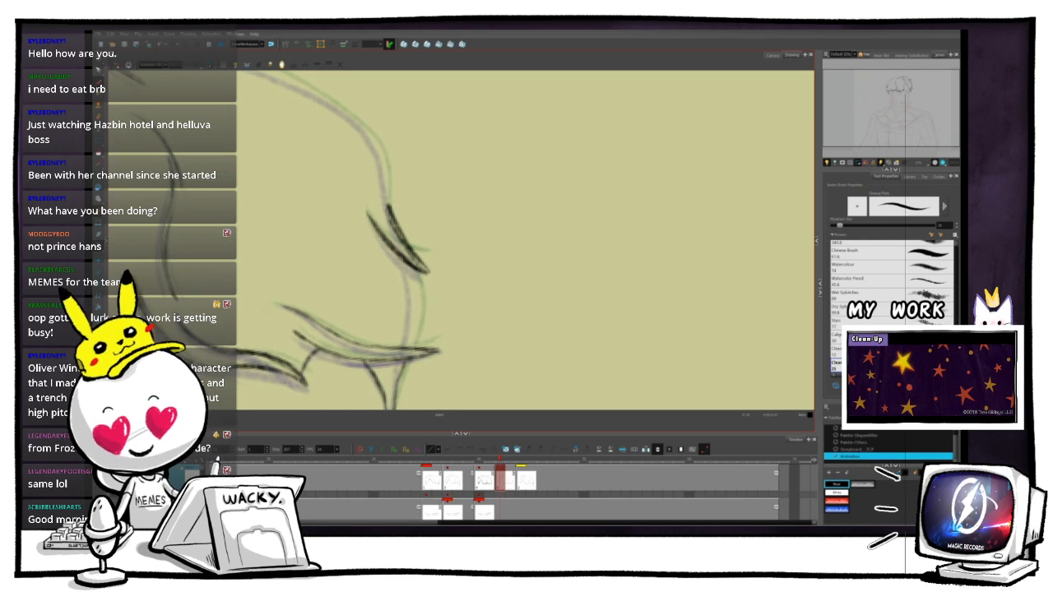
pyautogui.moveTo(428, 312); pyautogui.dragTo(434, 316)
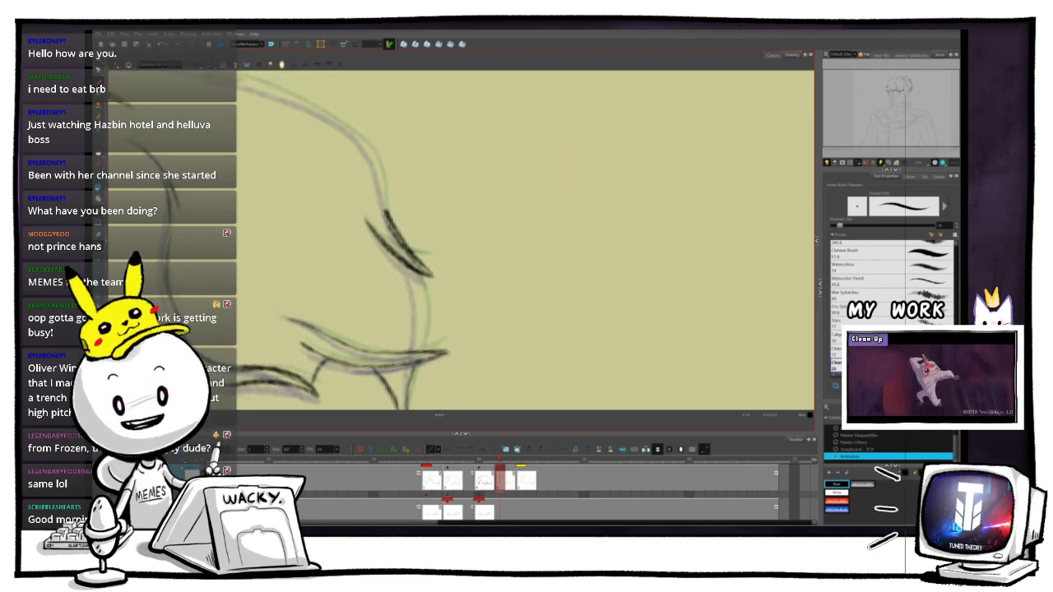
pyautogui.moveTo(434, 316); pyautogui.dragTo(427, 292)
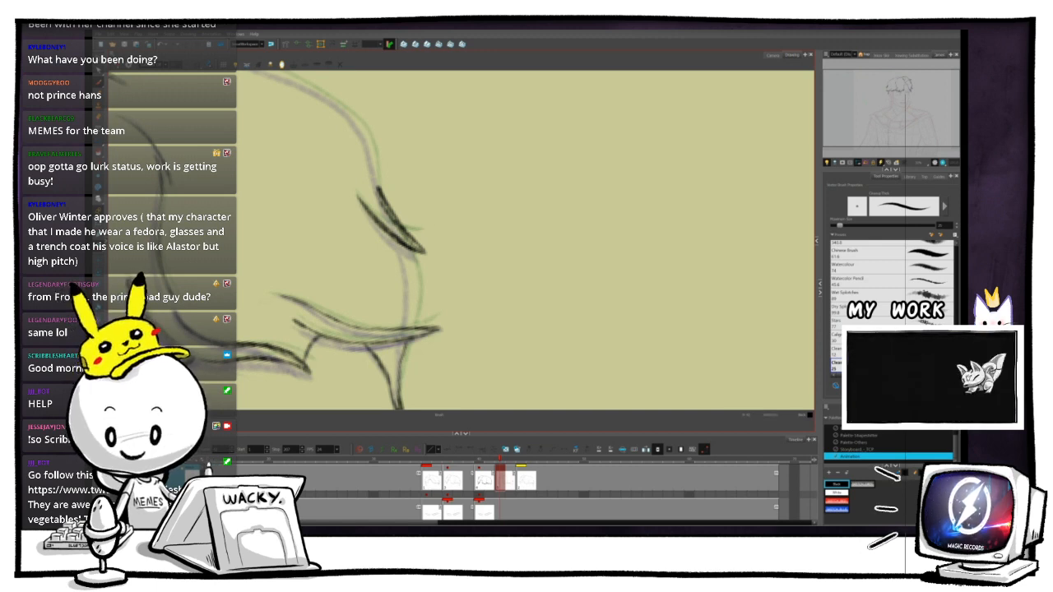
pyautogui.moveTo(424, 252); pyautogui.dragTo(464, 238)
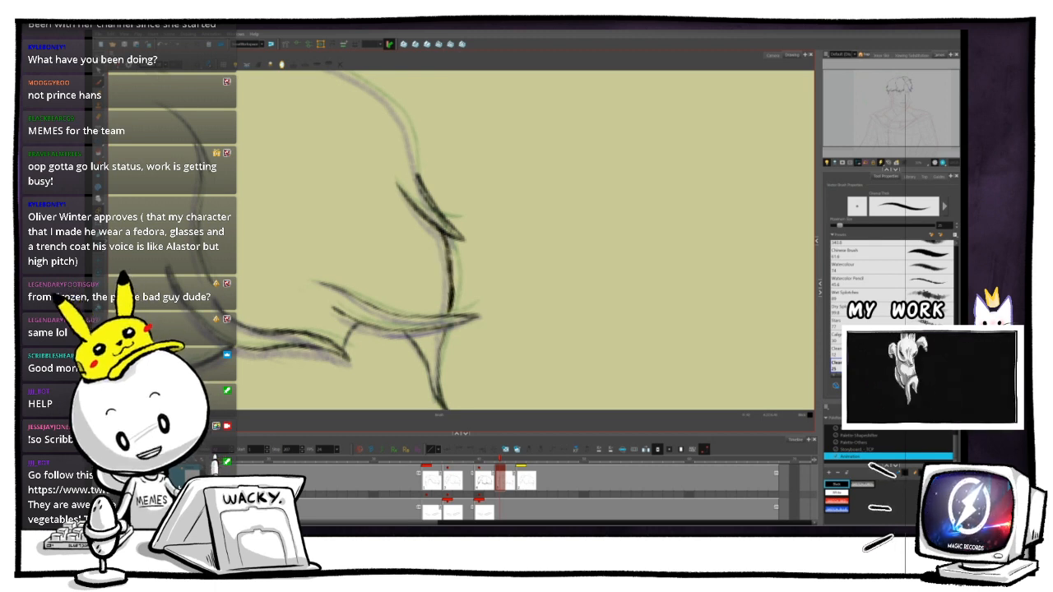
# - Ink the outer hair contour from the back tuft up over the crown, including its small top tuft, to the parting
pyautogui.hotkey('ctrl', 'alt')
pyautogui.moveTo(441, 133)
pyautogui.mouseDown()
pyautogui.moveTo(541, 167)
pyautogui.moveTo(370, 378)
pyautogui.moveTo(380, 358)
pyautogui.mouseUp()
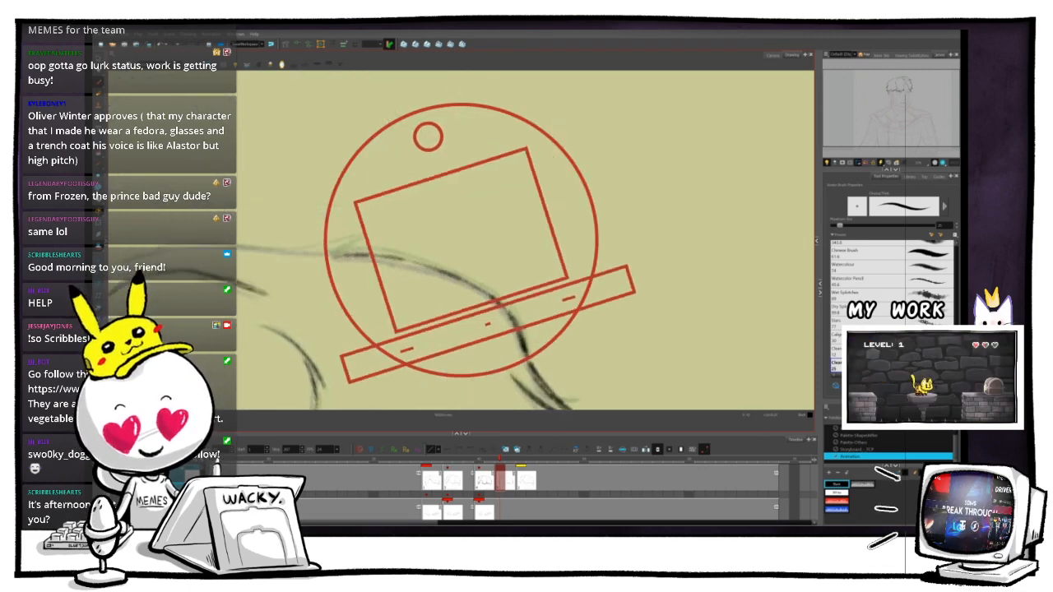
pyautogui.moveTo(527, 329)
pyautogui.mouseDown()
pyautogui.moveTo(619, 257)
pyautogui.moveTo(630, 228)
pyautogui.mouseUp()
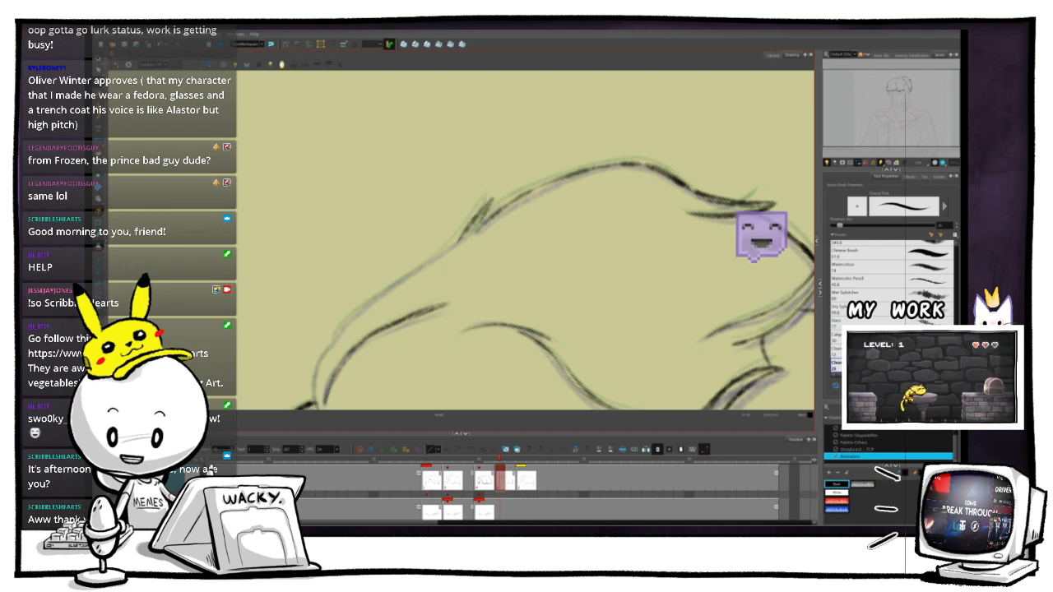
pyautogui.moveTo(485, 280); pyautogui.dragTo(572, 196)
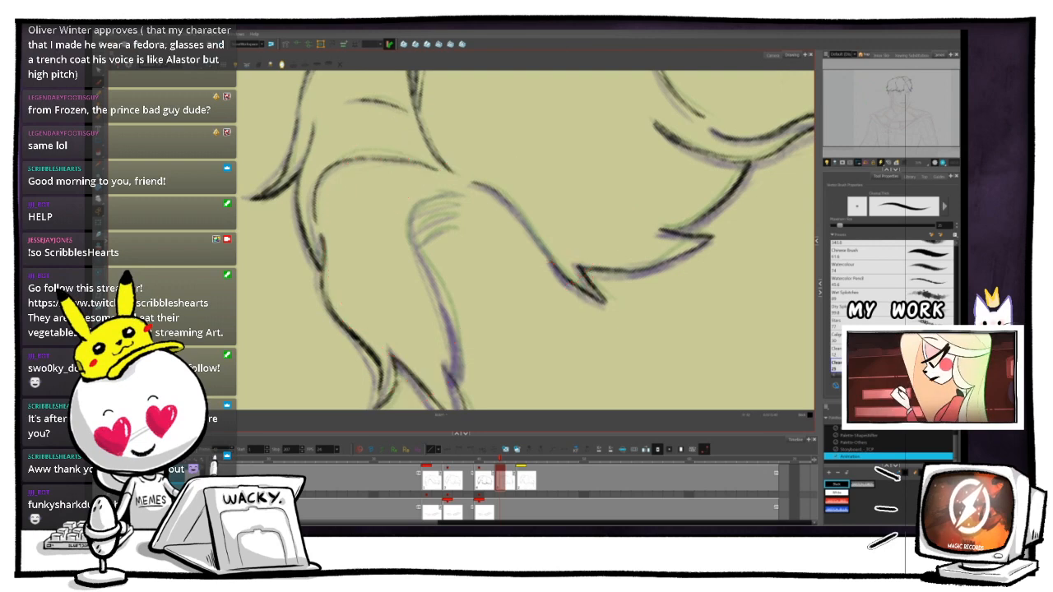
# - Ink the rounded root and inner edge of the front lock down to its notched, pointed tip
pyautogui.moveTo(526, 240); pyautogui.dragTo(538, 225)
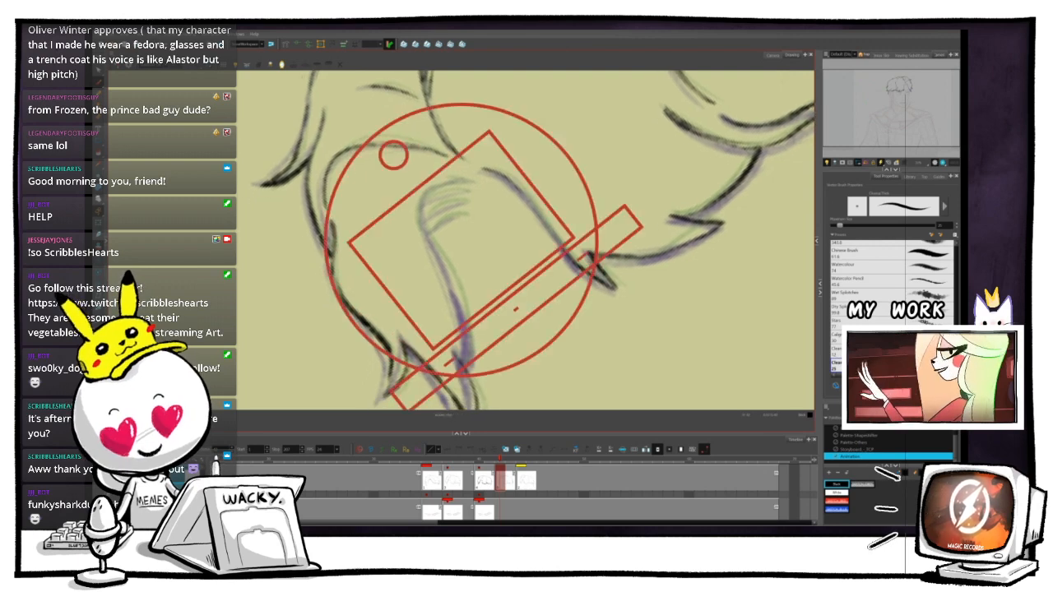
pyautogui.moveTo(515, 308); pyautogui.dragTo(491, 323)
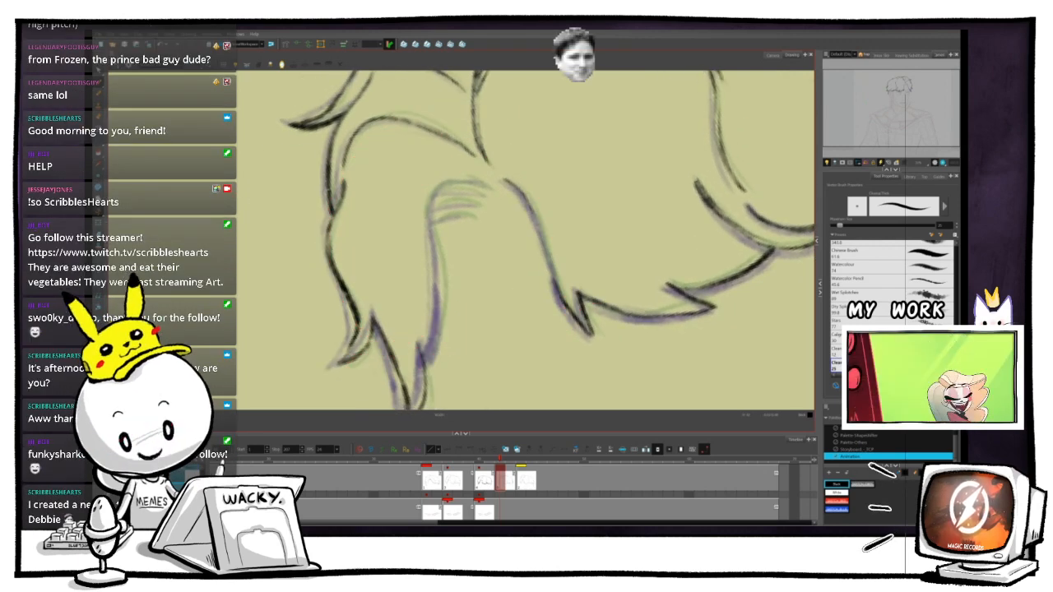
pyautogui.moveTo(526, 240)
pyautogui.mouseDown()
pyautogui.moveTo(510, 223)
pyautogui.moveTo(480, 222)
pyautogui.moveTo(556, 230)
pyautogui.moveTo(541, 245)
pyautogui.mouseUp()
pyautogui.press('2')
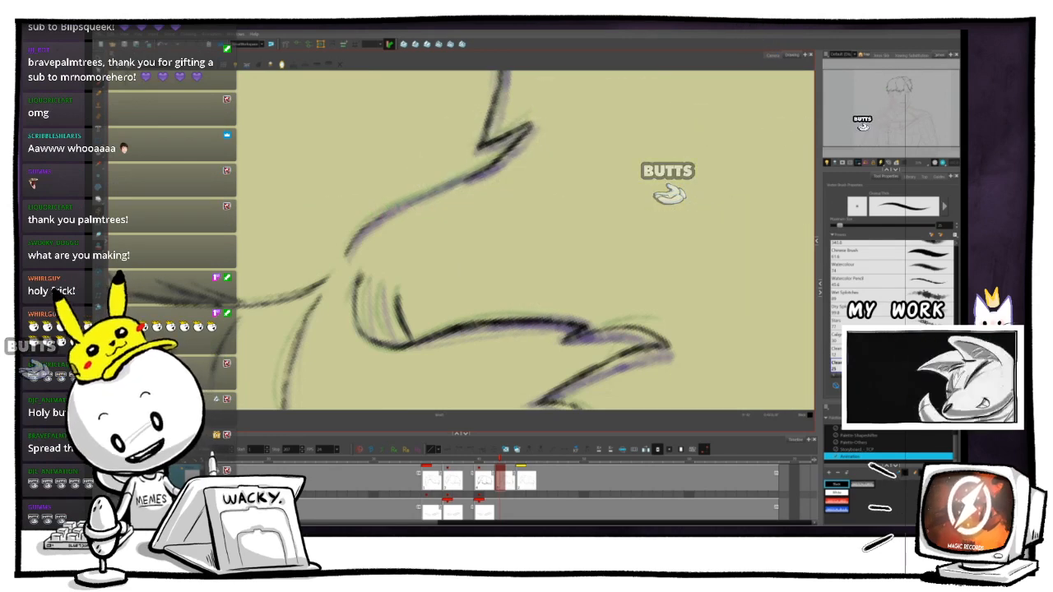
# - Ink the short parallel hatch strokes inside the rounded root of the front lock
pyautogui.moveTo(447, 340); pyautogui.dragTo(471, 326)
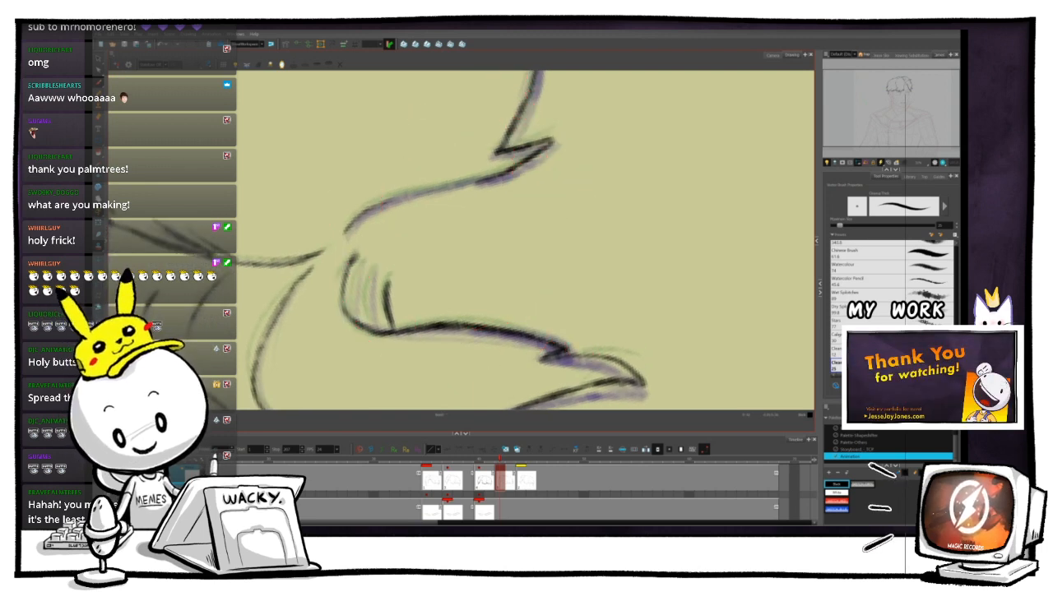
pyautogui.moveTo(522, 171); pyautogui.dragTo(518, 168)
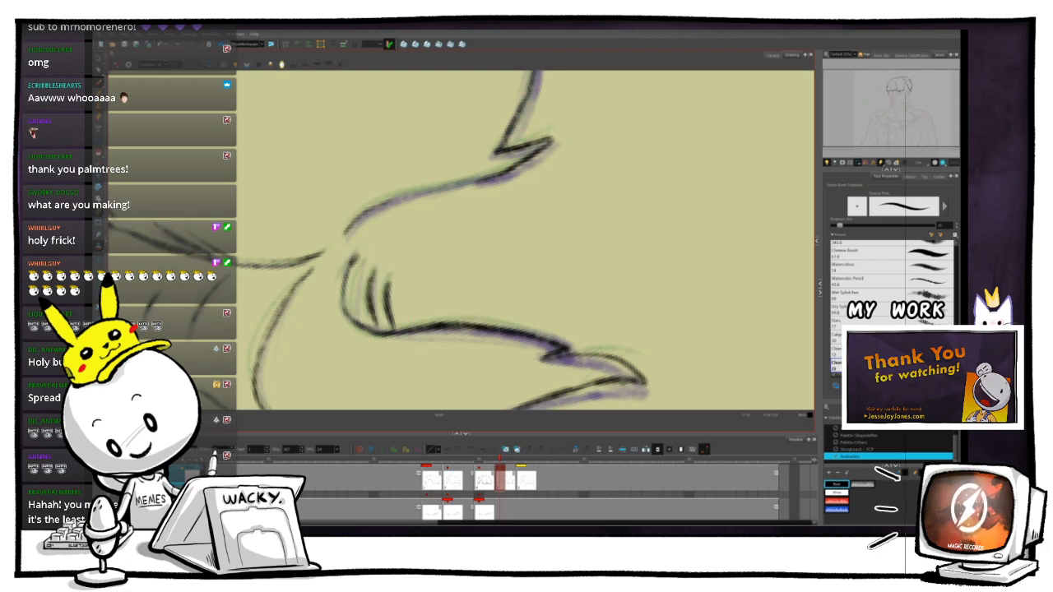
pyautogui.moveTo(361, 269)
pyautogui.mouseDown()
pyautogui.moveTo(355, 303)
pyautogui.moveTo(352, 246)
pyautogui.moveTo(444, 142)
pyautogui.mouseUp()
# - Examine the complete inked hair, switch to the camera view and compare it with the character's face and neighbouring frames
pyautogui.press('1')
pyautogui.press('1')
pyautogui.press('1')
pyautogui.press('1')
pyautogui.press('1')
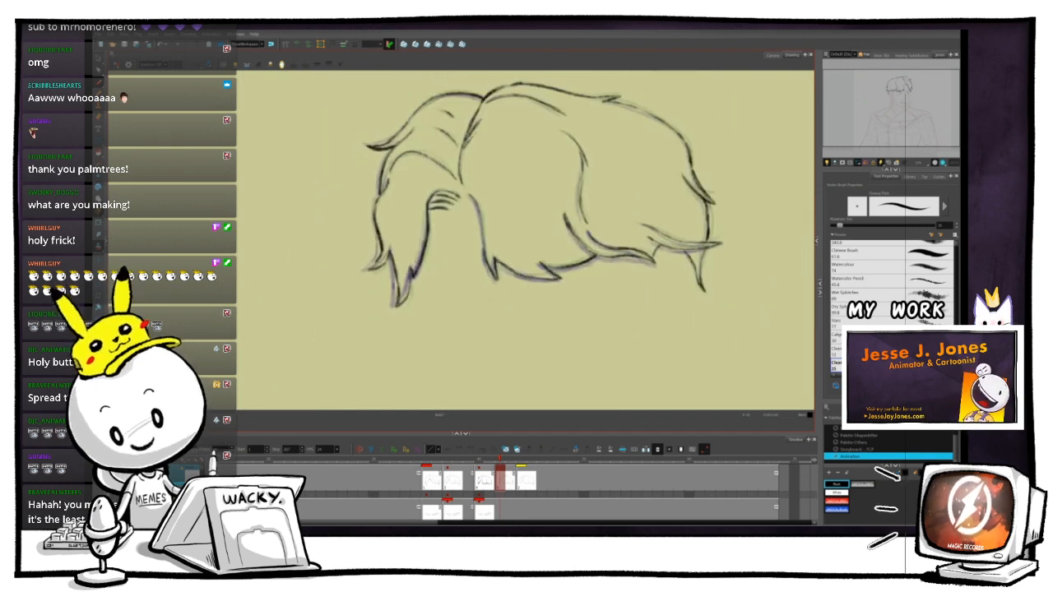
pyautogui.moveTo(461, 239); pyautogui.dragTo(359, 259)
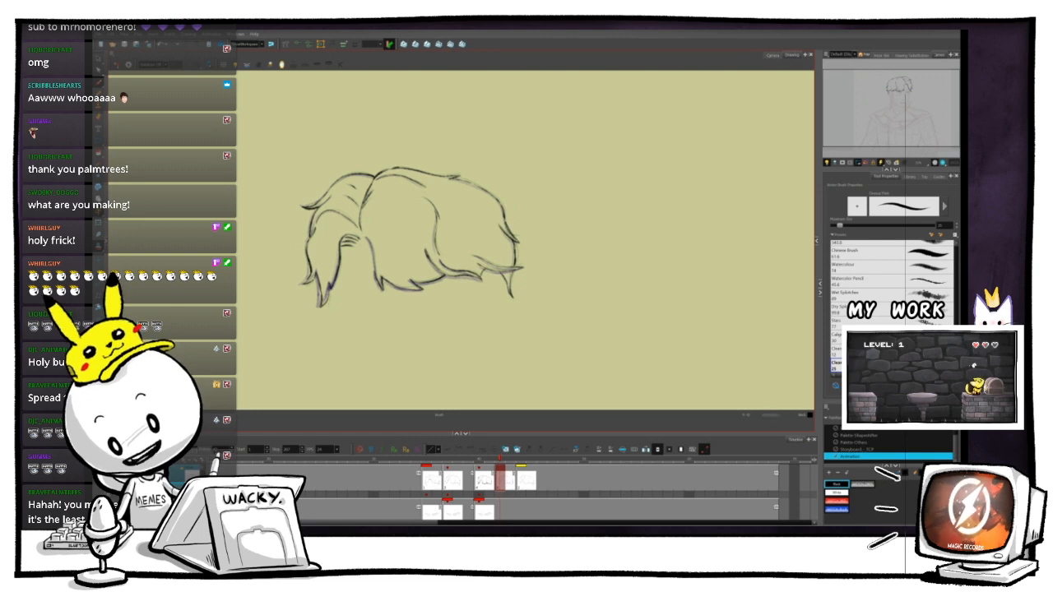
pyautogui.click(771, 55)
pyautogui.press('1')
pyautogui.press('1')
pyautogui.press('1')
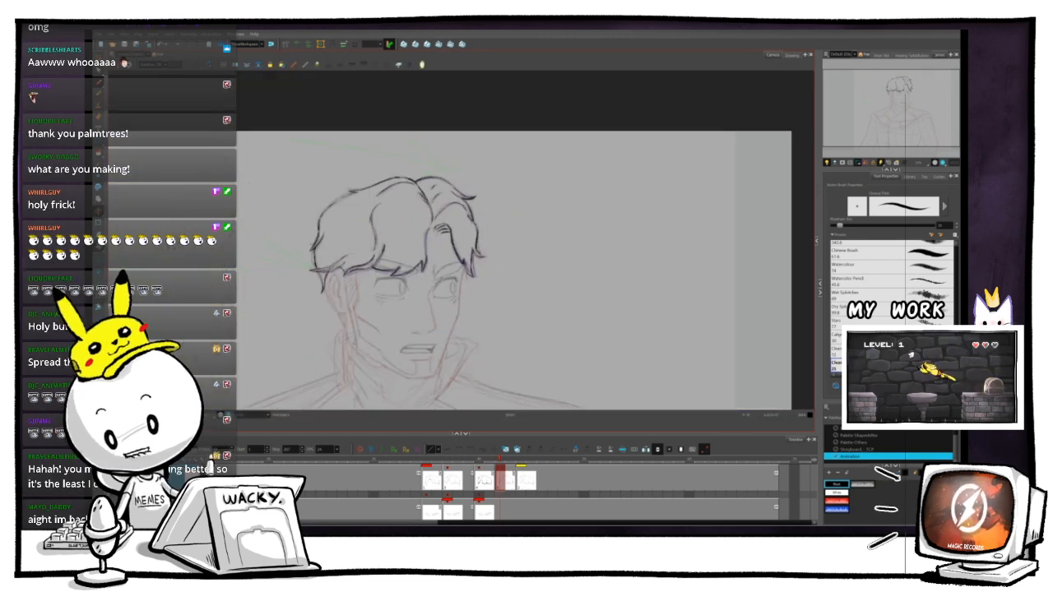
pyautogui.press('2')
pyautogui.press('2')
pyautogui.press('2')
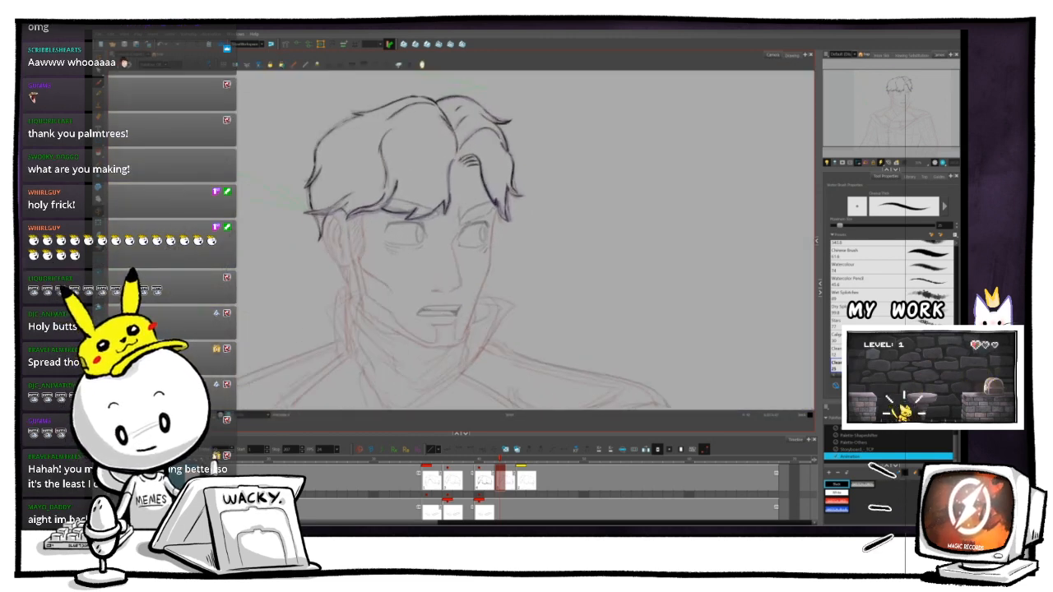
pyautogui.press('1')
pyautogui.press('1')
pyautogui.press('1')
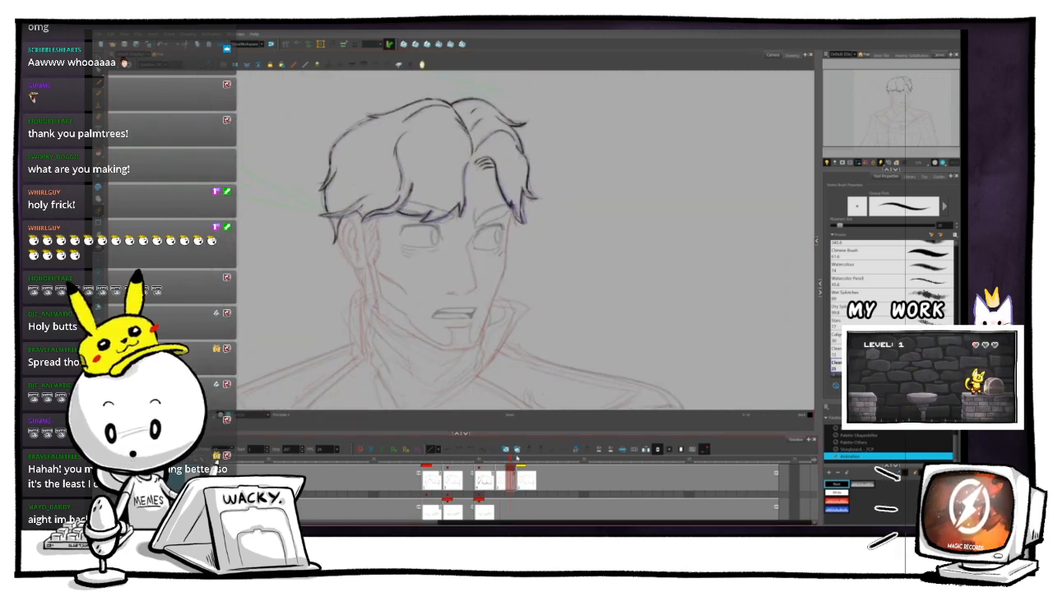
pyautogui.moveTo(517, 458)
pyautogui.mouseDown()
pyautogui.moveTo(565, 458)
pyautogui.moveTo(425, 462)
pyautogui.moveTo(552, 465)
pyautogui.mouseUp()
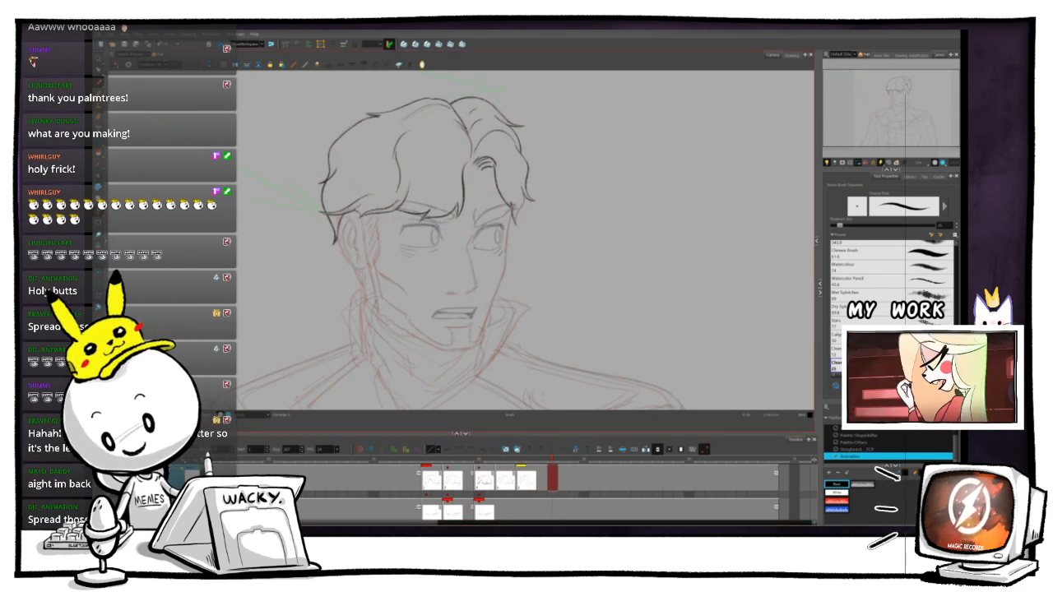
# - Return to the first frame of the animation and turn off the light table
pyautogui.hotkey('shift', 'm')
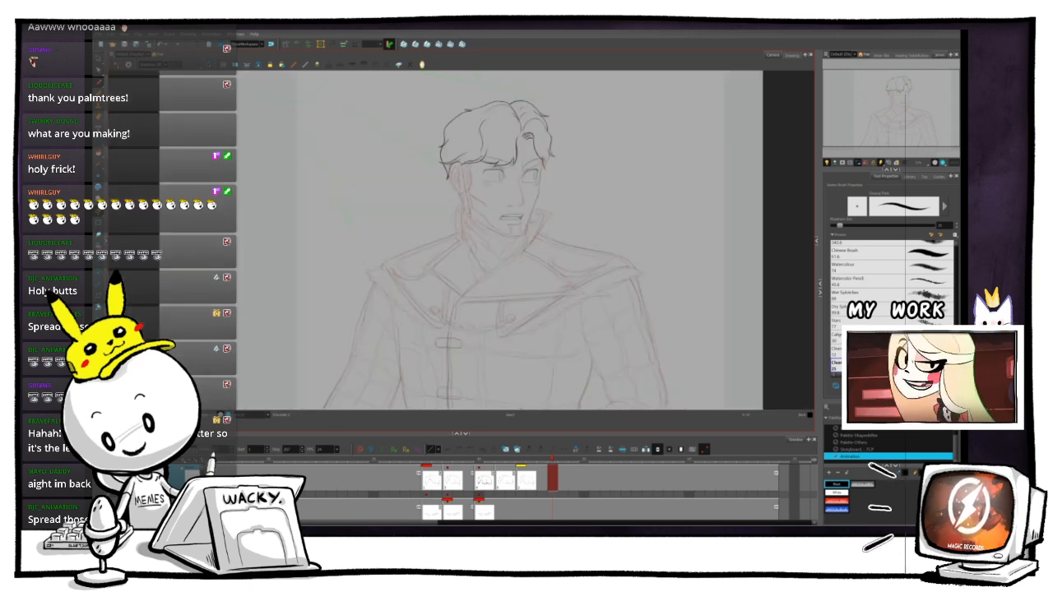
pyautogui.hscroll(-3, 543, 489)
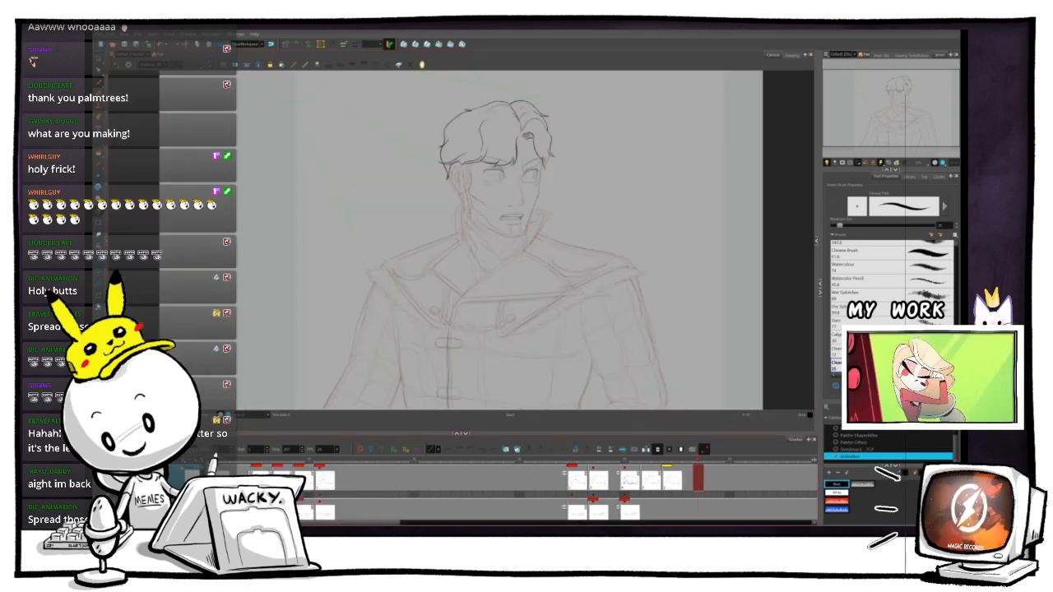
pyautogui.hotkey('shift', ',')
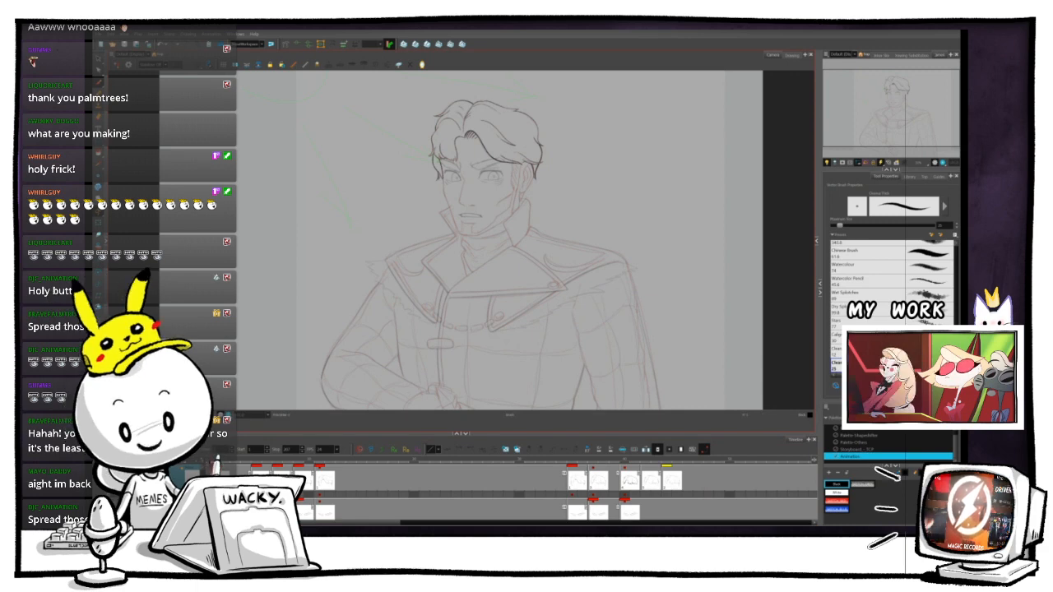
pyautogui.hotkey('shift', 'l')
# - Examine the cleaned-up linework of the man's face, hair, collar and coat on the first frame
pyautogui.press('2')
pyautogui.press('2')
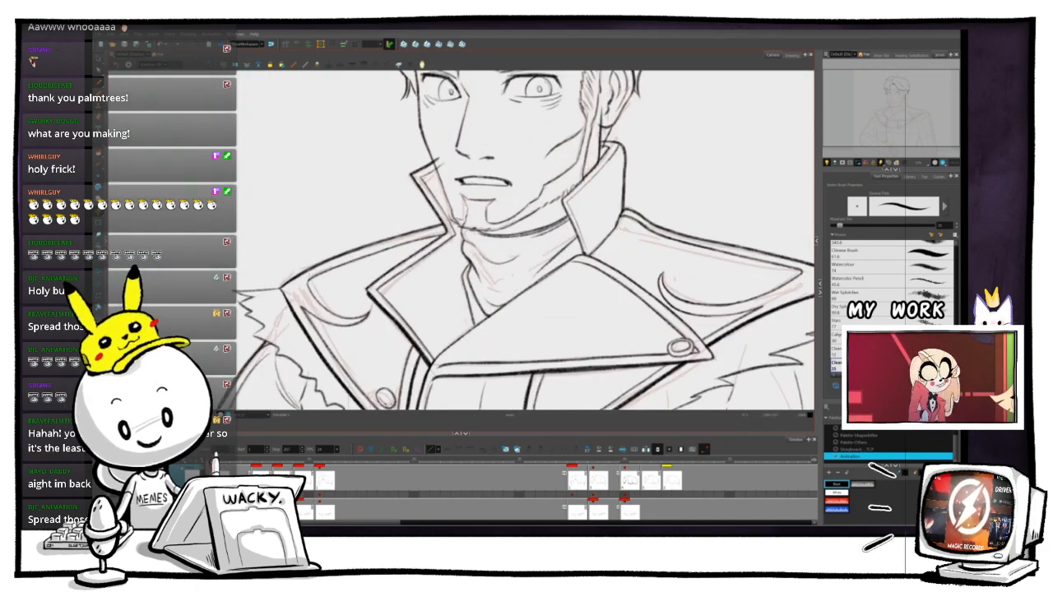
pyautogui.moveTo(493, 230); pyautogui.dragTo(465, 378)
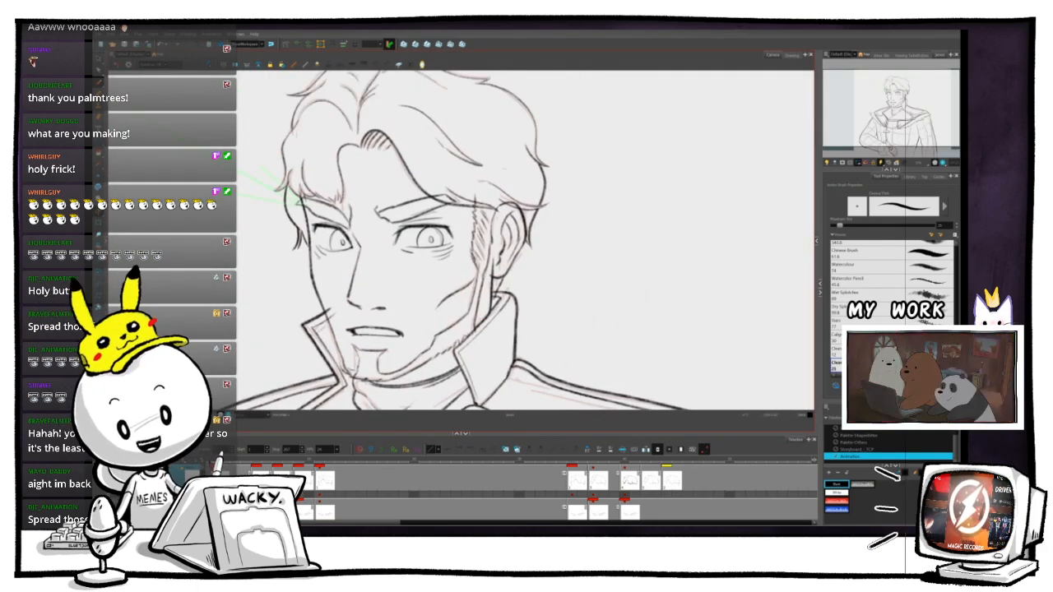
pyautogui.press('2')
pyautogui.press('2')
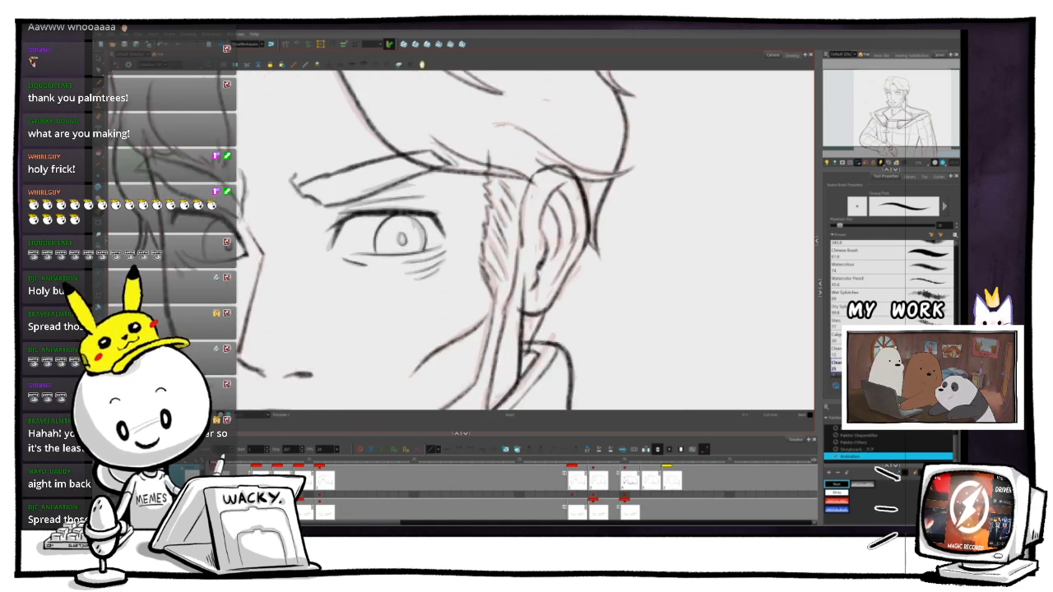
pyautogui.moveTo(460, 240); pyautogui.dragTo(401, 280)
pyautogui.press('1')
pyautogui.press('1')
pyautogui.press('1')
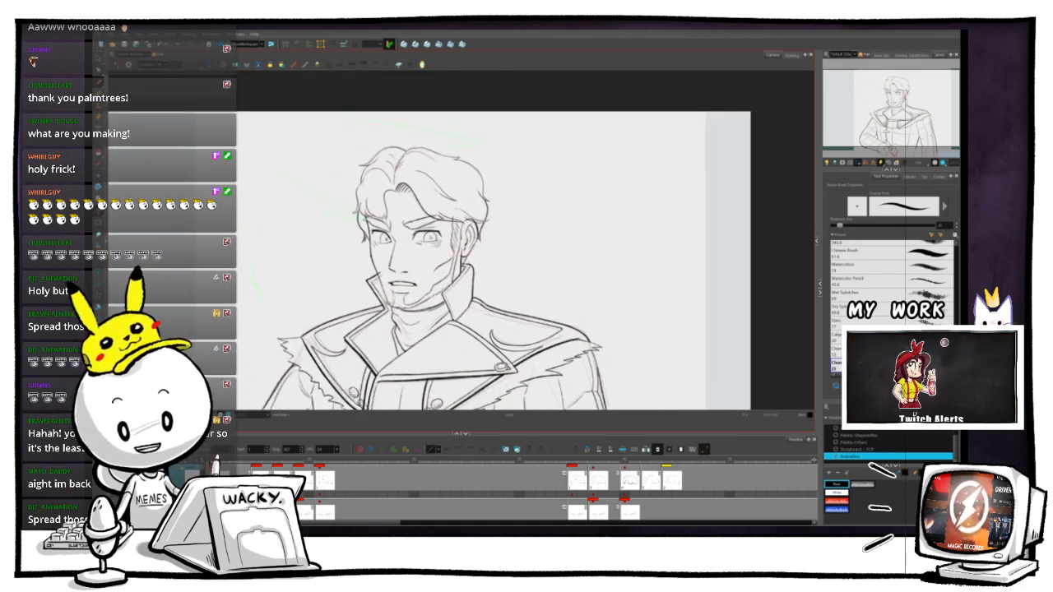
pyautogui.moveTo(461, 263); pyautogui.dragTo(552, 260)
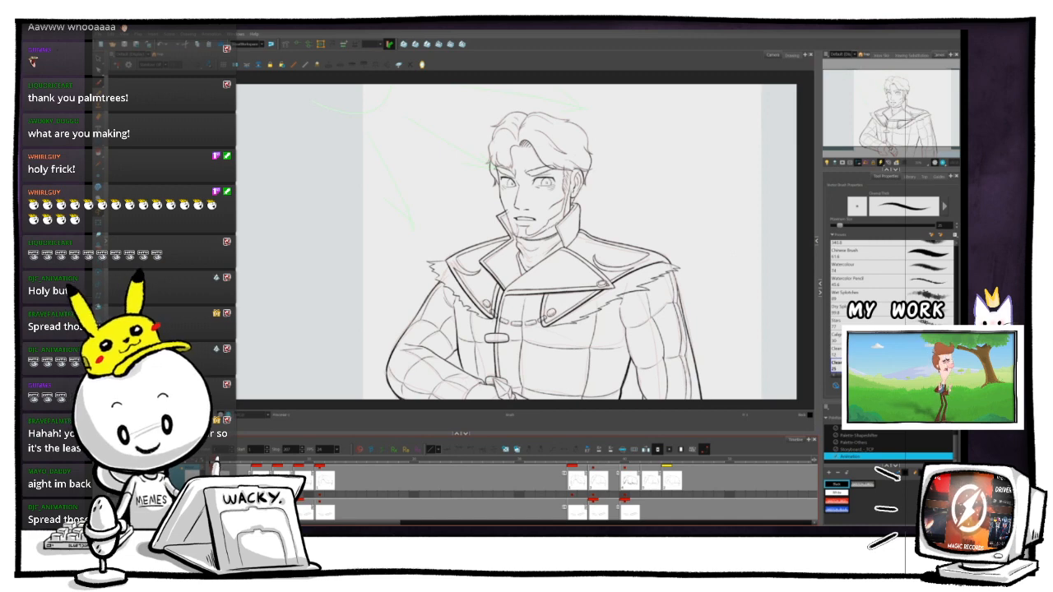
# - Step forward through the animation frame by frame to check the character's head turn
pyautogui.press('.')
pyautogui.press('.')
pyautogui.press('.')
pyautogui.press('.')
pyautogui.press('.')
pyautogui.press('.')
pyautogui.press('.')
pyautogui.press('.')
pyautogui.press('.')
pyautogui.press('.')
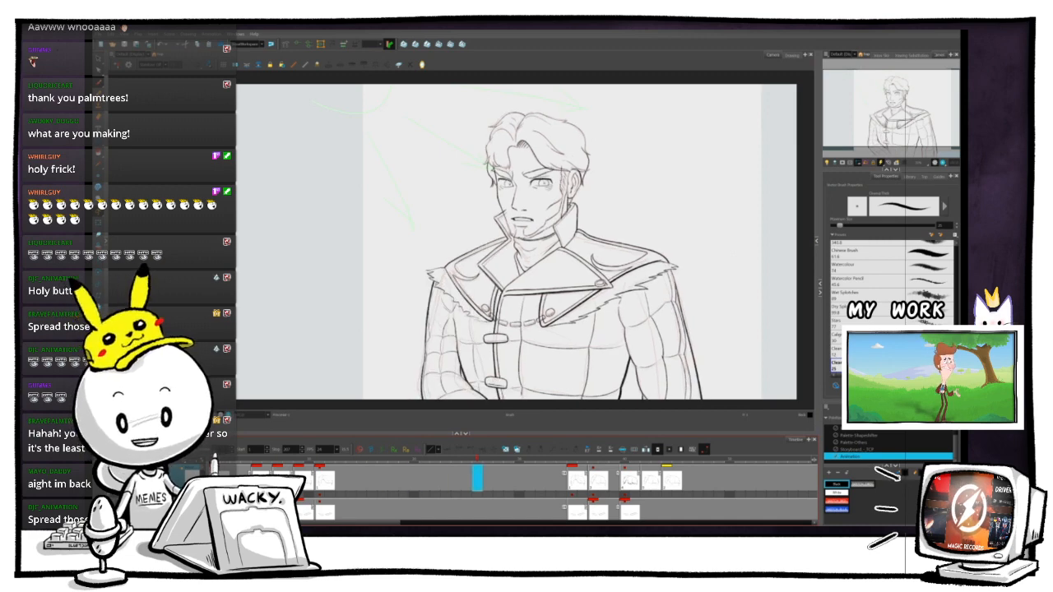
pyautogui.press('.')
pyautogui.press('.')
pyautogui.press('.')
pyautogui.press('.')
pyautogui.press('.')
pyautogui.press('.')
pyautogui.press('.')
pyautogui.press('.')
pyautogui.press('.')
pyautogui.press('.')
pyautogui.press('.')
pyautogui.press('.')
pyautogui.press('.')
pyautogui.press('.')
pyautogui.press('.')
pyautogui.press('.')
pyautogui.press('.')
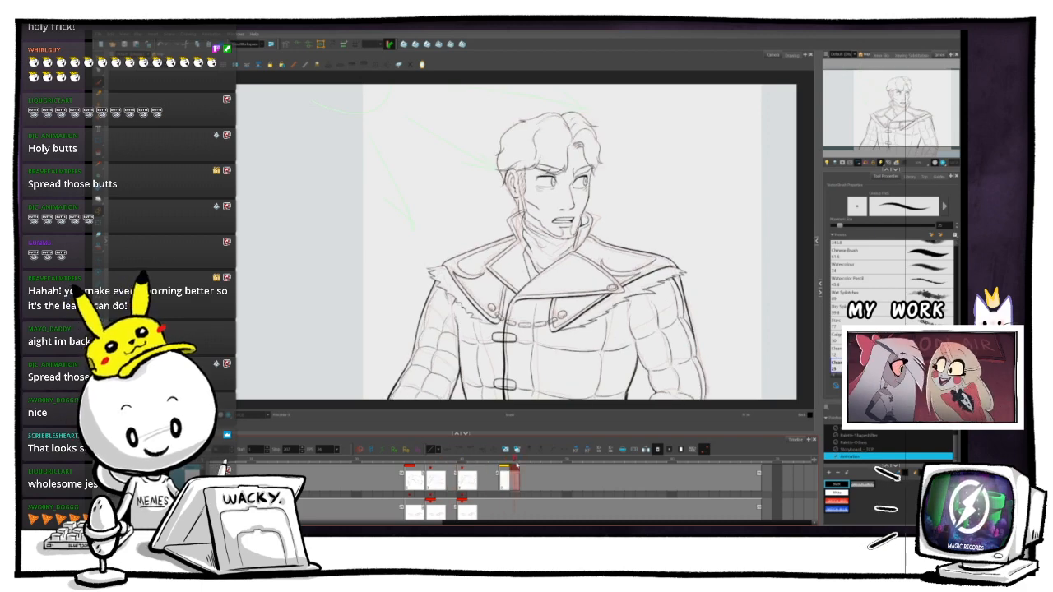
# - Return to the in-between frame, turn on the light table and recolour the man's hair linework blue
pyautogui.moveTo(500, 463); pyautogui.dragTo(473, 464)
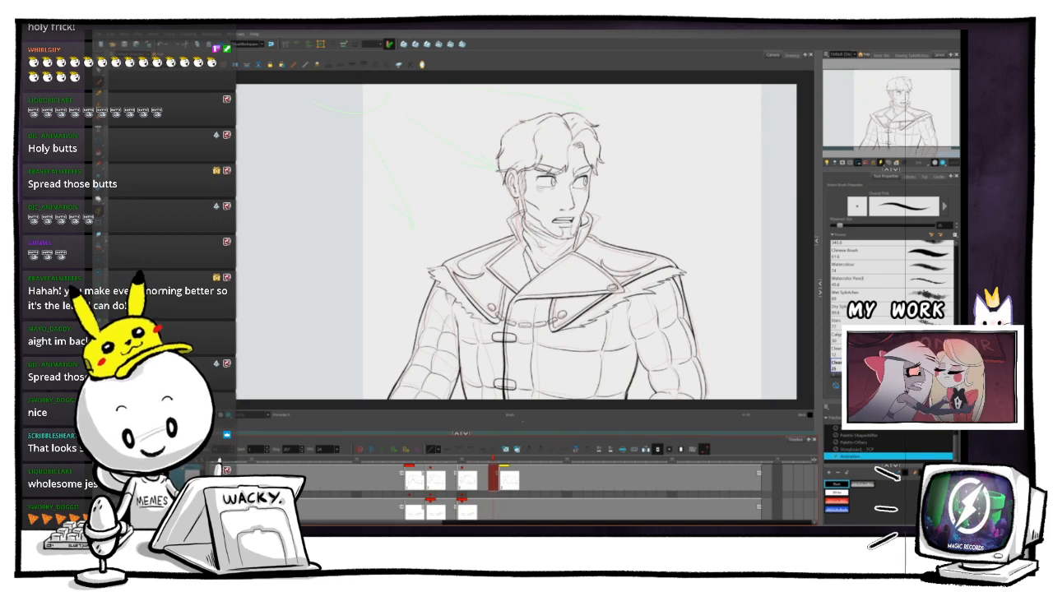
pyautogui.scroll(3, 467, 245)
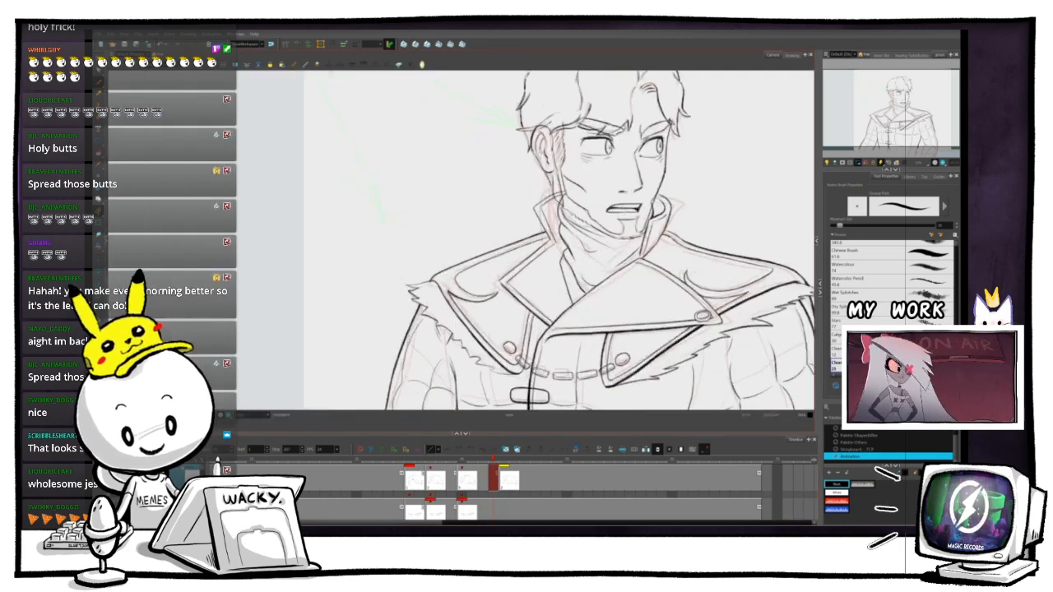
pyautogui.moveTo(625, 123); pyautogui.dragTo(313, 403)
pyautogui.scroll(2, 424, 238)
pyautogui.moveTo(424, 271)
pyautogui.mouseDown()
pyautogui.moveTo(468, 215)
pyautogui.moveTo(452, 228)
pyautogui.mouseUp()
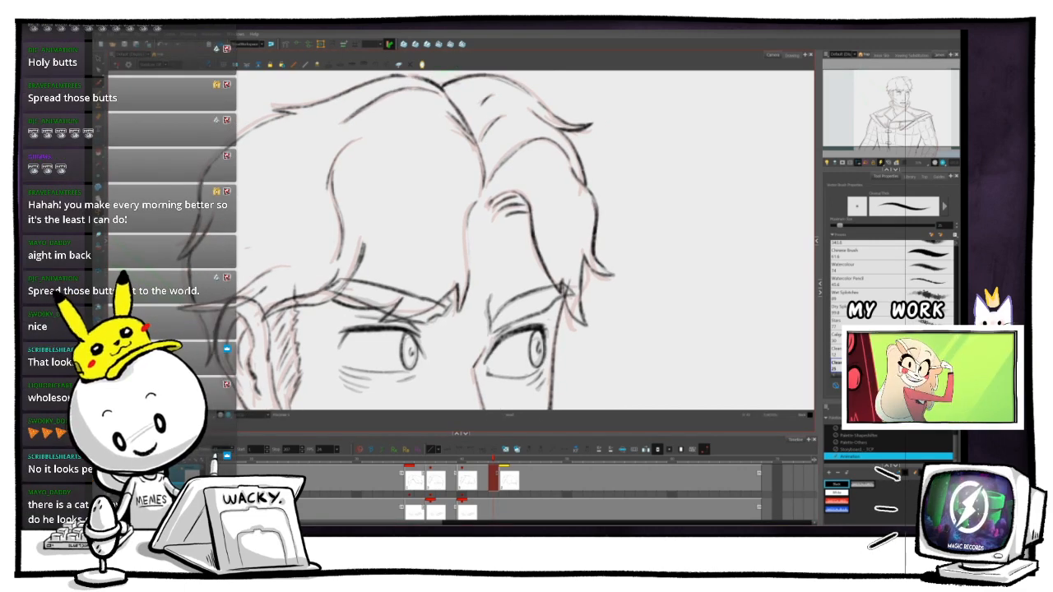
pyautogui.hotkey('shift', 'l')
pyautogui.press('1')
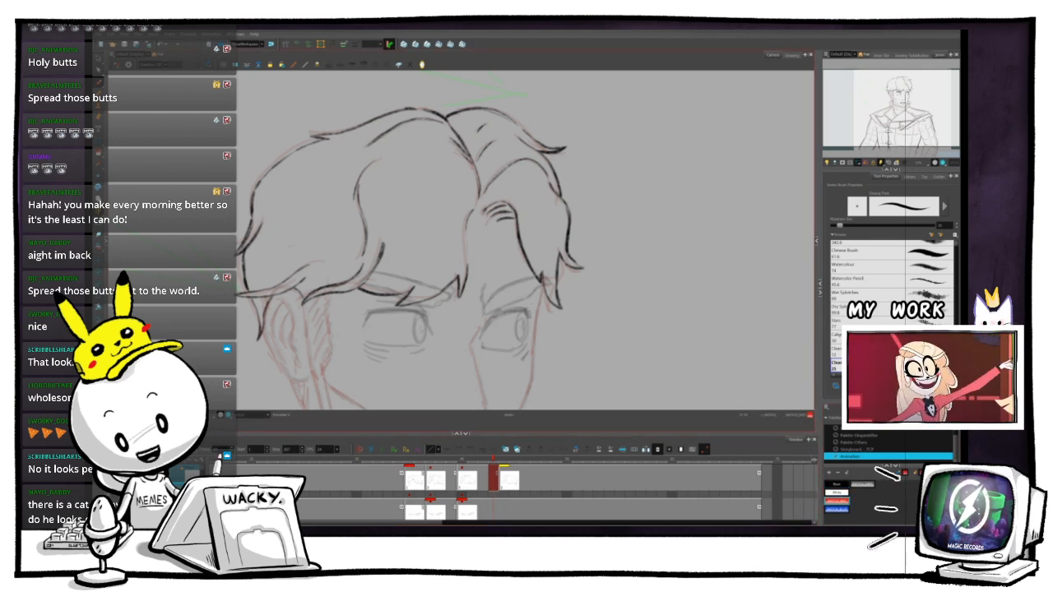
pyautogui.click(836, 509)
pyautogui.moveTo(568, 329)
pyautogui.mouseDown()
pyautogui.moveTo(494, 90)
pyautogui.moveTo(247, 346)
pyautogui.moveTo(605, 308)
pyautogui.mouseUp()
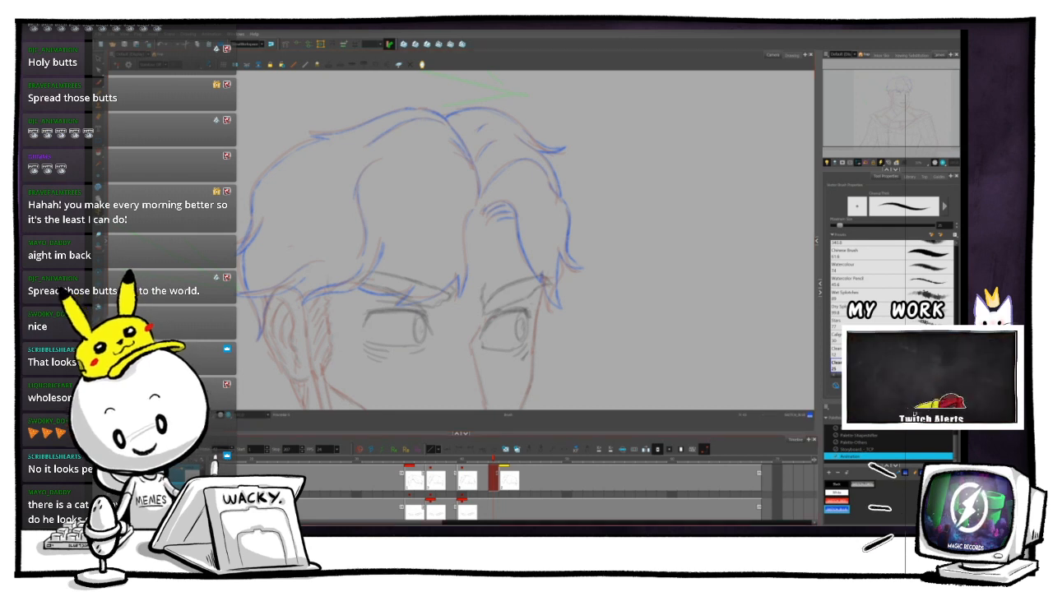
# - Turn on onion skinning for the in-between frame and look over its settings
pyautogui.hotkey('alt', 'o')
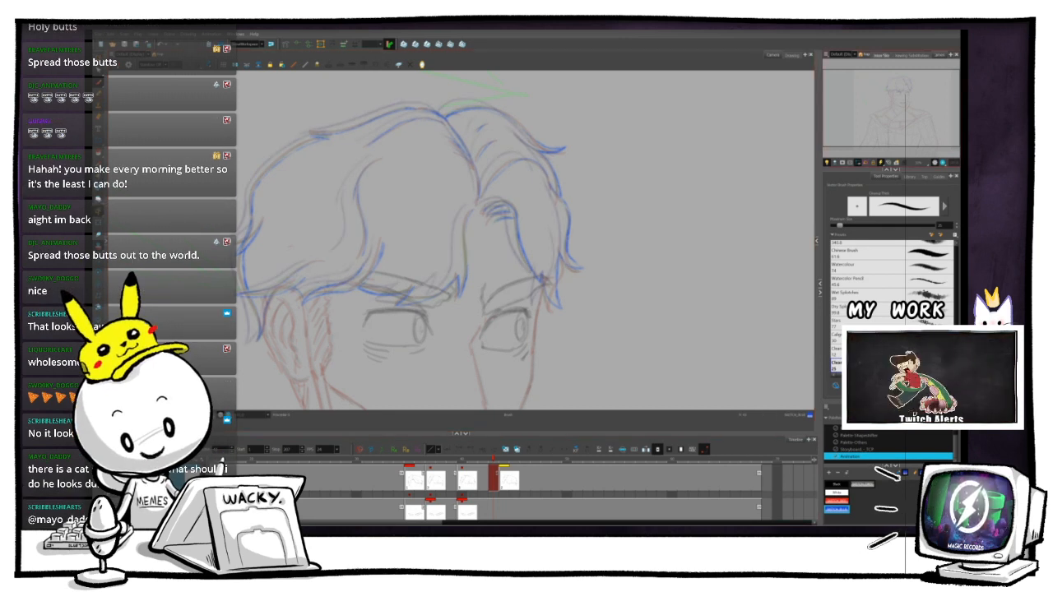
pyautogui.click(881, 56)
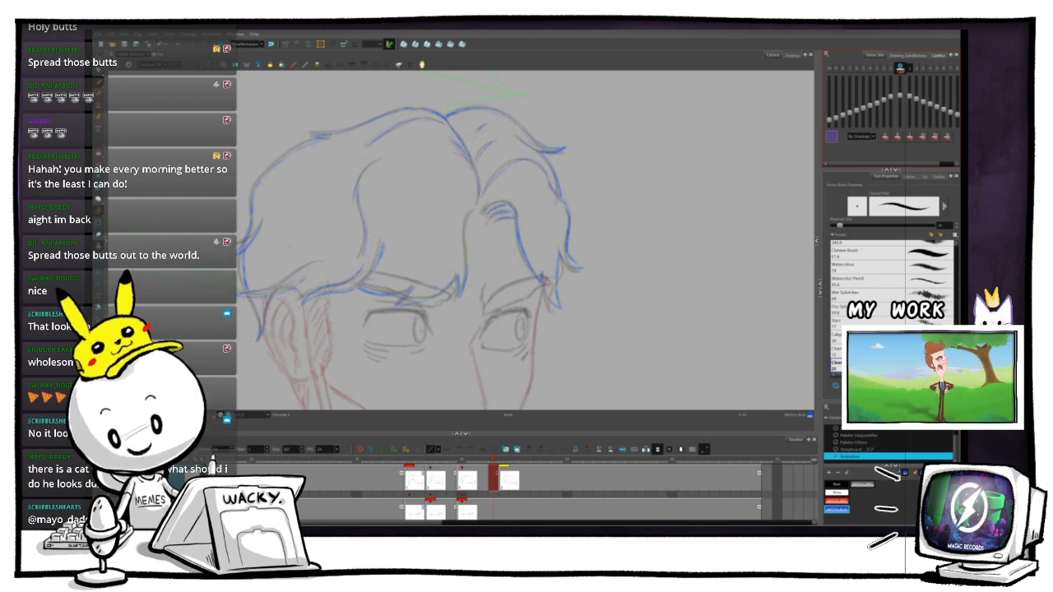
pyautogui.click(943, 55)
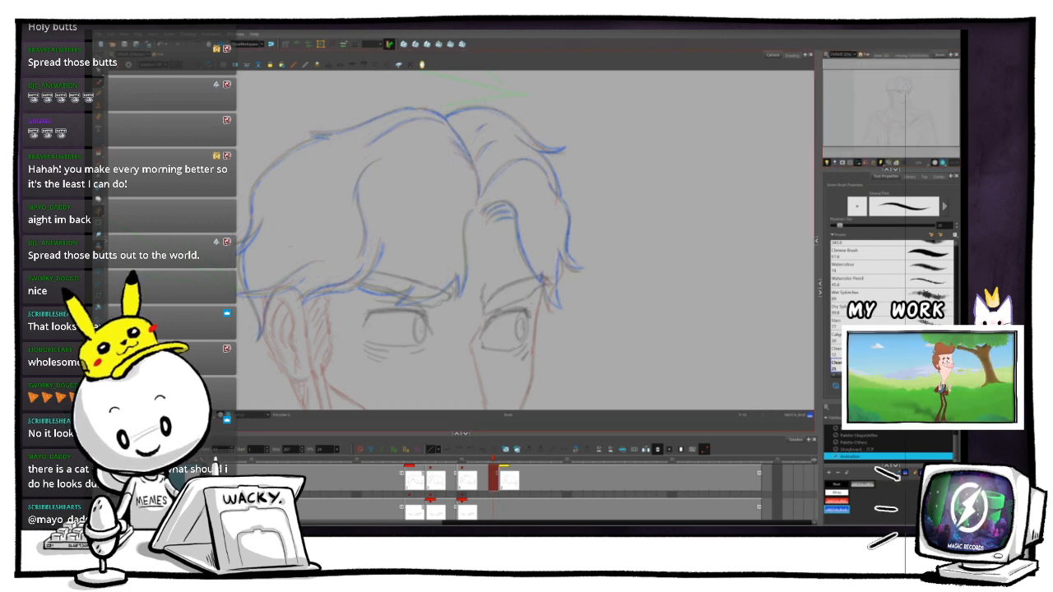
# - Ink the long curved edge of the front hair lock in black on the in-between frame, comparing with the next drawing
pyautogui.press('2')
pyautogui.press('2')
pyautogui.press('2')
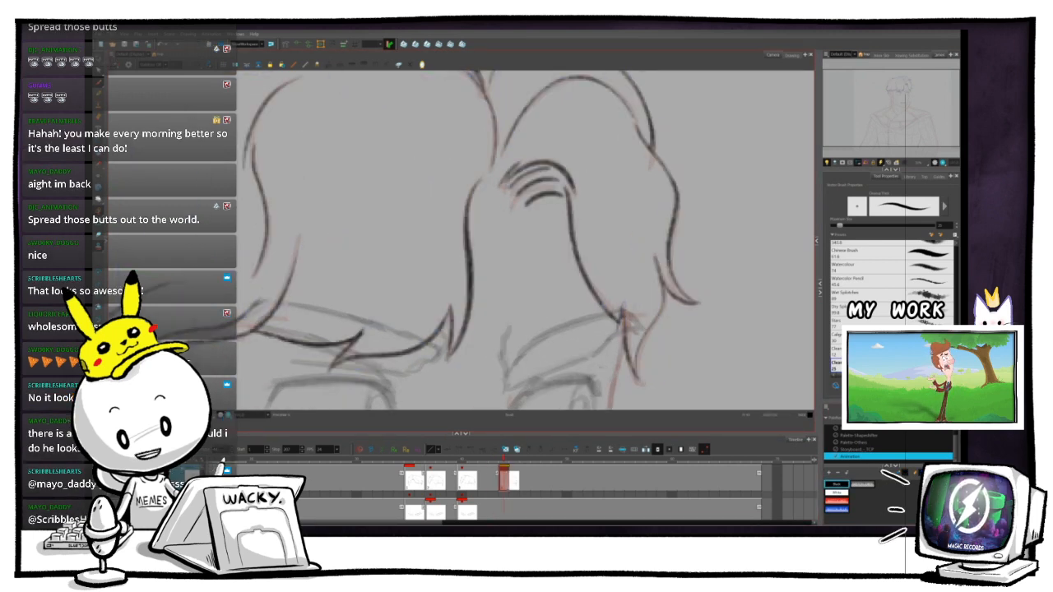
pyautogui.press('.')
pyautogui.press('.')
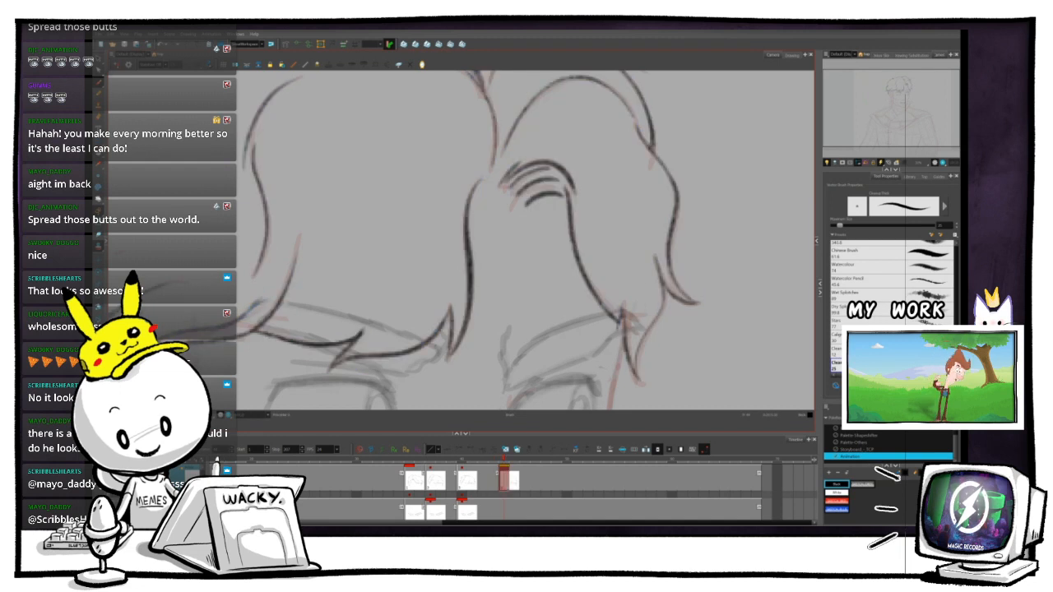
pyautogui.press('.')
pyautogui.press('.')
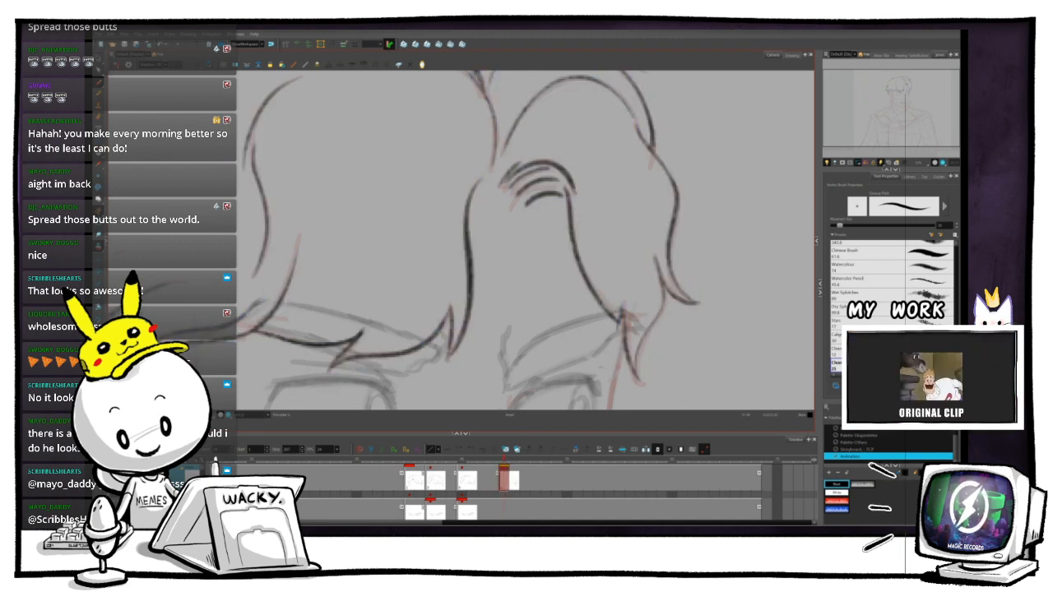
pyautogui.moveTo(483, 180); pyautogui.dragTo(474, 210)
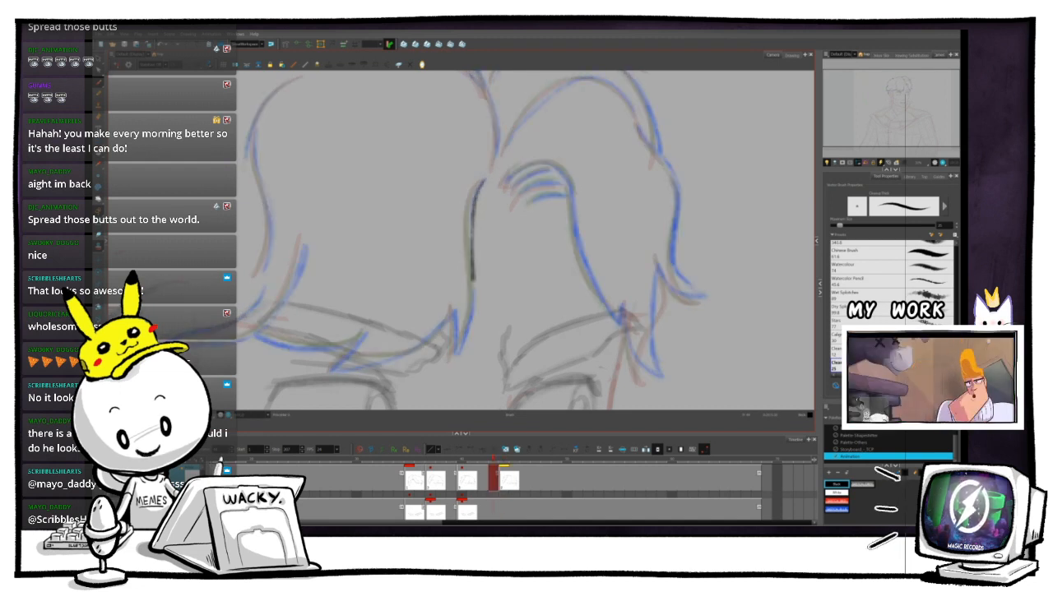
pyautogui.moveTo(466, 329); pyautogui.dragTo(453, 365)
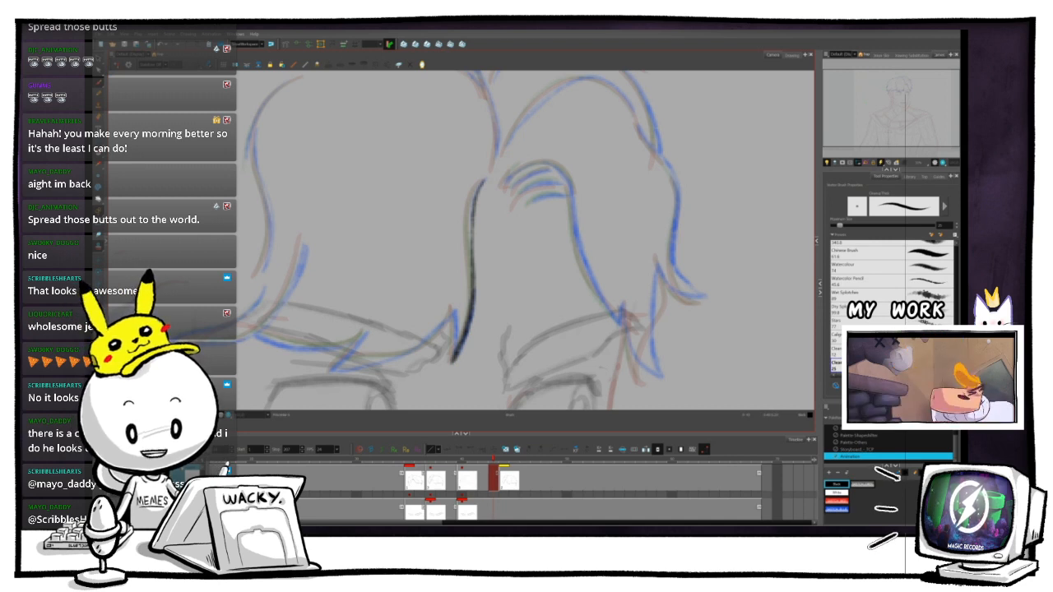
# - Redraw the front lock's long edge with a fuller curve and compare it with the next drawing
pyautogui.press('.')
pyautogui.press('.')
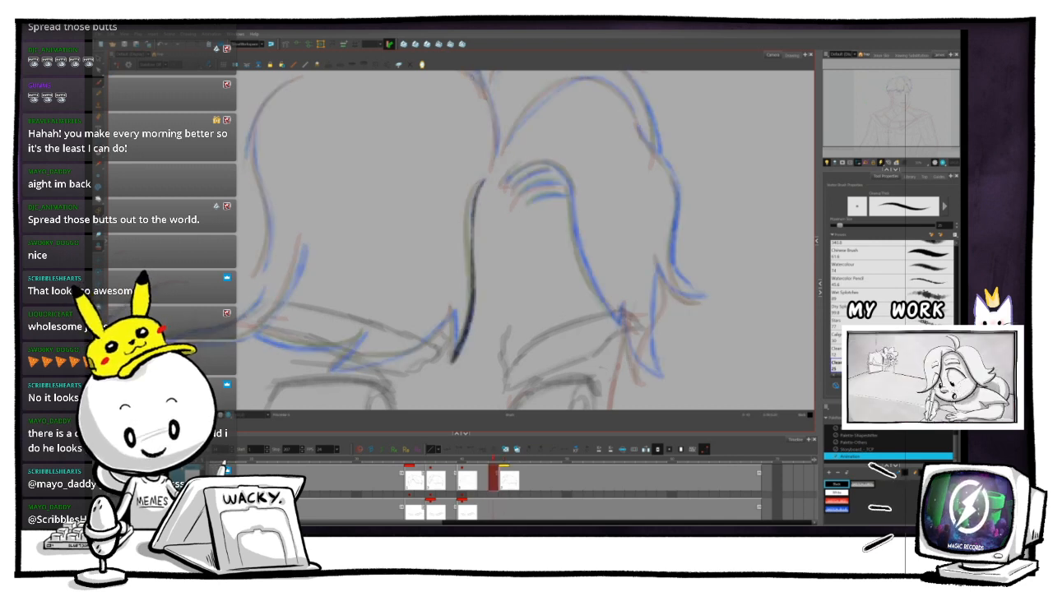
pyautogui.press('.')
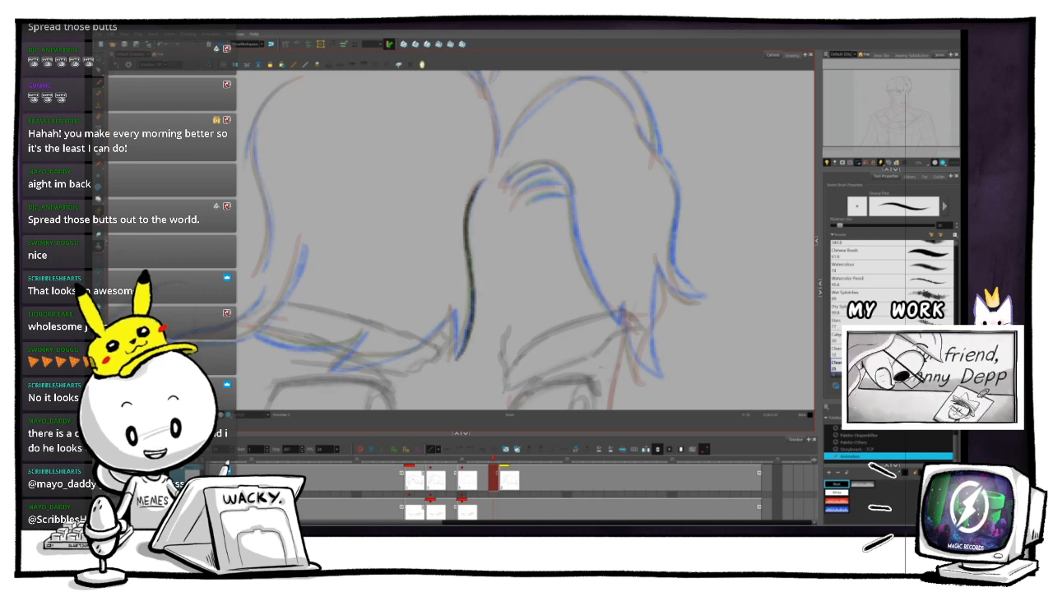
pyautogui.press('.')
pyautogui.press('.')
pyautogui.press('.')
pyautogui.press('.')
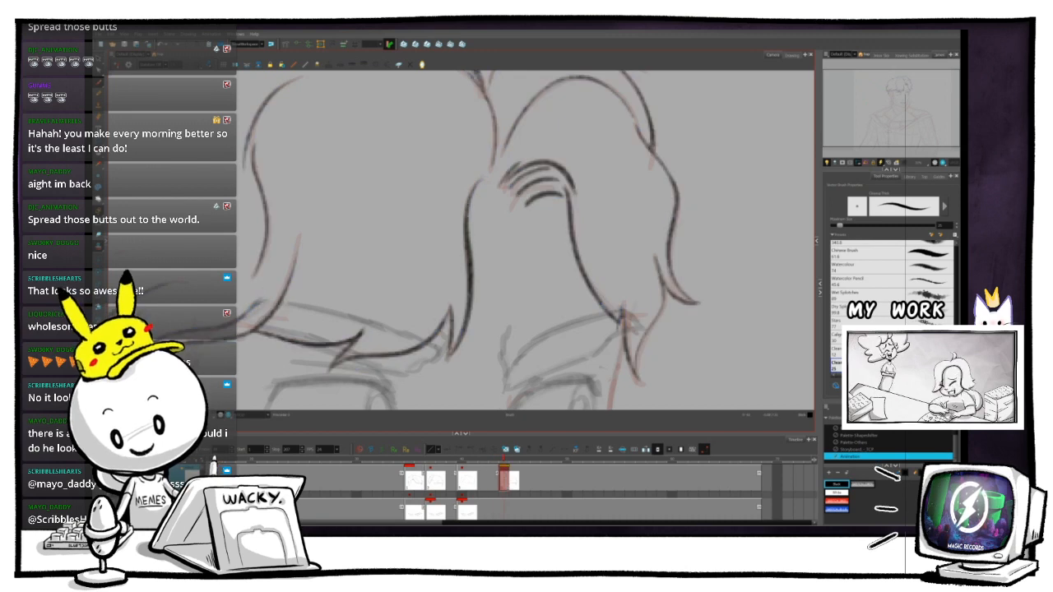
# - Tilt the canvas slightly and flip between the in-between and the next drawing to check the front lock's curve
pyautogui.moveTo(527, 247)
pyautogui.mouseDown()
pyautogui.moveTo(542, 217)
pyautogui.moveTo(553, 219)
pyautogui.mouseUp()
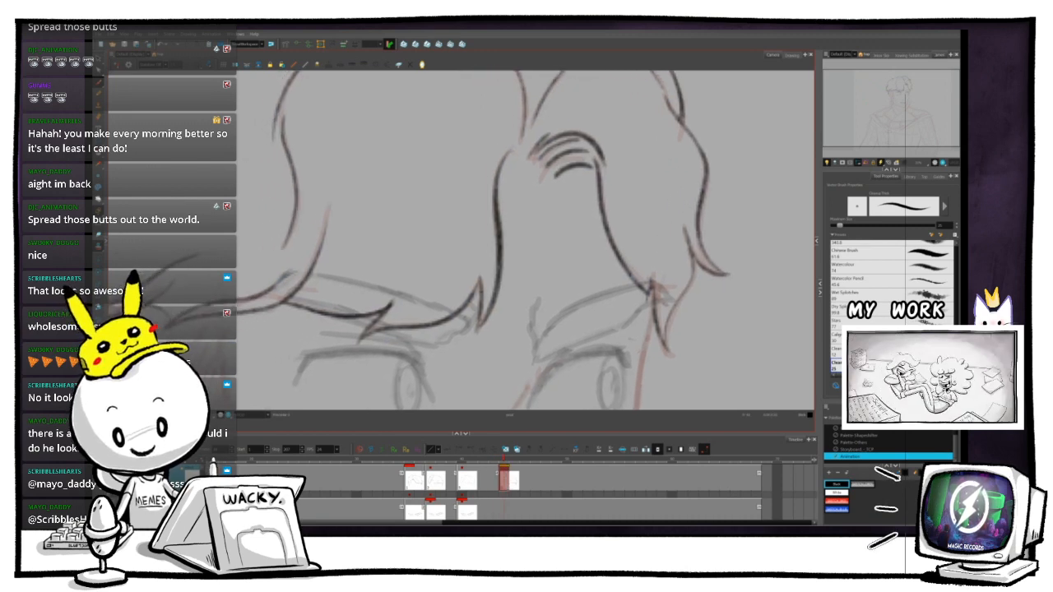
pyautogui.hotkey('ctrl', 'alt')
pyautogui.moveTo(324, 267); pyautogui.dragTo(328, 282)
pyautogui.hotkey('ctrl', 'alt')
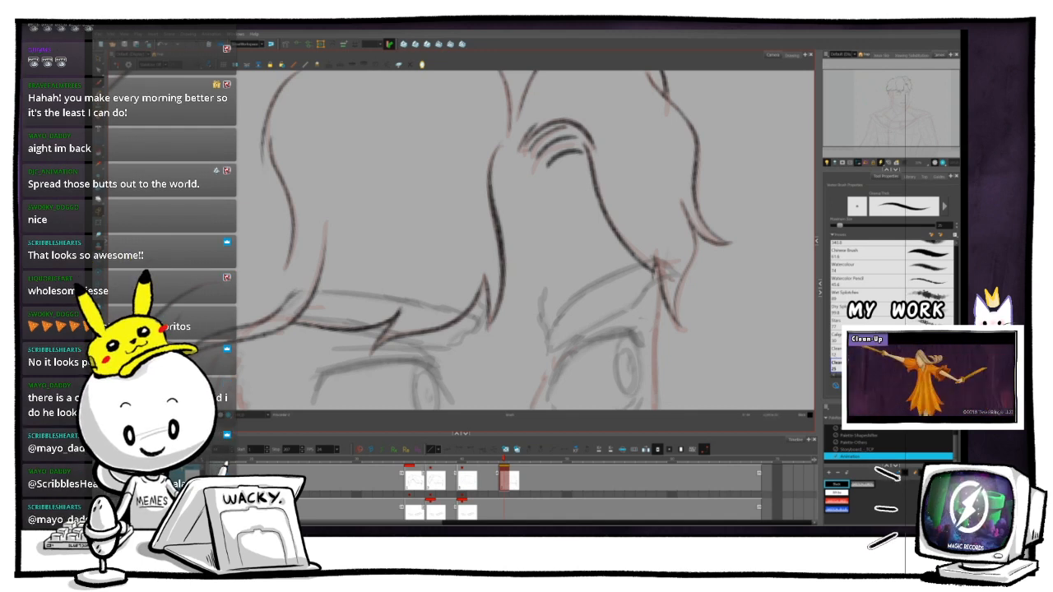
pyautogui.press('.')
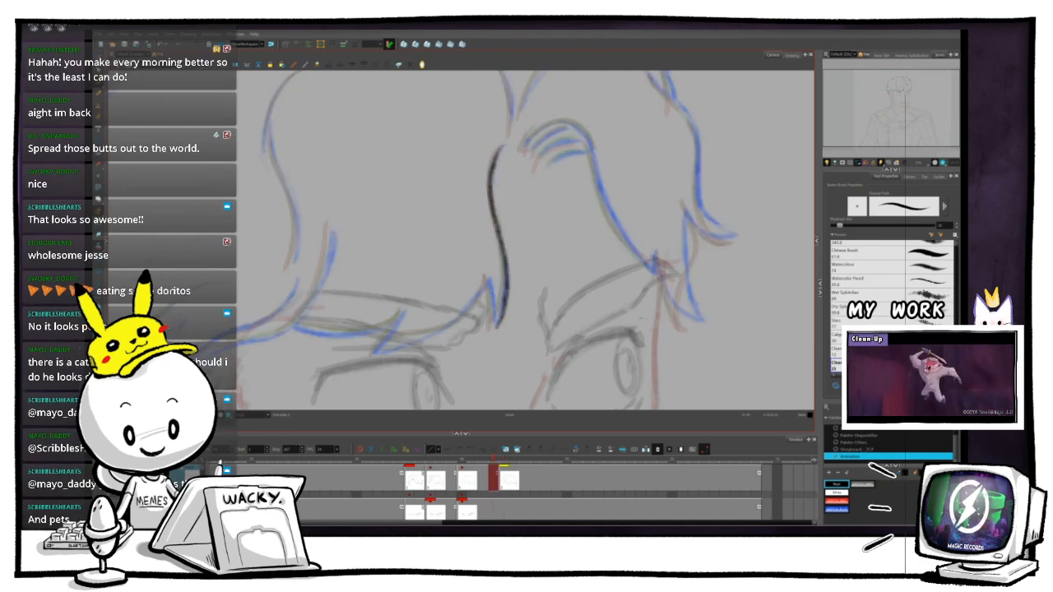
pyautogui.press('.')
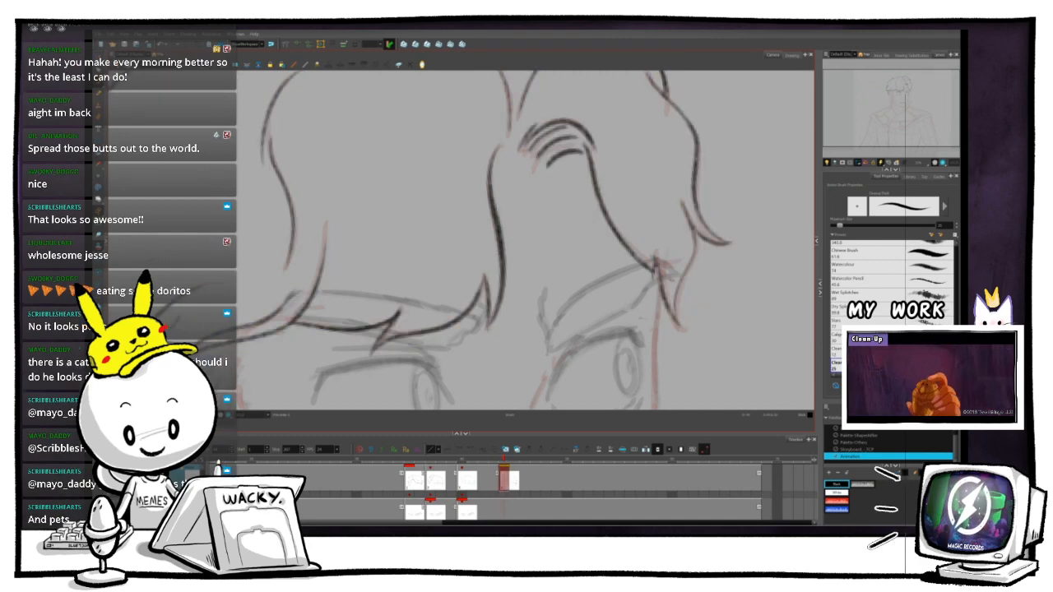
pyautogui.press('.')
pyautogui.press('.')
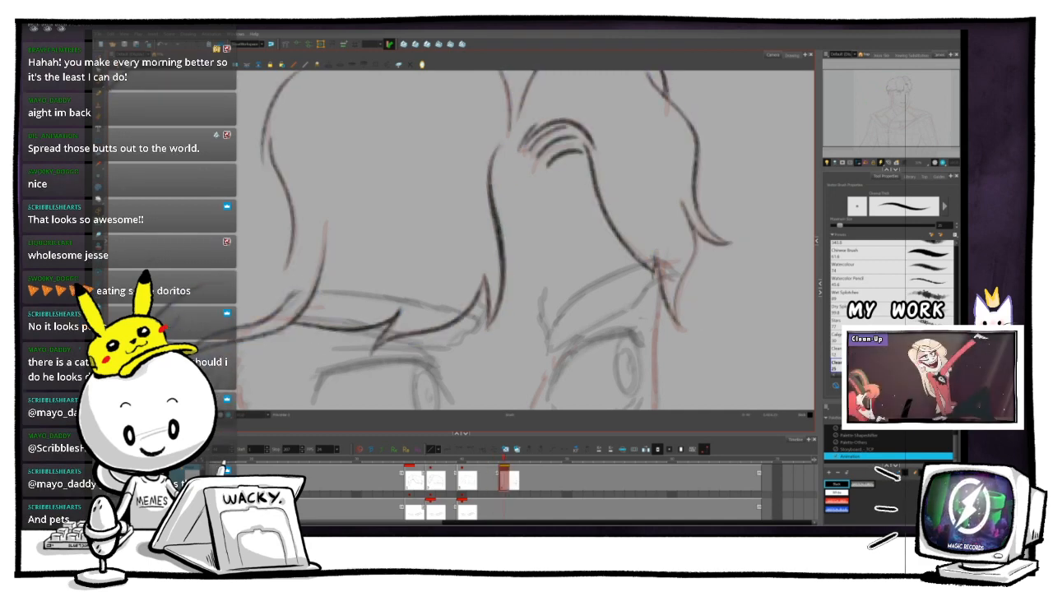
pyautogui.press('.')
pyautogui.press(',')
pyautogui.press('.')
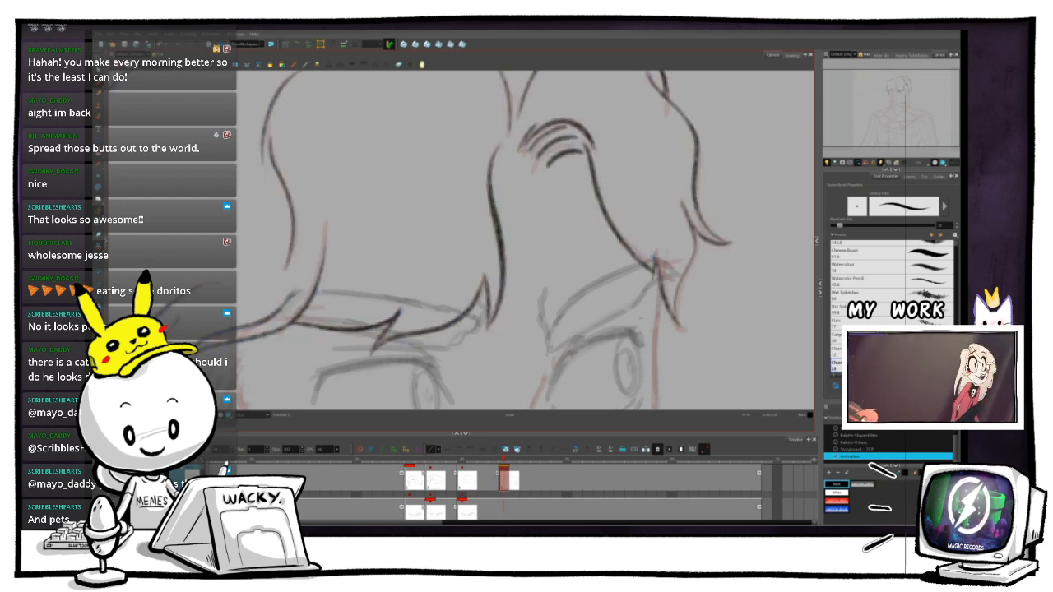
pyautogui.press(',')
pyautogui.press('.')
pyautogui.press(',')
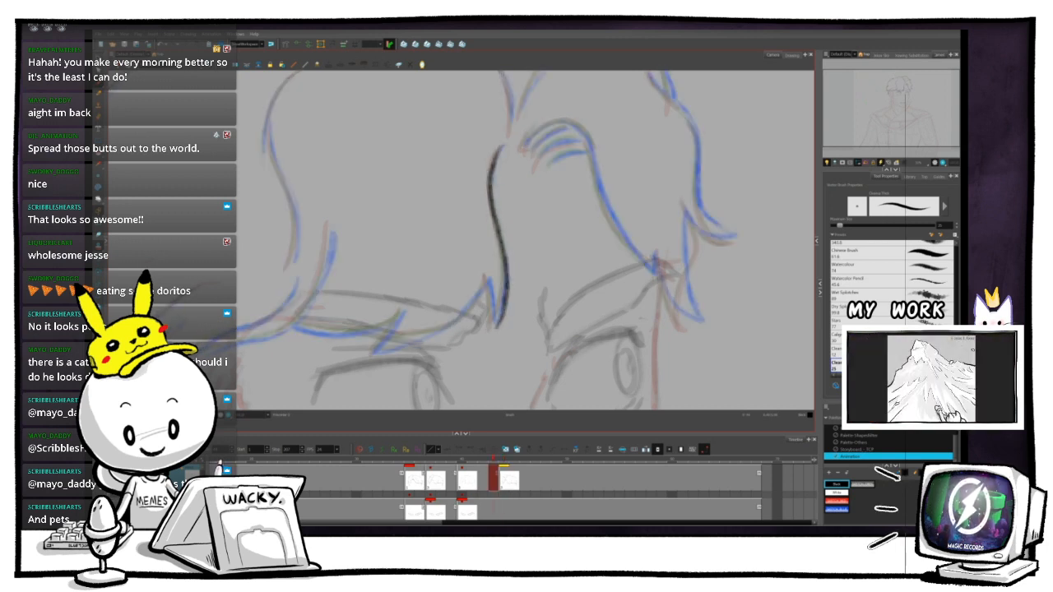
pyautogui.press('.')
pyautogui.press(',')
pyautogui.press('.')
pyautogui.press(',')
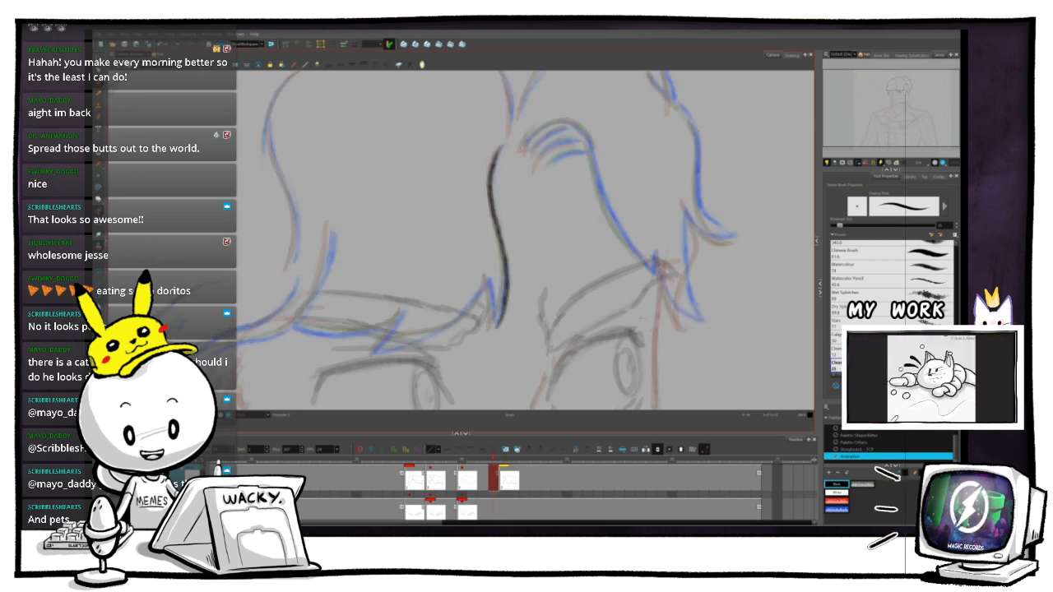
# - Ink the short inner edge at the front lock's tip, checking it against the next drawing
pyautogui.press('.')
pyautogui.press(',')
pyautogui.press('.')
pyautogui.press(',')
pyautogui.press('.')
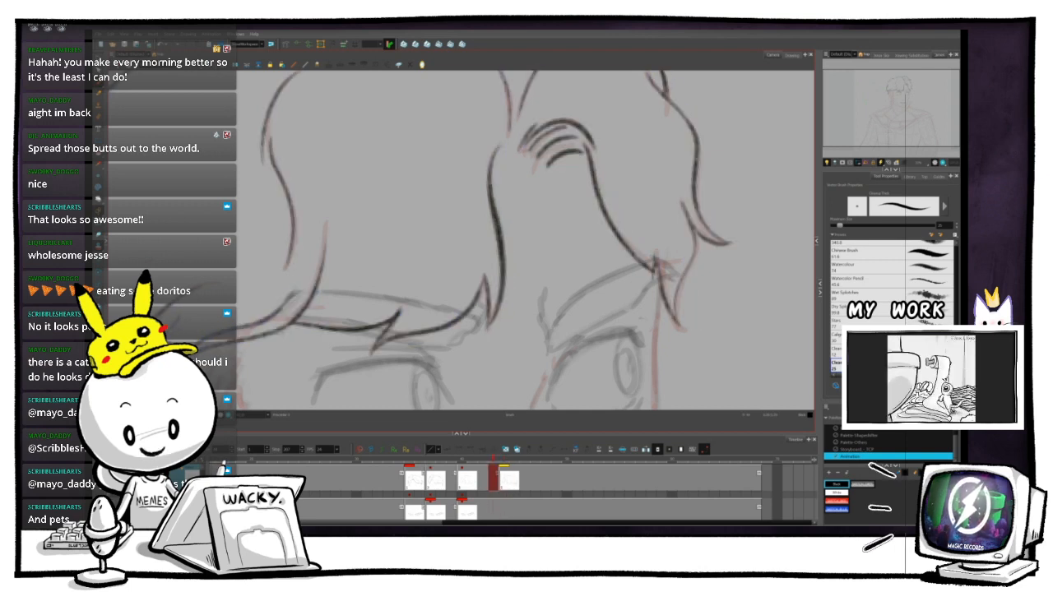
pyautogui.press(',')
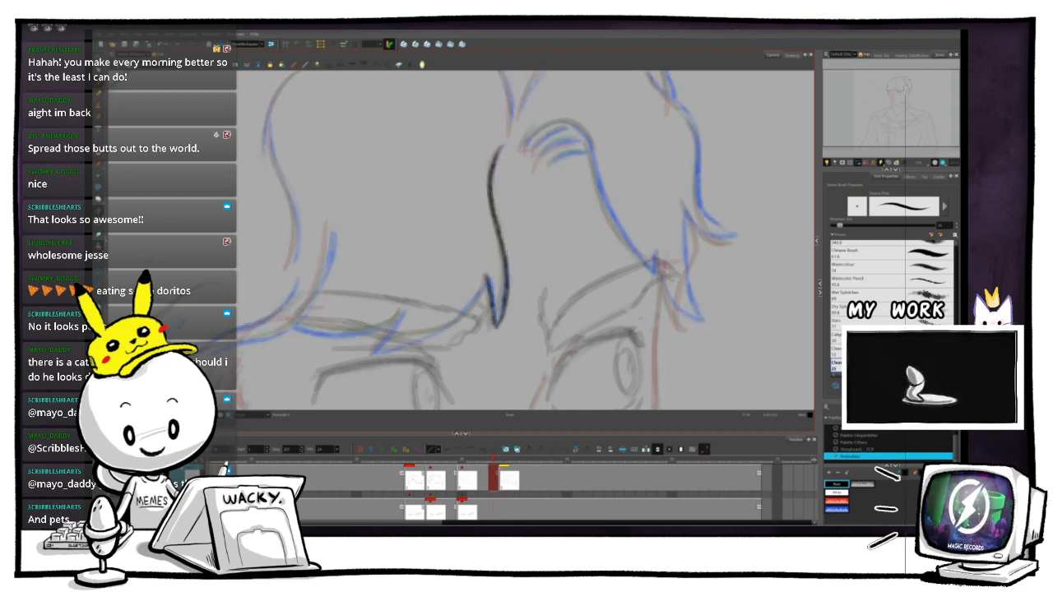
pyautogui.press('.')
pyautogui.press(',')
pyautogui.press('.')
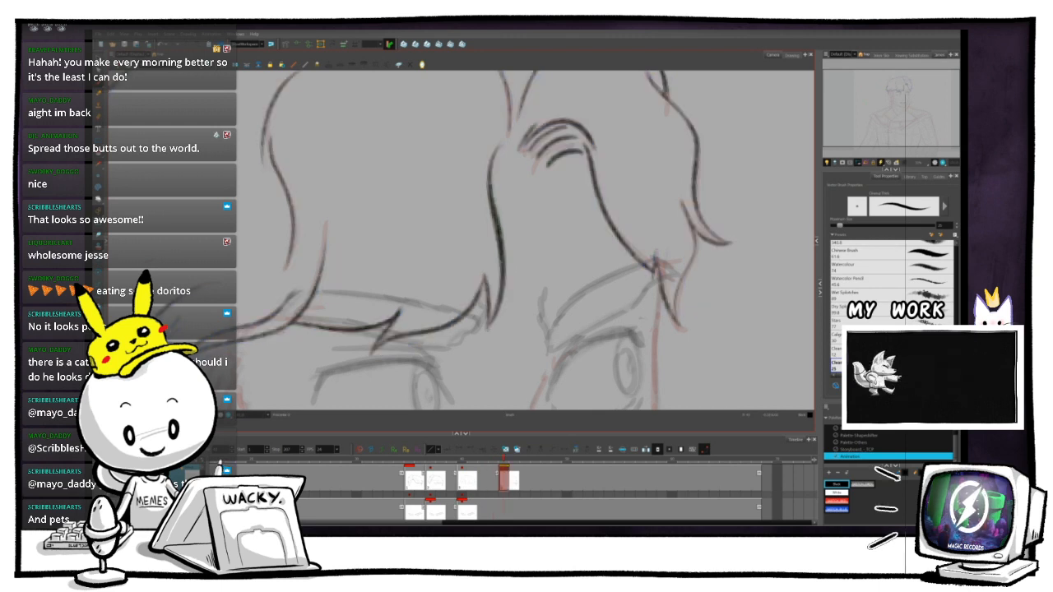
pyautogui.press(',')
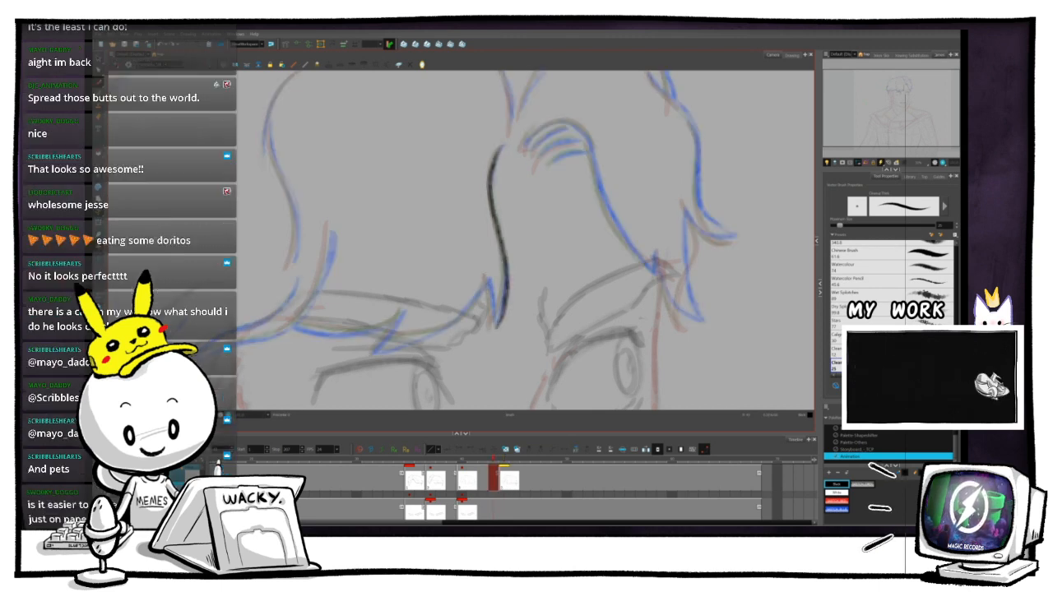
pyautogui.press('.')
pyautogui.press(',')
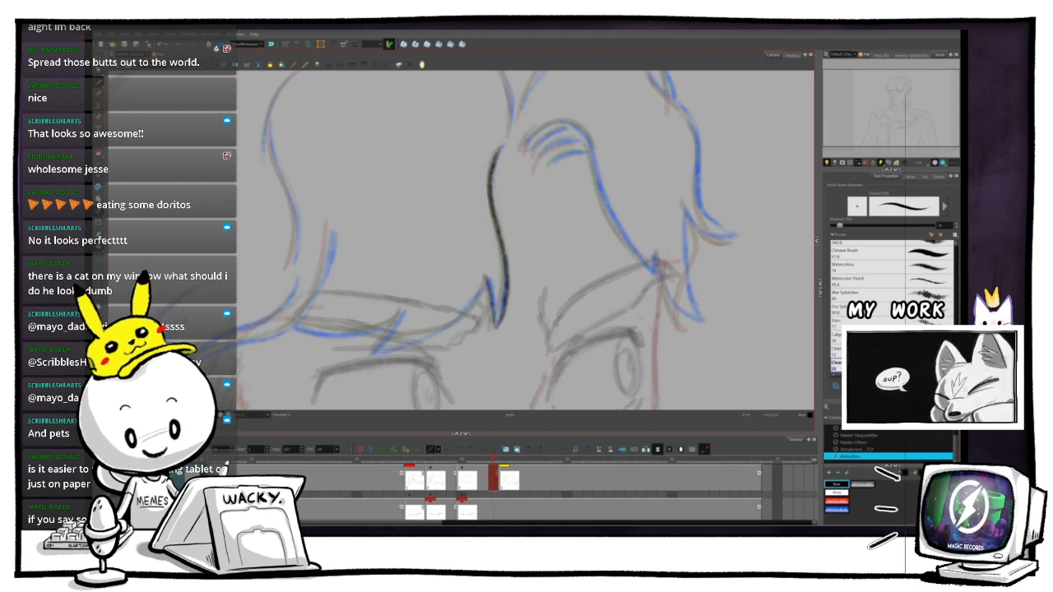
# - Sharpen the front lock's tip into a longer point, flipping between the two drawings to check its movement
pyautogui.press('.')
pyautogui.press(',')
pyautogui.press('.')
pyautogui.press(',')
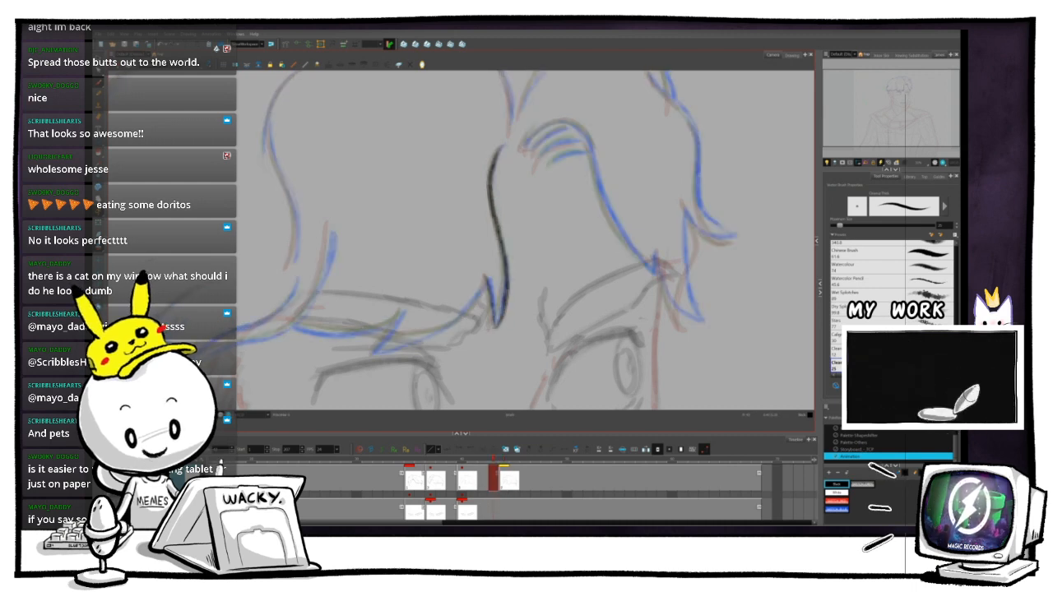
pyautogui.press('.')
pyautogui.press(',')
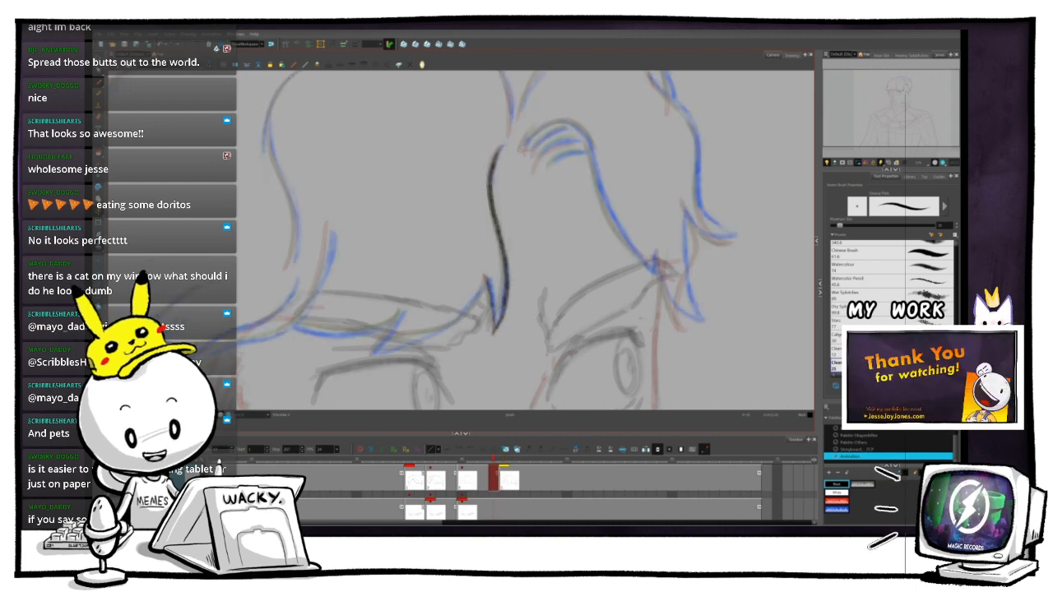
pyautogui.press('.')
pyautogui.press(',')
pyautogui.press('.')
pyautogui.press(',')
pyautogui.press('.')
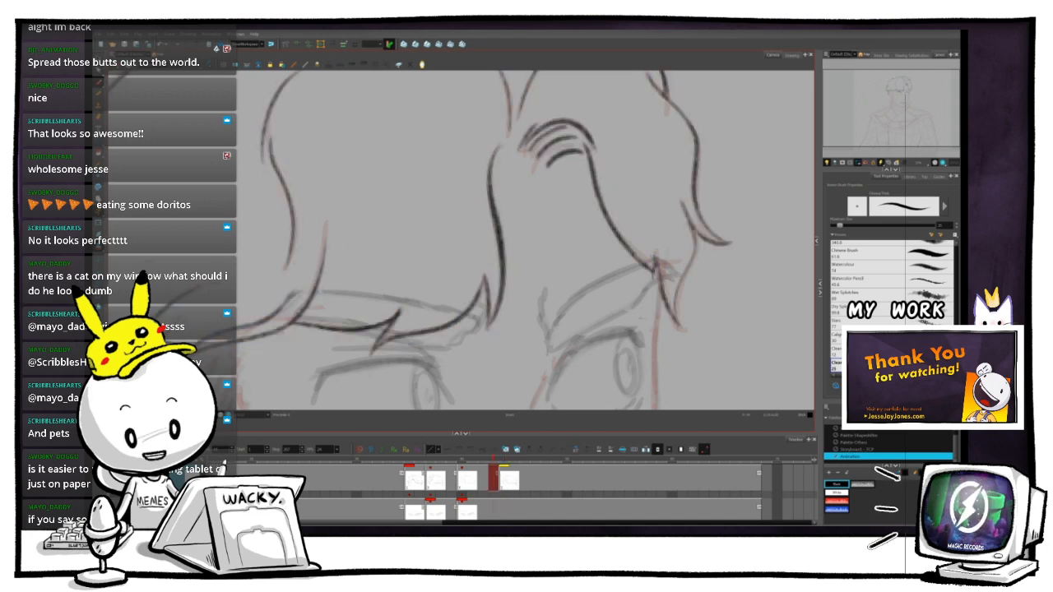
pyautogui.press(',')
pyautogui.press('.')
pyautogui.press(',')
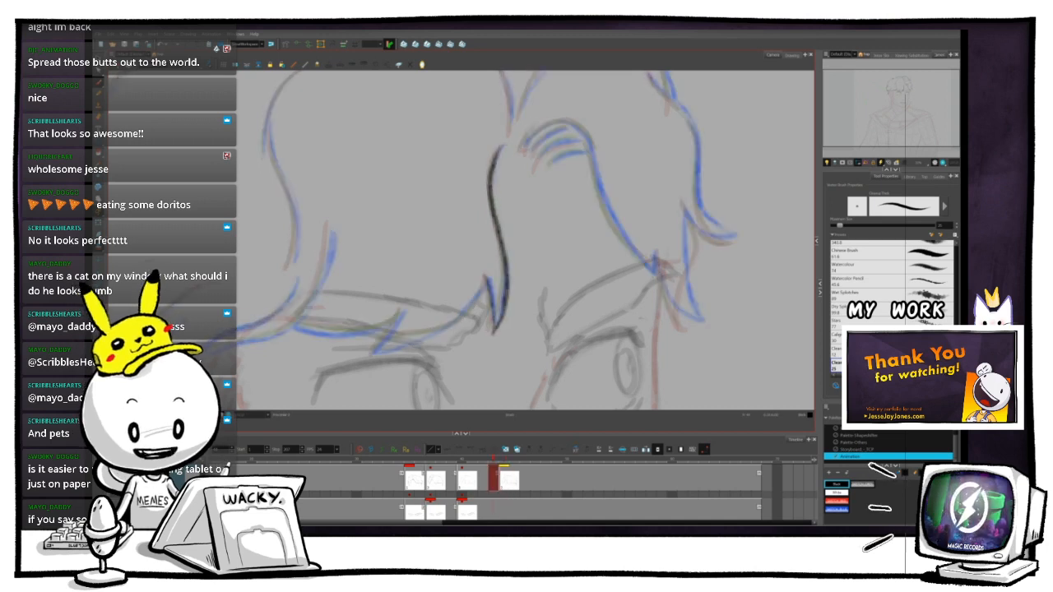
# - Select the inked strokes of the front lock with the Select tool and inspect its tip up close
pyautogui.hotkey('alt', 's')
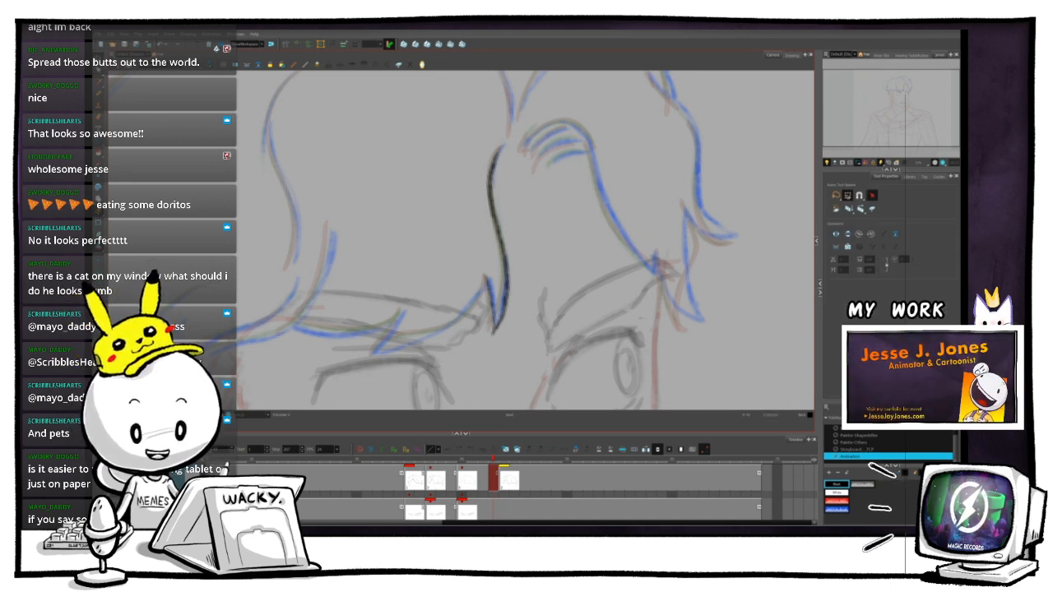
pyautogui.scroll(3, 461, 325)
pyautogui.moveTo(503, 333); pyautogui.dragTo(465, 296)
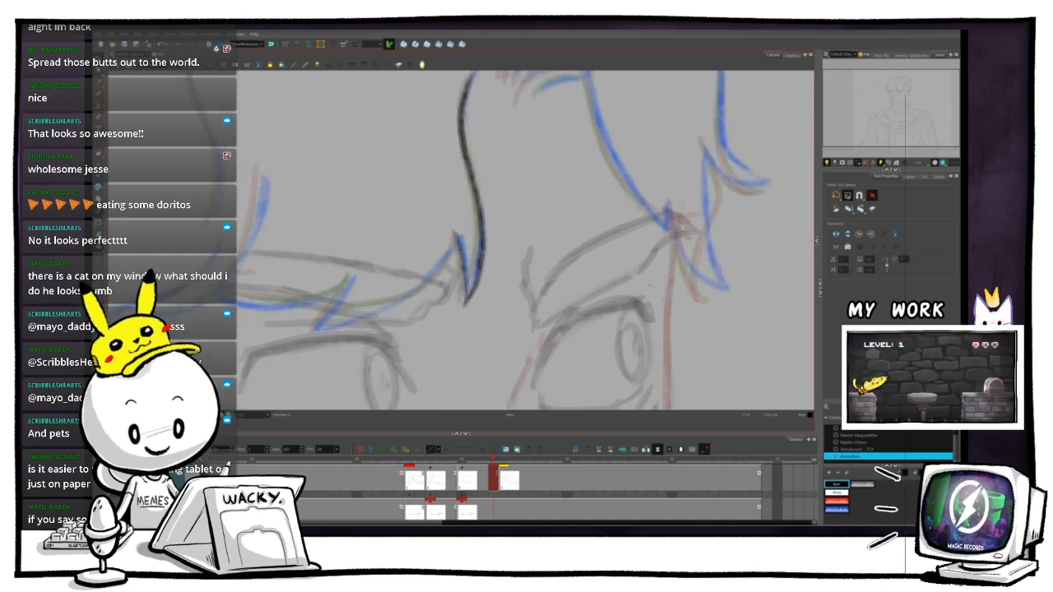
pyautogui.moveTo(670, 219); pyautogui.dragTo(662, 168)
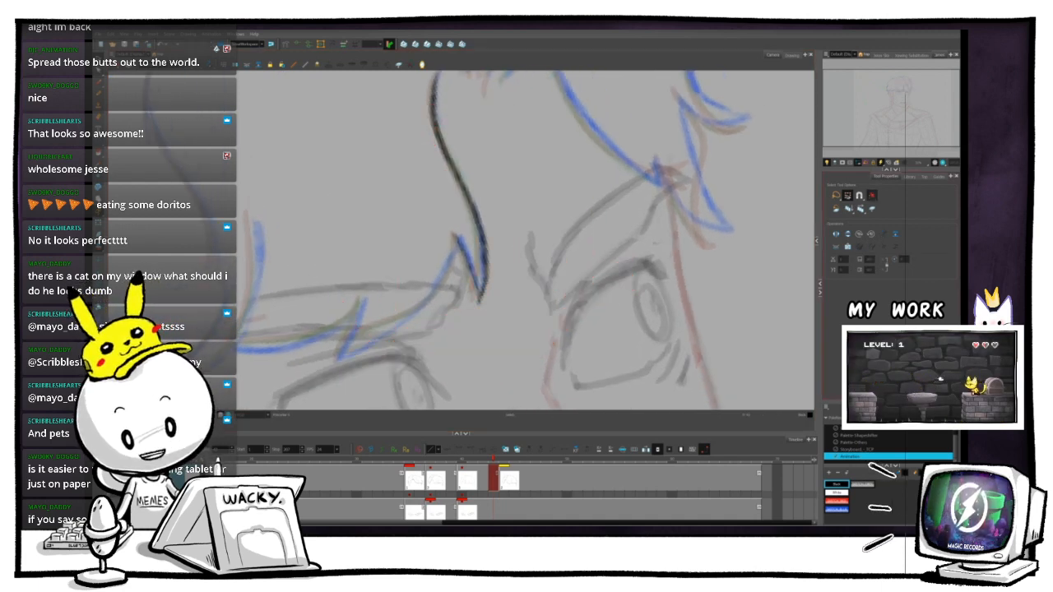
pyautogui.moveTo(662, 243); pyautogui.dragTo(662, 257)
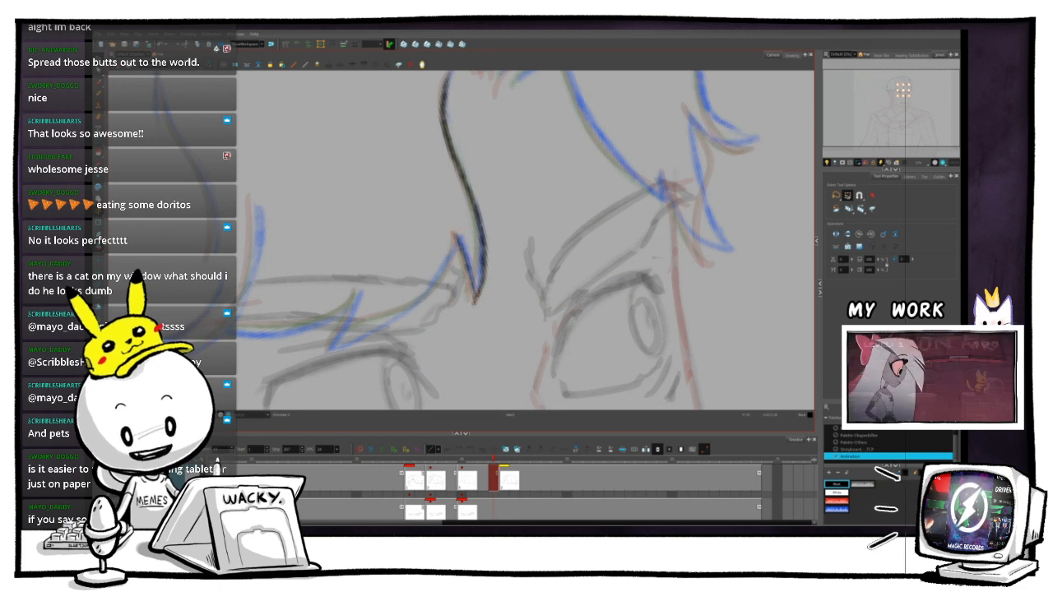
pyautogui.hotkey('alt', 'b')
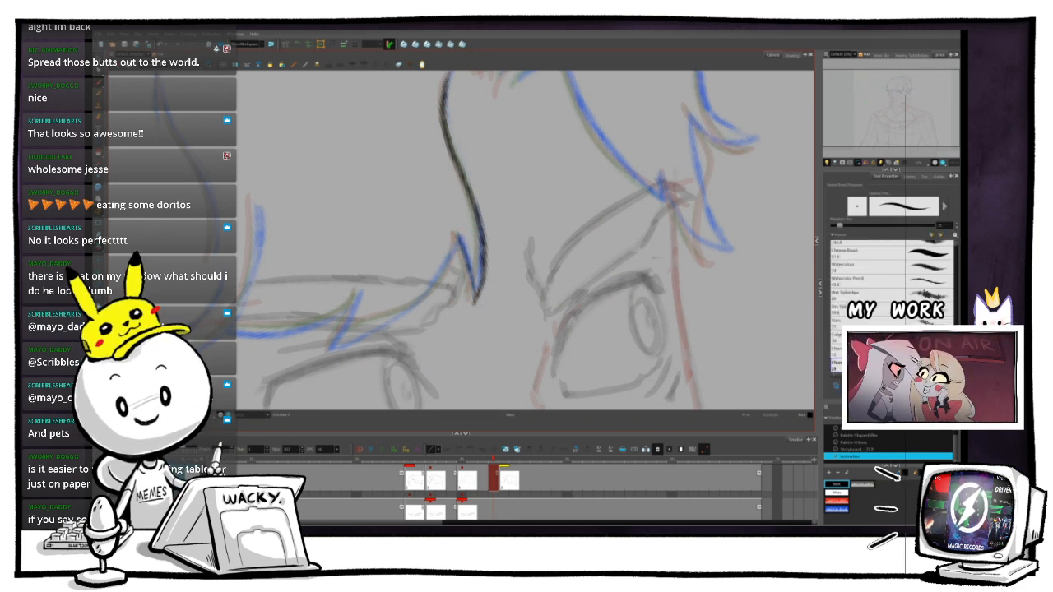
# - Flip between the in-between and the next drawing to check how the front lock's tip moves
pyautogui.moveTo(658, 256)
pyautogui.mouseDown()
pyautogui.moveTo(655, 208)
pyautogui.moveTo(679, 170)
pyautogui.moveTo(689, 178)
pyautogui.mouseUp()
pyautogui.press('.')
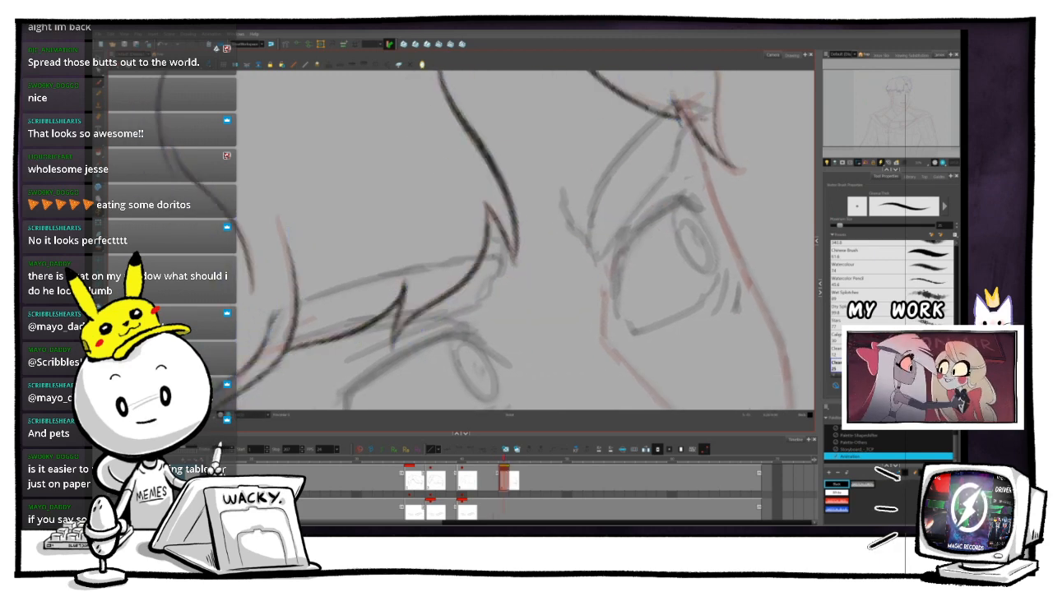
pyautogui.press(',')
pyautogui.press('.')
pyautogui.press(',')
pyautogui.press('.')
pyautogui.press(',')
pyautogui.press('.')
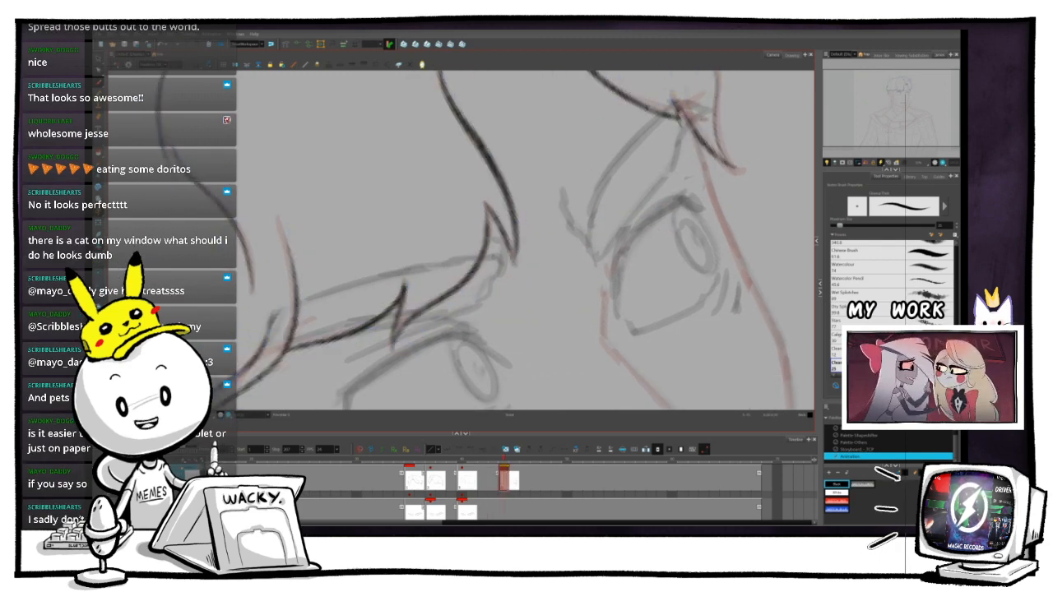
pyautogui.press(',')
pyautogui.press('.')
pyautogui.press(',')
pyautogui.press('.')
pyautogui.press(',')
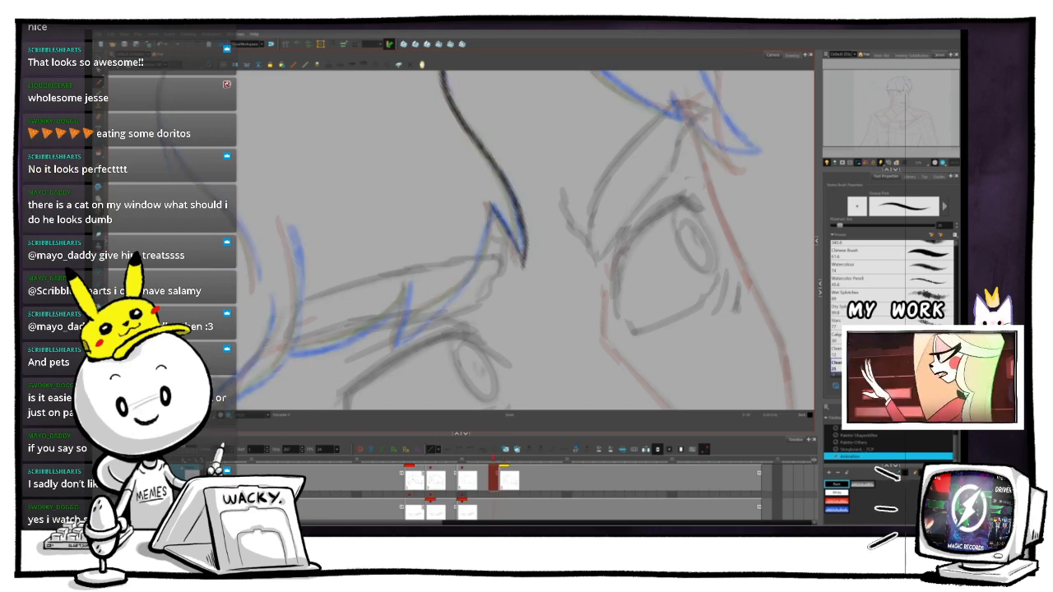
pyautogui.press('.')
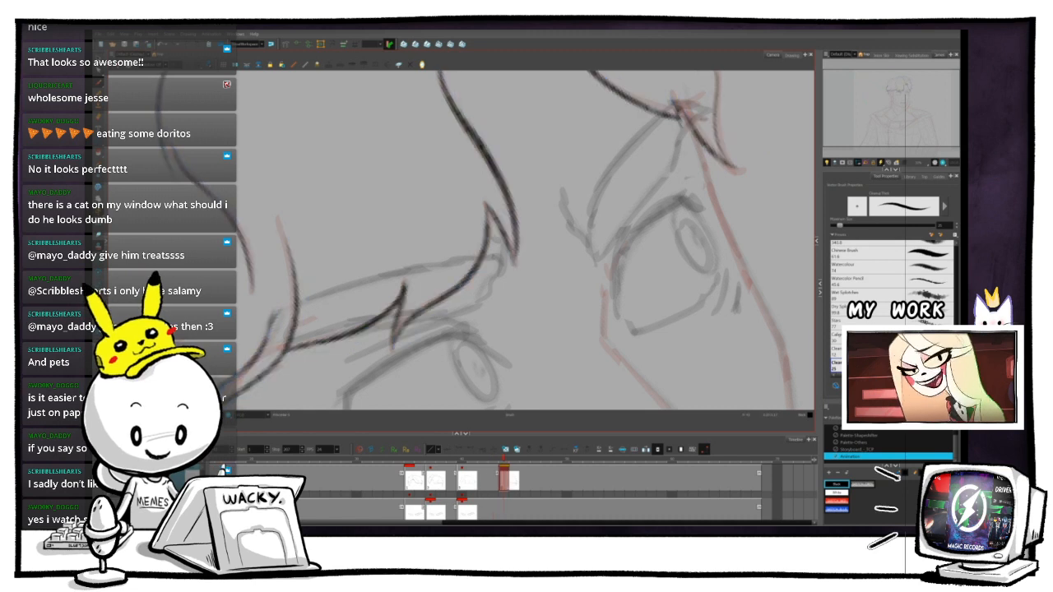
# - Ink the long curved fringe edge from the front lock's notch down to the next hair point, checking it against the next drawing
pyautogui.press(',')
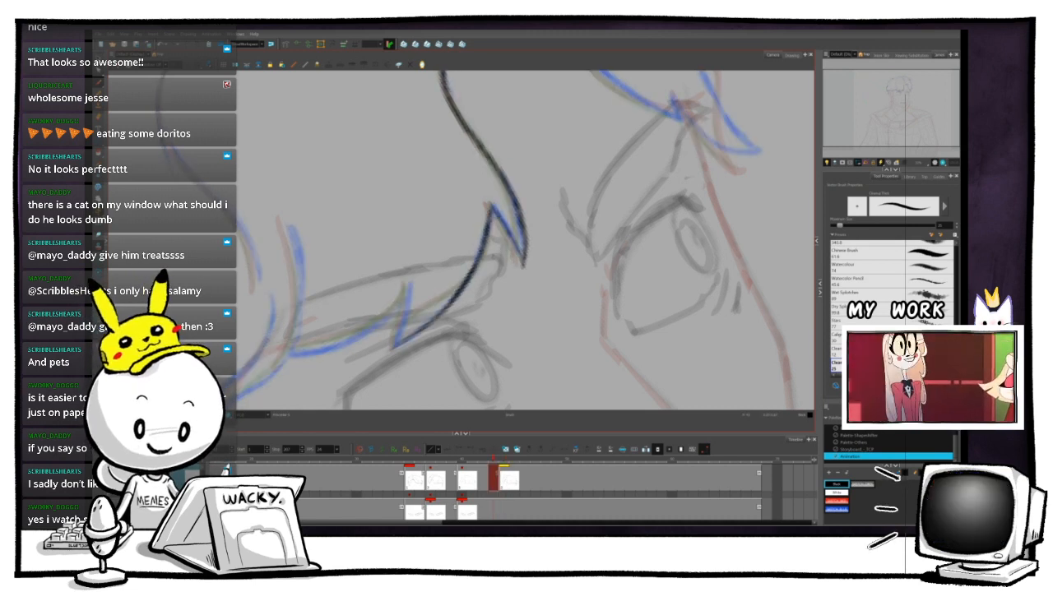
pyautogui.press('.')
pyautogui.press(',')
pyautogui.press('.')
pyautogui.press(',')
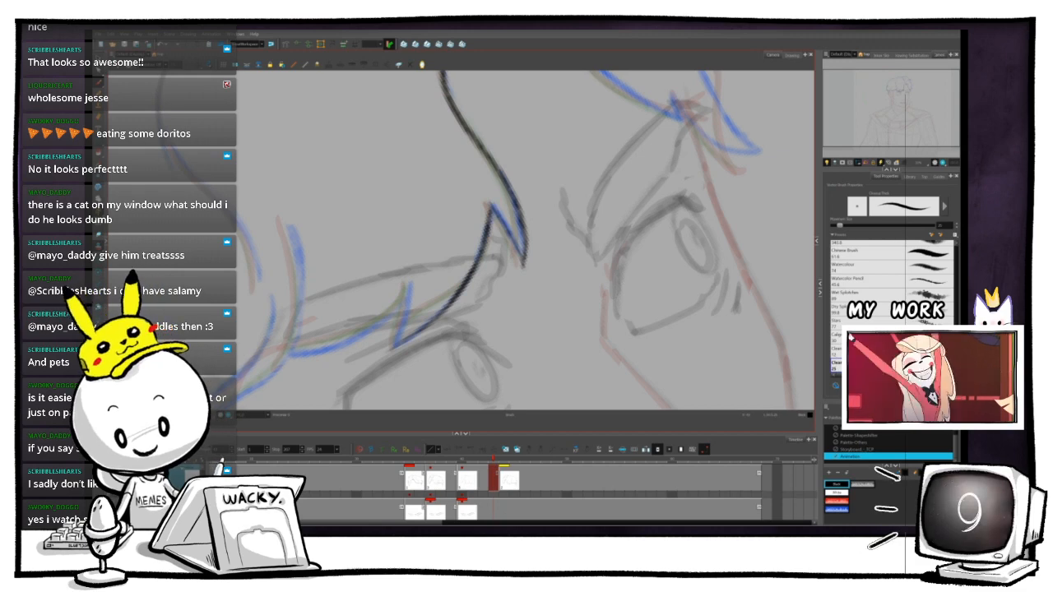
pyautogui.press('.')
pyautogui.press(',')
pyautogui.press('.')
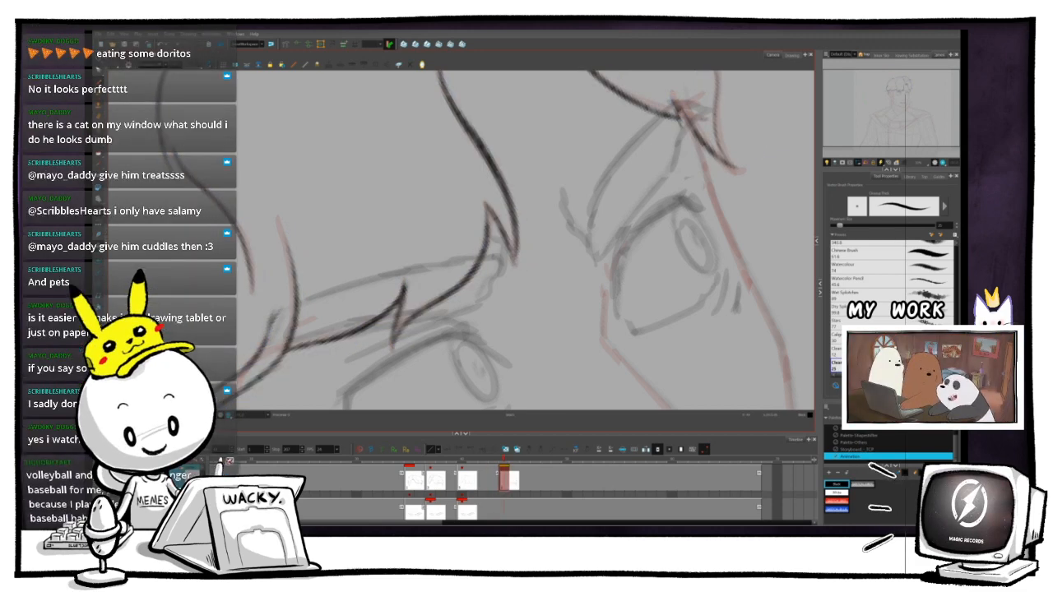
# - Try to ink the short rising edge of the fringe's second hair point, comparing it with the next drawing
pyautogui.press('space')
pyautogui.moveTo(510, 247); pyautogui.dragTo(536, 237)
pyautogui.press(',')
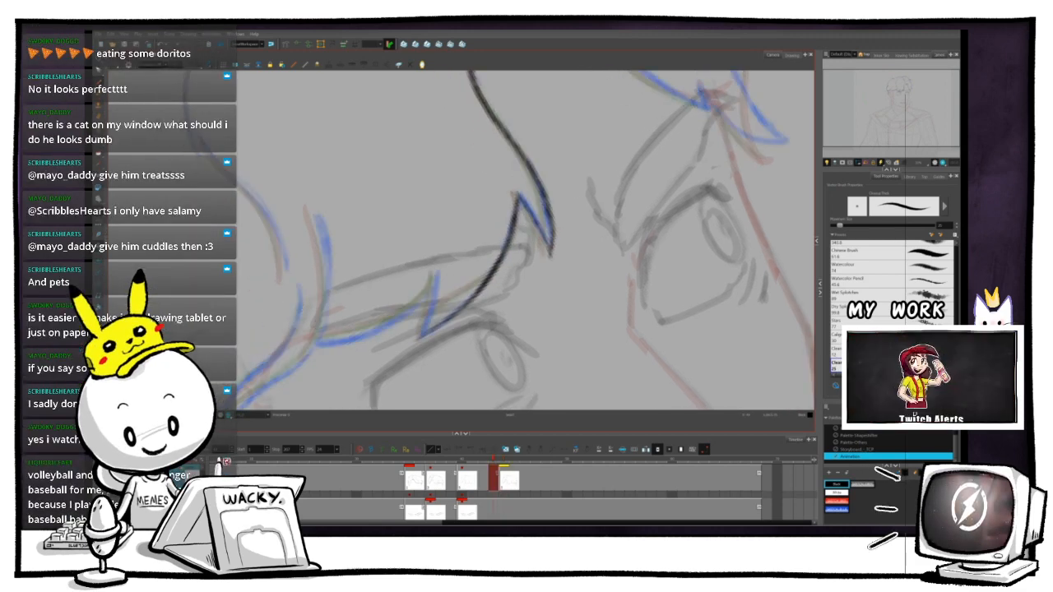
pyautogui.press('.')
pyautogui.press(',')
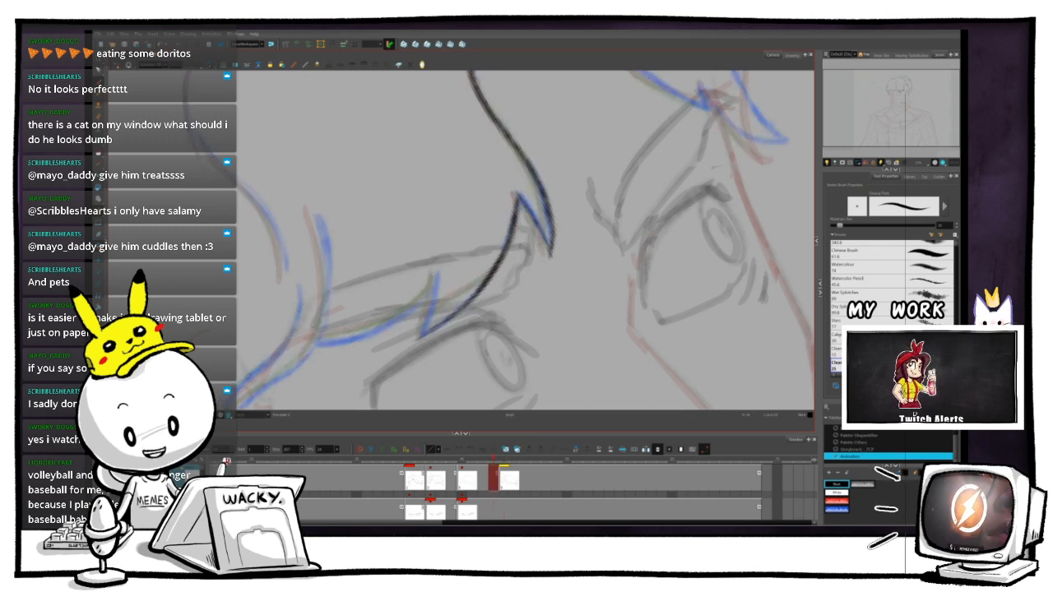
pyautogui.press('.')
pyautogui.press(',')
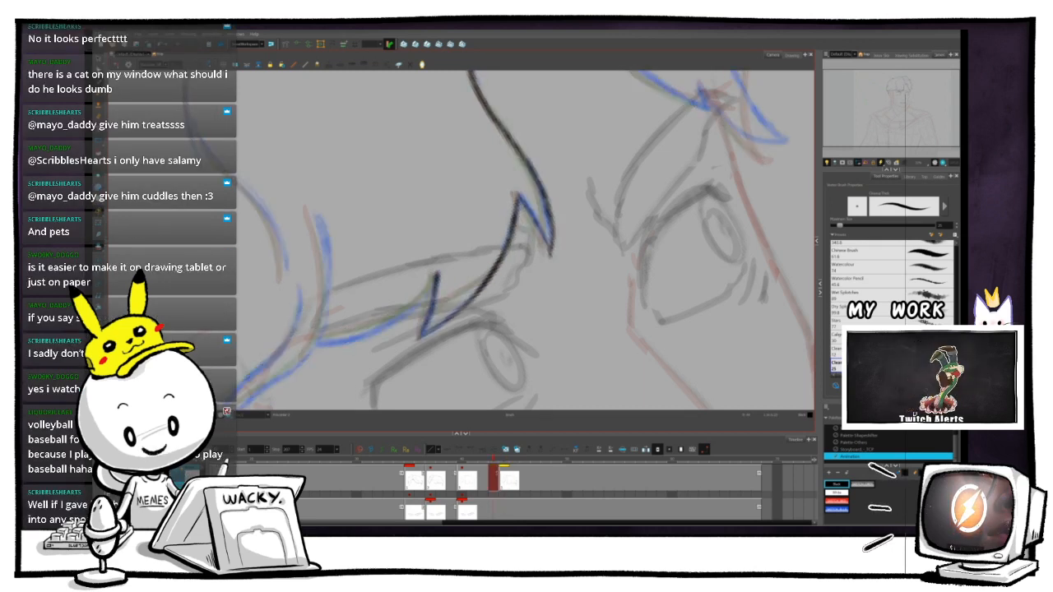
pyautogui.press('.')
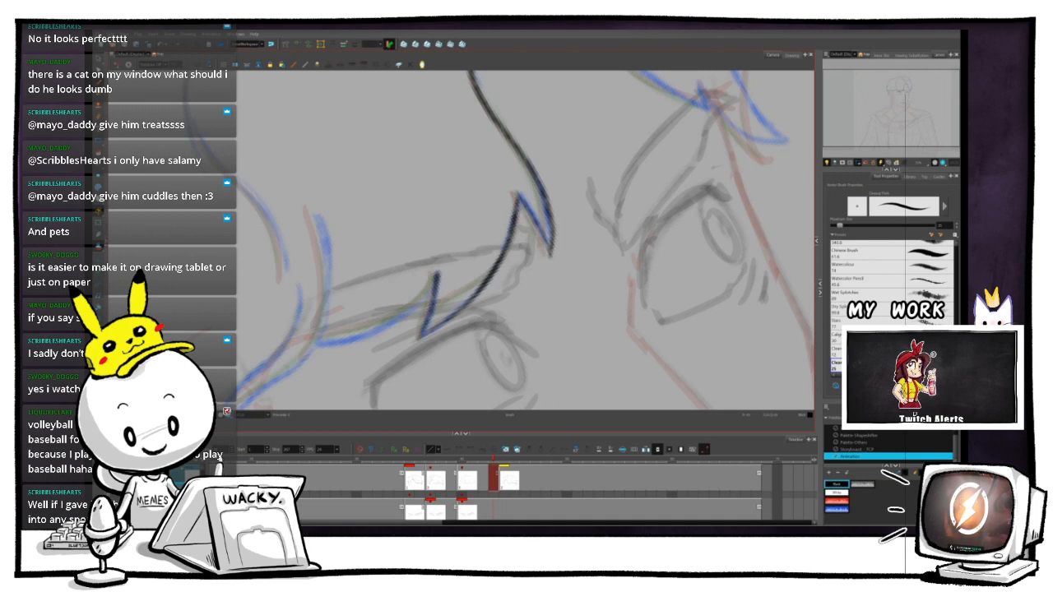
# - Rotate the canvas and redraw the short rising edge of the second hair point, flipping to the next drawing for placement
pyautogui.hotkey('ctrl', 'alt')
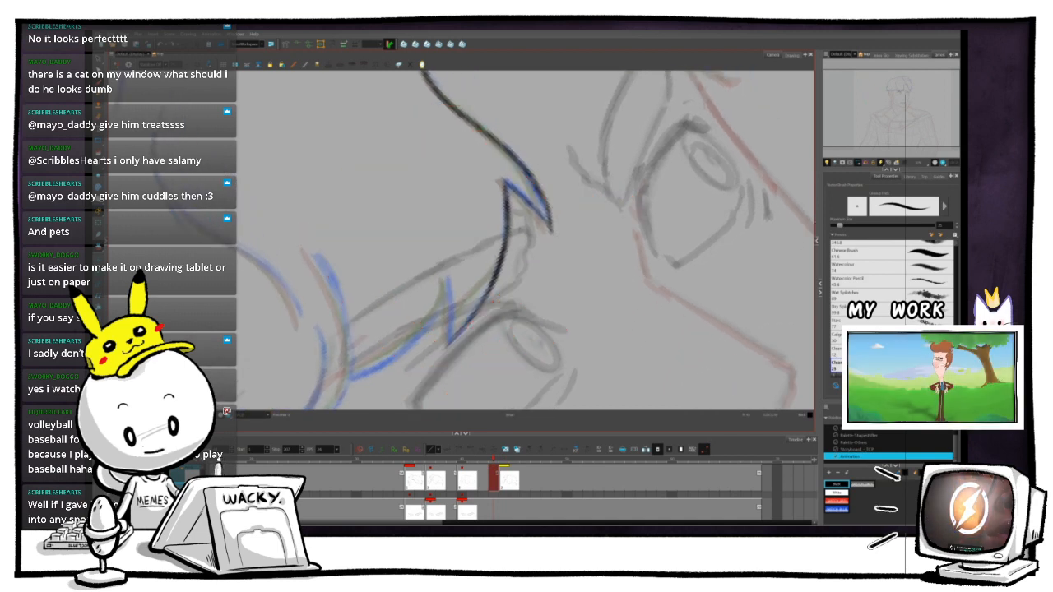
pyautogui.press('space')
pyautogui.press(',')
pyautogui.press('.')
pyautogui.press('.')
pyautogui.press(',')
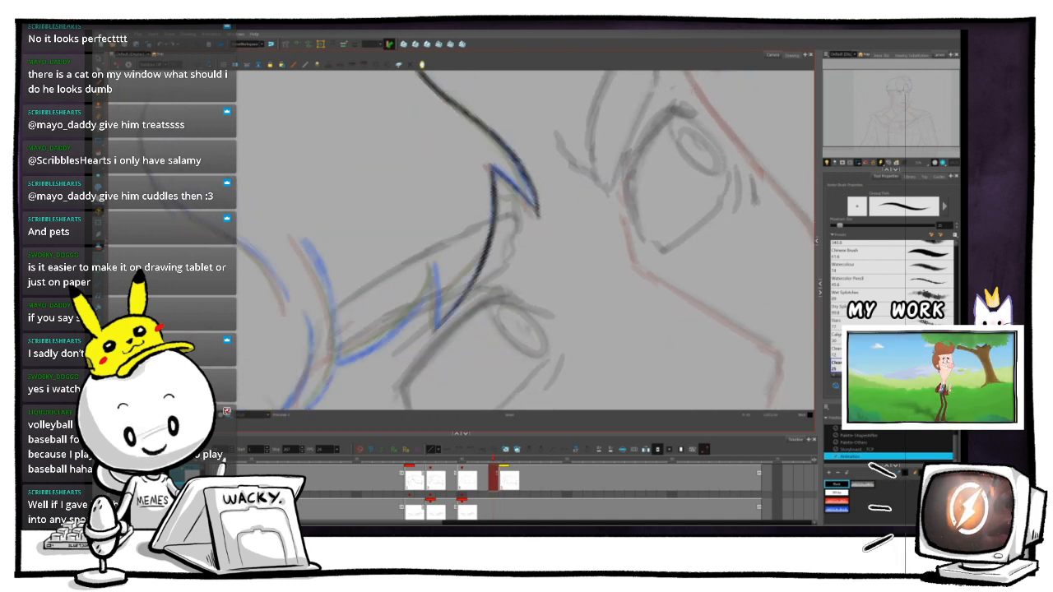
pyautogui.press('.')
pyautogui.press(',')
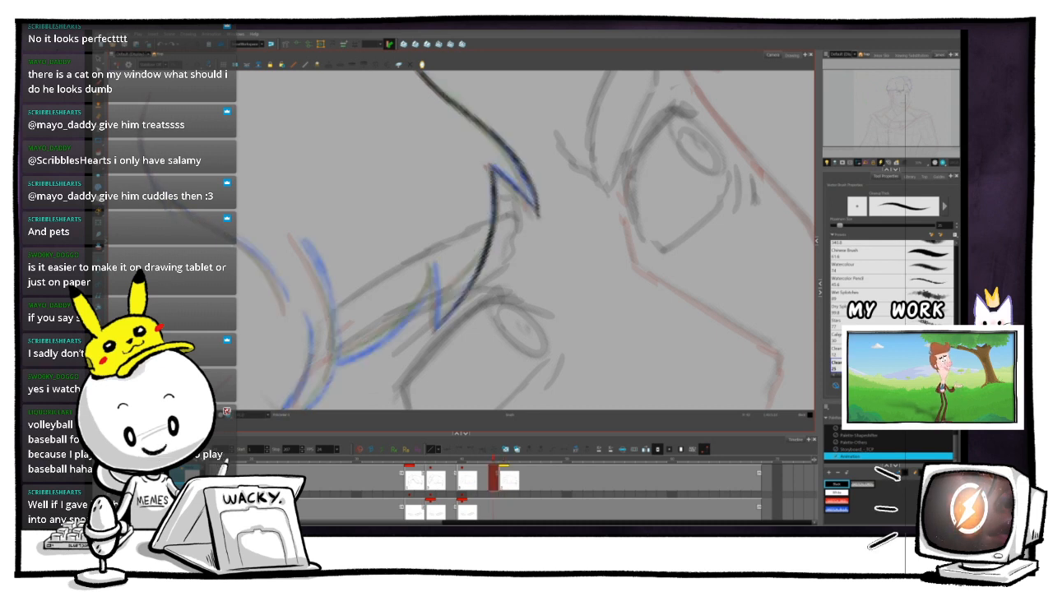
pyautogui.press('.')
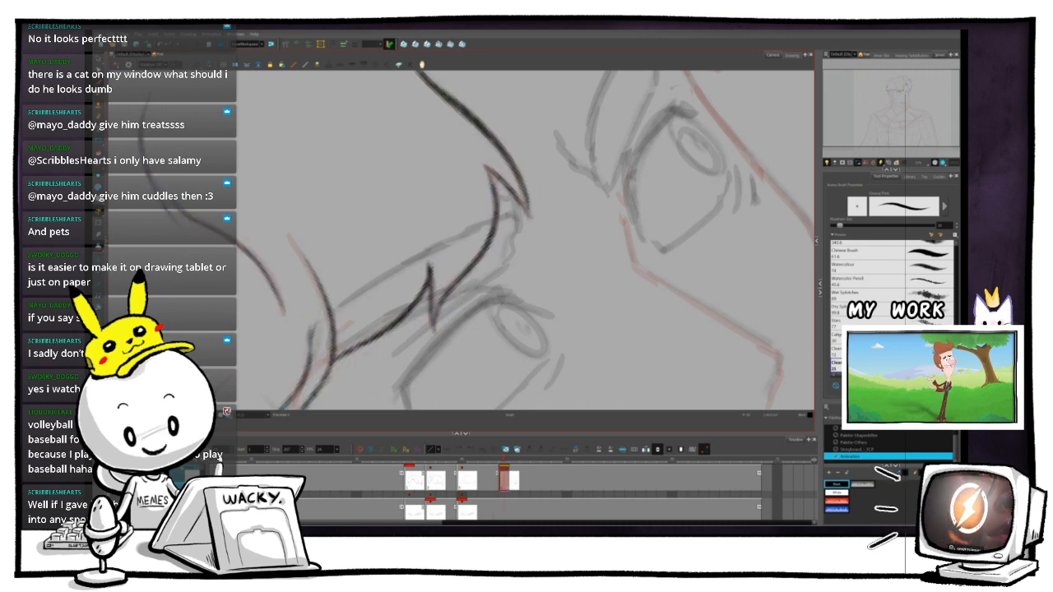
pyautogui.press(',')
pyautogui.press('.')
pyautogui.press(',')
pyautogui.press('.')
pyautogui.press(',')
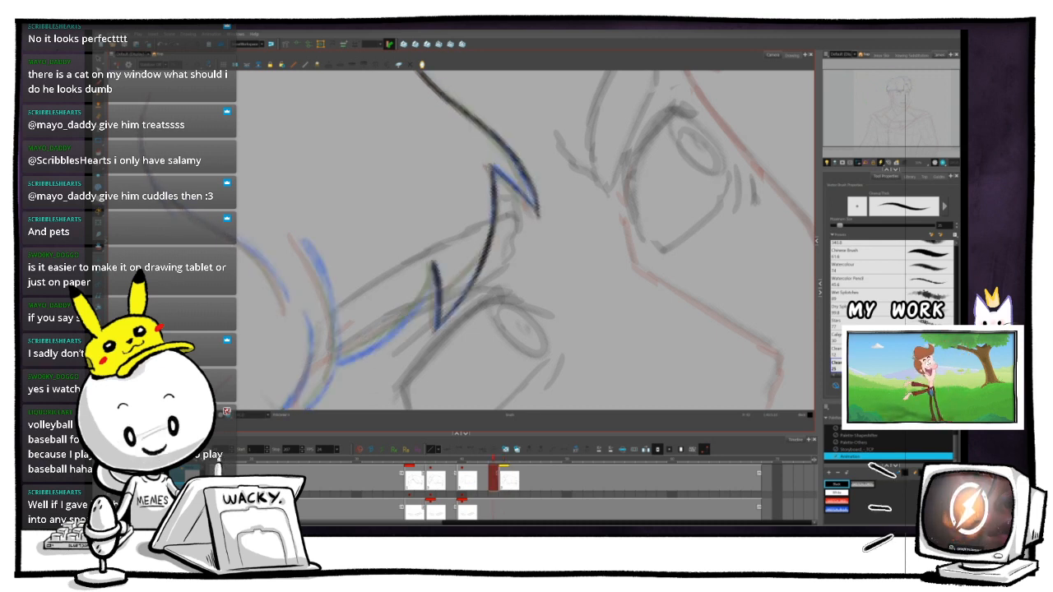
# - Flip repeatedly between the in-between and the next drawing to check the second hair point's new edge
pyautogui.press('.')
pyautogui.press(',')
pyautogui.press('.')
pyautogui.press(',')
pyautogui.press('.')
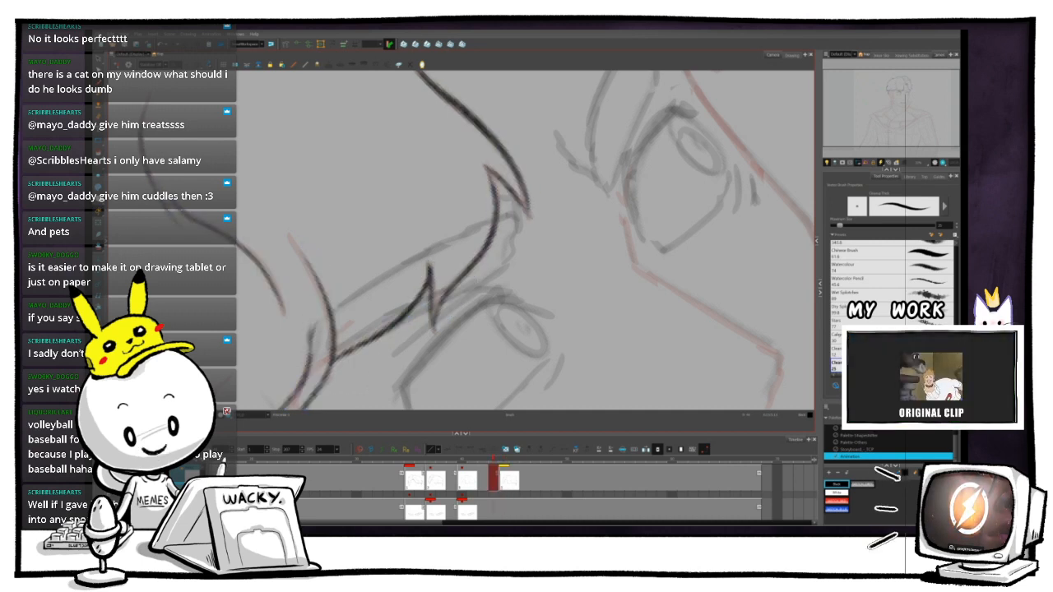
pyautogui.press(',')
pyautogui.press('.')
pyautogui.press(',')
pyautogui.press('.')
pyautogui.press(',')
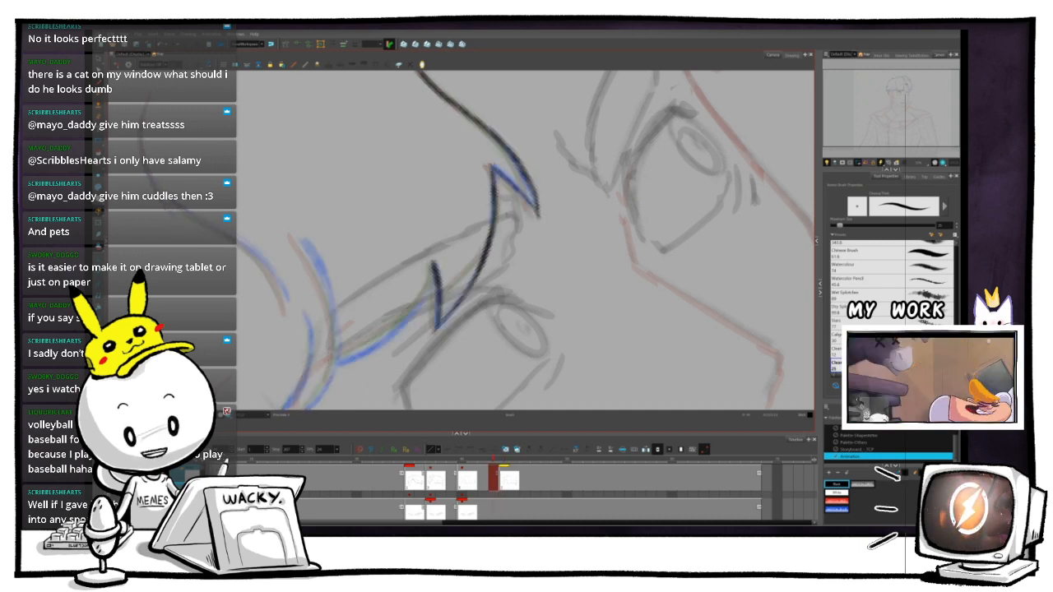
pyautogui.press('.')
pyautogui.press(',')
pyautogui.press('.')
pyautogui.press(',')
pyautogui.press('.')
pyautogui.press(',')
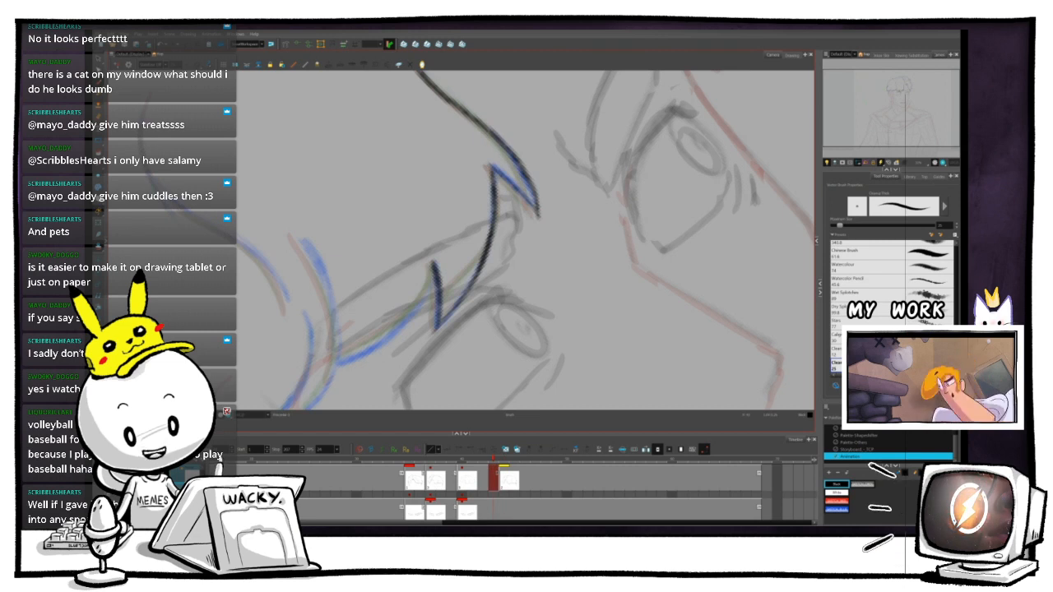
pyautogui.press('.')
pyautogui.press(',')
pyautogui.press('.')
pyautogui.press(',')
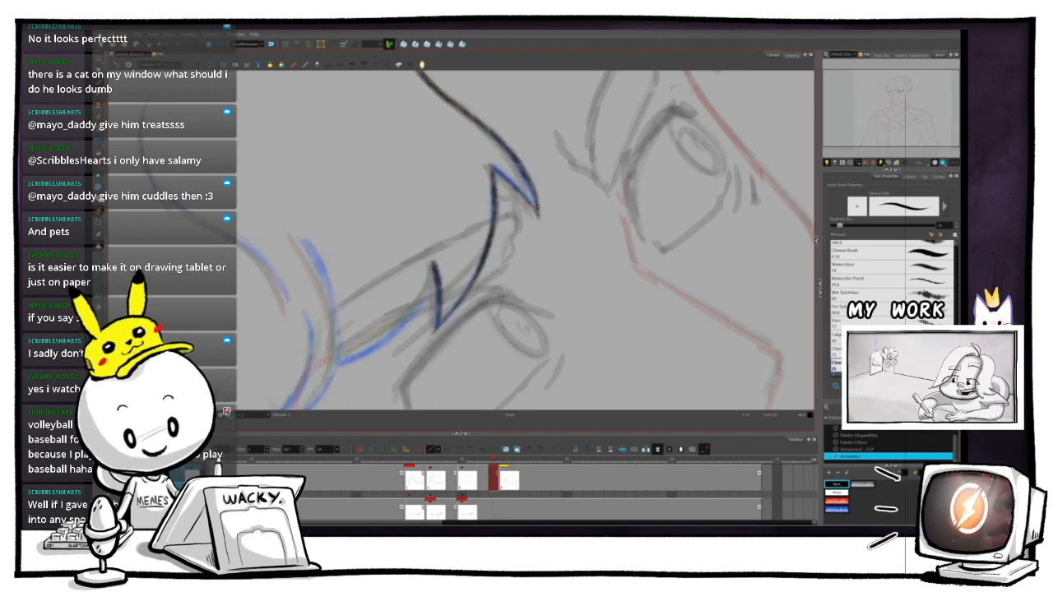
# - Centre the lower fringe and compare its hair points and remaining guide lines between the in-between and the next drawing
pyautogui.moveTo(429, 205); pyautogui.dragTo(487, 172)
pyautogui.press('.')
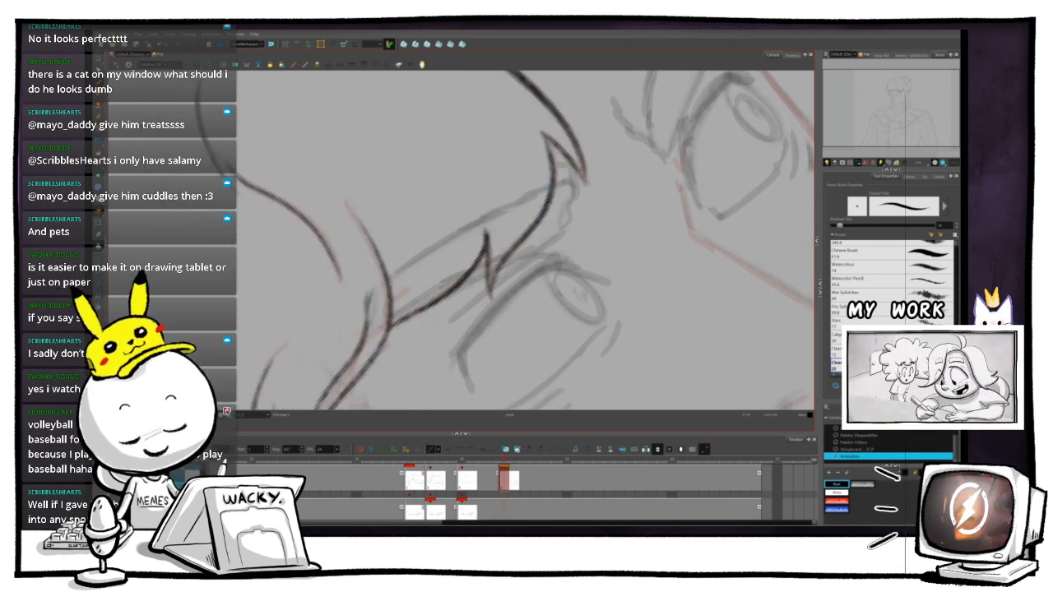
pyautogui.press(',')
pyautogui.press('.')
pyautogui.press(',')
pyautogui.press('.')
pyautogui.press(',')
pyautogui.press('.')
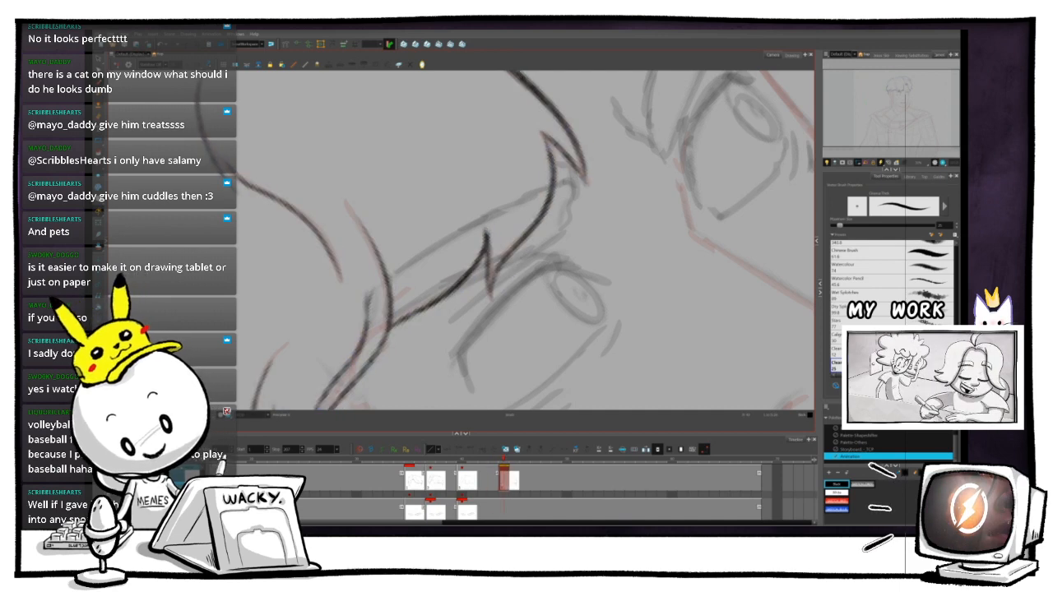
pyautogui.press(',')
pyautogui.press('.')
pyautogui.press(',')
pyautogui.press('.')
pyautogui.press(',')
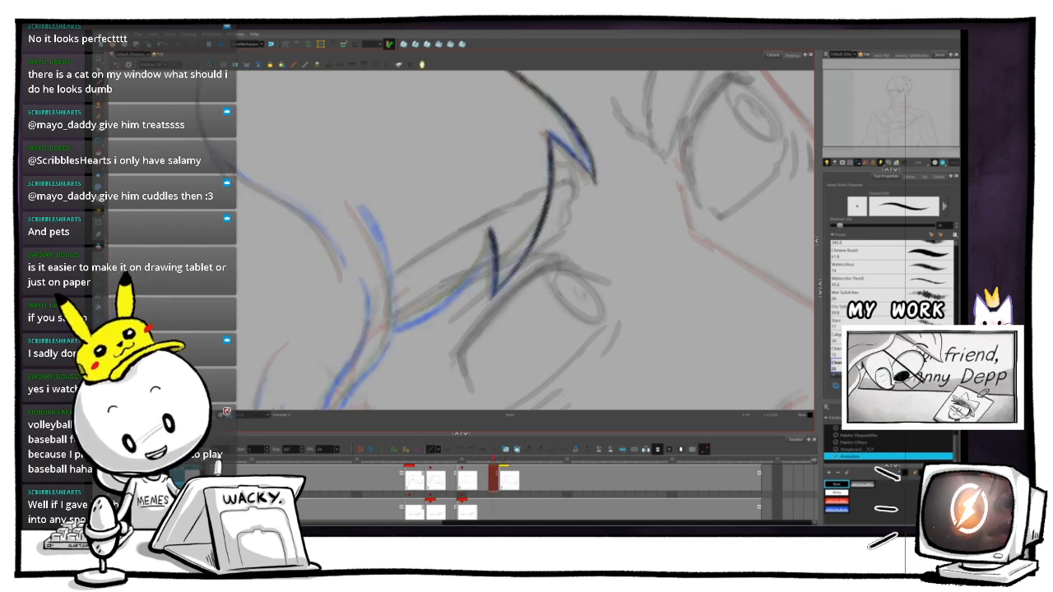
pyautogui.press('.')
pyautogui.press(',')
pyautogui.press('.')
pyautogui.press(',')
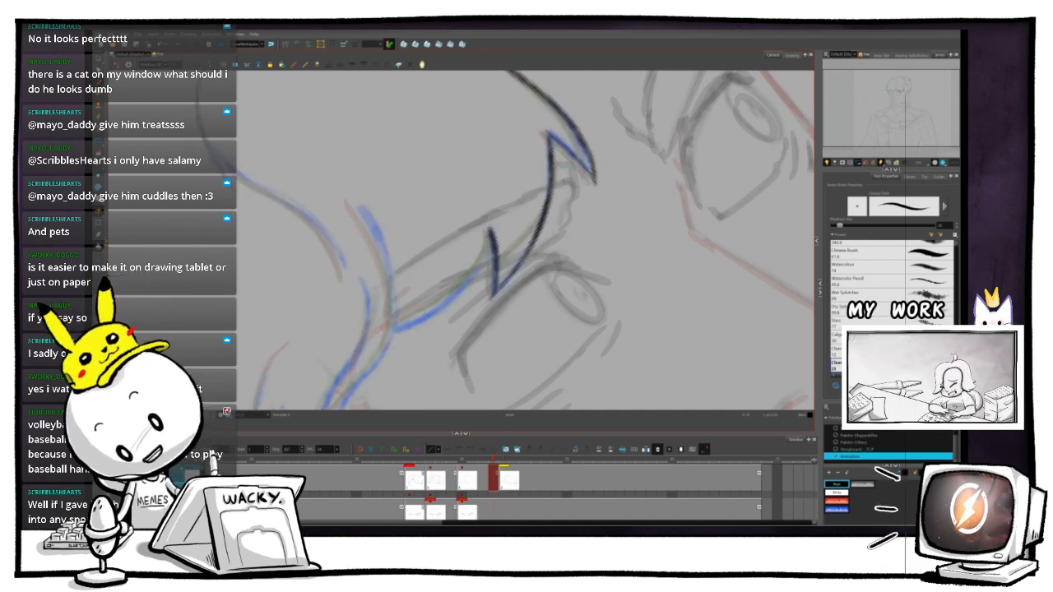
pyautogui.press('.')
pyautogui.press(',')
pyautogui.press('.')
pyautogui.press(',')
pyautogui.press('.')
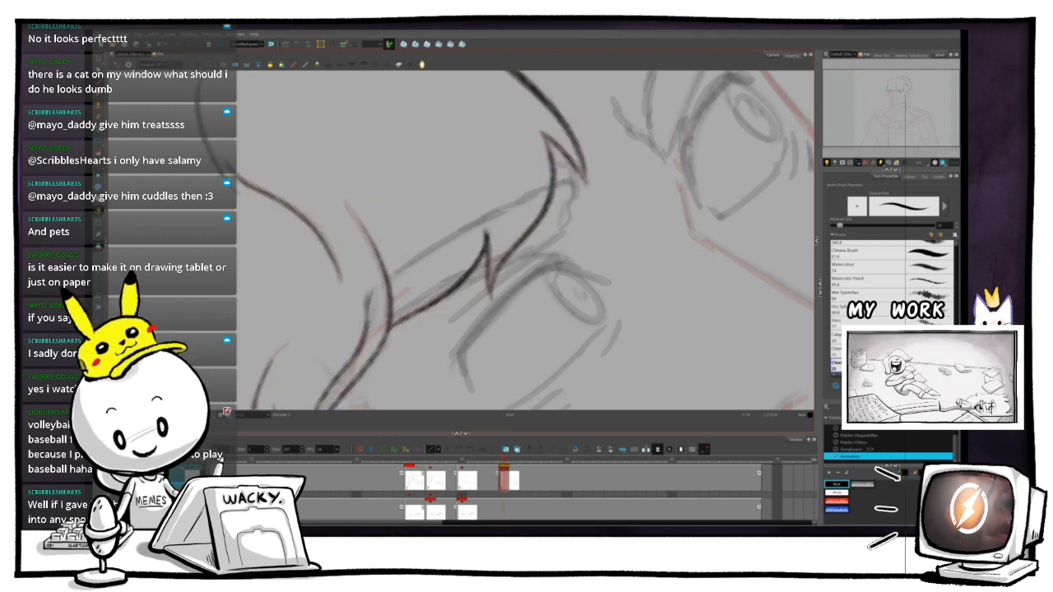
pyautogui.press('space')
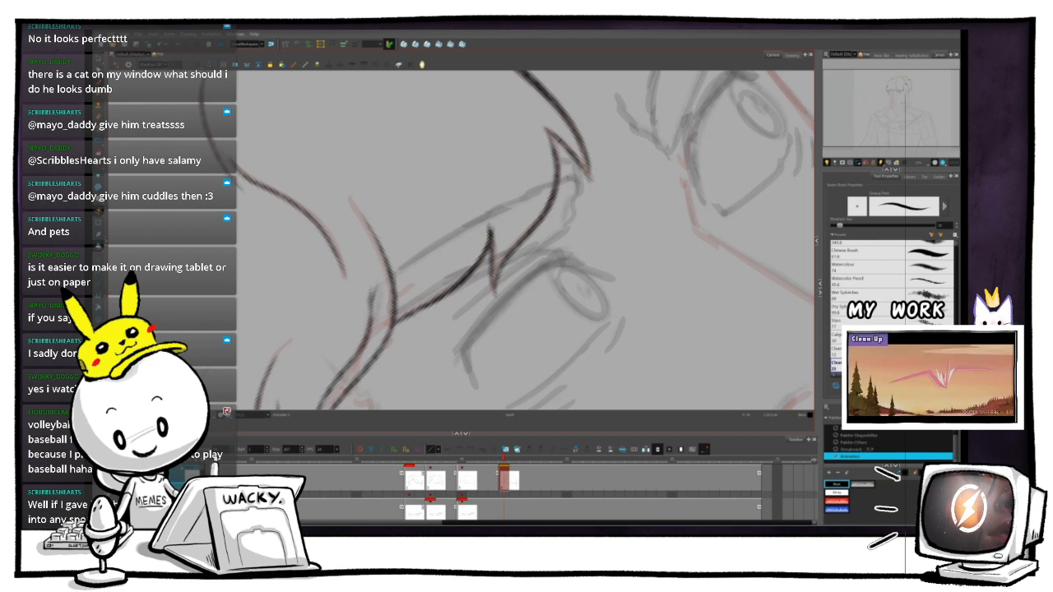
pyautogui.hotkey('ctrl', 'alt')
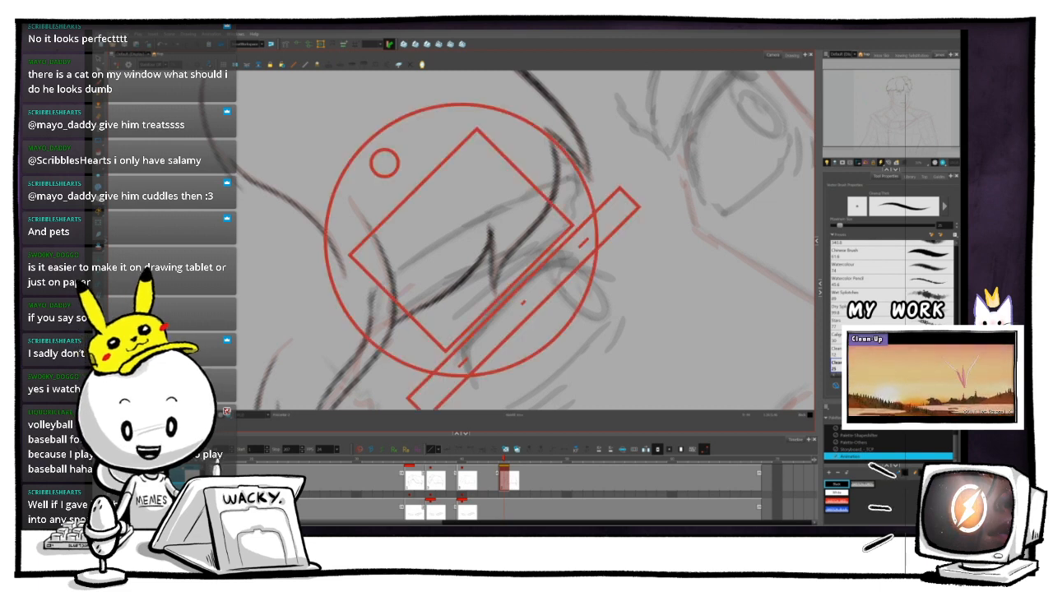
pyautogui.hotkey('ctrl', 'alt')
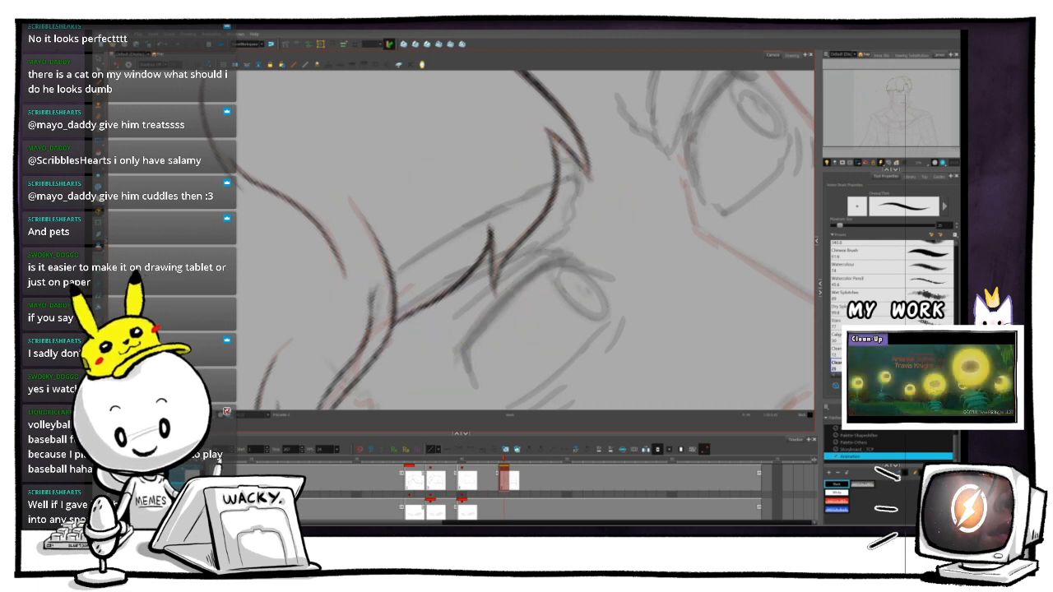
pyautogui.hotkey('ctrl', 'alt')
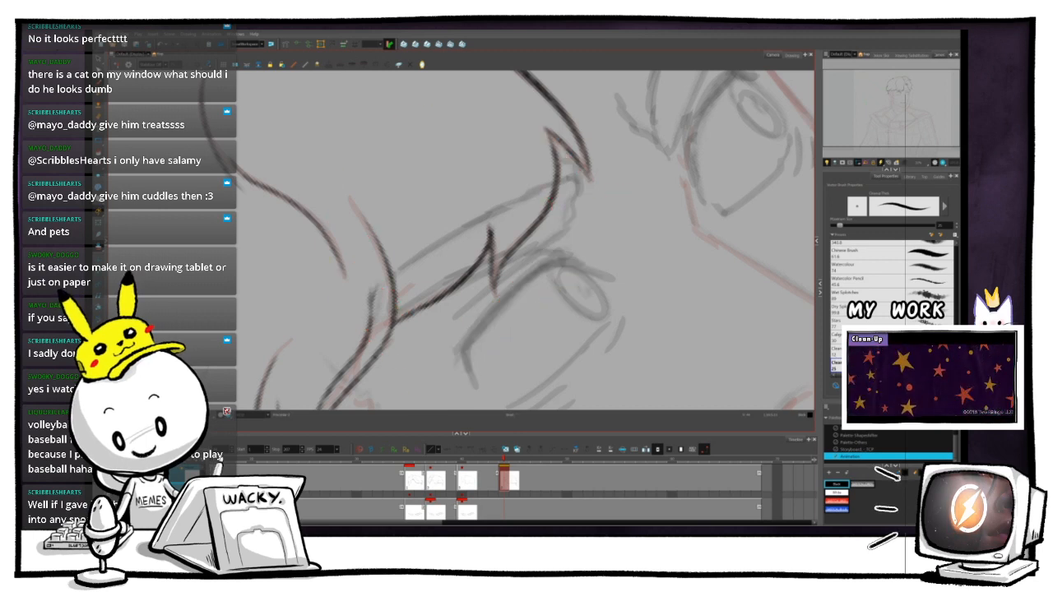
pyautogui.press('space')
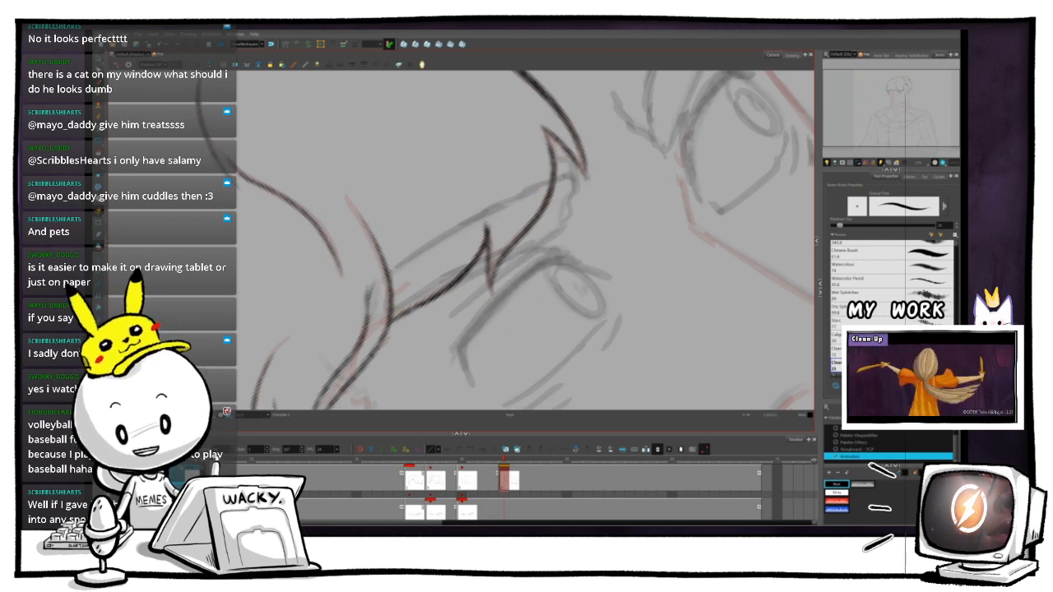
# - Ink the in-between's lower fringe edge from the second hair point to the side lock, flipping to the next drawing for placement
pyautogui.hotkey('ctrl', 'alt')
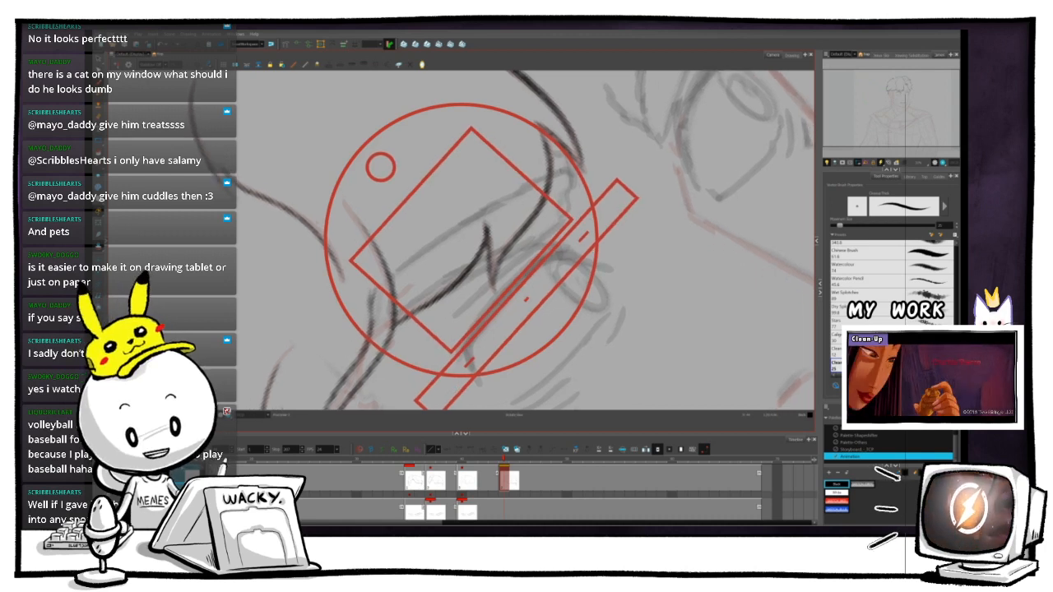
pyautogui.press(',')
pyautogui.press('.')
pyautogui.press(',')
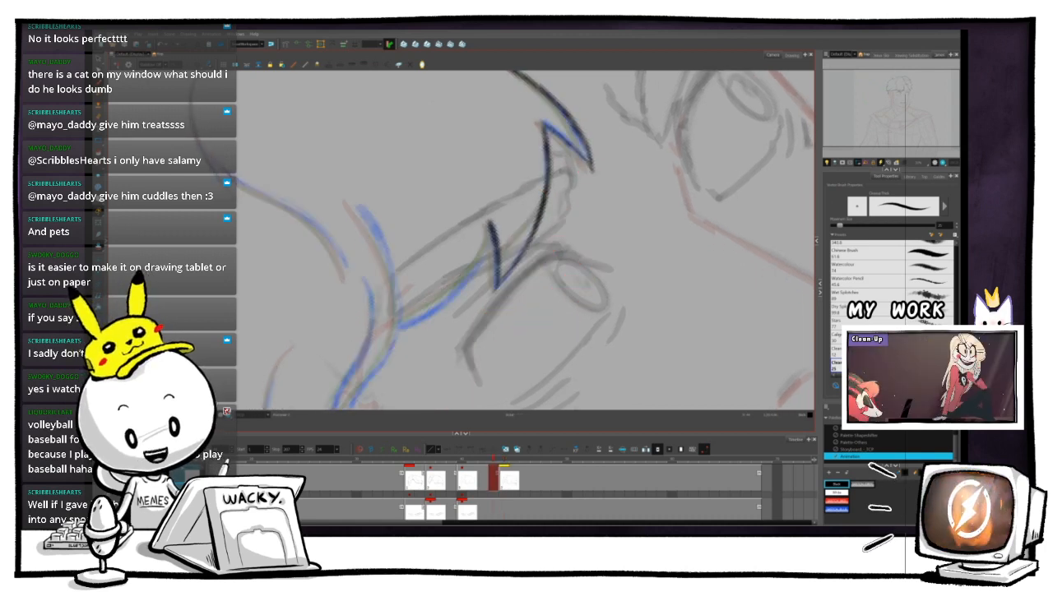
pyautogui.press('.')
pyautogui.press(',')
pyautogui.press('.')
pyautogui.press(',')
pyautogui.press('.')
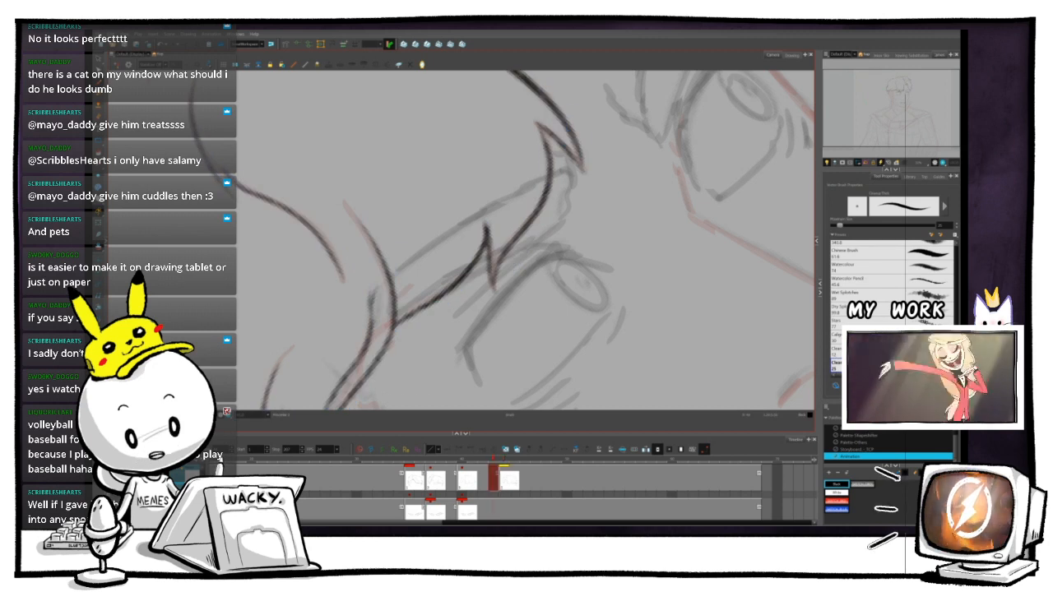
pyautogui.press(',')
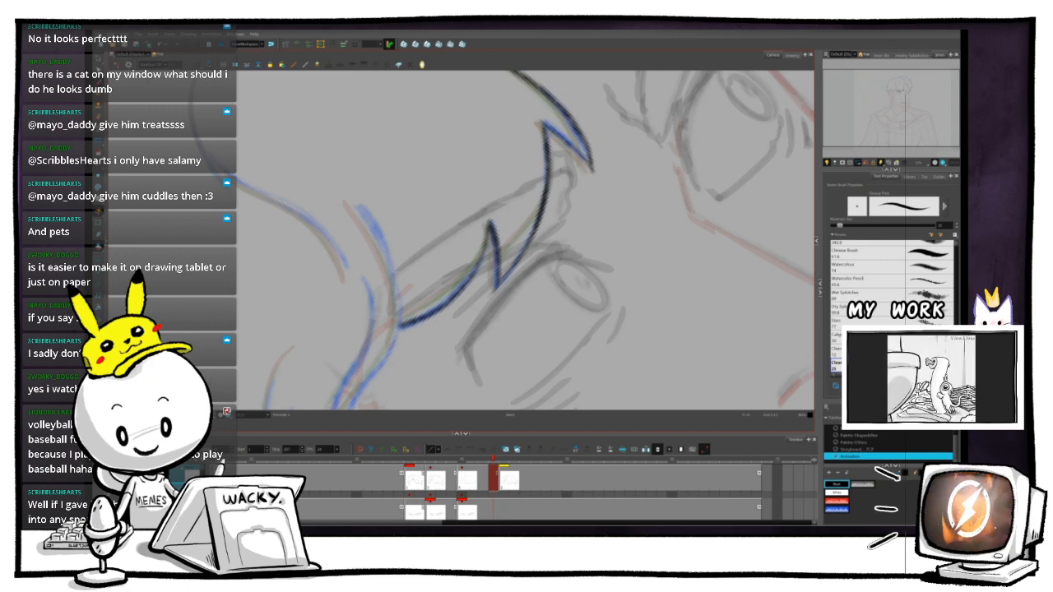
# - Rotate the canvas and ink the side lock's long outer edge from the fringe junction down to its tip
pyautogui.hotkey('ctrl', 'alt')
pyautogui.hotkey('ctrl', 'alt')
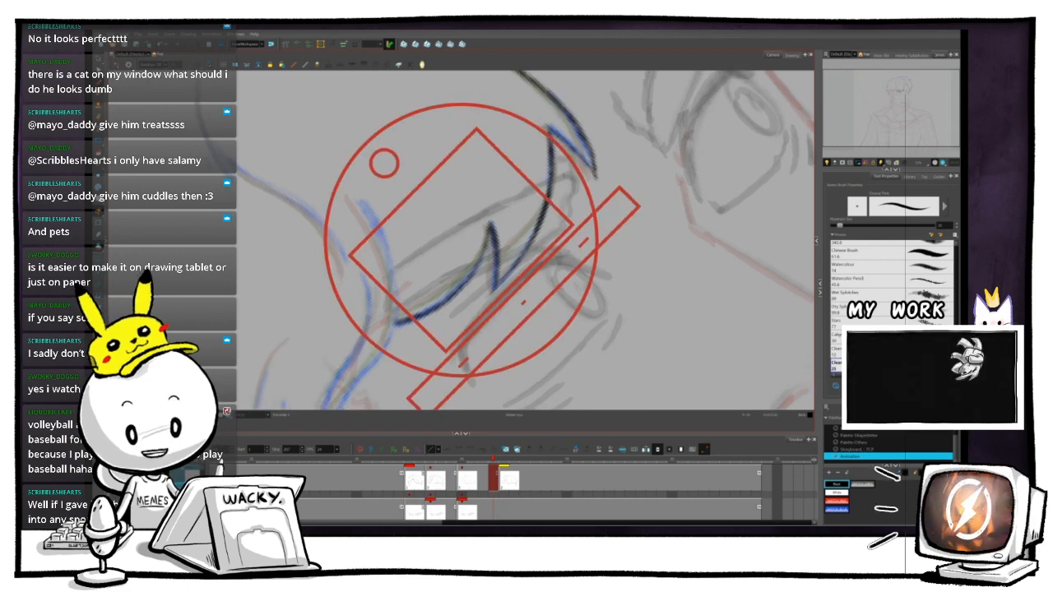
pyautogui.press('space')
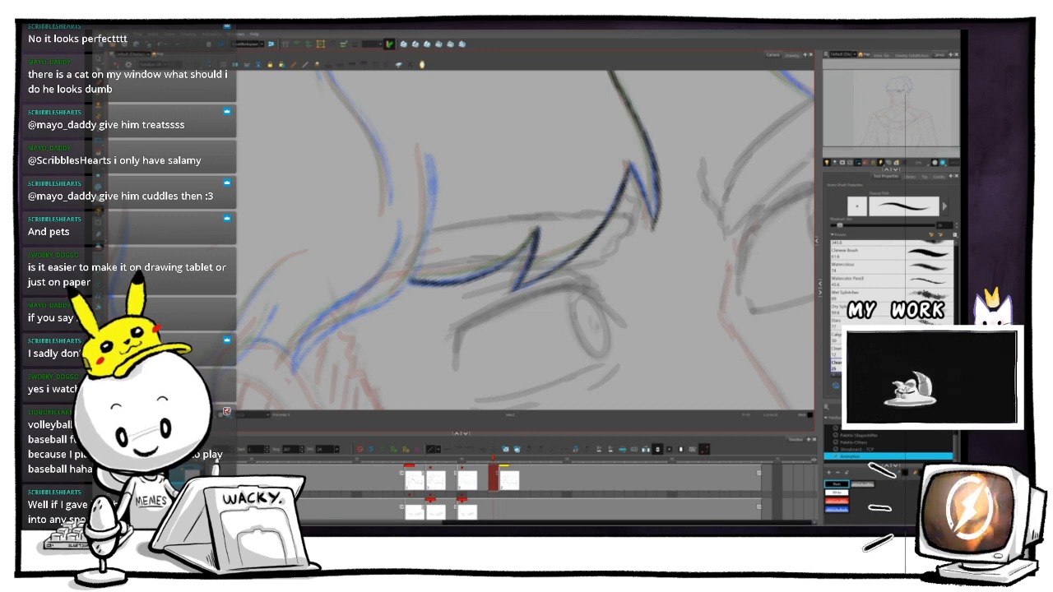
pyautogui.hotkey('ctrl', 'alt')
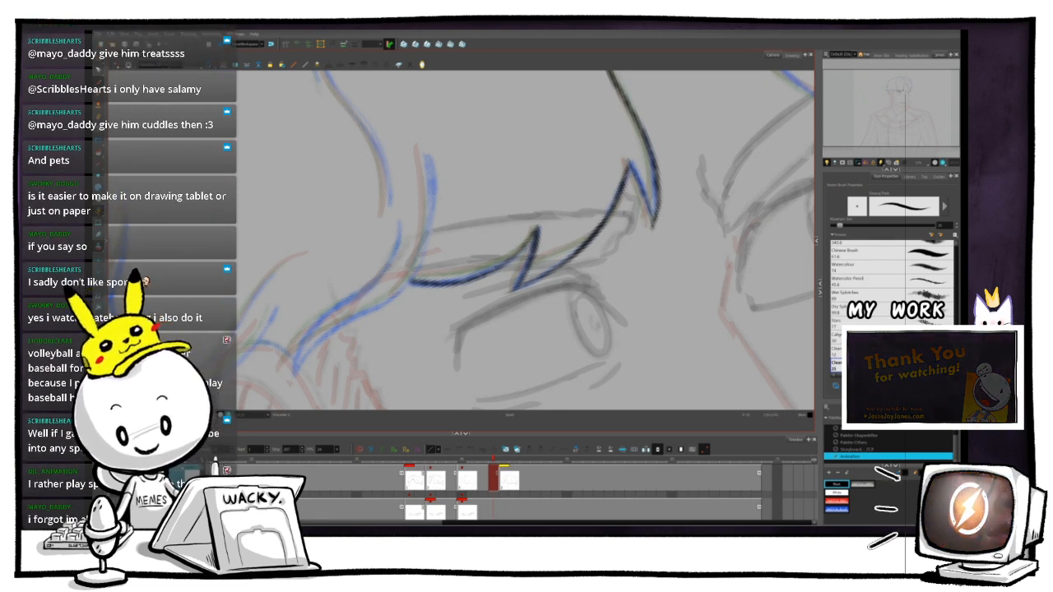
pyautogui.hotkey('ctrl', 'alt')
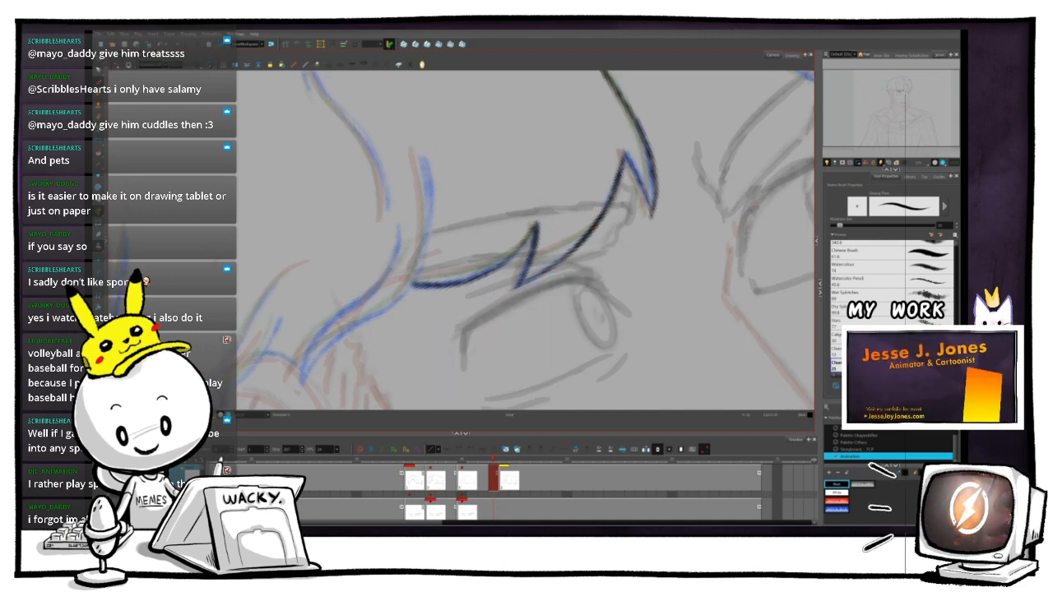
pyautogui.press('space')
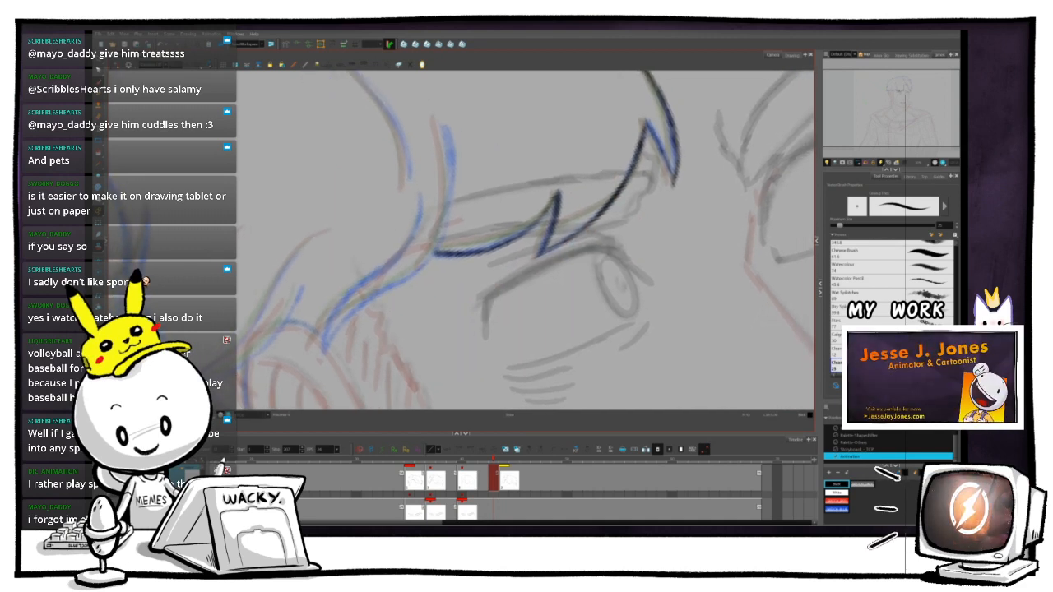
pyautogui.press('.')
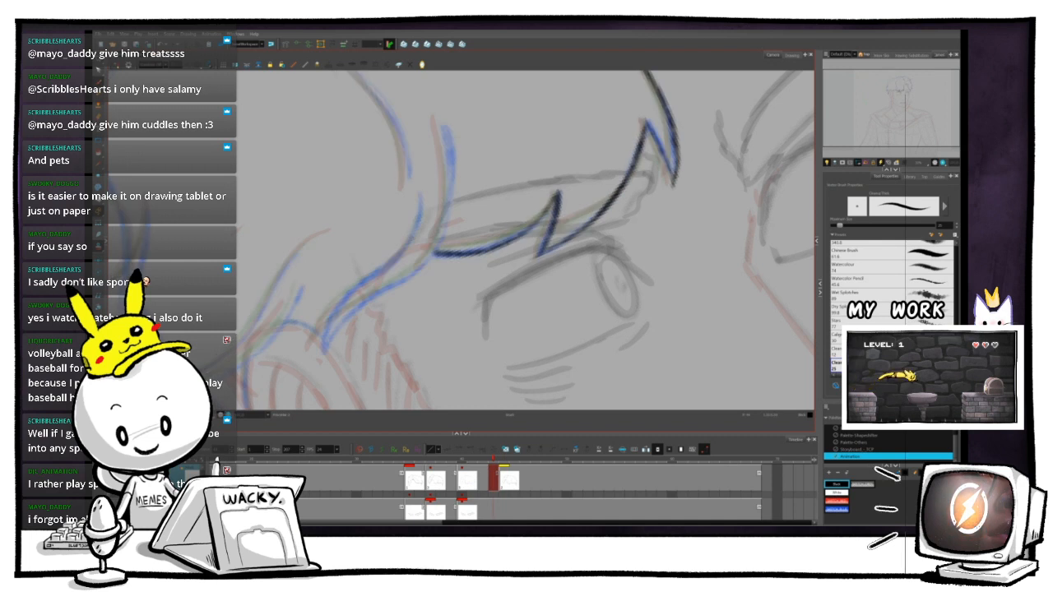
pyautogui.press('.')
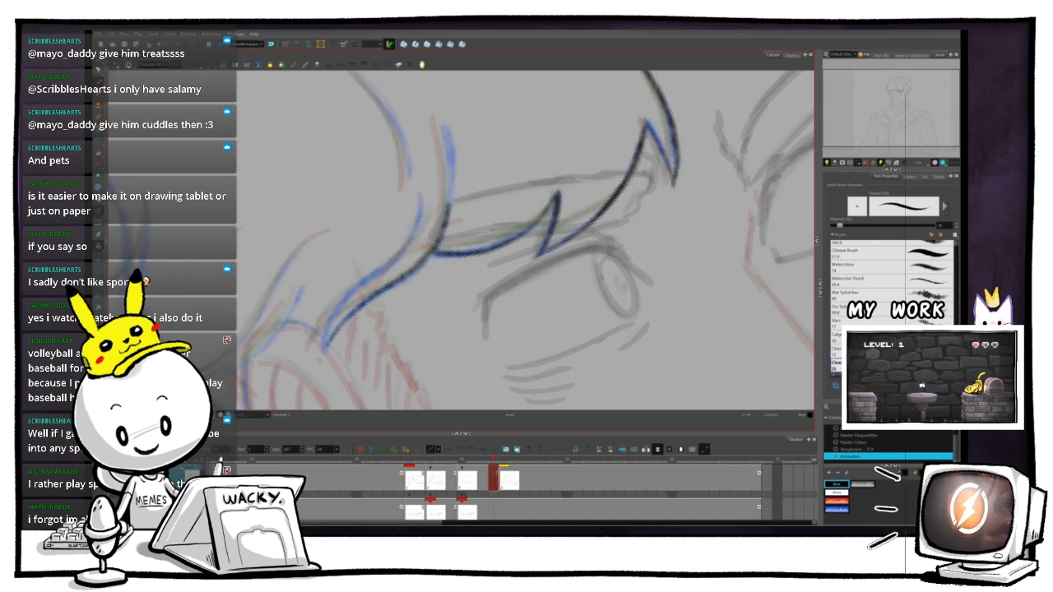
# - Extend the side lock's outer edge upward past the fringe, undoing and reworking its upper end against the next drawing
pyautogui.press('.')
pyautogui.press('.')
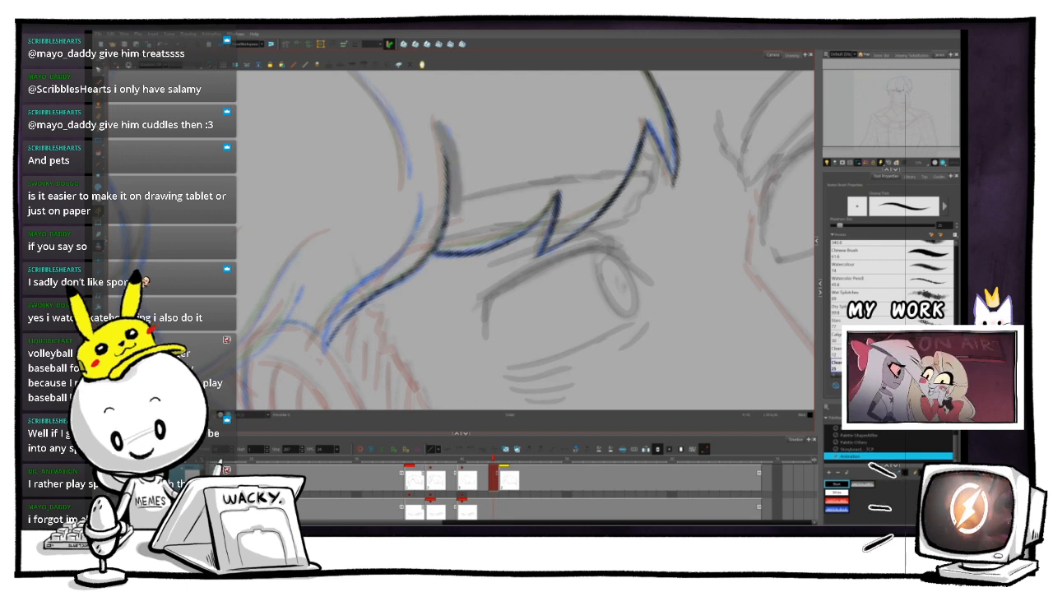
pyautogui.hotkey('ctrl', 'z')
pyautogui.press('f')
pyautogui.press('g')
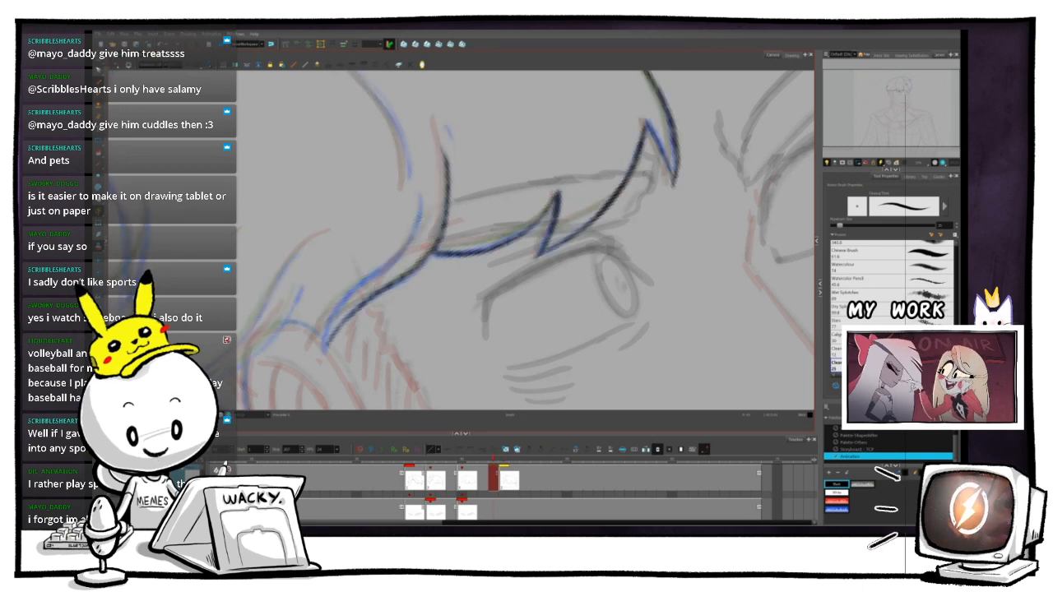
pyautogui.press('g')
pyautogui.press('f')
pyautogui.moveTo(449, 150)
pyautogui.mouseDown()
pyautogui.moveTo(460, 204)
pyautogui.moveTo(434, 132)
pyautogui.mouseUp()
pyautogui.hotkey('ctrl', 'z')
pyautogui.hotkey('ctrl', 'z')
pyautogui.scroll(-4, 465, 231)
pyautogui.scroll(3, 464, 230)
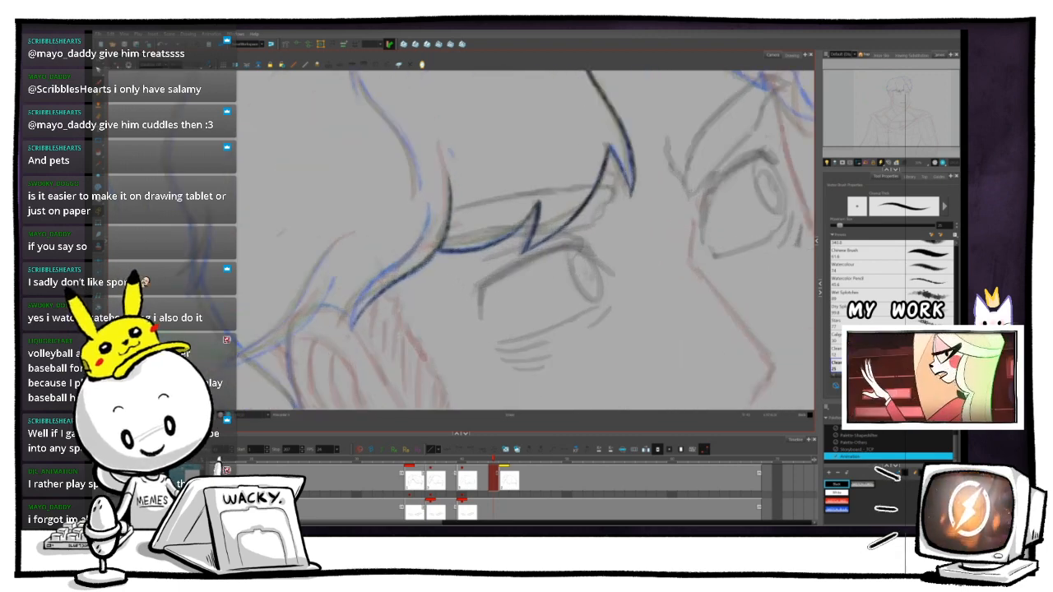
pyautogui.scroll(1, 458, 173)
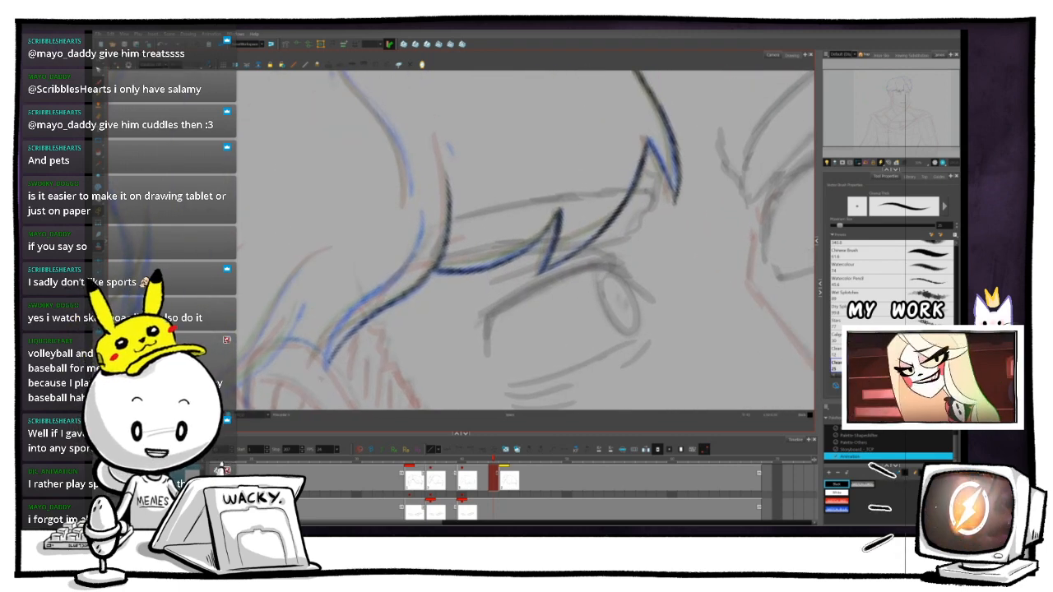
# - Rotate the canvas and ink the lower part of the side lock's inner edge midway between the two neighbouring drawings
pyautogui.moveTo(625, 240); pyautogui.dragTo(620, 201)
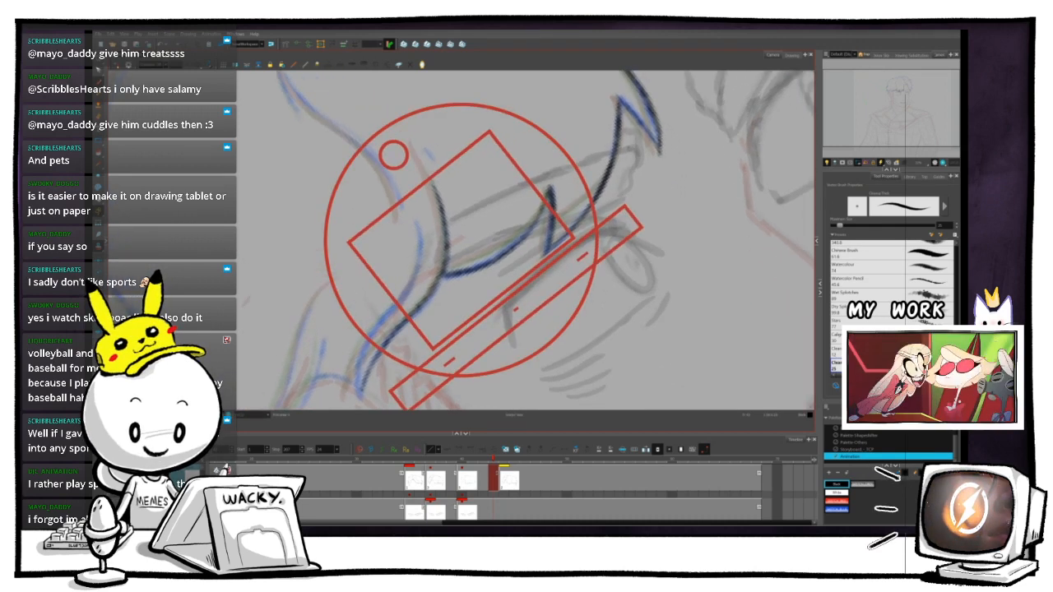
pyautogui.moveTo(527, 241); pyautogui.dragTo(526, 190)
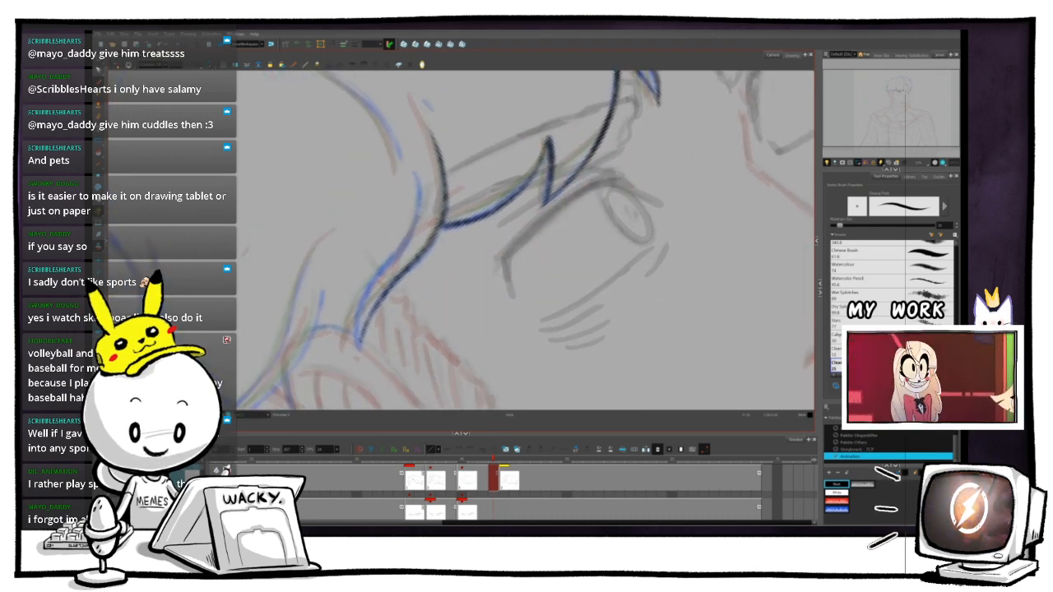
pyautogui.moveTo(625, 240); pyautogui.dragTo(623, 223)
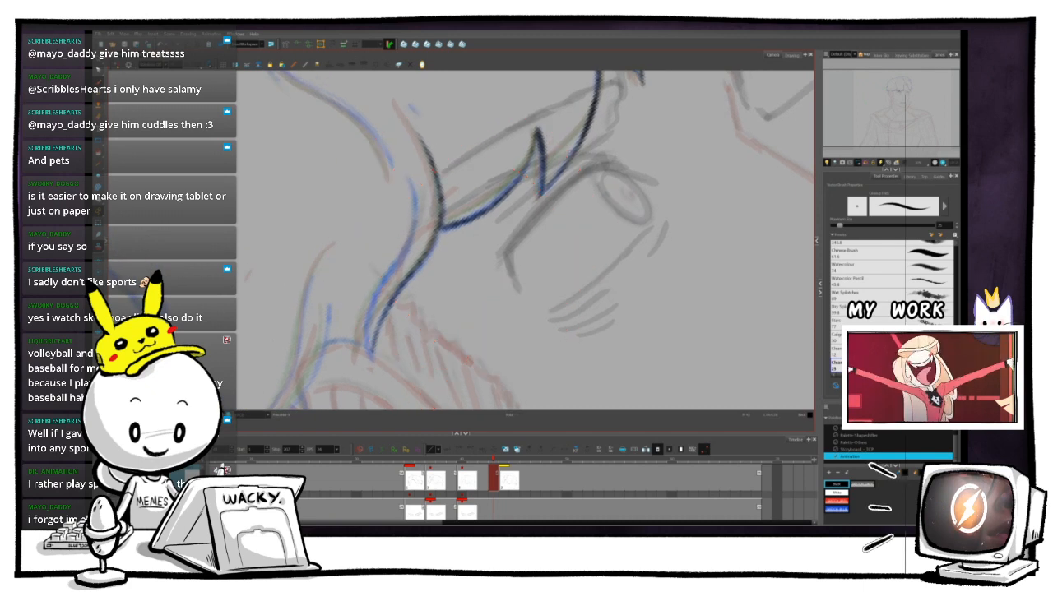
pyautogui.moveTo(526, 241); pyautogui.dragTo(535, 232)
pyautogui.press('g')
pyautogui.press('f')
pyautogui.press('g')
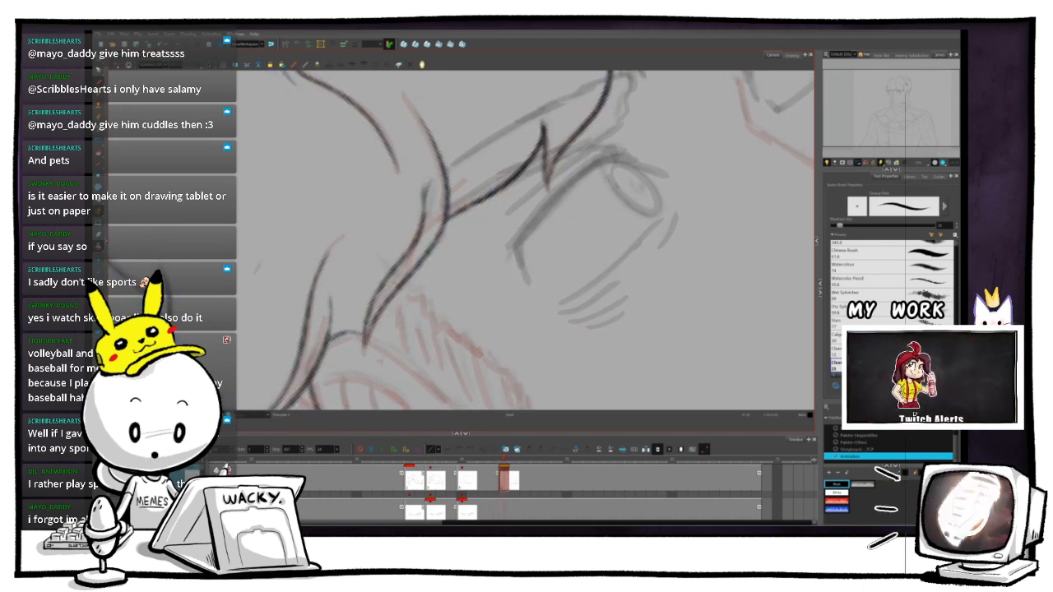
pyautogui.press('f')
pyautogui.press('g')
pyautogui.press('f')
pyautogui.press('g')
pyautogui.press('f')
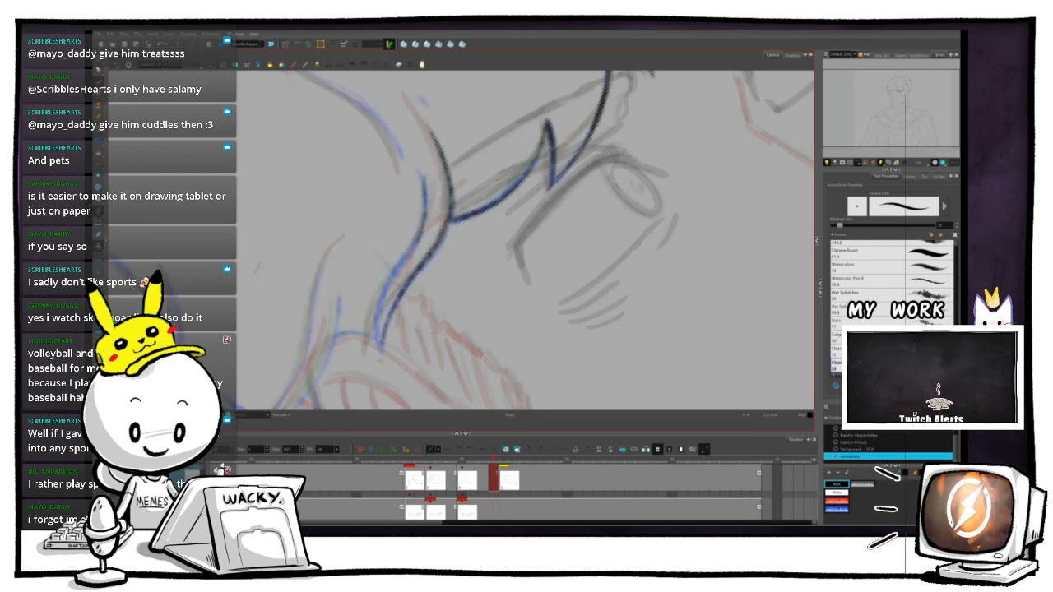
pyautogui.press('g')
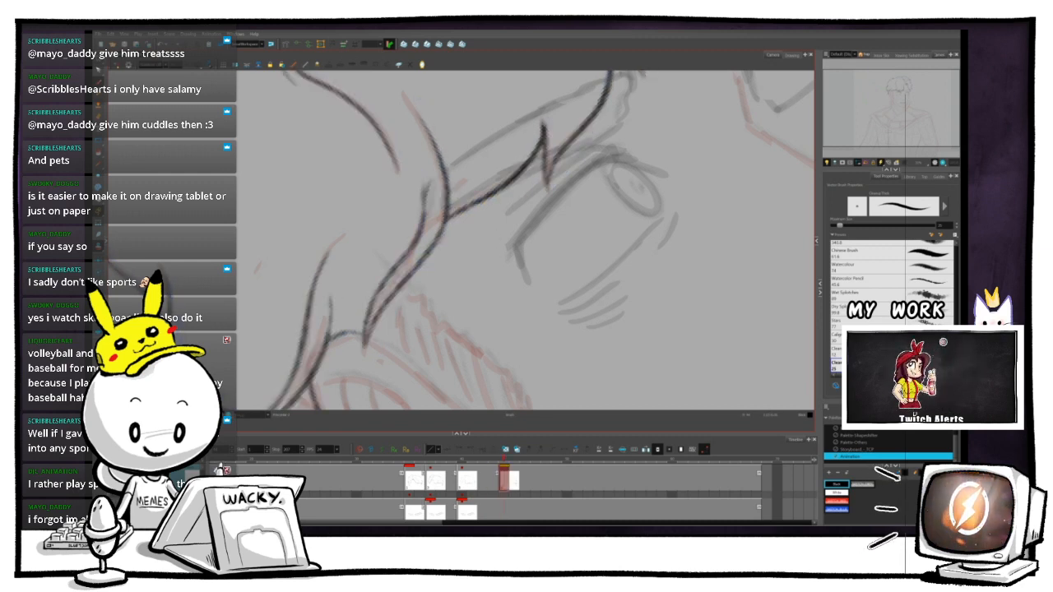
pyautogui.press('f')
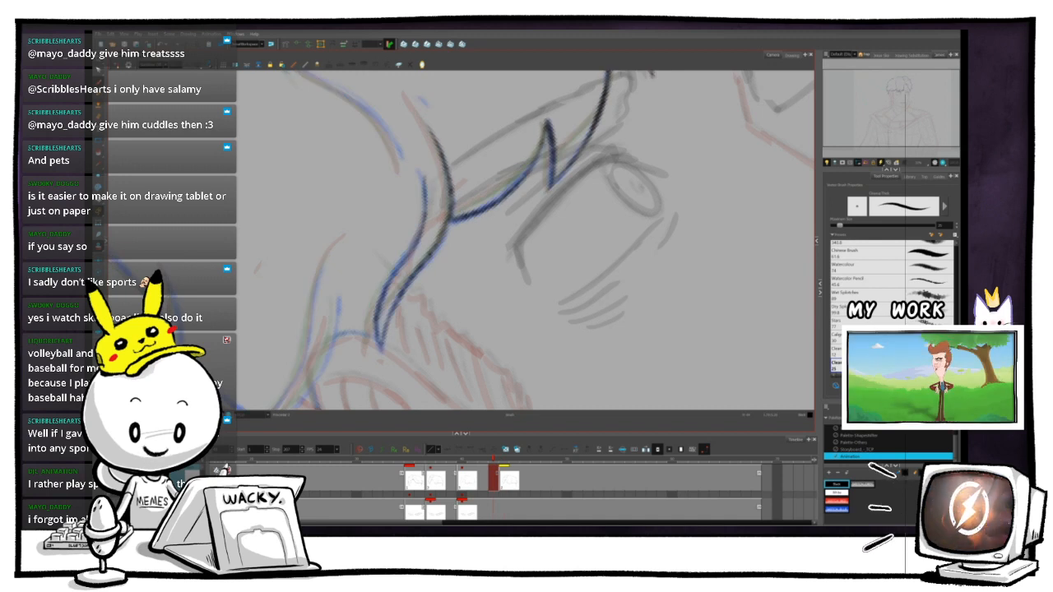
# - Continue the side lock's inner edge up to its upper end, flipping between the in-between and the next drawing
pyautogui.press('g')
pyautogui.press('f')
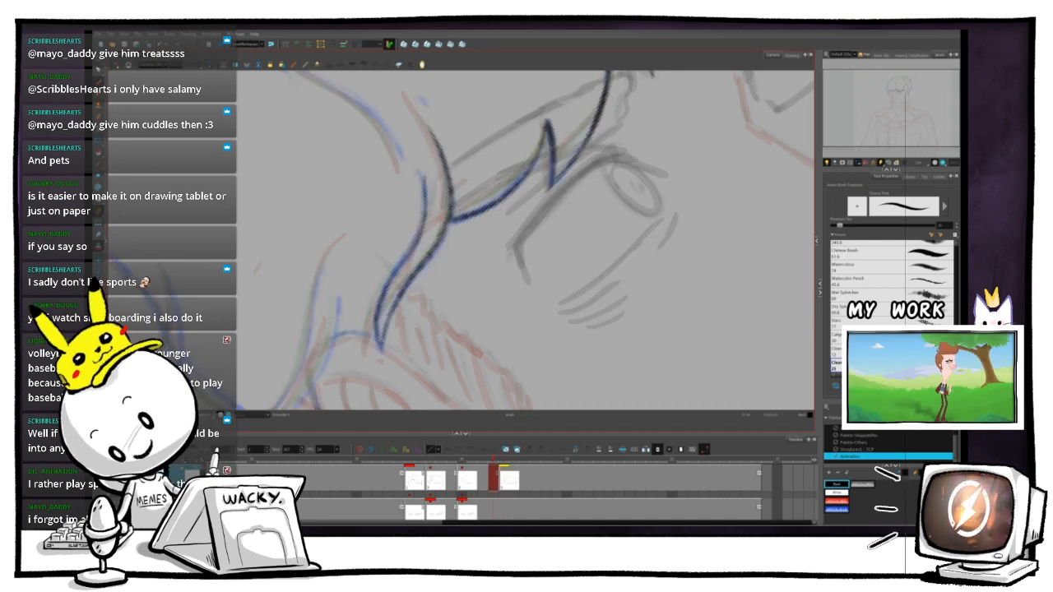
pyautogui.press('g')
pyautogui.press('f')
pyautogui.press('g')
pyautogui.press('f')
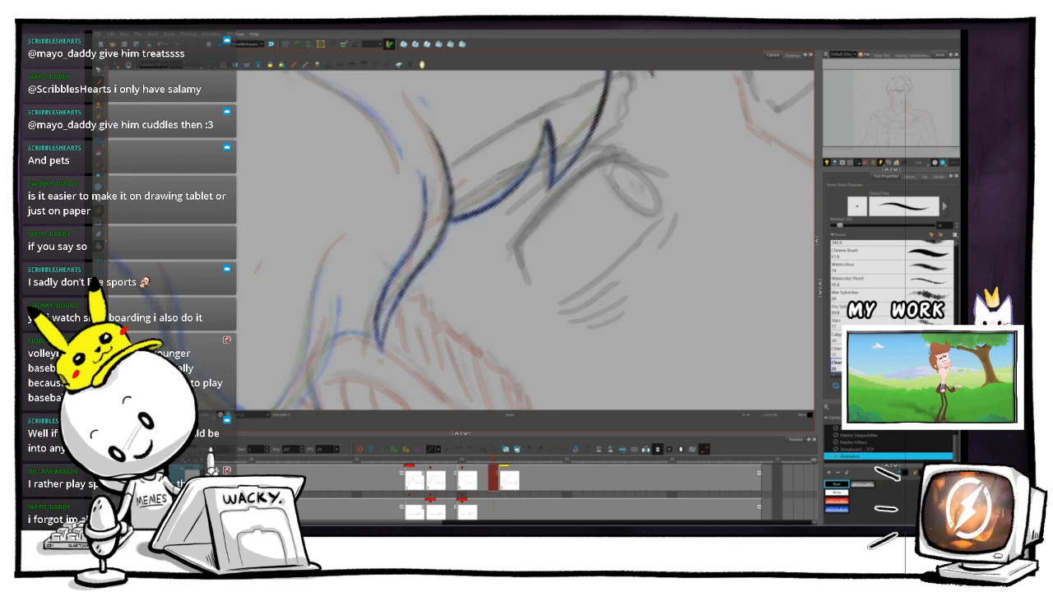
pyautogui.press('g')
pyautogui.press('f')
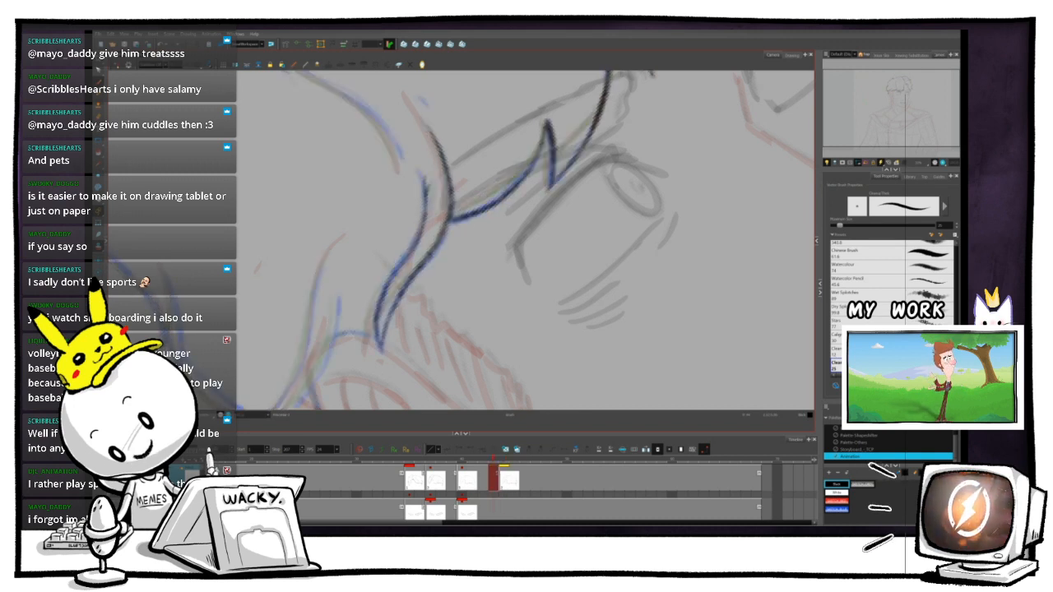
pyautogui.press('g')
pyautogui.press('f')
# - Turn the canvas towards the hair above the side lock and ink the upper part of its wavy contour
pyautogui.moveTo(526, 197); pyautogui.dragTo(426, 389)
pyautogui.hotkey('ctrl', 'alt')
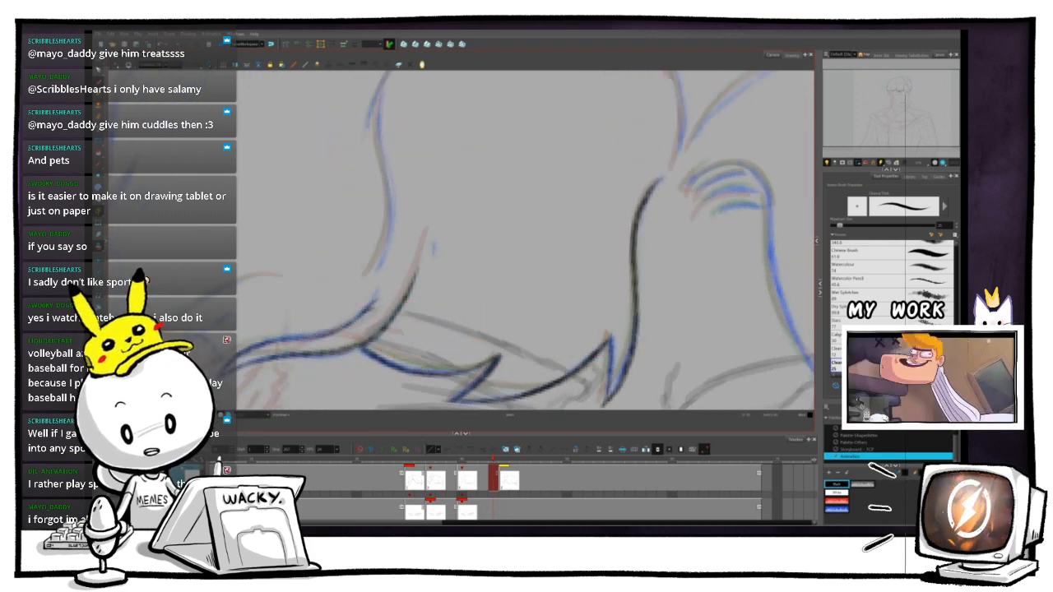
pyautogui.moveTo(494, 246); pyautogui.dragTo(534, 304)
pyautogui.hotkey('ctrl', 'alt')
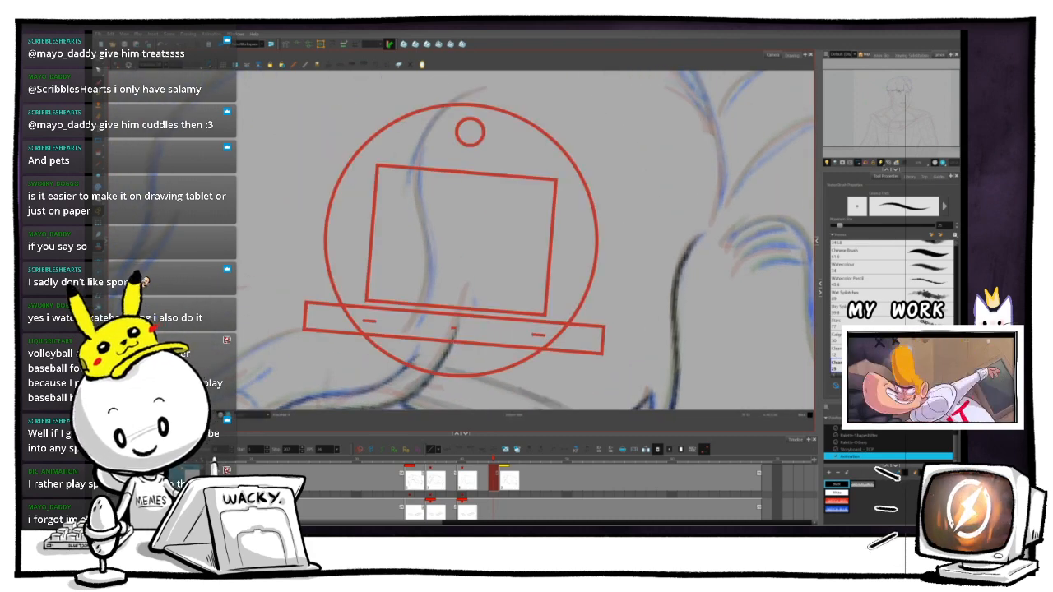
pyautogui.moveTo(494, 370); pyautogui.dragTo(506, 369)
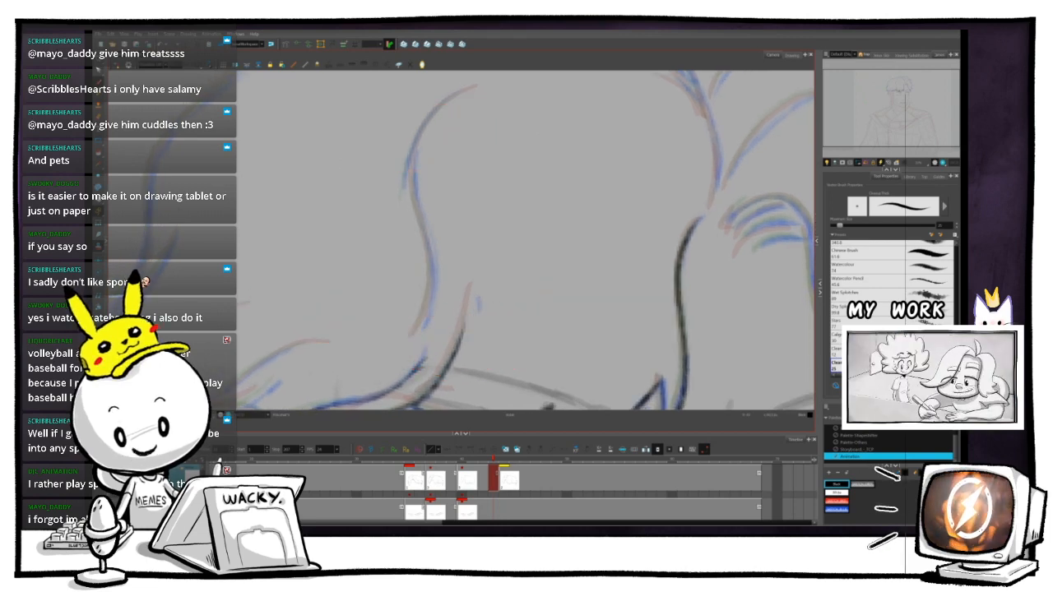
pyautogui.hotkey('ctrl', 'alt')
pyautogui.moveTo(494, 354); pyautogui.dragTo(513, 349)
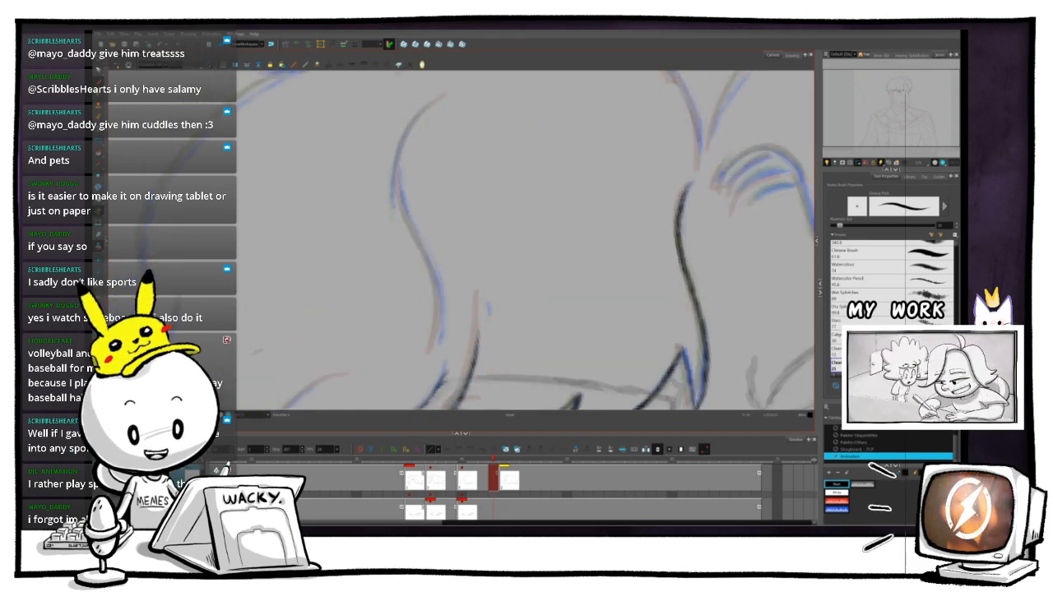
pyautogui.moveTo(494, 288)
pyautogui.mouseDown()
pyautogui.moveTo(517, 232)
pyautogui.moveTo(505, 256)
pyautogui.mouseUp()
pyautogui.press('g')
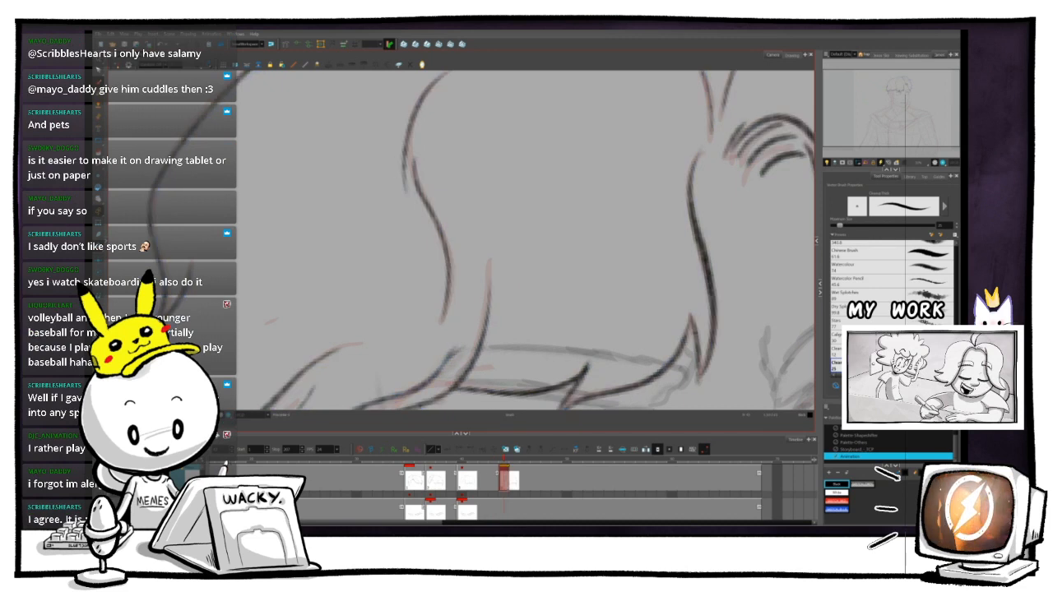
pyautogui.press('f')
pyautogui.press('g')
pyautogui.press('f')
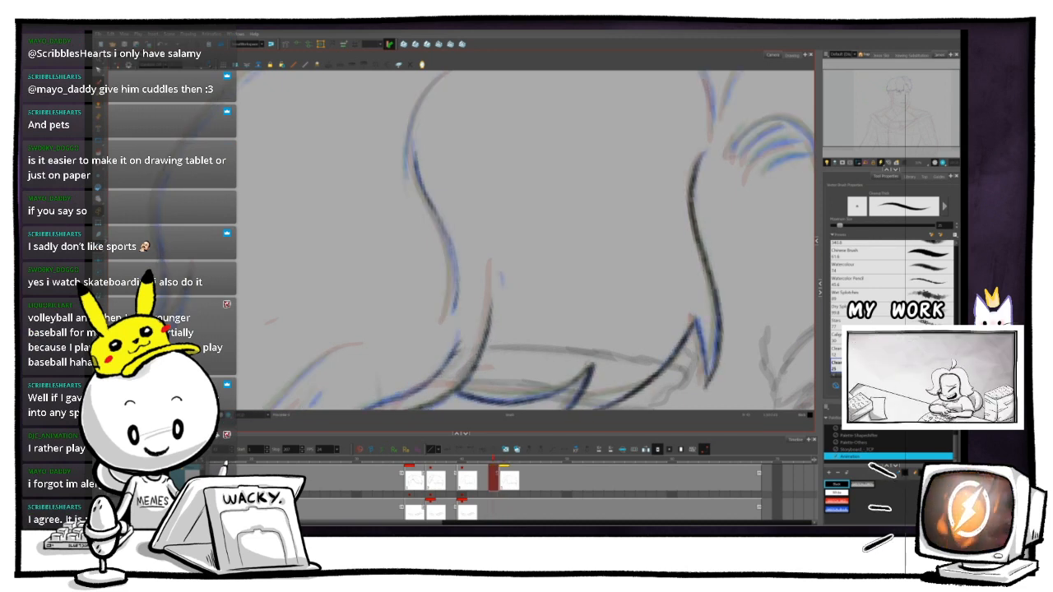
# - Finish the lower part of the wavy hair contour towards the side lock, comparing it with the next drawing
pyautogui.press('g')
pyautogui.press('f')
pyautogui.press('g')
pyautogui.press('f')
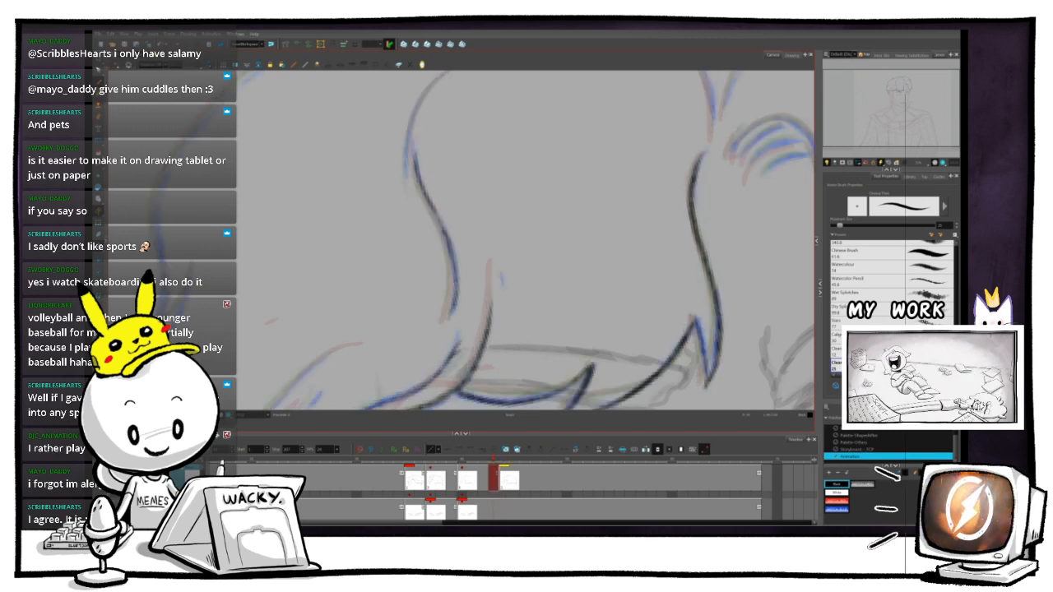
pyautogui.press('g')
pyautogui.press('f')
pyautogui.press('g')
pyautogui.press('f')
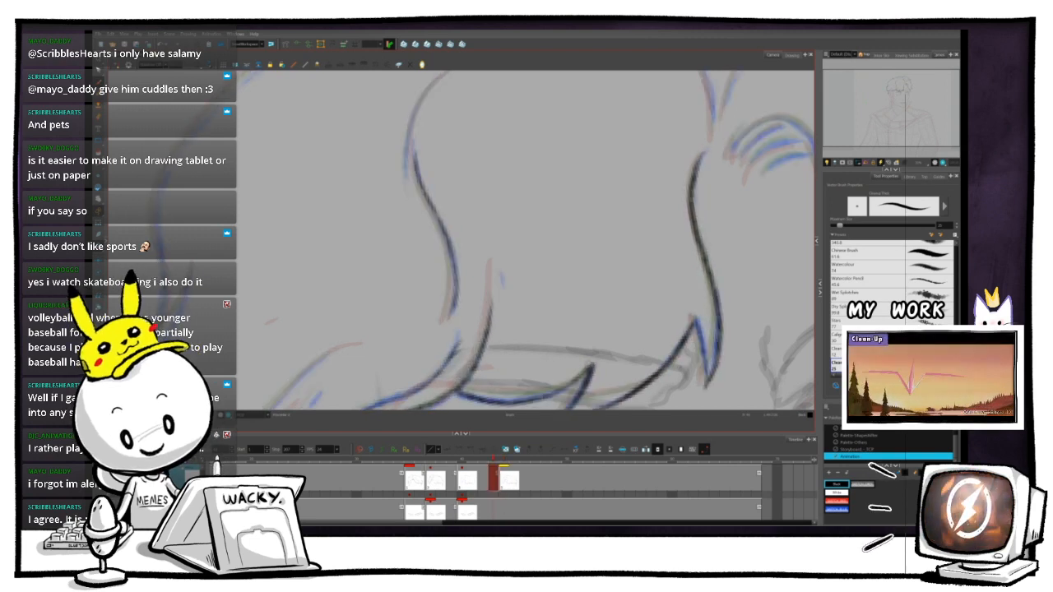
# - Ink the short curved hair line above the wavy contour, checking it against the next drawing
pyautogui.press('g')
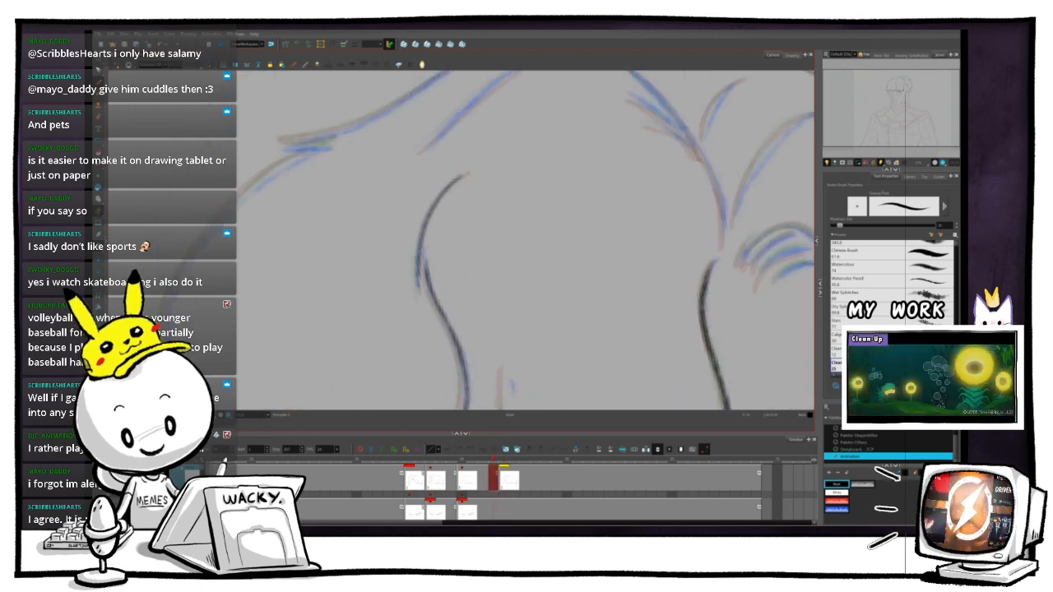
pyautogui.press('g')
pyautogui.press('f')
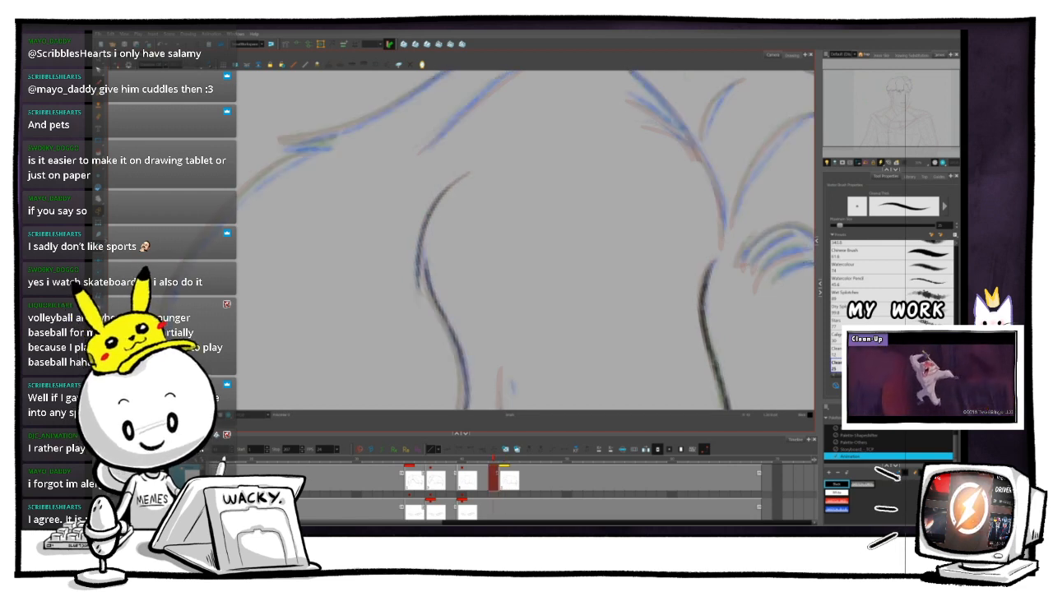
# - Compare the wavy hair contours and the fringe in the in-between with the neighbouring drawings
pyautogui.scroll(-1, 525, 240)
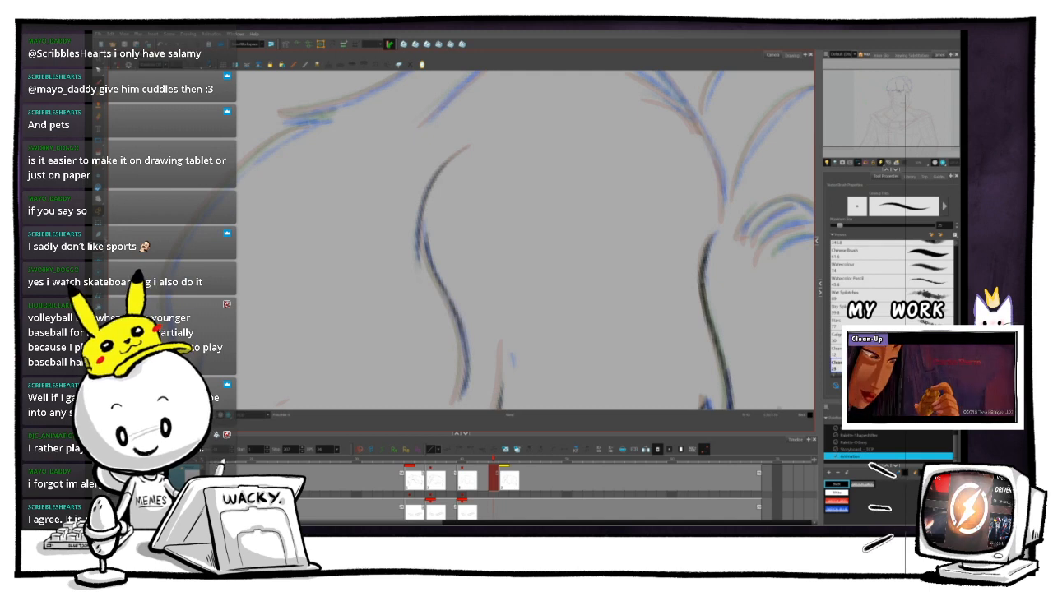
pyautogui.moveTo(526, 240); pyautogui.dragTo(541, 198)
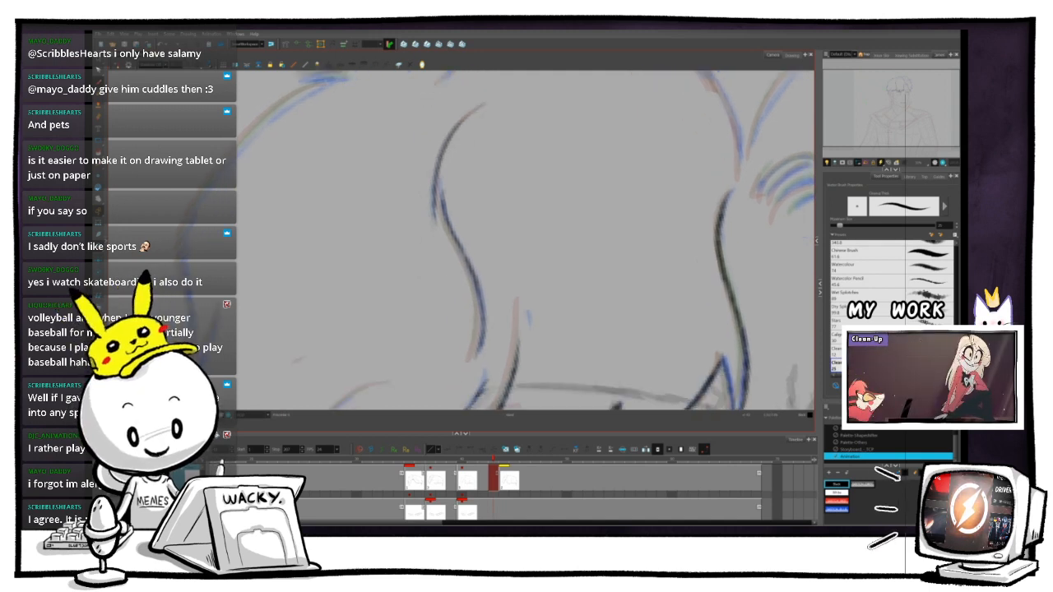
pyautogui.press('.')
pyautogui.press(',')
pyautogui.press('.')
pyautogui.press(',')
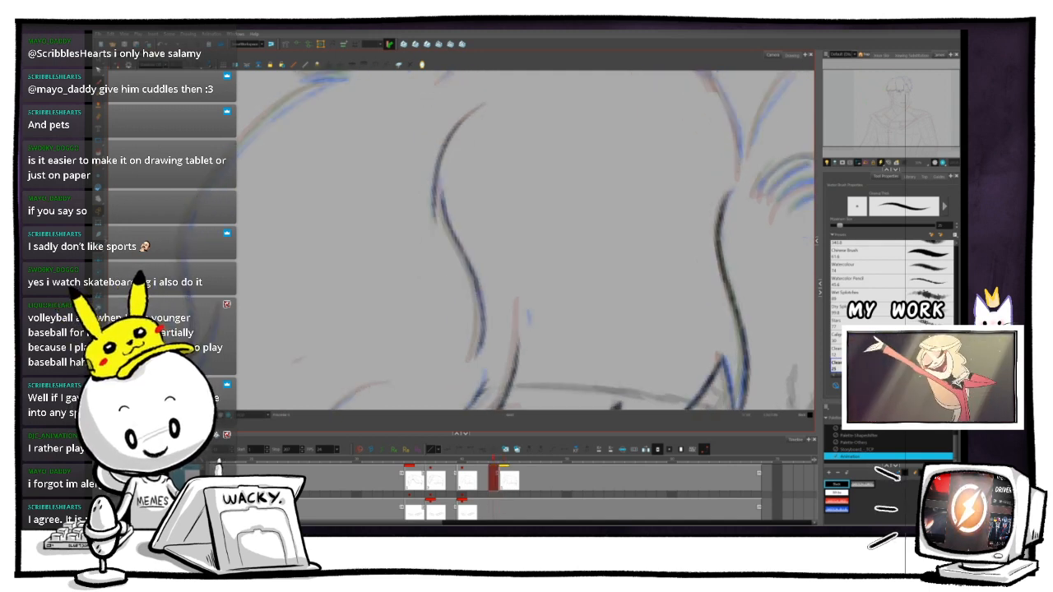
pyautogui.moveTo(526, 241); pyautogui.dragTo(519, 203)
pyautogui.press('.')
pyautogui.press(',')
pyautogui.press(',')
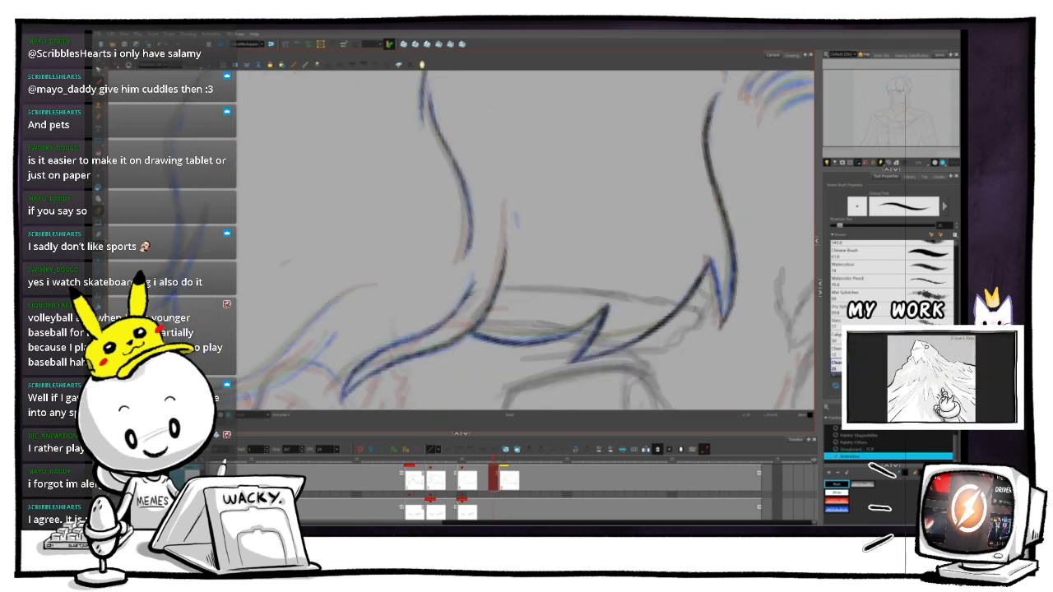
# - Ink the upper edge of the pointed fringe lock beside the brow, flipping between the in-between and the next drawing
pyautogui.press('.')
pyautogui.press('.')
pyautogui.press(',')
pyautogui.press('.')
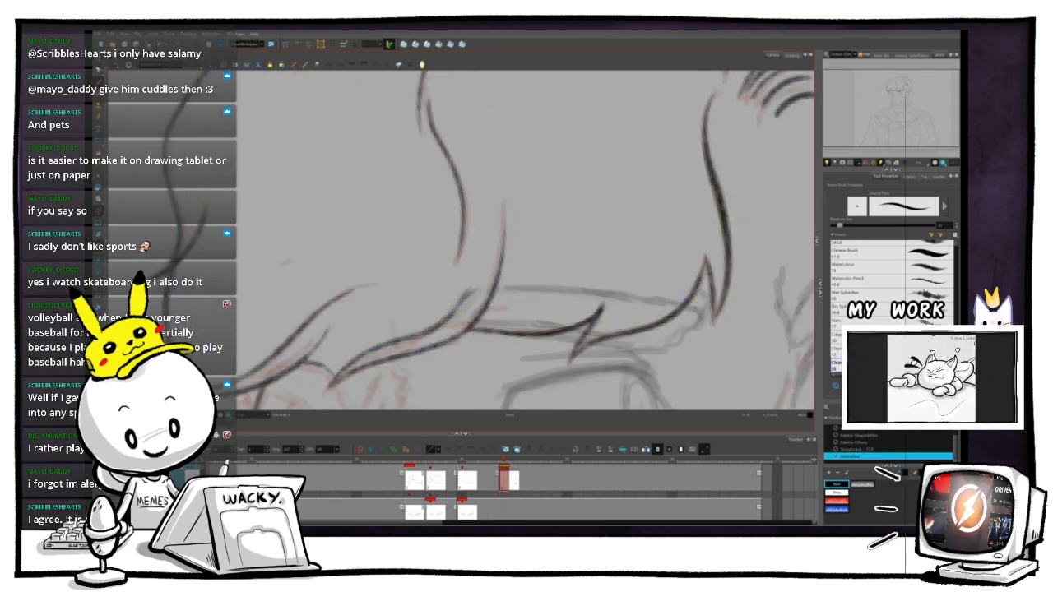
pyautogui.press(',')
pyautogui.press('.')
pyautogui.press(',')
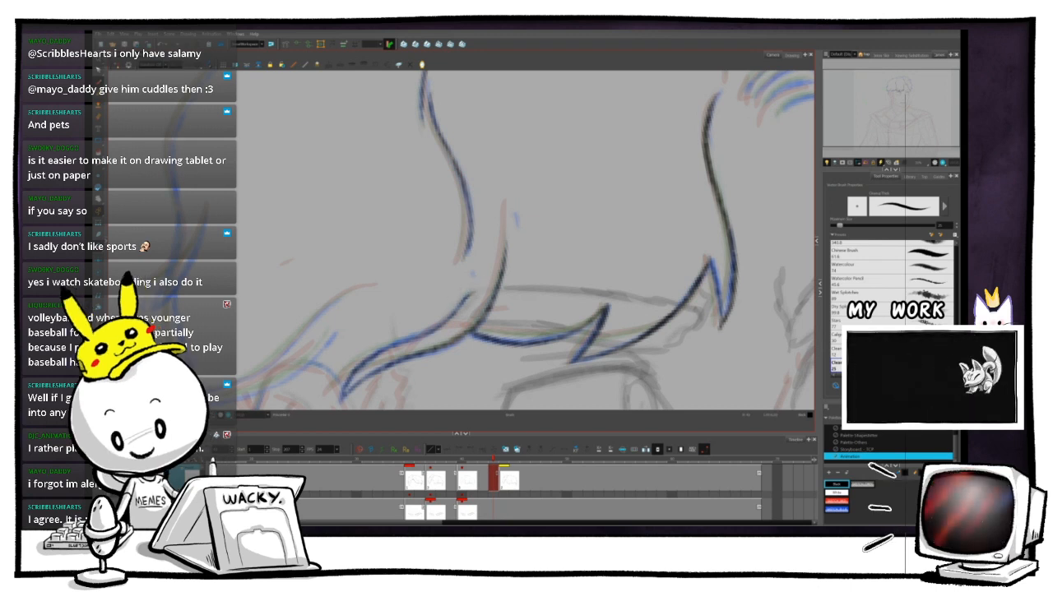
pyautogui.press('.')
pyautogui.press('.')
pyautogui.press(',')
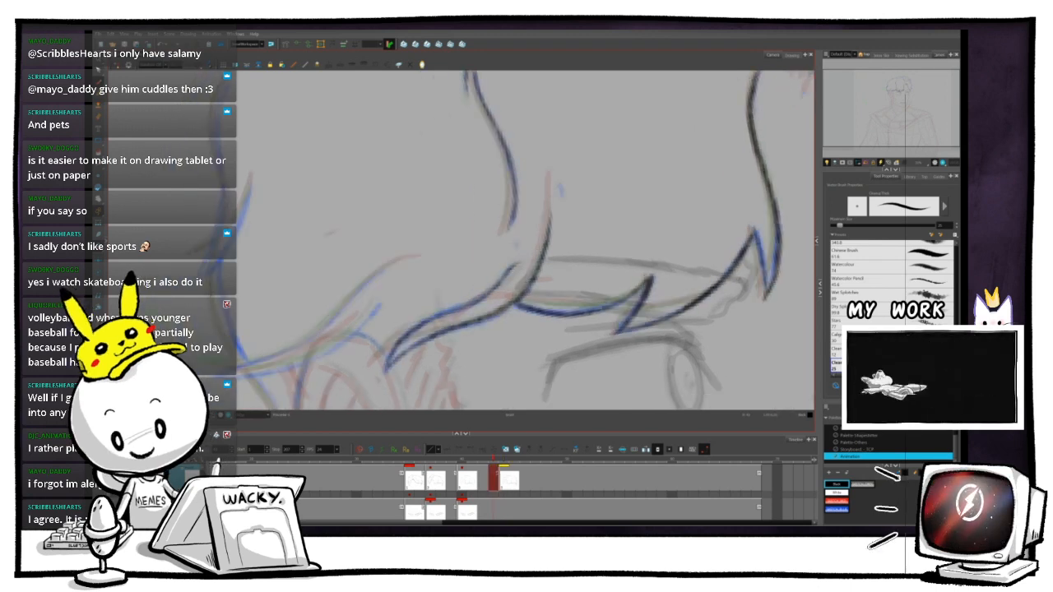
# - Check the pointed fringe lock's spacing and shape against the next drawing
pyautogui.press('.')
pyautogui.press(',')
pyautogui.press('.')
pyautogui.press(',')
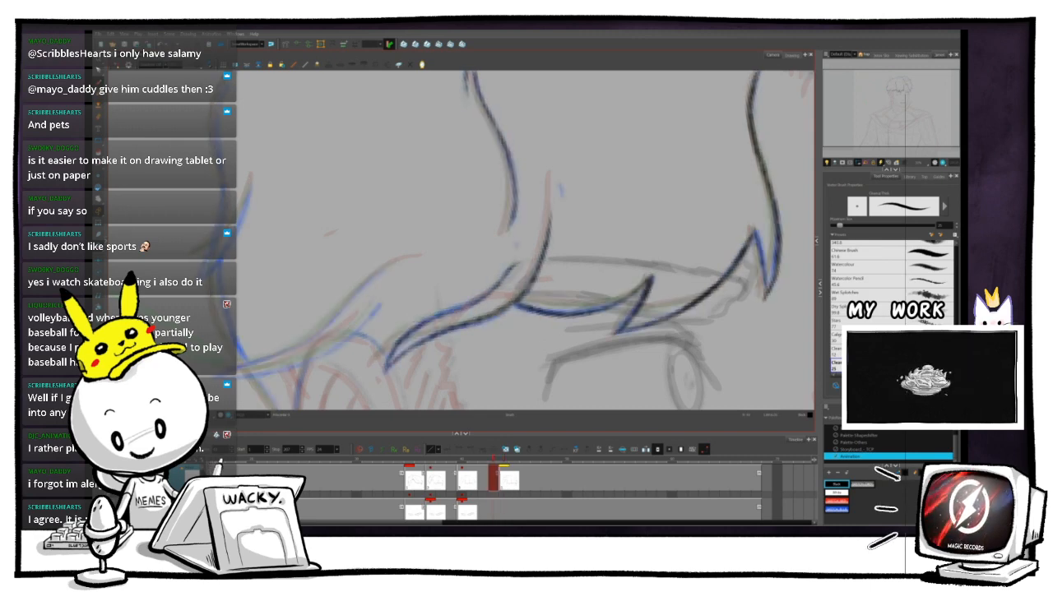
pyautogui.press('.')
pyautogui.press(',')
pyautogui.press('.')
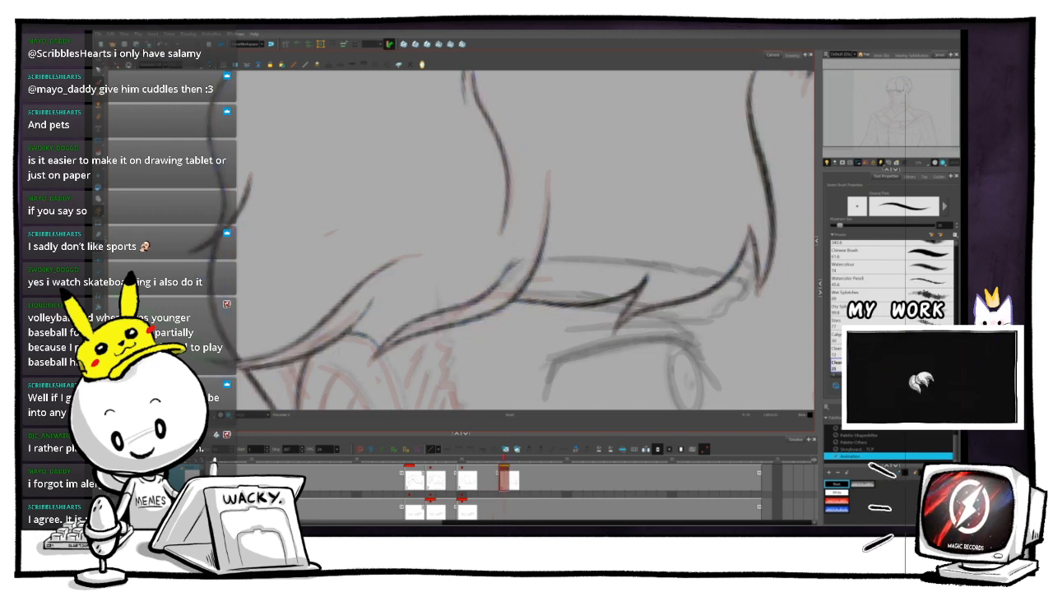
pyautogui.press(',')
pyautogui.press('.')
pyautogui.press(',')
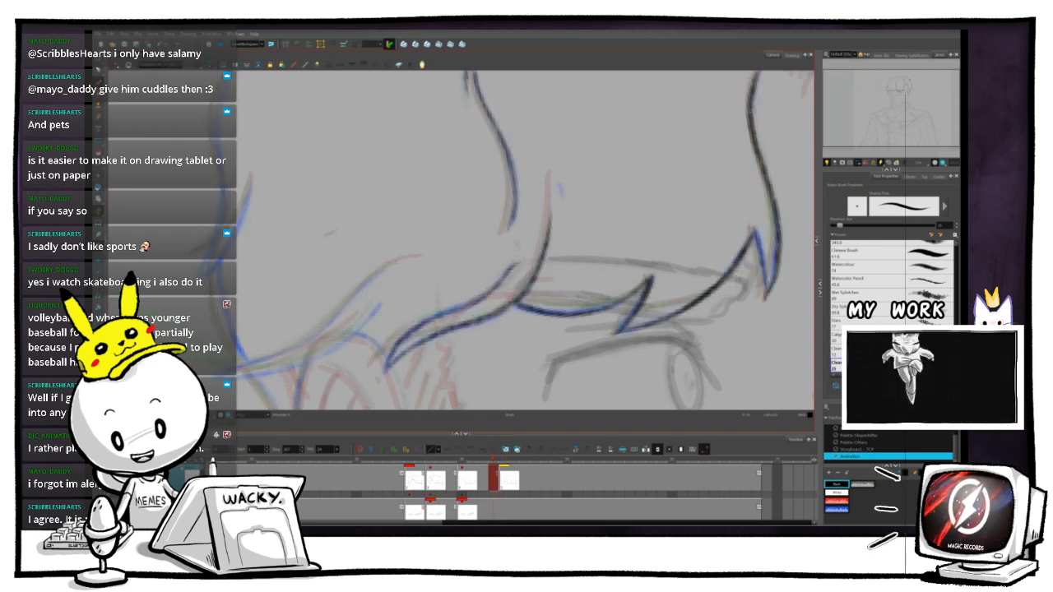
pyautogui.press('.')
pyautogui.press(',')
pyautogui.press('.')
# - Turn the canvas towards the hair tips beside the ear and ink the short arc joining the fringe lock to the neighbouring lock
pyautogui.moveTo(493, 329); pyautogui.dragTo(586, 263)
pyautogui.press(',')
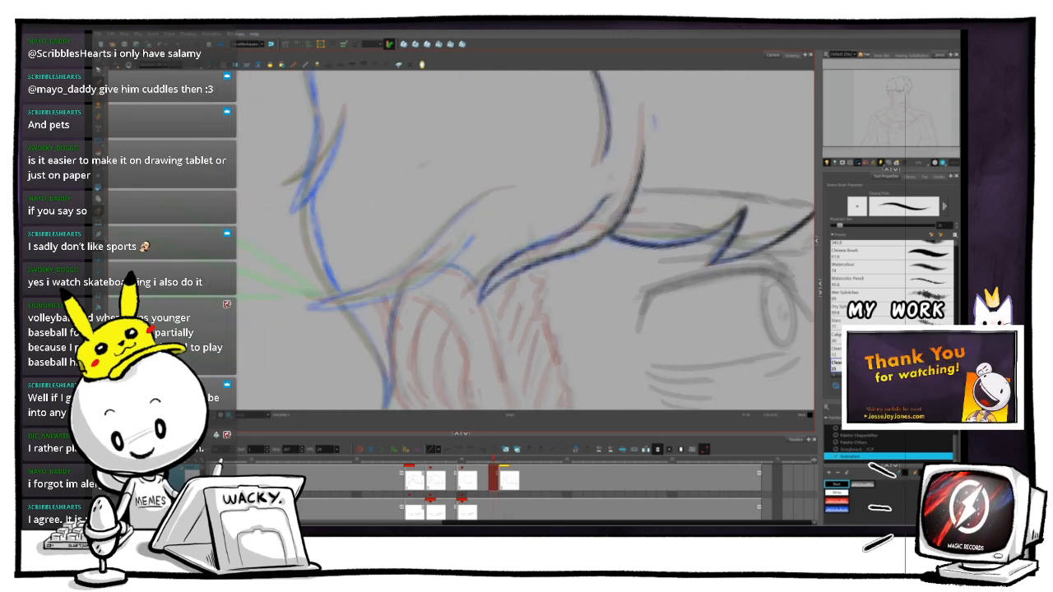
pyautogui.press('.')
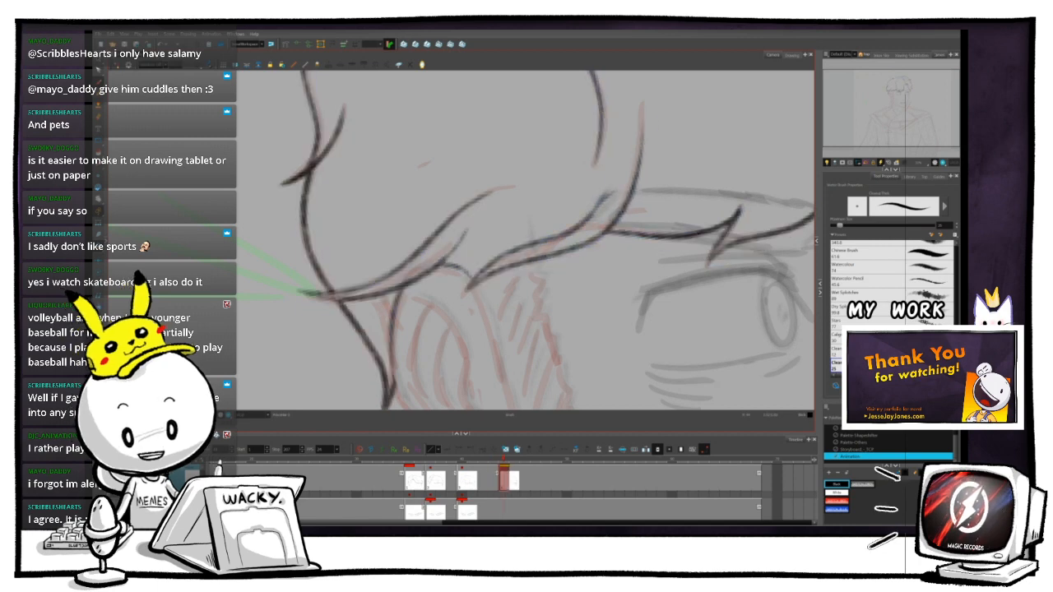
pyautogui.press(',')
pyautogui.moveTo(440, 133); pyautogui.dragTo(352, 215)
pyautogui.moveTo(494, 329); pyautogui.dragTo(488, 275)
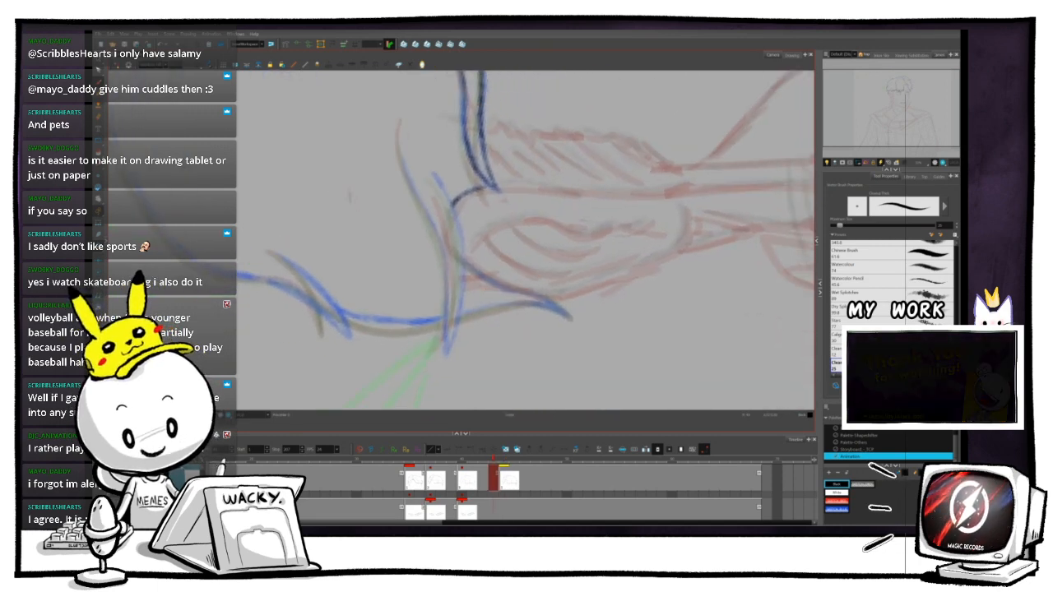
# - Ink the neighbouring lock's inner edge from its tip past the short arc, comparing it with the next drawing
pyautogui.press('.')
pyautogui.press(',')
pyautogui.press('.')
pyautogui.press(',')
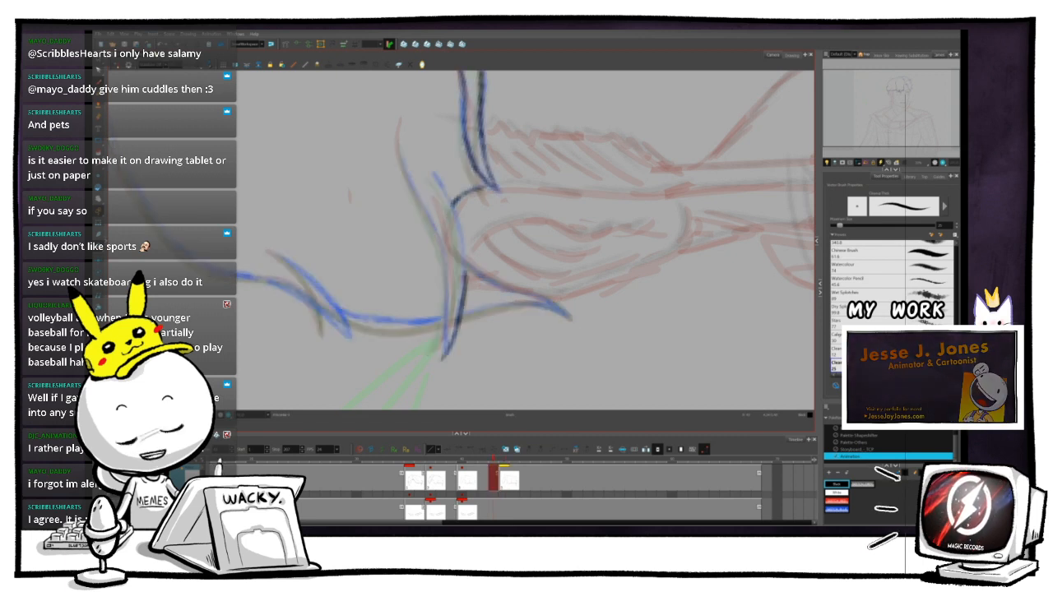
pyautogui.moveTo(453, 212); pyautogui.dragTo(462, 243)
pyautogui.moveTo(436, 174); pyautogui.dragTo(446, 193)
pyautogui.press('.')
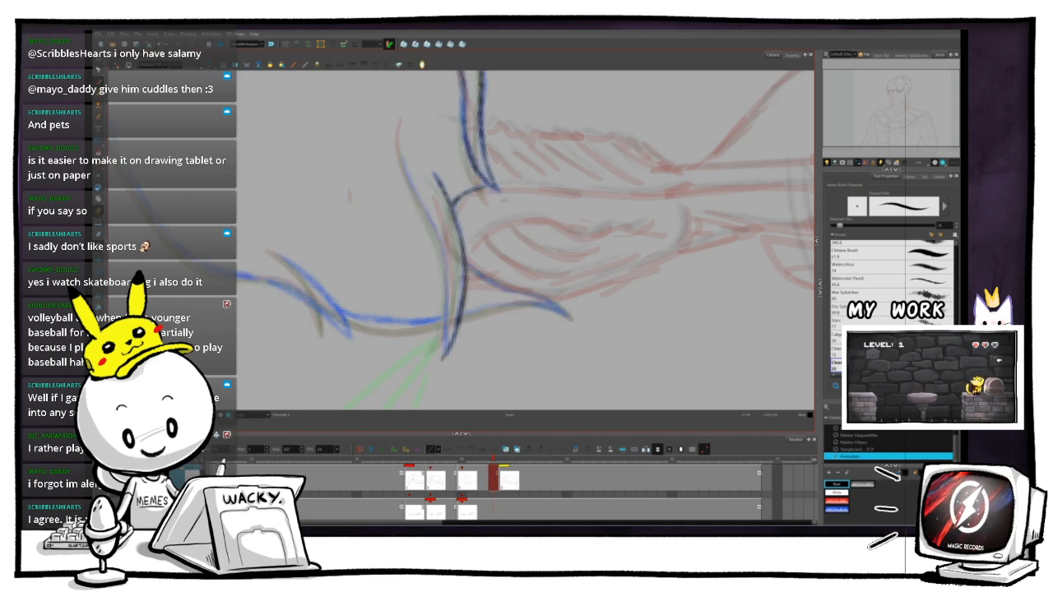
# - Undo the inner edge's upper extension and redraw it as a short tapered end above the arc
pyautogui.moveTo(433, 177); pyautogui.dragTo(454, 218)
pyautogui.hotkey('ctrl', 'z')
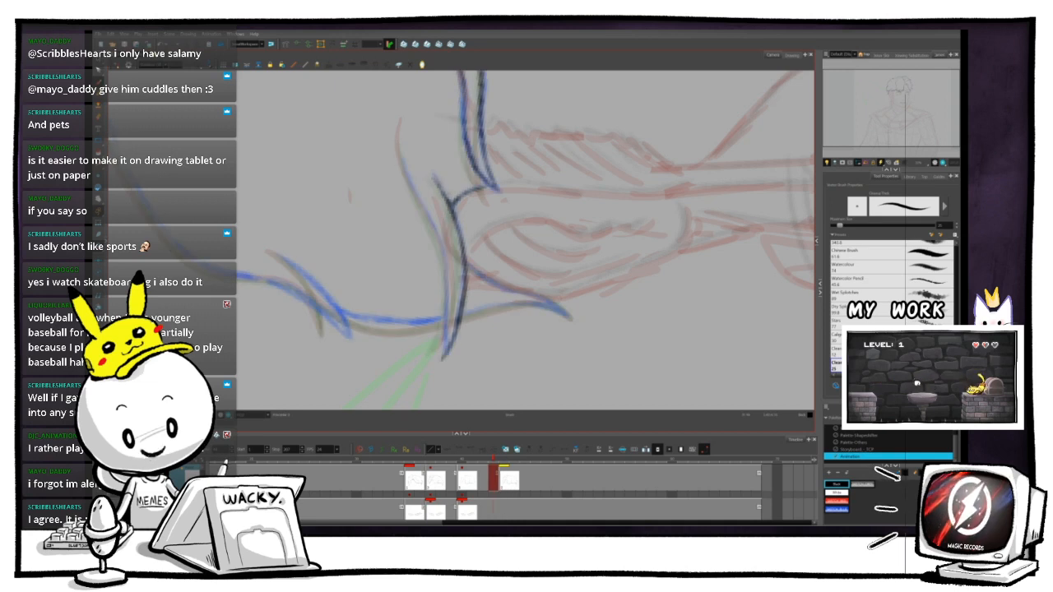
pyautogui.hotkey('ctrl', 'alt')
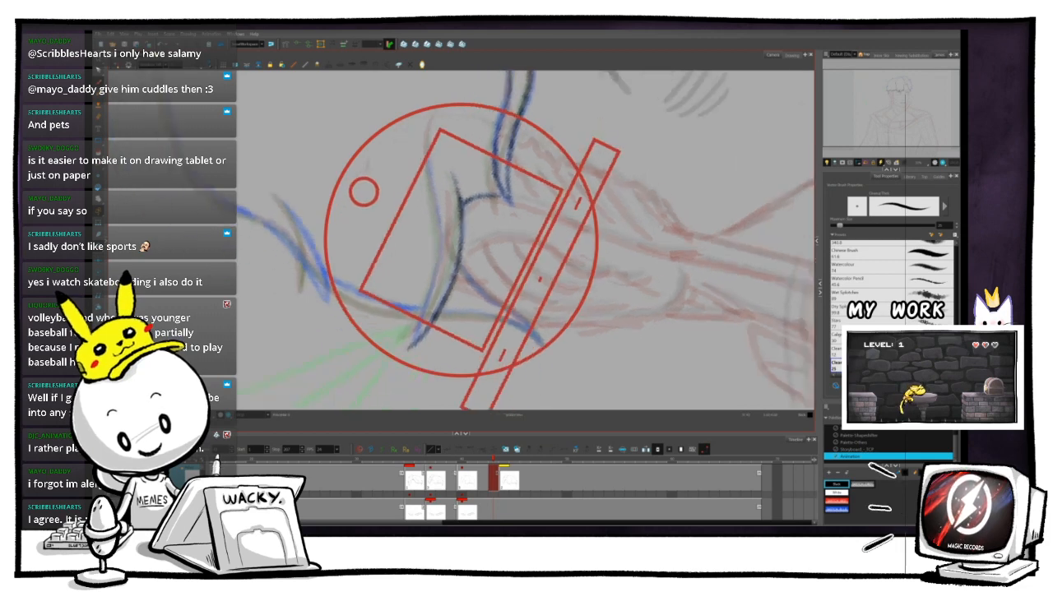
pyautogui.moveTo(607, 146); pyautogui.dragTo(630, 211)
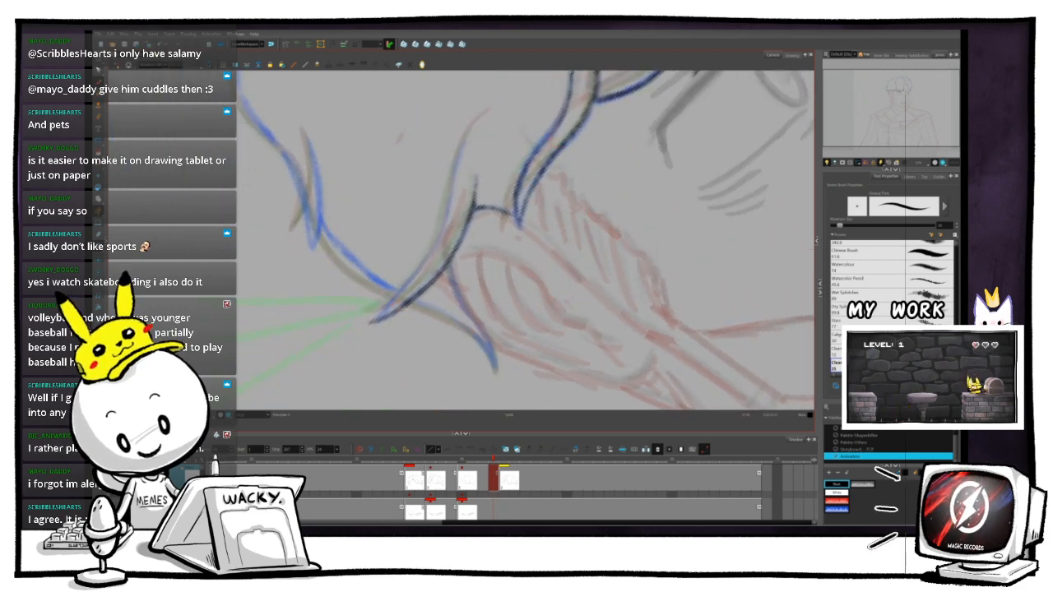
pyautogui.moveTo(525, 239); pyautogui.dragTo(501, 257)
pyautogui.hotkey('ctrl', 'alt')
pyautogui.moveTo(581, 230)
pyautogui.mouseDown()
pyautogui.moveTo(573, 202)
pyautogui.moveTo(583, 214)
pyautogui.mouseUp()
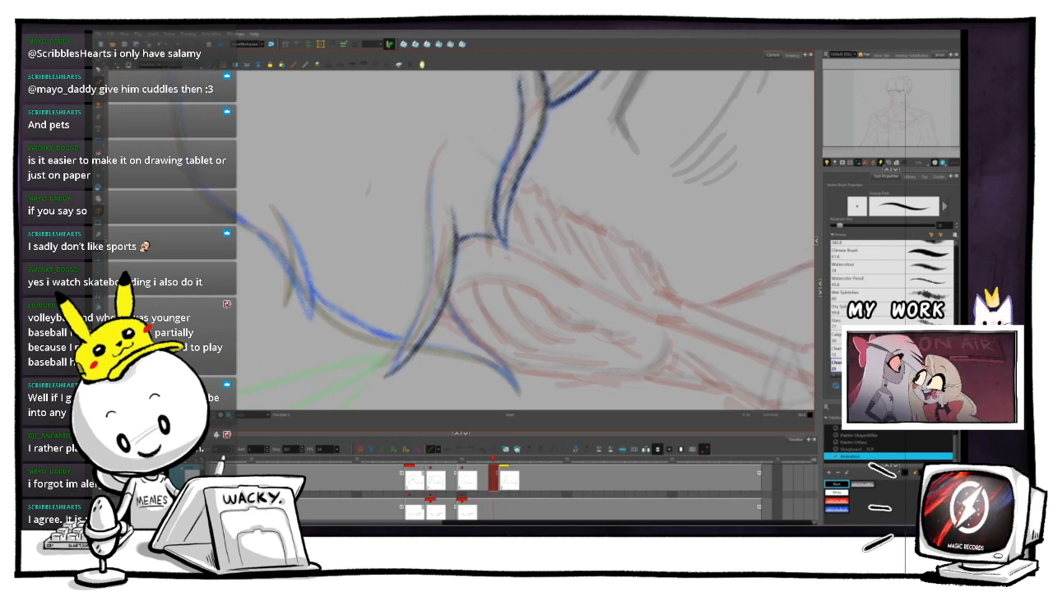
# - Compare the newly inked inner edge and arc of the lock with the next drawing
pyautogui.press('.')
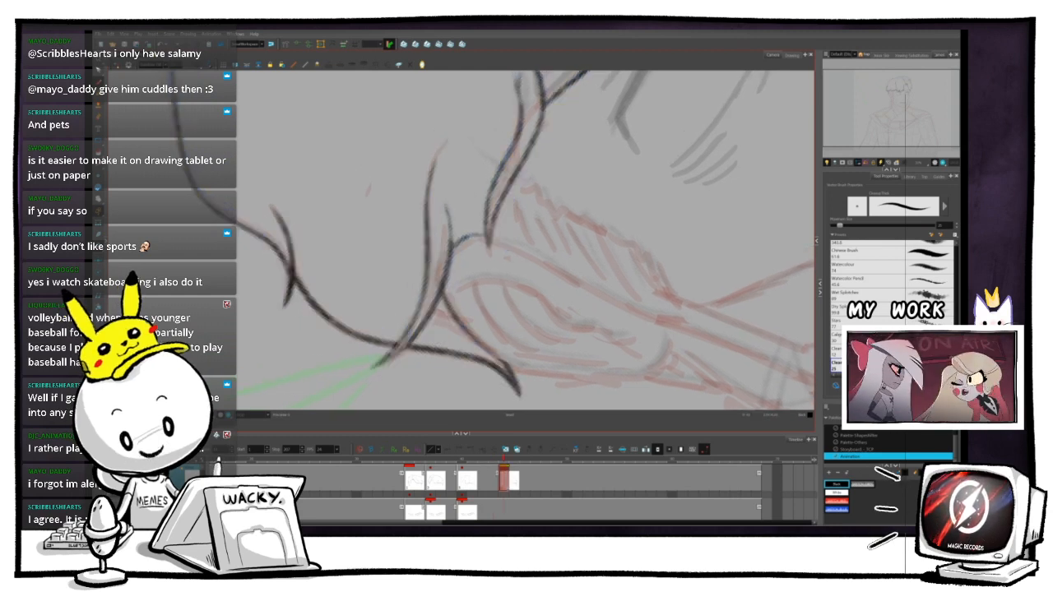
pyautogui.press(',')
pyautogui.press('.')
pyautogui.press(',')
pyautogui.press('.')
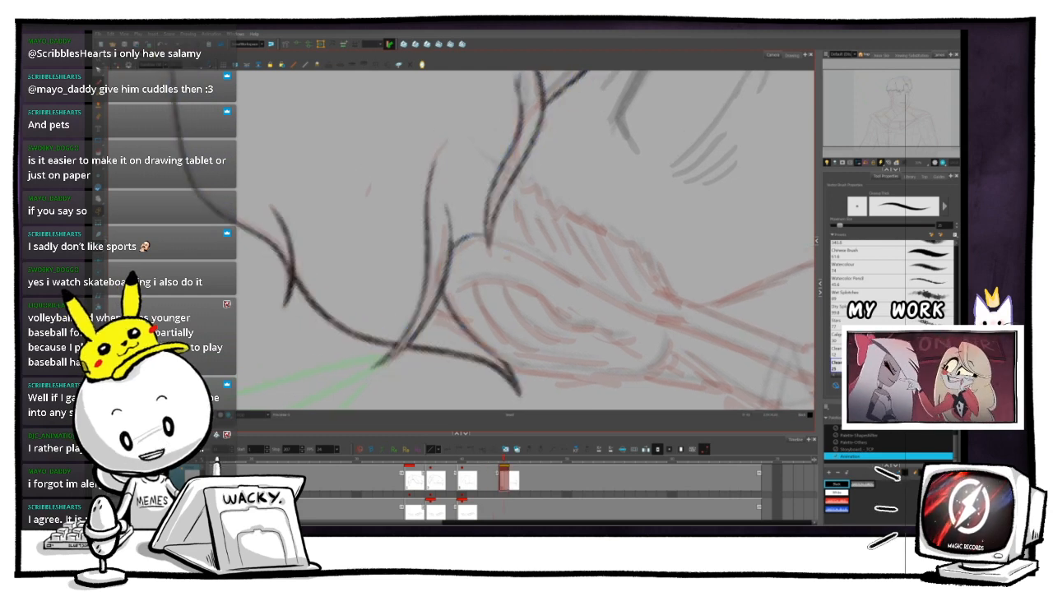
pyautogui.press(',')
pyautogui.press('.')
pyautogui.press(',')
pyautogui.press('.')
pyautogui.press(',')
pyautogui.press('.')
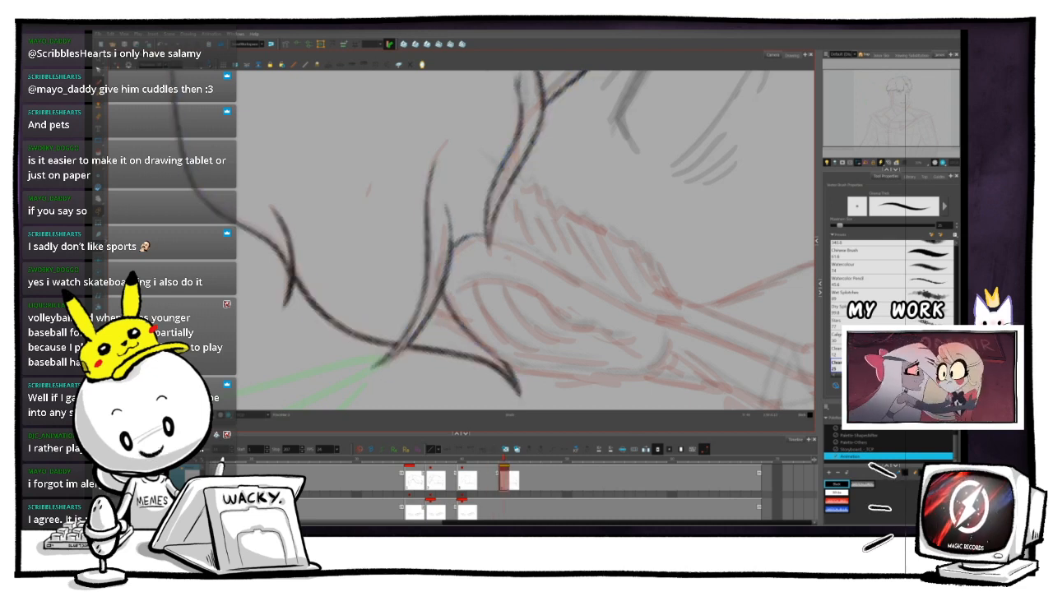
pyautogui.press(',')
# - Turn the canvas and ink the same lock's long outer edge from its upper end down to the tip
pyautogui.moveTo(527, 263); pyautogui.dragTo(571, 213)
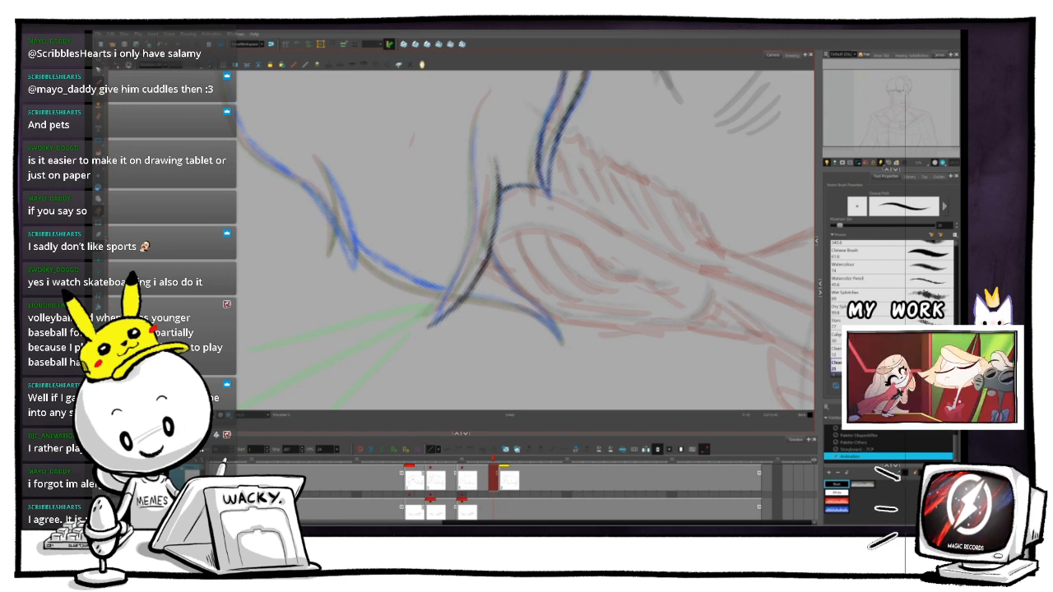
pyautogui.moveTo(576, 205)
pyautogui.mouseDown()
pyautogui.moveTo(581, 240)
pyautogui.moveTo(496, 274)
pyautogui.mouseUp()
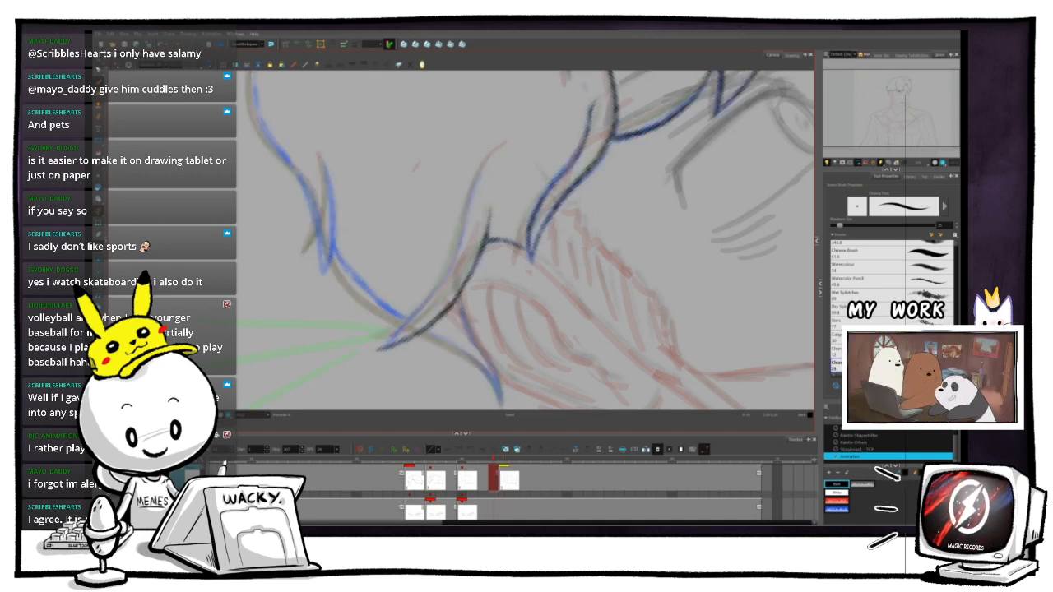
pyautogui.moveTo(469, 273); pyautogui.dragTo(449, 301)
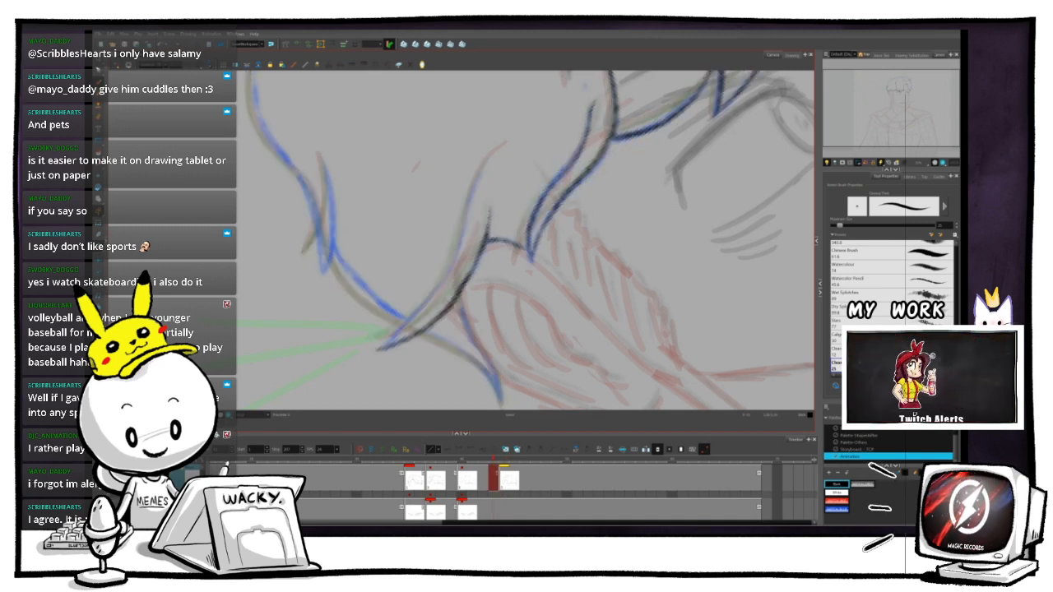
pyautogui.press('.')
pyautogui.press('.')
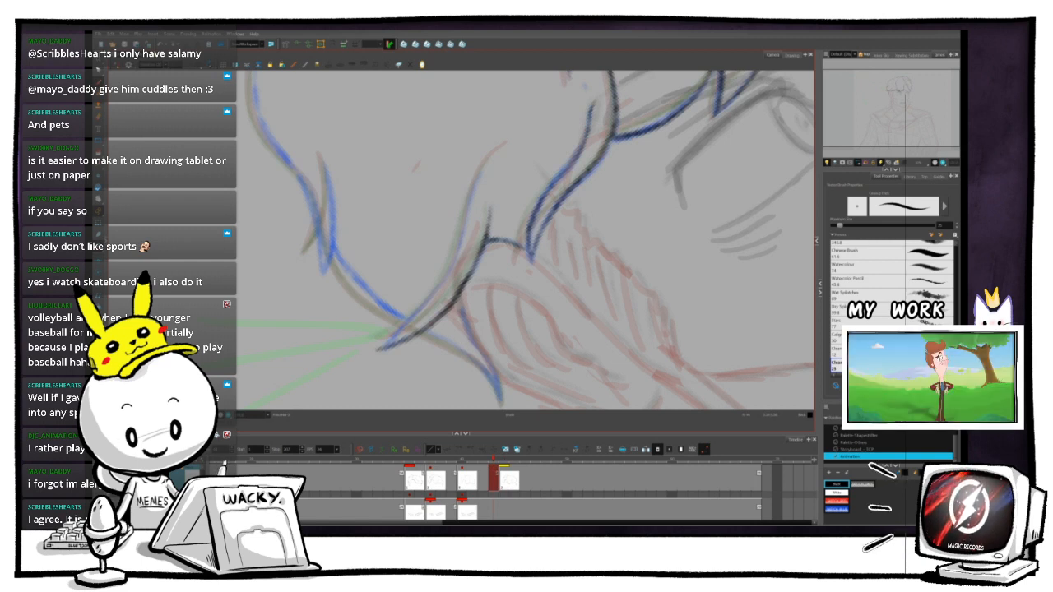
pyautogui.moveTo(470, 271); pyautogui.dragTo(473, 274)
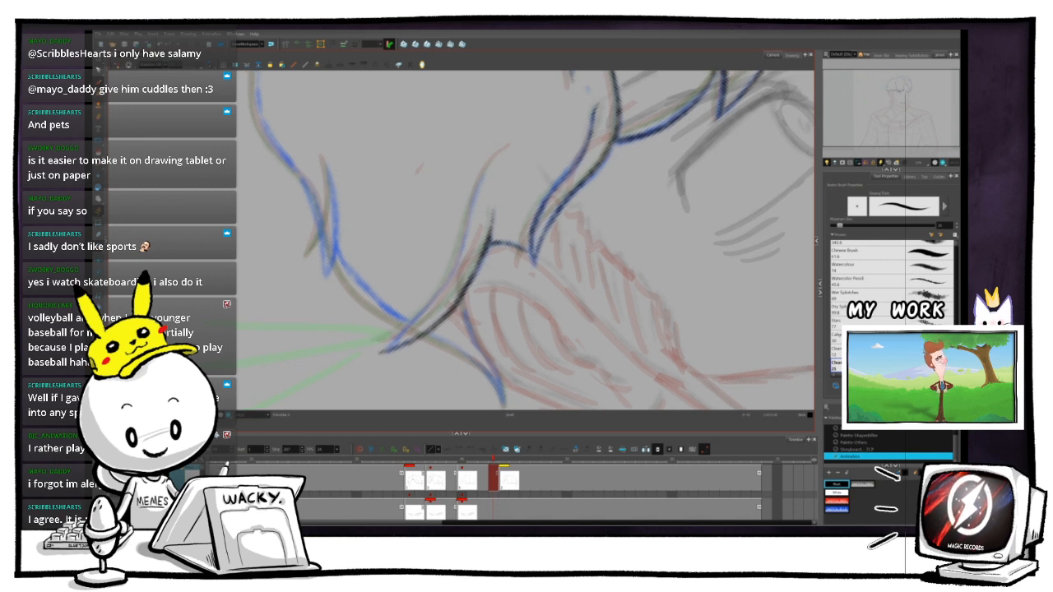
pyautogui.press('.')
pyautogui.press('.')
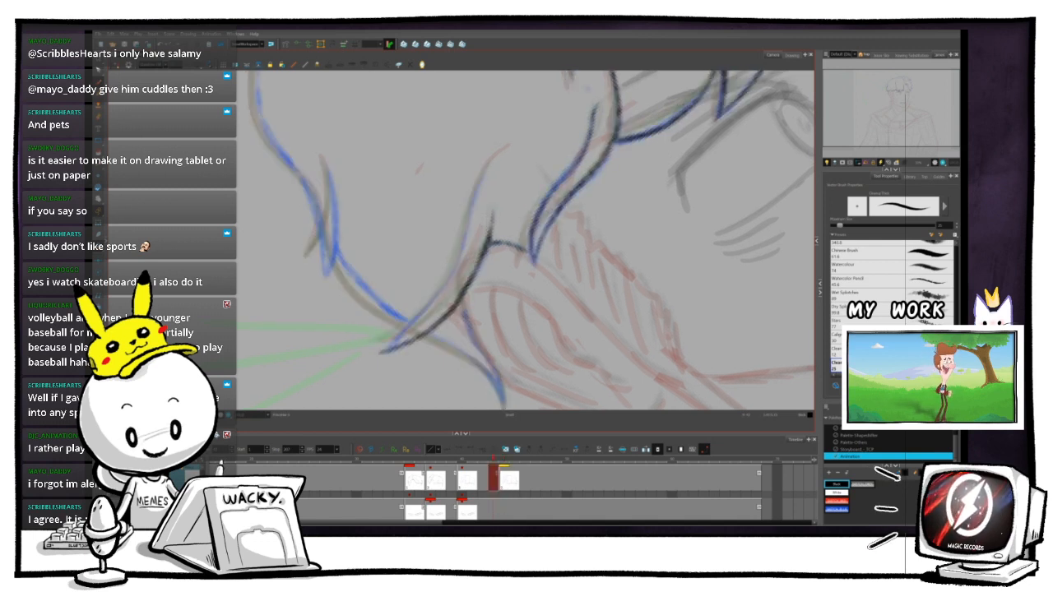
pyautogui.moveTo(477, 183)
pyautogui.mouseDown()
pyautogui.moveTo(445, 288)
pyautogui.moveTo(411, 325)
pyautogui.mouseUp()
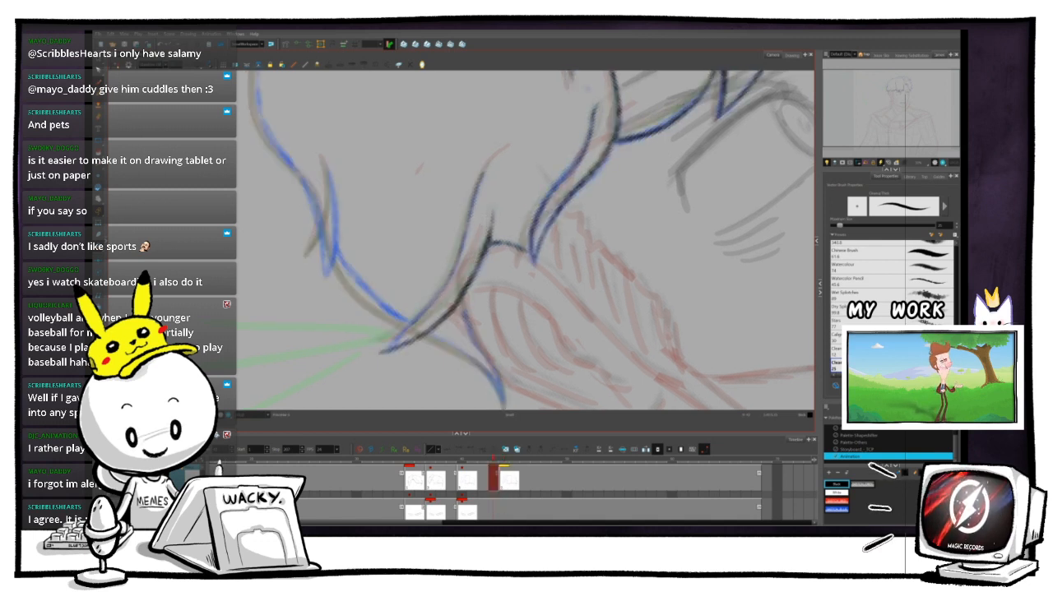
pyautogui.press('.')
pyautogui.press('.')
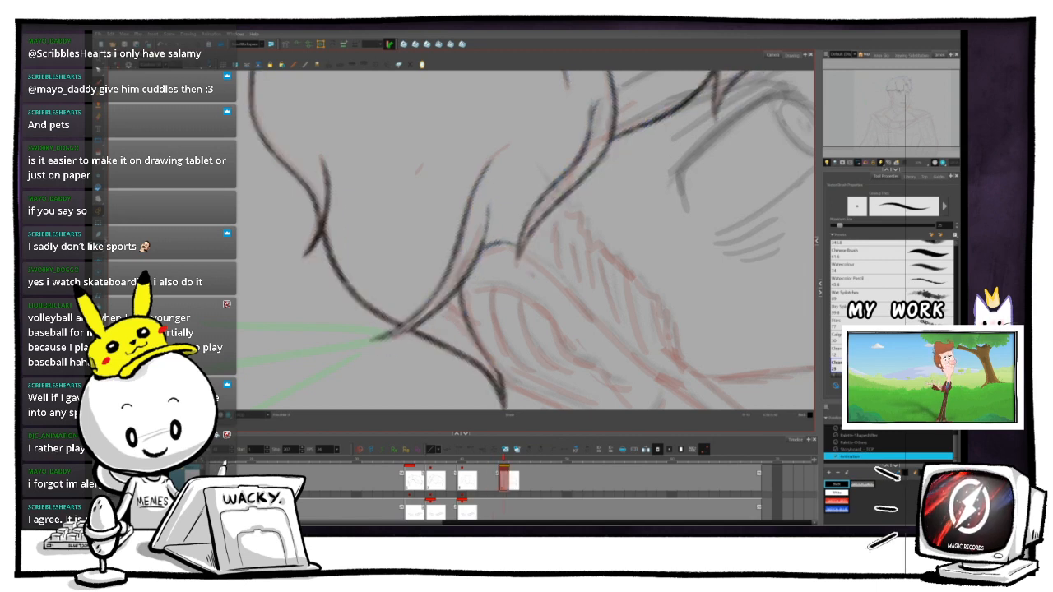
pyautogui.moveTo(483, 176)
pyautogui.mouseDown()
pyautogui.moveTo(443, 294)
pyautogui.moveTo(384, 351)
pyautogui.mouseUp()
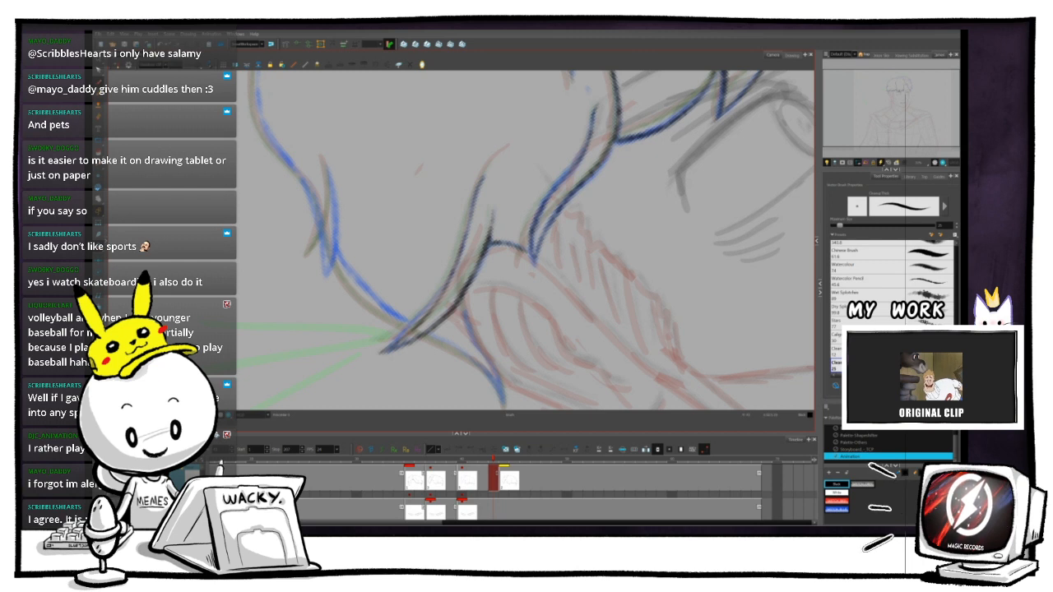
# - Check the lock's outer edge and tip against the previous and next drawings
pyautogui.press('.')
pyautogui.press(',')
pyautogui.press('.')
pyautogui.press(',')
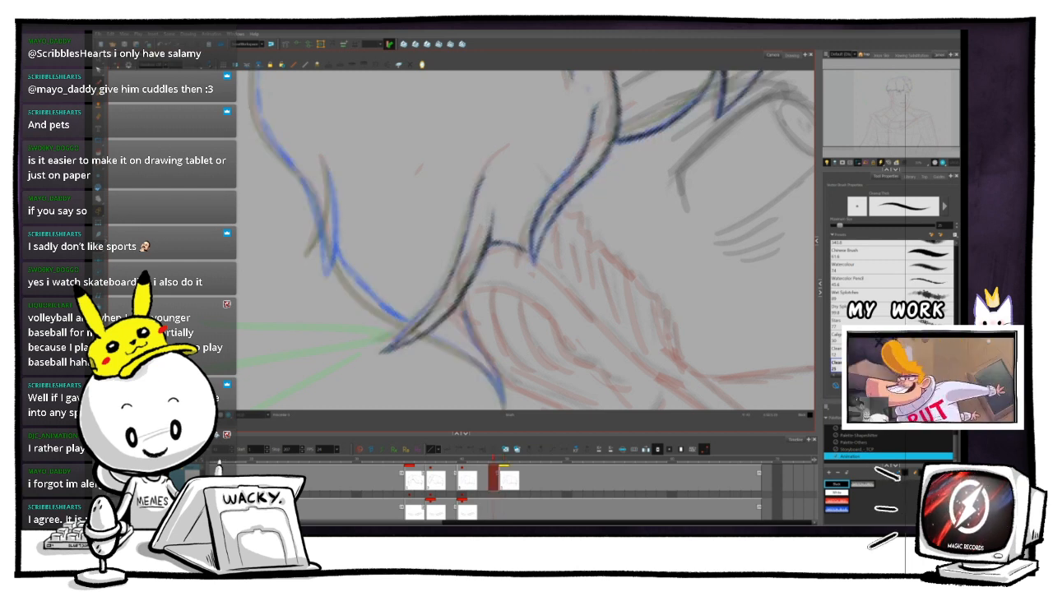
pyautogui.press(',')
pyautogui.press(',')
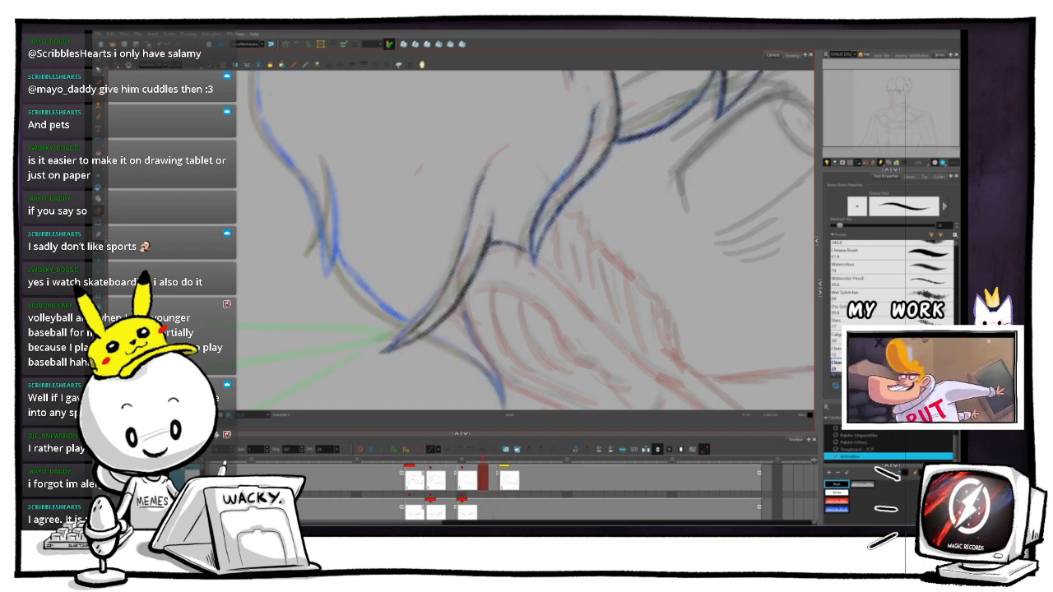
pyautogui.press('.')
pyautogui.press('.')
pyautogui.press('.')
pyautogui.press(',')
pyautogui.press('.')
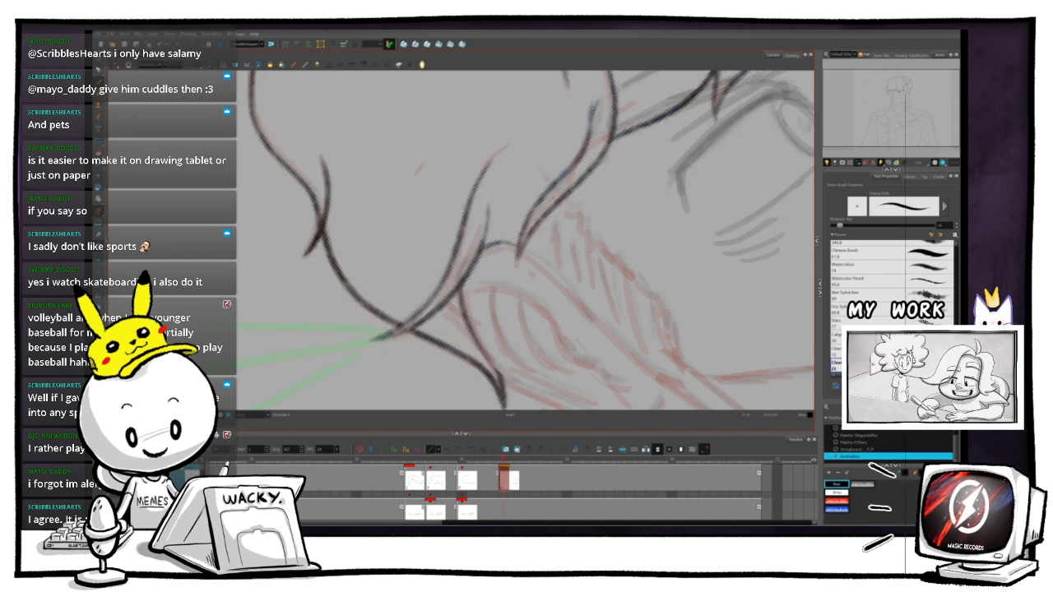
pyautogui.press(',')
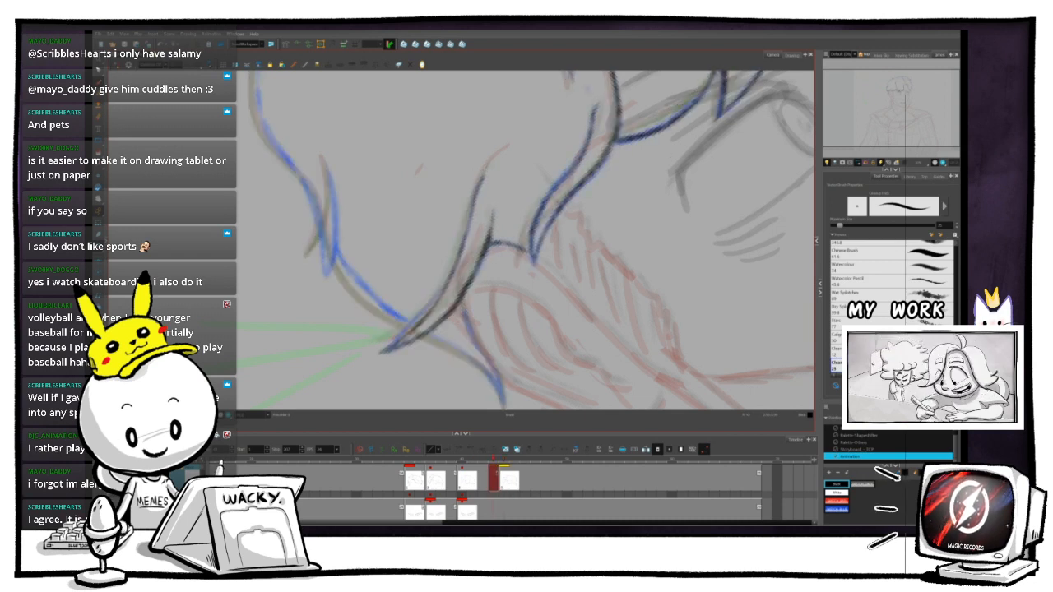
# - Check the ear lock against the next drawing and look over the inked hair around the whole head
pyautogui.press('.')
pyautogui.press(',')
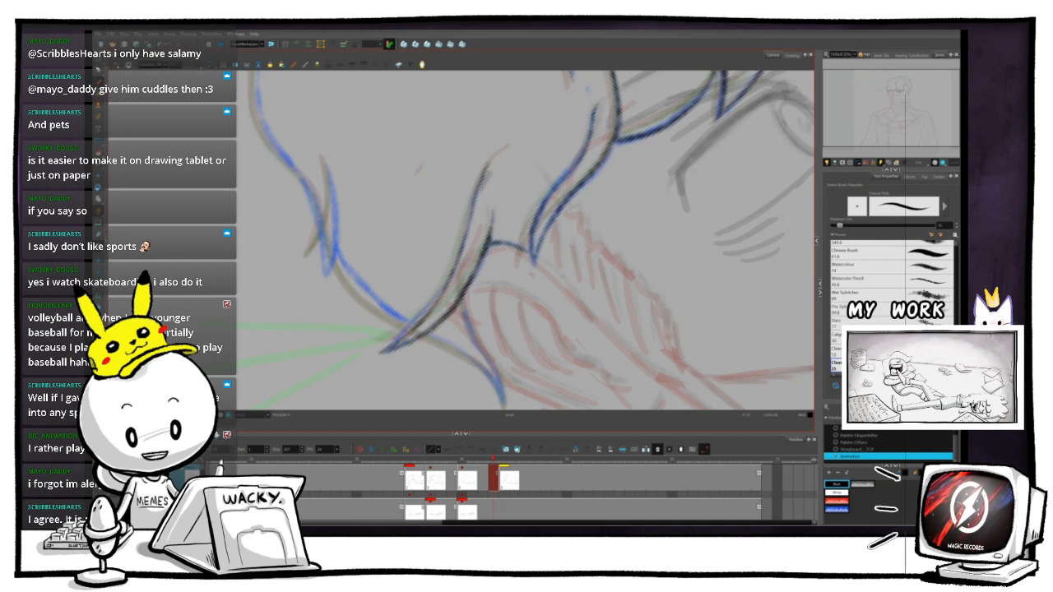
pyautogui.press('1')
pyautogui.press('1')
pyautogui.press('1')
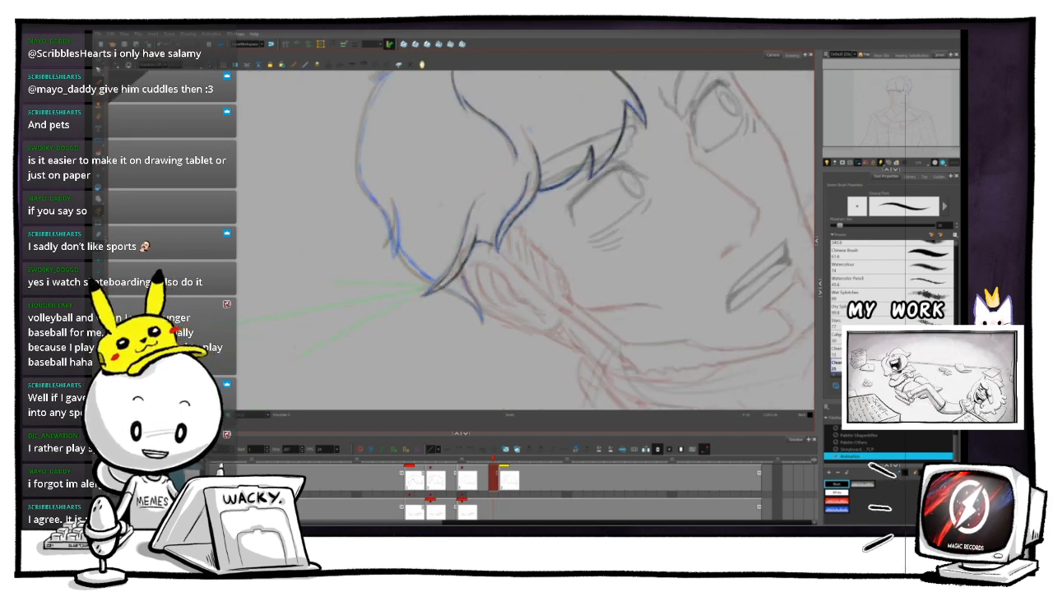
pyautogui.hotkey('ctrl', 'alt')
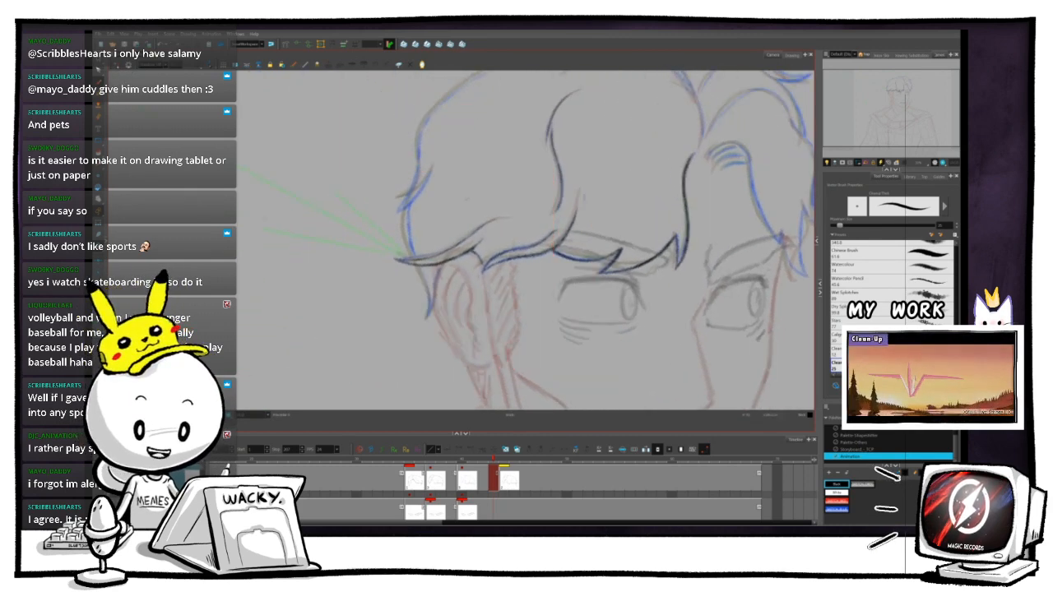
pyautogui.hotkey('ctrl', 'alt')
pyautogui.press('space')
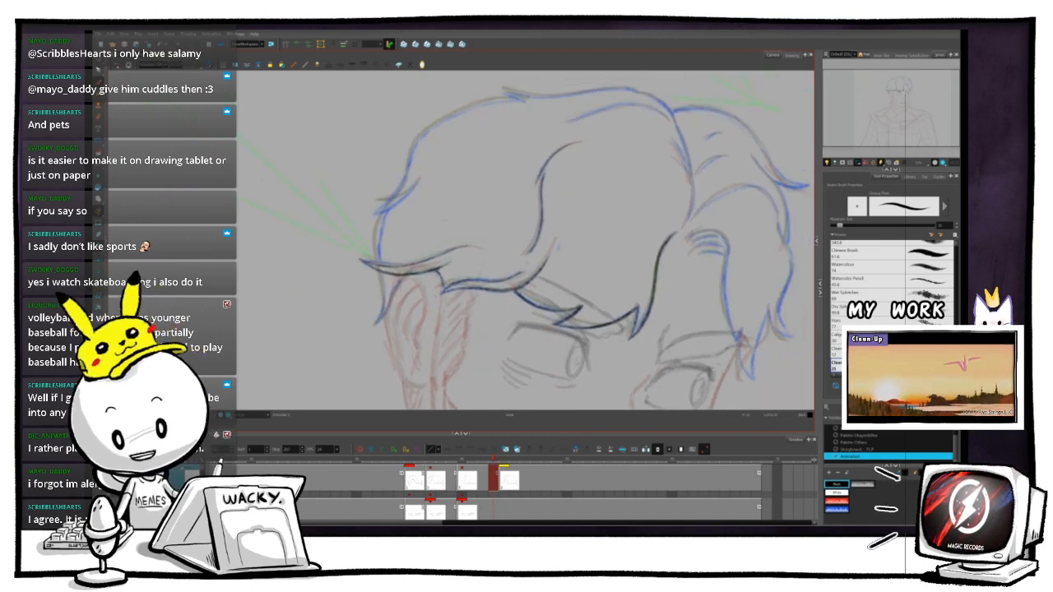
pyautogui.press('space')
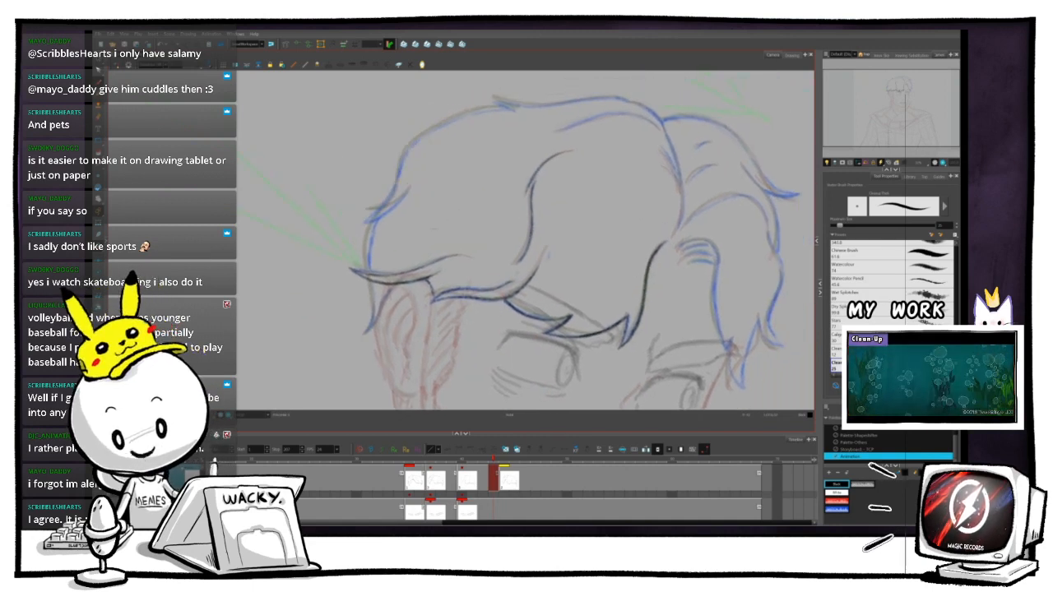
pyautogui.hotkey('ctrl', 'alt')
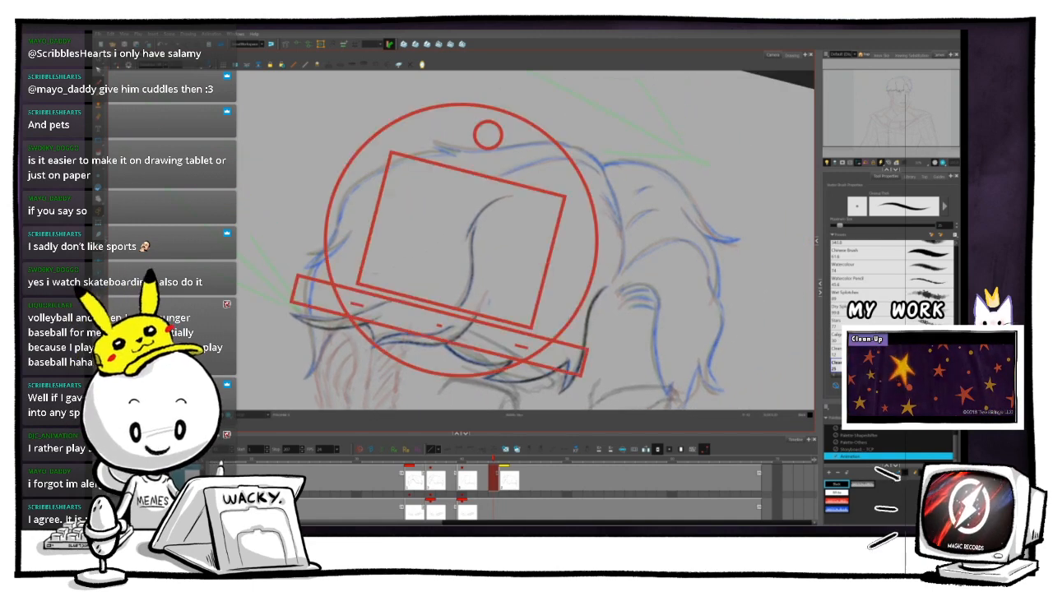
pyautogui.press('space')
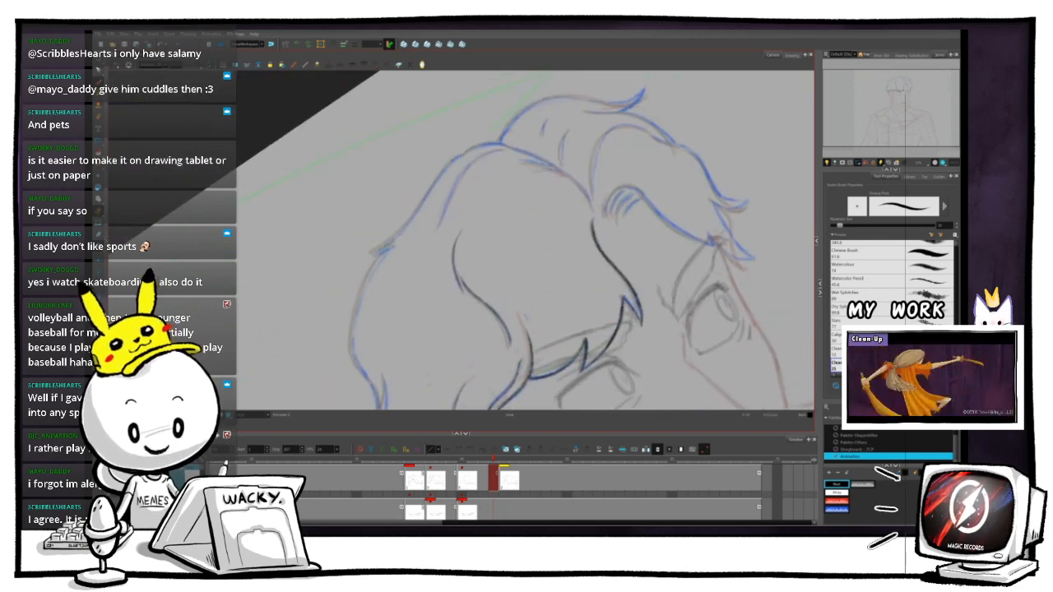
# - Compare the curved inner strand just below the crown with the neighbouring drawings
pyautogui.press('2')
pyautogui.press('2')
pyautogui.press('space')
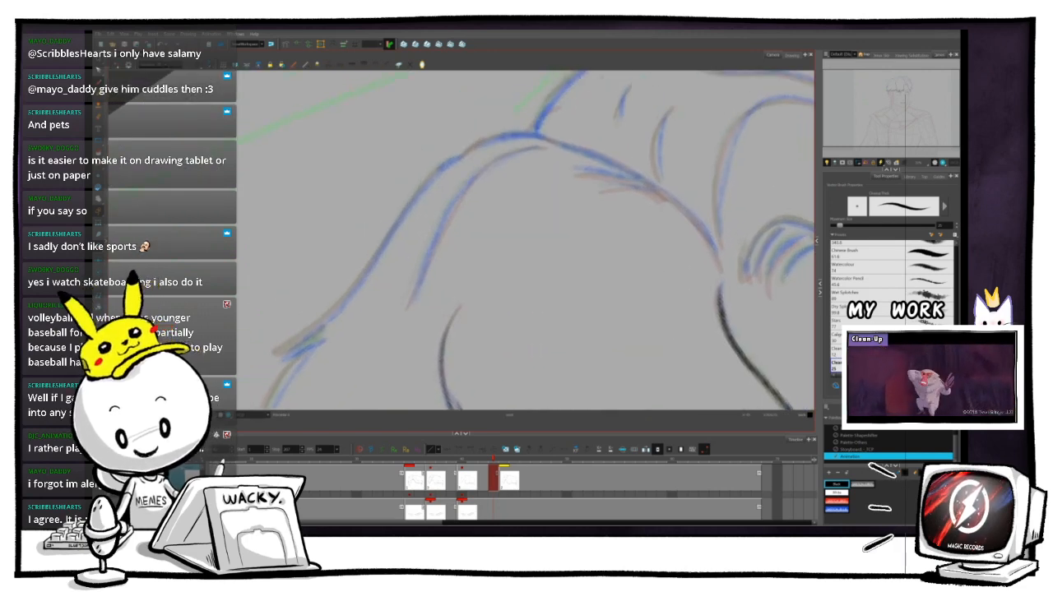
pyautogui.press('g')
pyautogui.press('f')
pyautogui.press('g')
pyautogui.press('f')
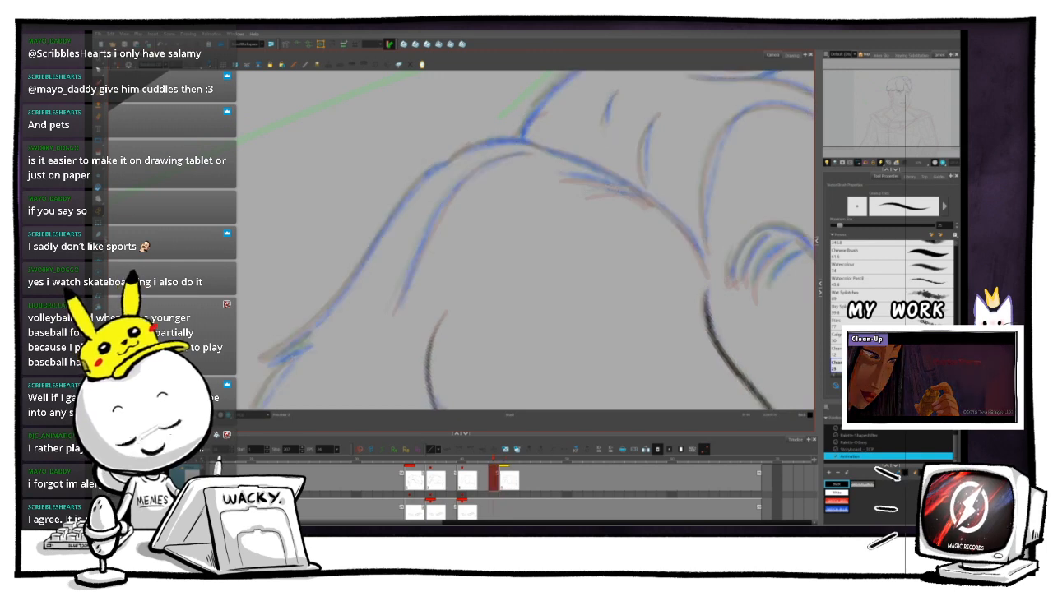
pyautogui.press('g')
pyautogui.press('f')
pyautogui.press('g')
pyautogui.press('f')
pyautogui.press('g')
pyautogui.press('f')
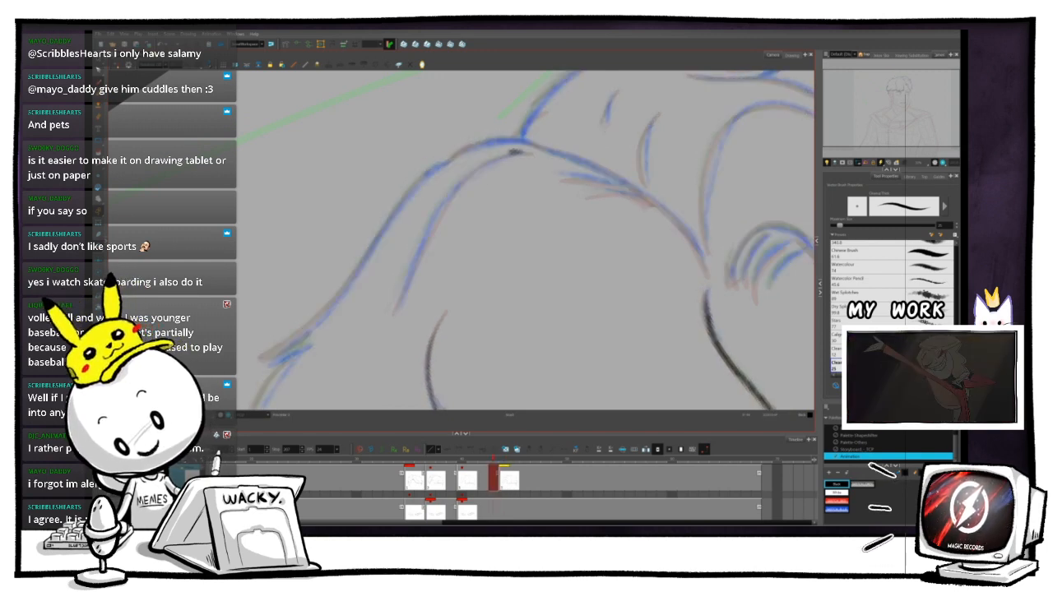
# - Ink the curved inner strand below the crown from its upper end down to a tapered tip and compare it with the neighbouring drawings
pyautogui.moveTo(510, 152)
pyautogui.mouseDown()
pyautogui.moveTo(475, 168)
pyautogui.moveTo(436, 218)
pyautogui.moveTo(406, 291)
pyautogui.mouseUp()
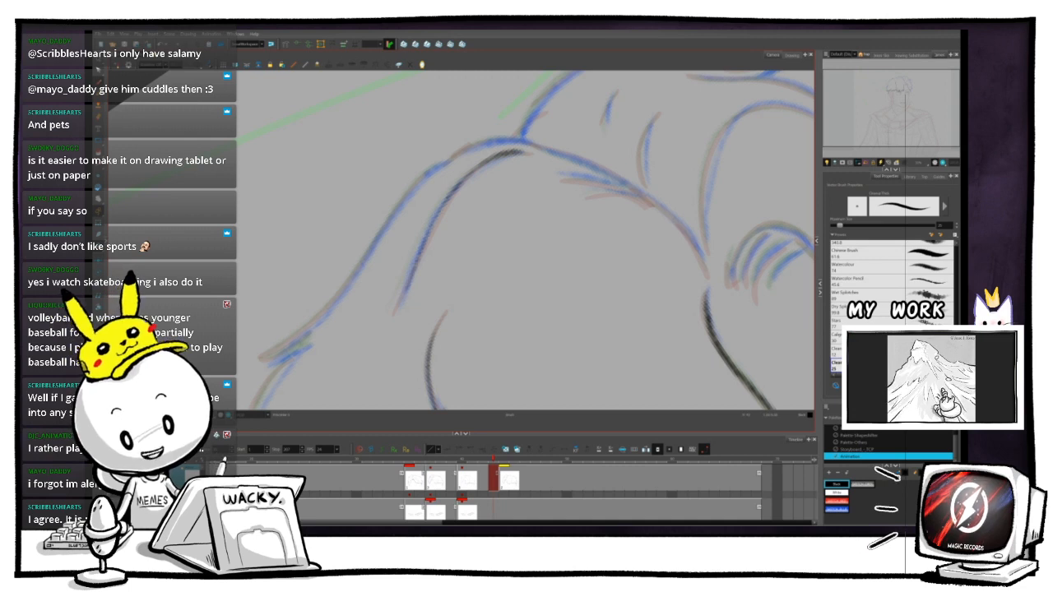
pyautogui.press('g')
pyautogui.press('f')
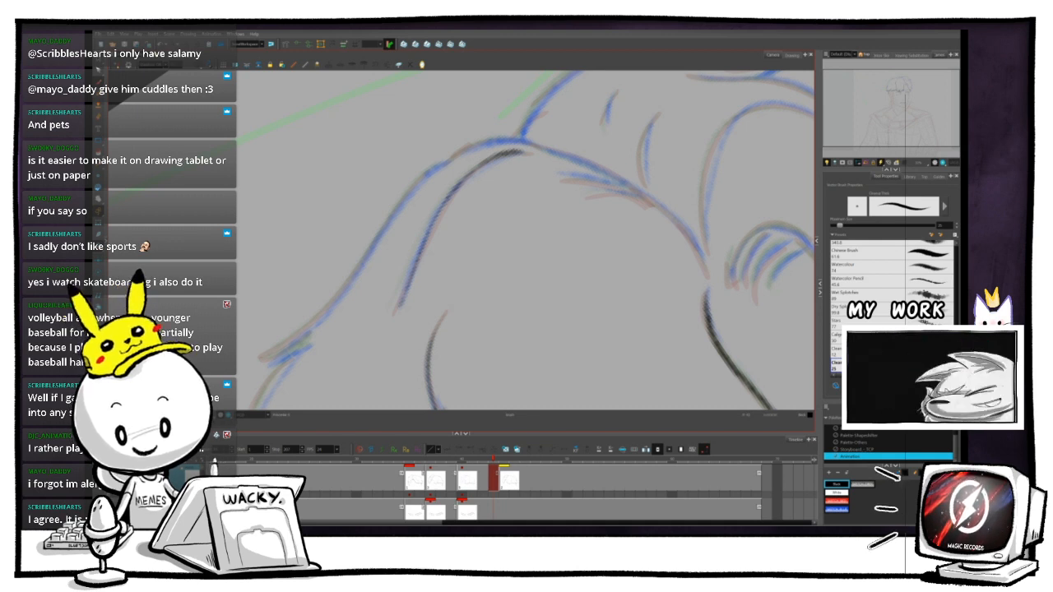
# - Review the inked crown strand, the locks beside the ear and the overall hair shape from several views
pyautogui.moveTo(401, 151); pyautogui.dragTo(417, 141)
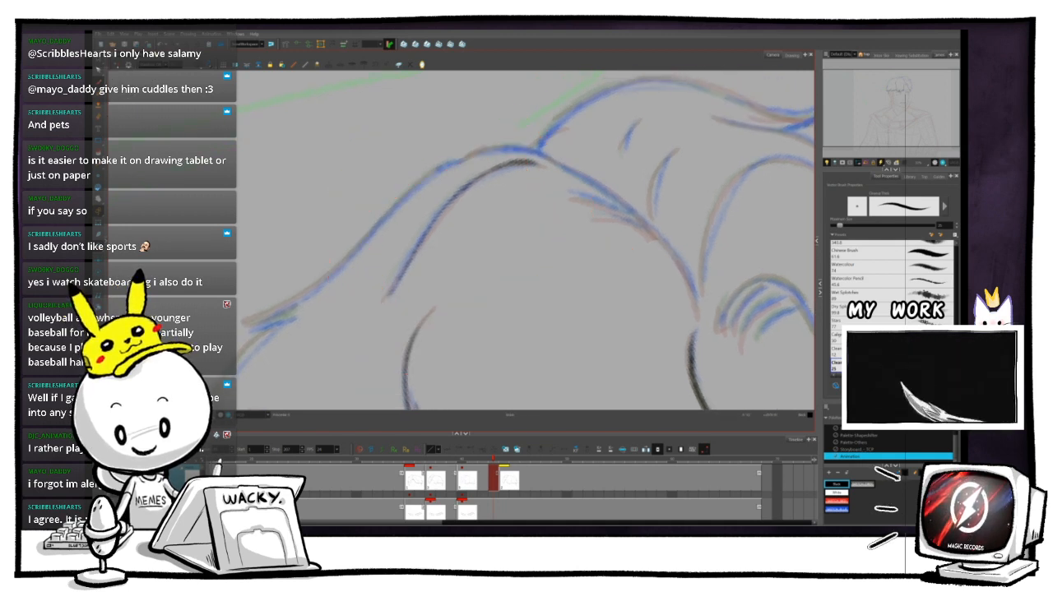
pyautogui.press('1')
pyautogui.press('1')
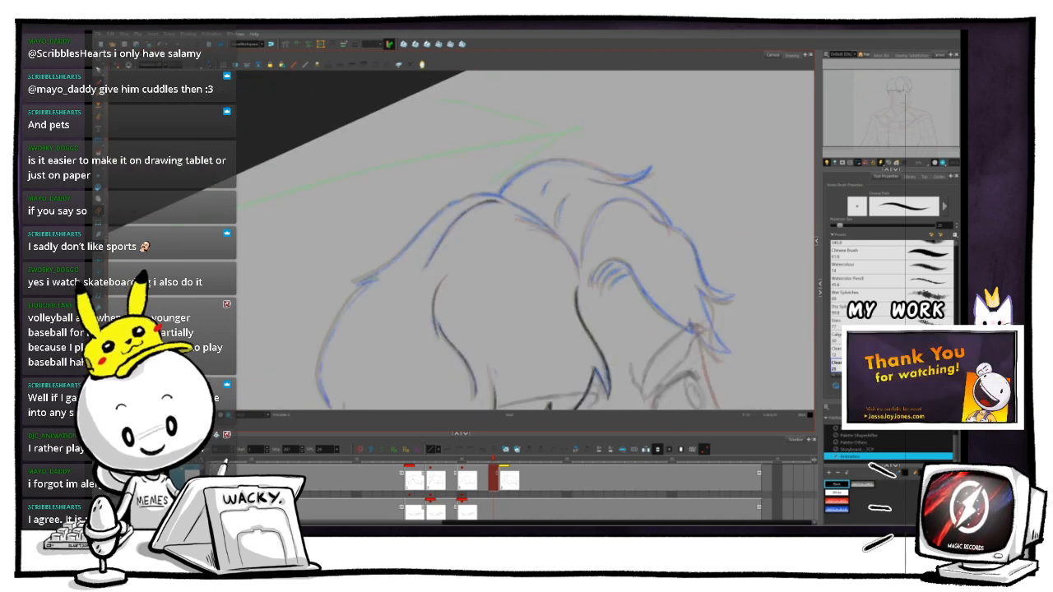
pyautogui.hotkey('ctrl', 'alt')
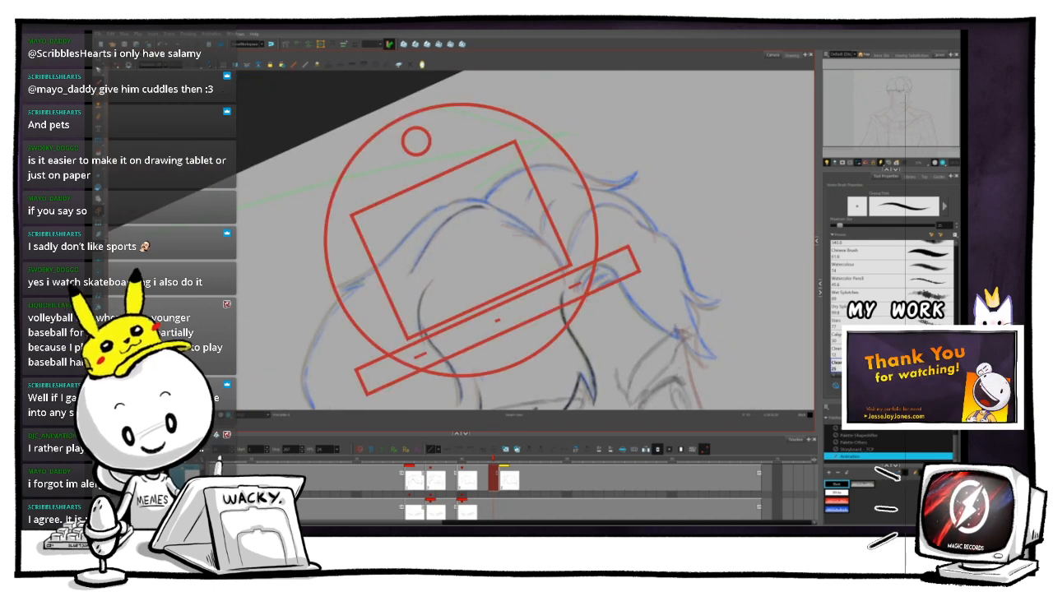
pyautogui.moveTo(416, 141); pyautogui.dragTo(483, 134)
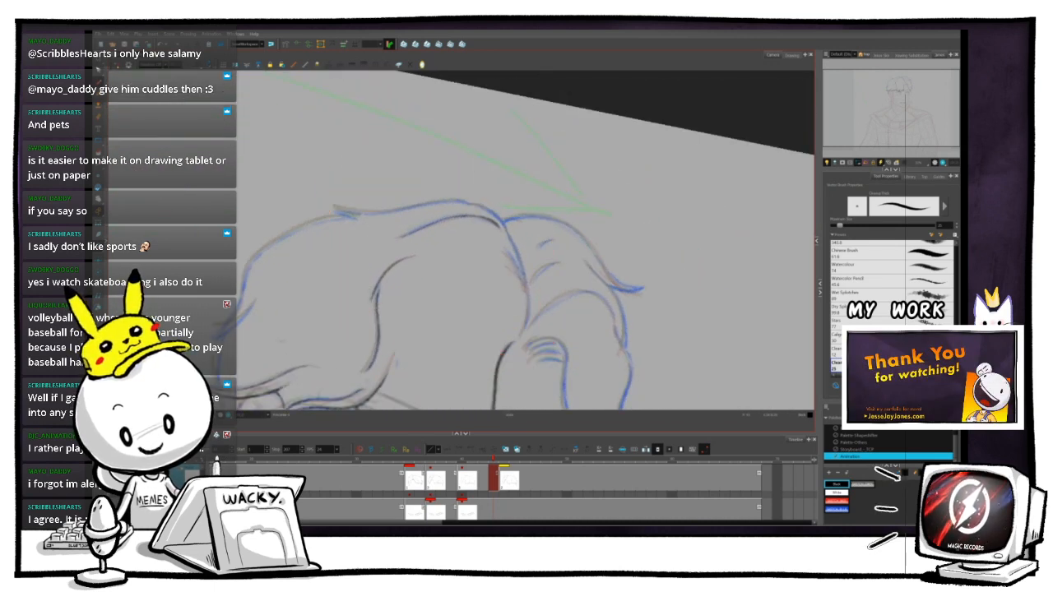
pyautogui.moveTo(461, 280); pyautogui.dragTo(593, 204)
pyautogui.moveTo(460, 296); pyautogui.dragTo(505, 175)
pyautogui.press('2')
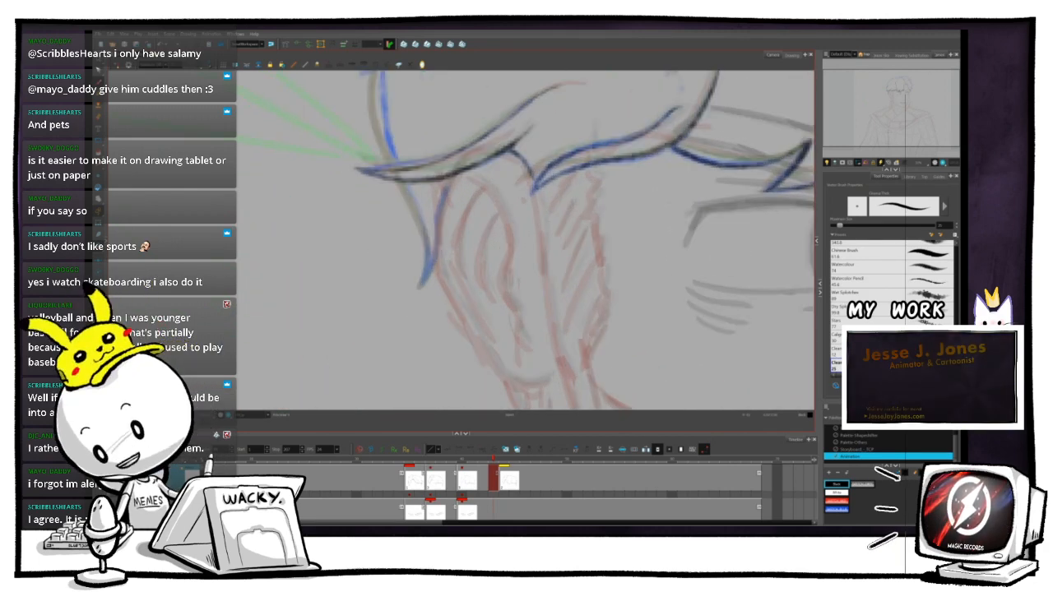
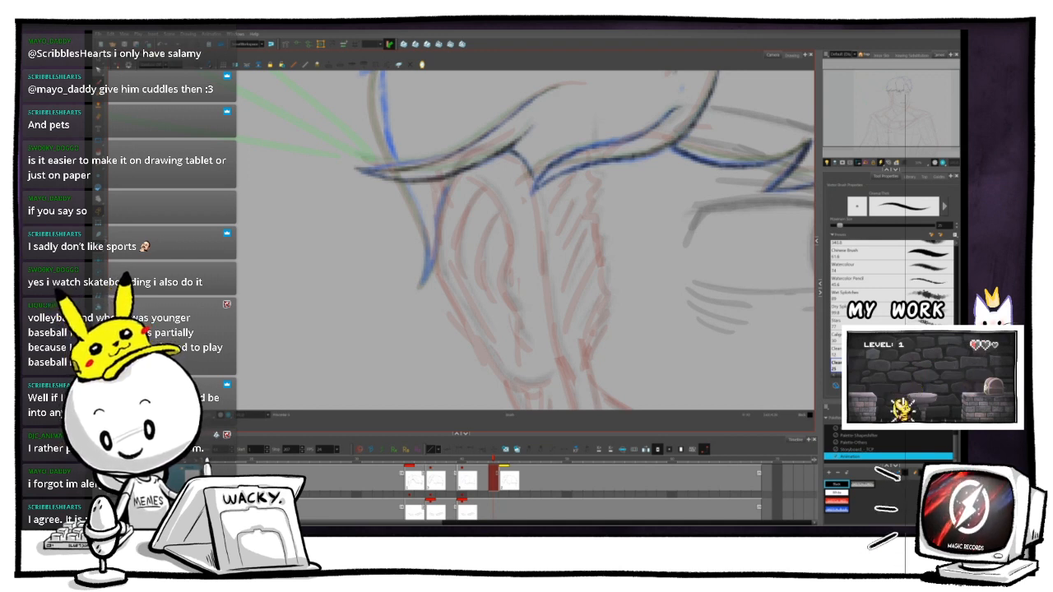
pyautogui.hotkey('ctrl', 'alt')
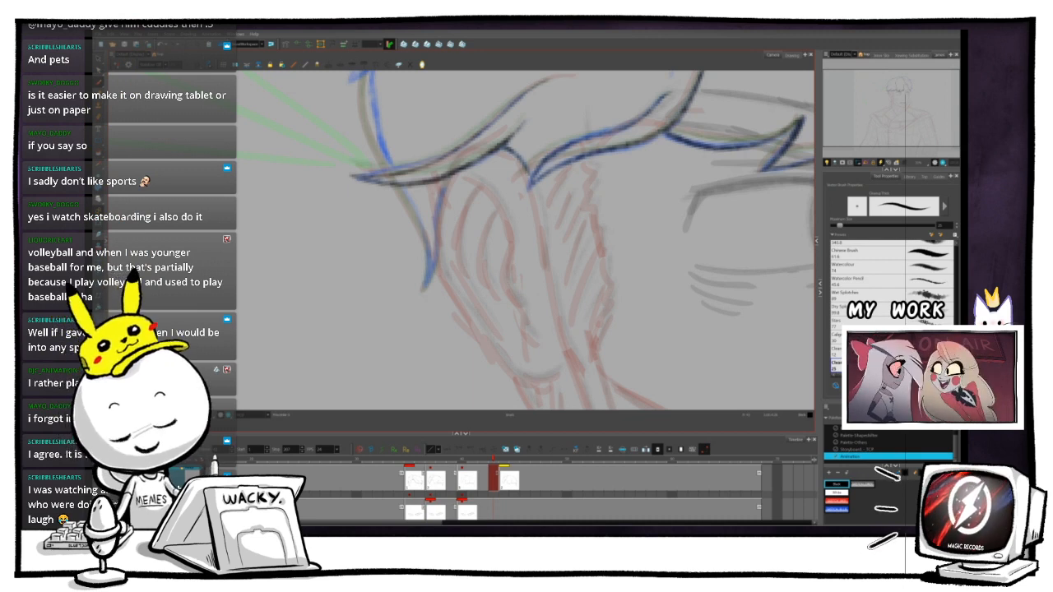
pyautogui.press('space')
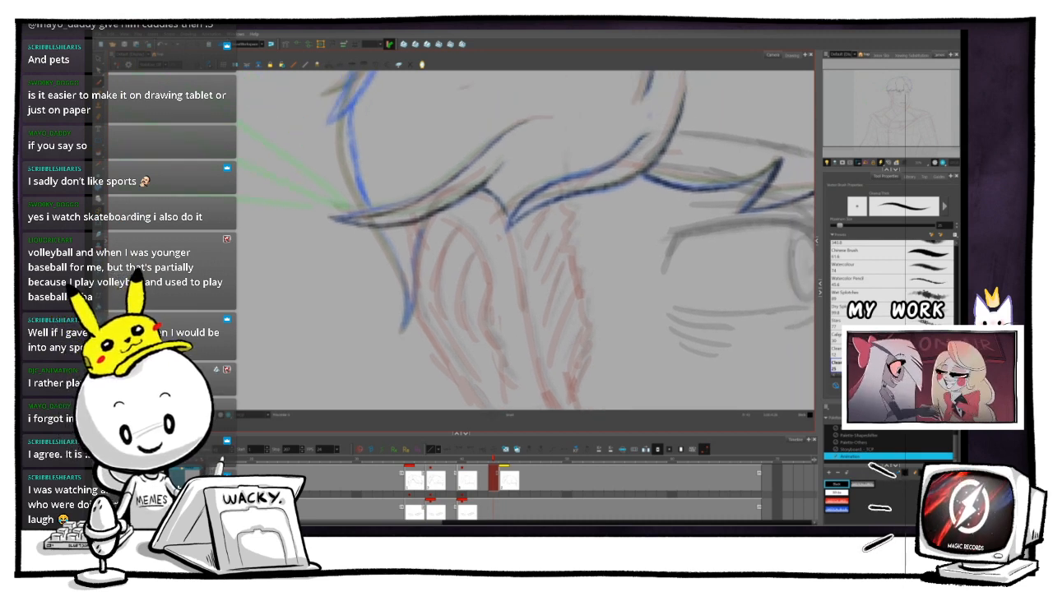
pyautogui.press('1')
pyautogui.press('1')
pyautogui.press('1')
pyautogui.press('space')
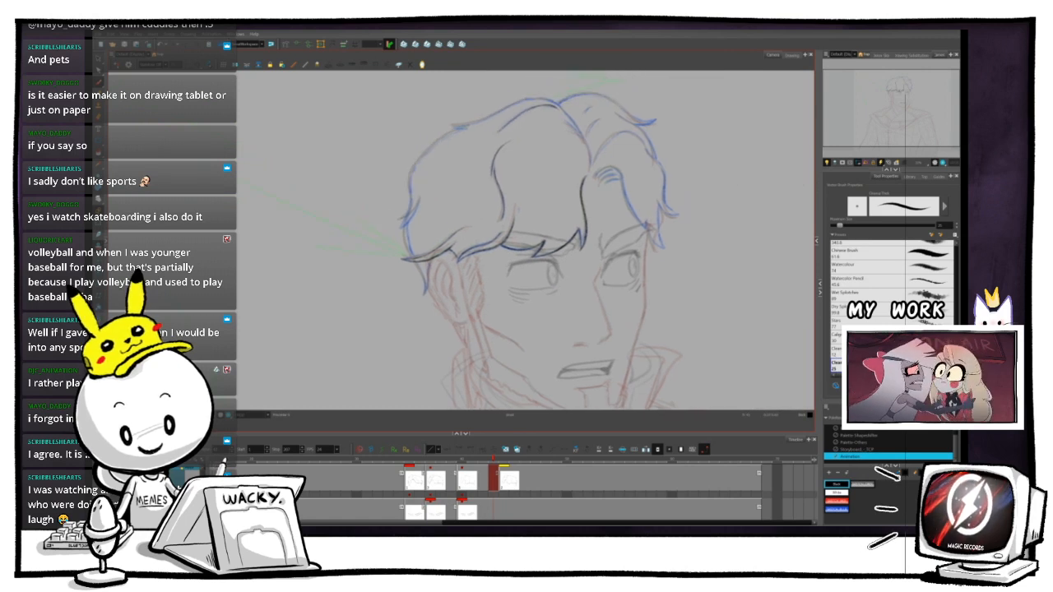
# - Compare the hair's outer contour and crown with the next drawing
pyautogui.press('2')
pyautogui.press('2')
pyautogui.press('space')
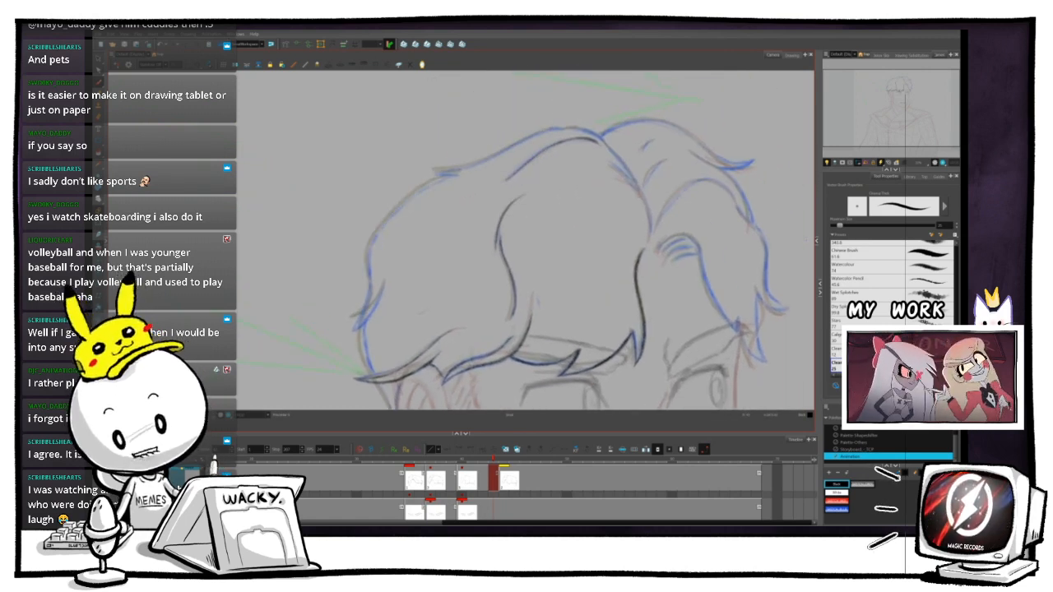
pyautogui.press('.')
pyautogui.press(',')
pyautogui.press('.')
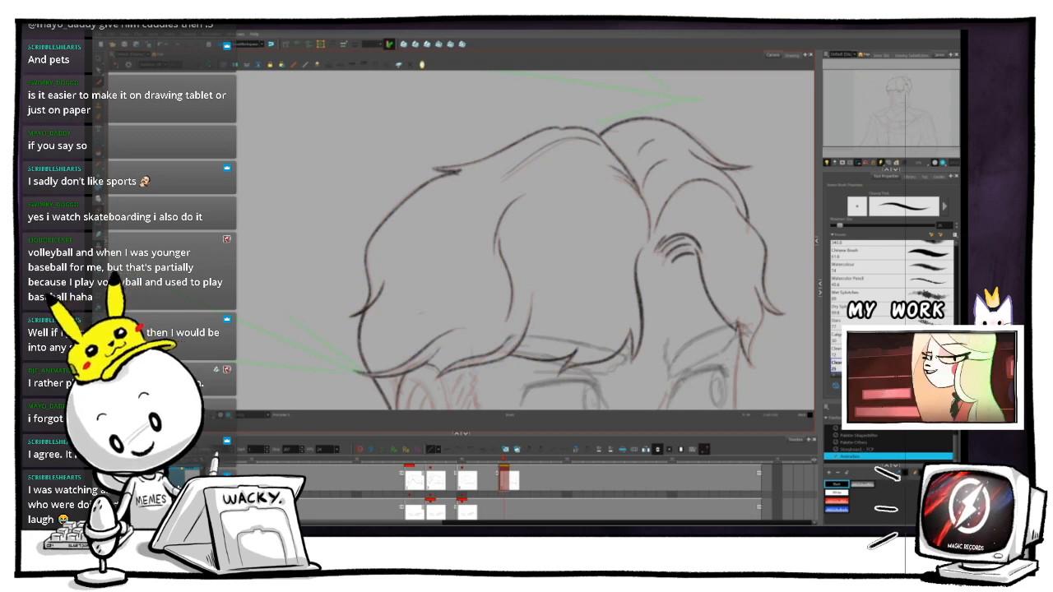
pyautogui.press(',')
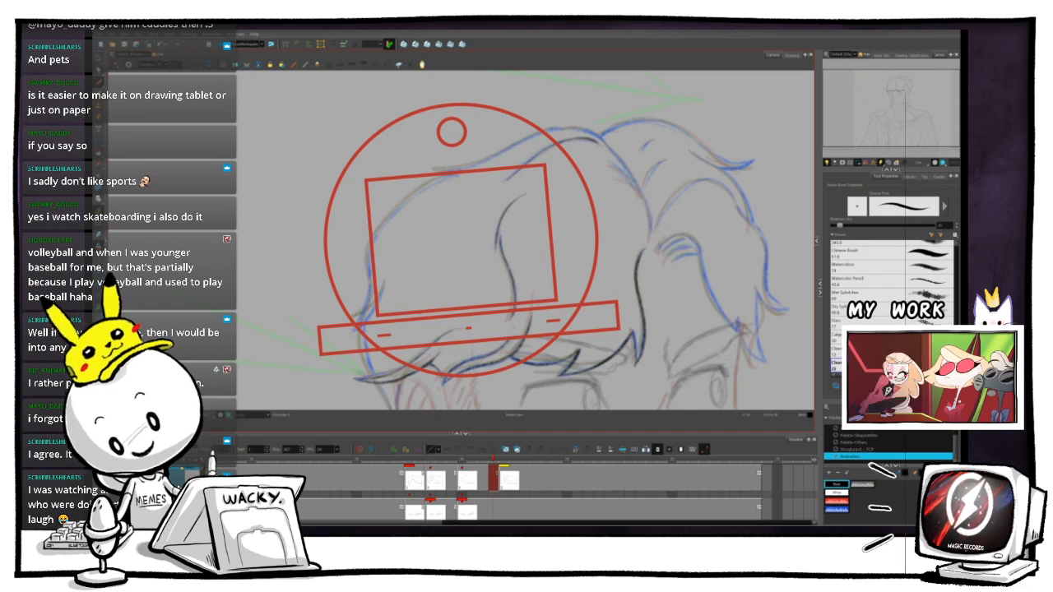
# - Ink the short pointed tuft sticking out of the hair's outer contour at the back of the head
pyautogui.press('c')
pyautogui.press('2')
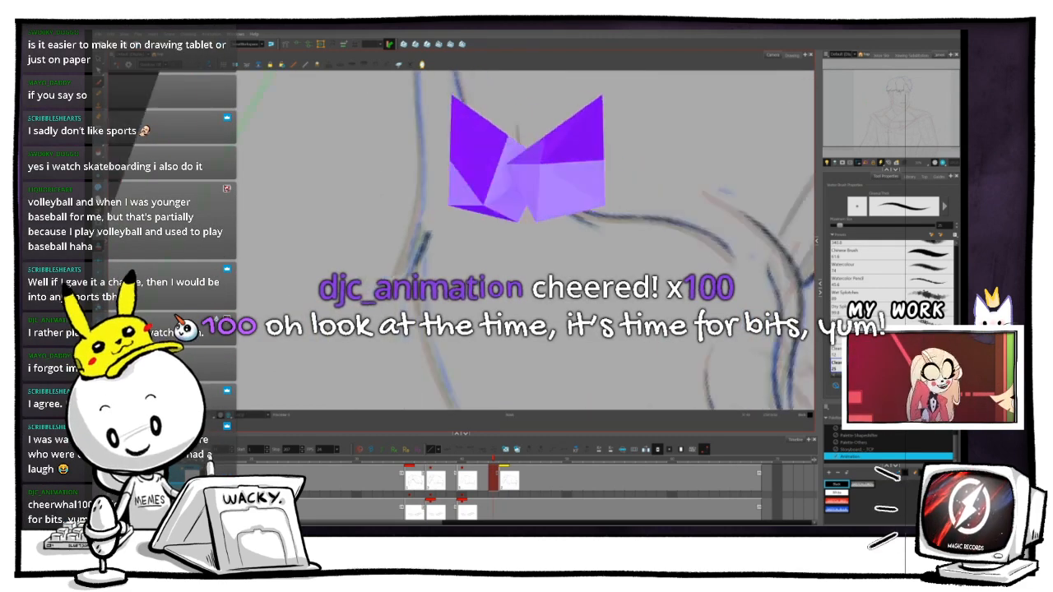
pyautogui.press('1')
pyautogui.hotkey('ctrl', 'alt')
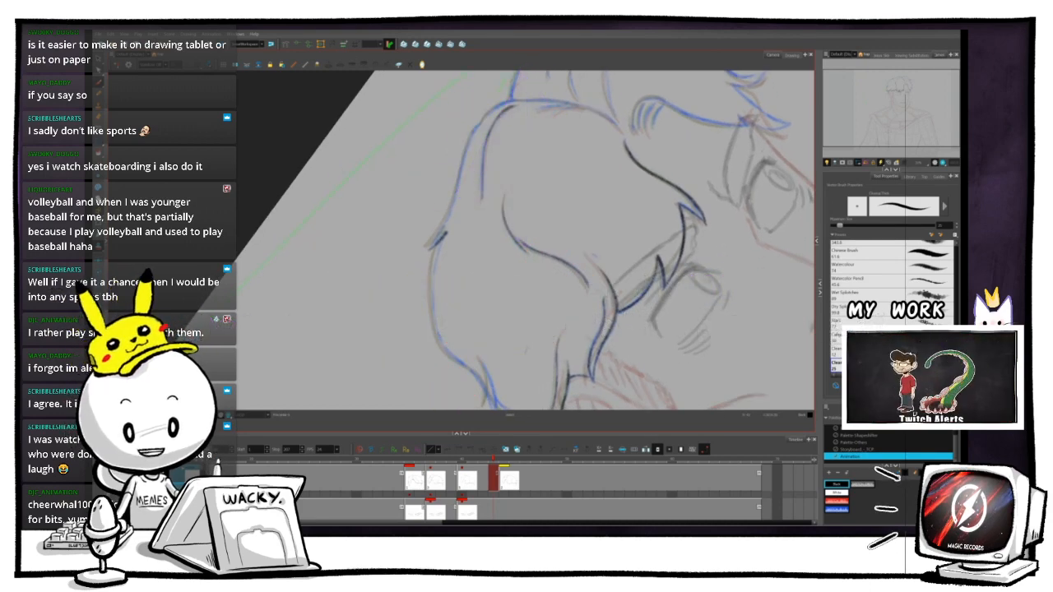
# - Ink the hair's outer contour at the back of the head from below the crown down to the short tuft
pyautogui.scroll(-1, 526, 240)
pyautogui.scroll(3, 526, 240)
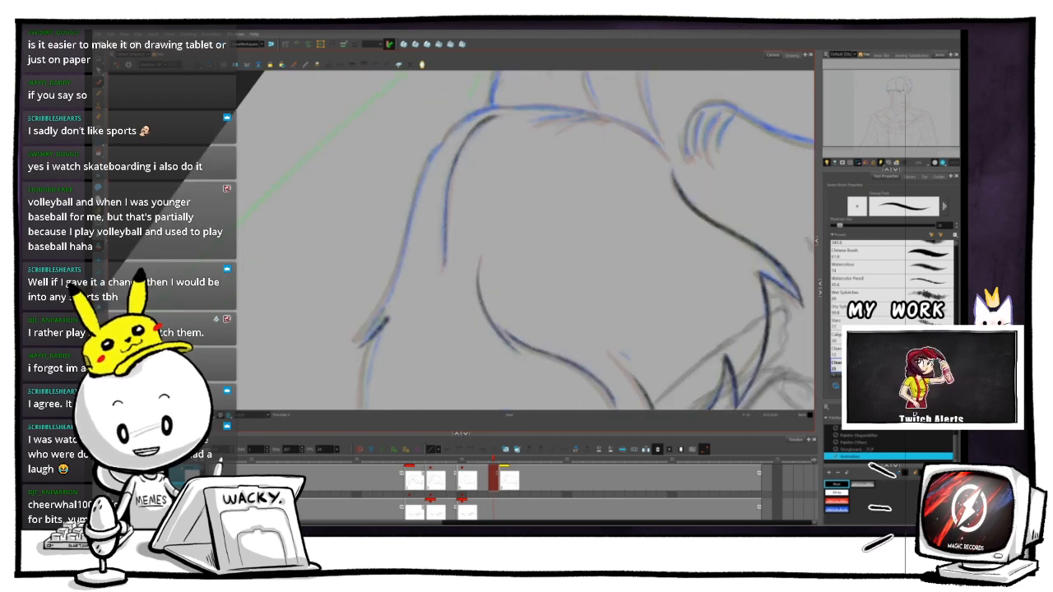
pyautogui.moveTo(526, 240); pyautogui.dragTo(503, 255)
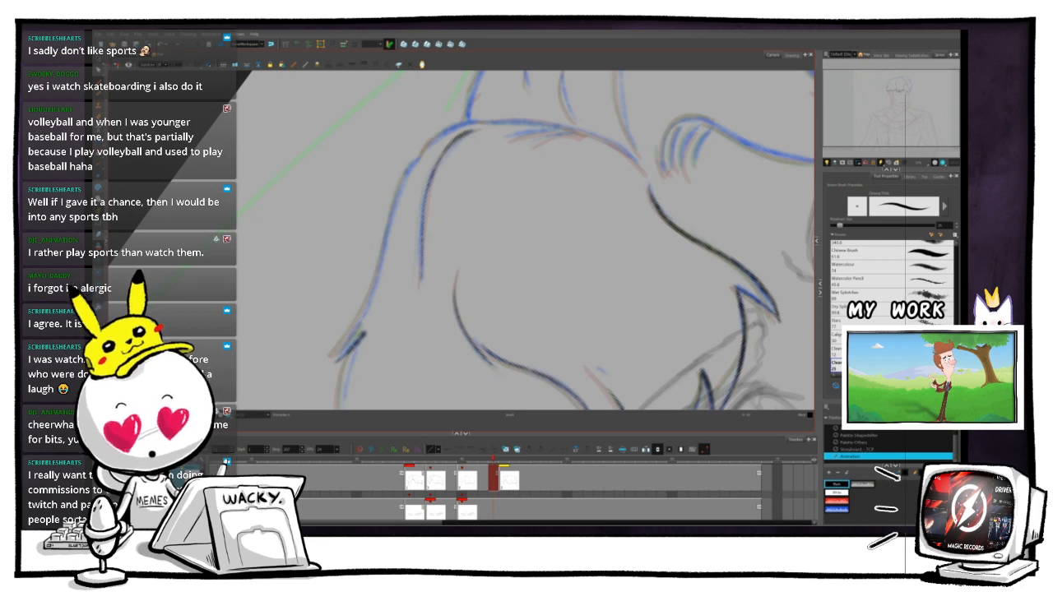
pyautogui.moveTo(576, 240); pyautogui.dragTo(568, 199)
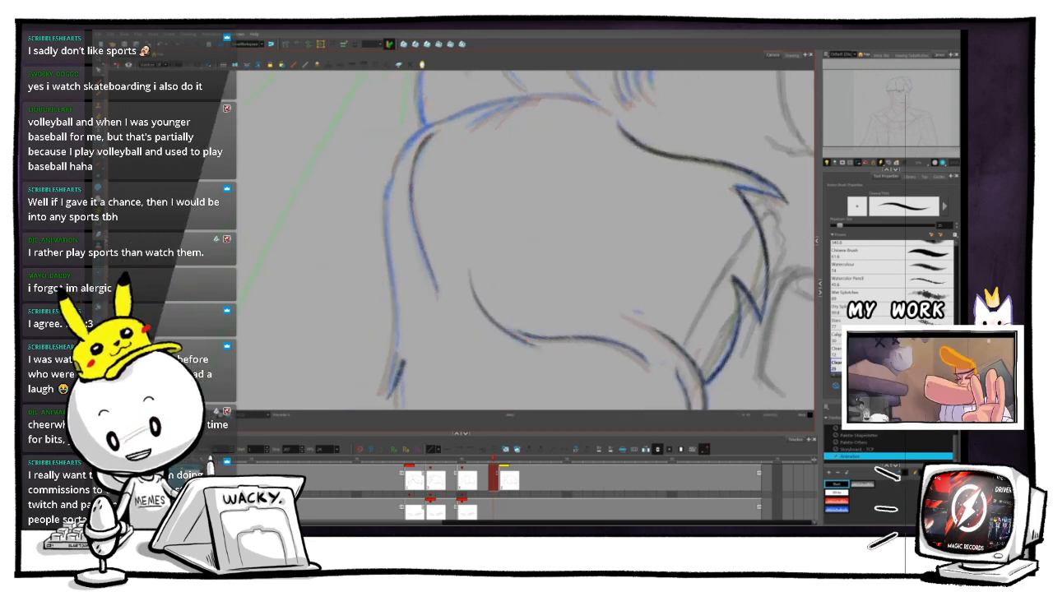
pyautogui.moveTo(568, 199)
pyautogui.mouseDown()
pyautogui.moveTo(574, 216)
pyautogui.moveTo(577, 206)
pyautogui.mouseUp()
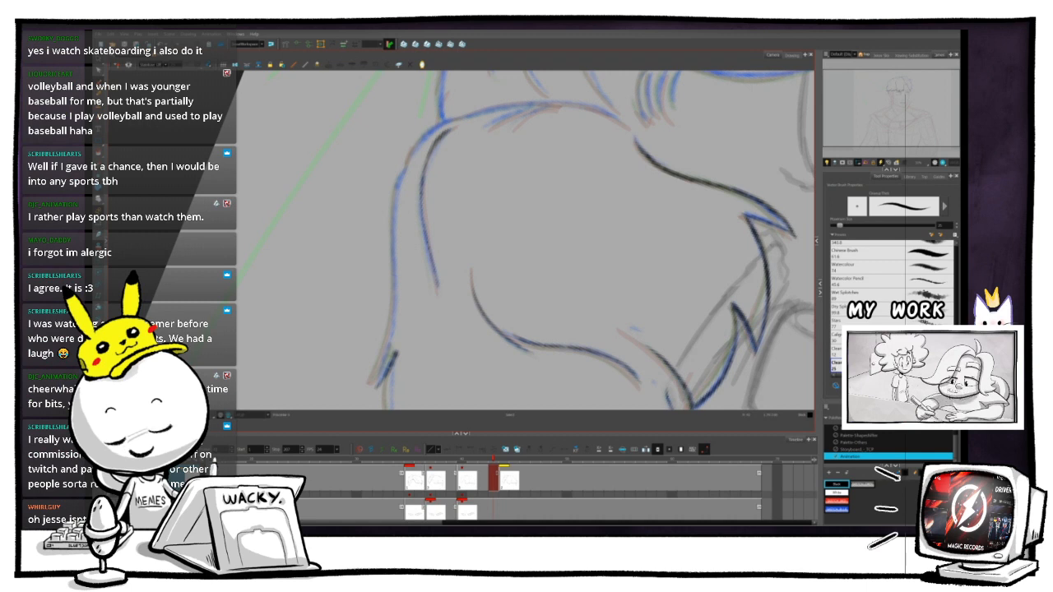
pyautogui.hotkey('ctrl', 'alt')
pyautogui.moveTo(576, 210); pyautogui.dragTo(575, 201)
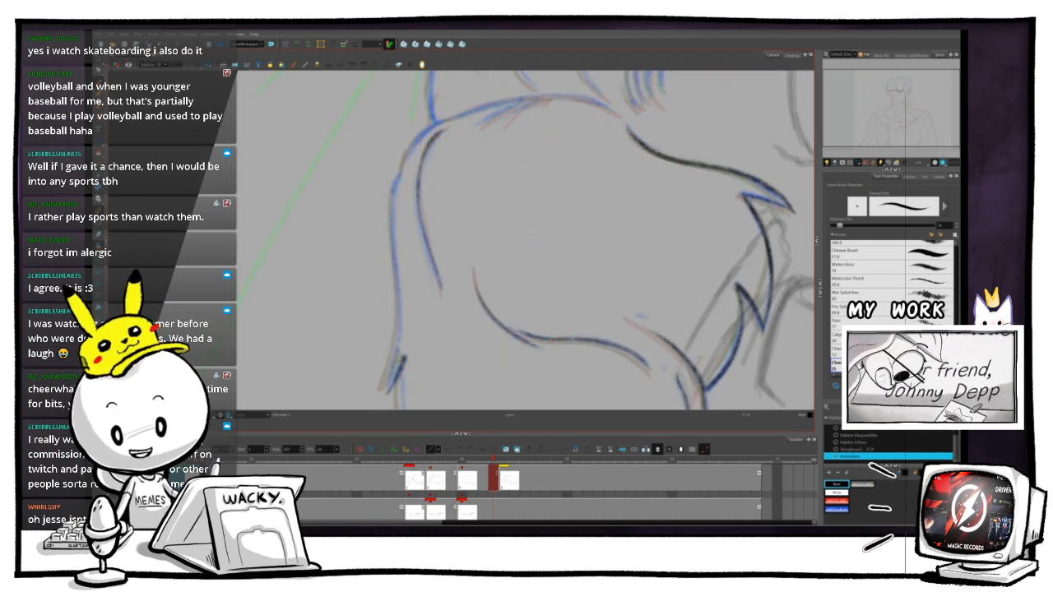
pyautogui.moveTo(576, 239); pyautogui.dragTo(585, 226)
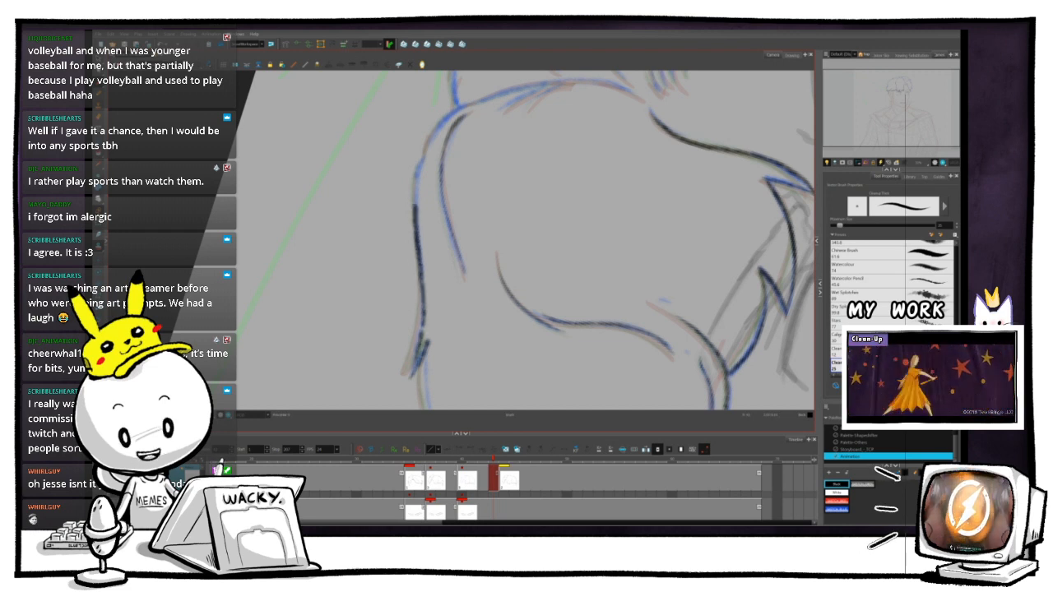
# - Check the newly inked outer contour and tuft against the neighbouring drawings with the whole head in view
pyautogui.press('1')
pyautogui.press('1')
pyautogui.press('1')
pyautogui.press('1')
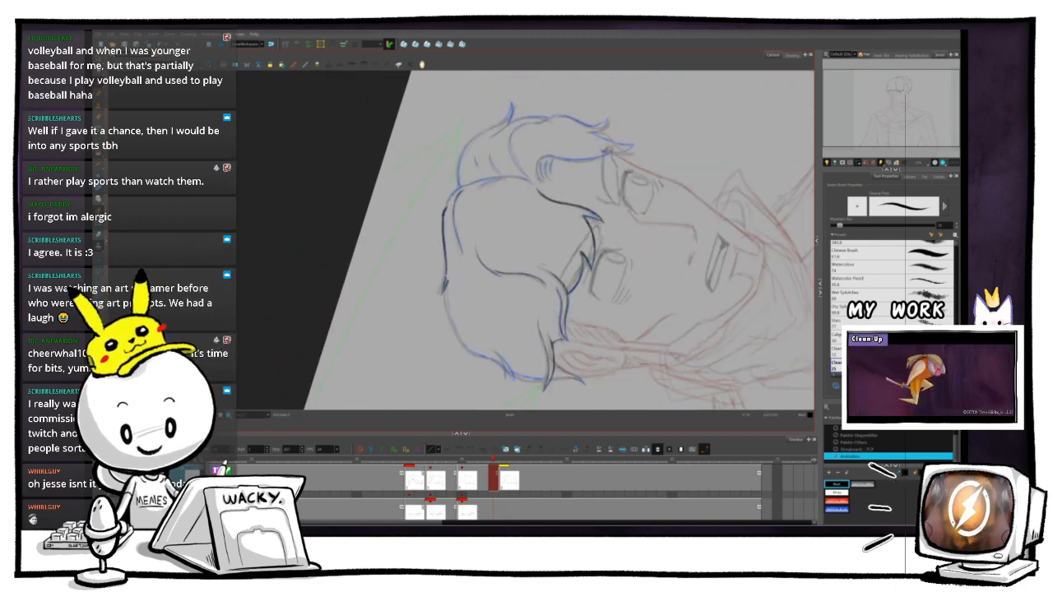
pyautogui.press('.')
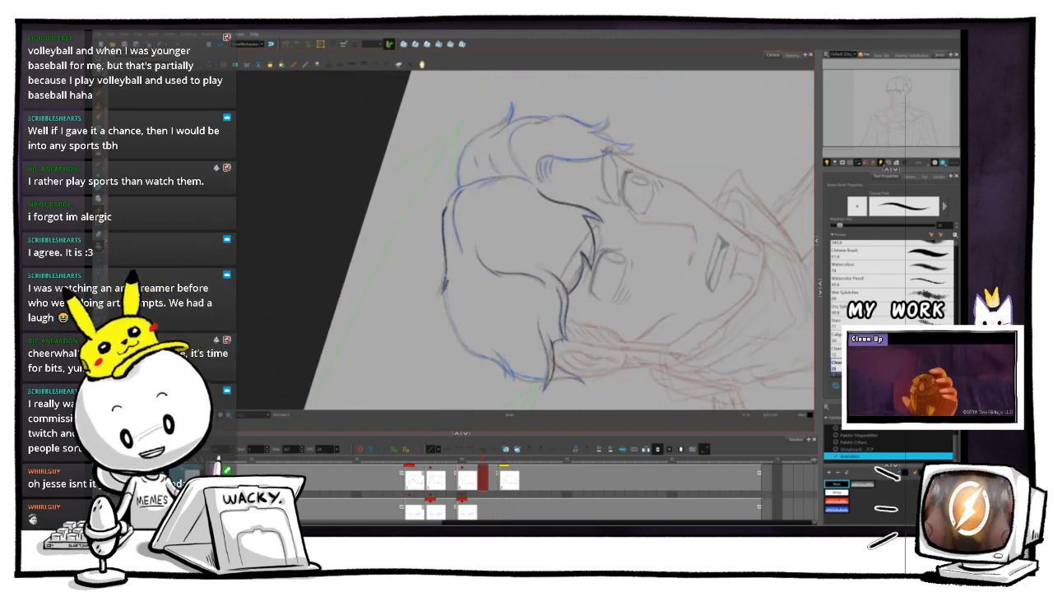
pyautogui.press('.')
pyautogui.press('.')
pyautogui.press('.')
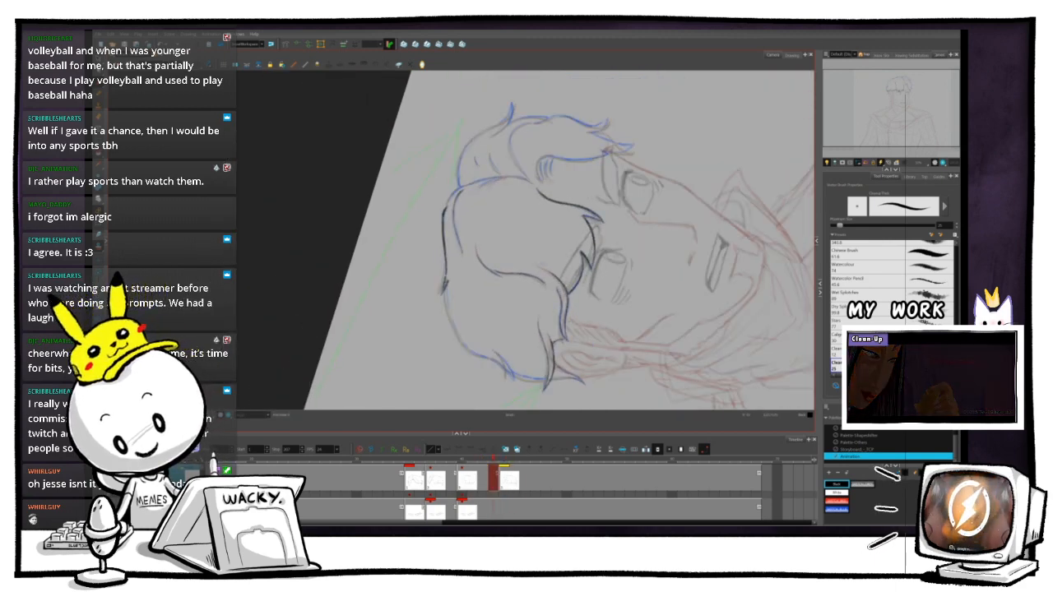
# - Try to rework the upper end of the hair's inked outer contour just below the crown
pyautogui.press('2')
pyautogui.press('2')
pyautogui.press('2')
pyautogui.press('2')
pyautogui.press('2')
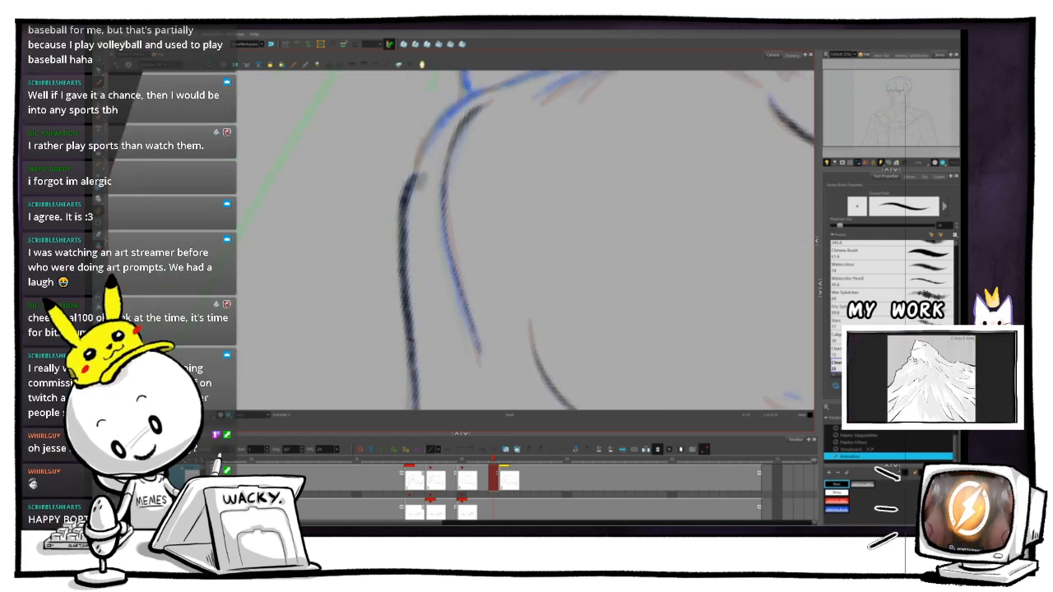
pyautogui.hotkey('ctrl', 'z')
pyautogui.moveTo(416, 178)
pyautogui.mouseDown()
pyautogui.moveTo(404, 205)
pyautogui.moveTo(415, 259)
pyautogui.mouseUp()
pyautogui.hotkey('ctrl', 'z')
pyautogui.hotkey('ctrl', 'z')
pyautogui.moveTo(416, 217); pyautogui.dragTo(409, 245)
pyautogui.hotkey('ctrl', 'z')
pyautogui.press('1')
pyautogui.press('1')
pyautogui.press('1')
pyautogui.press('1')
pyautogui.press('1')
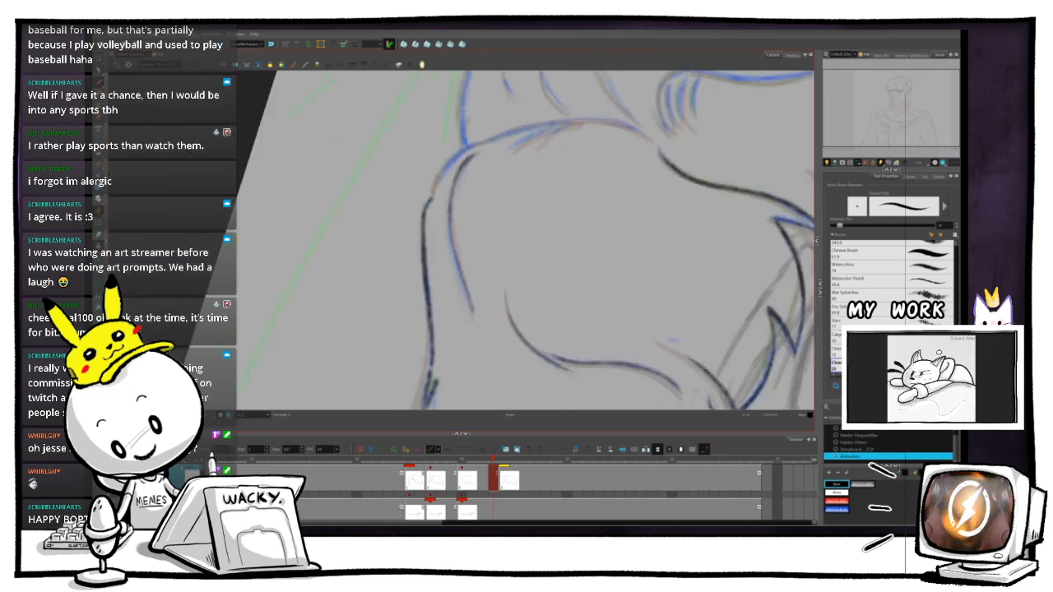
pyautogui.press('1')
# - Compare the lower pointed tuft at the back of the head with the neighbouring drawings
pyautogui.moveTo(527, 241); pyautogui.dragTo(506, 193)
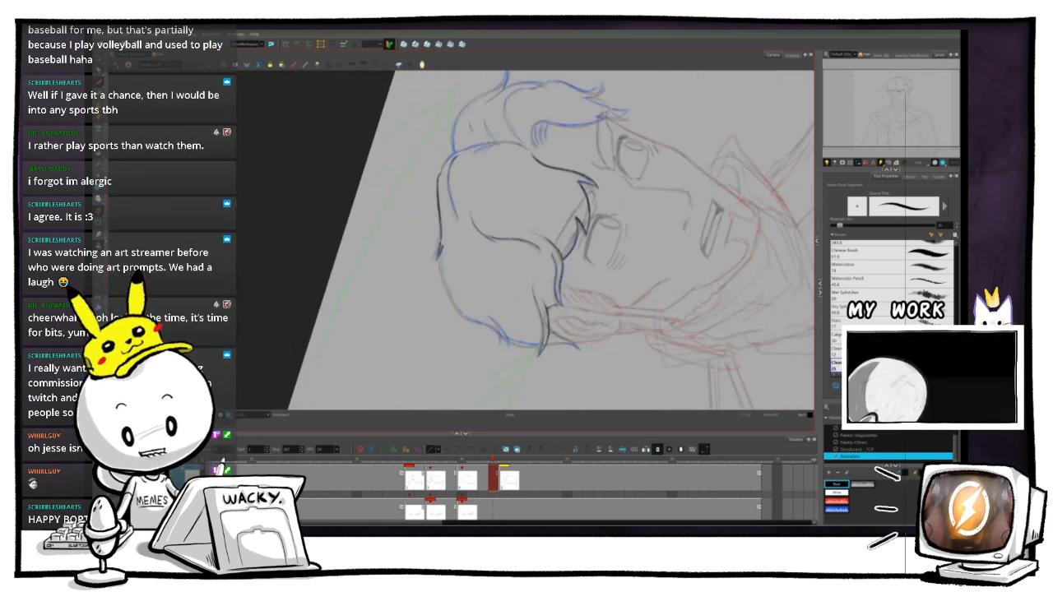
pyautogui.moveTo(358, 207); pyautogui.dragTo(391, 157)
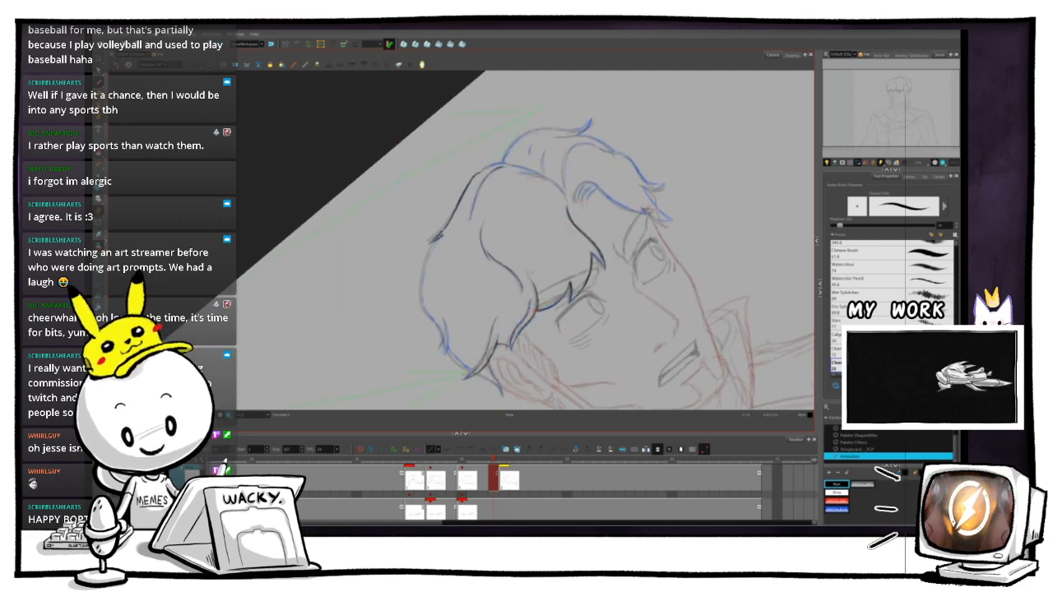
pyautogui.moveTo(534, 310); pyautogui.dragTo(596, 273)
pyautogui.press('2')
pyautogui.press('2')
pyautogui.press('2')
pyautogui.press('2')
pyautogui.moveTo(391, 157); pyautogui.dragTo(415, 142)
pyautogui.press('1')
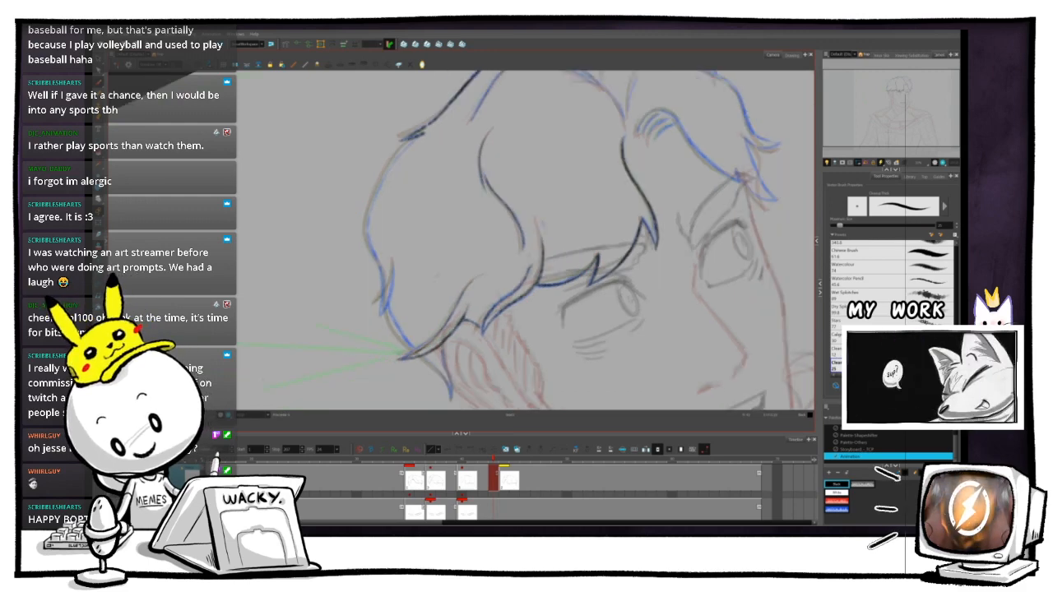
pyautogui.moveTo(526, 241); pyautogui.dragTo(551, 225)
pyautogui.press('2')
pyautogui.press('2')
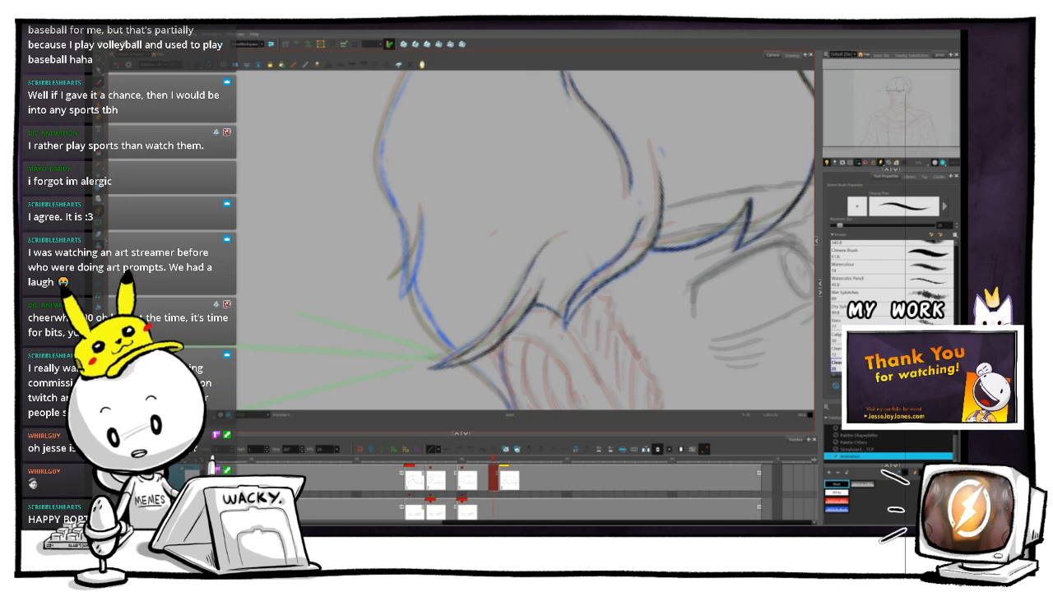
pyautogui.moveTo(492, 342); pyautogui.dragTo(511, 327)
pyautogui.press('2')
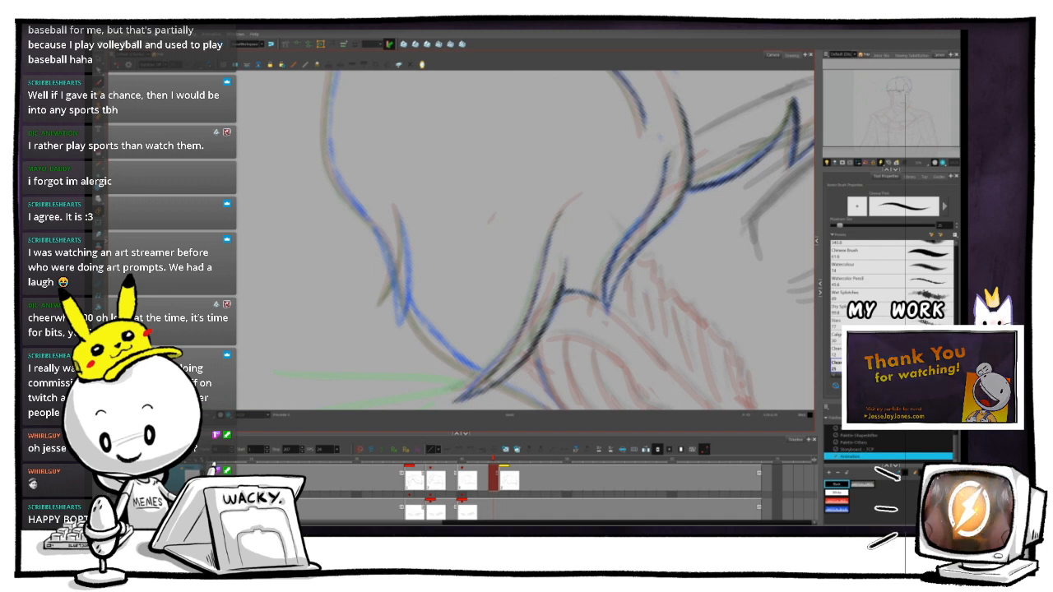
pyautogui.press('g')
pyautogui.press('f')
pyautogui.press('g')
pyautogui.press('f')
pyautogui.press('g')
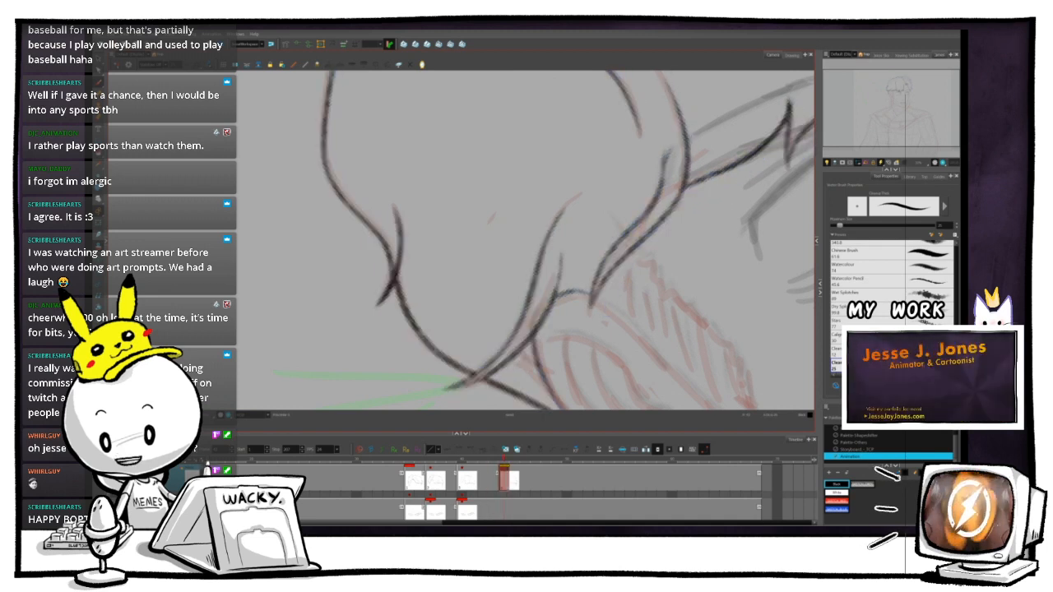
pyautogui.press('f')
pyautogui.press('g')
pyautogui.press('f')
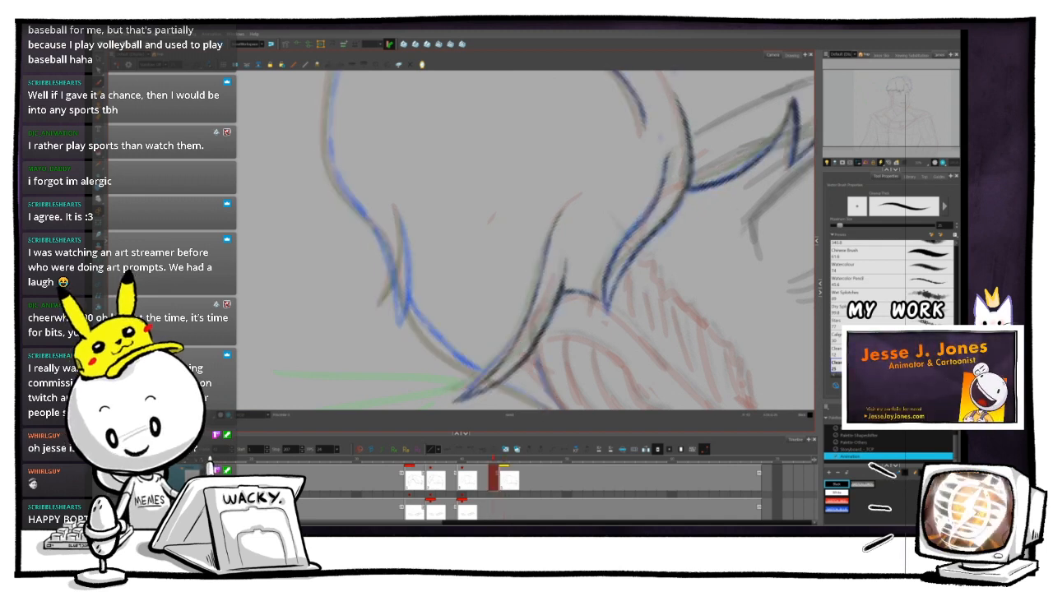
pyautogui.press('g')
pyautogui.press('f')
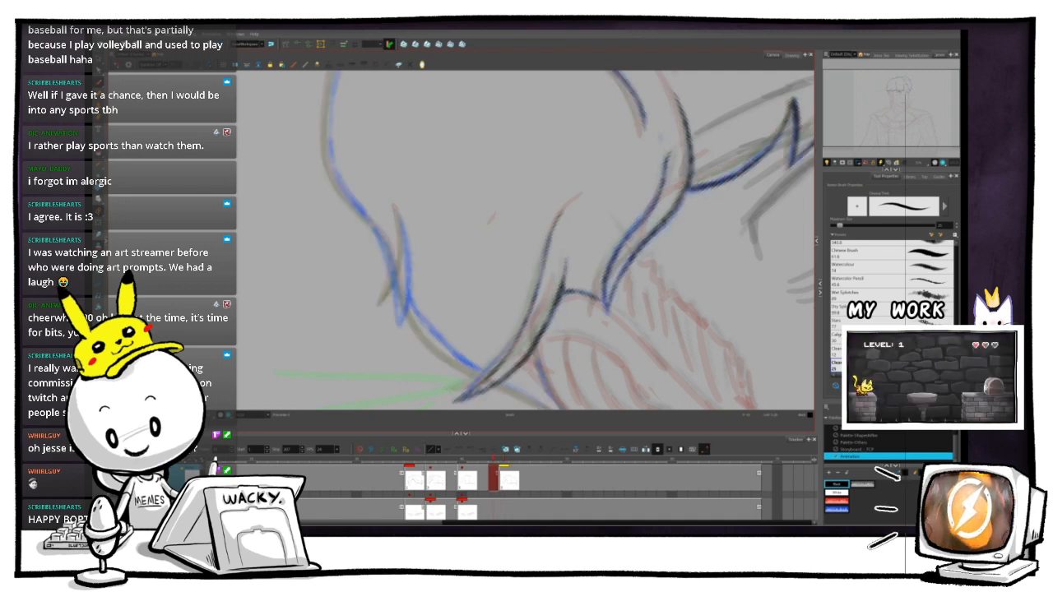
# - Ink both edges of the lower pointed tuft at the back of the head, following the blue rough
pyautogui.moveTo(395, 206); pyautogui.dragTo(401, 232)
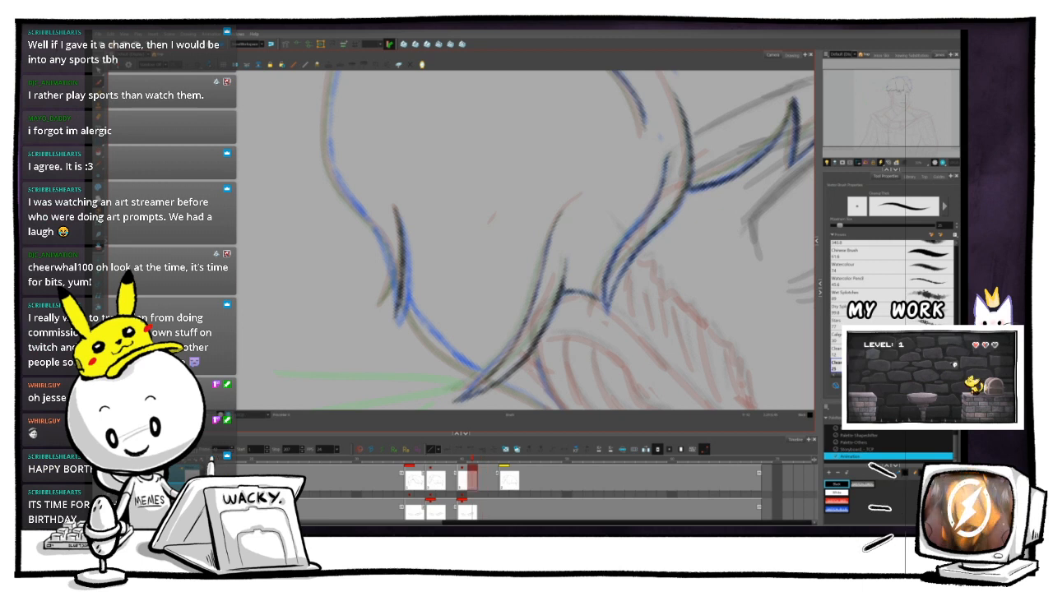
pyautogui.press('g')
pyautogui.press('f')
pyautogui.press('g')
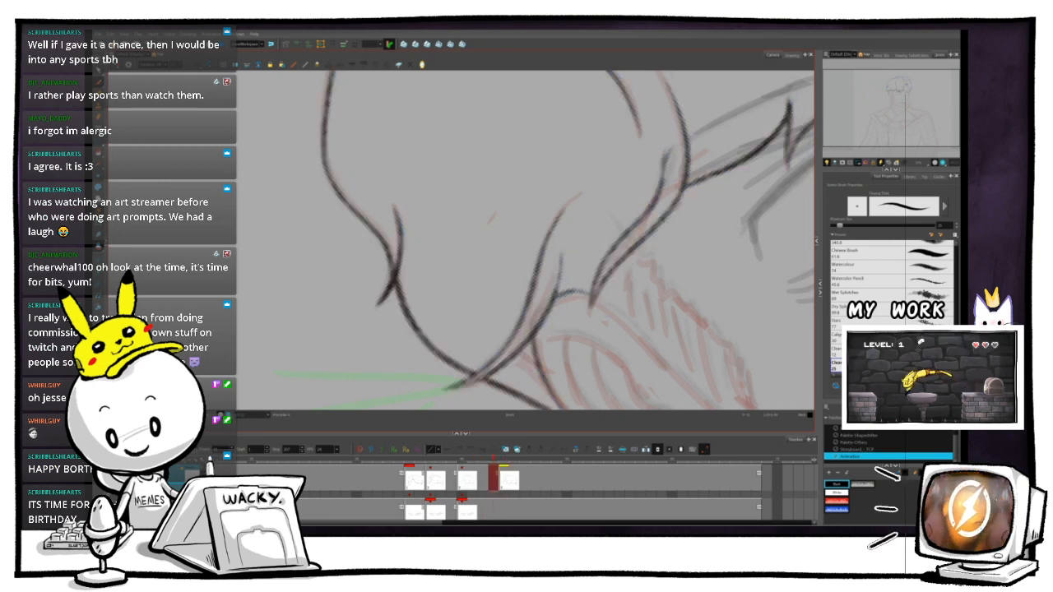
pyautogui.press('f')
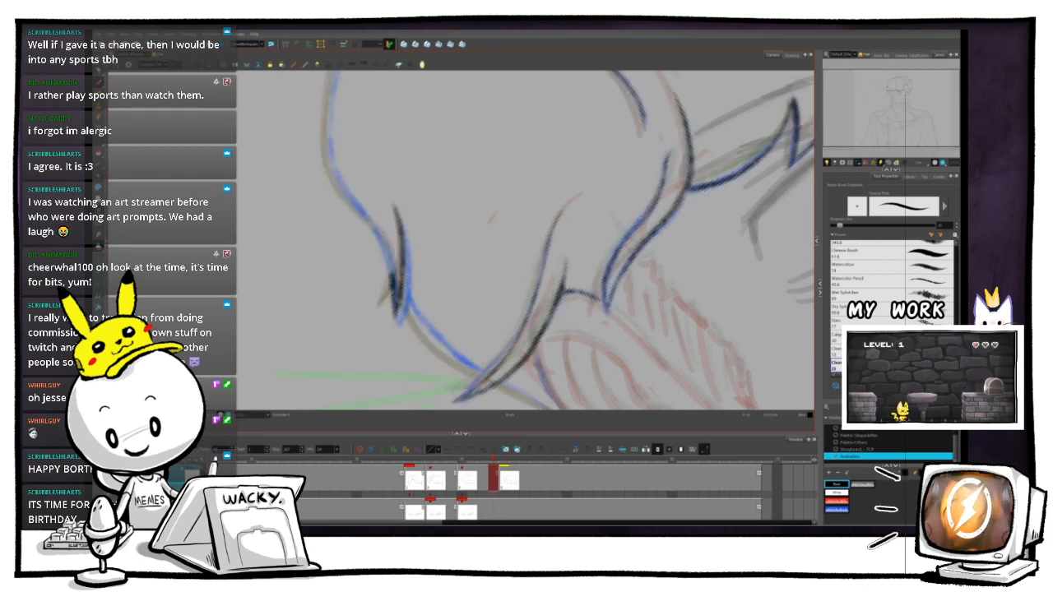
pyautogui.moveTo(543, 284); pyautogui.dragTo(449, 321)
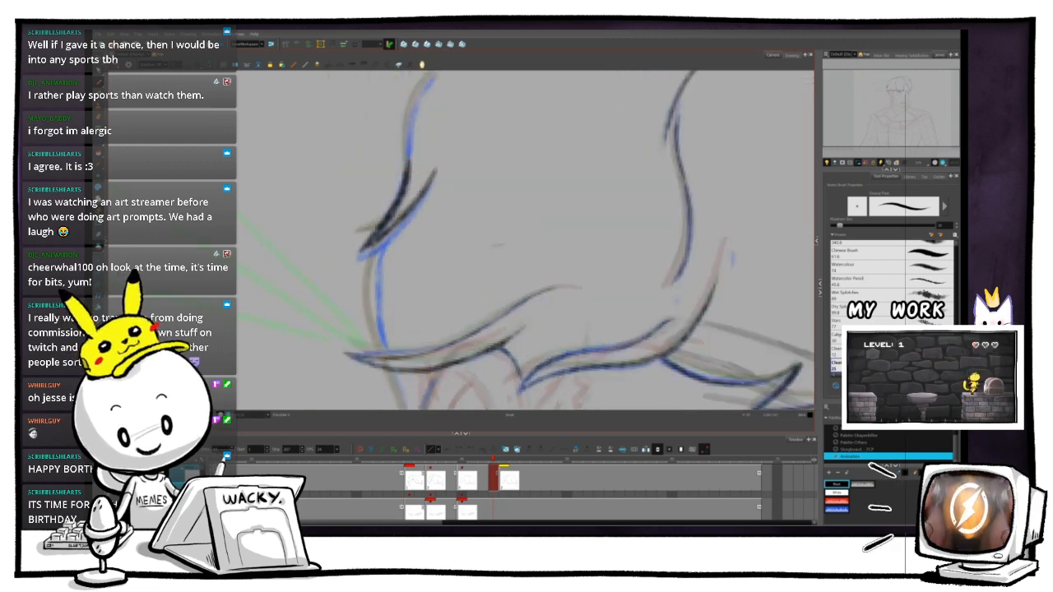
# - Ink the hair's outer contour at the back of the head between the short upper tuft and the lower pointed tuft
pyautogui.moveTo(526, 197); pyautogui.dragTo(436, 329)
pyautogui.press('g')
pyautogui.press('f')
pyautogui.press('g')
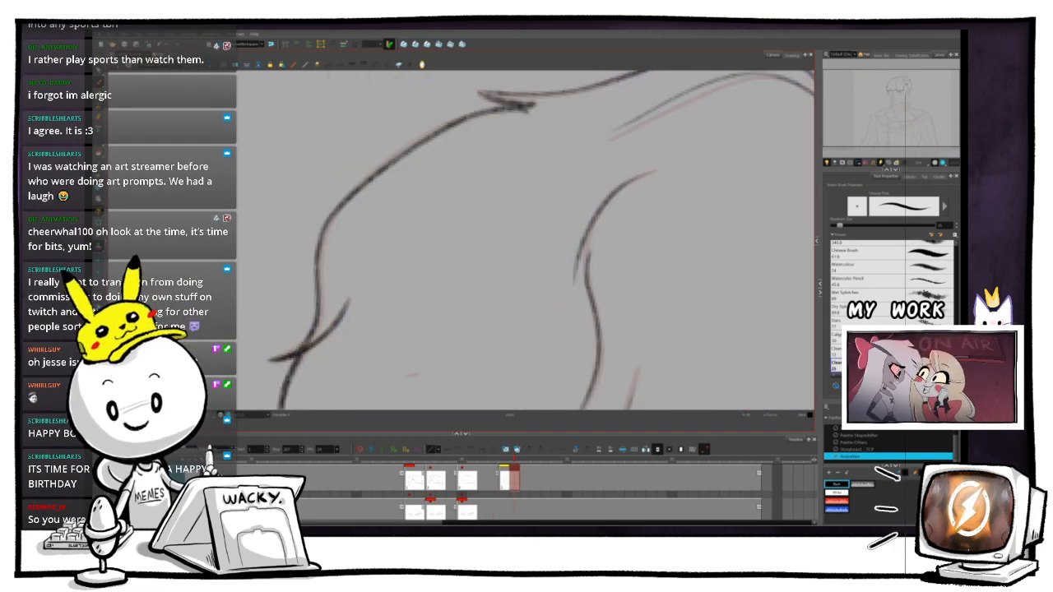
pyautogui.press('f')
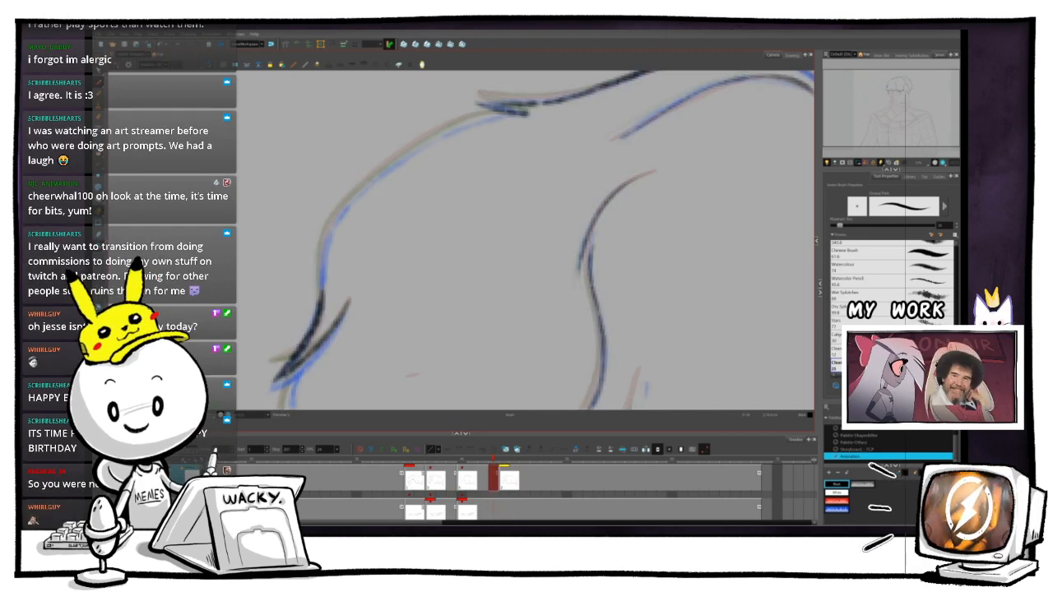
pyautogui.moveTo(512, 113)
pyautogui.mouseDown()
pyautogui.moveTo(405, 159)
pyautogui.moveTo(353, 203)
pyautogui.moveTo(320, 283)
pyautogui.mouseUp()
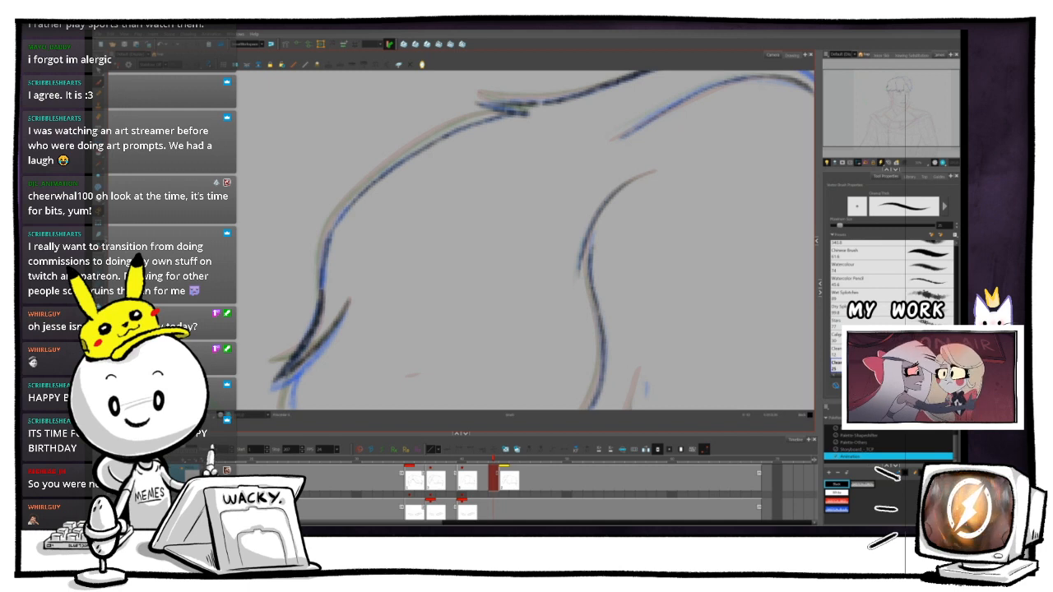
pyautogui.press('g')
pyautogui.press('f')
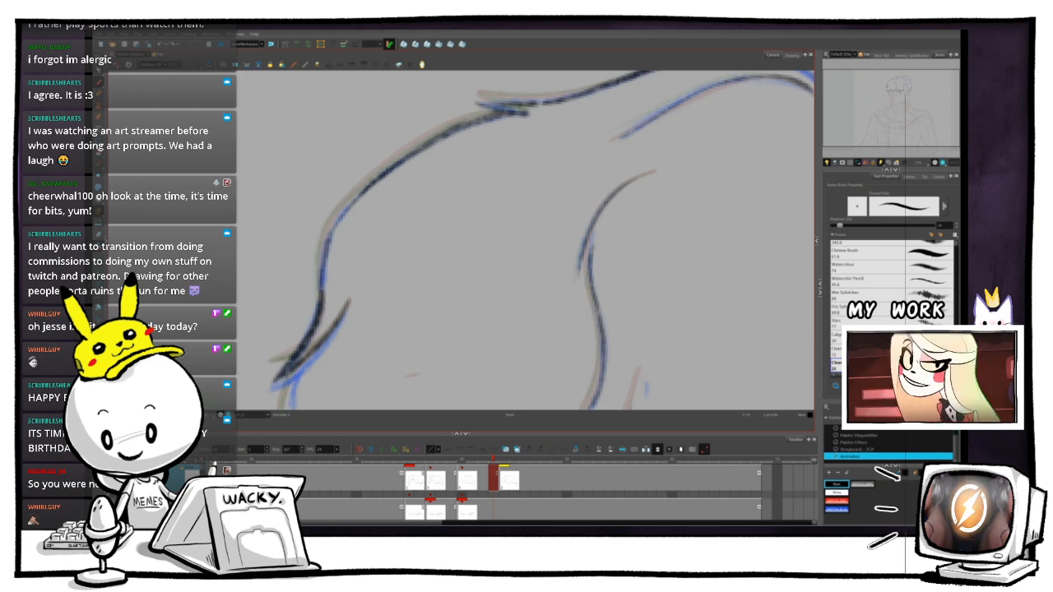
# - Check the inked back contour and its two tufts with the whole head in view and at different angles
pyautogui.press('1')
pyautogui.press('1')
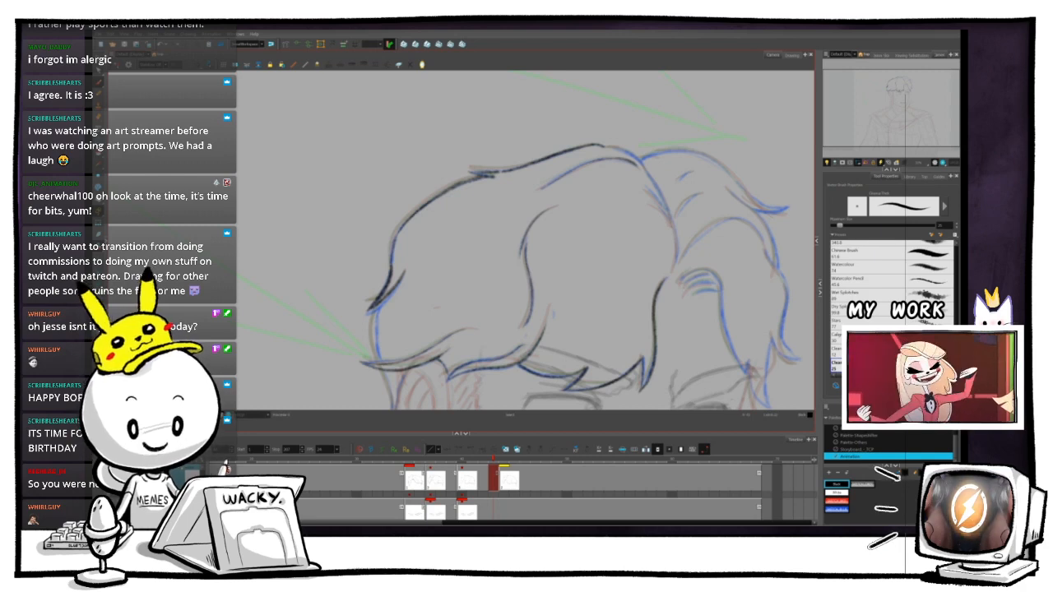
pyautogui.moveTo(460, 132); pyautogui.dragTo(400, 150)
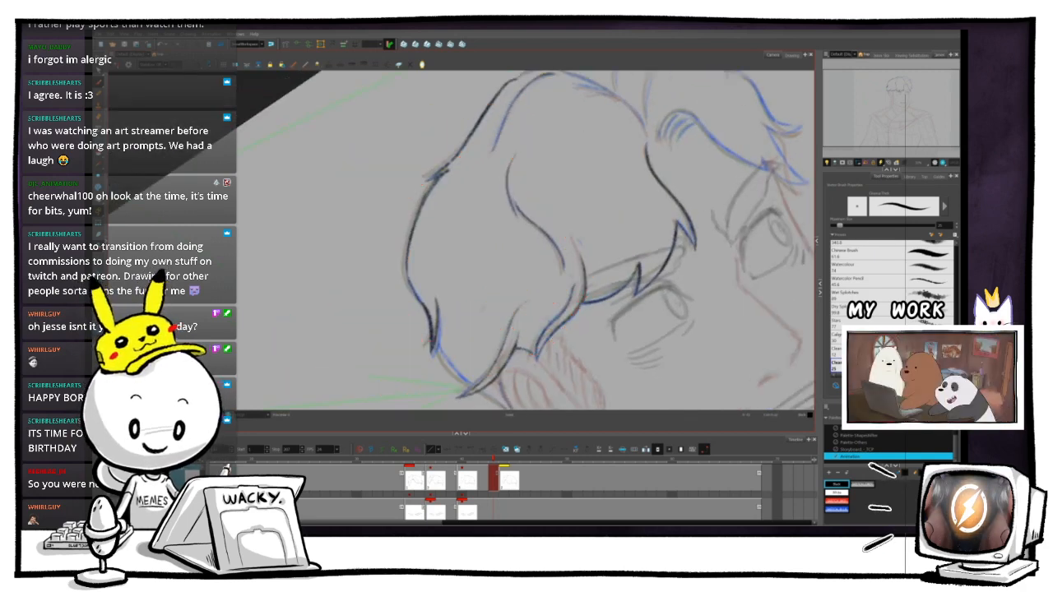
pyautogui.hotkey('alt', 'o')
pyautogui.press('Escape')
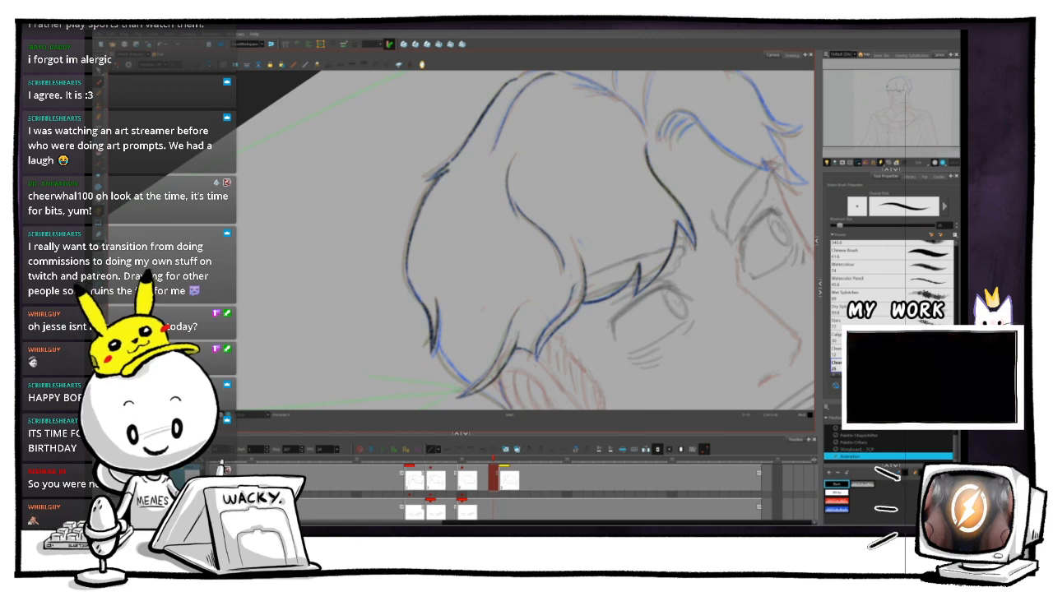
pyautogui.scroll(-3, 465, 293)
pyautogui.scroll(5, 461, 238)
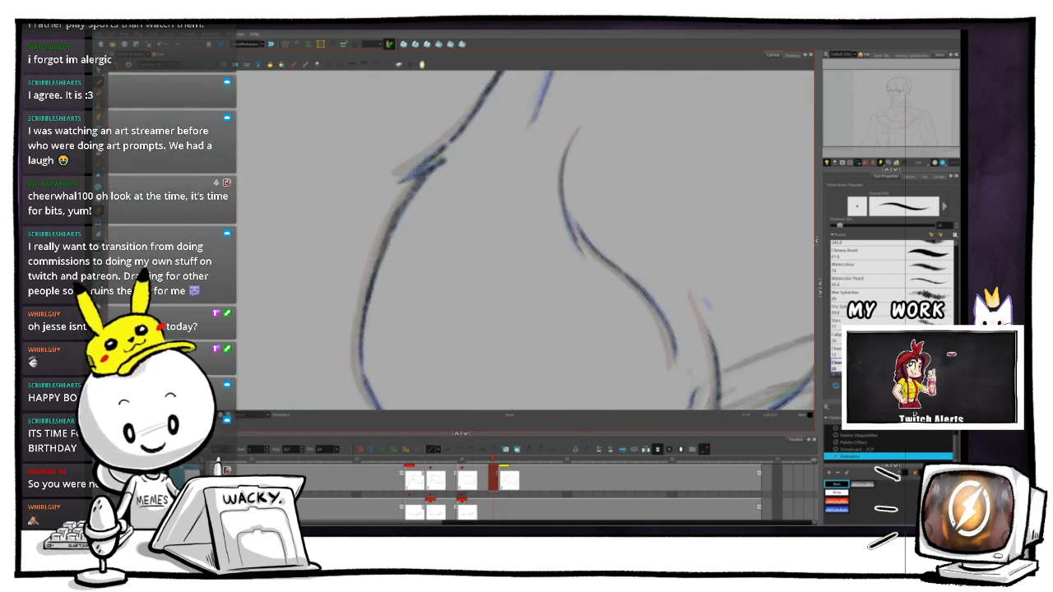
pyautogui.moveTo(461, 238); pyautogui.dragTo(478, 264)
pyautogui.moveTo(592, 240); pyautogui.dragTo(572, 170)
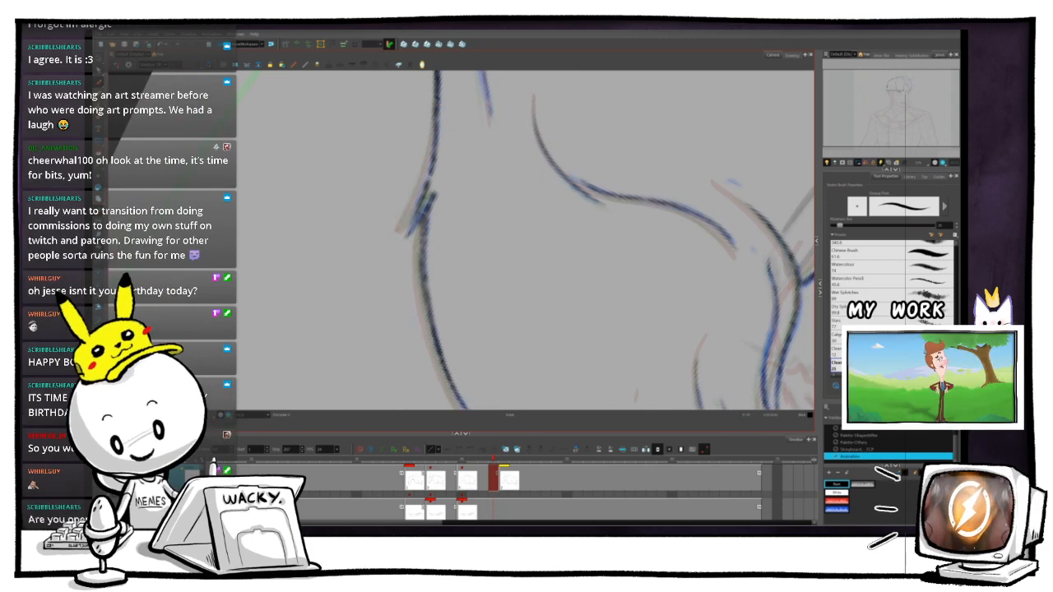
pyautogui.press('1')
pyautogui.press('1')
pyautogui.press('1')
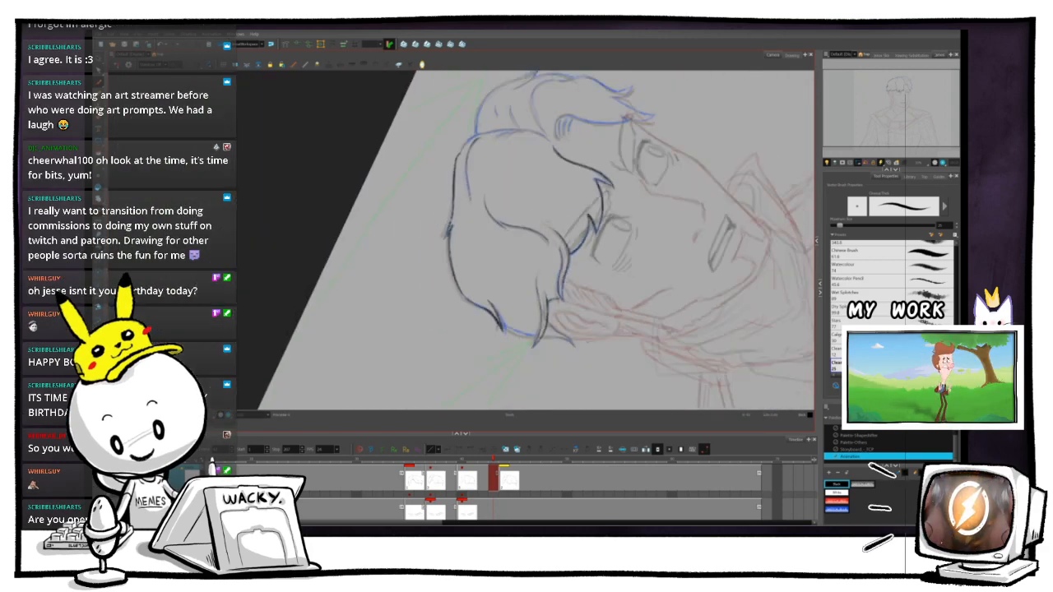
# - Examine up close how the outer contour joins the short upper tuft, and review it again on the whole head
pyautogui.press('2')
pyautogui.press('2')
pyautogui.press('2')
pyautogui.press('2')
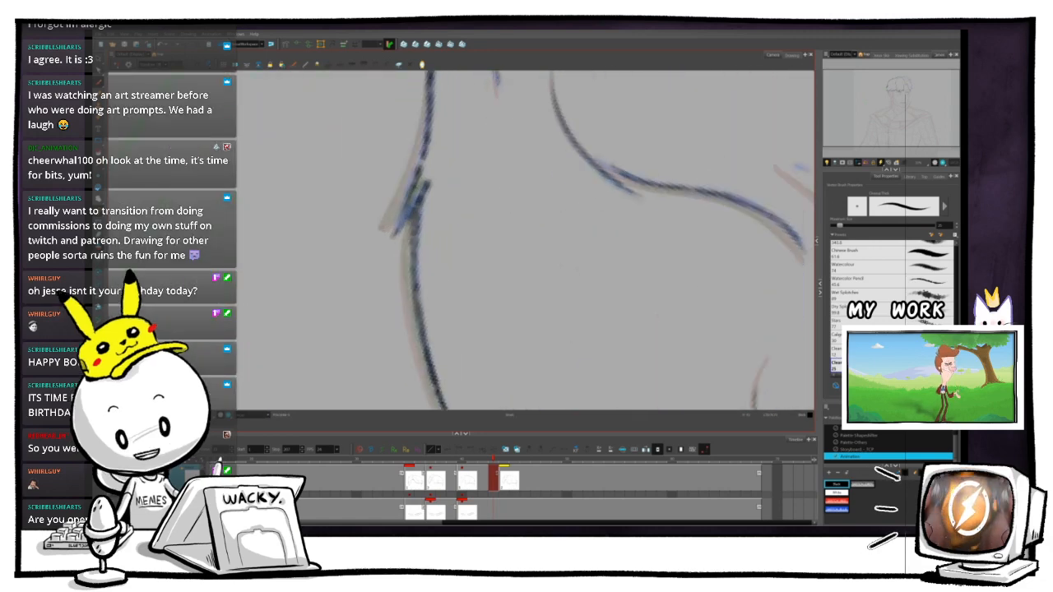
pyautogui.moveTo(461, 237)
pyautogui.mouseDown()
pyautogui.moveTo(465, 188)
pyautogui.moveTo(459, 220)
pyautogui.mouseUp()
pyautogui.moveTo(576, 247); pyautogui.dragTo(583, 236)
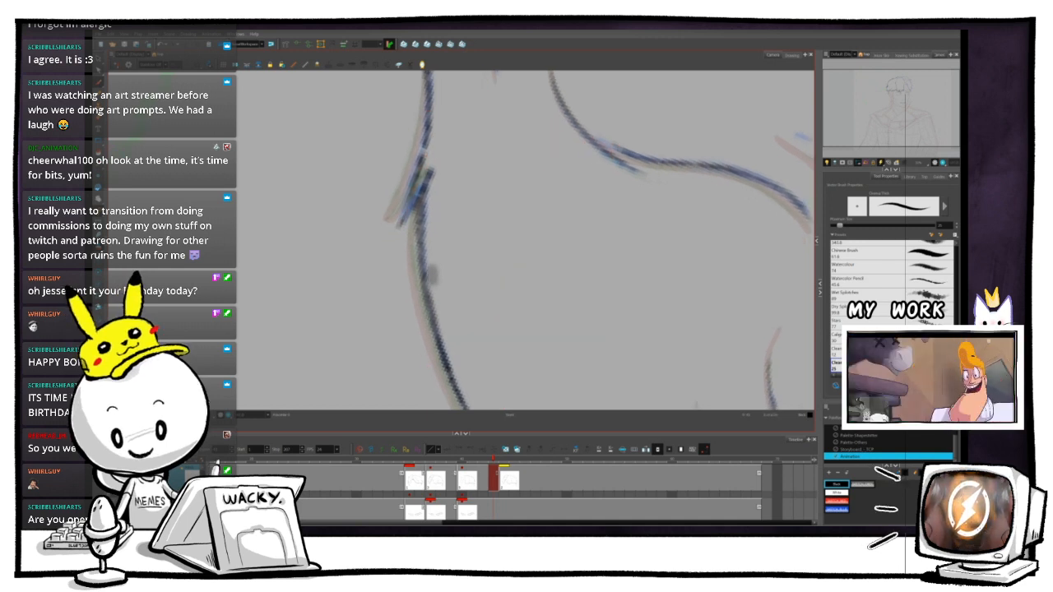
pyautogui.press('1')
pyautogui.press('1')
pyautogui.press('1')
pyautogui.press('1')
pyautogui.press('1')
pyautogui.press('1')
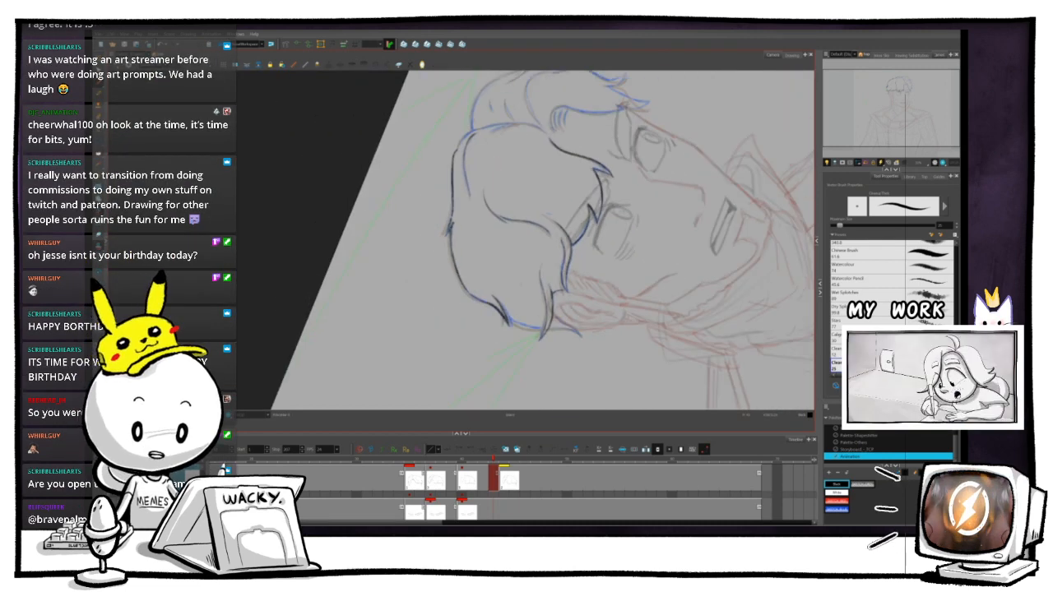
# - Ink the inner edge of the pointed strand hanging behind the ear, checking its shape against the next drawing
pyautogui.moveTo(360, 200); pyautogui.dragTo(488, 134)
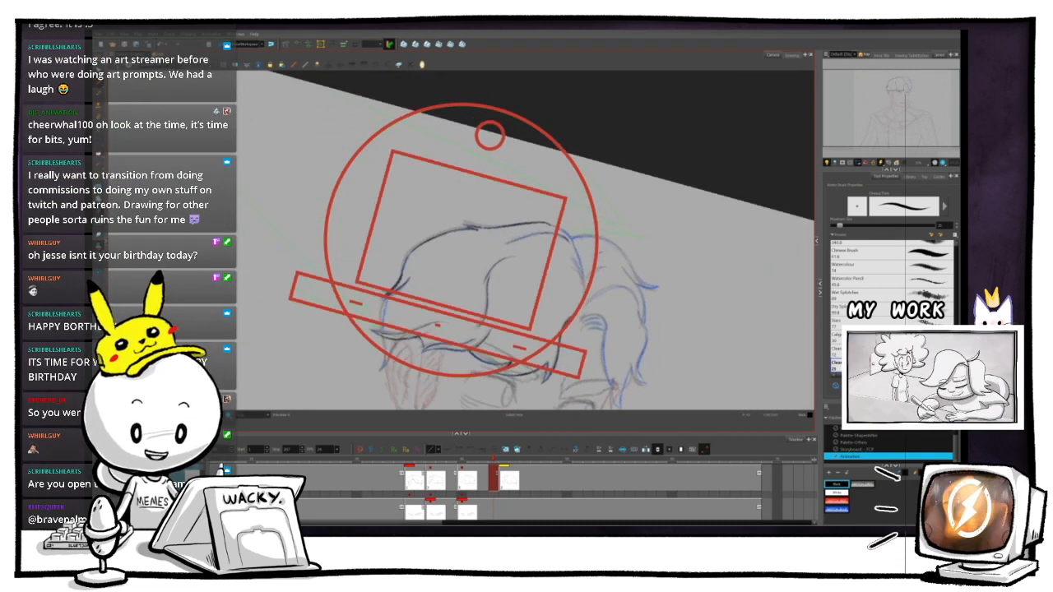
pyautogui.press('2')
pyautogui.press('2')
pyautogui.press('2')
pyautogui.press('2')
pyautogui.press('2')
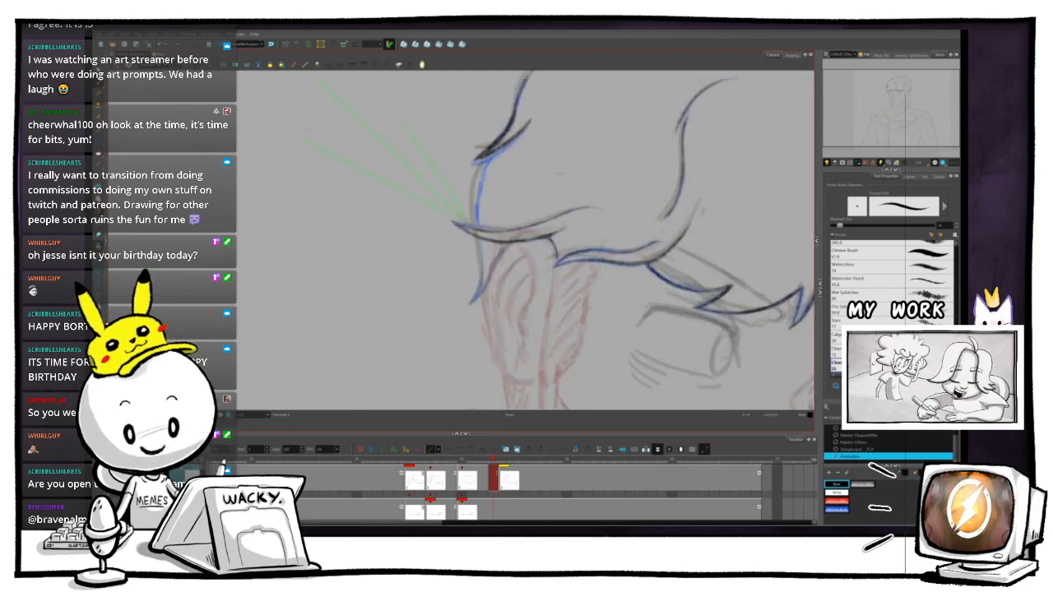
pyautogui.moveTo(489, 134)
pyautogui.mouseDown()
pyautogui.moveTo(456, 134)
pyautogui.moveTo(447, 110)
pyautogui.mouseUp()
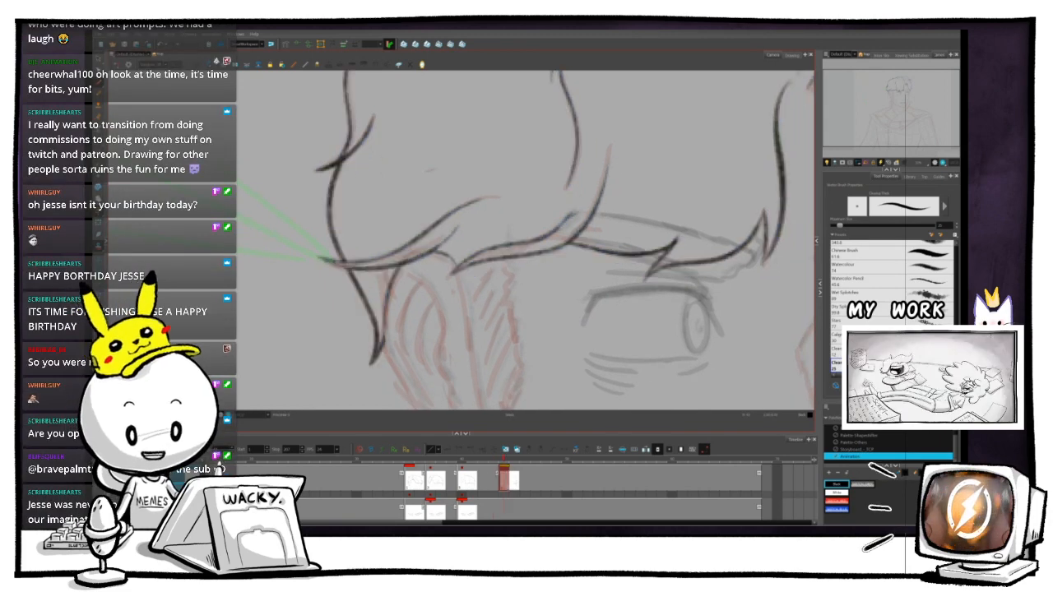
pyautogui.press('.')
pyautogui.press('.')
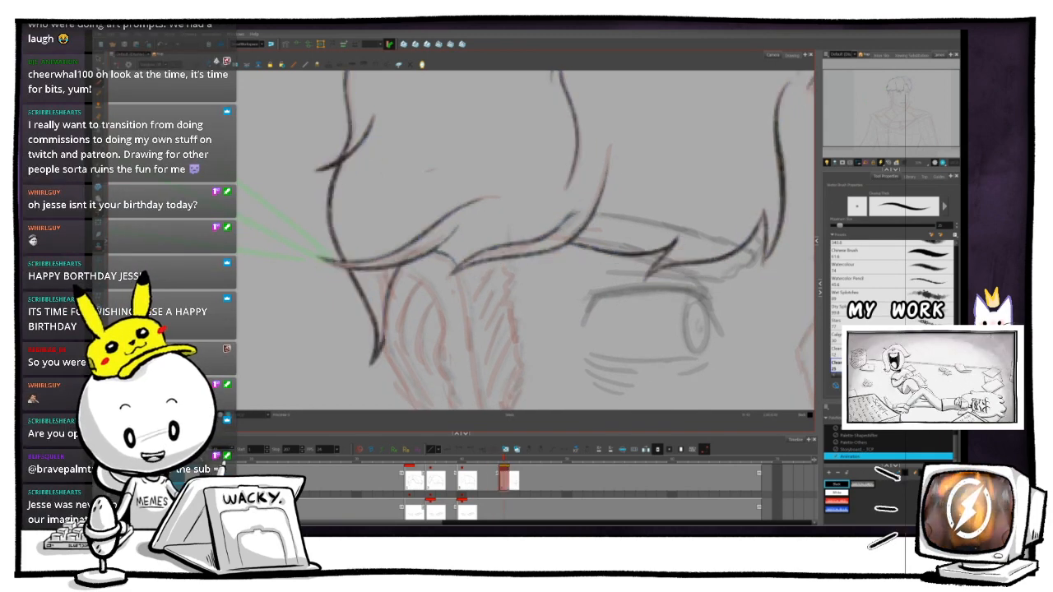
pyautogui.press('.')
pyautogui.press('.')
pyautogui.press('.')
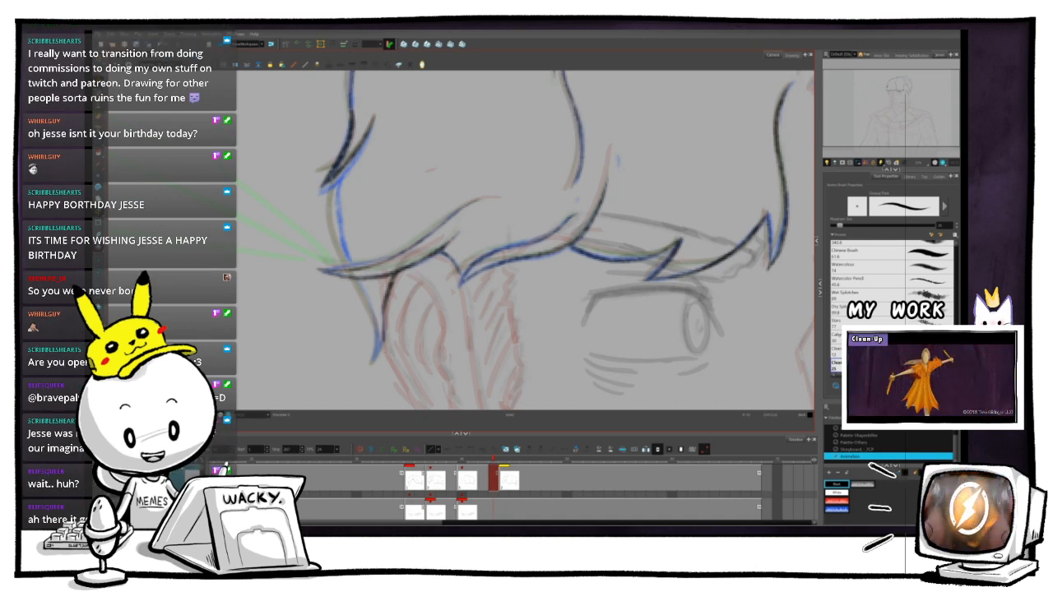
# - Compare the nape contour between the lower tuft and the strand behind the ear with the adjacent drawing
pyautogui.moveTo(494, 272); pyautogui.dragTo(507, 206)
pyautogui.hotkey('ctrl', 'alt')
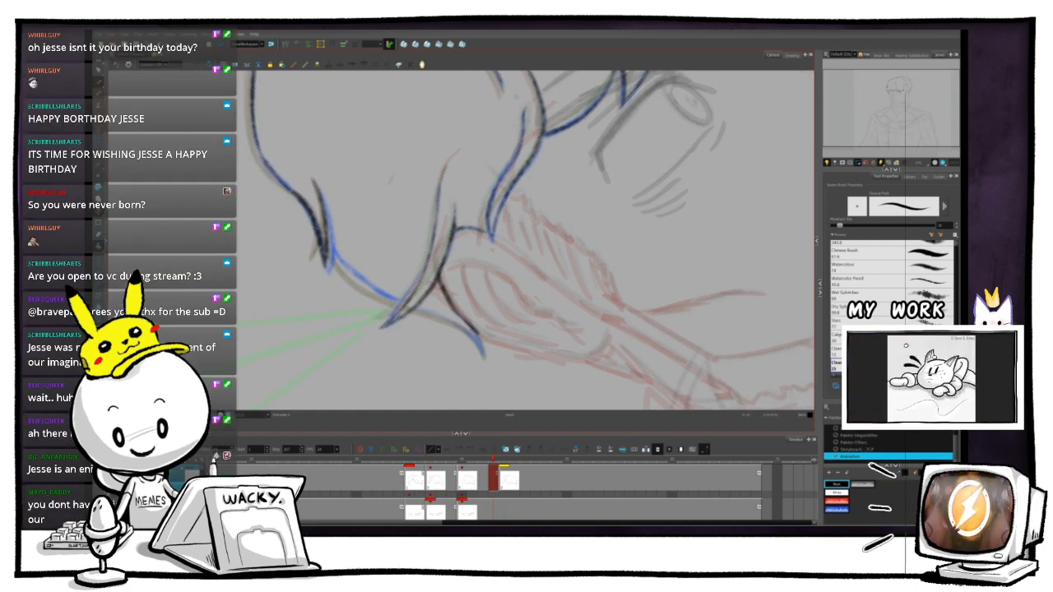
pyautogui.press('.')
pyautogui.press(',')
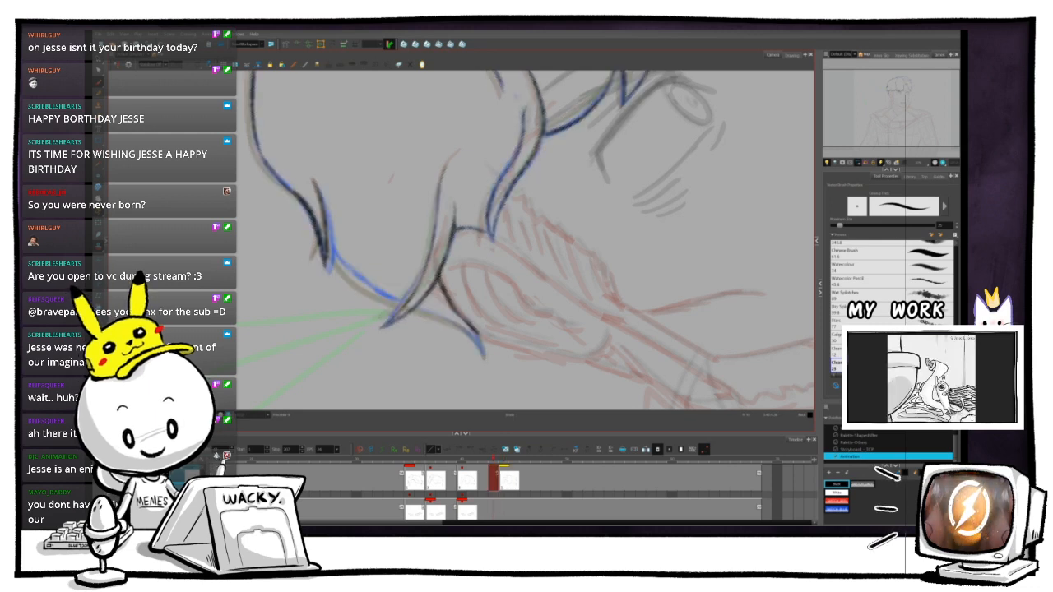
pyautogui.press('.')
pyautogui.press(',')
pyautogui.press('.')
pyautogui.press(',')
pyautogui.press('.')
pyautogui.press(',')
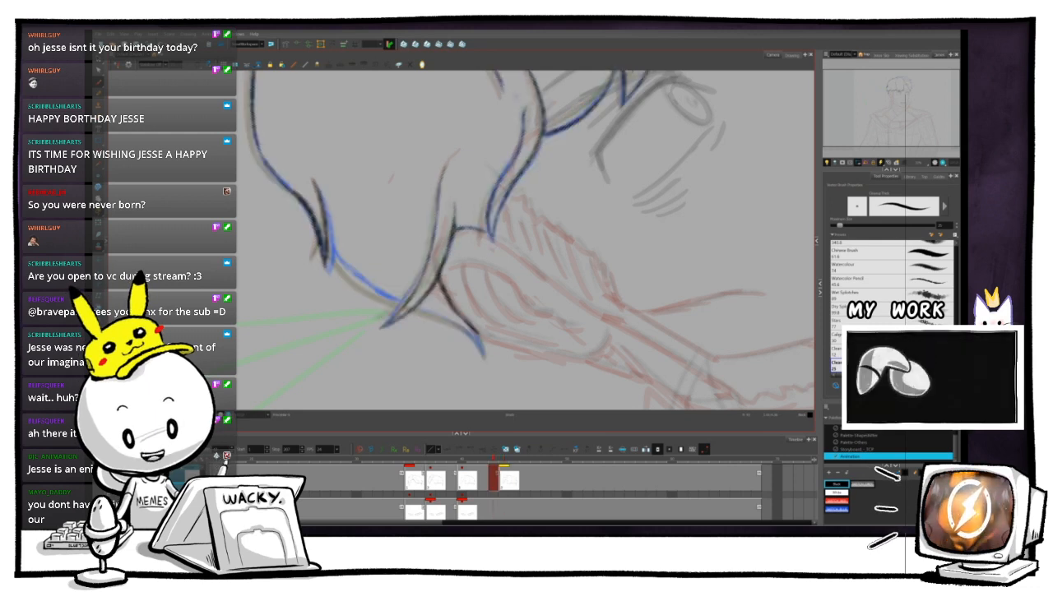
# - Ink the outer nape contour from the lower tuft to the tip of the strand behind the ear, comparing it with the next drawing
pyautogui.press('.')
pyautogui.press(',')
pyautogui.press('.')
pyautogui.press(',')
pyautogui.press('.')
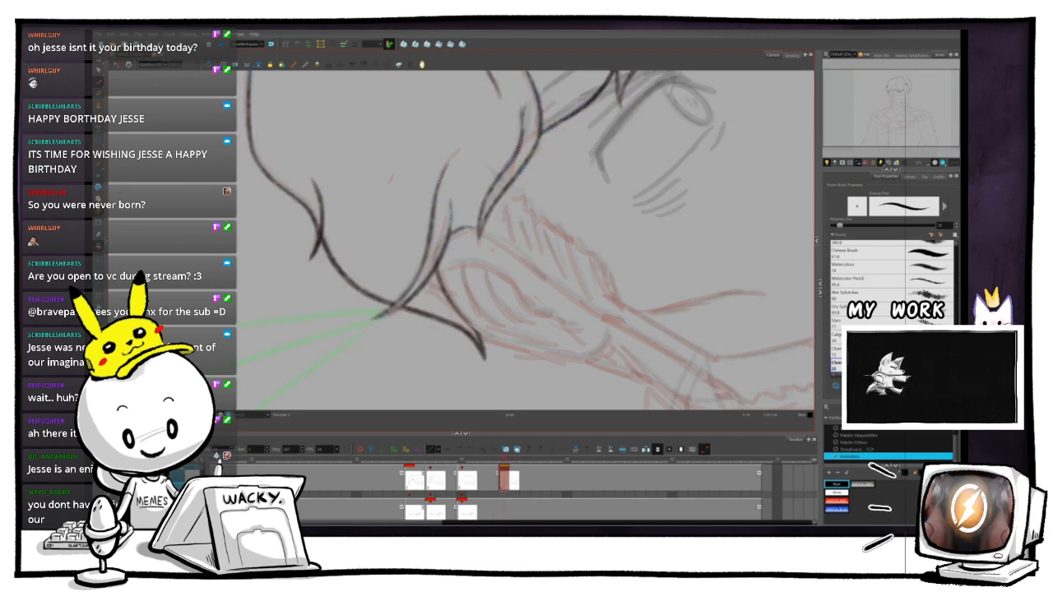
pyautogui.hotkey('ctrl', 'alt')
pyautogui.moveTo(381, 166)
pyautogui.mouseDown()
pyautogui.moveTo(474, 132)
pyautogui.moveTo(465, 150)
pyautogui.mouseUp()
pyautogui.hotkey('ctrl', 'alt')
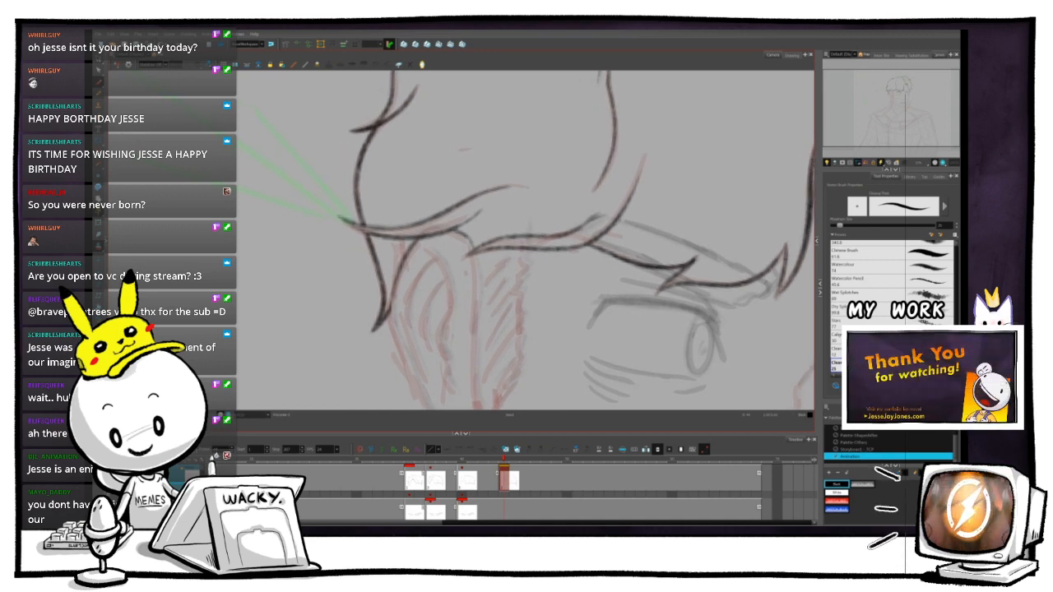
pyautogui.press('.')
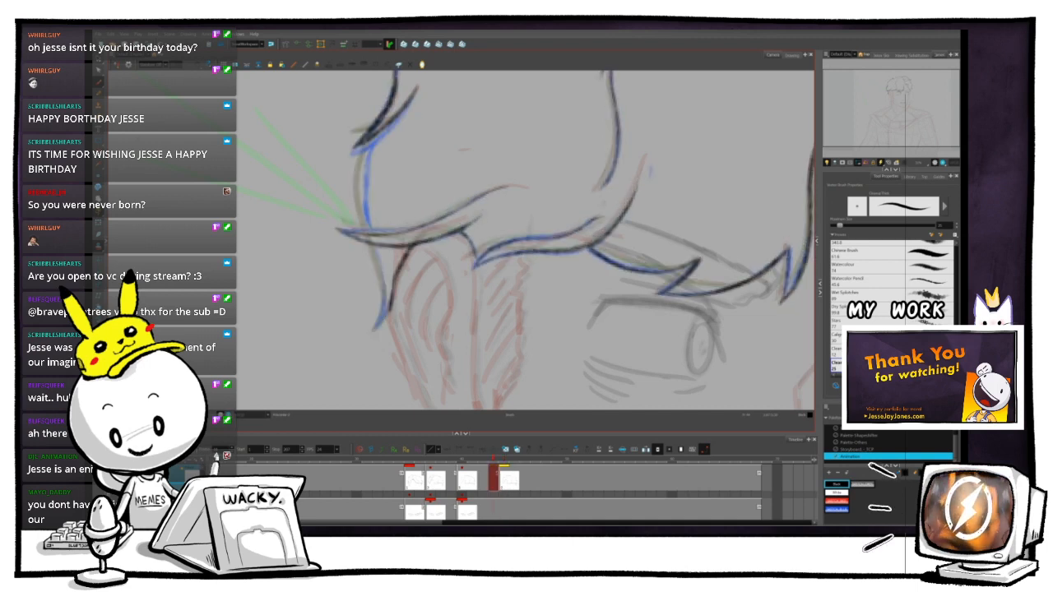
pyautogui.press('.')
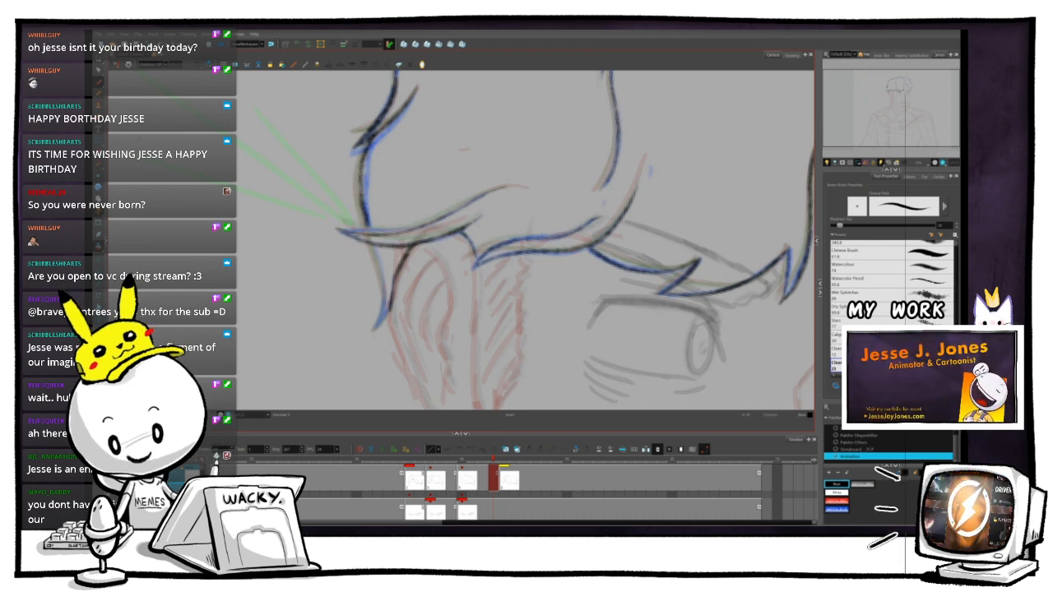
pyautogui.moveTo(375, 261); pyautogui.dragTo(383, 332)
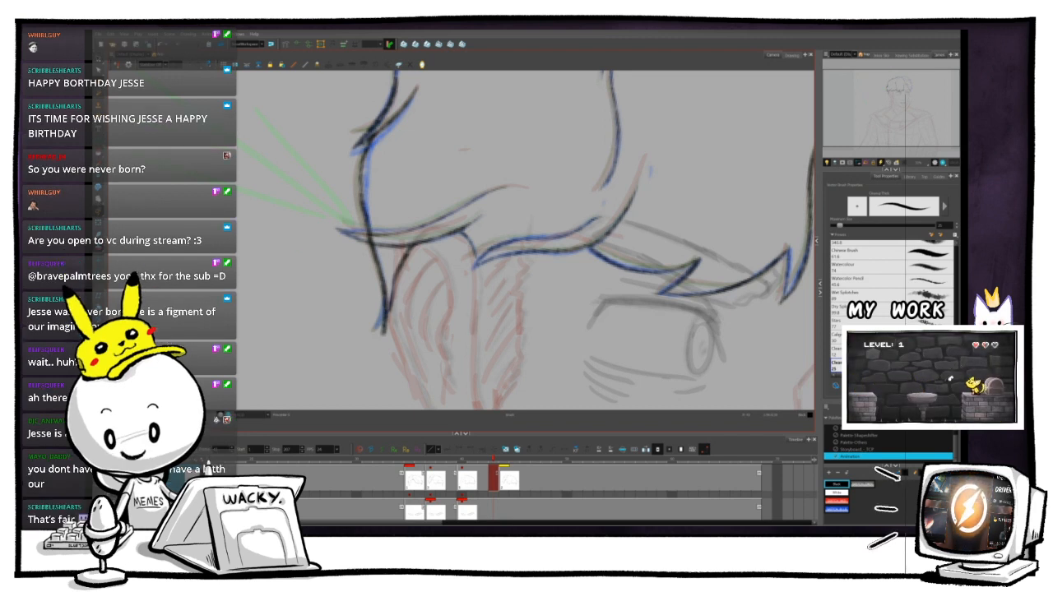
# - Review the inked nape contour and the strand behind the ear, both up close and with the whole head in view
pyautogui.scroll(-4, 448, 246)
pyautogui.scroll(1, 527, 247)
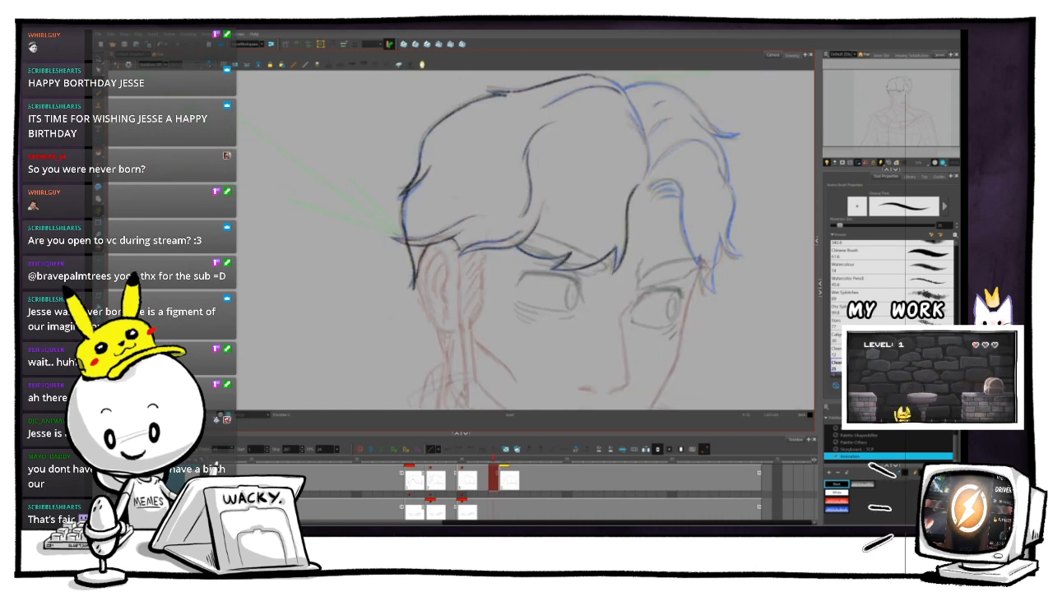
pyautogui.press('.')
pyautogui.press('.')
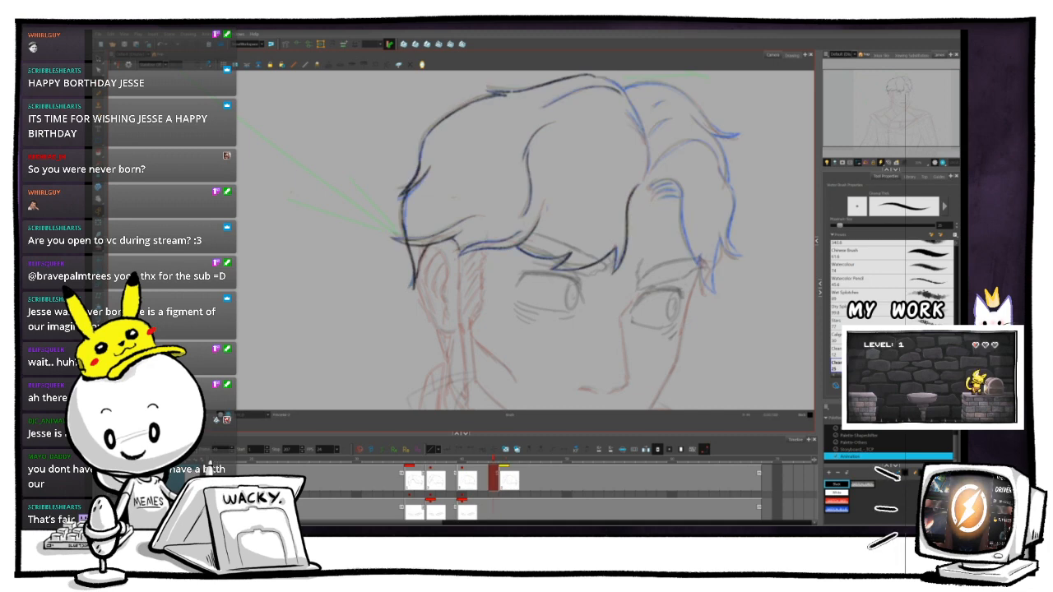
pyautogui.scroll(3, 455, 238)
pyautogui.scroll(-4, 455, 238)
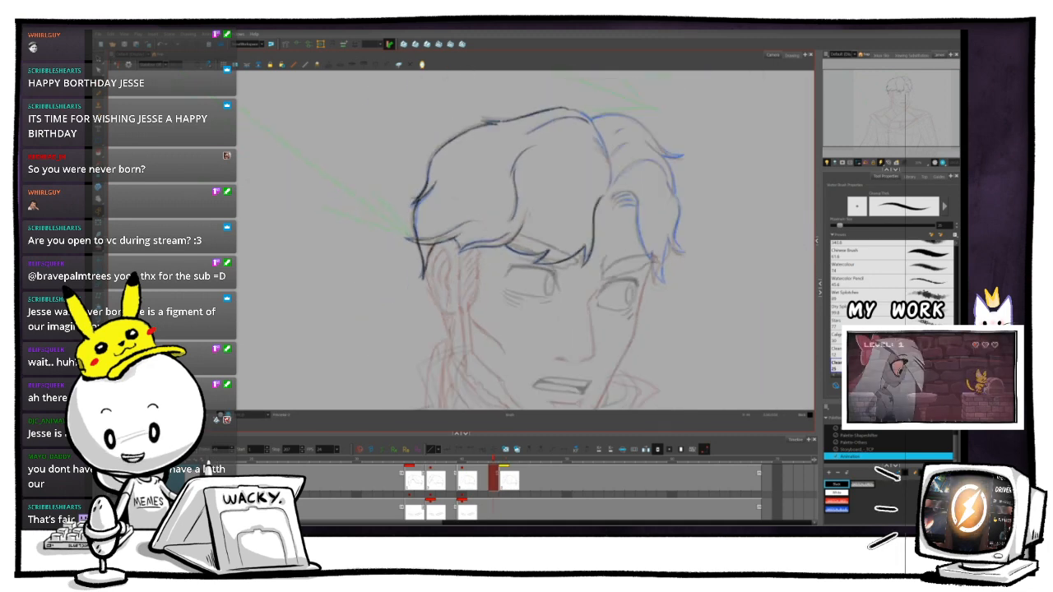
pyautogui.scroll(5, 420, 247)
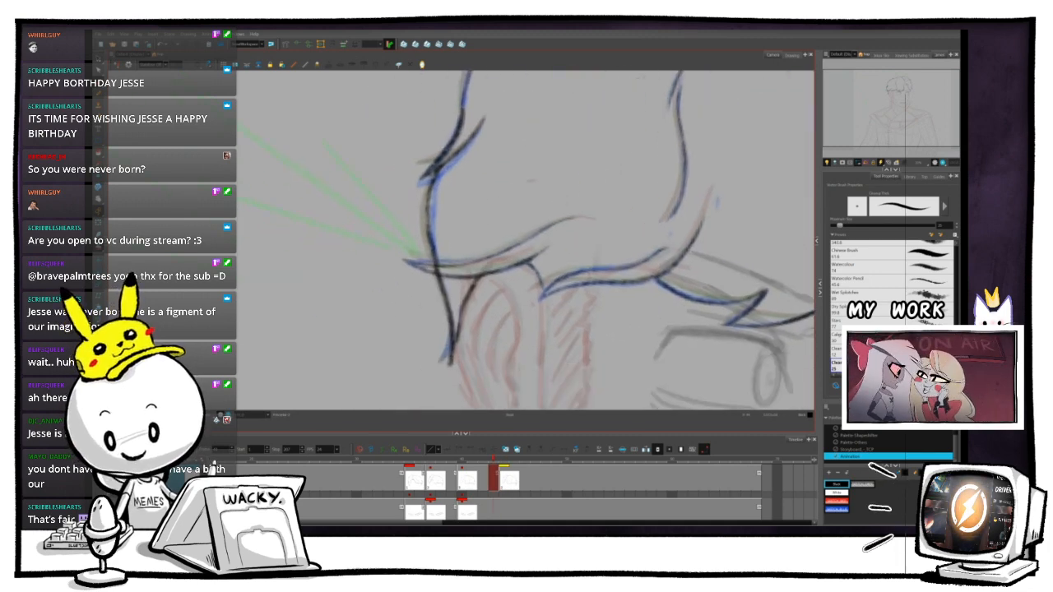
pyautogui.scroll(2, 419, 246)
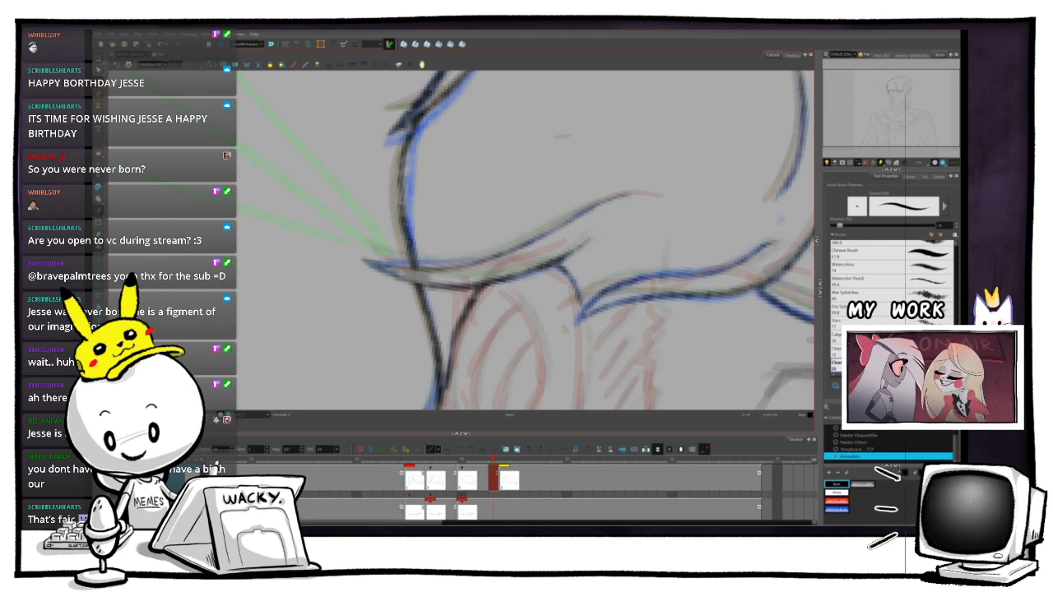
pyautogui.scroll(-3, 420, 246)
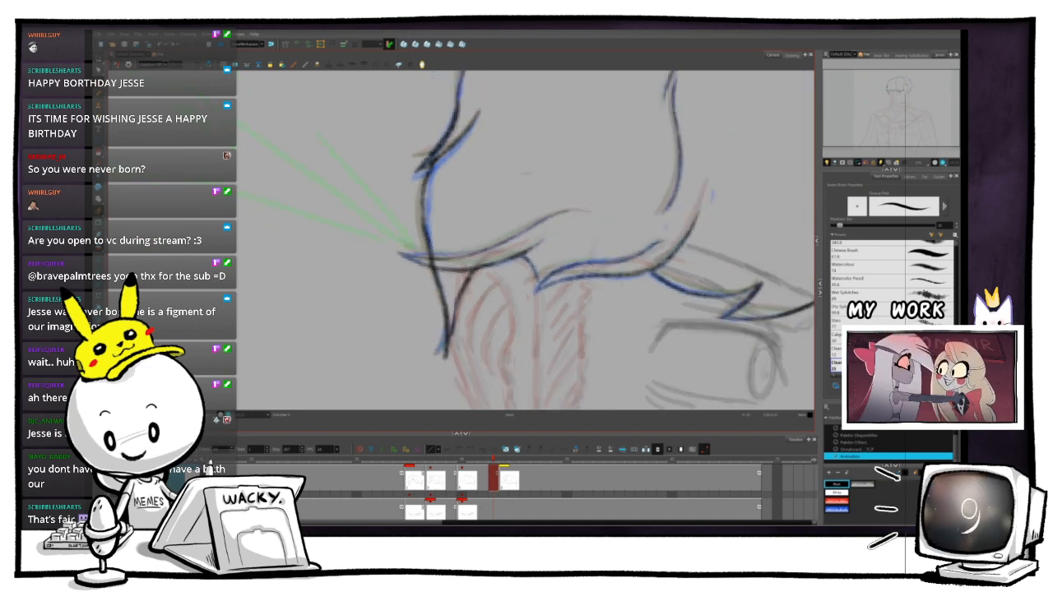
pyautogui.scroll(-4, 420, 247)
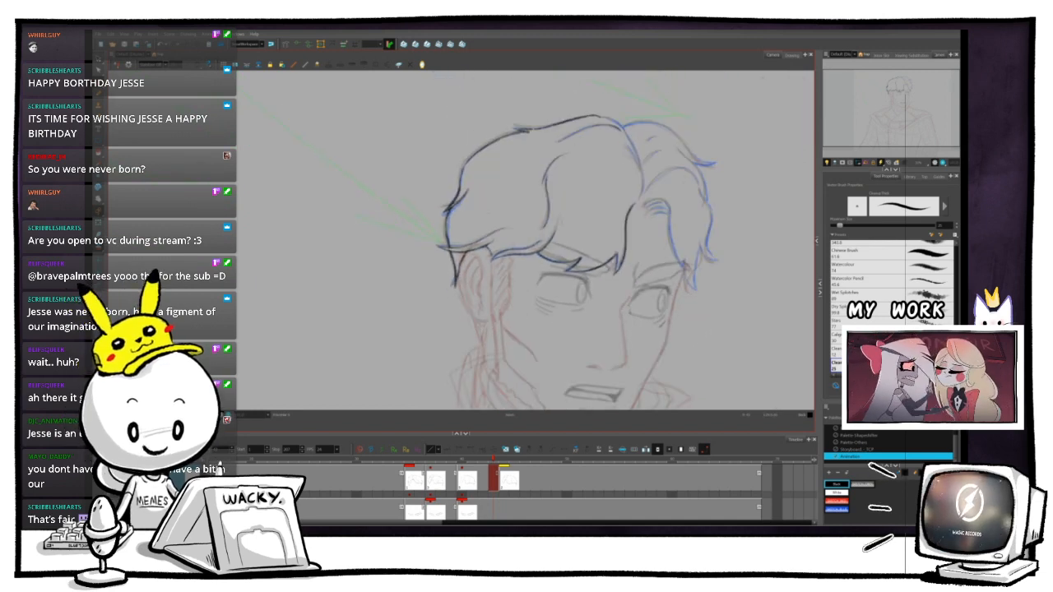
pyautogui.scroll(1, 420, 246)
pyautogui.scroll(5, 419, 246)
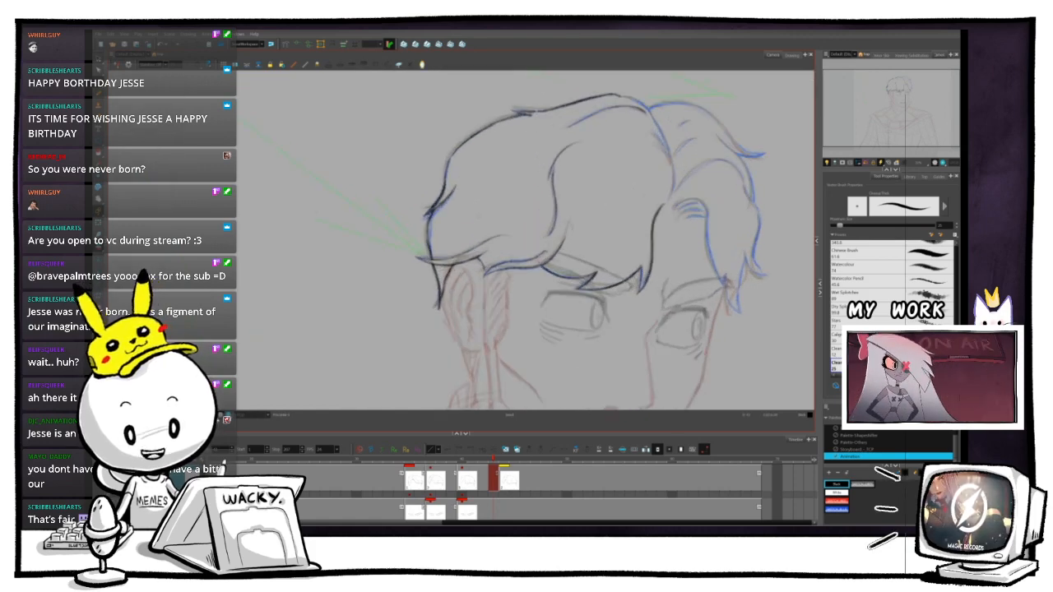
pyautogui.moveTo(527, 247); pyautogui.dragTo(575, 226)
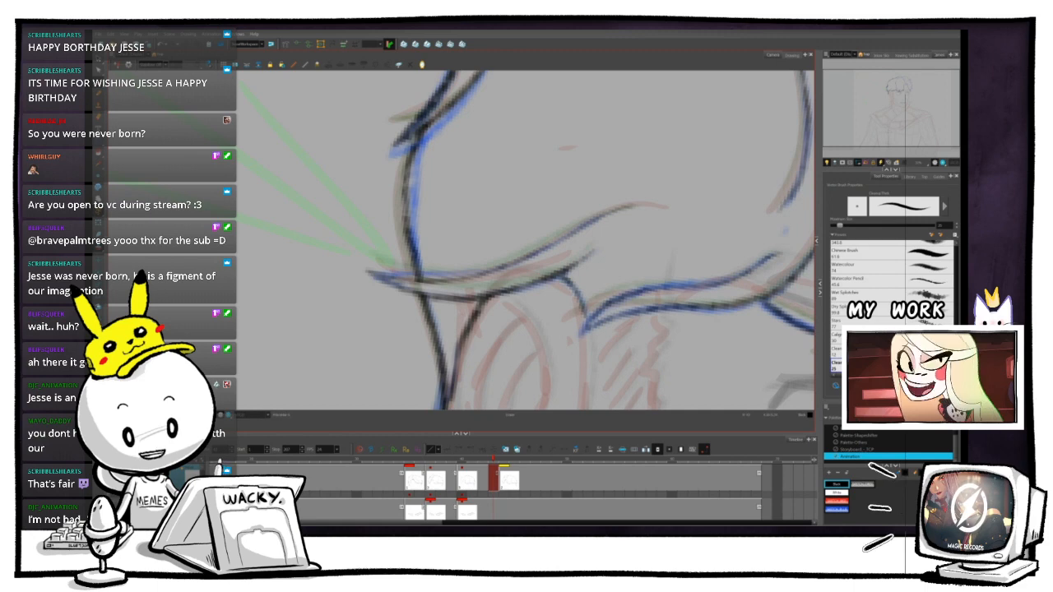
pyautogui.scroll(-5, 526, 247)
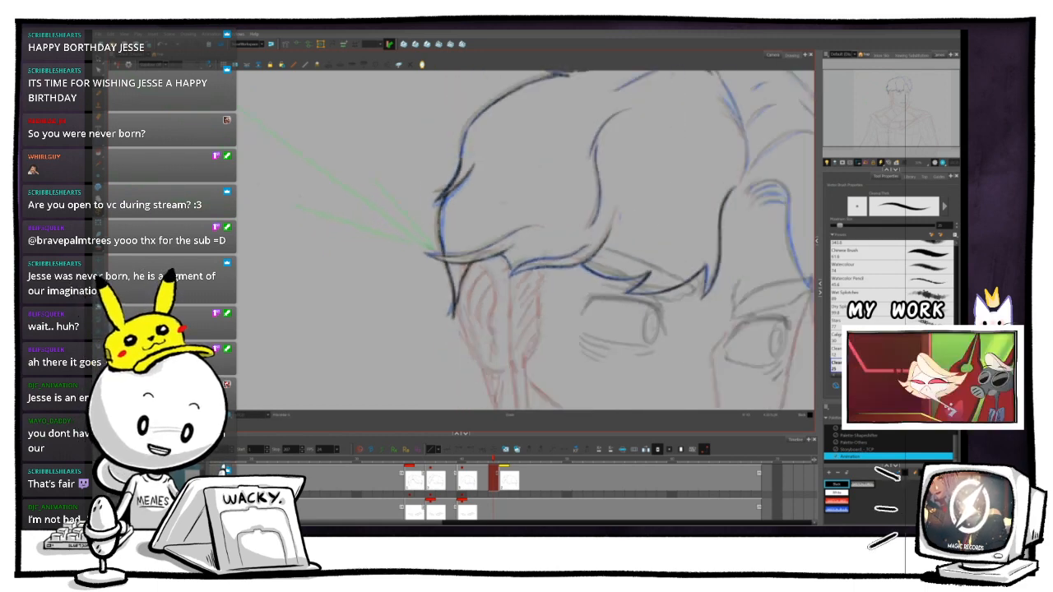
pyautogui.scroll(5, 445, 231)
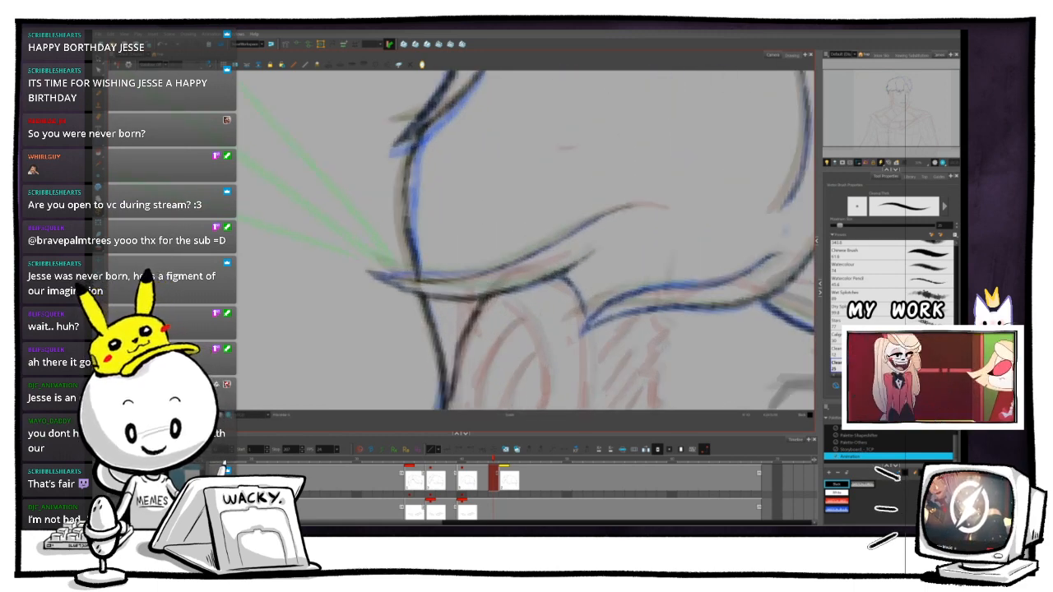
pyautogui.scroll(-4, 526, 247)
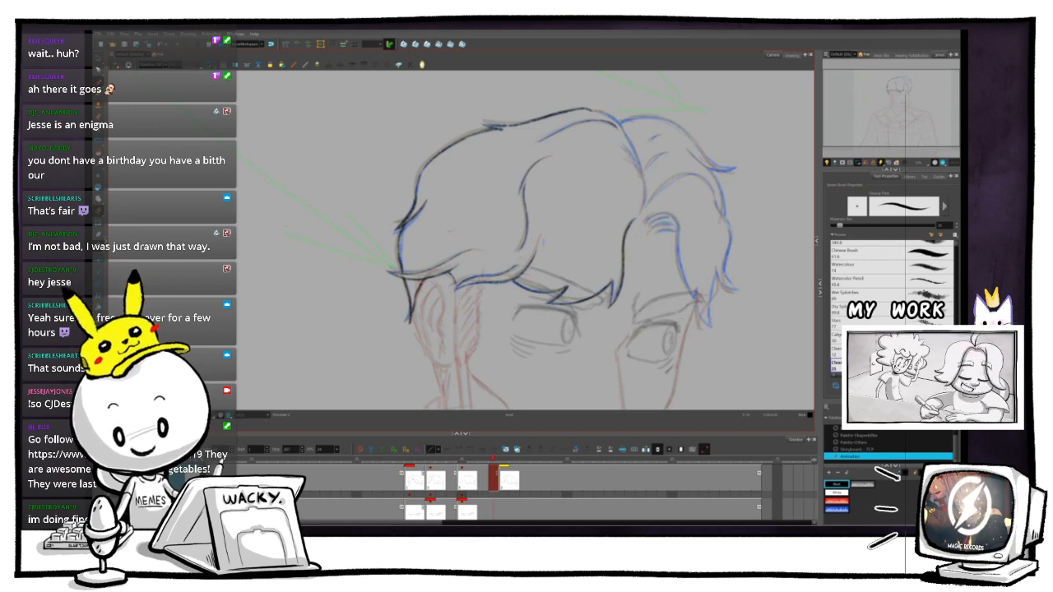
# - Ink the short piece of crown contour that joins the top outline of the hair to the base of the parting
pyautogui.moveTo(527, 239); pyautogui.dragTo(422, 262)
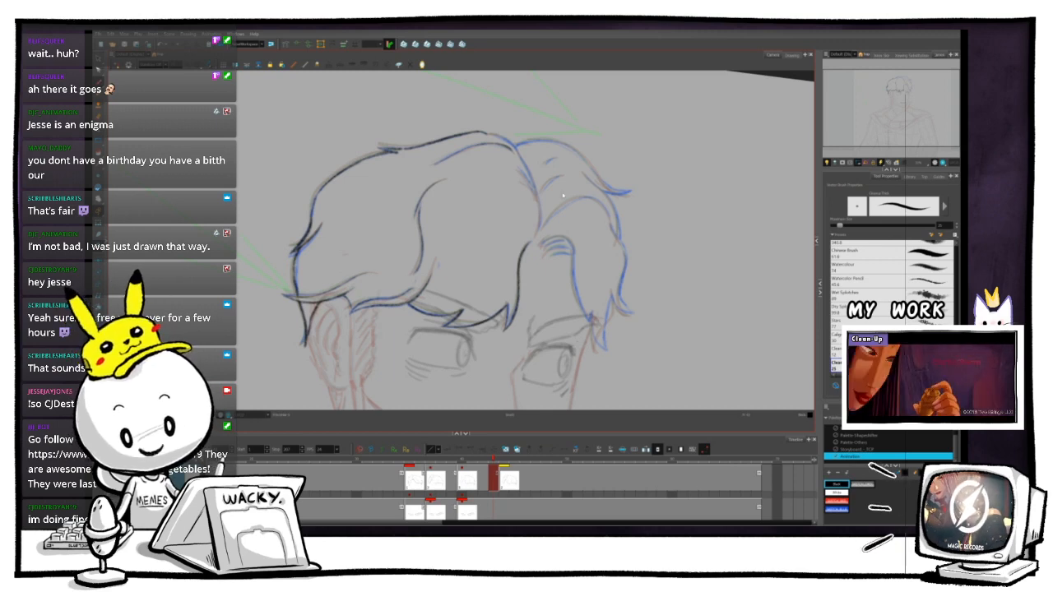
pyautogui.moveTo(579, 171); pyautogui.dragTo(484, 252)
pyautogui.scroll(4, 444, 223)
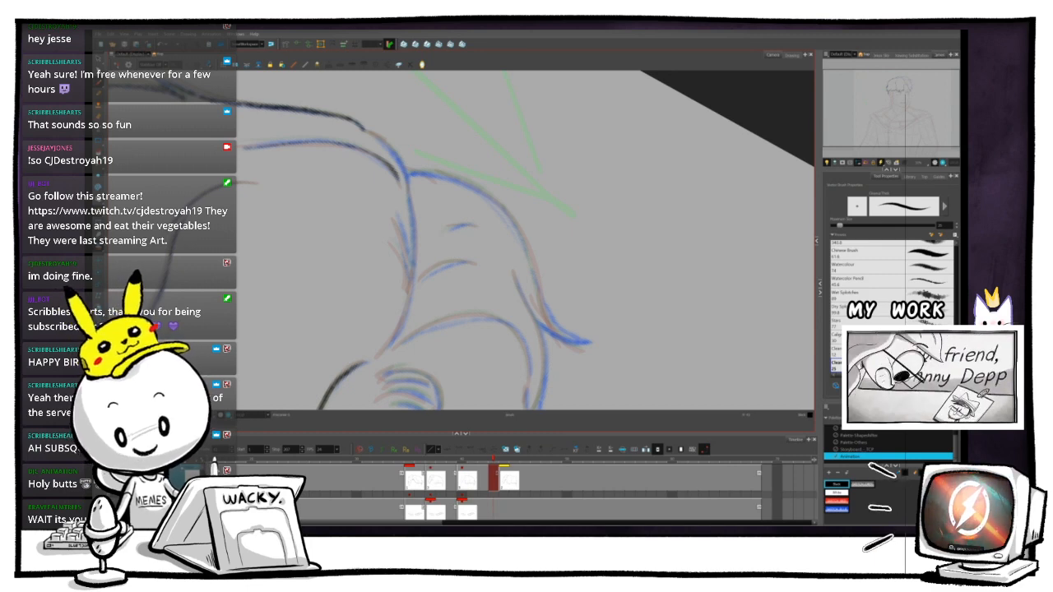
pyautogui.hotkey('ctrl', 'alt')
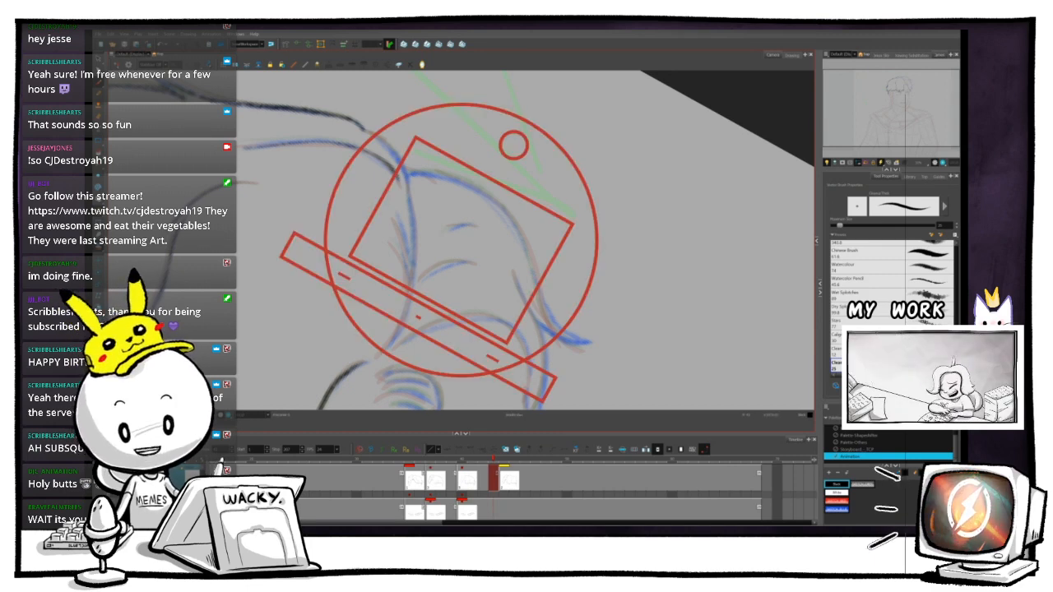
pyautogui.moveTo(512, 143); pyautogui.dragTo(317, 321)
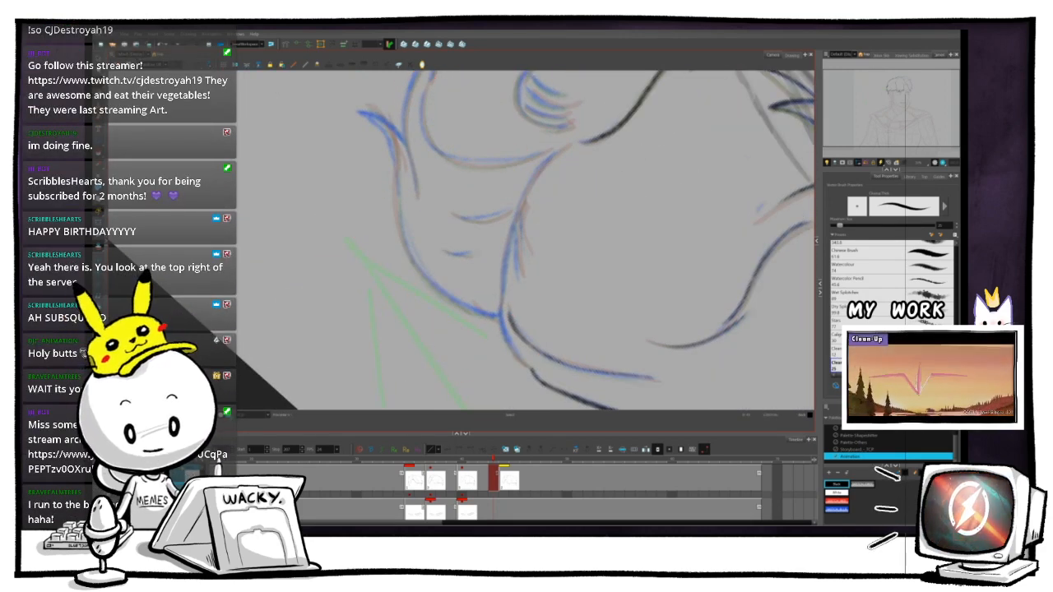
pyautogui.moveTo(527, 239); pyautogui.dragTo(489, 286)
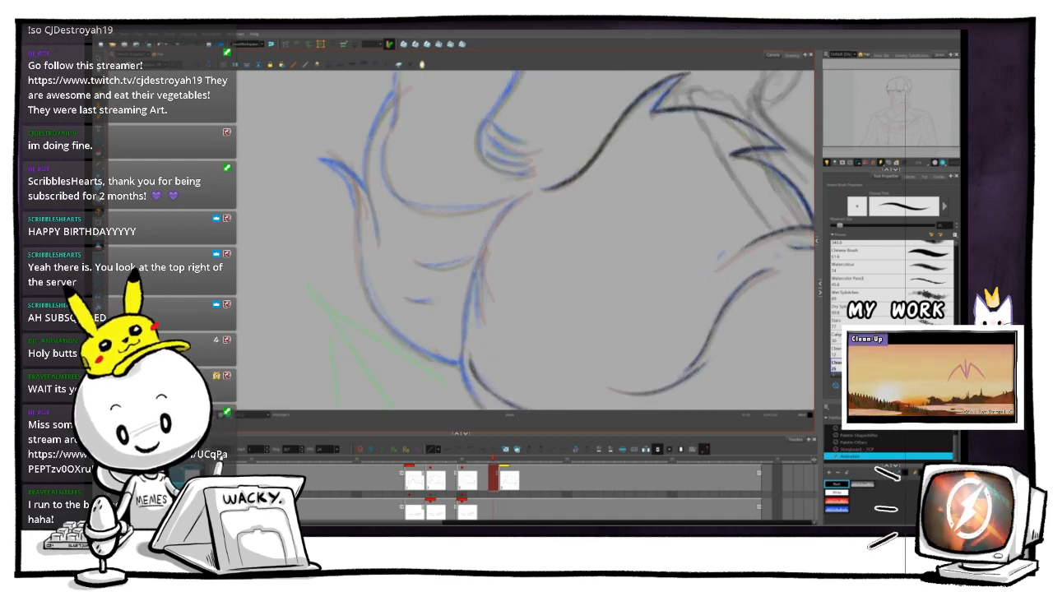
pyautogui.moveTo(527, 238); pyautogui.dragTo(575, 236)
pyautogui.hotkey('ctrl', 'alt')
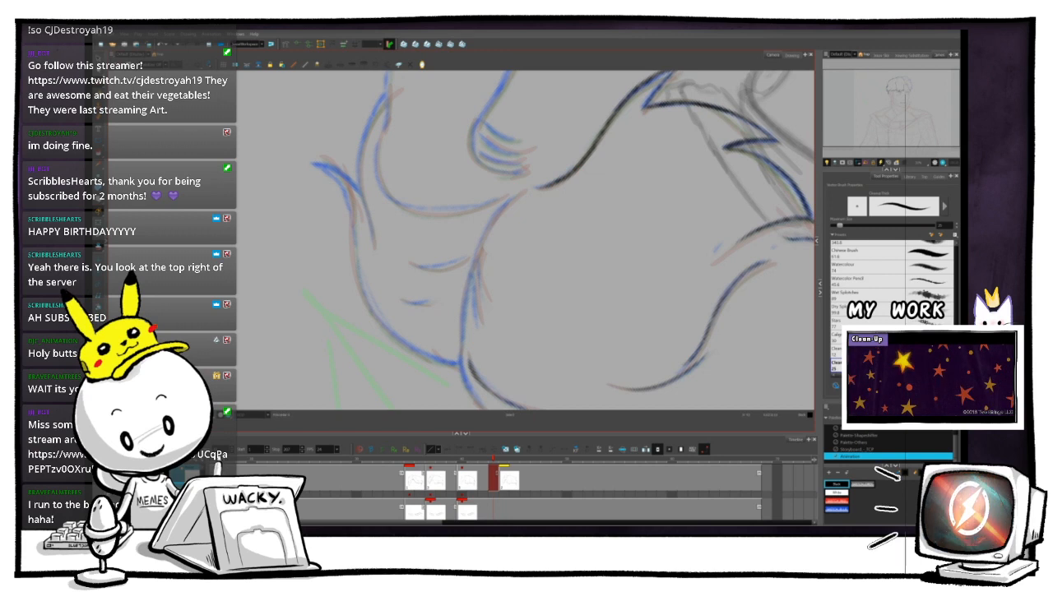
pyautogui.moveTo(526, 288); pyautogui.dragTo(507, 210)
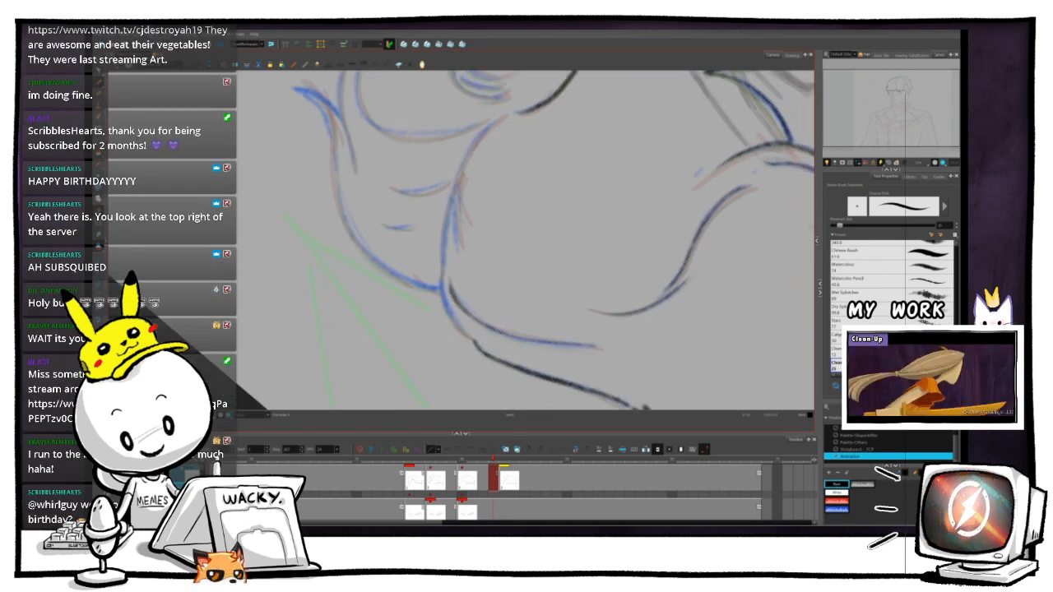
pyautogui.moveTo(474, 342); pyautogui.dragTo(441, 280)
pyautogui.scroll(-3, 442, 280)
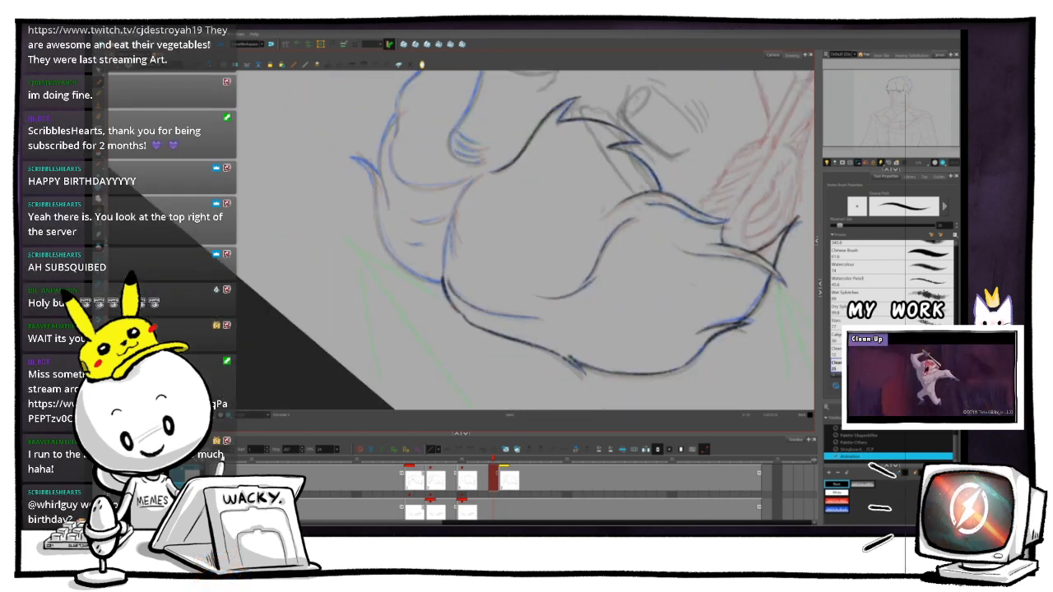
# - Flip between the in-between and the next drawing to compare the crown contour, the parting and the front hair locks
pyautogui.press('g')
pyautogui.press('f')
pyautogui.press('g')
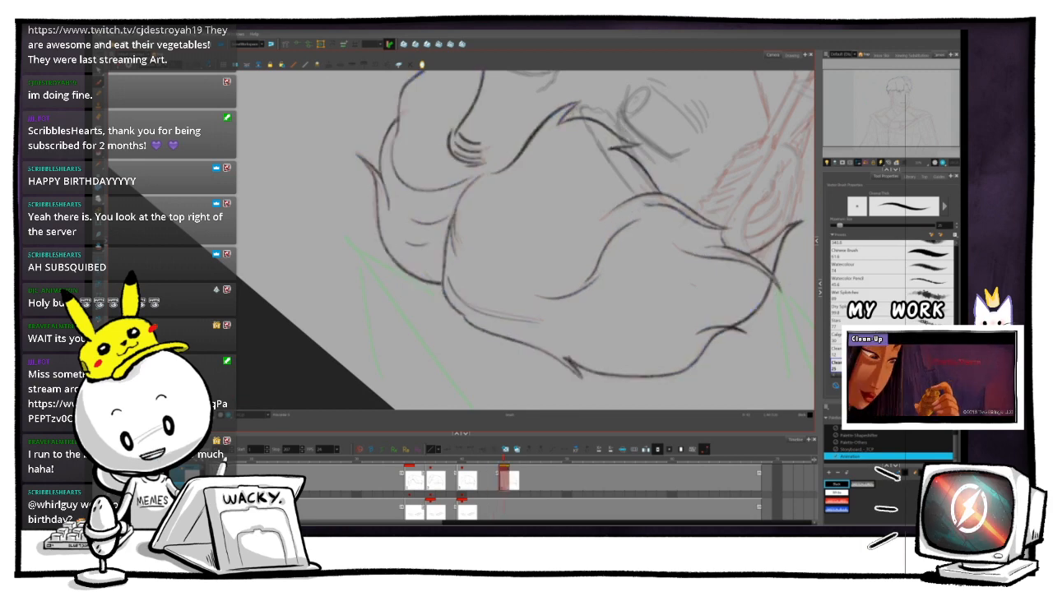
pyautogui.press('f')
pyautogui.press('g')
pyautogui.press('f')
pyautogui.press('g')
pyautogui.press('f')
pyautogui.press('g')
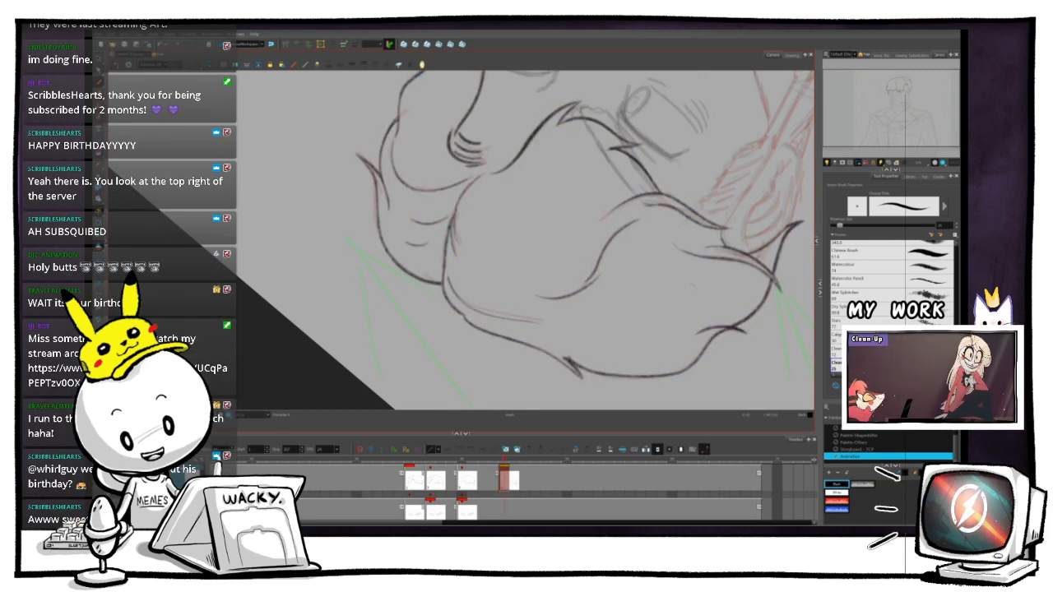
pyautogui.press('f')
pyautogui.press('g')
pyautogui.press('f')
pyautogui.press('g')
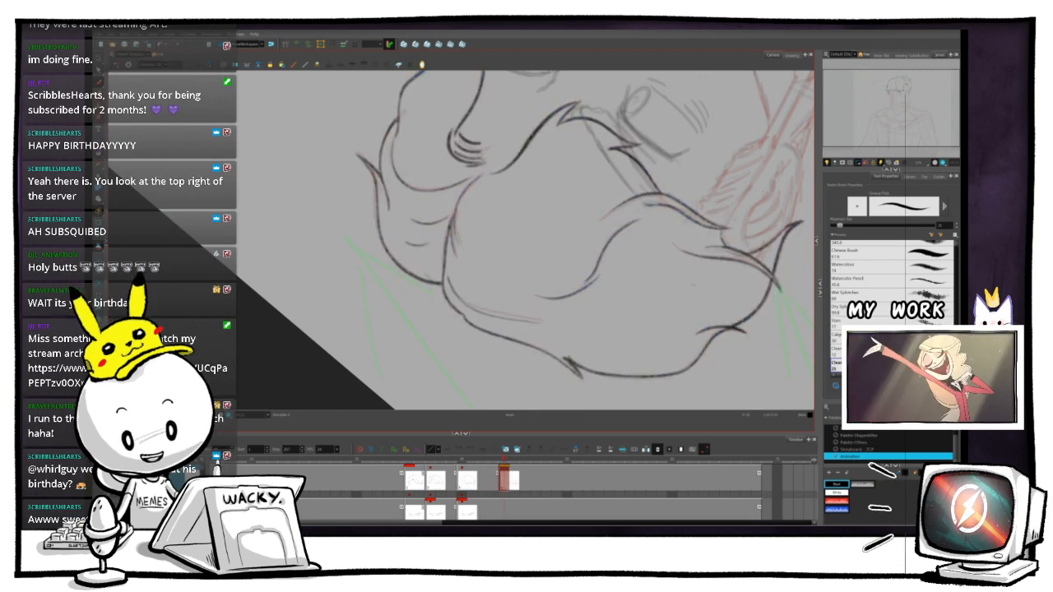
pyautogui.press('f')
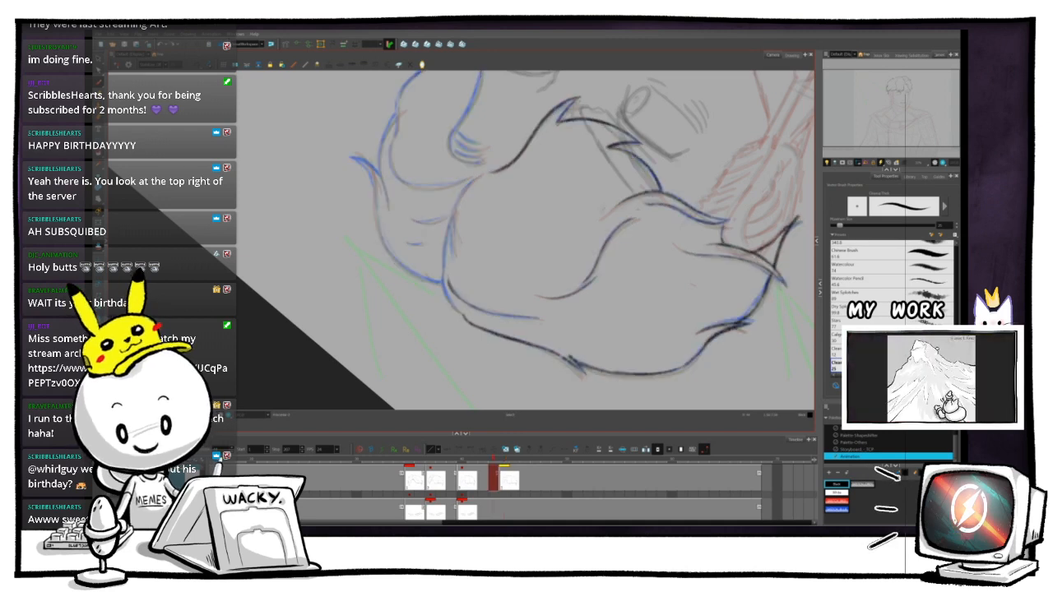
# - Examine the hair contour beside the pointed outer lock up close, flipping between the in-between and the next drawing
pyautogui.press('2')
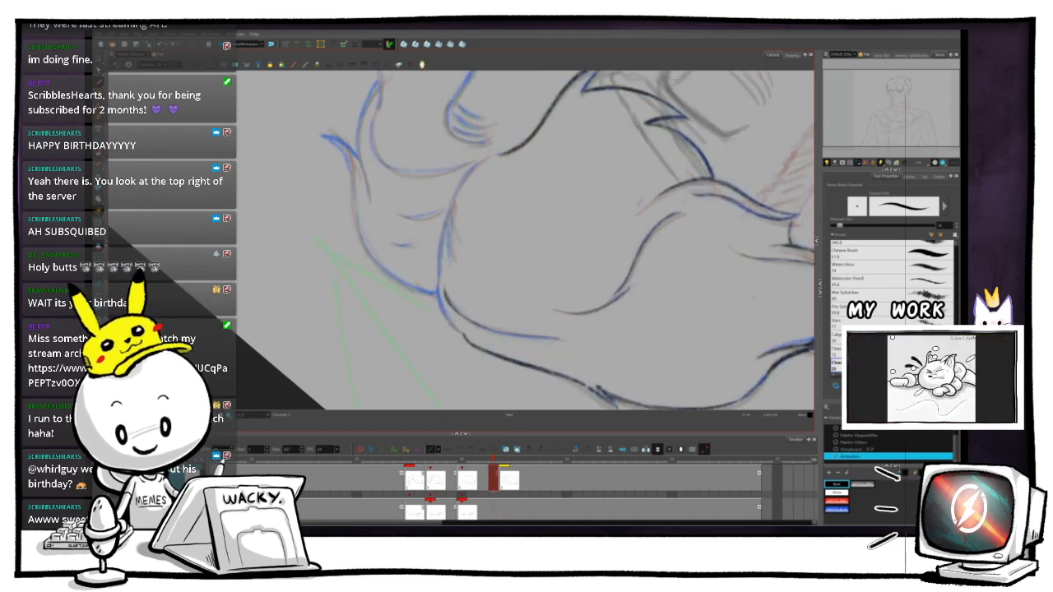
pyautogui.moveTo(527, 240); pyautogui.dragTo(533, 260)
pyautogui.moveTo(625, 247); pyautogui.dragTo(625, 237)
pyautogui.moveTo(526, 240)
pyautogui.mouseDown()
pyautogui.moveTo(532, 215)
pyautogui.moveTo(518, 248)
pyautogui.mouseUp()
pyautogui.press('2')
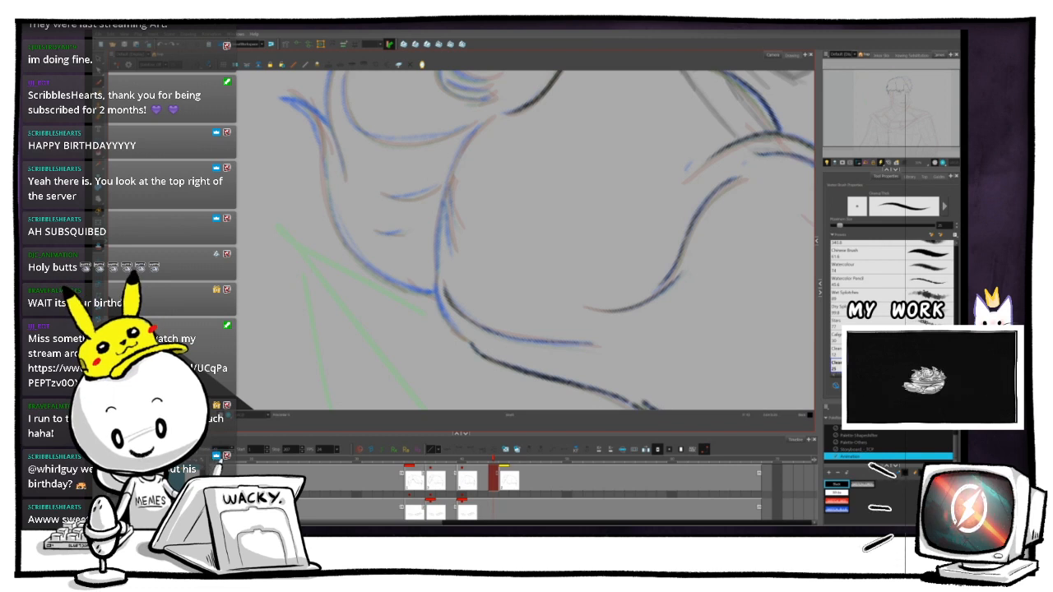
pyautogui.press('.')
pyautogui.press(',')
pyautogui.press('.')
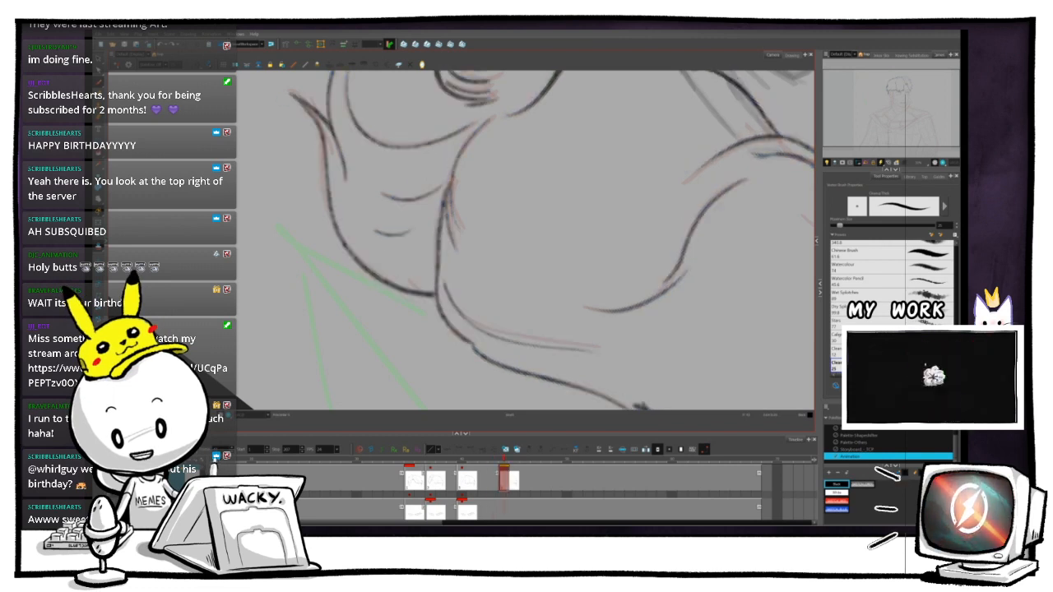
pyautogui.press(',')
pyautogui.press('.')
pyautogui.press(',')
pyautogui.press('.')
pyautogui.press(',')
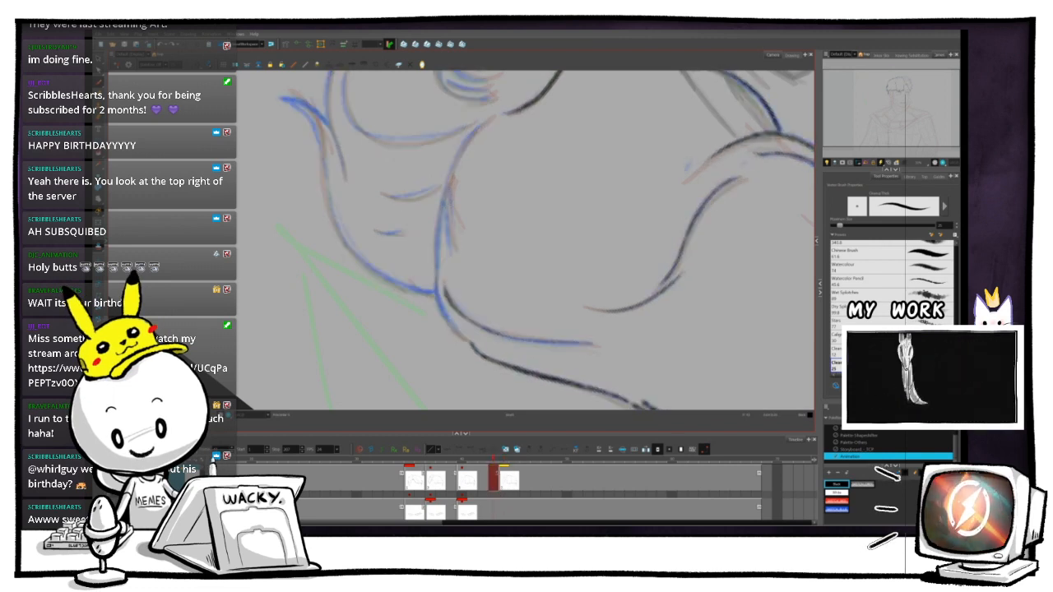
pyautogui.press('.')
pyautogui.press(',')
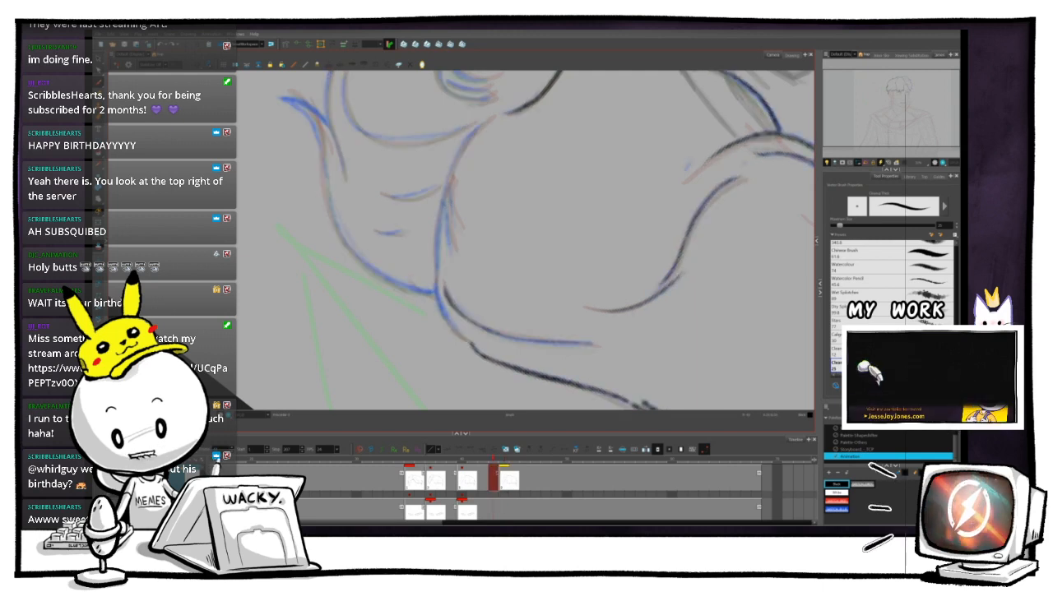
# - Ink the hair contour from its junction with the outer lock to the short hatch strokes, comparing it with the next drawing
pyautogui.moveTo(448, 181); pyautogui.dragTo(435, 265)
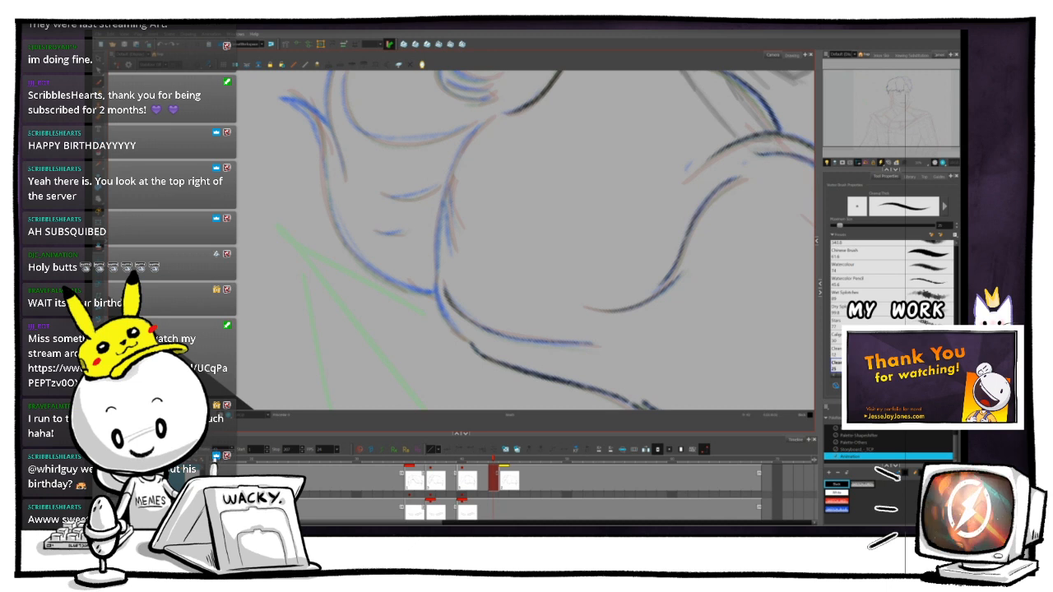
pyautogui.hotkey('alt', 'o')
pyautogui.hotkey('alt', 'o')
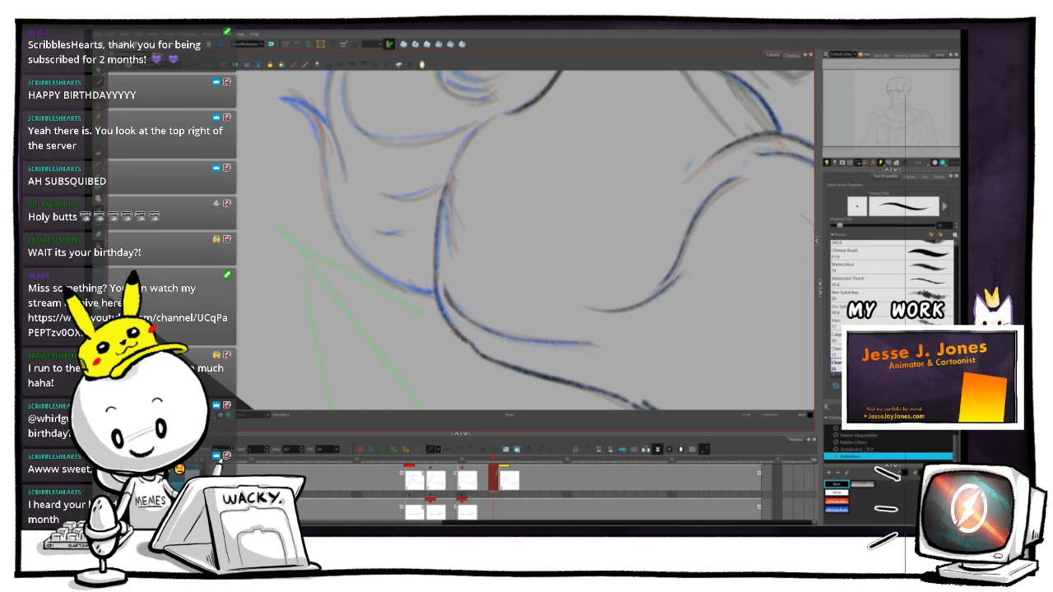
pyautogui.press('.')
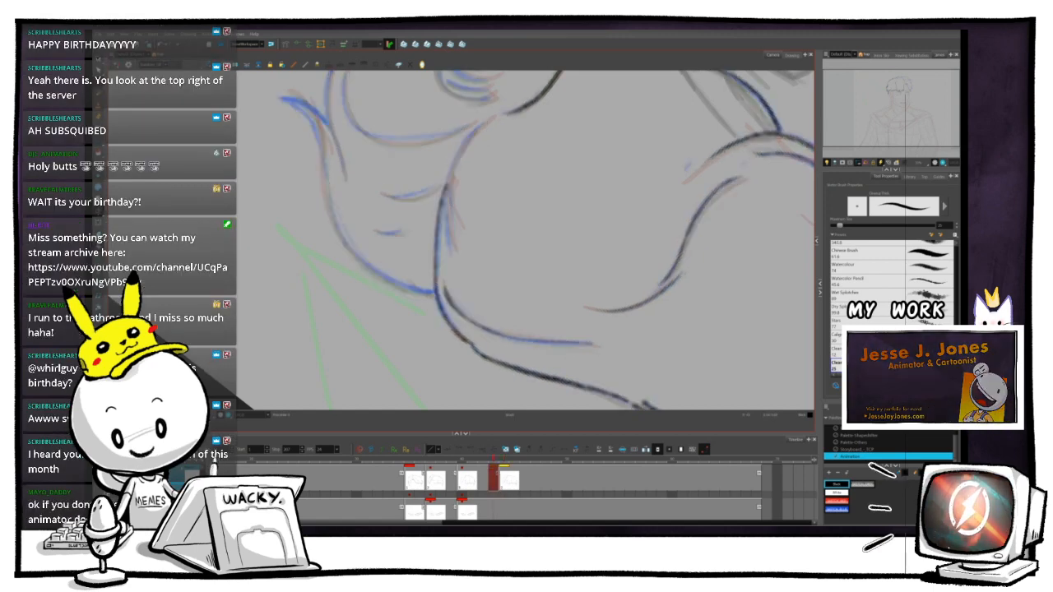
pyautogui.press('.')
pyautogui.press('.')
pyautogui.press('.')
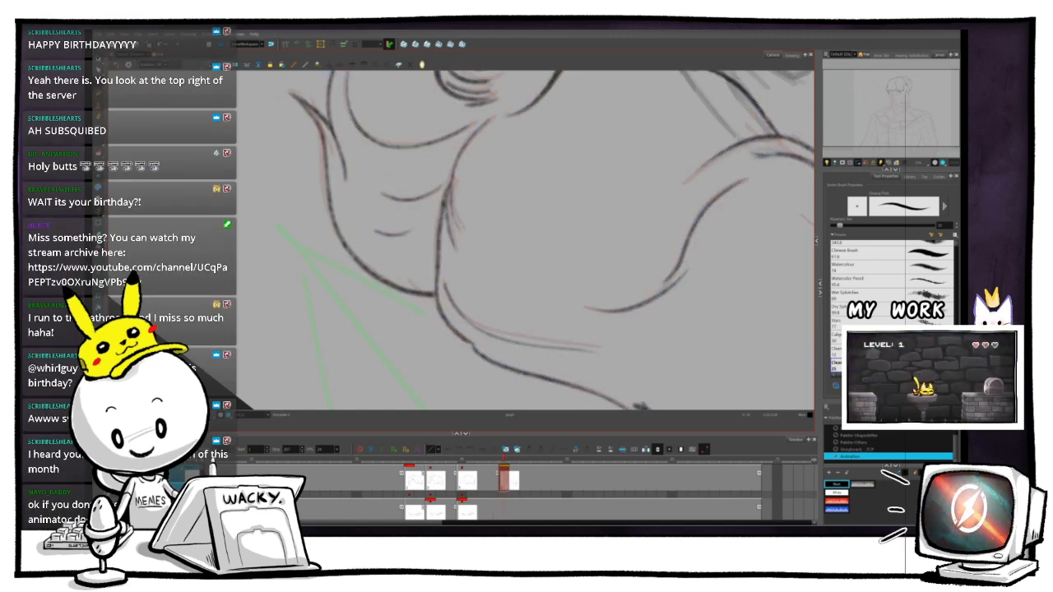
# - Continue inking the hair contour from the short hatch strokes to the end of the curved black outline, checking it against the next drawing
pyautogui.hotkey('ctrl', 'alt')
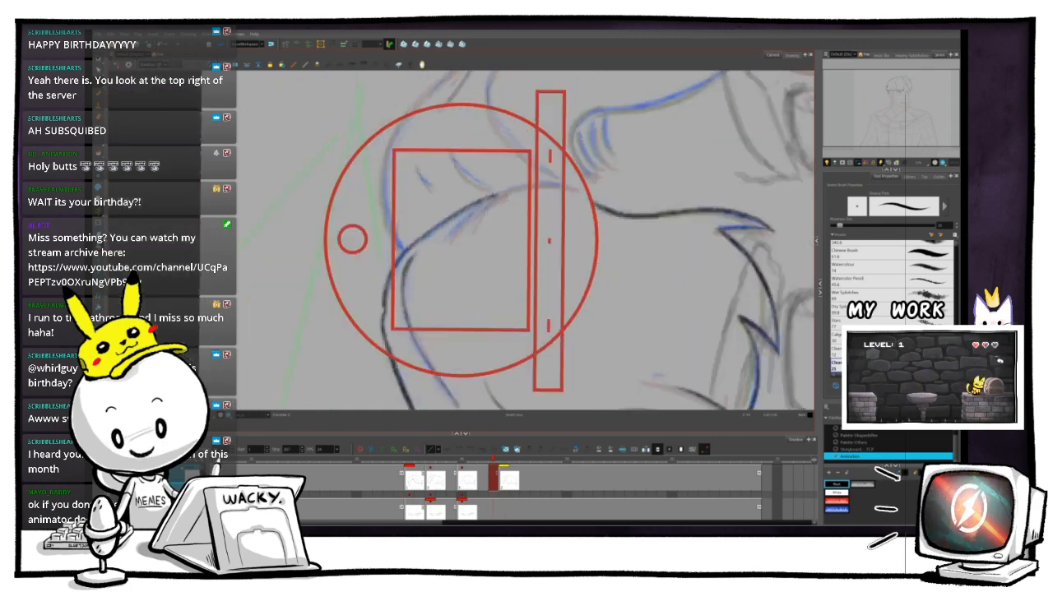
pyautogui.hotkey('ctrl', 'alt')
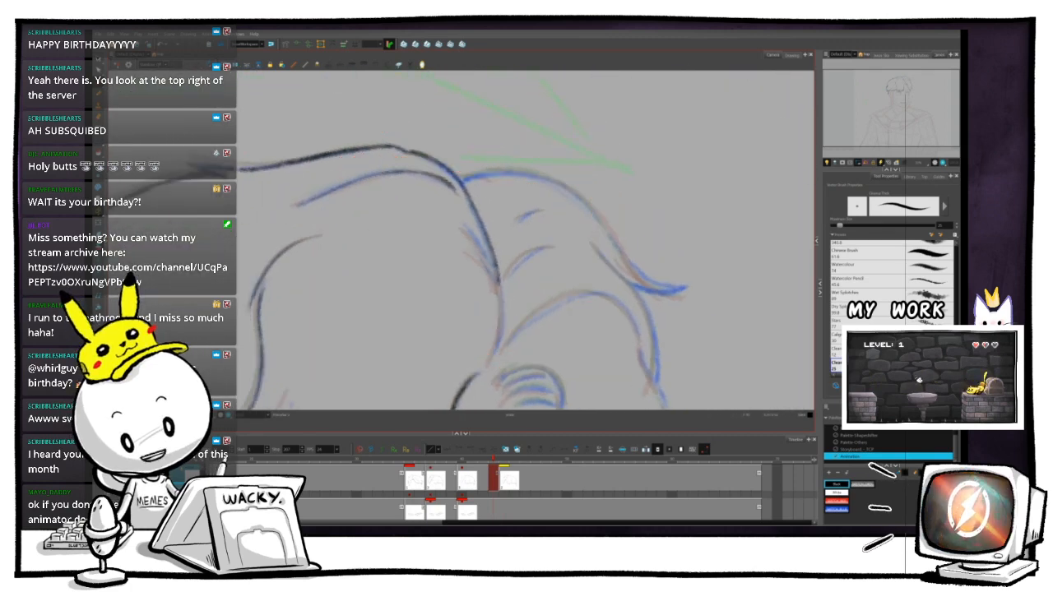
pyautogui.press('1')
pyautogui.press('.')
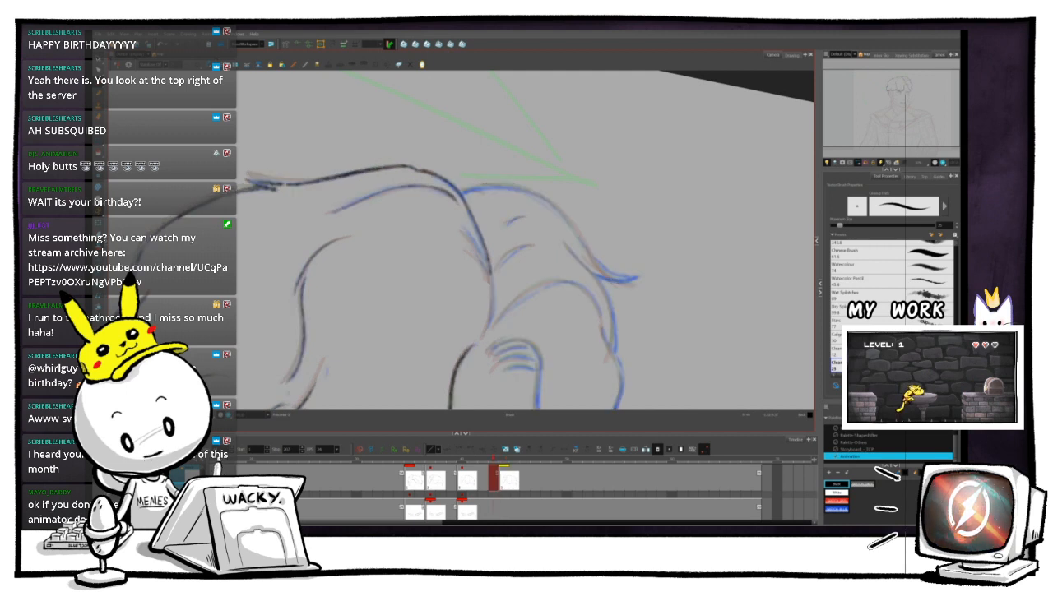
pyautogui.press('.')
pyautogui.press('2')
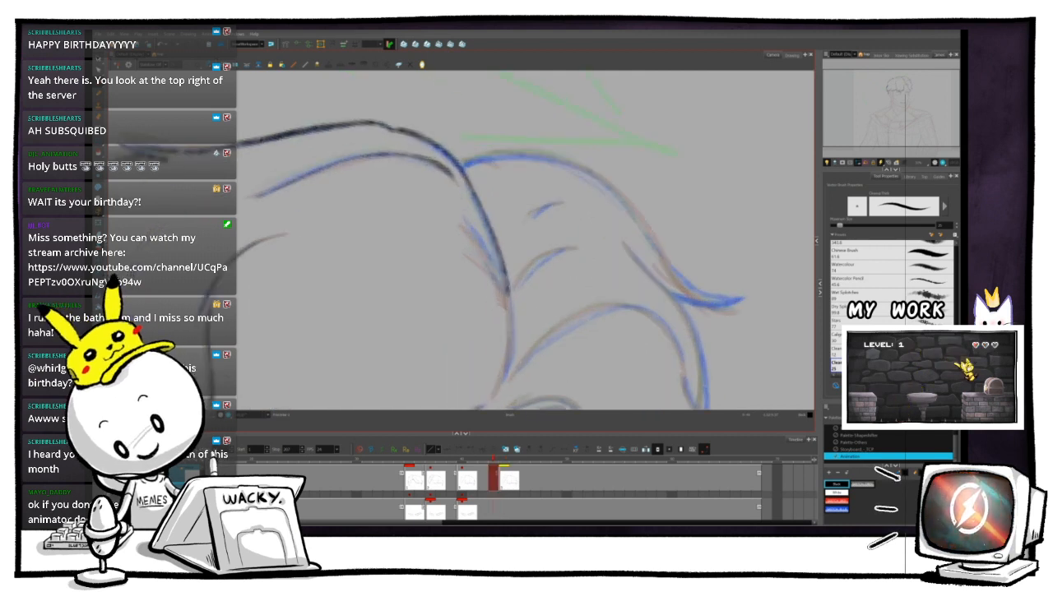
pyautogui.press('space')
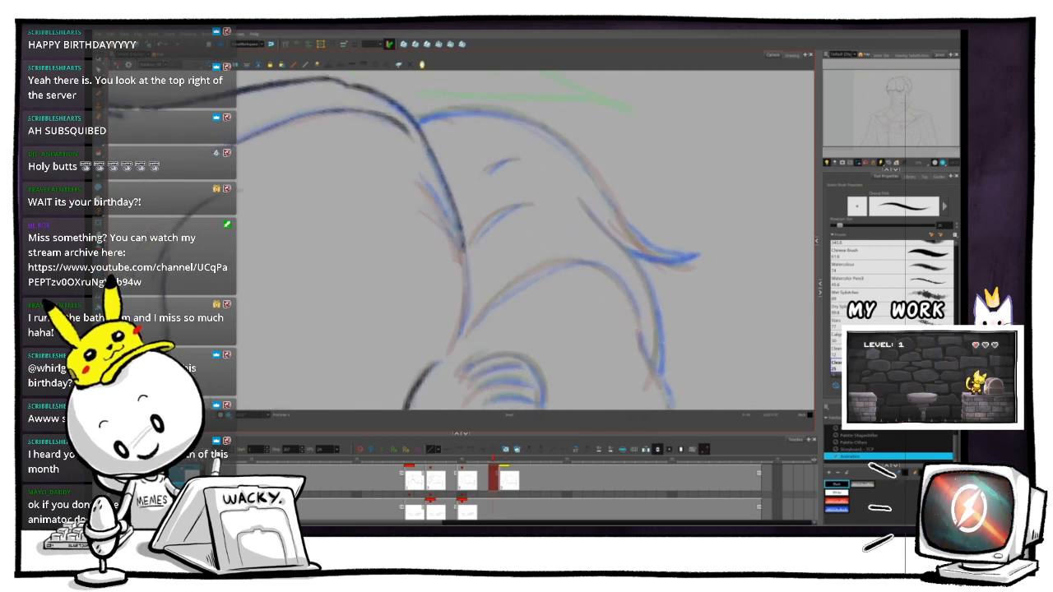
pyautogui.press('.')
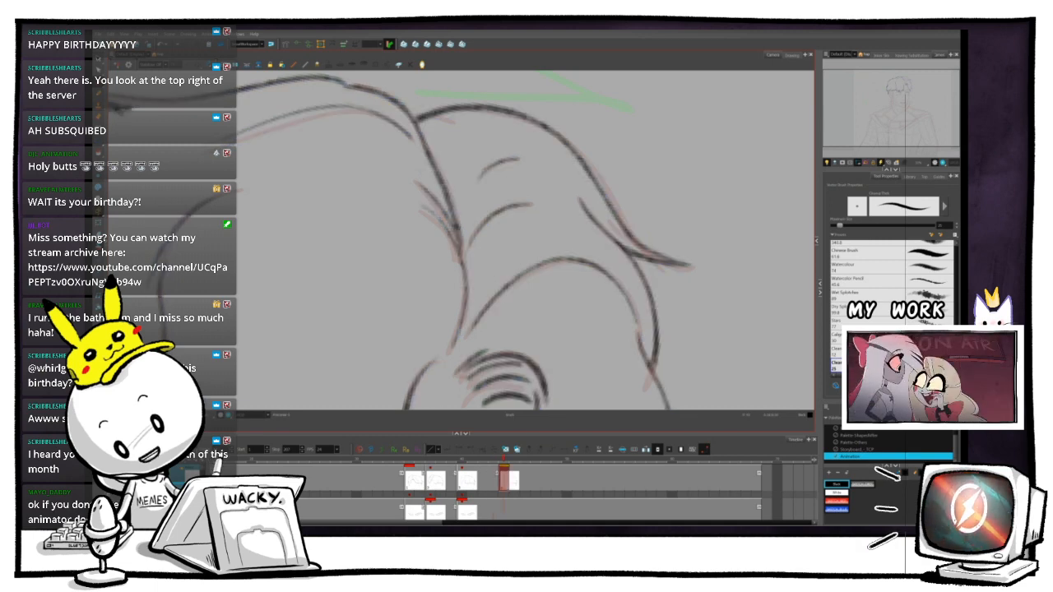
pyautogui.press('.')
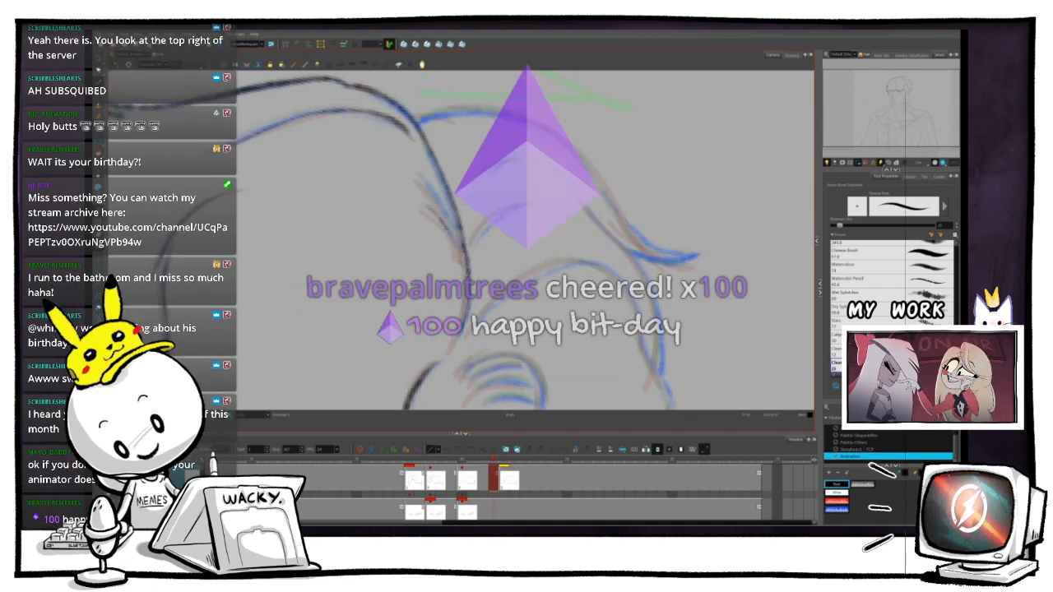
pyautogui.press('.')
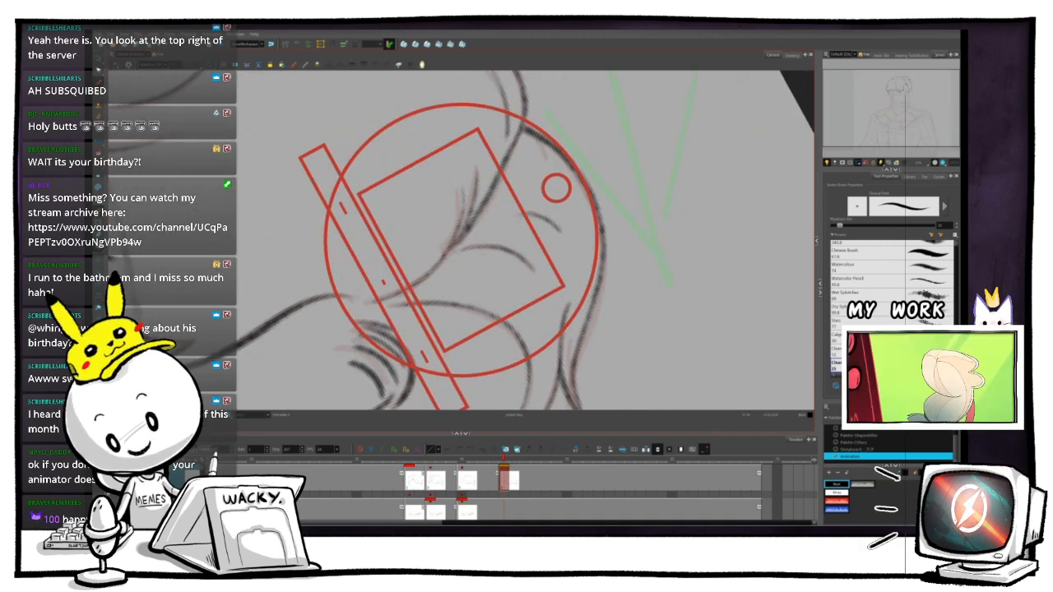
pyautogui.moveTo(512, 240); pyautogui.dragTo(499, 263)
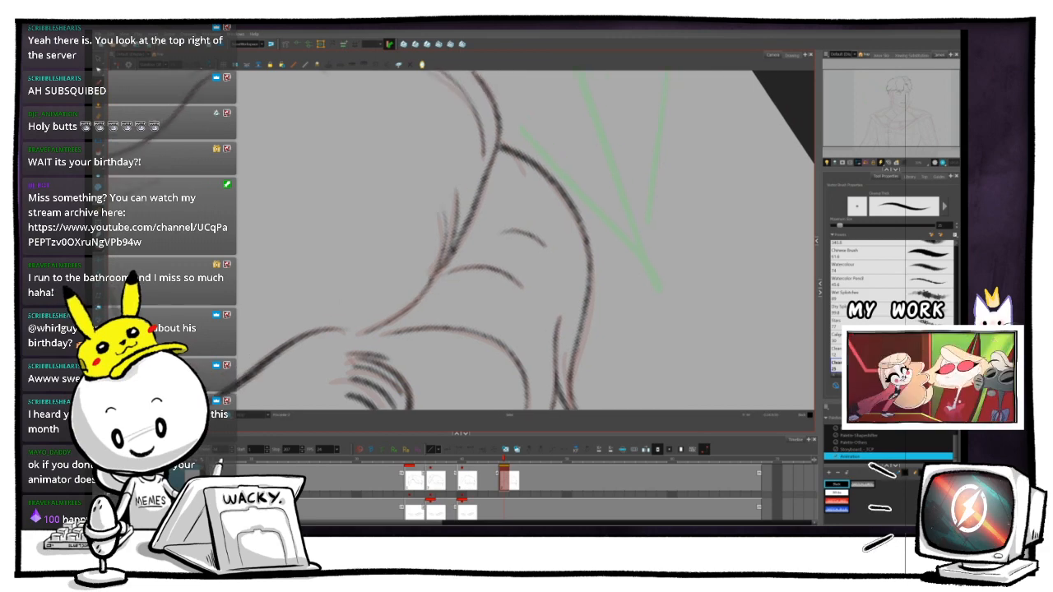
pyautogui.moveTo(552, 184); pyautogui.dragTo(538, 165)
pyautogui.press('.')
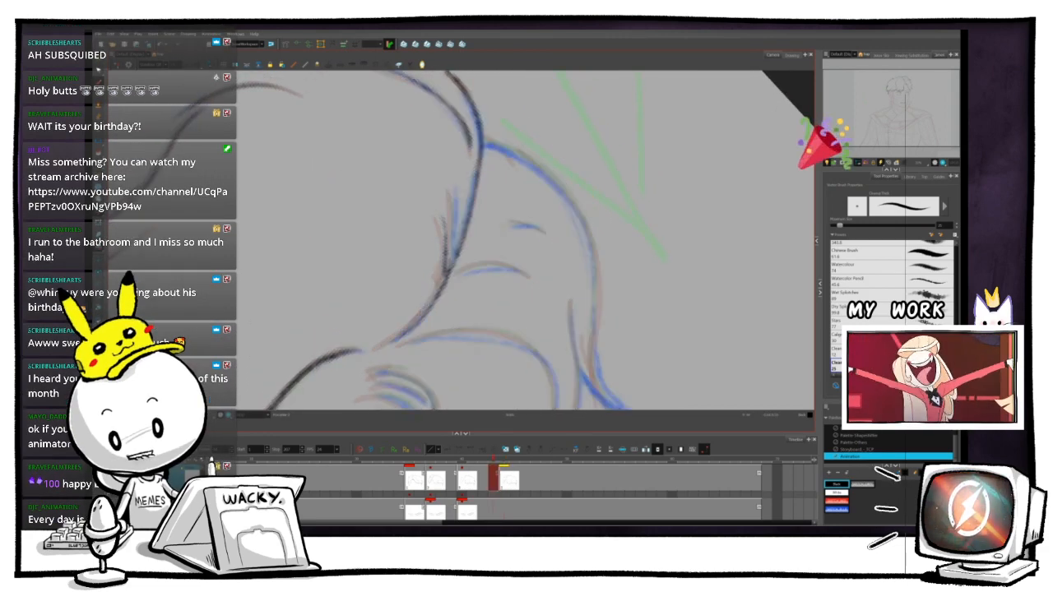
# - Flip between the in-between and the next drawing to compare the completed hair contour and the outer lock
pyautogui.press('.')
pyautogui.press('.')
pyautogui.press('.')
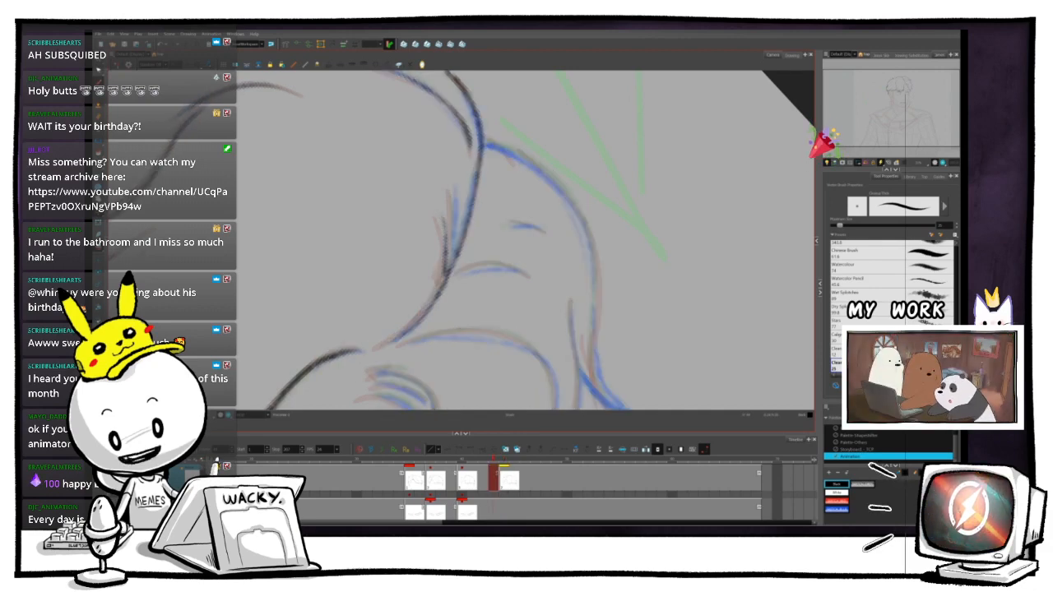
pyautogui.press('.')
pyautogui.press('.')
pyautogui.press('.')
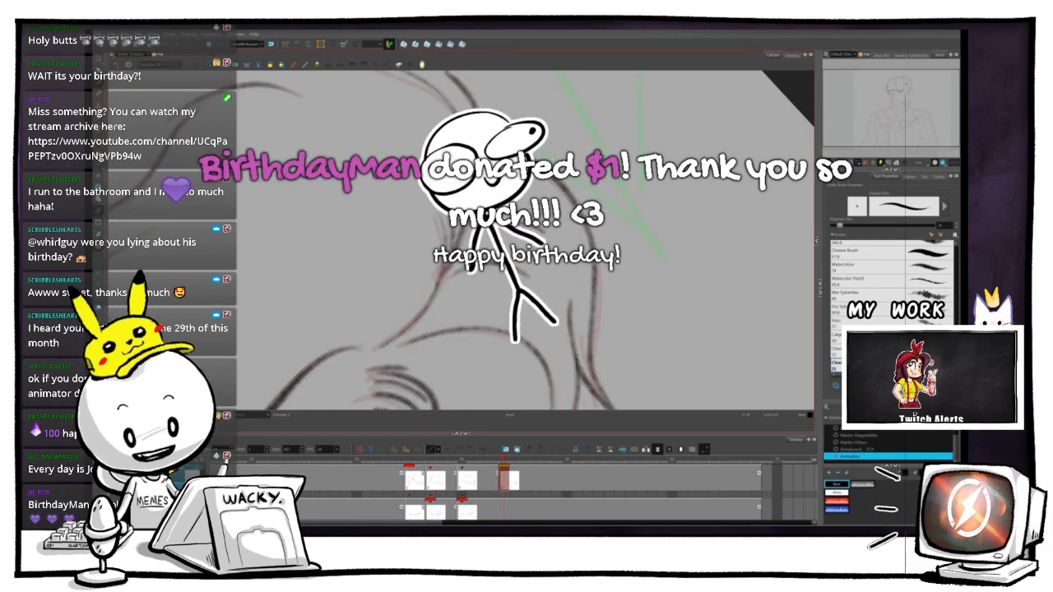
# - Draw the dark in-between contour where the large hair lock meets the smaller lock, following the onion-skin lines
pyautogui.press('.')
pyautogui.press('.')
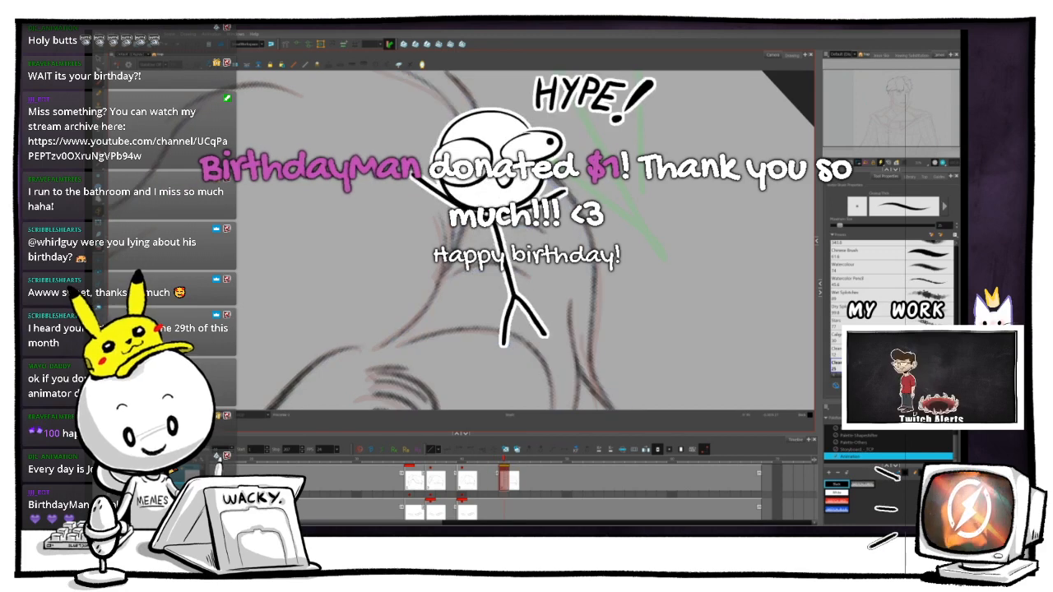
pyautogui.press('.')
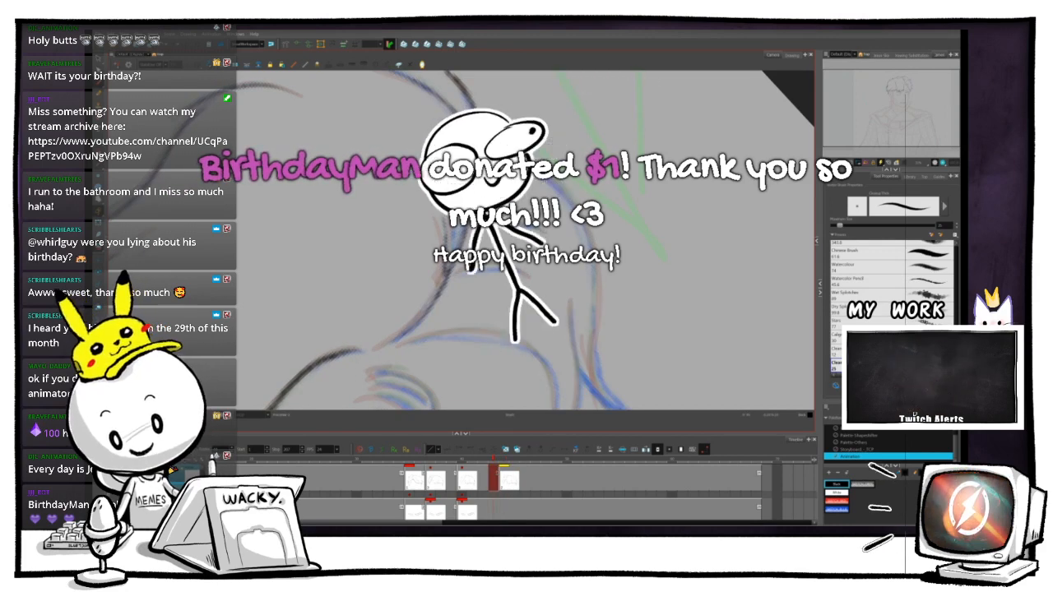
pyautogui.moveTo(428, 354); pyautogui.dragTo(453, 353)
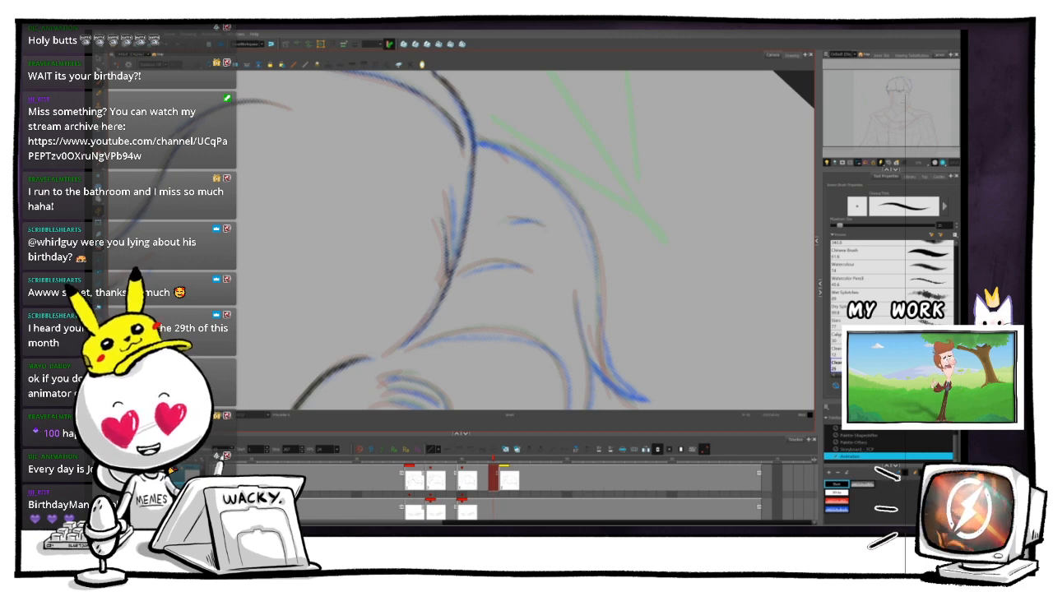
pyautogui.moveTo(536, 160)
pyautogui.mouseDown()
pyautogui.moveTo(557, 188)
pyautogui.moveTo(536, 162)
pyautogui.mouseUp()
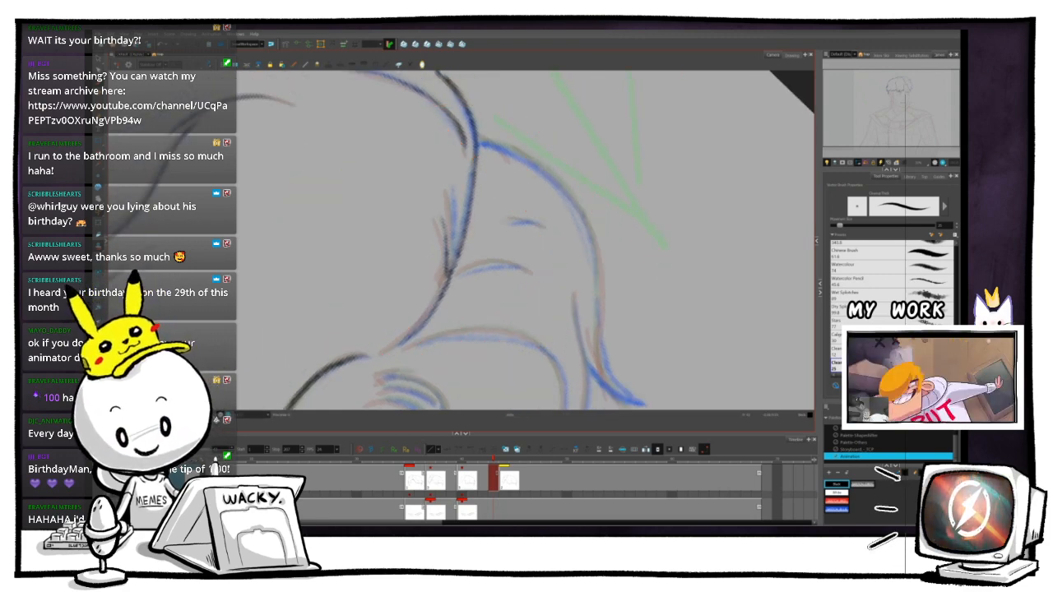
pyautogui.moveTo(525, 211); pyautogui.dragTo(537, 233)
pyautogui.scroll(2, 527, 240)
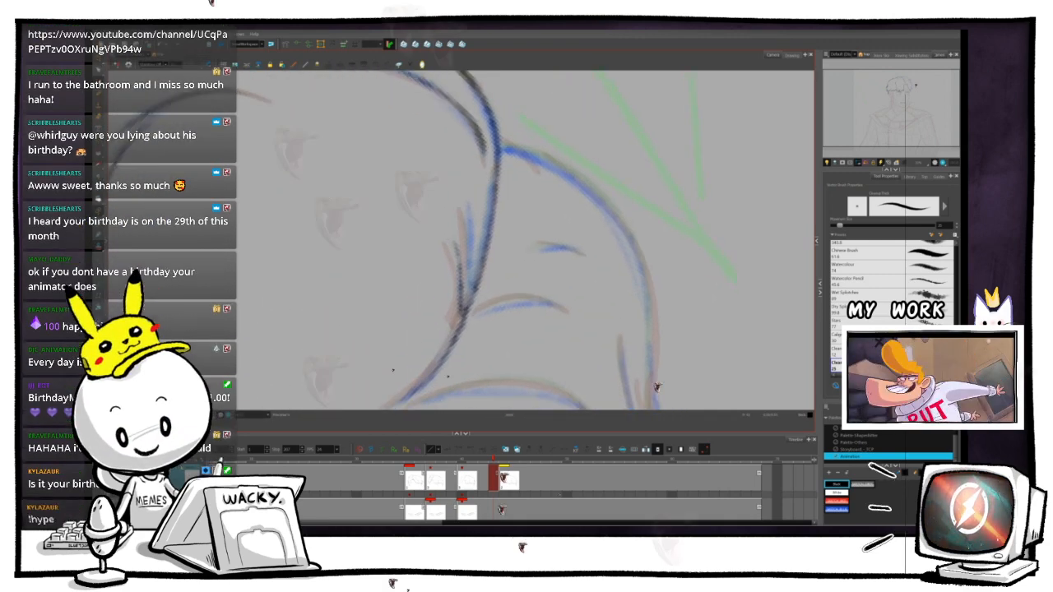
pyautogui.moveTo(535, 160); pyautogui.dragTo(548, 174)
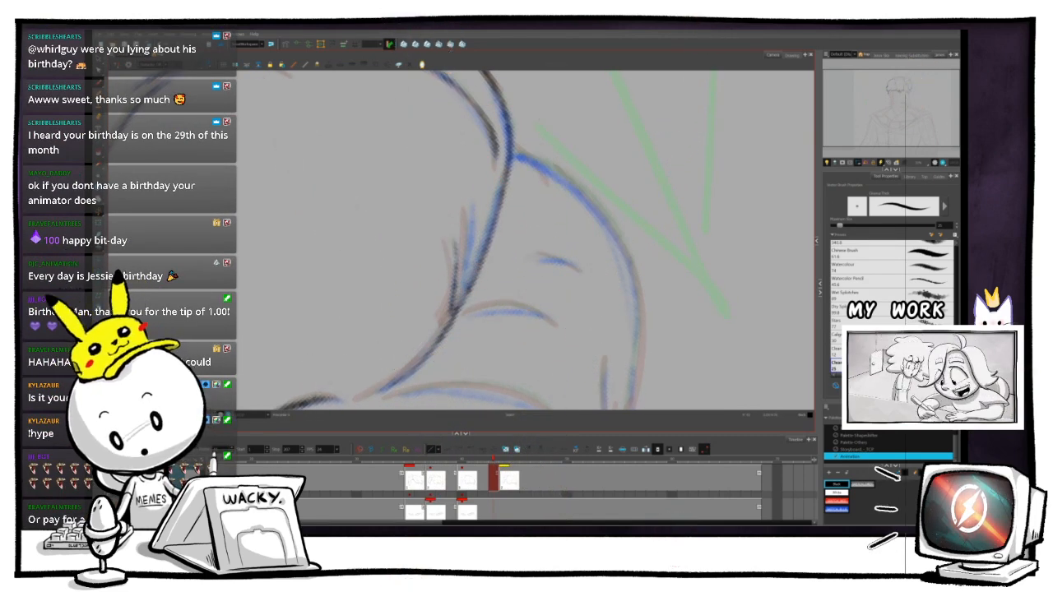
pyautogui.moveTo(546, 172); pyautogui.dragTo(536, 192)
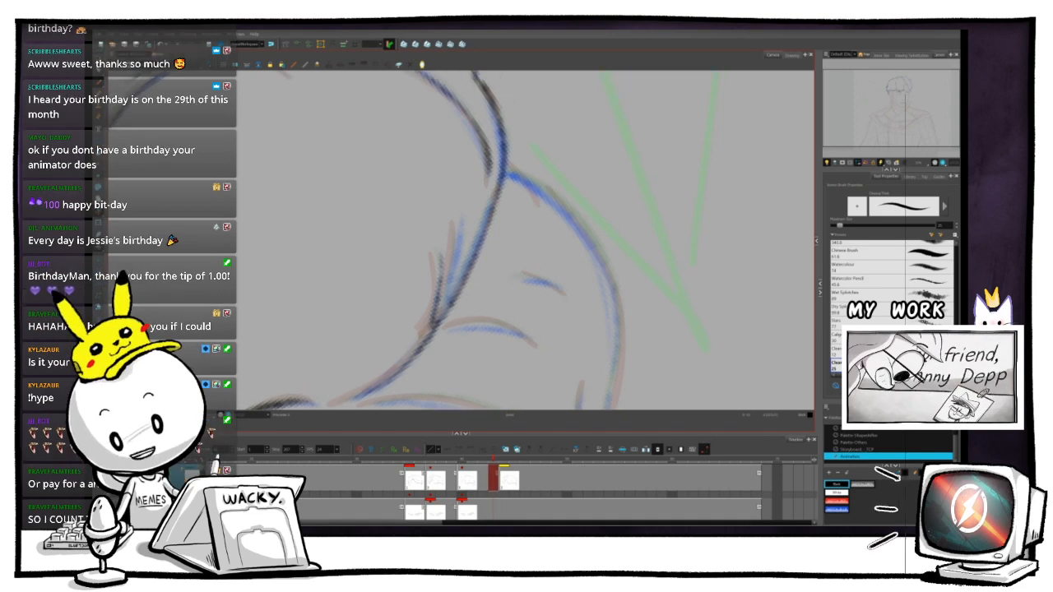
# - Flip back and forth between the in-between and the neighbouring drawing to check how the hair contour moves
pyautogui.press('.')
pyautogui.press('.')
pyautogui.press('.')
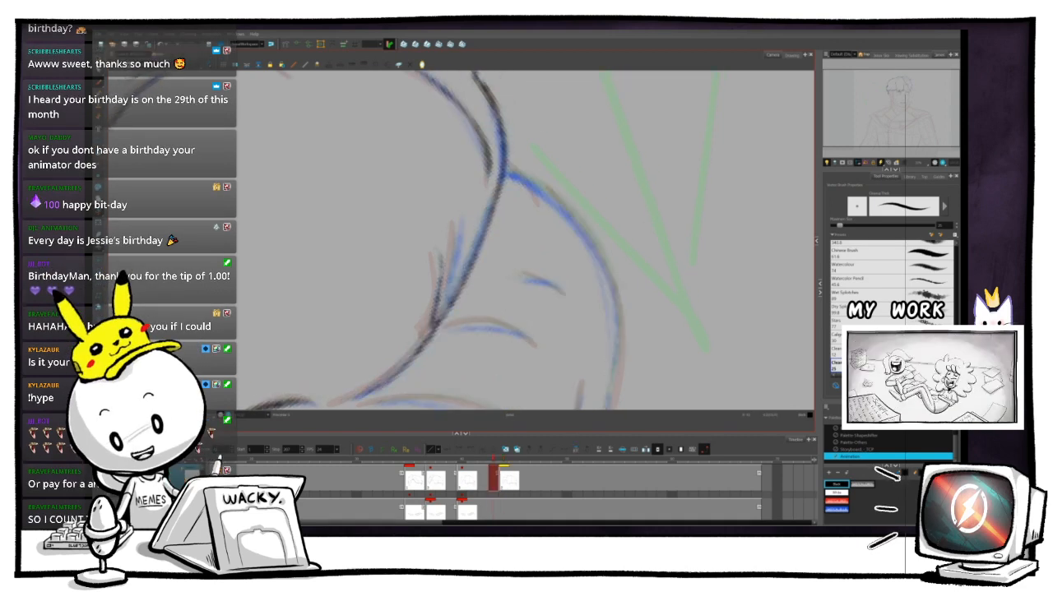
pyautogui.press('.')
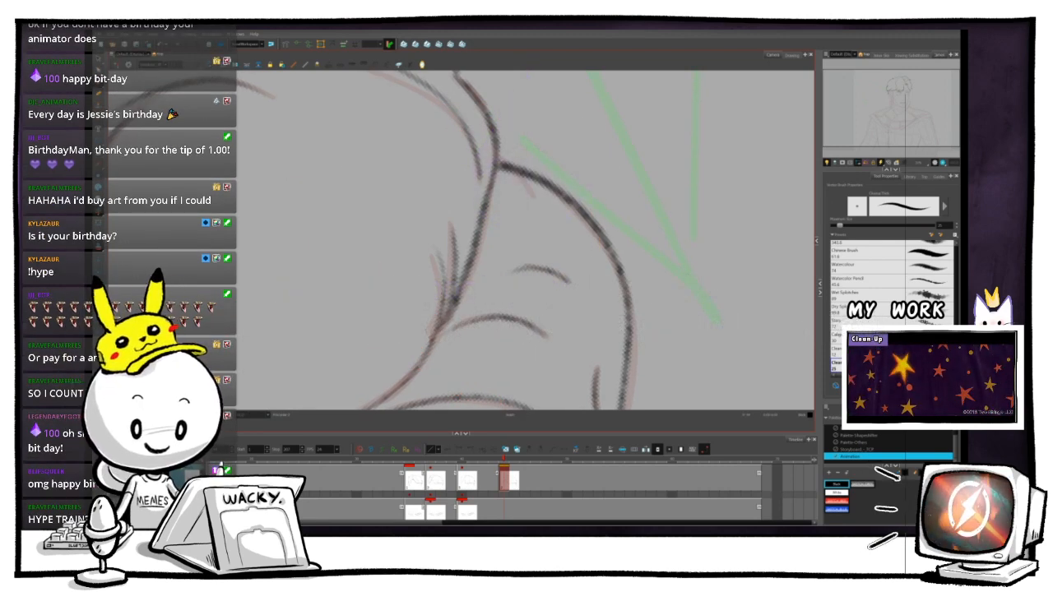
pyautogui.press('.')
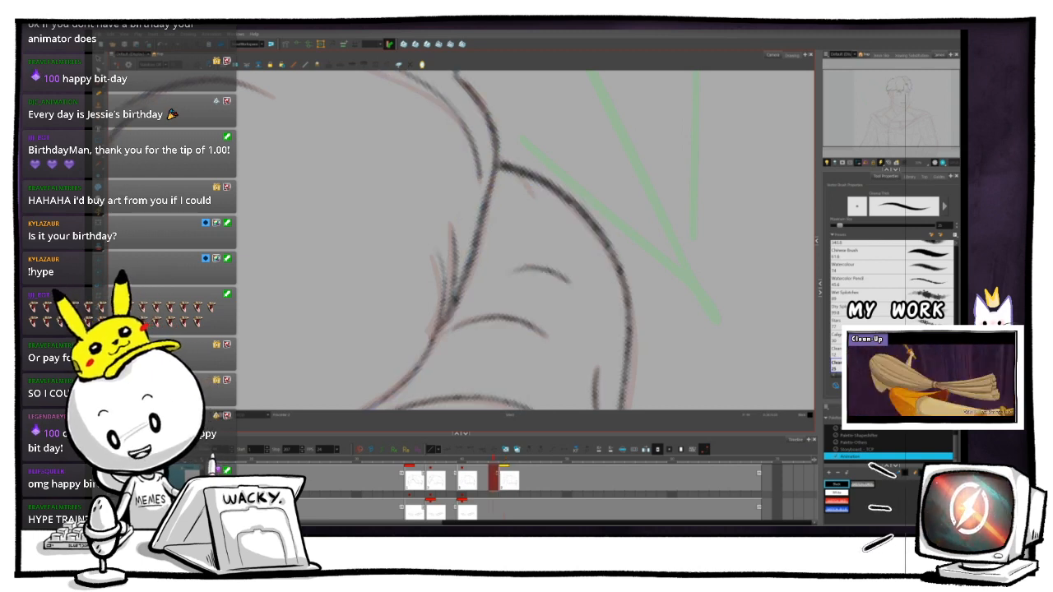
pyautogui.press('.')
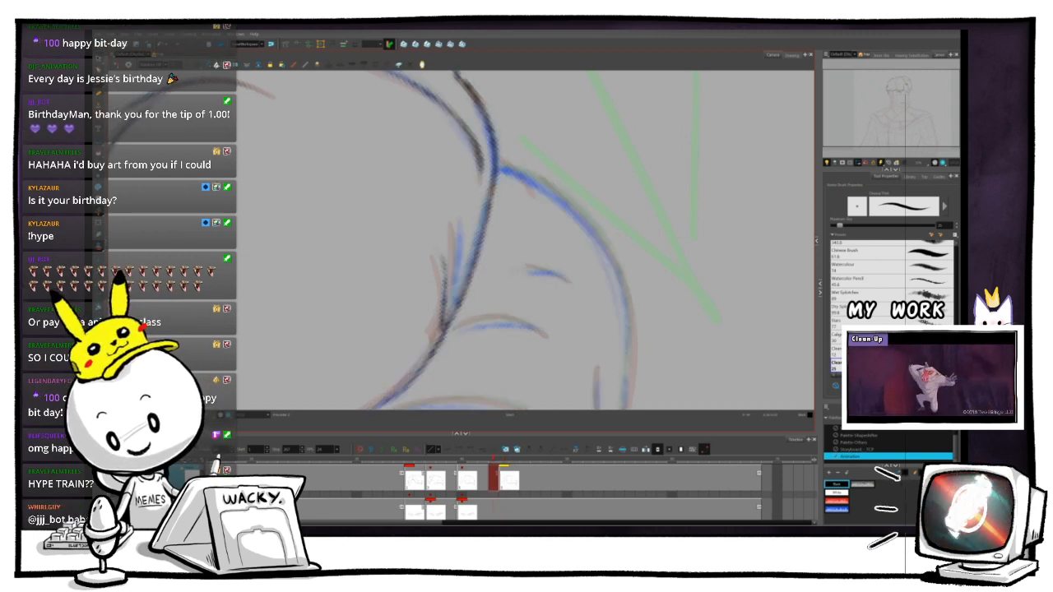
pyautogui.press('.')
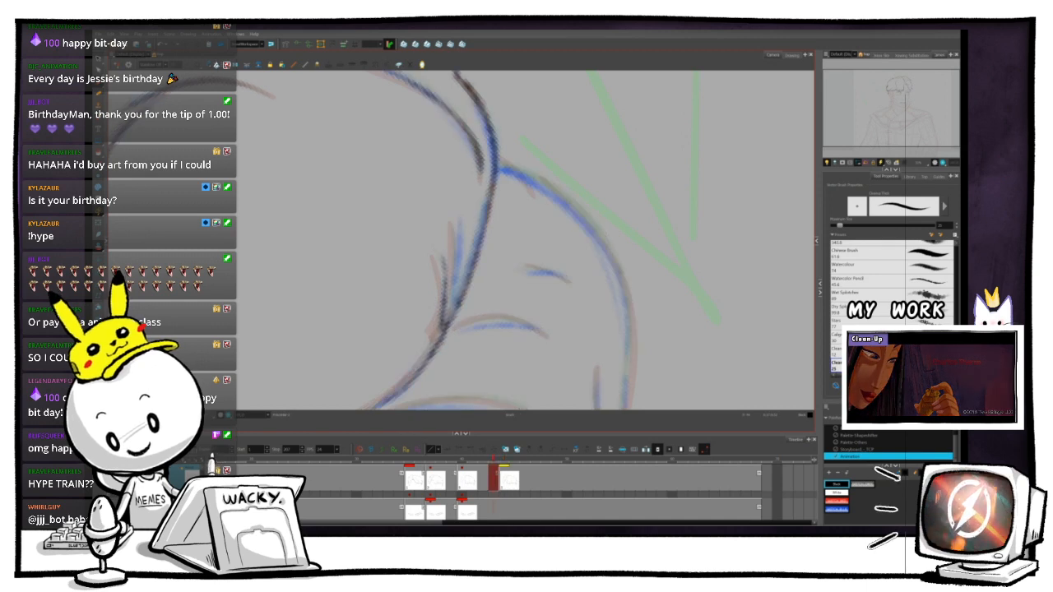
pyautogui.press('.')
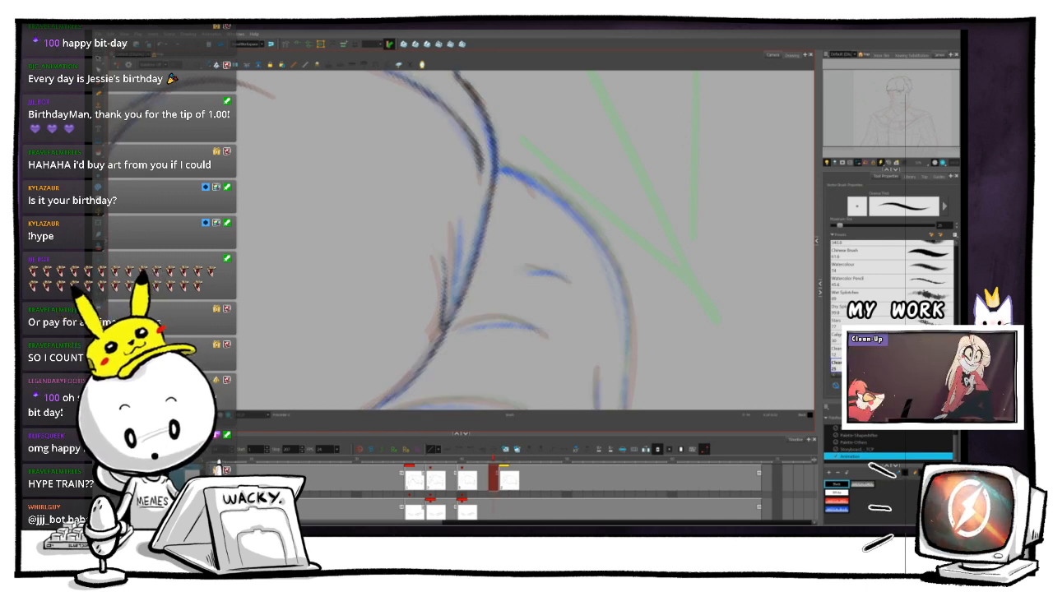
pyautogui.press('.')
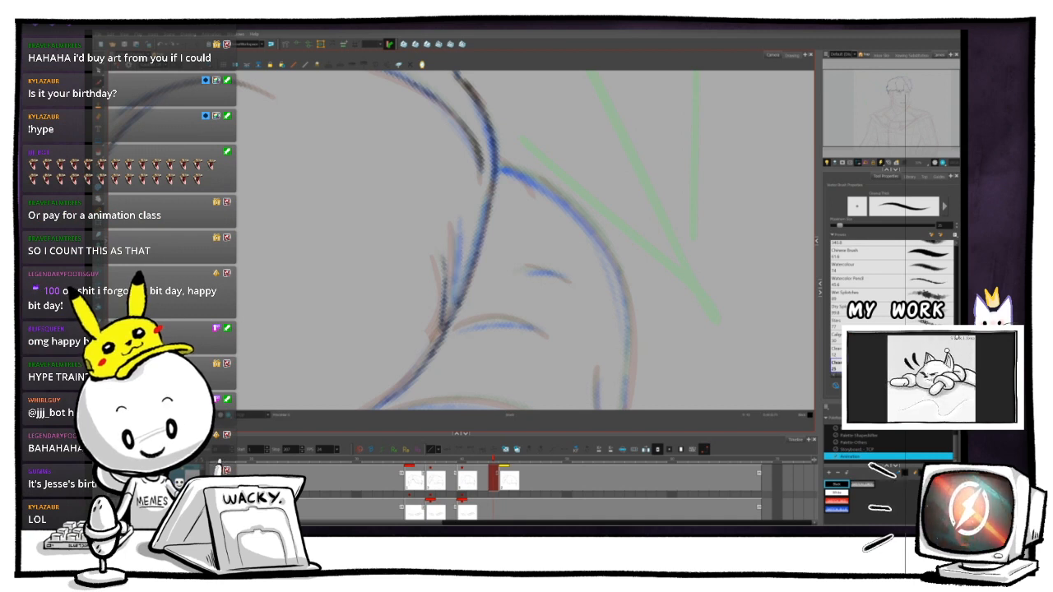
# - Add a short dark crease stroke beside the contour between the two hair locks
pyautogui.press('2')
pyautogui.press('2')
pyautogui.press('2')
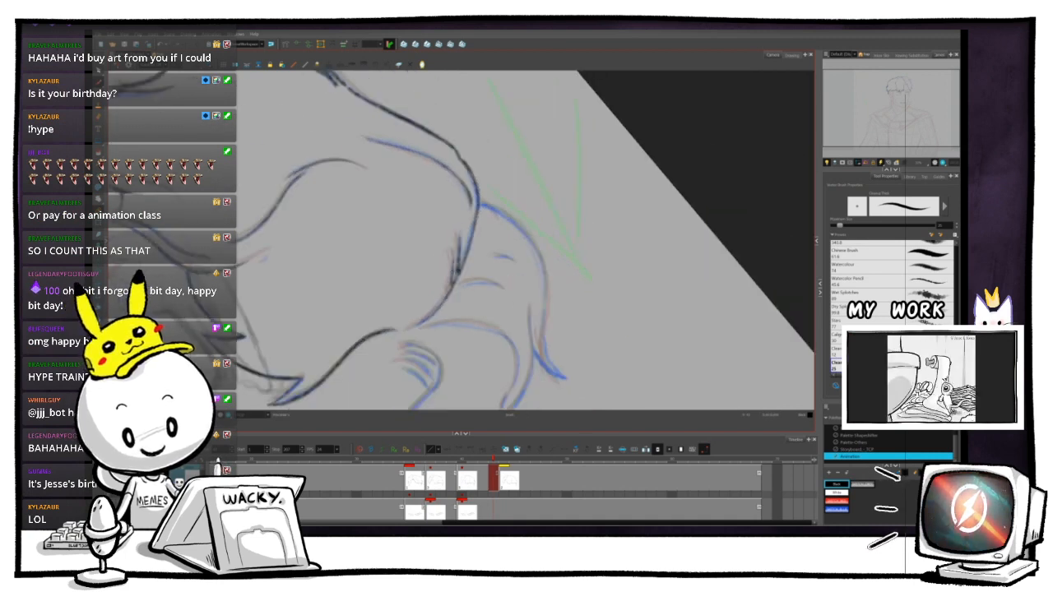
pyautogui.press('1')
pyautogui.press('1')
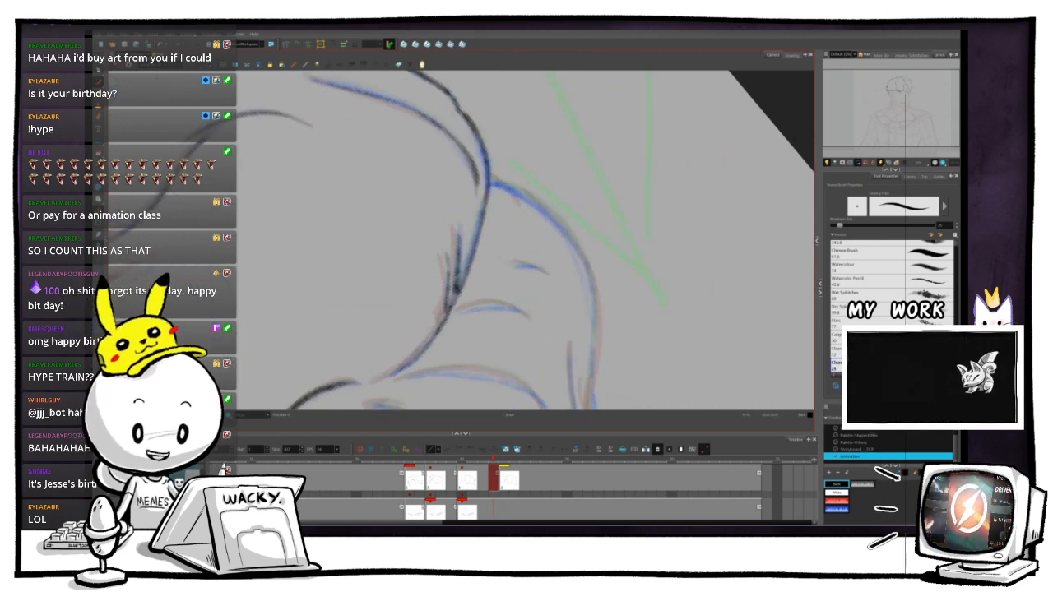
pyautogui.moveTo(543, 170); pyautogui.dragTo(522, 149)
pyautogui.moveTo(470, 173); pyautogui.dragTo(390, 142)
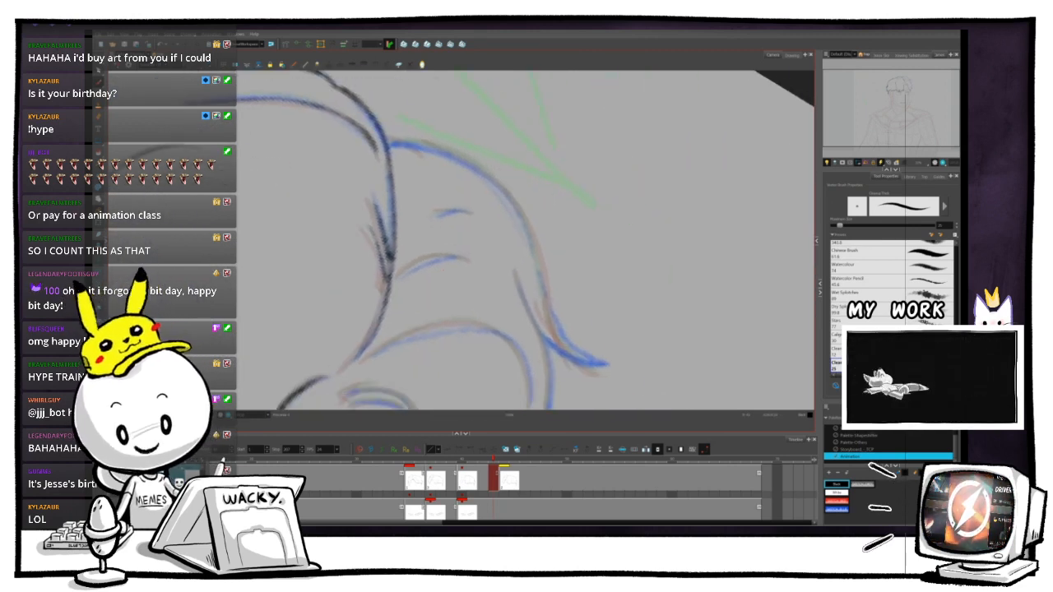
pyautogui.press('2')
pyautogui.moveTo(464, 240); pyautogui.dragTo(474, 252)
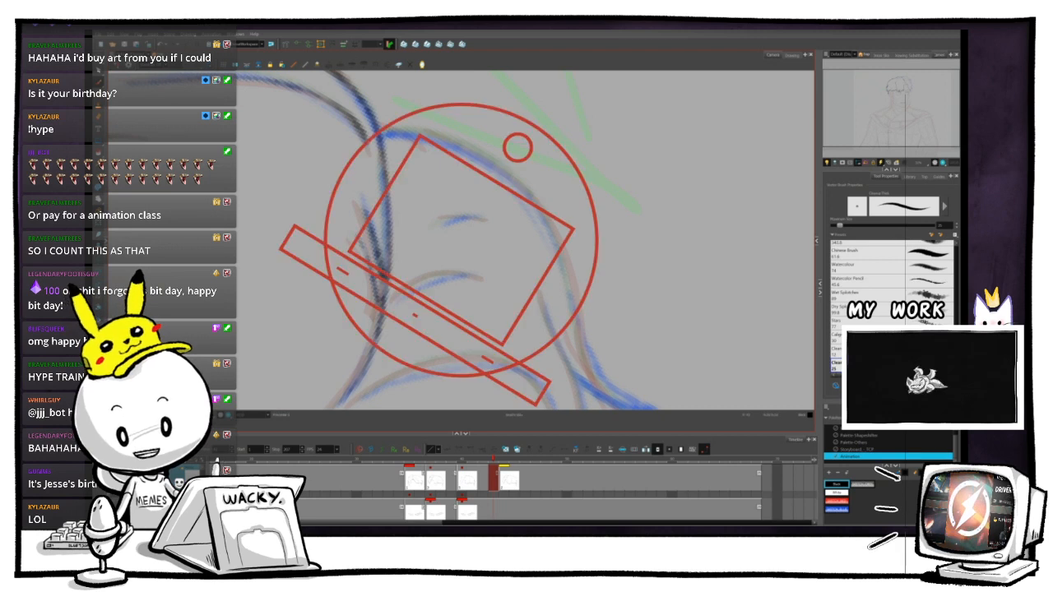
pyautogui.moveTo(517, 147); pyautogui.dragTo(512, 144)
pyautogui.moveTo(512, 240); pyautogui.dragTo(521, 239)
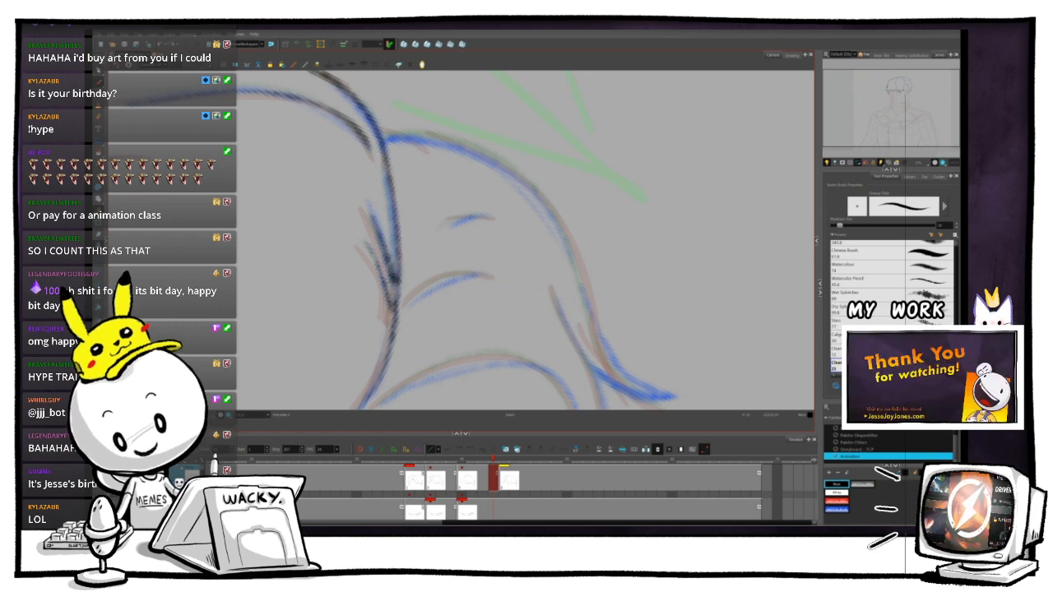
# - Try to delete the long dark contour stroke between the two hair locks with the Select tool
pyautogui.hotkey('alt', 's')
pyautogui.press('1')
pyautogui.press('1')
pyautogui.press('1')
pyautogui.press('1')
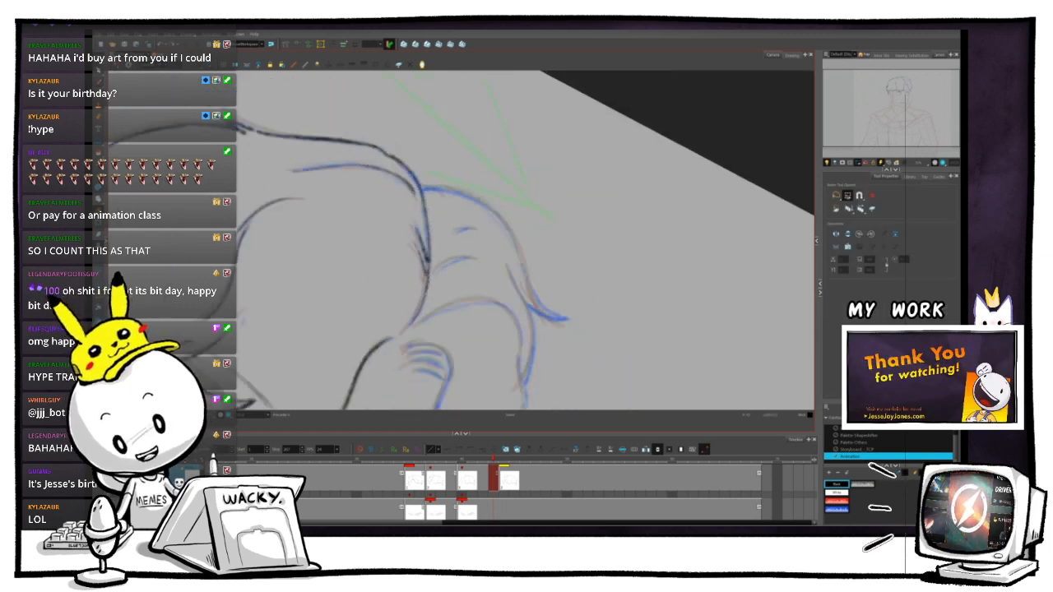
pyautogui.press('2')
pyautogui.press('2')
pyautogui.press('2')
pyautogui.press('2')
pyautogui.moveTo(461, 241); pyautogui.dragTo(478, 221)
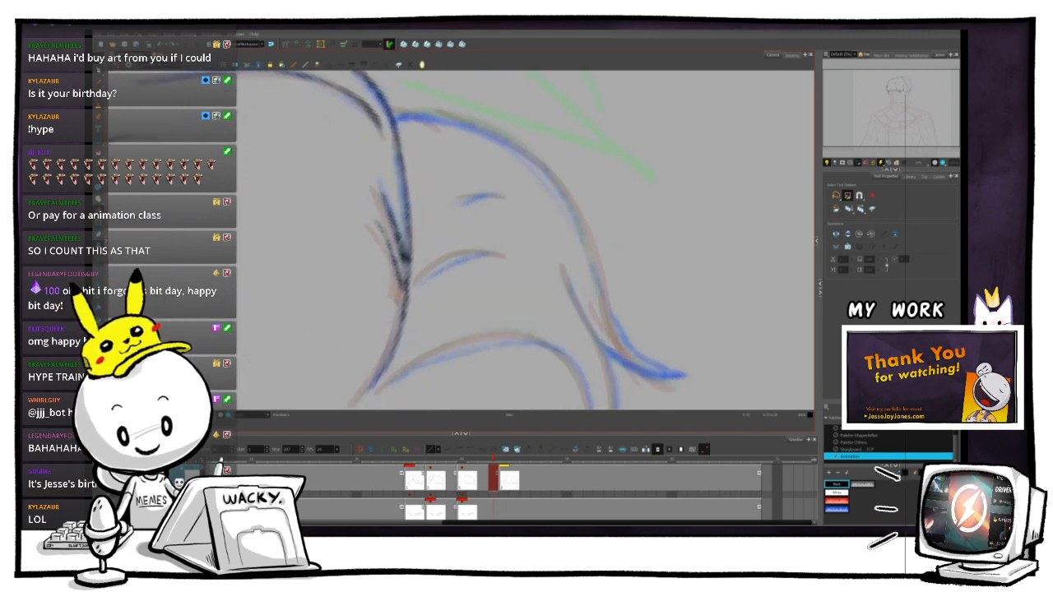
pyautogui.moveTo(510, 144); pyautogui.dragTo(449, 134)
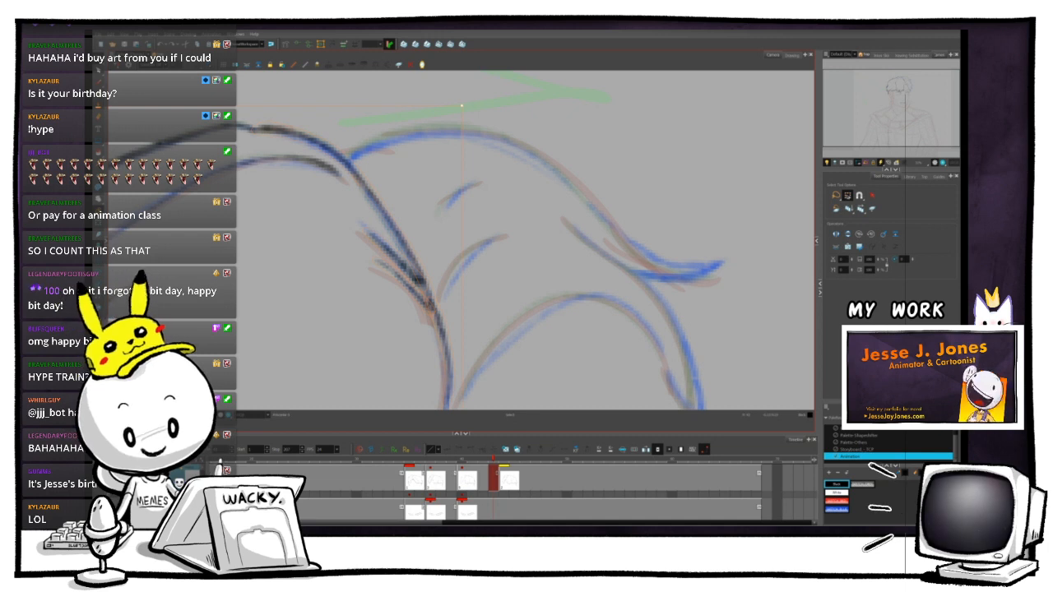
pyautogui.press('Delete')
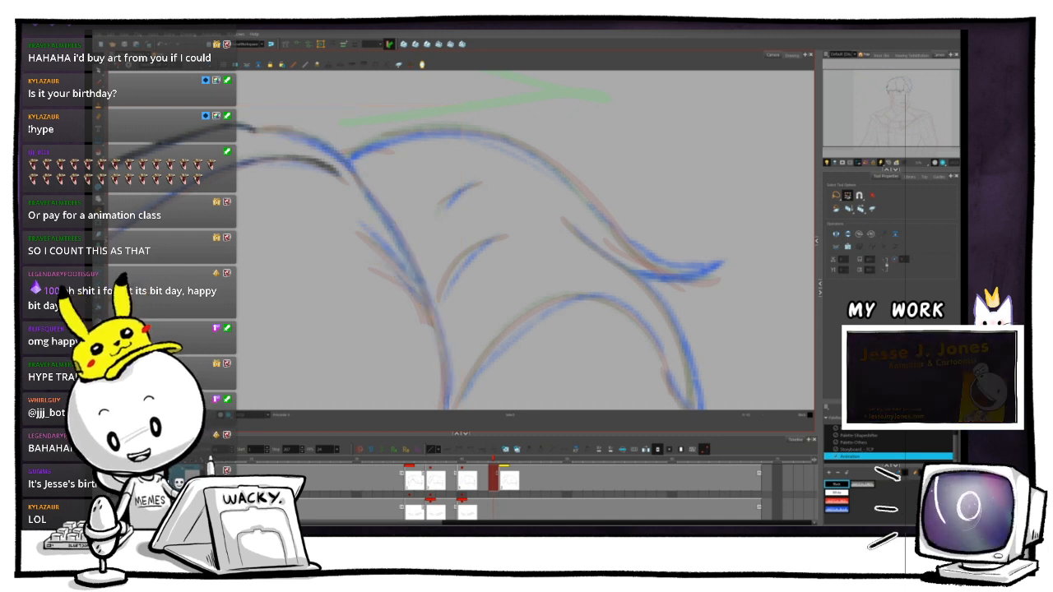
pyautogui.hotkey('ctrl', 'z')
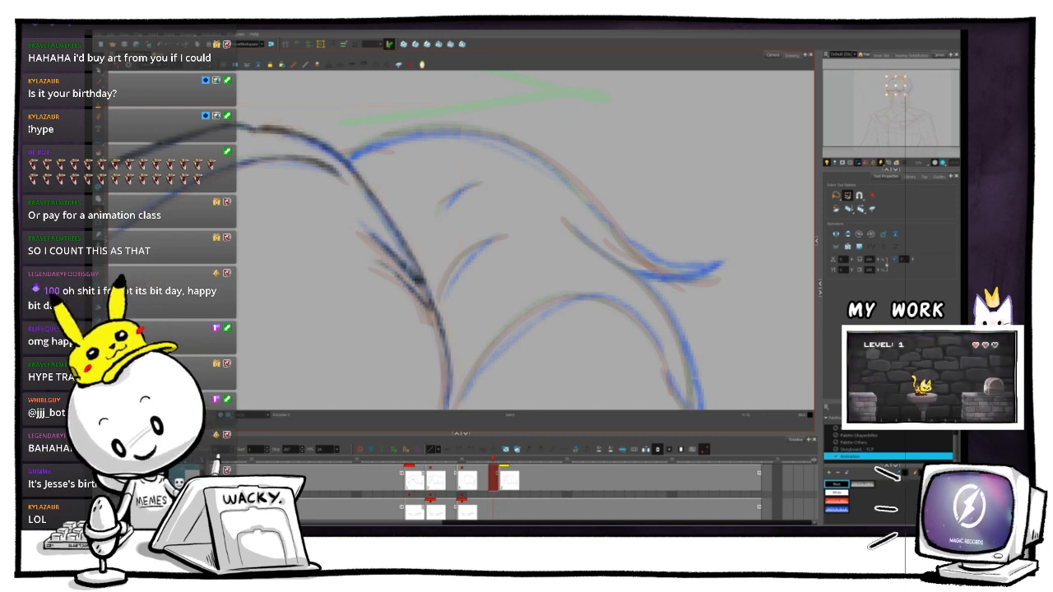
# - Try to delete the short dark crease stroke beside the hair contour
pyautogui.moveTo(461, 177); pyautogui.dragTo(521, 151)
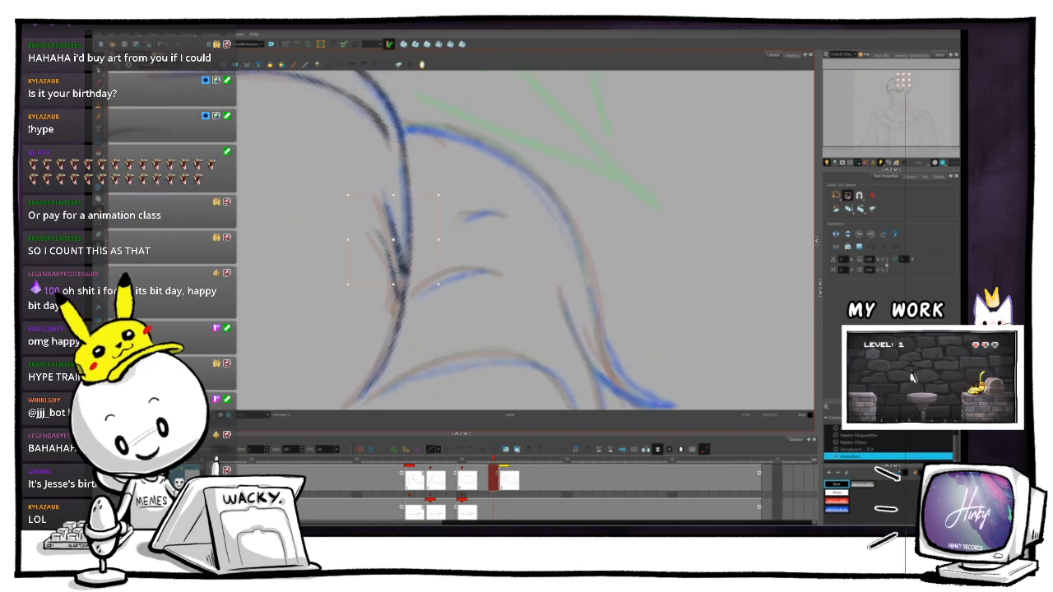
pyautogui.press('Delete')
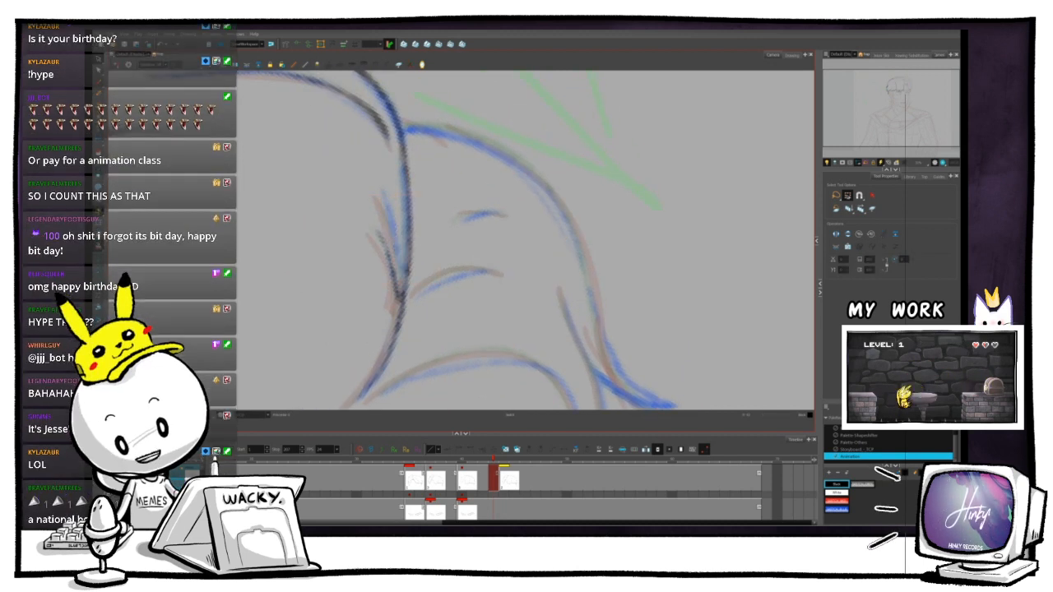
pyautogui.hotkey('ctrl', 'z')
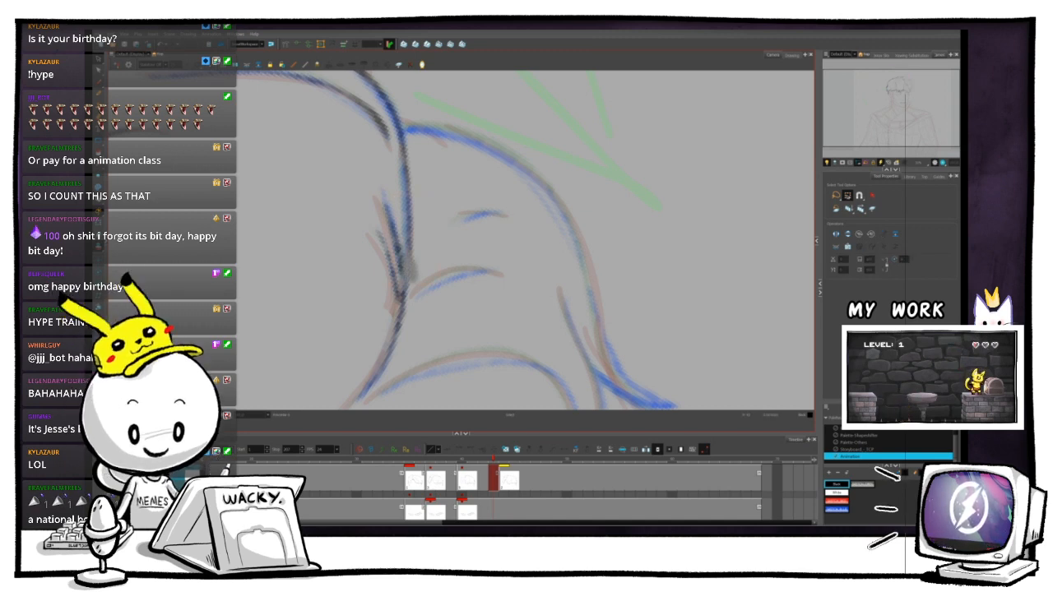
# - Compare the whole hair shape with the neighbouring drawings by flipping between them at different canvas rotations
pyautogui.press('1')
pyautogui.press('1')
pyautogui.press('1')
pyautogui.press('1')
pyautogui.hotkey('ctrl', 'alt')
pyautogui.moveTo(519, 148); pyautogui.dragTo(466, 132)
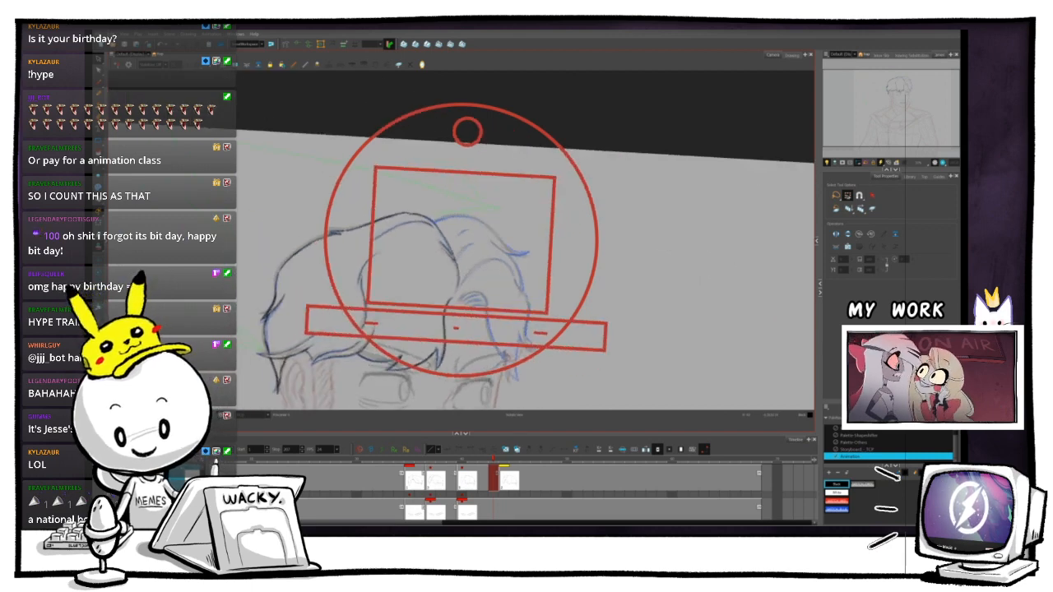
pyautogui.press('f')
pyautogui.press('g')
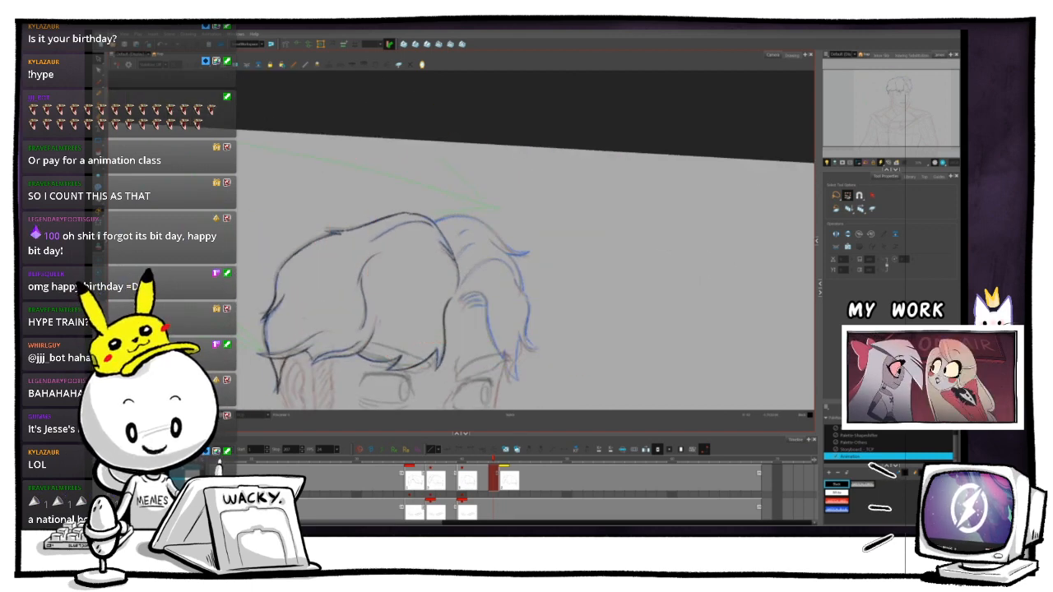
pyautogui.press('f')
pyautogui.press('g')
pyautogui.hotkey('ctrl', 'alt')
pyautogui.moveTo(442, 120)
pyautogui.mouseDown()
pyautogui.moveTo(474, 117)
pyautogui.moveTo(558, 163)
pyautogui.mouseUp()
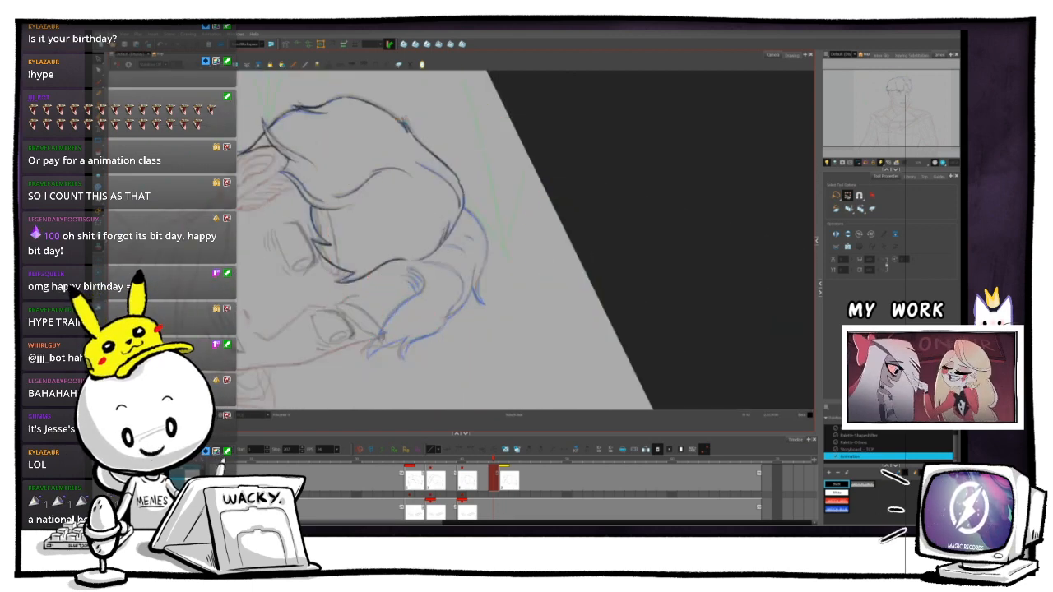
# - Examine the contour between the hair locks close up and in relation to the whole head
pyautogui.press('2')
pyautogui.press('2')
pyautogui.press('2')
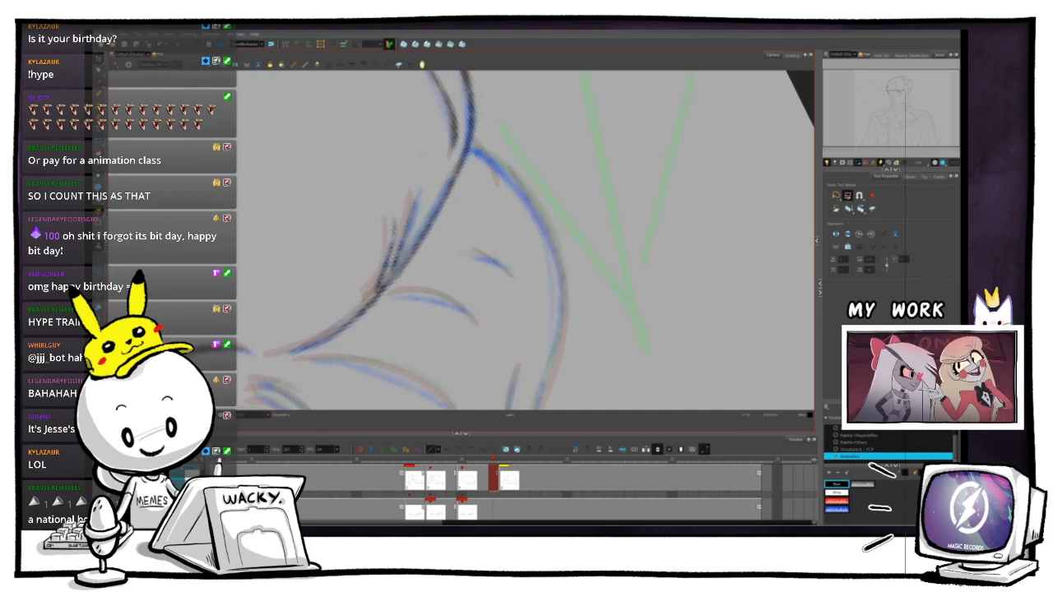
pyautogui.press('1')
pyautogui.press('1')
pyautogui.press('1')
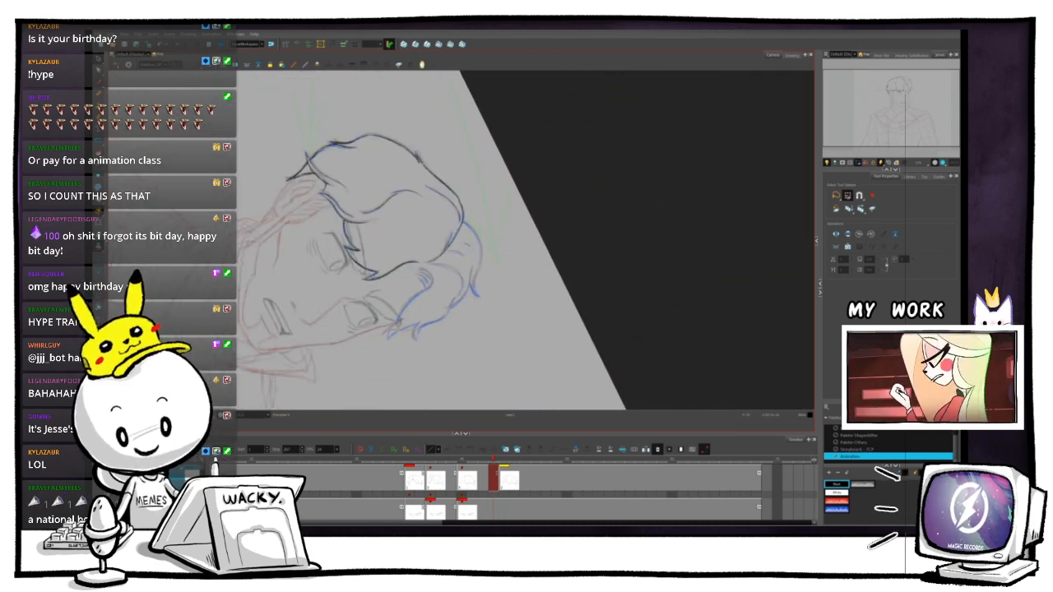
pyautogui.hotkey('ctrl', 'alt')
pyautogui.moveTo(559, 193); pyautogui.dragTo(488, 135)
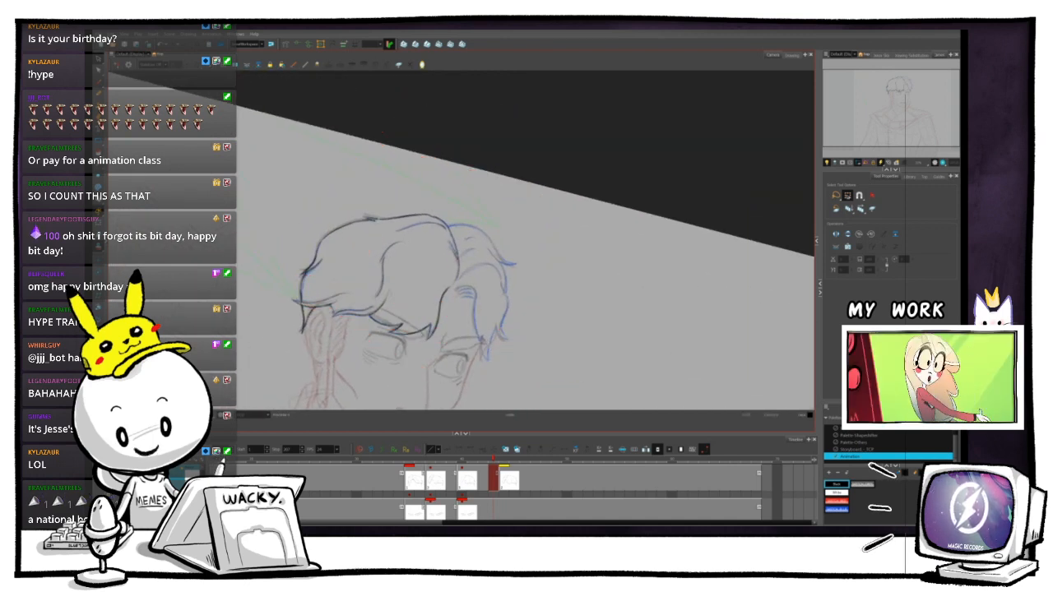
pyautogui.scroll(4, 460, 240)
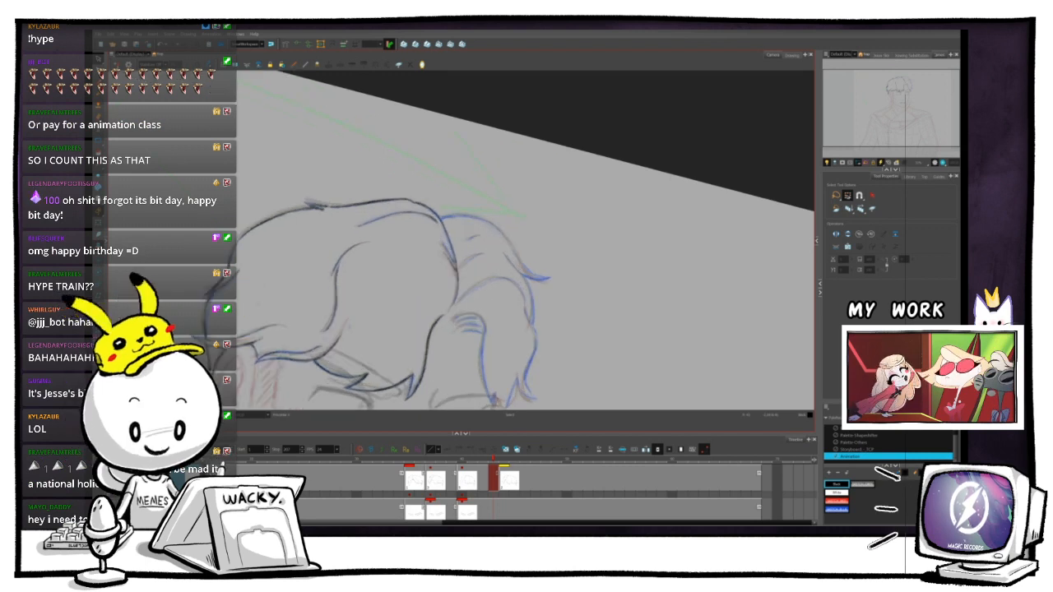
pyautogui.moveTo(460, 240); pyautogui.dragTo(467, 207)
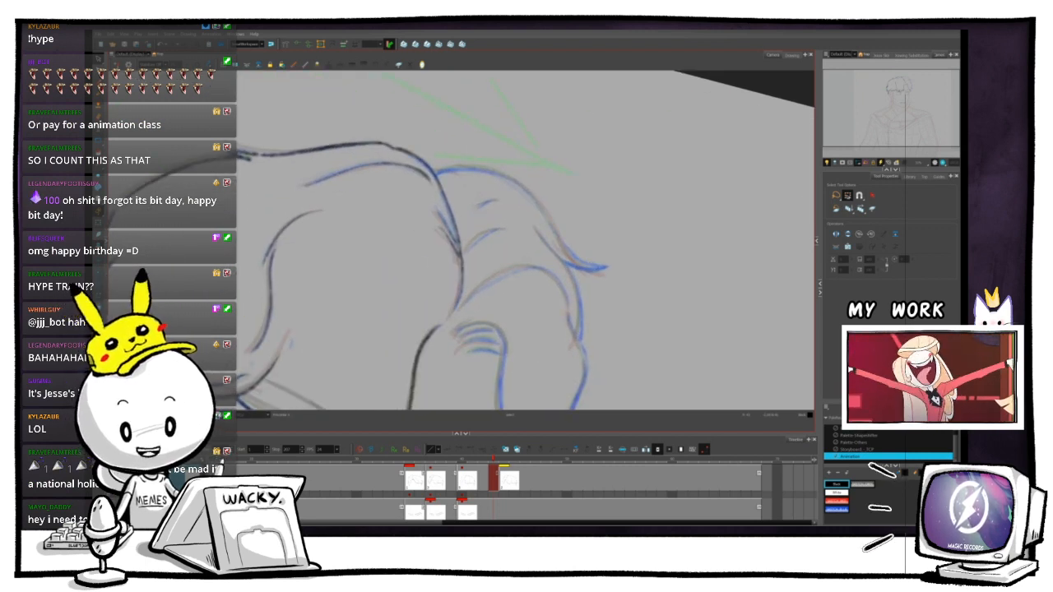
# - Compare the upper hair locks with the following drawing, checking the contour and crease positions from several canvas angles
pyautogui.moveTo(467, 208); pyautogui.dragTo(436, 225)
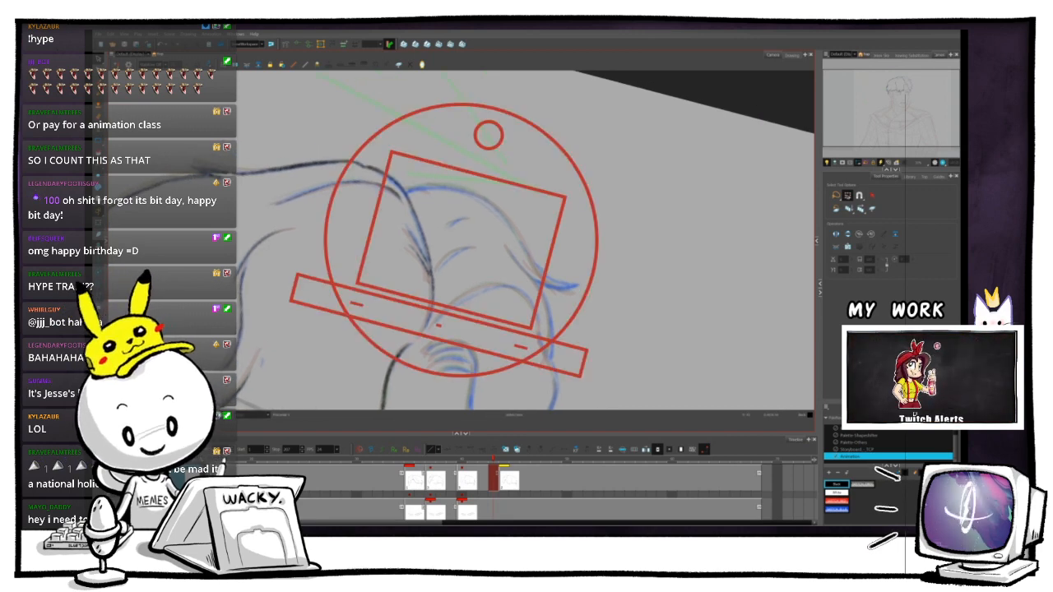
pyautogui.moveTo(543, 240)
pyautogui.mouseDown()
pyautogui.moveTo(540, 219)
pyautogui.moveTo(539, 232)
pyautogui.mouseUp()
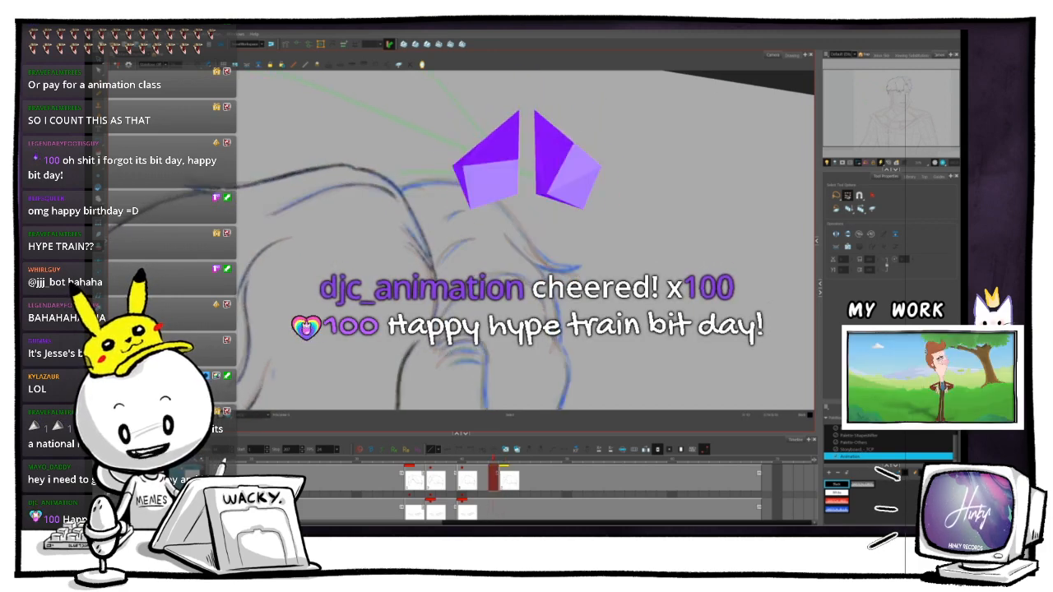
pyautogui.press('.')
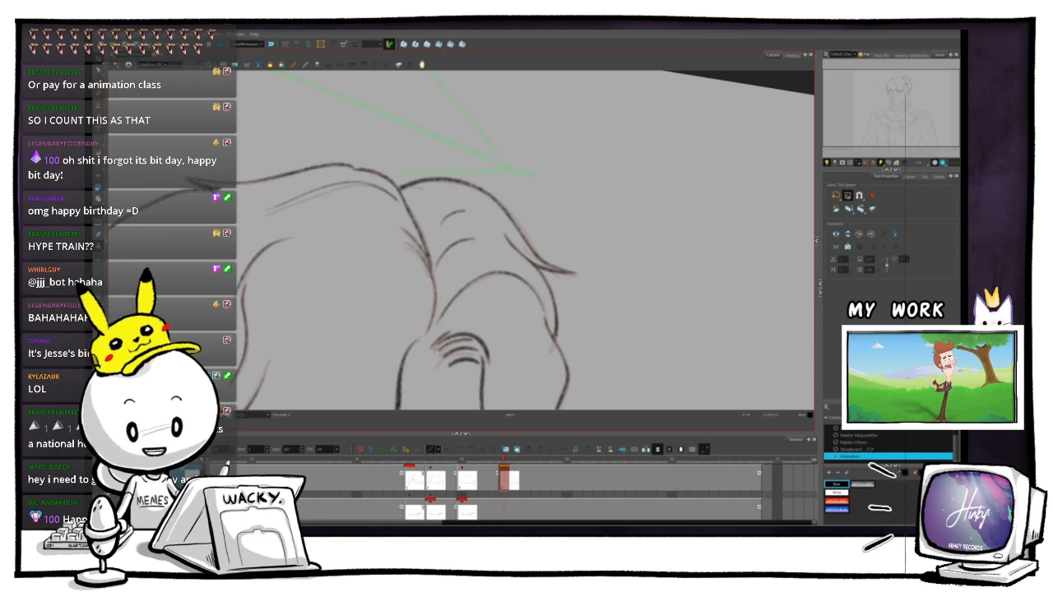
pyautogui.hotkey('ctrl', 'alt')
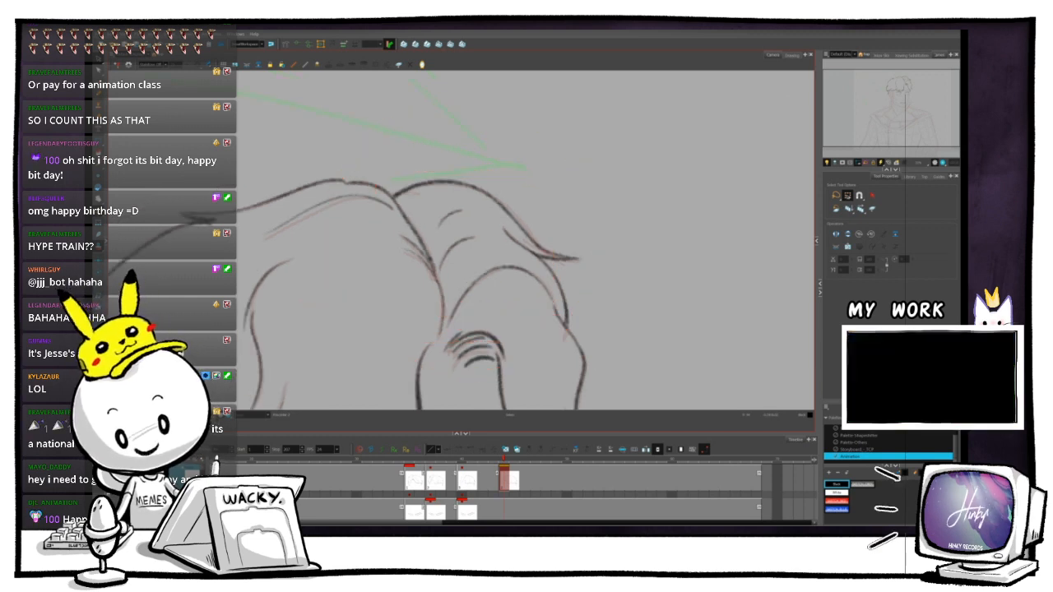
pyautogui.press(',')
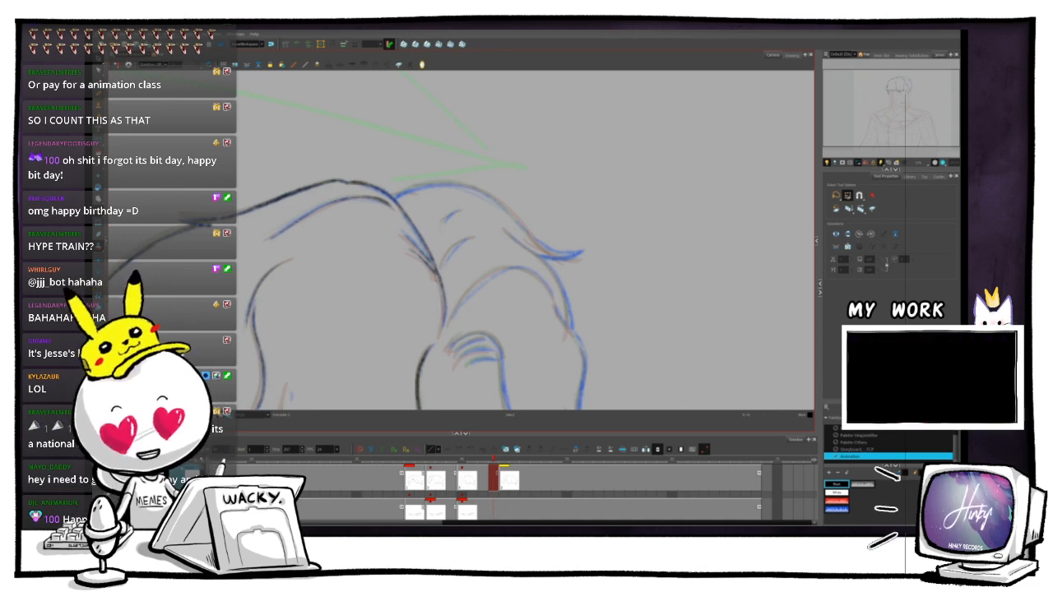
pyautogui.hotkey('ctrl', 'alt')
pyautogui.moveTo(489, 161); pyautogui.dragTo(458, 156)
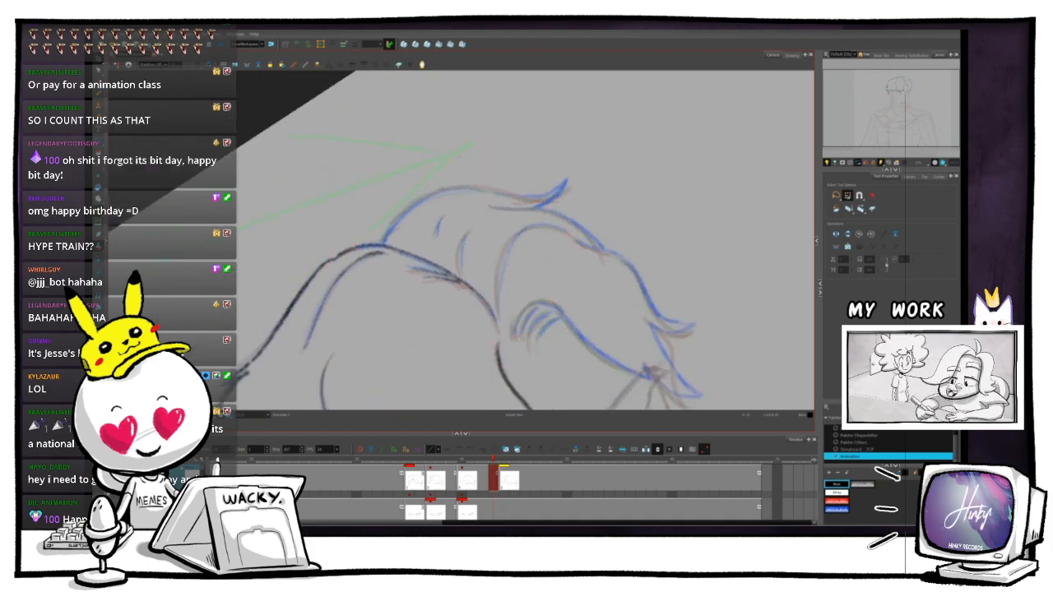
pyautogui.press('.')
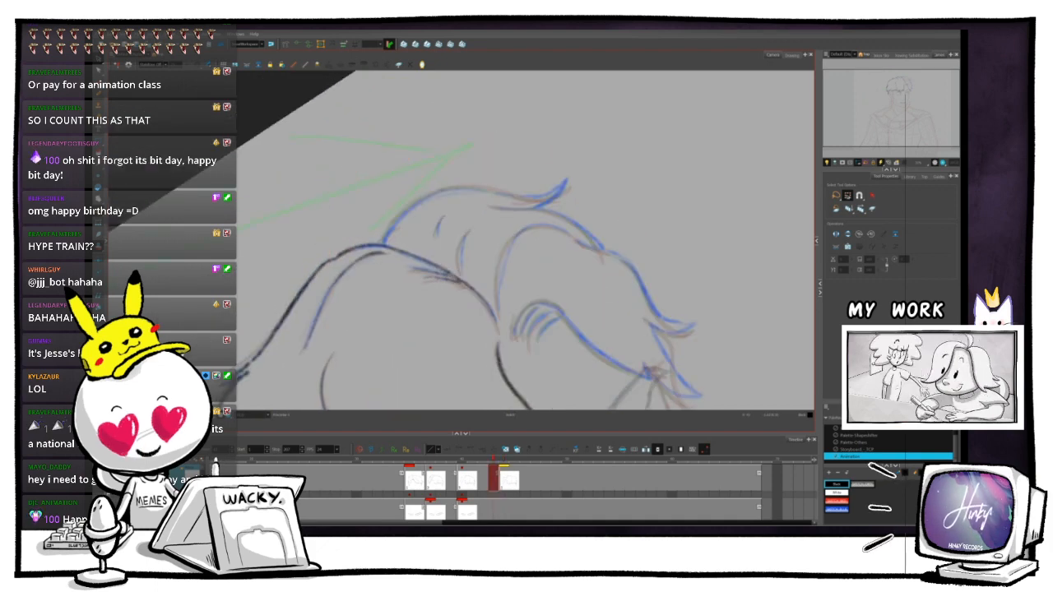
# - Draw the longer curved crease stroke inside the upper hair lock with the Brush, following the blue onion-skin line
pyautogui.hotkey('alt', 'b')
pyautogui.hotkey('ctrl', 'alt')
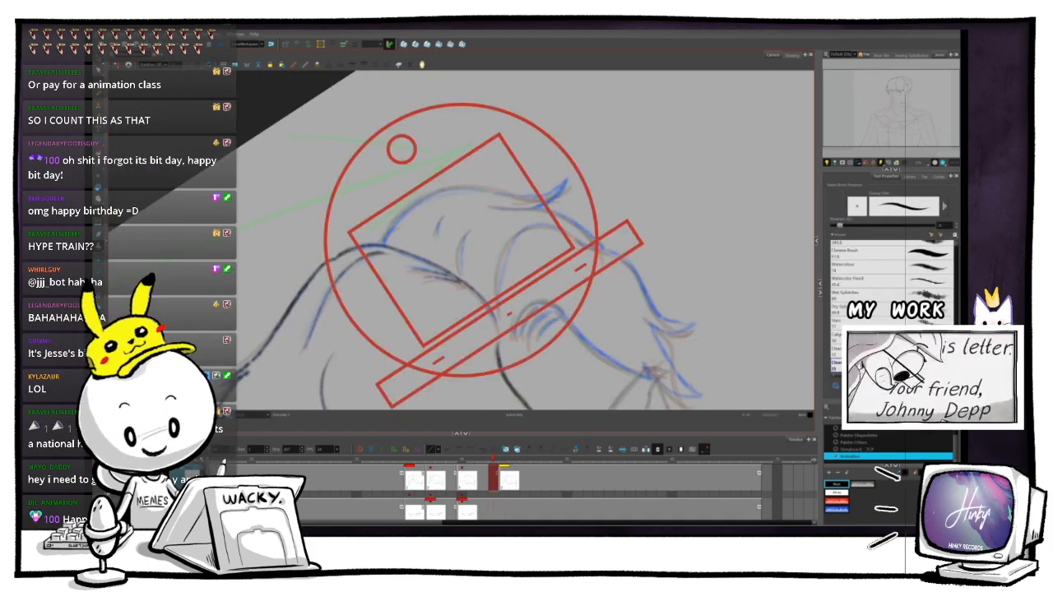
pyautogui.press('2')
pyautogui.press('2')
pyautogui.scroll(3, 587, 243)
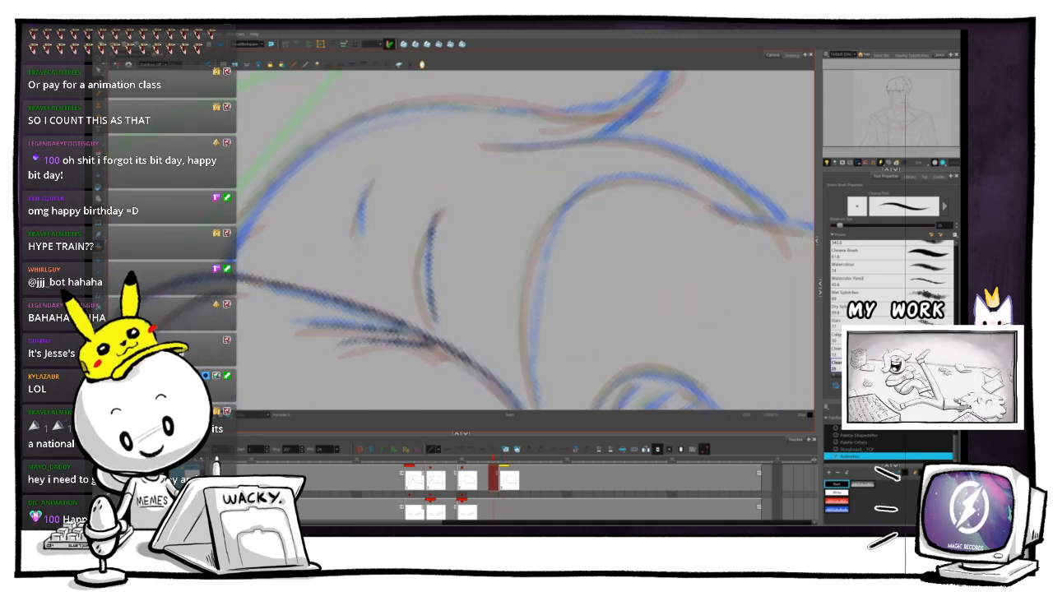
pyautogui.press('.')
pyautogui.press('.')
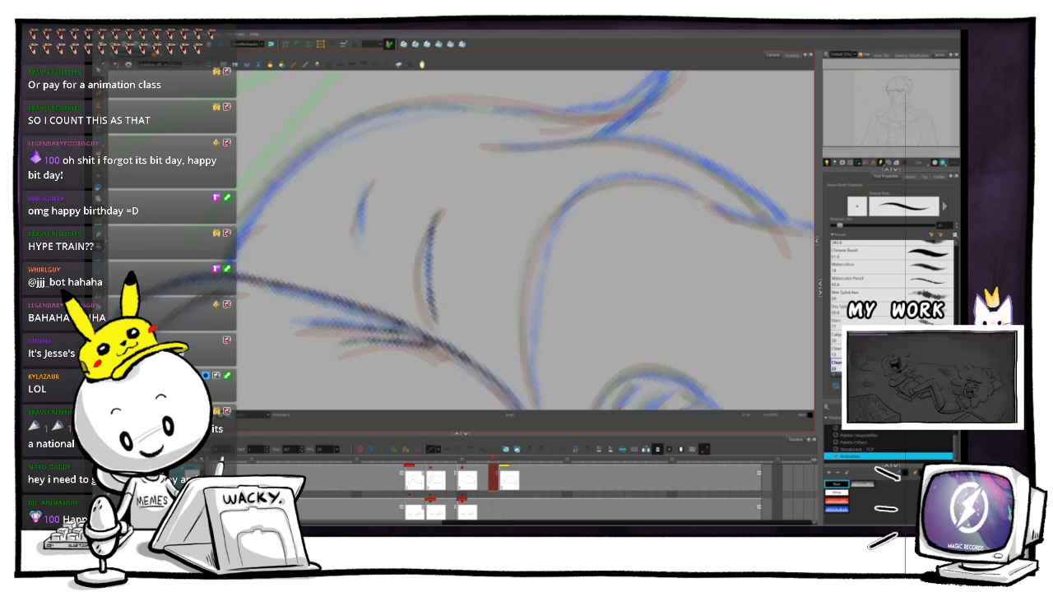
# - Draw the smaller crease stroke beside the longer one inside the upper hair lock, redrawing it until it fits
pyautogui.press('.')
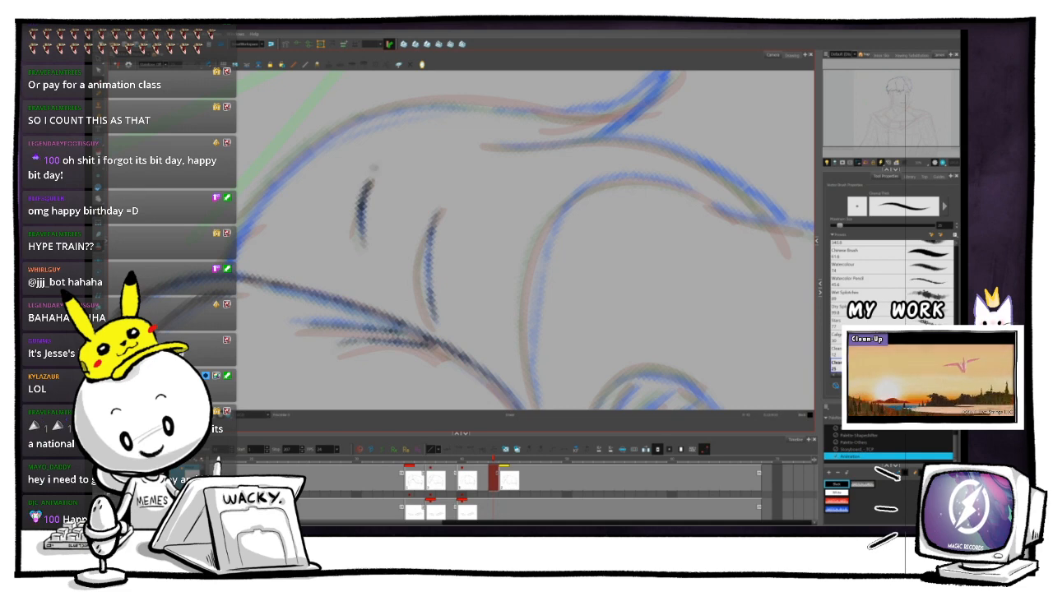
pyautogui.hotkey('ctrl', 'z')
pyautogui.moveTo(370, 172); pyautogui.dragTo(346, 222)
pyautogui.hotkey('ctrl', 'z')
pyautogui.hotkey('ctrl', 'z')
# - Try to trace the inner contour of the front hair lock, from below the curl down to the brow
pyautogui.press('1')
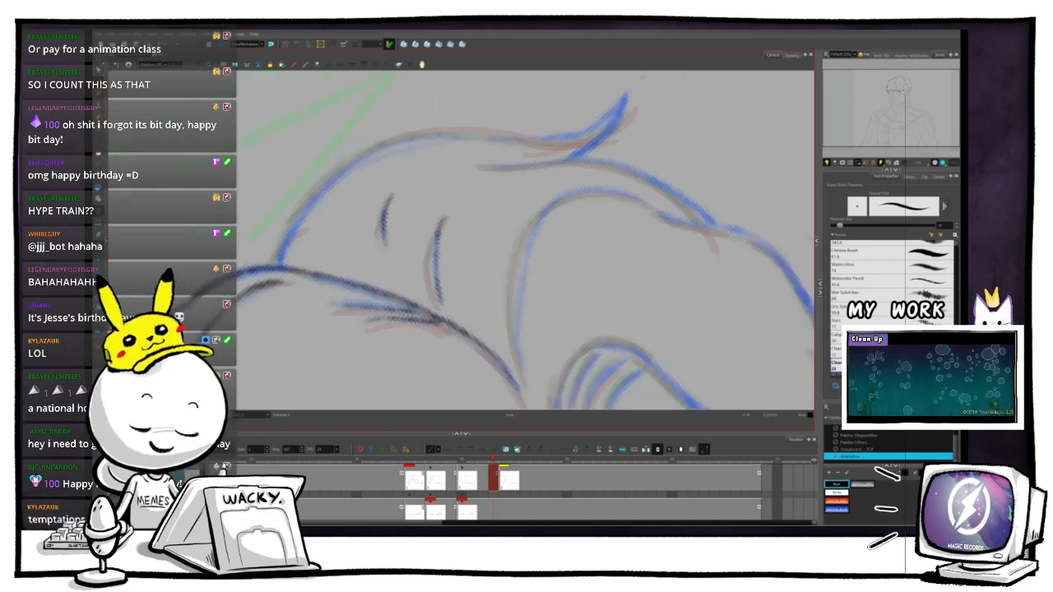
pyautogui.press('1')
pyautogui.press('1')
pyautogui.moveTo(390, 157); pyautogui.dragTo(530, 156)
pyautogui.press('2')
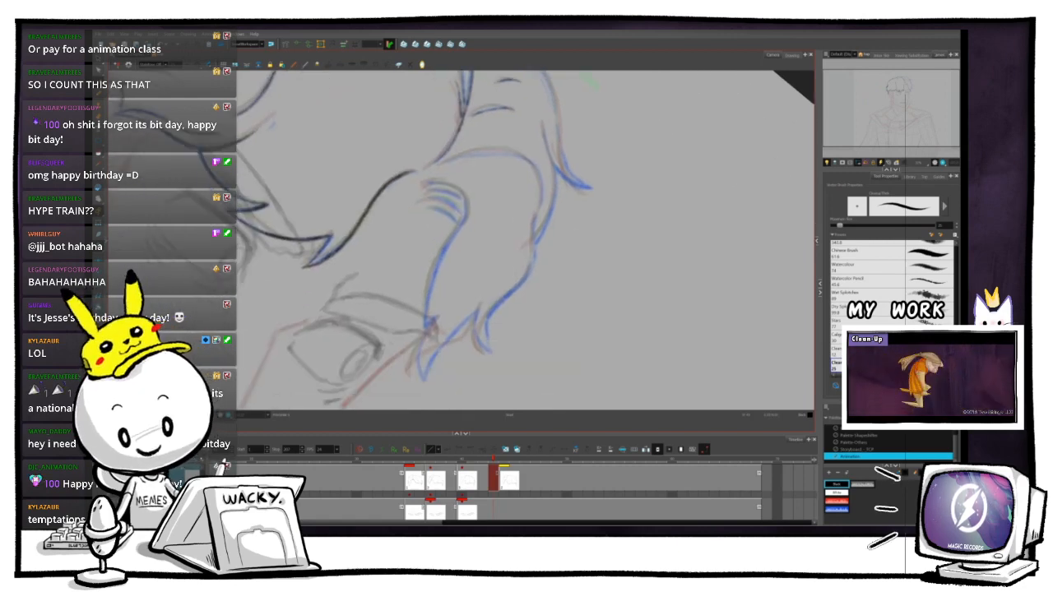
pyautogui.moveTo(362, 219); pyautogui.dragTo(369, 207)
pyautogui.moveTo(531, 157); pyautogui.dragTo(509, 151)
pyautogui.press('2')
pyautogui.press('.')
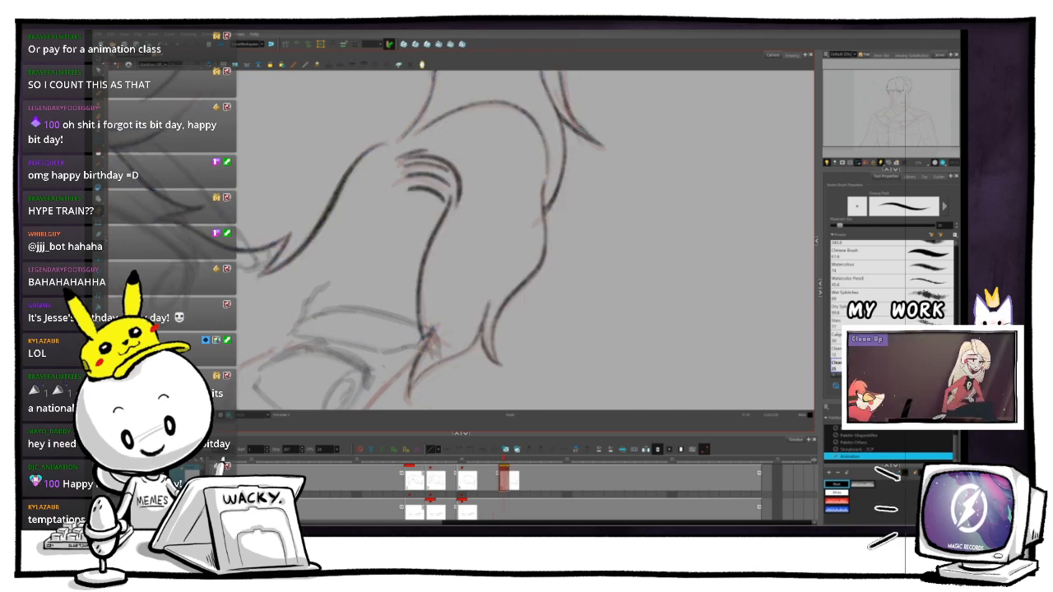
pyautogui.press('.')
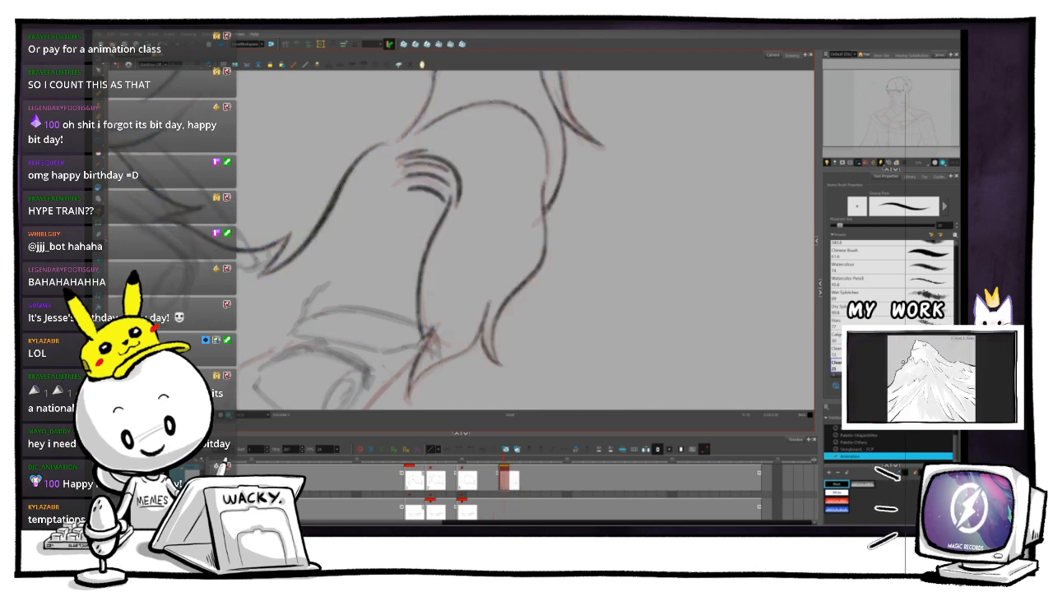
pyautogui.press('.')
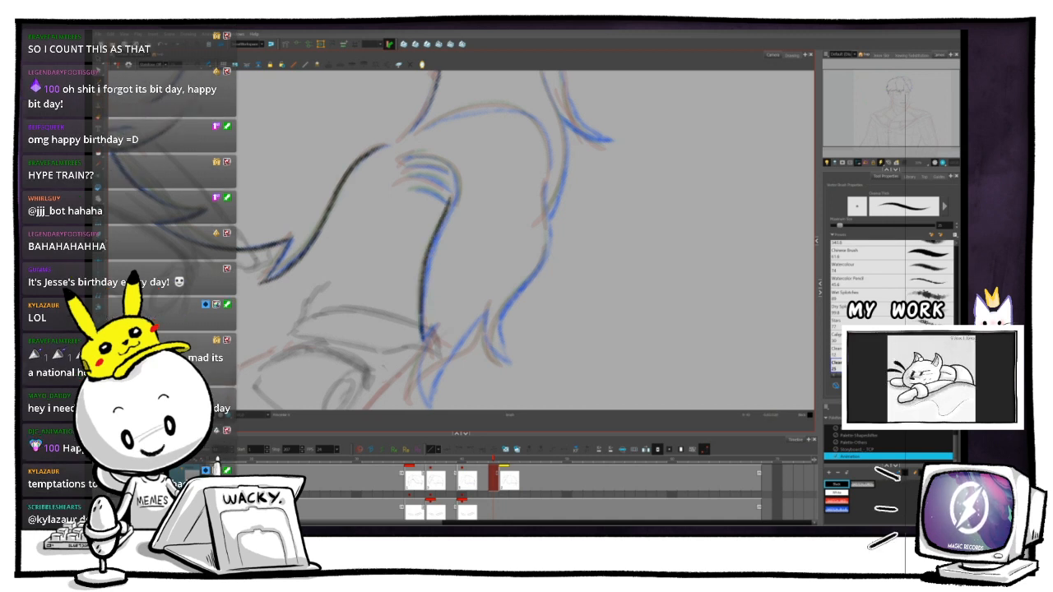
pyautogui.press('.')
pyautogui.hotkey('ctrl', 'z')
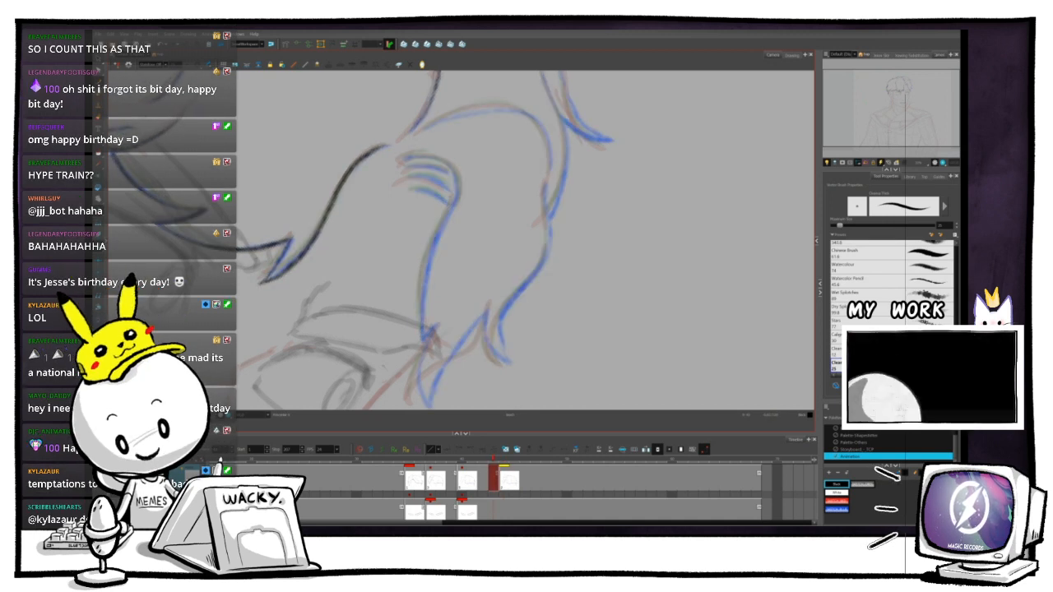
# - Draw the front hair lock's inner contour from the curl down to the brow, placing it between the onion-skinned lines
pyautogui.press('.')
pyautogui.press('.')
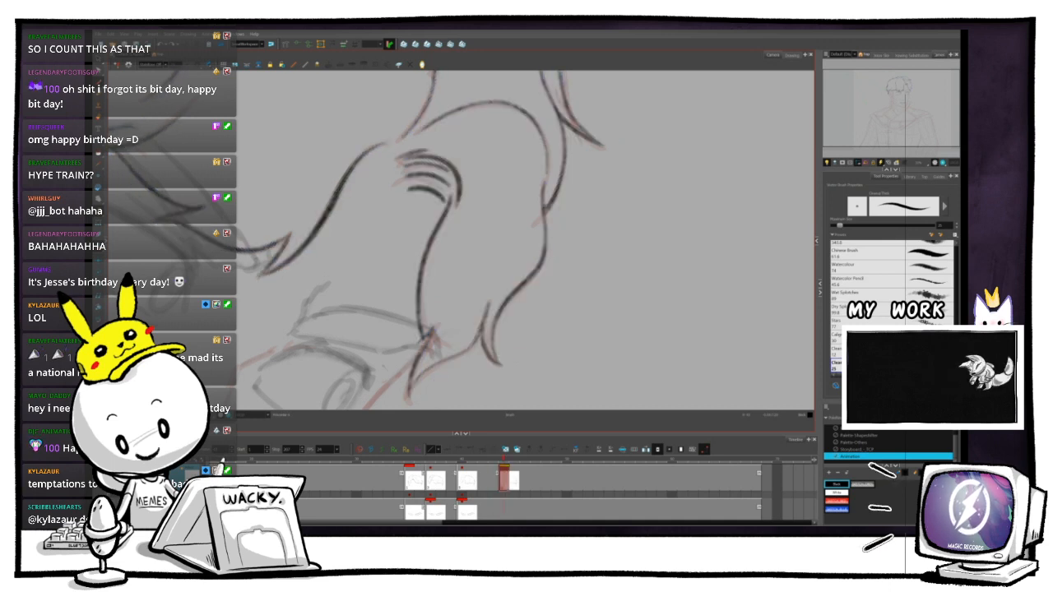
pyautogui.press('.')
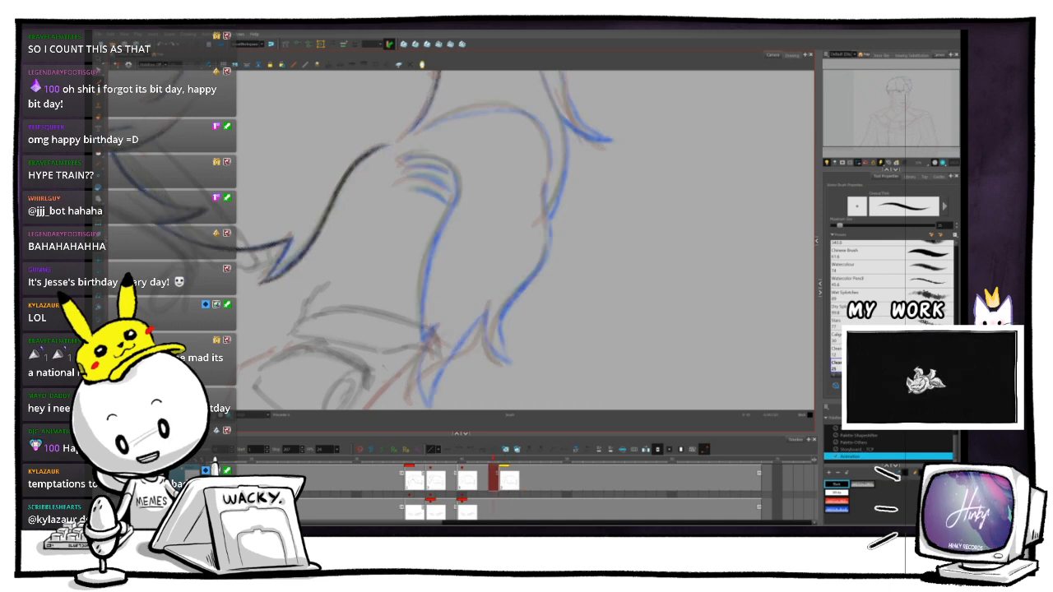
pyautogui.press('.')
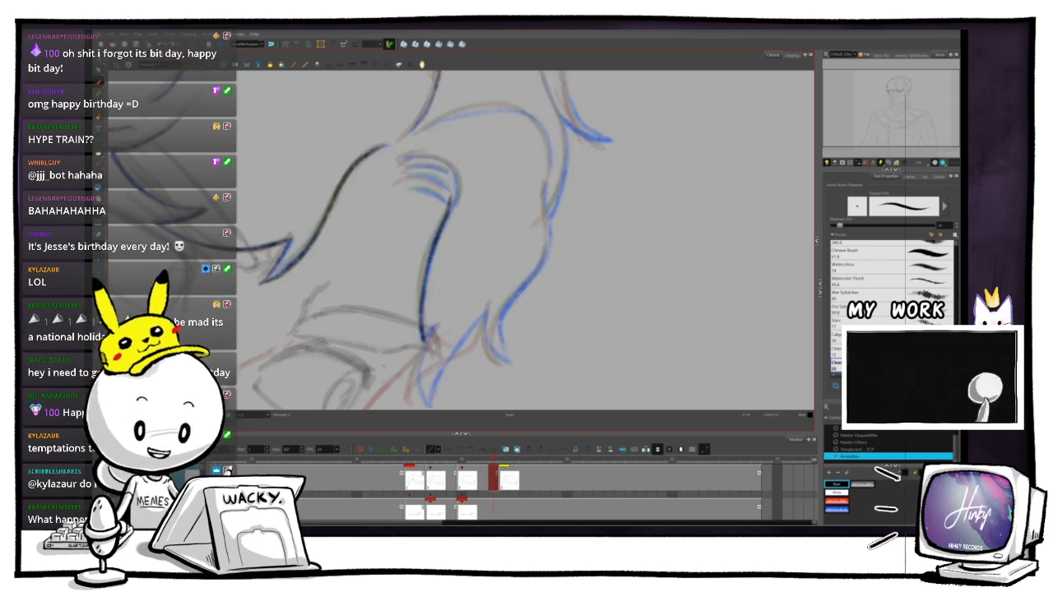
pyautogui.press('.')
pyautogui.press('.')
# - Draw the rounded outer line of the curl, joining it to the upper end of the front lock's inner contour
pyautogui.moveTo(576, 247); pyautogui.dragTo(403, 140)
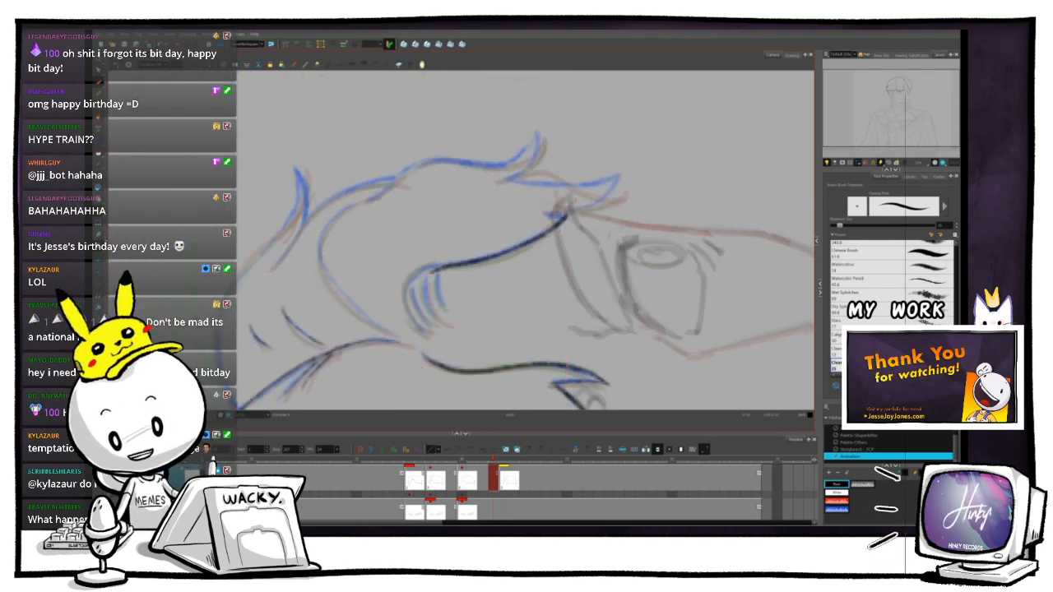
pyautogui.press('2')
pyautogui.press('2')
pyautogui.moveTo(460, 272)
pyautogui.mouseDown()
pyautogui.moveTo(524, 123)
pyautogui.moveTo(572, 167)
pyautogui.moveTo(593, 229)
pyautogui.moveTo(587, 199)
pyautogui.moveTo(535, 131)
pyautogui.moveTo(543, 159)
pyautogui.mouseUp()
pyautogui.press('.')
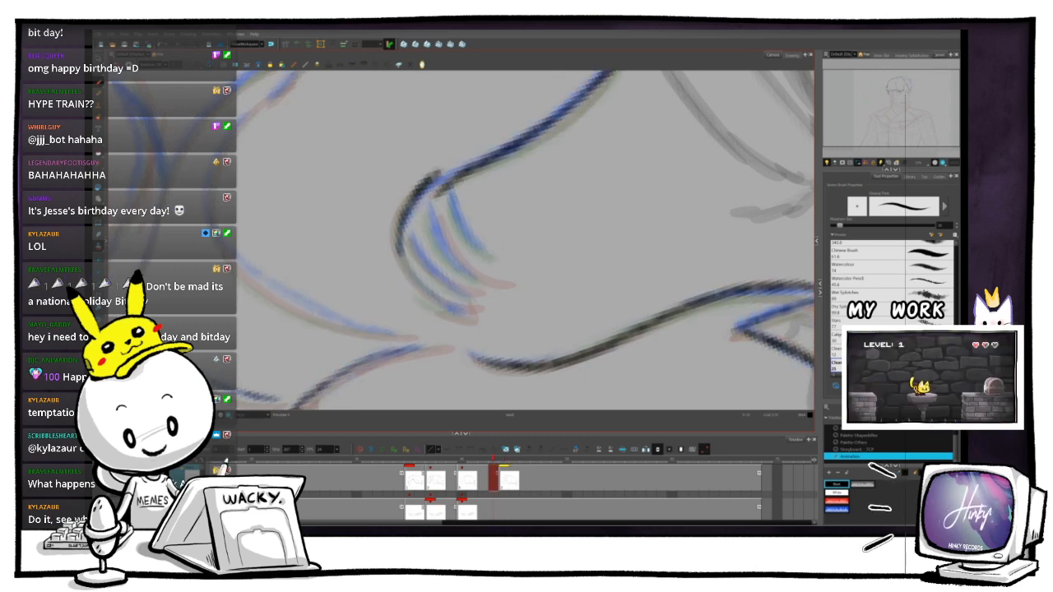
pyautogui.press('.')
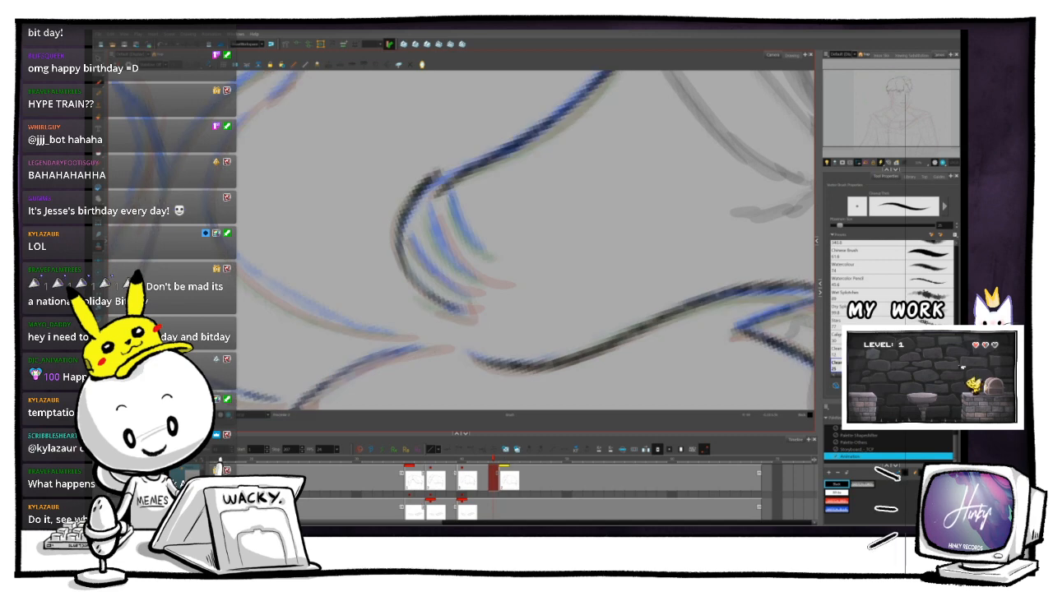
pyautogui.press('.')
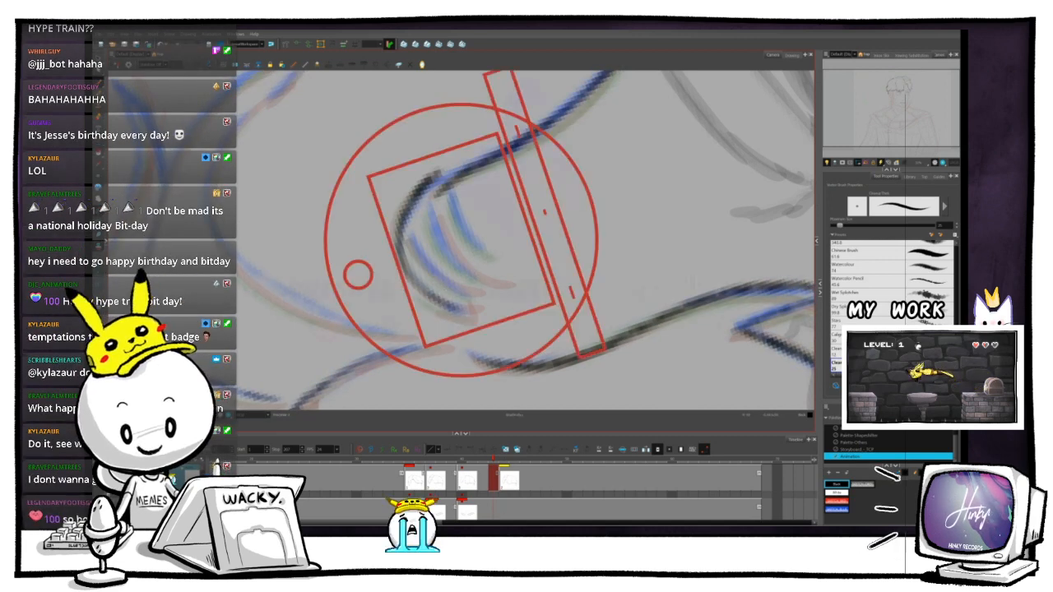
# - Examine the curl's outer line and its join with the lock contour at several canvas rotations
pyautogui.hotkey('ctrl', 'alt')
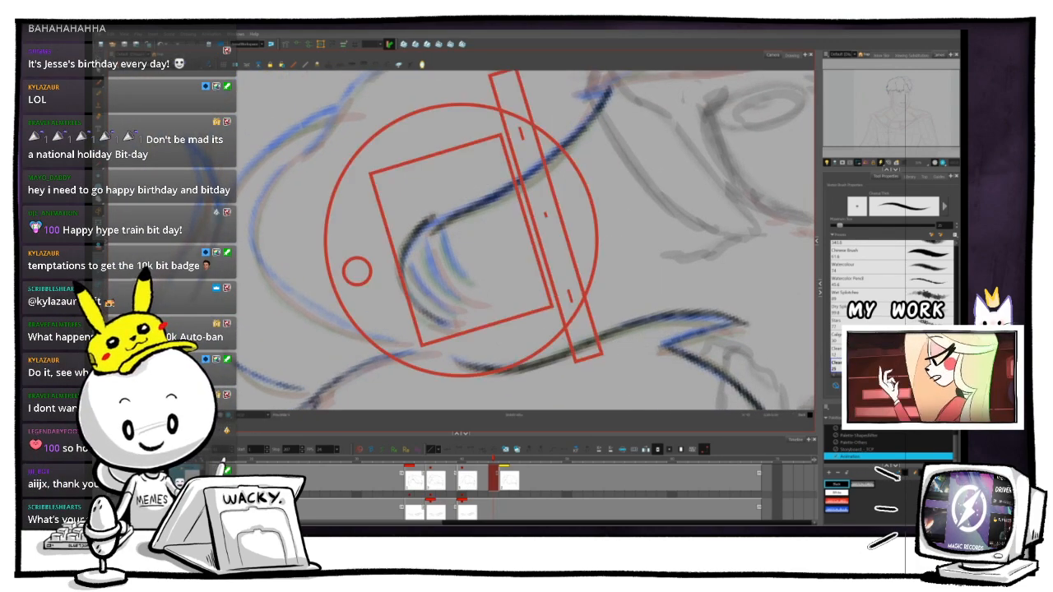
pyautogui.moveTo(580, 193); pyautogui.dragTo(580, 281)
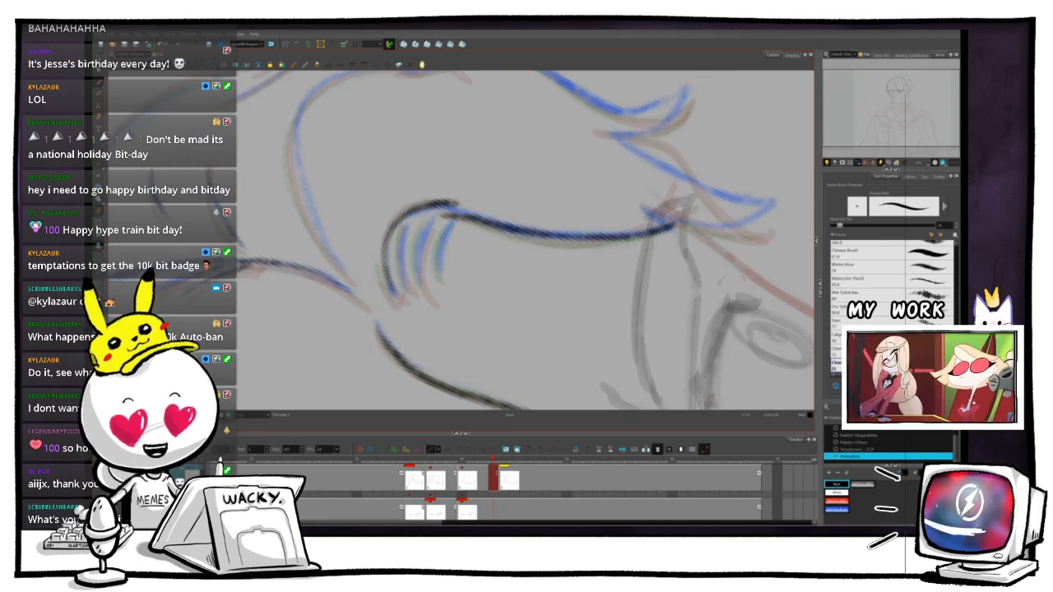
pyautogui.moveTo(589, 224); pyautogui.dragTo(585, 252)
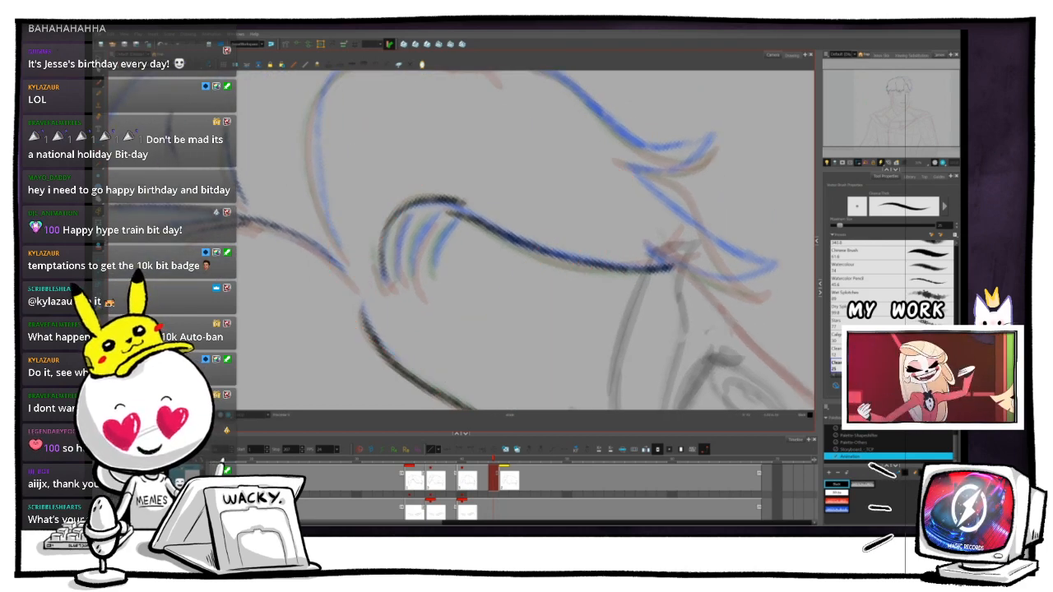
pyautogui.hotkey('ctrl', 'alt')
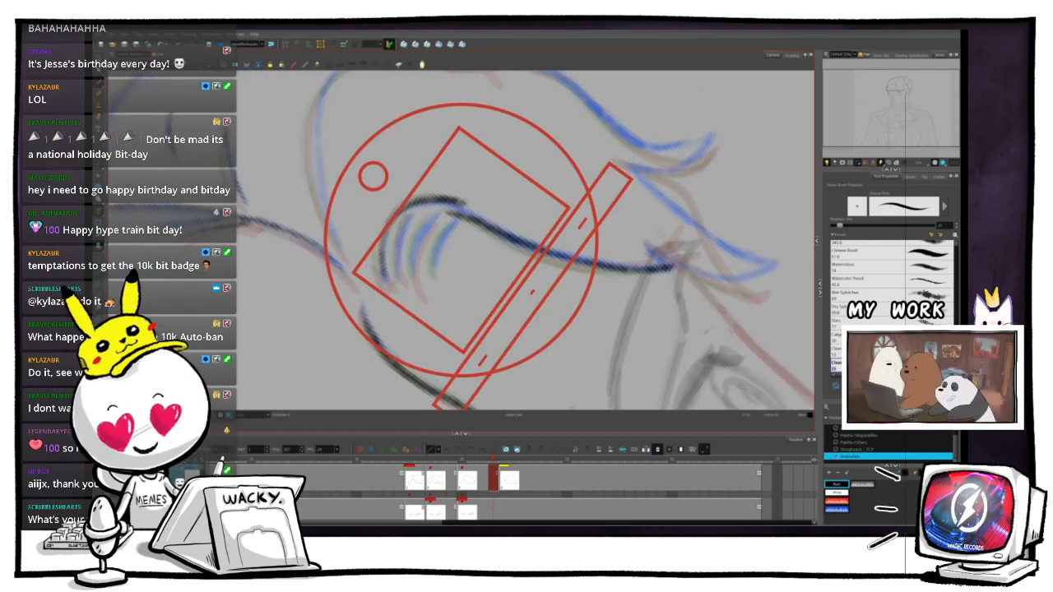
pyautogui.moveTo(525, 361); pyautogui.dragTo(553, 342)
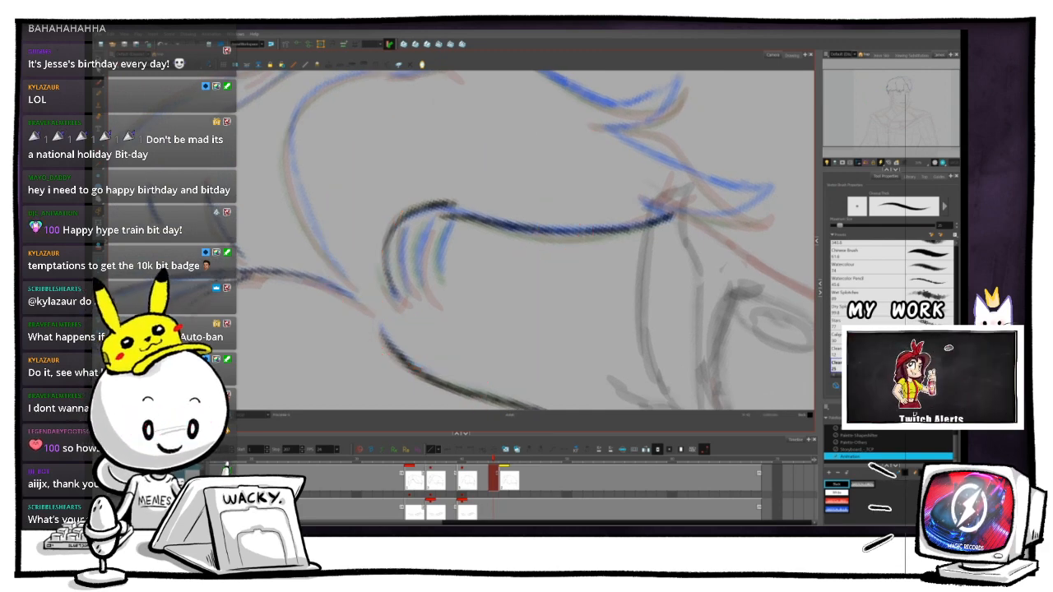
pyautogui.moveTo(553, 342); pyautogui.dragTo(566, 337)
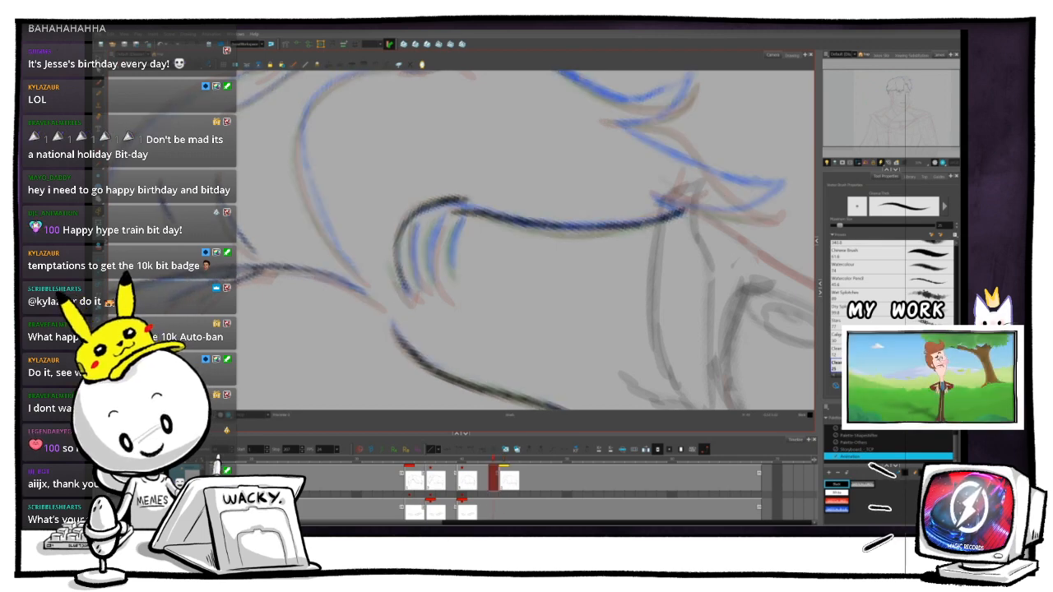
pyautogui.moveTo(360, 200); pyautogui.dragTo(376, 173)
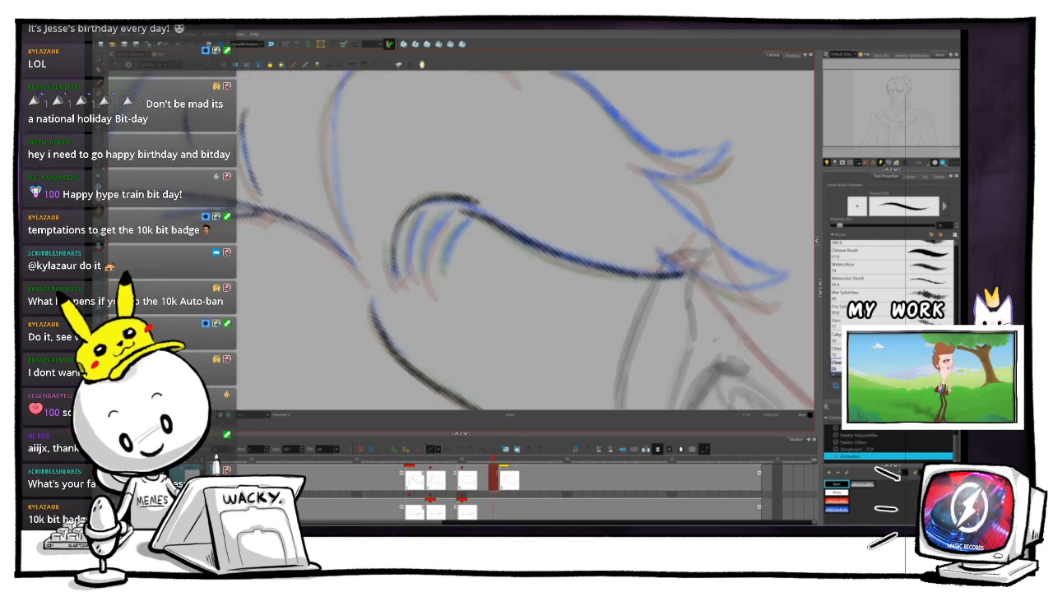
# - Rework the free end of the curl's outer line with short strokes, checking it against the neighbouring drawing
pyautogui.press('.')
pyautogui.press(',')
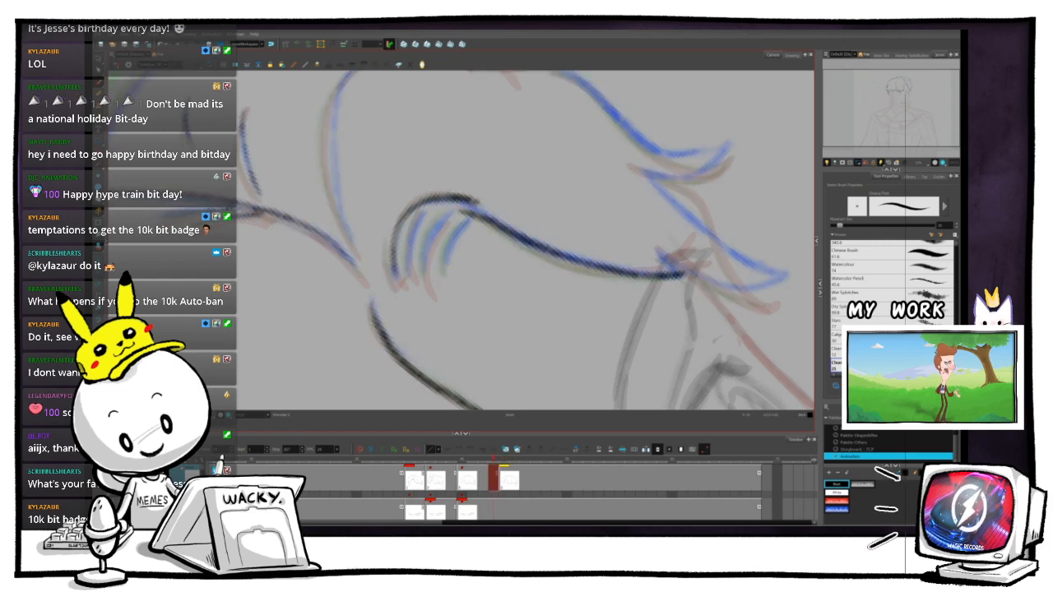
pyautogui.press('.')
pyautogui.press(',')
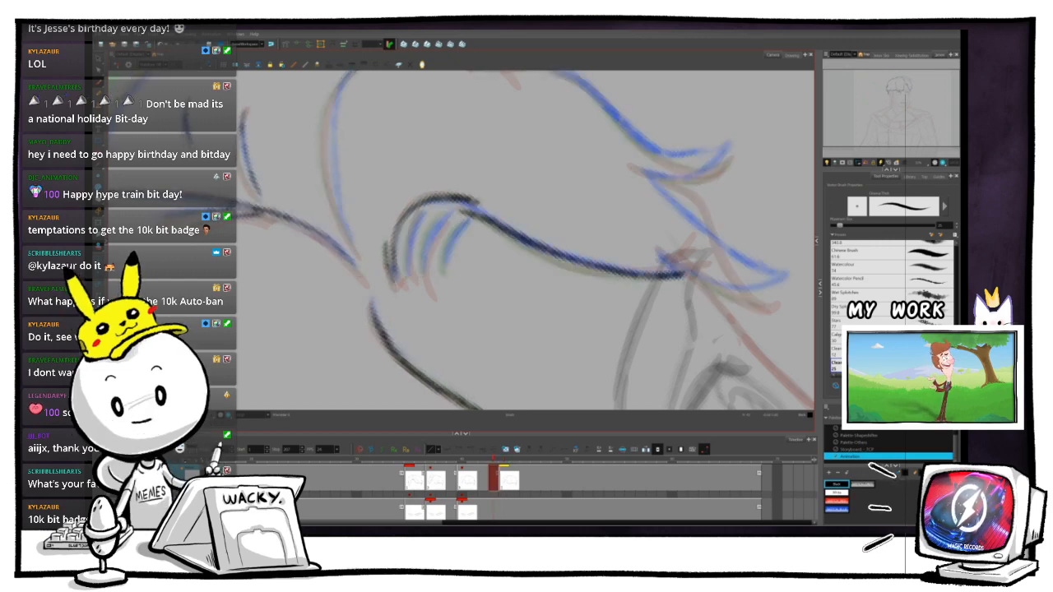
pyautogui.press('.')
pyautogui.press(',')
pyautogui.press('.')
pyautogui.press(',')
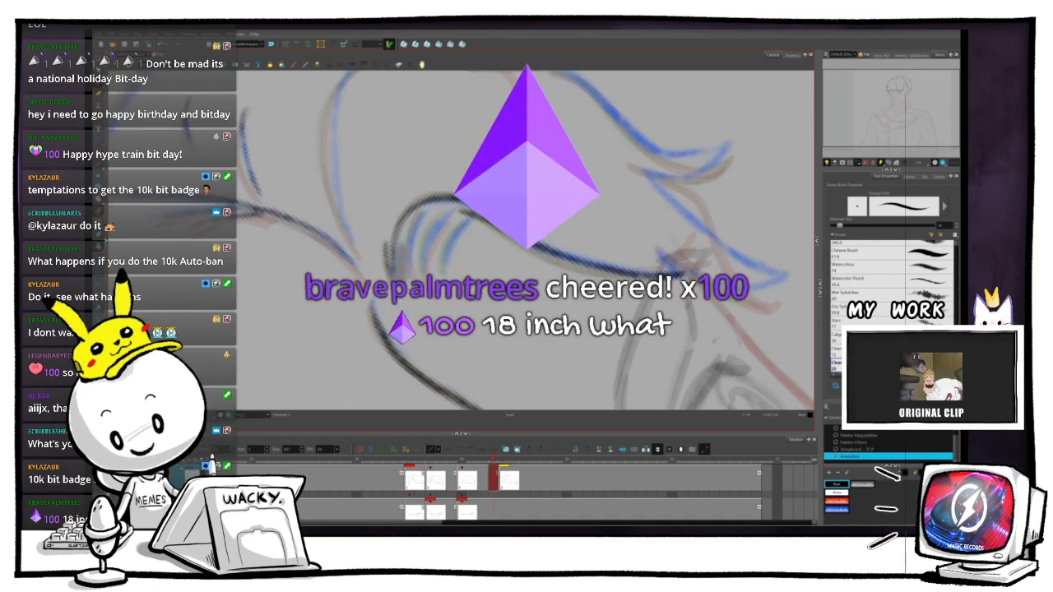
pyautogui.press('1')
pyautogui.press('1')
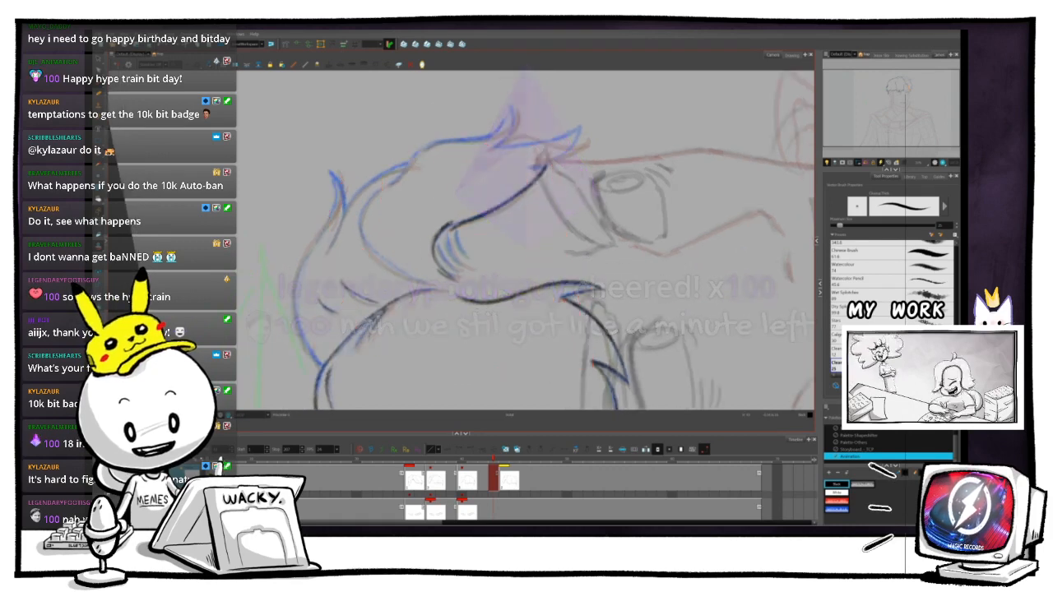
# - Draw the first inner crease of the curl, the one closest to the face, between the neighbouring onion-skinned creases
pyautogui.scroll(3, 486, 278)
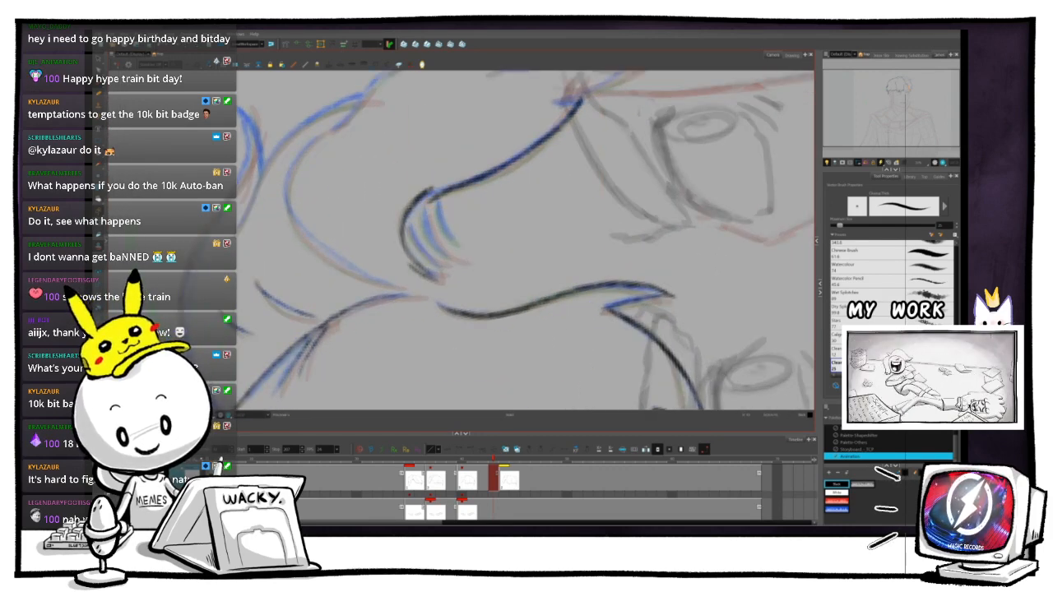
pyautogui.moveTo(550, 226); pyautogui.dragTo(546, 211)
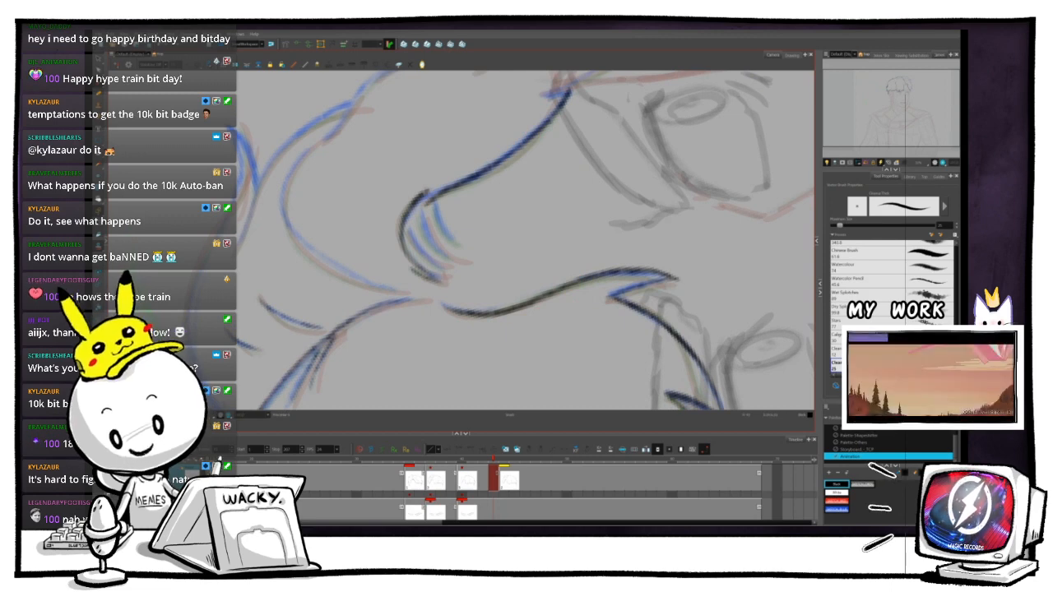
pyautogui.moveTo(545, 216); pyautogui.dragTo(543, 210)
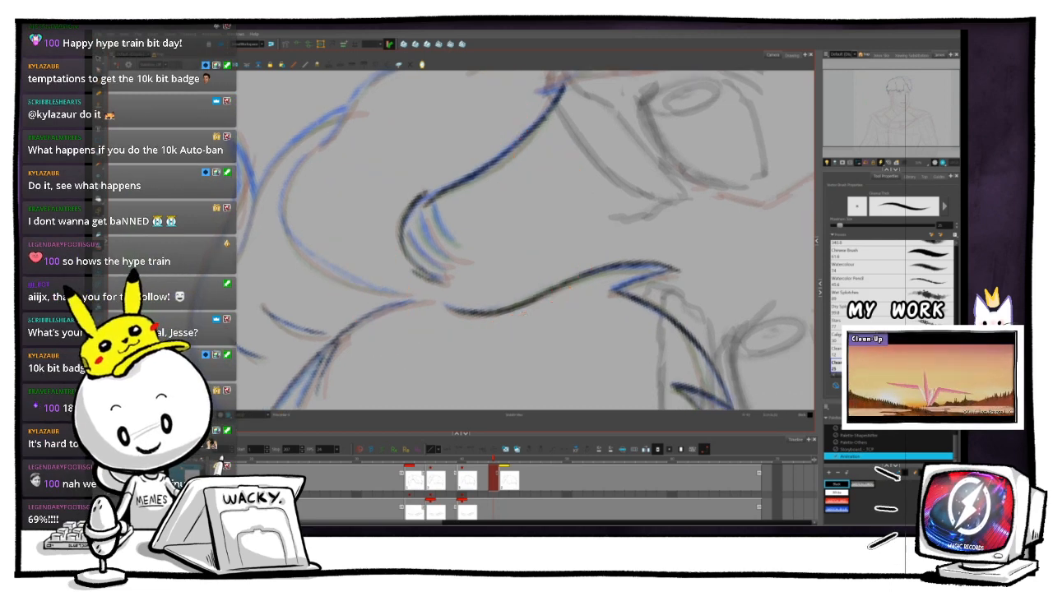
pyautogui.scroll(3, 458, 239)
pyautogui.moveTo(516, 274); pyautogui.dragTo(522, 287)
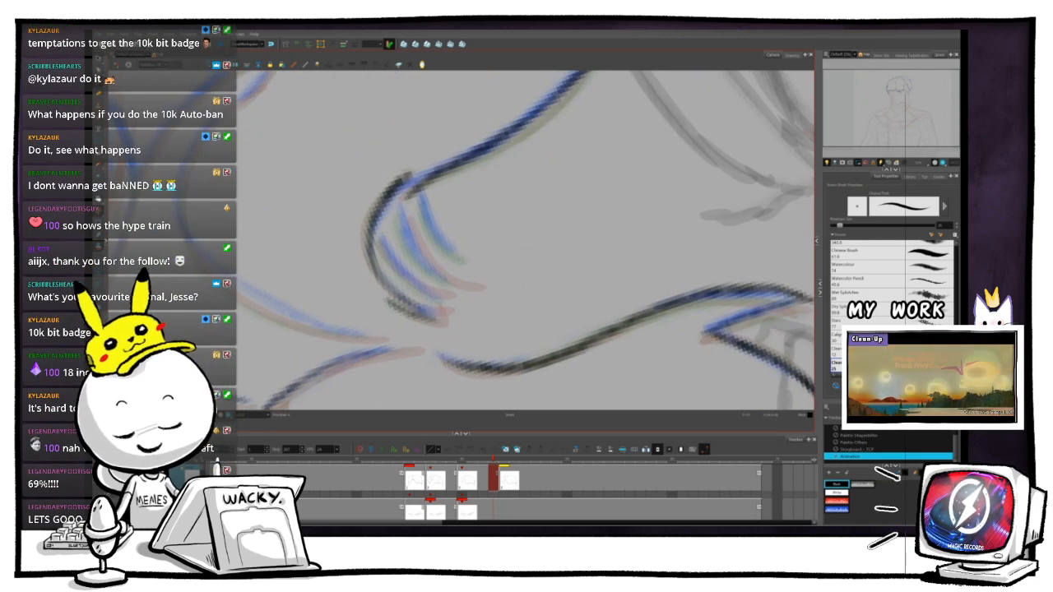
pyautogui.moveTo(540, 205); pyautogui.dragTo(561, 327)
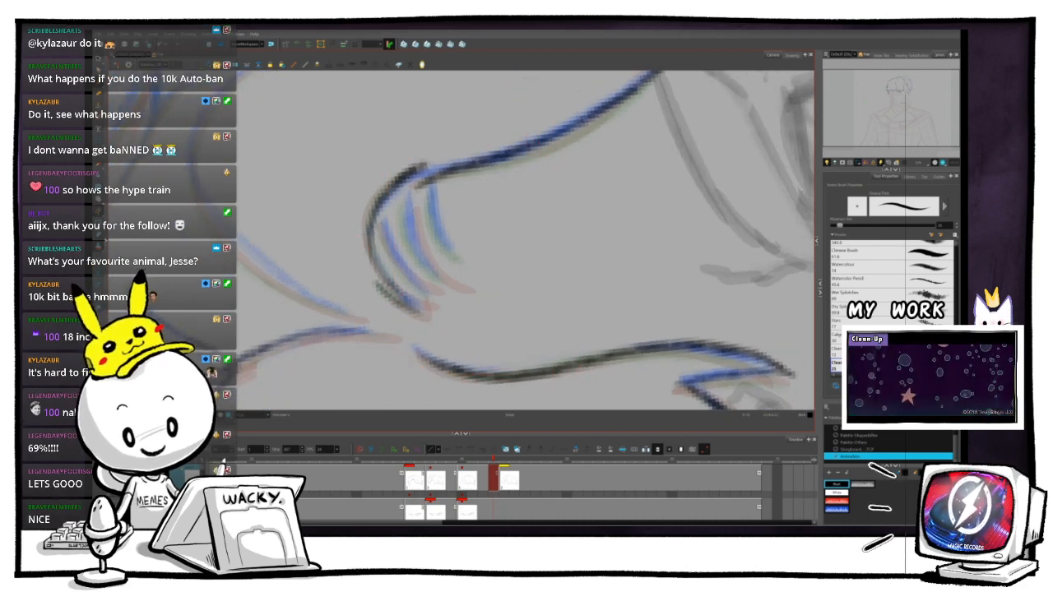
pyautogui.press('2')
pyautogui.moveTo(517, 263); pyautogui.dragTo(522, 276)
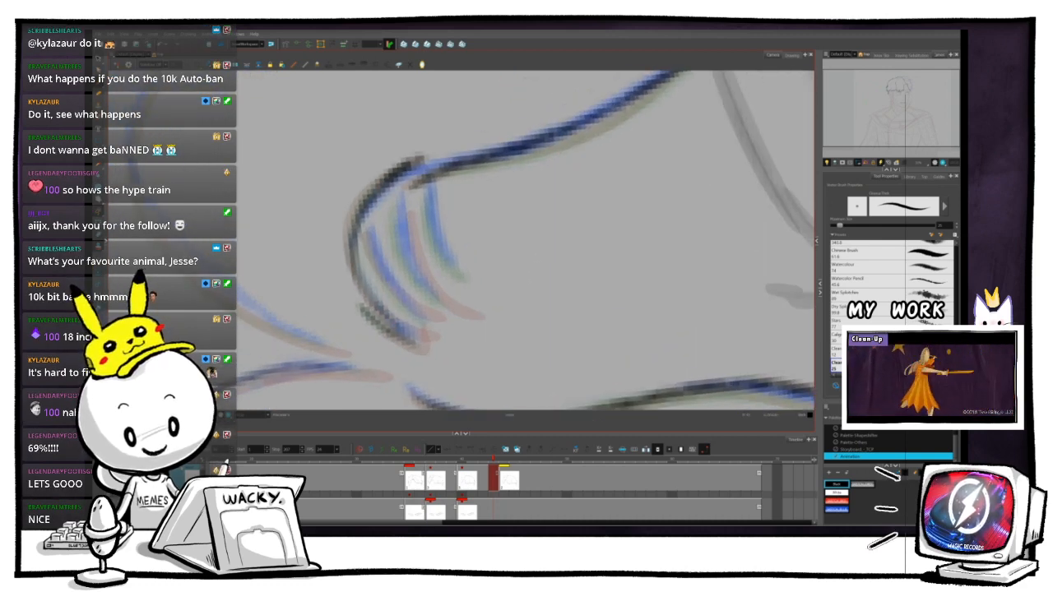
pyautogui.press('.')
pyautogui.press('.')
pyautogui.press('.')
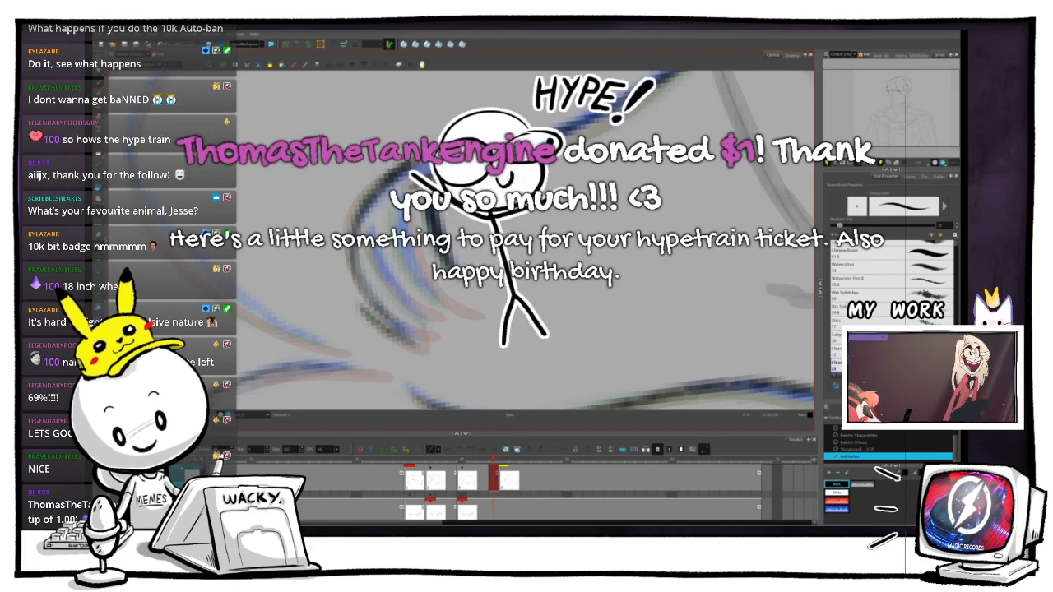
pyautogui.hotkey('ctrl', 'alt')
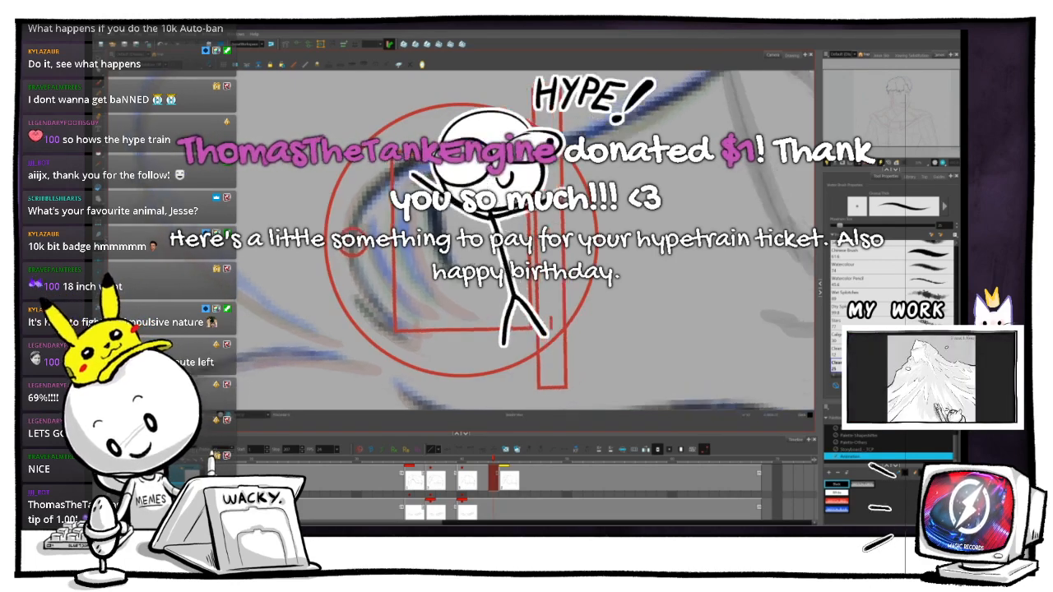
pyautogui.press('space')
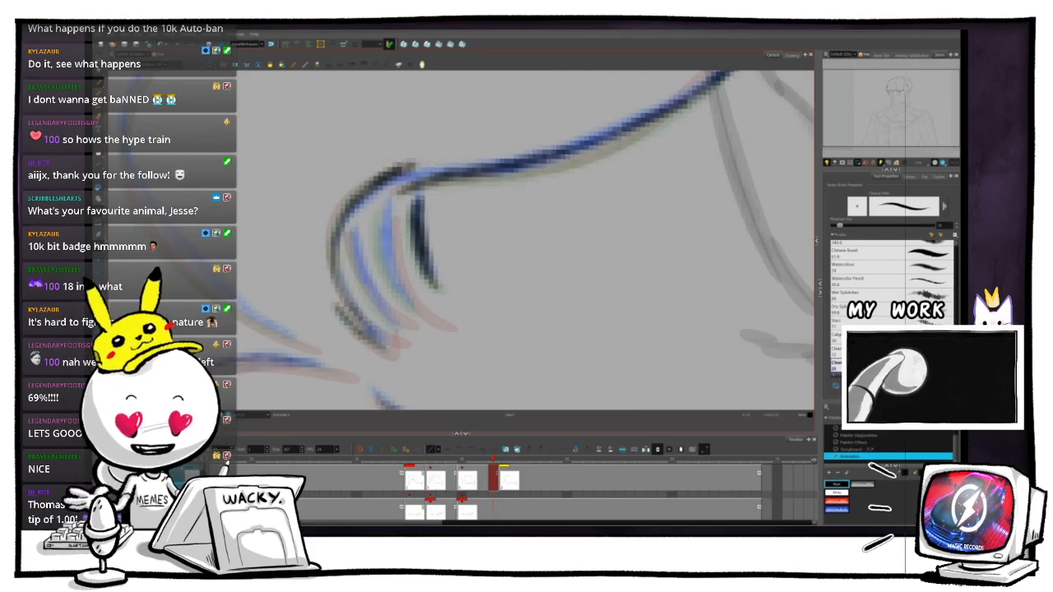
# - Compare the curl's first inner crease with the following drawing by flipping repeatedly between the two frames
pyautogui.hotkey('ctrl', 'alt')
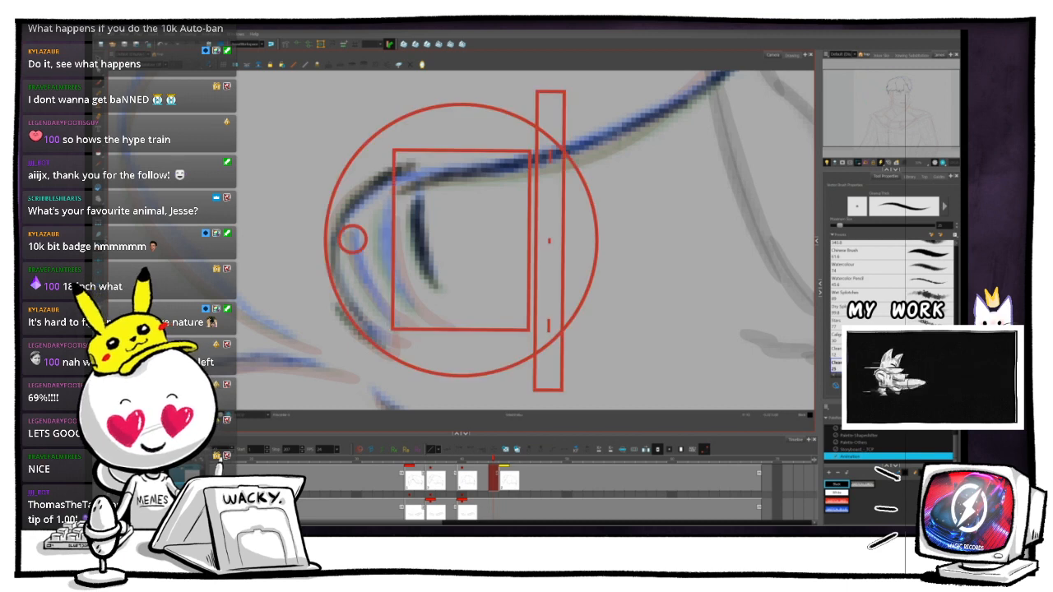
pyautogui.hotkey('ctrl', 'alt')
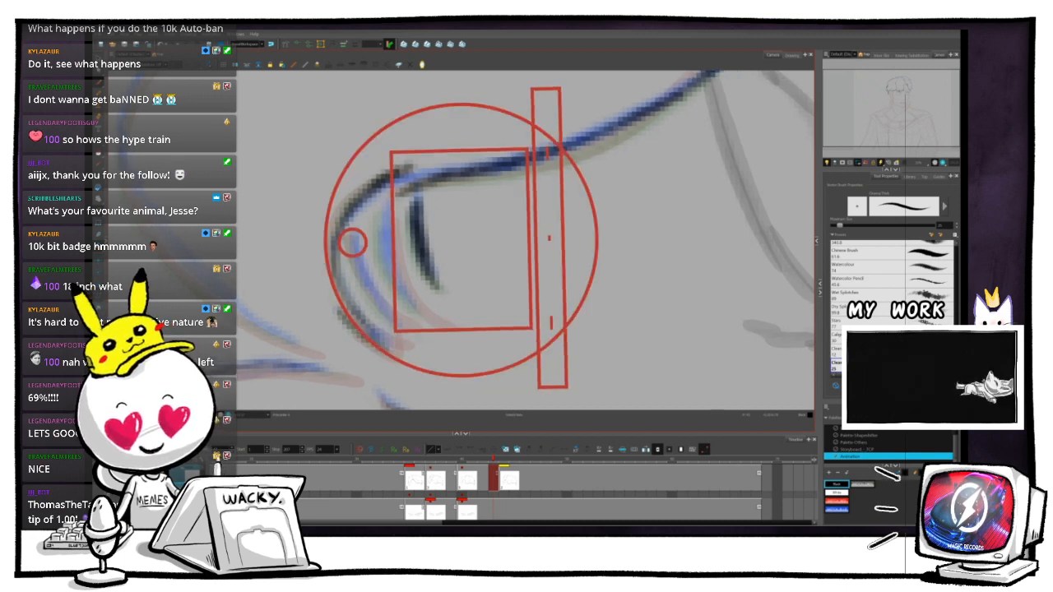
pyautogui.press('1')
pyautogui.press('1')
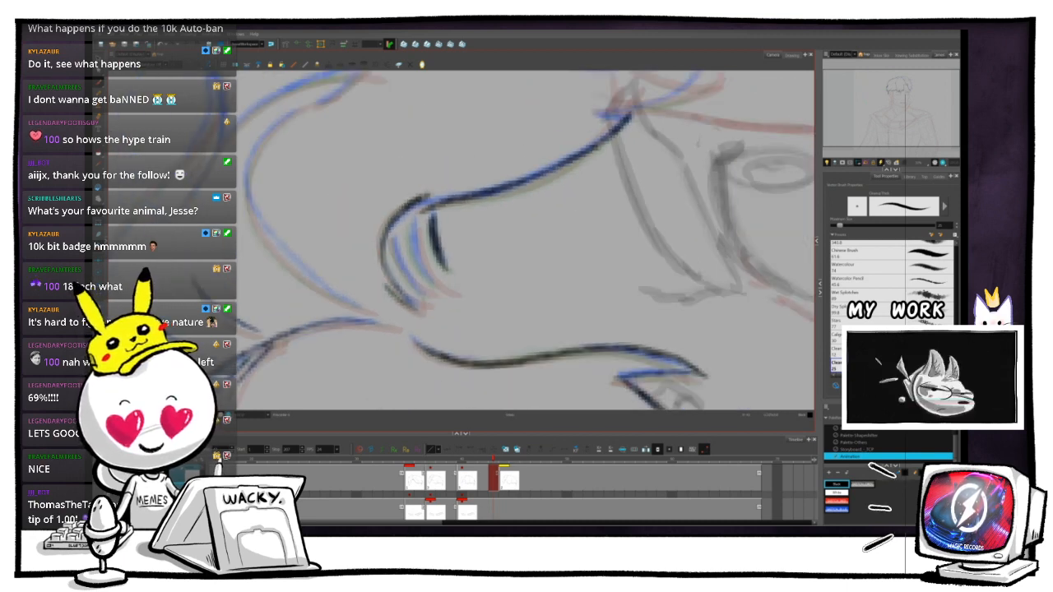
pyautogui.hotkey('ctrl', 'alt')
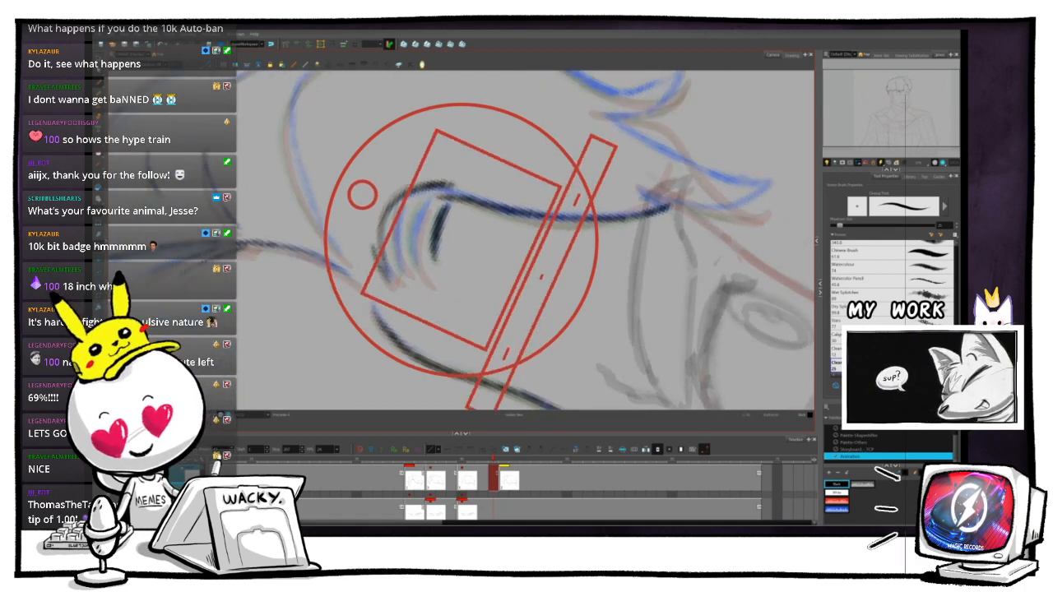
pyautogui.press('space')
pyautogui.press('g')
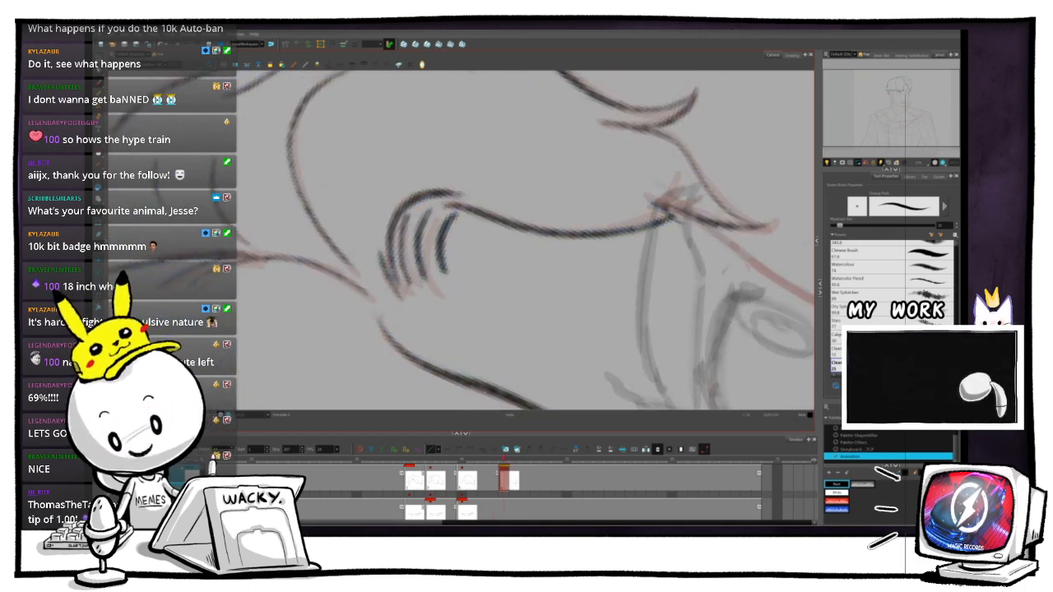
pyautogui.press('f')
pyautogui.press('g')
pyautogui.press('f')
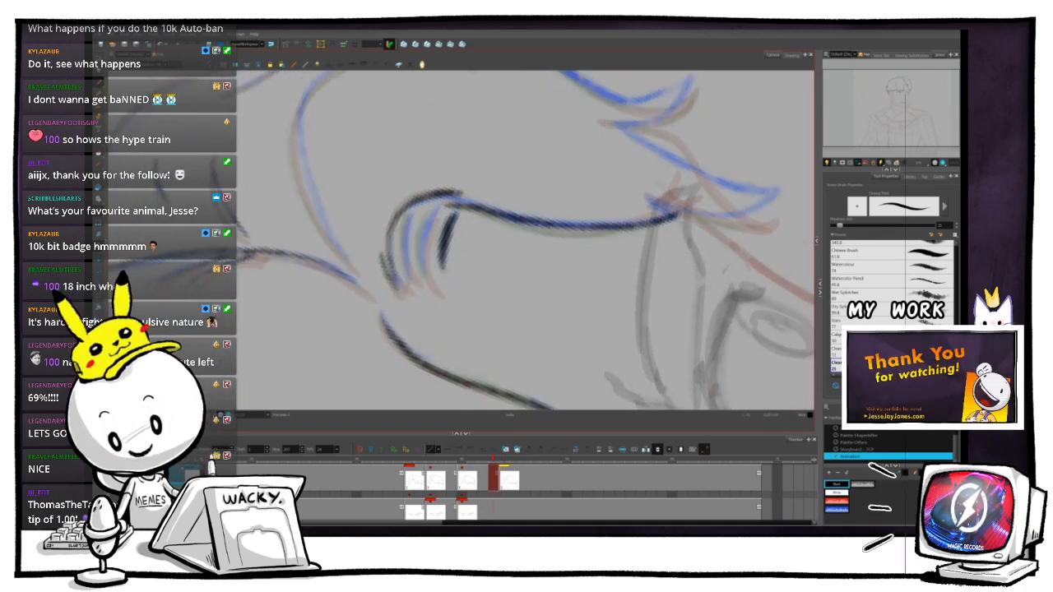
pyautogui.press('g')
pyautogui.press('f')
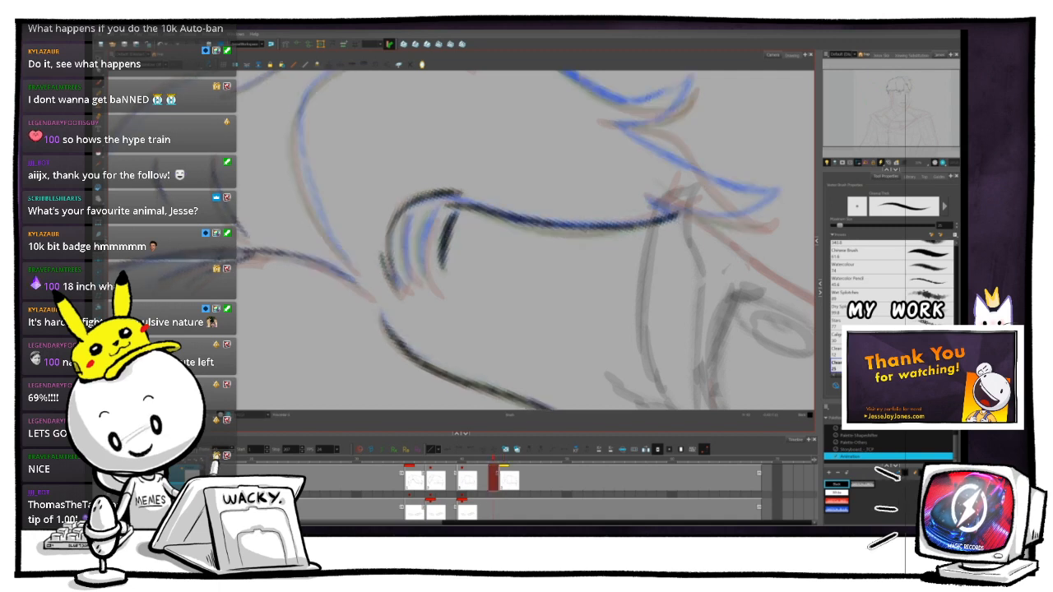
pyautogui.press('g')
pyautogui.press('f')
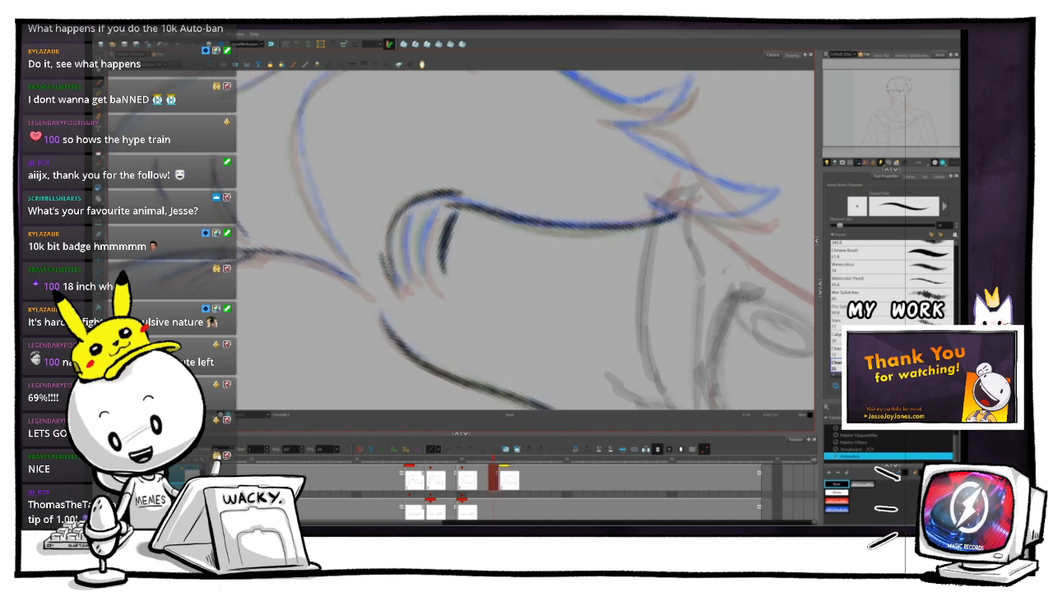
pyautogui.press('g')
pyautogui.press('f')
pyautogui.press('g')
pyautogui.press('f')
pyautogui.press('g')
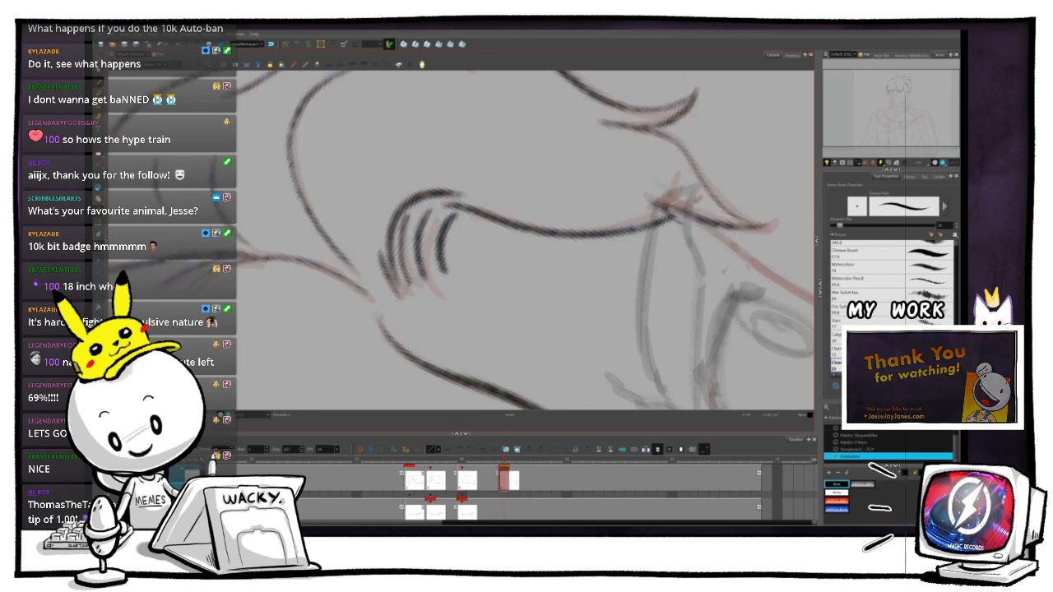
pyautogui.press('f')
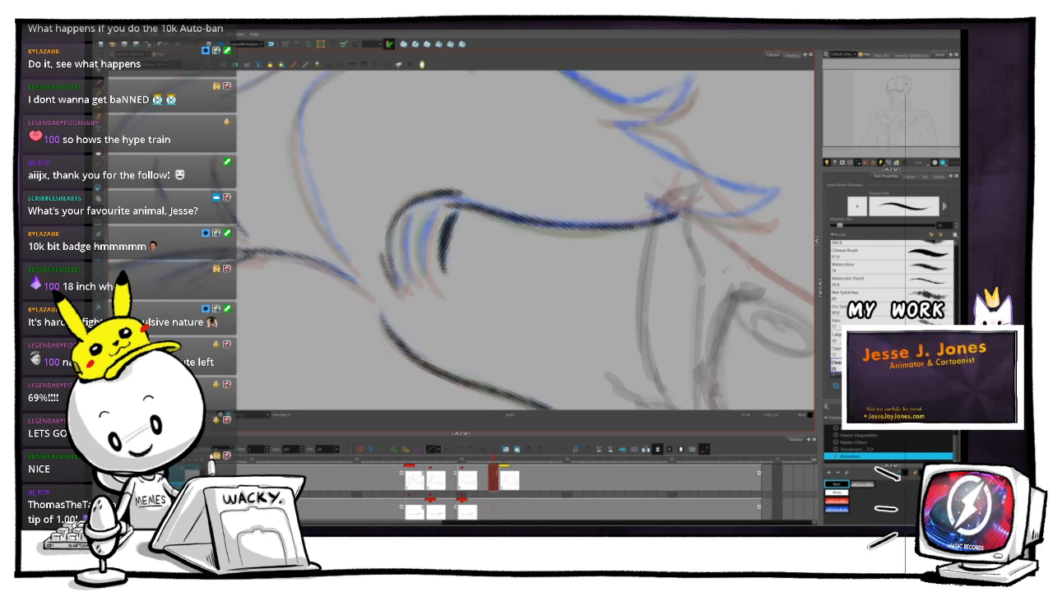
pyautogui.press('g')
pyautogui.press('f')
pyautogui.press('g')
pyautogui.press('f')
pyautogui.press('g')
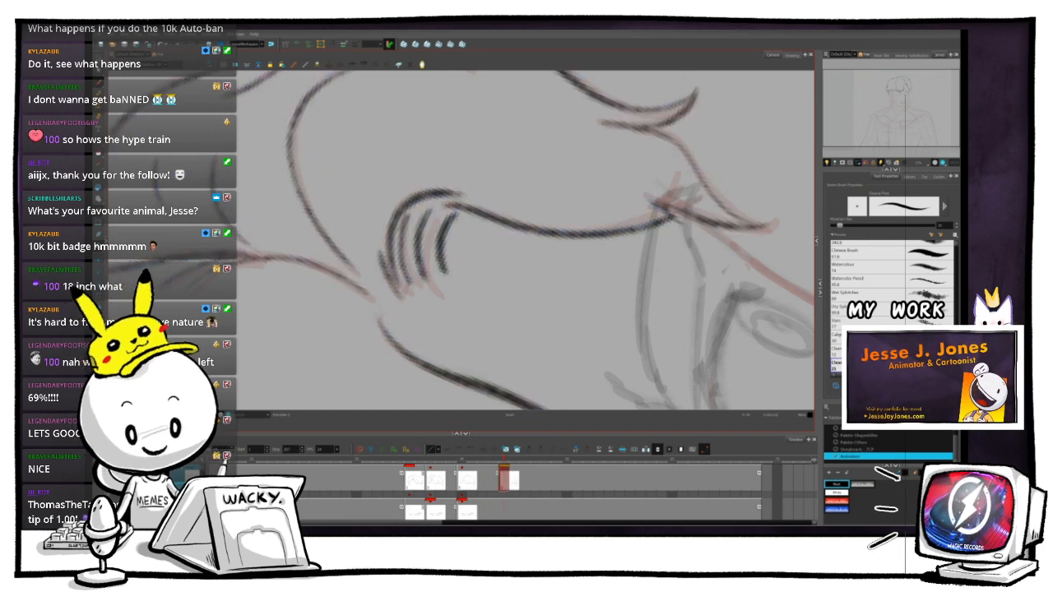
pyautogui.press('f')
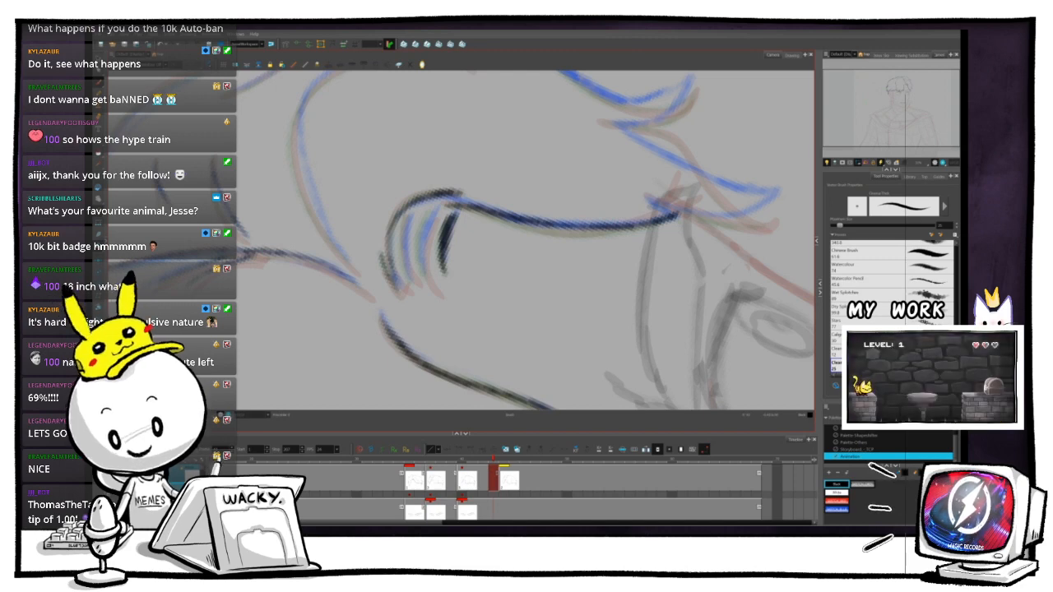
# - Examine the first crease's spacing and angle inside the curl up close, checking it against the following drawing at different canvas rotations
pyautogui.hotkey('ctrl', 'alt')
pyautogui.moveTo(576, 247); pyautogui.dragTo(565, 193)
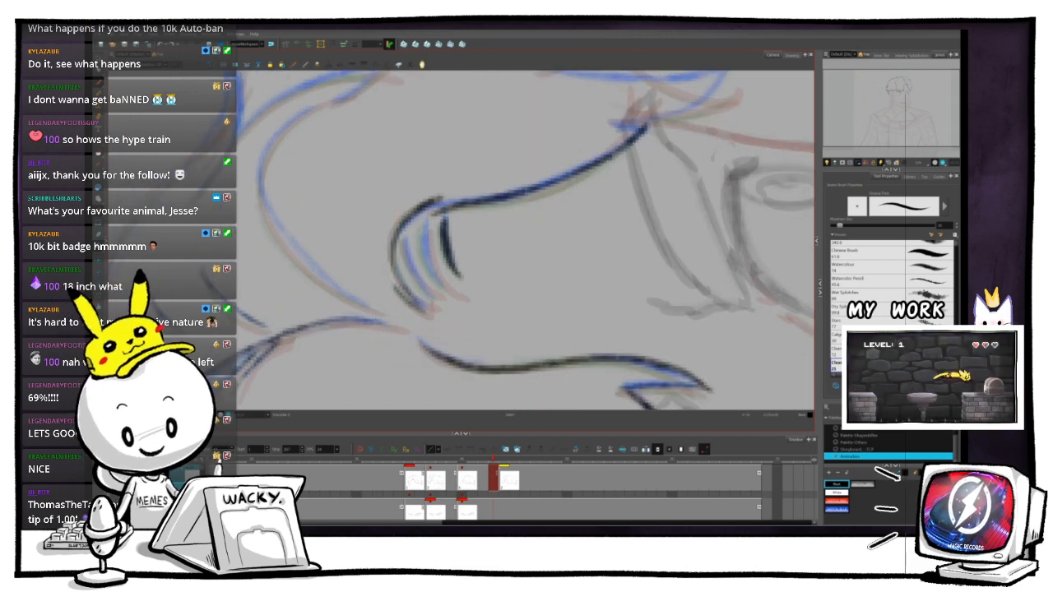
pyautogui.press('2')
pyautogui.press('2')
pyautogui.press('2')
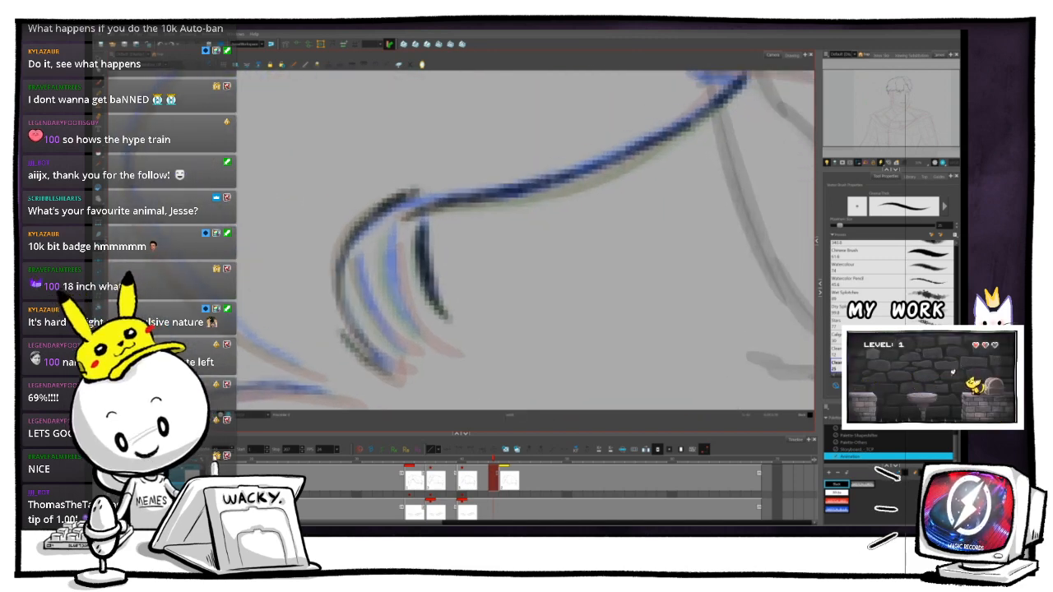
pyautogui.hotkey('ctrl', 'alt')
pyautogui.moveTo(564, 197); pyautogui.dragTo(558, 185)
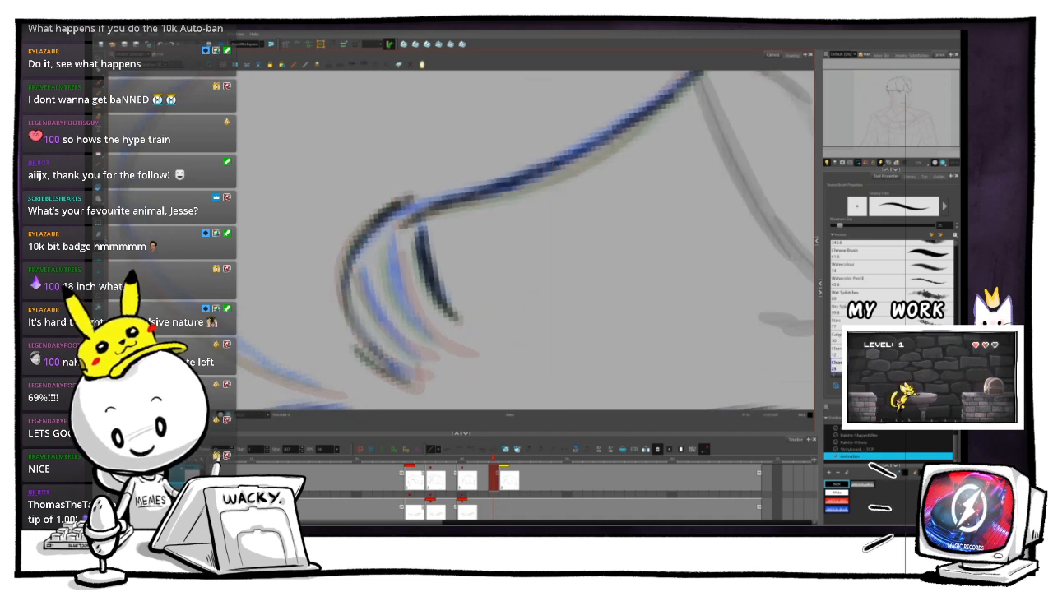
pyautogui.moveTo(557, 247); pyautogui.dragTo(566, 239)
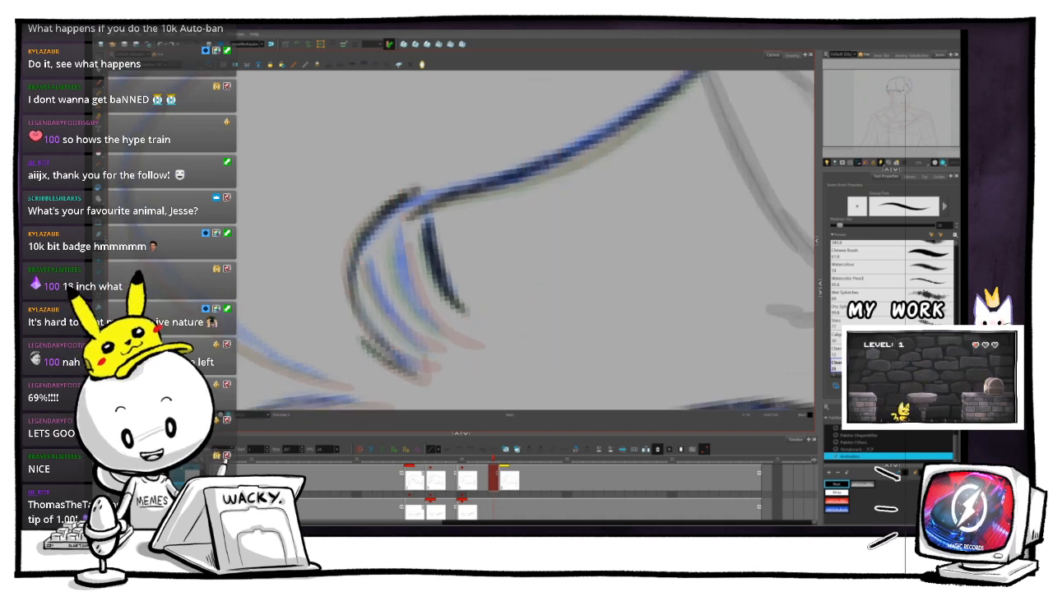
pyautogui.press('g')
pyautogui.press('f')
pyautogui.press('g')
pyautogui.press('f')
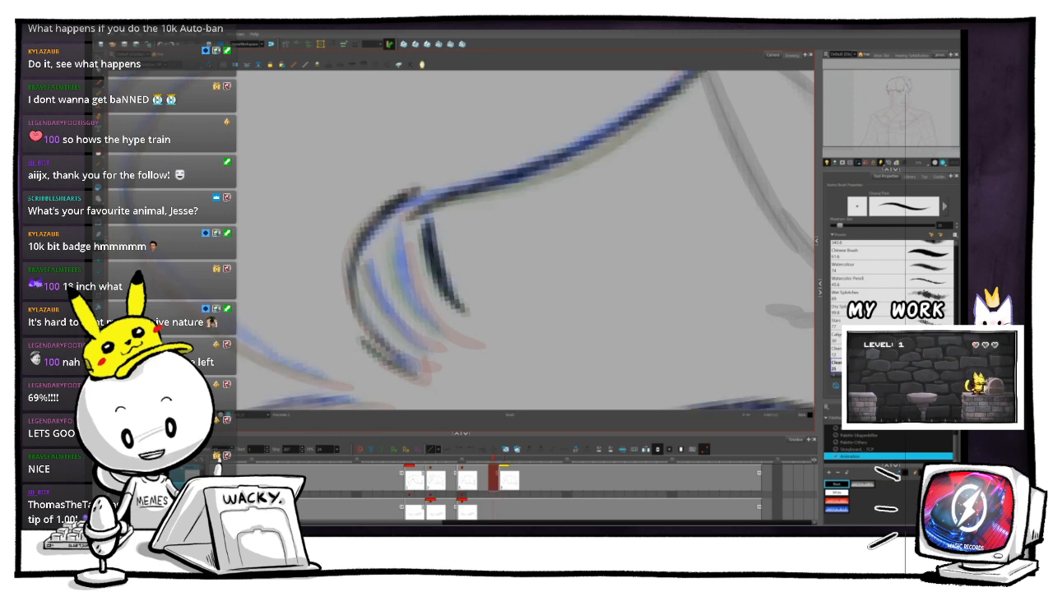
pyautogui.hotkey('ctrl', 'alt')
pyautogui.moveTo(565, 214); pyautogui.dragTo(553, 189)
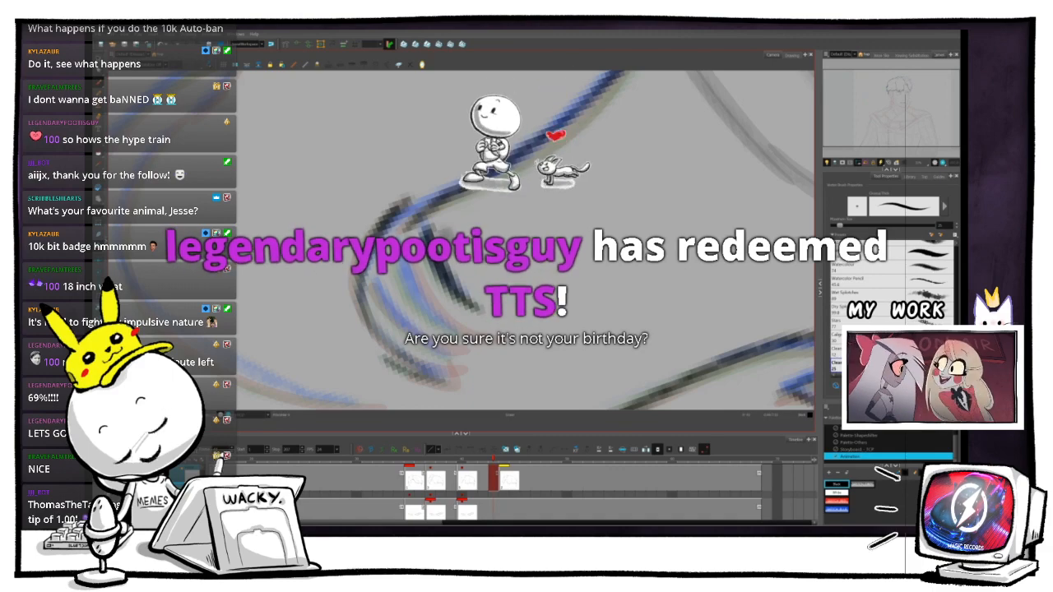
# - Draw the two remaining inner creases of the curl between the onion-skinned lines, using the following drawing as reference
pyautogui.press('1')
pyautogui.press('1')
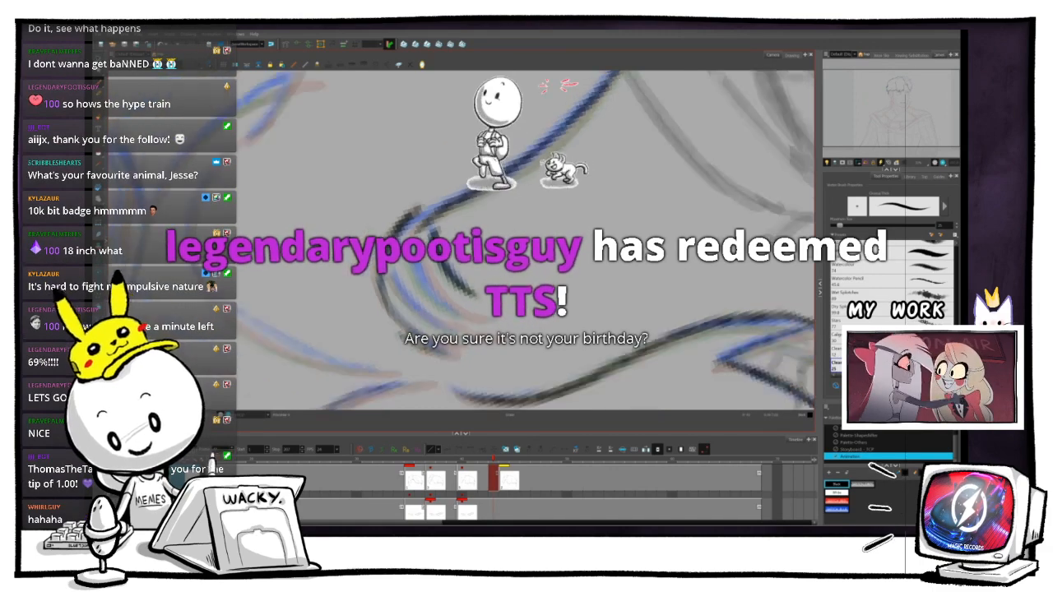
pyautogui.press('v')
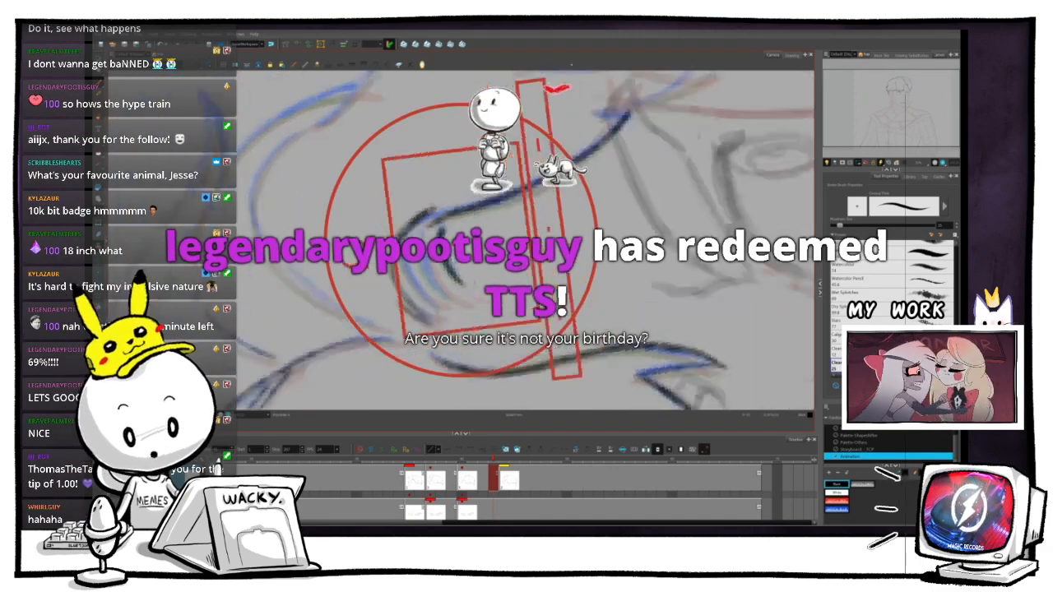
pyautogui.press('space')
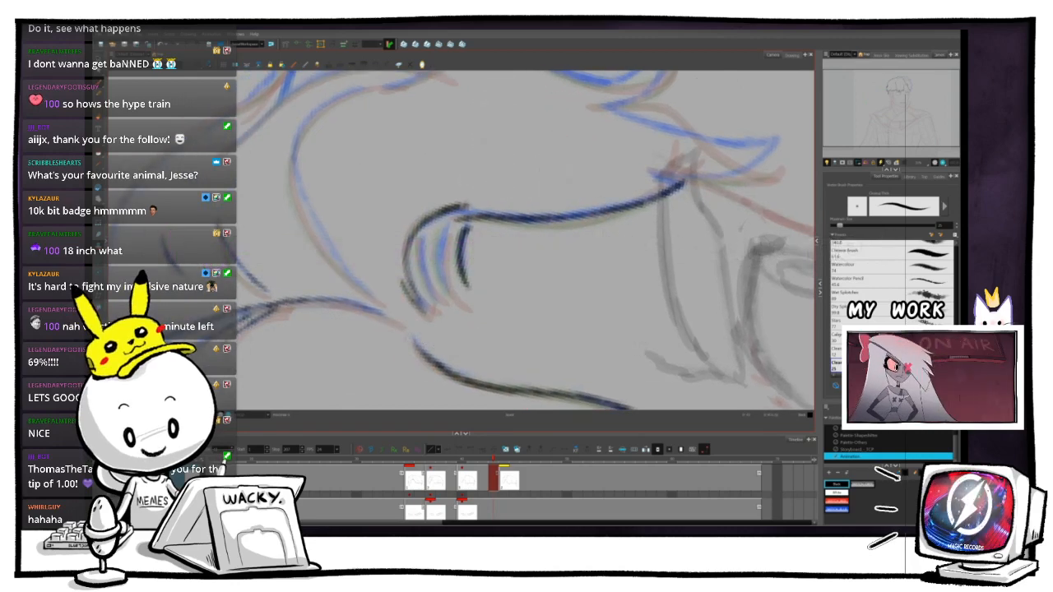
pyautogui.press('.')
pyautogui.press('.')
pyautogui.press(',')
pyautogui.press('.')
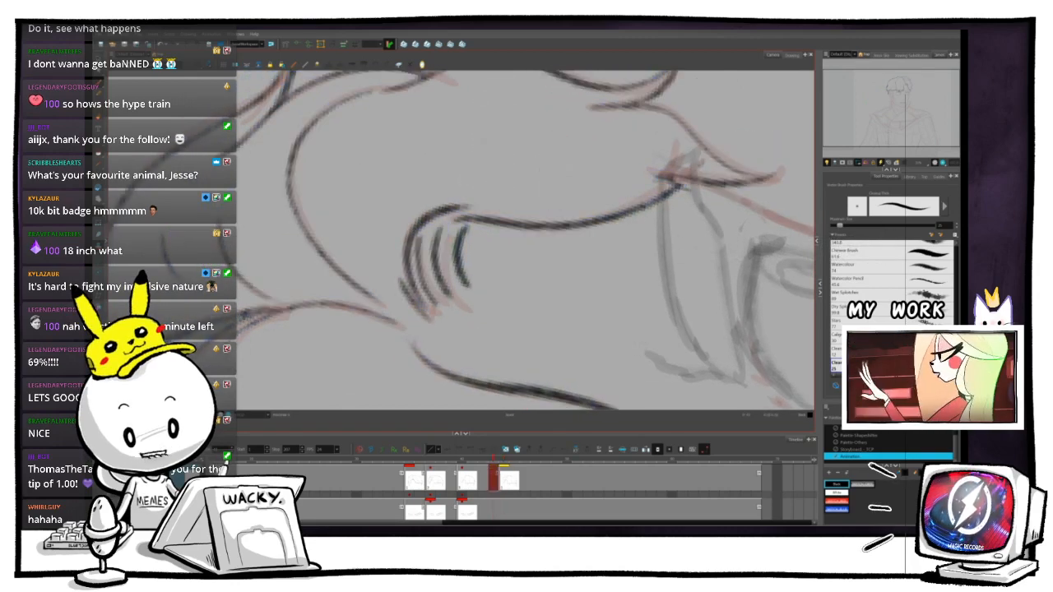
pyautogui.press(',')
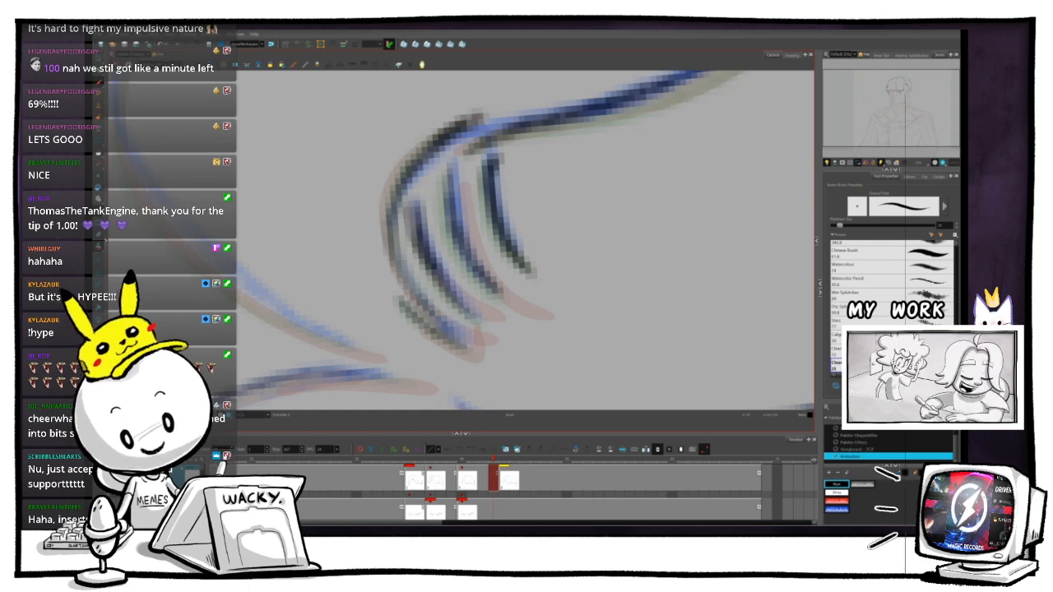
# - Check the curl creases against the whole hair shape, delete the crease nearest the curl's outer line and return to the Brush tool
pyautogui.press('1')
pyautogui.press('1')
pyautogui.press('1')
pyautogui.press('1')
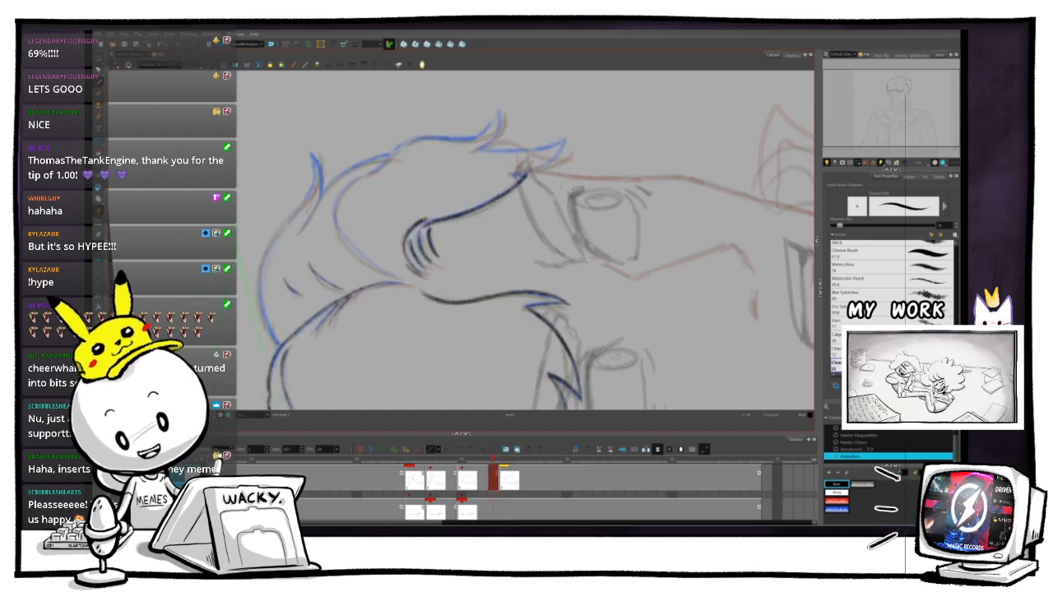
pyautogui.press('2')
pyautogui.press('2')
pyautogui.press('2')
pyautogui.hotkey('alt', 's')
pyautogui.press('2')
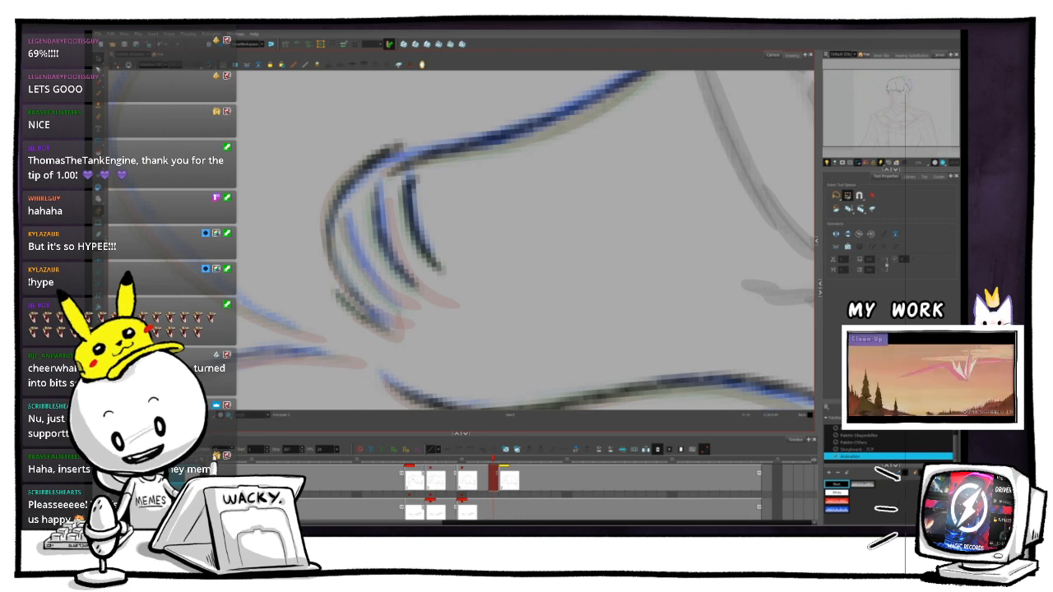
pyautogui.hotkey('alt', 'b')
pyautogui.press('space')
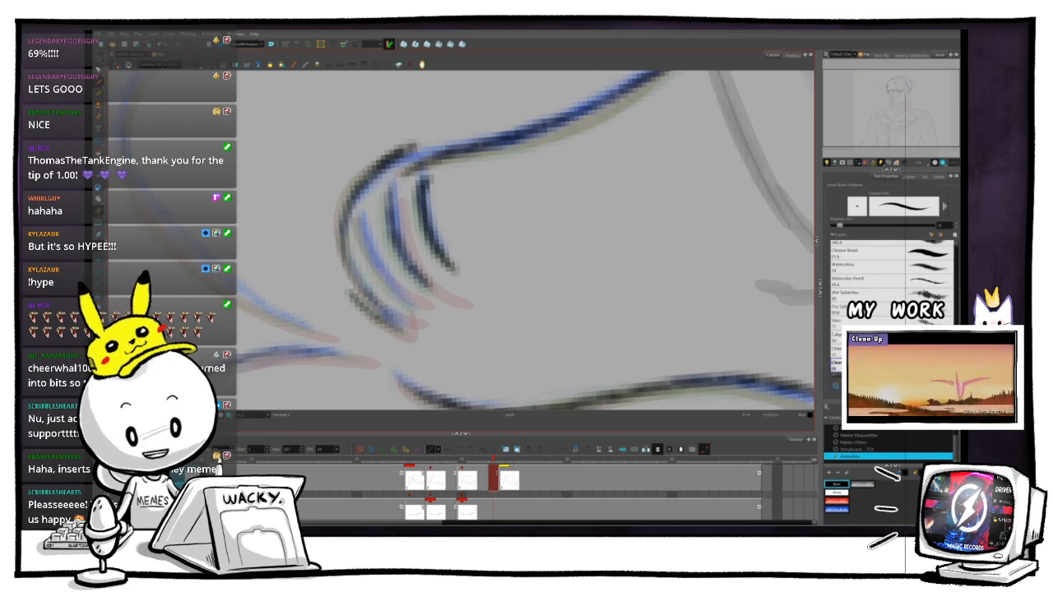
# - Redraw the inner crease nearest the curl's outer line between the onion-skinned lines, rotating the canvas to suit the stroke
pyautogui.hotkey('ctrl', 'alt')
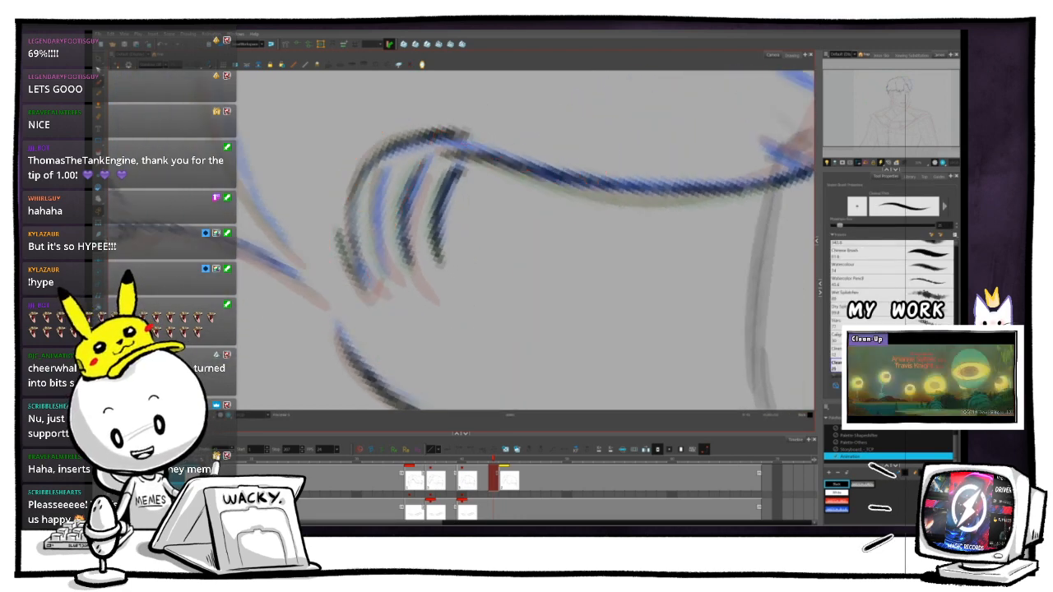
pyautogui.press('space')
pyautogui.hotkey('ctrl', 'alt')
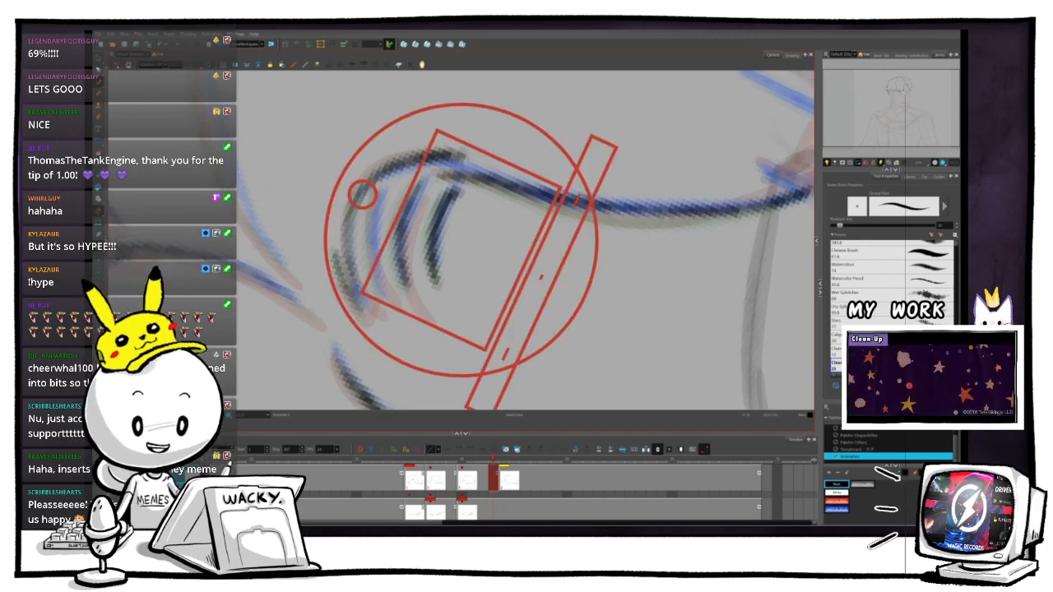
pyautogui.hotkey('ctrl', 'alt')
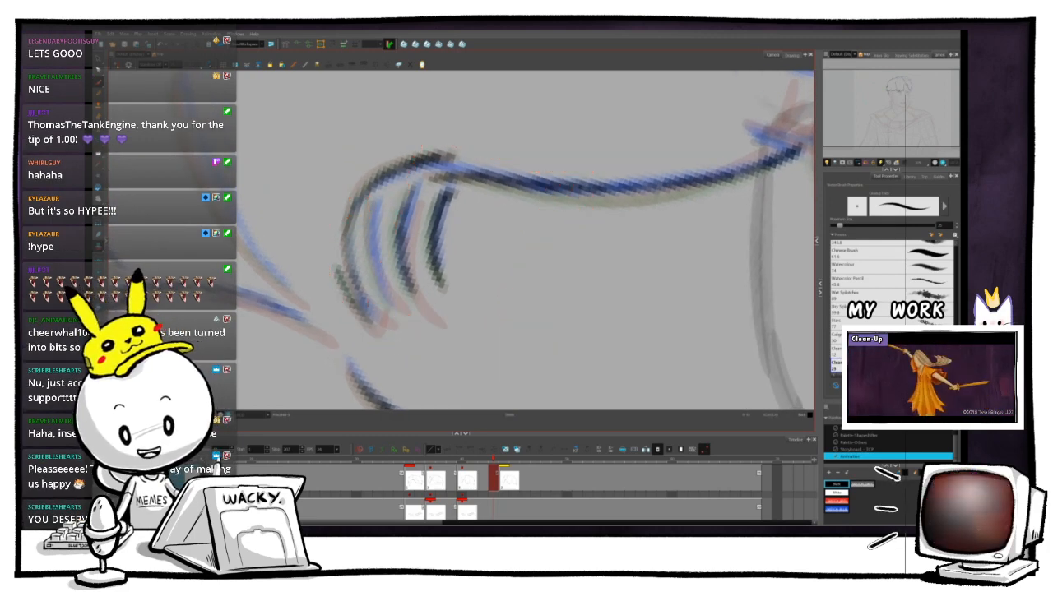
pyautogui.press('space')
pyautogui.hotkey('ctrl', 'alt')
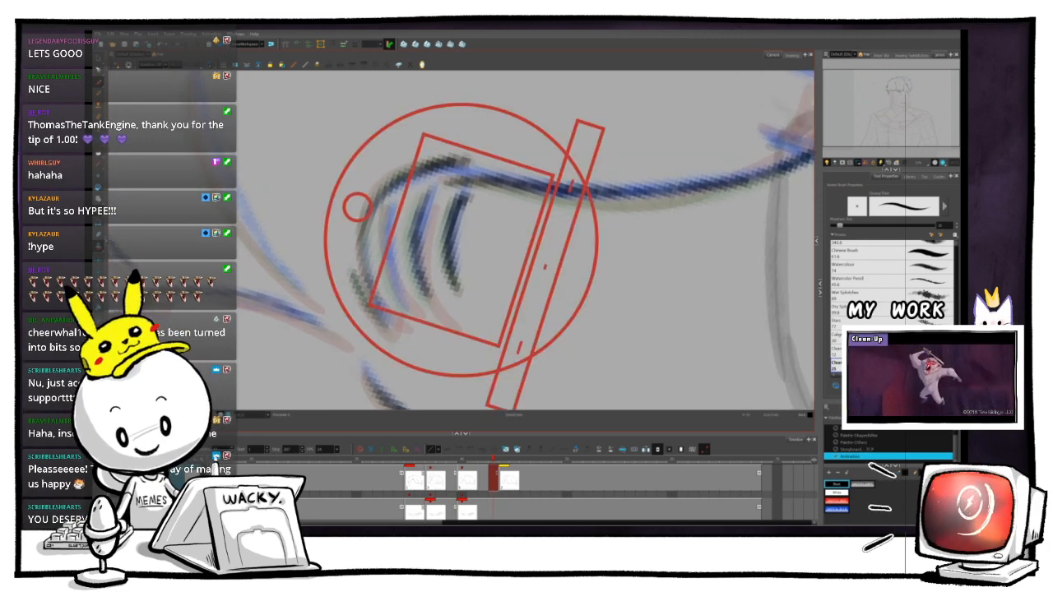
pyautogui.press('space')
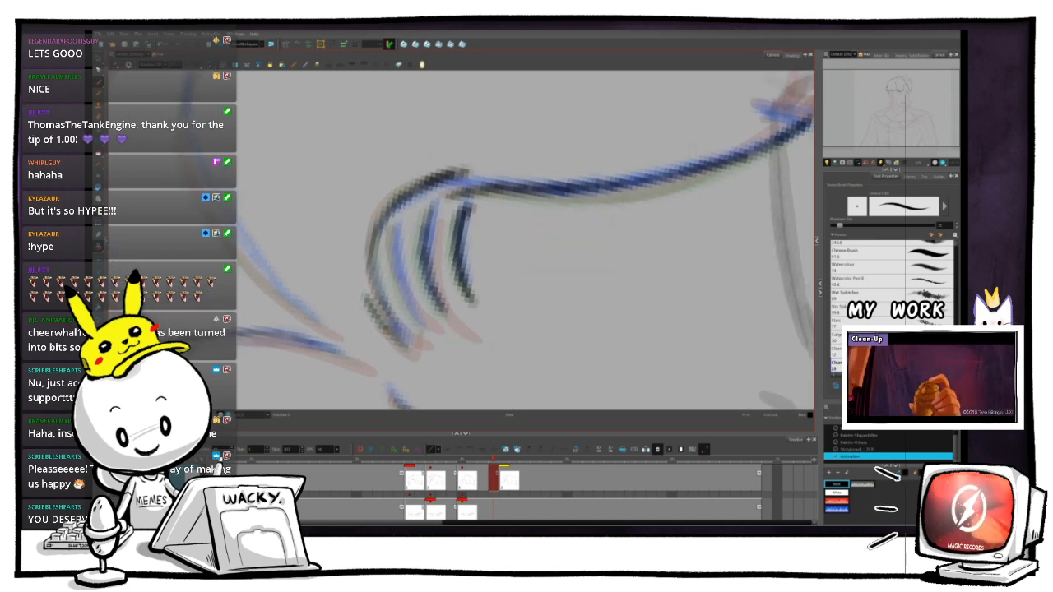
pyautogui.press('.')
pyautogui.press('.')
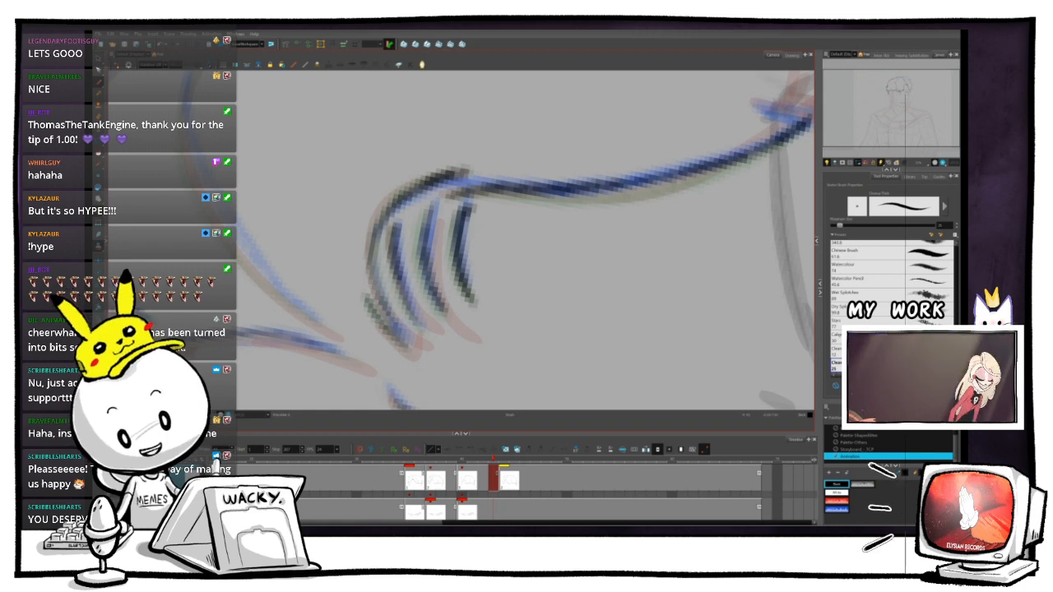
# - Check the redrawn curl crease against the whole hair shape and the following drawing, both up close and from afar
pyautogui.press('1')
pyautogui.press('1')
pyautogui.press('1')
pyautogui.press('1')
pyautogui.hotkey('ctrl', 'alt')
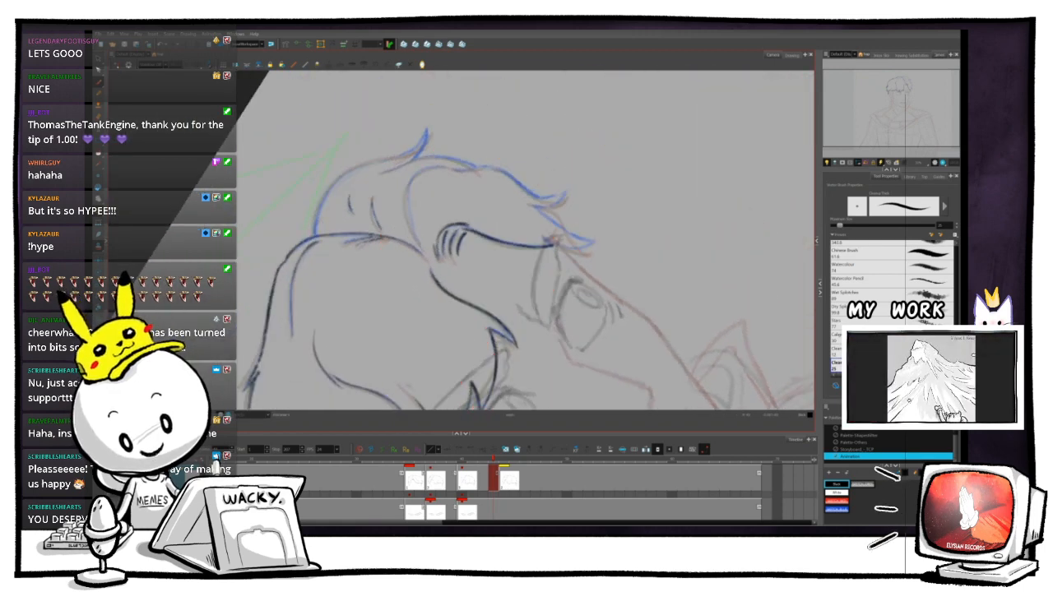
pyautogui.press('.')
pyautogui.press('2')
pyautogui.press('2')
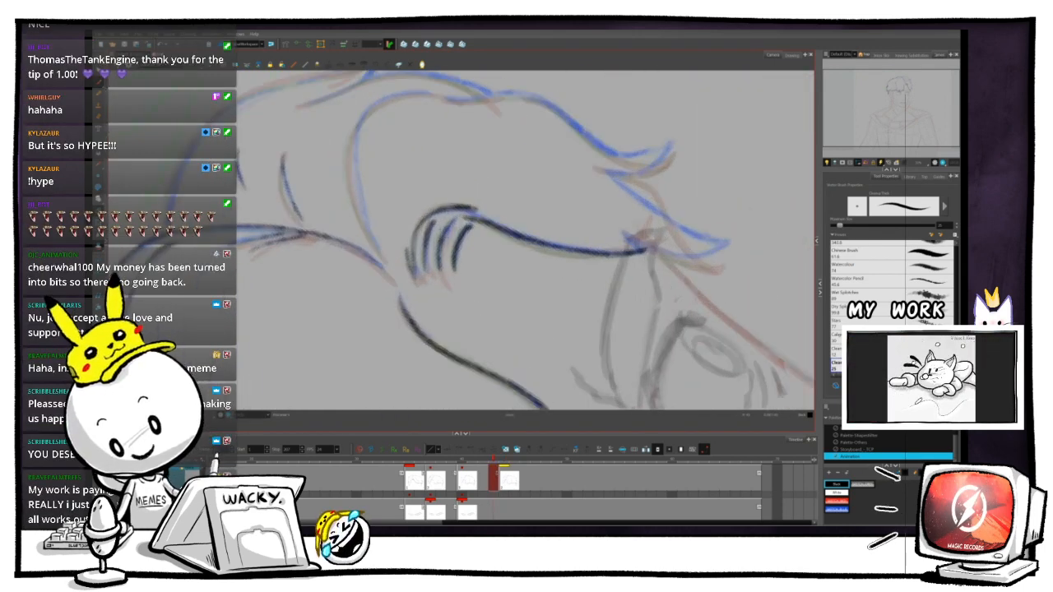
pyautogui.press('2')
pyautogui.press('2')
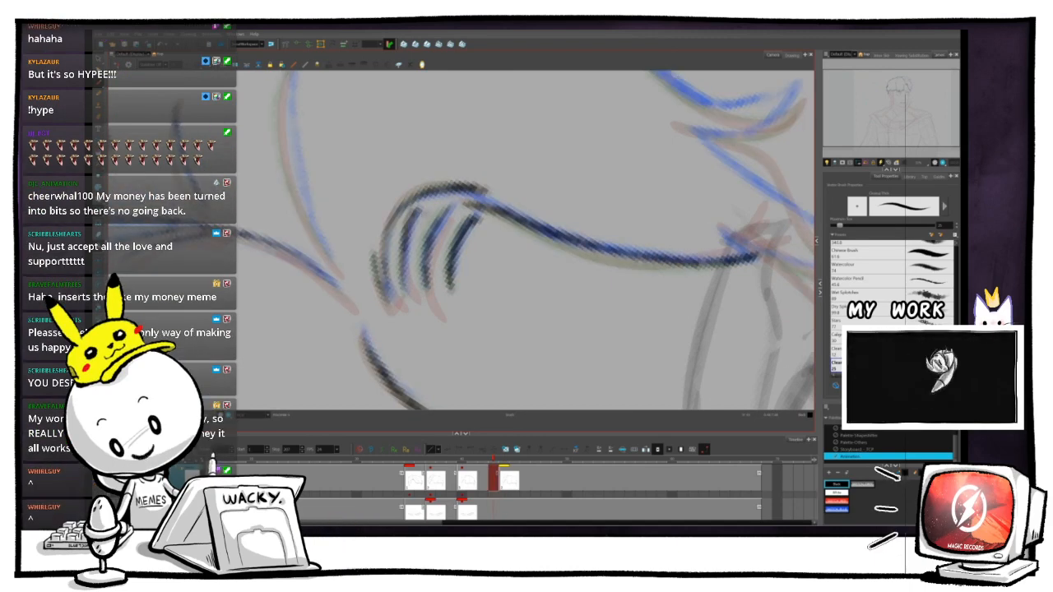
pyautogui.press('1')
pyautogui.press('1')
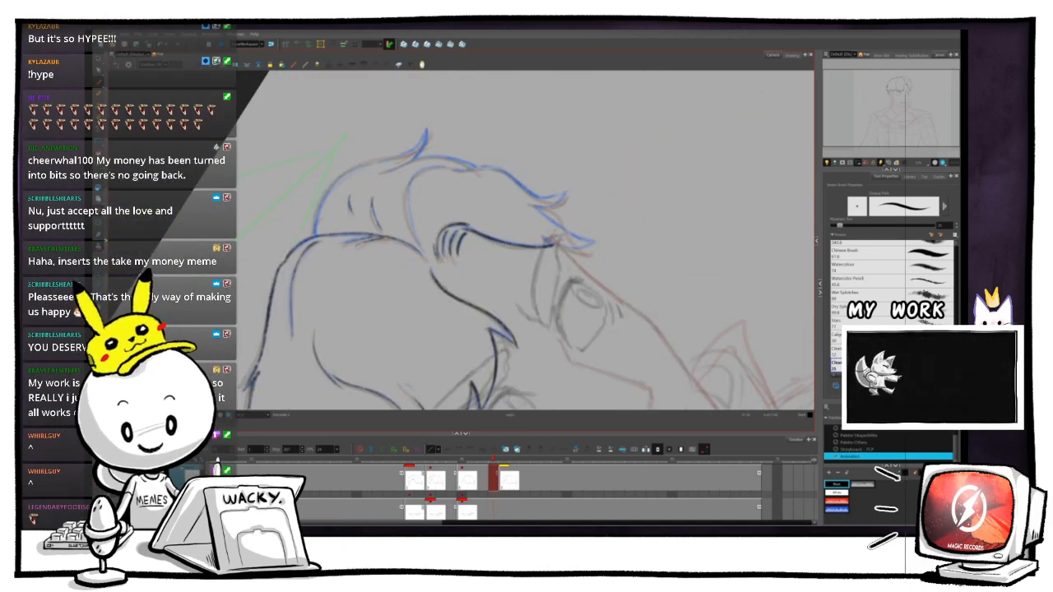
# - Draw the long arched hair line above the curl between the onion-skinned lines, using the following drawing as reference
pyautogui.moveTo(560, 197)
pyautogui.mouseDown()
pyautogui.moveTo(566, 260)
pyautogui.moveTo(567, 241)
pyautogui.moveTo(550, 298)
pyautogui.moveTo(516, 333)
pyautogui.moveTo(567, 228)
pyautogui.moveTo(537, 165)
pyautogui.moveTo(575, 240)
pyautogui.mouseUp()
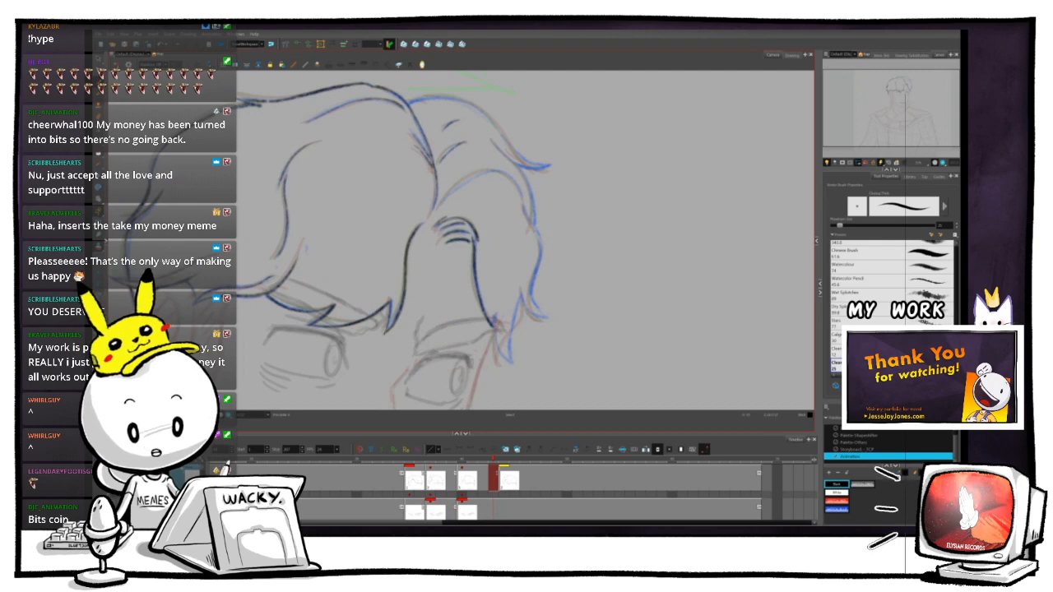
pyautogui.moveTo(597, 190); pyautogui.dragTo(539, 245)
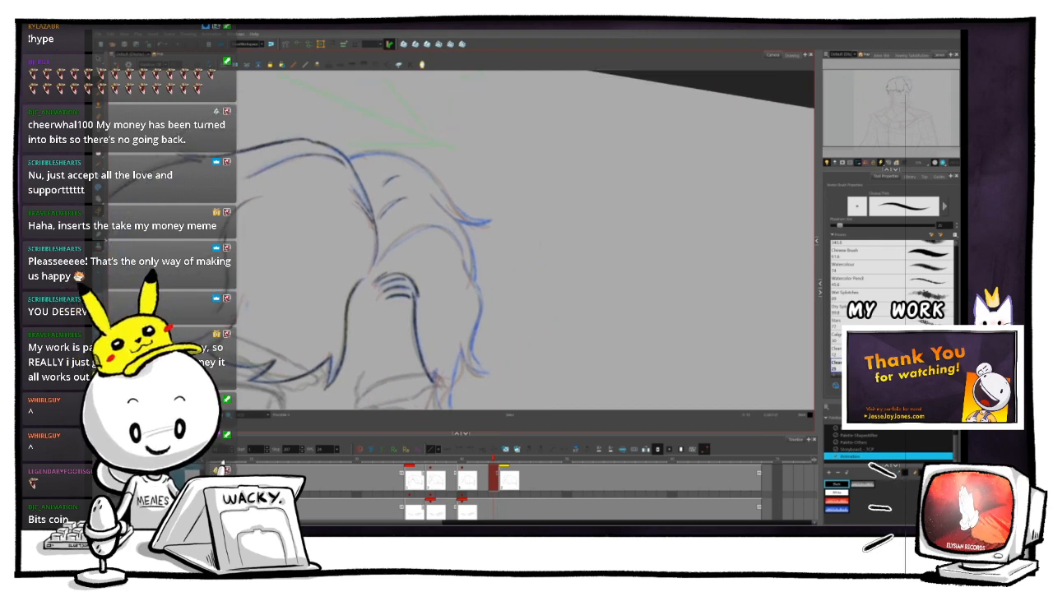
pyautogui.moveTo(582, 165); pyautogui.dragTo(516, 108)
pyautogui.press('2')
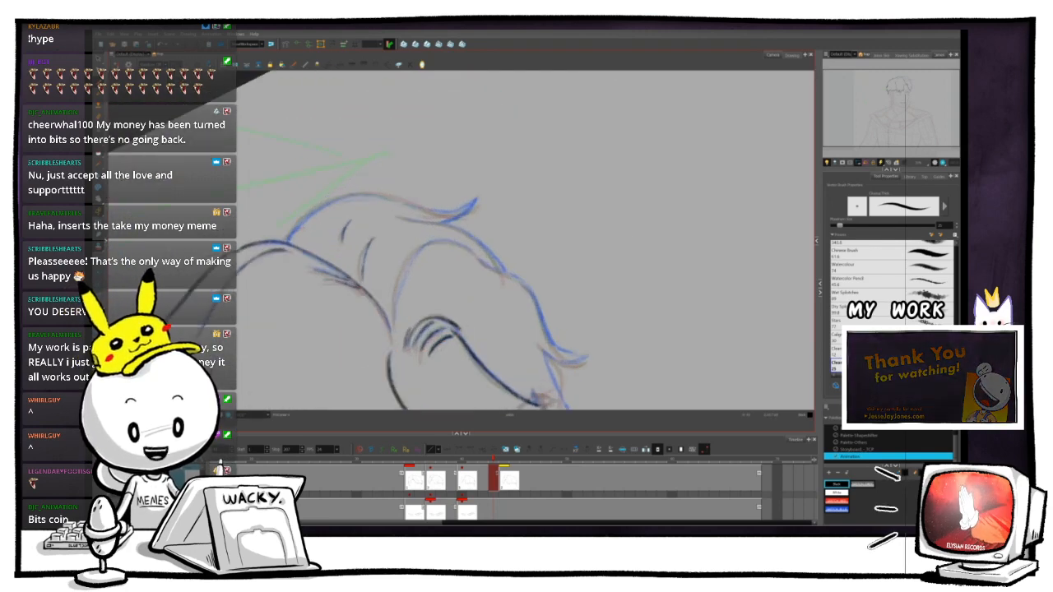
pyautogui.scroll(5, 428, 355)
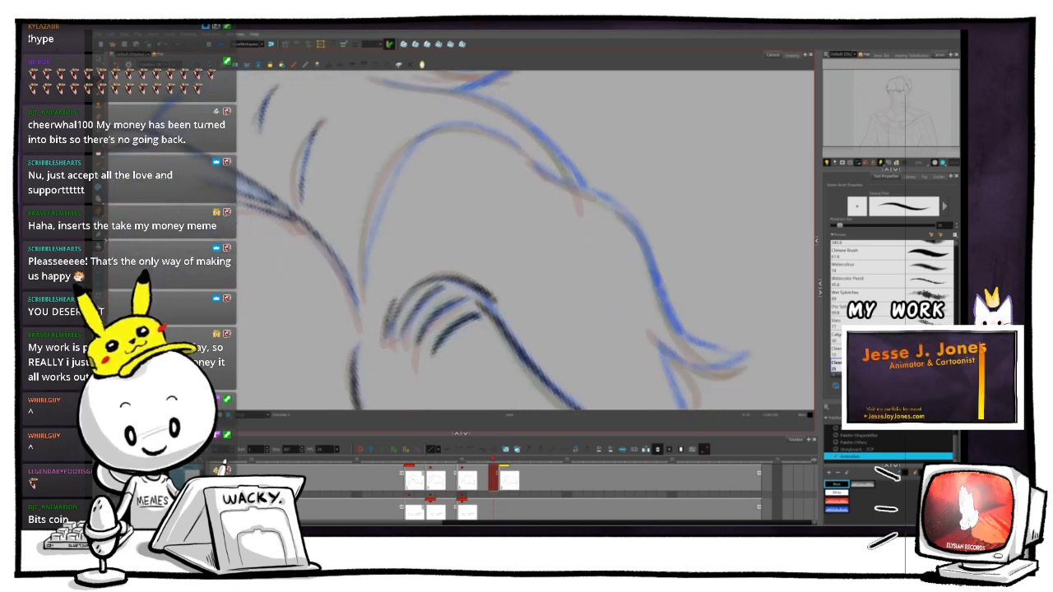
pyautogui.press('1')
pyautogui.press('1')
pyautogui.moveTo(516, 107); pyautogui.dragTo(566, 141)
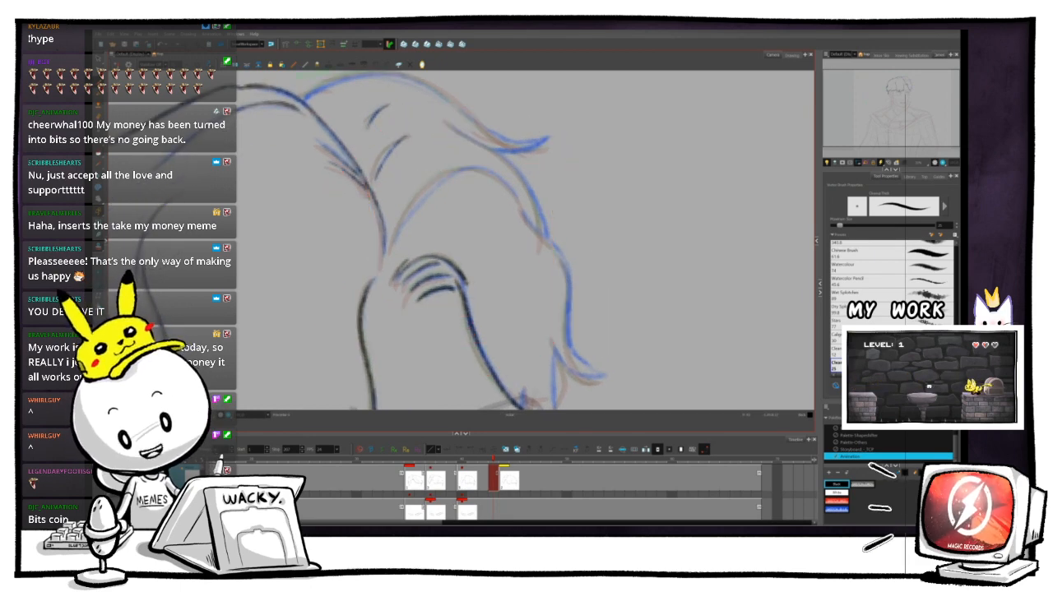
pyautogui.moveTo(451, 132)
pyautogui.mouseDown()
pyautogui.moveTo(474, 130)
pyautogui.moveTo(447, 173)
pyautogui.mouseUp()
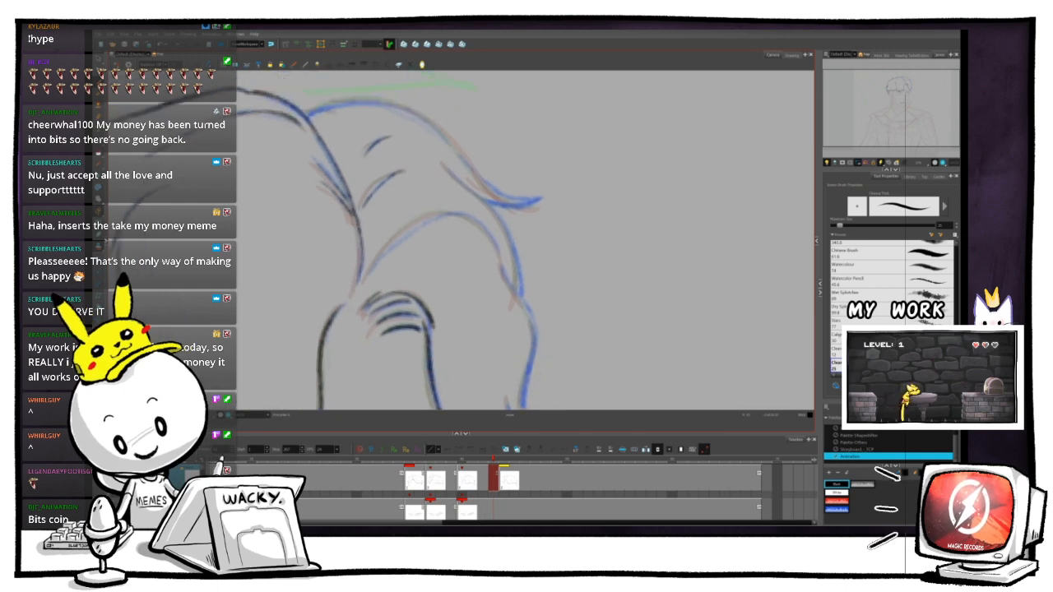
pyautogui.press('.')
pyautogui.press('.')
pyautogui.press('.')
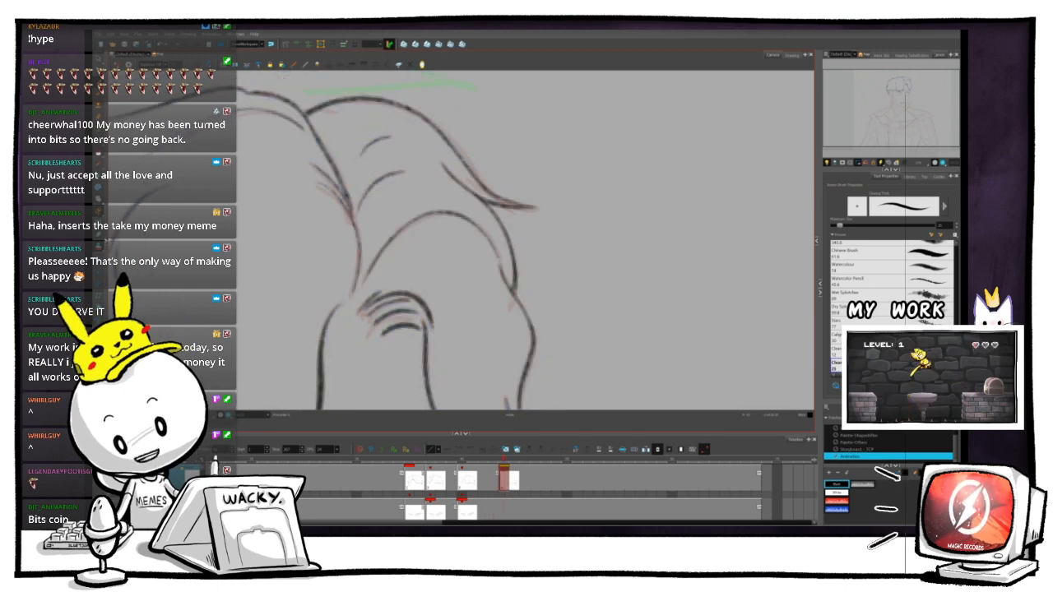
pyautogui.press('.')
pyautogui.press('2')
pyautogui.press('2')
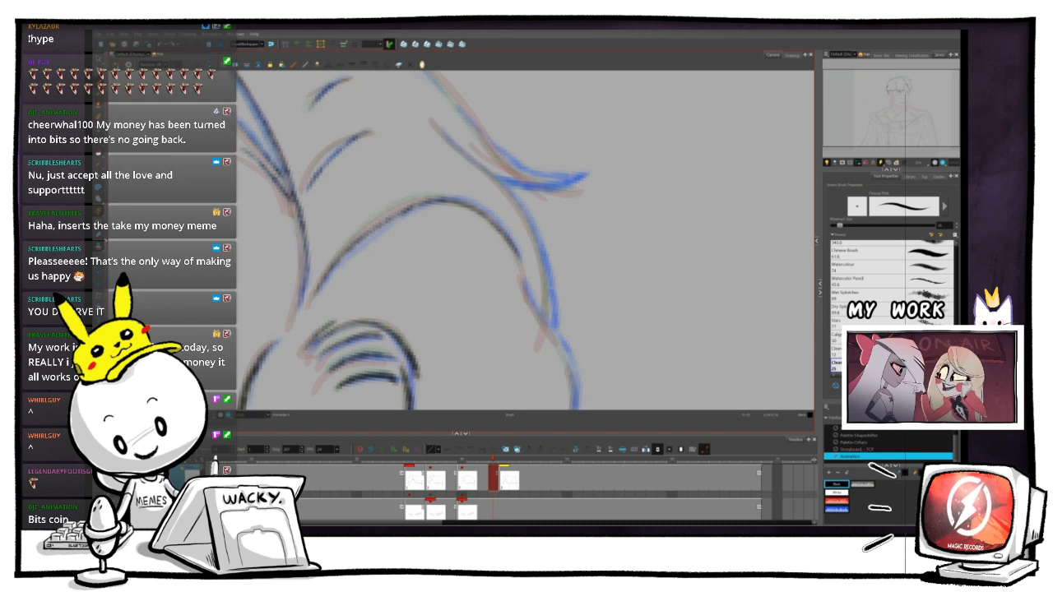
# - Check the new arched line by flipping between this frame and the following drawing with the whole hair in view
pyautogui.press('1')
pyautogui.press('1')
pyautogui.press('1')
pyautogui.press('1')
pyautogui.press('.')
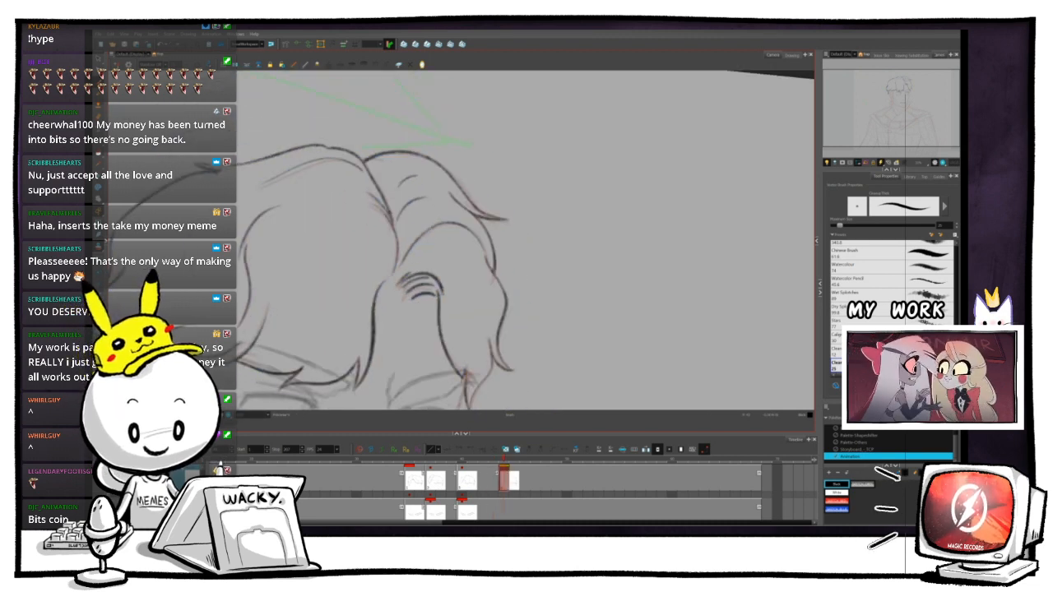
pyautogui.press('.')
pyautogui.press('.')
pyautogui.press('.')
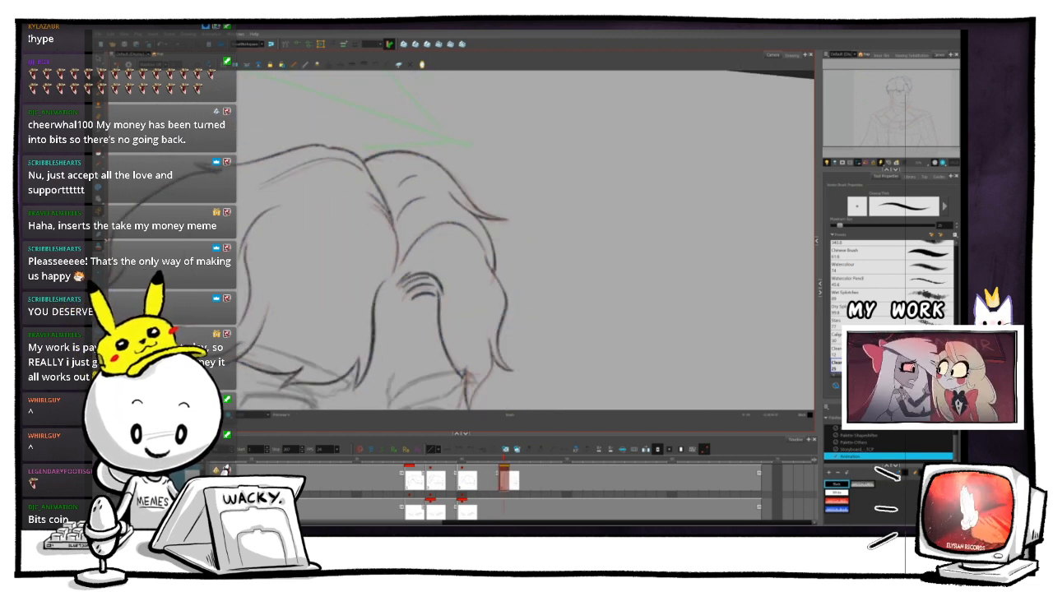
pyautogui.press('.')
pyautogui.press('.')
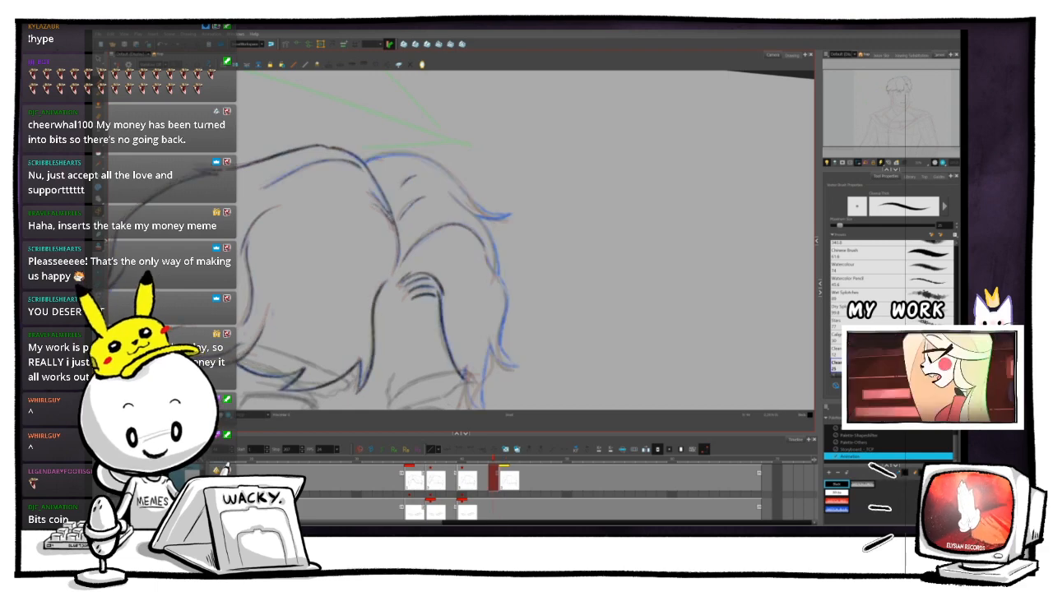
# - Examine the pointed tip of the upper hair strand up close and compare it with the following drawing
pyautogui.moveTo(510, 216); pyautogui.dragTo(454, 284)
pyautogui.moveTo(462, 116); pyautogui.dragTo(574, 182)
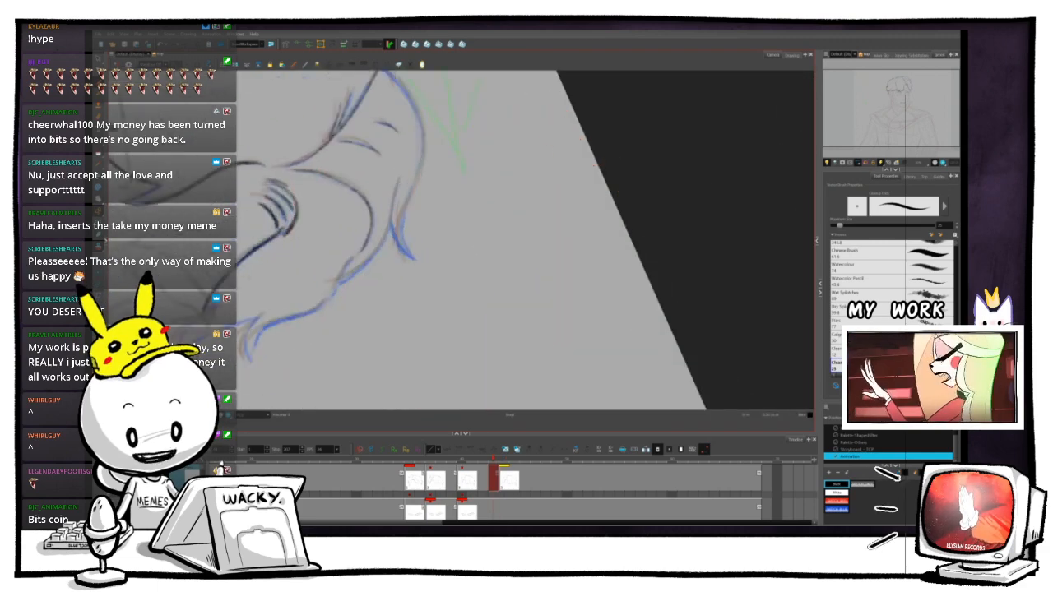
pyautogui.press('2')
pyautogui.press('2')
pyautogui.press('2')
pyautogui.moveTo(462, 237); pyautogui.dragTo(550, 291)
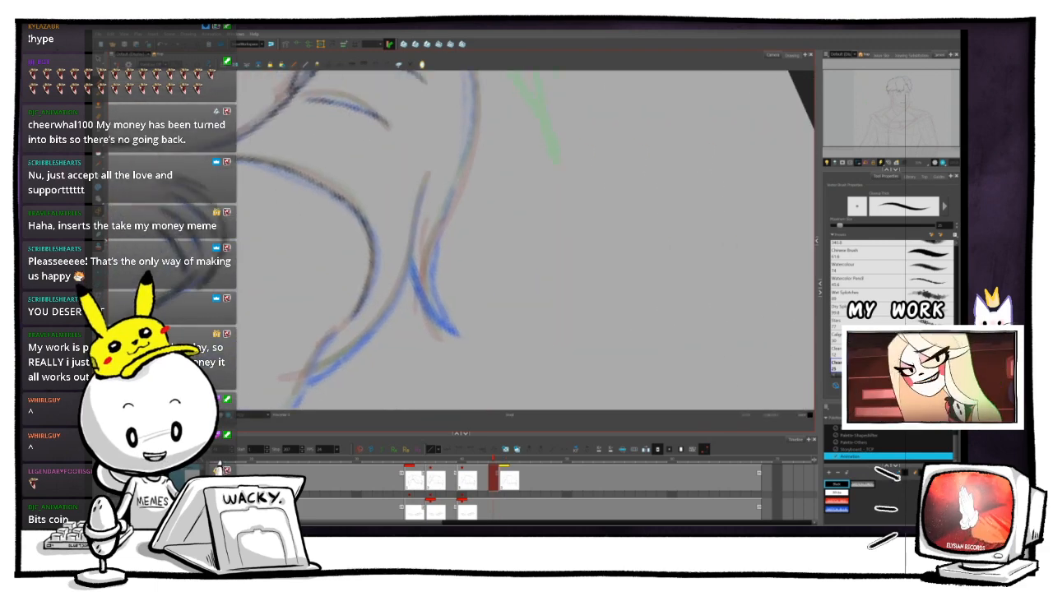
pyautogui.press('.')
pyautogui.press('.')
pyautogui.press('.')
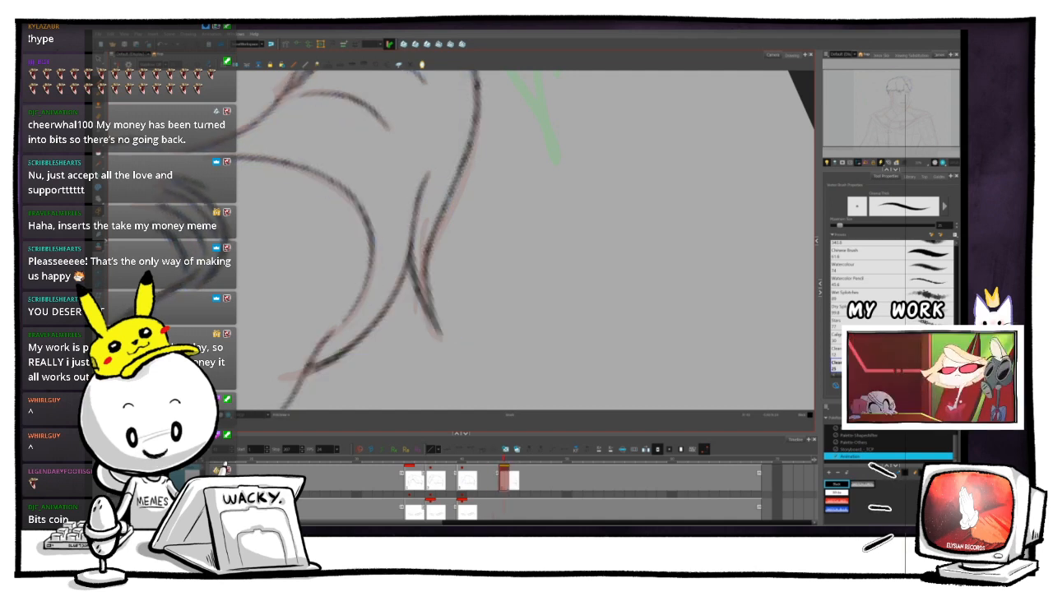
# - Try to draw the underside edge of the upper strand's pointed tip, and undo the stroke
pyautogui.press('.')
pyautogui.press(',')
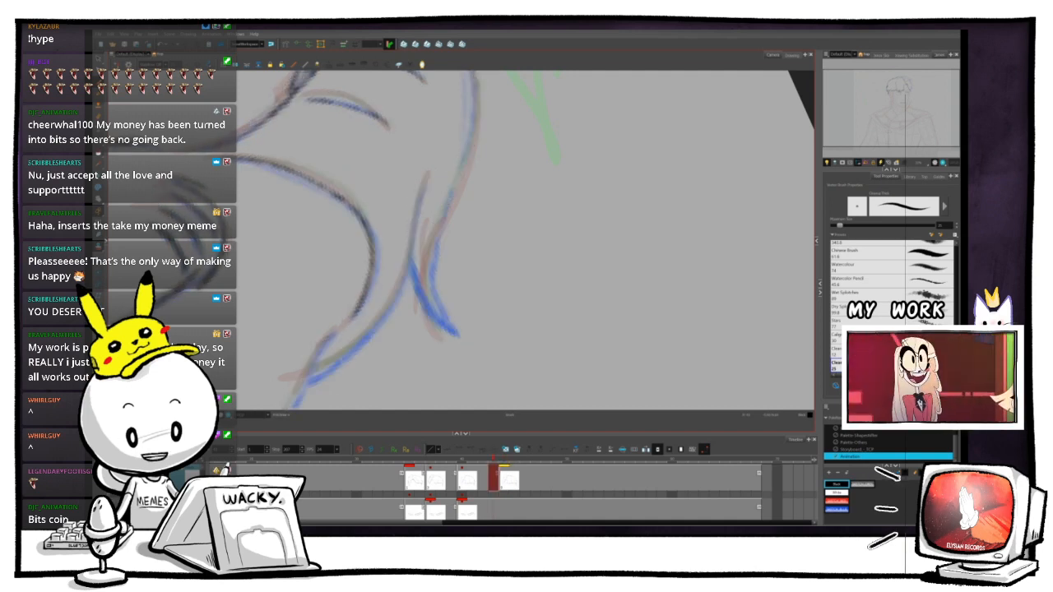
pyautogui.press('.')
pyautogui.press(',')
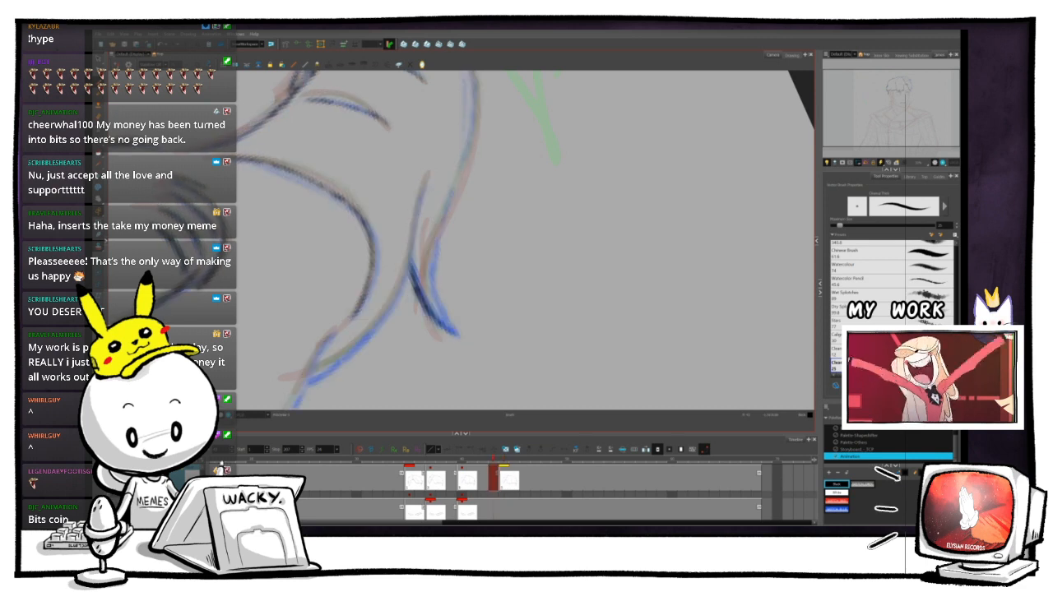
pyautogui.hotkey('ctrl', 'z')
# - Draw the underside edge of the upper strand's pointed tip at a new canvas angle, midway between the neighbouring drawings
pyautogui.moveTo(464, 241); pyautogui.dragTo(450, 238)
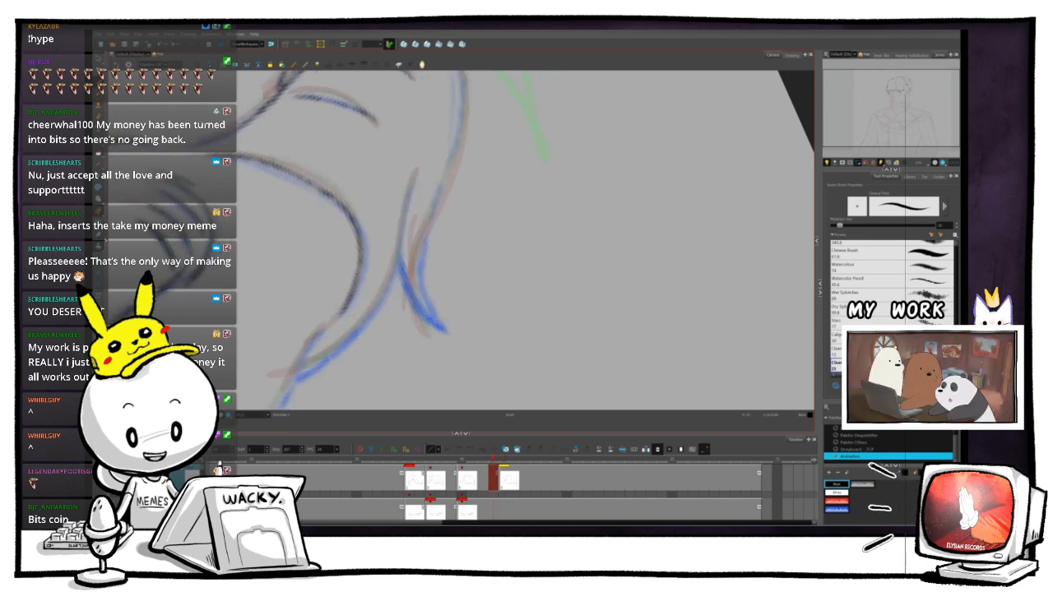
pyautogui.moveTo(559, 197); pyautogui.dragTo(557, 216)
pyautogui.moveTo(494, 238); pyautogui.dragTo(500, 247)
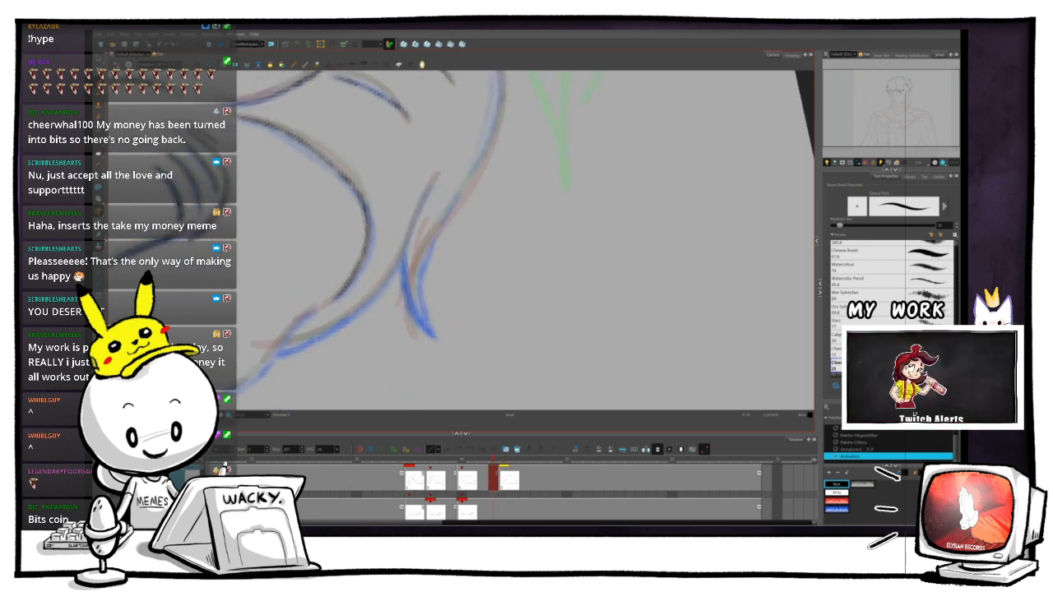
pyautogui.press('g')
pyautogui.press('f')
pyautogui.press('g')
pyautogui.press('f')
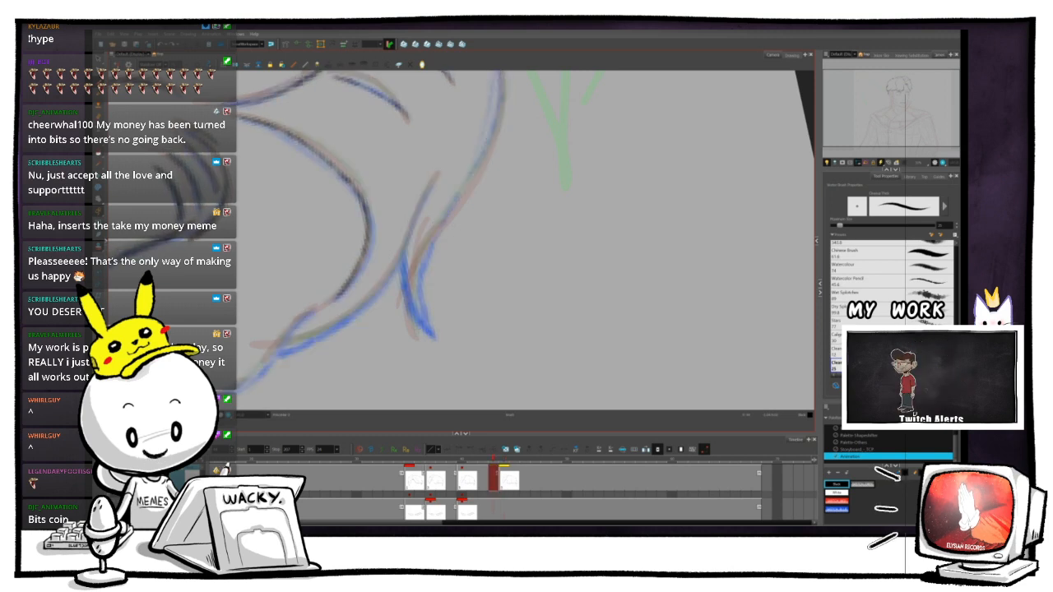
pyautogui.press('g')
pyautogui.press('f')
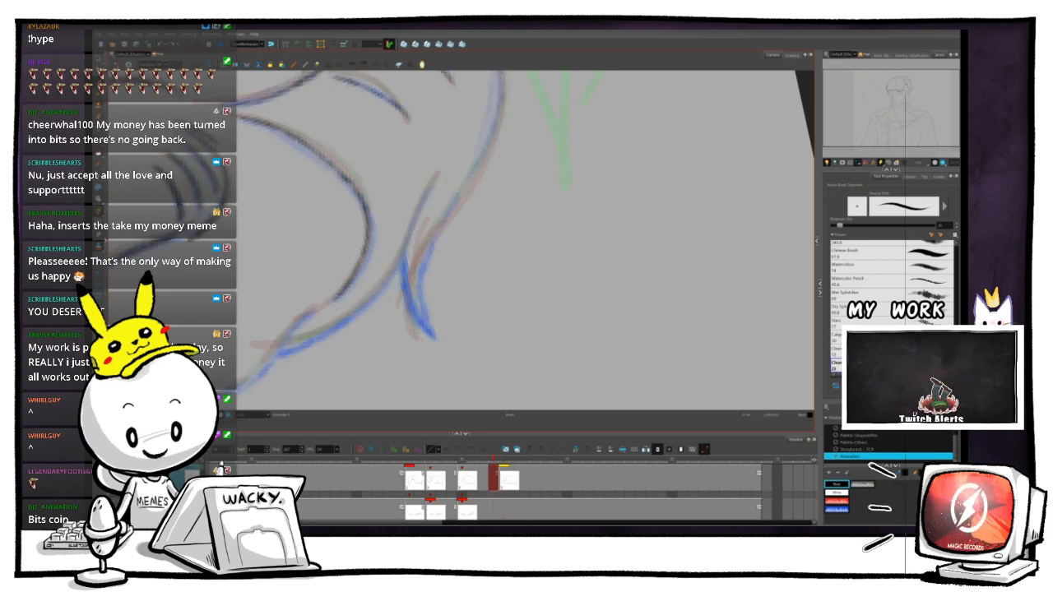
pyautogui.press('g')
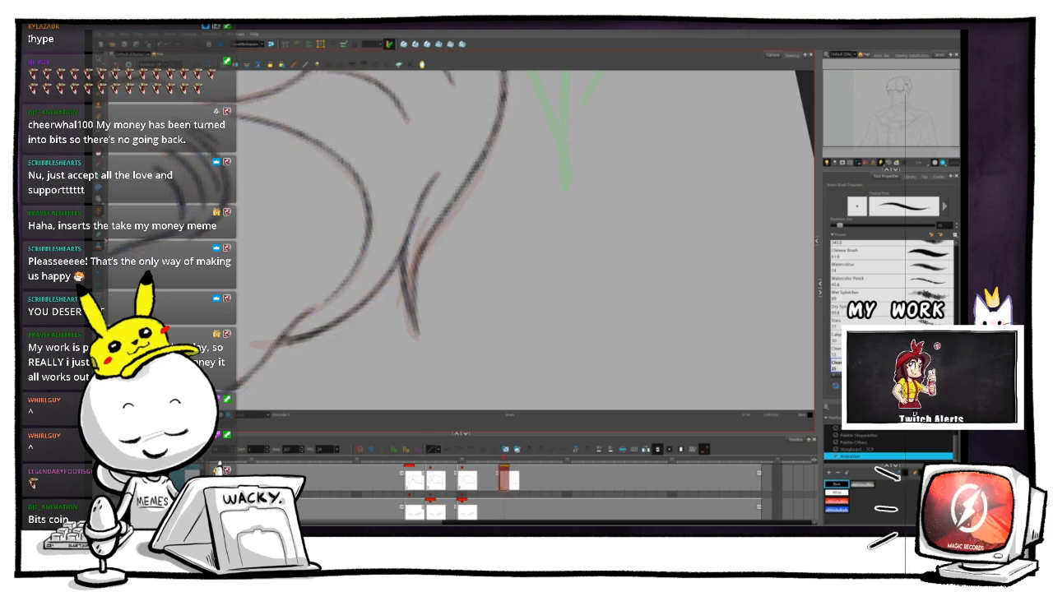
pyautogui.press('f')
pyautogui.press('g')
pyautogui.press('f')
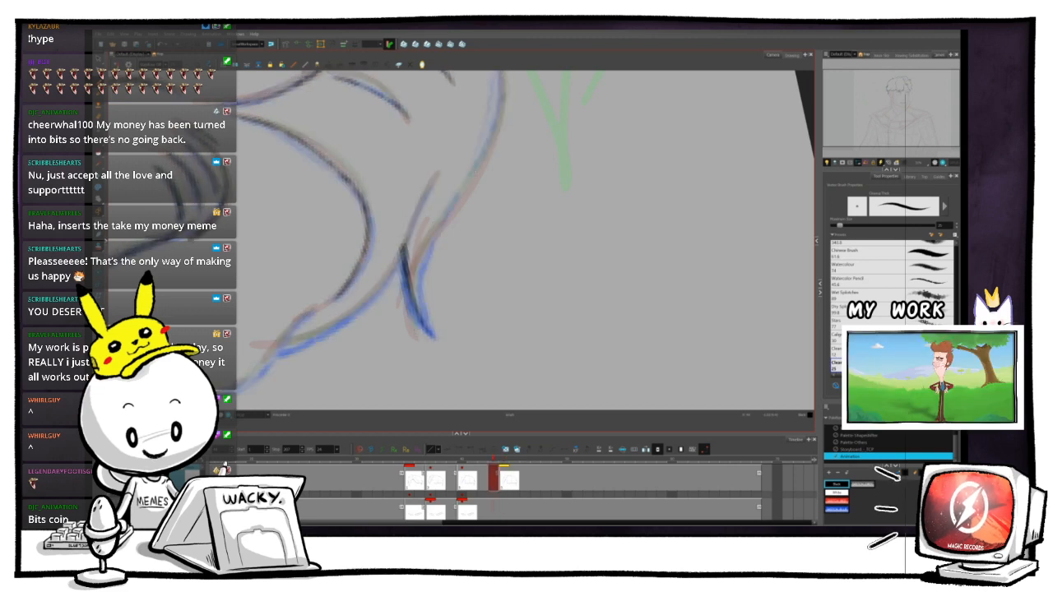
# - Check the strand tip's new edge against the surrounding hair by flipping repeatedly to the following drawing
pyautogui.press('1')
pyautogui.press('1')
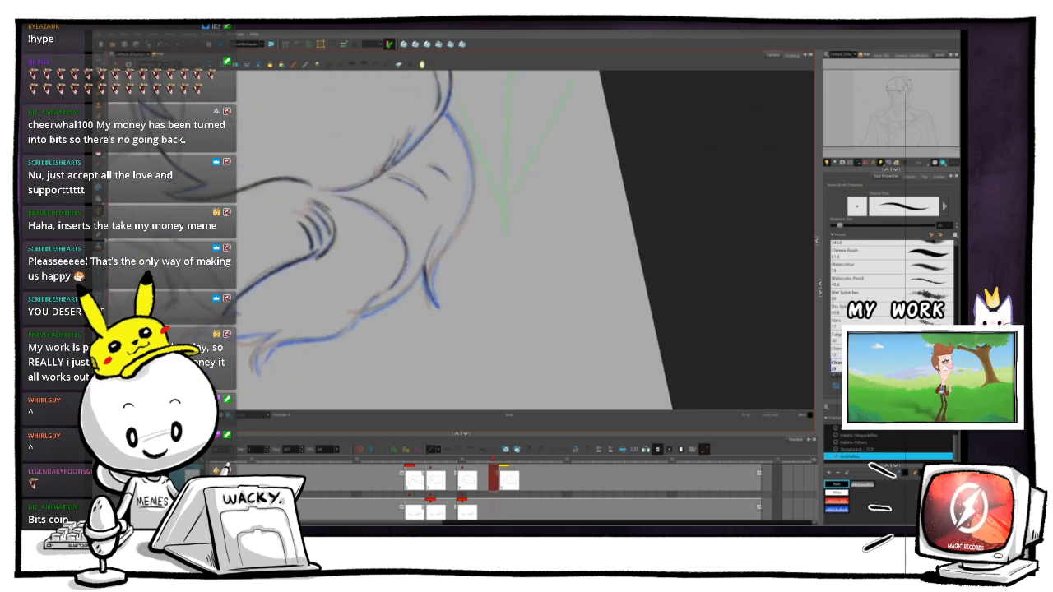
pyautogui.press('g')
pyautogui.press('f')
pyautogui.press('g')
pyautogui.press('f')
pyautogui.press('g')
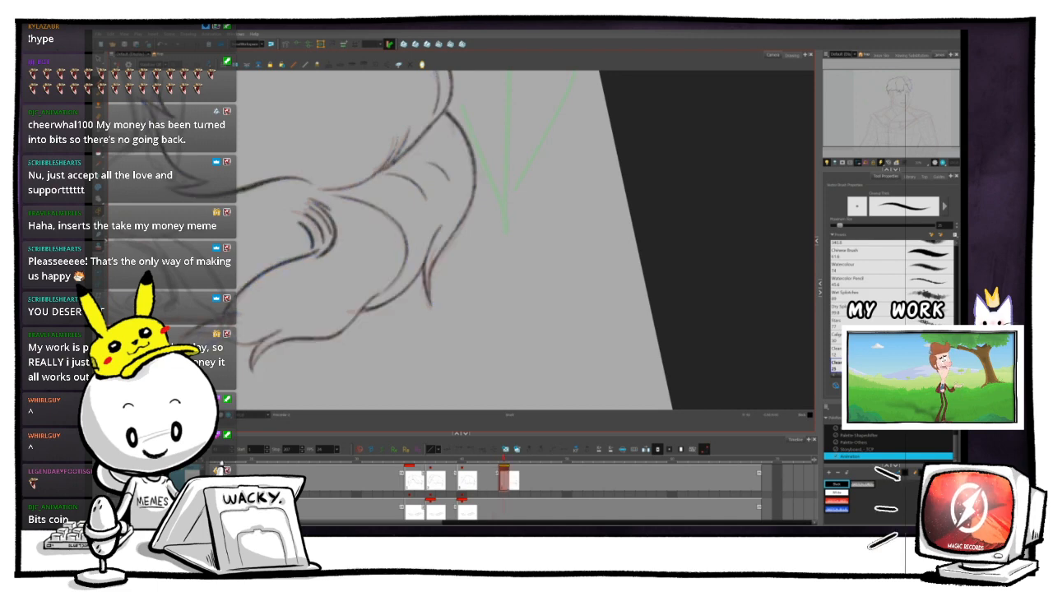
pyautogui.press('f')
pyautogui.hotkey('ctrl', 'alt')
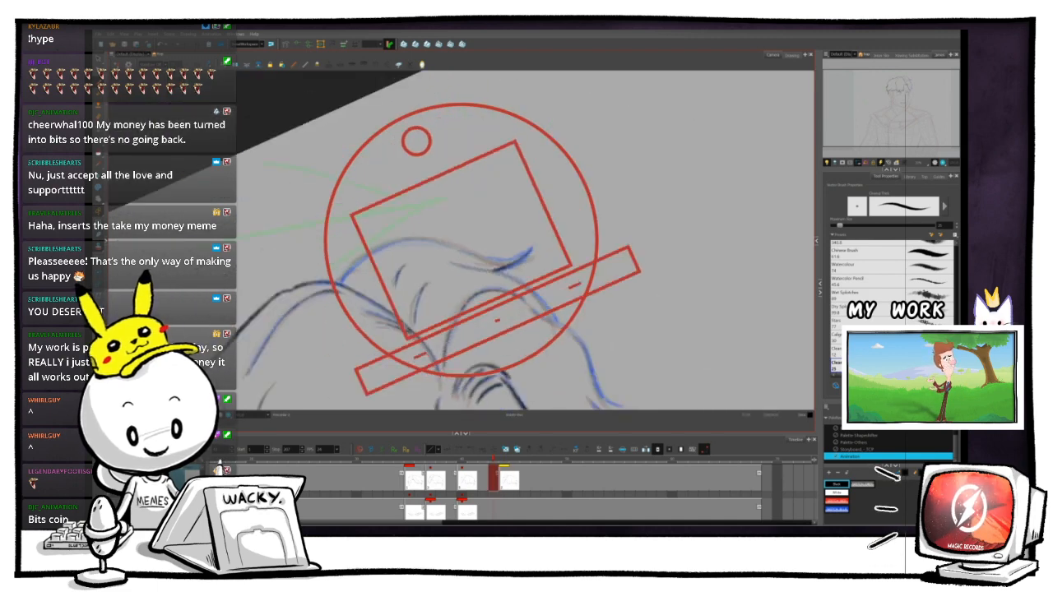
# - Compare the upper strand's outer edge and creases with the following drawing by flipping between the two repeatedly
pyautogui.hotkey('ctrl', 'alt')
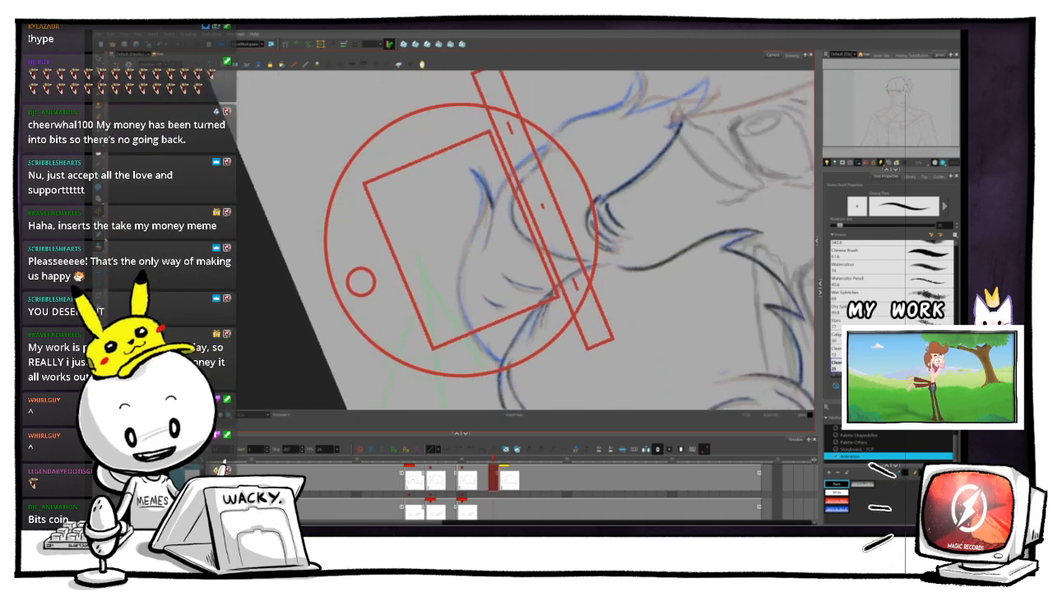
pyautogui.press('space')
pyautogui.press('2')
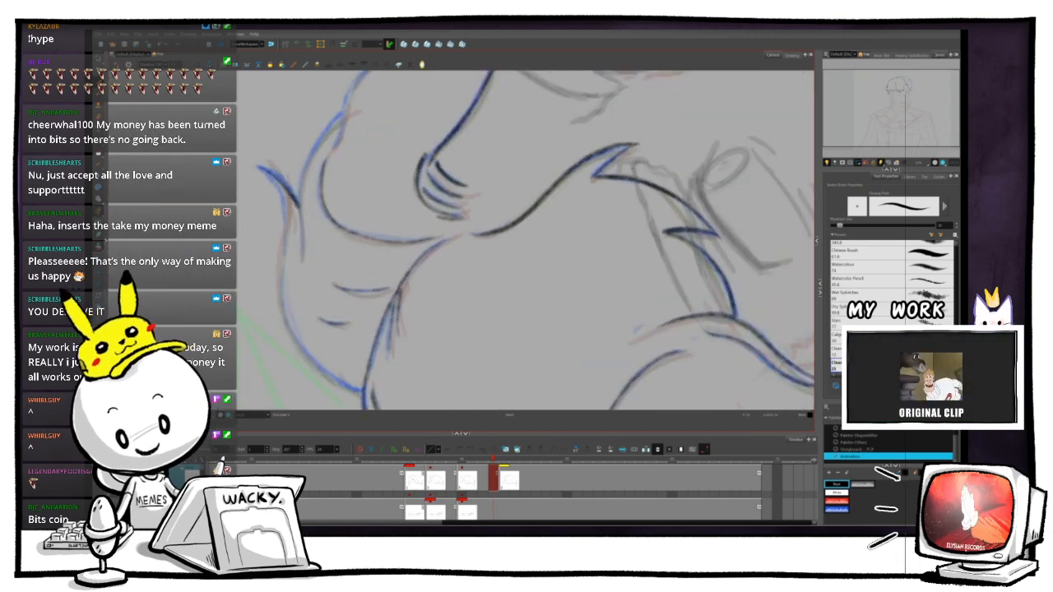
pyautogui.press('space')
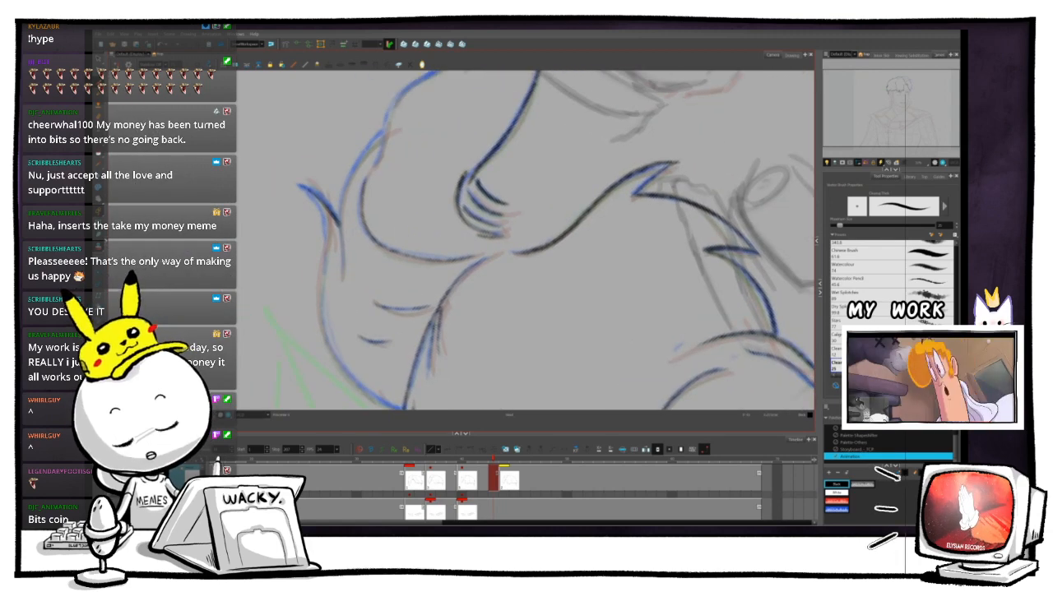
pyautogui.moveTo(526, 241); pyautogui.dragTo(557, 223)
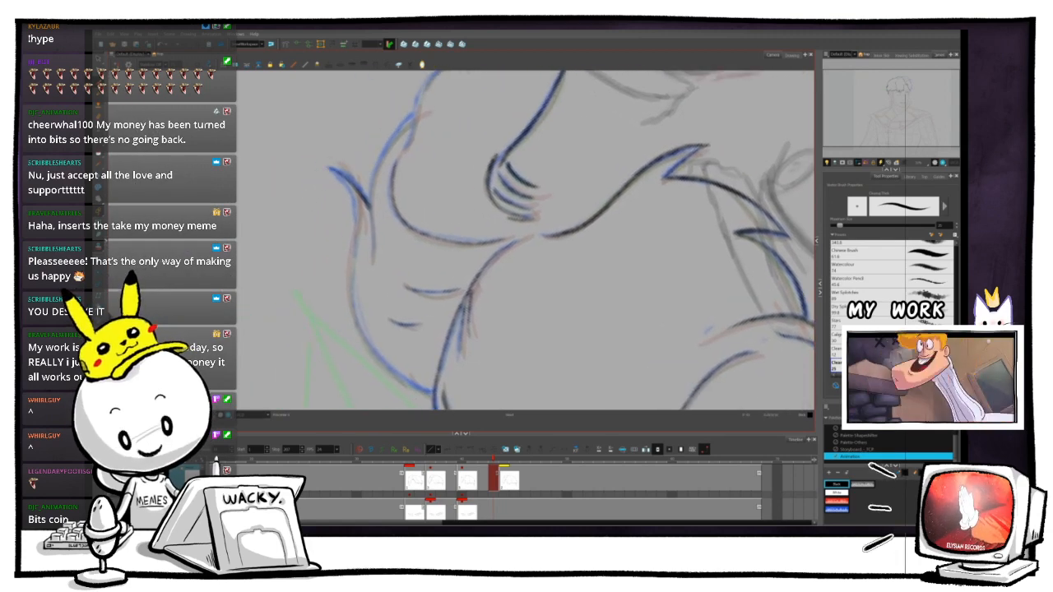
pyautogui.press('.')
pyautogui.press(',')
pyautogui.press('.')
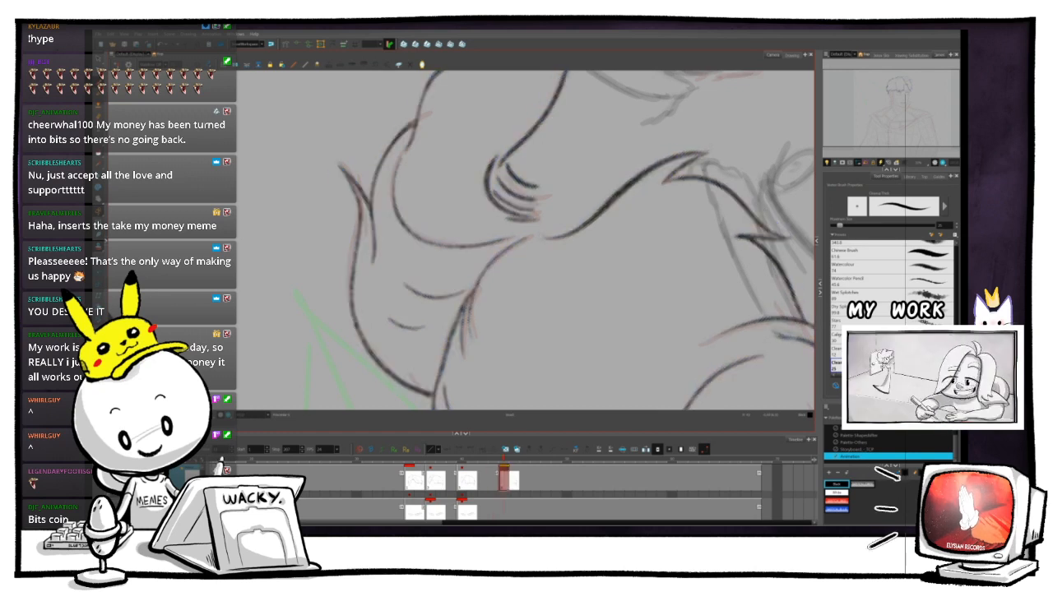
pyautogui.press(',')
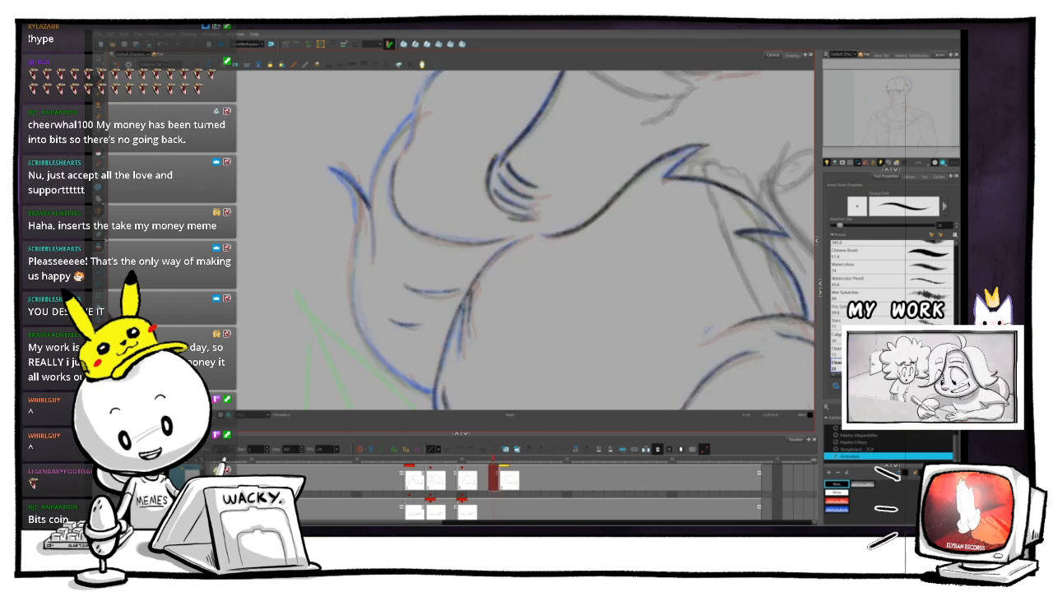
pyautogui.press('.')
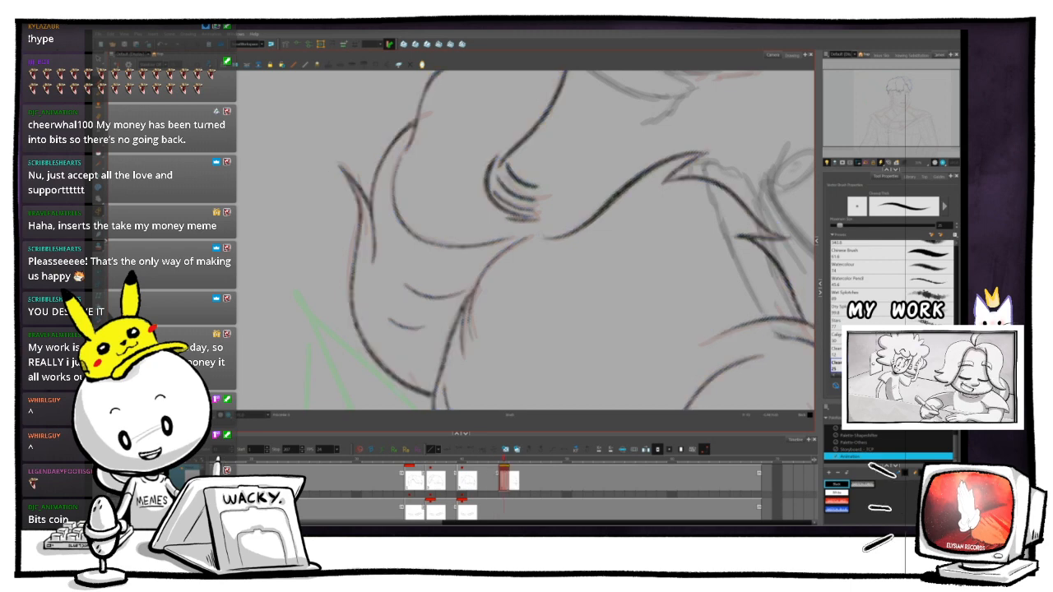
pyautogui.press(',')
pyautogui.press('.')
pyautogui.press(',')
pyautogui.press('.')
pyautogui.press(',')
pyautogui.press('.')
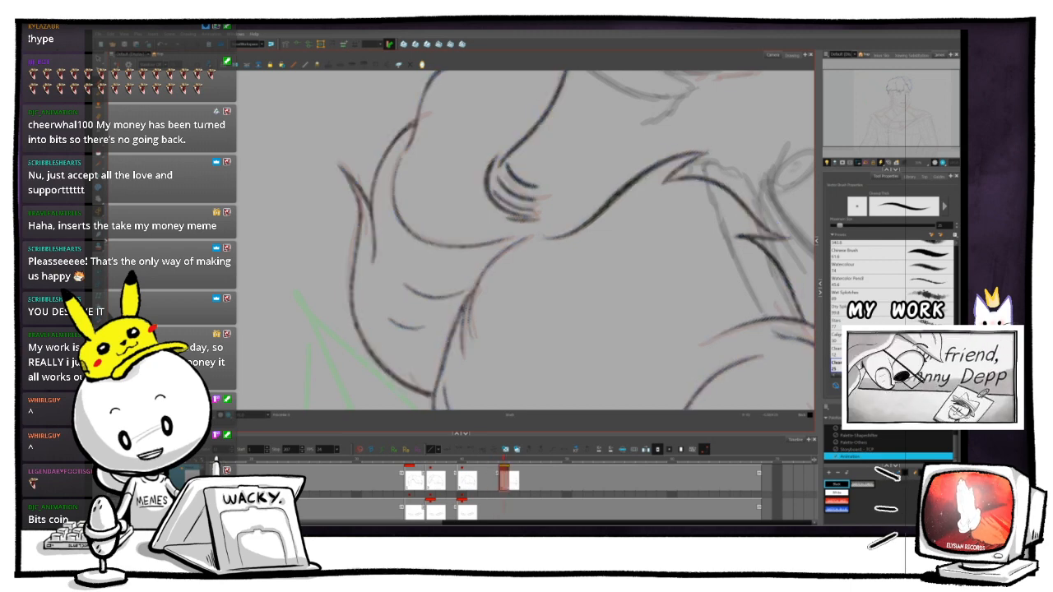
pyautogui.press(',')
pyautogui.press('.')
pyautogui.press(',')
pyautogui.press('.')
pyautogui.press(',')
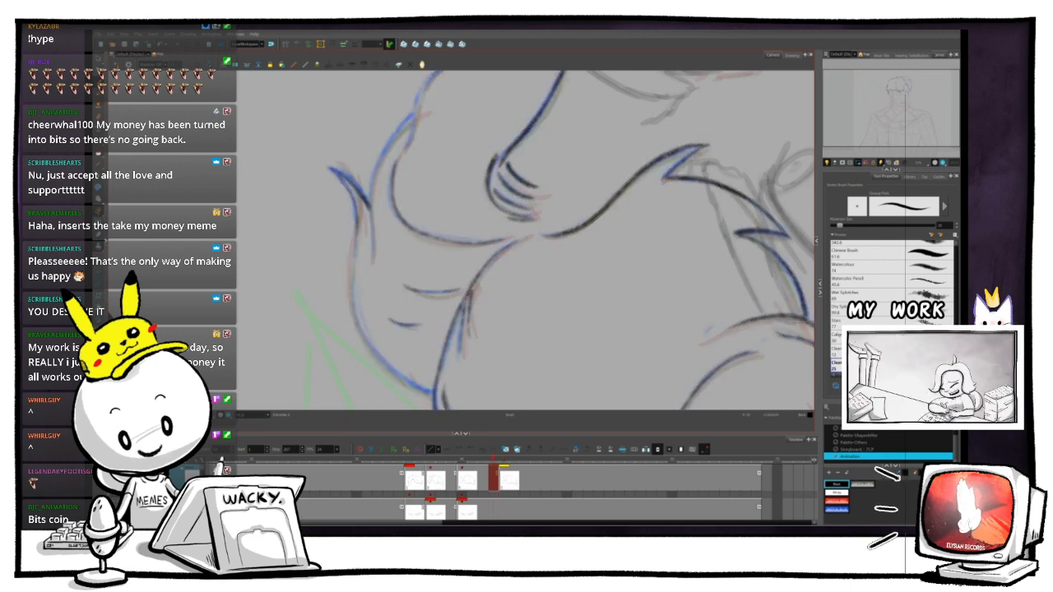
pyautogui.press('.')
# - Draw the upper strand's outer contour from the hair parting towards its pointed tip, midway between the neighbouring drawings
pyautogui.moveTo(493, 272); pyautogui.dragTo(574, 228)
pyautogui.scroll(2, 502, 288)
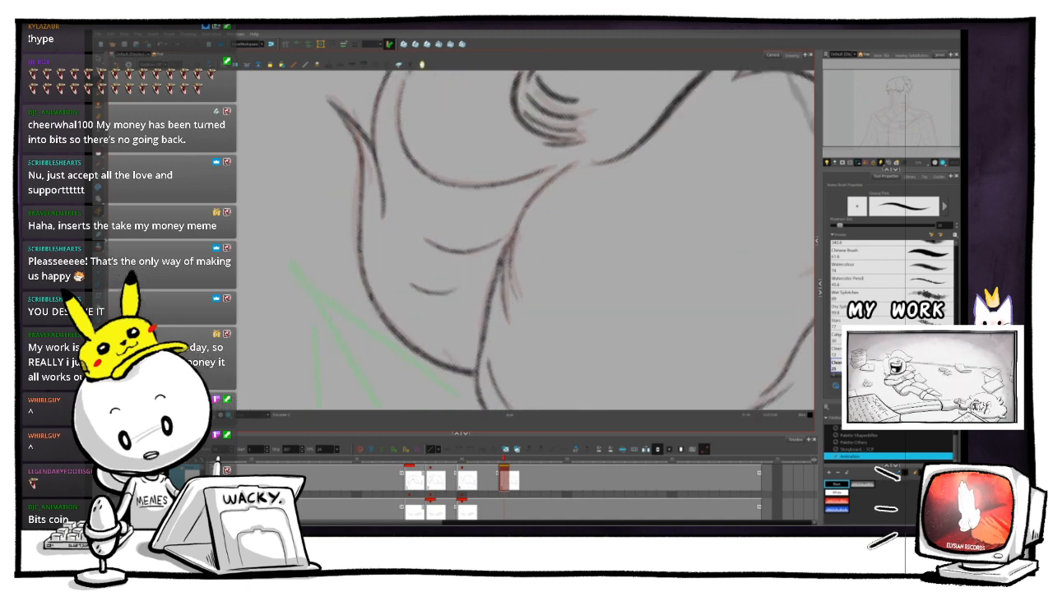
pyautogui.press(',')
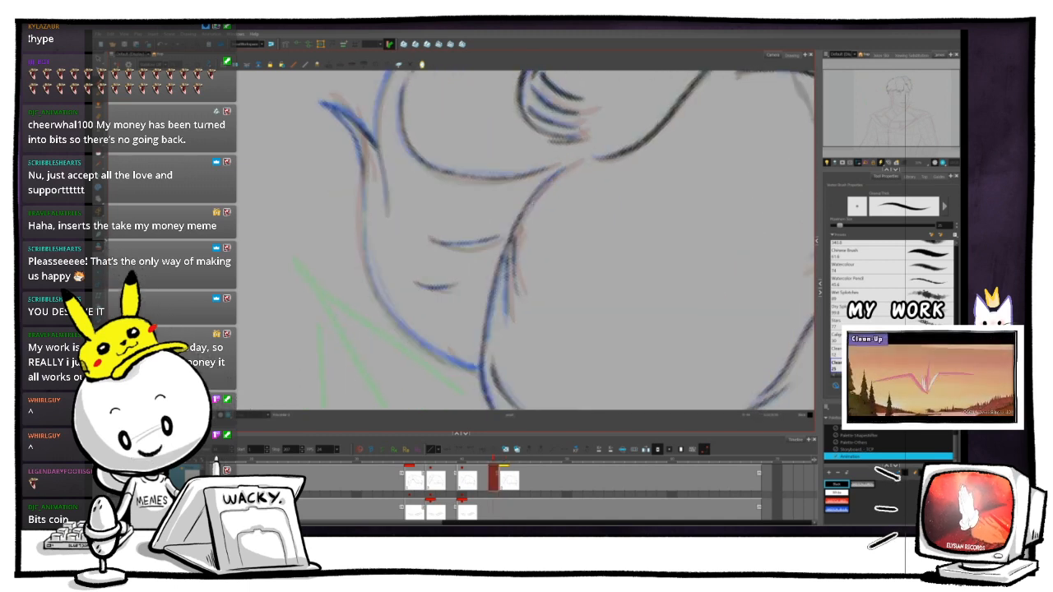
pyautogui.press('.')
pyautogui.press(',')
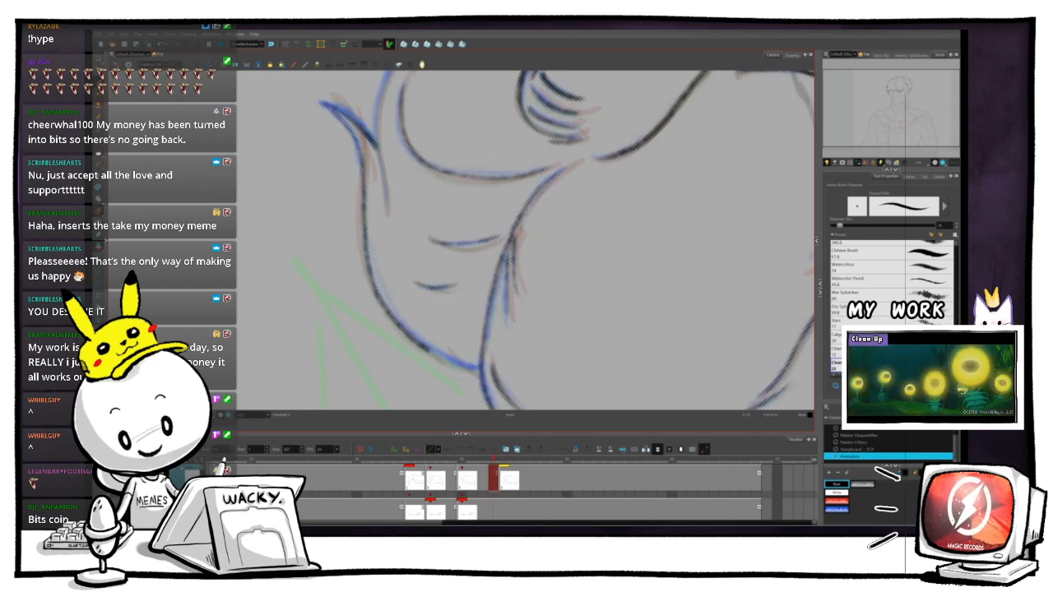
pyautogui.scroll(-5, 485, 280)
pyautogui.moveTo(485, 280)
pyautogui.mouseDown()
pyautogui.moveTo(451, 300)
pyautogui.moveTo(430, 333)
pyautogui.mouseUp()
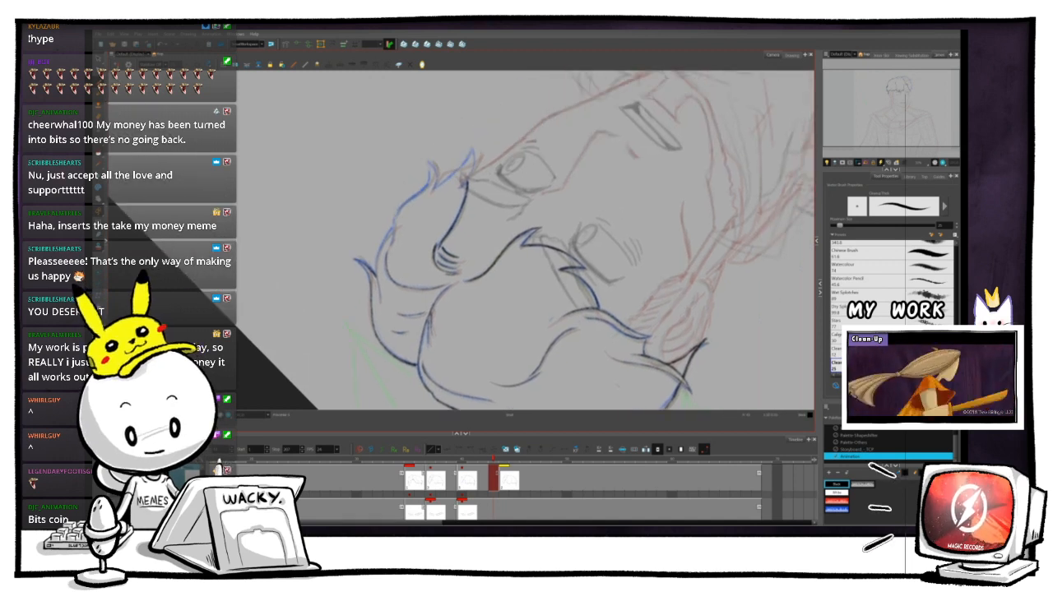
pyautogui.moveTo(527, 313); pyautogui.dragTo(542, 241)
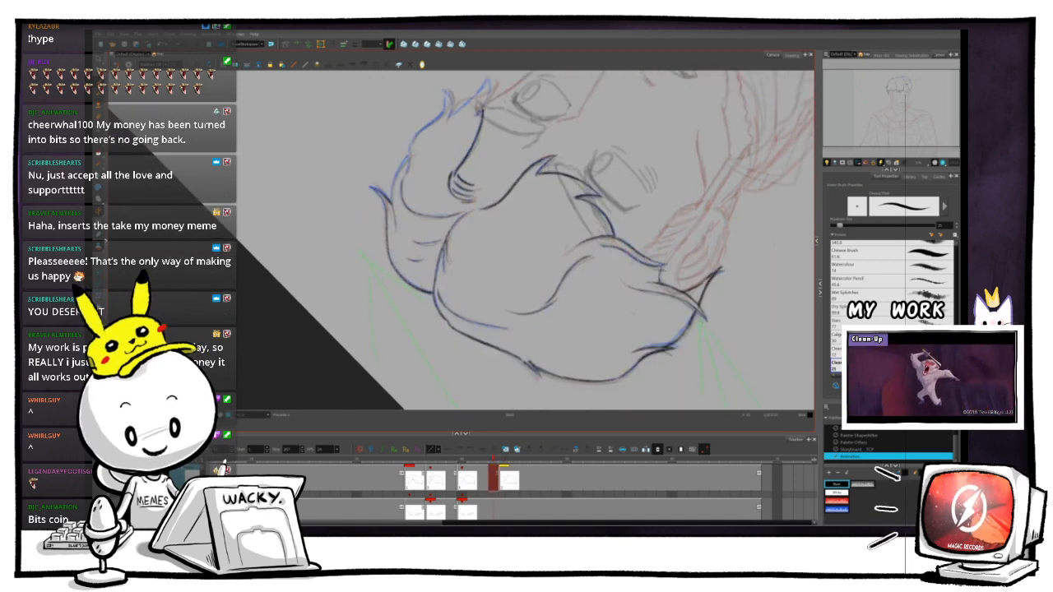
pyautogui.moveTo(376, 313); pyautogui.dragTo(370, 177)
pyautogui.scroll(5, 535, 247)
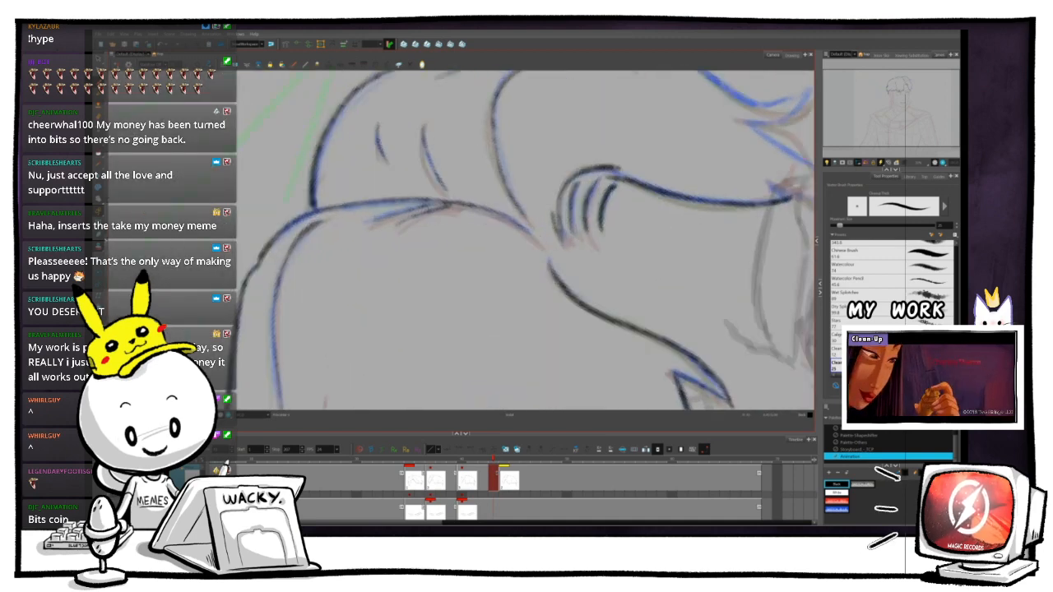
pyautogui.moveTo(493, 214); pyautogui.dragTo(619, 281)
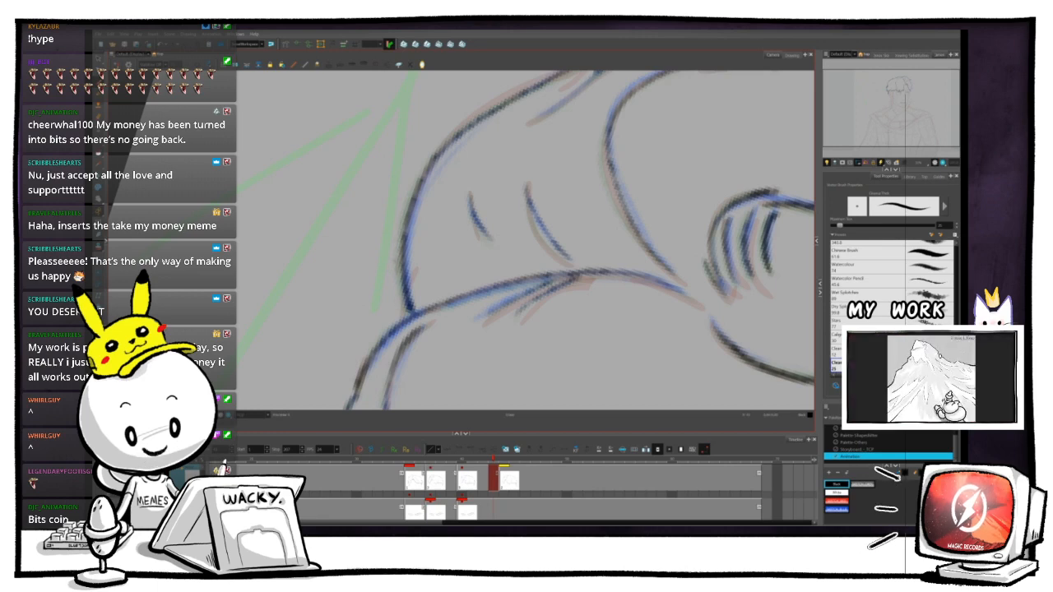
# - Check the area beneath the upper strand's tip against the following drawing and draw the lower strand's outer contour there
pyautogui.scroll(-5, 454, 235)
pyautogui.moveTo(454, 235)
pyautogui.mouseDown()
pyautogui.moveTo(384, 265)
pyautogui.moveTo(416, 173)
pyautogui.moveTo(457, 160)
pyautogui.mouseUp()
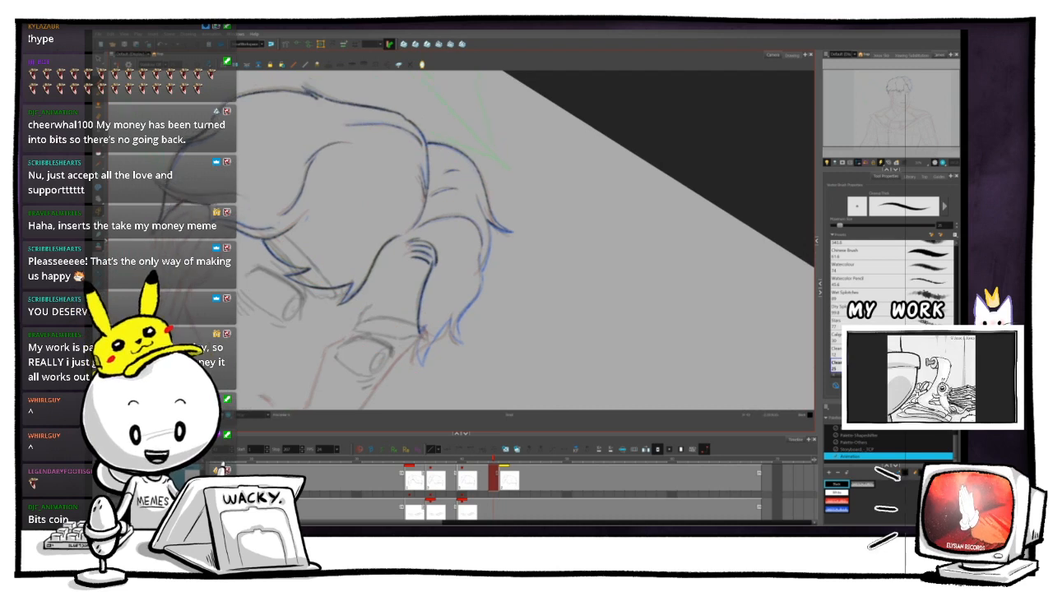
pyautogui.scroll(5, 461, 234)
pyautogui.moveTo(495, 229)
pyautogui.mouseDown()
pyautogui.moveTo(461, 235)
pyautogui.moveTo(464, 251)
pyautogui.moveTo(454, 253)
pyautogui.mouseUp()
pyautogui.press('.')
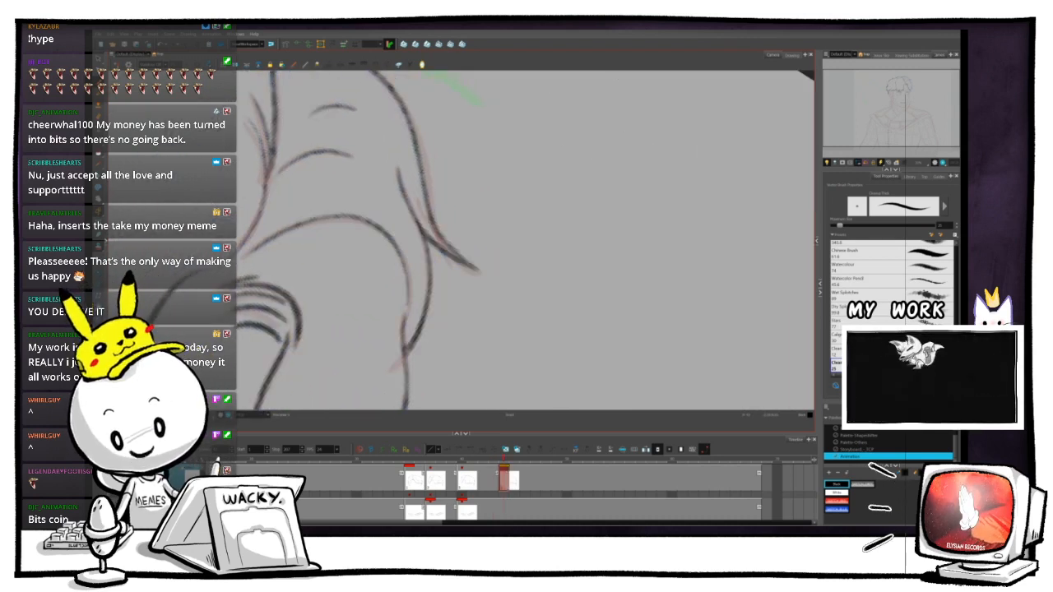
pyautogui.press('.')
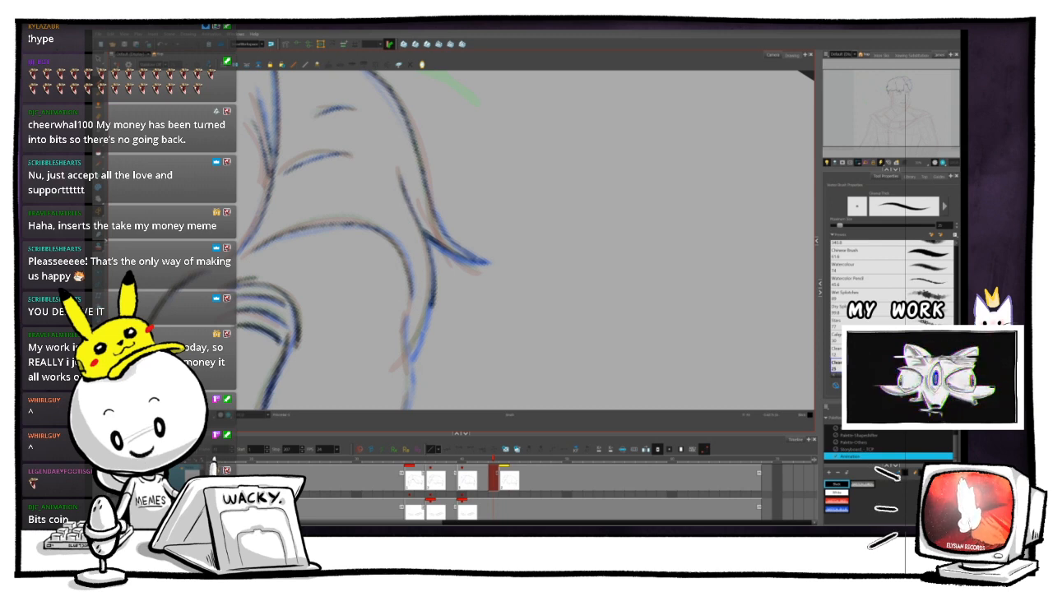
pyautogui.moveTo(431, 320)
pyautogui.mouseDown()
pyautogui.moveTo(411, 360)
pyautogui.moveTo(435, 280)
pyautogui.mouseUp()
pyautogui.press('1')
pyautogui.press('1')
pyautogui.press('1')
pyautogui.press('1')
pyautogui.moveTo(519, 148); pyautogui.dragTo(470, 149)
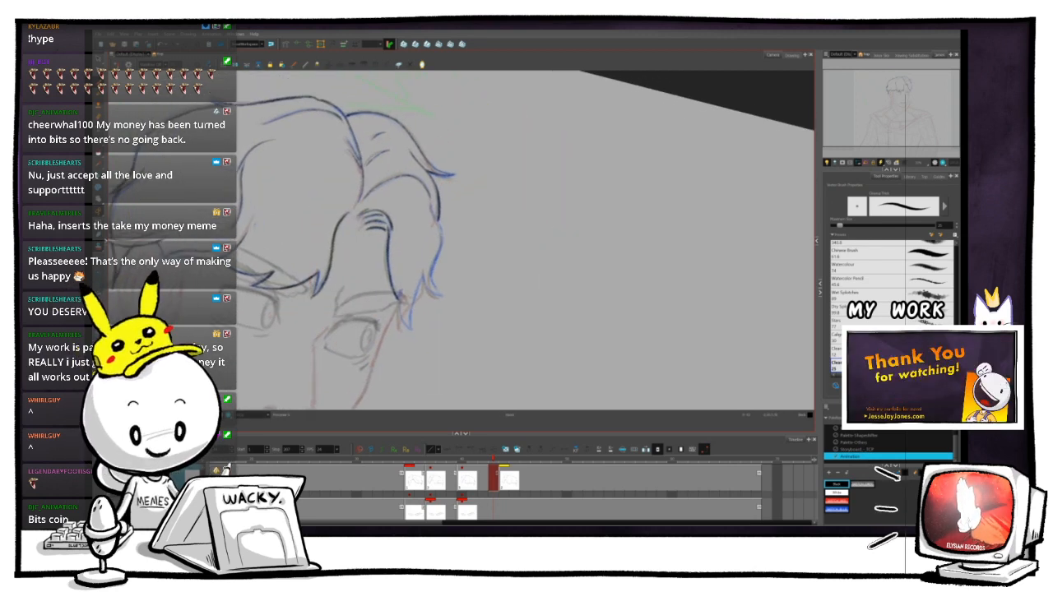
# - Try to draw a longer stroke for the lower strand's outer contour from beneath the upper tip, and undo it
pyautogui.press('g')
pyautogui.press('f')
pyautogui.press('g')
pyautogui.press('f')
pyautogui.press('2')
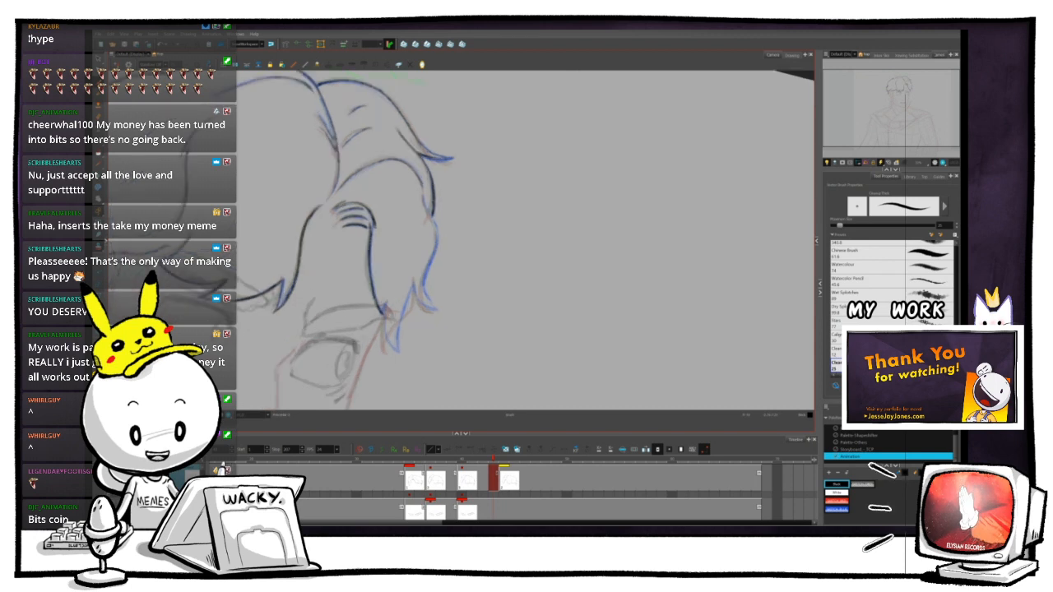
pyautogui.press('2')
pyautogui.press('2')
pyautogui.moveTo(405, 160); pyautogui.dragTo(437, 271)
pyautogui.hotkey('ctrl', 'z')
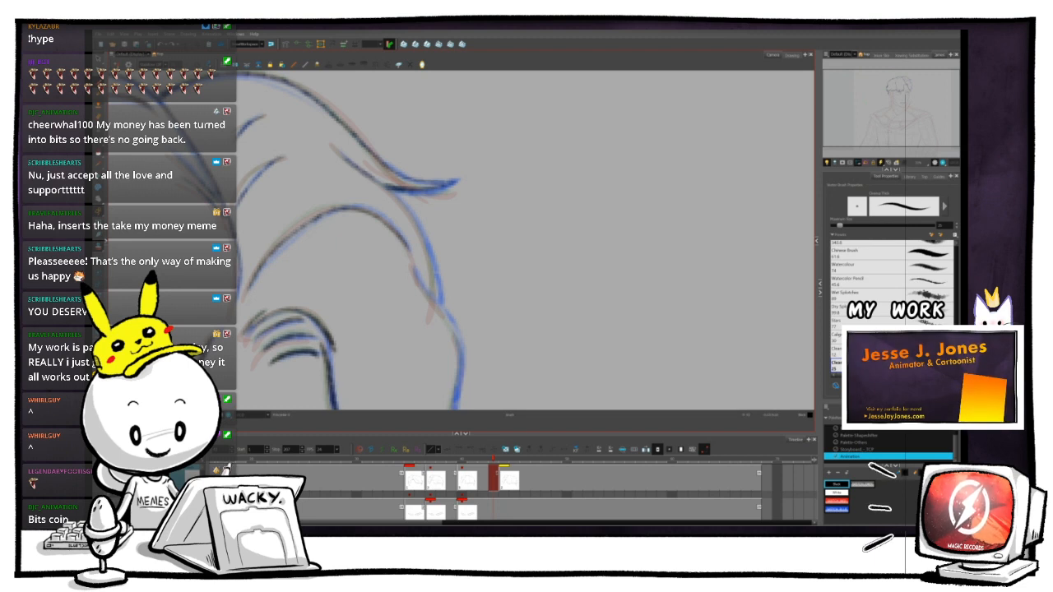
# - Draw a short stroke on the lower strand's outer contour, running down to the notch in the hair outline
pyautogui.moveTo(428, 252); pyautogui.dragTo(440, 302)
pyautogui.press('1')
pyautogui.press('1')
pyautogui.press('1')
pyautogui.press('1')
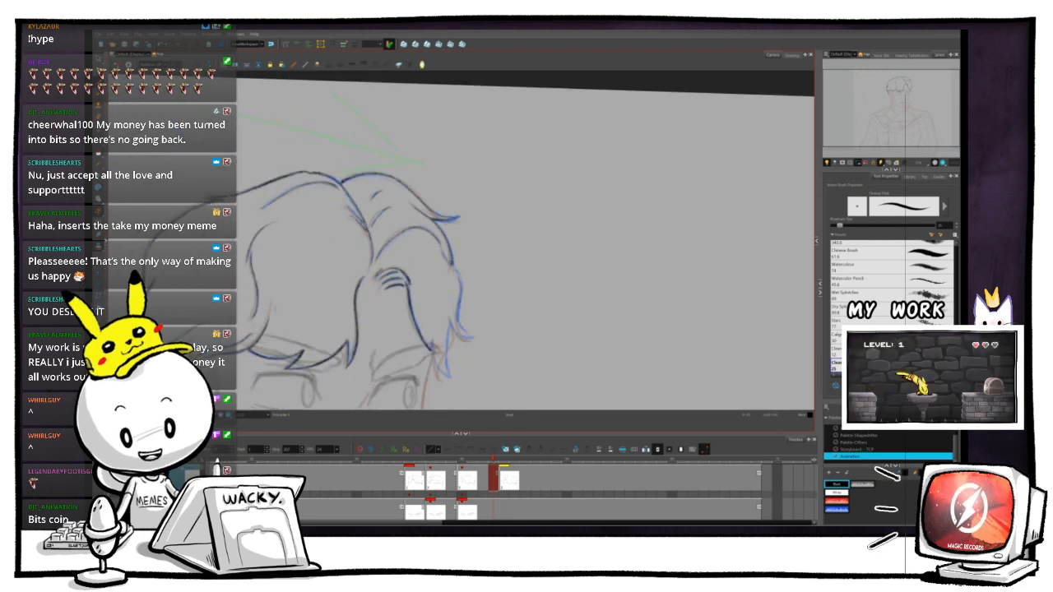
# - Check the motion of the whole hair outline by flipping repeatedly between the in-between and the following drawing
pyautogui.press('2')
pyautogui.press('.')
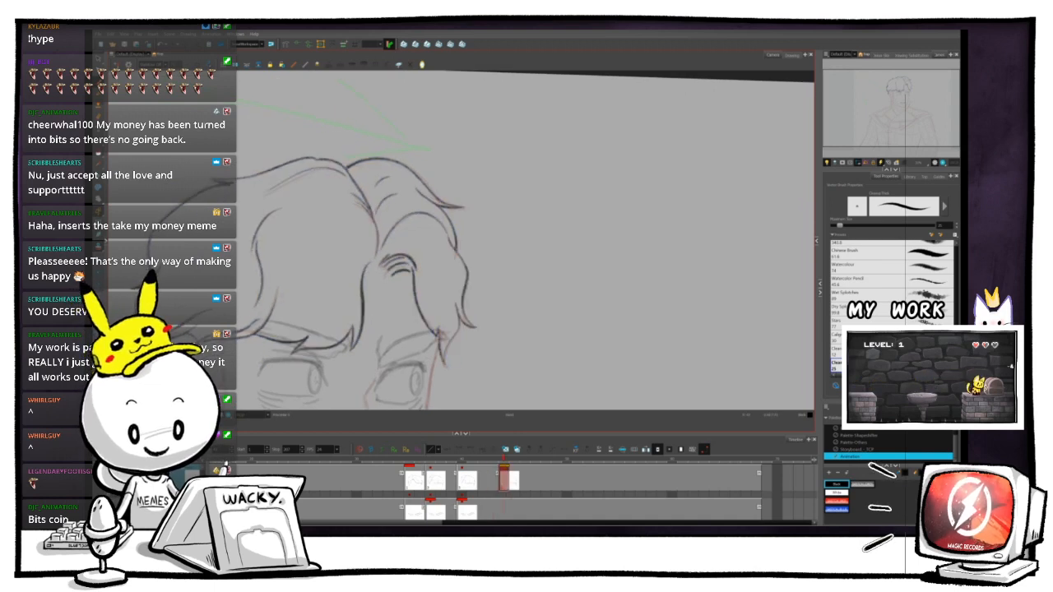
pyautogui.press(',')
pyautogui.press('.')
pyautogui.press(',')
pyautogui.press('.')
pyautogui.press(',')
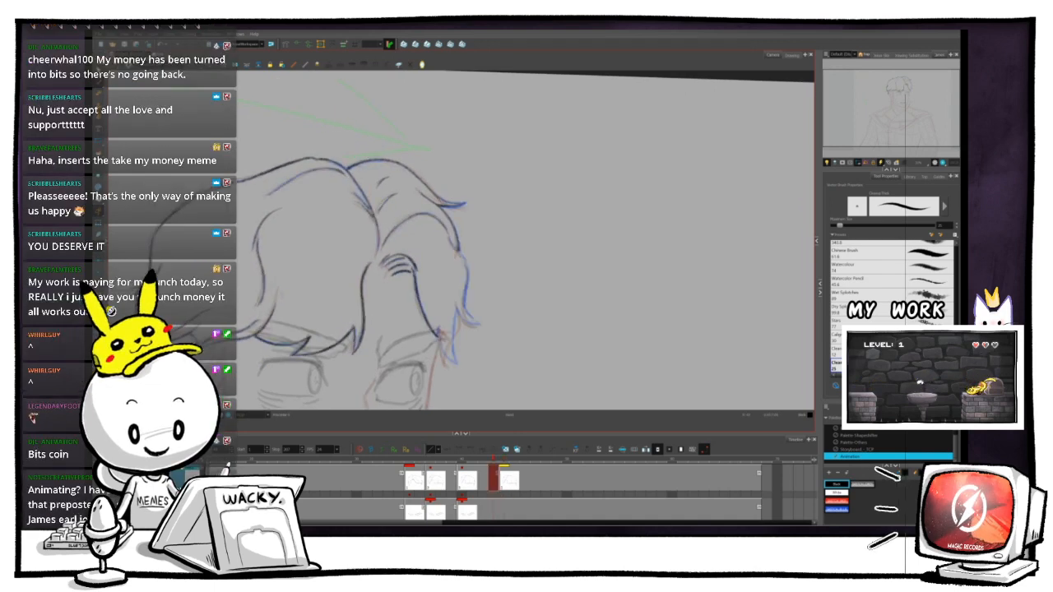
pyautogui.press('.')
pyautogui.press(',')
pyautogui.press('.')
pyautogui.press(',')
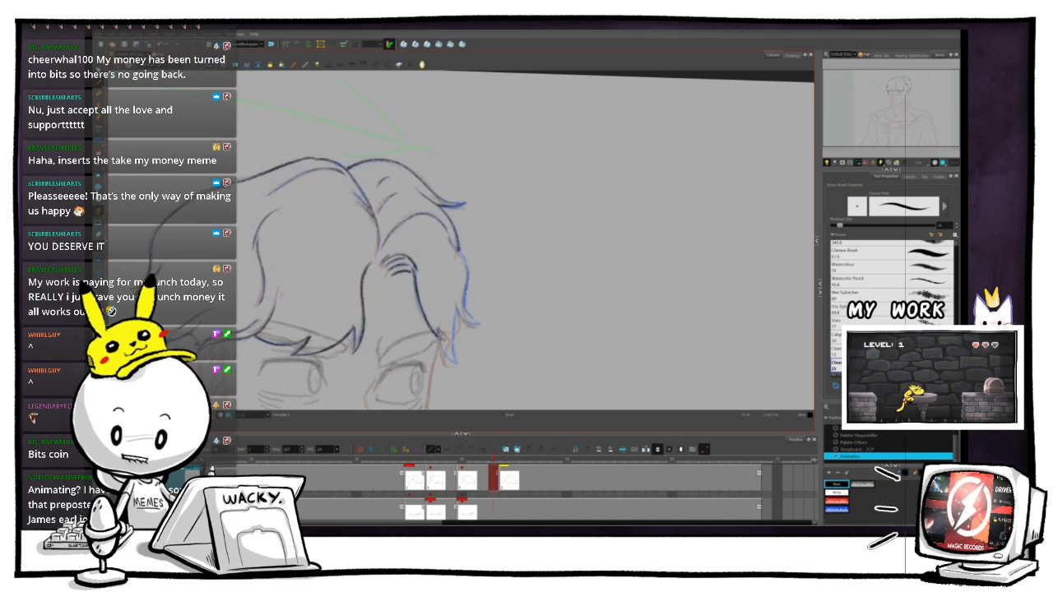
pyautogui.press('.')
pyautogui.press(',')
pyautogui.press('.')
pyautogui.press(',')
pyautogui.press('.')
pyautogui.press(',')
pyautogui.press('.')
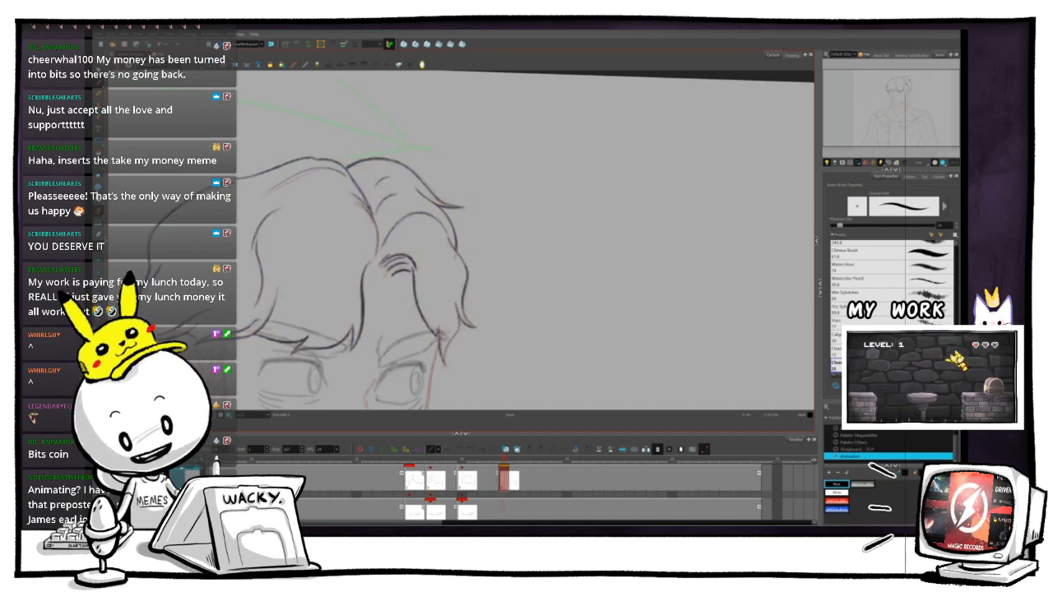
pyautogui.press(',')
pyautogui.press('.')
pyautogui.press(',')
# - Draw the pointed tip of the front hair strand beside the brow and compare the hair with the following drawing
pyautogui.moveTo(464, 300); pyautogui.dragTo(482, 144)
pyautogui.press('2')
pyautogui.press('2')
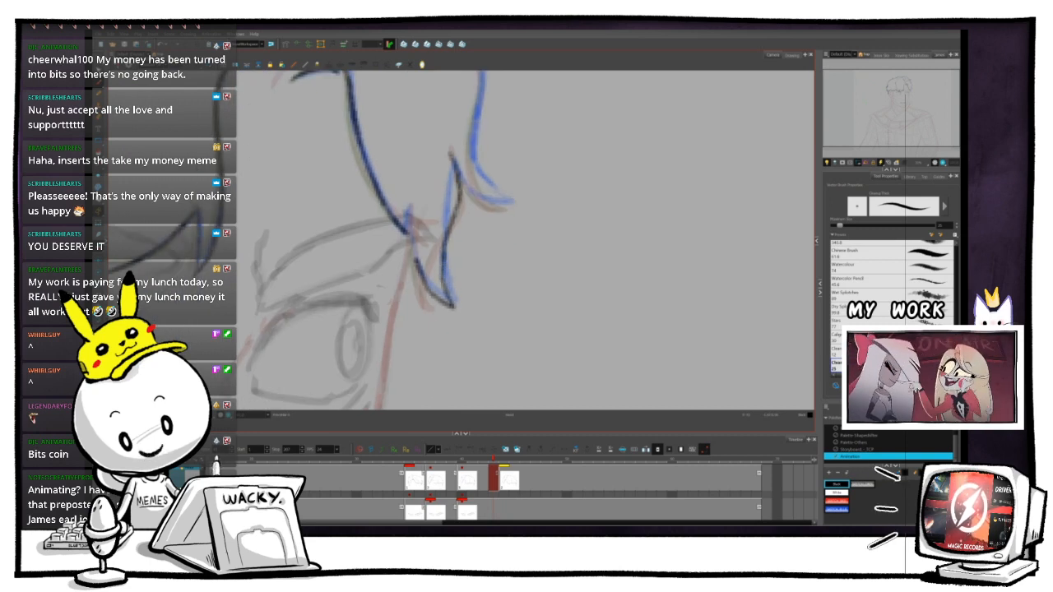
pyautogui.press('1')
pyautogui.press('1')
pyautogui.press('1')
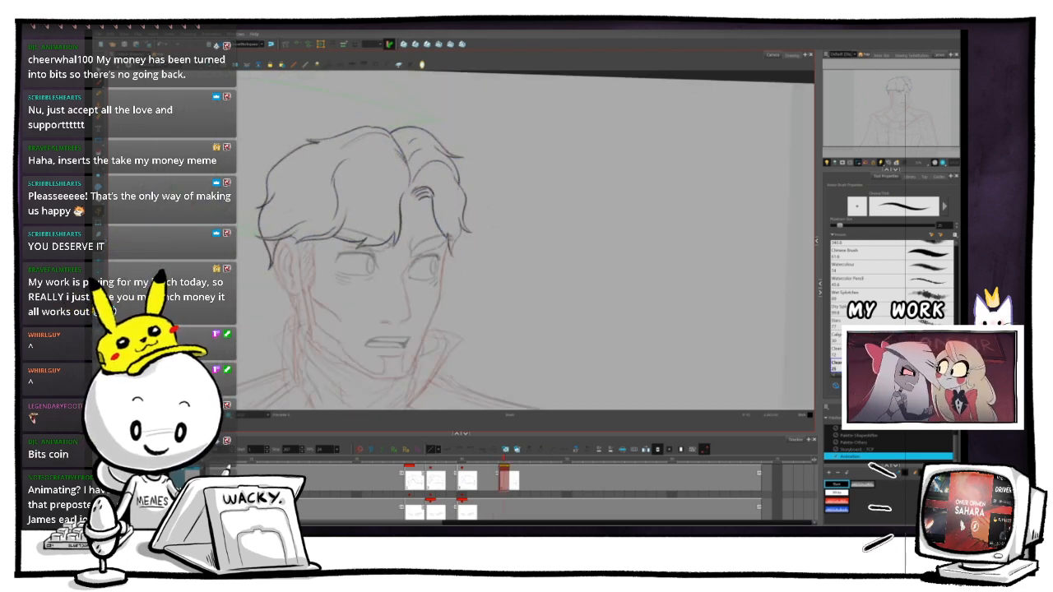
# - Refine both edges of the front strand's pointed tip beside the brow at a new canvas angle, trimming the overshoot at its point
pyautogui.press('2')
pyautogui.press('2')
pyautogui.press('2')
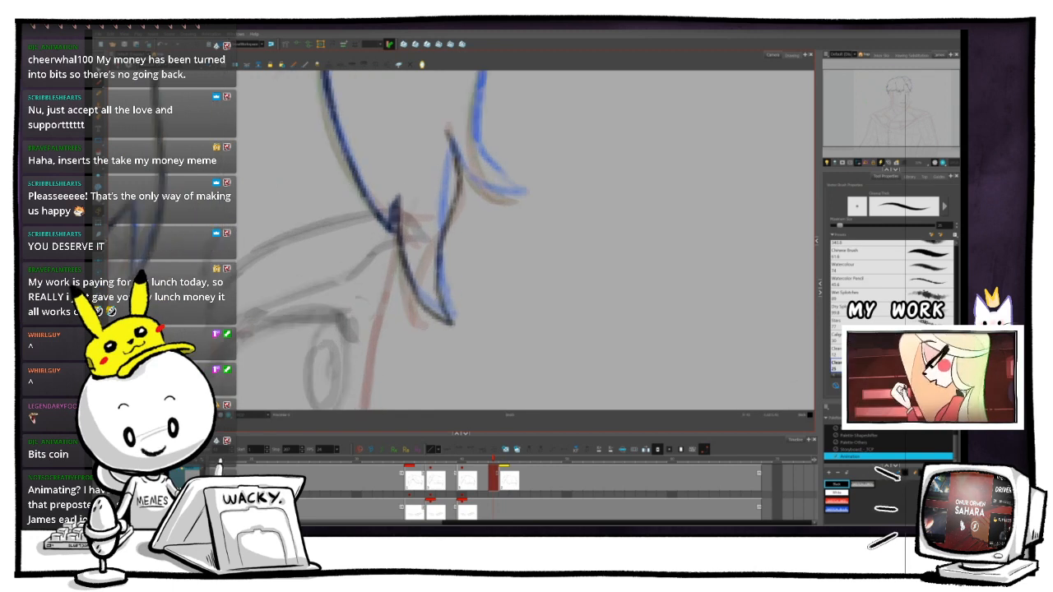
pyautogui.press('v')
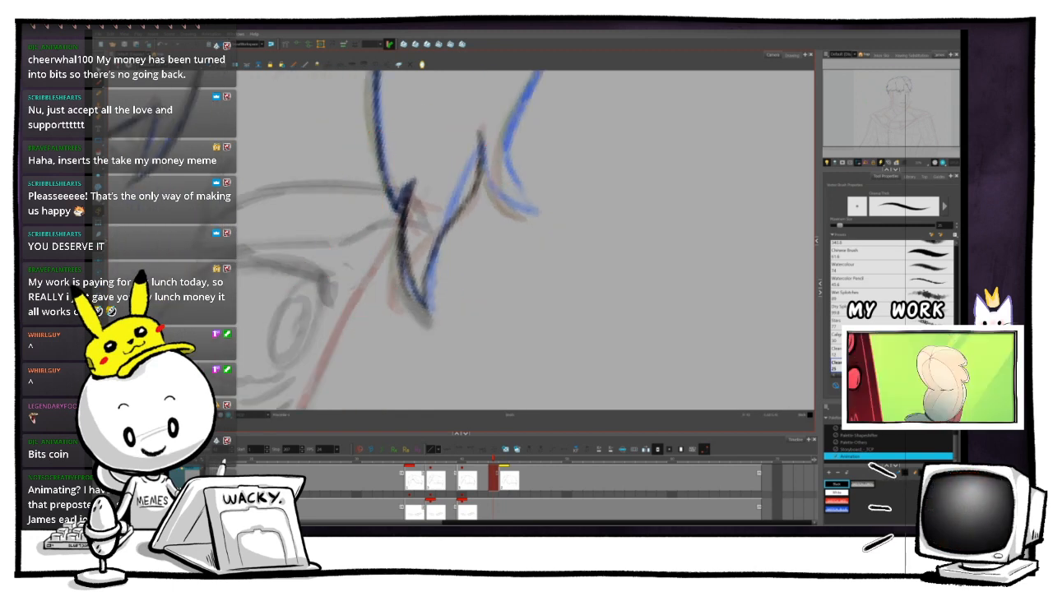
pyautogui.moveTo(439, 325); pyautogui.dragTo(408, 298)
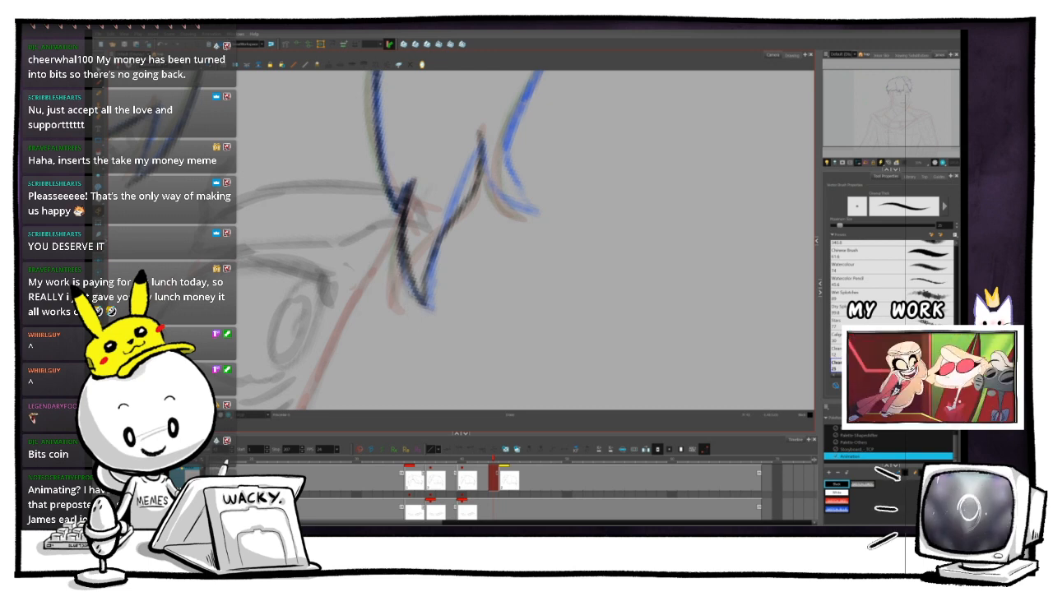
pyautogui.moveTo(401, 248); pyautogui.dragTo(413, 310)
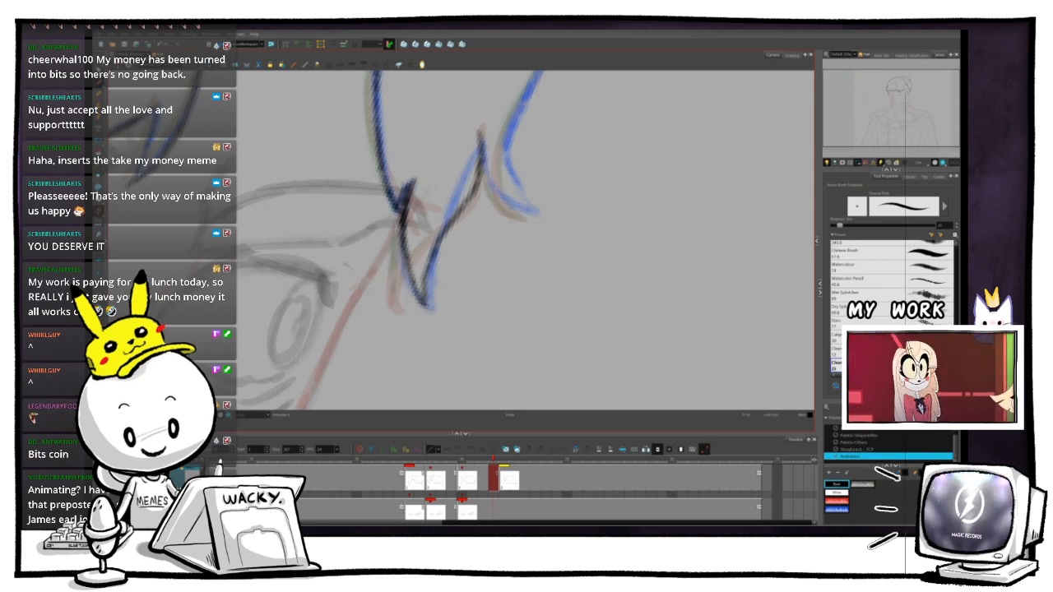
pyautogui.press('1')
pyautogui.press('1')
pyautogui.press('1')
pyautogui.press('1')
pyautogui.moveTo(462, 239); pyautogui.dragTo(445, 256)
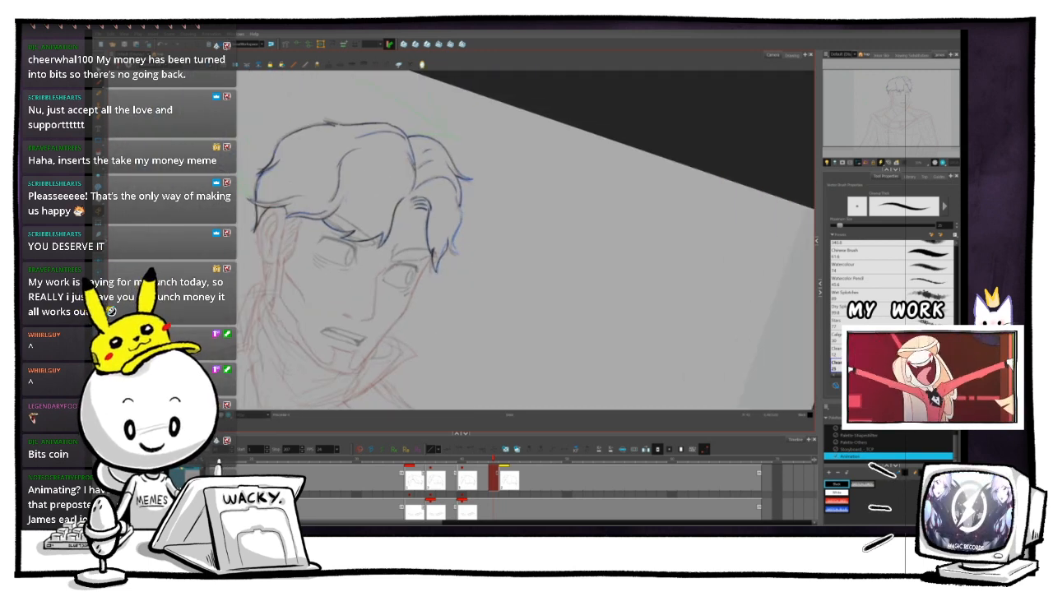
pyautogui.moveTo(496, 137); pyautogui.dragTo(459, 131)
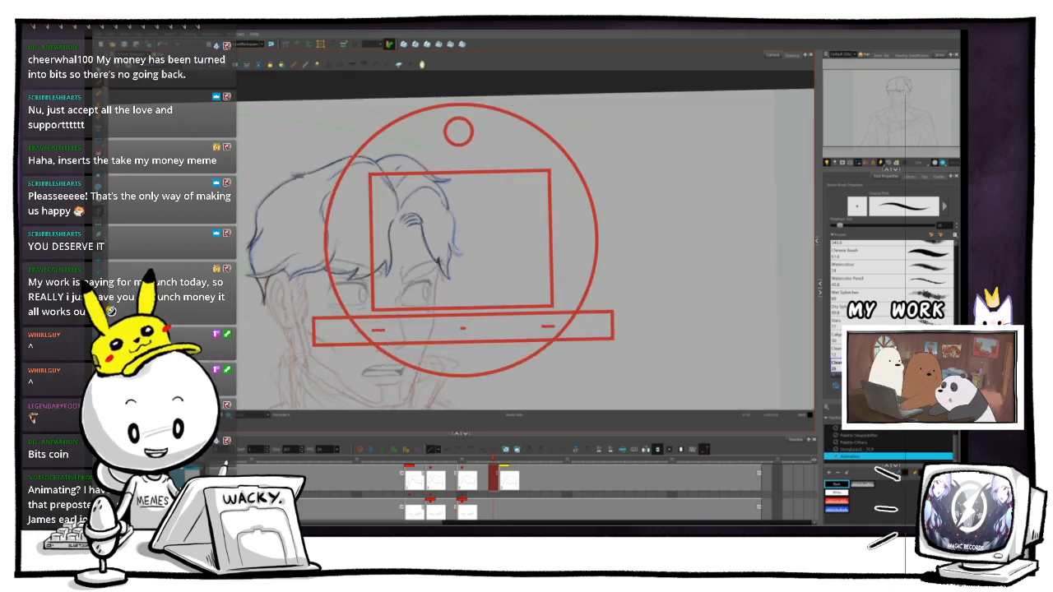
# - Redraw the inner edge of the front strand's pointed tip beside the brow at a tilted canvas angle
pyautogui.press('2')
pyautogui.press('2')
pyautogui.press('1')
pyautogui.press('1')
pyautogui.moveTo(431, 255); pyautogui.dragTo(464, 263)
pyautogui.press('2')
pyautogui.press('2')
pyautogui.press('2')
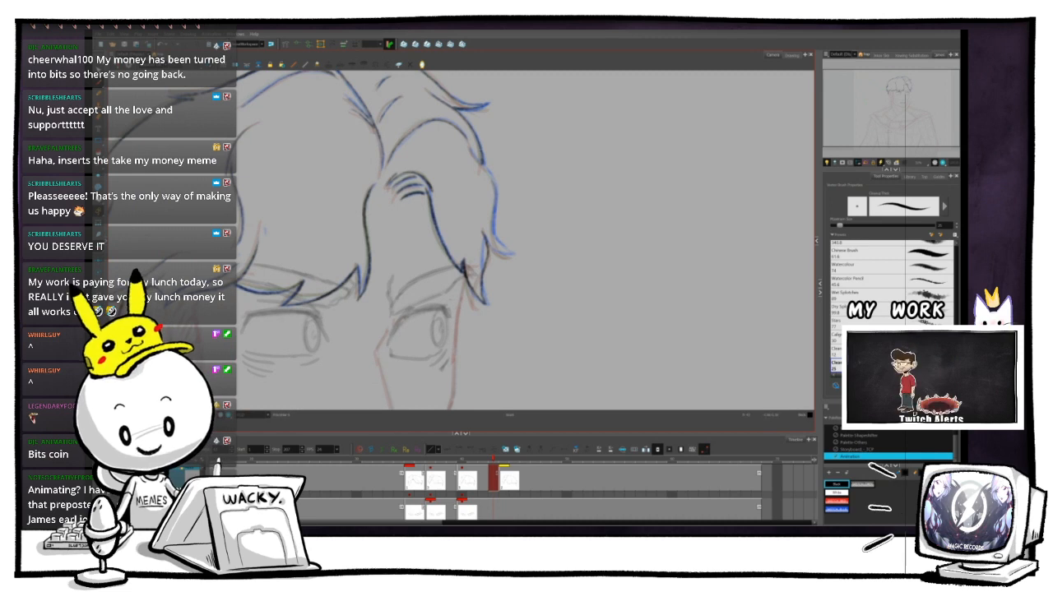
pyautogui.moveTo(458, 135); pyautogui.dragTo(484, 135)
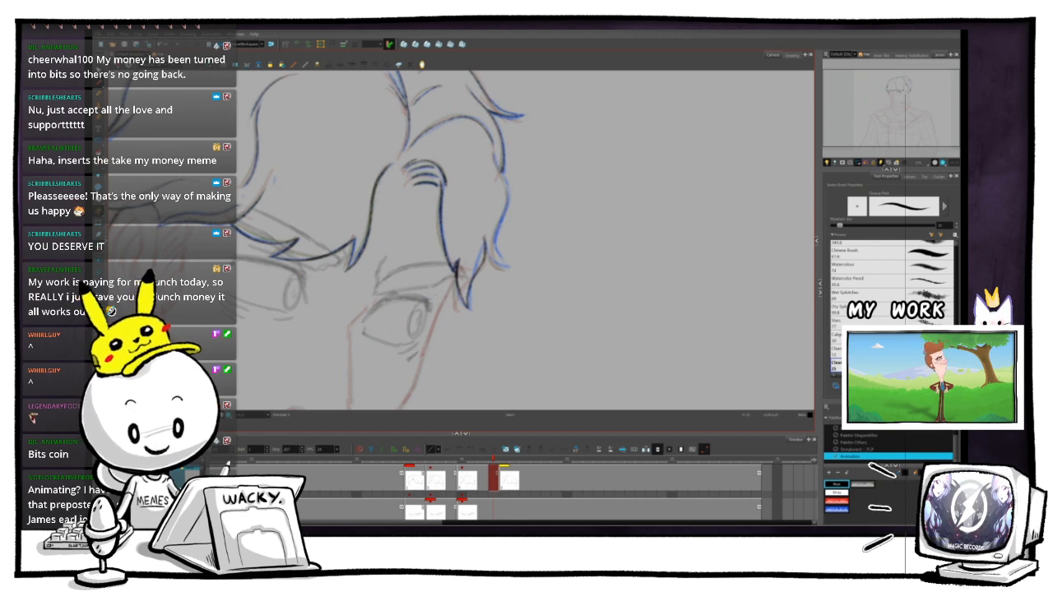
pyautogui.moveTo(487, 135)
pyautogui.mouseDown()
pyautogui.moveTo(477, 134)
pyautogui.moveTo(490, 136)
pyautogui.mouseUp()
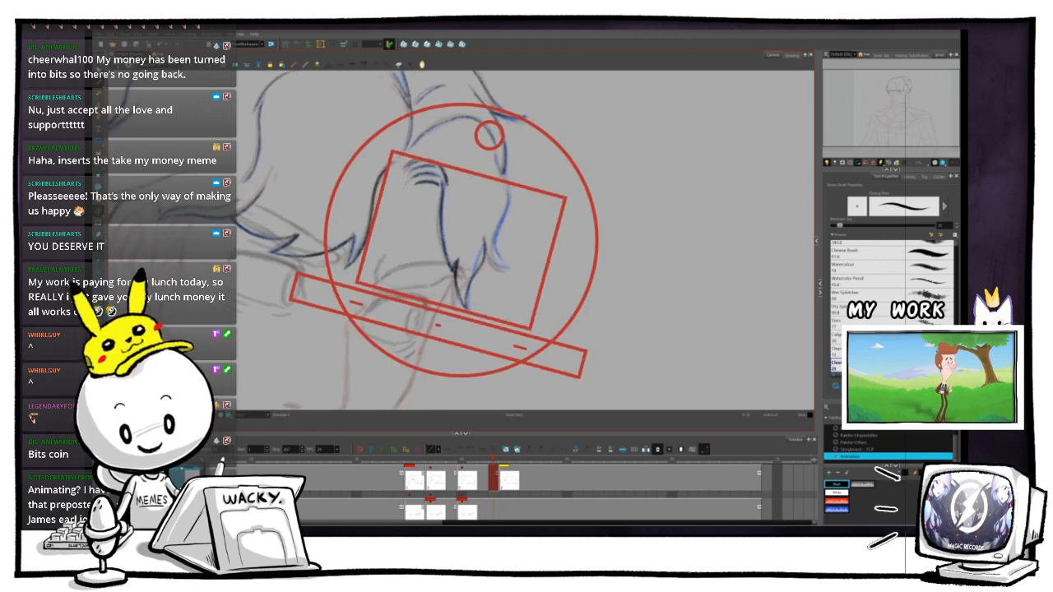
pyautogui.moveTo(457, 265); pyautogui.dragTo(466, 312)
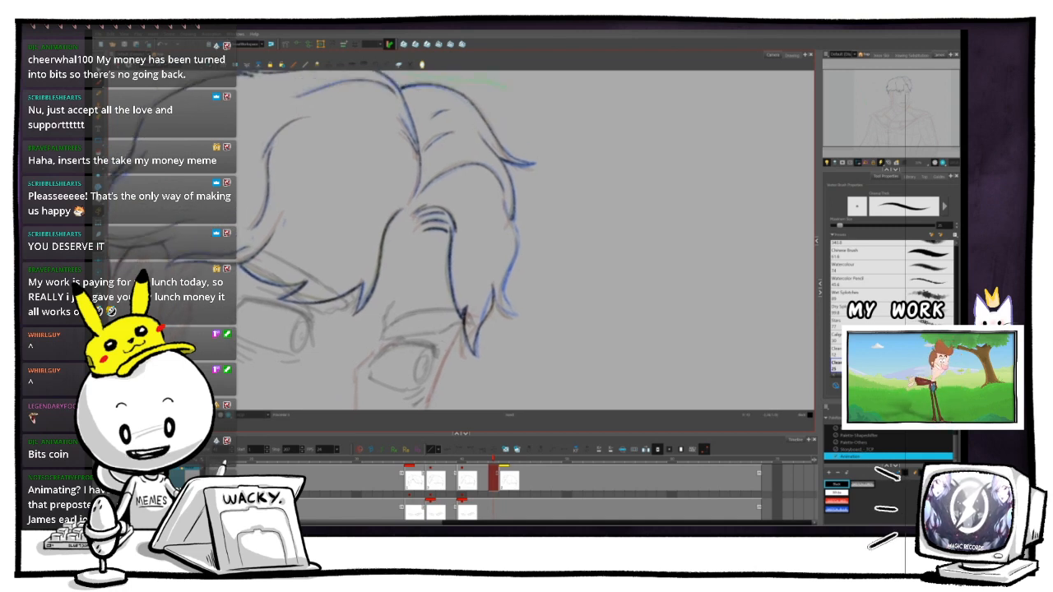
# - Draw the small outer strand's pointed tip and the hair's outer contour running up to the notch
pyautogui.moveTo(487, 135)
pyautogui.mouseDown()
pyautogui.moveTo(477, 124)
pyautogui.moveTo(463, 130)
pyautogui.moveTo(503, 140)
pyautogui.mouseUp()
pyautogui.moveTo(448, 270); pyautogui.dragTo(435, 127)
pyautogui.moveTo(505, 141); pyautogui.dragTo(533, 205)
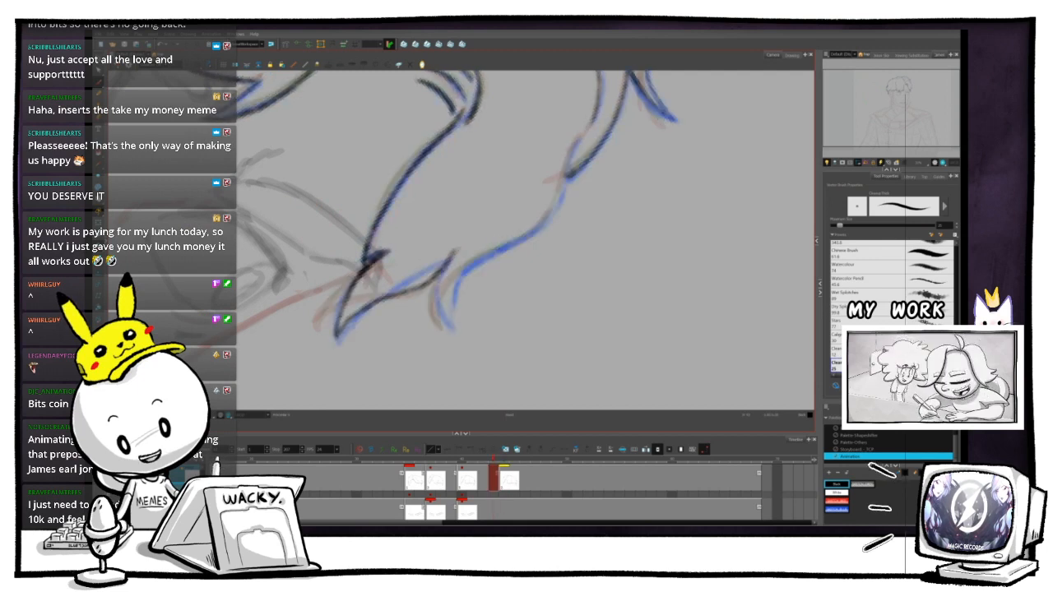
pyautogui.moveTo(550, 178); pyautogui.dragTo(496, 138)
pyautogui.moveTo(514, 99); pyautogui.dragTo(466, 175)
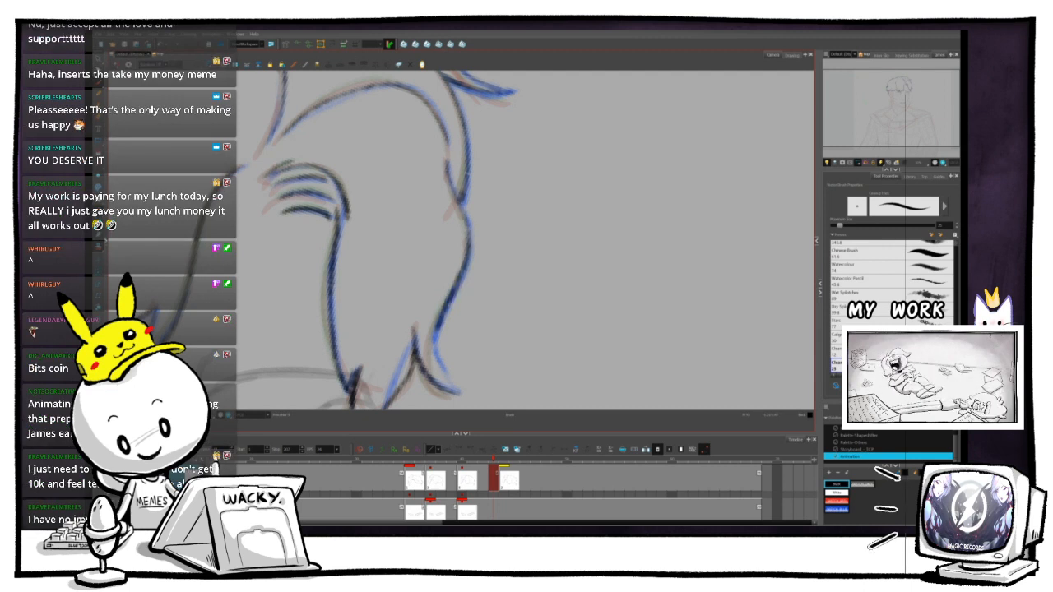
# - Compare the new outer contour with the neighbouring drawings and undo its stroke above the small strand's tip
pyautogui.press('.')
pyautogui.press(',')
pyautogui.press(',')
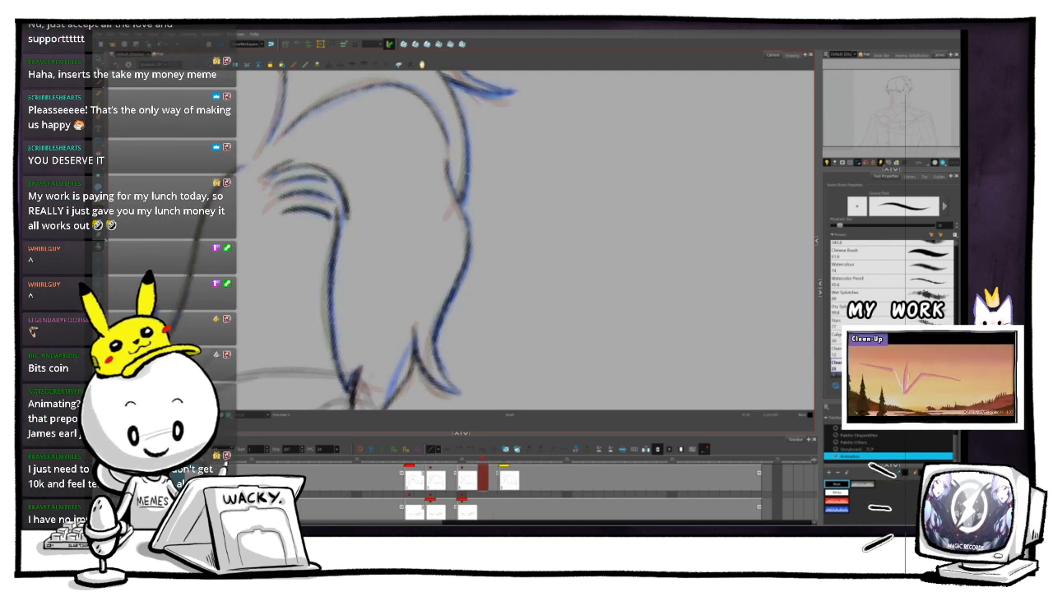
pyautogui.press('.')
pyautogui.press('.')
pyautogui.press(',')
pyautogui.hotkey('ctrl', 'z')
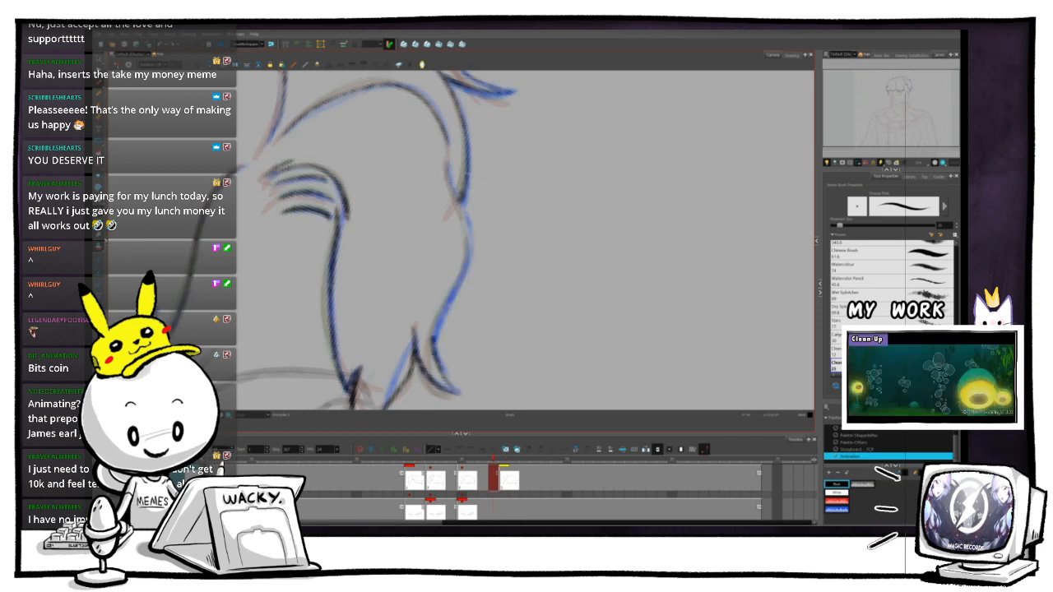
pyautogui.press('.')
pyautogui.press(',')
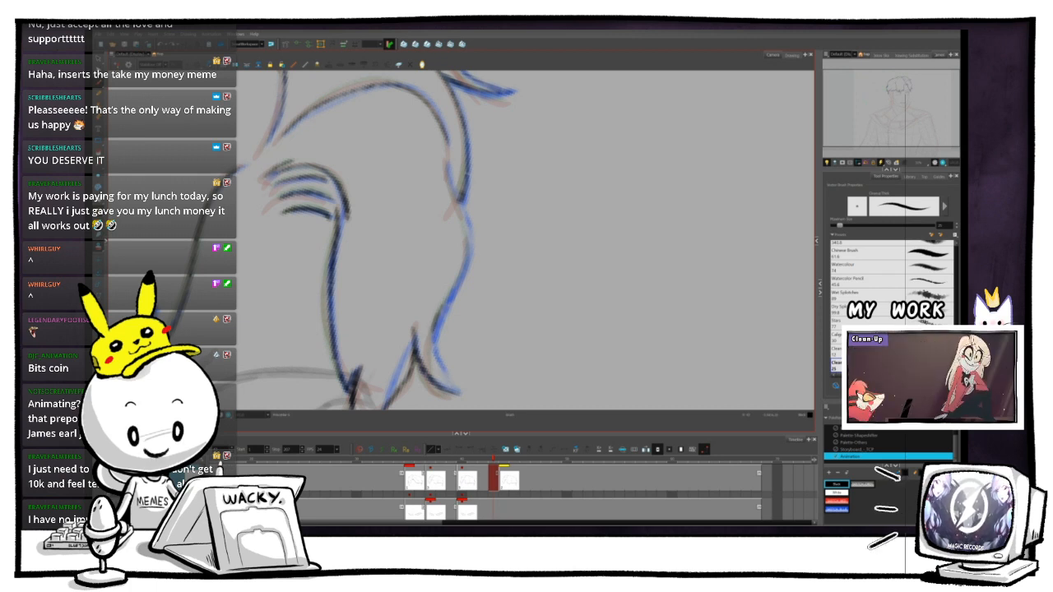
# - Draw the outer edge of the small strand's tip and extend it along the hair's outer contour
pyautogui.moveTo(415, 329)
pyautogui.mouseDown()
pyautogui.moveTo(411, 234)
pyautogui.moveTo(411, 284)
pyautogui.moveTo(389, 253)
pyautogui.mouseUp()
pyautogui.scroll(1, 461, 313)
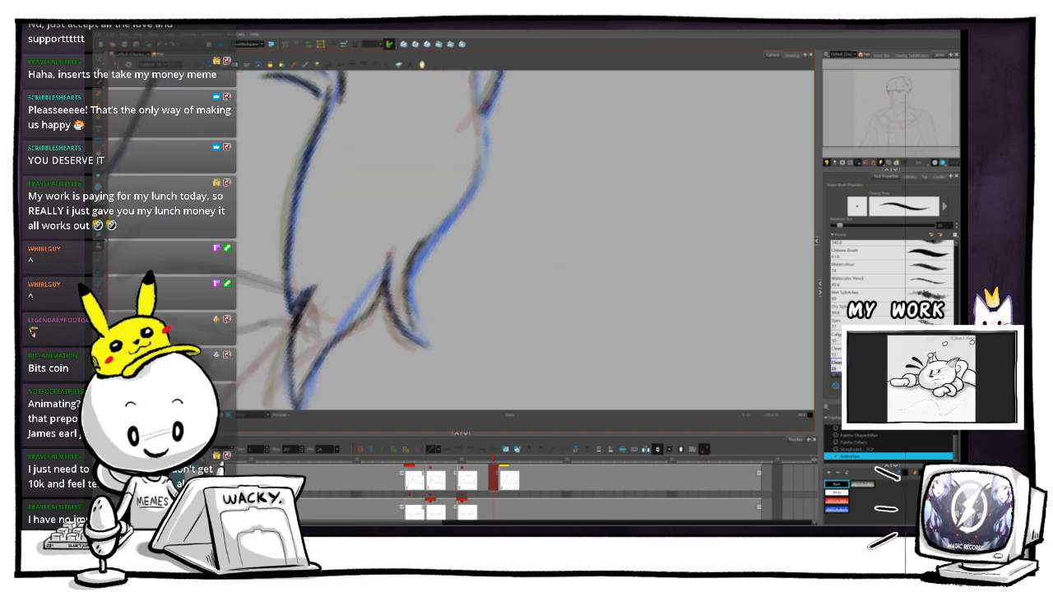
pyautogui.moveTo(390, 252); pyautogui.dragTo(530, 221)
pyautogui.moveTo(433, 373); pyautogui.dragTo(410, 315)
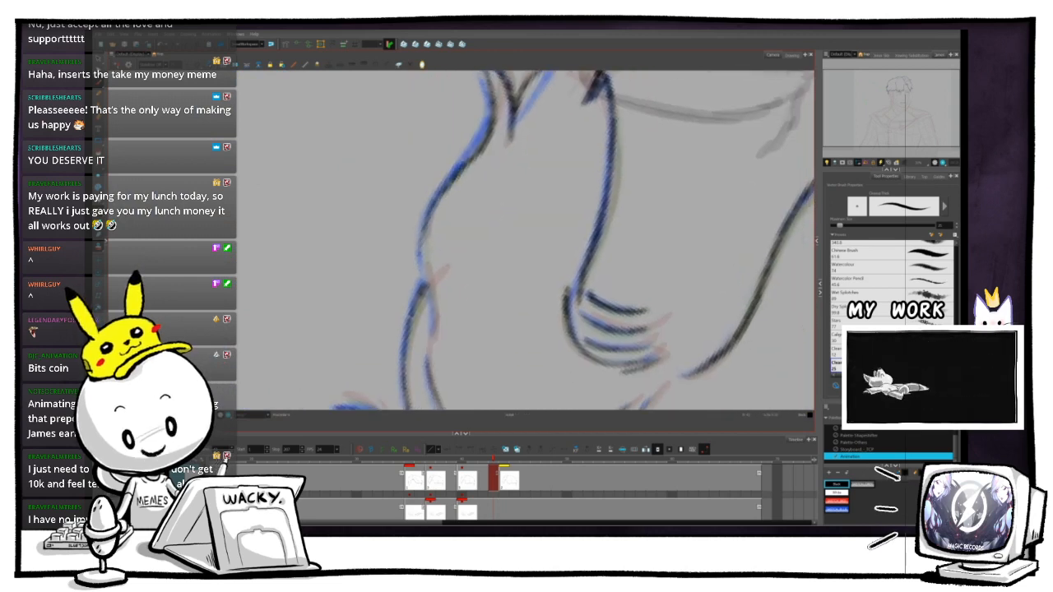
# - Check the hair against the following drawing and redraw the outer contour from the small strand's tip toward the notch
pyautogui.press('1')
pyautogui.press('1')
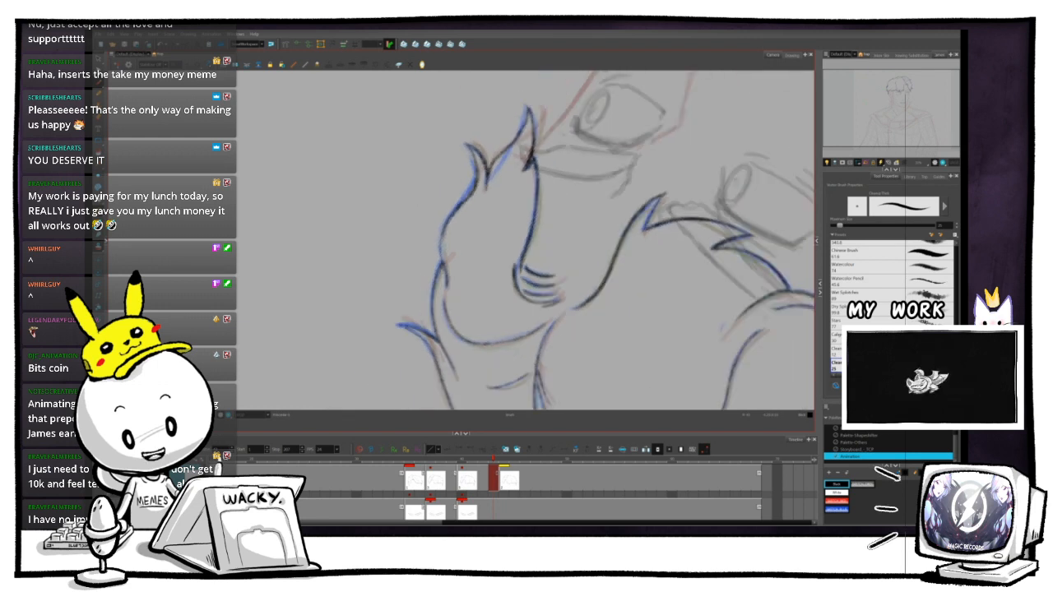
pyautogui.press('.')
pyautogui.press('.')
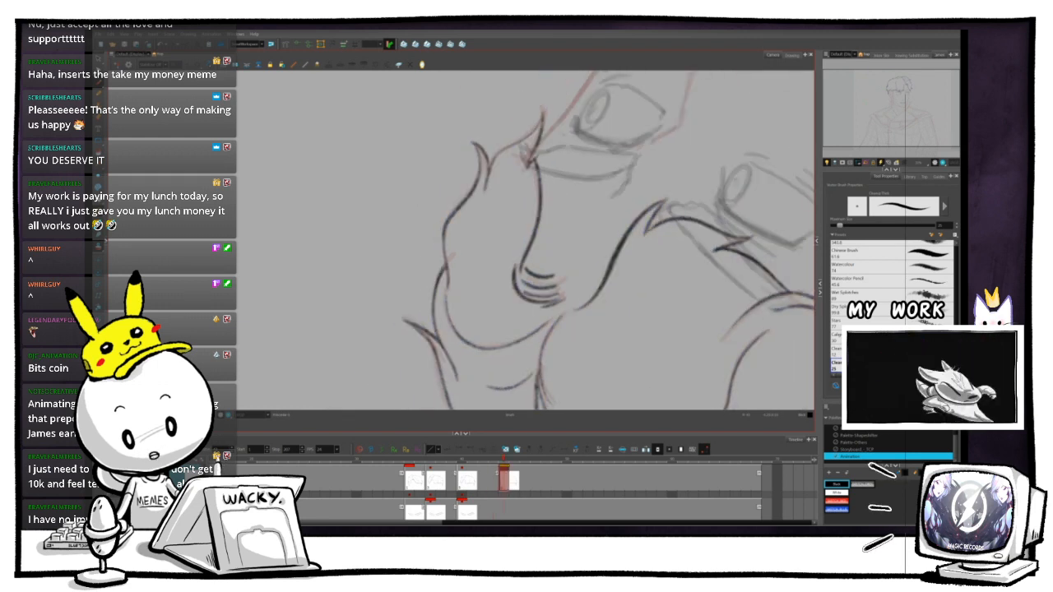
pyautogui.press('2')
pyautogui.press('2')
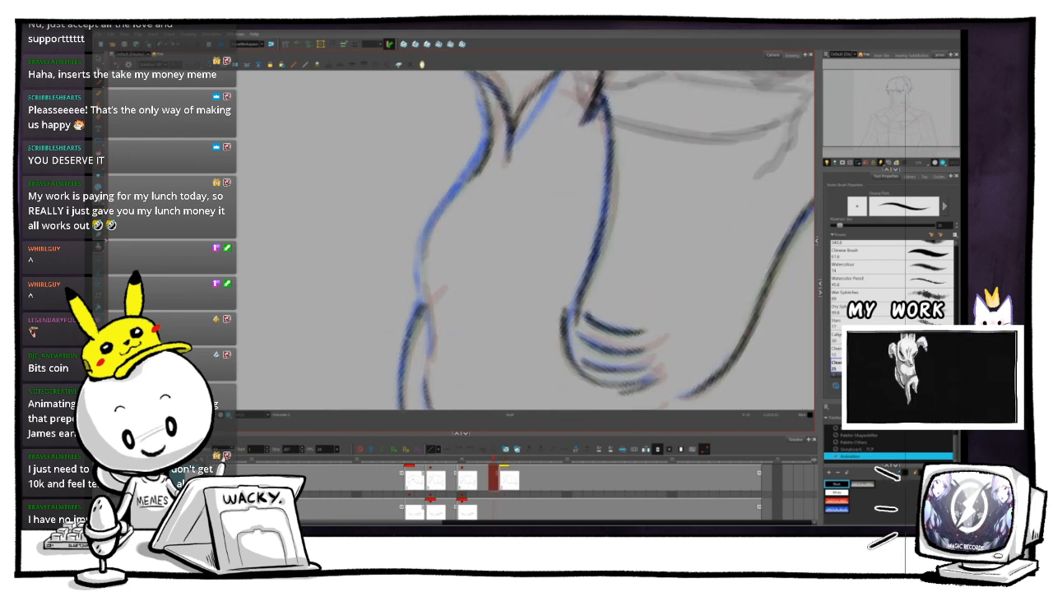
pyautogui.moveTo(474, 176)
pyautogui.mouseDown()
pyautogui.moveTo(433, 206)
pyautogui.moveTo(418, 251)
pyautogui.mouseUp()
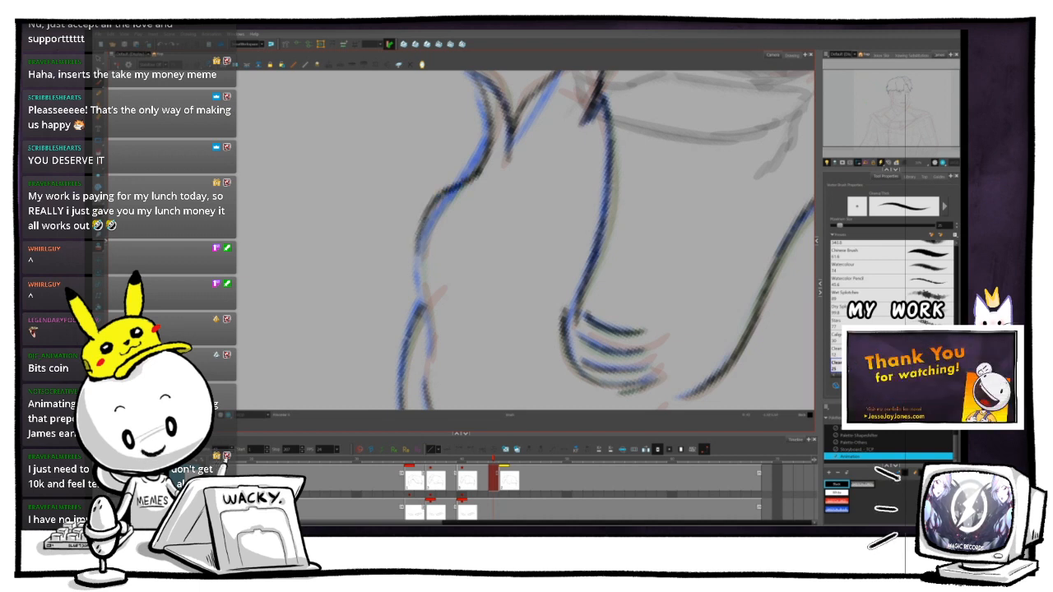
# - Straighten the canvas, compare the hair with the following drawing and redraw the outer contour between the notch and the small strand's tip
pyautogui.press('1')
pyautogui.press('1')
pyautogui.press('1')
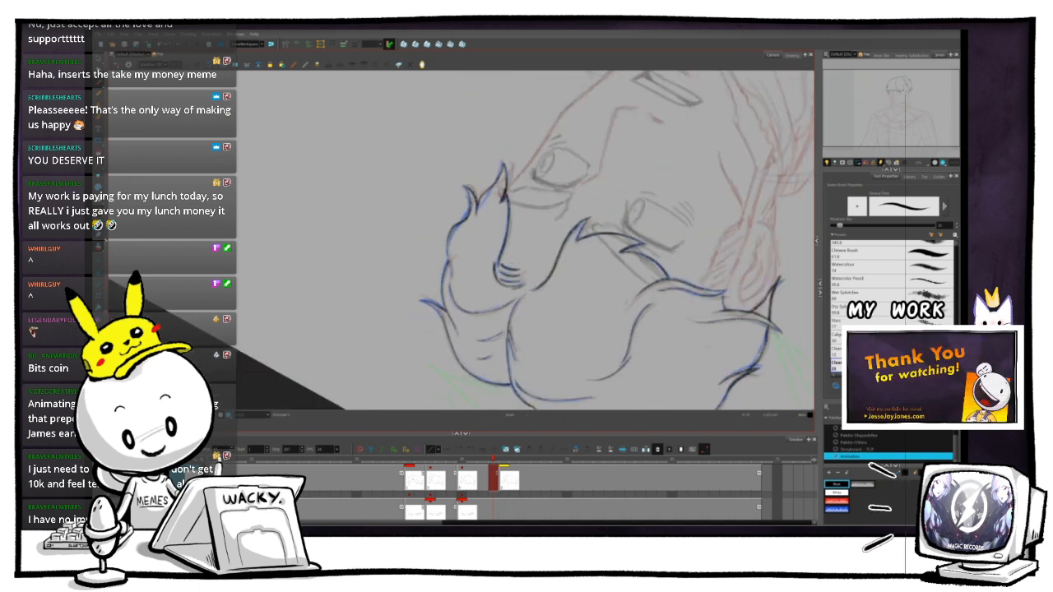
pyautogui.press('.')
pyautogui.hotkey('shift', 'x')
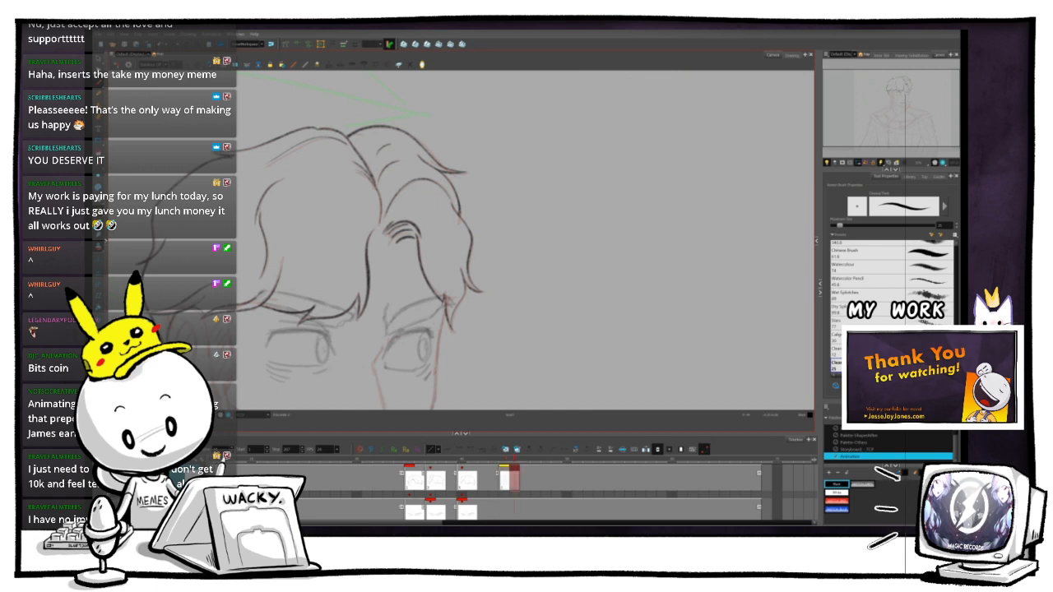
pyautogui.press('.')
pyautogui.press('2')
pyautogui.press('2')
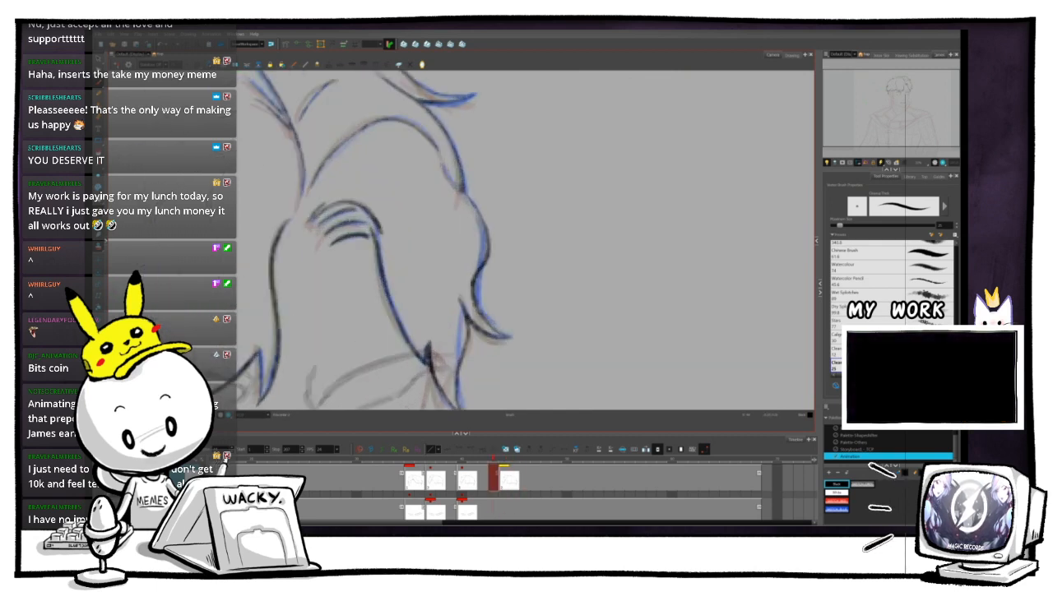
pyautogui.press('2')
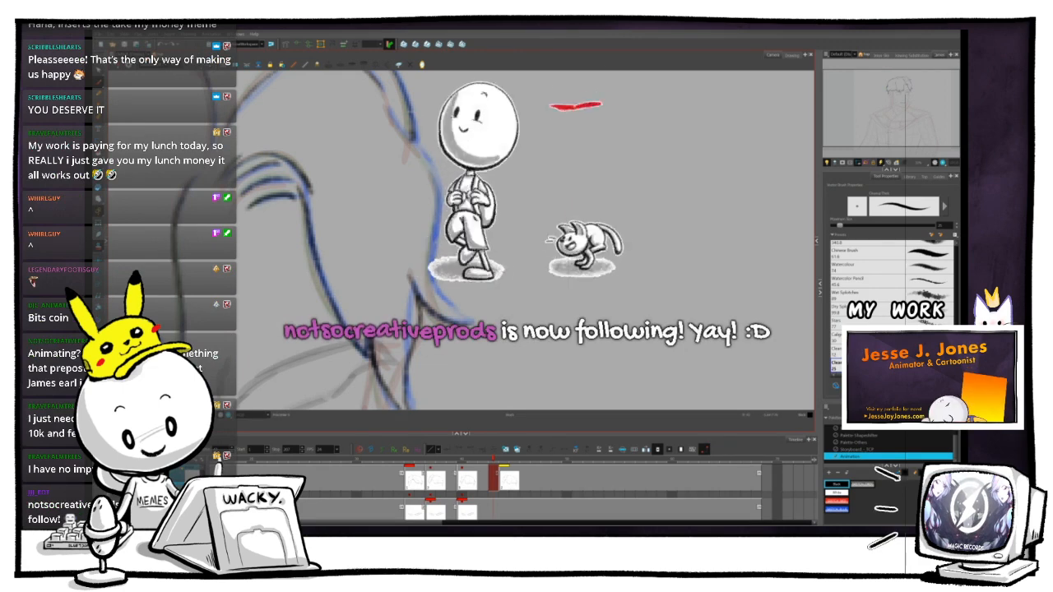
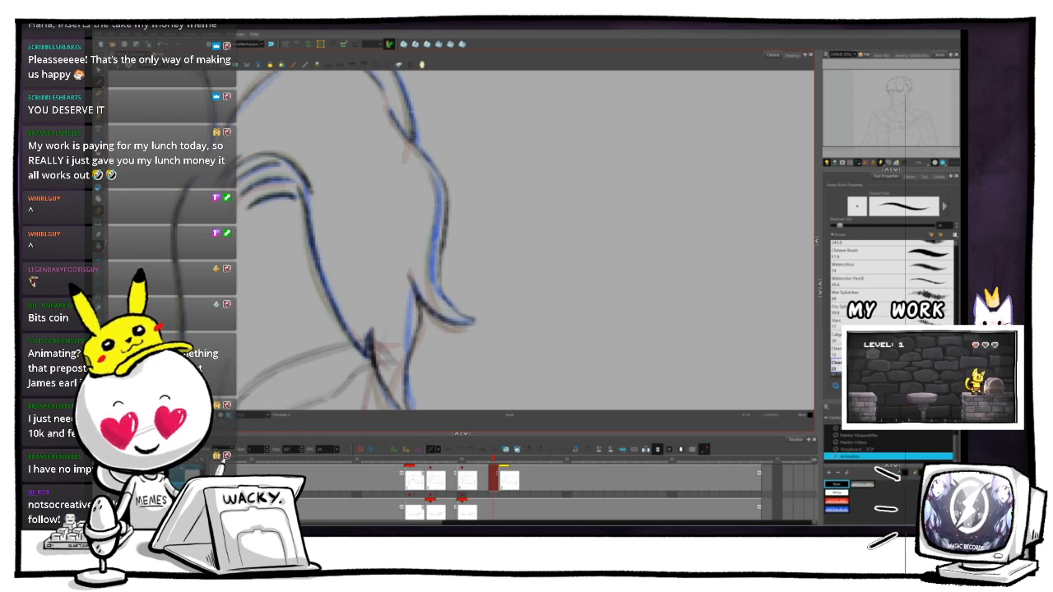
# - Examine the redrawn outer contour at several magnifications, flipping between the in-between and the following drawing
pyautogui.press('2')
pyautogui.press('2')
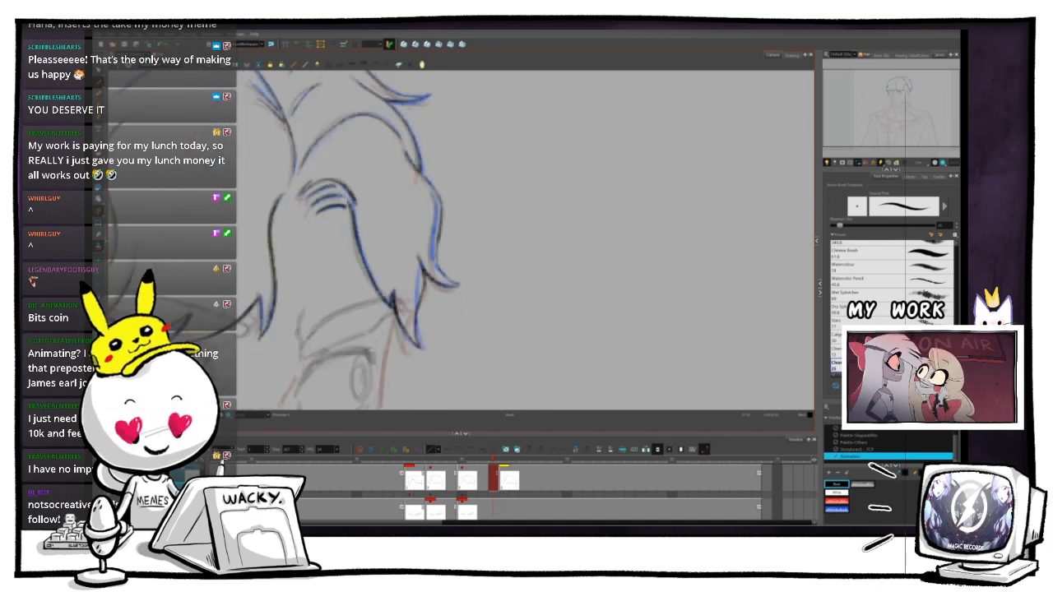
pyautogui.press('2')
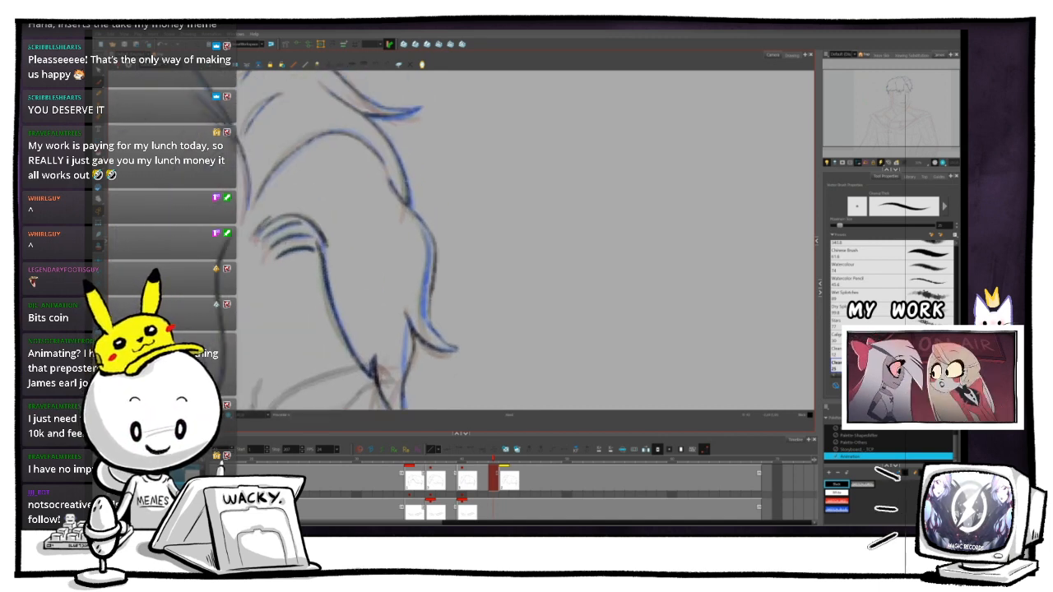
pyautogui.press('1')
pyautogui.scroll(-4, 486, 199)
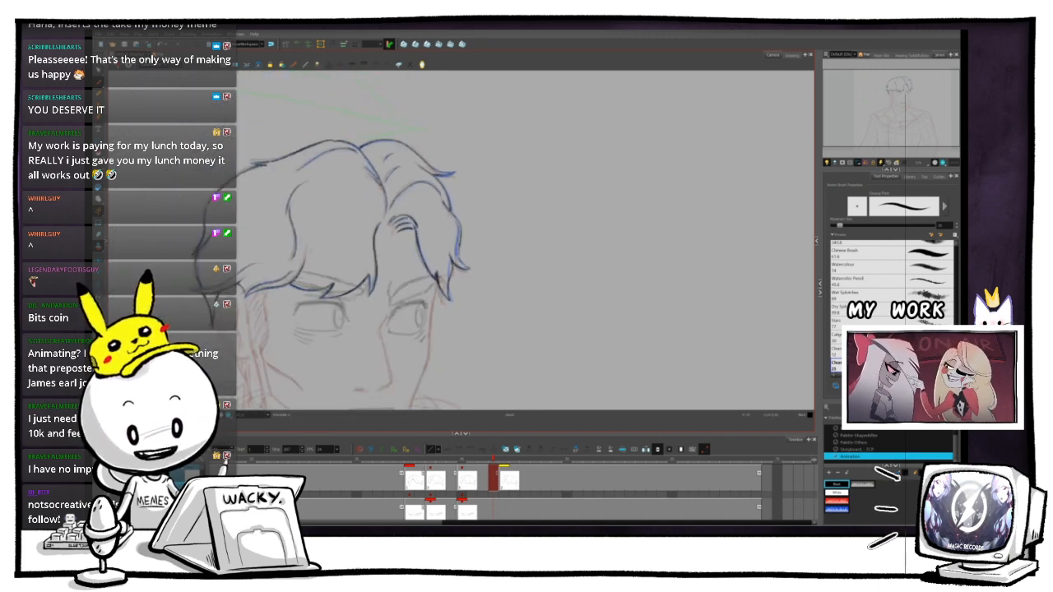
pyautogui.press('1')
pyautogui.press('1')
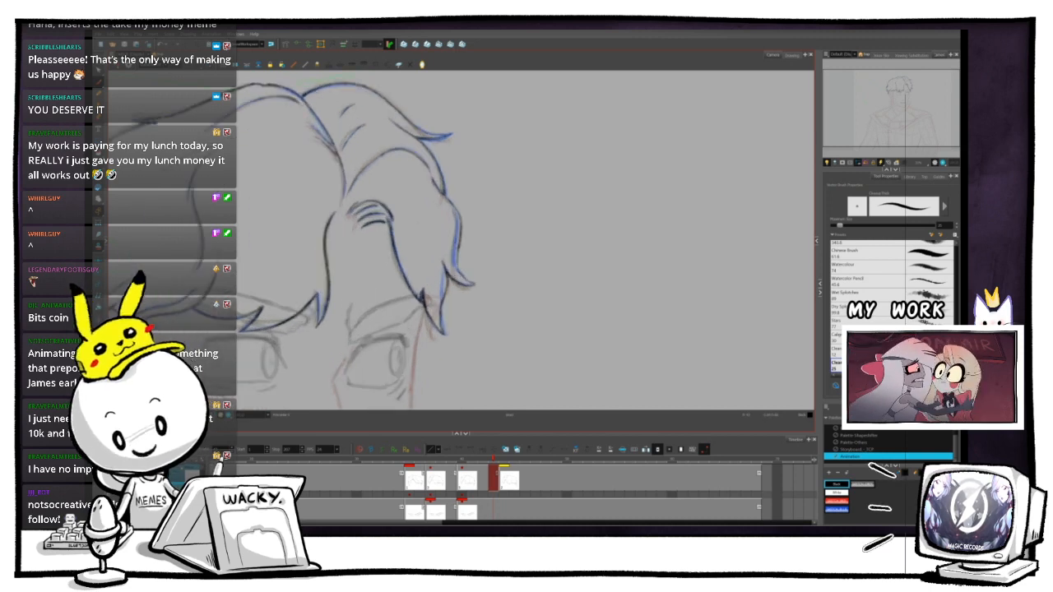
pyautogui.moveTo(380, 337); pyautogui.dragTo(392, 320)
pyautogui.press('.')
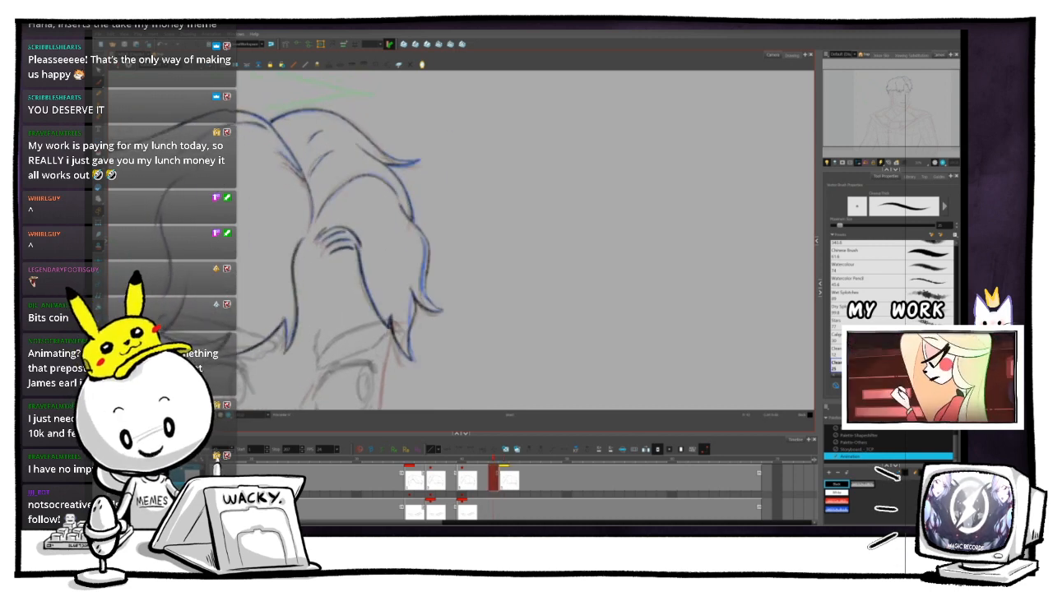
pyautogui.press('.')
pyautogui.press('.')
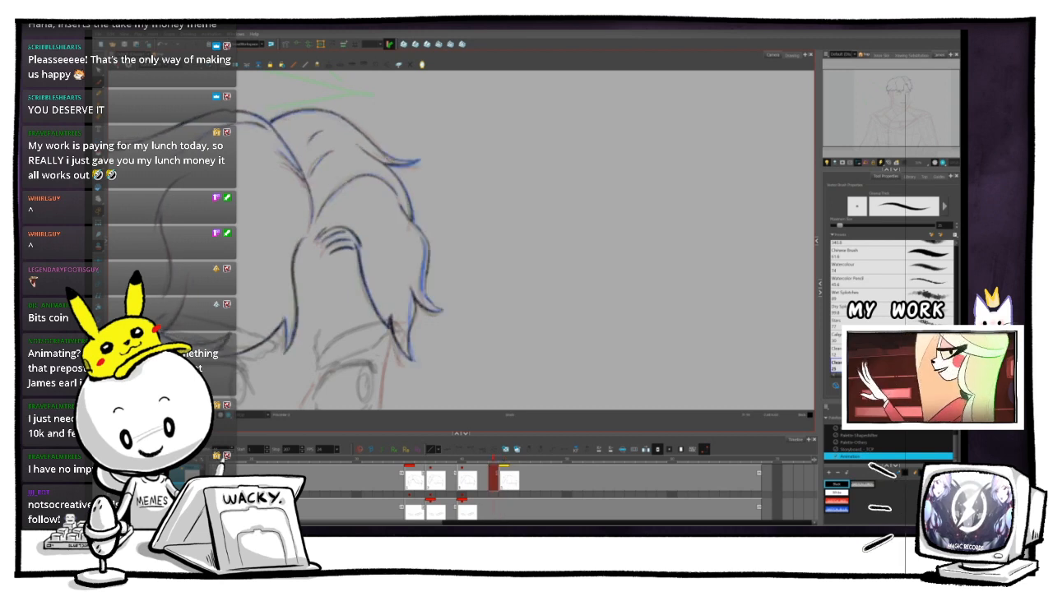
pyautogui.press('2')
pyautogui.press('2')
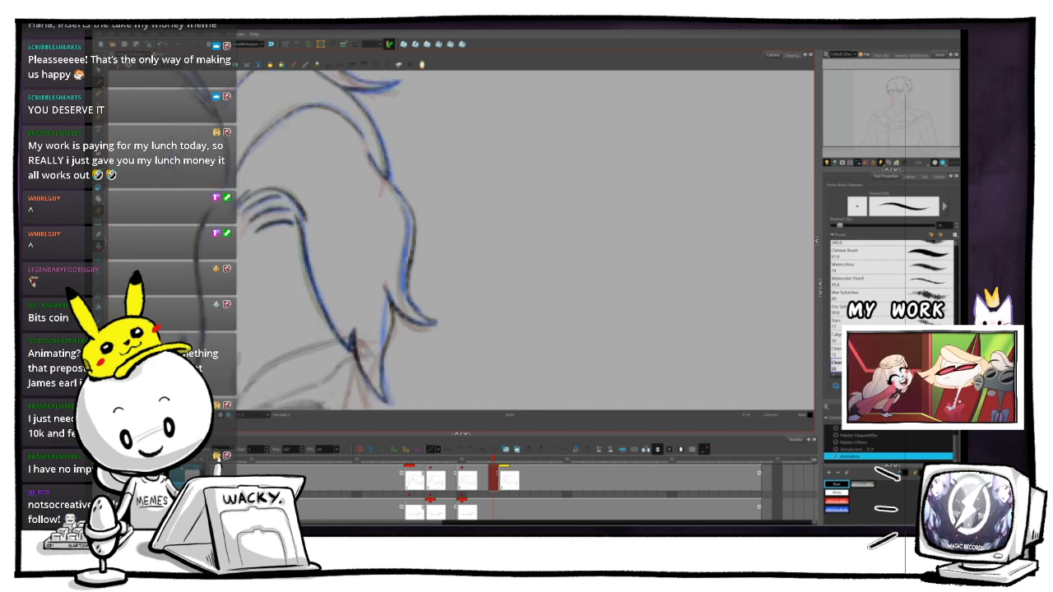
pyautogui.press('1')
pyautogui.press('1')
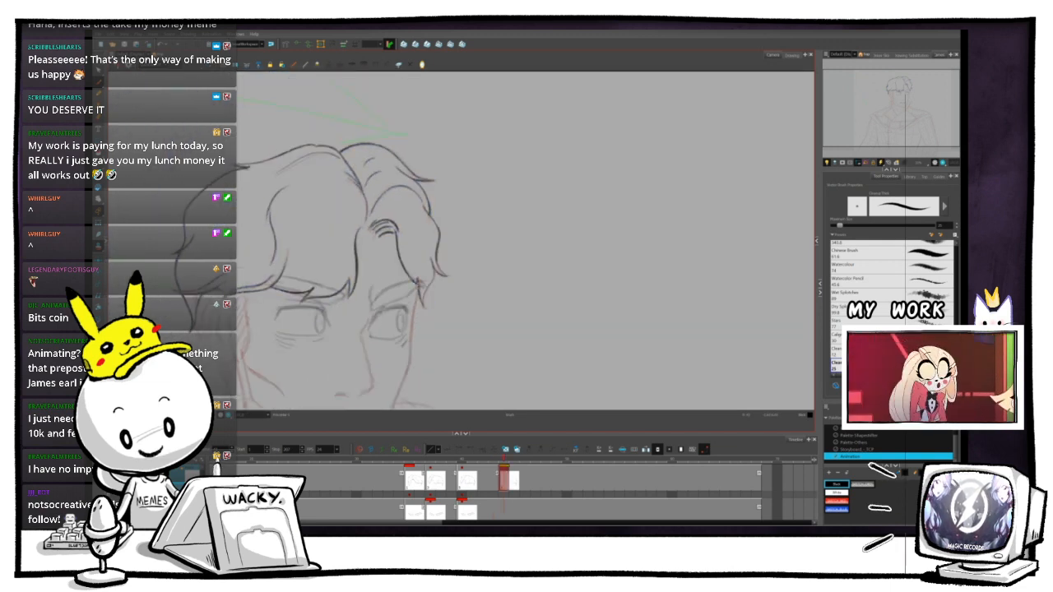
# - Inspect the small strand's tip up close and check the whole hair's motion across the neighbouring drawings
pyautogui.press('2')
pyautogui.press('2')
pyautogui.press('2')
pyautogui.press('2')
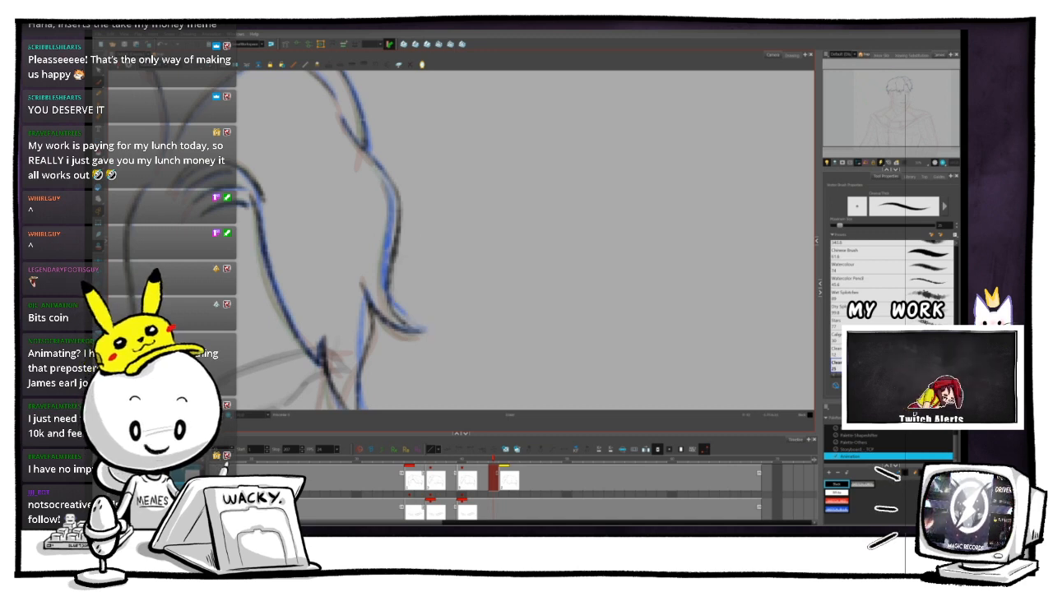
pyautogui.press('1')
pyautogui.press('1')
pyautogui.press('1')
pyautogui.press('space')
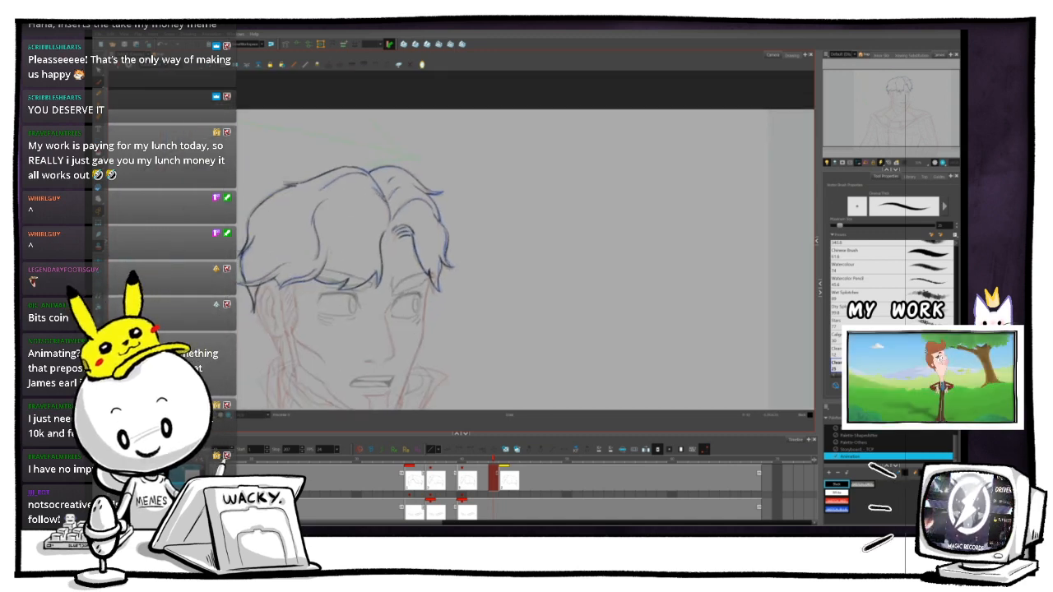
pyautogui.press('.')
pyautogui.press('.')
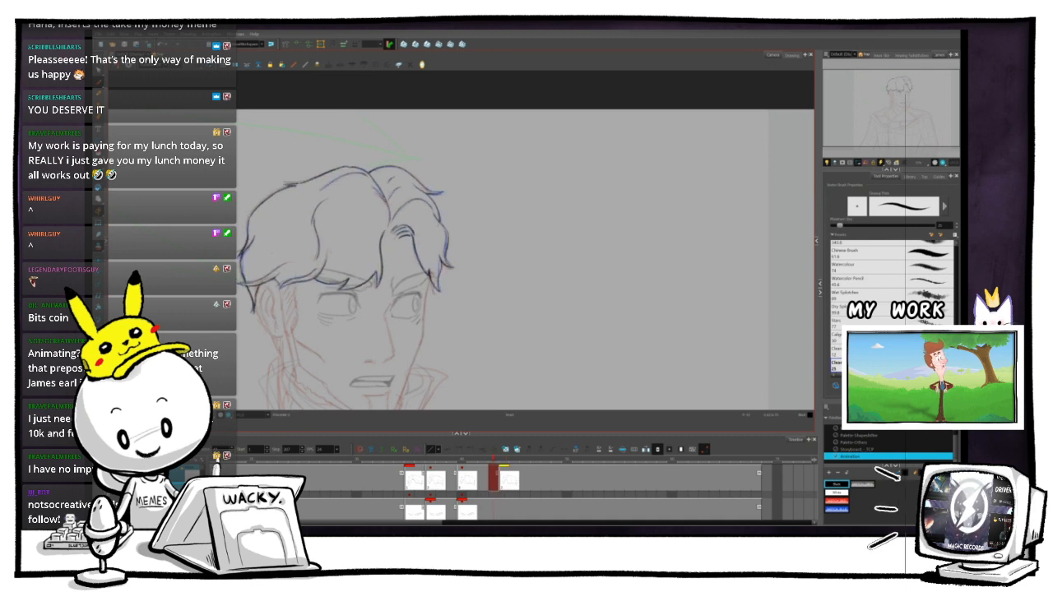
pyautogui.press('.')
pyautogui.press('.')
pyautogui.press('2')
pyautogui.press('2')
pyautogui.press('2')
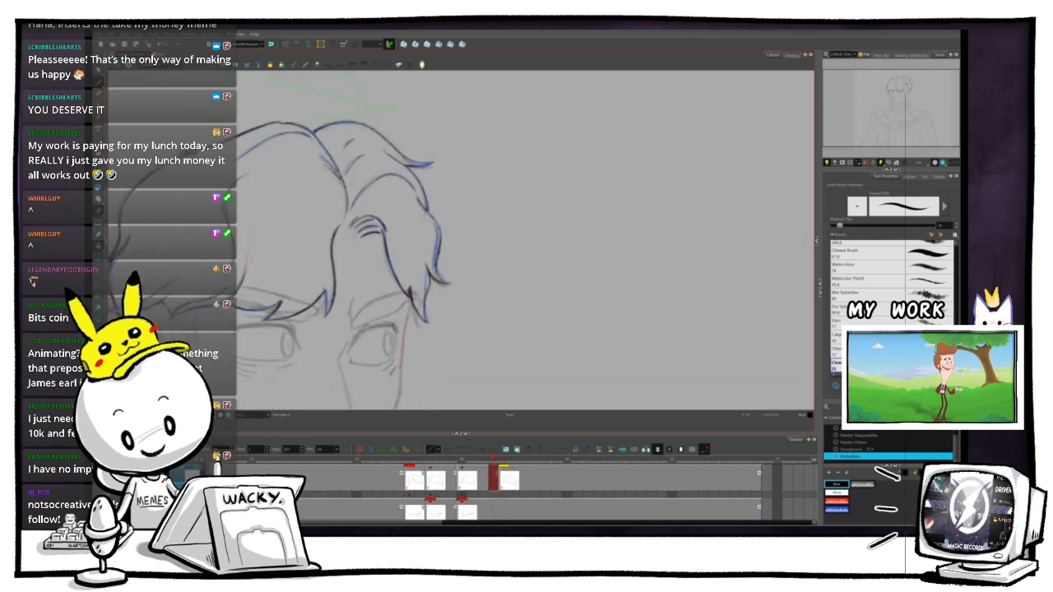
# - Select the outer contour stroke above the small strand's tip and adjust its position against the onion-skinned drawings
pyautogui.press('c')
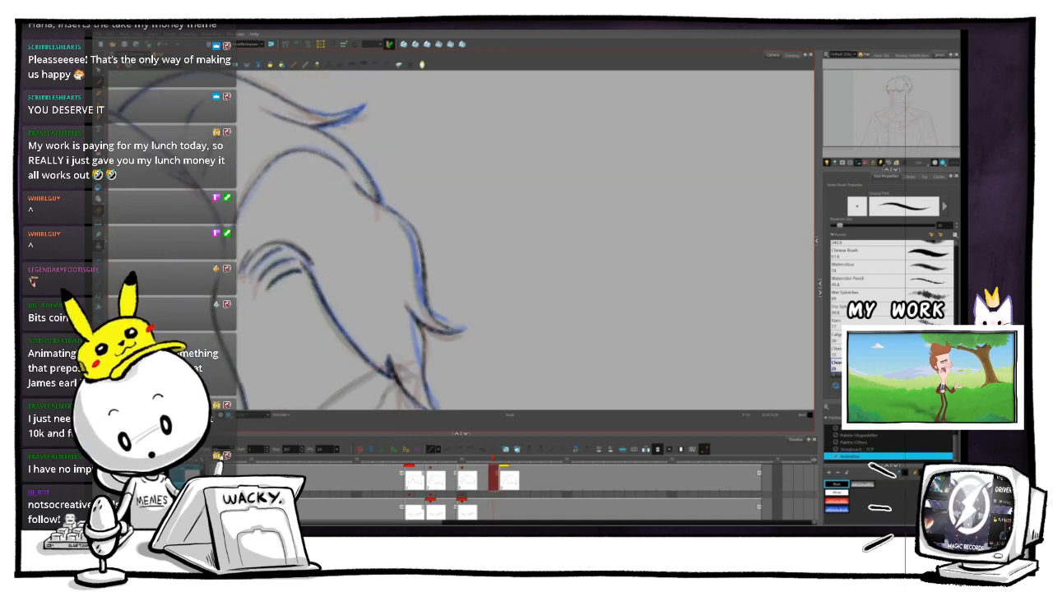
pyautogui.hotkey('alt', 's')
pyautogui.moveTo(528, 156); pyautogui.dragTo(524, 154)
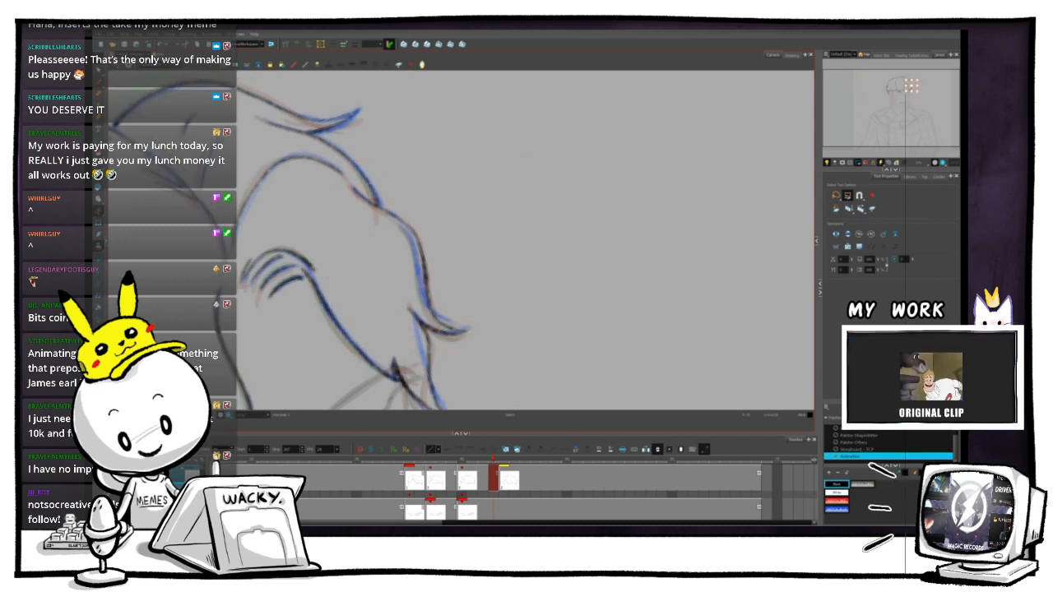
pyautogui.moveTo(472, 256); pyautogui.dragTo(456, 258)
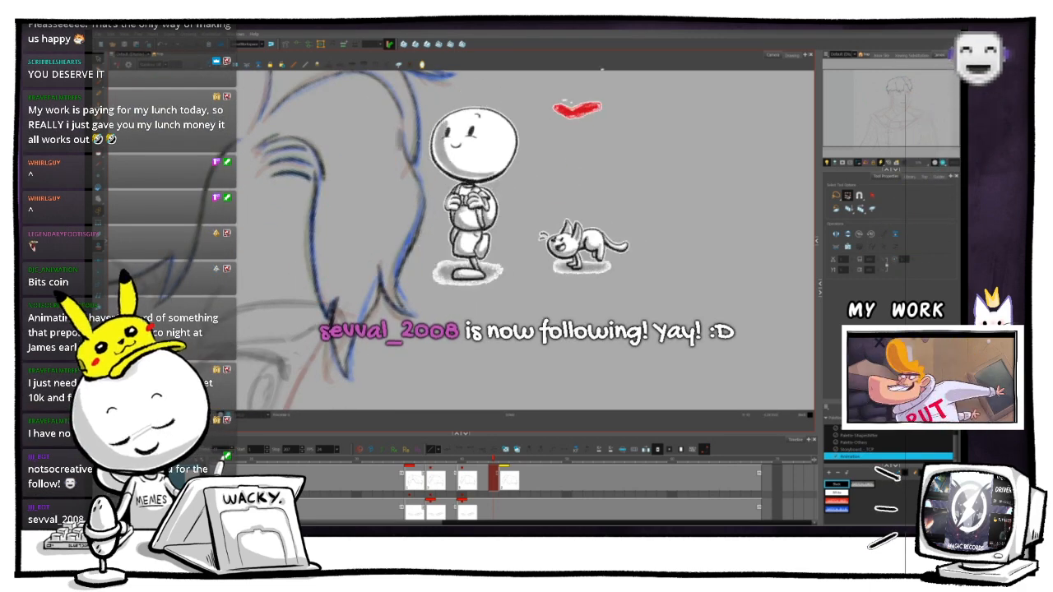
# - Straighten the canvas and flip between the hair in-between and the following drawing at full-head view
pyautogui.press('1')
pyautogui.press('1')
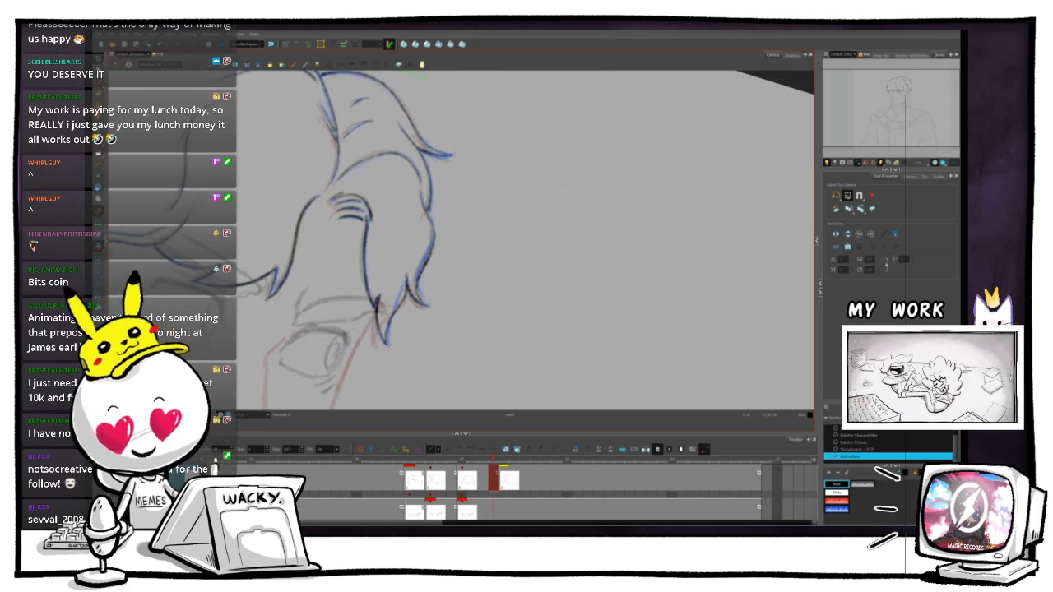
pyautogui.hotkey('shift', 'x')
pyautogui.press('1')
pyautogui.press('1')
pyautogui.press('1')
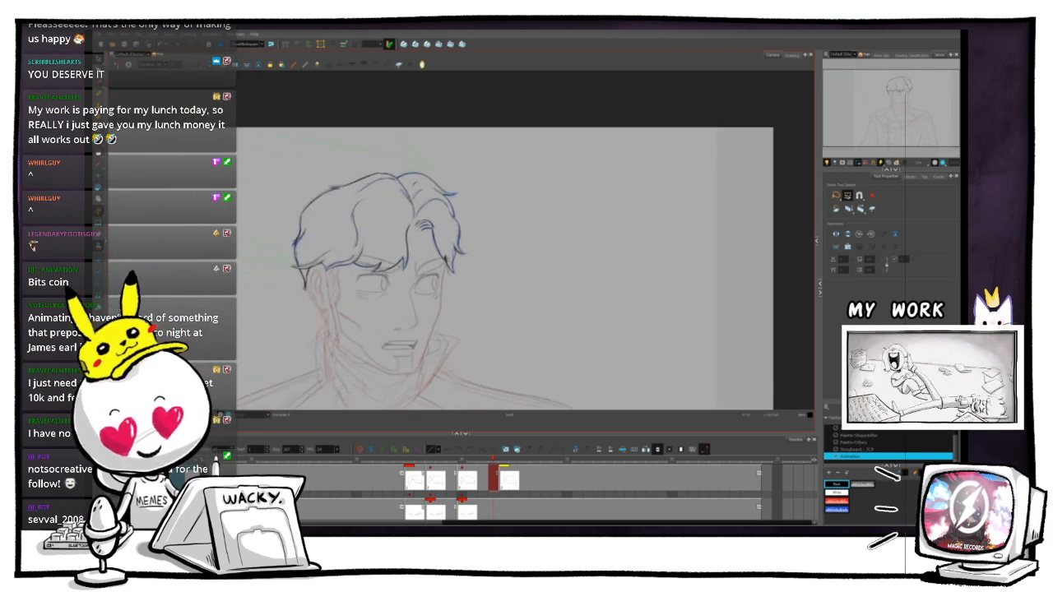
pyautogui.press('.')
pyautogui.press(',')
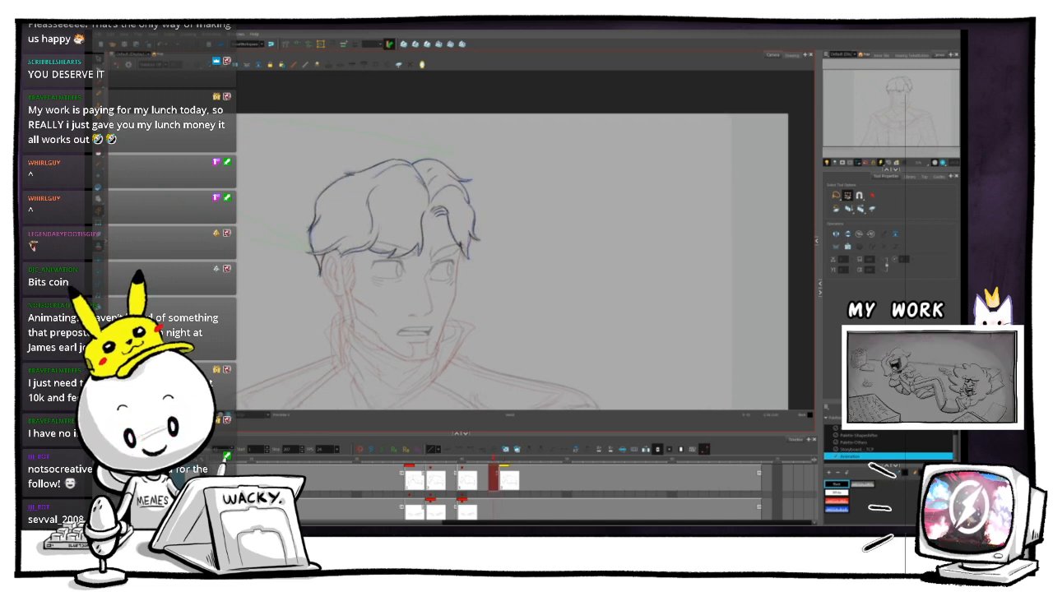
pyautogui.press('.')
pyautogui.press(',')
pyautogui.press('.')
pyautogui.press(',')
pyautogui.press('.')
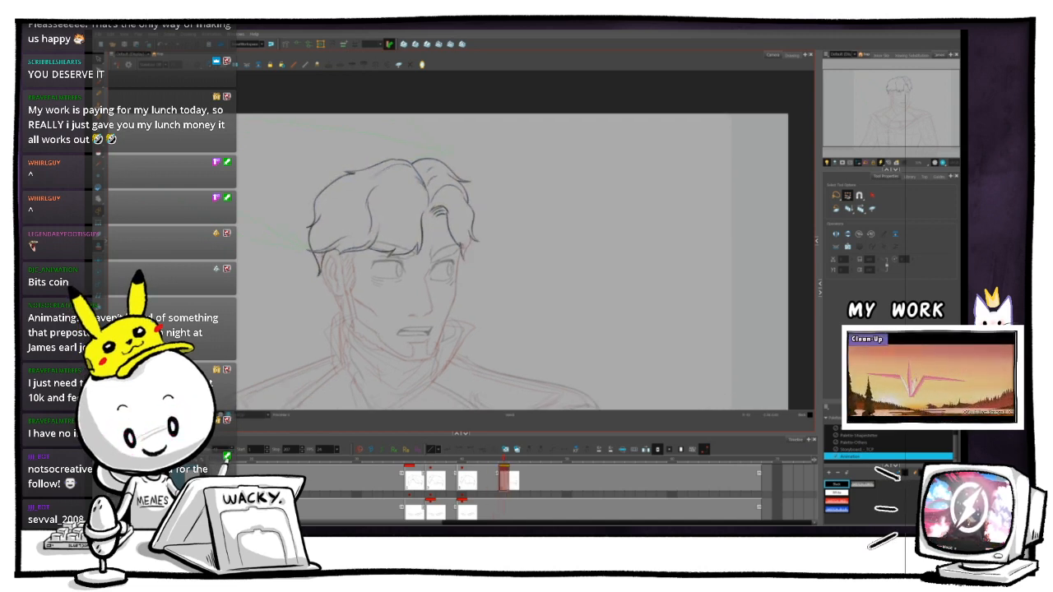
pyautogui.press(',')
pyautogui.press('.')
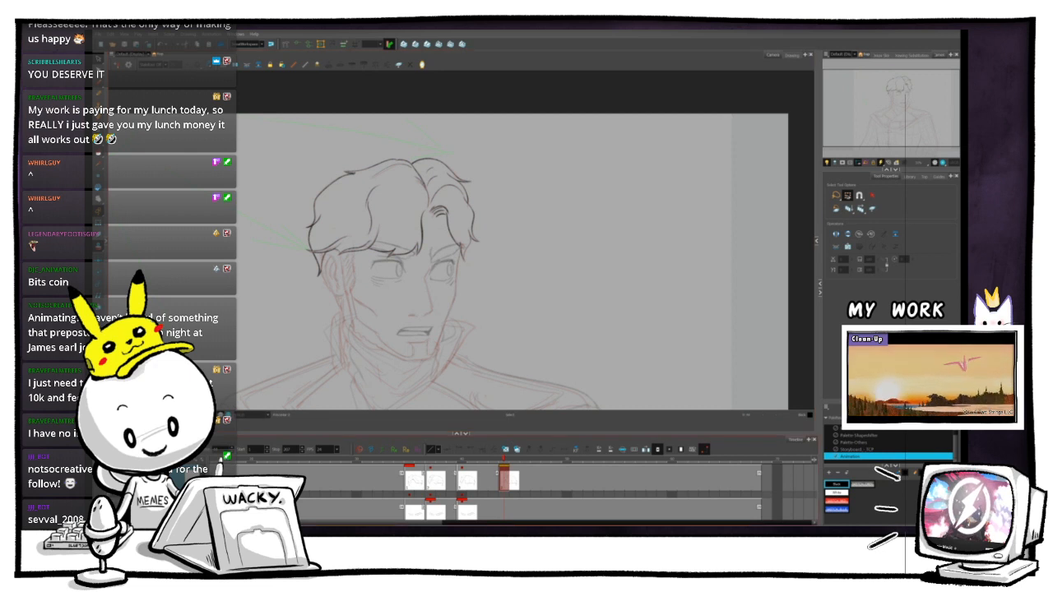
# - Step back and forth through the whole run of hair drawings to check the motion
pyautogui.press(',')
pyautogui.press(',')
pyautogui.press(',')
pyautogui.press(',')
pyautogui.press(',')
pyautogui.press(',')
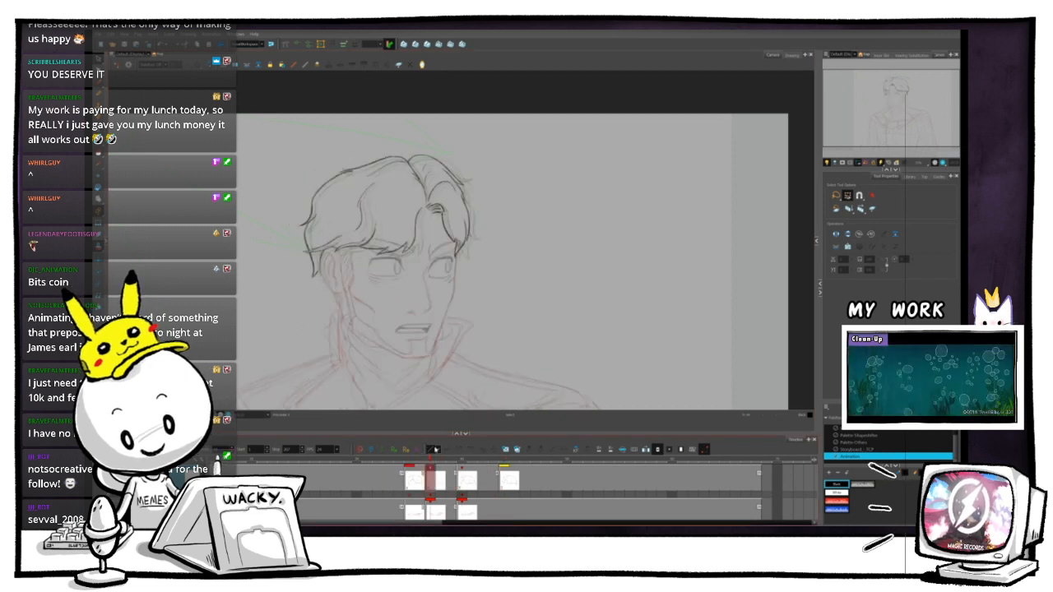
pyautogui.press('.')
pyautogui.press('.')
pyautogui.press('.')
pyautogui.press('.')
pyautogui.press('.')
pyautogui.press('.')
pyautogui.press('.')
pyautogui.press('.')
pyautogui.press('.')
pyautogui.press('.')
pyautogui.press('.')
pyautogui.press(',')
pyautogui.press(',')
pyautogui.press(',')
pyautogui.press(',')
pyautogui.press(',')
pyautogui.press(',')
pyautogui.press(',')
pyautogui.press(',')
pyautogui.press(',')
pyautogui.press(',')
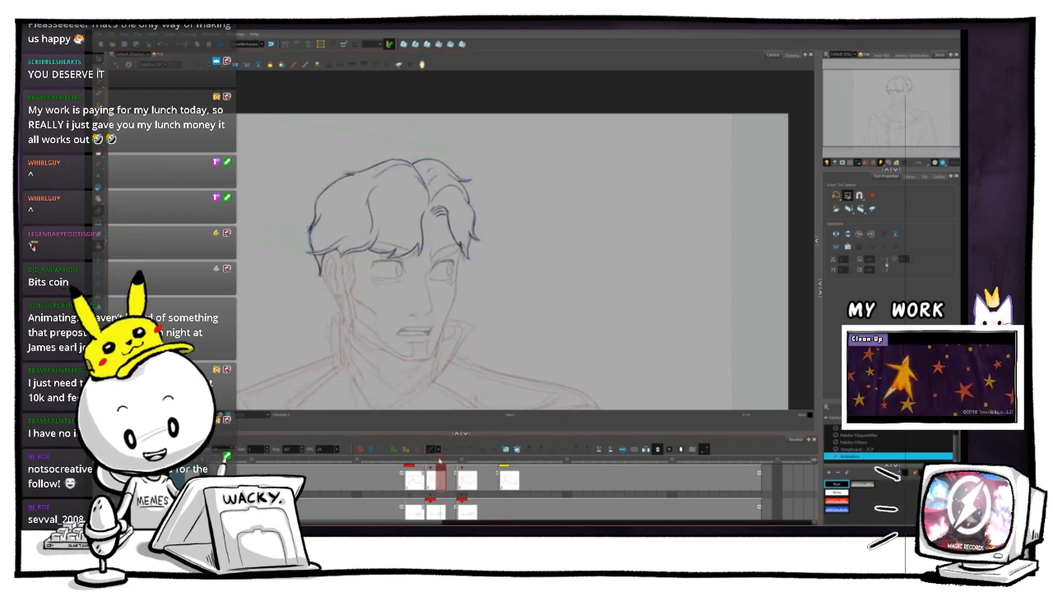
pyautogui.press('.')
pyautogui.press('.')
pyautogui.press('.')
pyautogui.press('.')
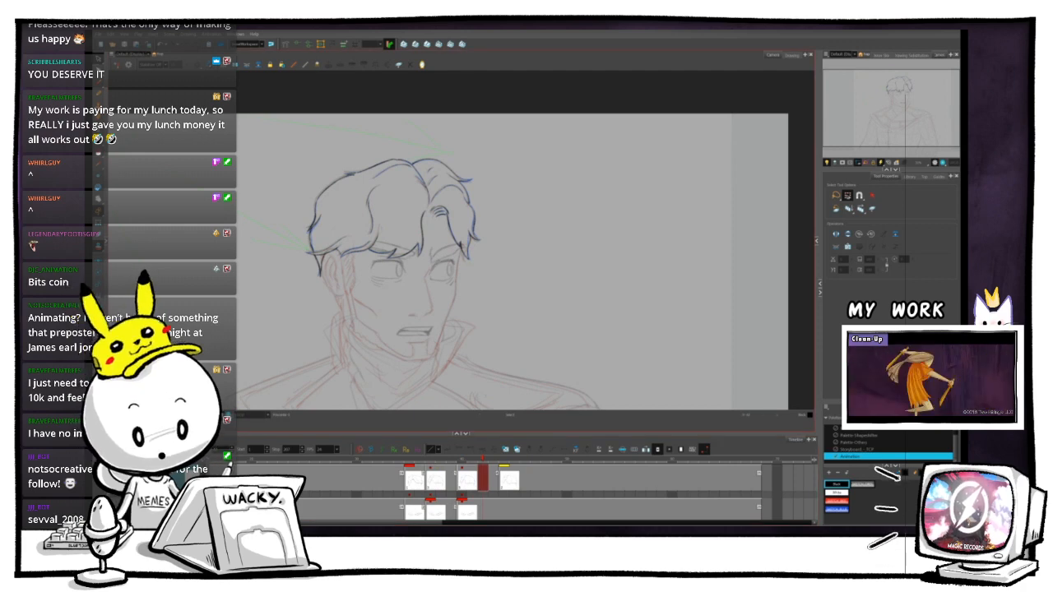
# - Inspect the lower edge of the hair up close against the onion-skinned drawings, clear the selection and review the whole head
pyautogui.press('2')
pyautogui.press('2')
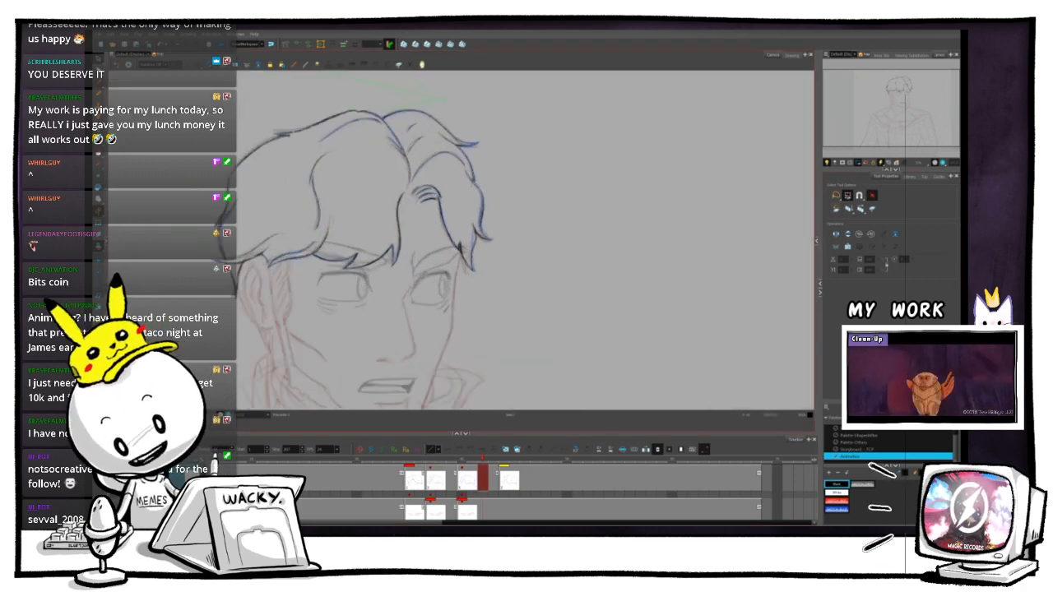
pyautogui.press('2')
pyautogui.press('2')
pyautogui.moveTo(460, 247); pyautogui.dragTo(678, 294)
pyautogui.press('2')
pyautogui.press('2')
pyautogui.moveTo(440, 212); pyautogui.dragTo(534, 165)
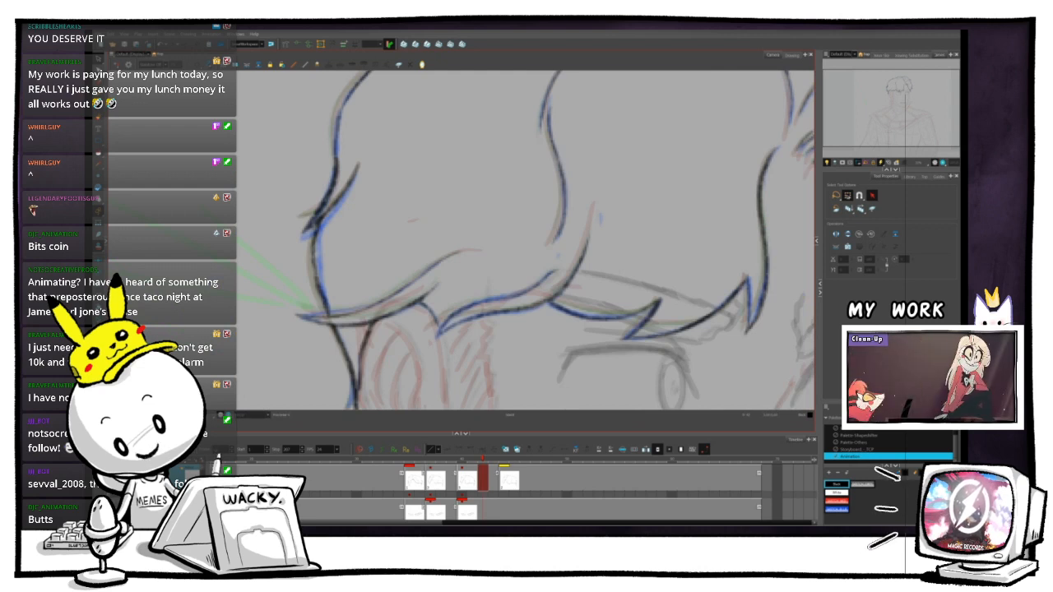
pyautogui.hotkey('ctrl', 'a')
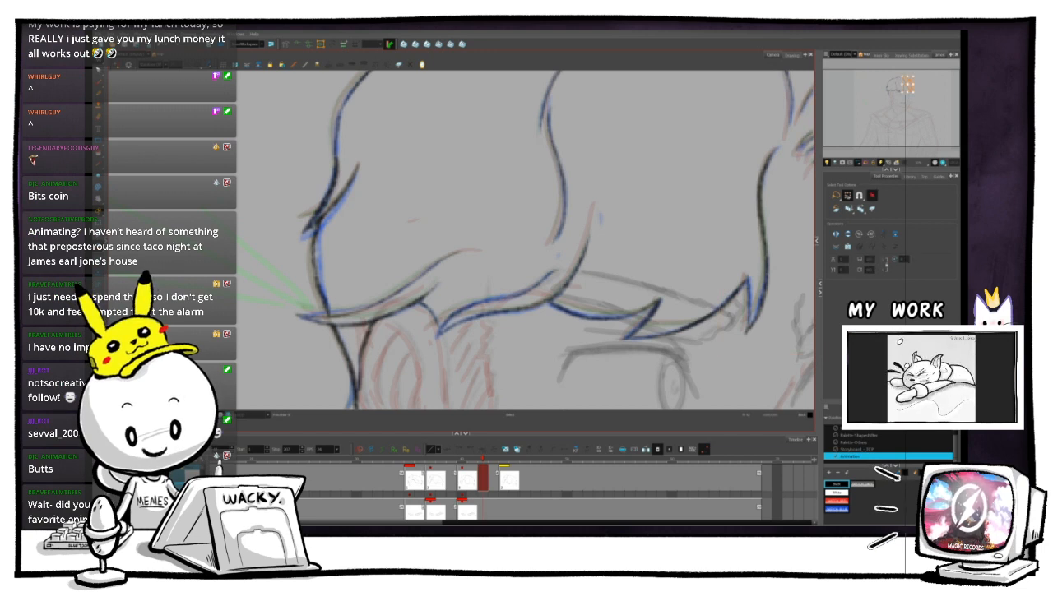
pyautogui.hotkey('ctrl', 'a')
pyautogui.press('Escape')
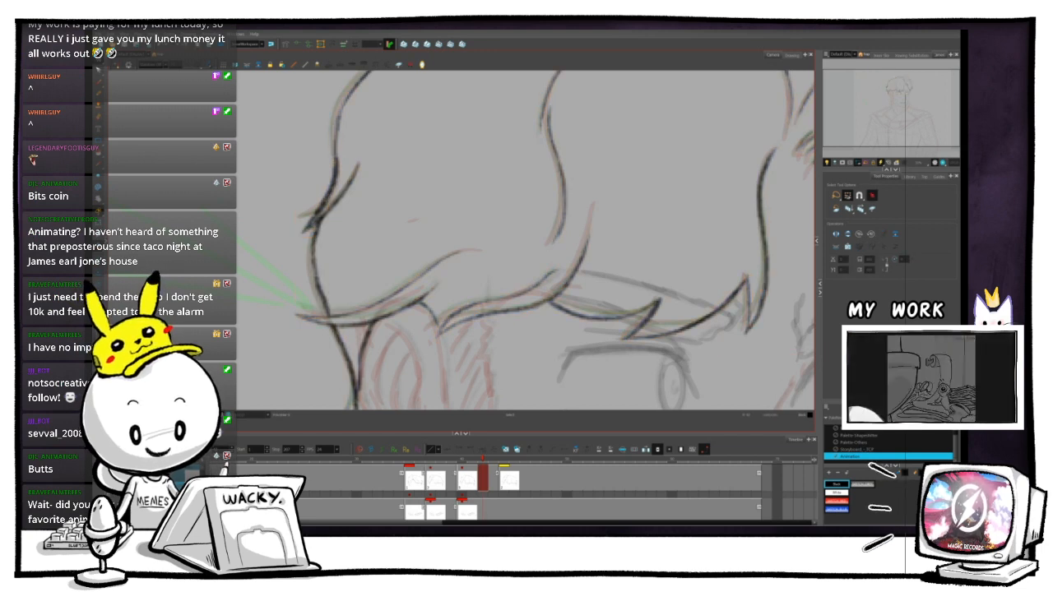
pyautogui.press('1')
pyautogui.press('1')
pyautogui.press('1')
pyautogui.press('1')
pyautogui.press('1')
pyautogui.press('1')
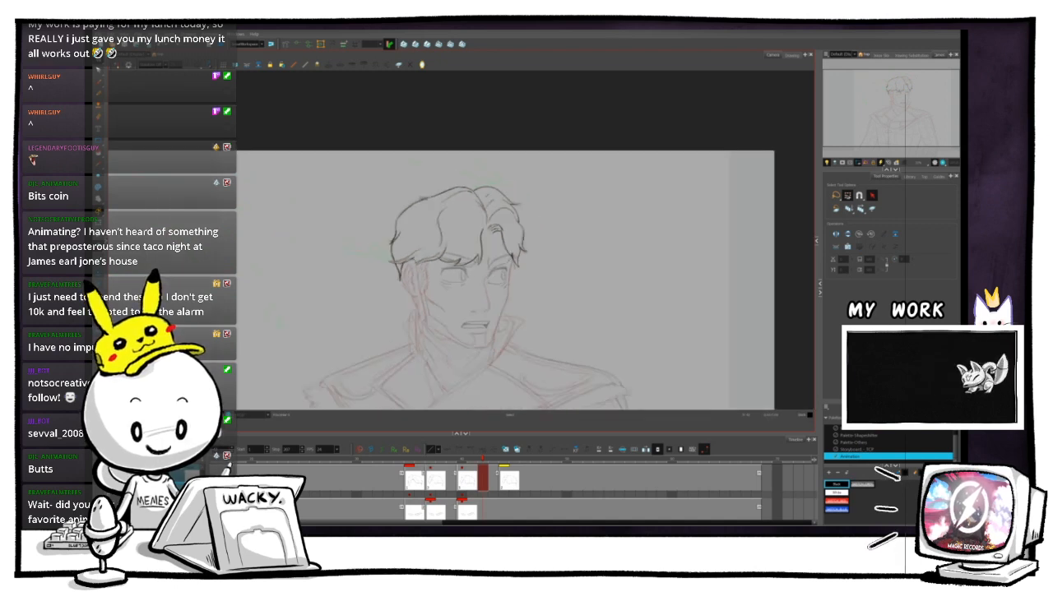
pyautogui.moveTo(502, 203); pyautogui.dragTo(465, 218)
pyautogui.press('2')
pyautogui.press('2')
pyautogui.press('1')
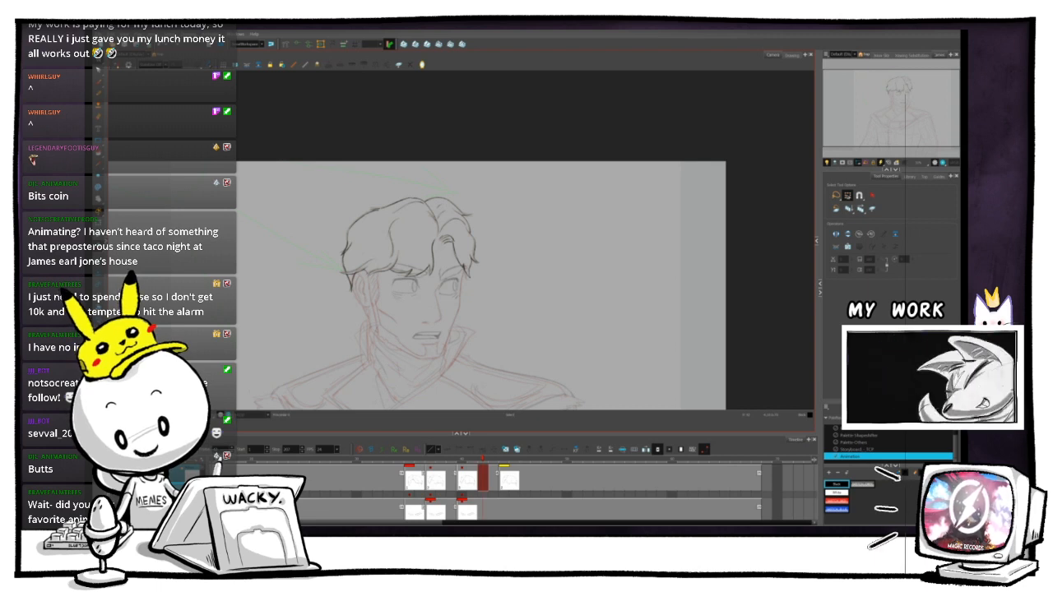
pyautogui.moveTo(473, 279); pyautogui.dragTo(479, 288)
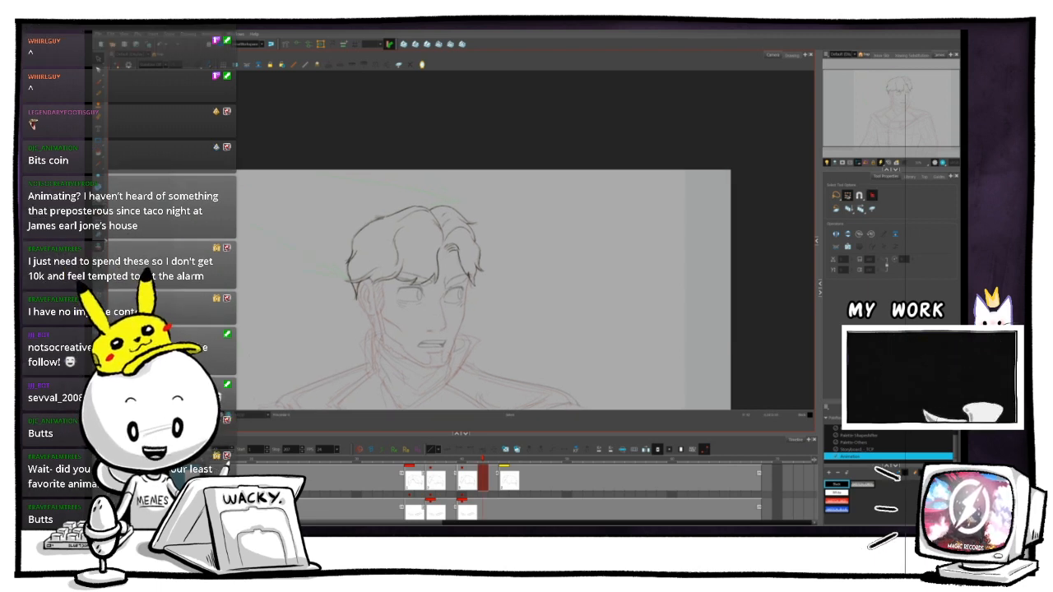
pyautogui.hotkey('ctrl', 'alt')
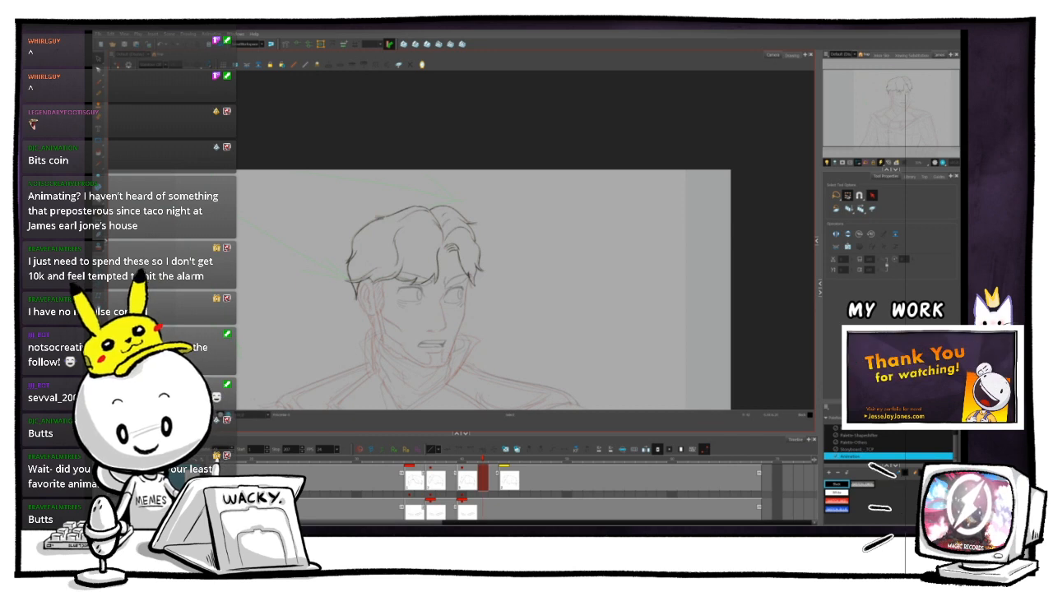
pyautogui.moveTo(474, 288); pyautogui.dragTo(481, 288)
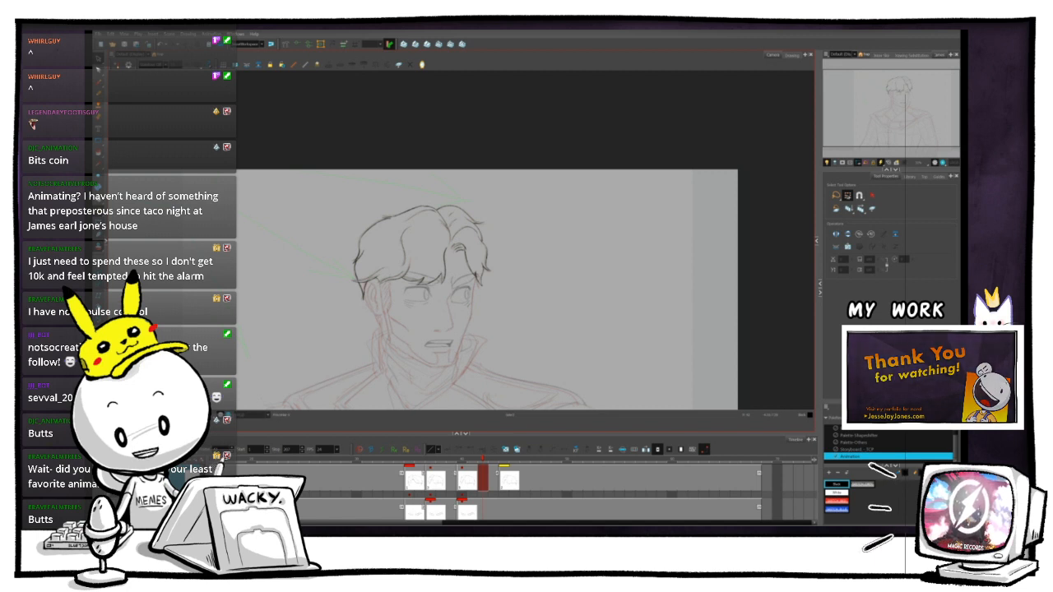
pyautogui.press('alt')
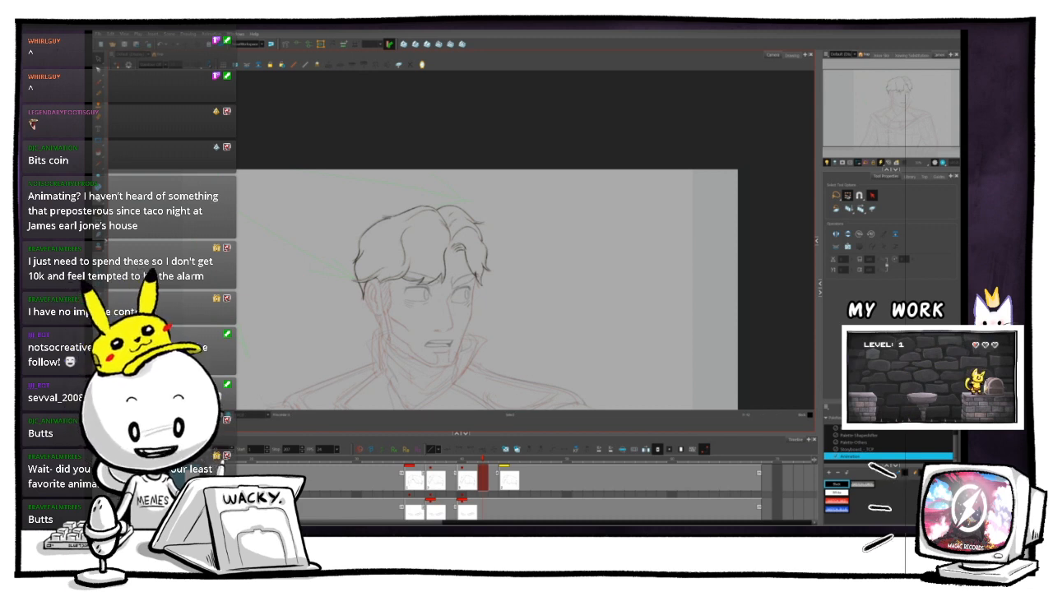
pyautogui.moveTo(485, 313); pyautogui.dragTo(470, 263)
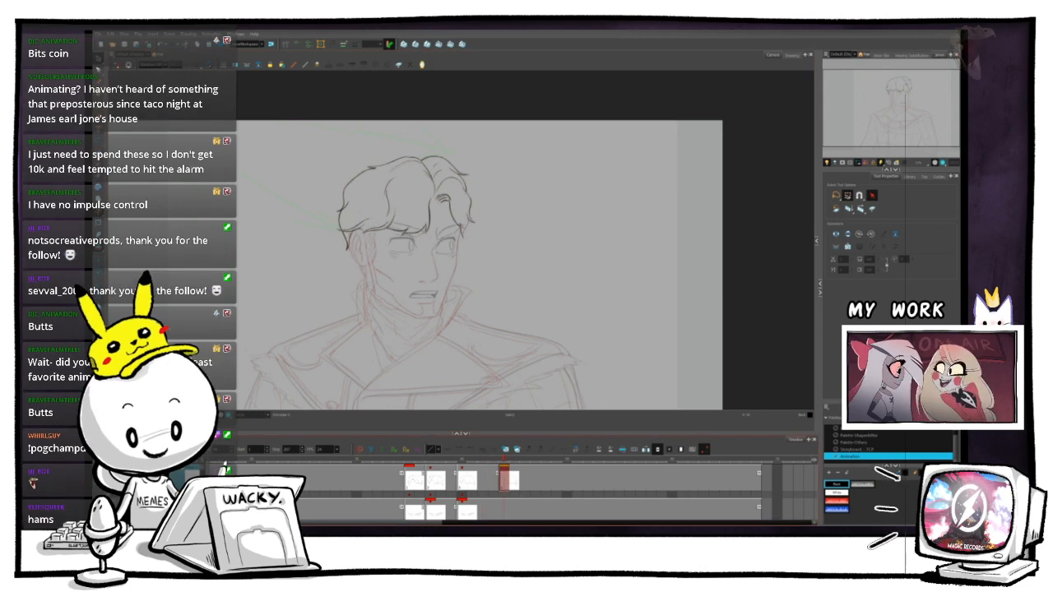
# - Compare the finished hair in-between with its neighbouring drawings frame by frame
pyautogui.press(',')
pyautogui.press(',')
pyautogui.press('.')
pyautogui.press('.')
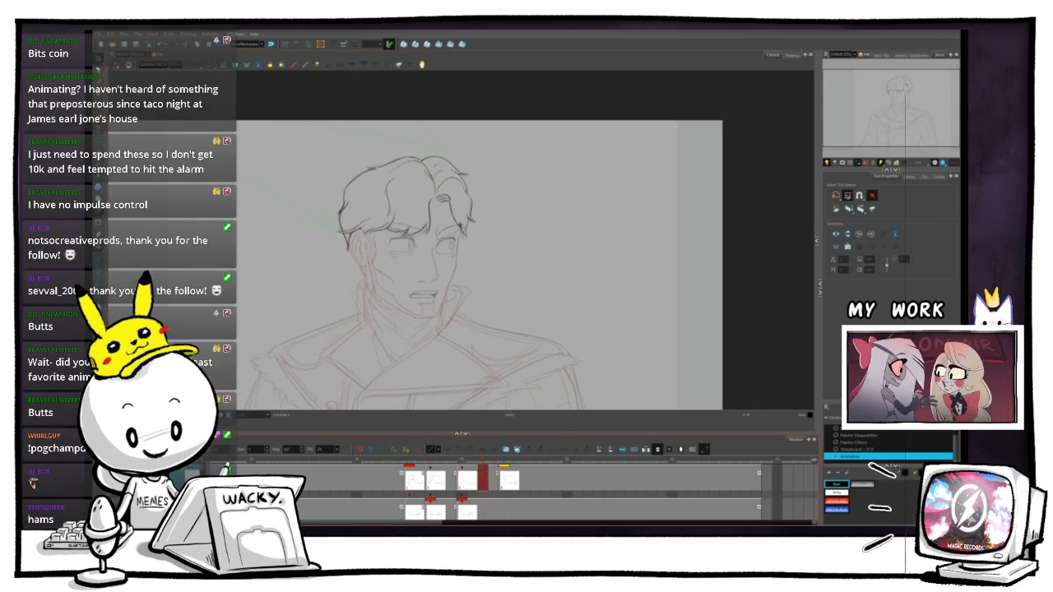
pyautogui.press('.')
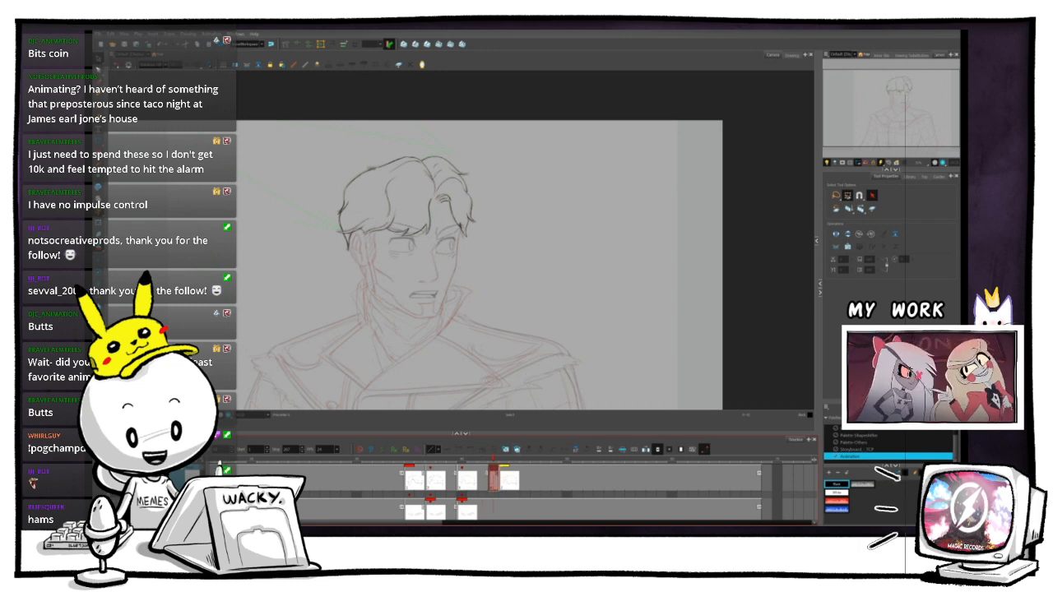
pyautogui.press('.')
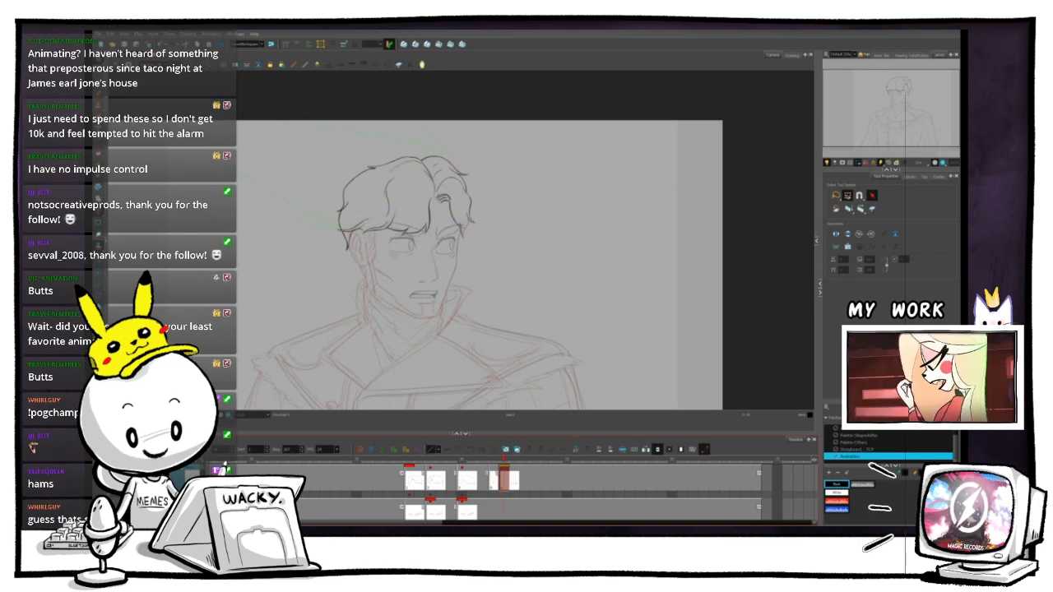
pyautogui.press(',')
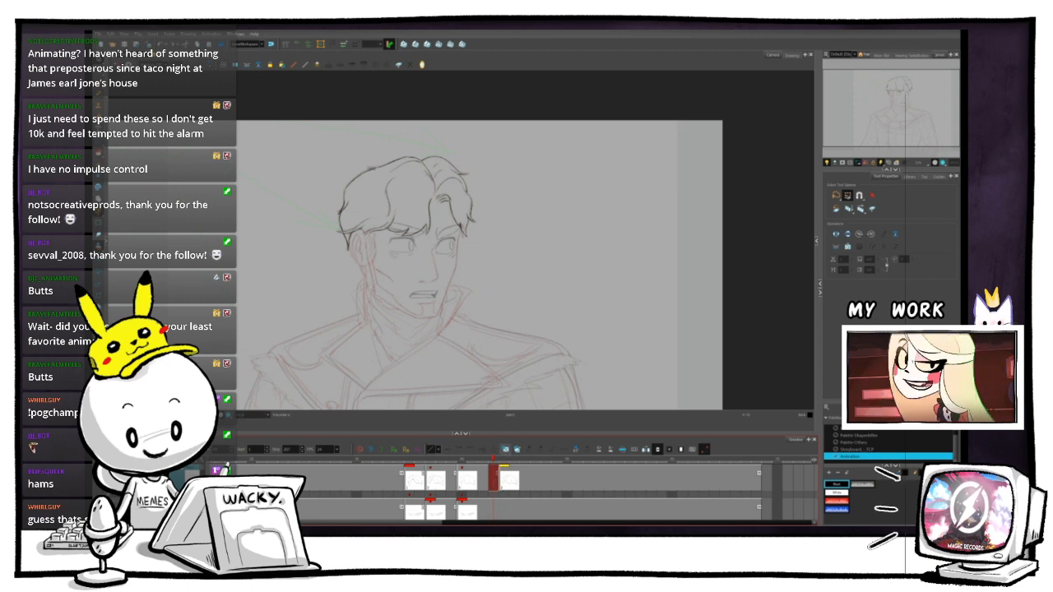
pyautogui.press(',')
# - Shift the following hair drawing later on the timeline and start a blank drawing in the frames before it
pyautogui.click(505, 474)
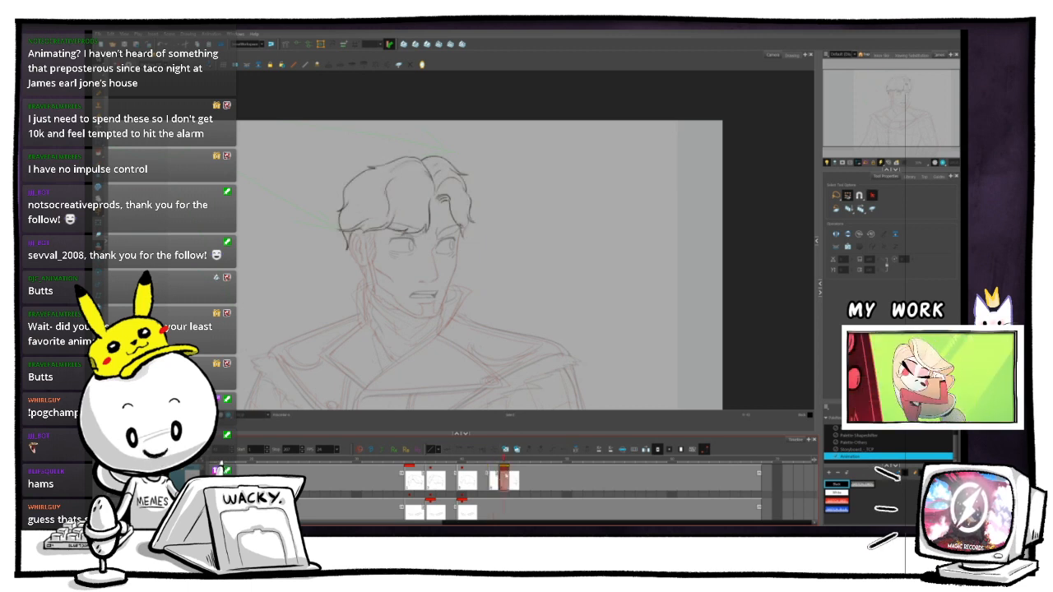
pyautogui.moveTo(504, 475); pyautogui.dragTo(528, 475)
pyautogui.press('f')
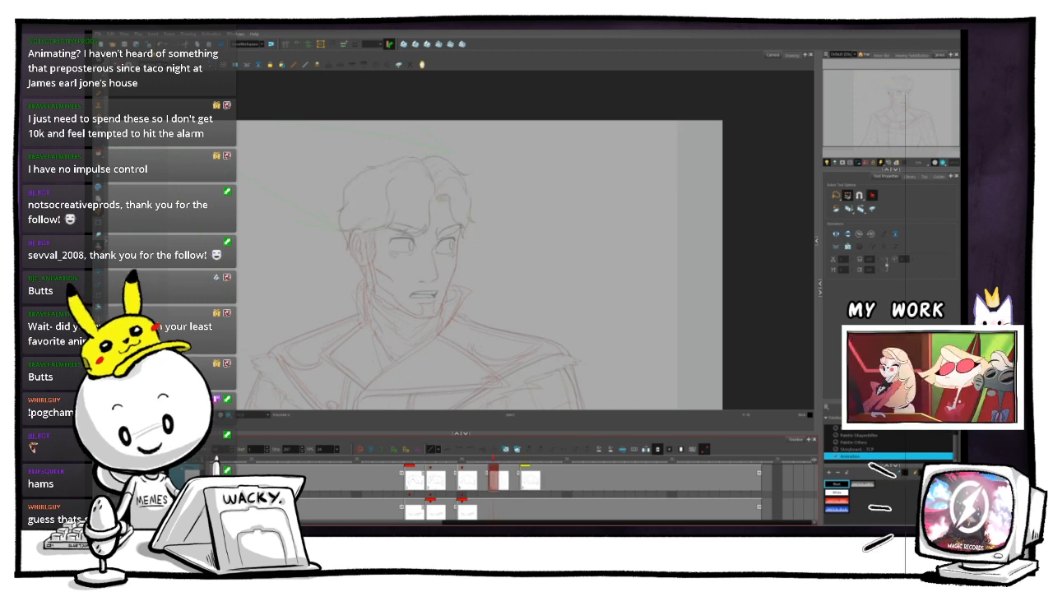
# - Choose the Brush tool, open the blank drawing in the Drawing view and display the onion skin settings
pyautogui.hotkey('alt', 'b')
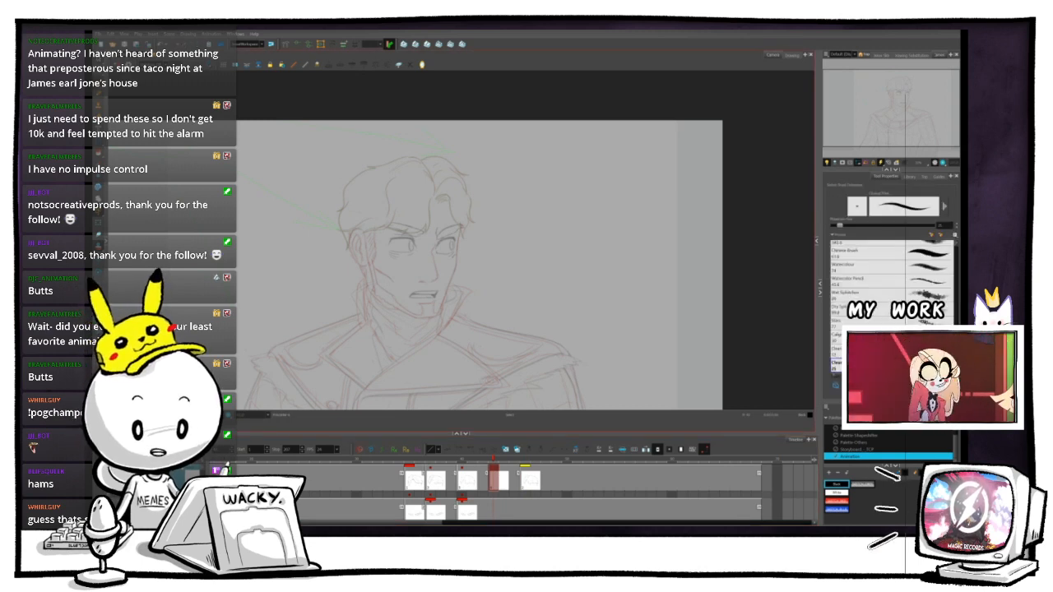
pyautogui.press('2')
pyautogui.press('2')
pyautogui.press('2')
pyautogui.moveTo(479, 282); pyautogui.dragTo(540, 380)
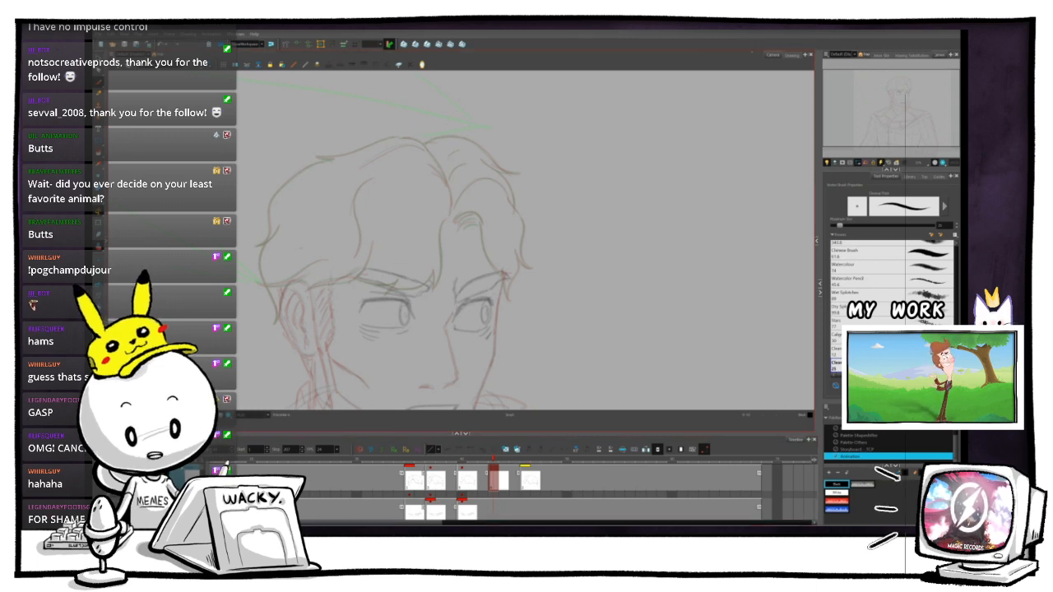
pyautogui.click(792, 55)
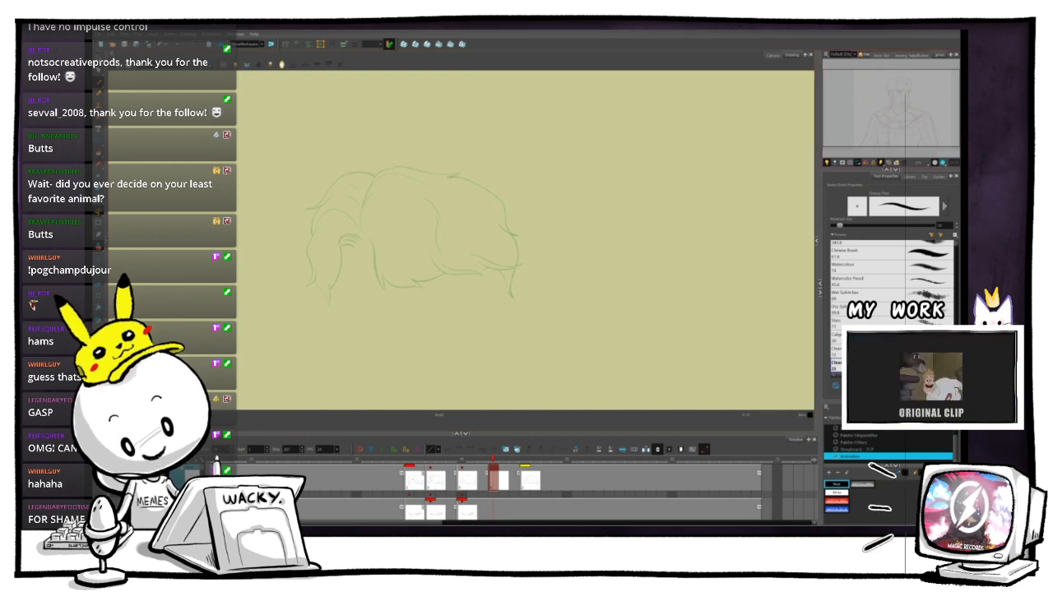
pyautogui.click(880, 55)
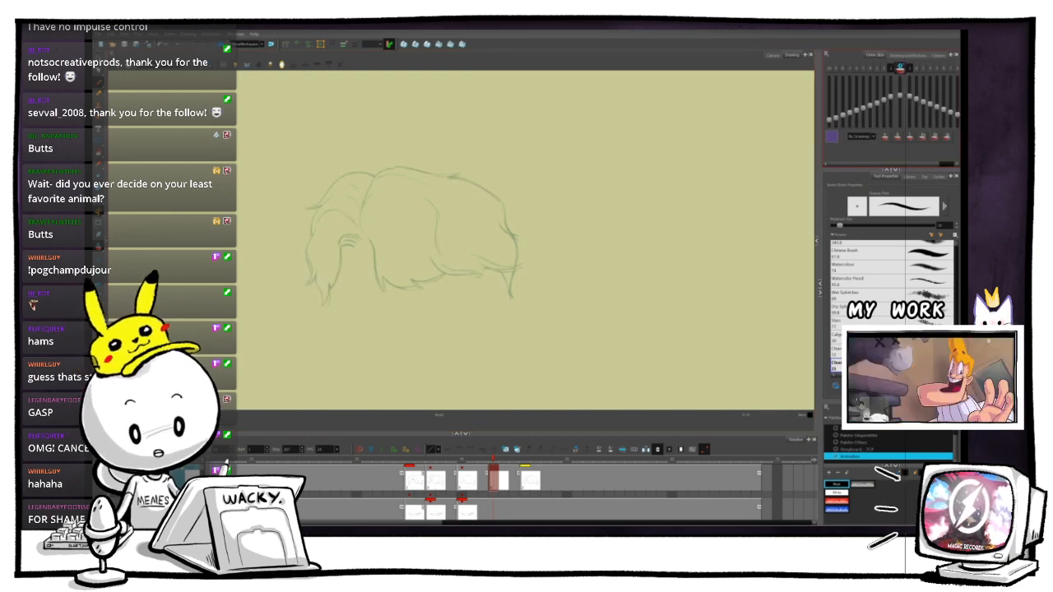
# - Trace the inner edge of the fringe from the parting down and draw its first pointed tip between the onion-skinned lines
pyautogui.scroll(4, 465, 238)
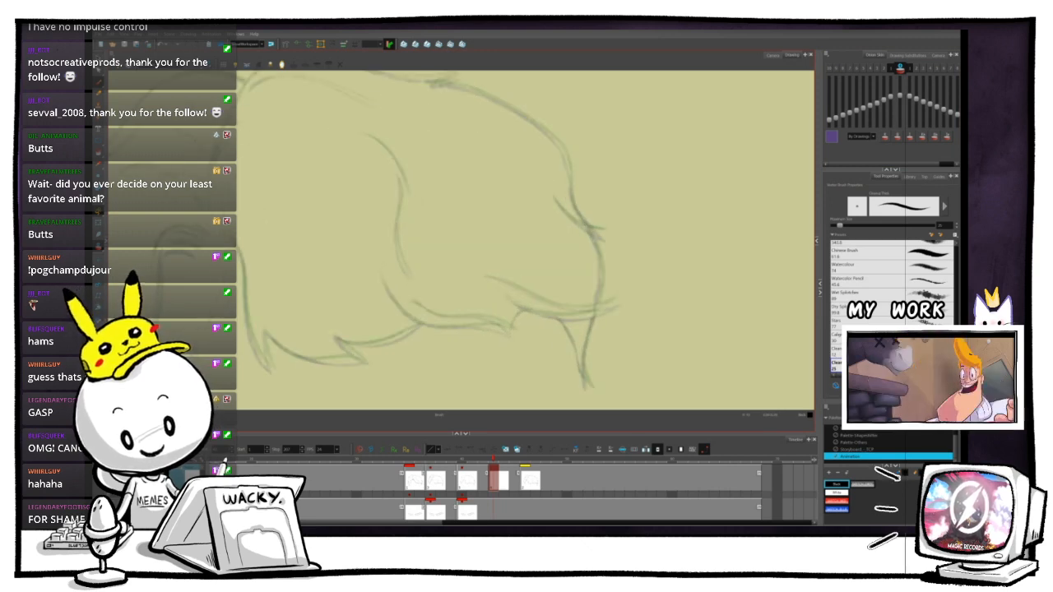
pyautogui.moveTo(466, 238); pyautogui.dragTo(550, 188)
pyautogui.scroll(1, 466, 238)
pyautogui.moveTo(466, 238); pyautogui.dragTo(500, 241)
pyautogui.moveTo(500, 324); pyautogui.dragTo(460, 329)
pyautogui.scroll(3, 333, 189)
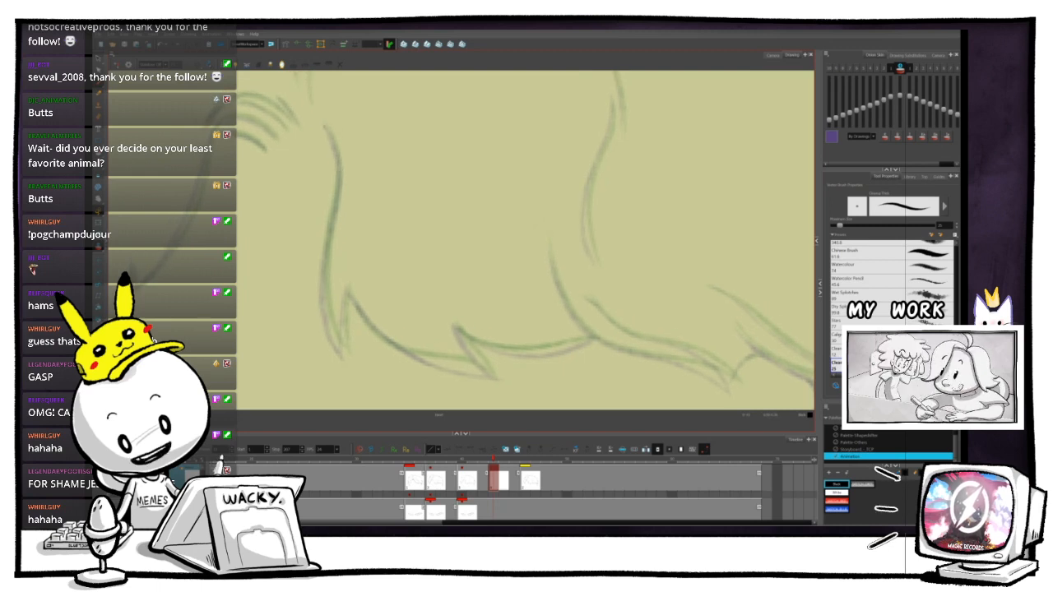
pyautogui.moveTo(324, 128)
pyautogui.mouseDown()
pyautogui.moveTo(339, 177)
pyautogui.moveTo(324, 262)
pyautogui.moveTo(329, 323)
pyautogui.mouseUp()
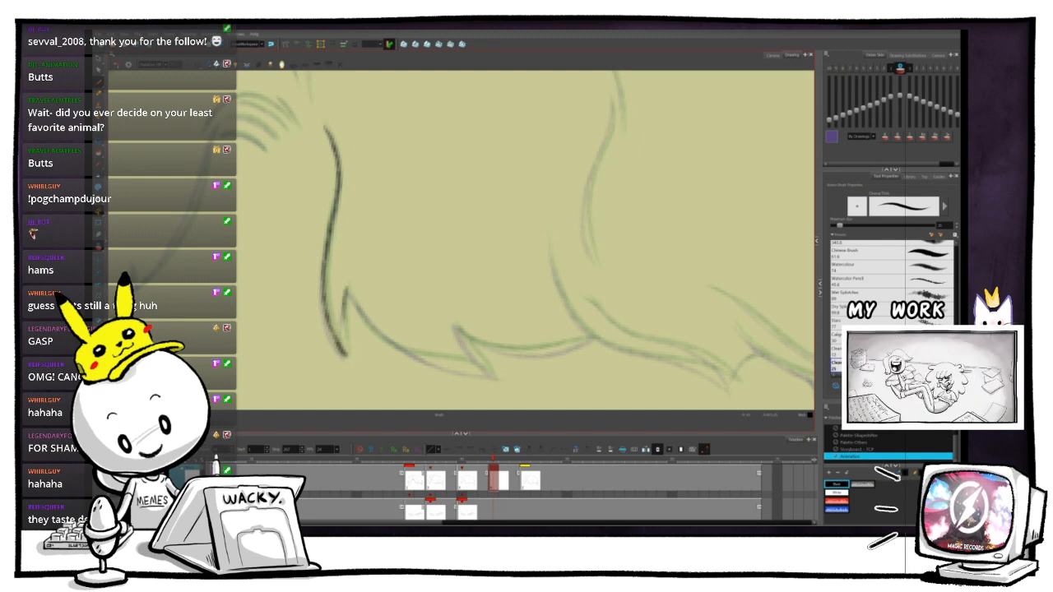
pyautogui.moveTo(344, 319)
pyautogui.mouseDown()
pyautogui.moveTo(347, 357)
pyautogui.moveTo(367, 328)
pyautogui.moveTo(337, 206)
pyautogui.mouseUp()
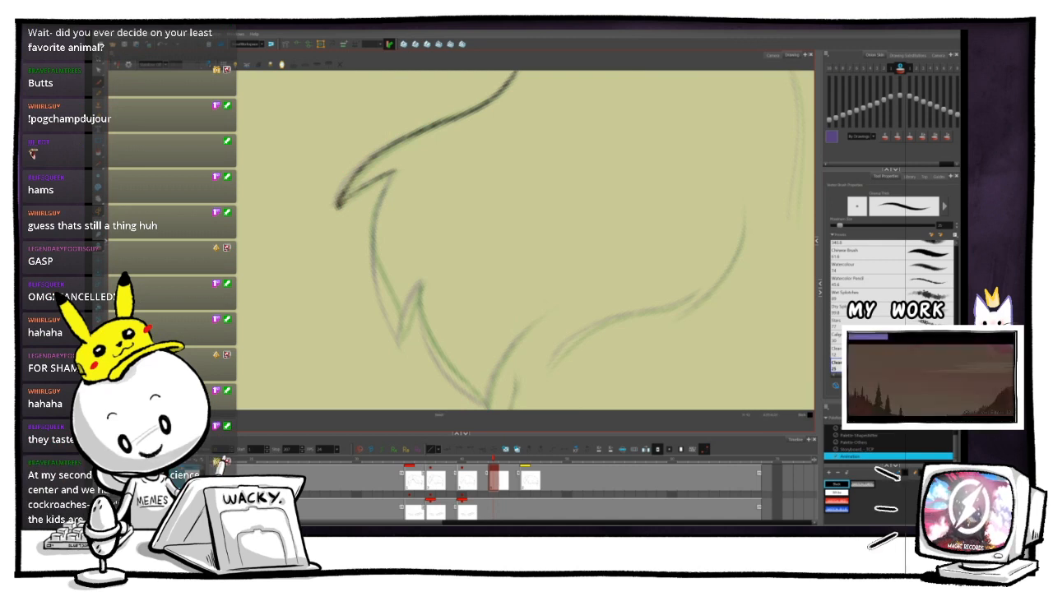
# - Trace the fringe's edge from the notch beside the first pointed tip down to the second tip, undoing the misplaced end of the stroke
pyautogui.moveTo(393, 172); pyautogui.dragTo(383, 190)
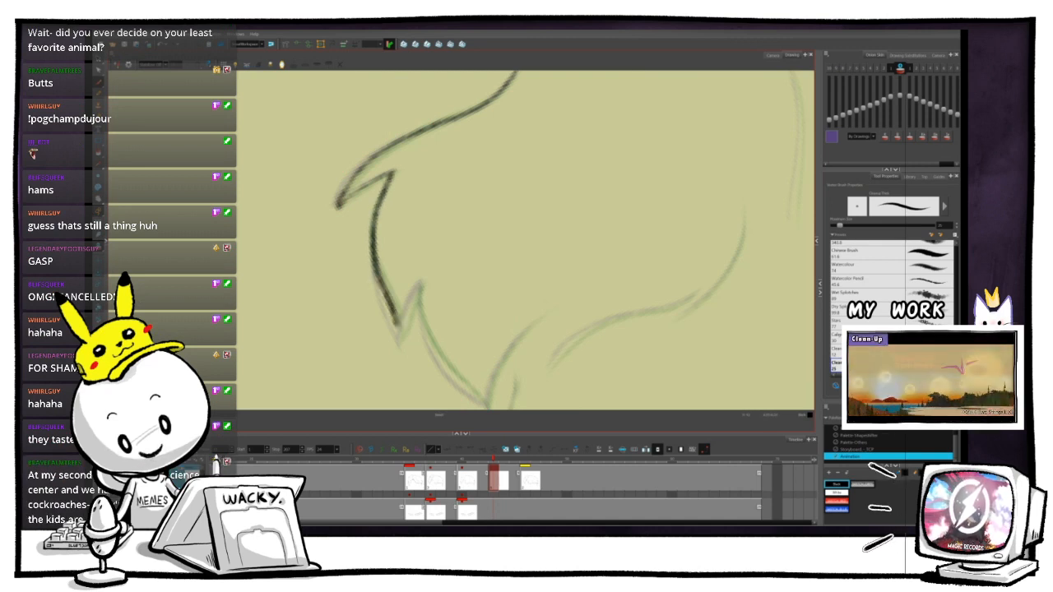
pyautogui.moveTo(398, 323); pyautogui.dragTo(401, 341)
pyautogui.hotkey('ctrl', 'z')
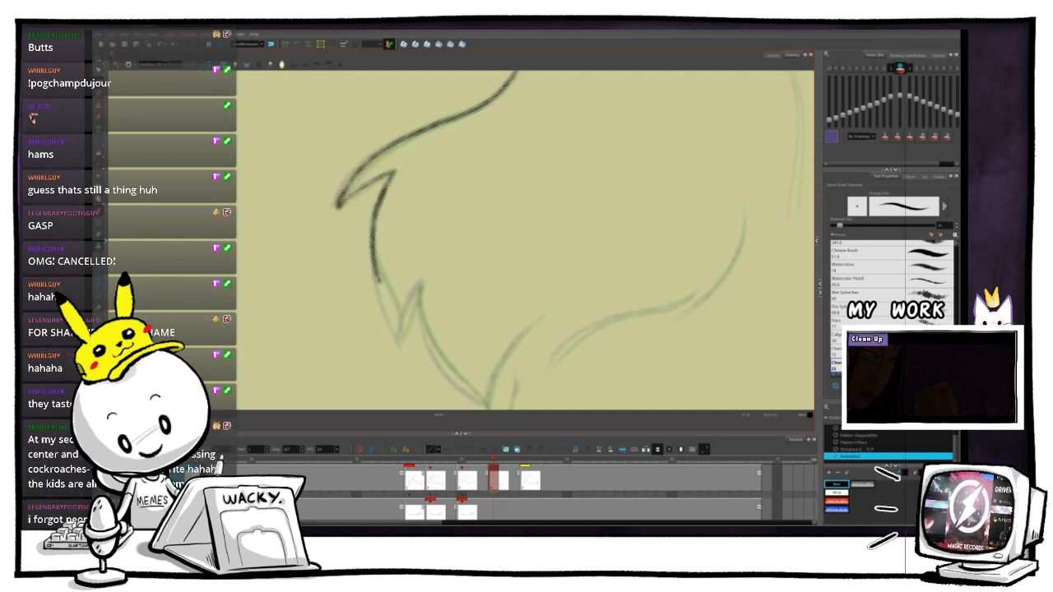
pyautogui.moveTo(557, 191); pyautogui.dragTo(550, 175)
pyautogui.moveTo(460, 239); pyautogui.dragTo(421, 187)
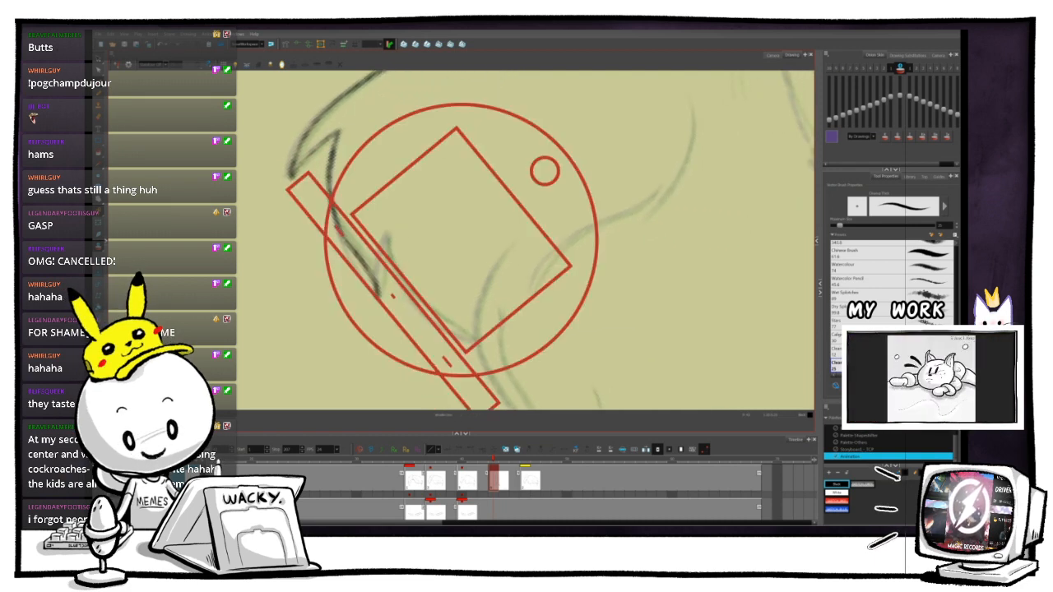
# - Trace the curved edge of the next fringe lock from the notch above the second tip down to the point where the strands meet
pyautogui.moveTo(544, 172); pyautogui.dragTo(567, 231)
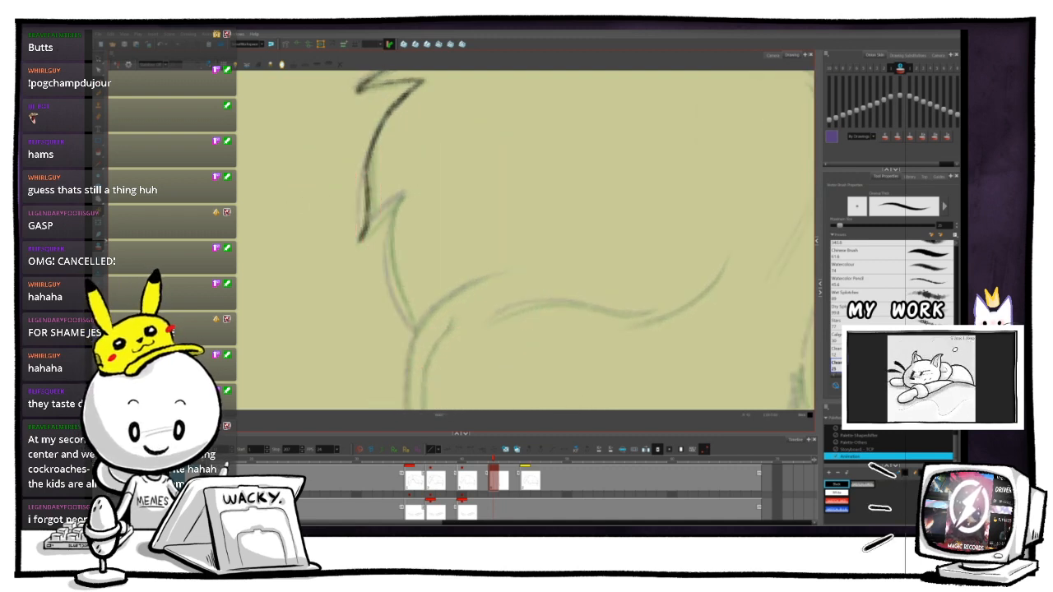
pyautogui.moveTo(421, 187); pyautogui.dragTo(435, 180)
pyautogui.moveTo(569, 231)
pyautogui.mouseDown()
pyautogui.moveTo(569, 241)
pyautogui.moveTo(567, 219)
pyautogui.moveTo(577, 232)
pyautogui.mouseUp()
pyautogui.press('2')
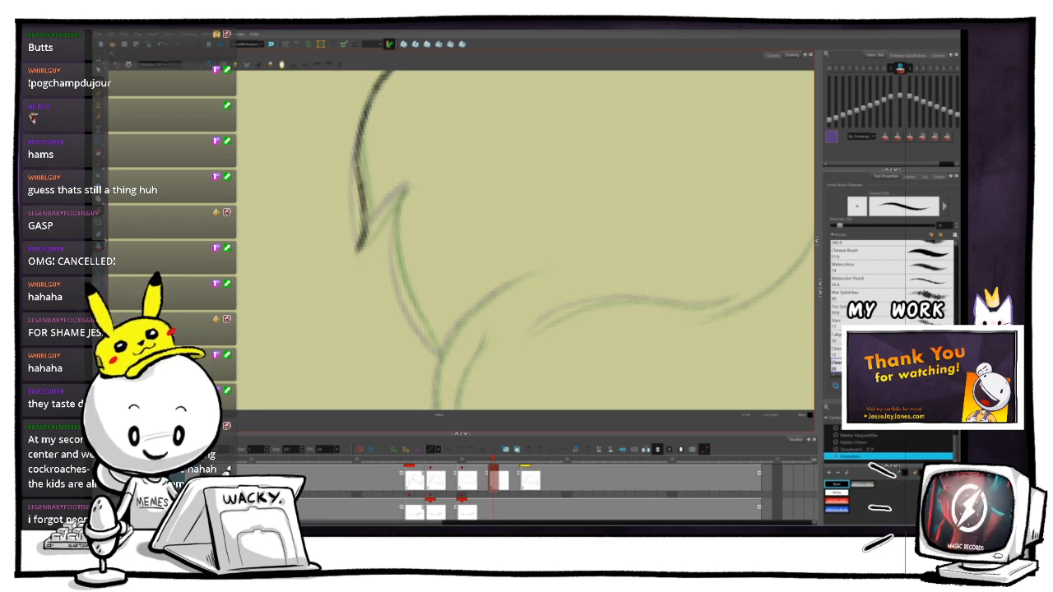
pyautogui.scroll(2, 461, 240)
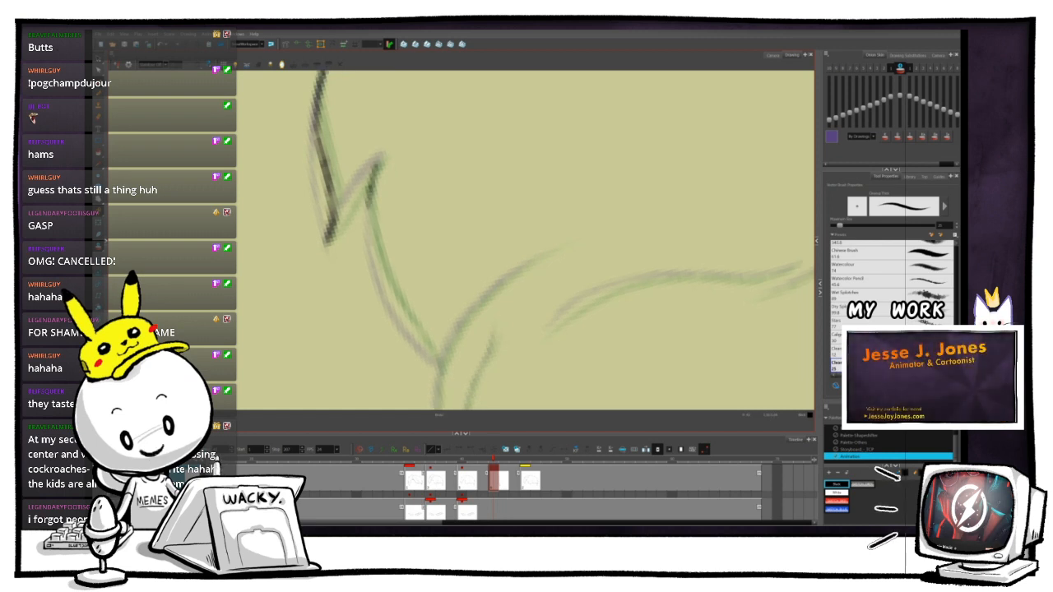
pyautogui.moveTo(366, 207)
pyautogui.mouseDown()
pyautogui.moveTo(377, 257)
pyautogui.moveTo(437, 360)
pyautogui.mouseUp()
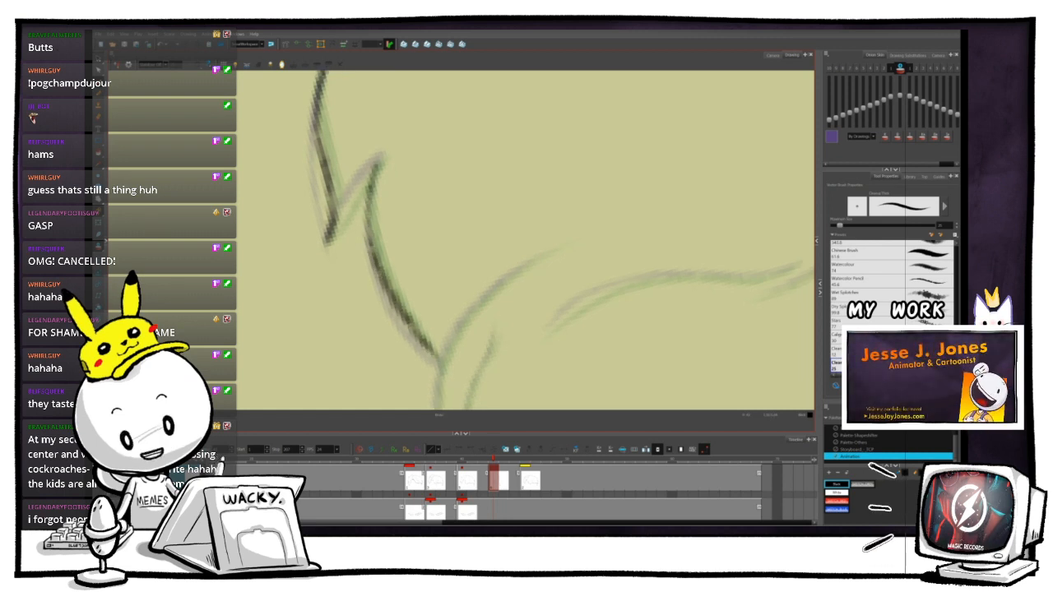
# - Draw the short slanted edge that joins the second pointed tip to the notch above it
pyautogui.press('1')
pyautogui.press('1')
pyautogui.press('2')
pyautogui.press('2')
pyautogui.moveTo(428, 210); pyautogui.dragTo(494, 273)
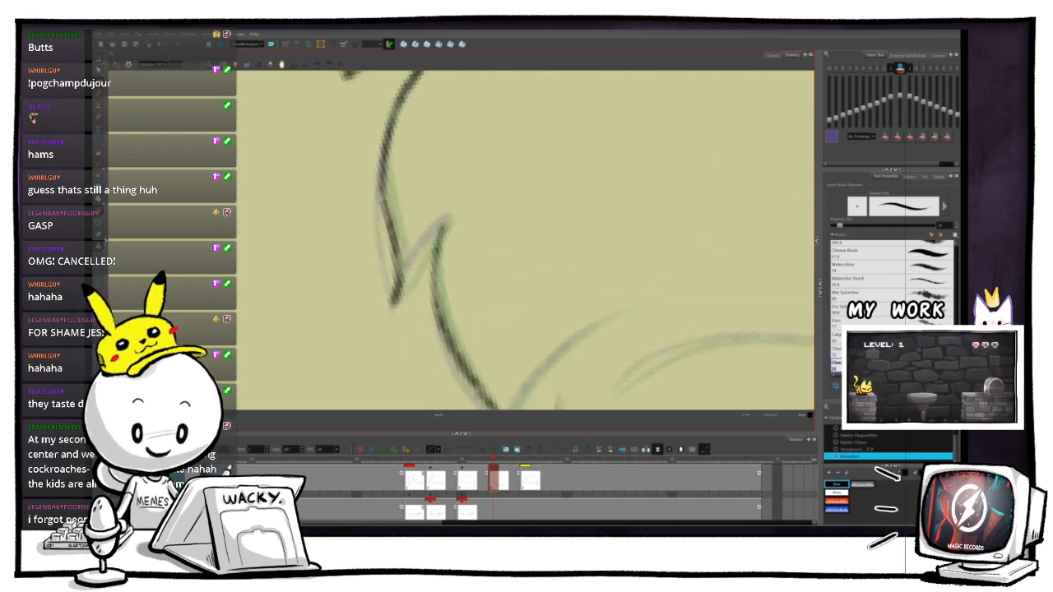
pyautogui.moveTo(576, 272); pyautogui.dragTo(575, 210)
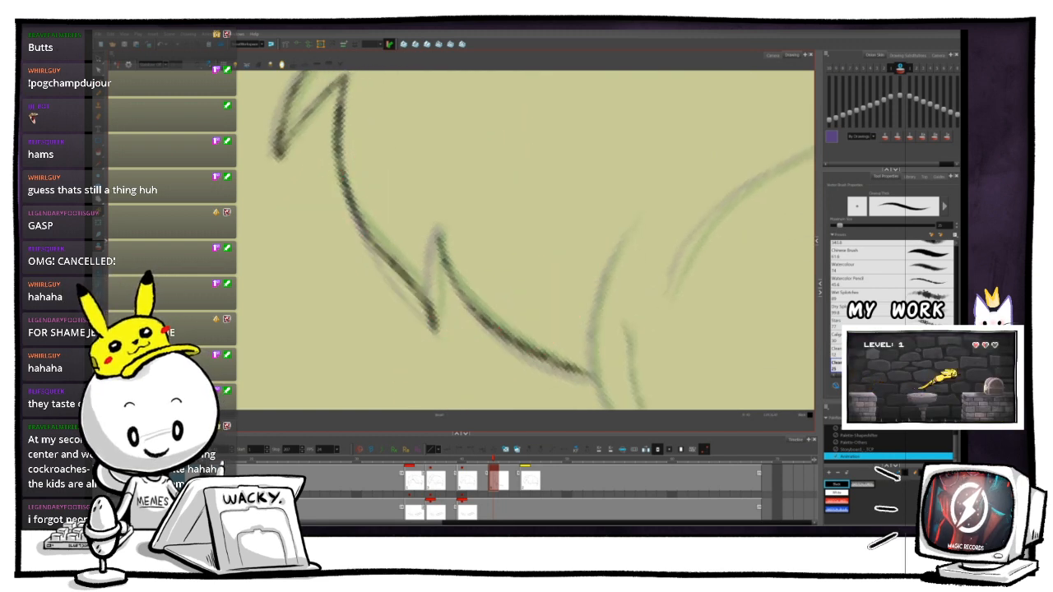
pyautogui.moveTo(439, 245); pyautogui.dragTo(434, 330)
# - Trace the curved strand line beside the fringe's end, continue it down to the third pointed tip and add the lock's inner edge
pyautogui.press('1')
pyautogui.press('1')
pyautogui.press('1')
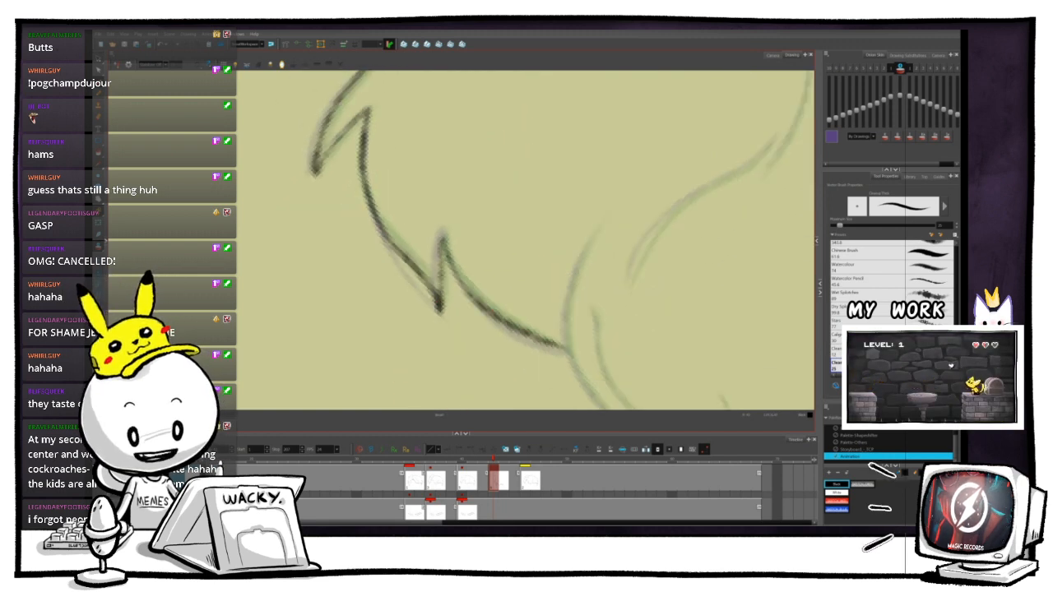
pyautogui.press('2')
pyautogui.press('2')
pyautogui.press('2')
pyautogui.moveTo(526, 271); pyautogui.dragTo(383, 234)
pyautogui.press('1')
pyautogui.press('1')
pyautogui.press('1')
pyautogui.moveTo(461, 259); pyautogui.dragTo(461, 241)
pyautogui.press('2')
pyautogui.press('2')
pyautogui.moveTo(461, 284); pyautogui.dragTo(421, 278)
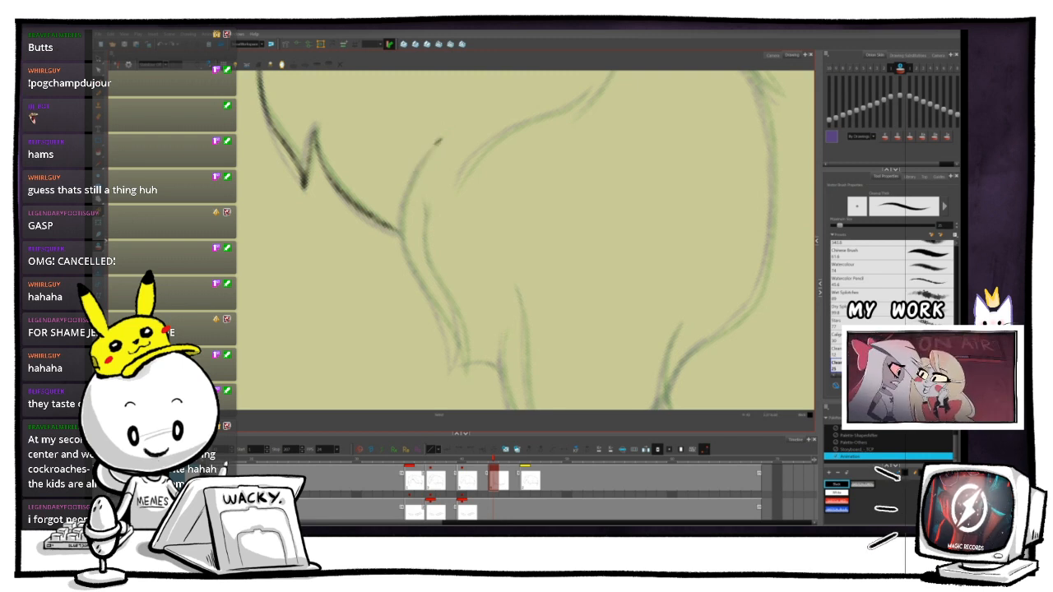
pyautogui.moveTo(437, 141); pyautogui.dragTo(411, 183)
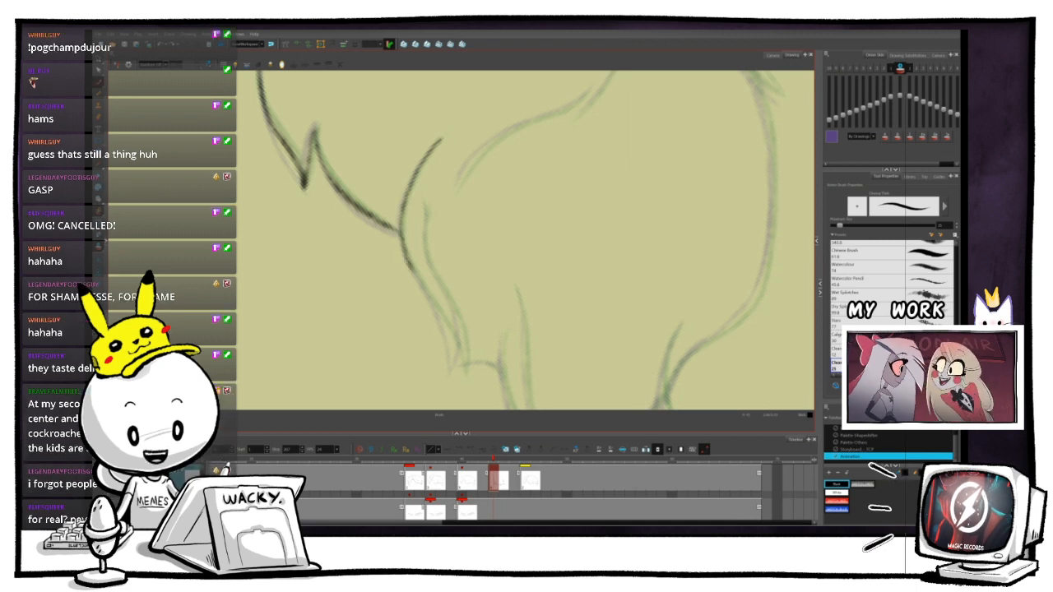
pyautogui.moveTo(402, 234); pyautogui.dragTo(446, 324)
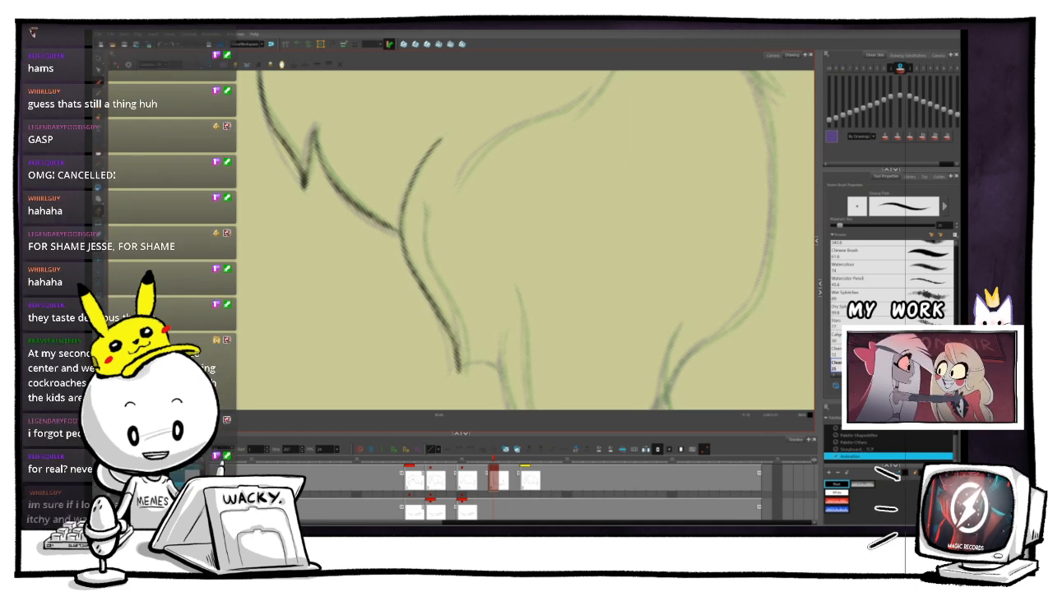
pyautogui.moveTo(526, 238)
pyautogui.mouseDown()
pyautogui.moveTo(466, 238)
pyautogui.moveTo(480, 235)
pyautogui.mouseUp()
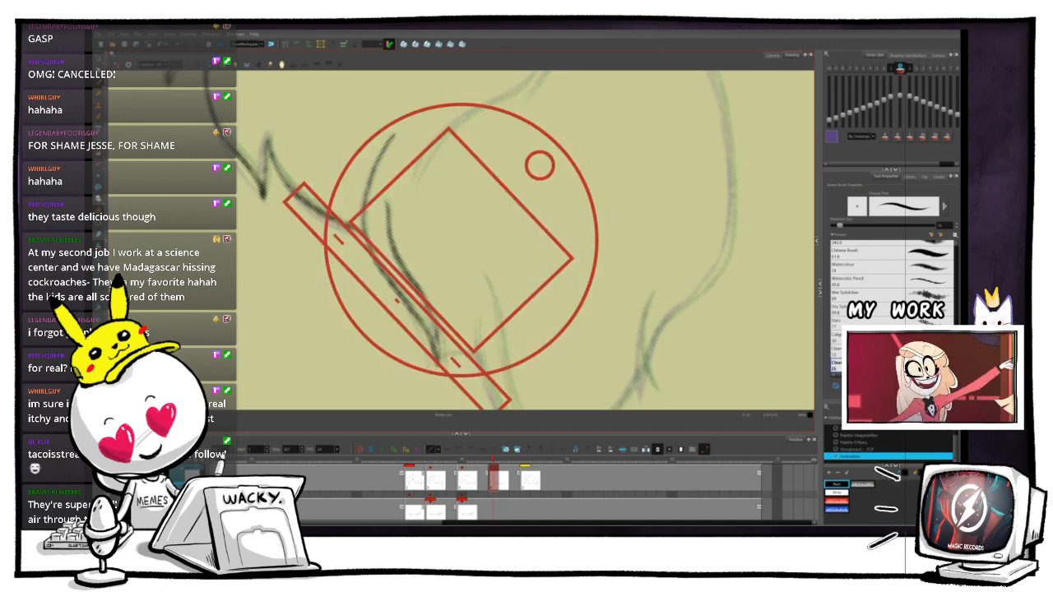
# - Trace the long S-shaped strand line above the third lock between its onion-skinned neighbours
pyautogui.moveTo(541, 164); pyautogui.dragTo(501, 139)
pyautogui.moveTo(460, 205); pyautogui.dragTo(472, 341)
pyautogui.moveTo(506, 141); pyautogui.dragTo(455, 131)
pyautogui.moveTo(449, 190); pyautogui.dragTo(447, 224)
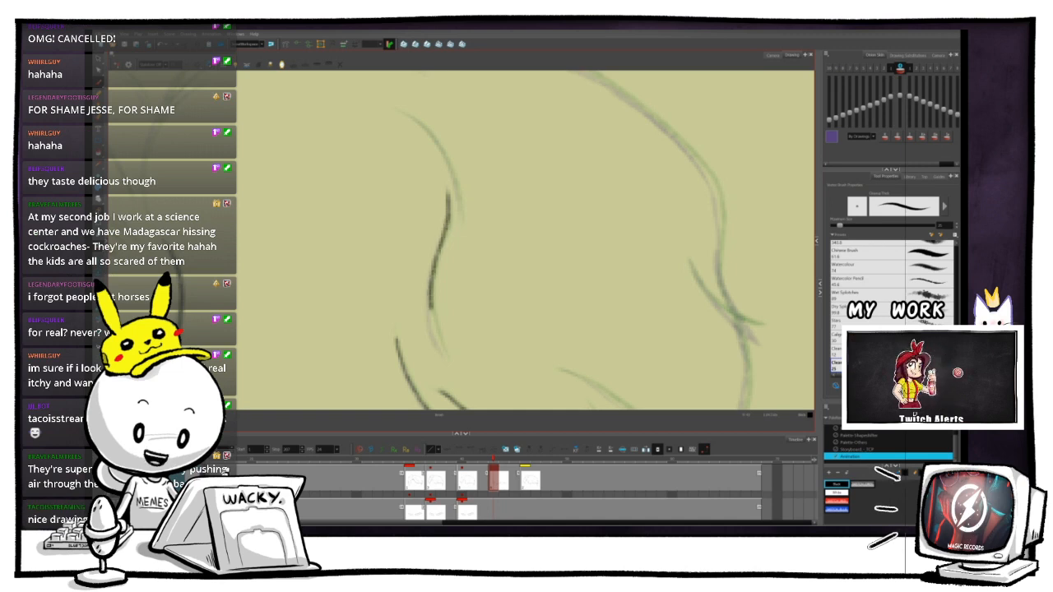
pyautogui.moveTo(436, 333); pyautogui.dragTo(451, 359)
pyautogui.moveTo(494, 288)
pyautogui.mouseDown()
pyautogui.moveTo(485, 299)
pyautogui.moveTo(490, 236)
pyautogui.mouseUp()
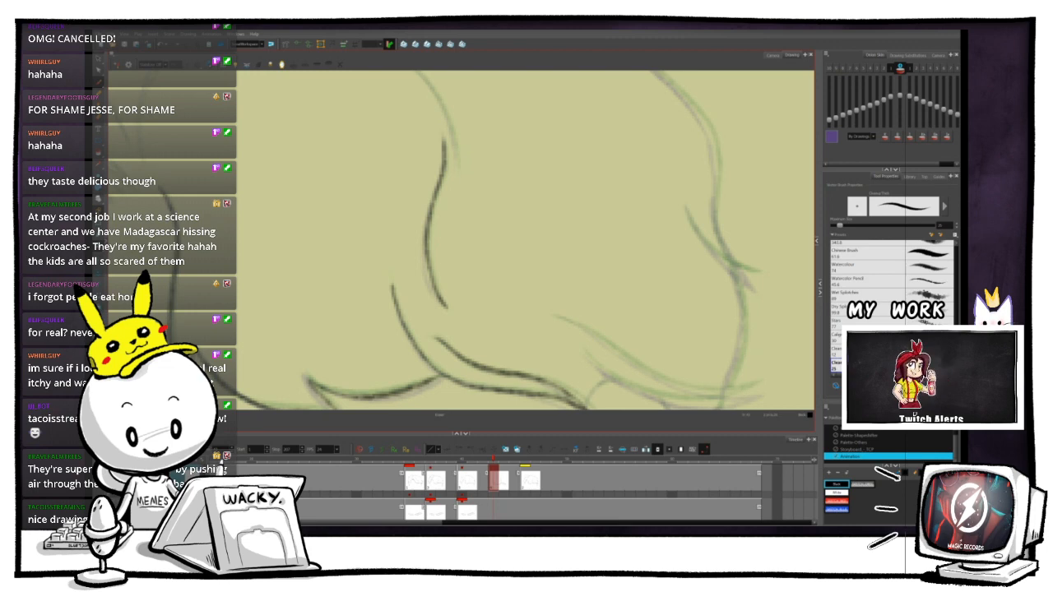
pyautogui.moveTo(493, 247); pyautogui.dragTo(495, 181)
# - Draw the short curved line overlapping the upper end of the S-shaped strand and flip through the neighbouring drawings to check it
pyautogui.hotkey('ctrl', 'alt')
pyautogui.hotkey('ctrl', 'alt')
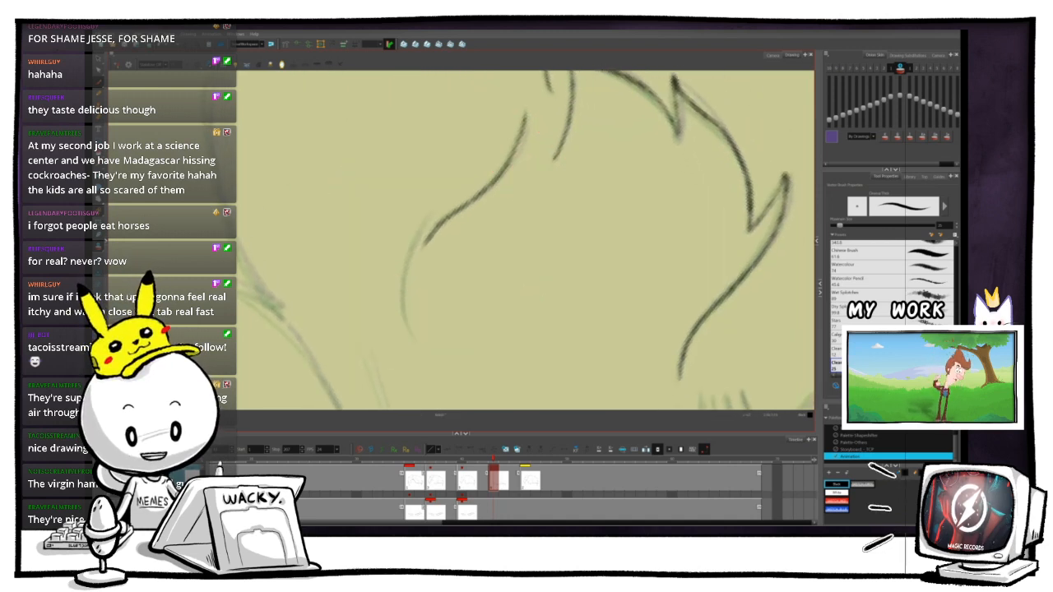
pyautogui.scroll(3, 368, 366)
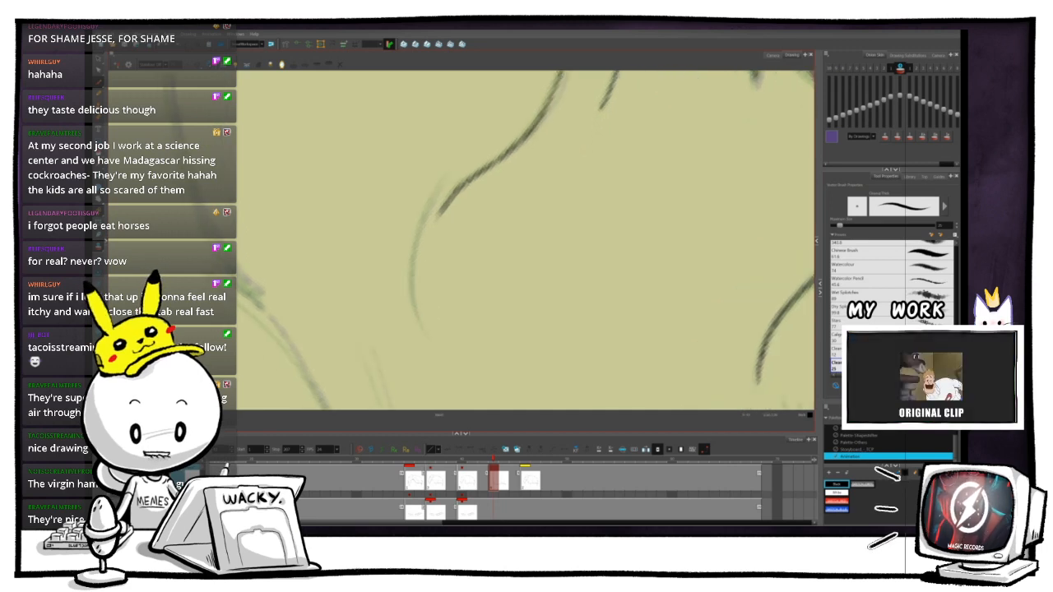
pyautogui.hotkey('ctrl', 'alt')
pyautogui.moveTo(582, 147); pyautogui.dragTo(575, 138)
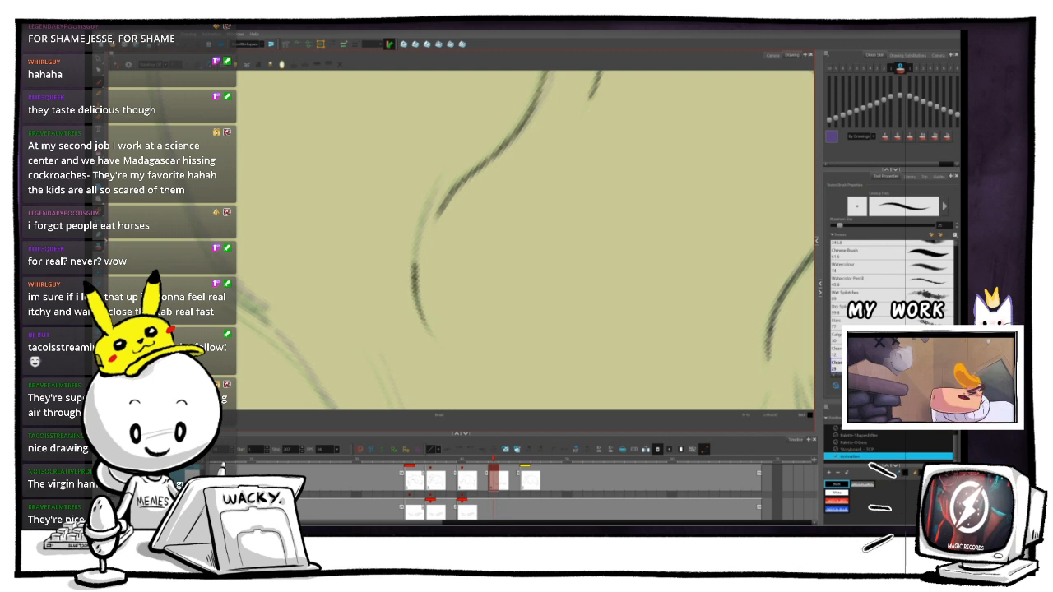
pyautogui.press('f')
pyautogui.press('f')
pyautogui.press('f')
pyautogui.press('g')
pyautogui.press('g')
pyautogui.press('g')
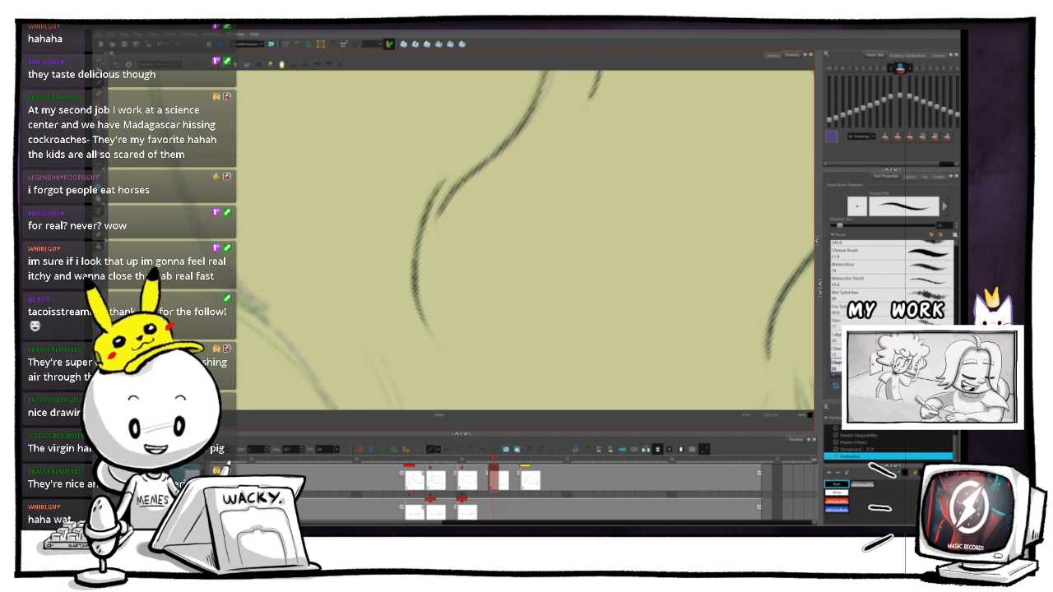
# - Trace both long curved edges of the lock following the third tip, bringing them together in a point
pyautogui.press('1')
pyautogui.press('1')
pyautogui.press('1')
pyautogui.press('1')
pyautogui.press('1')
pyautogui.hotkey('ctrl', 'alt')
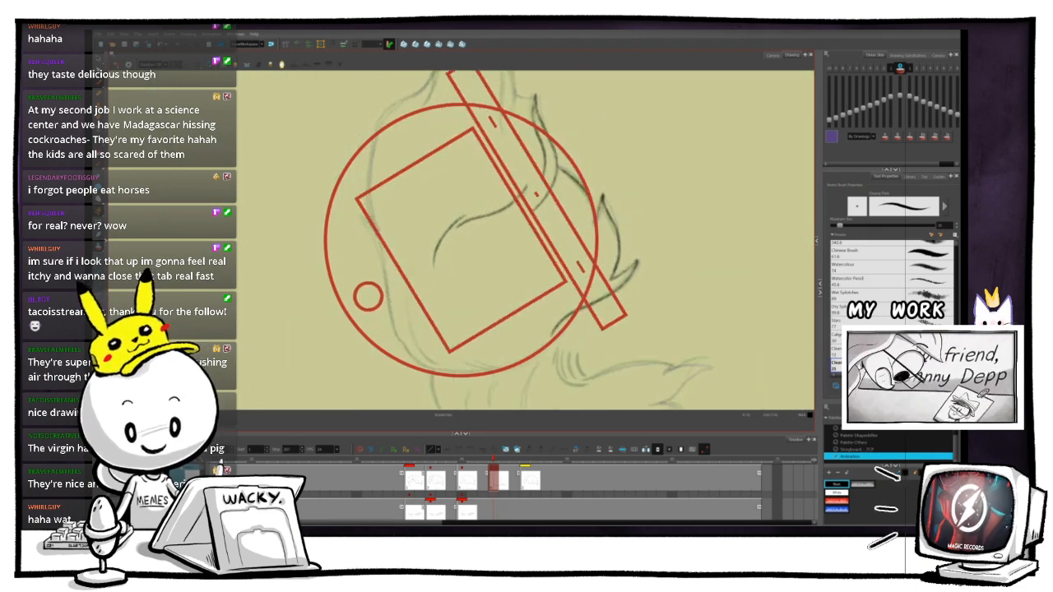
pyautogui.press('2')
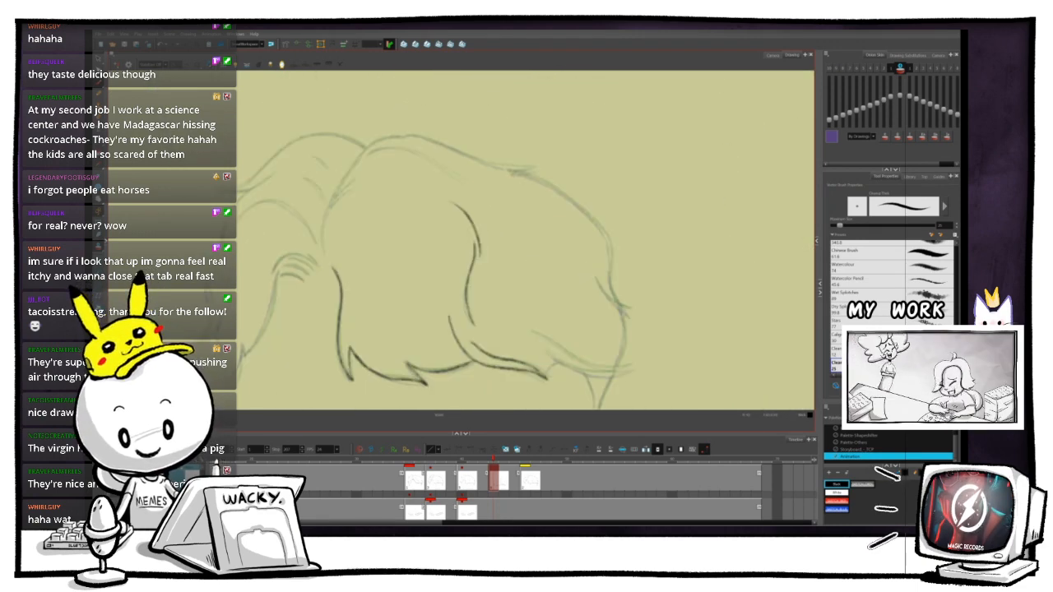
pyautogui.press('space')
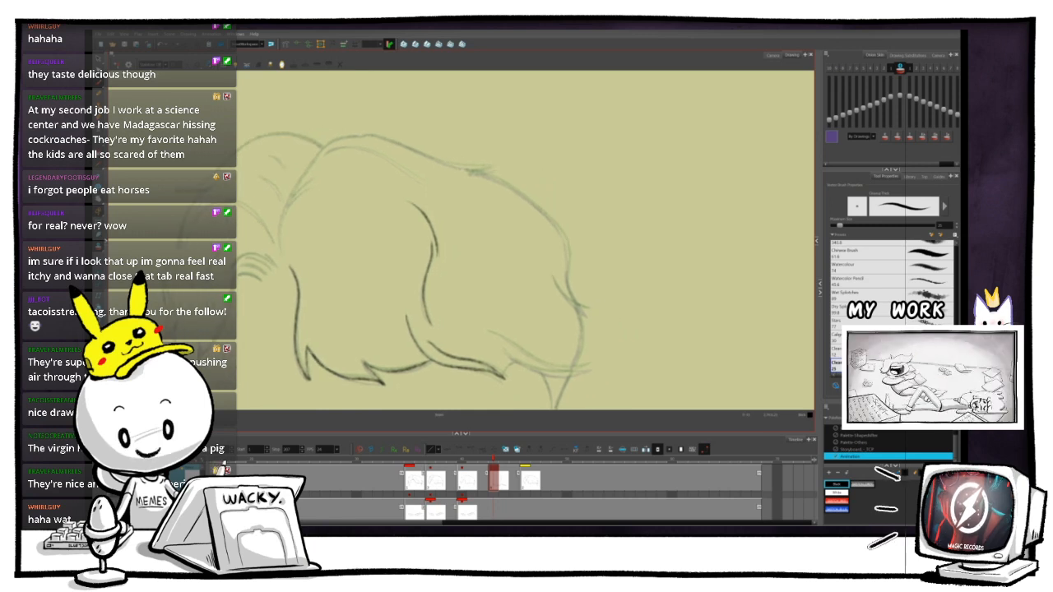
pyautogui.press('1')
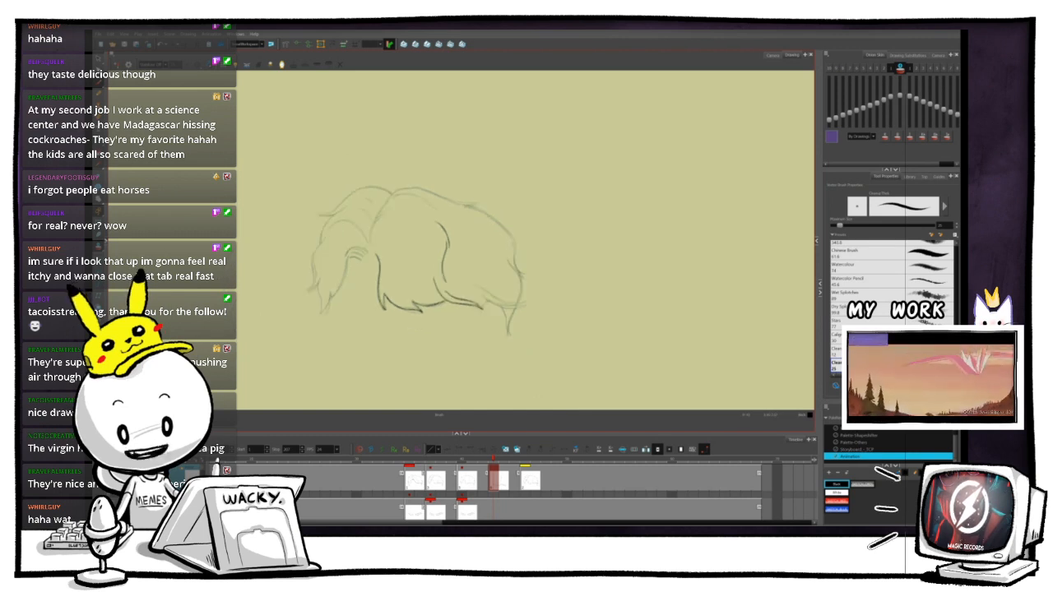
pyautogui.press('2')
pyautogui.press('2')
pyautogui.press('2')
pyautogui.press('2')
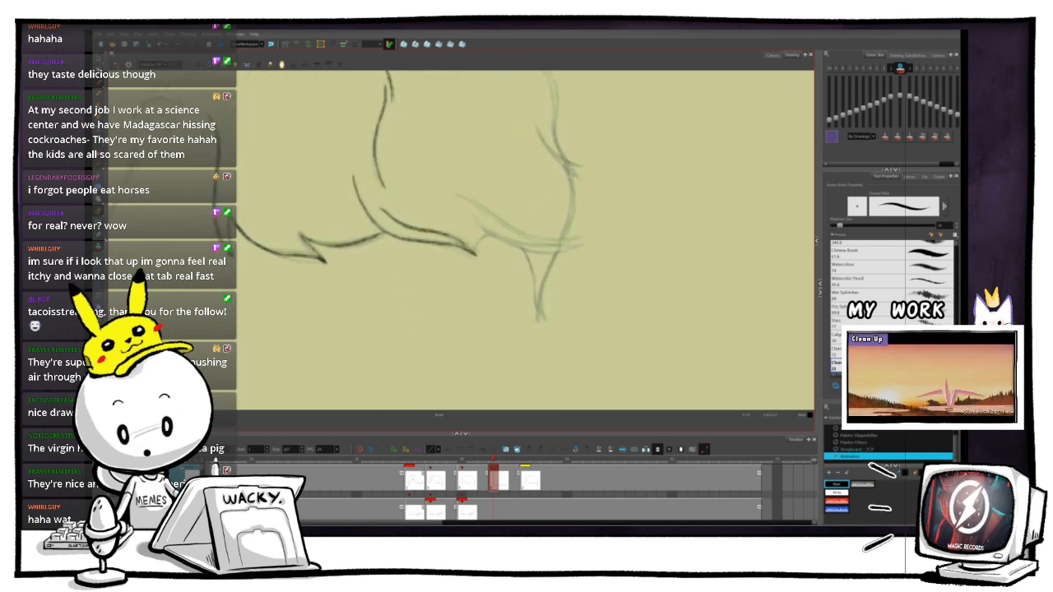
pyautogui.press('space')
pyautogui.hotkey('ctrl', 'alt')
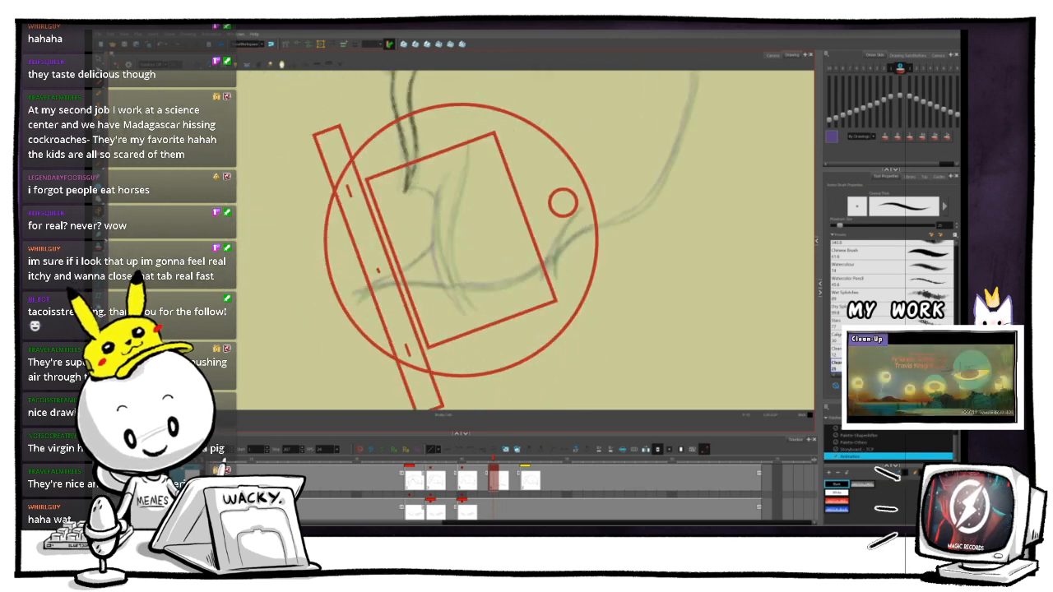
pyautogui.hotkey('ctrl', 'alt')
pyautogui.press('2')
pyautogui.press('2')
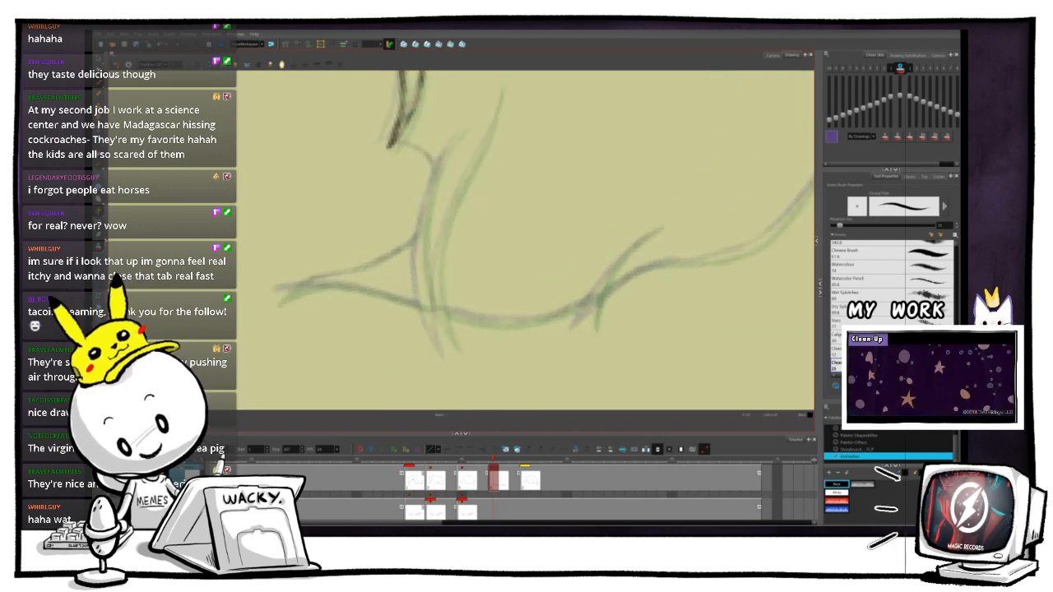
pyautogui.moveTo(463, 132)
pyautogui.mouseDown()
pyautogui.moveTo(421, 219)
pyautogui.moveTo(435, 329)
pyautogui.mouseUp()
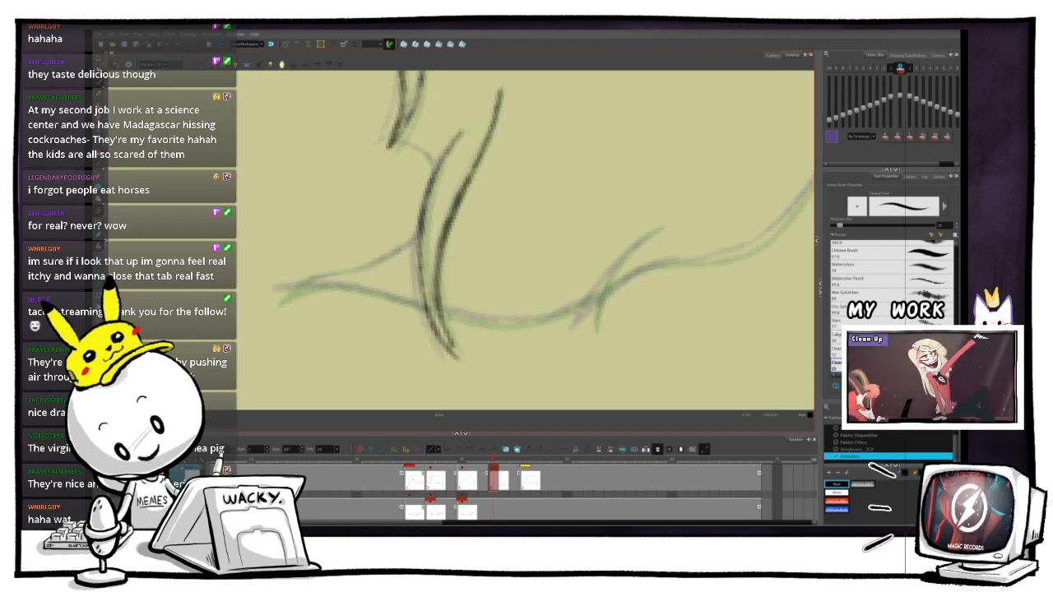
# - Trace both edges of the small lock hanging below the newly drawn pointed lock and join them in a tip
pyautogui.press('1')
pyautogui.press('1')
pyautogui.press('1')
pyautogui.press('1')
pyautogui.hotkey('ctrl', 'alt')
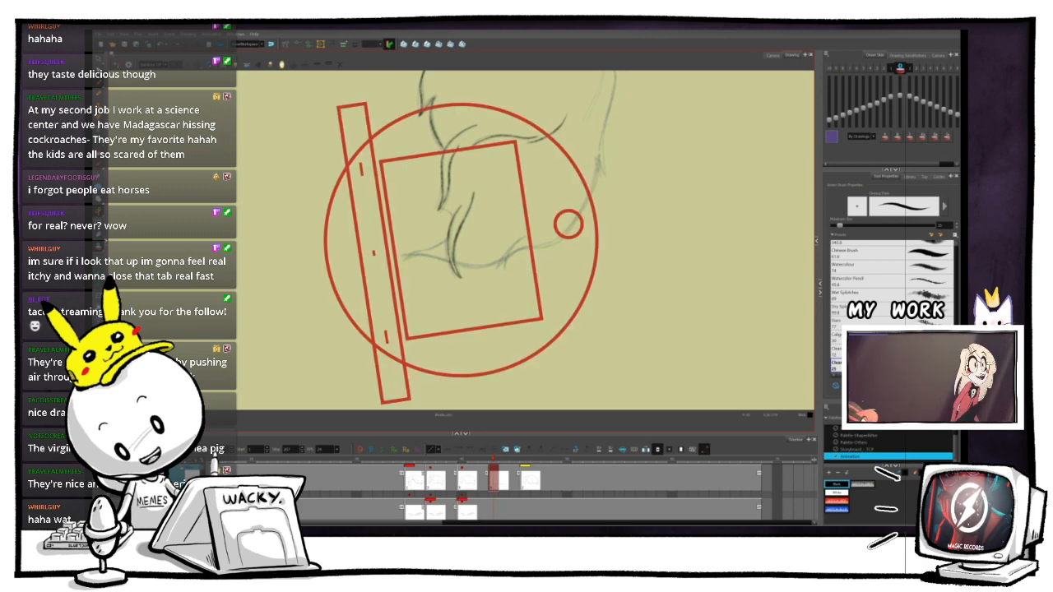
pyautogui.moveTo(559, 194)
pyautogui.mouseDown()
pyautogui.moveTo(500, 139)
pyautogui.moveTo(353, 230)
pyautogui.moveTo(362, 281)
pyautogui.mouseUp()
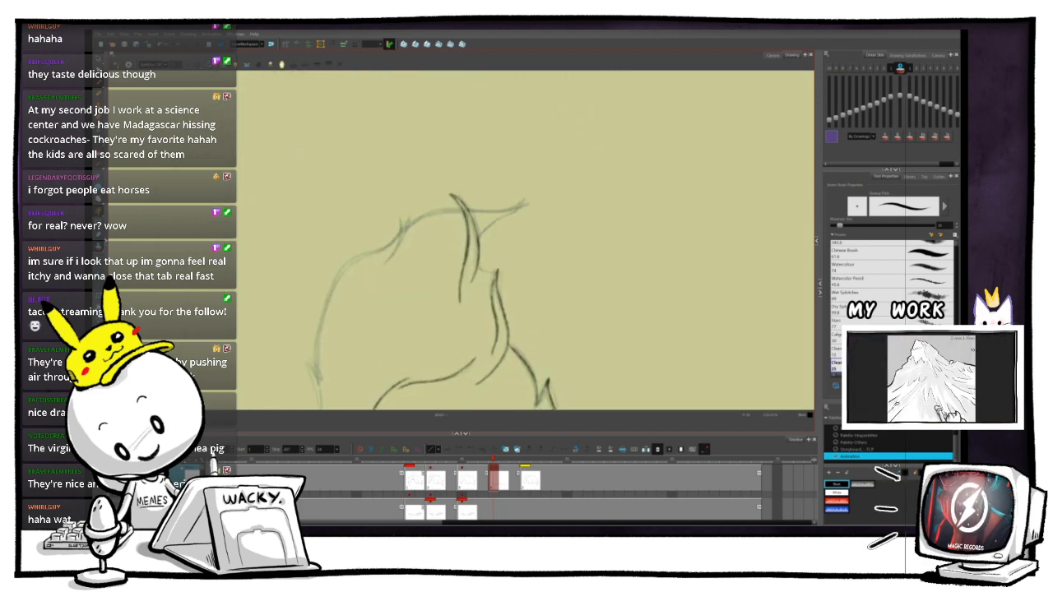
pyautogui.press('2')
pyautogui.press('2')
pyautogui.press('2')
pyautogui.press('2')
pyautogui.moveTo(434, 125); pyautogui.dragTo(413, 202)
pyautogui.hotkey('ctrl', 'alt')
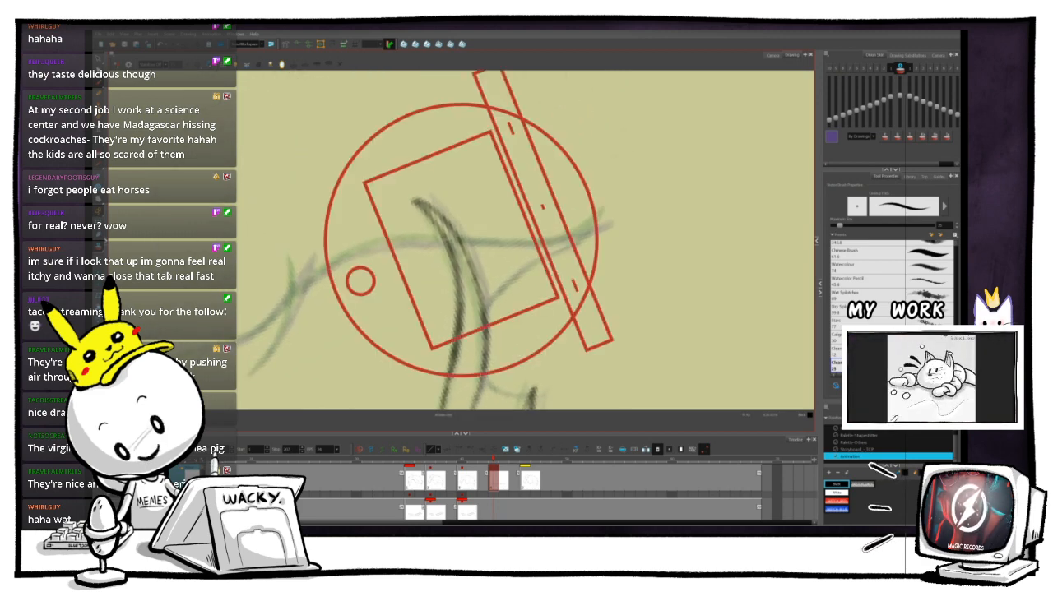
pyautogui.moveTo(560, 194); pyautogui.dragTo(570, 236)
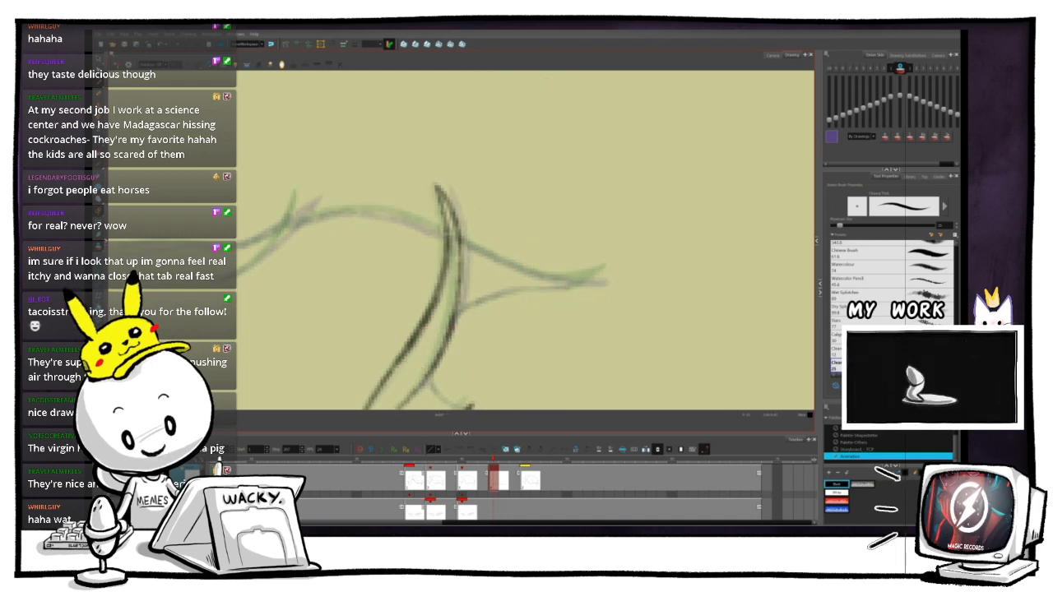
pyautogui.press('1')
pyautogui.press('1')
pyautogui.press('1')
pyautogui.press('1')
pyautogui.hotkey('ctrl', 'alt')
pyautogui.moveTo(571, 235)
pyautogui.mouseDown()
pyautogui.moveTo(566, 269)
pyautogui.moveTo(486, 346)
pyautogui.mouseUp()
pyautogui.press('2')
pyautogui.press('2')
pyautogui.press('2')
pyautogui.press('2')
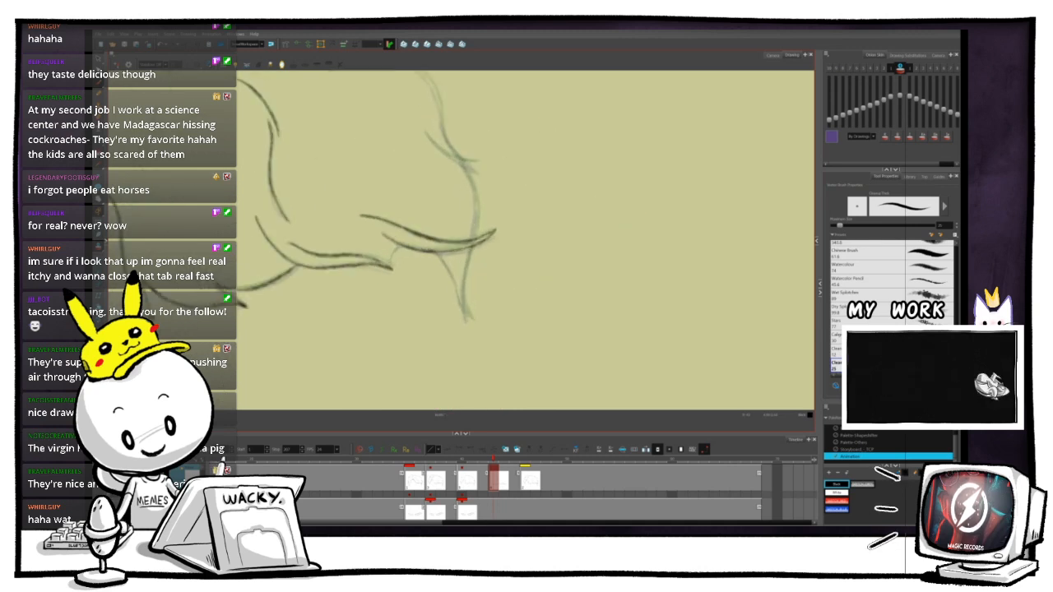
pyautogui.moveTo(448, 234); pyautogui.dragTo(446, 181)
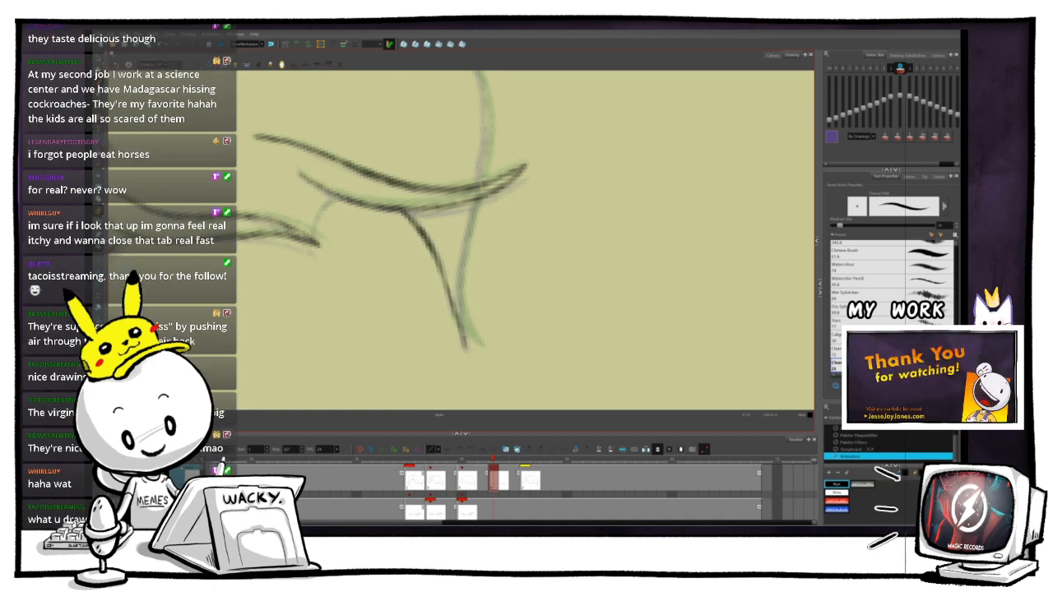
pyautogui.moveTo(465, 270)
pyautogui.mouseDown()
pyautogui.moveTo(459, 301)
pyautogui.moveTo(511, 362)
pyautogui.moveTo(564, 321)
pyautogui.mouseUp()
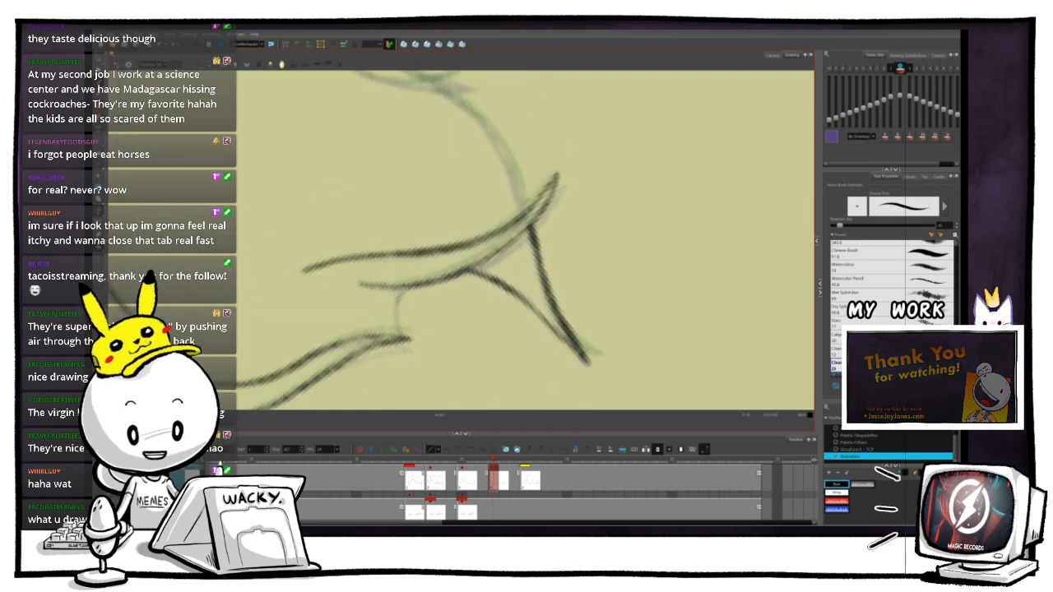
# - Trace the short curved line linking the tip of the lower lock to the lock above it
pyautogui.moveTo(399, 334)
pyautogui.mouseDown()
pyautogui.moveTo(398, 298)
pyautogui.moveTo(410, 286)
pyautogui.mouseUp()
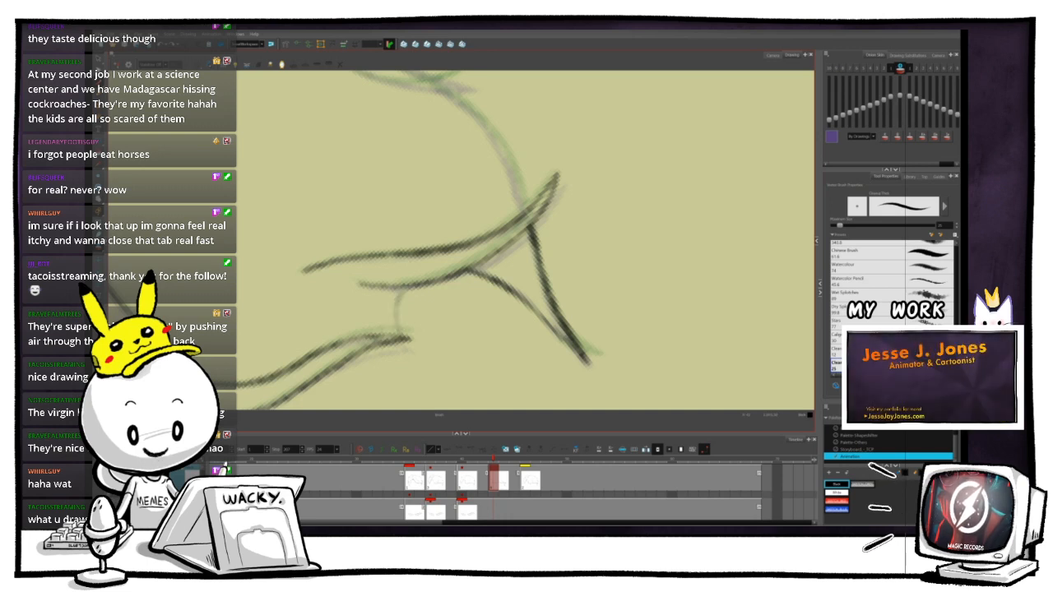
pyautogui.moveTo(399, 333); pyautogui.dragTo(410, 286)
pyautogui.hotkey('ctrl', 'z')
pyautogui.press('1')
pyautogui.press('1')
pyautogui.press('1')
pyautogui.press('1')
pyautogui.press('1')
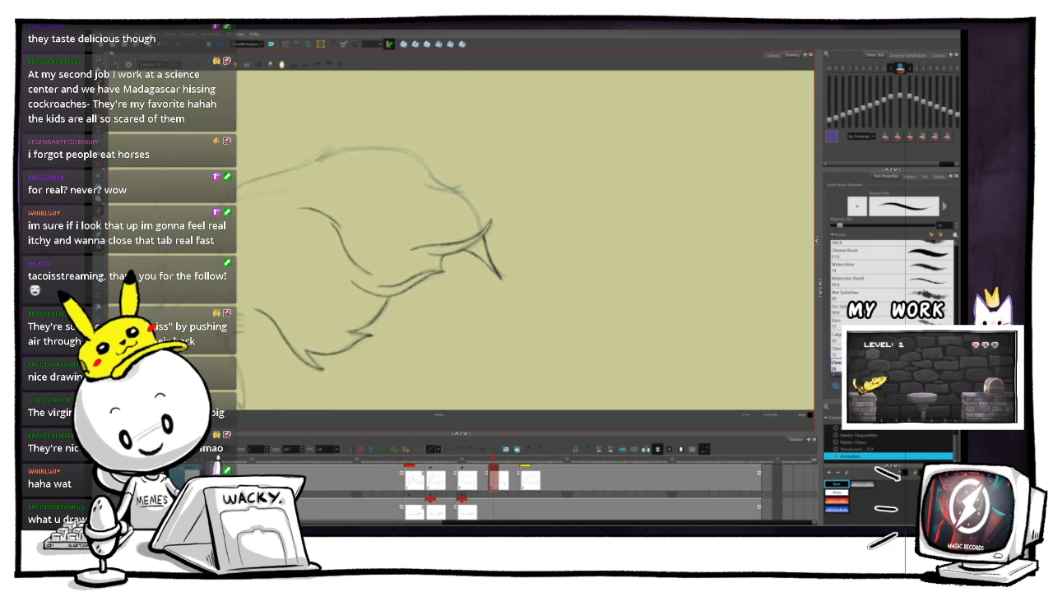
# - Trace the long inner edge of the front lock, from the nested curved strands down to the notch near its end
pyautogui.moveTo(502, 278)
pyautogui.mouseDown()
pyautogui.moveTo(458, 297)
pyautogui.moveTo(563, 343)
pyautogui.moveTo(582, 412)
pyautogui.moveTo(610, 378)
pyautogui.moveTo(566, 407)
pyautogui.moveTo(563, 386)
pyautogui.moveTo(583, 390)
pyautogui.moveTo(589, 414)
pyautogui.moveTo(596, 380)
pyautogui.moveTo(608, 386)
pyautogui.mouseUp()
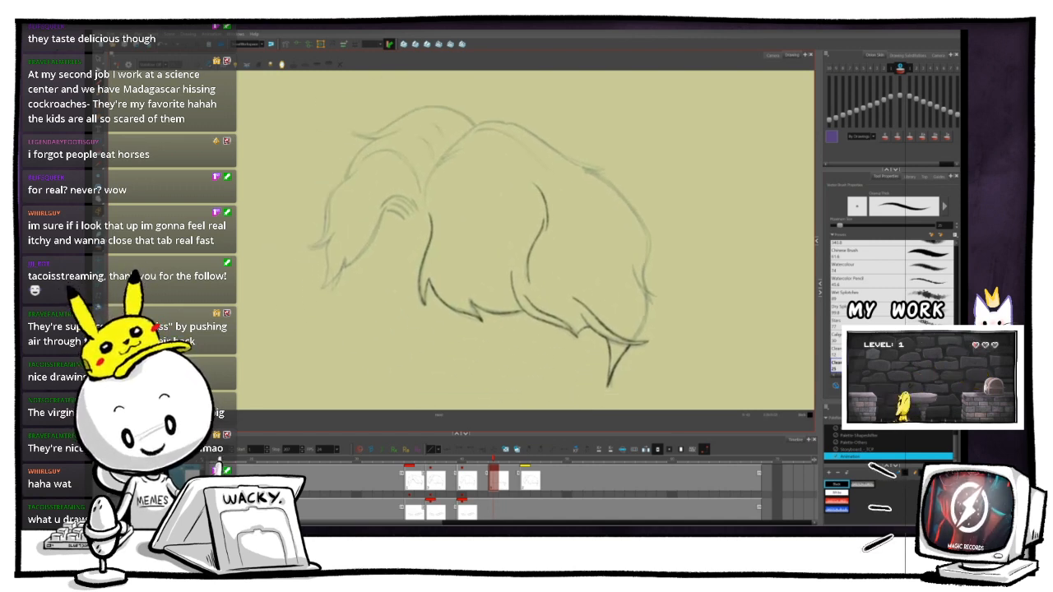
pyautogui.scroll(5, 461, 244)
pyautogui.moveTo(461, 243); pyautogui.dragTo(600, 197)
pyautogui.hotkey('ctrl', 'alt')
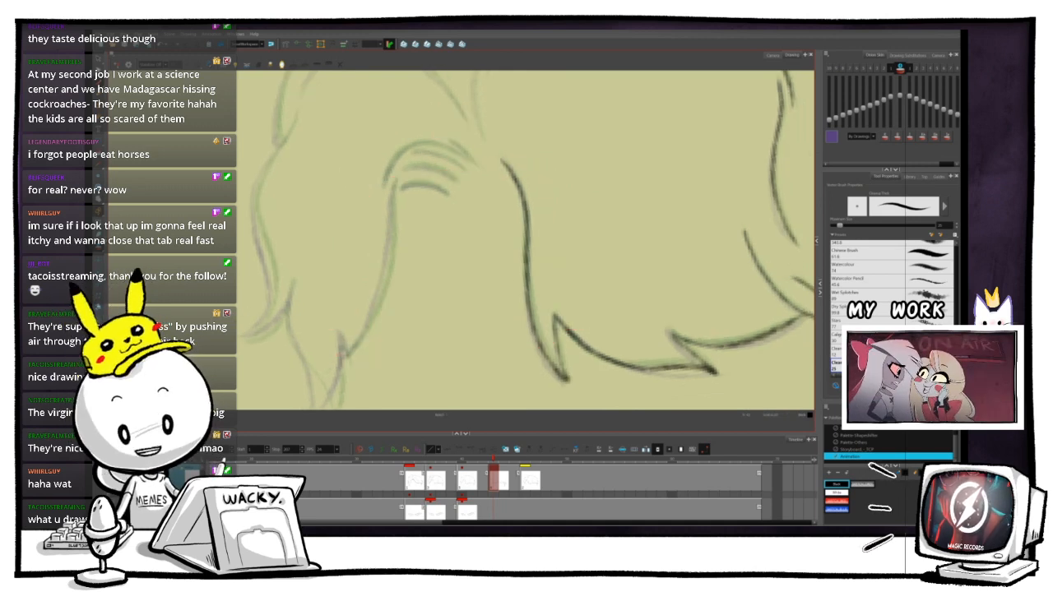
pyautogui.moveTo(600, 197)
pyautogui.mouseDown()
pyautogui.moveTo(641, 180)
pyautogui.moveTo(637, 168)
pyautogui.mouseUp()
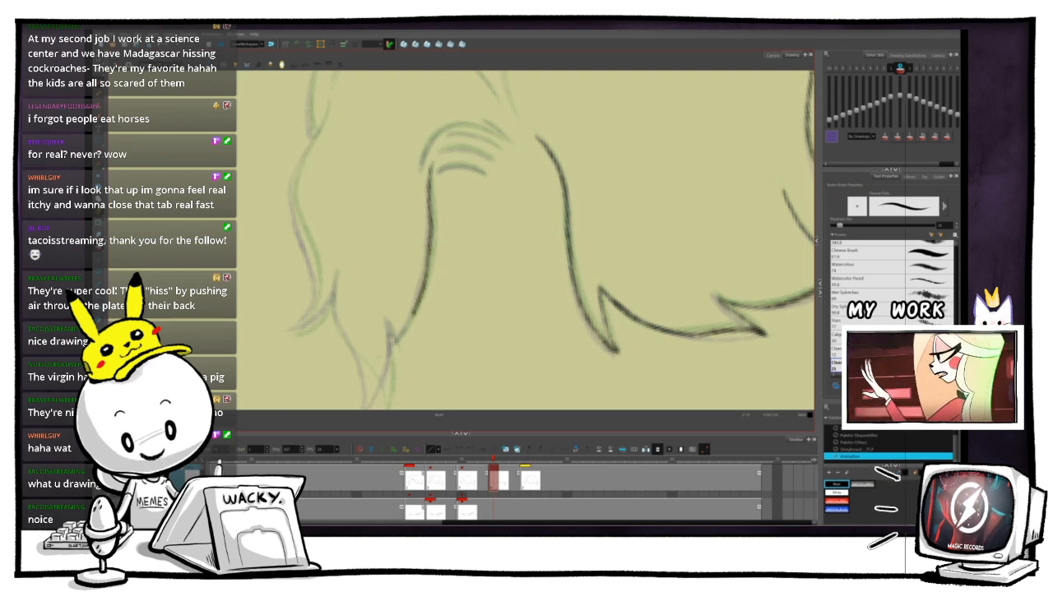
pyautogui.moveTo(396, 340); pyautogui.dragTo(428, 237)
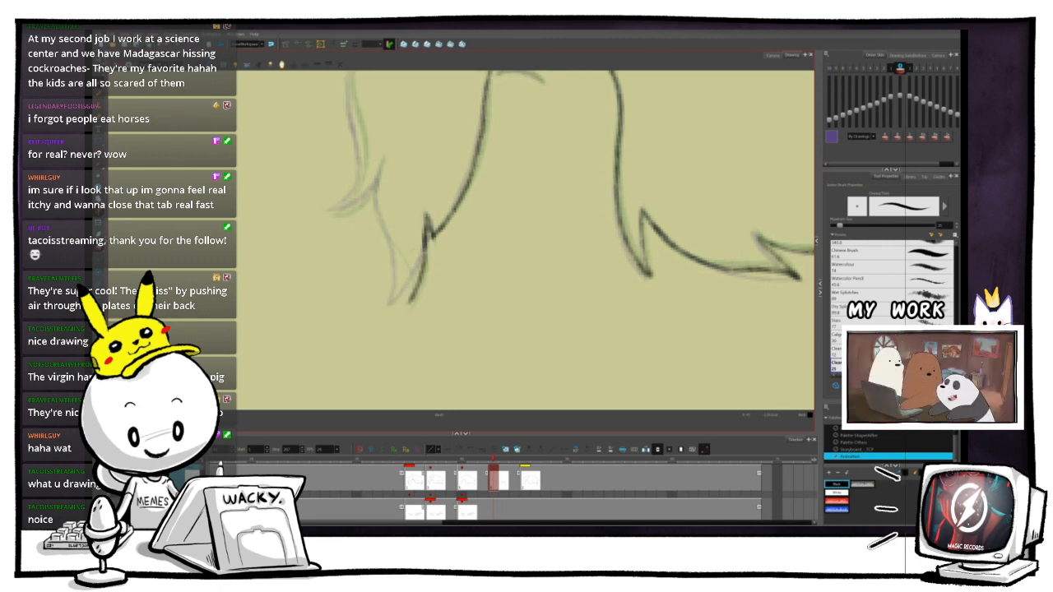
# - Trace both edges of the front lock's main tip and bring them together in a point below the notch
pyautogui.moveTo(649, 274); pyautogui.dragTo(653, 229)
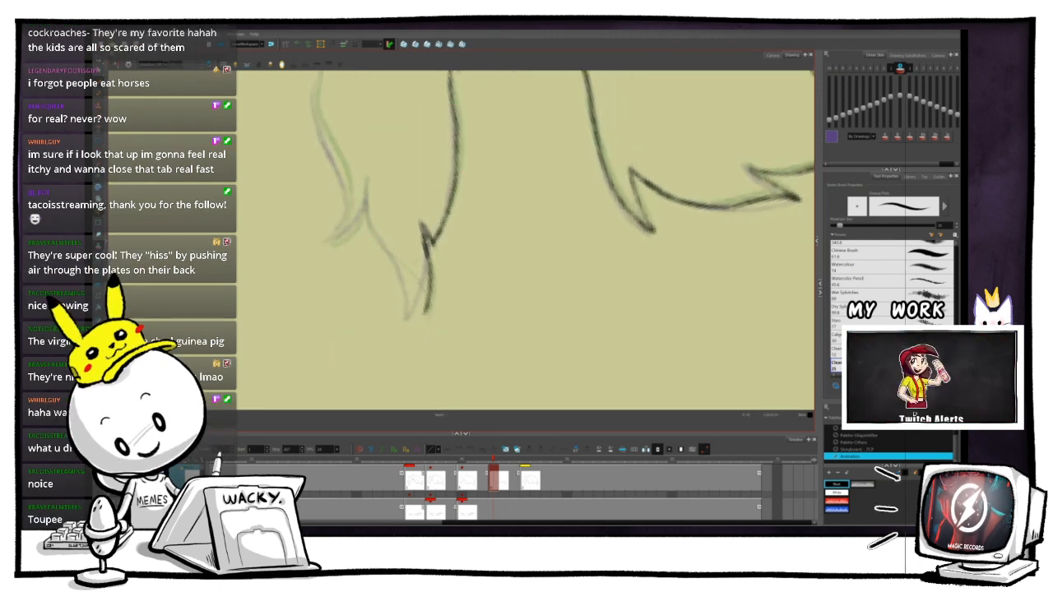
pyautogui.moveTo(426, 316); pyautogui.dragTo(394, 292)
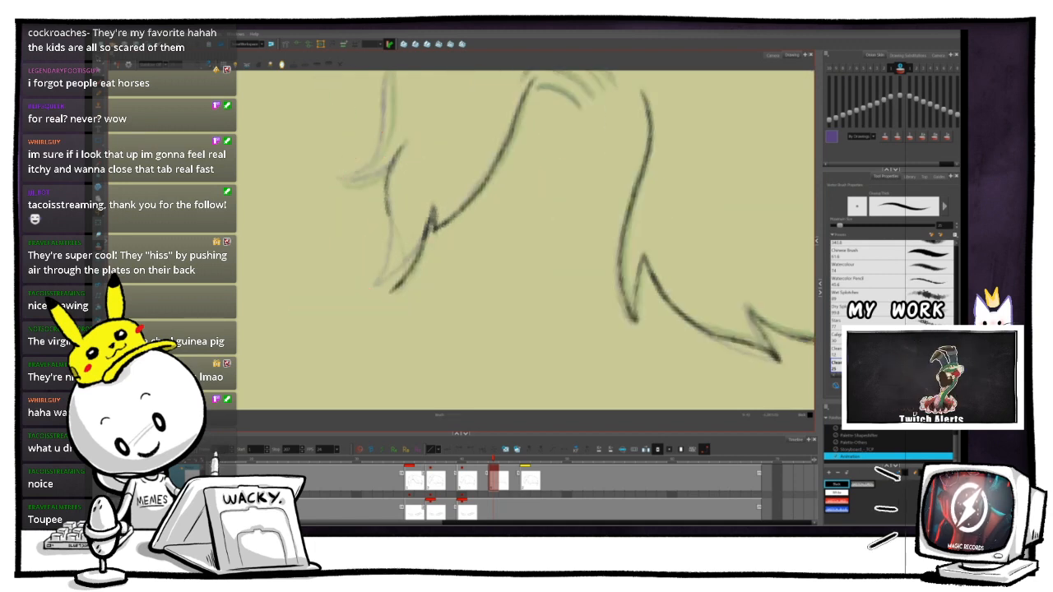
pyautogui.moveTo(394, 292); pyautogui.dragTo(589, 280)
pyautogui.press('2')
pyautogui.hotkey('ctrl', 'alt')
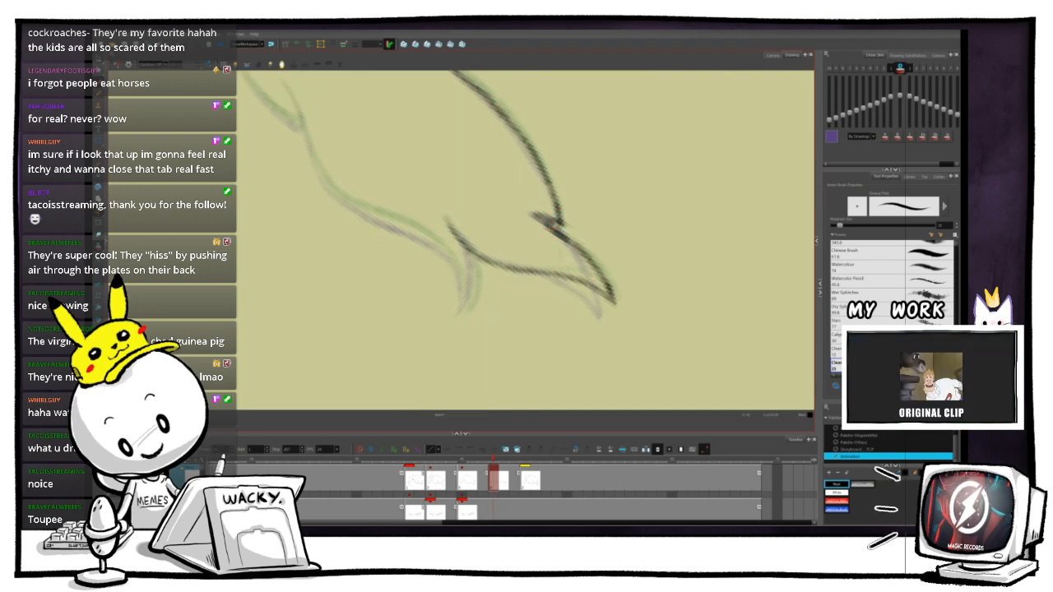
# - Trace the small side tip of the front lock and continue its wavy outer edge up towards the crown
pyautogui.moveTo(465, 311); pyautogui.dragTo(472, 257)
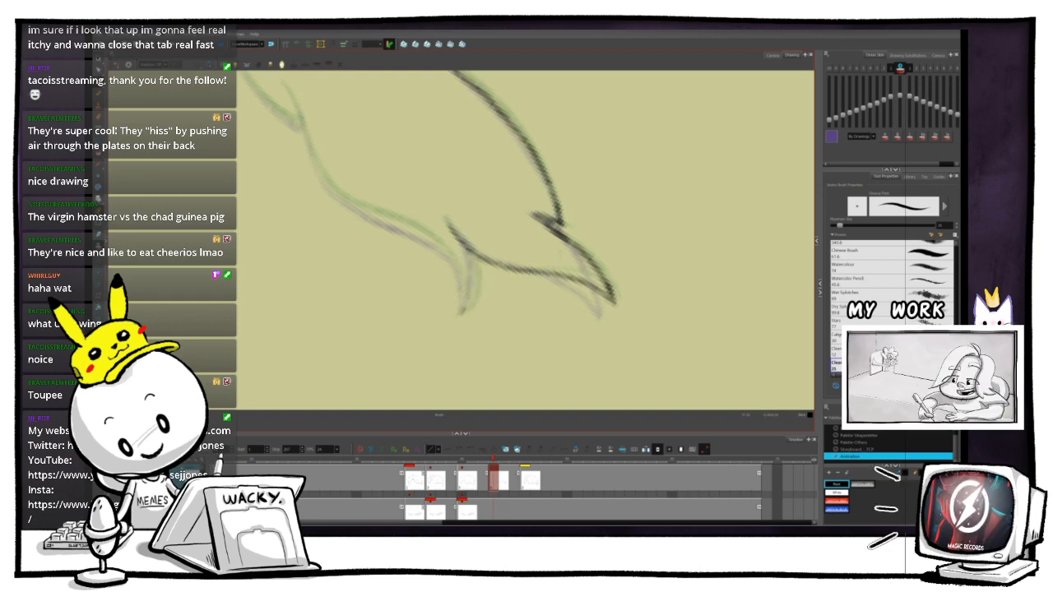
pyautogui.moveTo(579, 197); pyautogui.dragTo(464, 296)
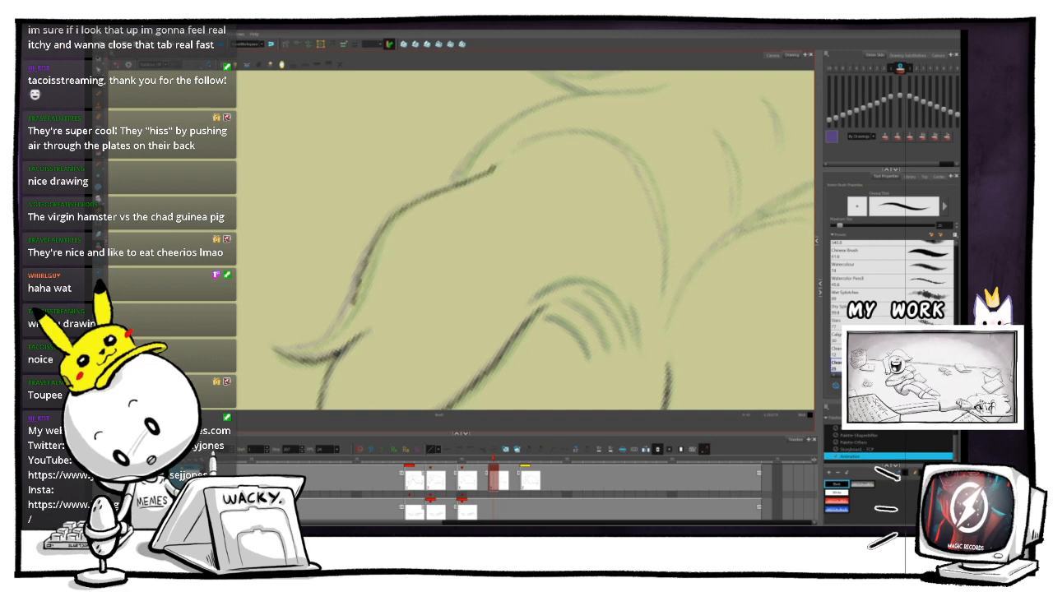
pyautogui.hotkey('ctrl', 'alt')
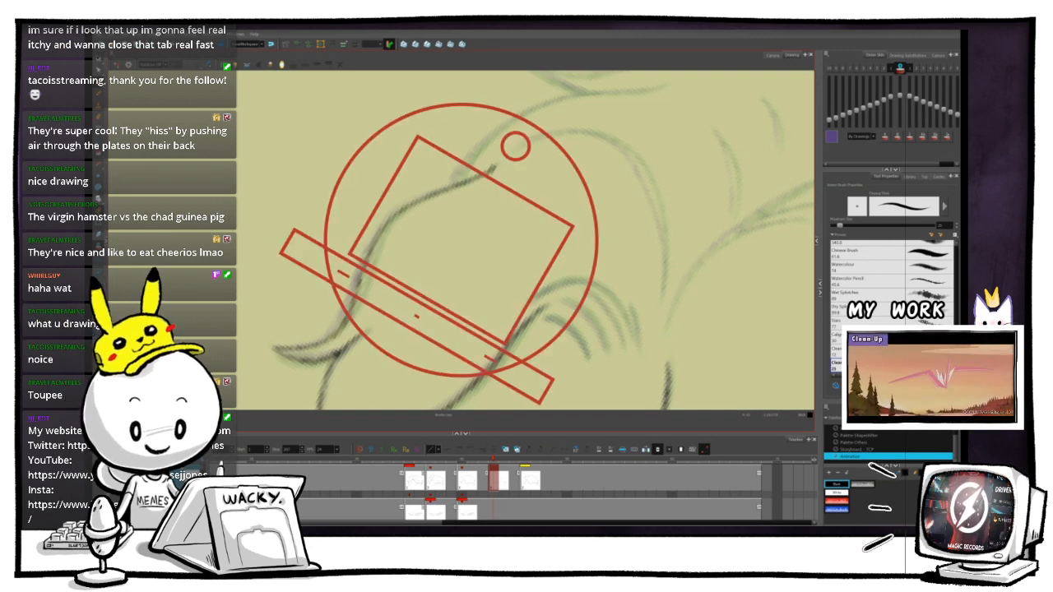
pyautogui.moveTo(402, 148); pyautogui.dragTo(505, 141)
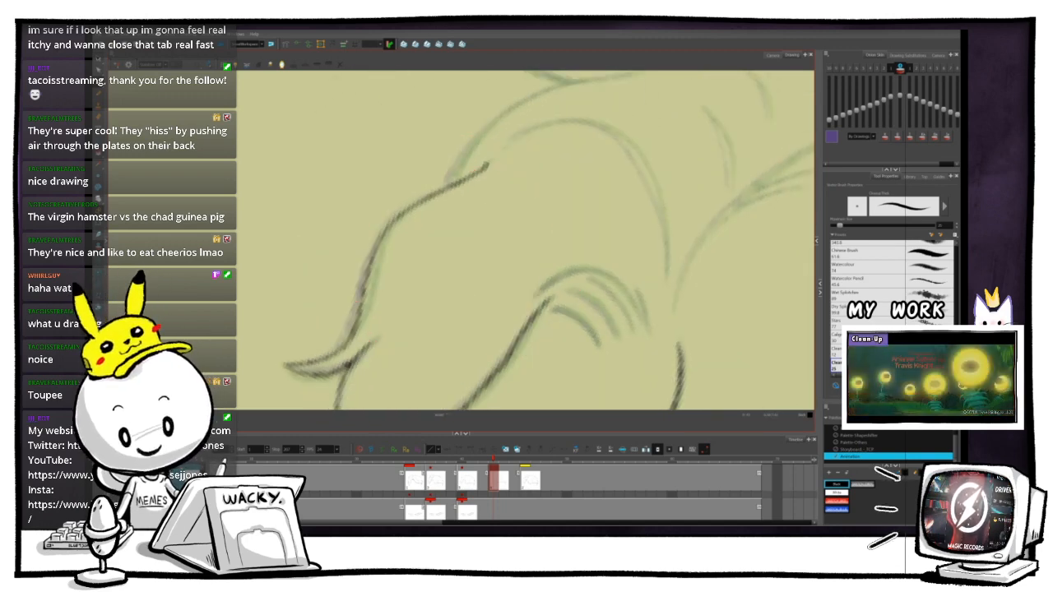
pyautogui.moveTo(487, 165)
pyautogui.mouseDown()
pyautogui.moveTo(506, 163)
pyautogui.moveTo(476, 147)
pyautogui.moveTo(472, 132)
pyautogui.mouseUp()
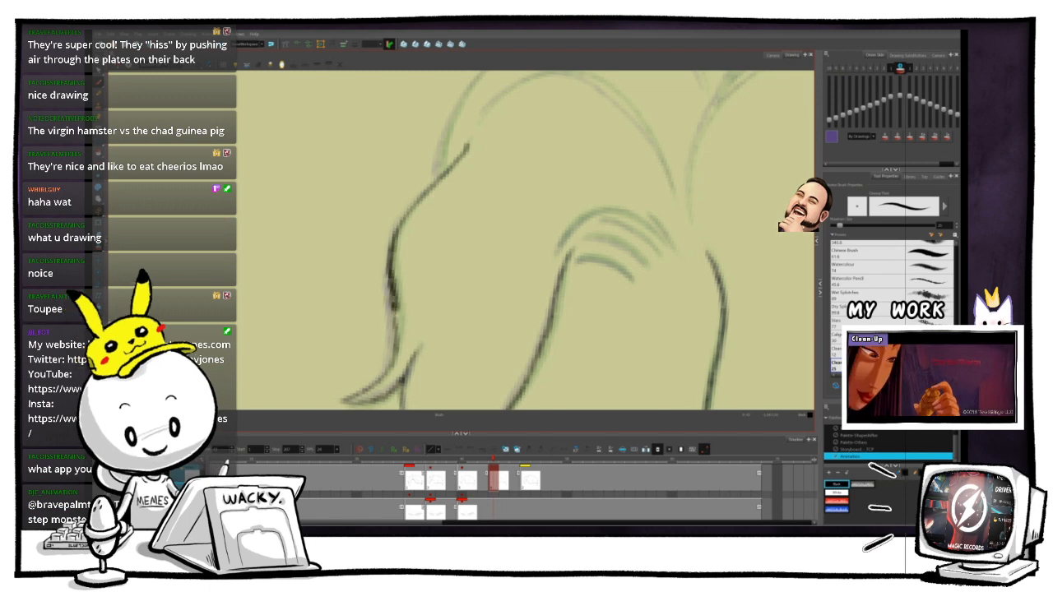
pyautogui.moveTo(394, 310); pyautogui.dragTo(392, 376)
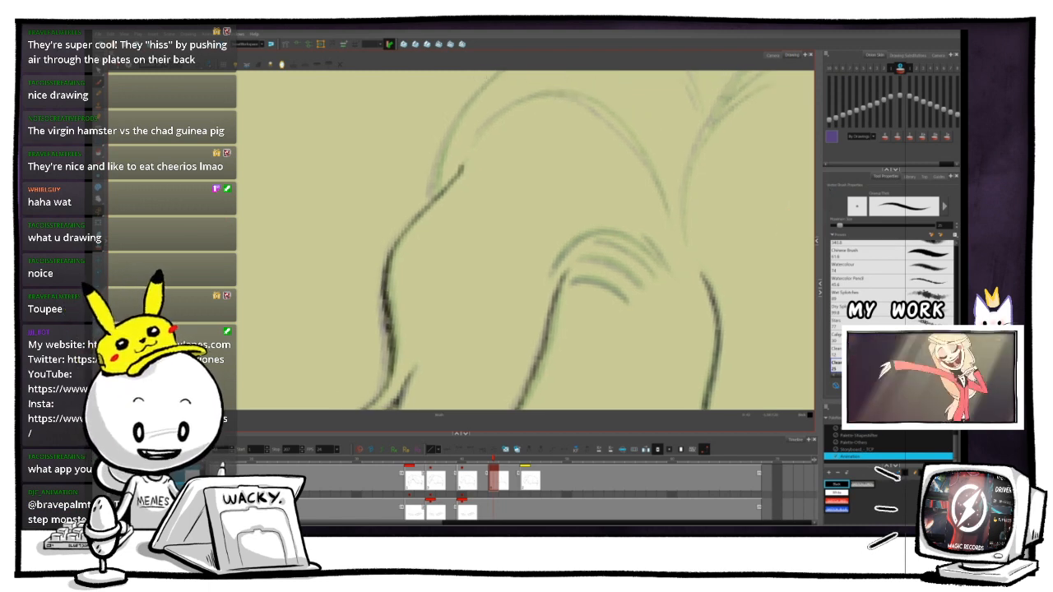
# - Trace the large arched line that runs over the front lock from its outer edge towards the parting
pyautogui.press('1')
pyautogui.press('1')
pyautogui.press('1')
pyautogui.press('2')
pyautogui.press('2')
pyautogui.press('2')
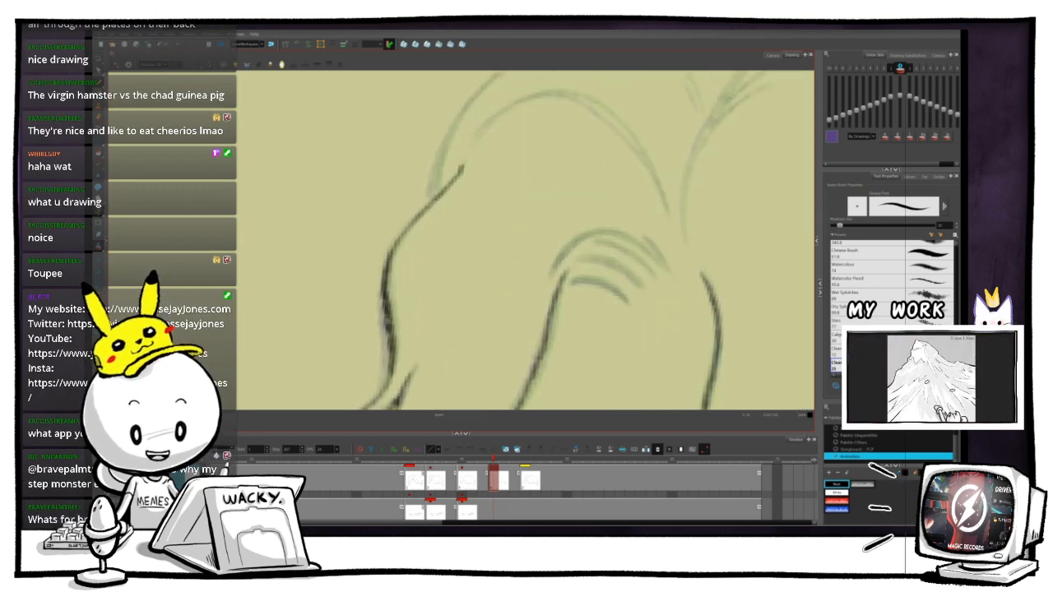
pyautogui.moveTo(462, 169); pyautogui.dragTo(388, 246)
pyautogui.moveTo(471, 132); pyautogui.dragTo(370, 180)
pyautogui.moveTo(553, 255)
pyautogui.mouseDown()
pyautogui.moveTo(550, 246)
pyautogui.moveTo(534, 268)
pyautogui.moveTo(538, 255)
pyautogui.mouseUp()
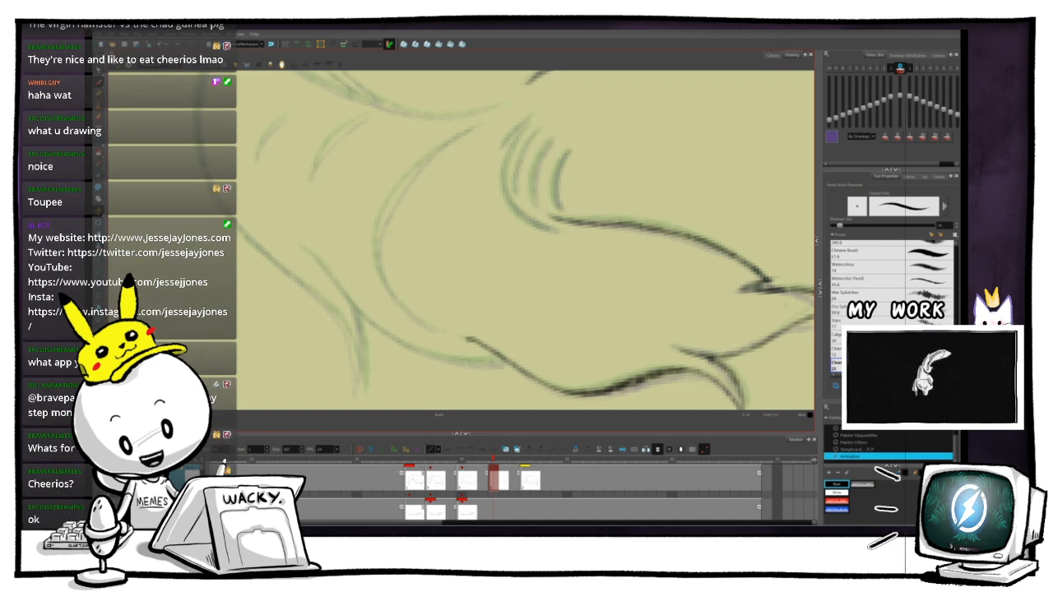
pyautogui.moveTo(440, 148); pyautogui.dragTo(377, 235)
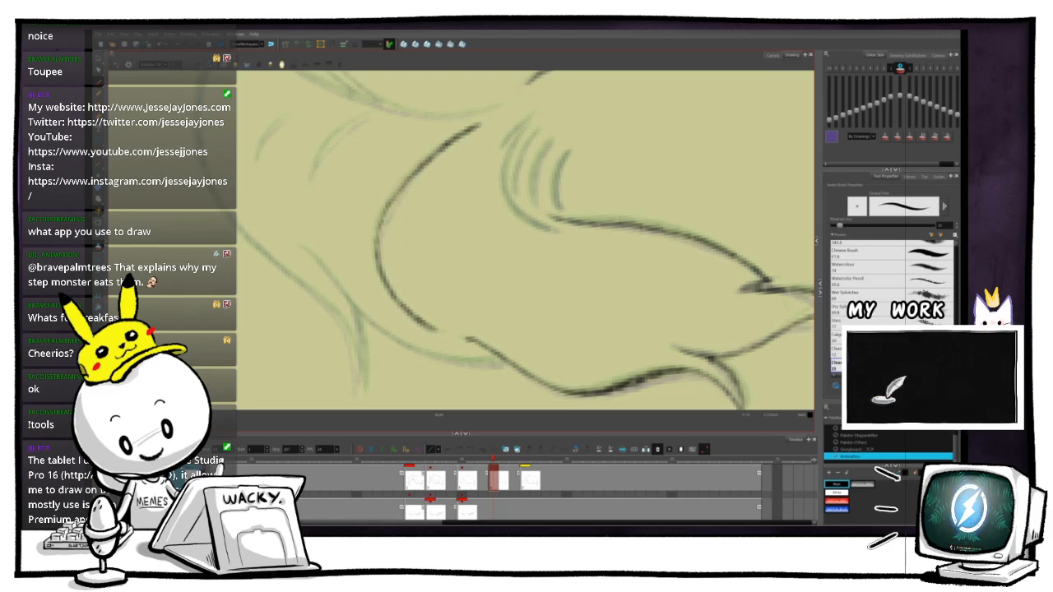
pyautogui.press('1')
pyautogui.press('1')
pyautogui.press('1')
pyautogui.press('1')
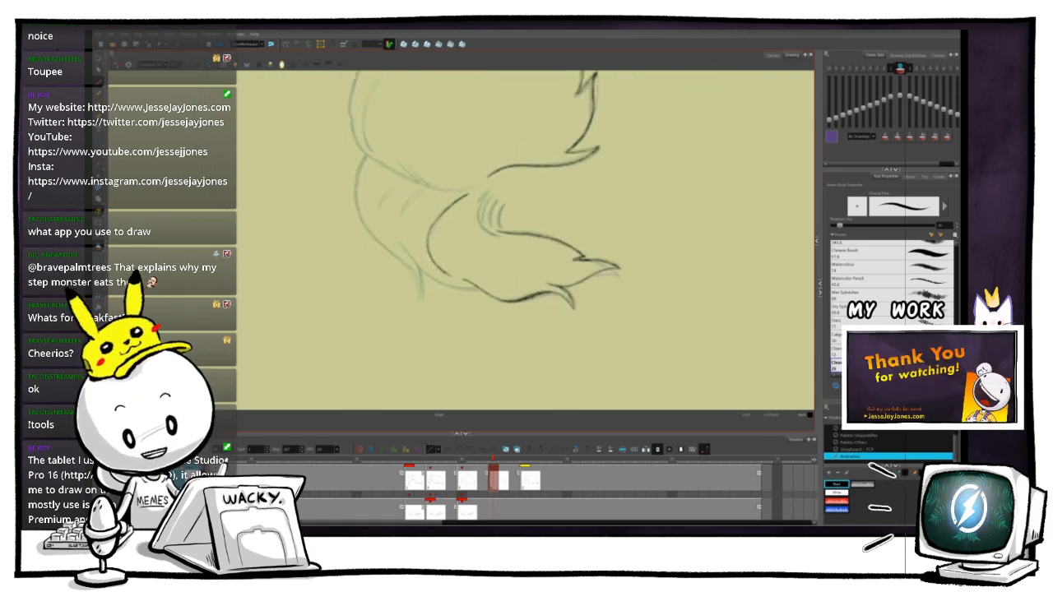
# - Trace the four nested curved strands at the inner top of the front lock between their onion-skinned neighbours
pyautogui.press('2')
pyautogui.press('2')
pyautogui.press('2')
pyautogui.hotkey('ctrl', 'alt')
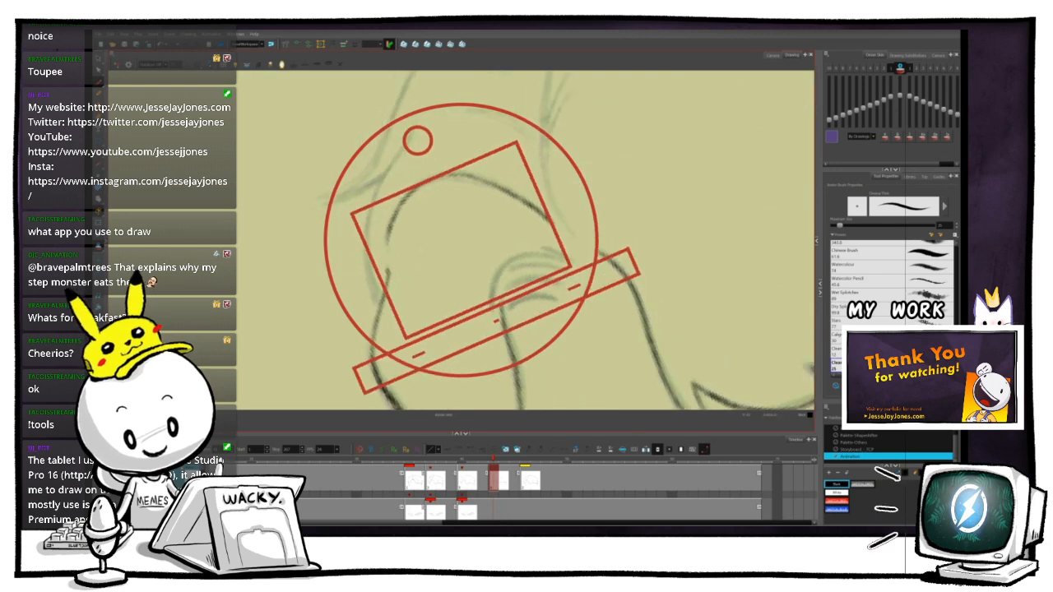
pyautogui.press('space')
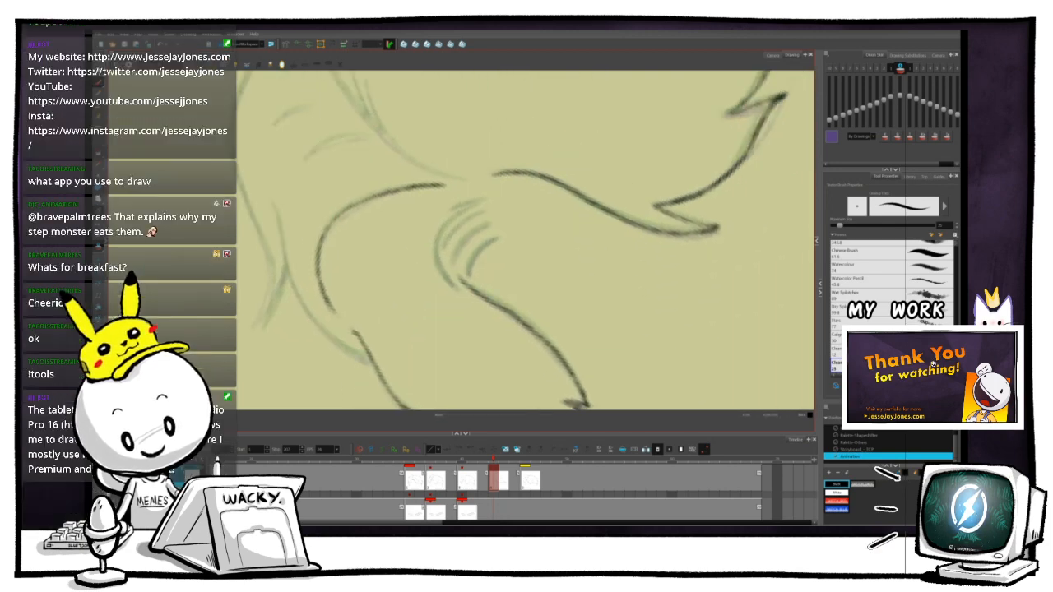
pyautogui.press('2')
pyautogui.press('2')
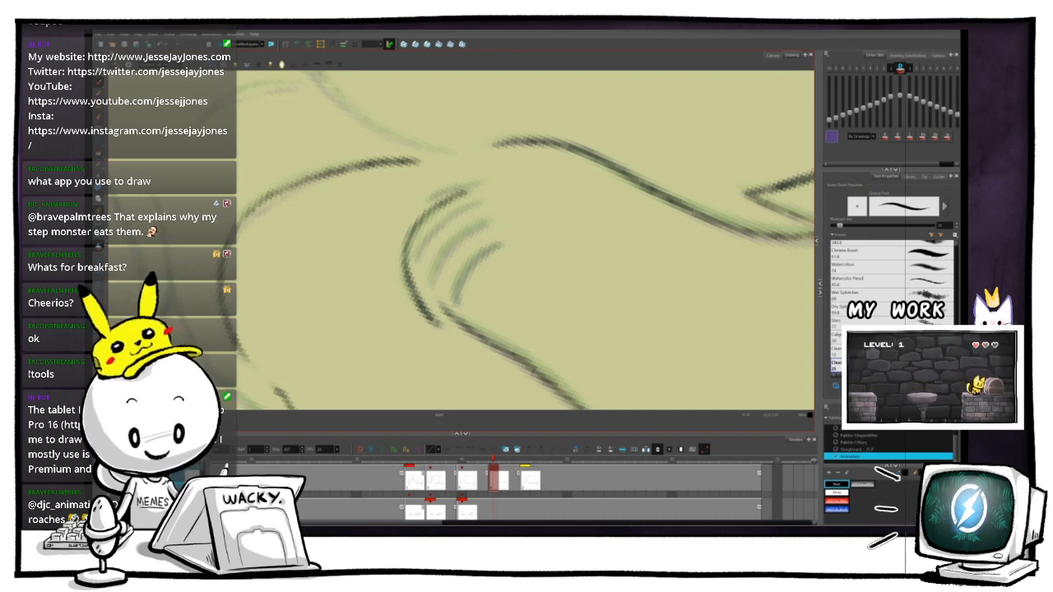
pyautogui.moveTo(589, 233); pyautogui.dragTo(526, 130)
pyautogui.scroll(2, 443, 237)
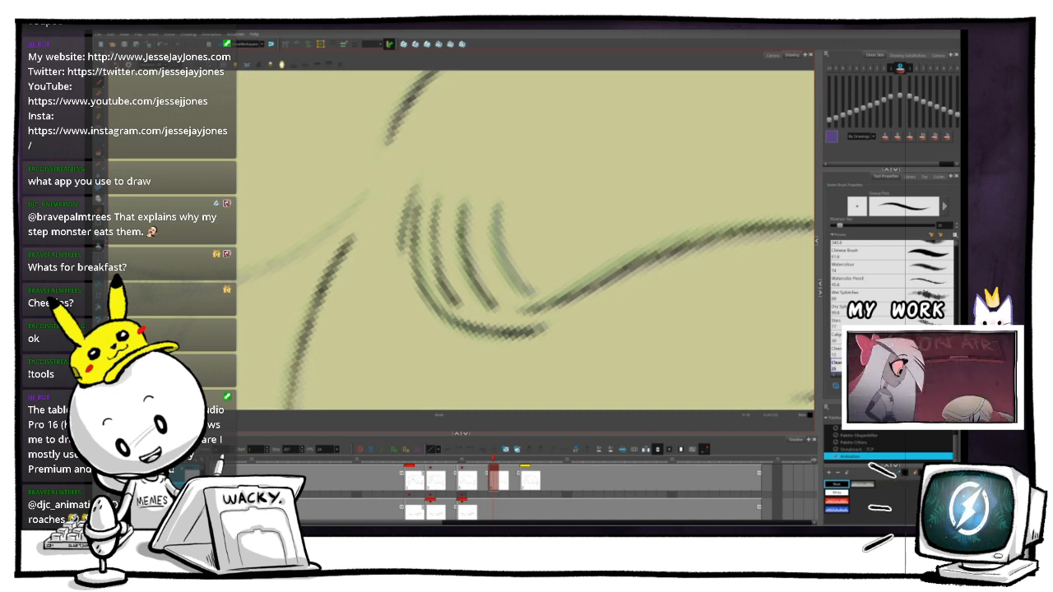
pyautogui.moveTo(507, 272); pyautogui.dragTo(530, 292)
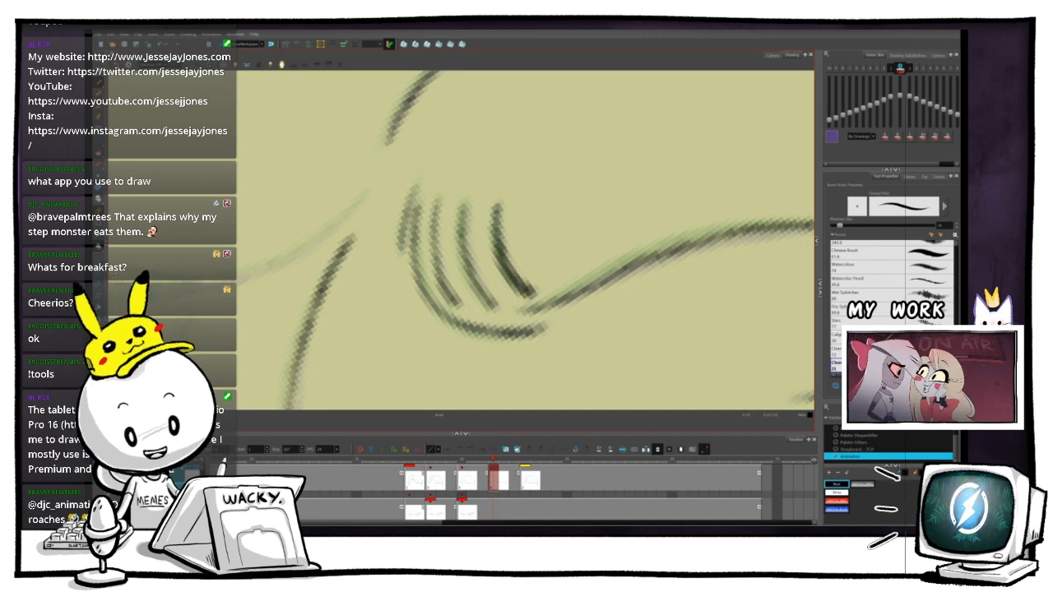
pyautogui.scroll(-4, 462, 241)
pyautogui.scroll(4, 462, 241)
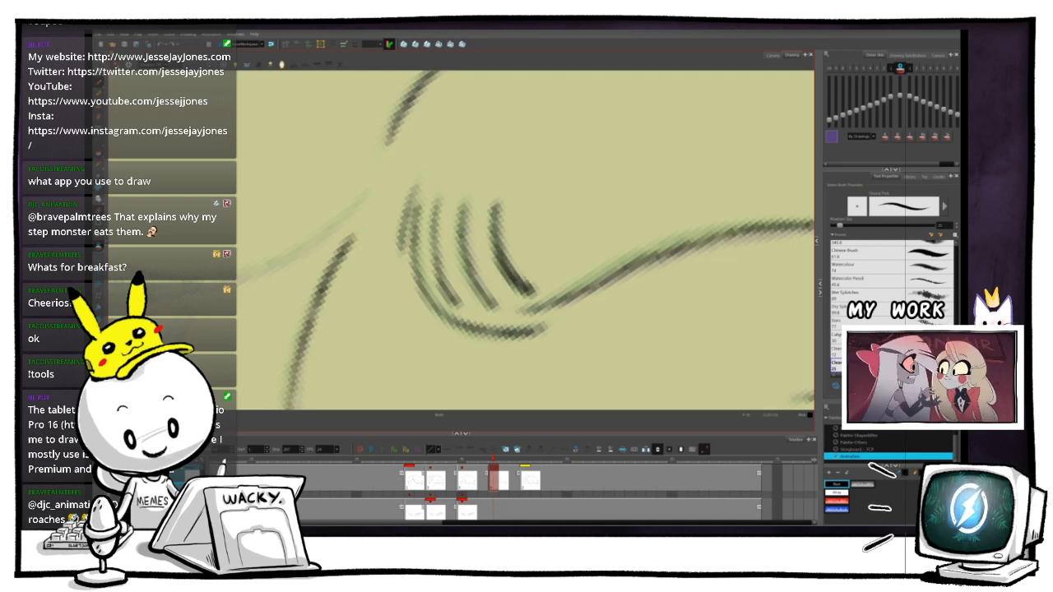
# - Flip between the current drawing and its neighbours to check the spacing of the nested curved strands
pyautogui.press('f')
pyautogui.press('g')
pyautogui.press('g')
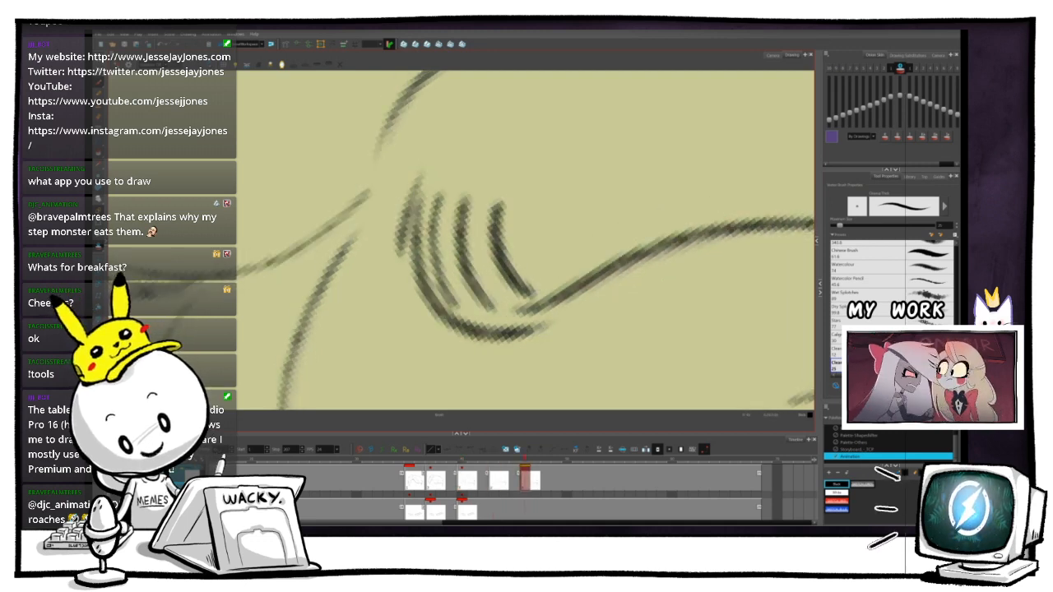
pyautogui.press('f')
pyautogui.press('f')
pyautogui.press('g')
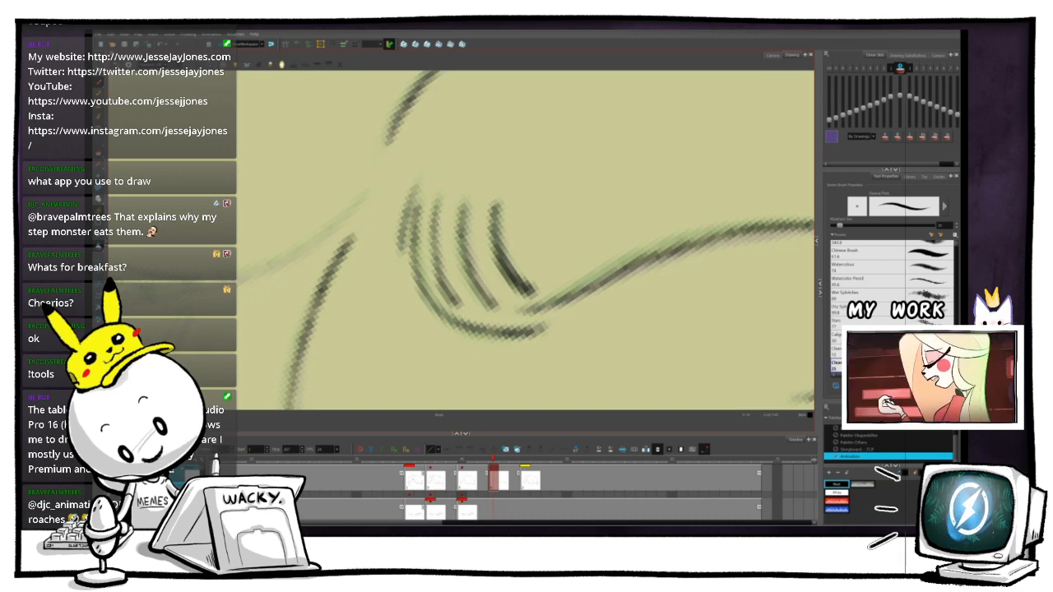
pyautogui.scroll(-3, 456, 235)
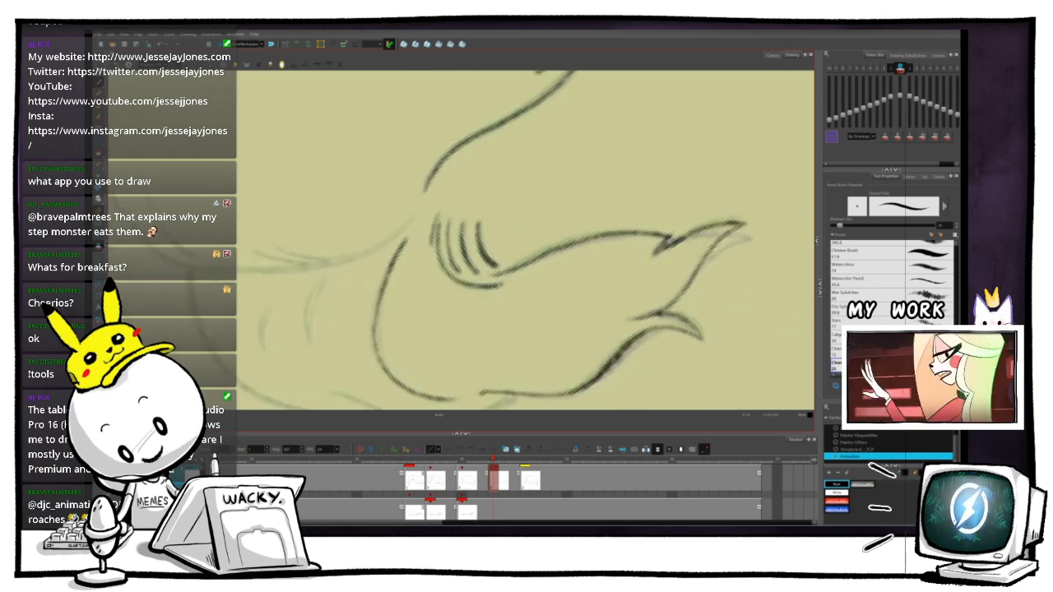
pyautogui.press('f')
pyautogui.press('g')
pyautogui.press('g')
pyautogui.press('f')
pyautogui.press('f')
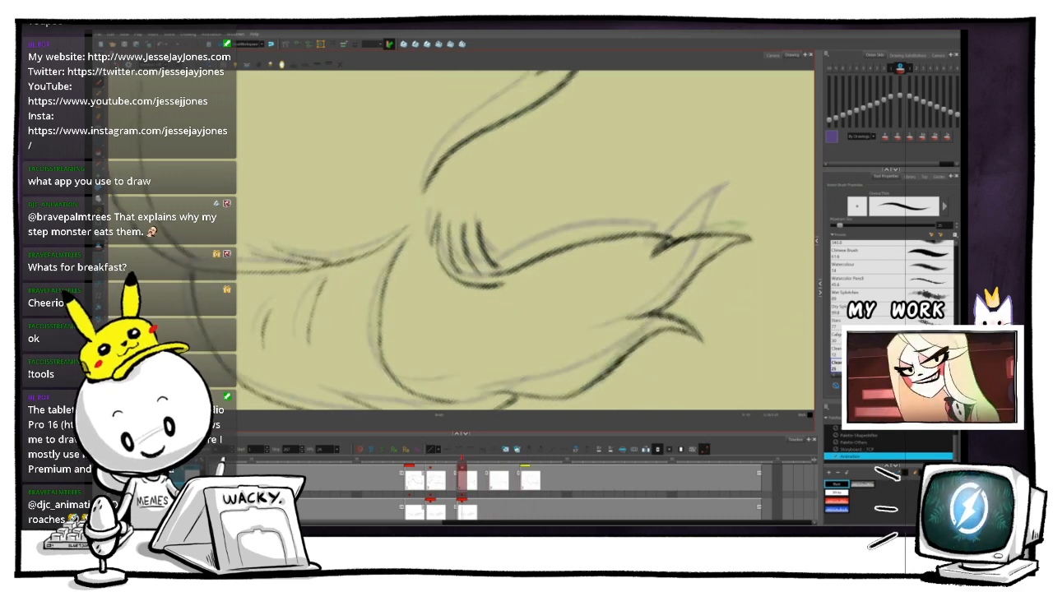
pyautogui.press('g')
pyautogui.press('g')
pyautogui.press('f')
pyautogui.scroll(2, 456, 234)
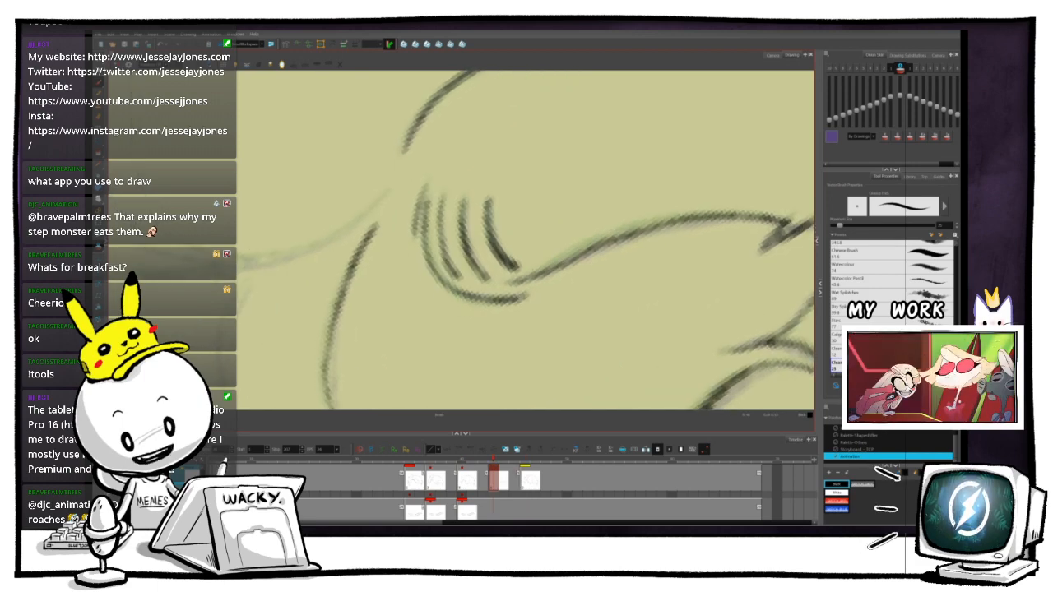
# - Darken the lower curve of the outermost nested strand where it meets the front lock's inner edge
pyautogui.hotkey('ctrl', 'alt')
pyautogui.moveTo(576, 206); pyautogui.dragTo(581, 251)
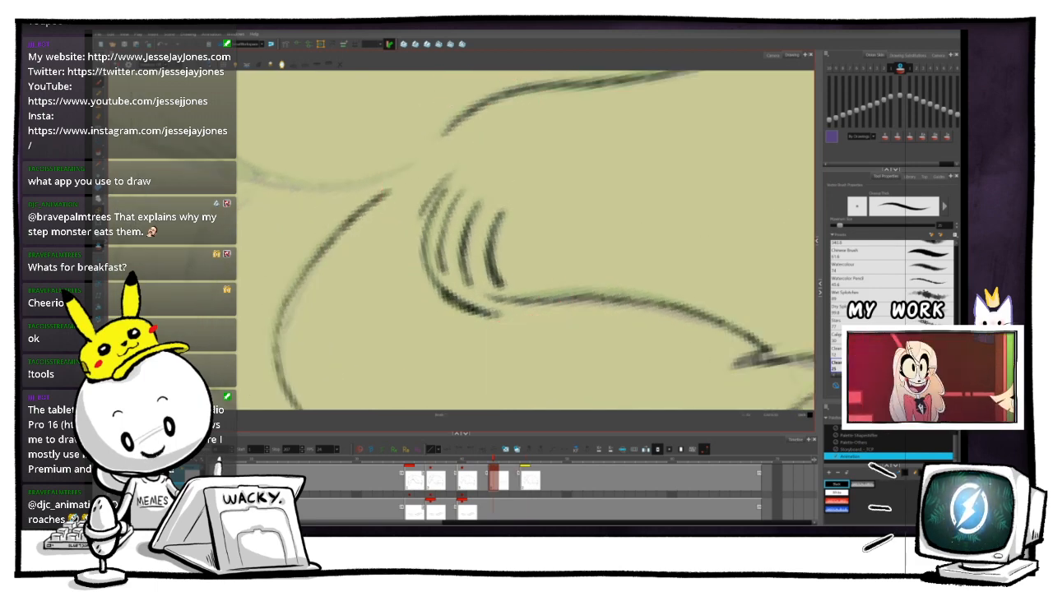
pyautogui.scroll(-4, 461, 239)
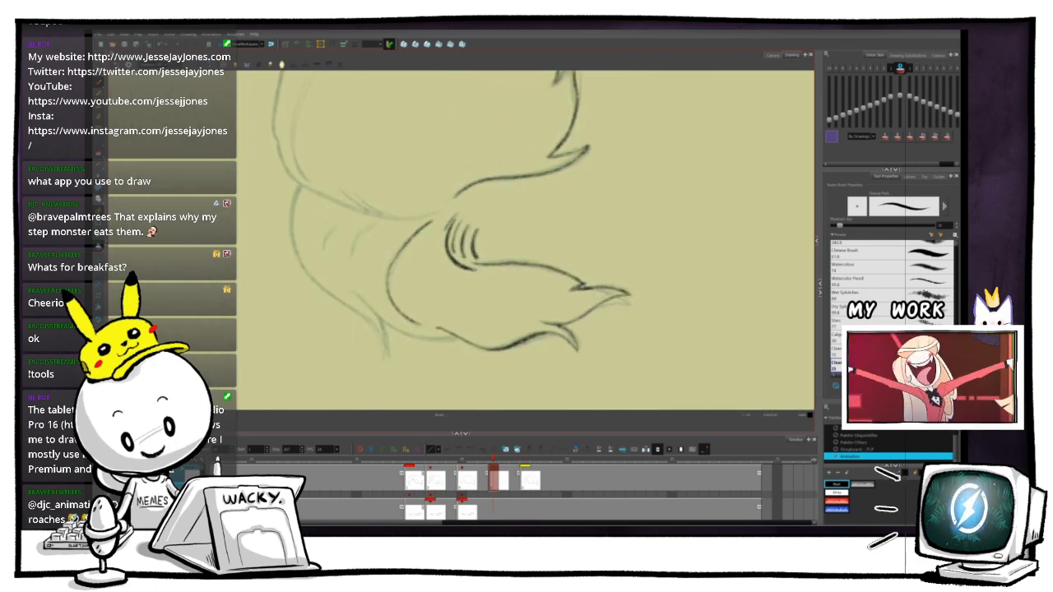
# - Flip repeatedly through the previous, current and next drawings to examine the motion of the whole front lock
pyautogui.press('f')
pyautogui.press('g')
pyautogui.press('g')
pyautogui.press('f')
pyautogui.press('f')
pyautogui.press('g')
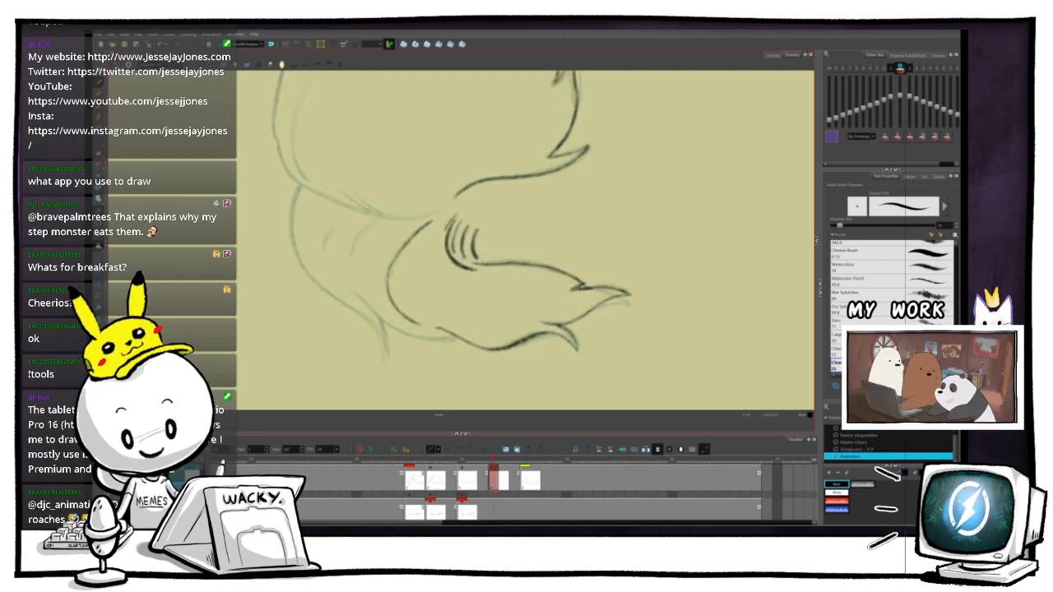
pyautogui.press('g')
pyautogui.press('f')
pyautogui.press('f')
pyautogui.press('g')
pyautogui.press('g')
pyautogui.press('f')
pyautogui.press('f')
pyautogui.press('g')
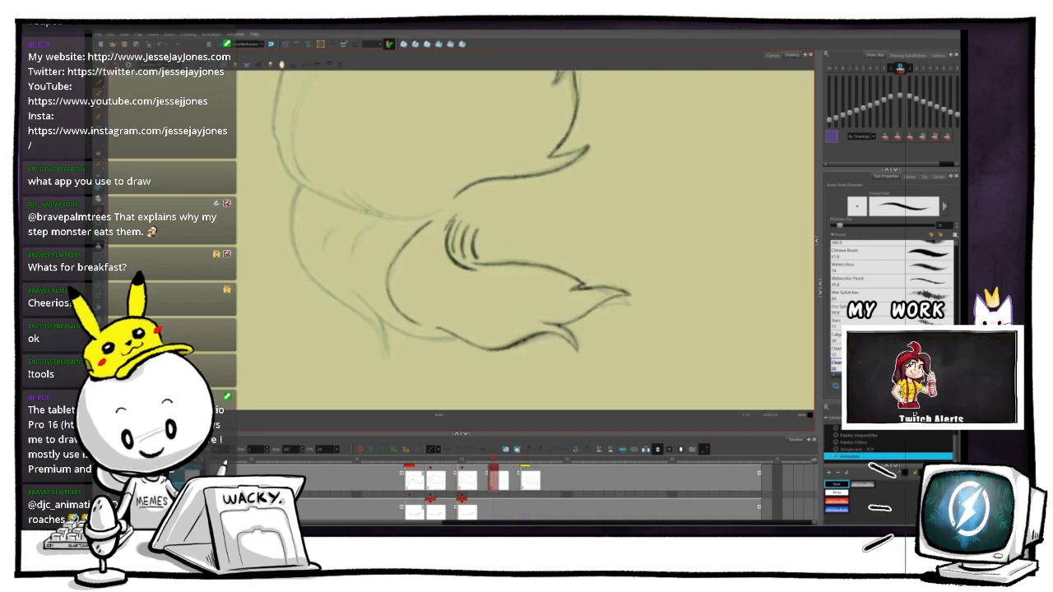
pyautogui.press('g')
pyautogui.press('f')
pyautogui.press('f')
pyautogui.press('g')
pyautogui.press('g')
pyautogui.press('f')
pyautogui.press('f')
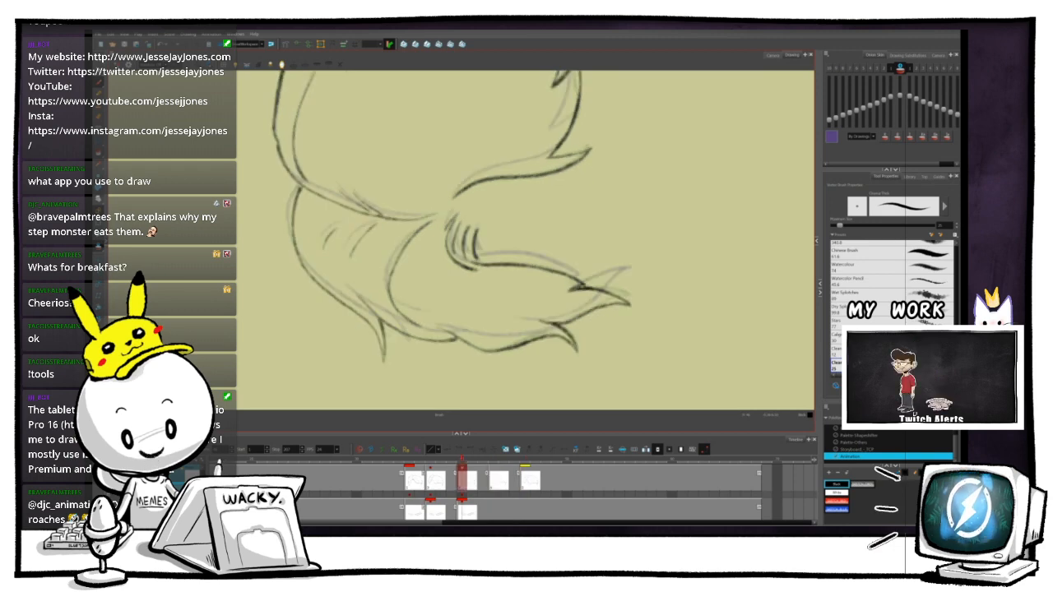
# - On the next drawing, trace the curved strand running just outside the front lock's upper outer edge
pyautogui.press('g')
pyautogui.moveTo(579, 284); pyautogui.dragTo(485, 364)
pyautogui.scroll(5, 372, 183)
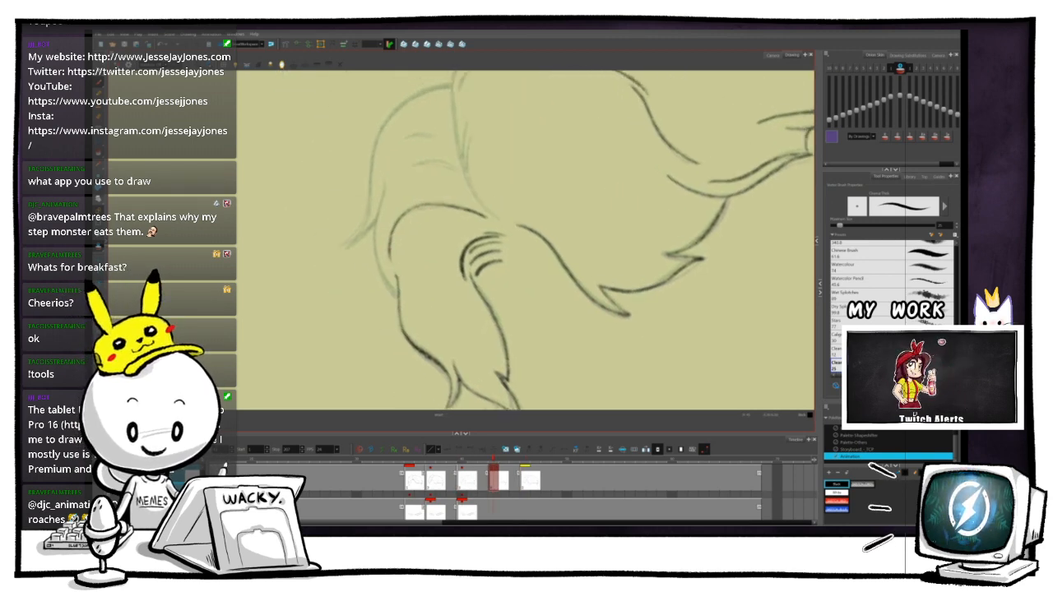
pyautogui.moveTo(526, 231); pyautogui.dragTo(513, 252)
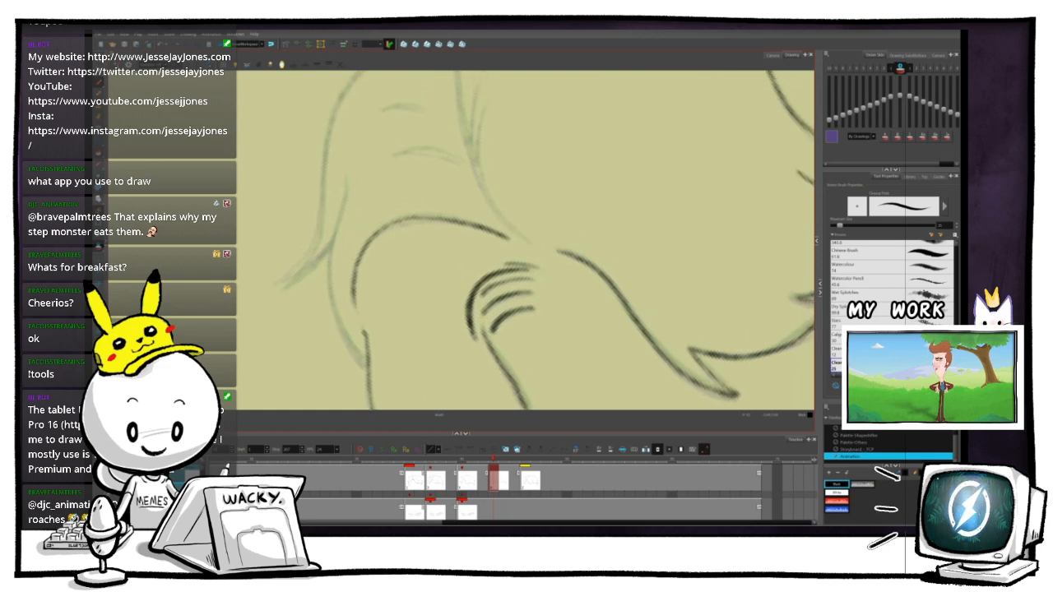
pyautogui.moveTo(526, 345); pyautogui.dragTo(548, 329)
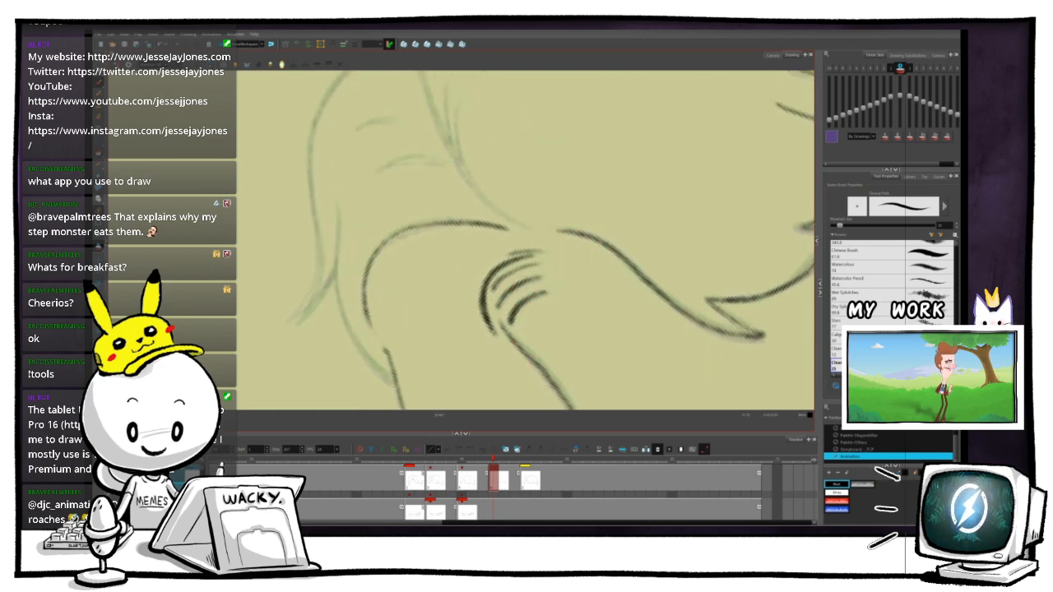
pyautogui.scroll(2, 387, 328)
pyautogui.moveTo(559, 222)
pyautogui.mouseDown()
pyautogui.moveTo(582, 185)
pyautogui.moveTo(585, 231)
pyautogui.moveTo(583, 218)
pyautogui.moveTo(599, 223)
pyautogui.moveTo(600, 251)
pyautogui.mouseUp()
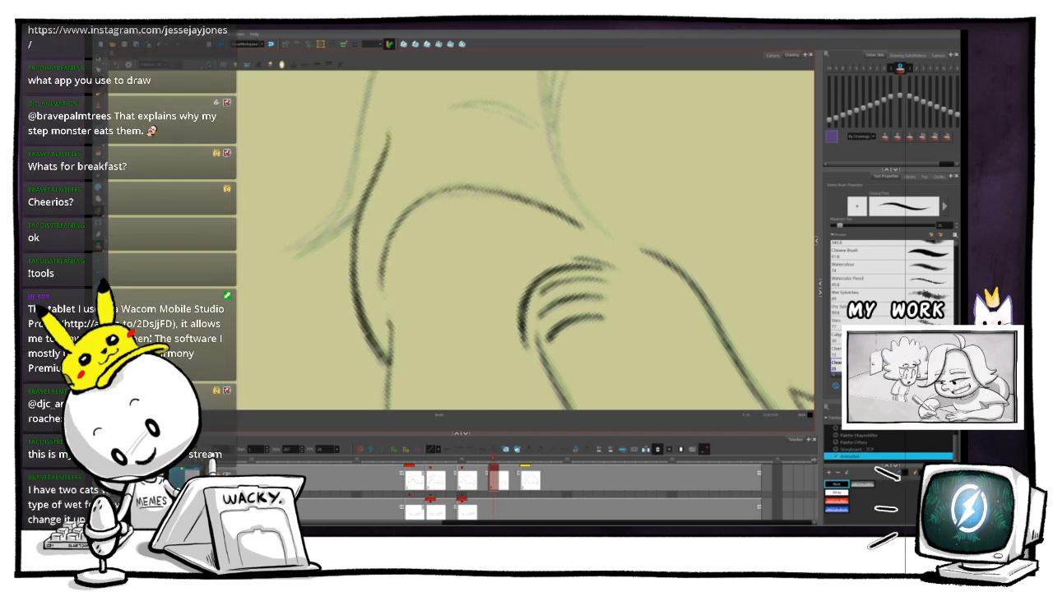
# - Trace the front edge of the main hair mass from its upper bend down to where it meets the front lock
pyautogui.scroll(-4, 472, 313)
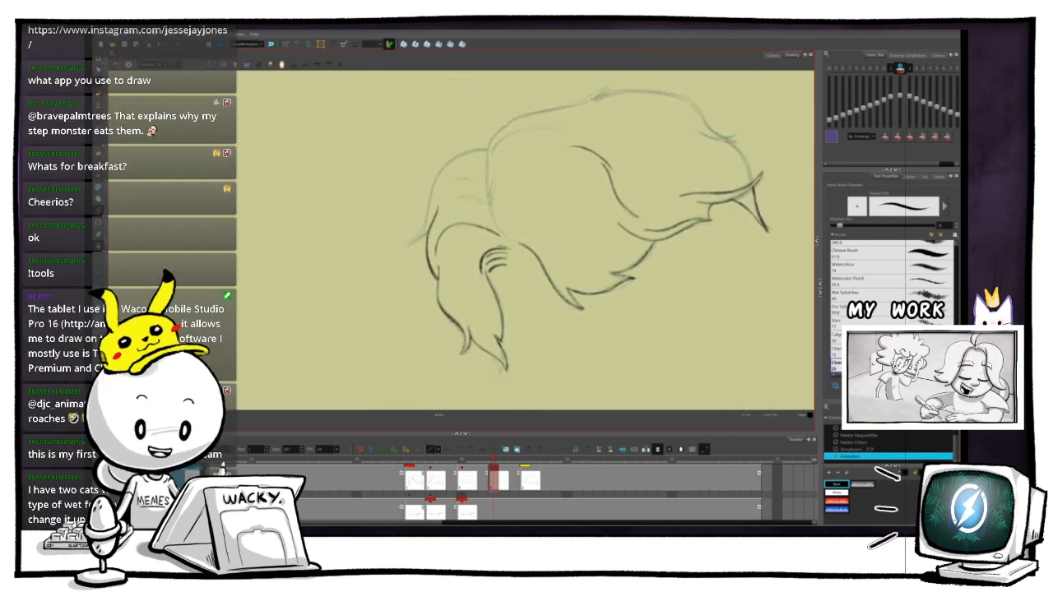
pyautogui.scroll(3, 471, 312)
pyautogui.scroll(2, 526, 240)
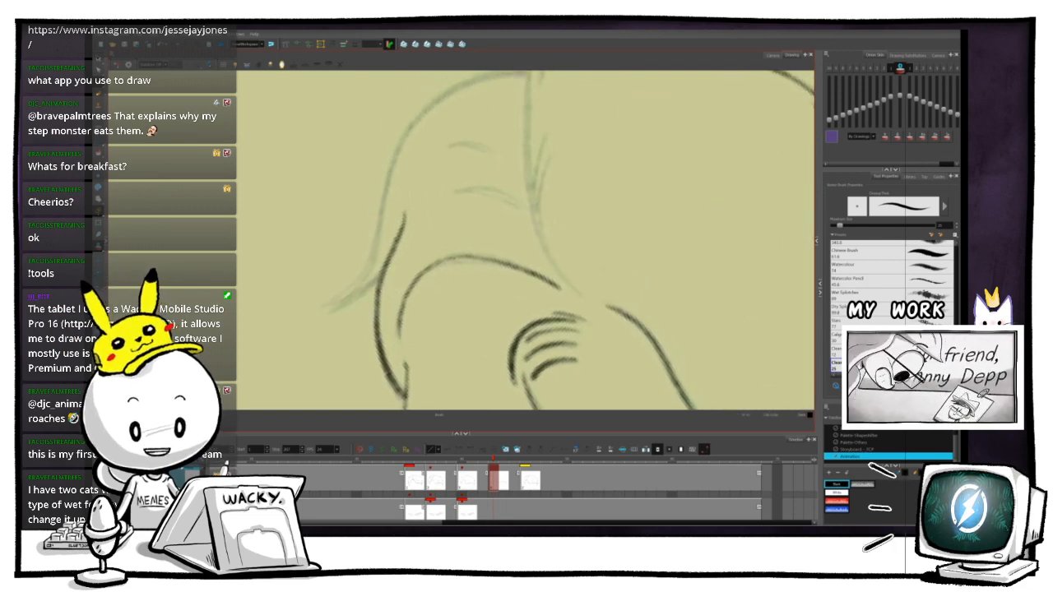
pyautogui.scroll(-3, 526, 241)
pyautogui.hotkey('ctrl', 'alt')
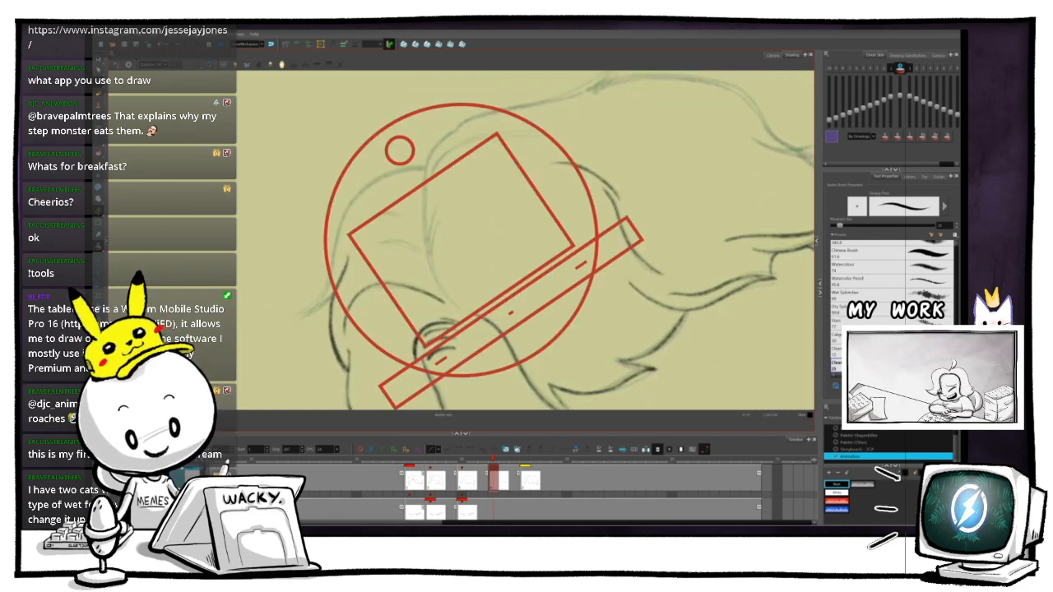
pyautogui.scroll(3, 526, 240)
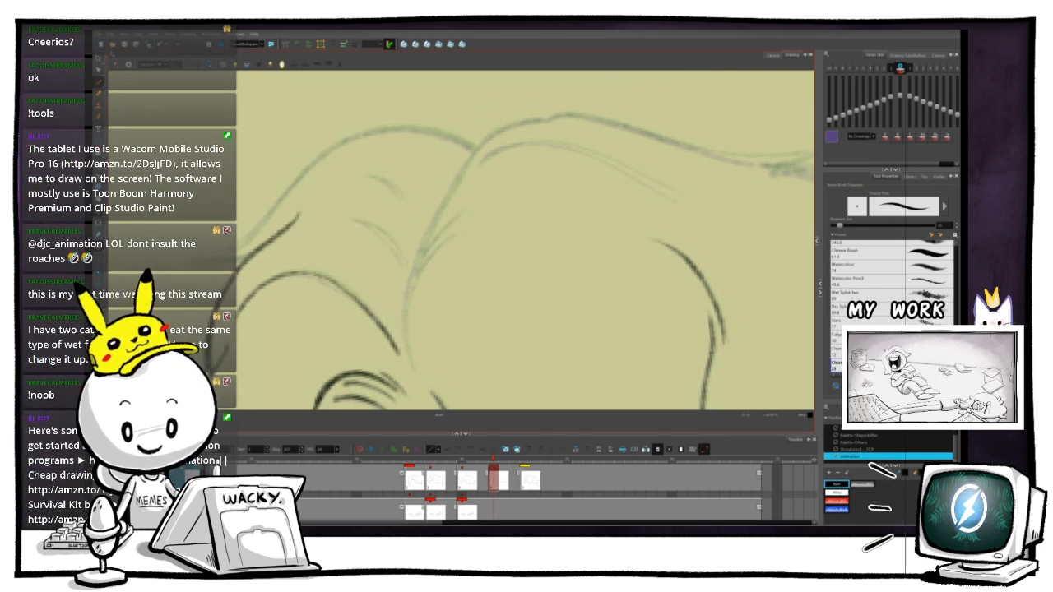
pyautogui.hotkey('ctrl', 'alt')
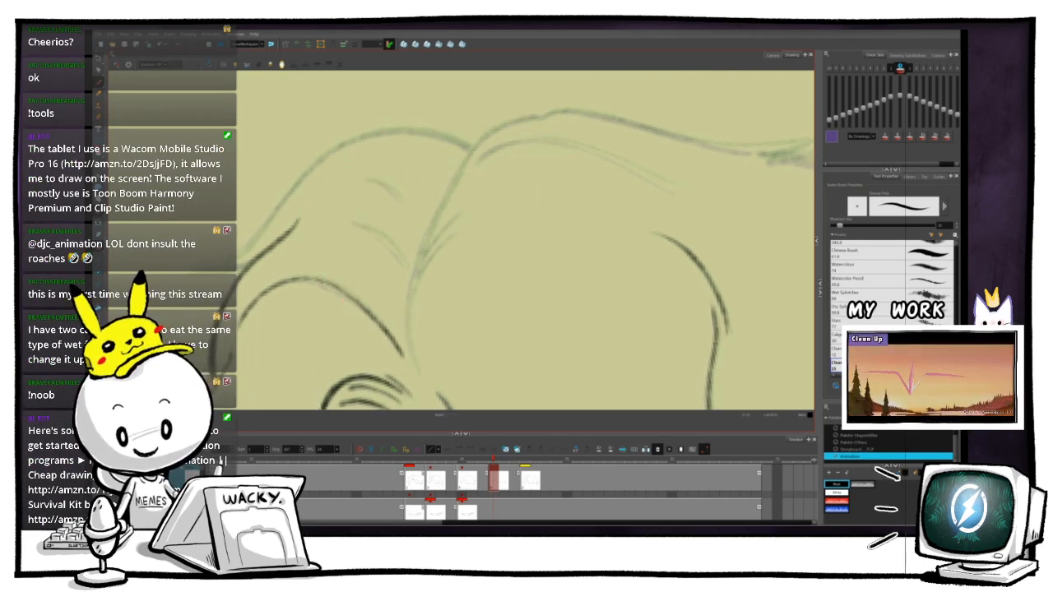
pyautogui.hotkey('ctrl', 'alt')
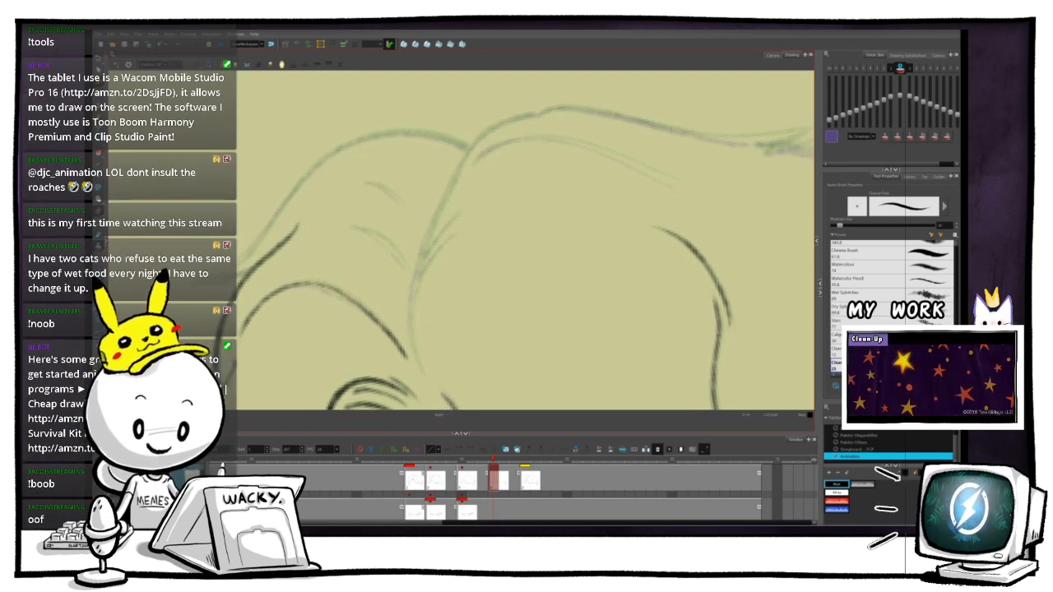
pyautogui.hotkey('ctrl', 'alt')
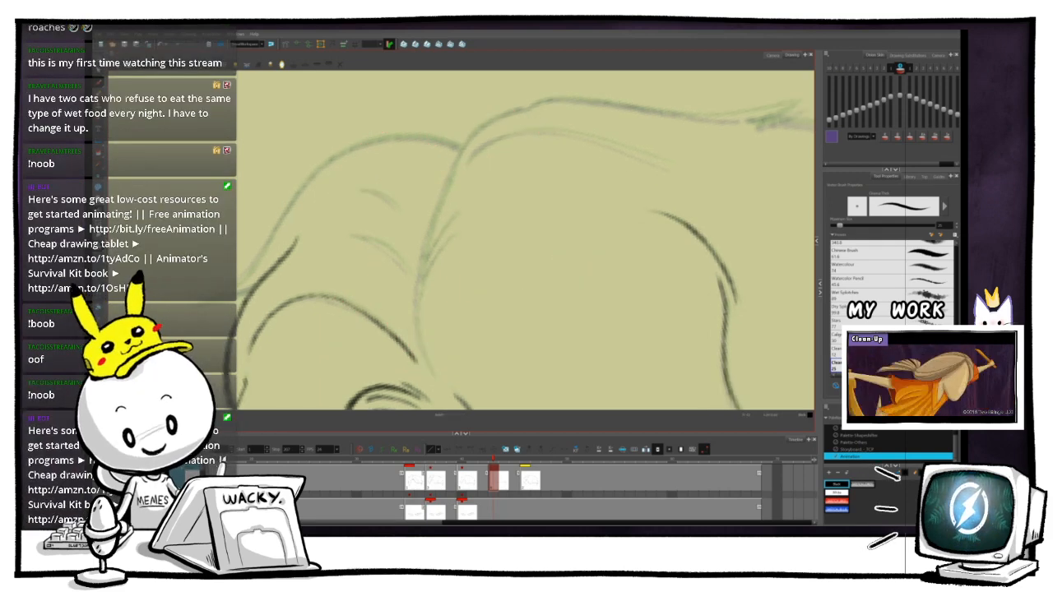
pyautogui.hotkey('ctrl', 'alt')
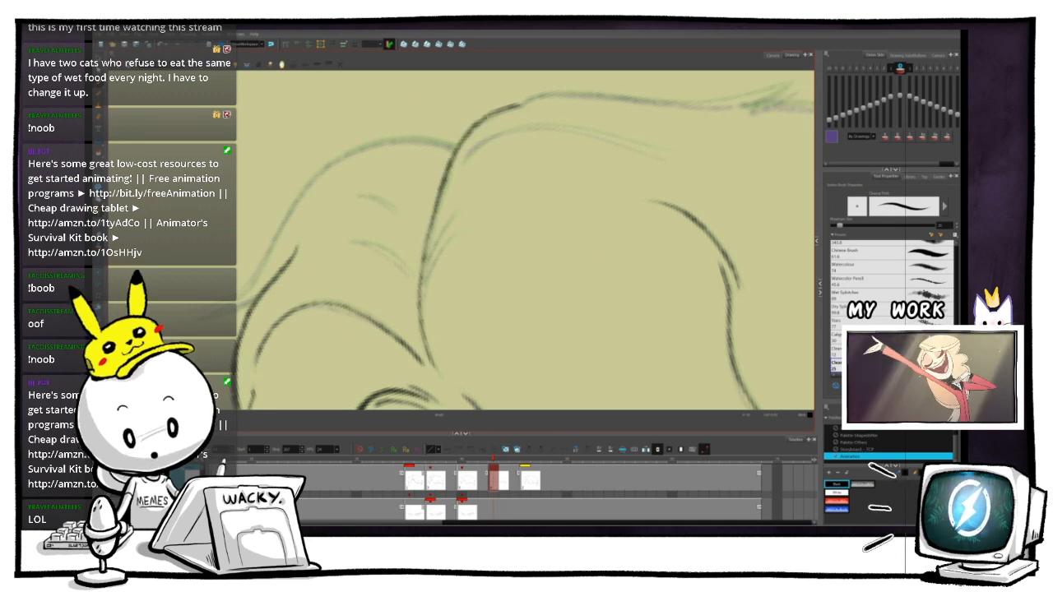
# - Trace the short strands branching off the main mass's front edge and the long contour line just inside that edge
pyautogui.hotkey('ctrl', 'alt')
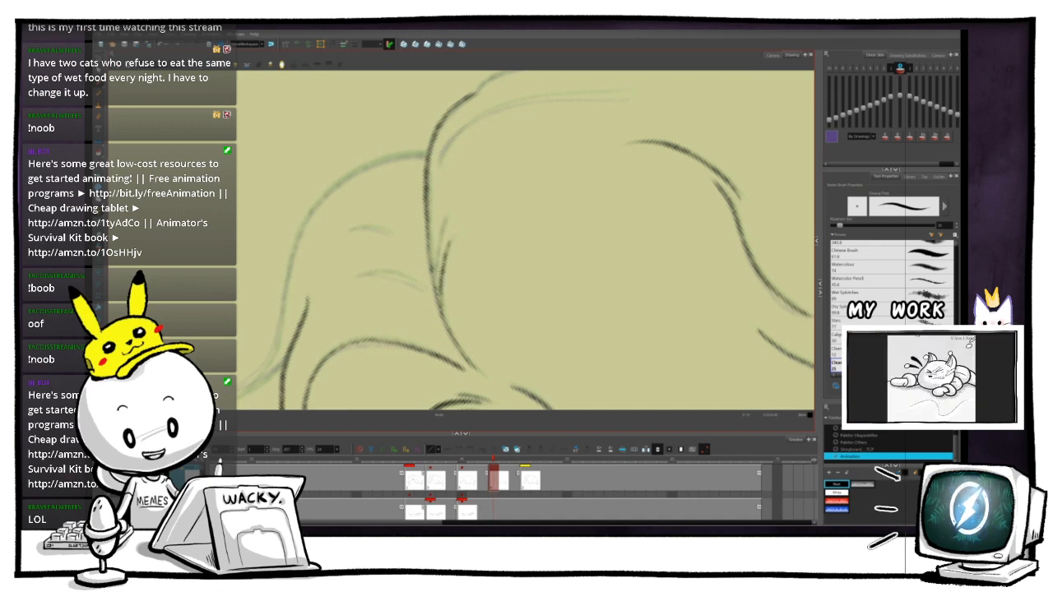
pyautogui.moveTo(441, 231); pyautogui.dragTo(435, 259)
pyautogui.hotkey('ctrl', 'alt')
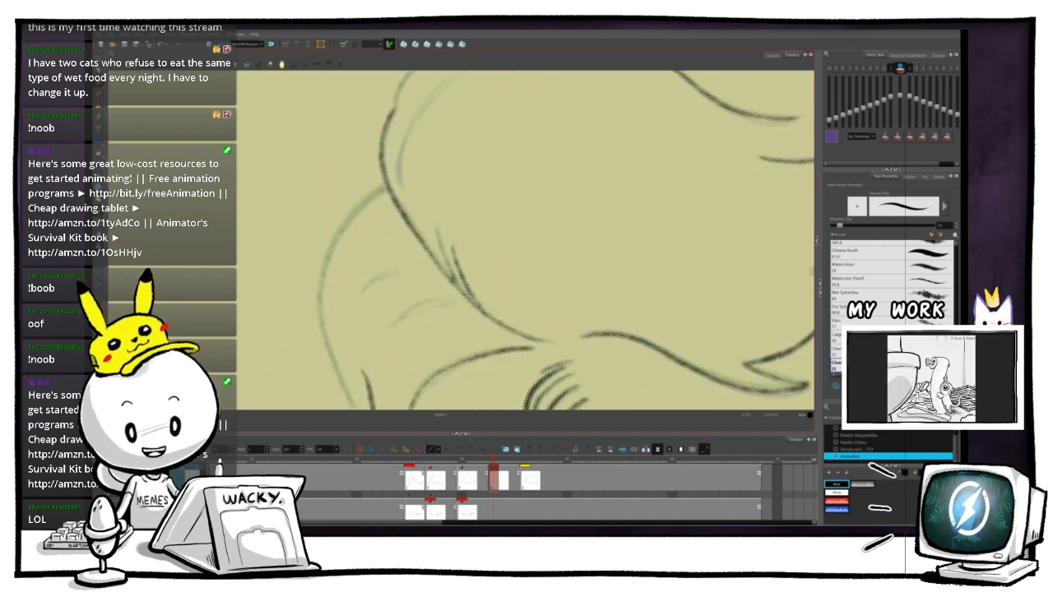
pyautogui.hotkey('ctrl', 'alt')
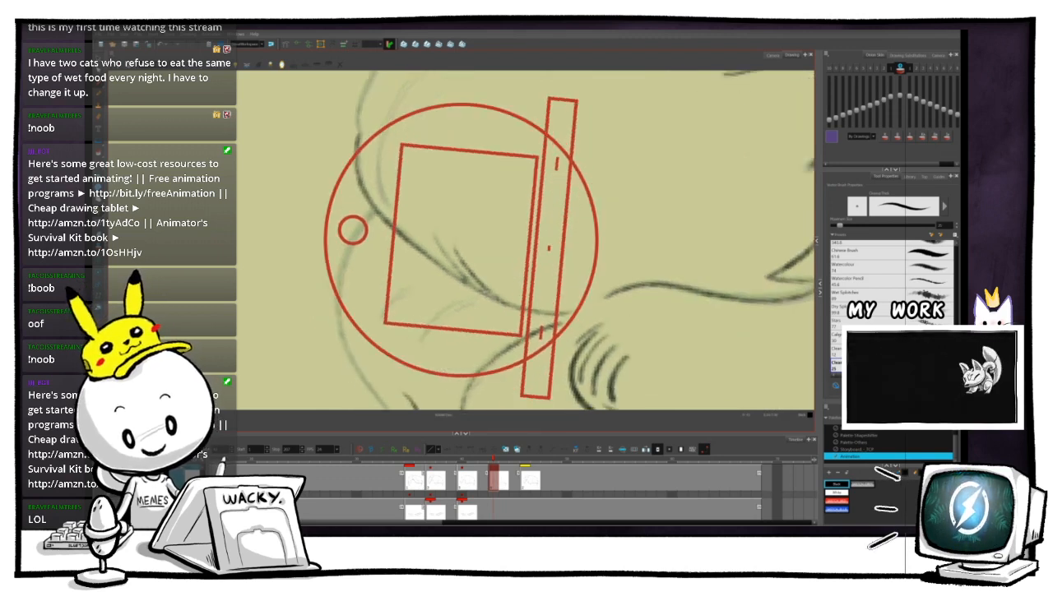
pyautogui.moveTo(527, 205); pyautogui.dragTo(553, 362)
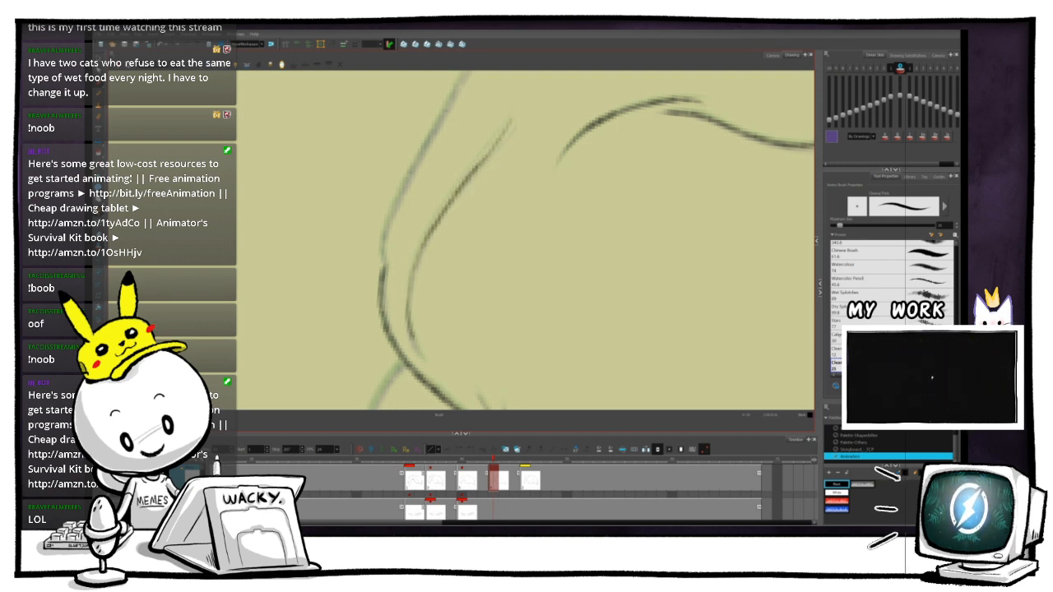
# - Flip repeatedly between the current and next drawings to check the motion of the main hair mass's front edge
pyautogui.press('1')
pyautogui.press('1')
pyautogui.press('g')
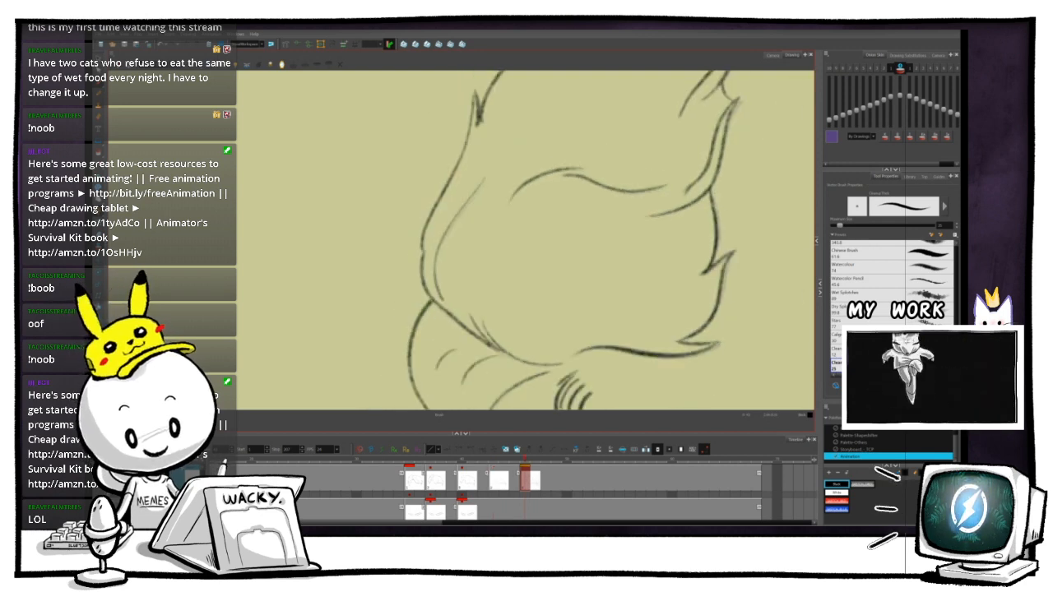
pyautogui.press('f')
pyautogui.press('g')
pyautogui.press('f')
pyautogui.press('g')
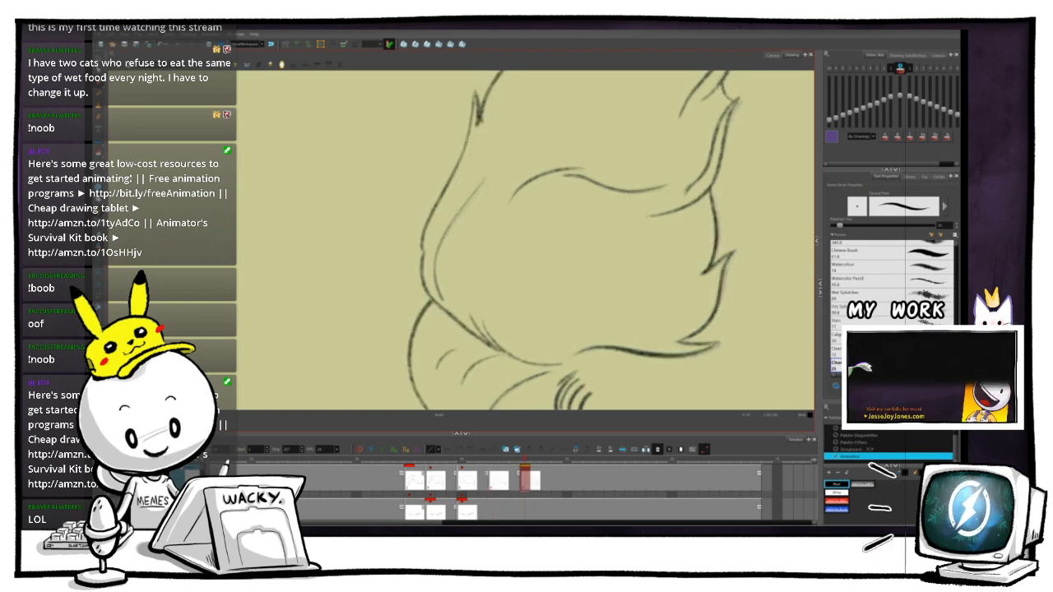
pyautogui.press('f')
pyautogui.press('g')
pyautogui.press('f')
pyautogui.press('g')
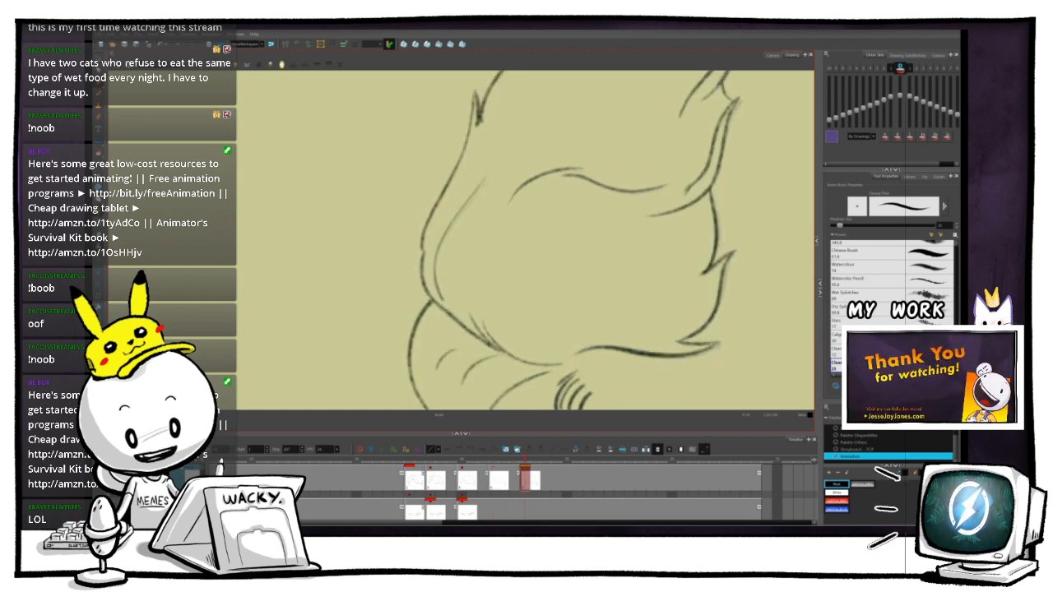
pyautogui.press('f')
pyautogui.press('g')
pyautogui.press('f')
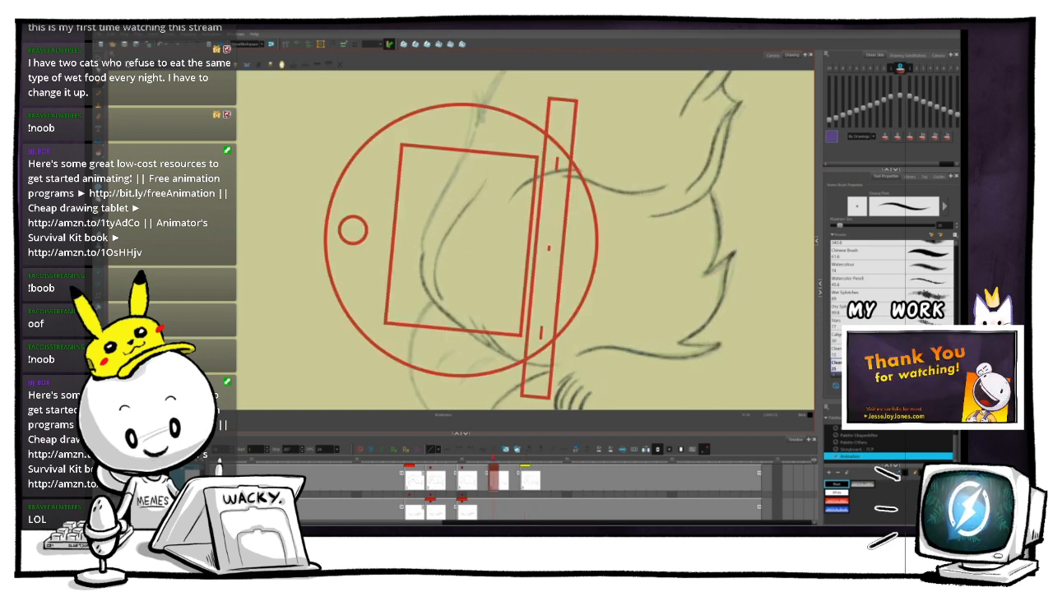
# - Examine the traced front edge and inner contour of the main mass up close and within the whole hair shape
pyautogui.press('v')
pyautogui.press('2')
pyautogui.press('2')
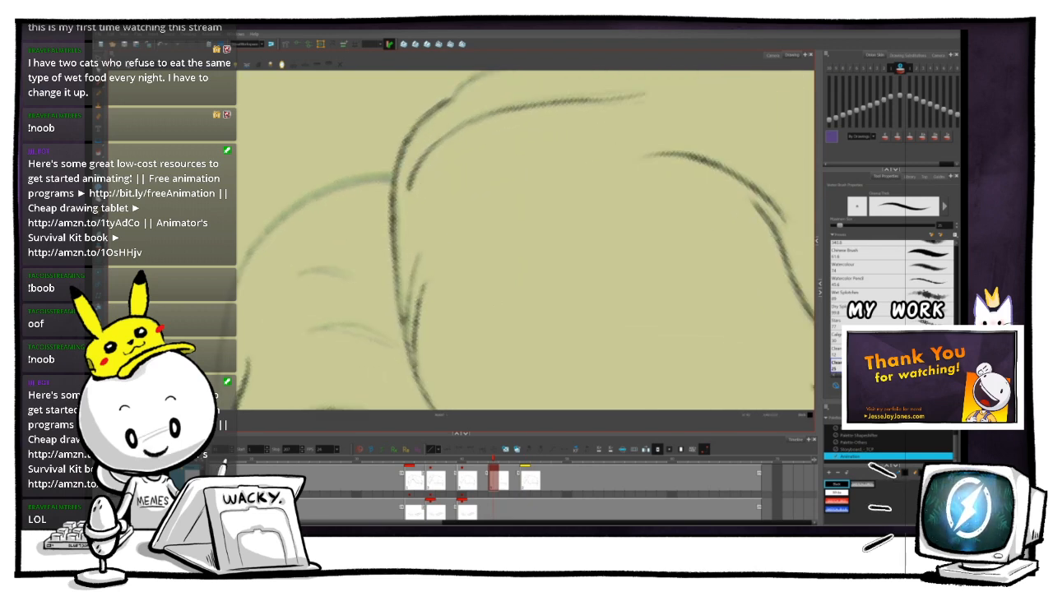
pyautogui.press('space')
pyautogui.moveTo(395, 210); pyautogui.dragTo(410, 308)
pyautogui.press('1')
pyautogui.press('1')
pyautogui.press('1')
pyautogui.press('1')
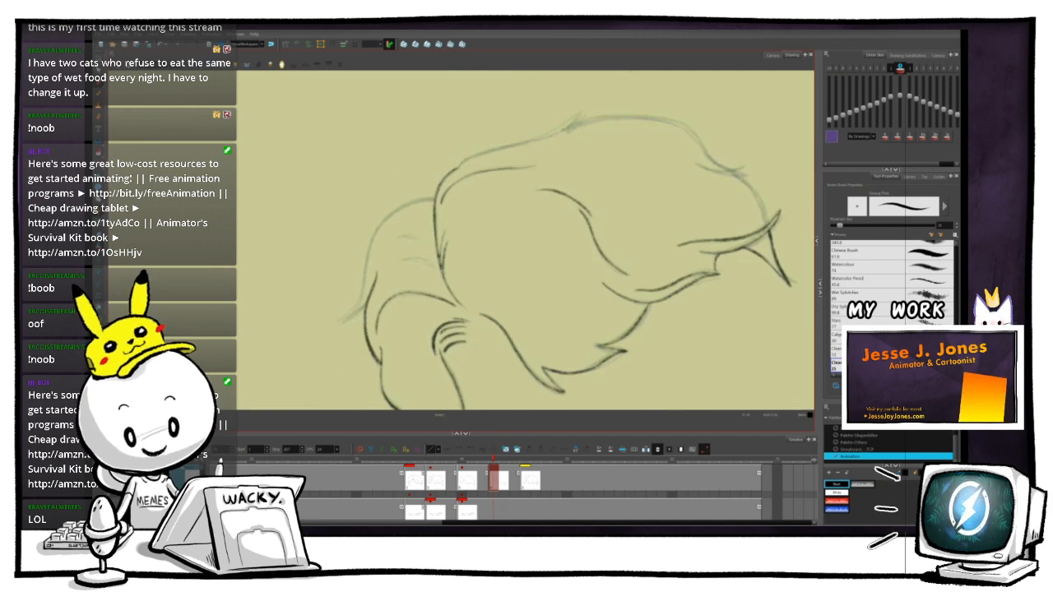
# - Trace the two short curved detail strands inside the side lock, between the main mass and the front lock
pyautogui.press('v')
pyautogui.press('c')
pyautogui.press('c')
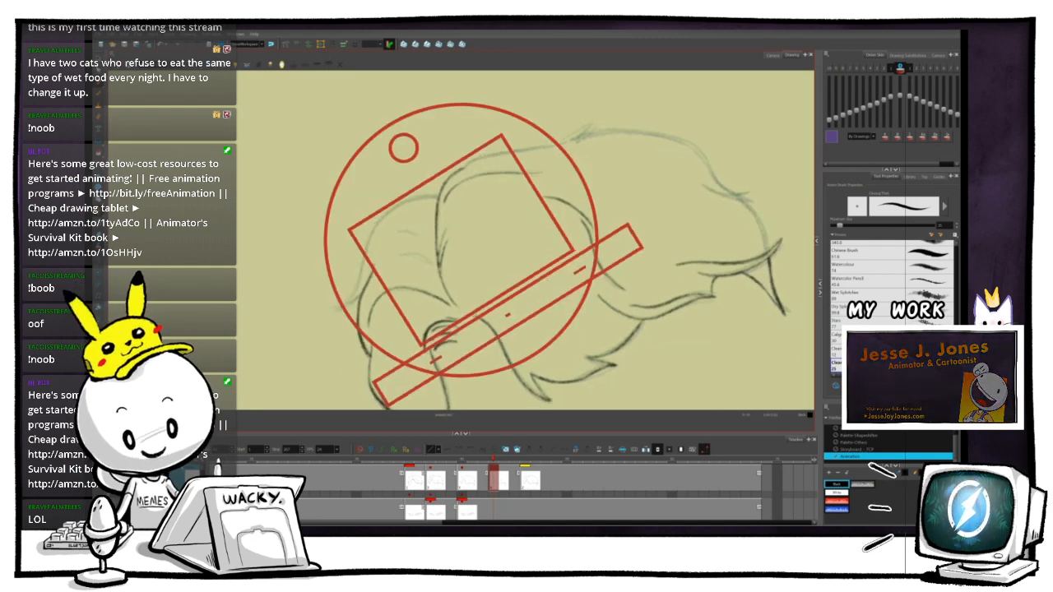
pyautogui.press('2')
pyautogui.press('2')
pyautogui.press('2')
pyautogui.press('2')
pyautogui.press('2')
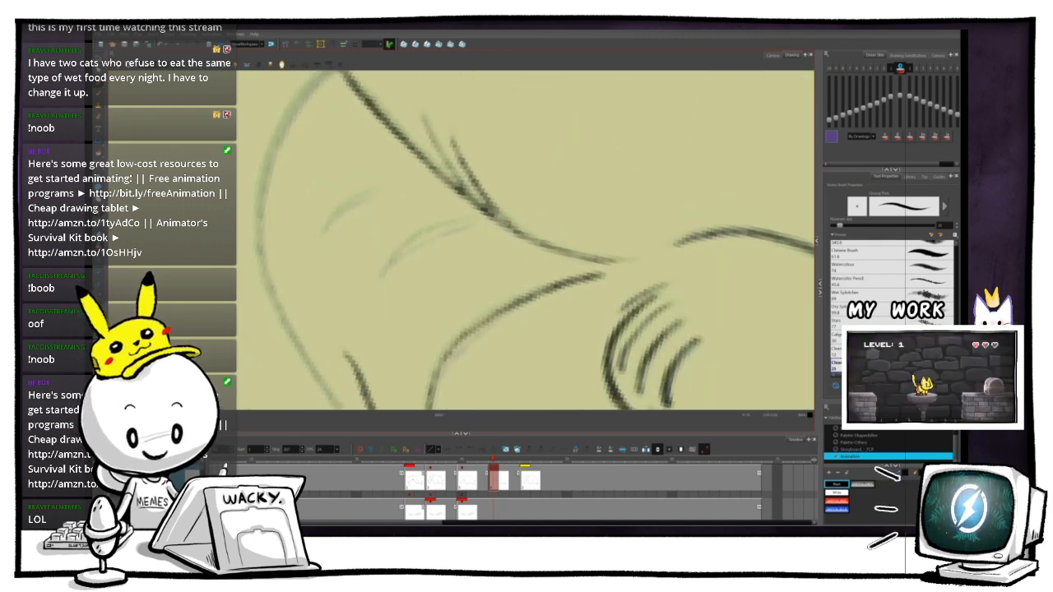
pyautogui.press('c')
pyautogui.press('c')
pyautogui.press('2')
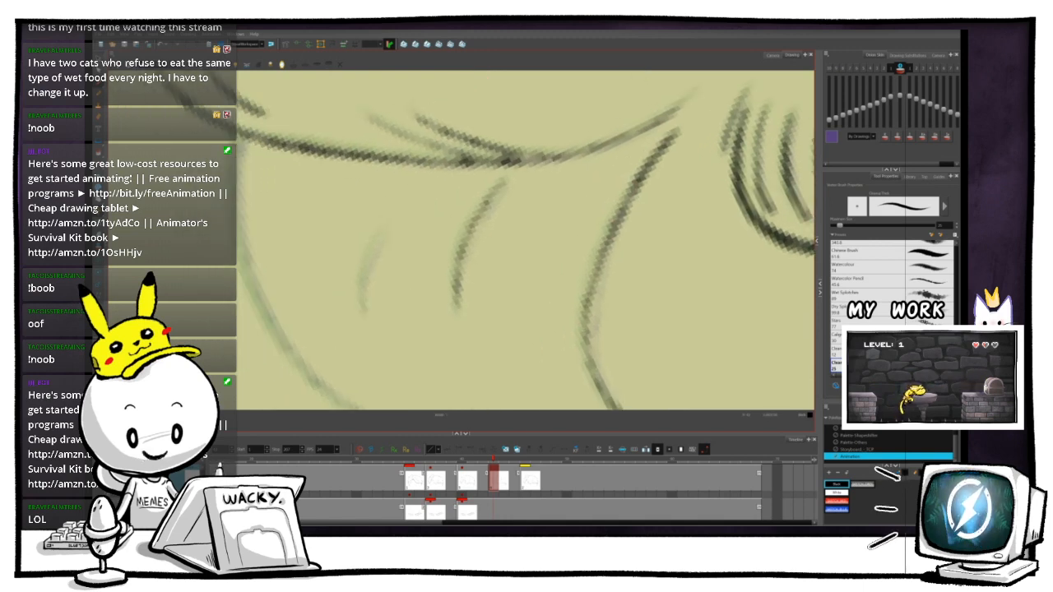
pyautogui.moveTo(377, 240); pyautogui.dragTo(362, 306)
pyautogui.press('1')
pyautogui.press('1')
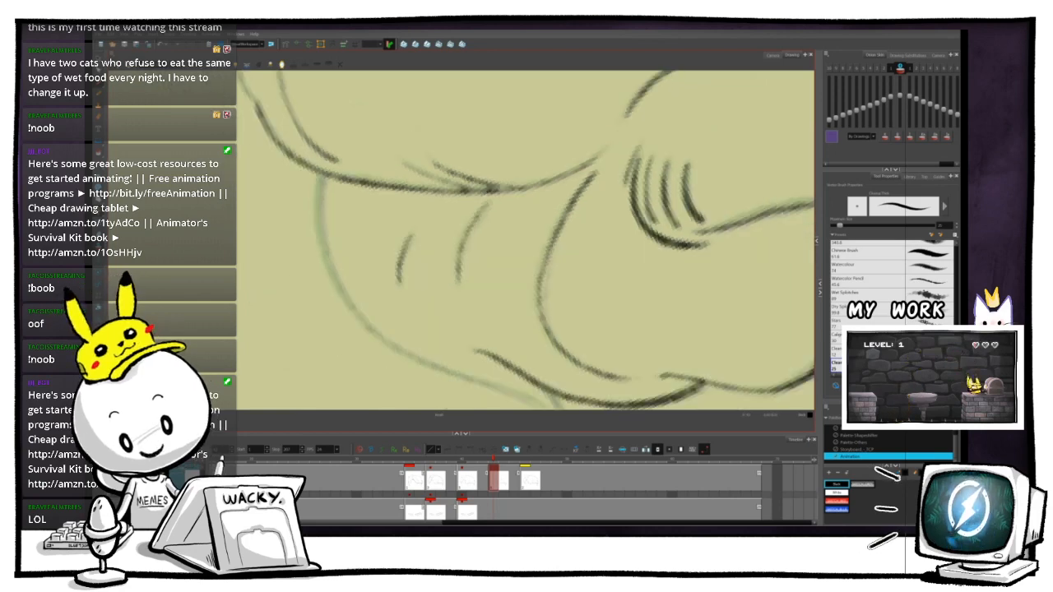
pyautogui.press('1')
pyautogui.press('2')
pyautogui.press('2')
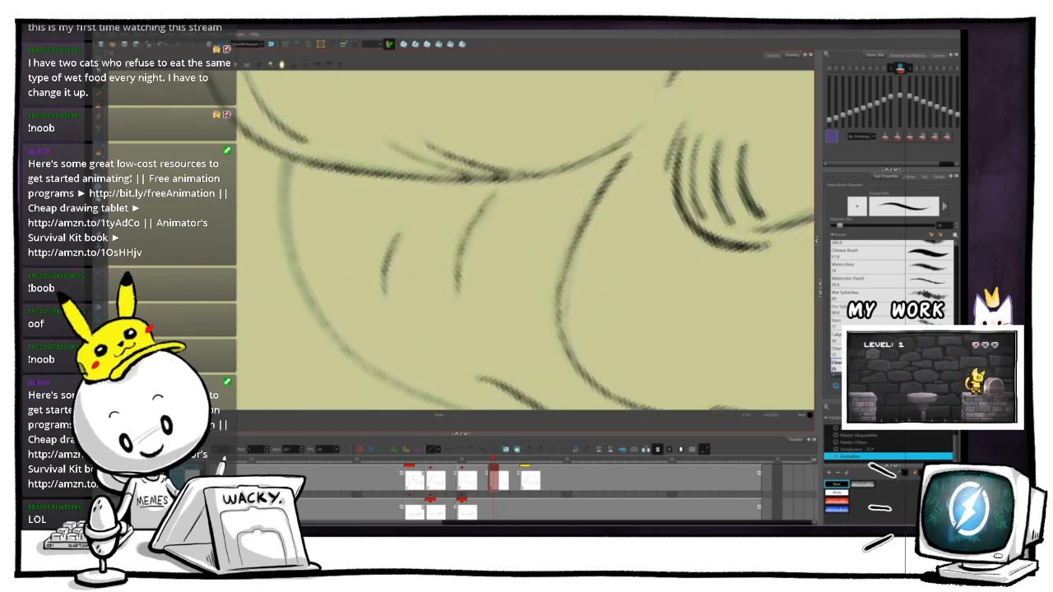
# - Trace the short pointed tip of the side lock where it branches off the curved strand beside the front lock
pyautogui.press('1')
pyautogui.press('1')
pyautogui.press('1')
pyautogui.hotkey('ctrl', 'alt')
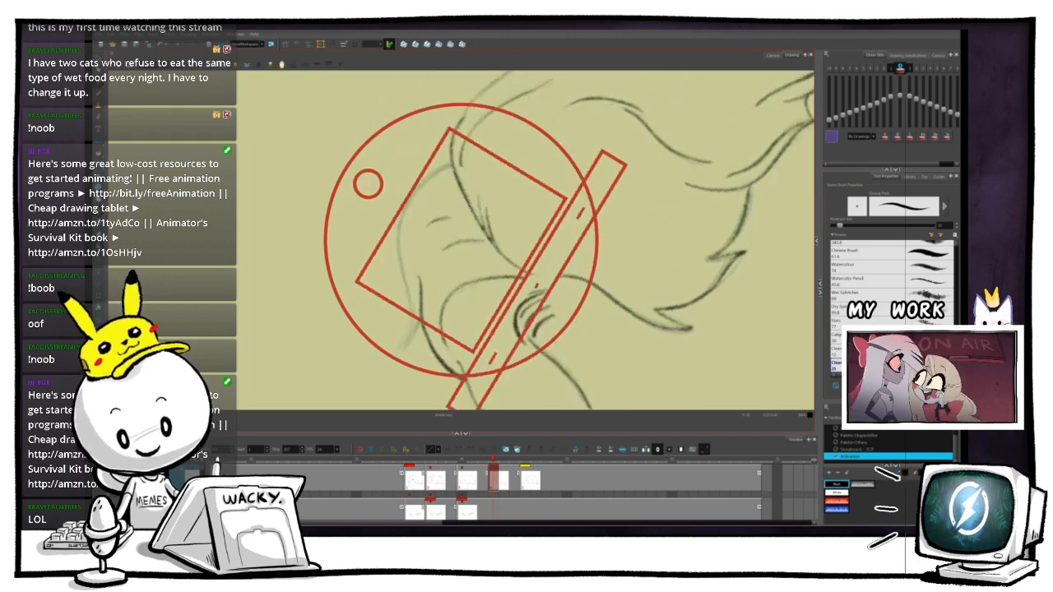
pyautogui.hotkey('ctrl', 'alt')
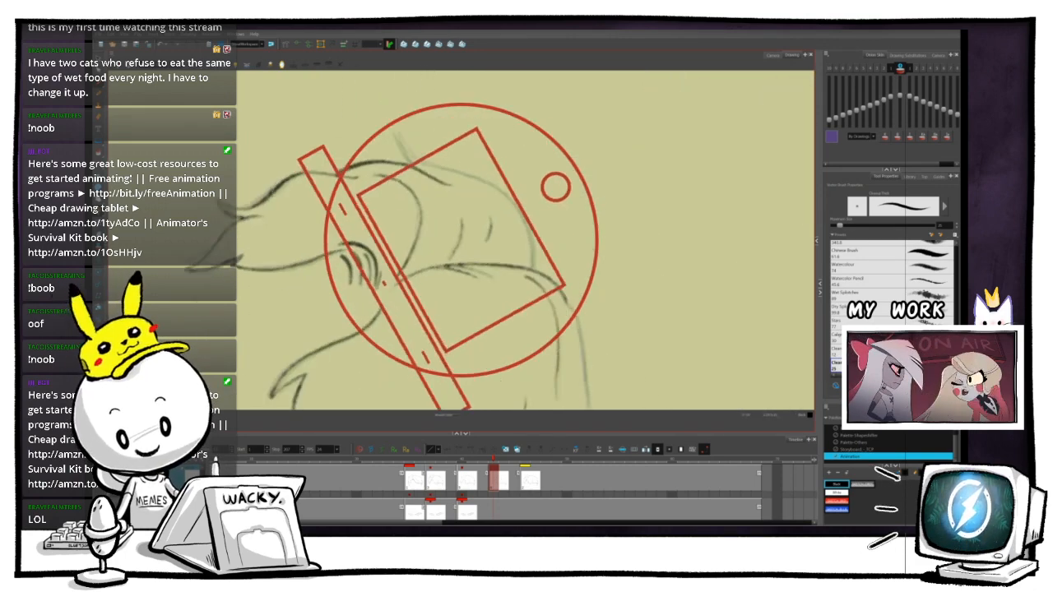
pyautogui.press('2')
pyautogui.press('2')
pyautogui.press('2')
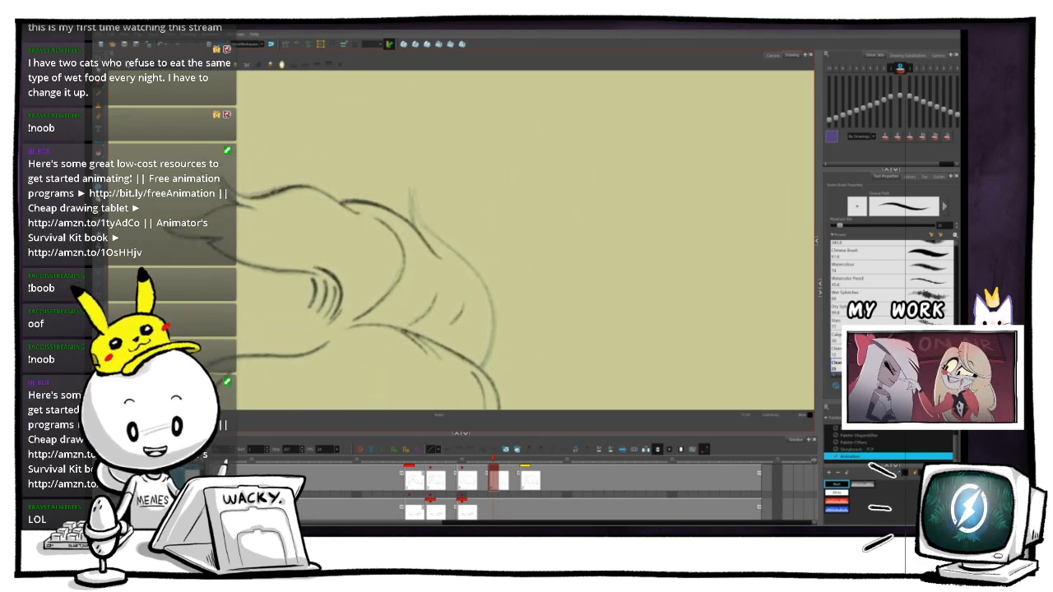
pyautogui.press('space')
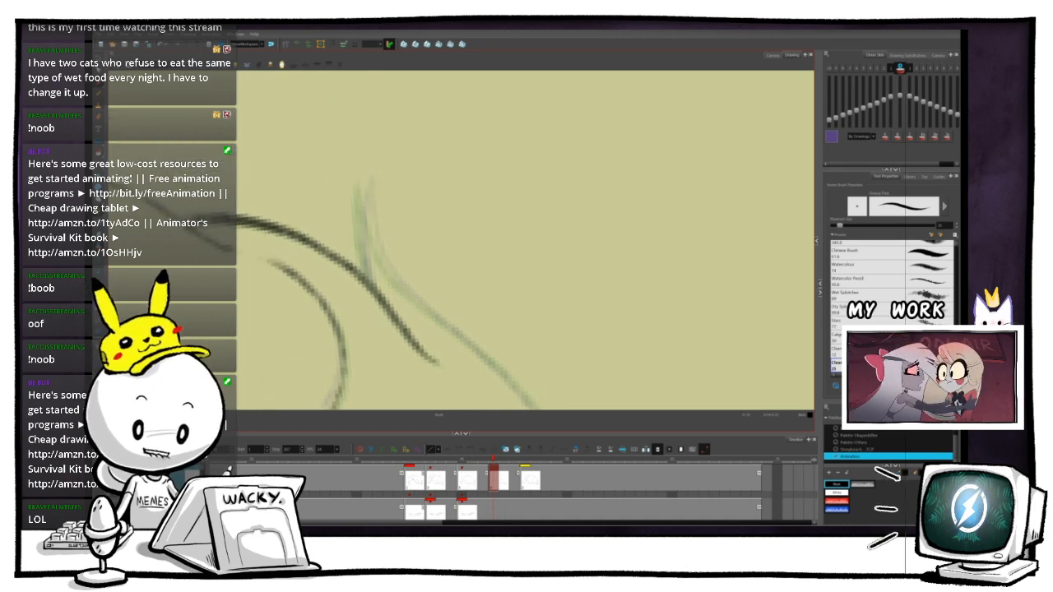
pyautogui.hotkey('ctrl', 'alt')
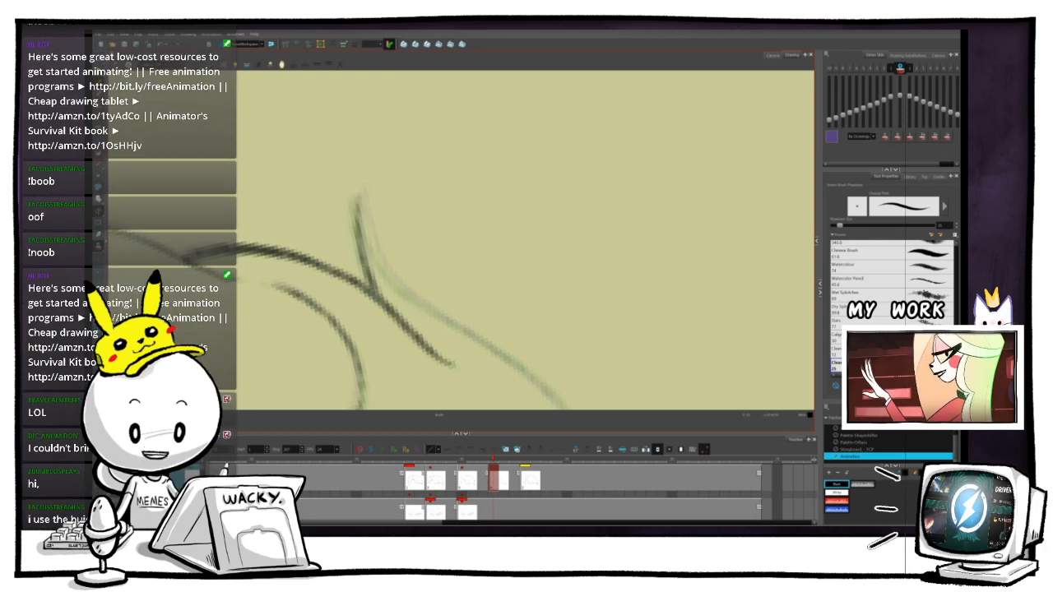
pyautogui.moveTo(379, 294); pyautogui.dragTo(548, 268)
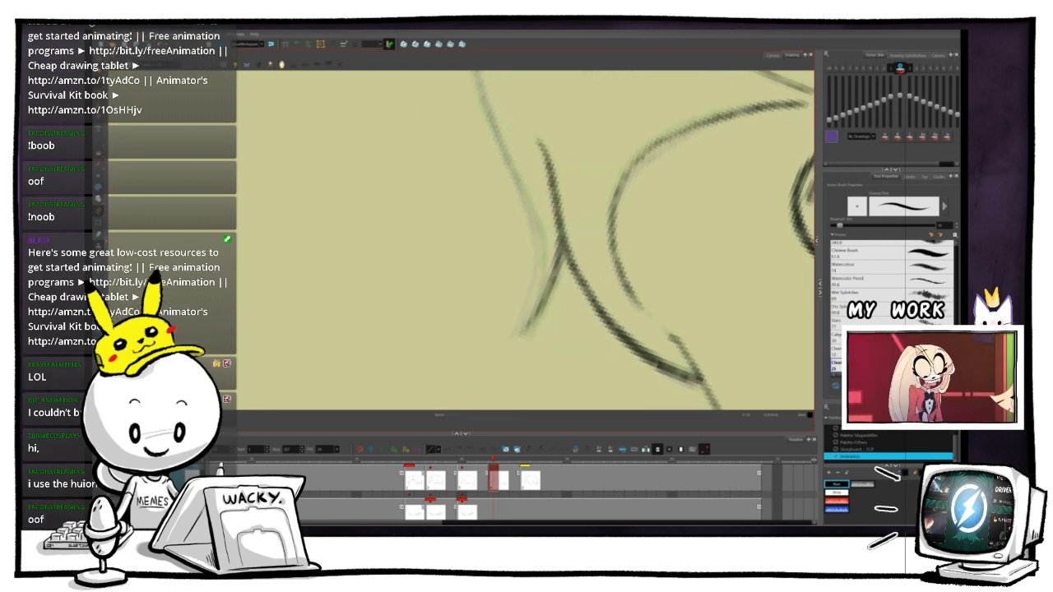
pyautogui.press('1')
pyautogui.press('1')
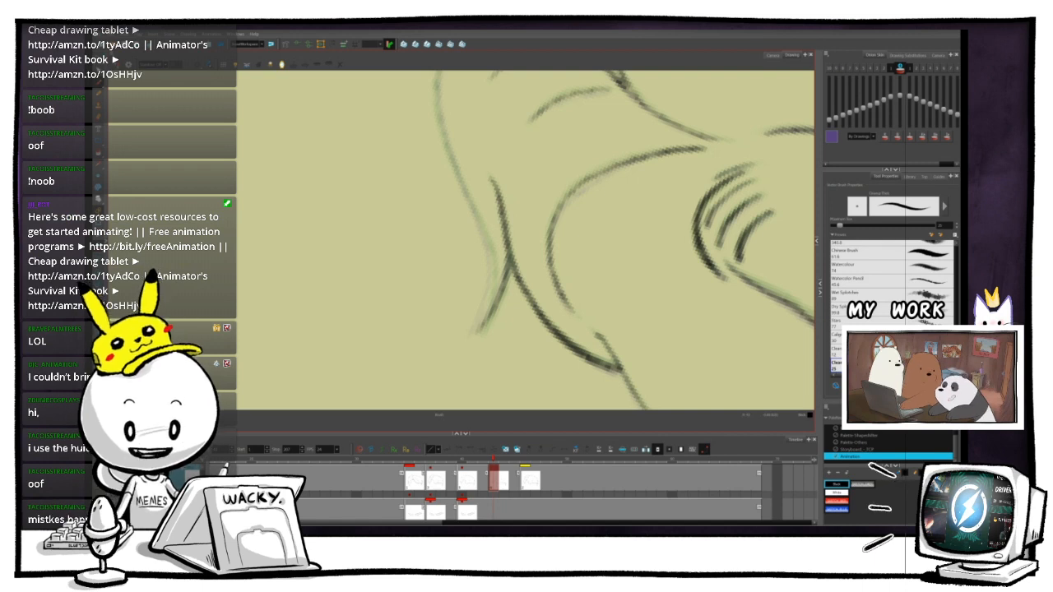
pyautogui.hotkey('ctrl', 'alt')
pyautogui.moveTo(576, 247); pyautogui.dragTo(575, 239)
pyautogui.scroll(-3, 525, 240)
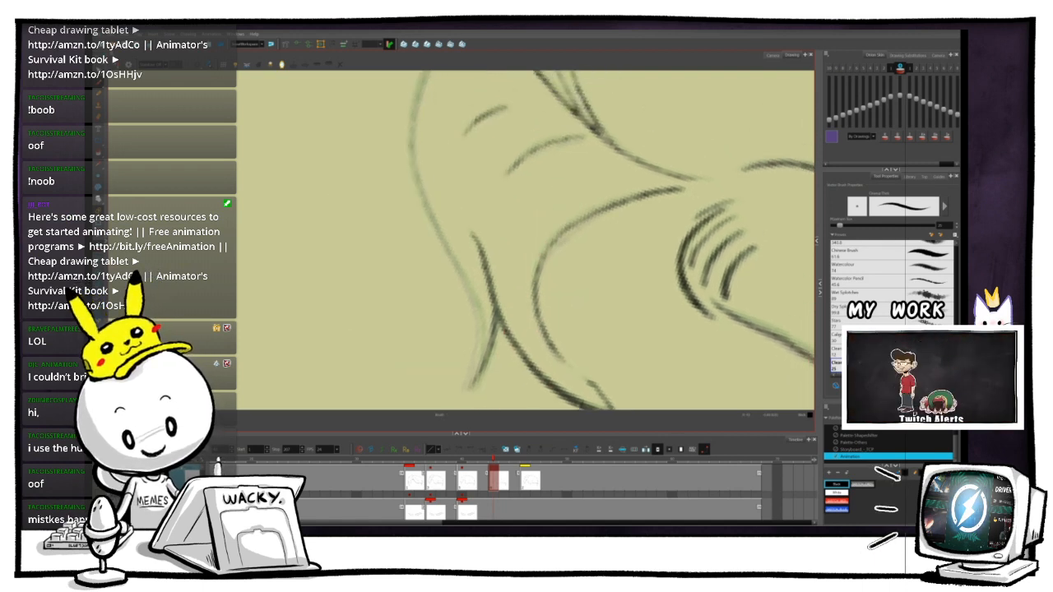
# - Trace the outer contour of the side lock from the parting down to its pointed tip
pyautogui.moveTo(526, 241); pyautogui.dragTo(488, 255)
pyautogui.click(465, 434)
pyautogui.moveTo(526, 287); pyautogui.dragTo(532, 279)
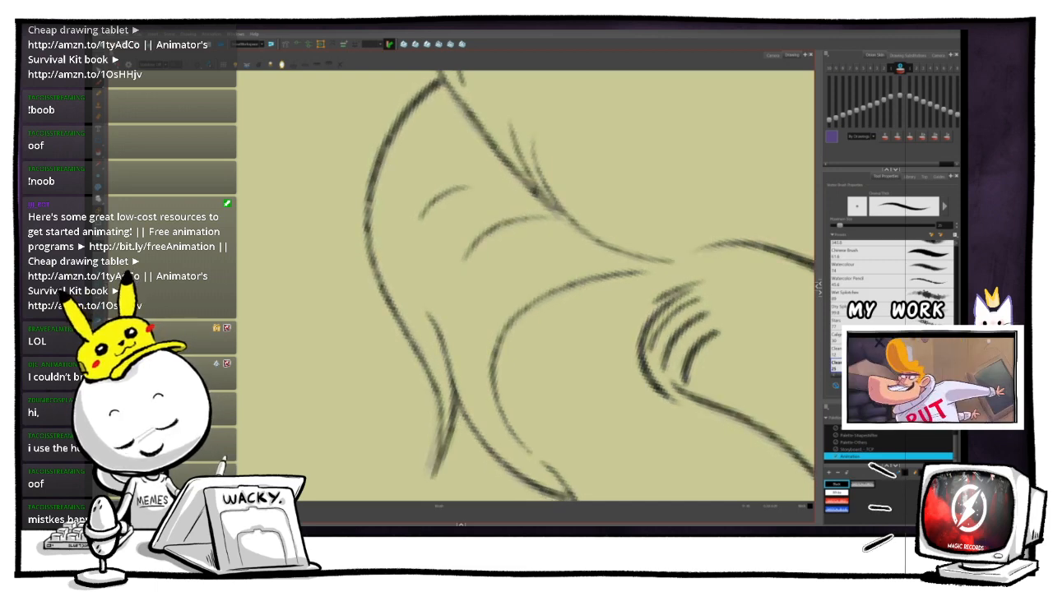
pyautogui.moveTo(527, 246)
pyautogui.mouseDown()
pyautogui.moveTo(365, 430)
pyautogui.moveTo(489, 374)
pyautogui.mouseUp()
pyautogui.moveTo(561, 356); pyautogui.dragTo(607, 431)
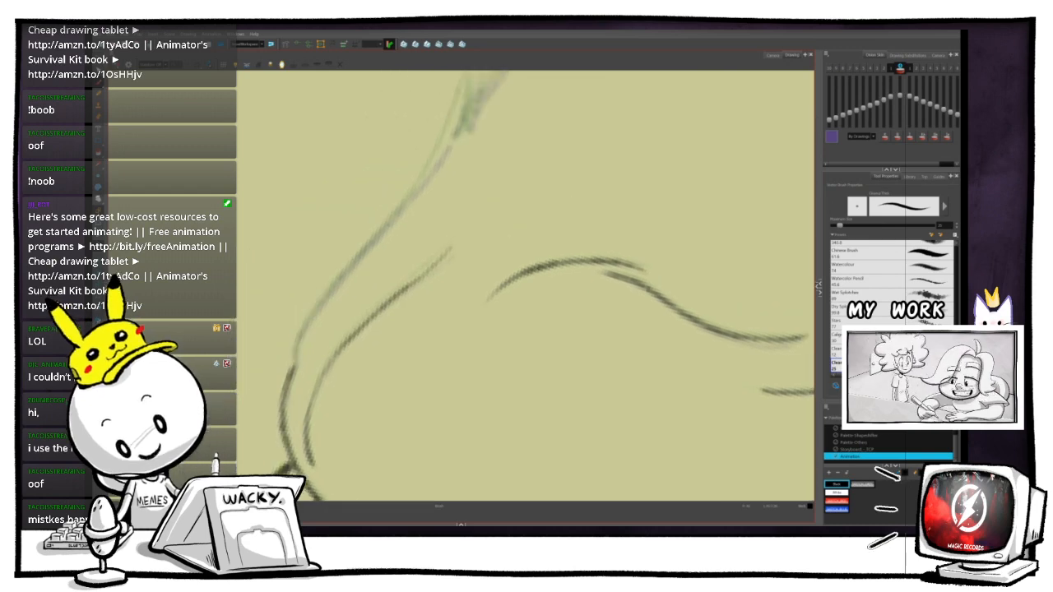
# - Trace the short curved tuft that crosses the back contour of the main hair mass
pyautogui.scroll(-2, 607, 431)
pyautogui.moveTo(527, 296); pyautogui.dragTo(294, 406)
pyautogui.moveTo(576, 206); pyautogui.dragTo(462, 339)
pyautogui.scroll(2, 503, 282)
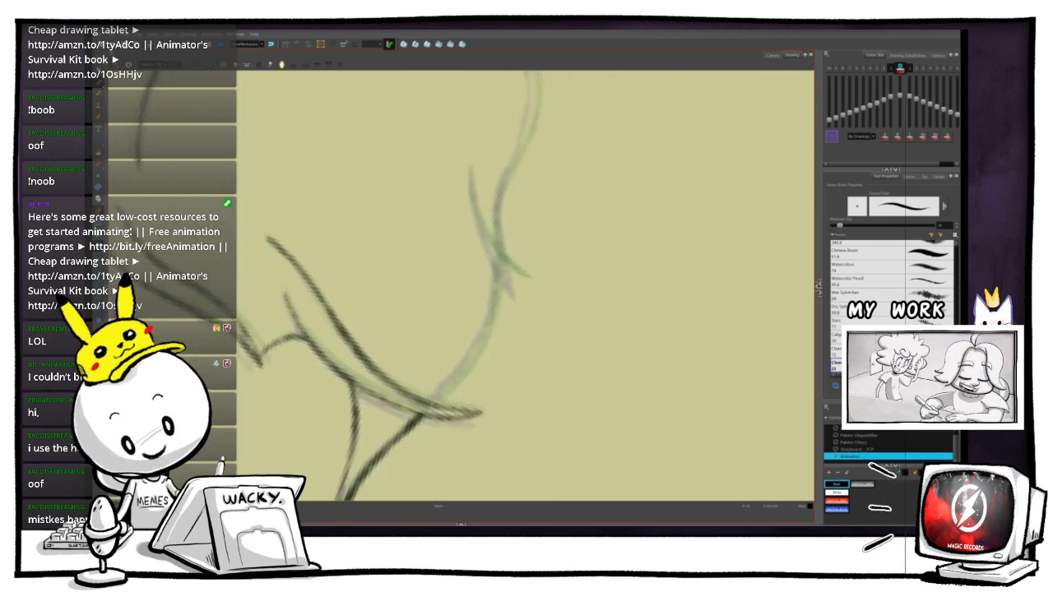
pyautogui.press('g')
pyautogui.press('f')
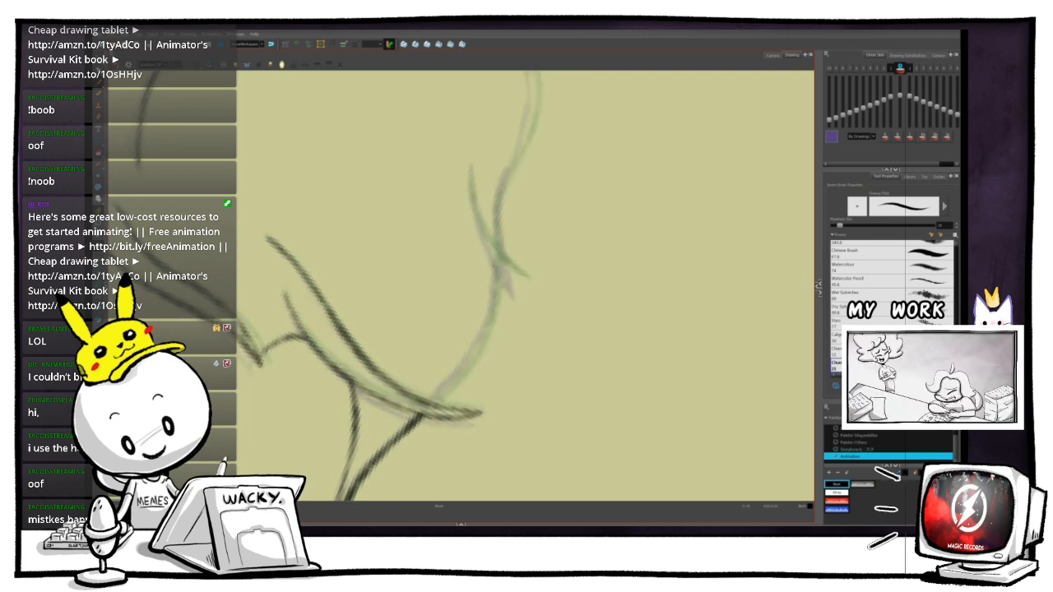
pyautogui.moveTo(576, 206); pyautogui.dragTo(599, 259)
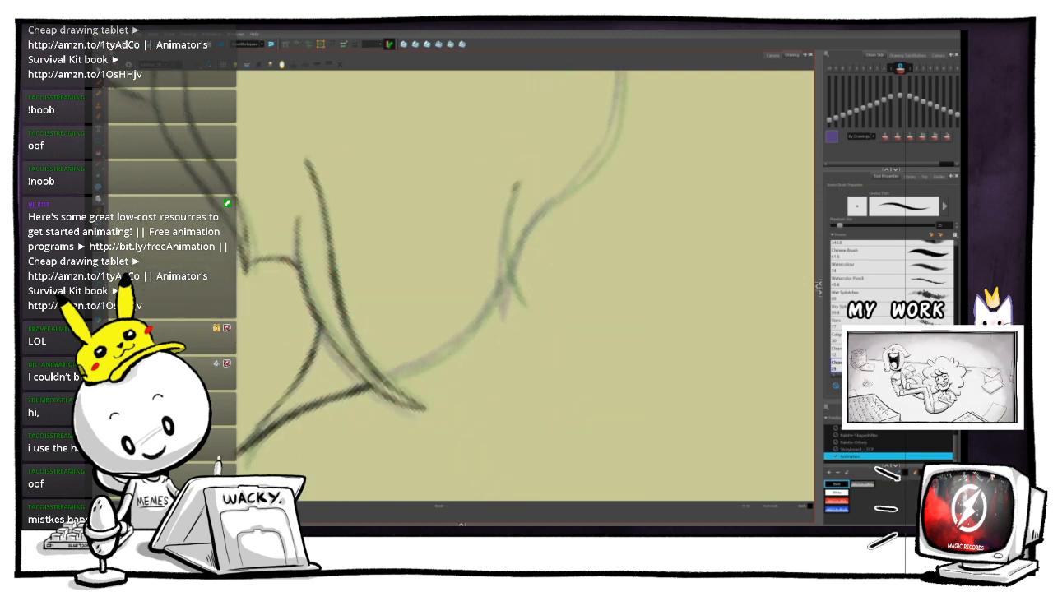
pyautogui.moveTo(505, 228); pyautogui.dragTo(499, 279)
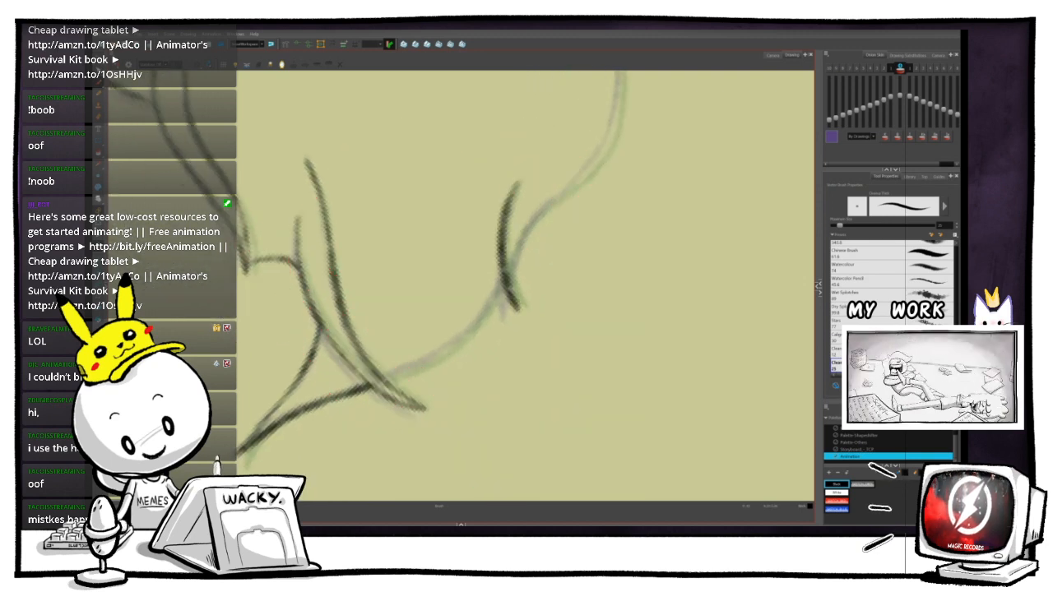
# - Trace the short stretch of back contour running into the tuft and check its motion by flipping between neighbouring drawings
pyautogui.press('g')
pyautogui.press('f')
pyautogui.press('g')
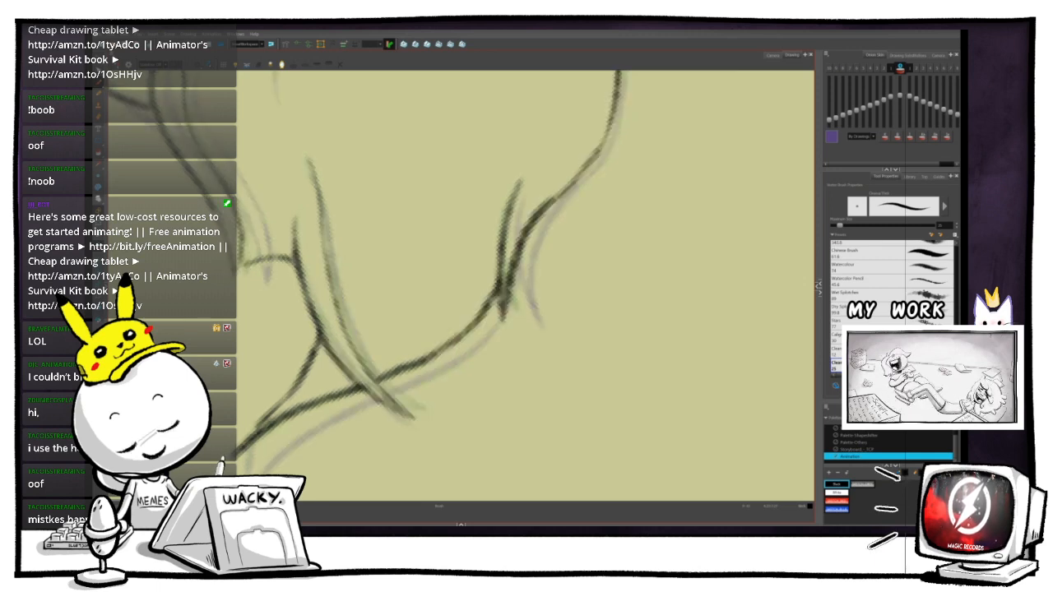
pyautogui.press('f')
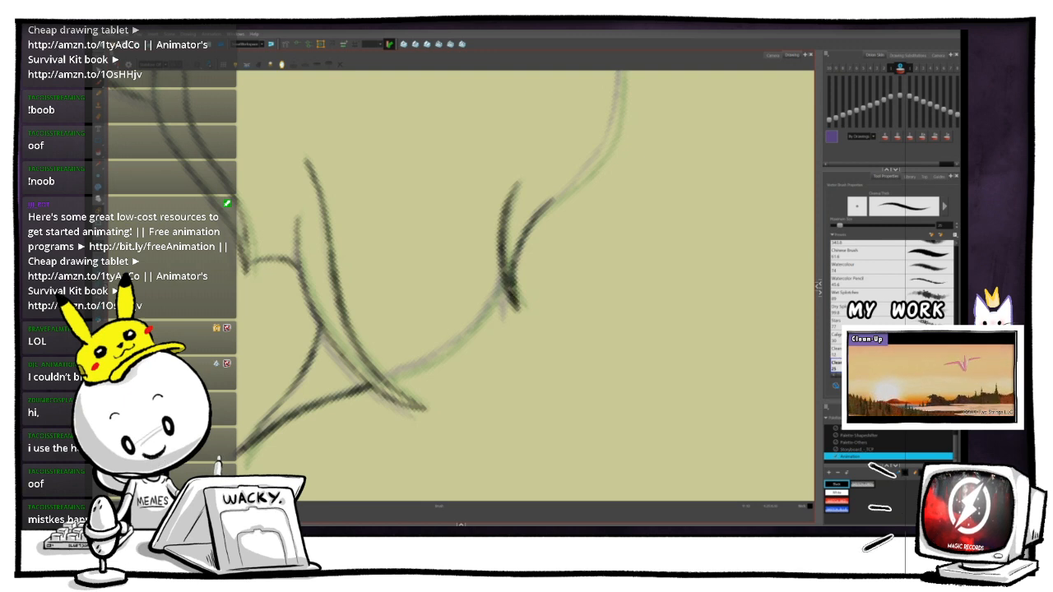
pyautogui.press('g')
pyautogui.press('f')
pyautogui.press('g')
pyautogui.press('f')
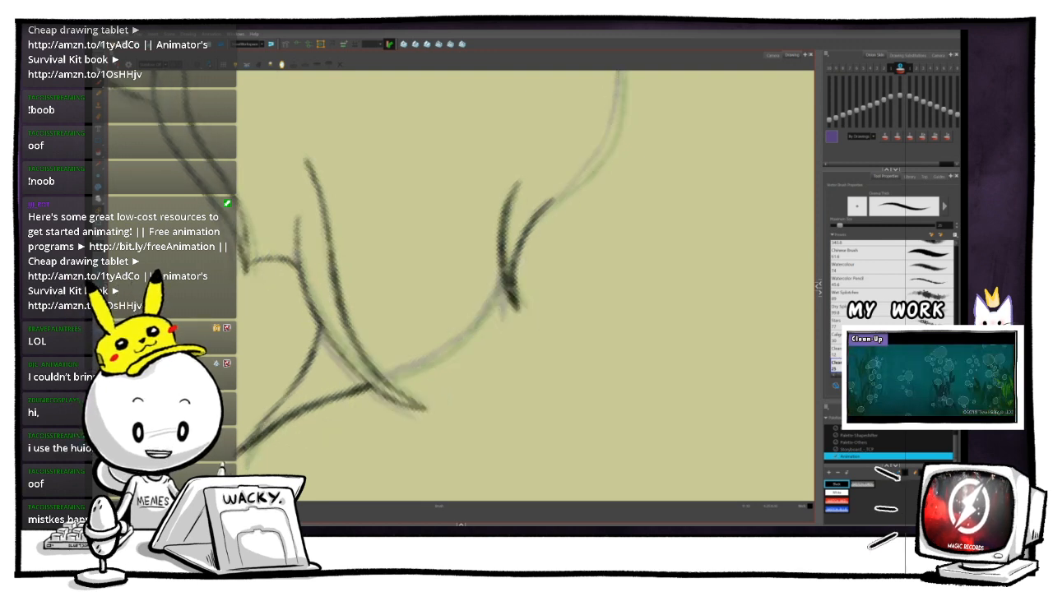
pyautogui.press('g')
pyautogui.press('f')
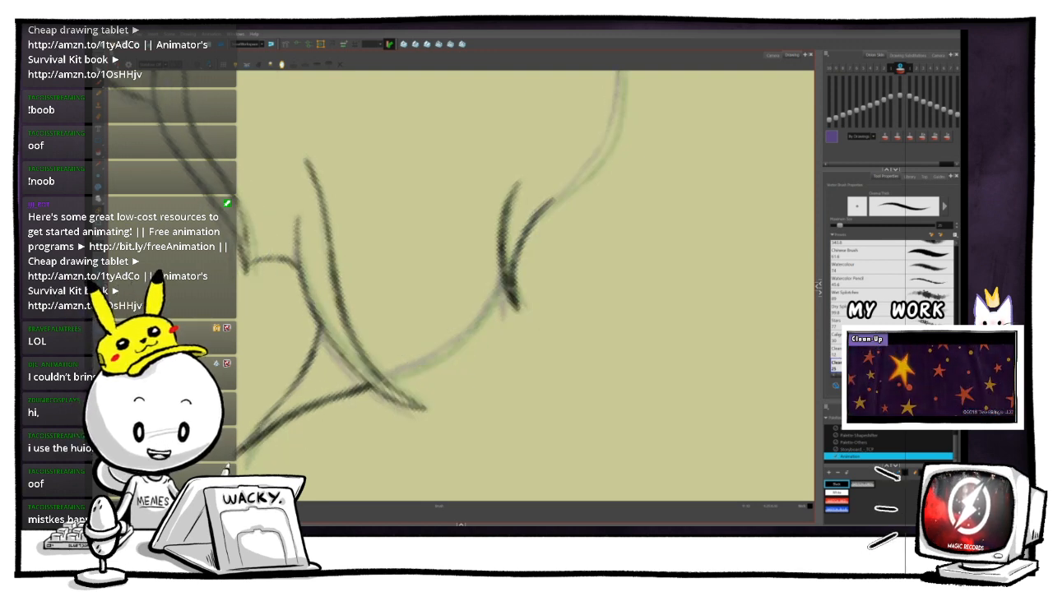
# - Trace the main mass's back contour from the tuft down to the pointed lower lock
pyautogui.moveTo(535, 220)
pyautogui.mouseDown()
pyautogui.moveTo(555, 201)
pyautogui.moveTo(524, 164)
pyautogui.moveTo(455, 141)
pyautogui.moveTo(388, 144)
pyautogui.moveTo(385, 101)
pyautogui.moveTo(402, 123)
pyautogui.moveTo(470, 149)
pyautogui.mouseUp()
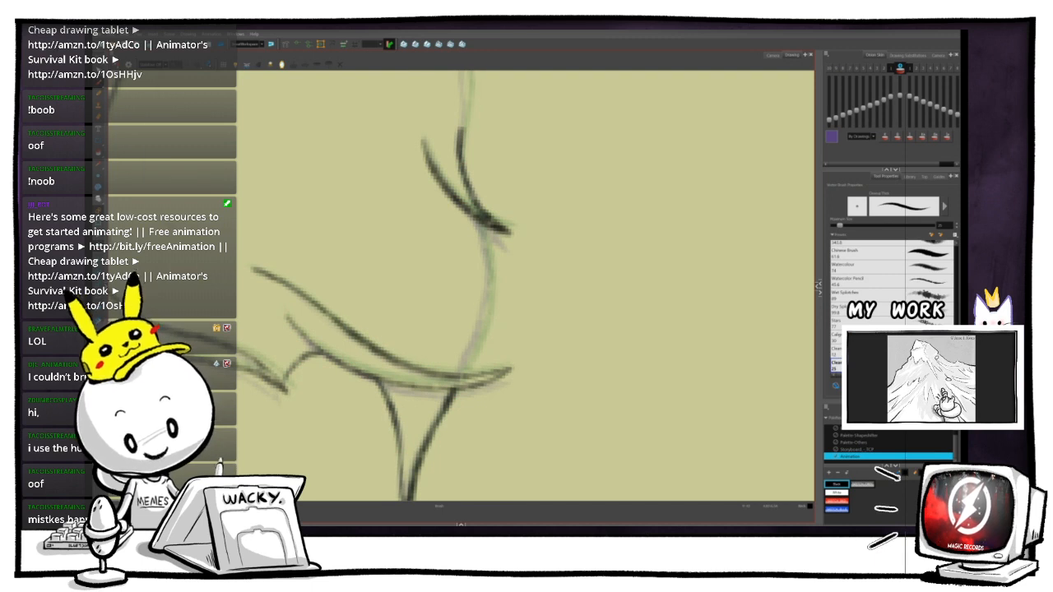
pyautogui.press('f')
pyautogui.press('g')
pyautogui.press('f')
pyautogui.press('g')
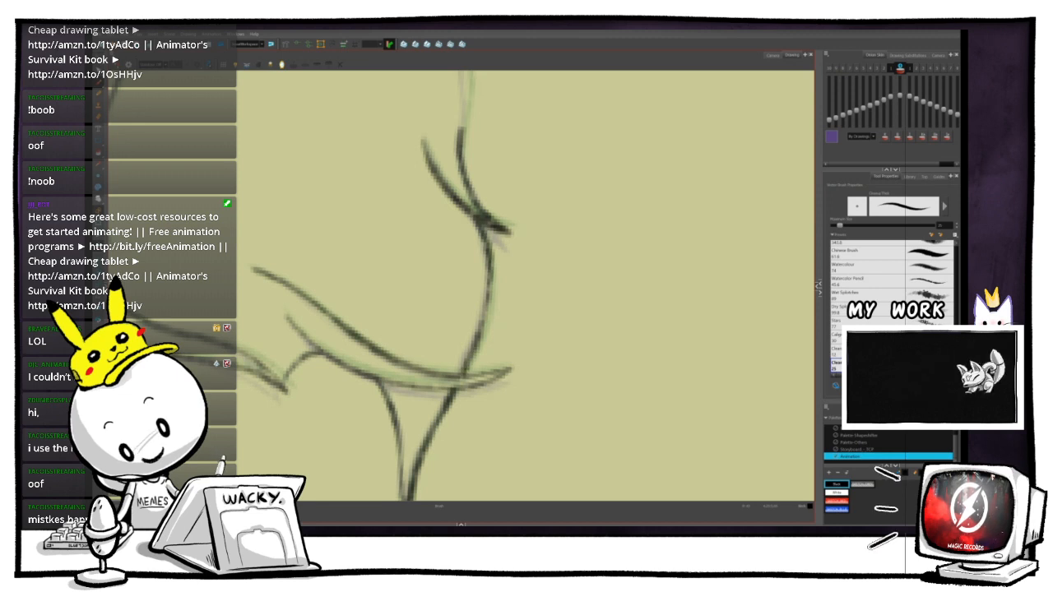
# - Flip repeatedly between the current and next drawings to check the motion of the lower back contour and tuft
pyautogui.press('g')
pyautogui.press('f')
pyautogui.press('g')
pyautogui.press('f')
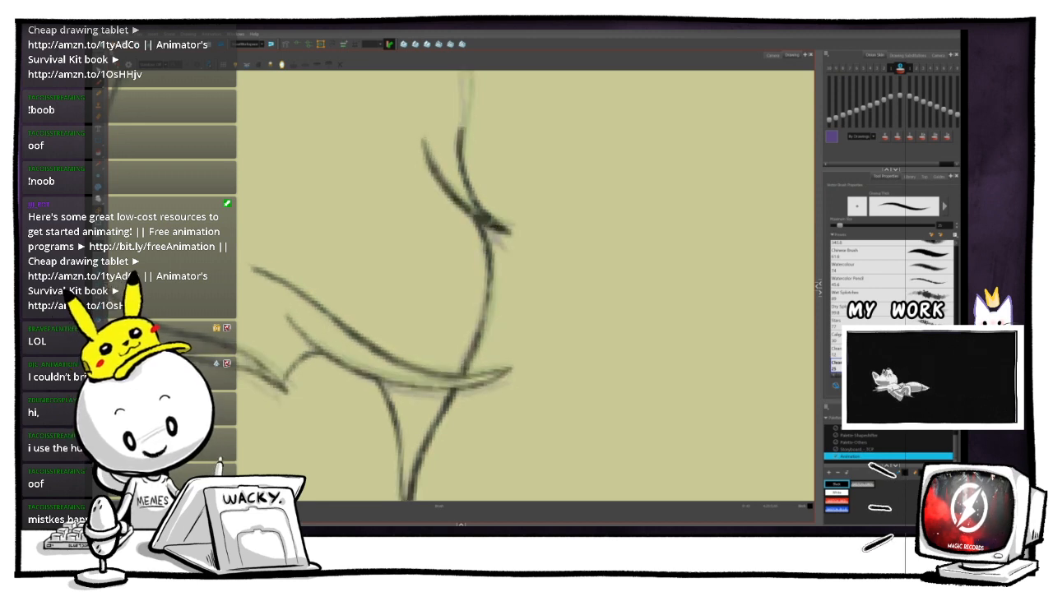
pyautogui.press('g')
pyautogui.press('f')
pyautogui.press('g')
pyautogui.press('f')
pyautogui.press('g')
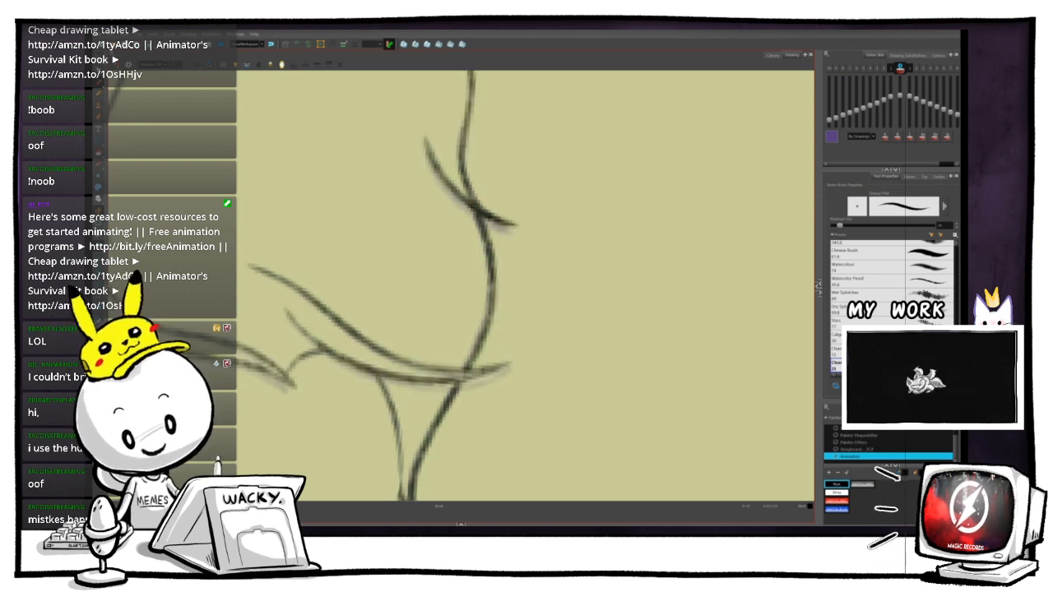
# - Trace the small pointed tuft on the top contour of the main hair mass
pyautogui.moveTo(473, 206); pyautogui.dragTo(469, 405)
pyautogui.press('f')
pyautogui.moveTo(542, 246); pyautogui.dragTo(552, 281)
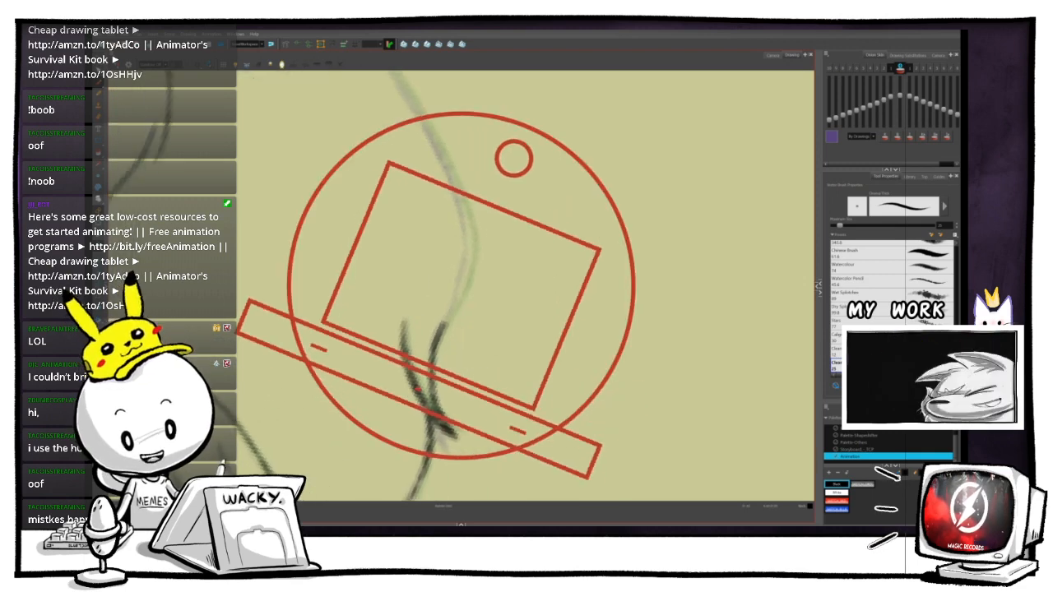
pyautogui.moveTo(412, 197); pyautogui.dragTo(531, 419)
pyautogui.moveTo(576, 329); pyautogui.dragTo(459, 164)
pyautogui.moveTo(414, 317); pyautogui.dragTo(458, 167)
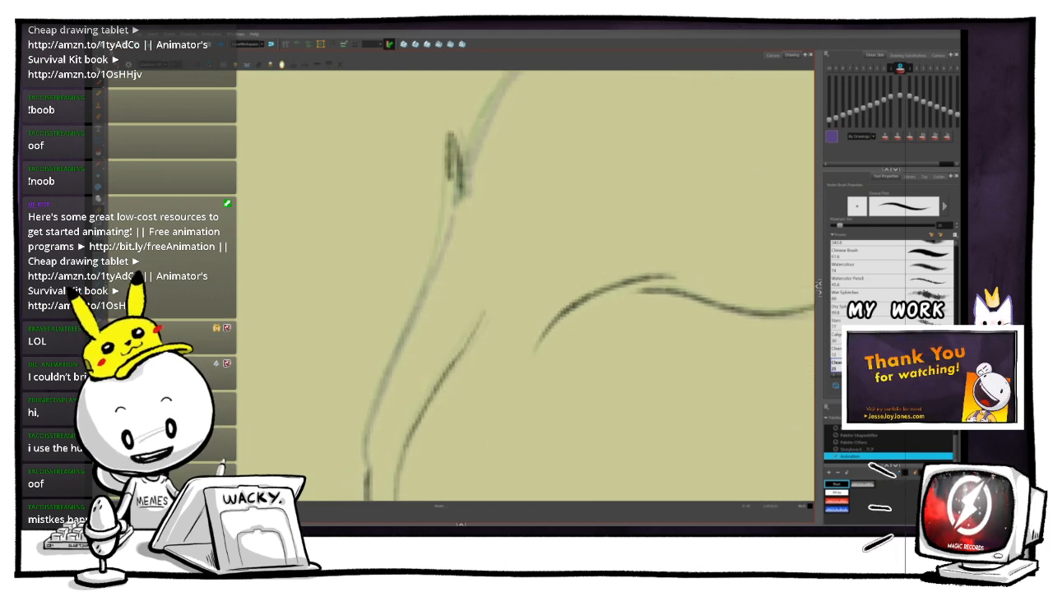
# - Trace the top contour of the main mass from the crown tuft to the parting and flip drawings to check it
pyautogui.moveTo(448, 272); pyautogui.dragTo(487, 164)
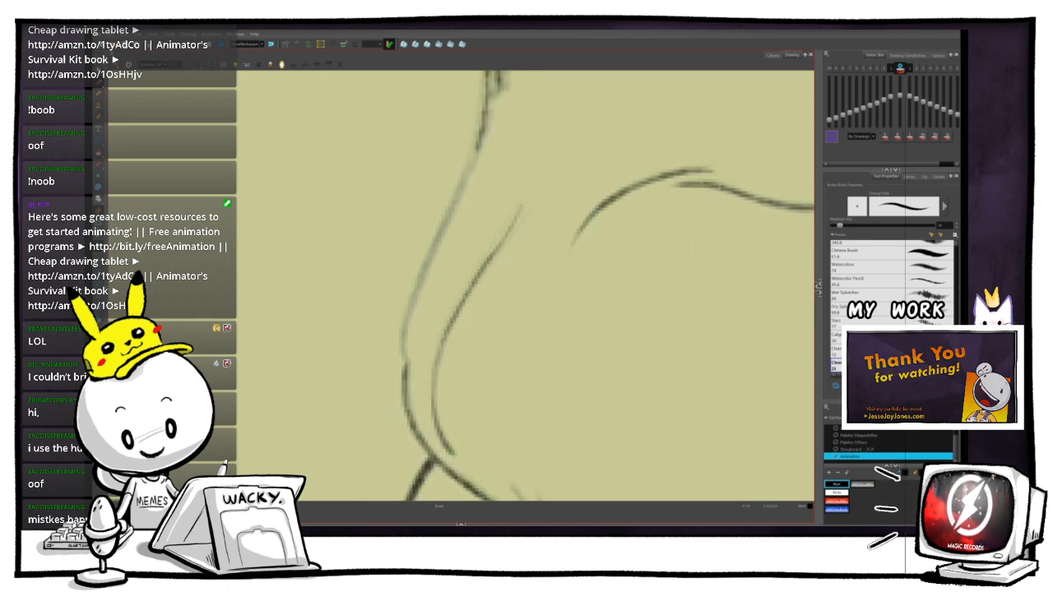
pyautogui.moveTo(483, 123); pyautogui.dragTo(388, 388)
pyautogui.press('g')
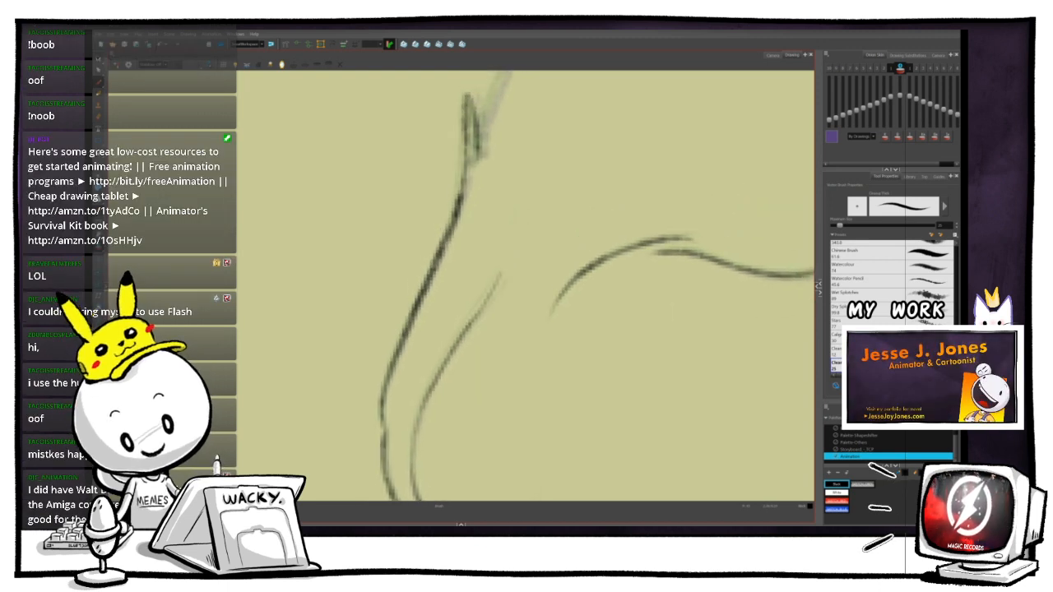
pyautogui.press('g')
pyautogui.press('f')
pyautogui.press('g')
pyautogui.press('f')
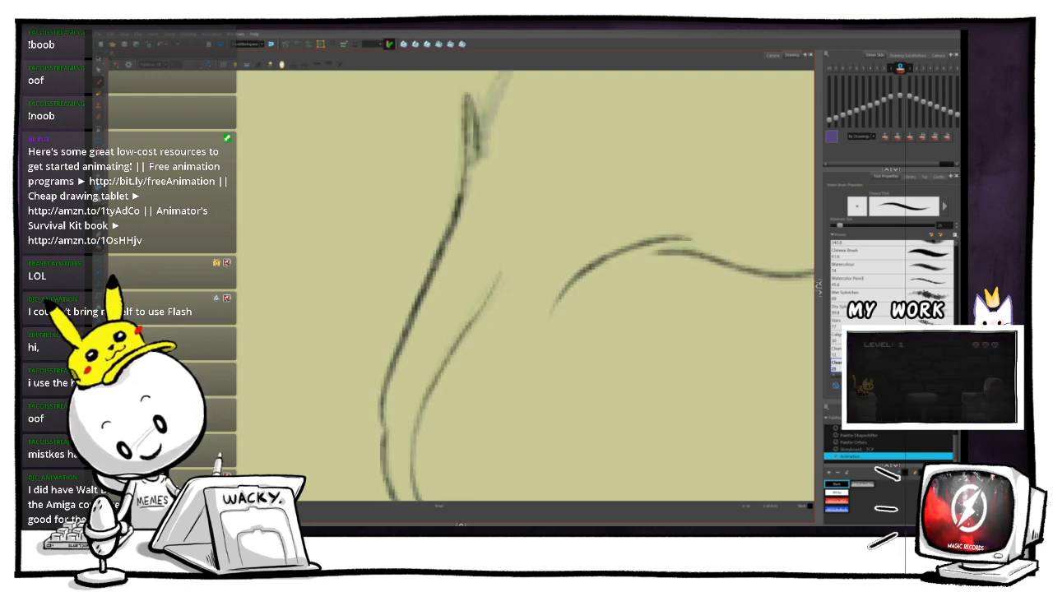
# - Trace the long upper contour of the main mass between the crown tuft and the back tuft, closing the outline
pyautogui.moveTo(472, 110)
pyautogui.mouseDown()
pyautogui.moveTo(483, 142)
pyautogui.moveTo(398, 318)
pyautogui.moveTo(357, 372)
pyautogui.mouseUp()
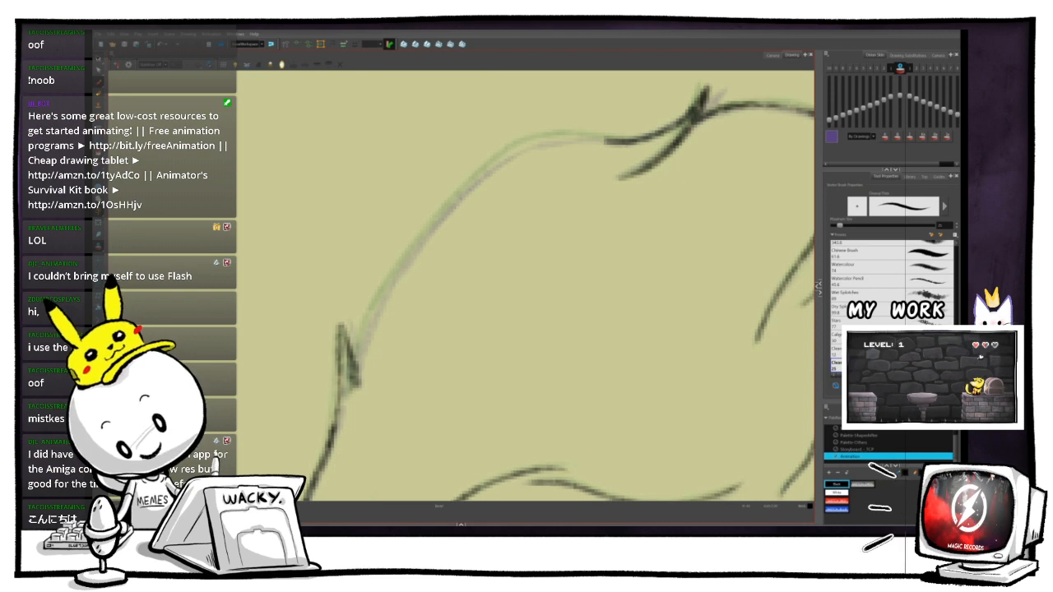
pyautogui.moveTo(510, 151); pyautogui.dragTo(436, 223)
pyautogui.moveTo(380, 303); pyautogui.dragTo(358, 356)
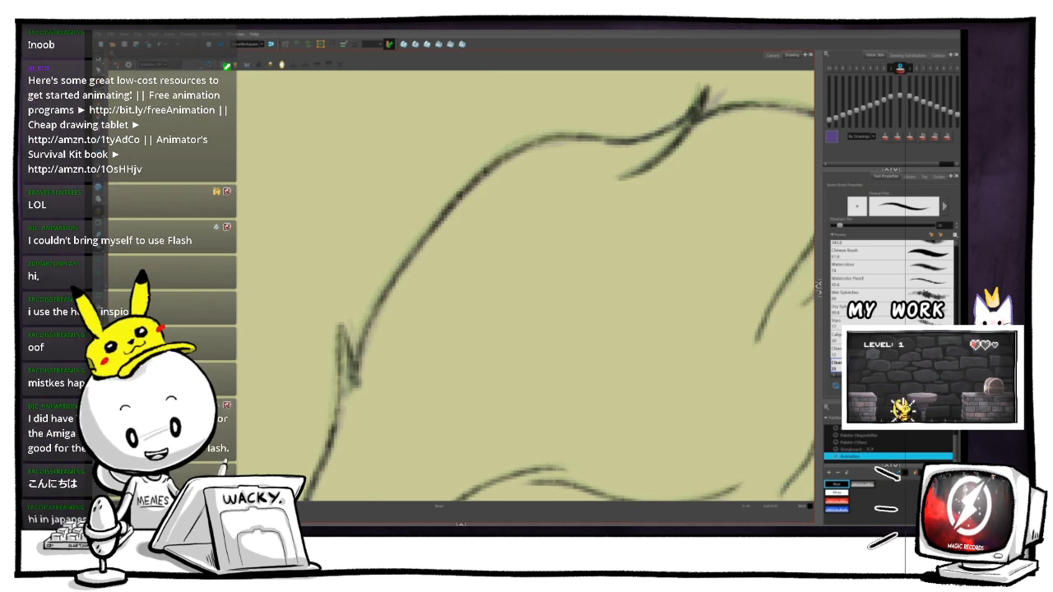
# - Examine the whole traced hair drawing with the canvas turned back towards its upright orientation
pyautogui.scroll(-5, 461, 285)
pyautogui.hotkey('ctrl', 'alt')
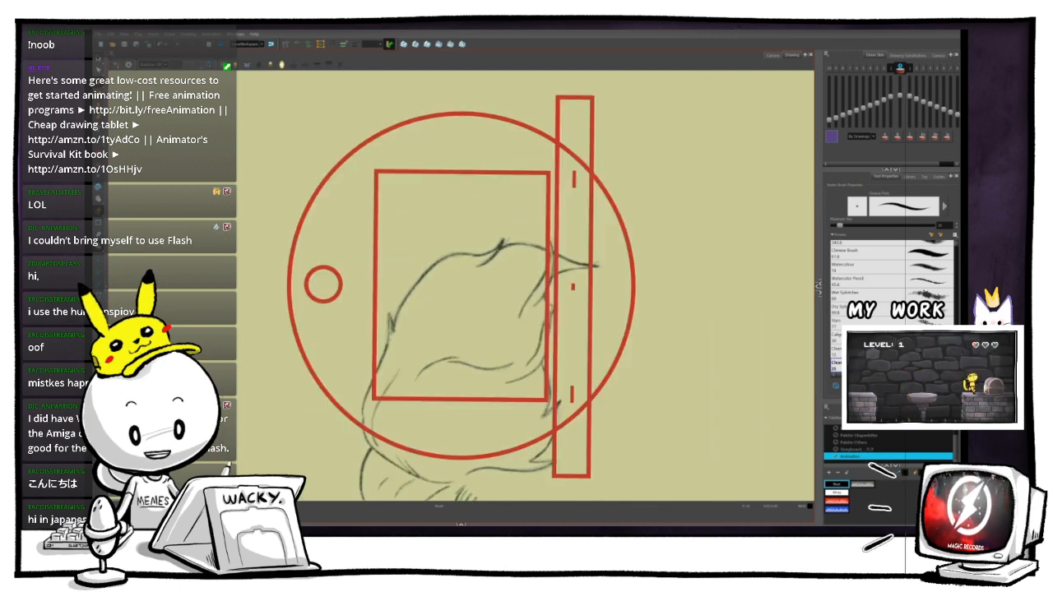
pyautogui.hotkey('ctrl', 'alt')
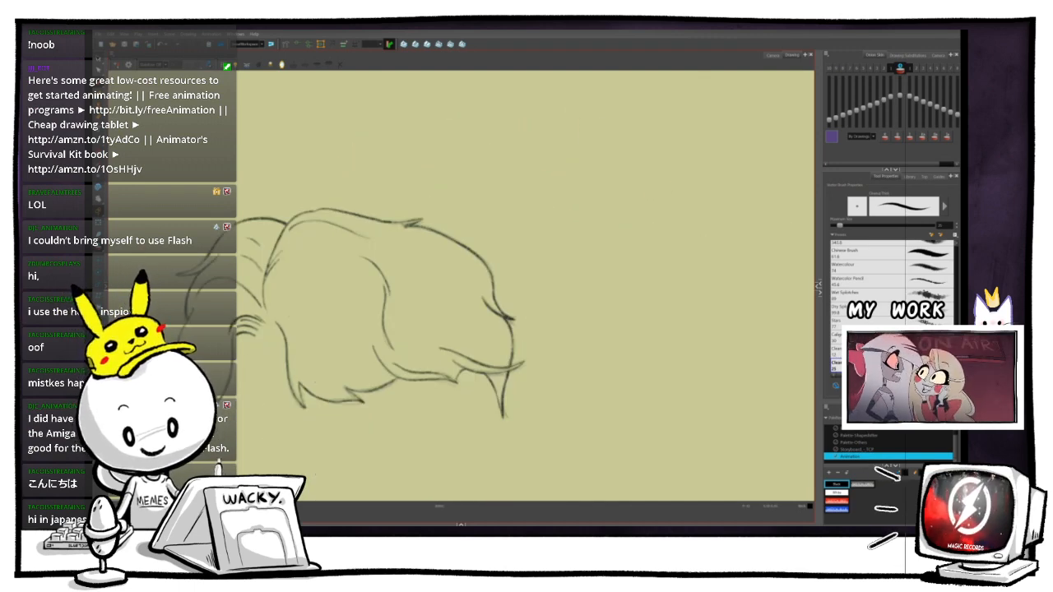
pyautogui.press('space')
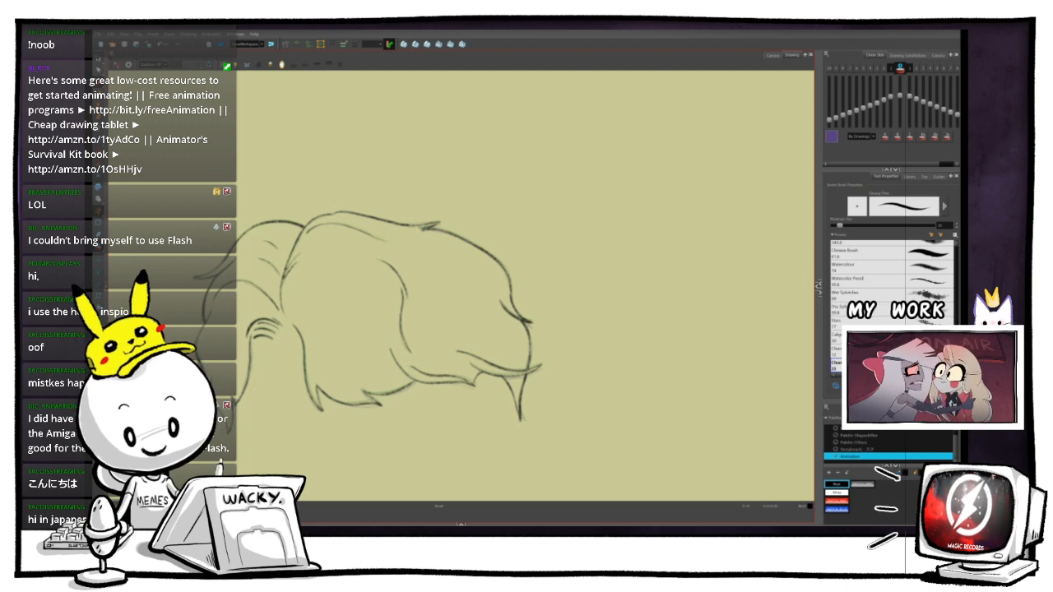
pyautogui.press('space')
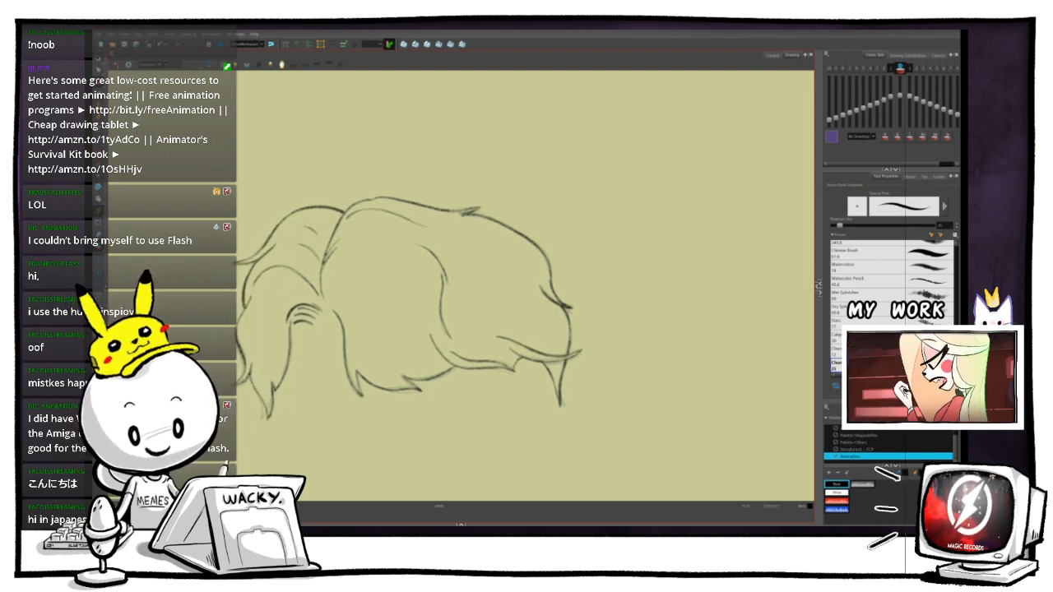
# - Examine the cleaned hair over the character's rough head and body in the camera view, with the timeline shown
pyautogui.click(771, 55)
pyautogui.press('1')
pyautogui.press('1')
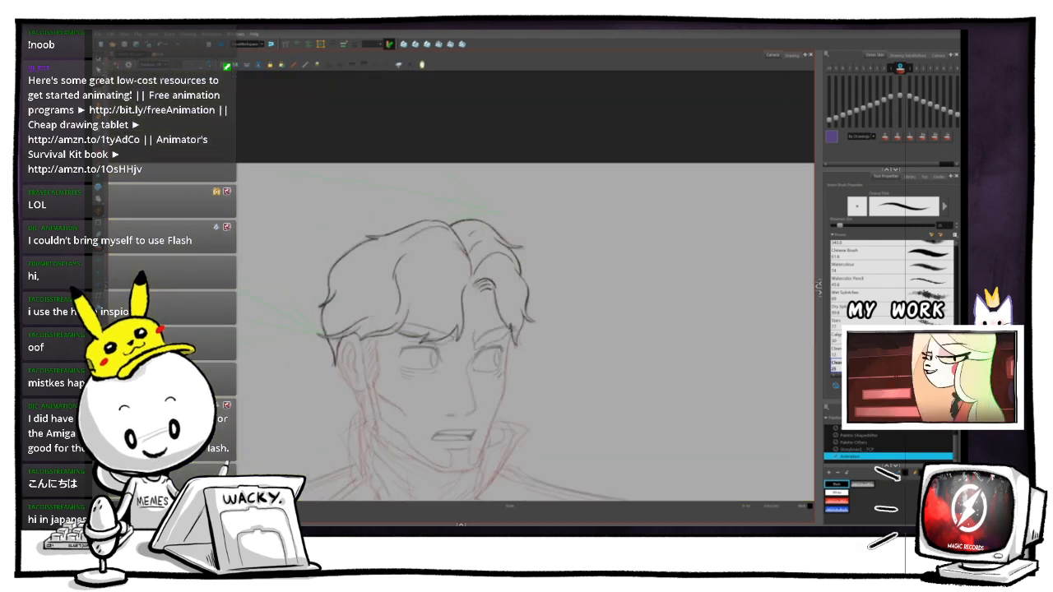
pyautogui.moveTo(461, 524); pyautogui.dragTo(460, 434)
pyautogui.press('space')
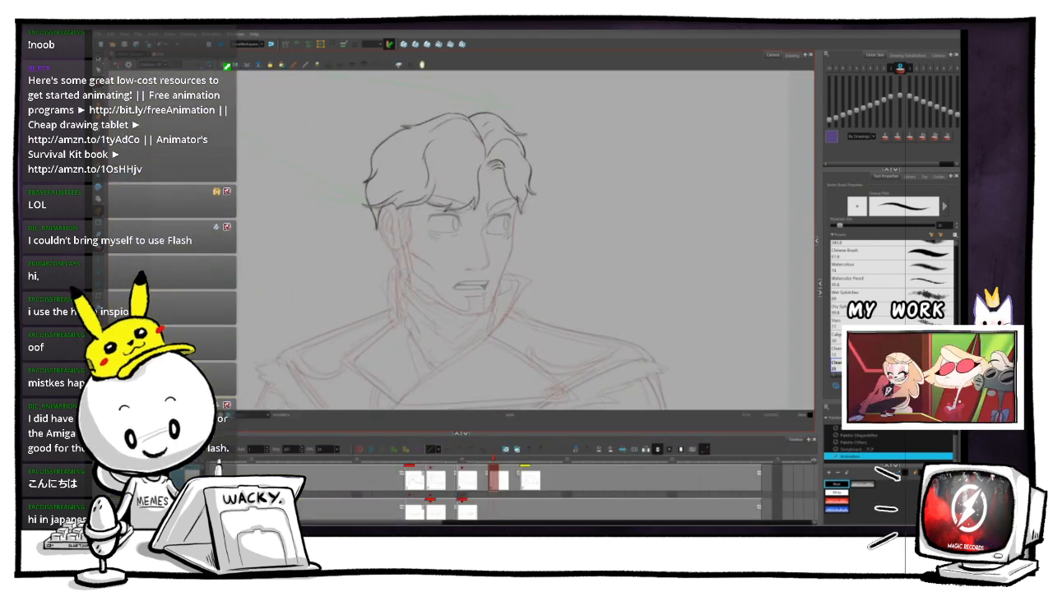
pyautogui.press('space')
pyautogui.press('1')
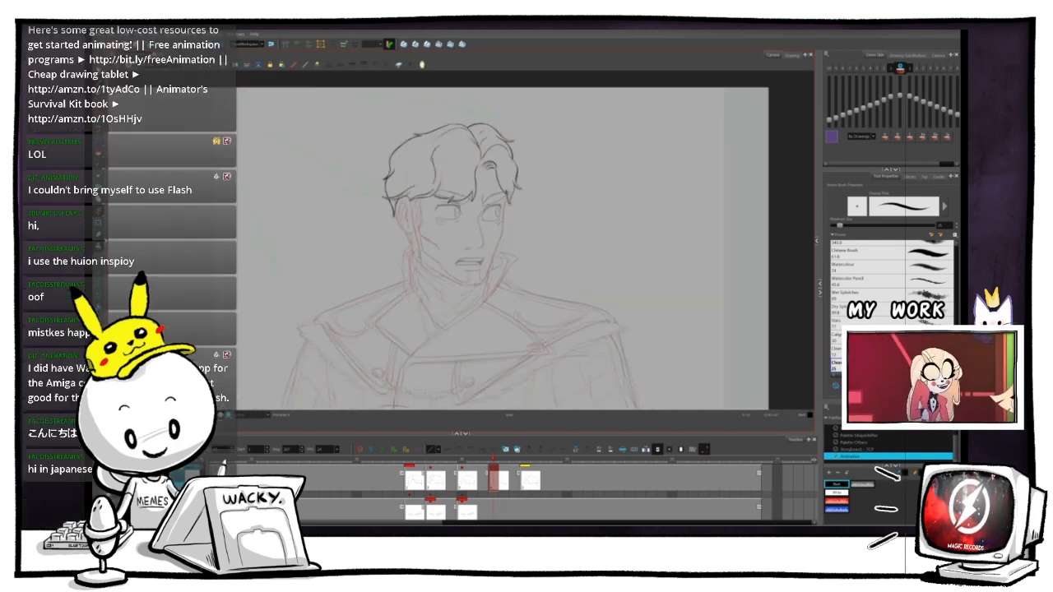
pyautogui.press('space')
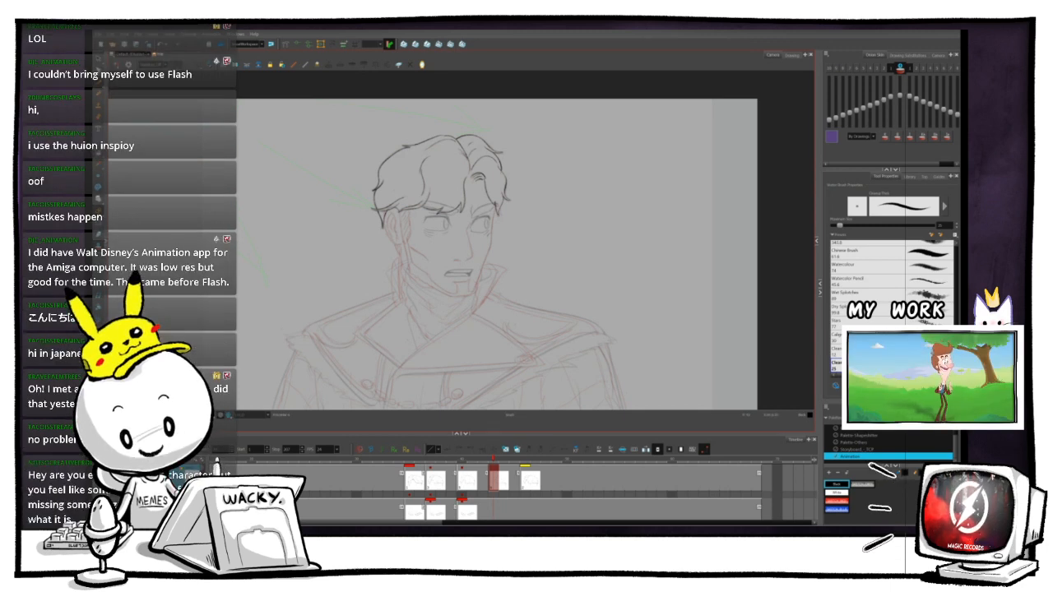
pyautogui.press('1')
# - Go to the earlier drawings in the timeline and review the character's earlier poses in the camera view
pyautogui.moveTo(494, 463)
pyautogui.mouseDown()
pyautogui.moveTo(457, 463)
pyautogui.moveTo(556, 464)
pyautogui.moveTo(401, 464)
pyautogui.moveTo(588, 464)
pyautogui.moveTo(346, 463)
pyautogui.mouseUp()
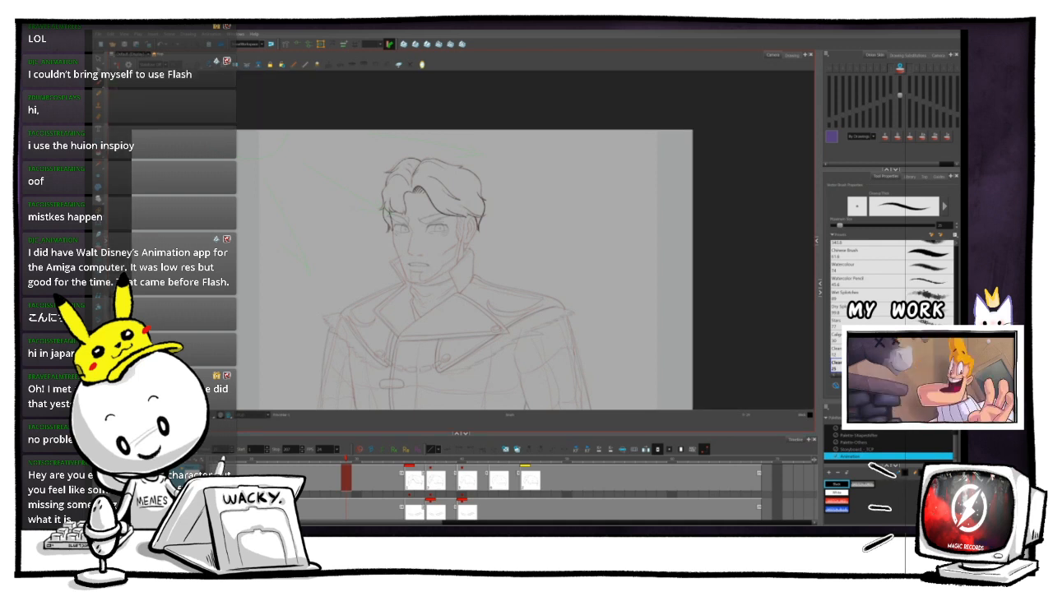
pyautogui.scroll(1, 460, 241)
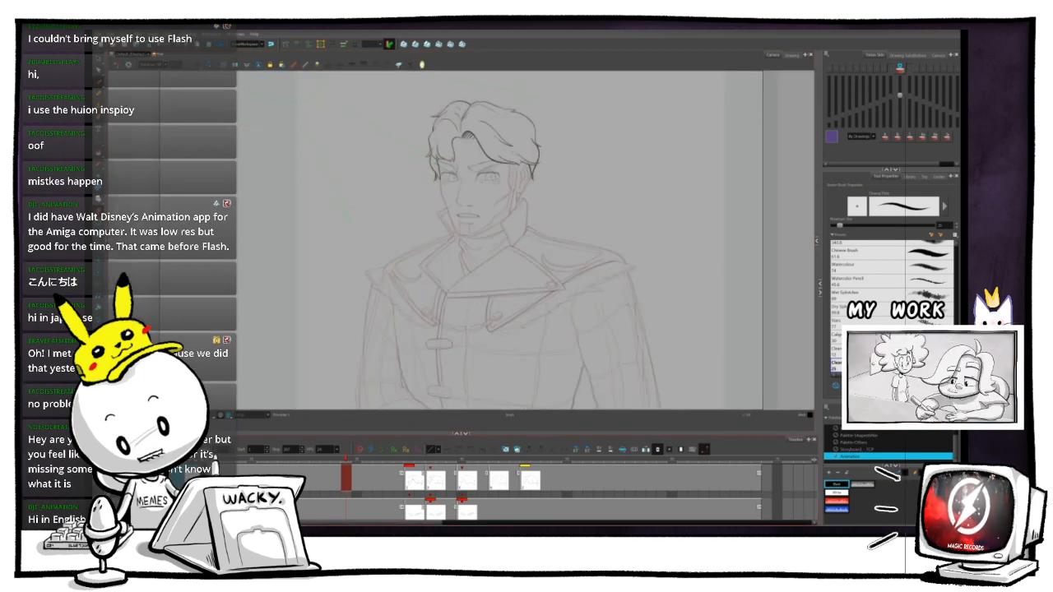
pyautogui.moveTo(412, 523); pyautogui.dragTo(368, 522)
pyautogui.press('f')
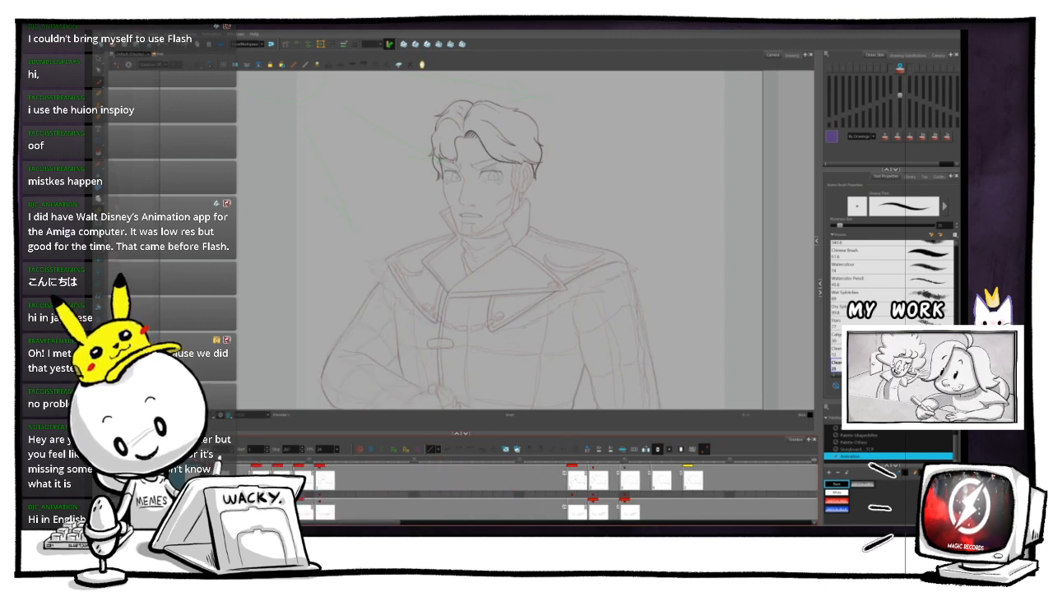
pyautogui.hotkey('shift', 'Return')
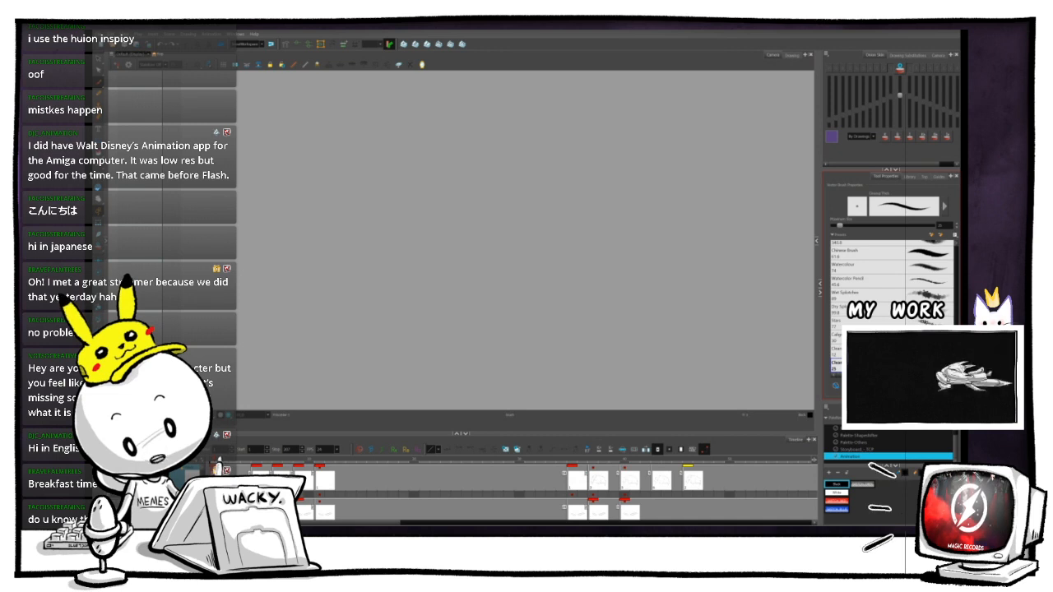
# - Draw a round black face with evenly spaced eyes, nose and smile, and mark four similar-sized divisions beside it in red
pyautogui.scroll(-1, 891, 288)
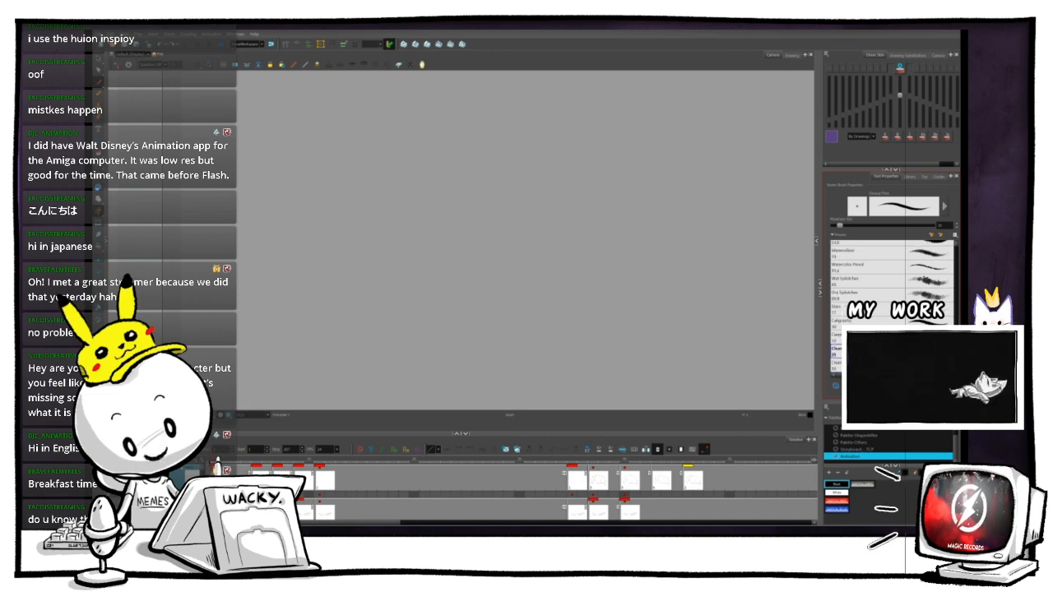
pyautogui.click(835, 366)
pyautogui.moveTo(309, 129)
pyautogui.mouseDown()
pyautogui.moveTo(249, 186)
pyautogui.moveTo(254, 247)
pyautogui.moveTo(295, 271)
pyautogui.moveTo(403, 220)
pyautogui.moveTo(331, 128)
pyautogui.mouseUp()
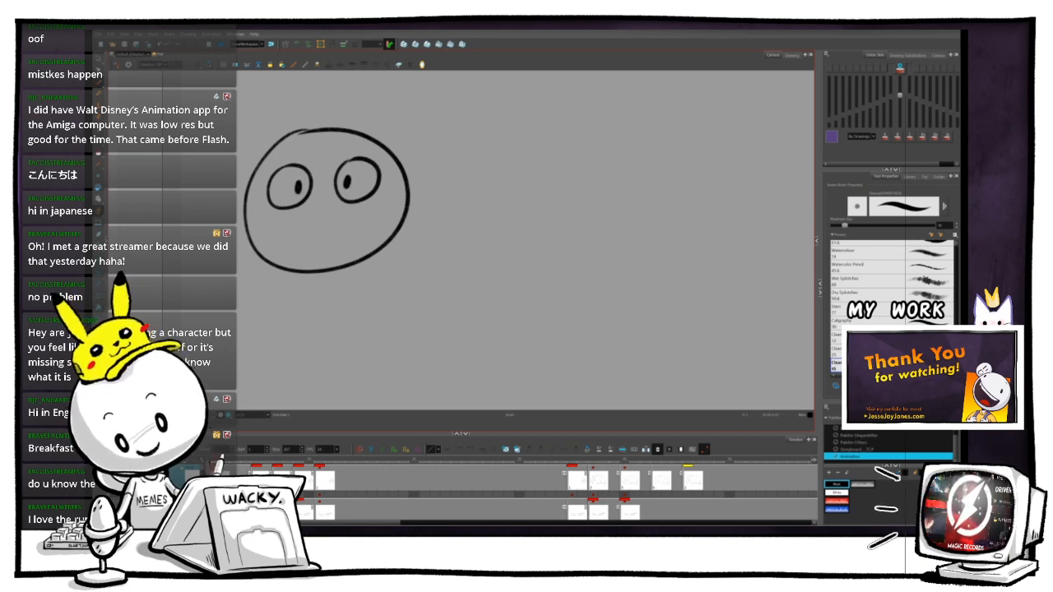
pyautogui.moveTo(321, 195)
pyautogui.mouseDown()
pyautogui.moveTo(296, 238)
pyautogui.moveTo(357, 223)
pyautogui.mouseUp()
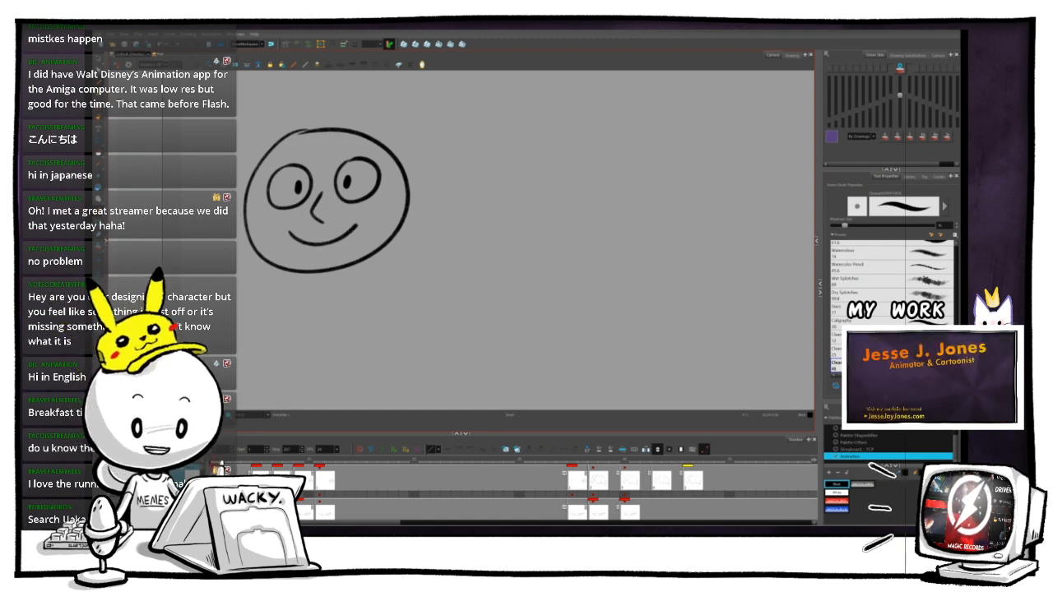
pyautogui.hotkey('ctrl', 'z')
pyautogui.moveTo(289, 232)
pyautogui.mouseDown()
pyautogui.moveTo(330, 247)
pyautogui.moveTo(359, 225)
pyautogui.mouseUp()
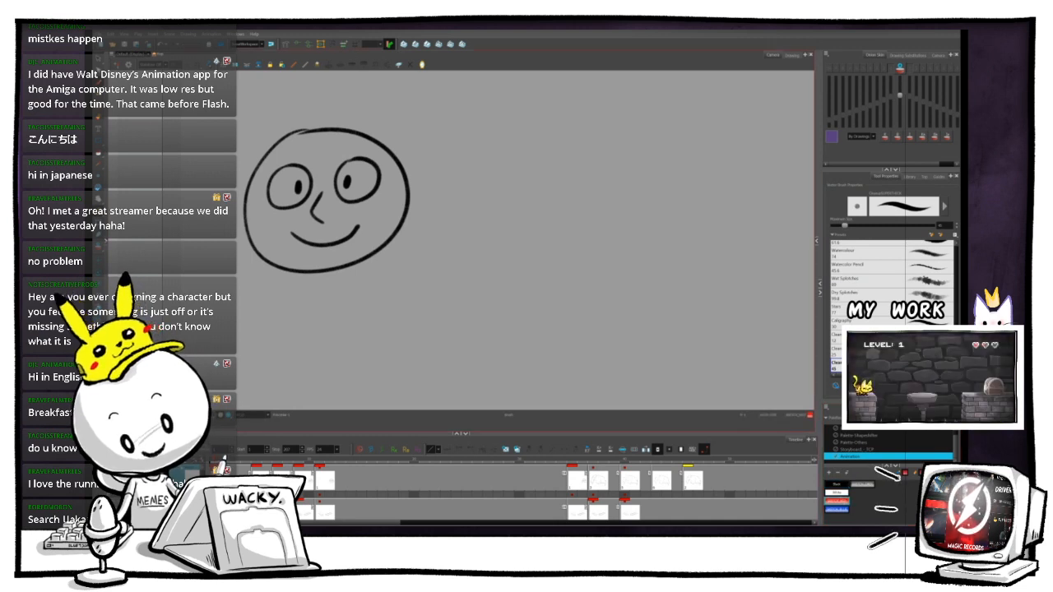
pyautogui.moveTo(418, 125)
pyautogui.mouseDown()
pyautogui.moveTo(444, 135)
pyautogui.moveTo(428, 154)
pyautogui.moveTo(442, 170)
pyautogui.moveTo(425, 182)
pyautogui.moveTo(436, 208)
pyautogui.moveTo(434, 240)
pyautogui.mouseUp()
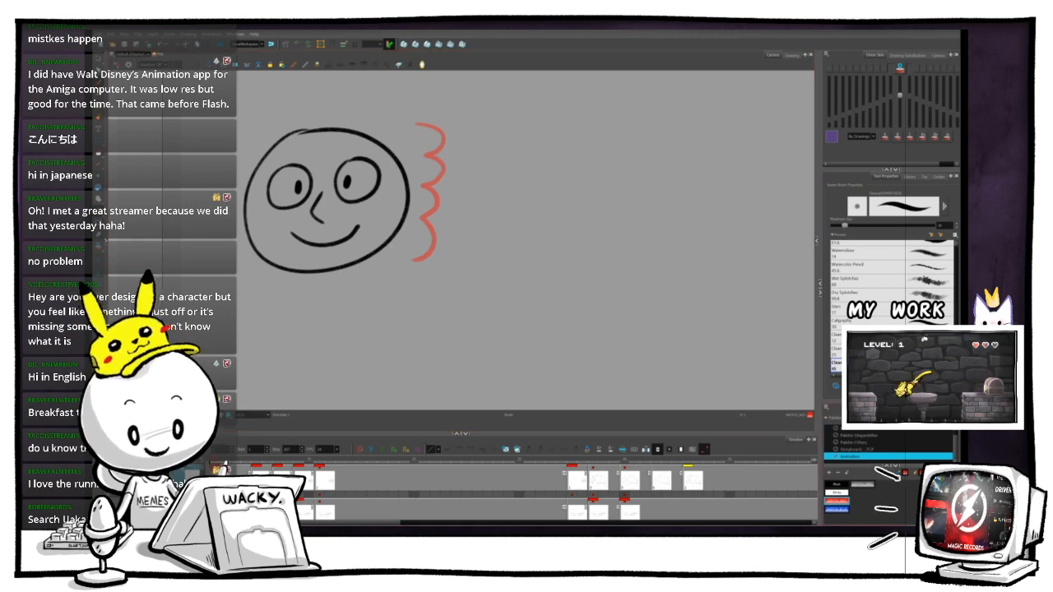
# - Draw a second black face with huge eyes and a tiny nose and mouth, and label its uneven divisions S, B and M in red
pyautogui.click(837, 485)
pyautogui.moveTo(434, 240)
pyautogui.mouseDown()
pyautogui.moveTo(317, 267)
pyautogui.moveTo(476, 271)
pyautogui.mouseUp()
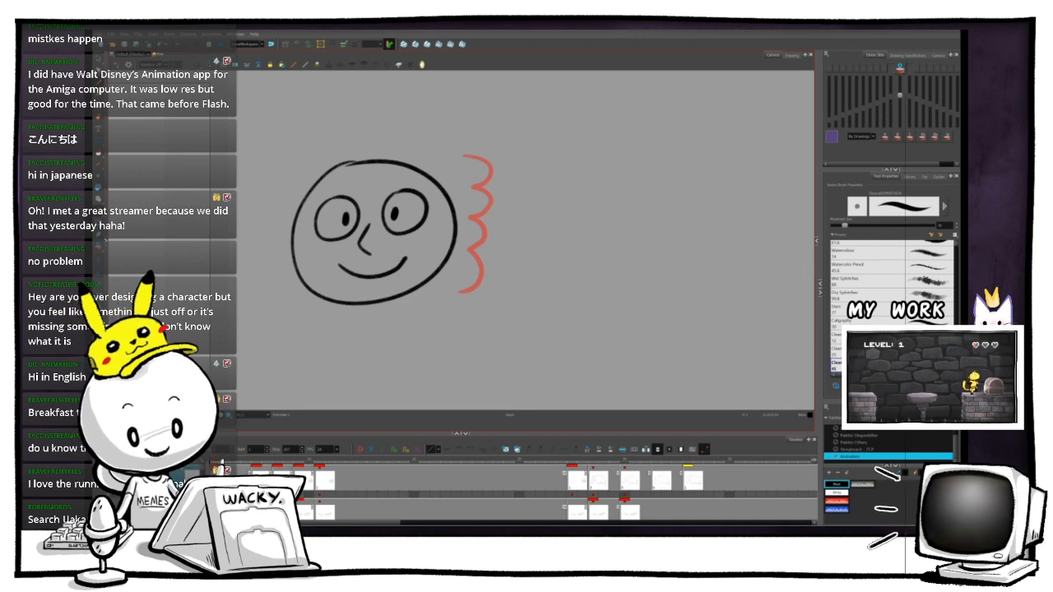
pyautogui.moveTo(592, 182)
pyautogui.mouseDown()
pyautogui.moveTo(561, 235)
pyautogui.moveTo(557, 274)
pyautogui.mouseUp()
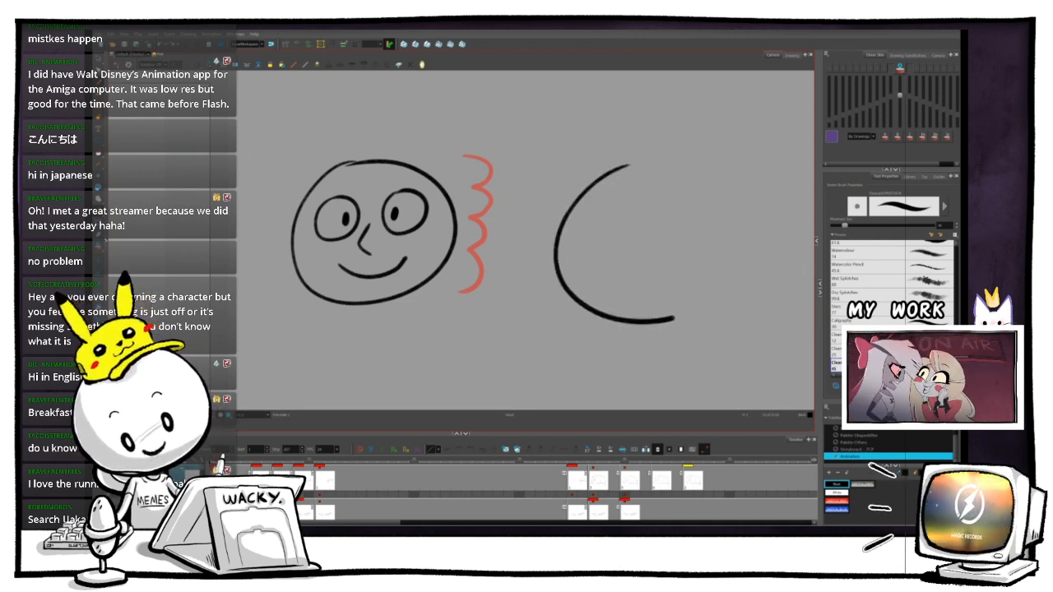
pyautogui.moveTo(674, 316)
pyautogui.mouseDown()
pyautogui.moveTo(711, 295)
pyautogui.moveTo(725, 203)
pyautogui.mouseUp()
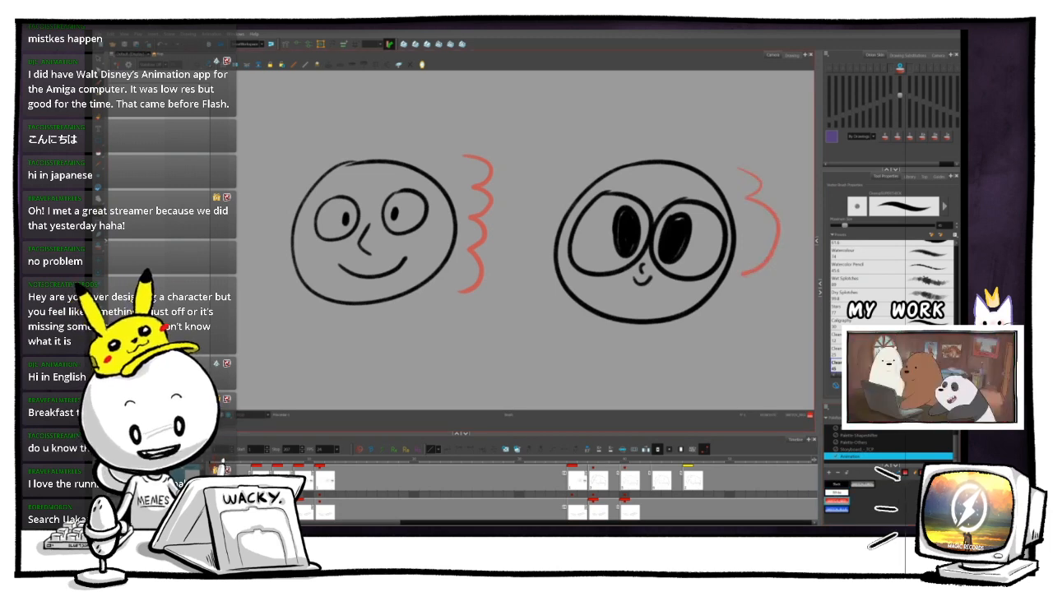
pyautogui.moveTo(526, 240); pyautogui.dragTo(457, 242)
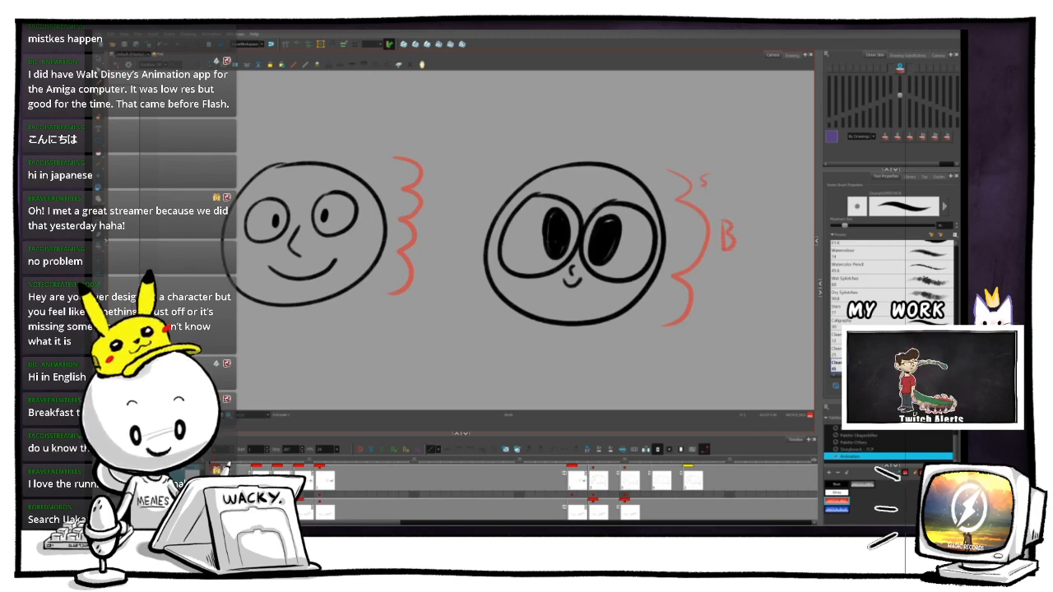
pyautogui.moveTo(574, 244); pyautogui.dragTo(489, 252)
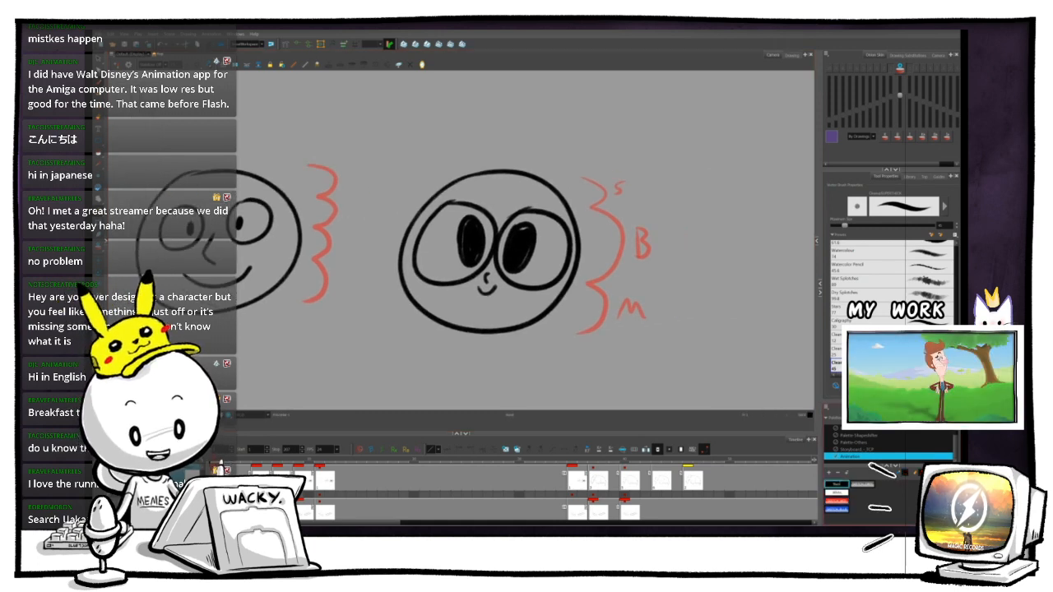
# - Draw a third black face beside the others with tiny eyes and nose near the top and a wide smile, and compare all three
pyautogui.moveTo(576, 247); pyautogui.dragTo(432, 240)
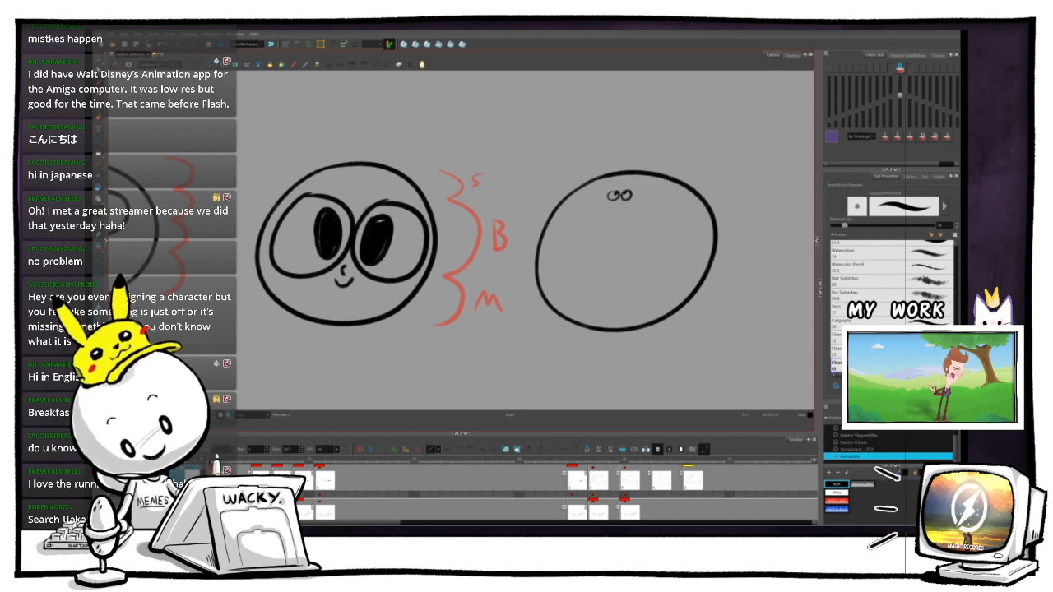
pyautogui.moveTo(574, 208); pyautogui.dragTo(563, 228)
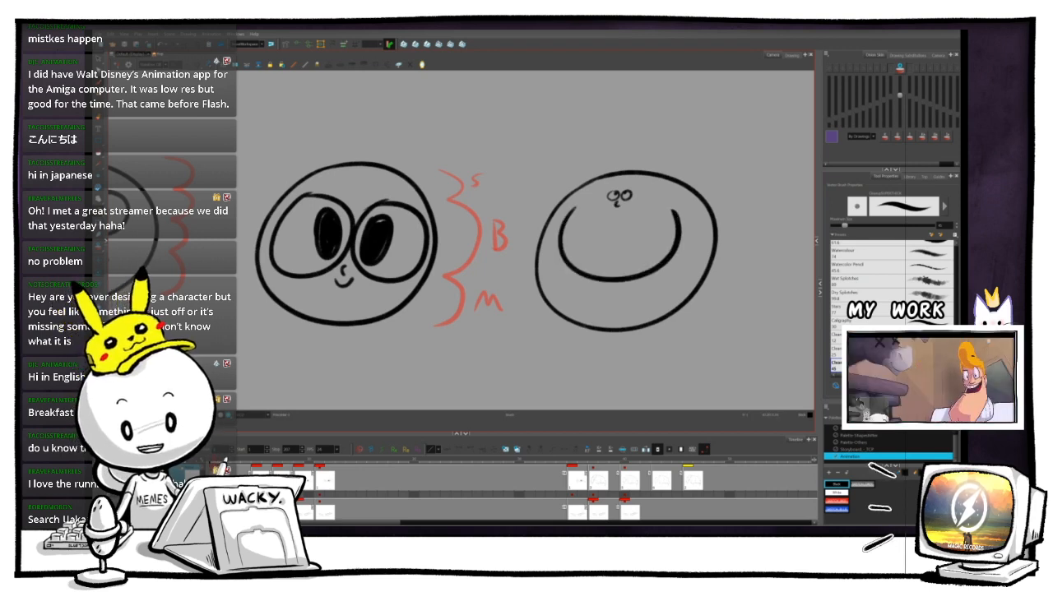
pyautogui.press('1')
pyautogui.press('1')
pyautogui.moveTo(461, 240); pyautogui.dragTo(610, 223)
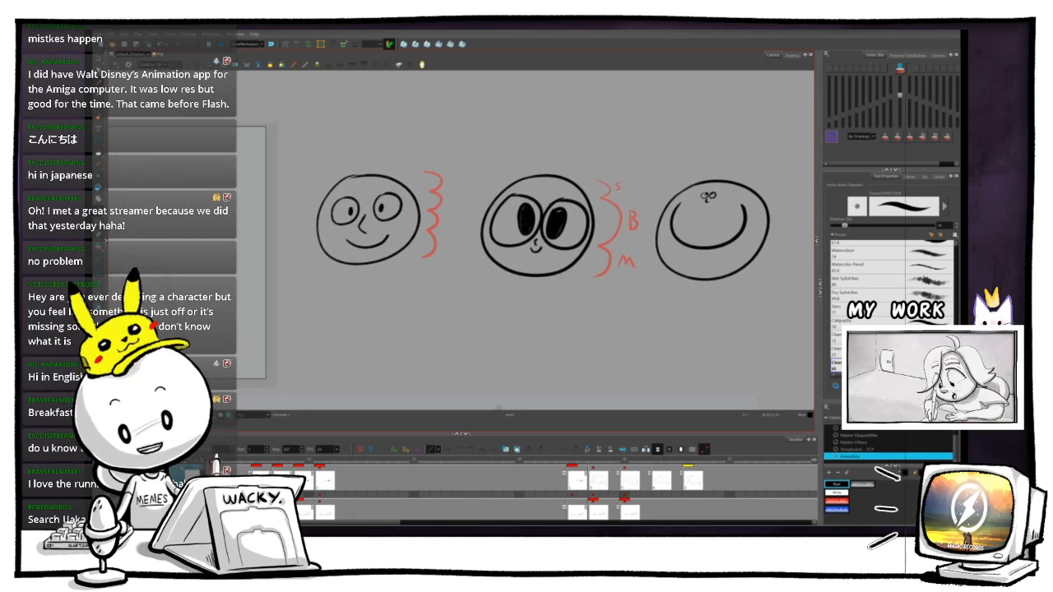